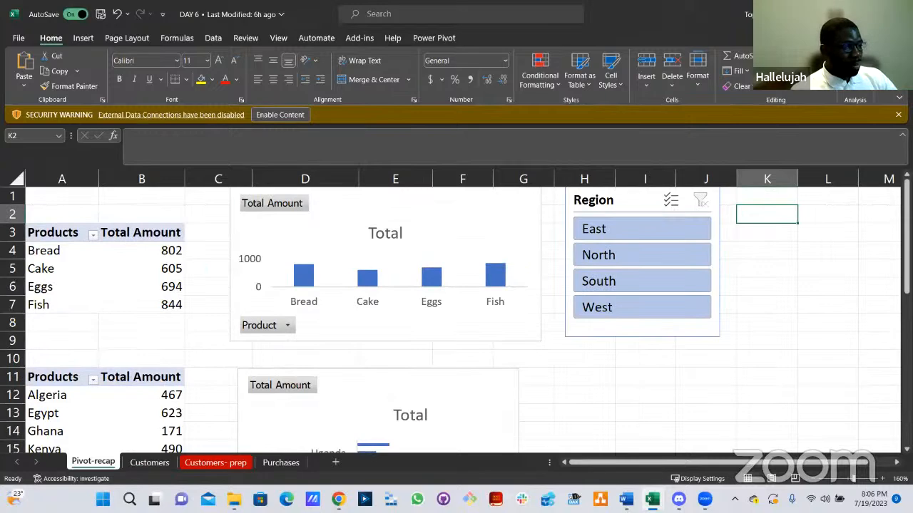
Dismiss the security warning, and move the product chart down to just above the country chart, leaving its field list closed.
left_click(898, 115)
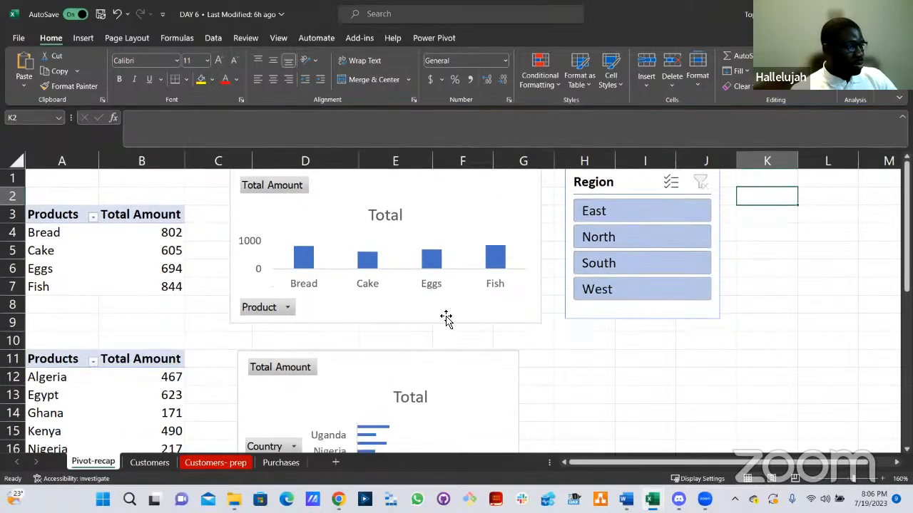
left_click_drag(445, 316, 447, 333)
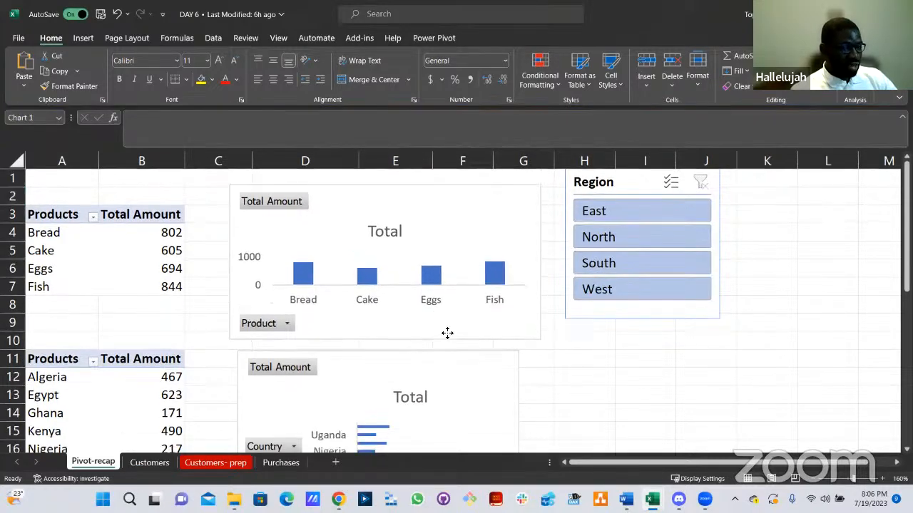
left_click(447, 333)
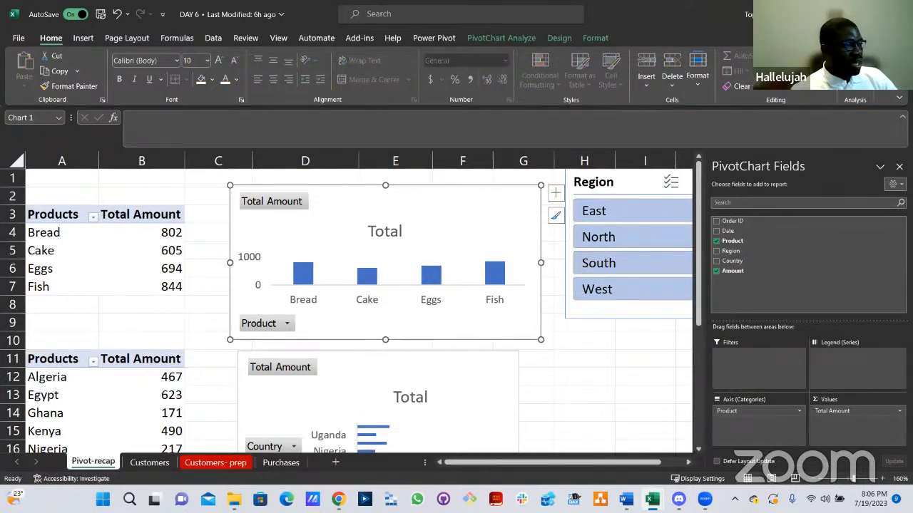
left_click(898, 166)
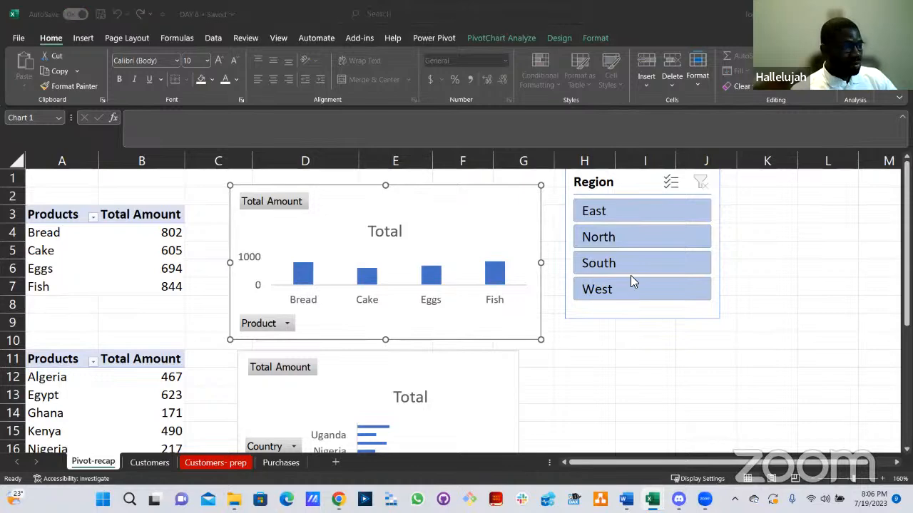
Filter the Region slicer to East, North and South in turn and compare how the product, country and region charts respond.
left_click(610, 318)
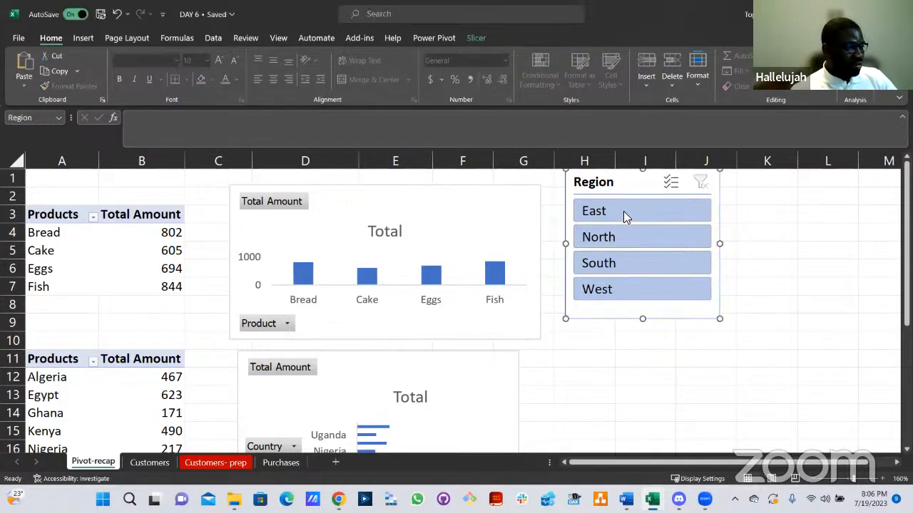
left_click(624, 211)
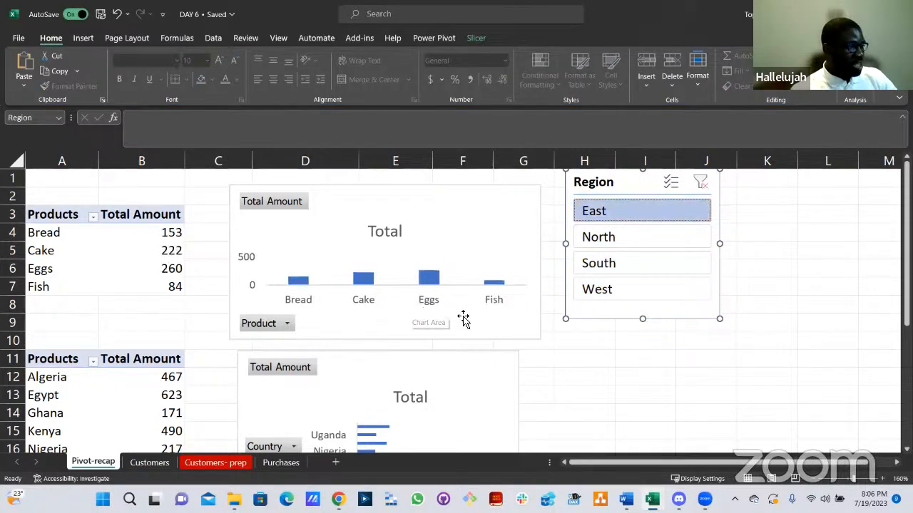
left_click_drag(494, 373, 493, 347)
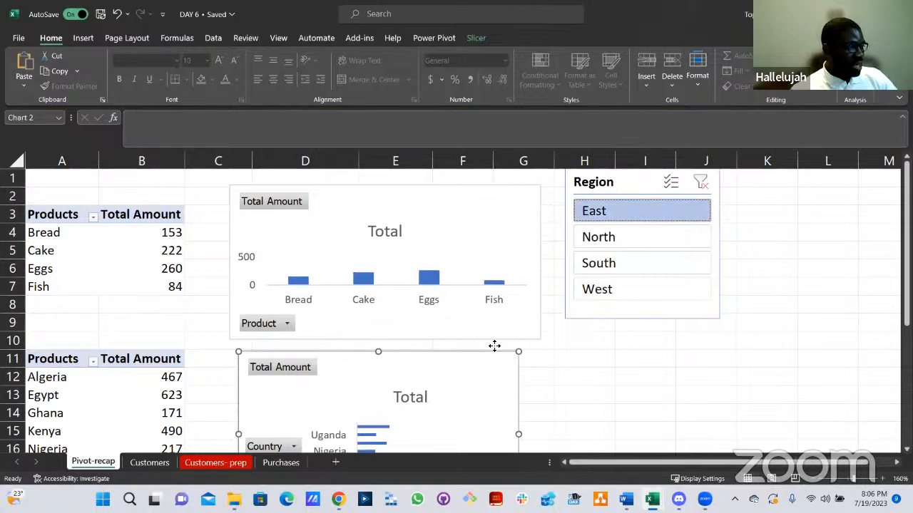
left_click(621, 241)
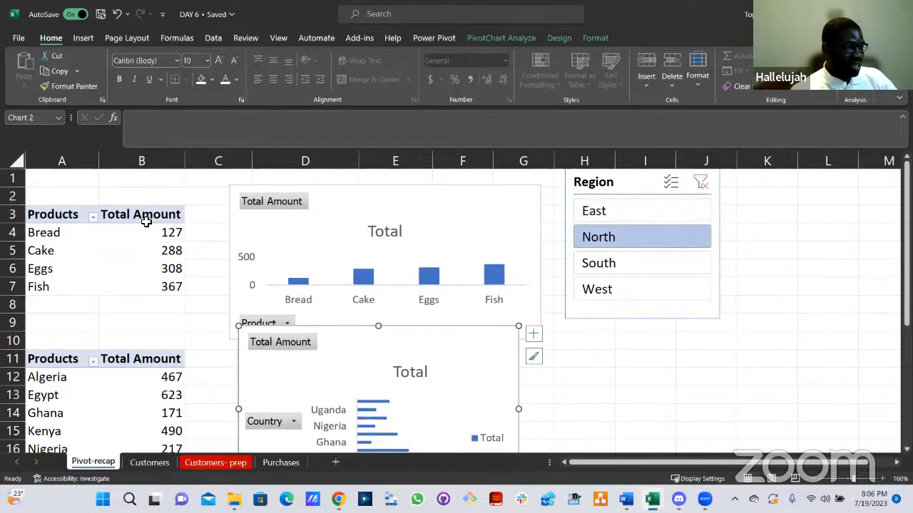
left_click(612, 220)
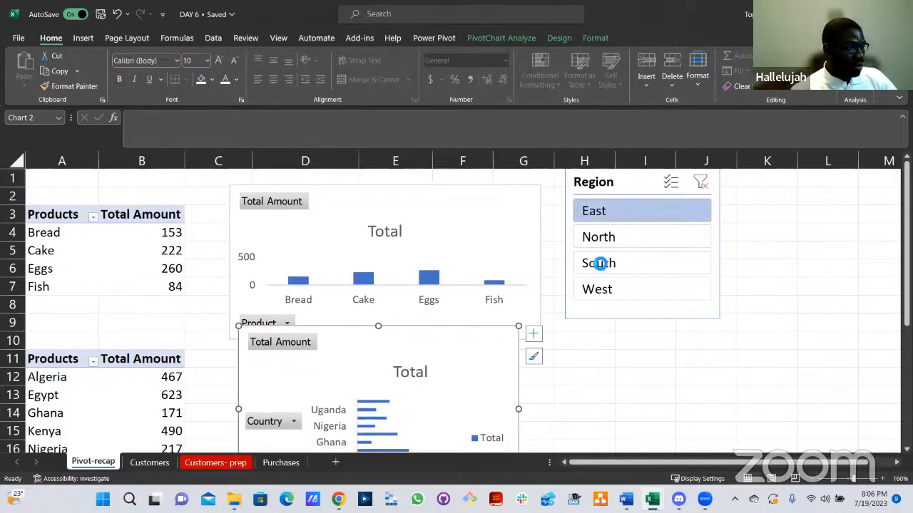
left_click(603, 264)
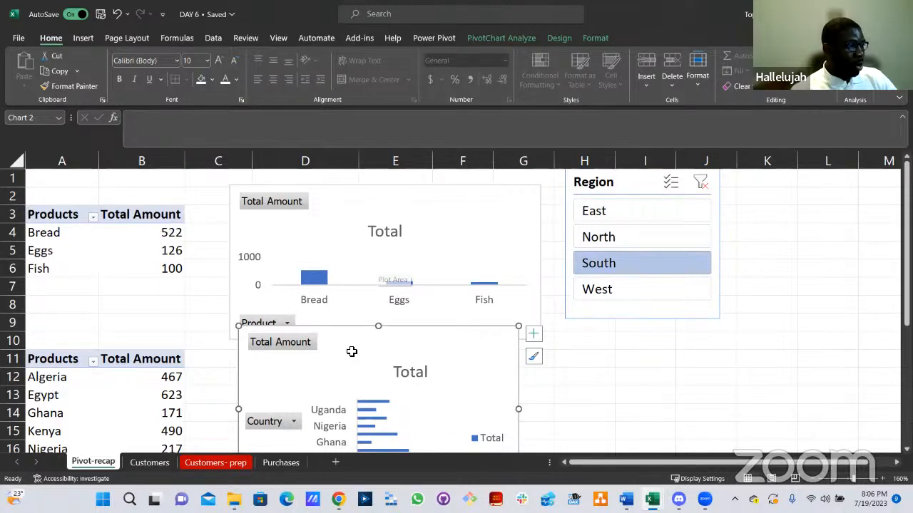
scroll(153, 360, "down", 2)
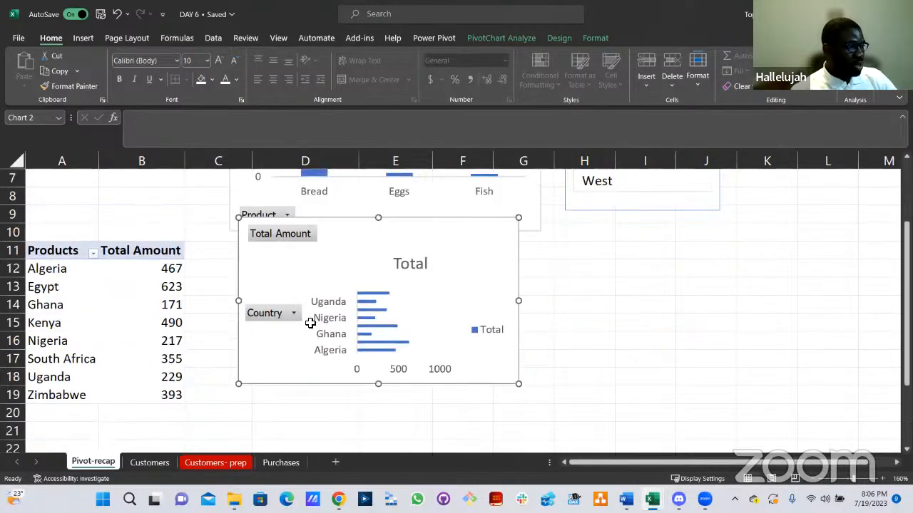
scroll(310, 323, "down", 6)
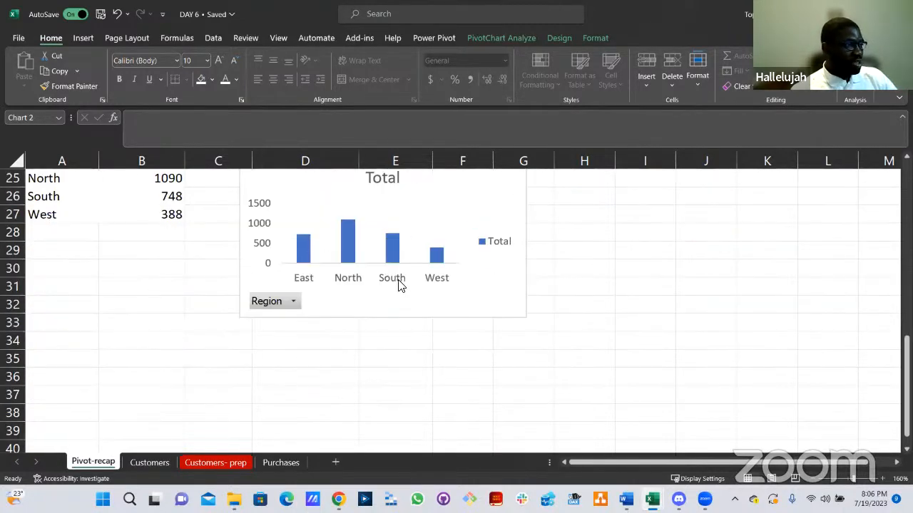
scroll(399, 286, "up", 8)
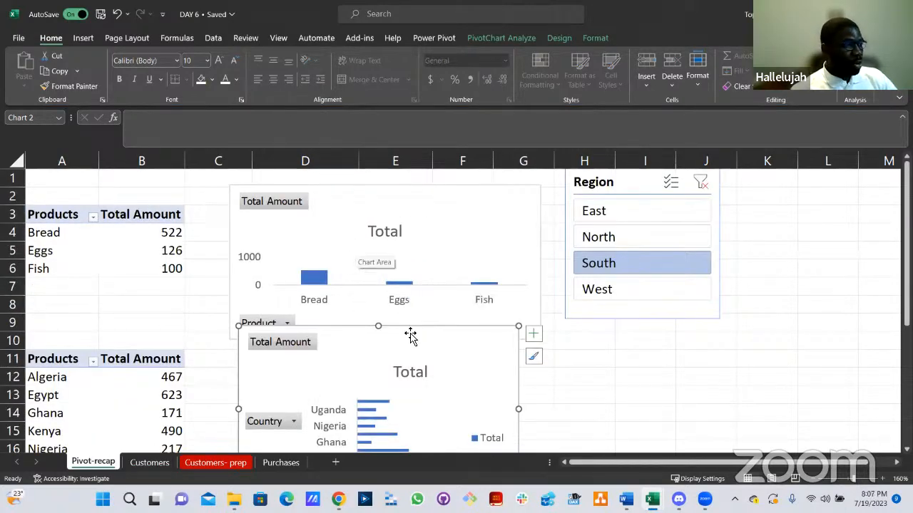
Move the country chart down clear of the product chart and clear the Region slicer's filter.
left_click_drag(411, 338, 409, 368)
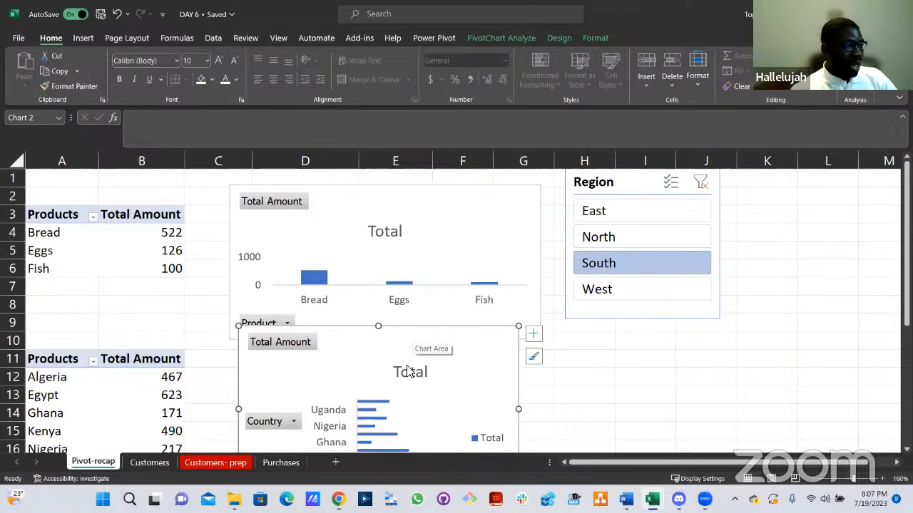
left_click(612, 243)
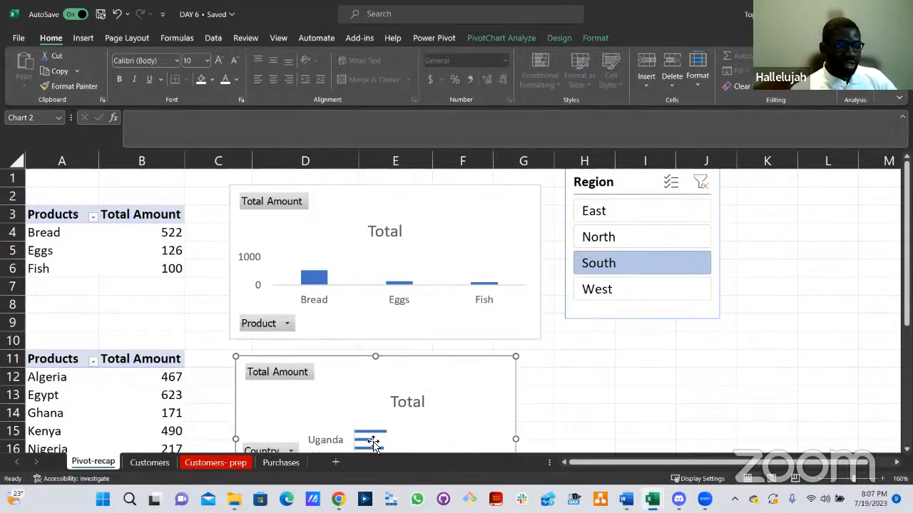
left_click(701, 184)
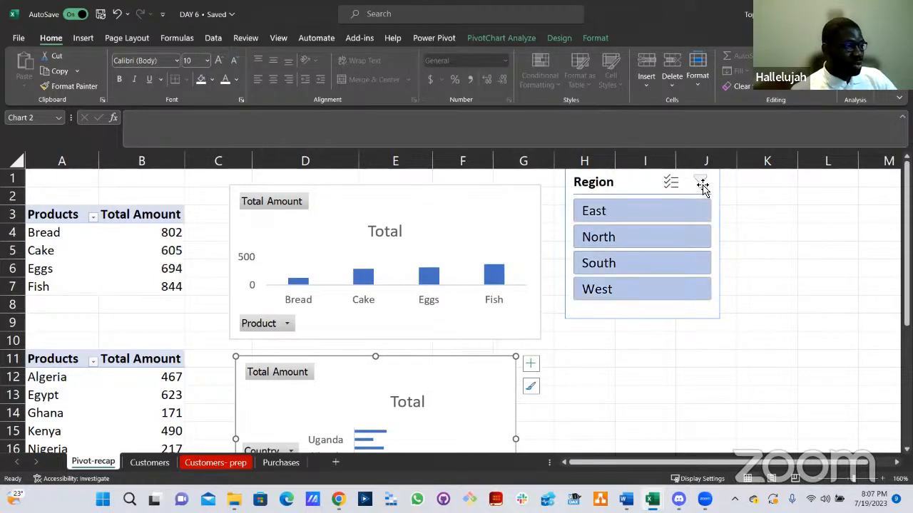
Check which PivotTables the Region slicer is connected to in its report connections, and close them without changes.
left_click(591, 320)
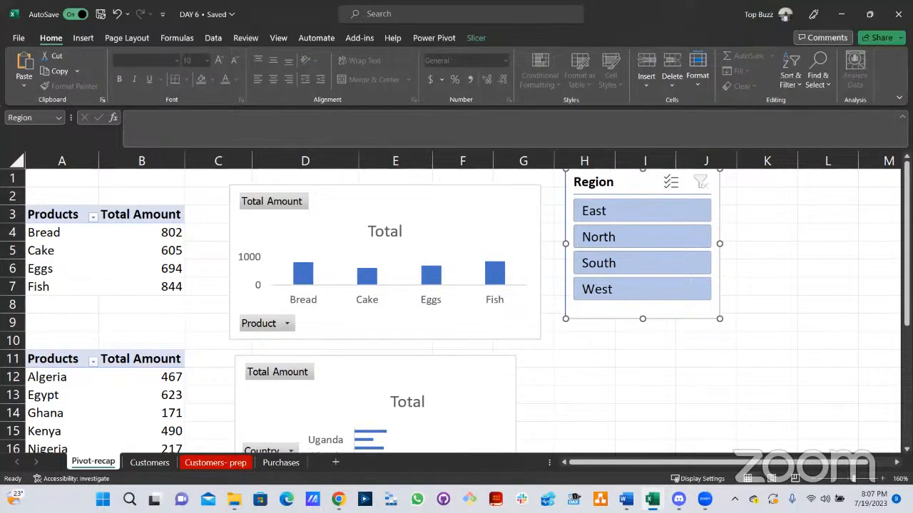
left_click(473, 40)
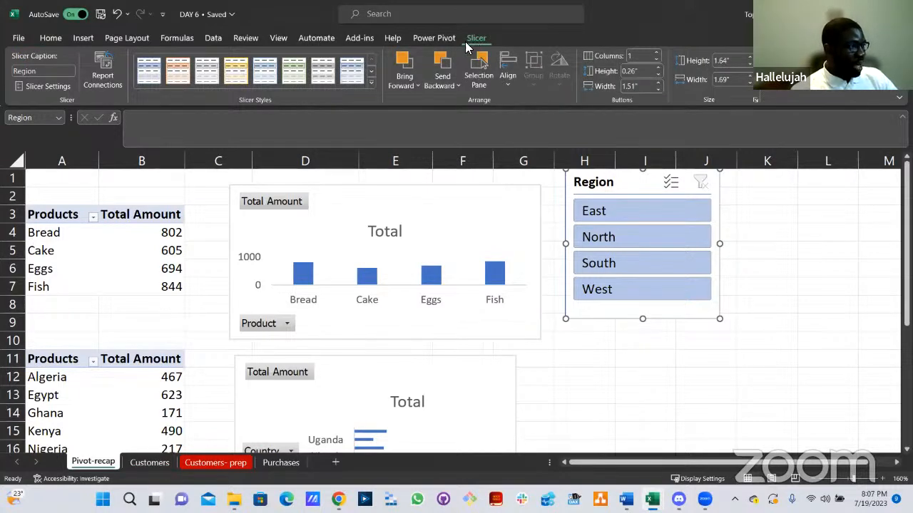
left_click(107, 77)
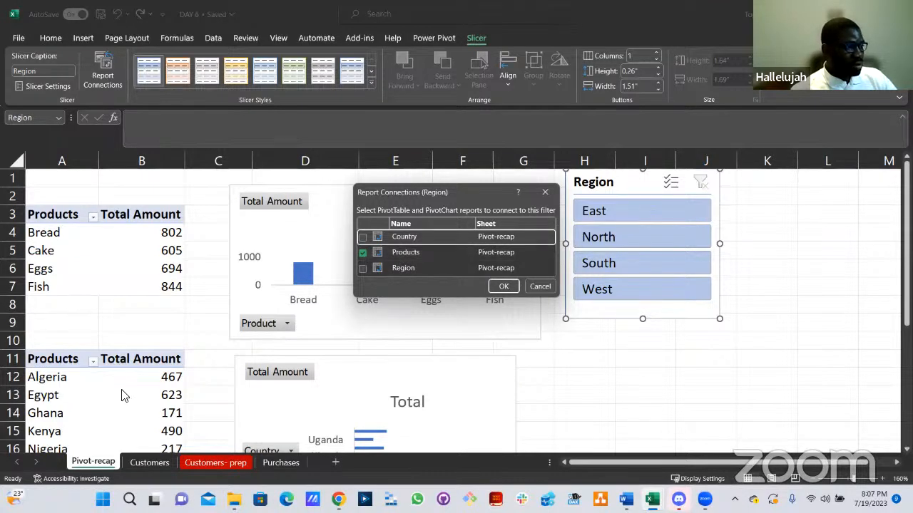
left_click(540, 288)
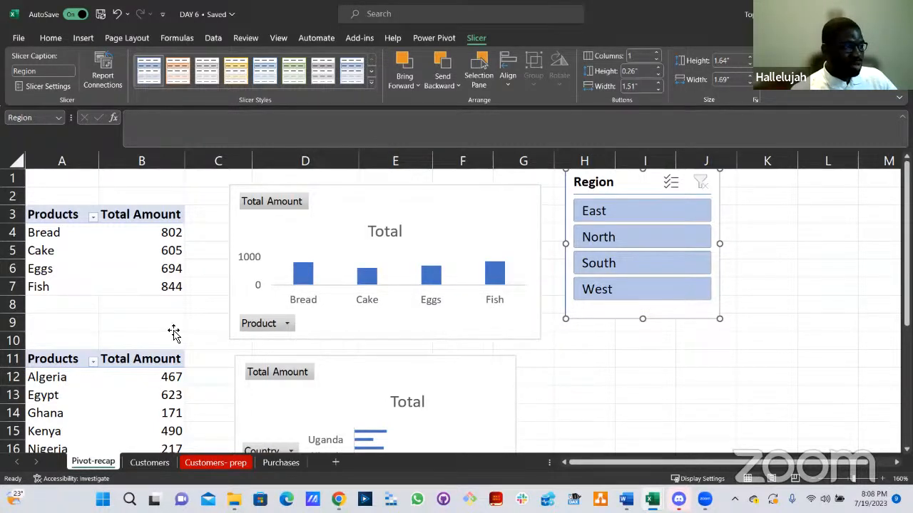
key("Escape")
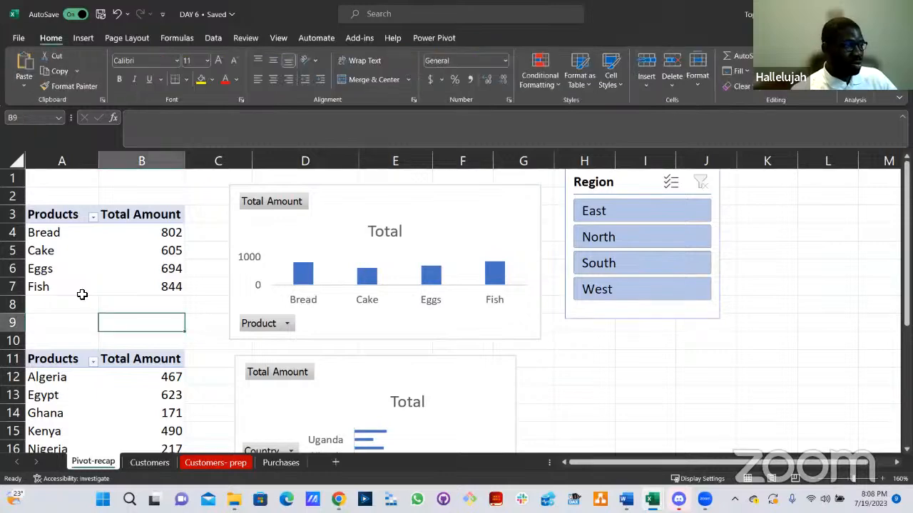
Rename the header of the second PivotTable in cell A11 as Country.
scroll(205, 323, "down", 3)
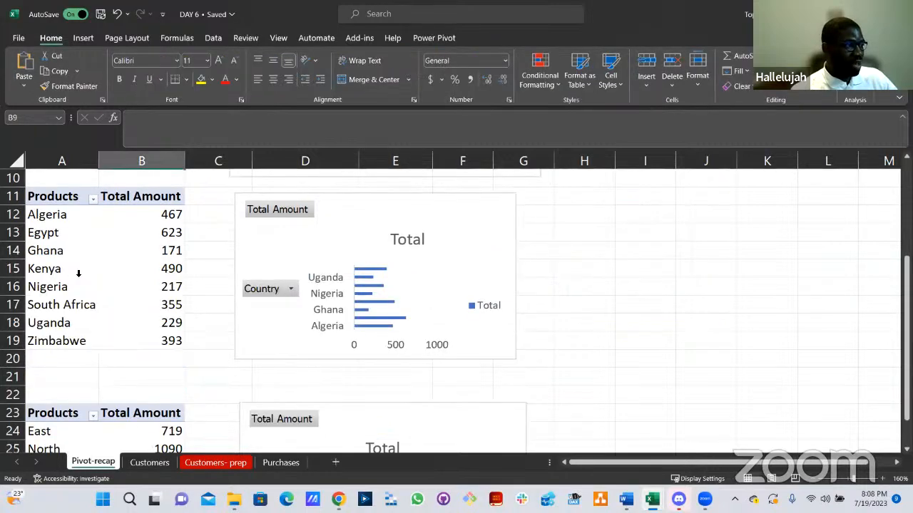
double_click(82, 197)
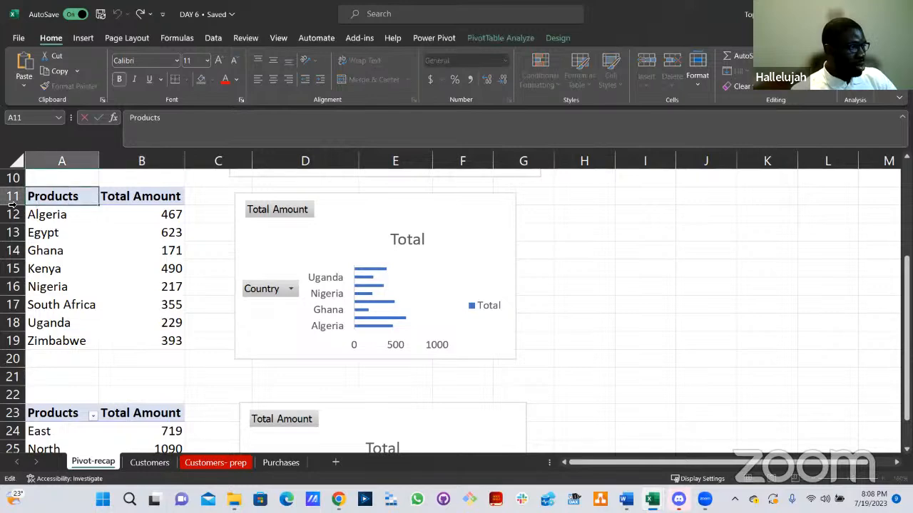
key("BackSpace")
key("BackSpace")
key("BackSpace")
key("BackSpace")
key("BackSpace")
key("BackSpace")
key("BackSpace")
key("BackSpace")
type("Countr")
key("Return")
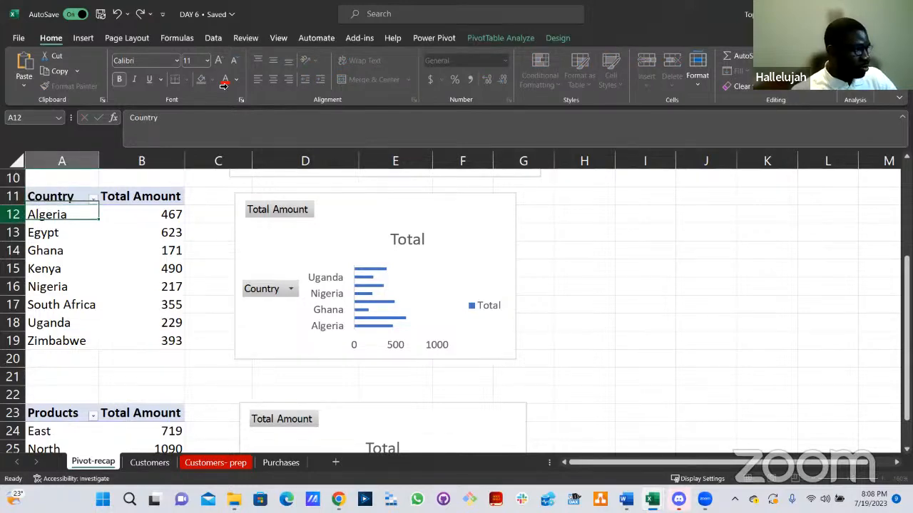
Rename the header of the third PivotTable in cell A23 as Region.
left_click(53, 415)
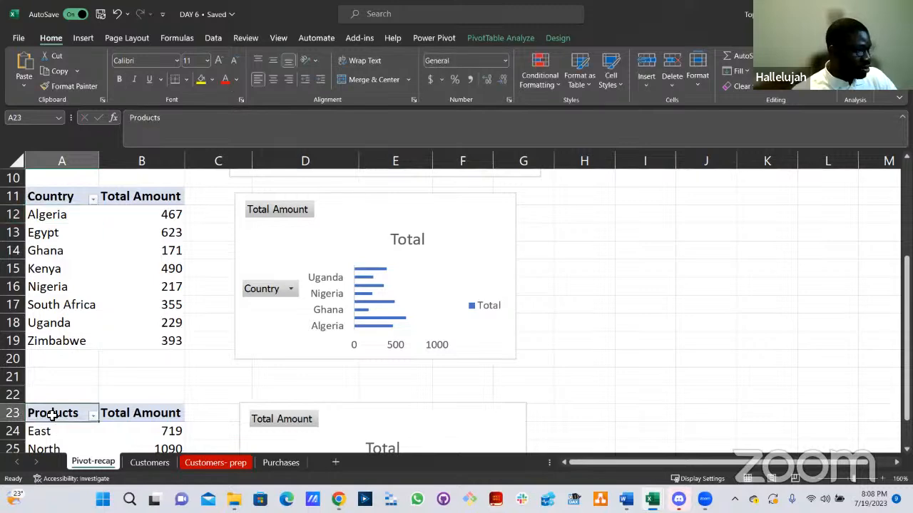
double_click(54, 419)
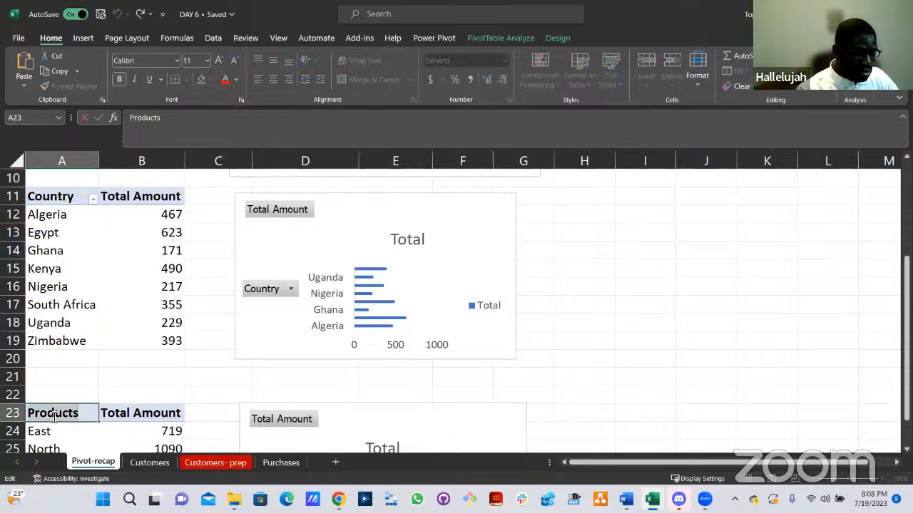
type("Region")
key("Return")
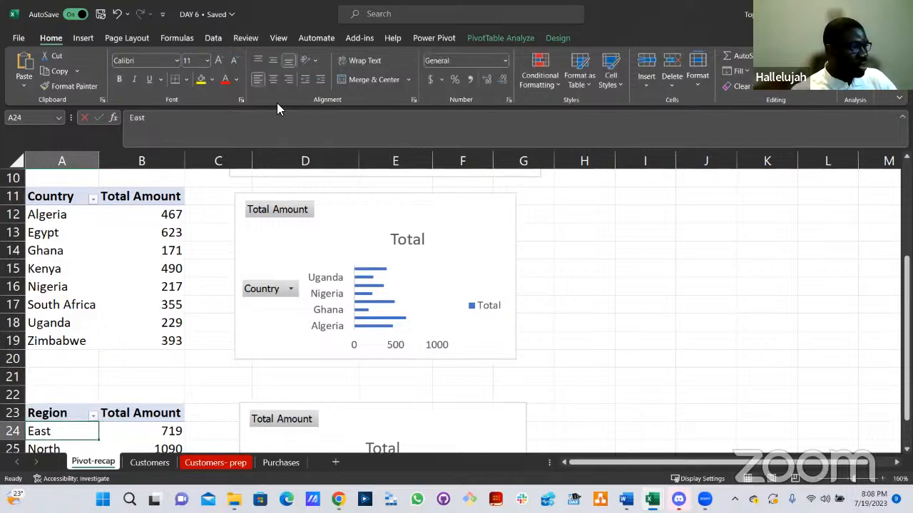
Check the PivotTable names assigned to the region, country and product PivotTables.
left_click(514, 38)
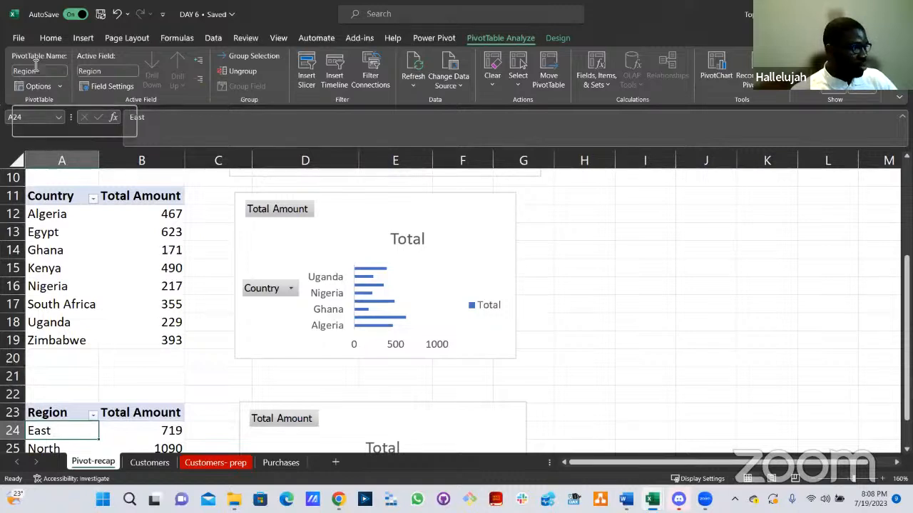
left_click(130, 262)
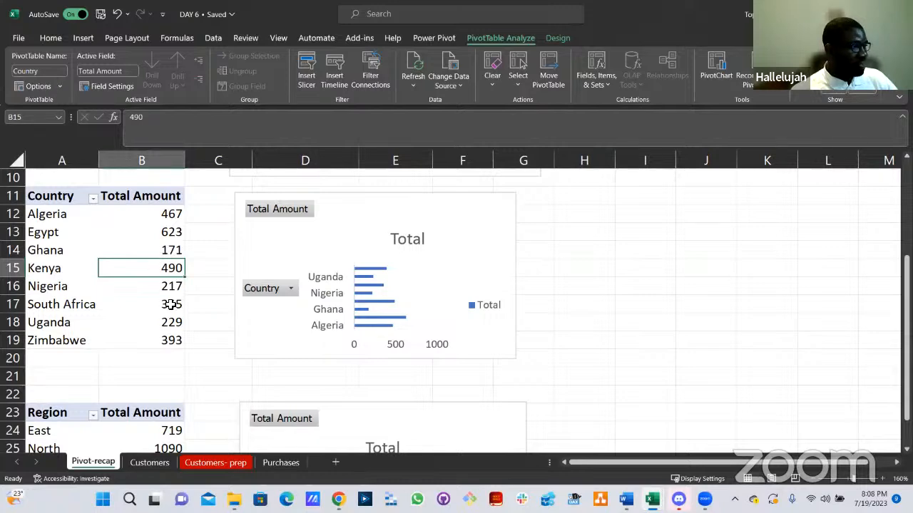
scroll(171, 306, "up", 3)
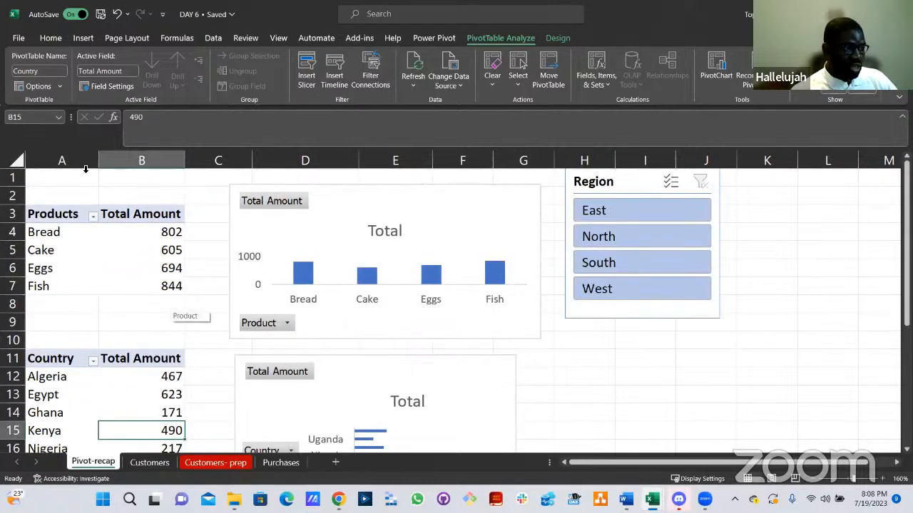
left_click(142, 250)
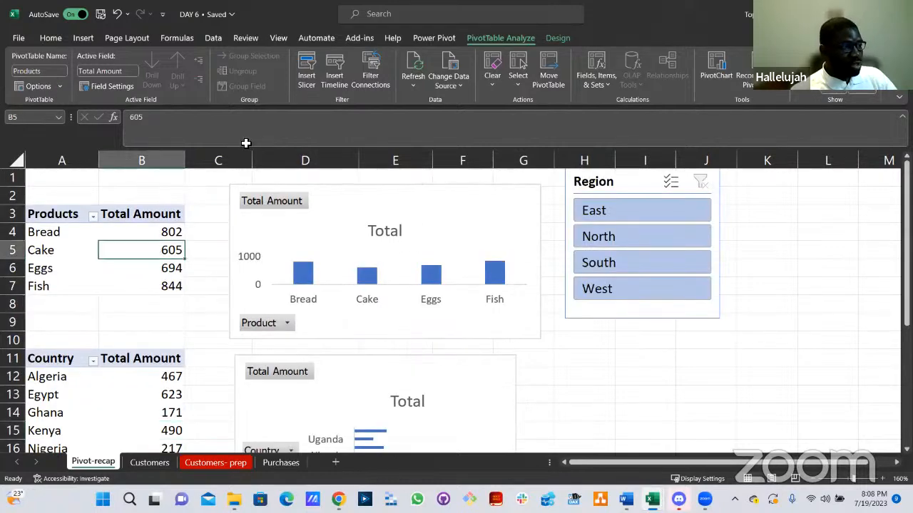
Connect the Region slicer to the Country and Region PivotTables in addition to the Products PivotTable.
left_click(648, 317)
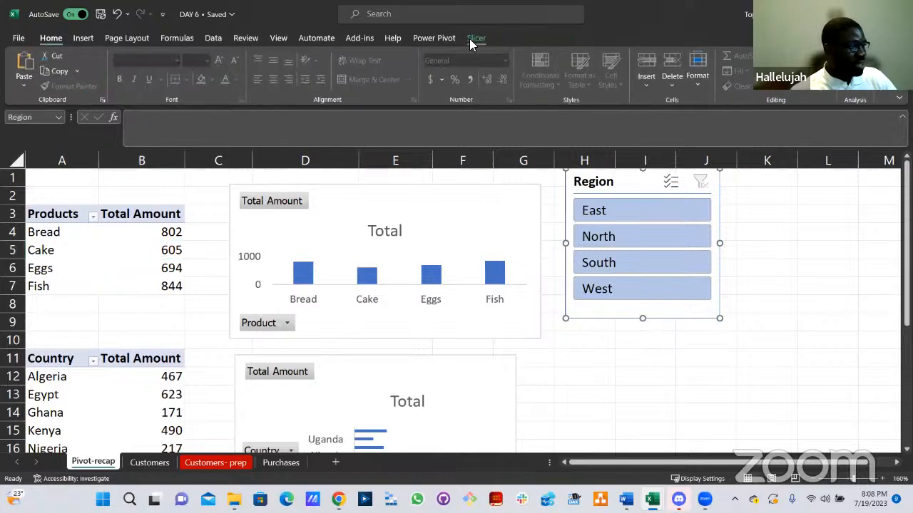
left_click(471, 38)
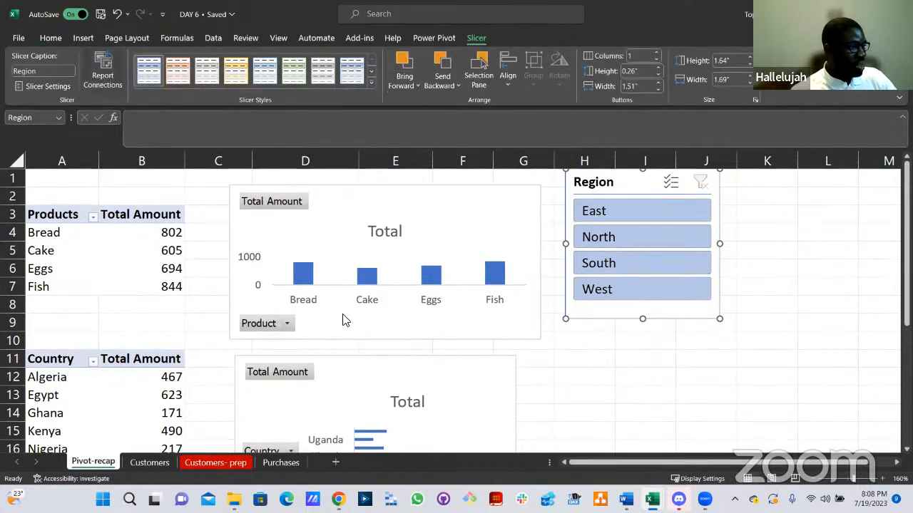
left_click(362, 237)
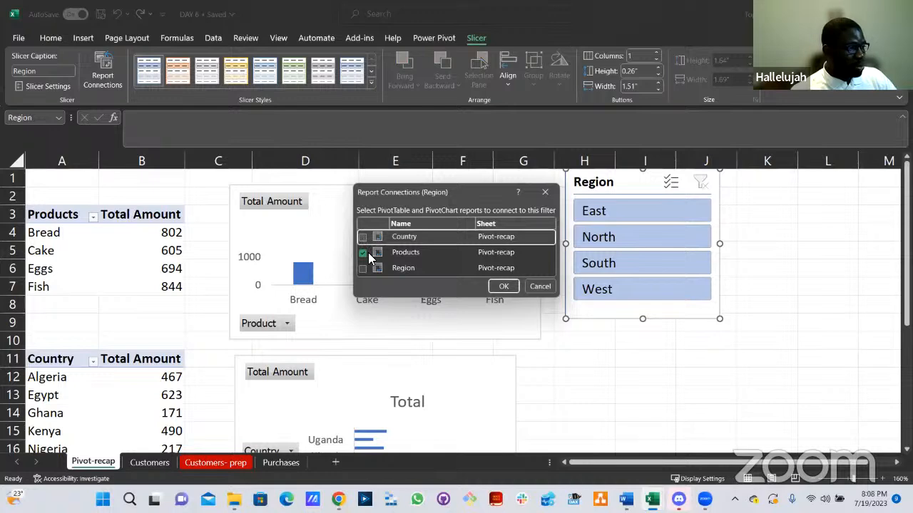
left_click(363, 268)
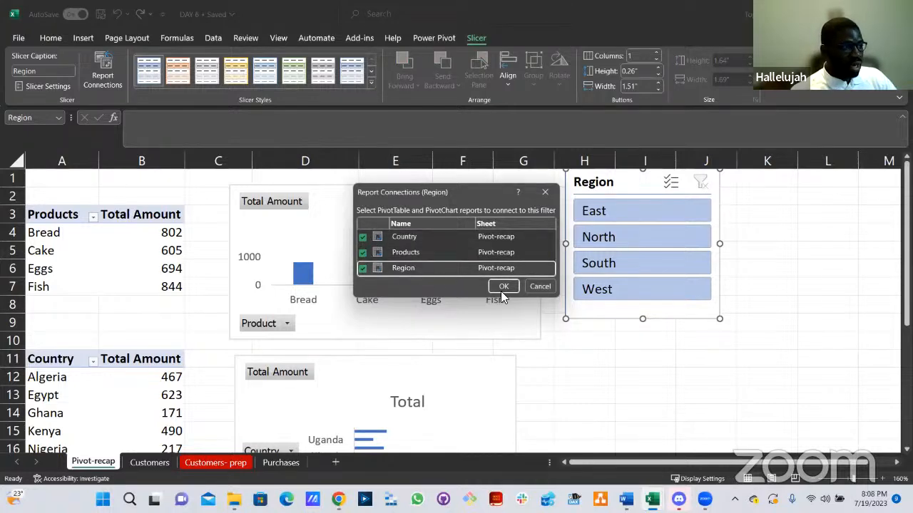
key("Return")
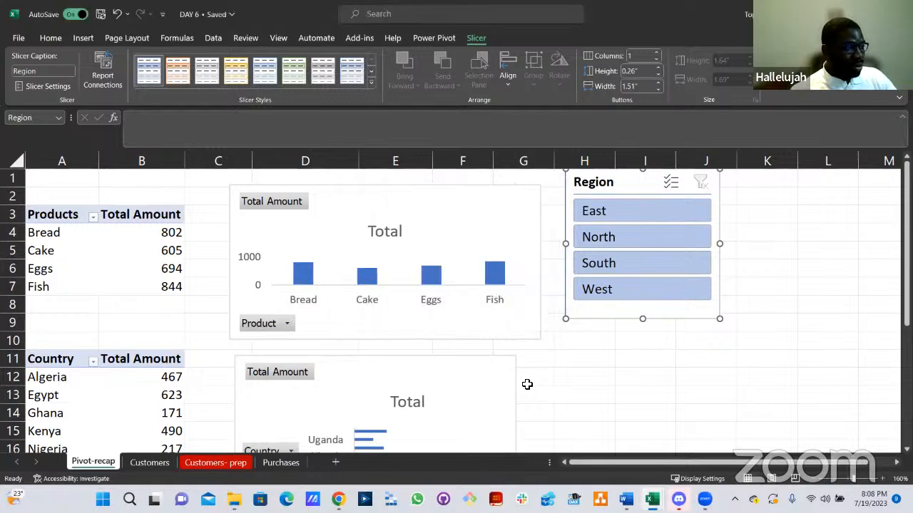
Filter the Region slicer by East and check the product, country and region PivotTables with their charts.
left_click(617, 214)
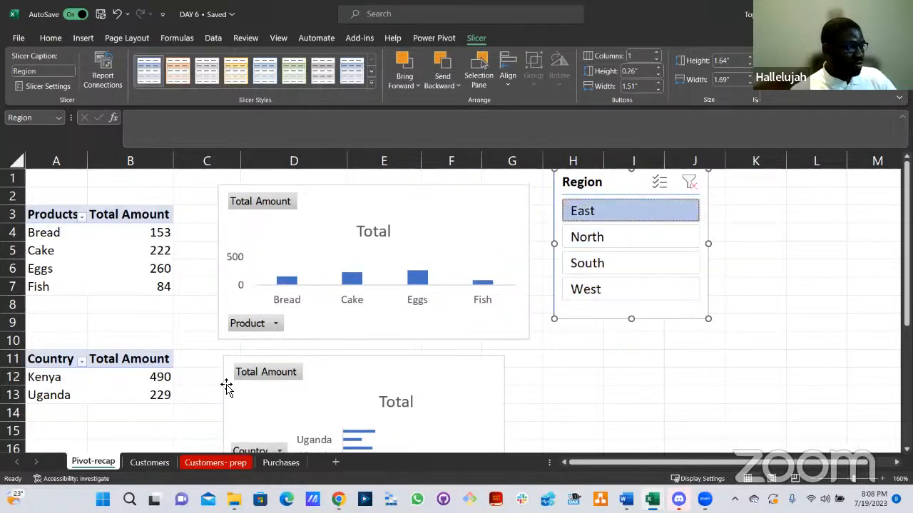
key("Escape")
scroll(222, 387, "down", 5)
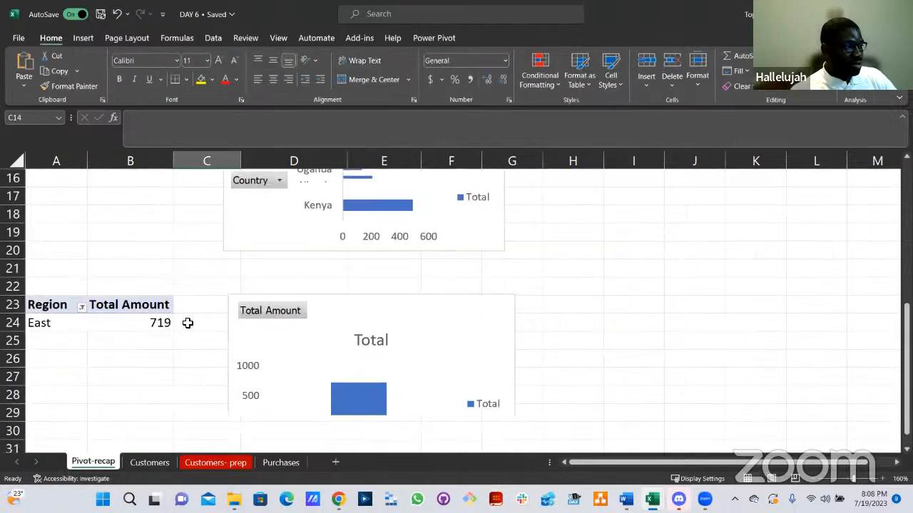
scroll(184, 318, "down", 1)
scroll(99, 314, "up", 2)
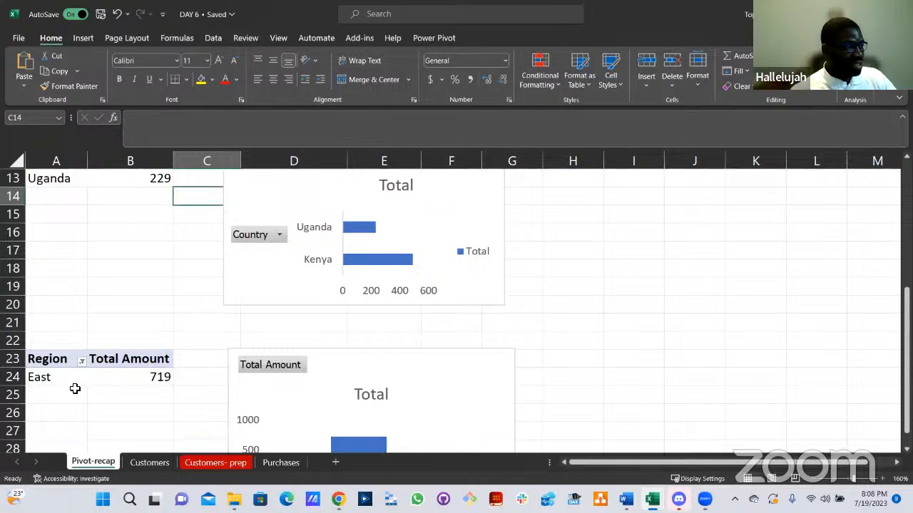
scroll(310, 360, "up", 4)
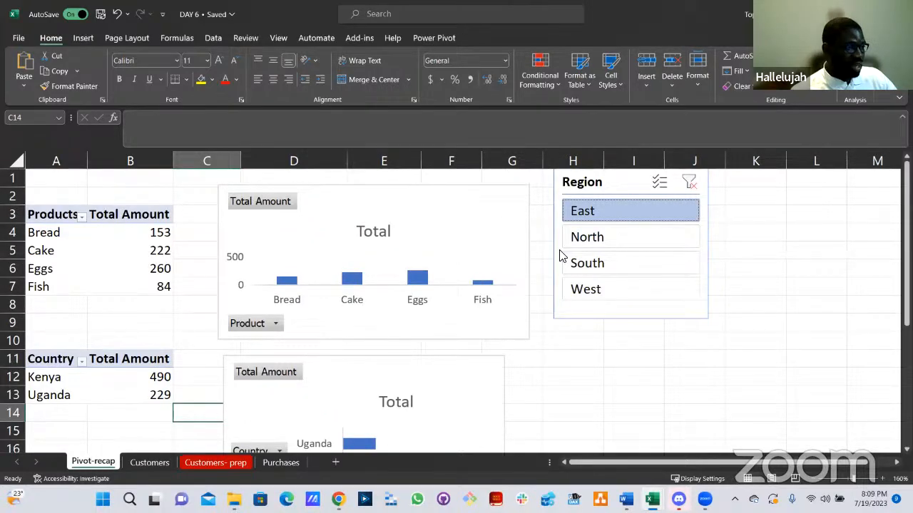
Filter the Region slicer by North and South in turn, check the connected PivotTables and charts, and show all regions again.
left_click(596, 238)
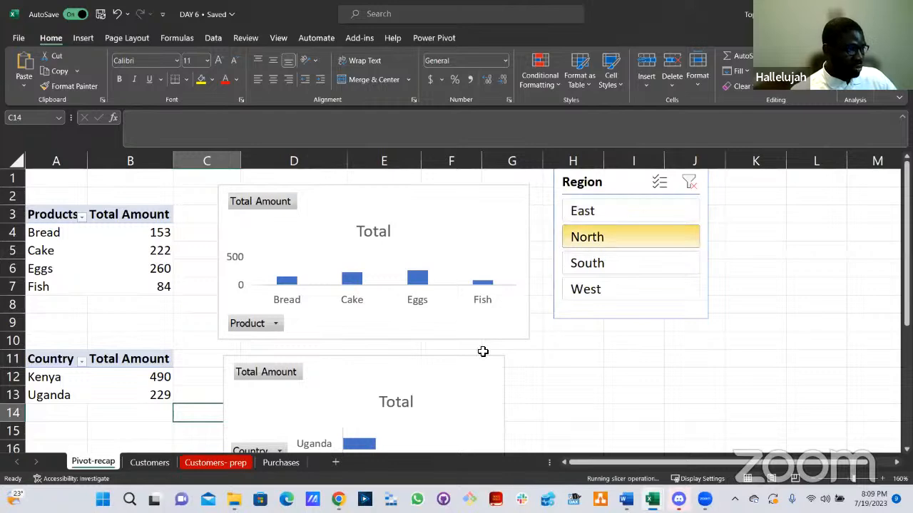
scroll(513, 367, "down", 4)
scroll(513, 364, "down", 1)
scroll(513, 364, "up", 5)
left_click(579, 263)
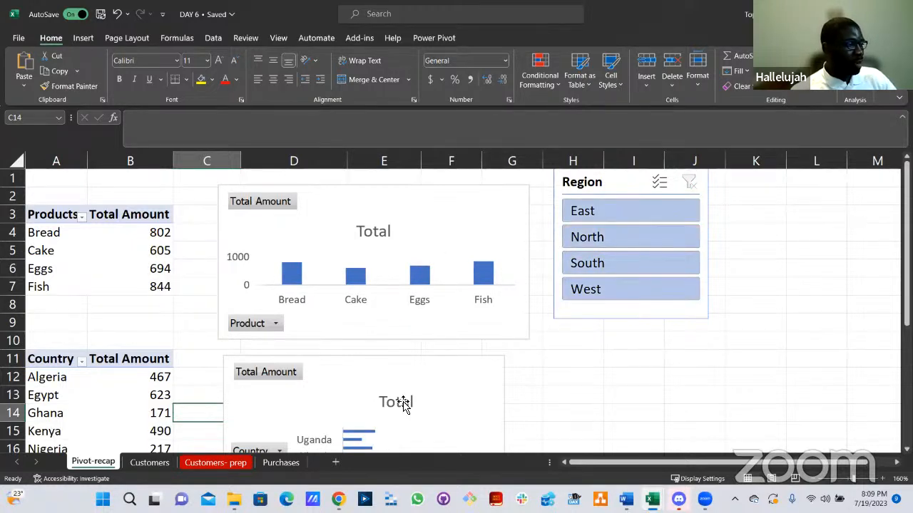
Open the Customers sheet, and read the customer count and customer breakdown requirements in the Business Requirement document in Word.
left_click(150, 462)
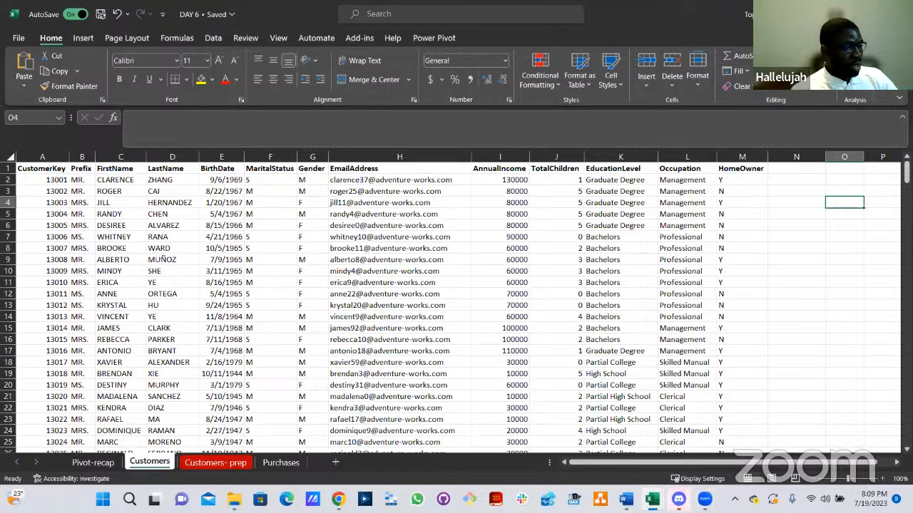
key("alt+Tab")
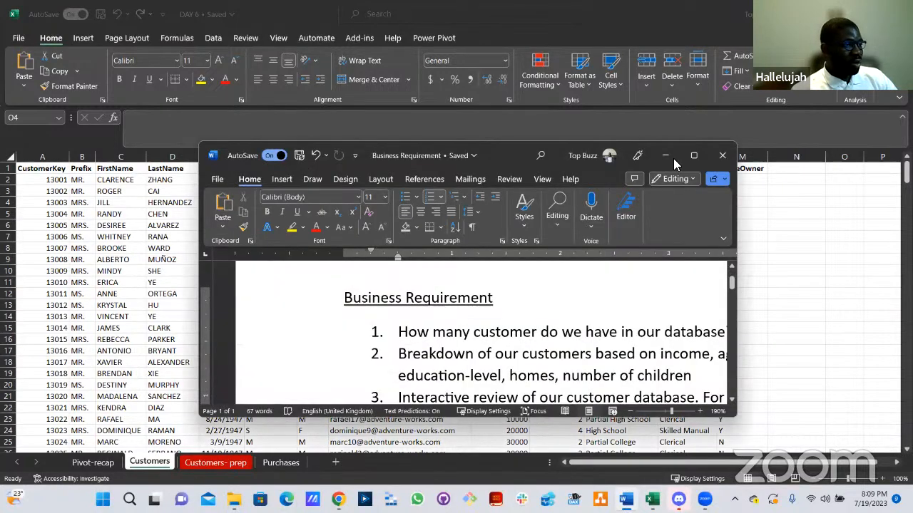
left_click(700, 156)
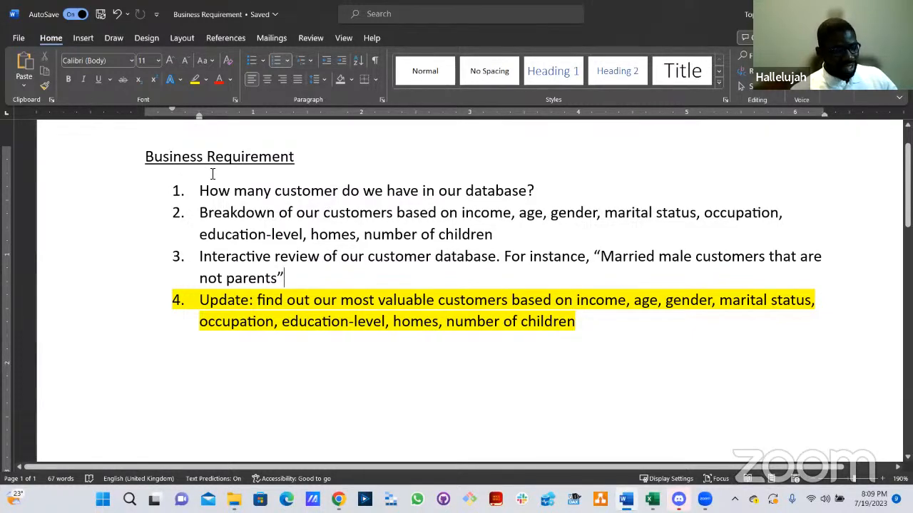
left_click_drag(203, 191, 538, 189)
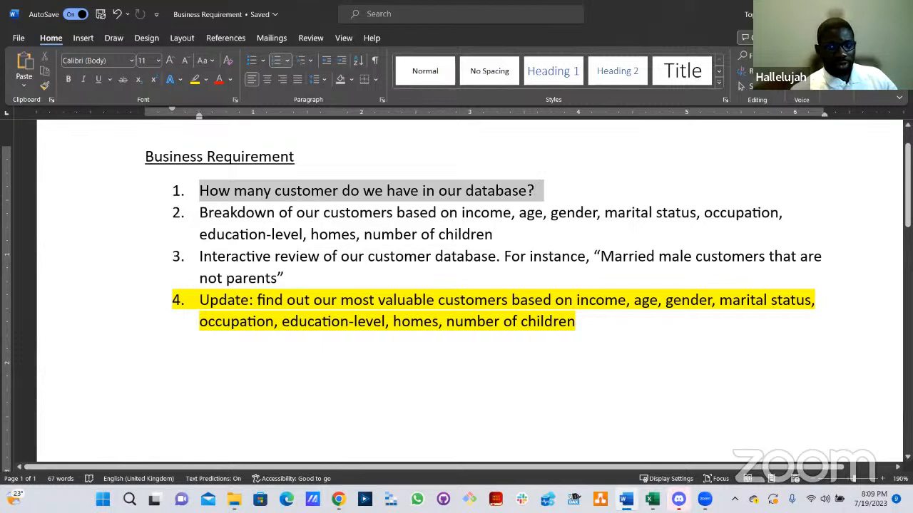
left_click(404, 198)
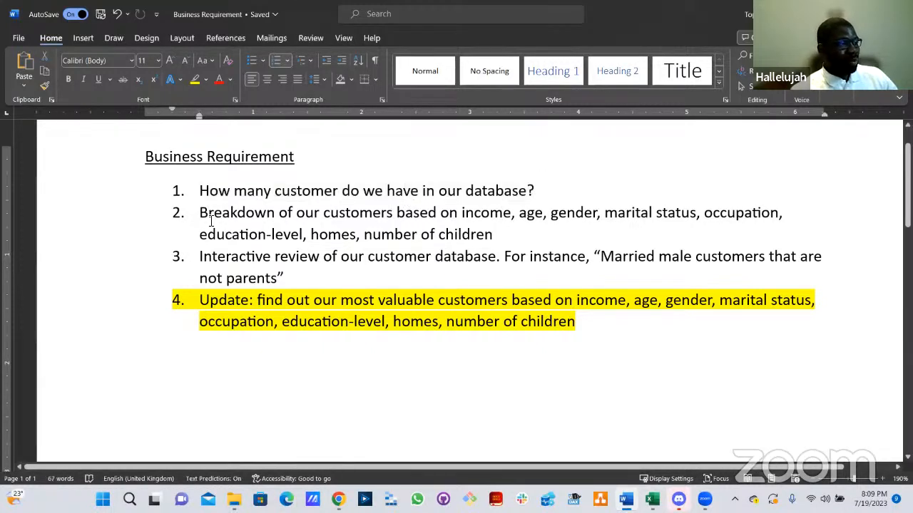
left_click_drag(251, 216, 472, 212)
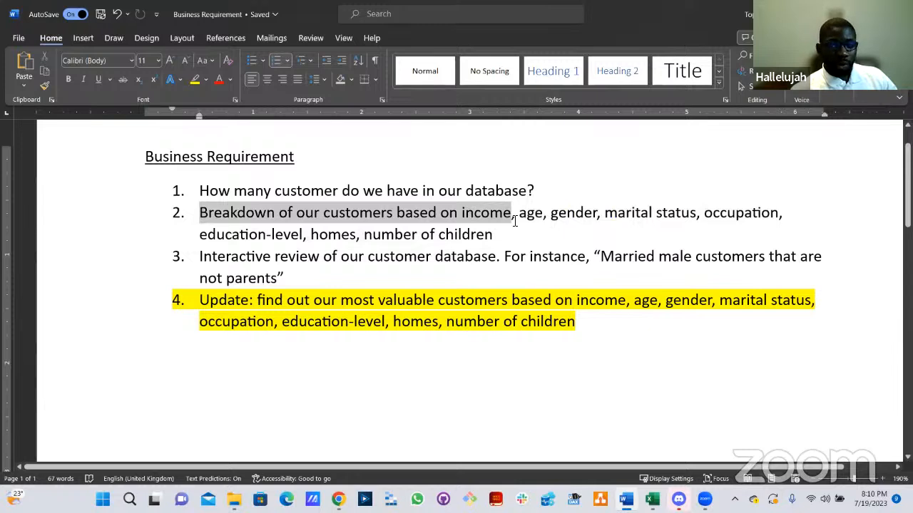
left_click_drag(515, 221, 495, 232)
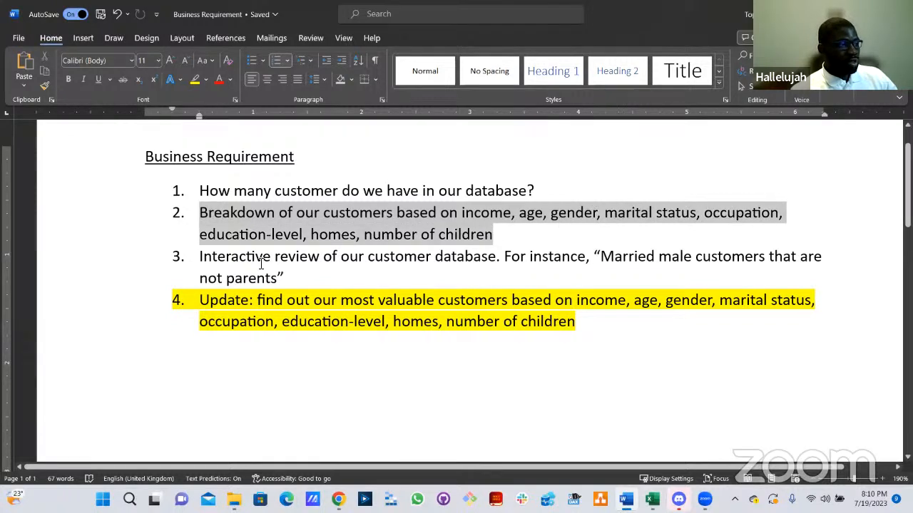
Read the third requirement, the interactive review of the customer database, including its example.
left_click_drag(200, 257, 332, 258)
left_click_drag(455, 256, 497, 257)
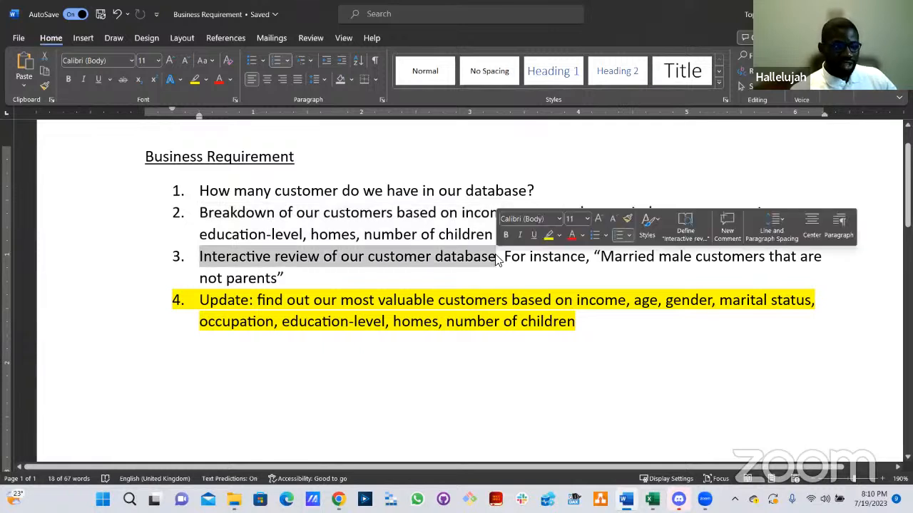
left_click(560, 258)
left_click(653, 257)
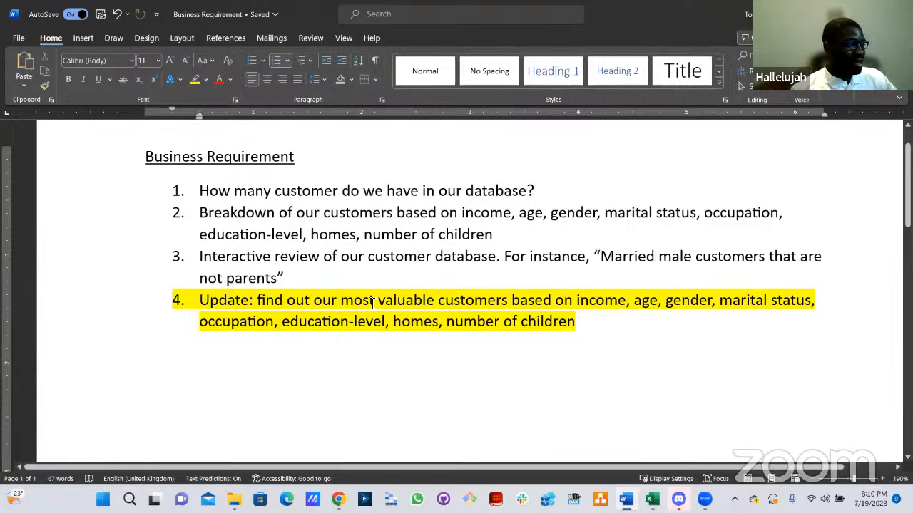
Review the highlighted fourth requirement on the most valuable customers against the first three requirements.
left_click_drag(201, 300, 579, 333)
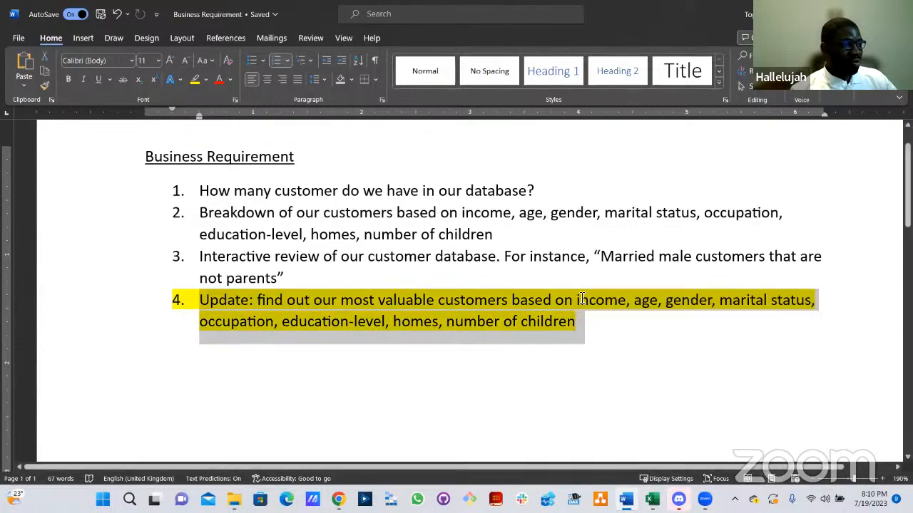
left_click(486, 218)
left_click(456, 214)
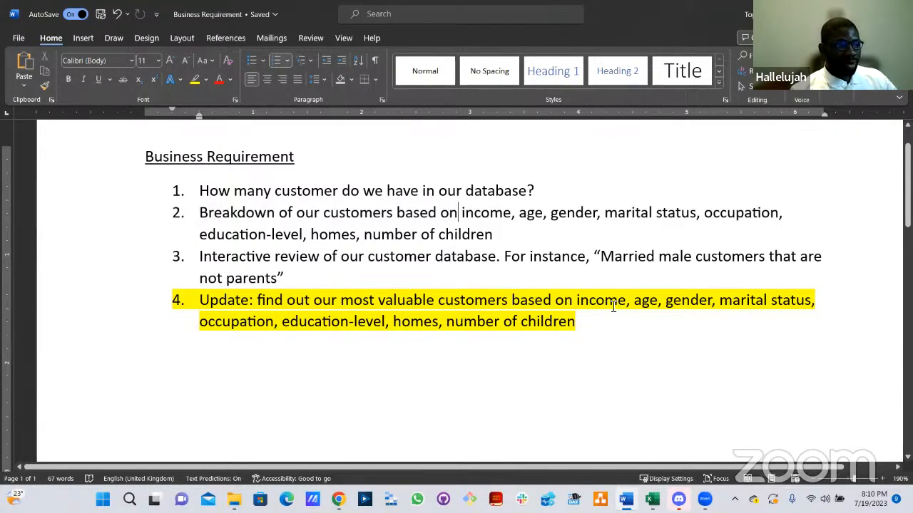
left_click_drag(576, 326, 204, 300)
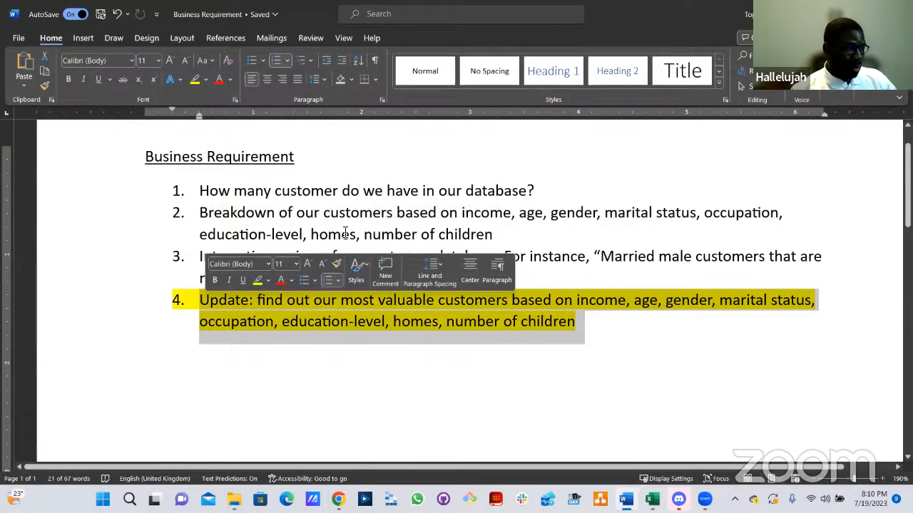
left_click(380, 264)
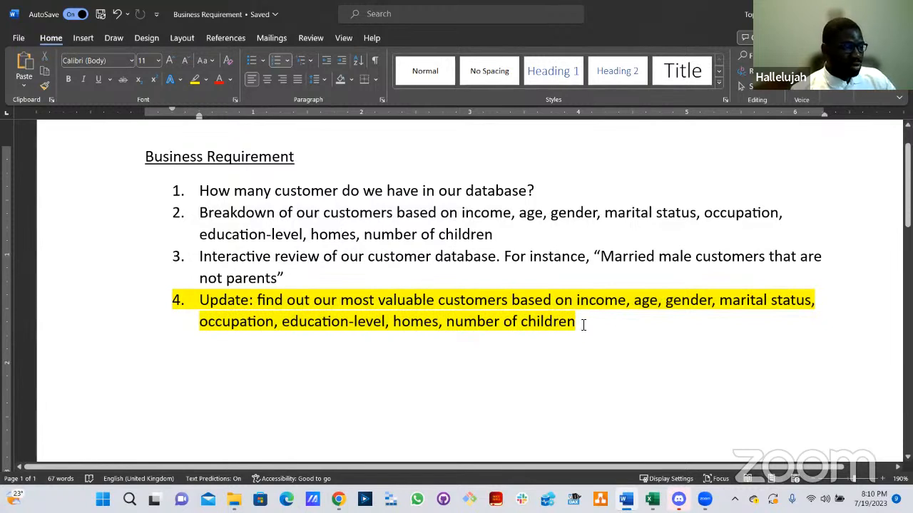
left_click_drag(296, 276, 206, 195)
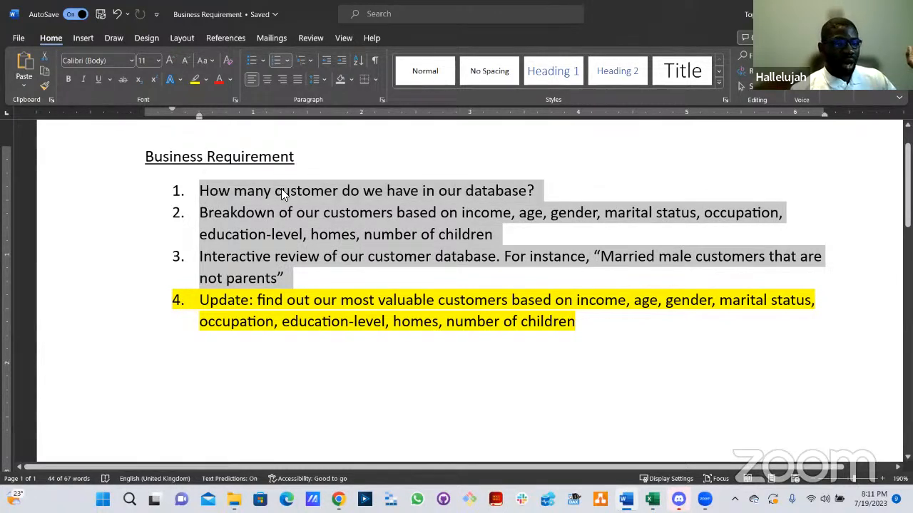
left_click(312, 271)
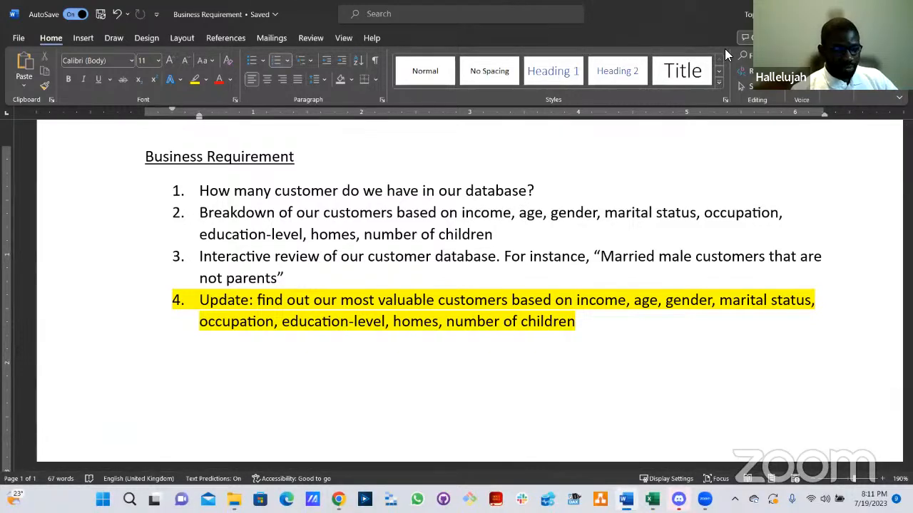
Return to the Customers sheet in Excel and examine the dates in the BirthDate column.
left_click(844, 13)
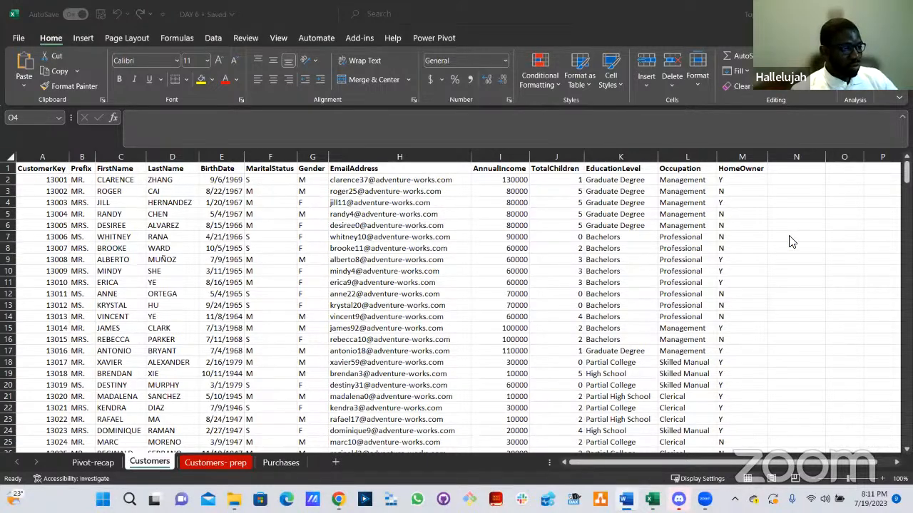
left_click(817, 181)
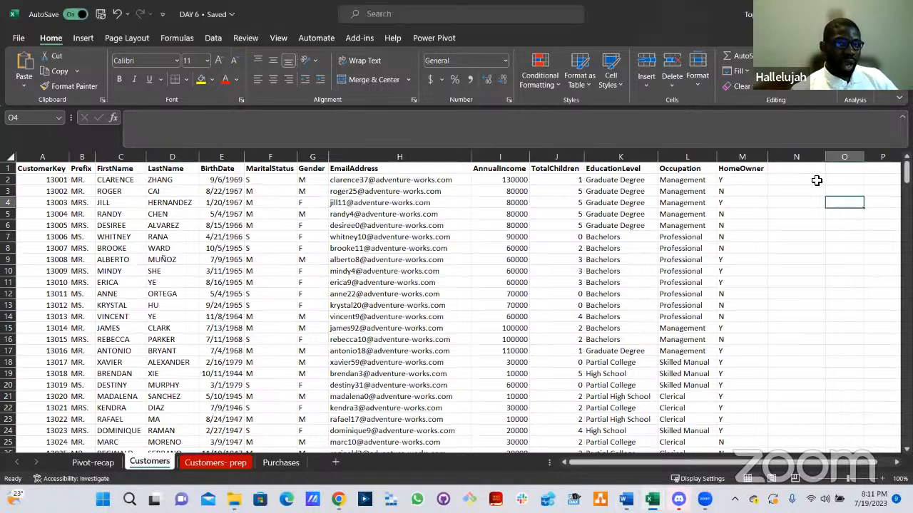
left_click(816, 180)
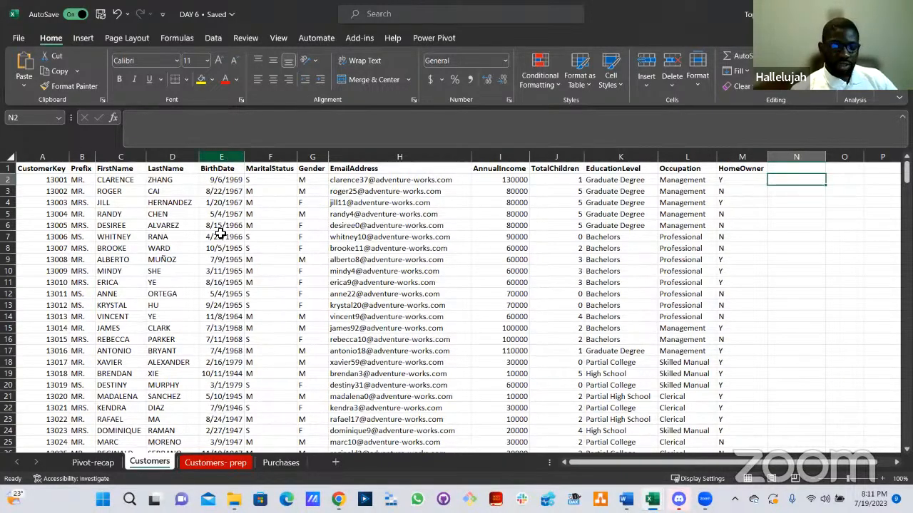
left_click(222, 157)
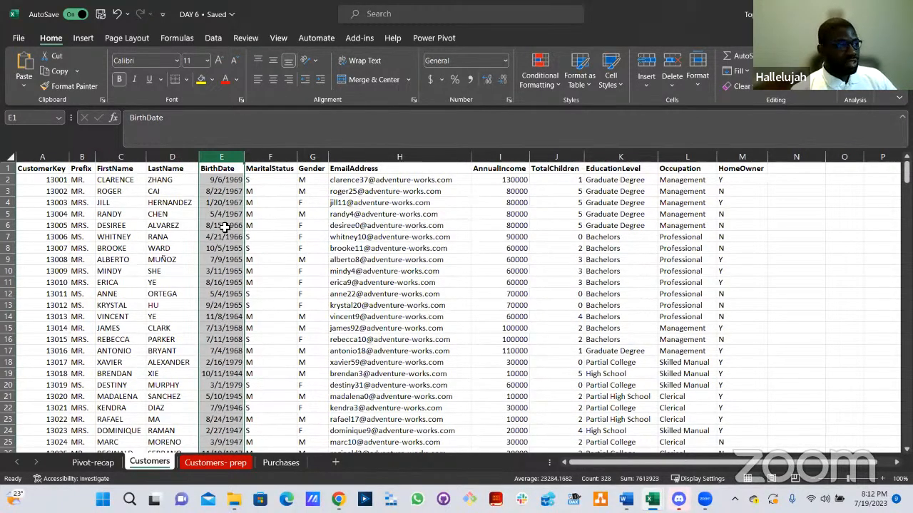
left_click(236, 181)
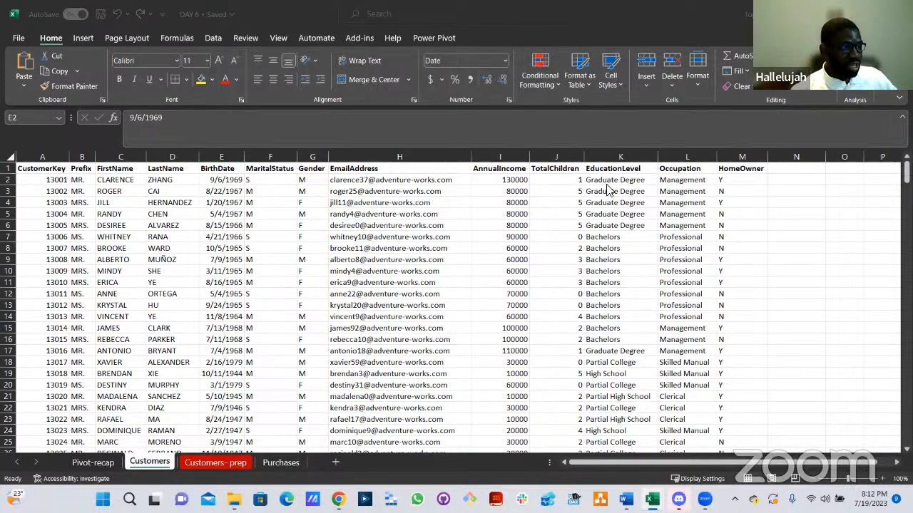
Open the Customers- prep sheet and widen the Year of Birth column to fit its contents.
left_click(208, 464)
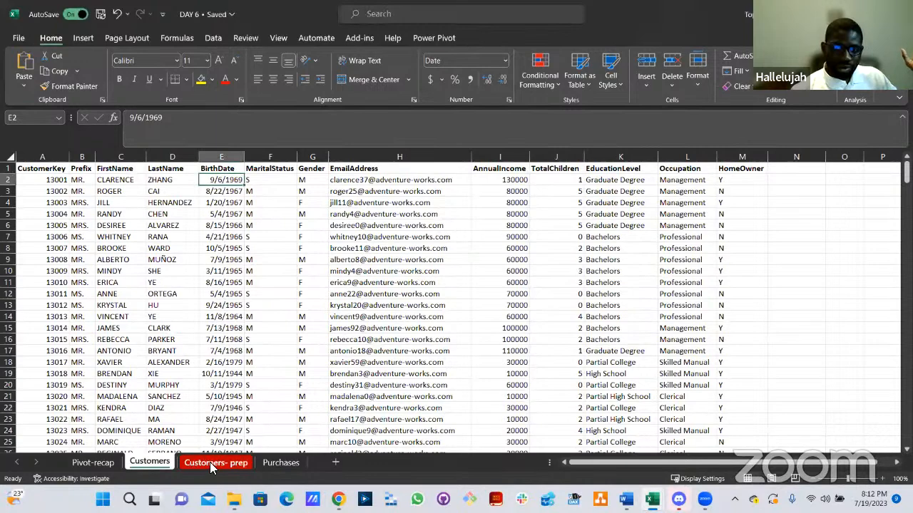
left_click(211, 463)
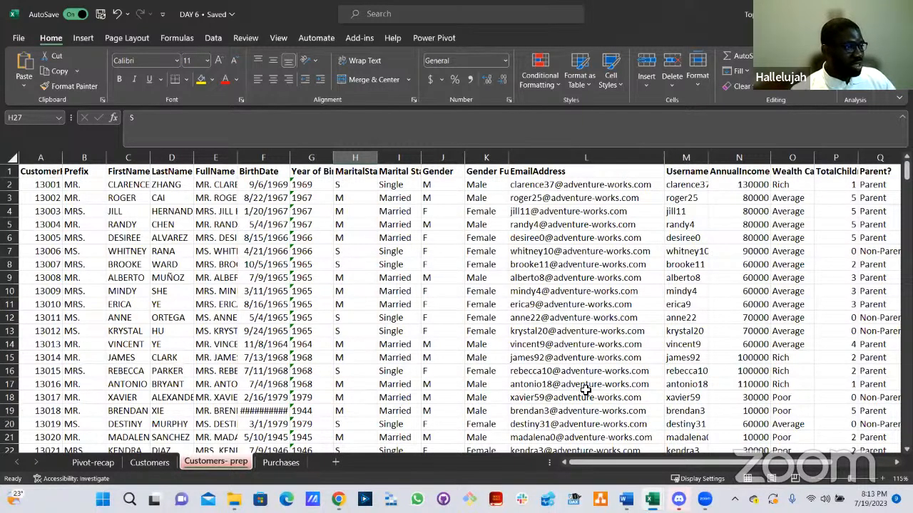
mouse_move(610, 462)
left_mouse_down()
mouse_move(755, 466)
mouse_move(617, 456)
left_mouse_up()
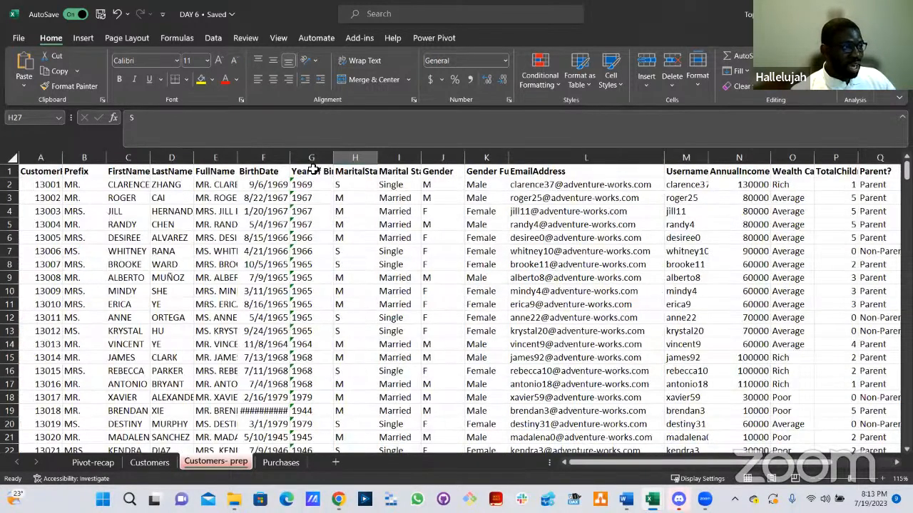
double_click(337, 159)
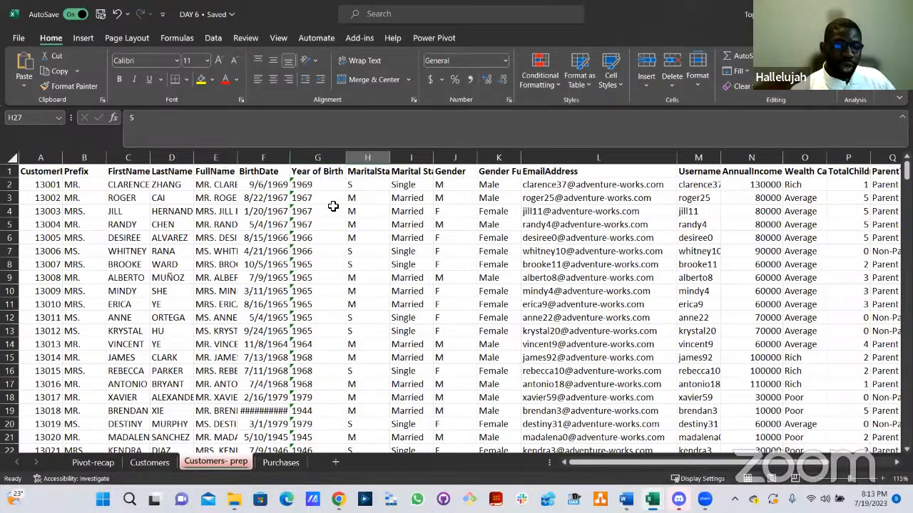
Insert a column between Year of Birth and MaritalStatus on the Customers- prep sheet and title it Age.
left_click(365, 159)
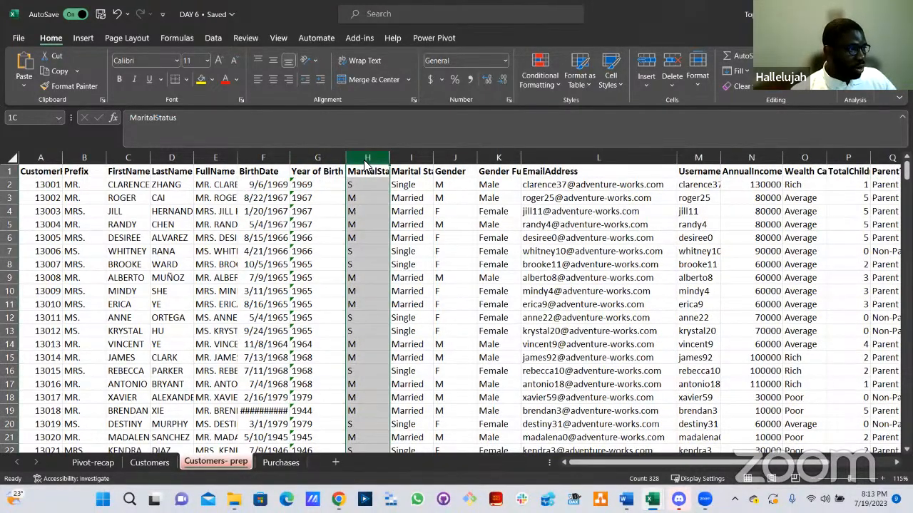
right_click(402, 292)
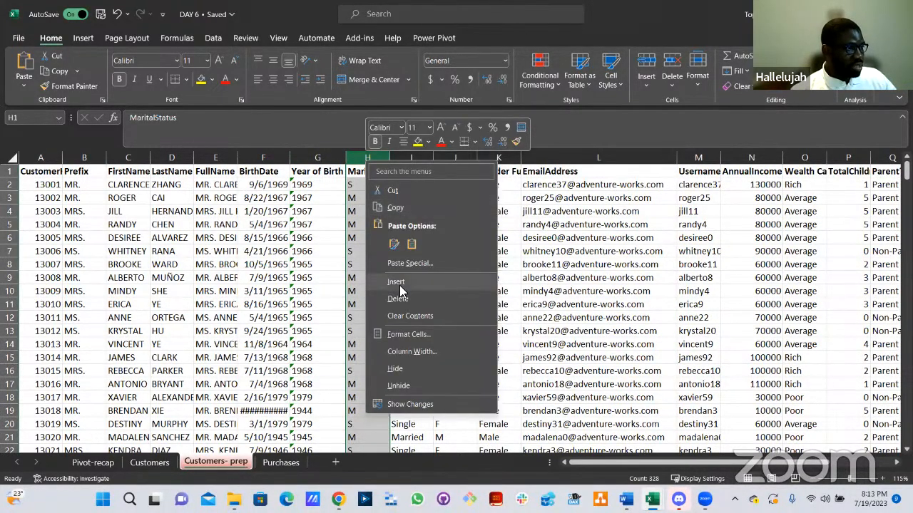
left_click(401, 287)
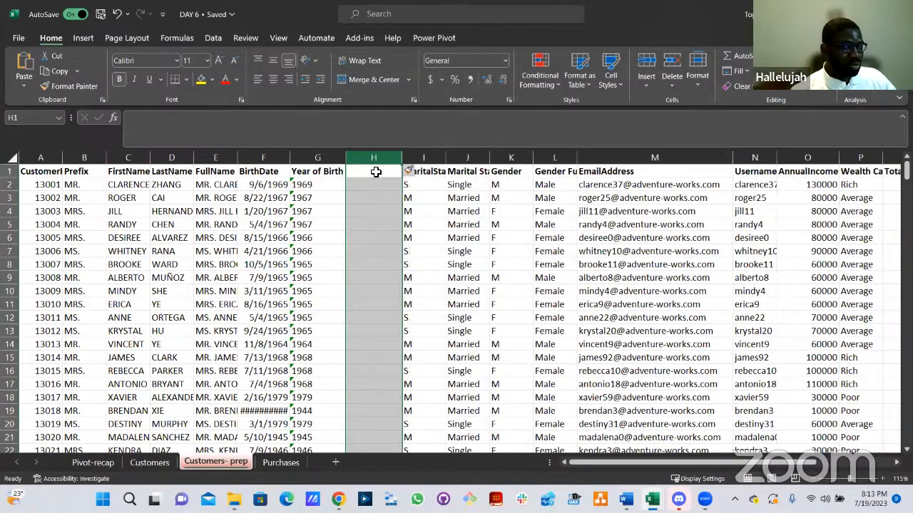
left_click(376, 172)
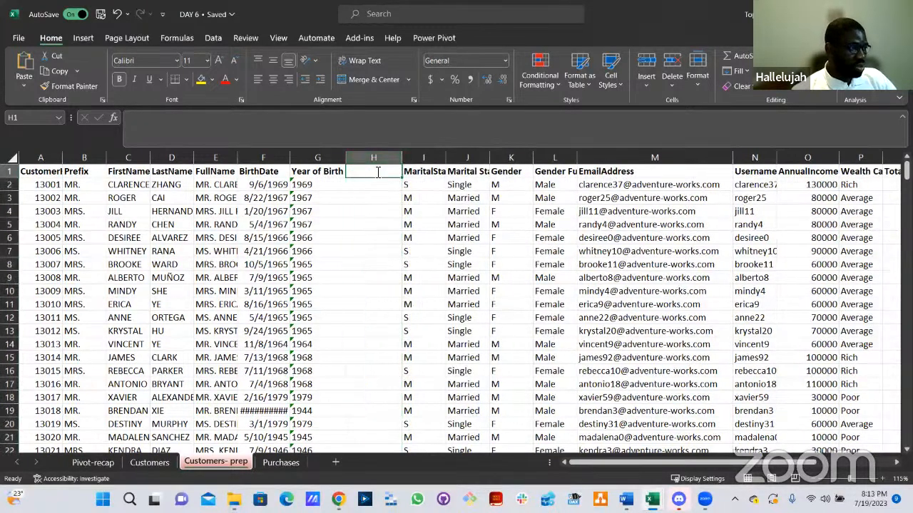
type("Age")
key("Return")
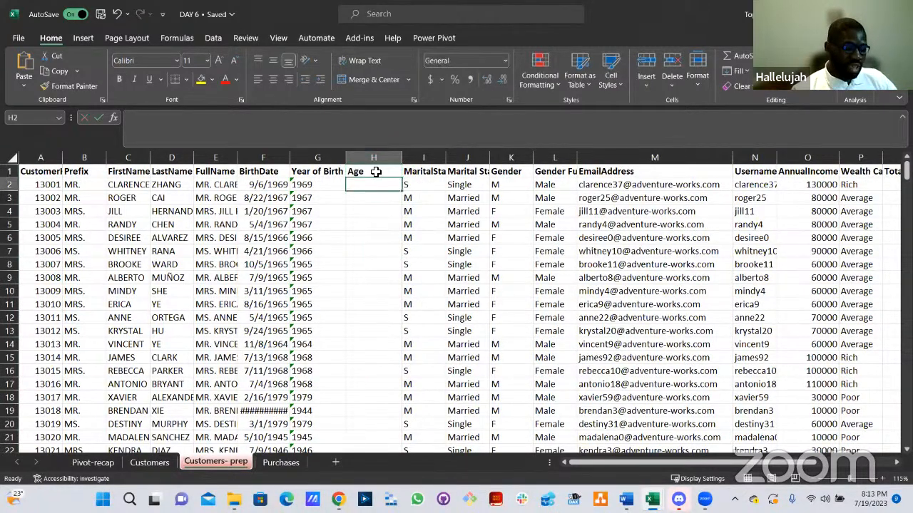
Enter the formula =2023 - G2 in cell H2 to calculate the first customer's age.
type("=")
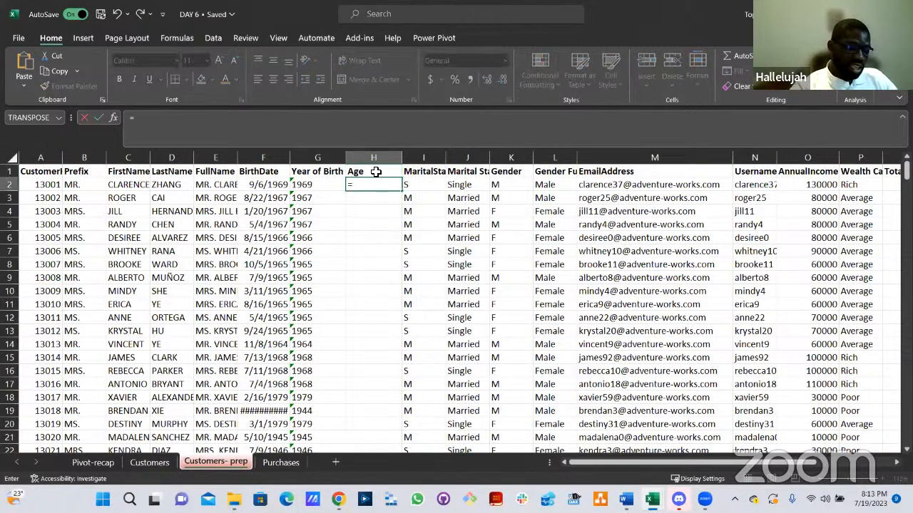
type("2023 -")
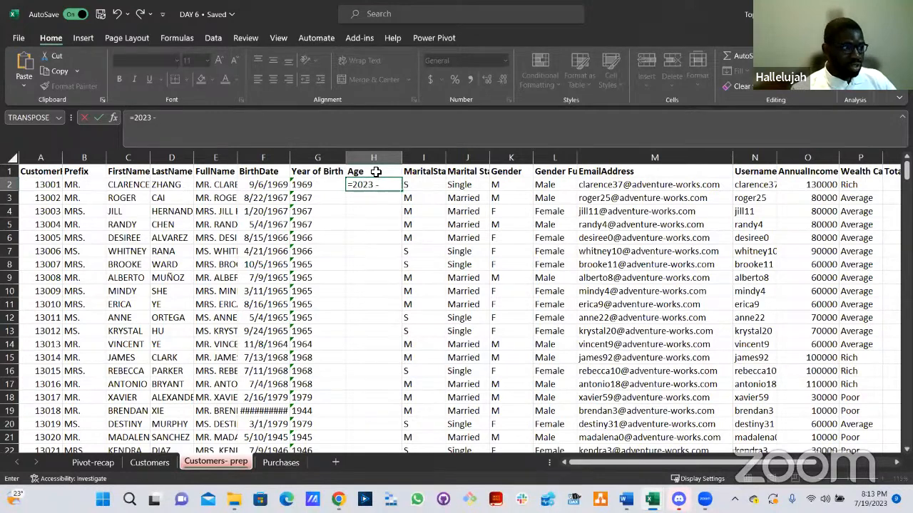
left_click(305, 184)
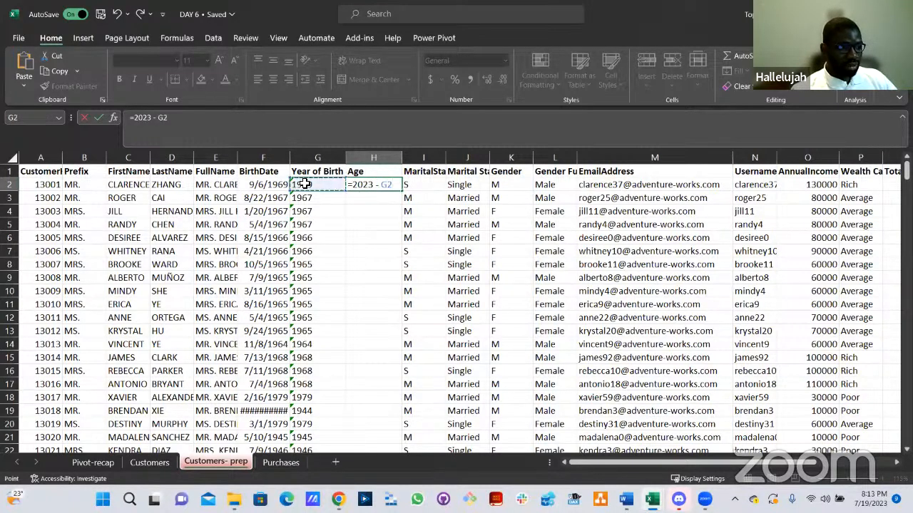
key("Return")
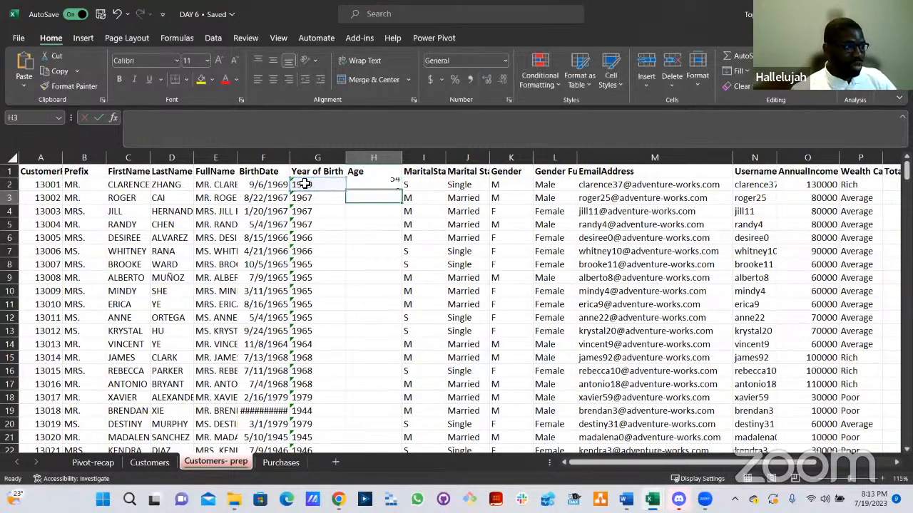
left_click(394, 184)
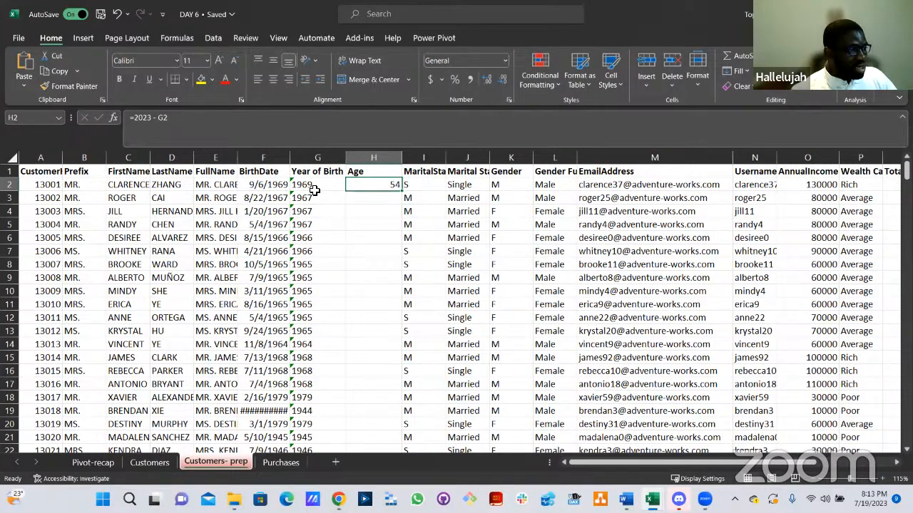
Compare the text-formatted Year of Birth entries with the dates in the BirthDate column.
left_click_drag(313, 187, 310, 285)
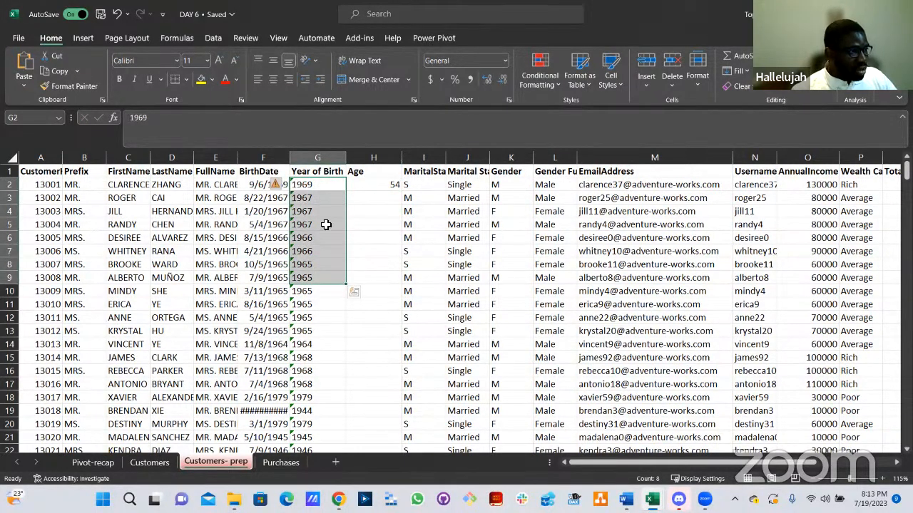
left_click(324, 187)
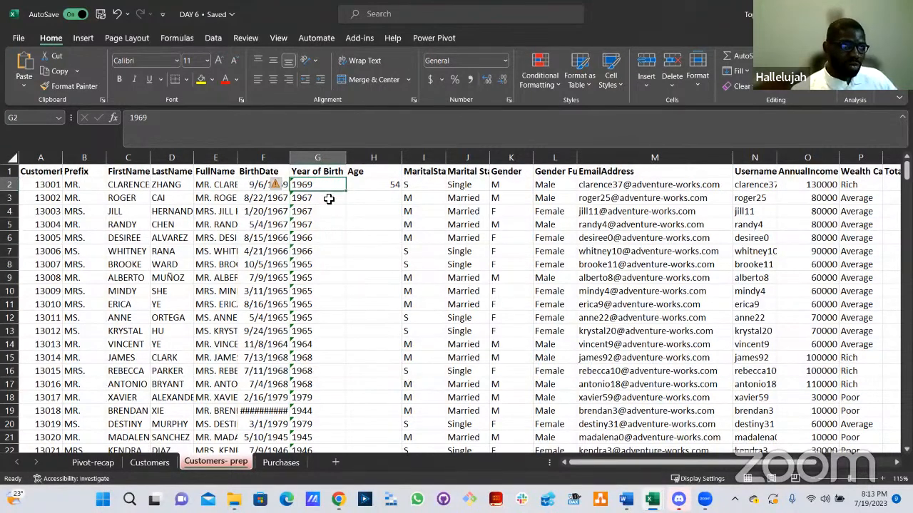
left_click(286, 211)
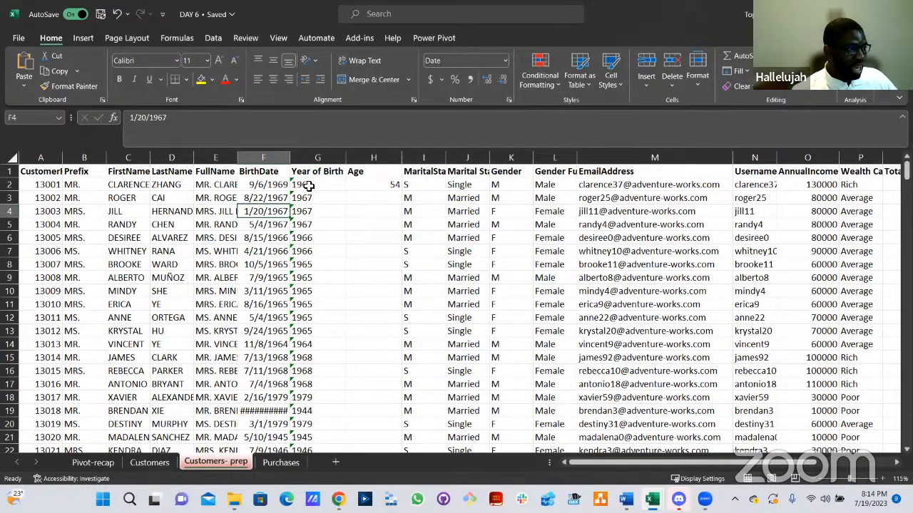
left_click(313, 188)
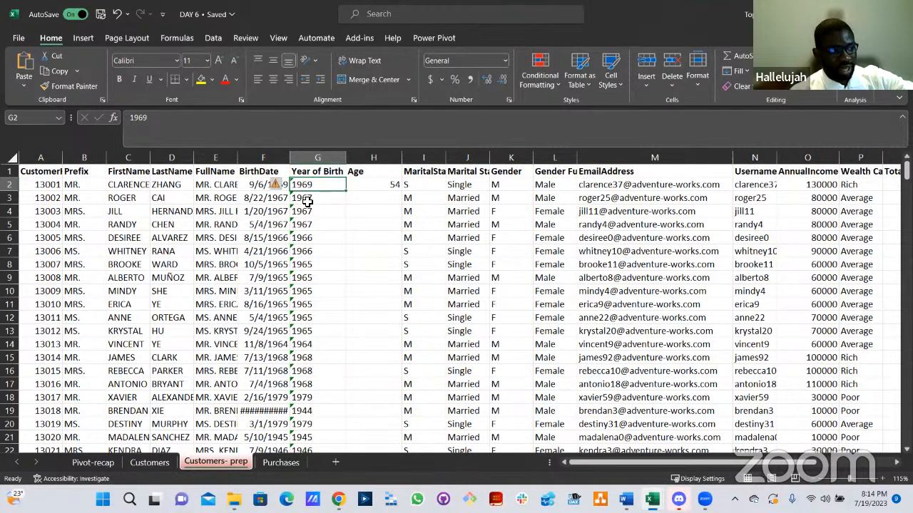
Try converting only the Year of Birth value in G2 from text to a number, and undo the conversion.
left_click(310, 200)
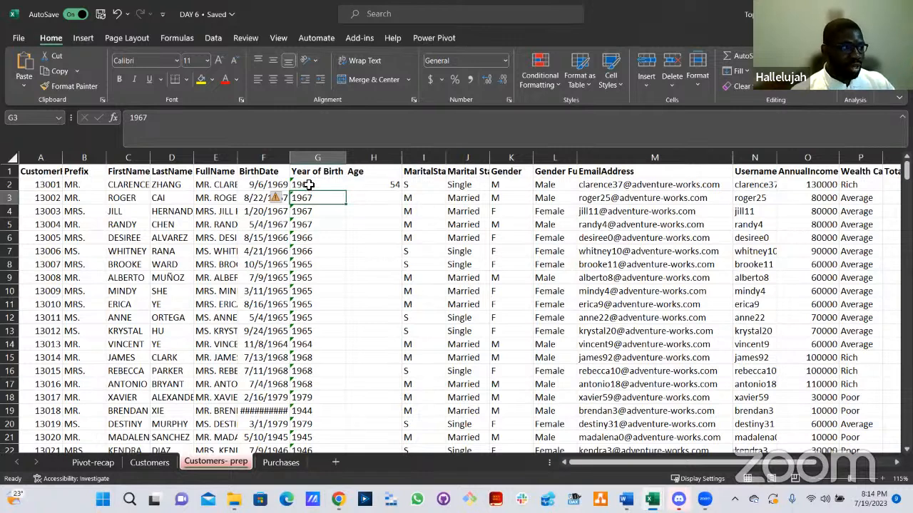
key("Up")
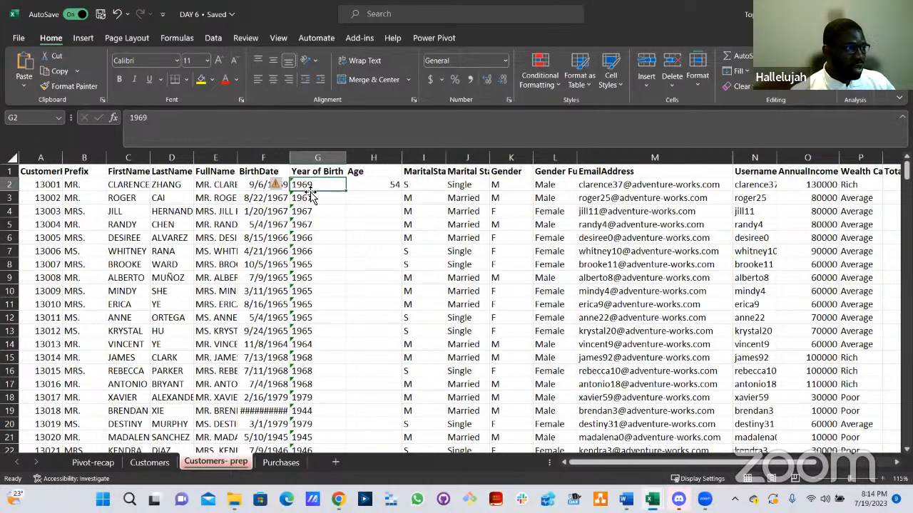
left_click(278, 187)
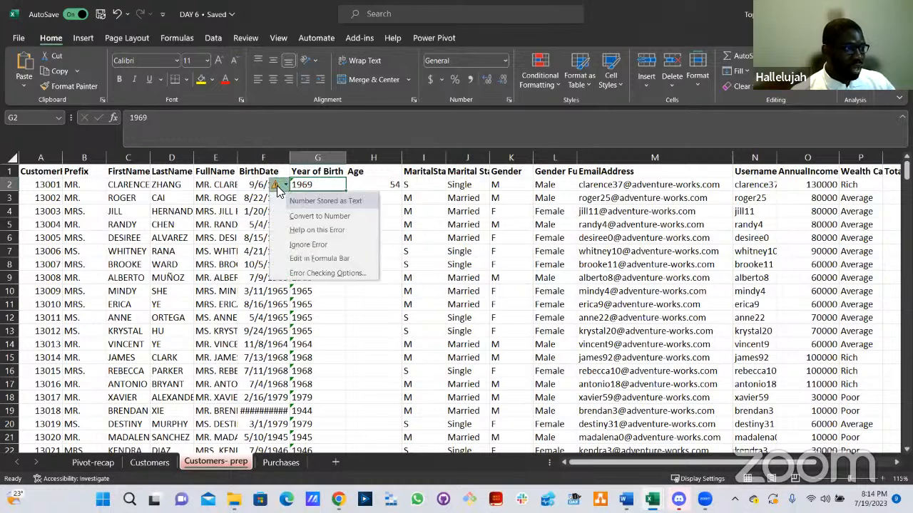
left_click(318, 216)
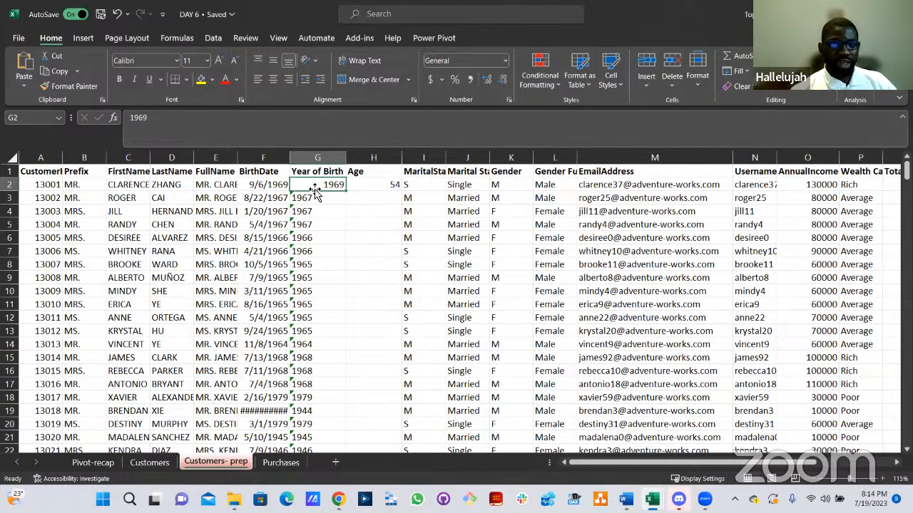
key("ctrl+z")
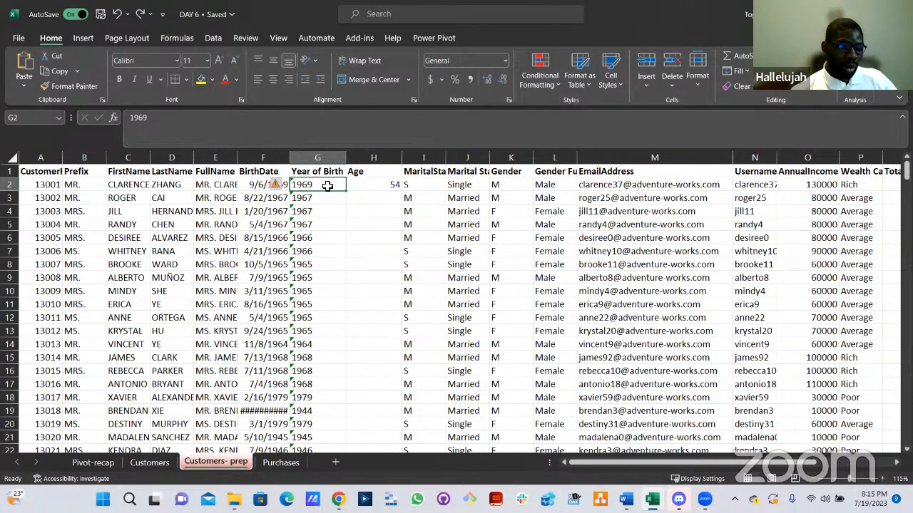
Convert every Year of Birth value from G2 down to G328 from text to numbers.
key("ctrl+shift+Down")
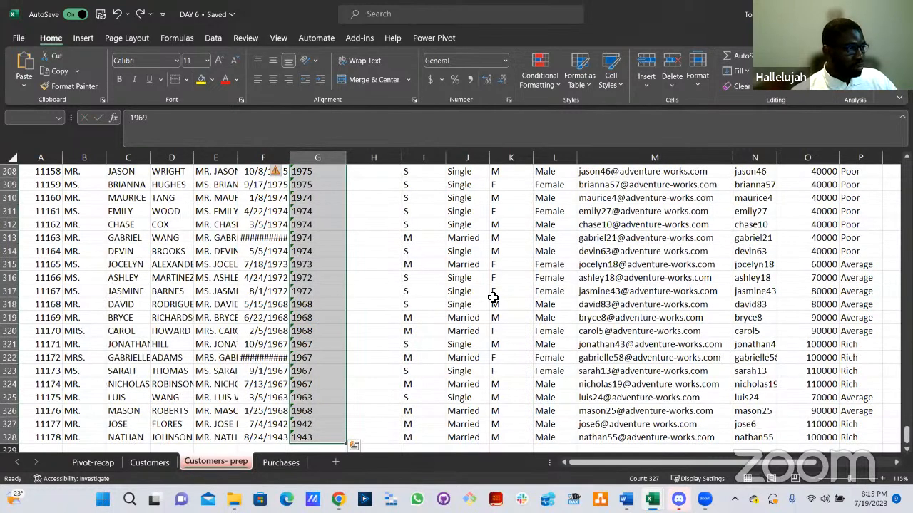
scroll(302, 175, "up", 11)
scroll(321, 180, "up", 6)
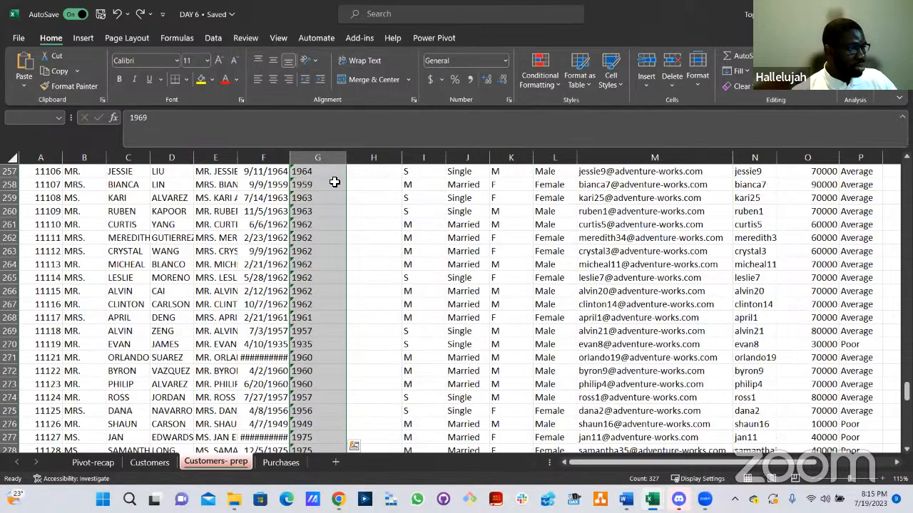
scroll(457, 307, "up", 18)
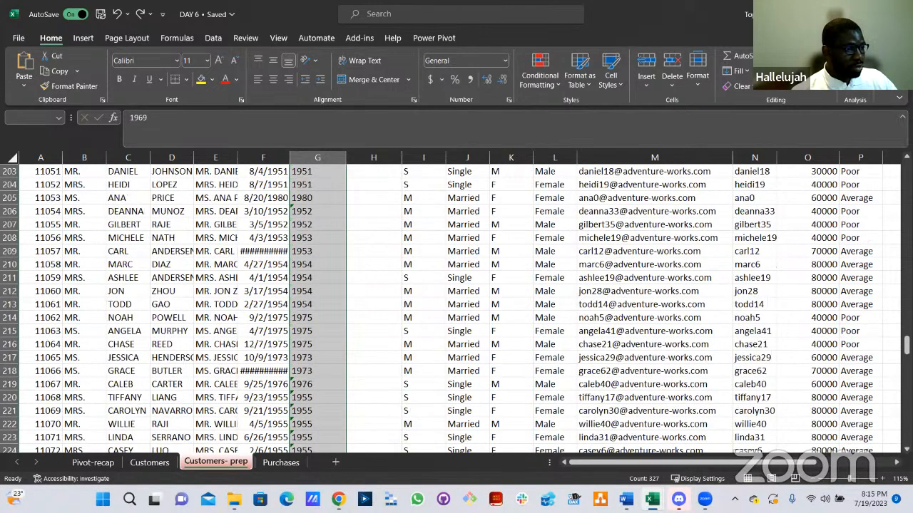
scroll(456, 307, "up", 20)
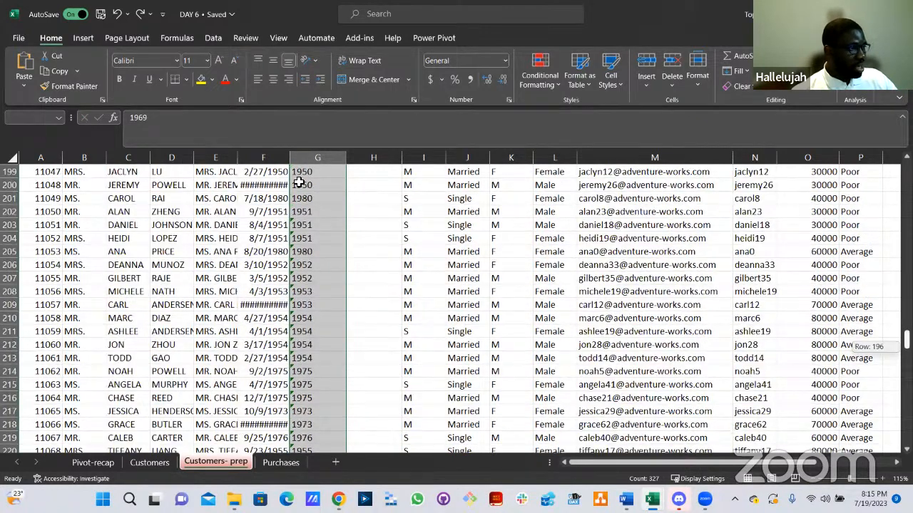
left_click(284, 185)
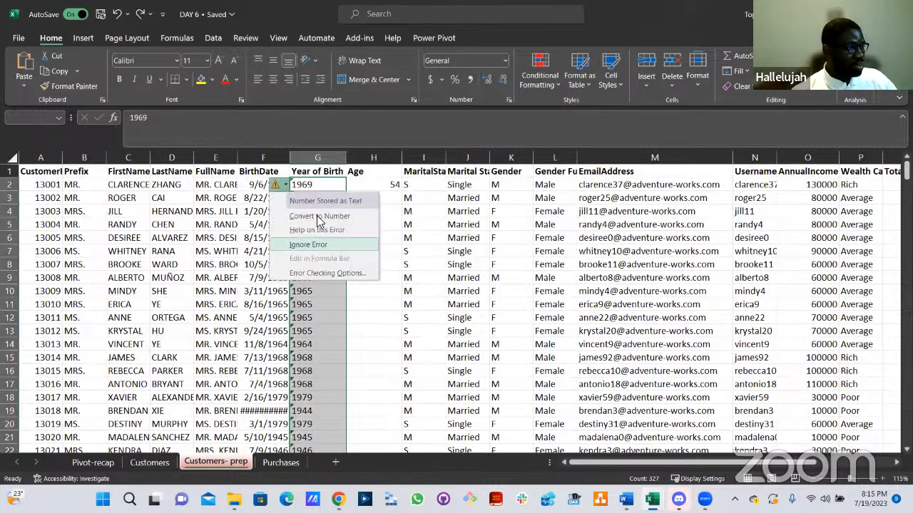
key("c")
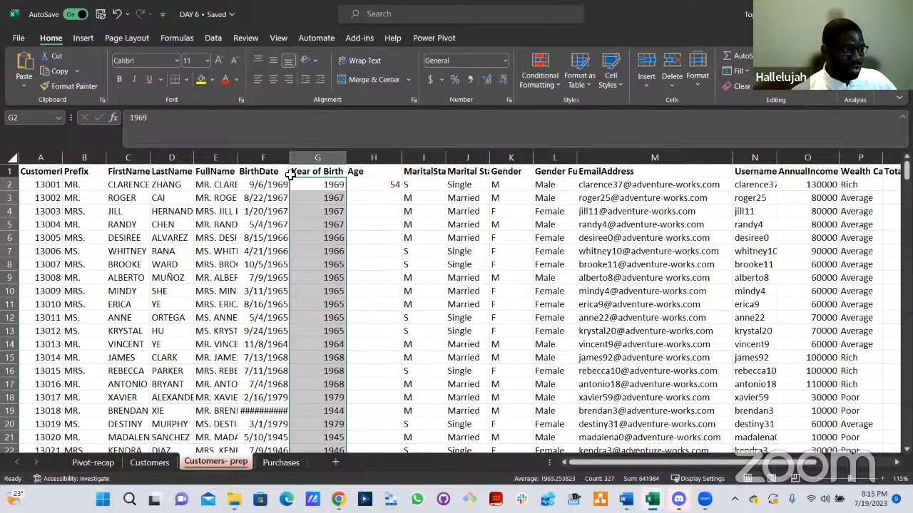
Check the Age formula in H2 and undo the number conversion of the Year of Birth column.
key("Right")
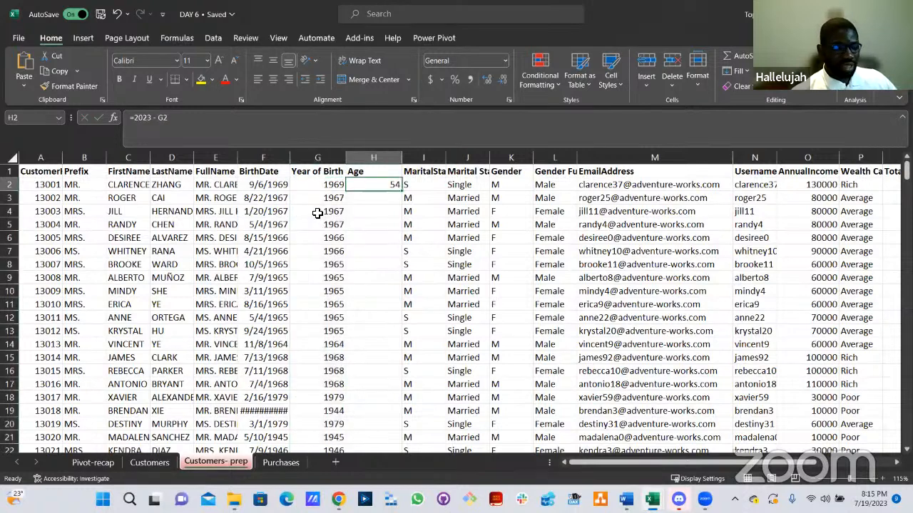
double_click(393, 185)
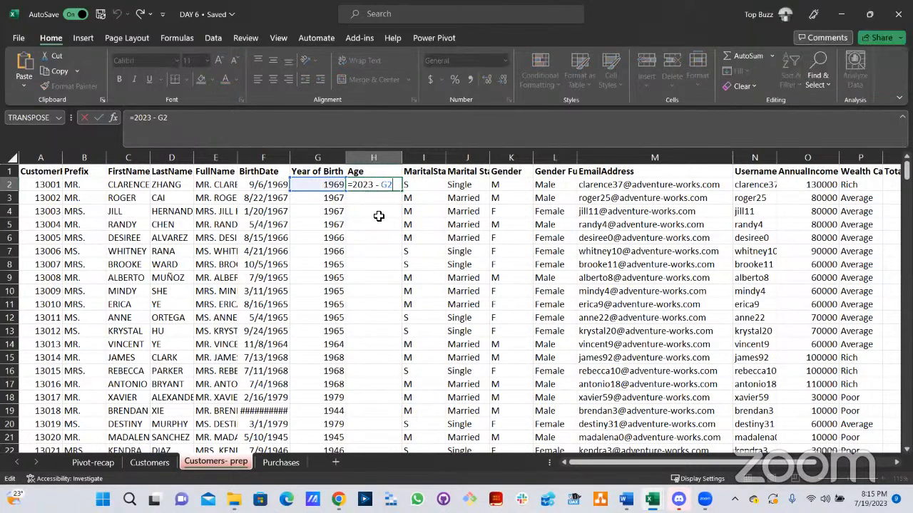
key("ctrl+Return")
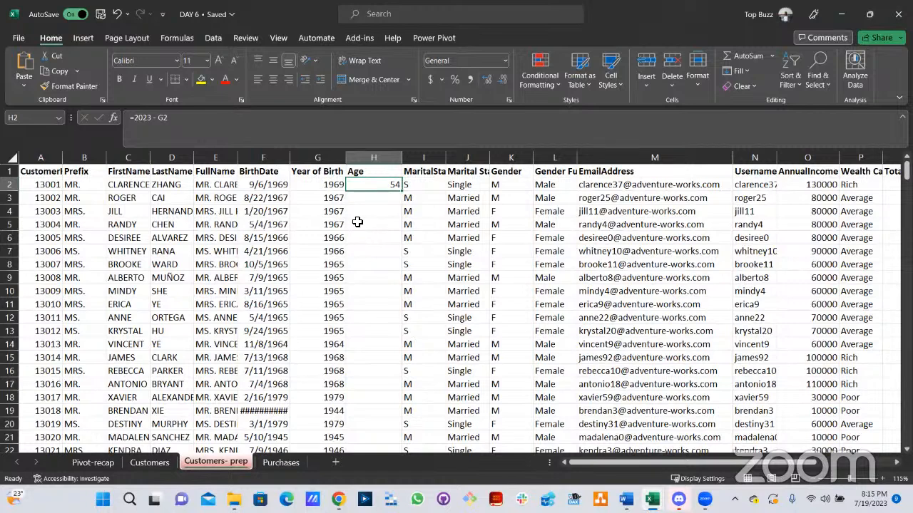
key("ctrl+z")
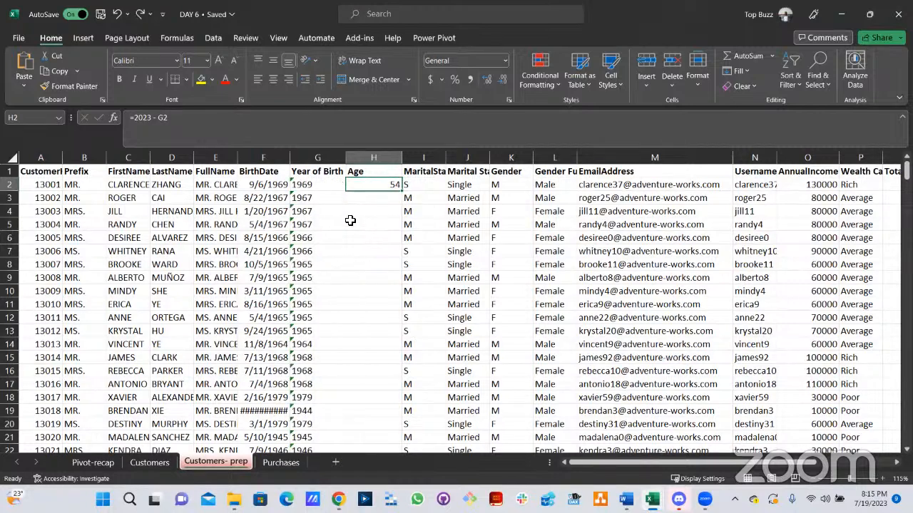
Reselect the Year of Birth values from G2 to the last row and convert them to numbers.
left_click(305, 184)
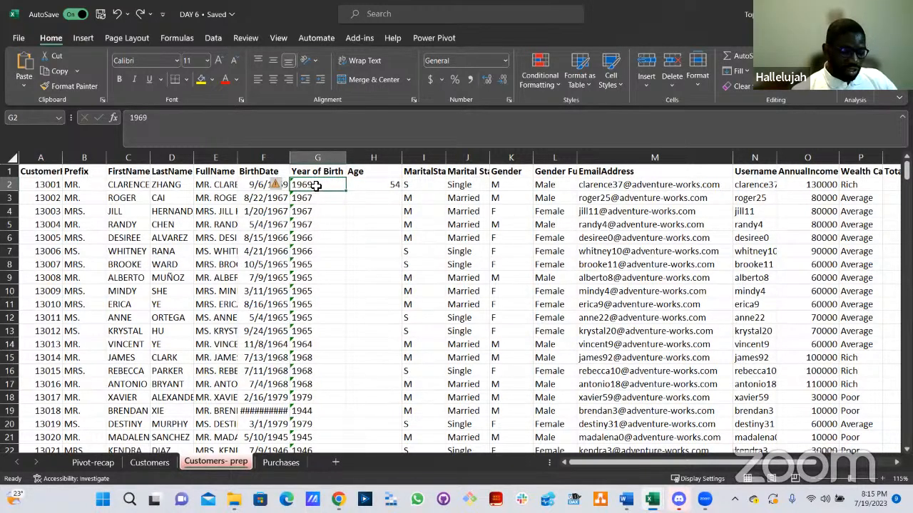
key("ctrl+shift+Down")
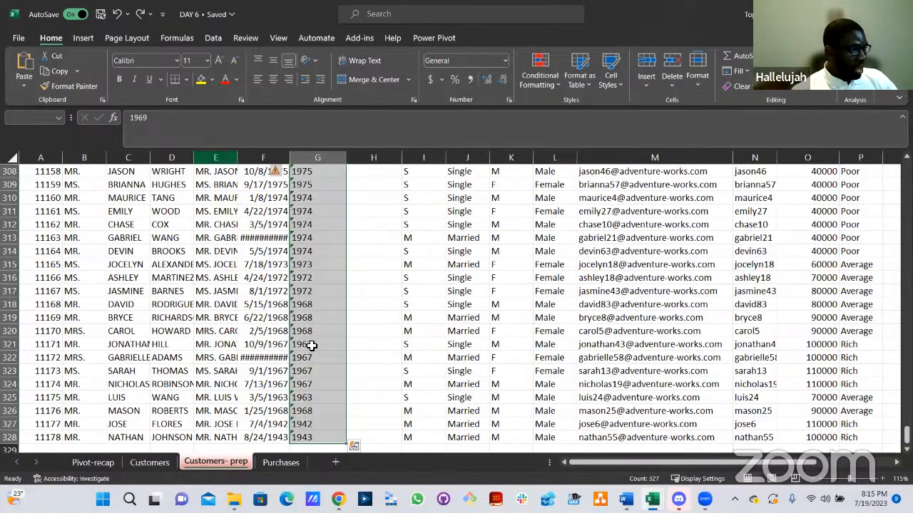
left_click(285, 172)
left_click(317, 204)
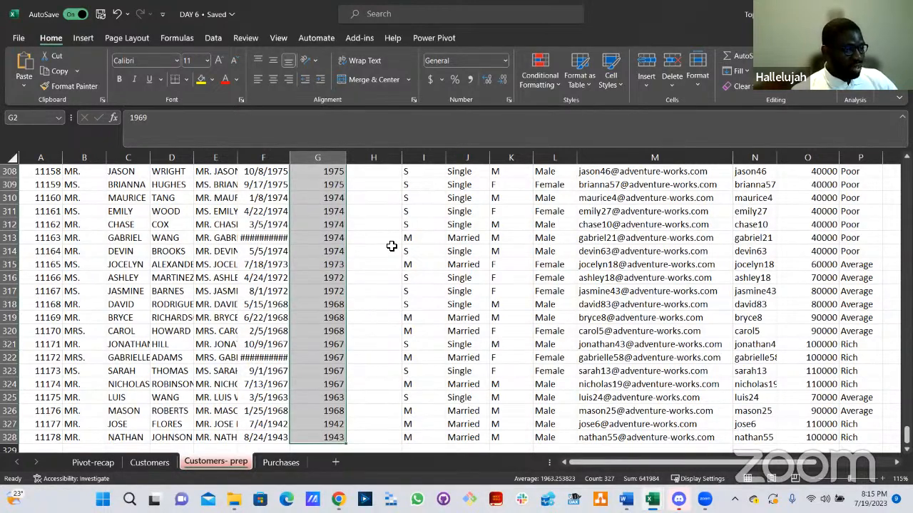
Confirm the Age formula =2023 - G2 in H2 and fill it down the whole Age column.
scroll(392, 247, "up", 7)
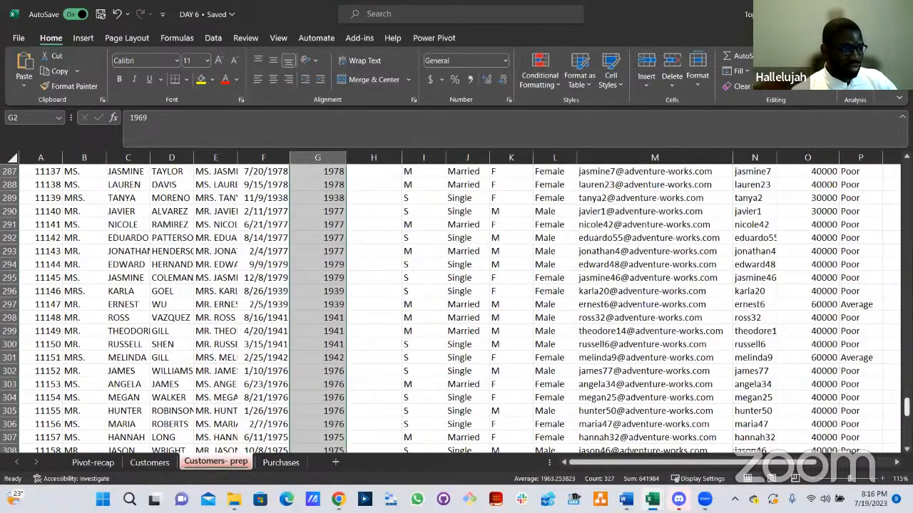
scroll(368, 214, "up", 20)
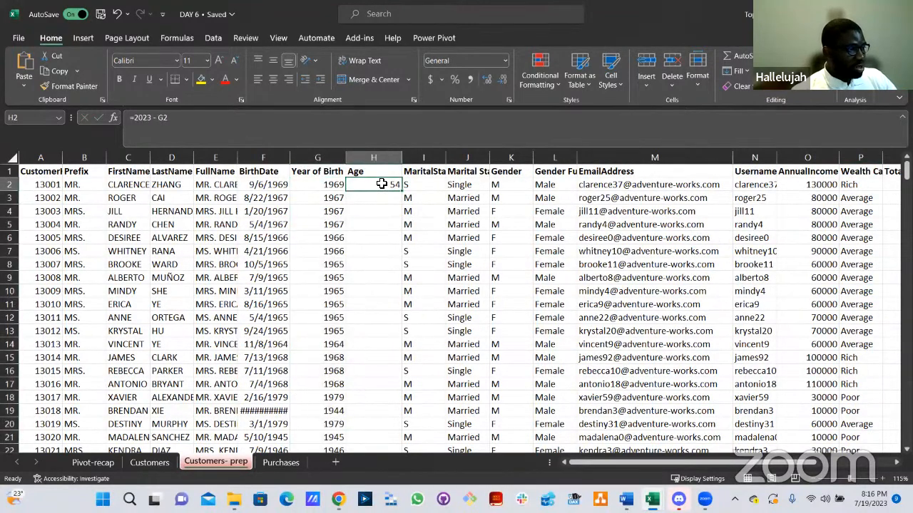
double_click(383, 189)
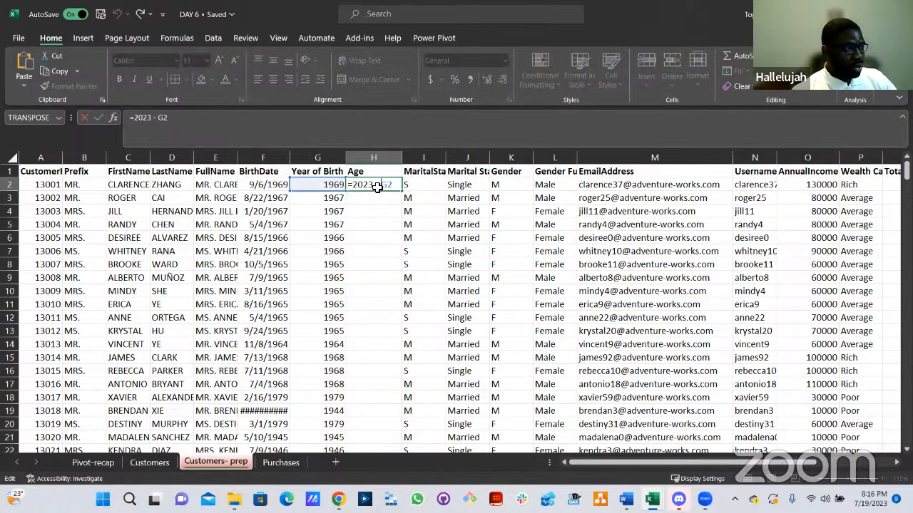
key("ctrl+Return")
double_click(403, 190)
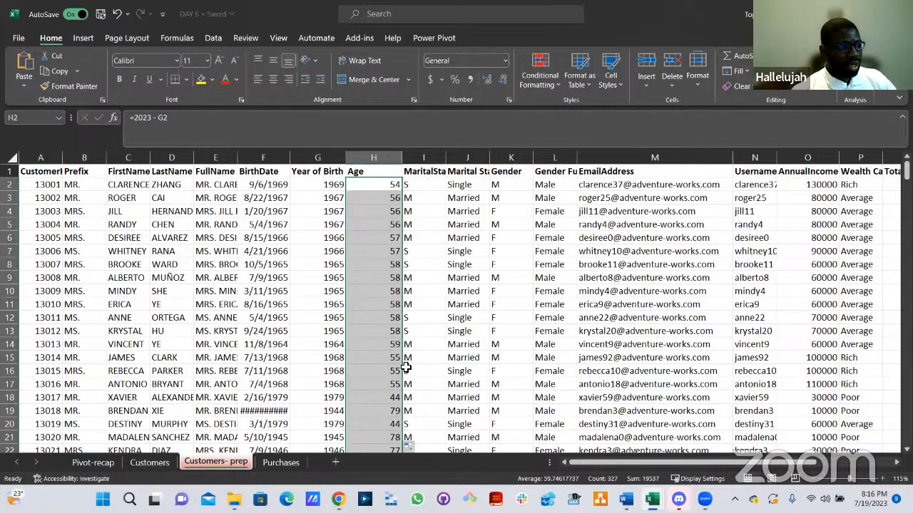
Examine the fixed year 2023 in the Age formula in H2, leaving the formula as it is.
left_click(387, 186)
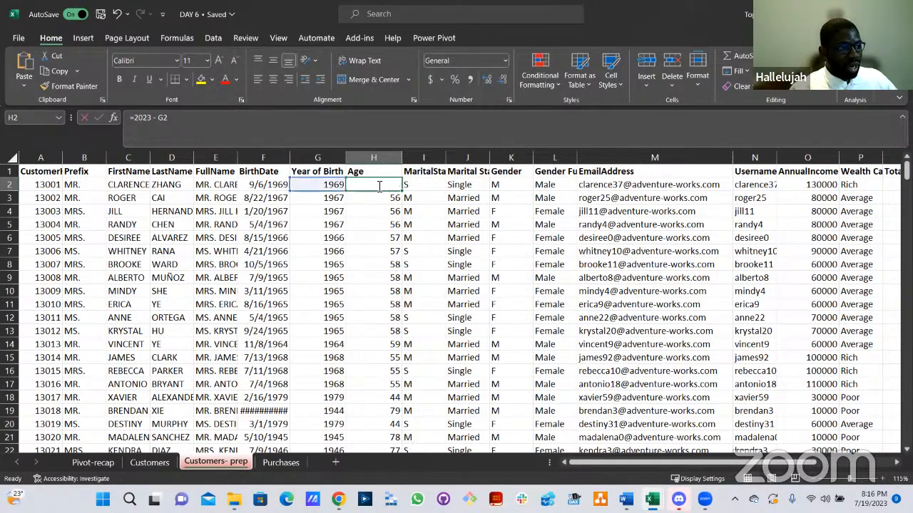
double_click(377, 186)
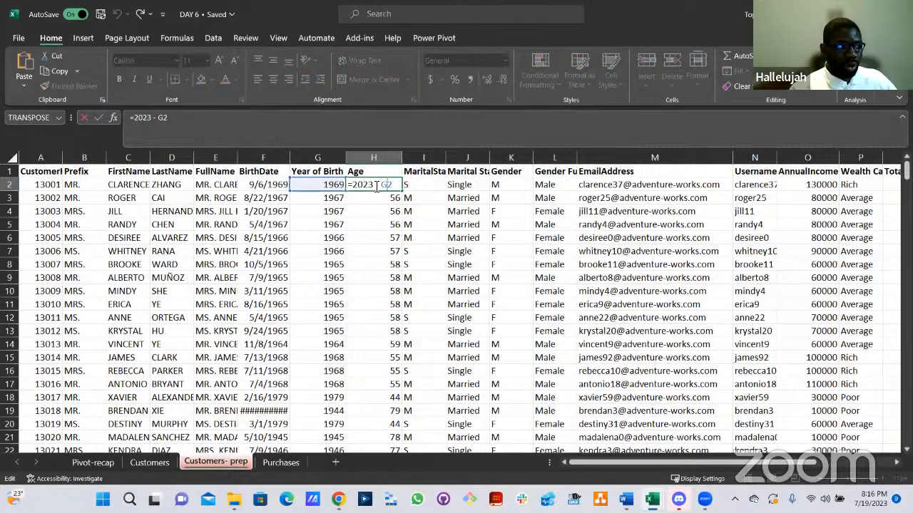
double_click(356, 185)
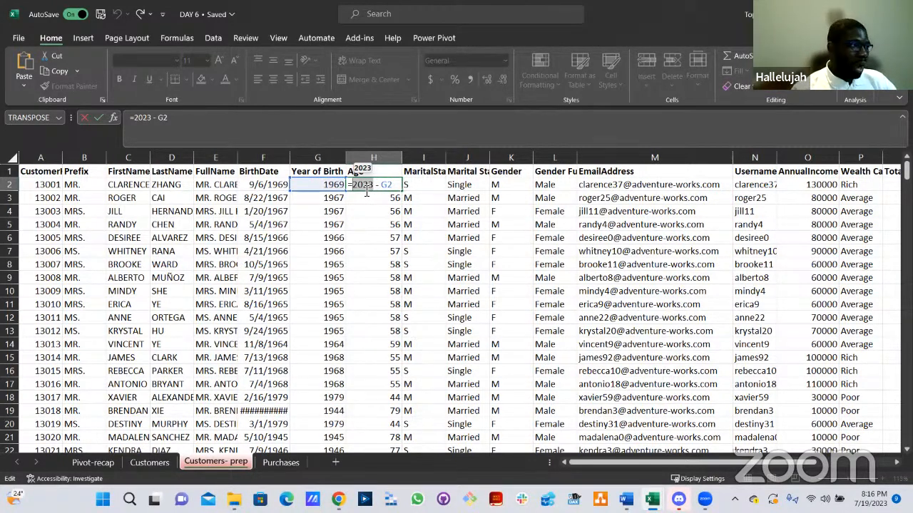
key("Escape")
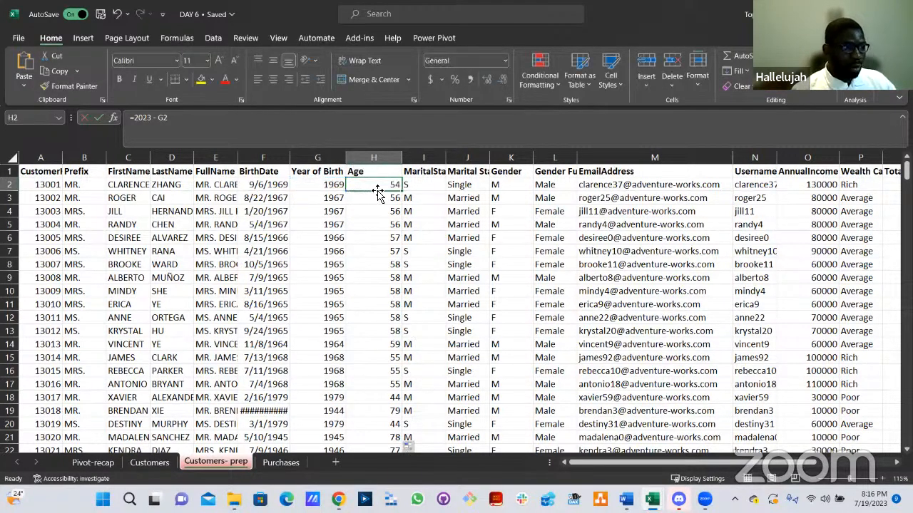
Add a new worksheet after Customers- prep and enter =TODAY() in cell C2.
left_click(335, 463)
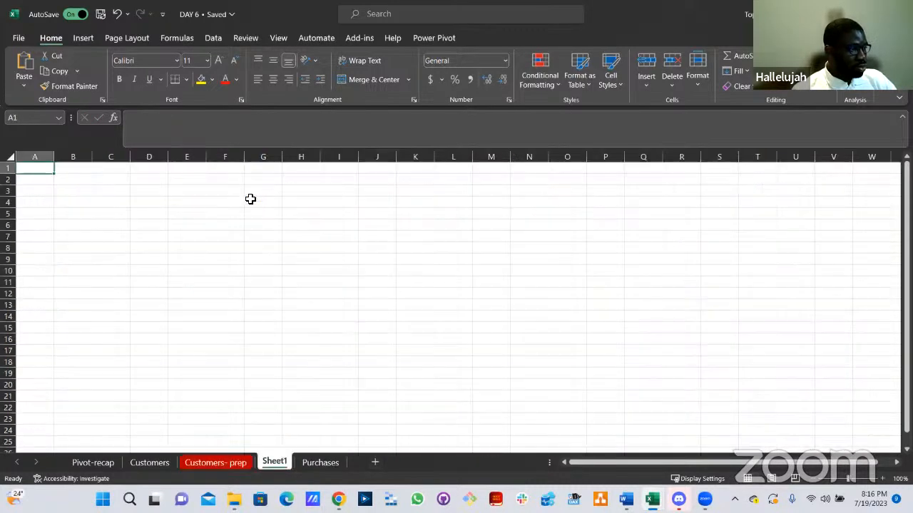
scroll(226, 214, "up", 3)
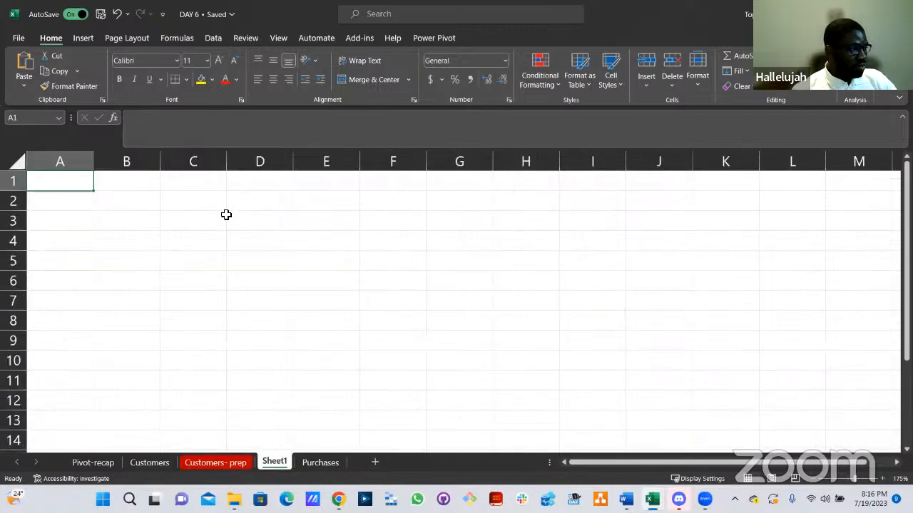
scroll(224, 214, "up", 5)
double_click(230, 215)
type("=")
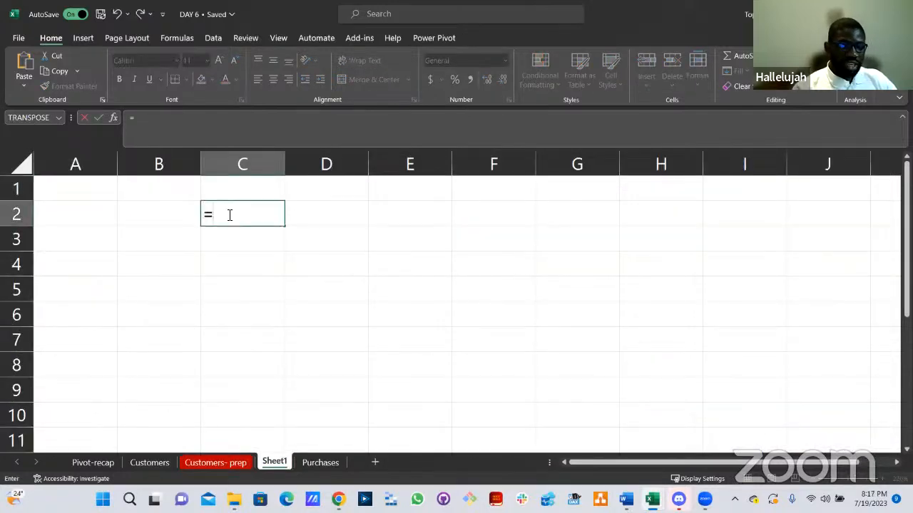
type("TODAY")
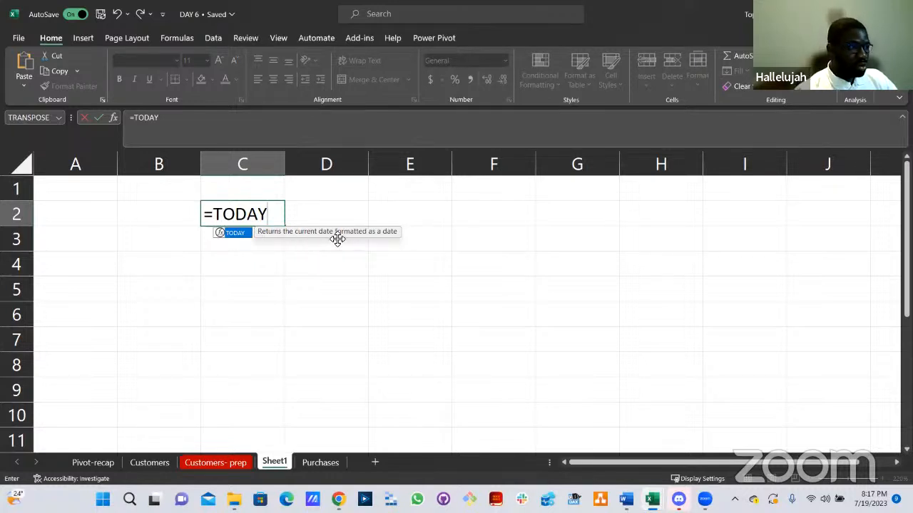
type("()")
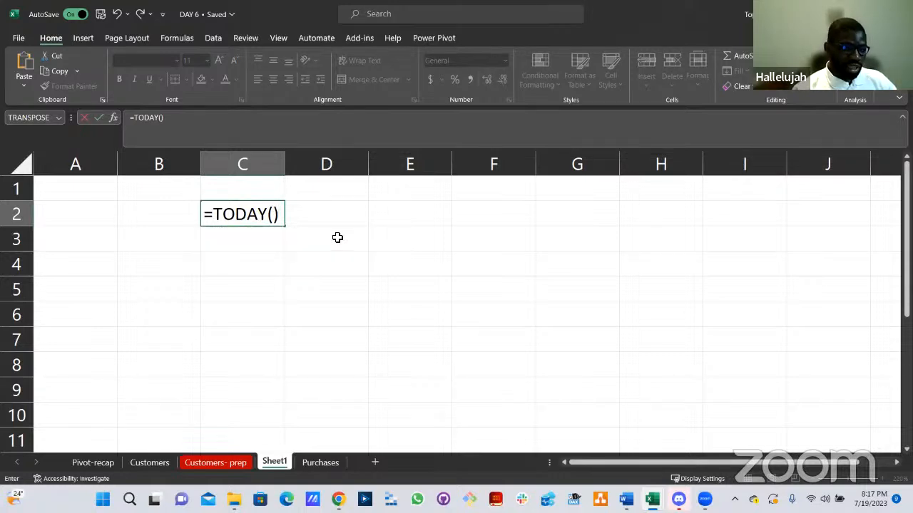
key("Return")
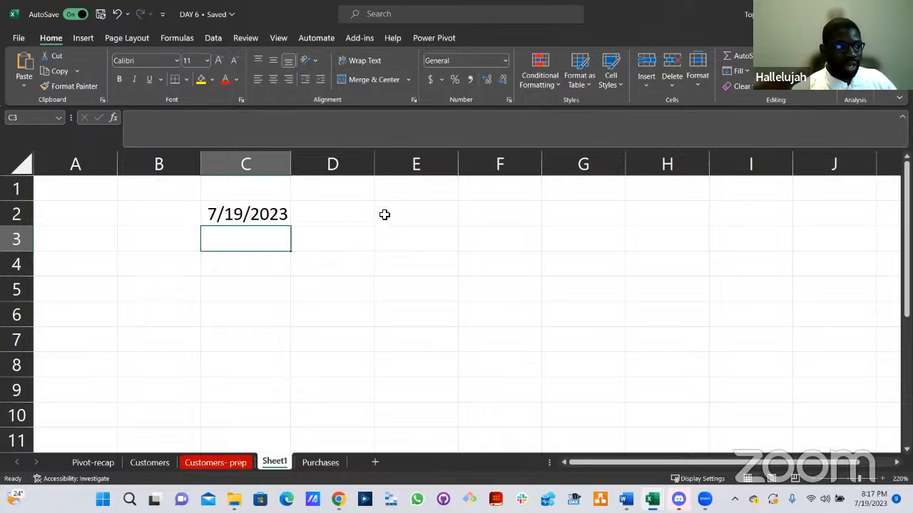
Try the formula =NOW() in cell E2 and clear the cell again.
left_click(412, 216)
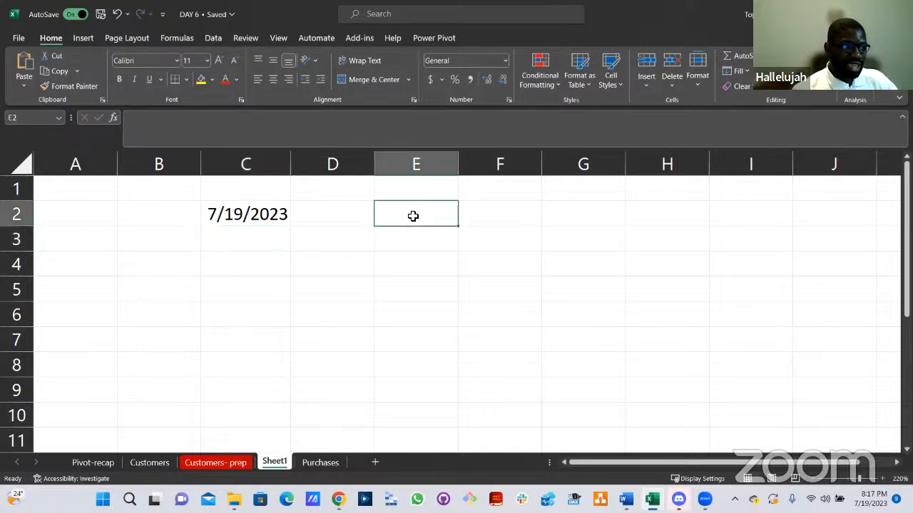
type("=NOW(")
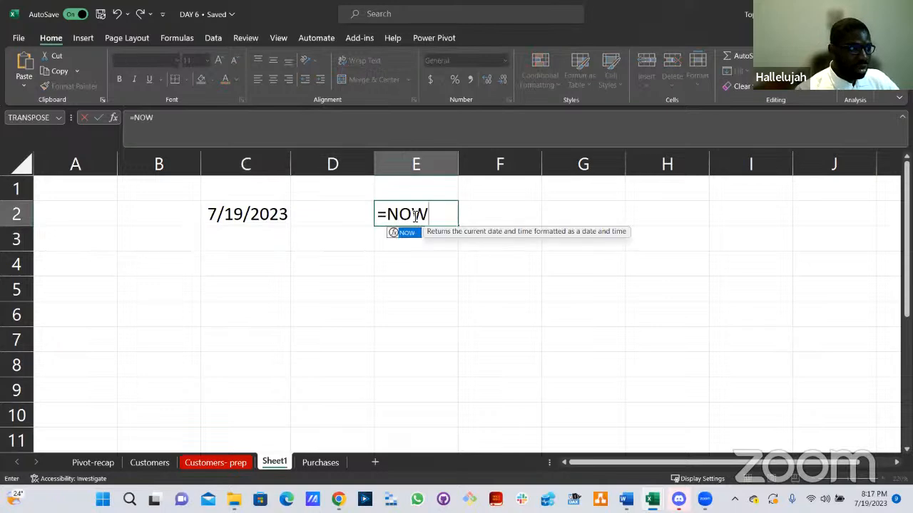
key("BackSpace")
type("=")
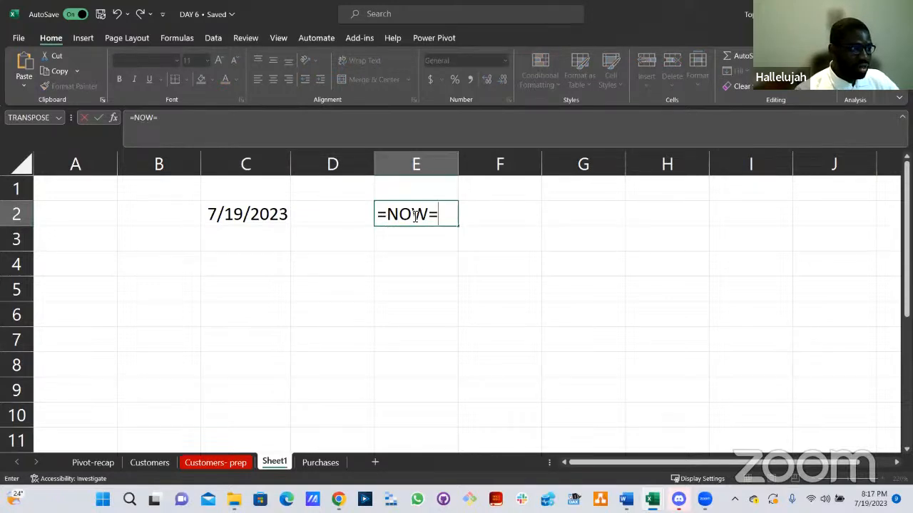
key("BackSpace")
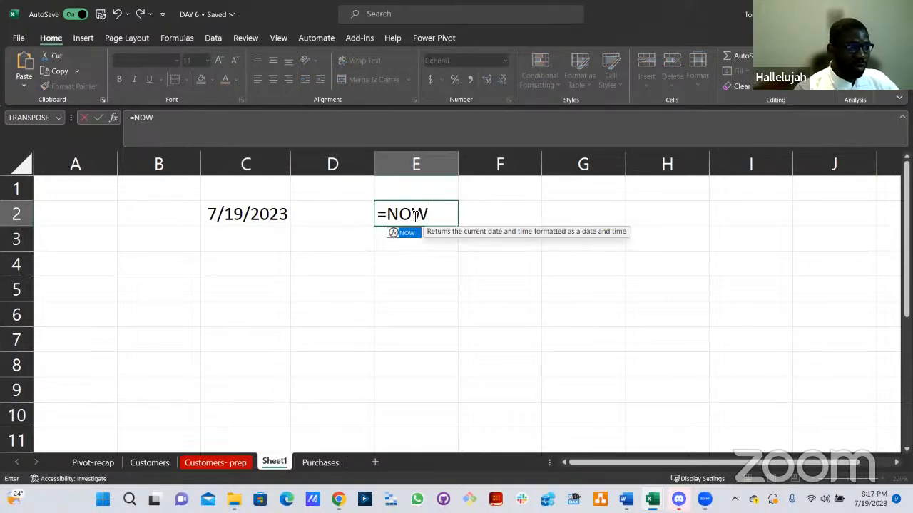
type("()")
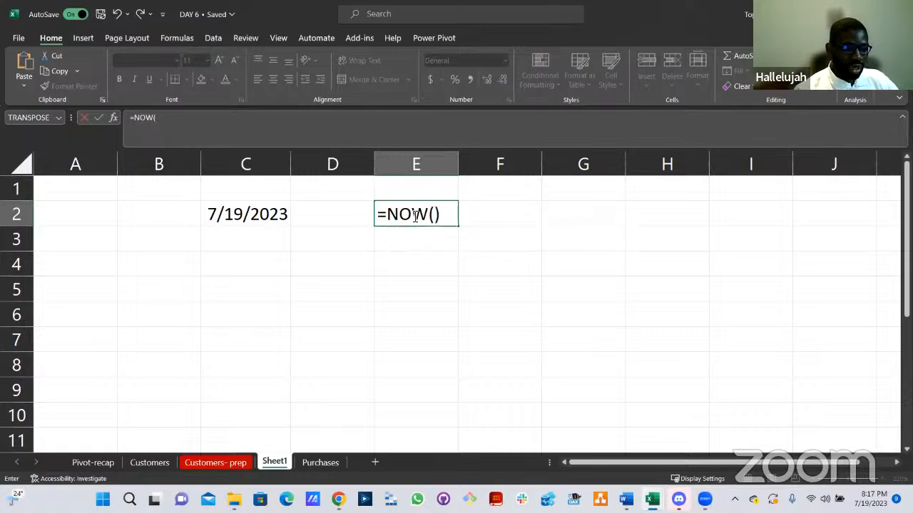
key("Return")
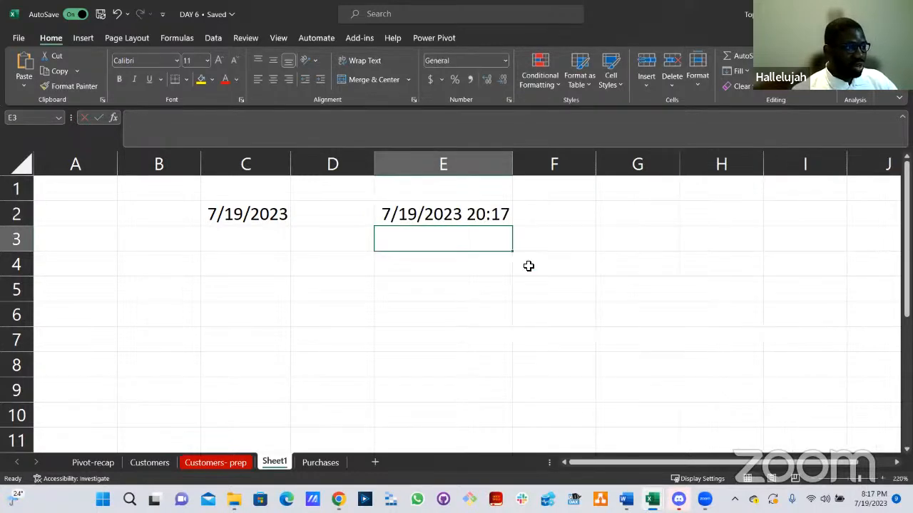
left_click(485, 215)
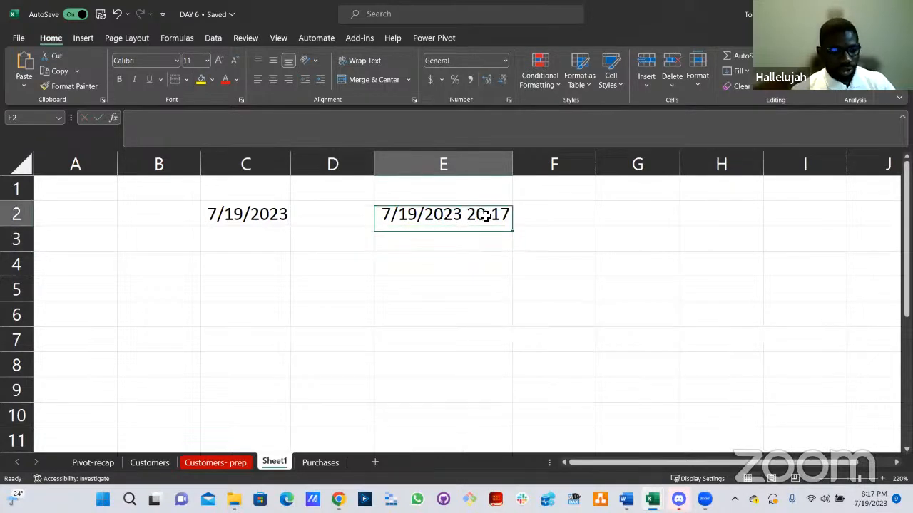
key("Delete")
Try extracting the current year in C2 by wrapping the formula as =YEAR(TODAY()).
left_click(273, 219)
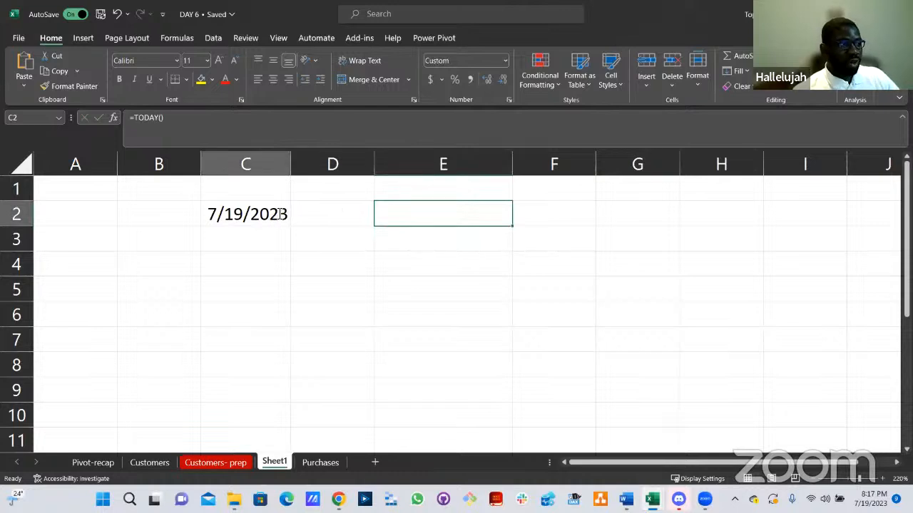
double_click(274, 215)
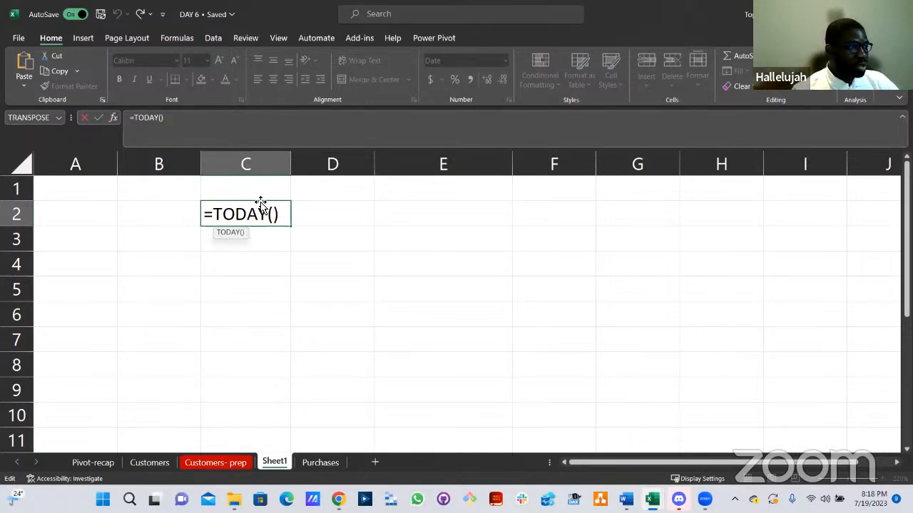
key("ctrl+Return")
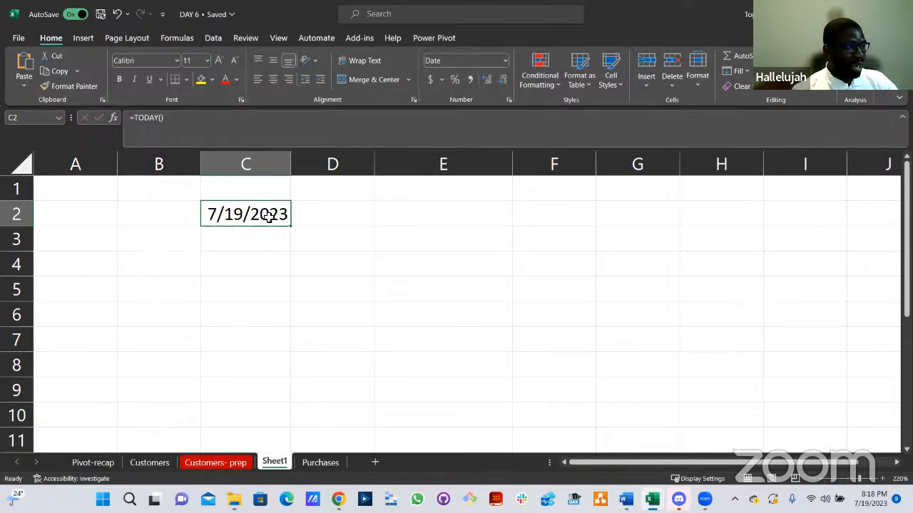
double_click(214, 214)
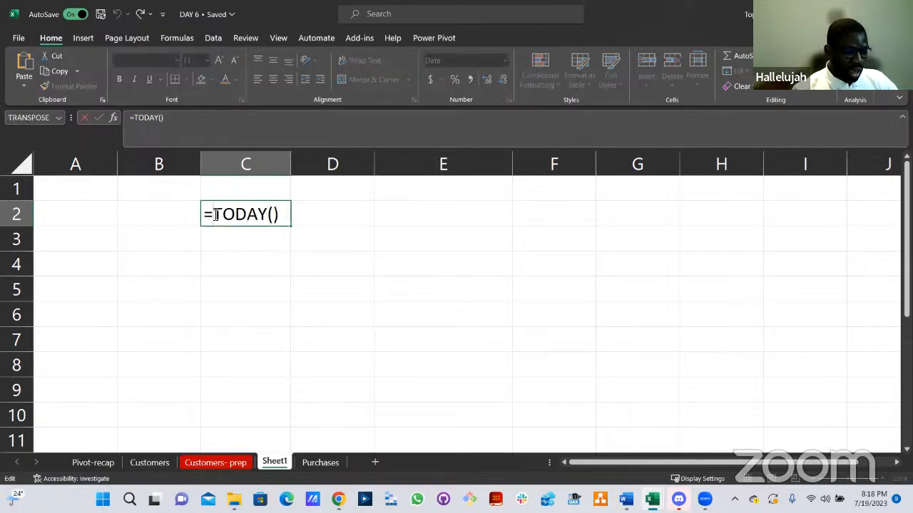
type("YEAR(TODAY(")
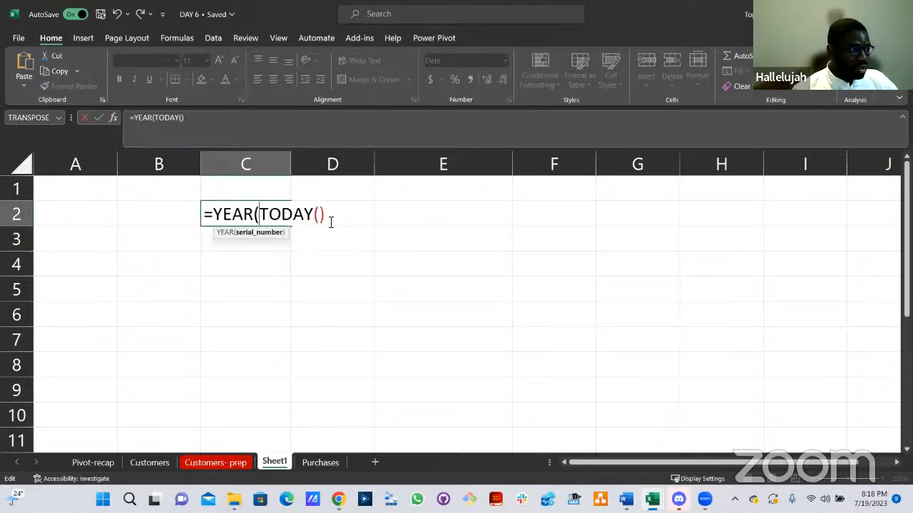
type(")")
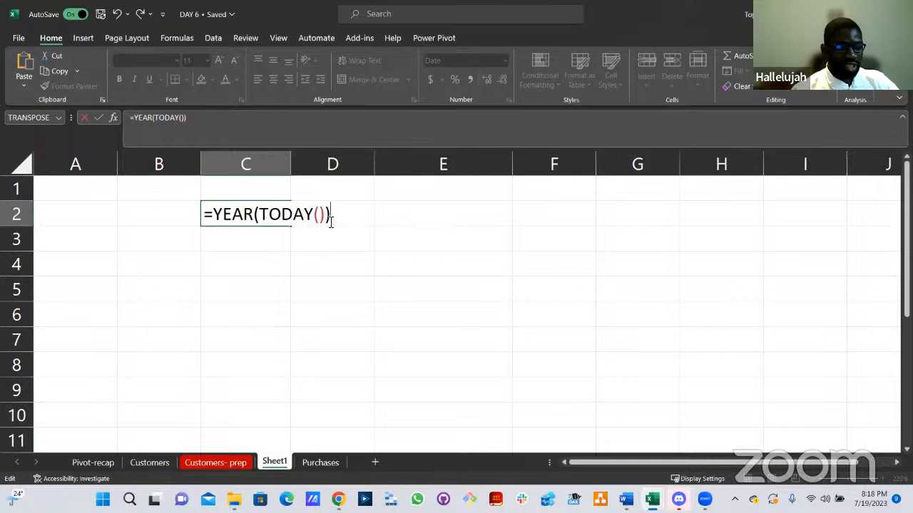
key("Return")
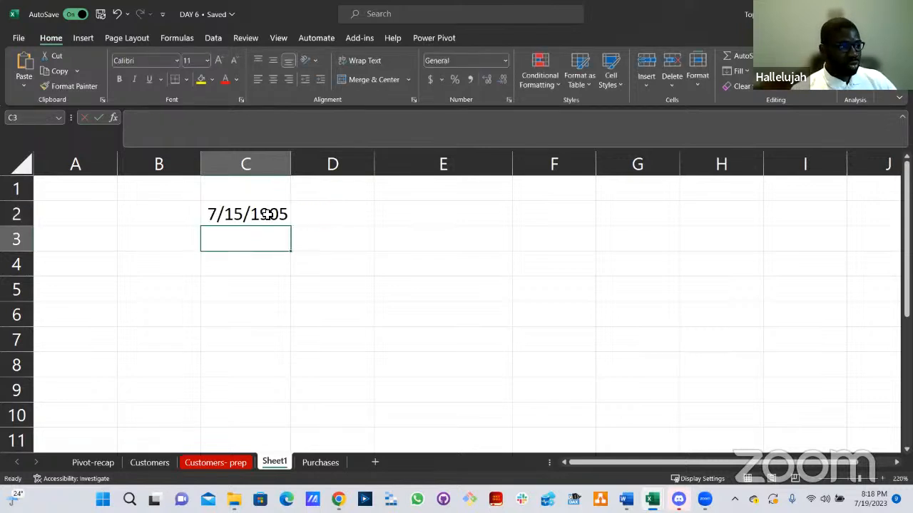
key("Up")
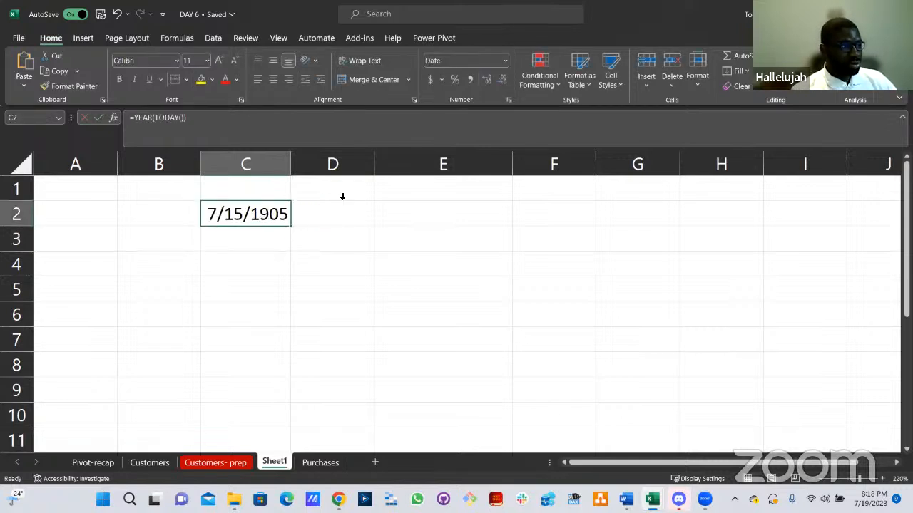
Replace the YEAR function in C2's formula with TEXT, keeping TODAY() as its value argument.
double_click(277, 215)
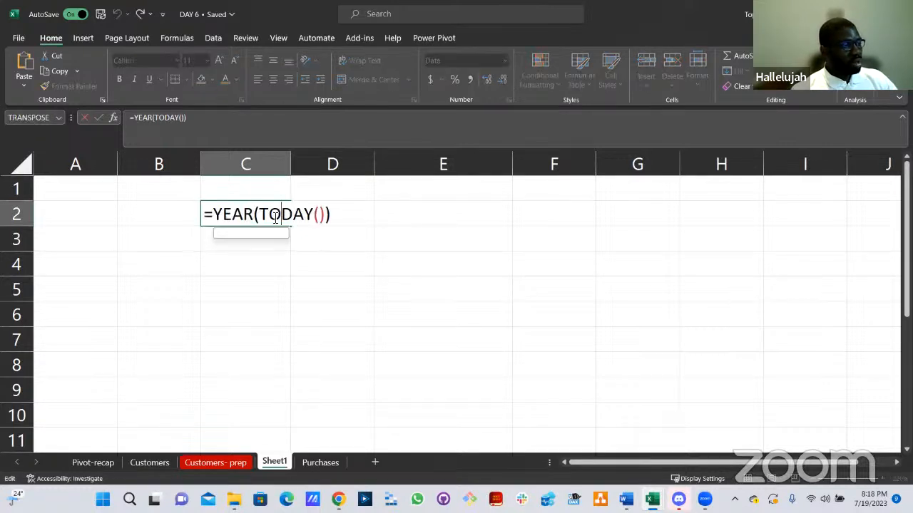
left_click(257, 215)
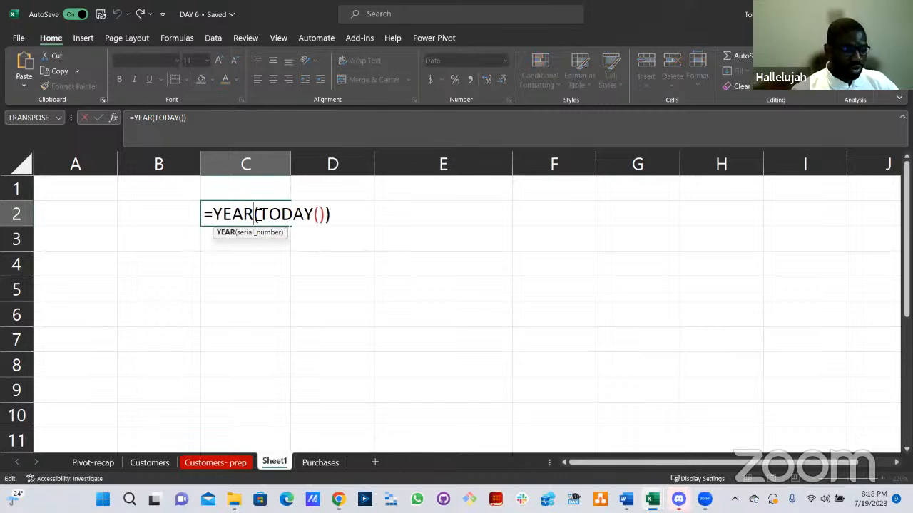
key("BackSpace")
key("BackSpace")
key("BackSpace")
key("BackSpace")
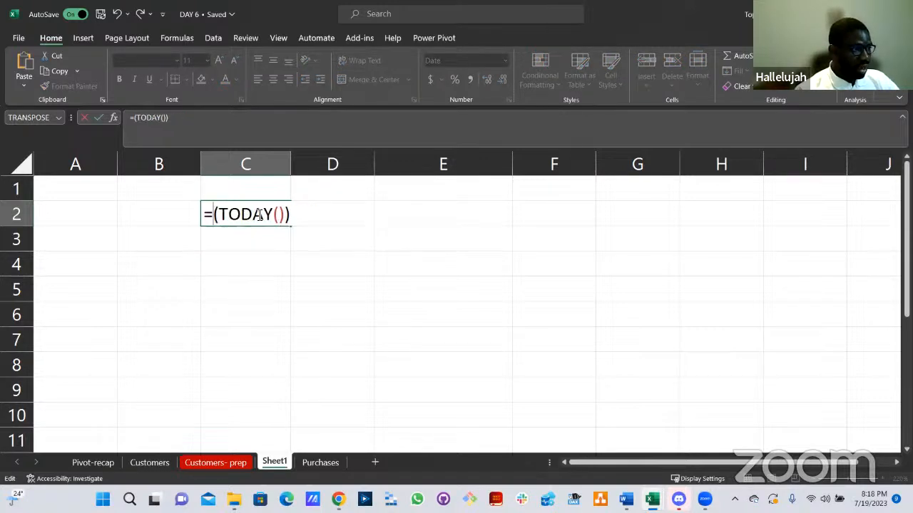
type("TEXT")
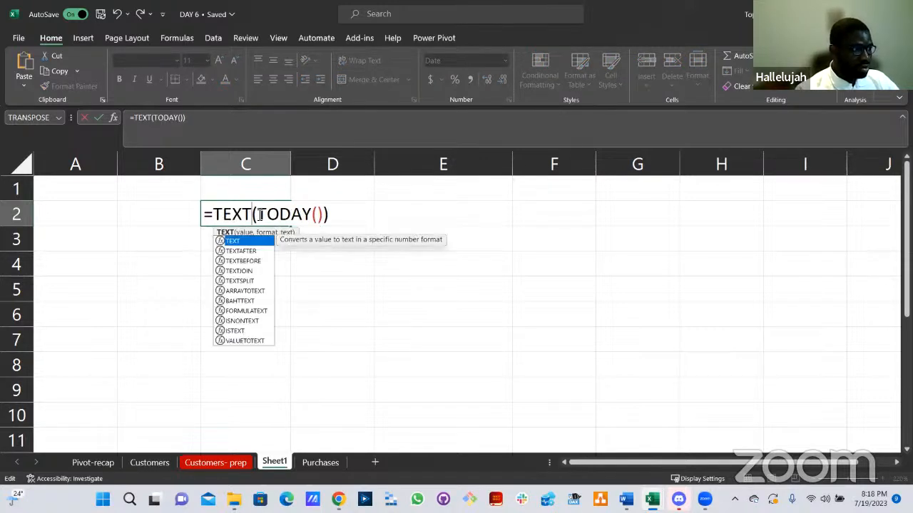
Add the format argument "yyyy" after TODAY() so C2 holds =TEXT(TODAY(), "yyyy").
left_click(261, 214)
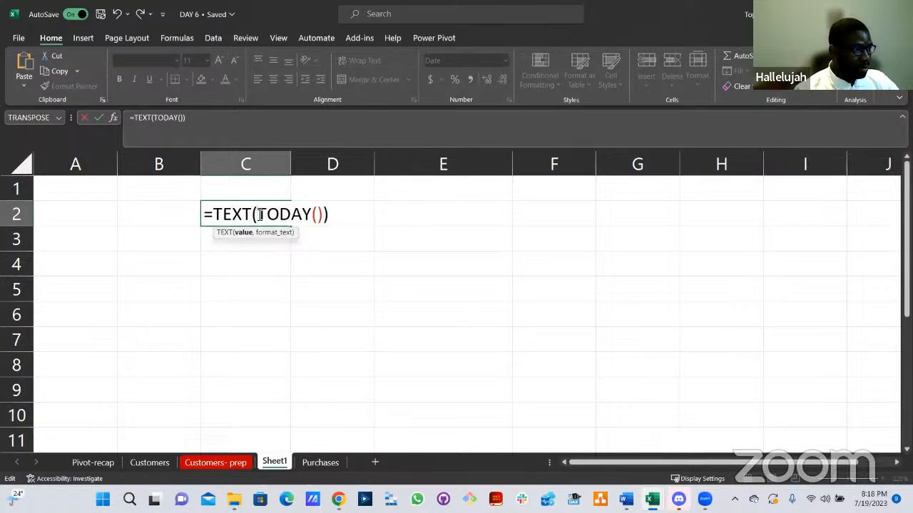
key("Right")
key("Right")
key("Right")
key("Right")
key("Right")
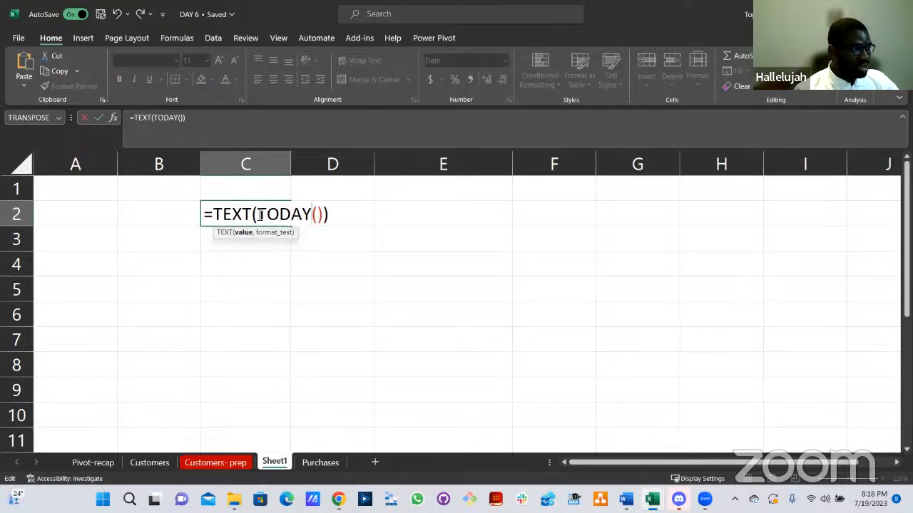
key("Right")
key("Right")
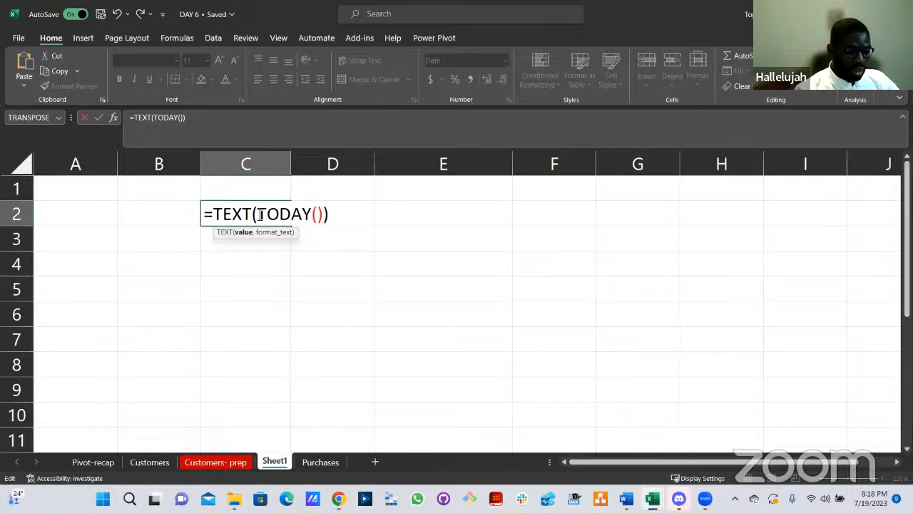
type(", \"\"")
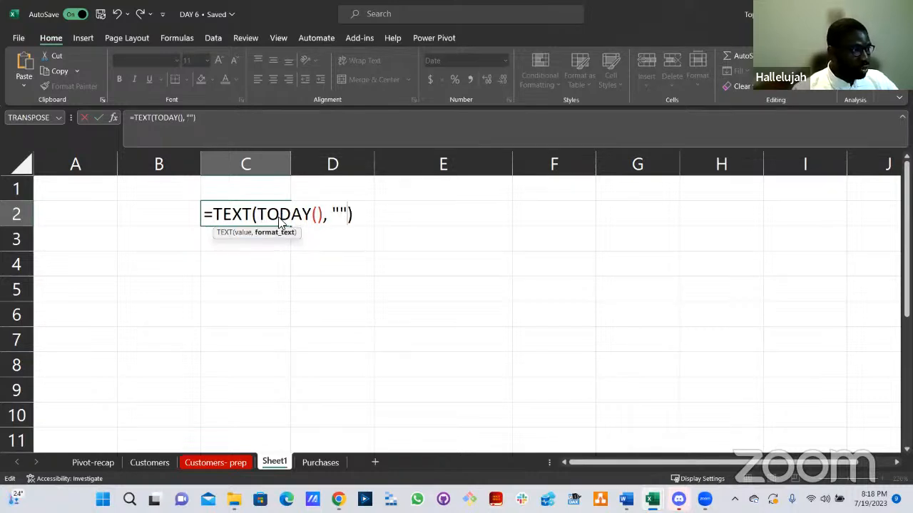
left_click(210, 118)
type("yyy")
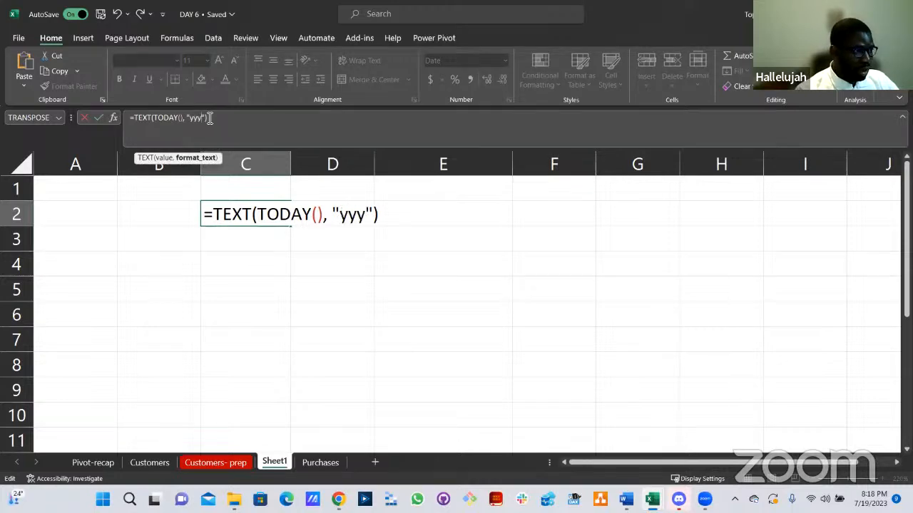
type("y")
key("Return")
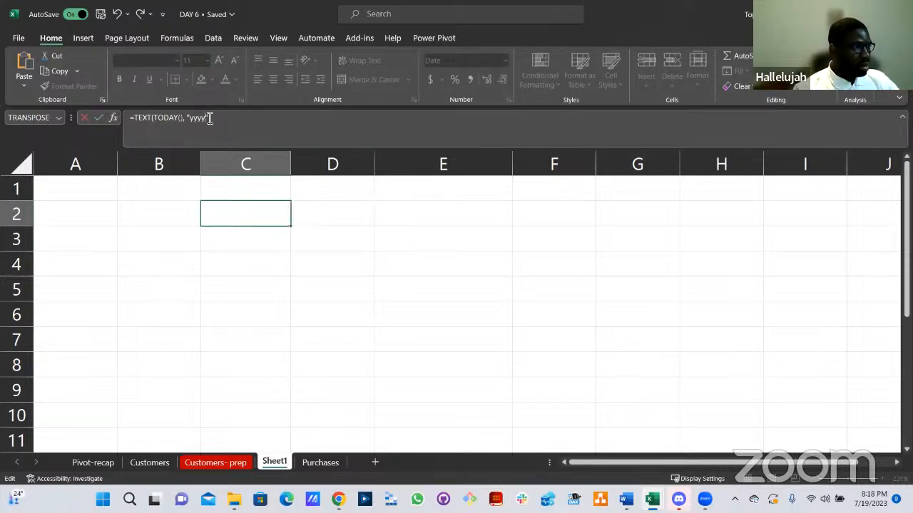
Copy the whole formula text =TEXT(TODAY(), "yyyy") from C2 and leave the cell.
left_click(277, 219)
double_click(278, 218)
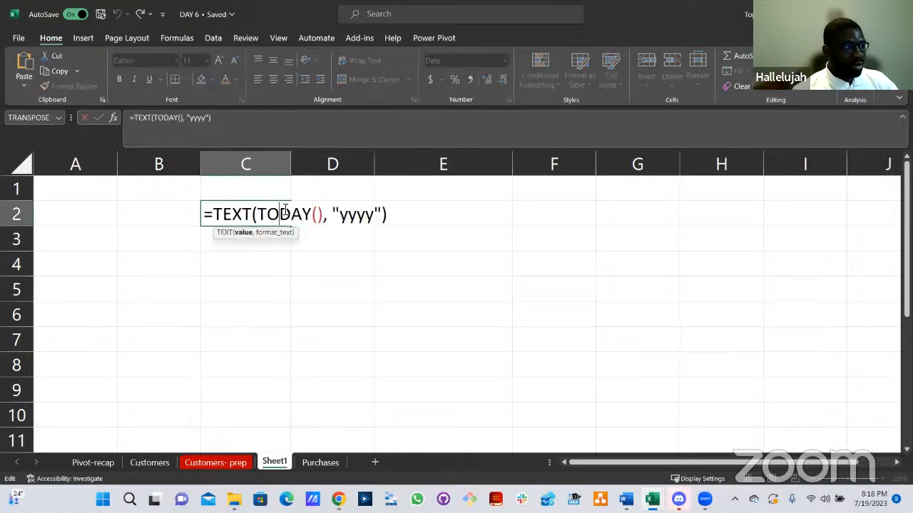
key("Escape")
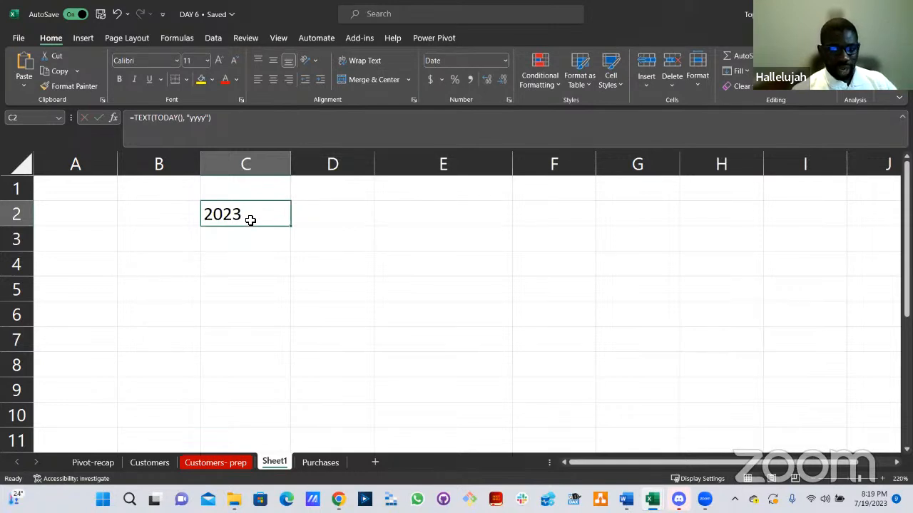
left_click(242, 210)
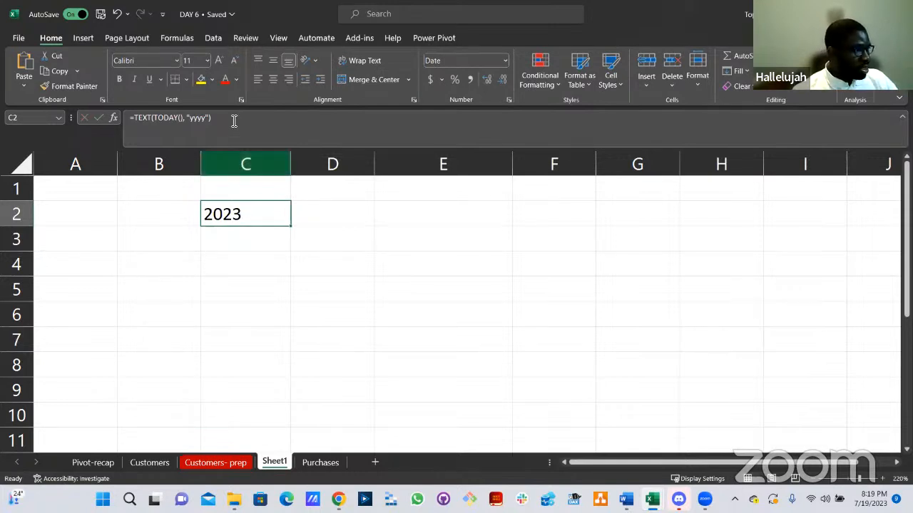
left_click(126, 119)
key("shift+End")
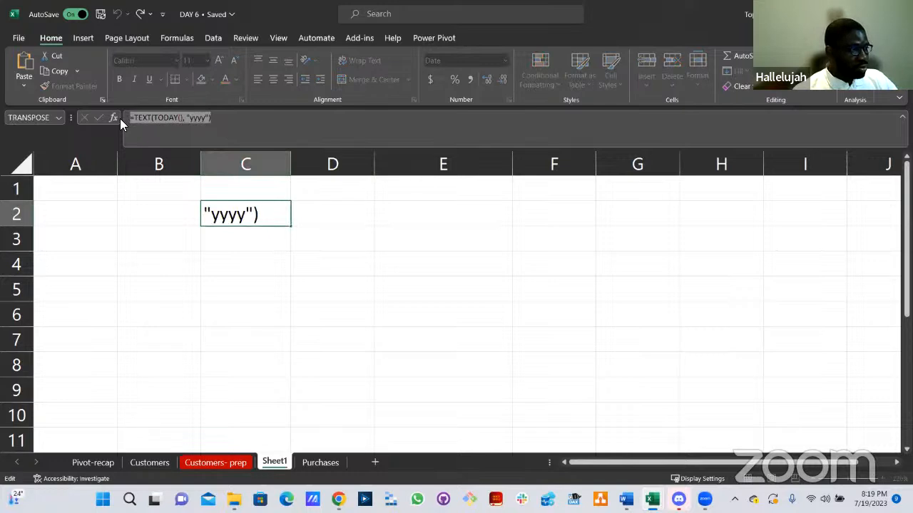
left_click(275, 464)
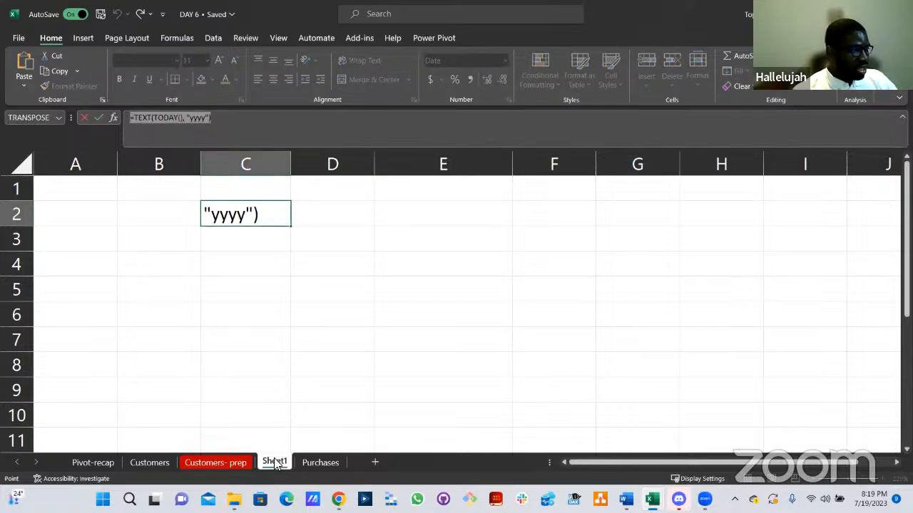
key("Return")
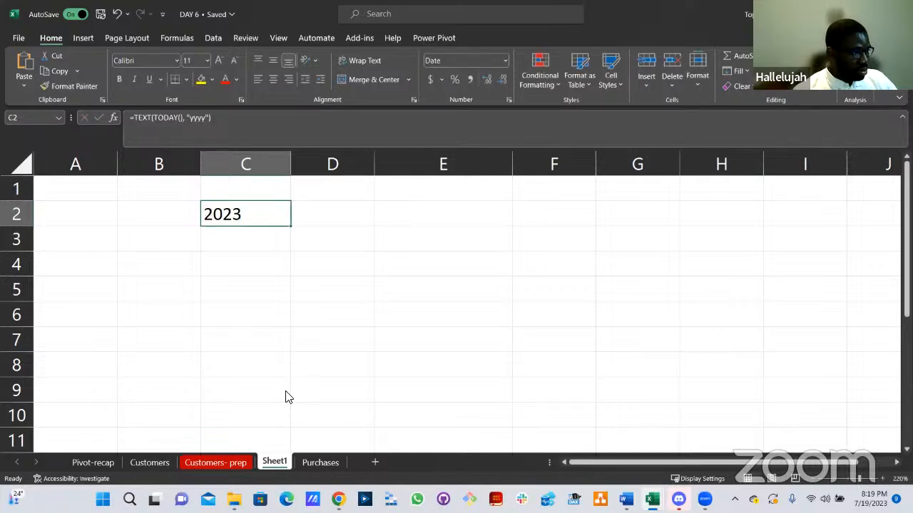
Delete the test worksheet Sheet1 and confirm the deletion.
right_click(276, 464)
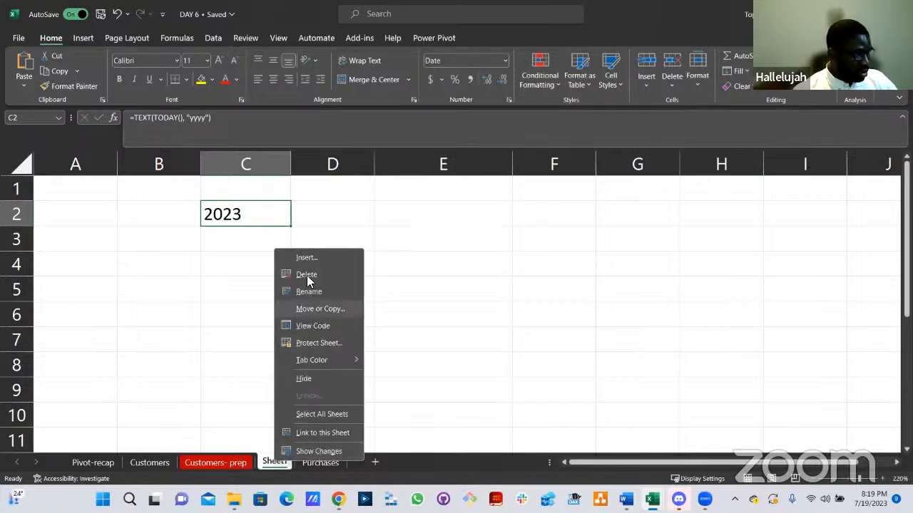
left_click(306, 278)
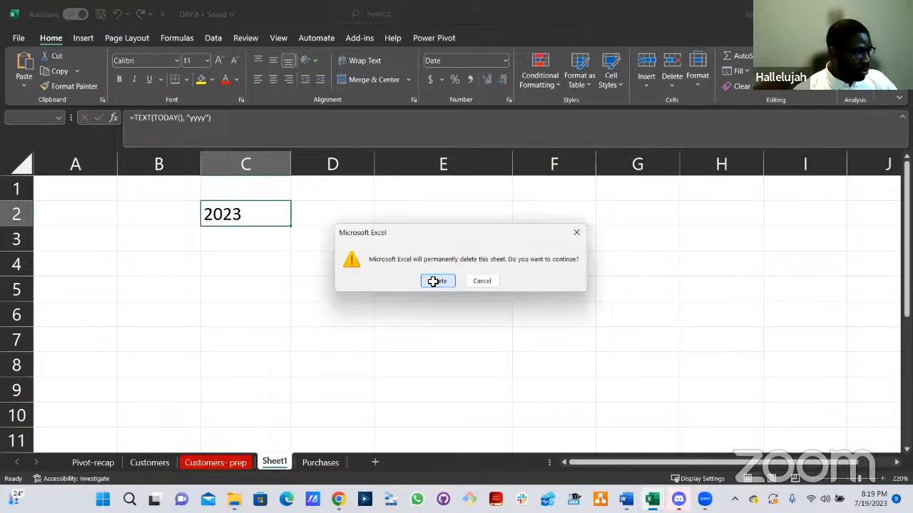
key("Return")
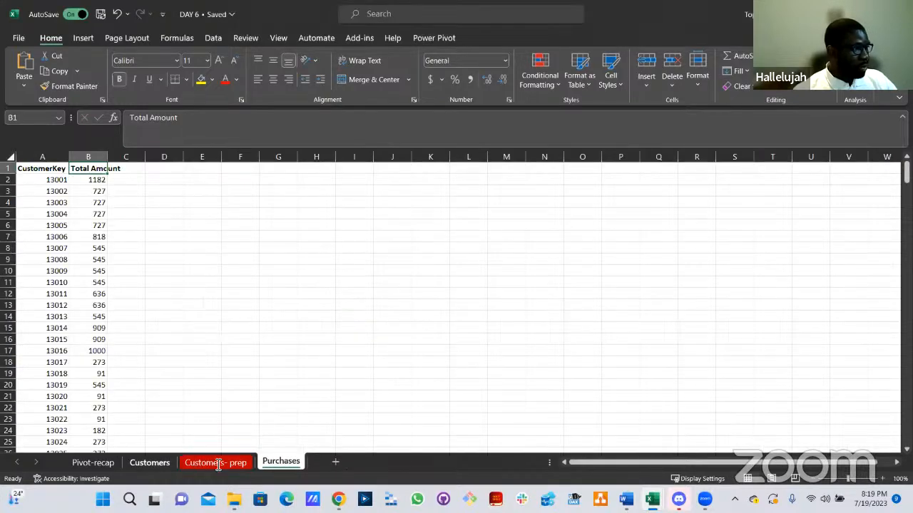
On Customers- prep, replace the fixed 2023 in H2 with the copied formula, giving =TEXT(TODAY(), "yyyy") - G2.
left_click(218, 464)
left_click(389, 187)
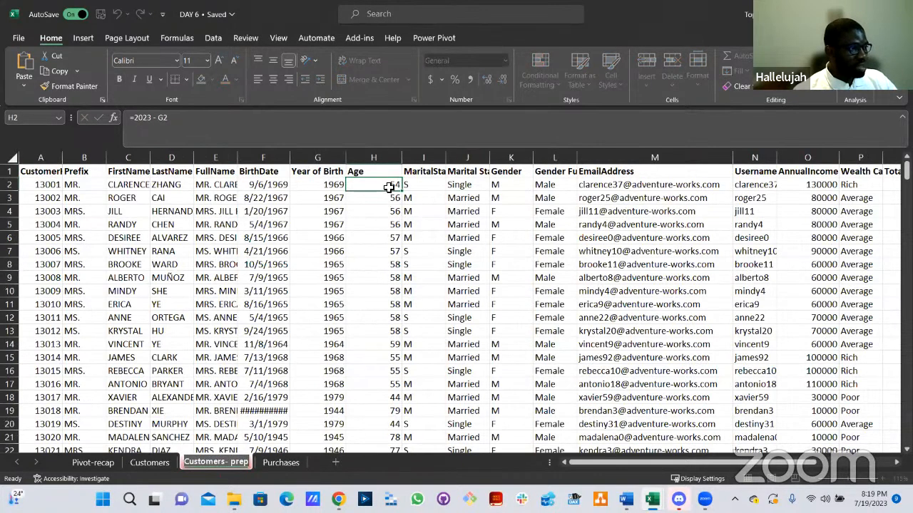
double_click(389, 186)
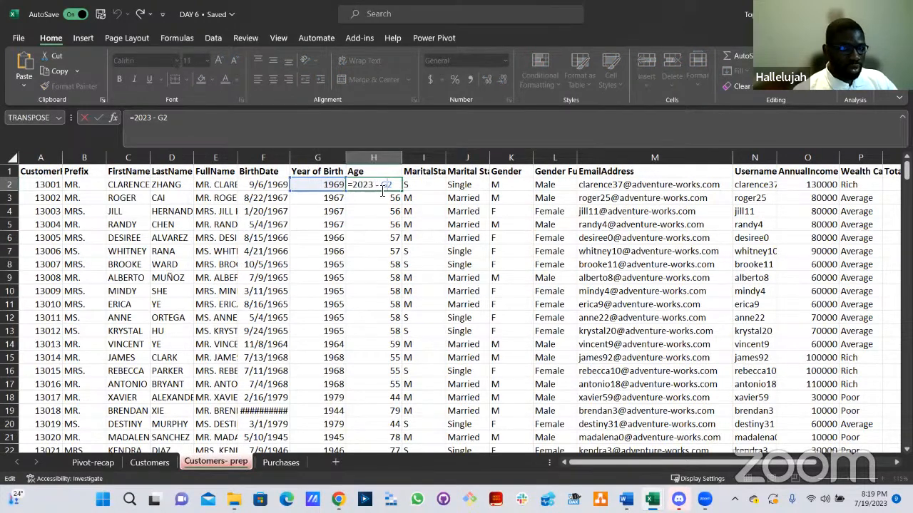
key("Left")
key("Left")
key("Left")
key("Left")
key("Left")
key("BackSpace")
key("BackSpace")
key("BackSpace")
key("BackSpace")
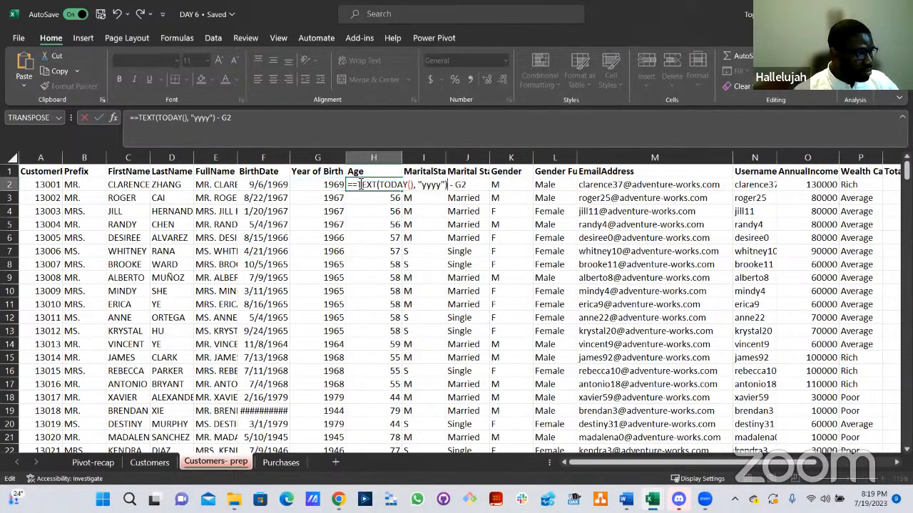
key("BackSpace")
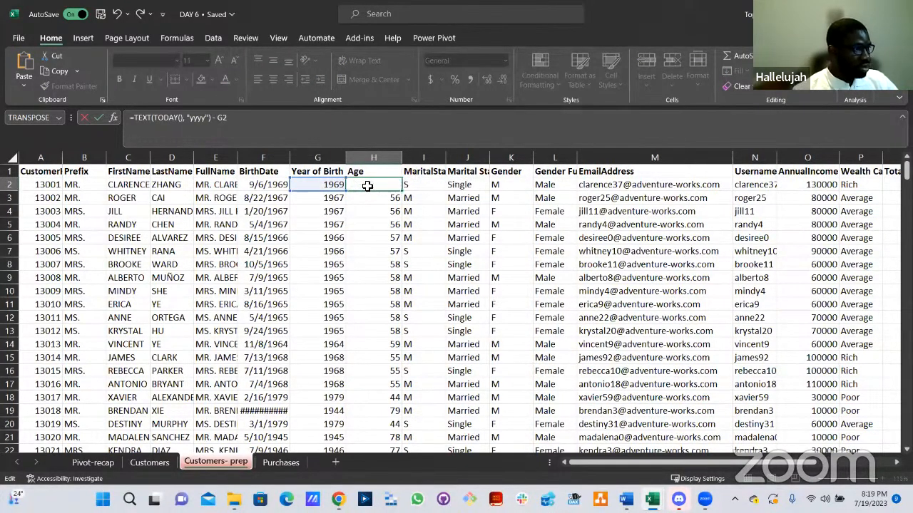
key("Return")
Fill the Age formula from H2 down the whole column and check the filled rows.
left_click(395, 184)
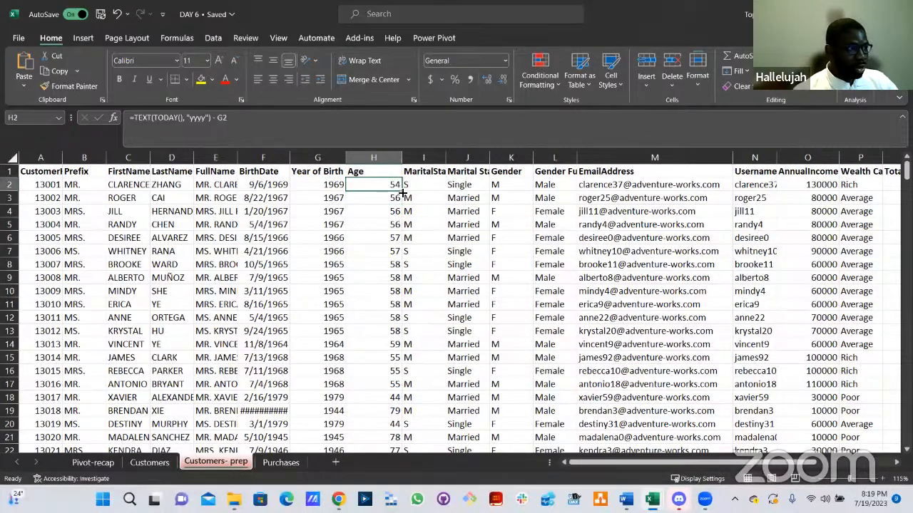
double_click(401, 192)
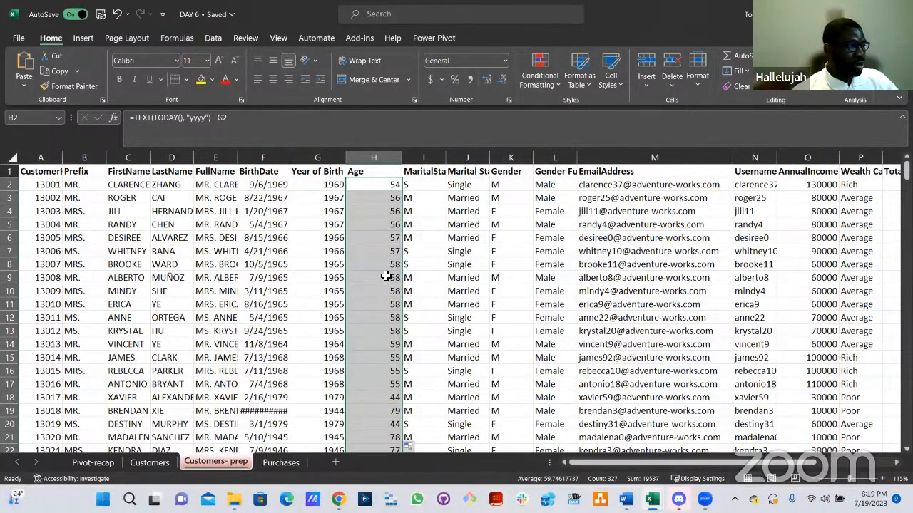
left_click(385, 277)
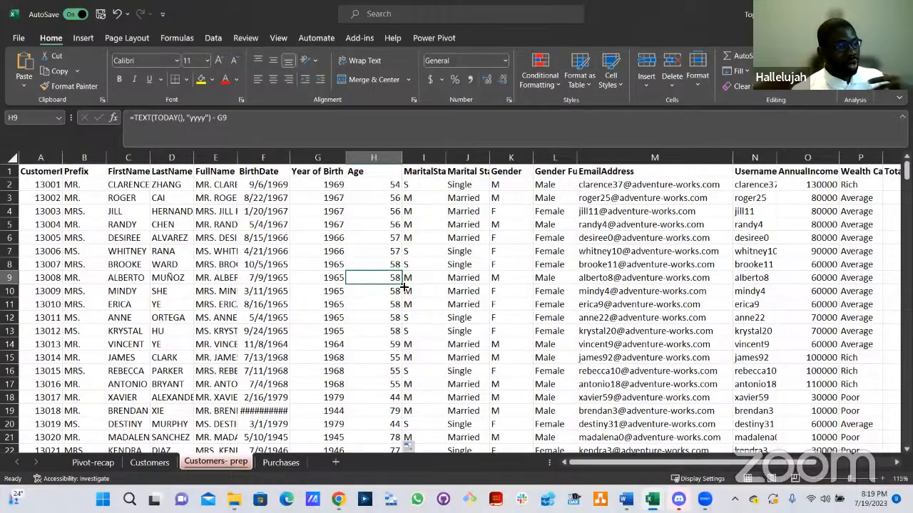
scroll(408, 307, "down", 6)
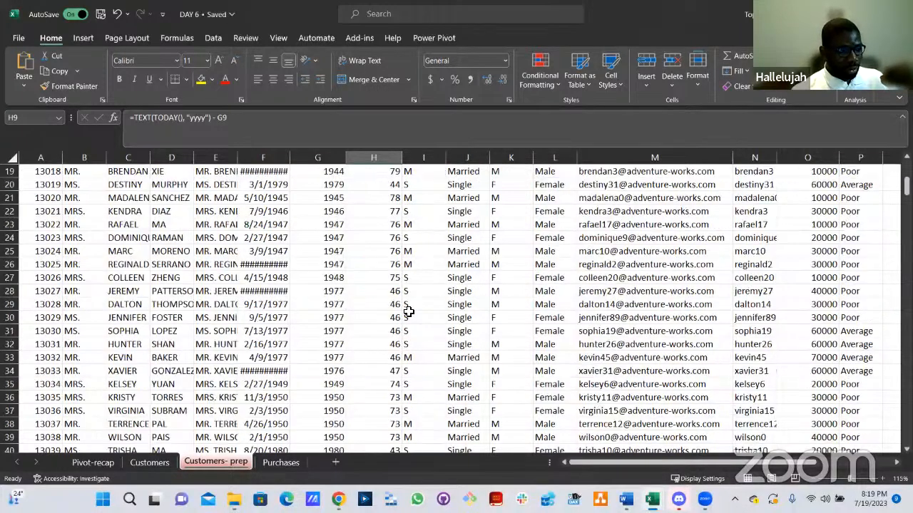
scroll(408, 308, "up", 3)
scroll(407, 308, "up", 3)
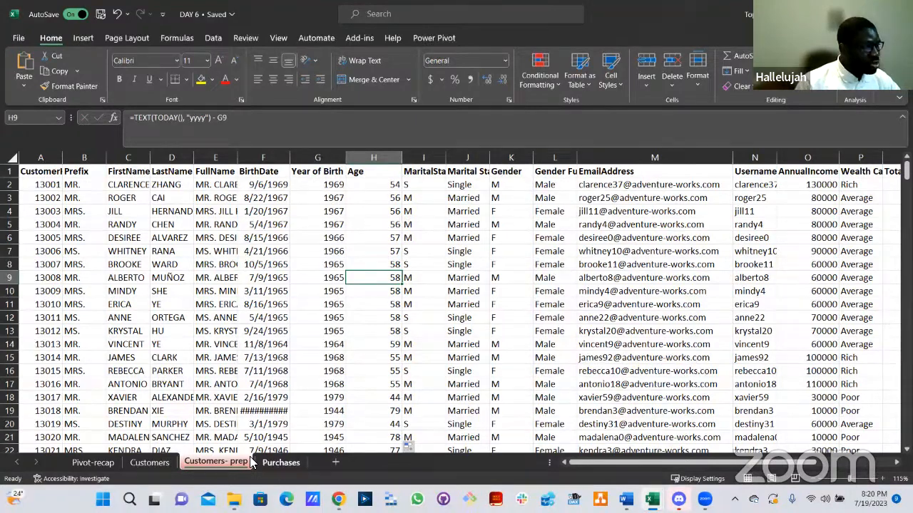
Insert a PivotTable on a new worksheet from the Customers- prep range $A$1:$V$328.
left_click_drag(686, 464, 593, 474)
left_click(225, 227)
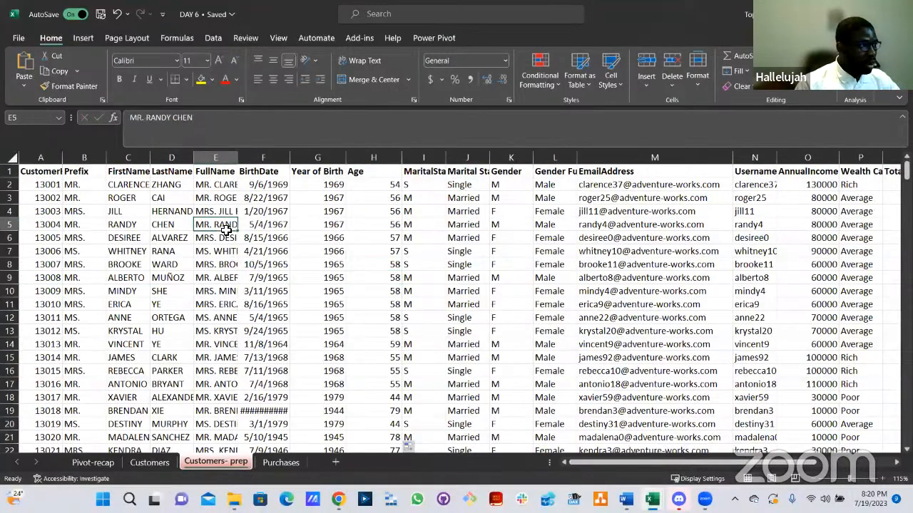
left_click(83, 39)
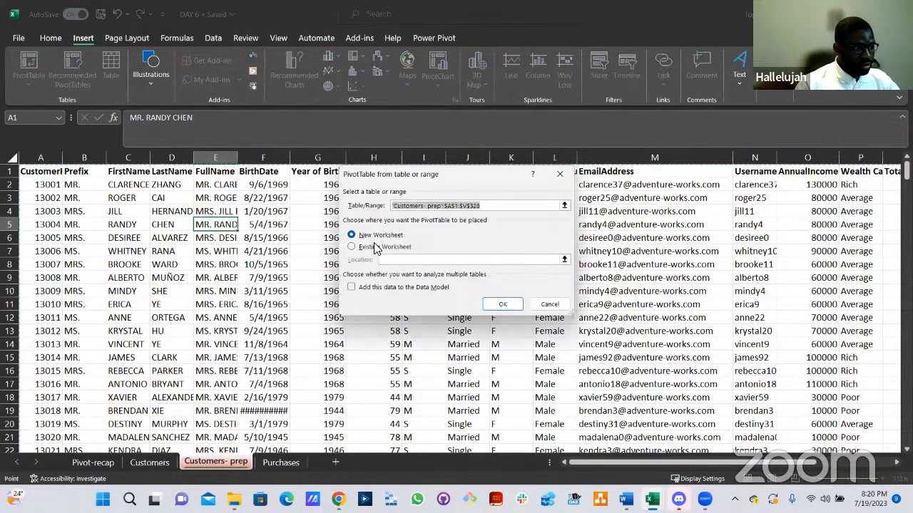
left_click(492, 304)
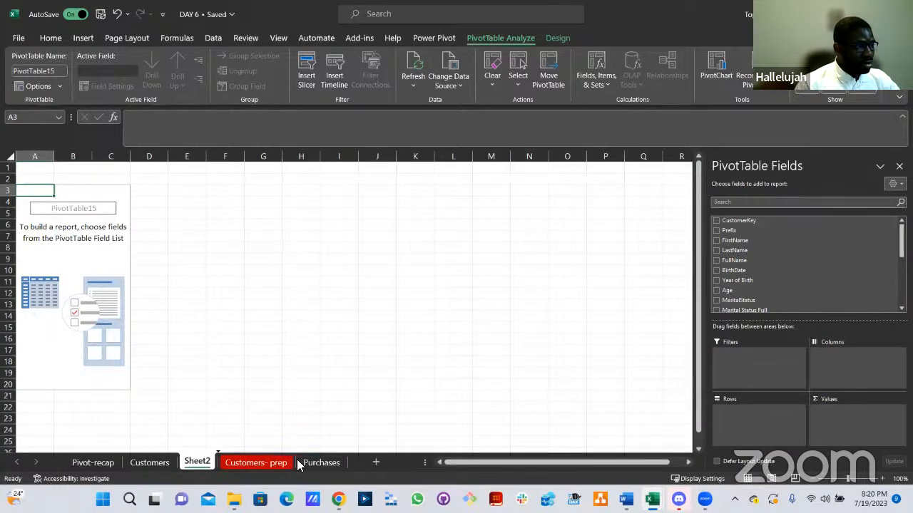
Move the new PivotTable sheet after Customers- prep and rename it Pivot Table.
left_click_drag(298, 464, 294, 465)
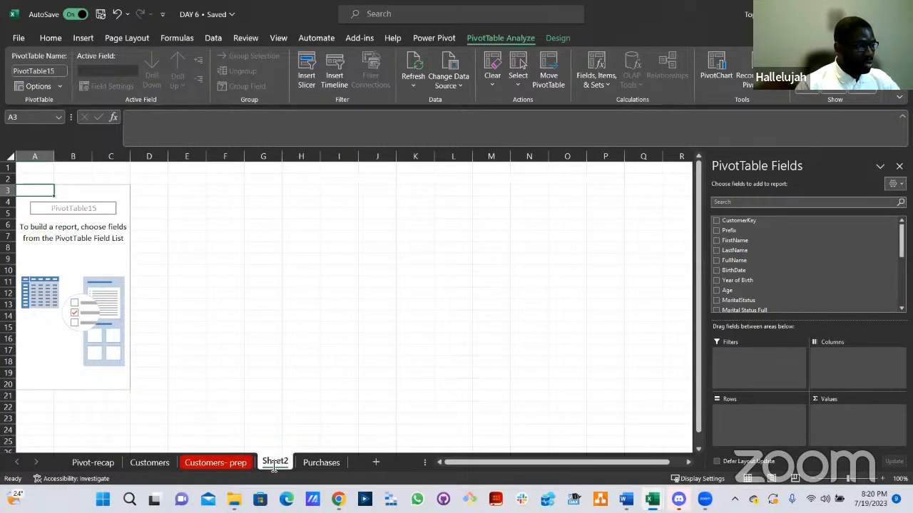
double_click(273, 464)
type("Pivot")
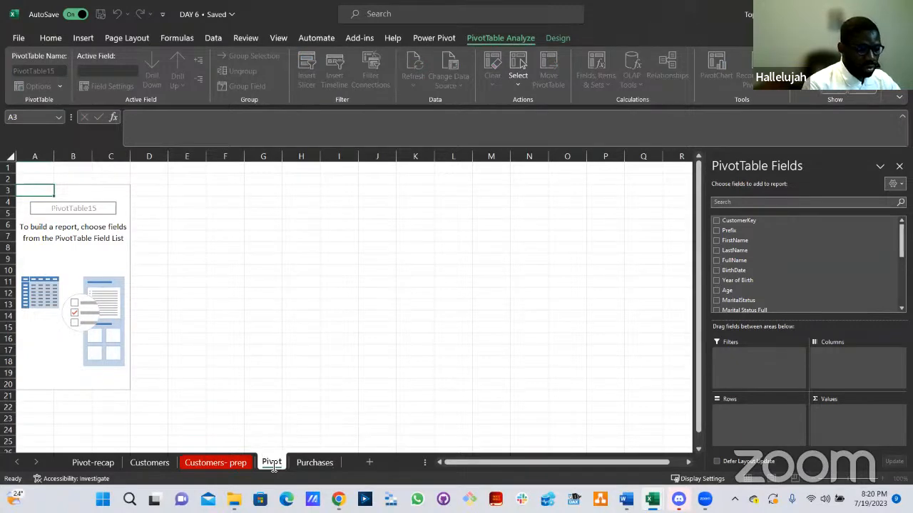
type(" Table")
key("Return")
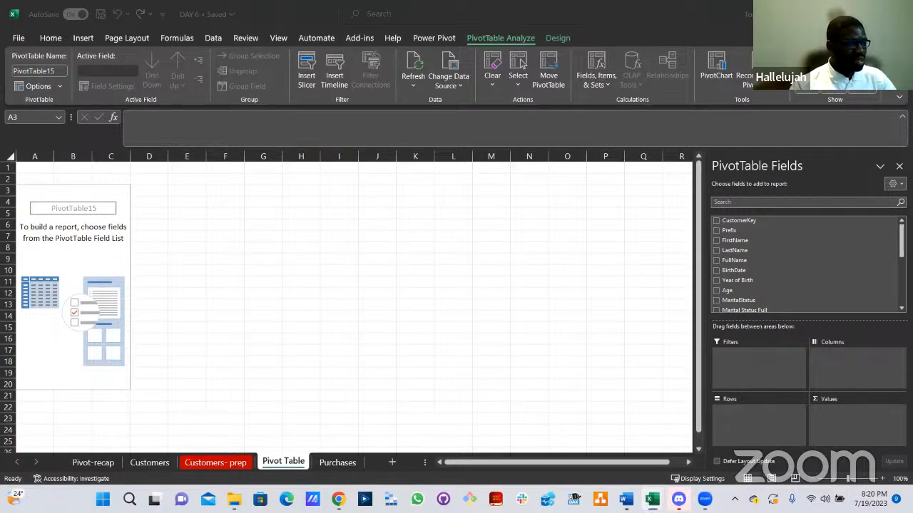
Switch to the Business Requirement document in Word, review the question on how many customers are in the database, and return to the workbook.
key("alt+Tab")
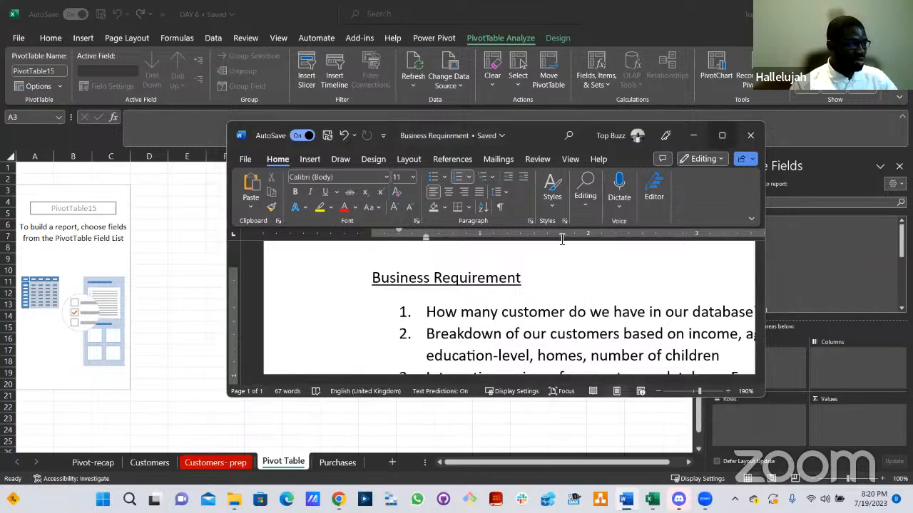
key("super+Up")
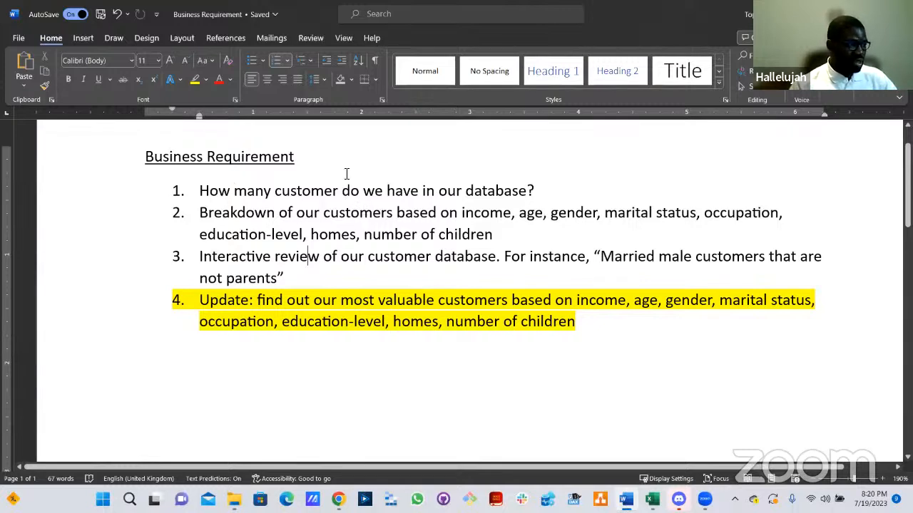
left_click_drag(534, 190, 271, 184)
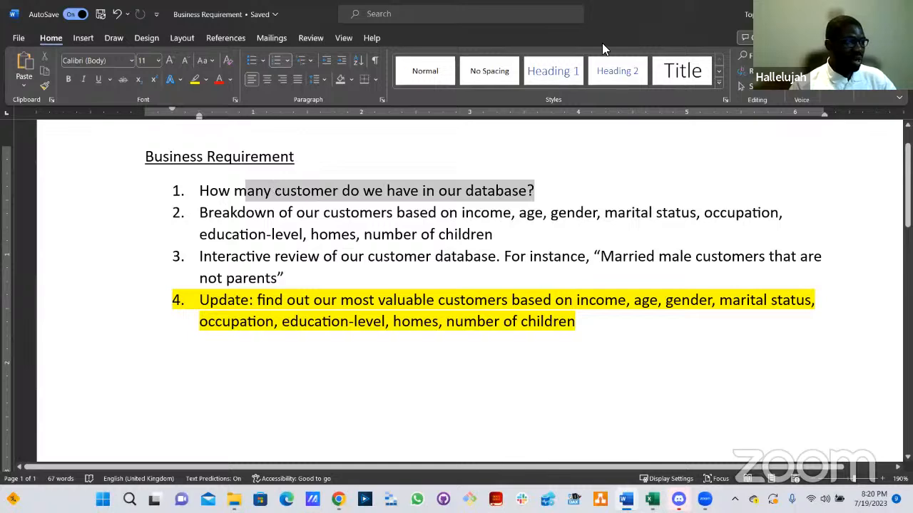
left_click(830, 13)
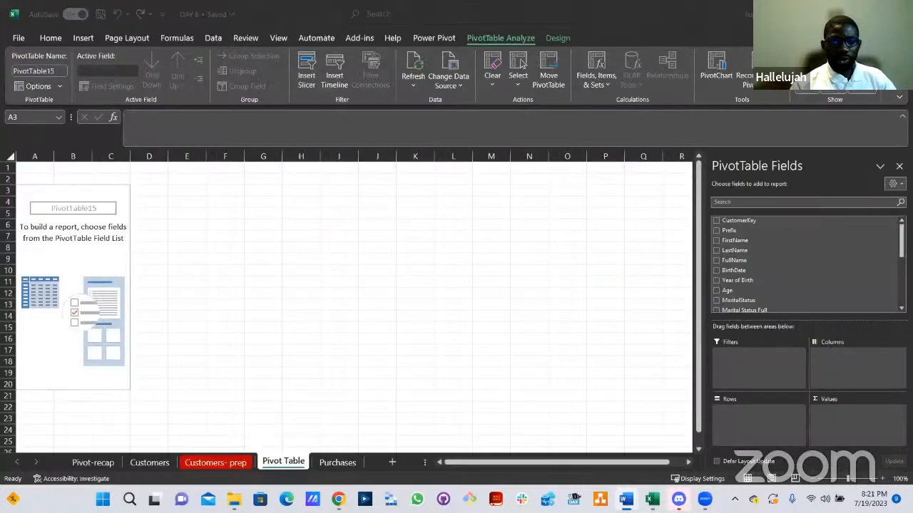
Add CustomerKey to the values of the PivotTable on the Pivot Table sheet and compare with the CustomerKey column on Customers- prep.
left_click(58, 208)
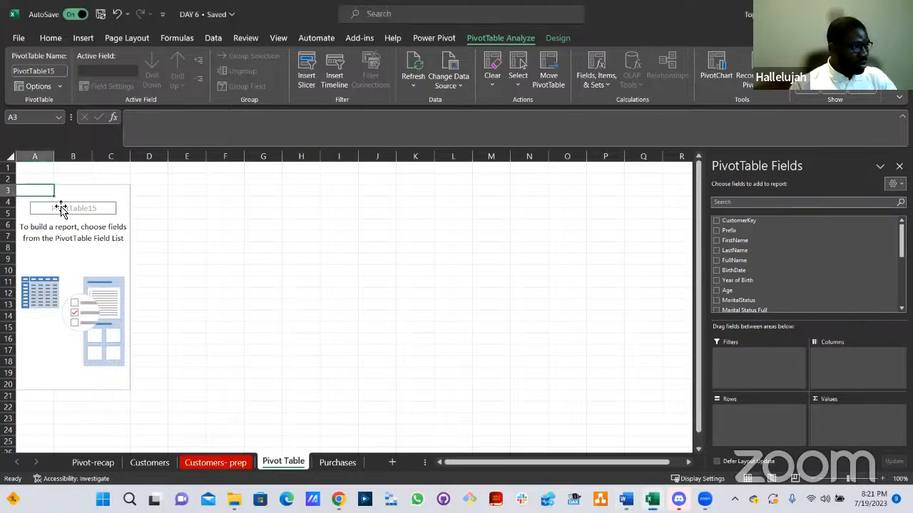
left_click(61, 206)
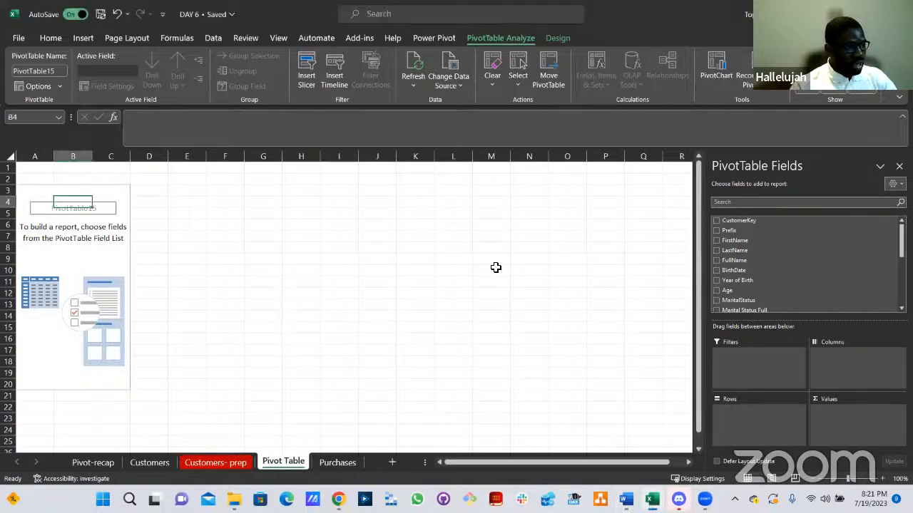
left_click(716, 221)
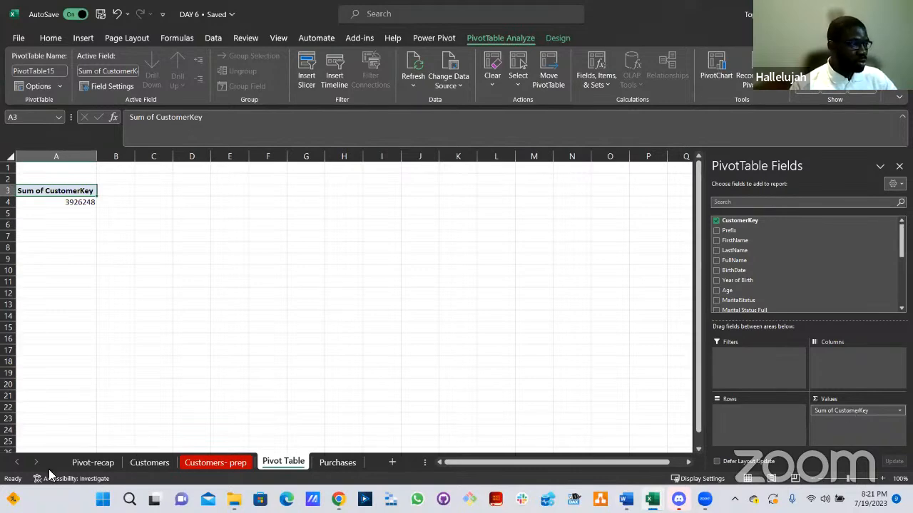
left_click(220, 463)
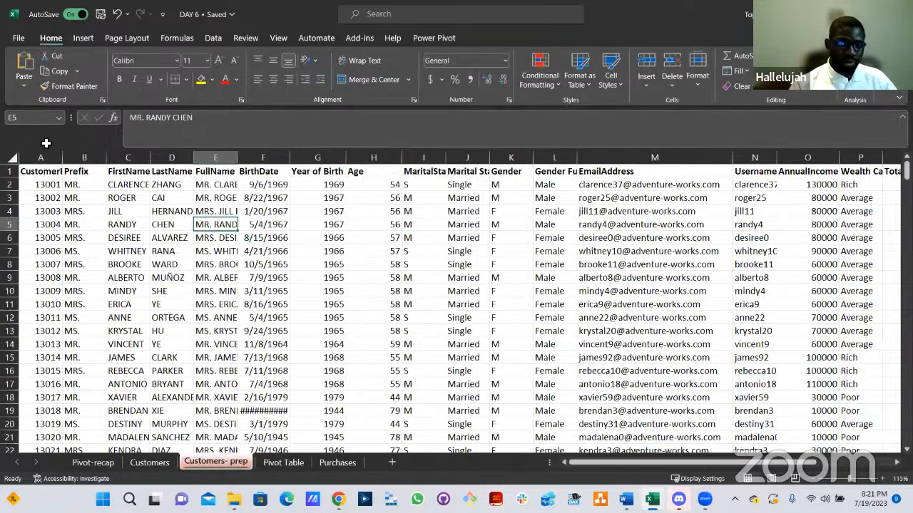
left_click(50, 185)
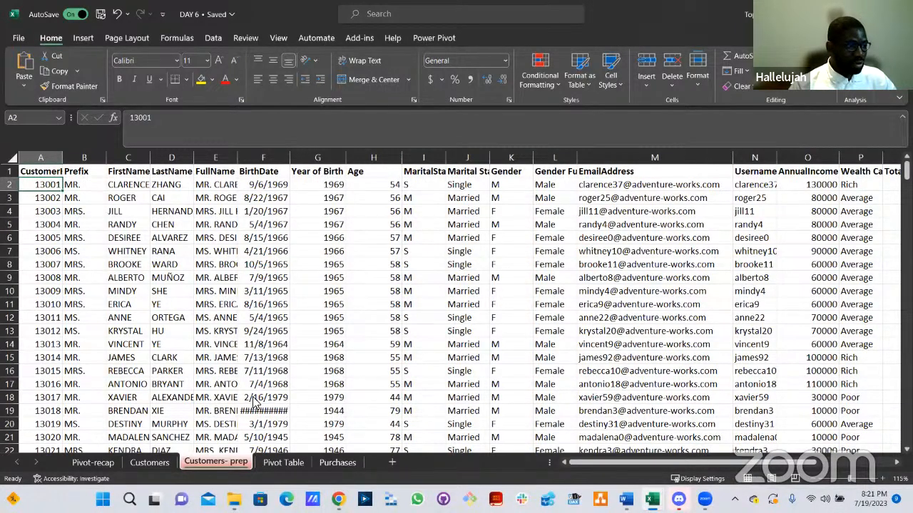
left_click(289, 462)
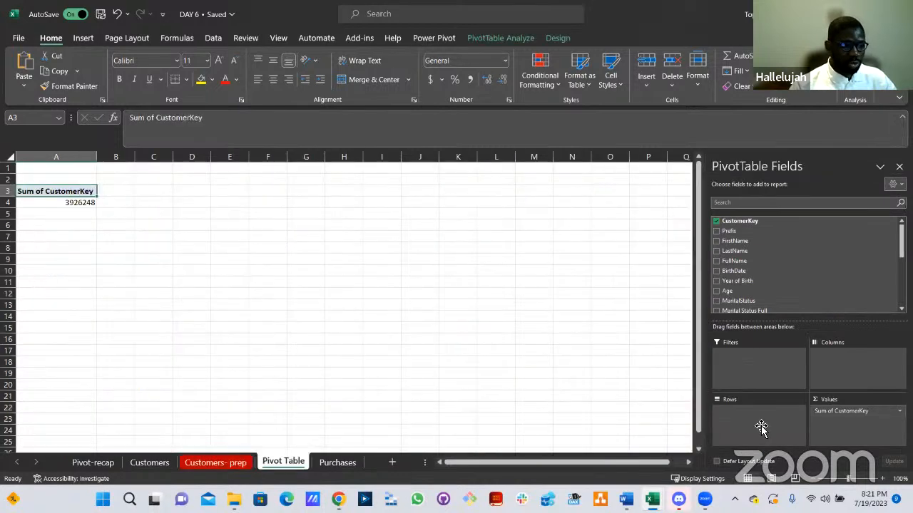
Summarize the CustomerKey value field by Count and give it the custom name Total Customers.
left_click(899, 412)
left_click(848, 400)
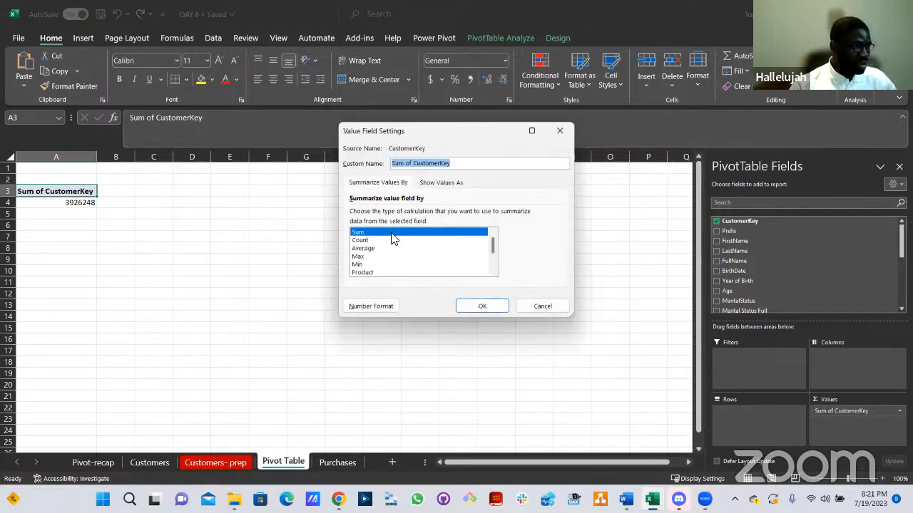
left_click(360, 240)
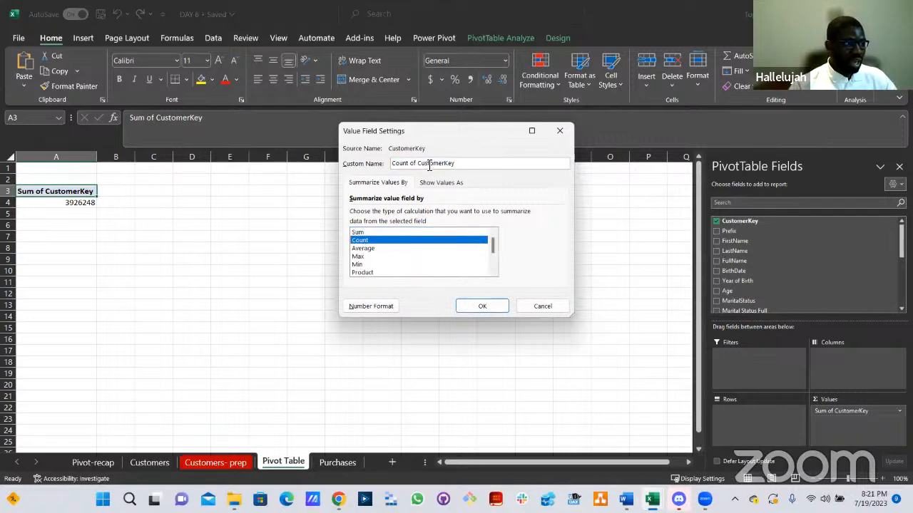
left_click(463, 162)
left_click_drag(399, 163, 384, 161)
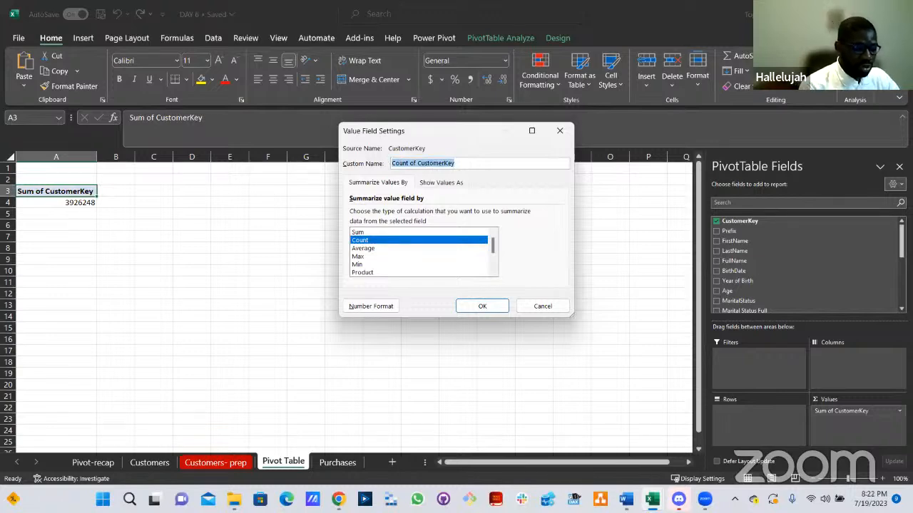
type("Total")
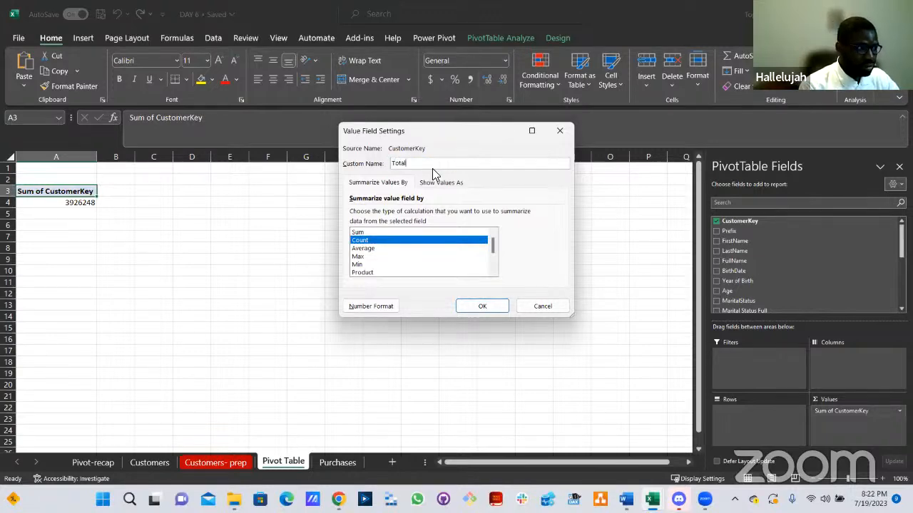
type(" Customers")
left_click(492, 306)
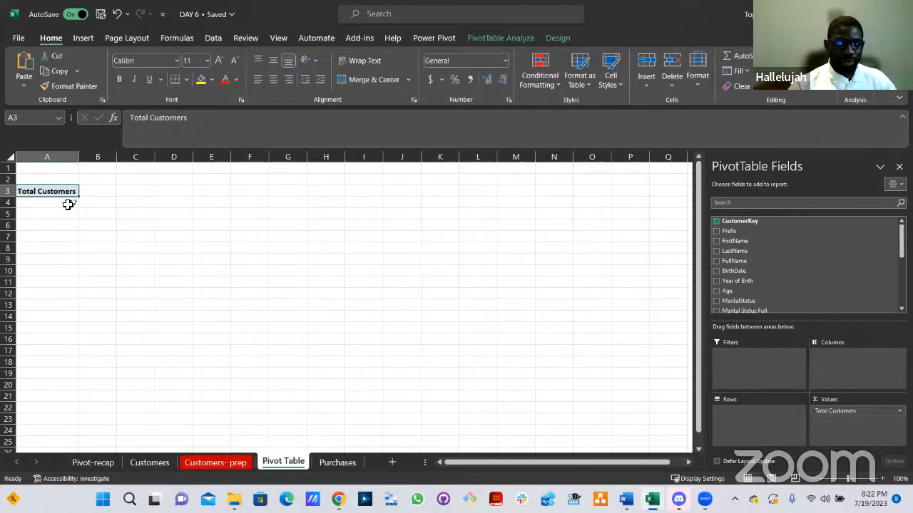
Review the customer records on Customers- prep and return to the Pivot Table sheet.
mouse_move(67, 205)
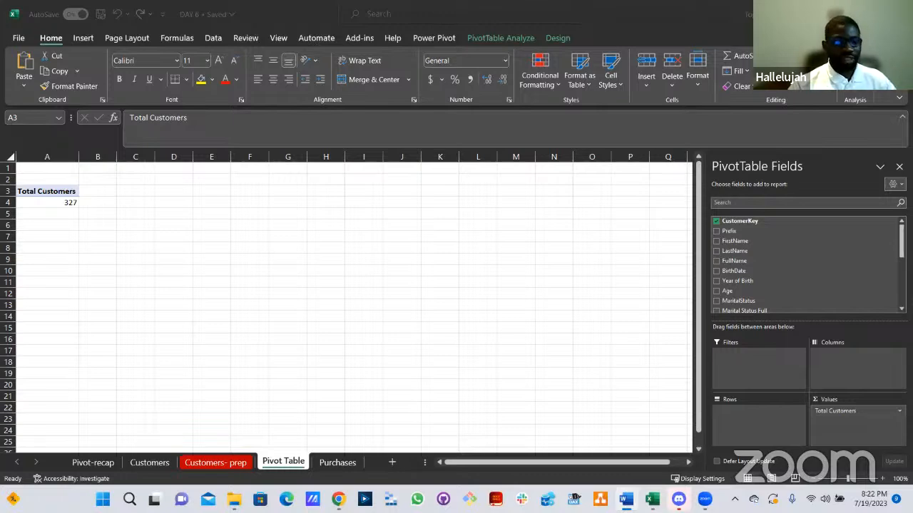
left_click(231, 465)
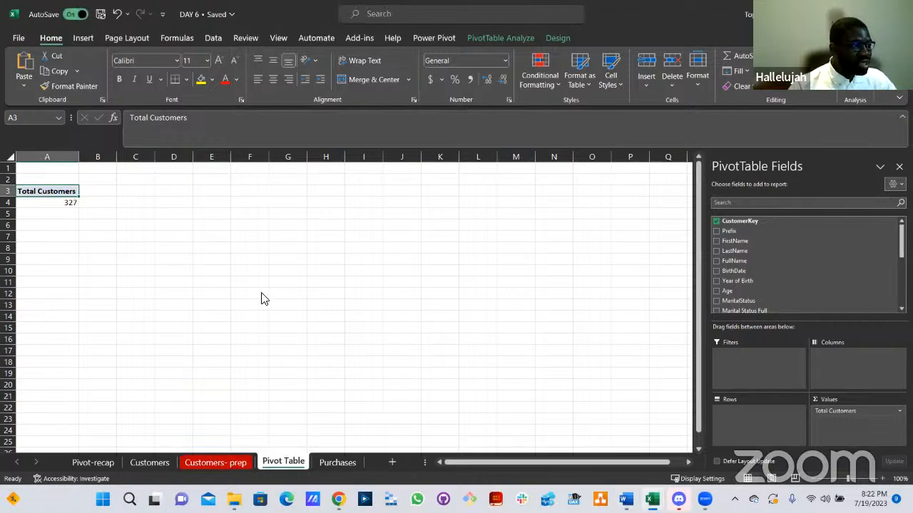
left_click(219, 465)
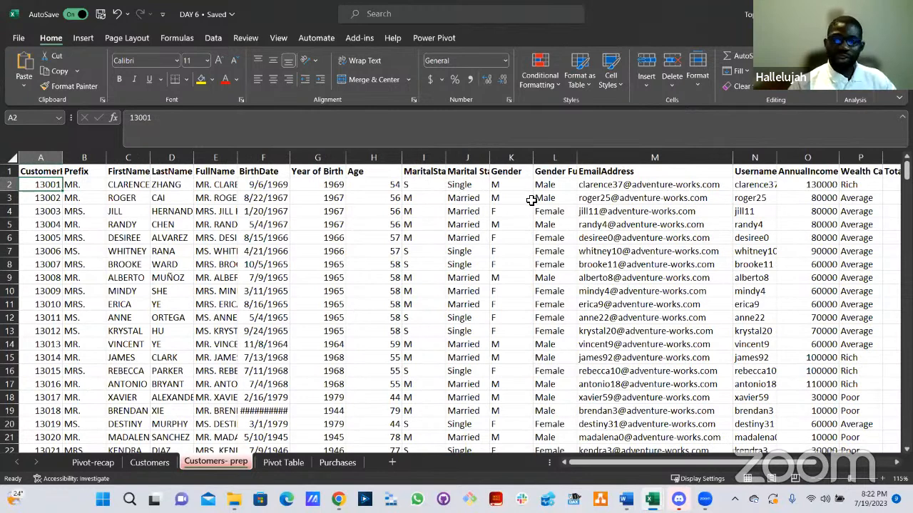
left_click(289, 464)
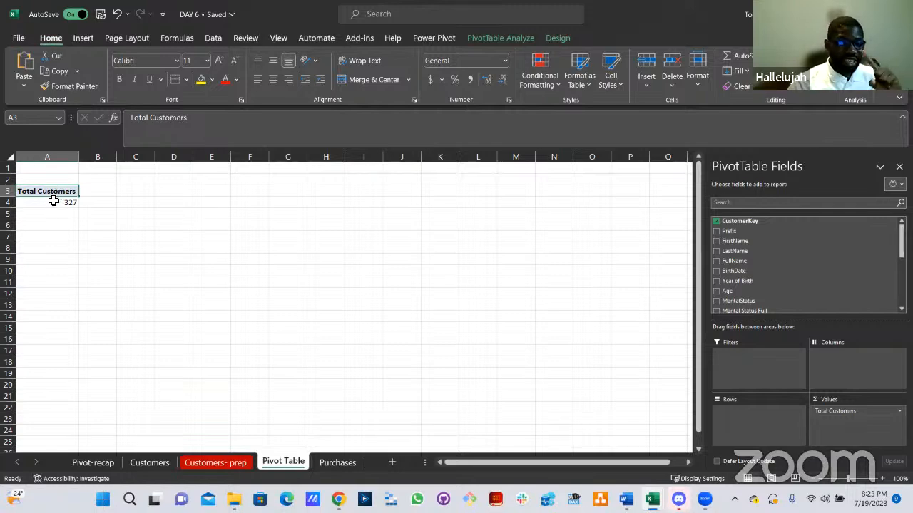
mouse_move(51, 198)
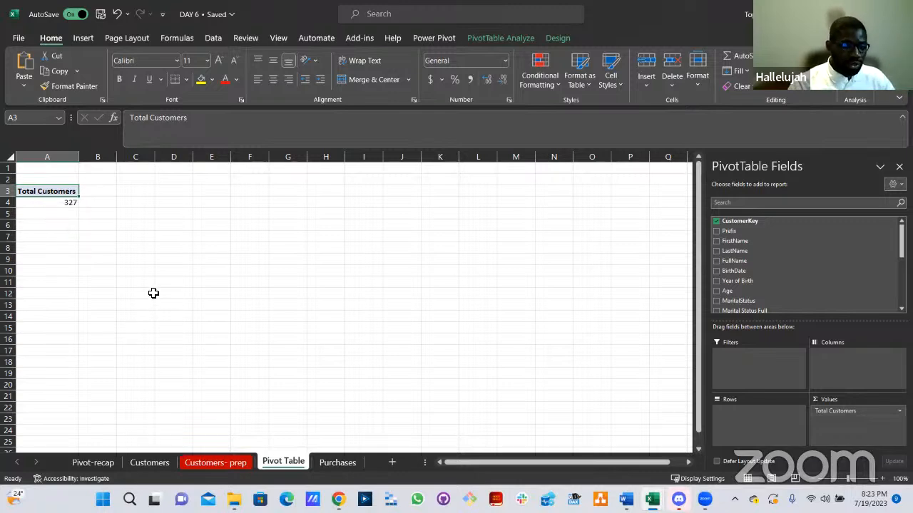
left_click_drag(50, 191, 50, 203)
key("ctrl+c")
left_click(39, 238)
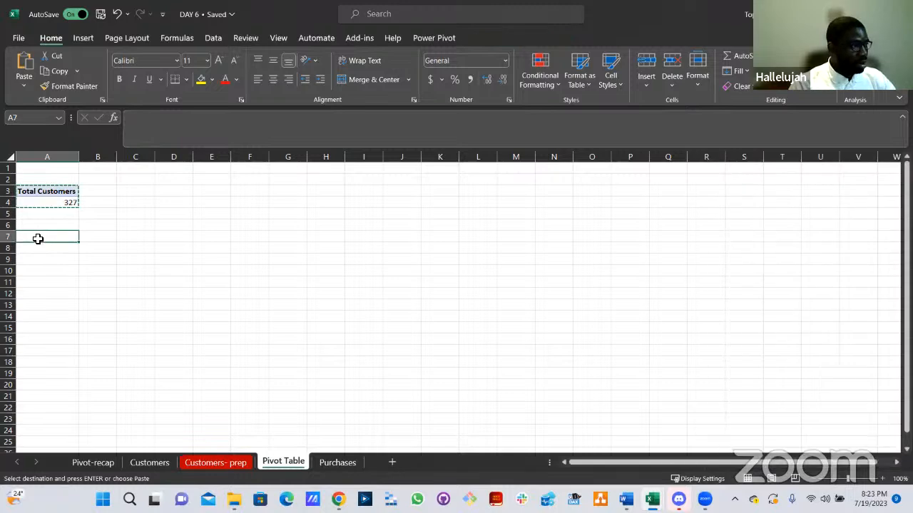
key("Escape")
Copy the Total Customers PivotTable in A3:A4 and paste the duplicate at A7.
left_click_drag(49, 192, 47, 204)
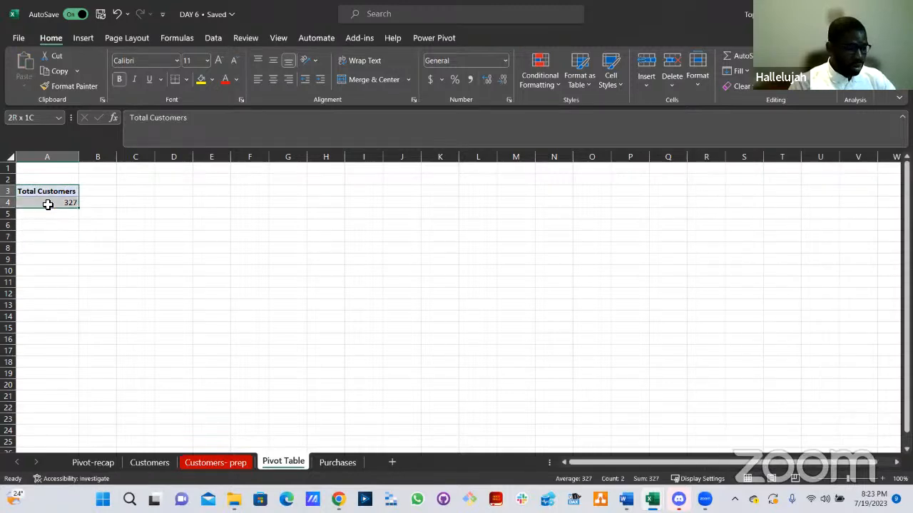
key("ctrl+c")
left_click(42, 239)
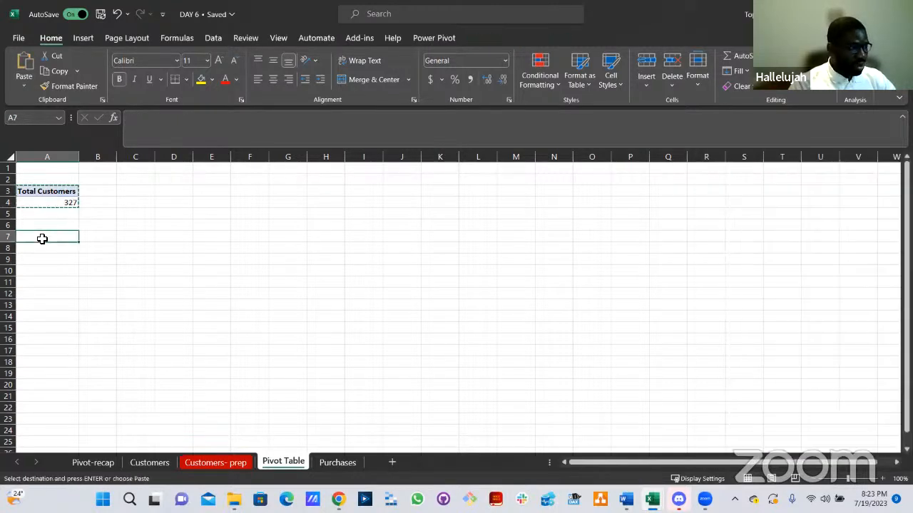
key("ctrl+v")
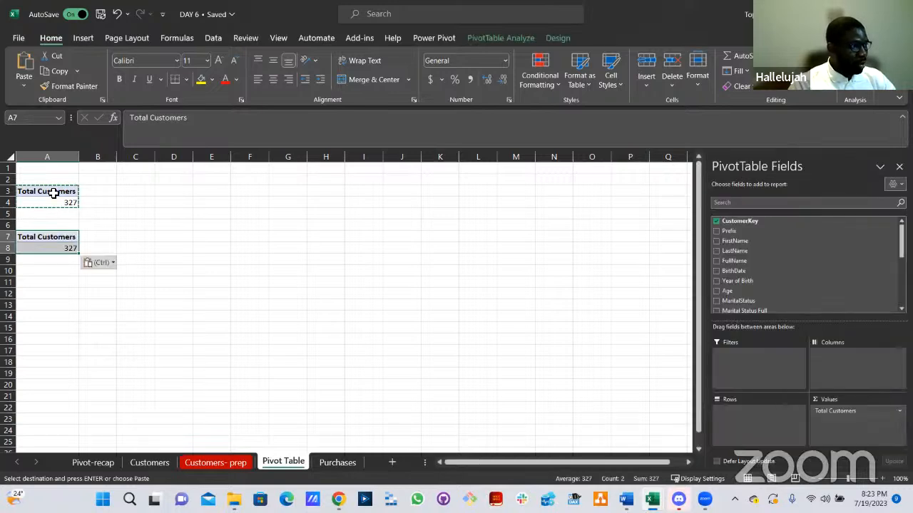
Set the PivotTable name of the original PivotTable at A3 to Total Customers.
left_click(53, 192)
key("Escape")
left_click(489, 37)
left_click(50, 71)
double_click(47, 72)
type("Total Cust")
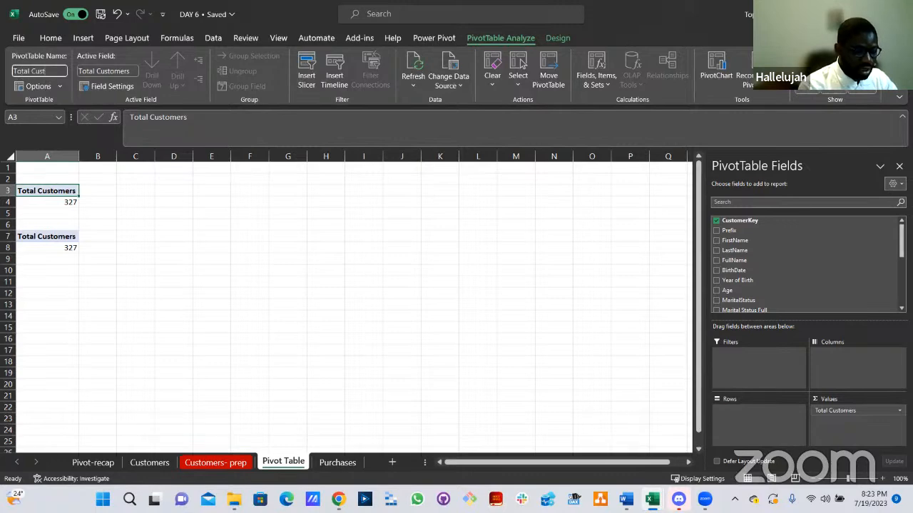
type("omers")
key("Return")
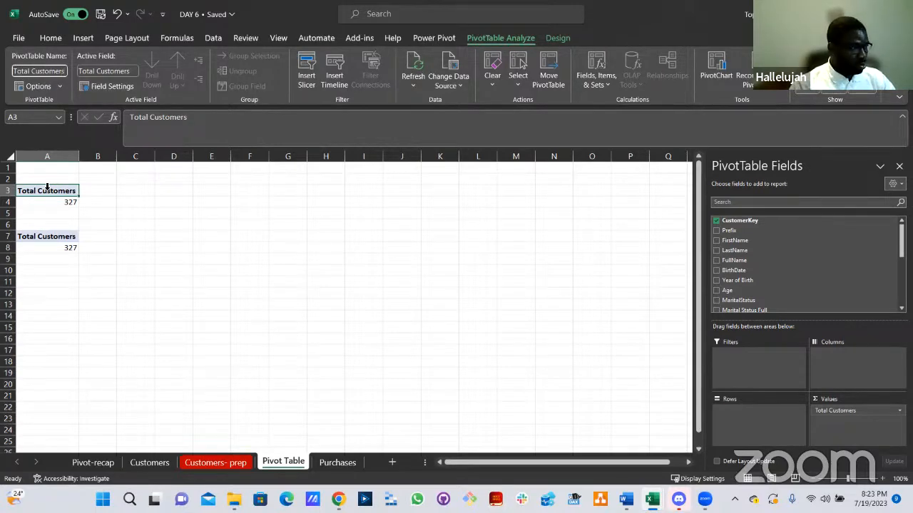
Set the PivotTable name of the duplicate at A7 to Marital Status.
left_click(84, 225)
left_click(51, 237)
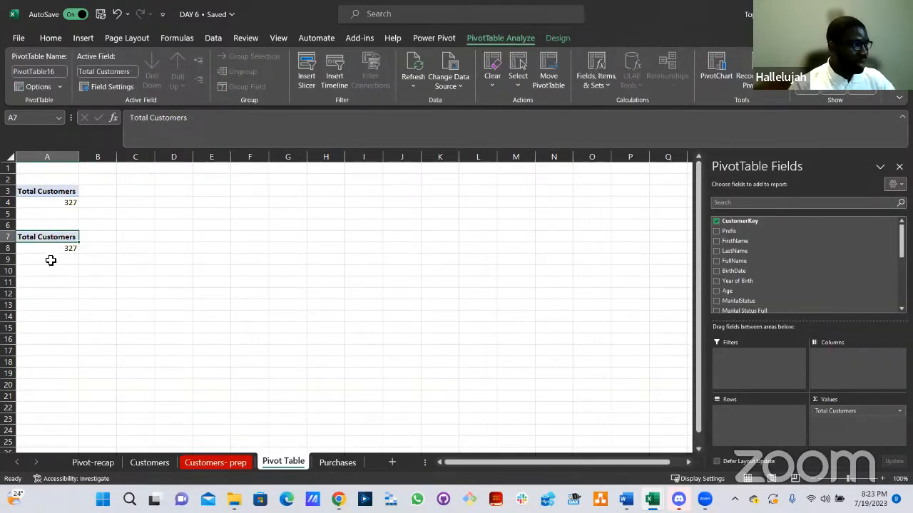
left_click(59, 72)
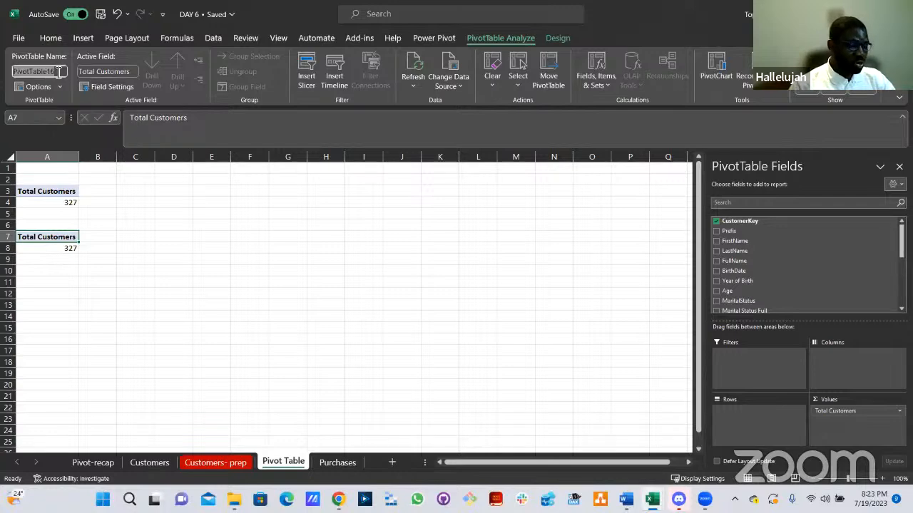
type("Marital Status")
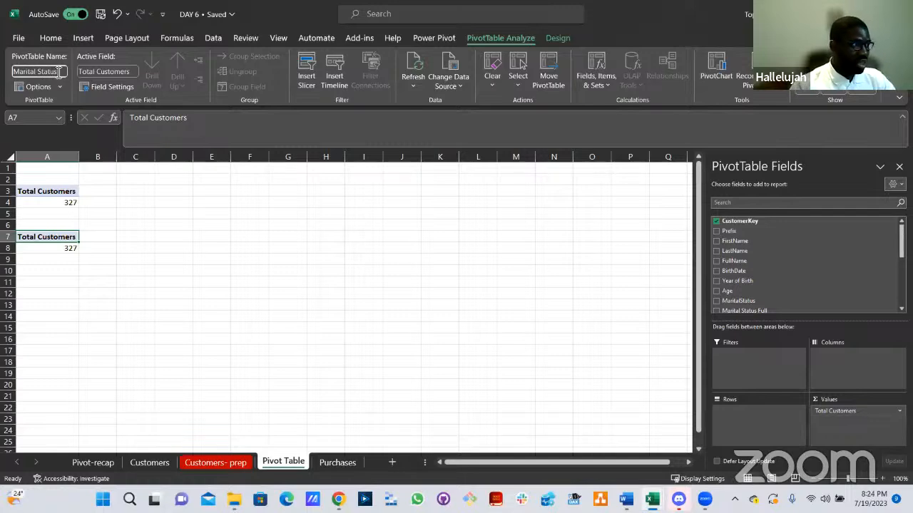
key("Return")
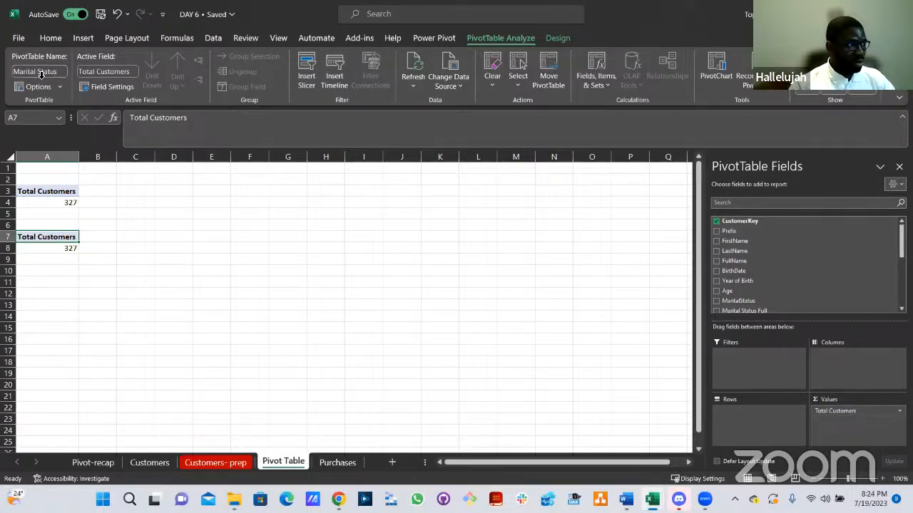
Break down the PivotTable at A7 by Marital Status Full in the rows, using it in place of MaritalStatus.
left_click(49, 252)
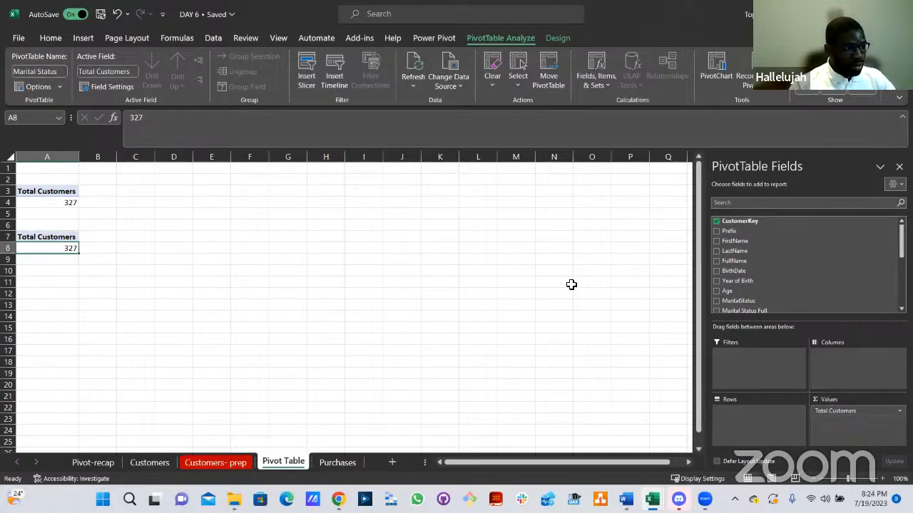
scroll(750, 295, "down", 3)
scroll(769, 280, "down", 3)
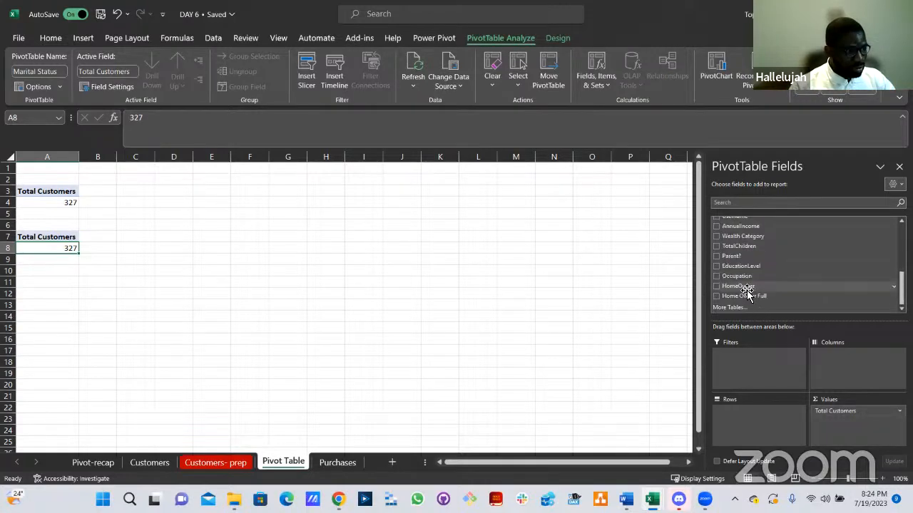
scroll(745, 289, "up", 6)
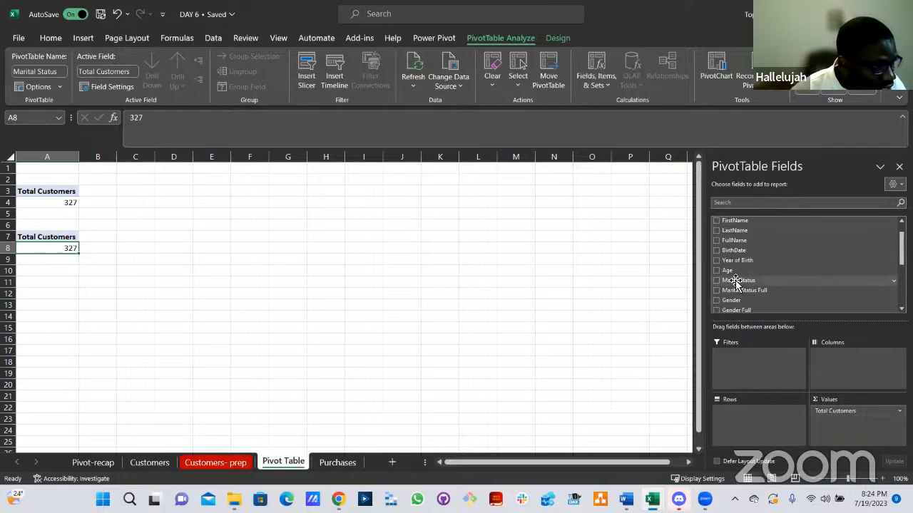
left_click(718, 283)
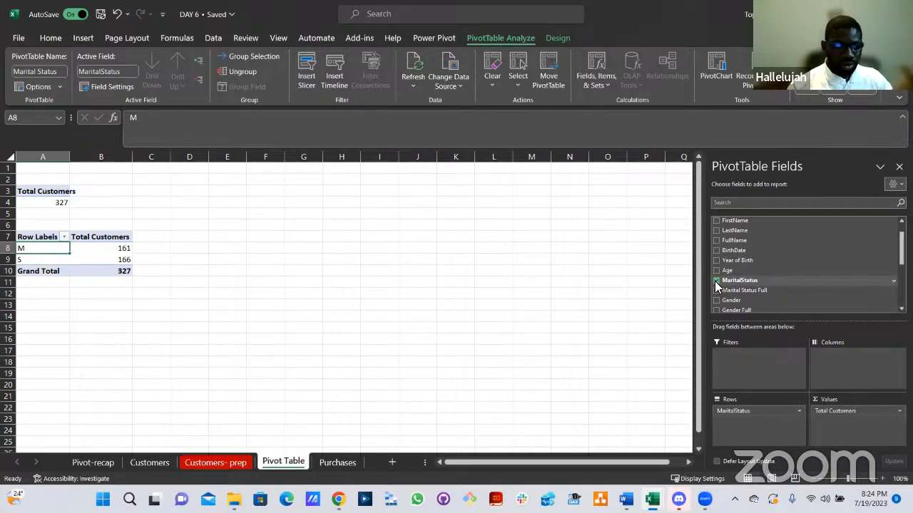
left_click(717, 290)
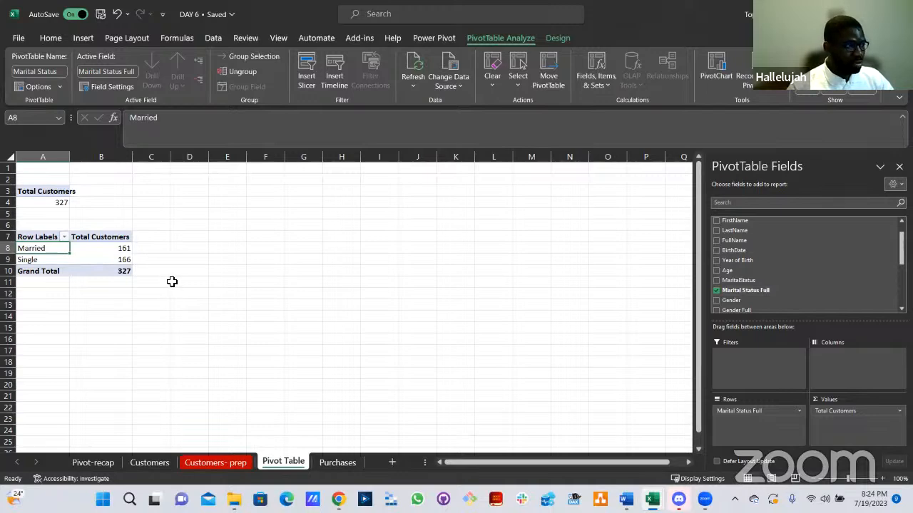
Copy the Marital Status PivotTable in A7:B10 and paste the duplicate at A13.
scroll(172, 282, "up", 3, "ctrl")
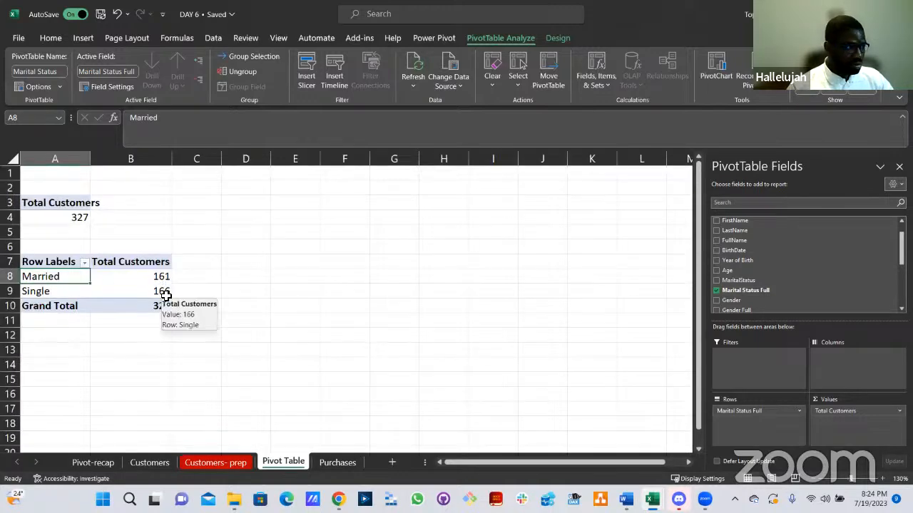
left_click_drag(79, 262, 151, 305)
key("ctrl+c")
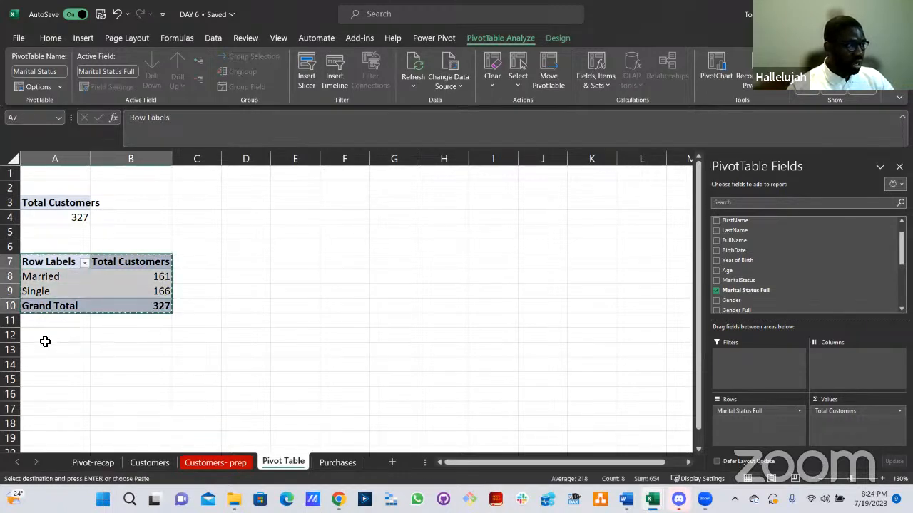
left_click(43, 350)
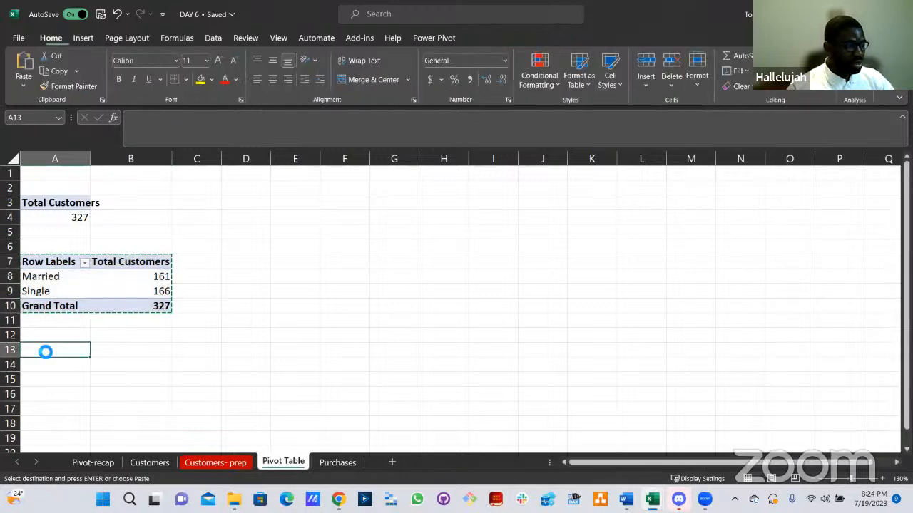
key("ctrl+v")
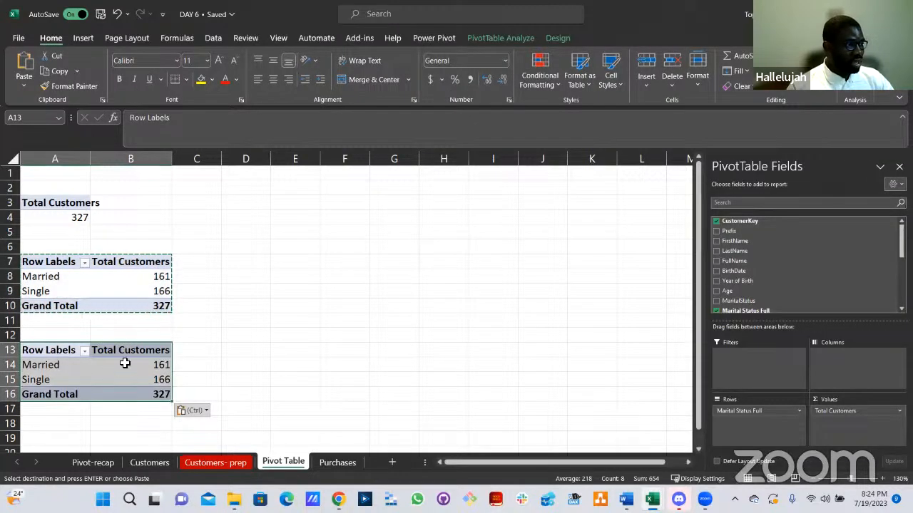
Set the PivotTable name of the duplicate at A13 to Gender and clear the copy selection.
left_click(124, 364)
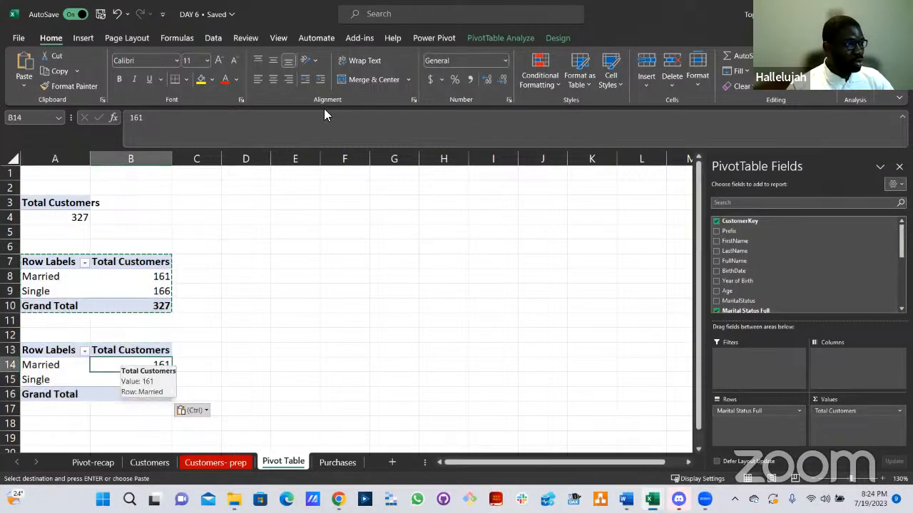
left_click(52, 71)
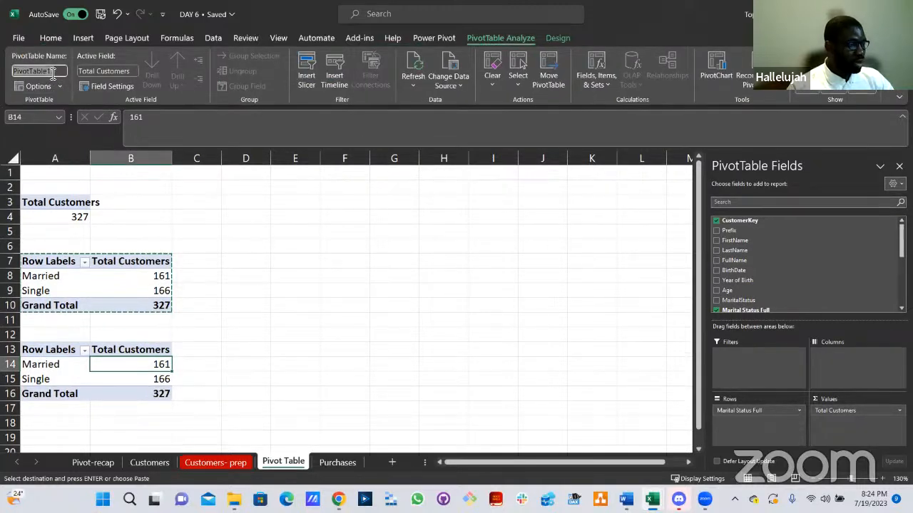
type("Gendwe")
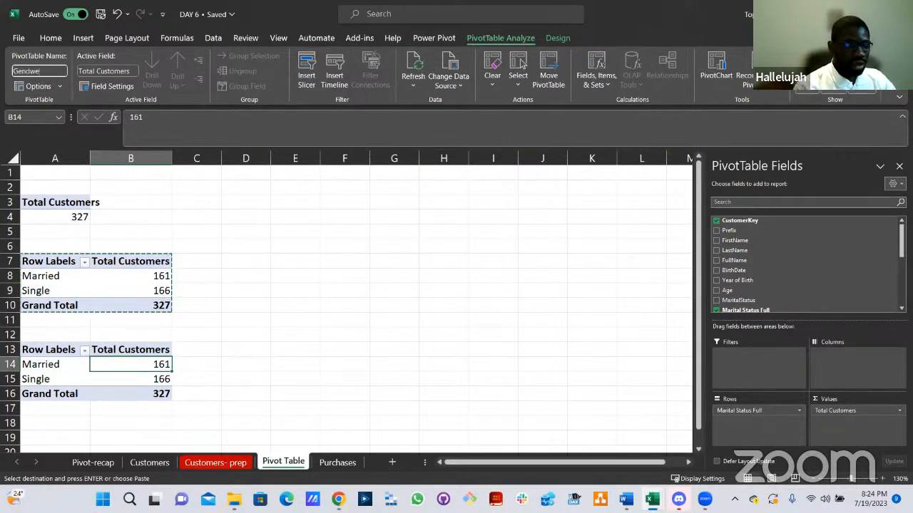
key("BackSpace")
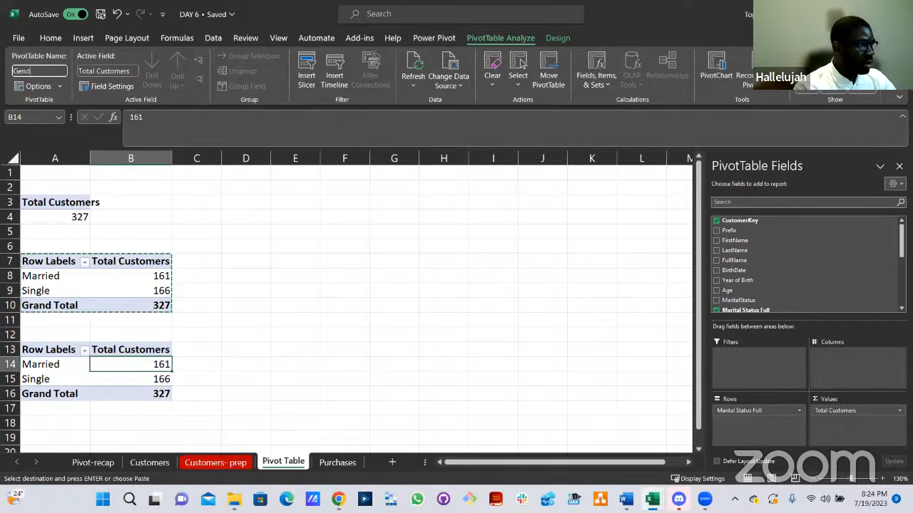
type("r")
key("Return")
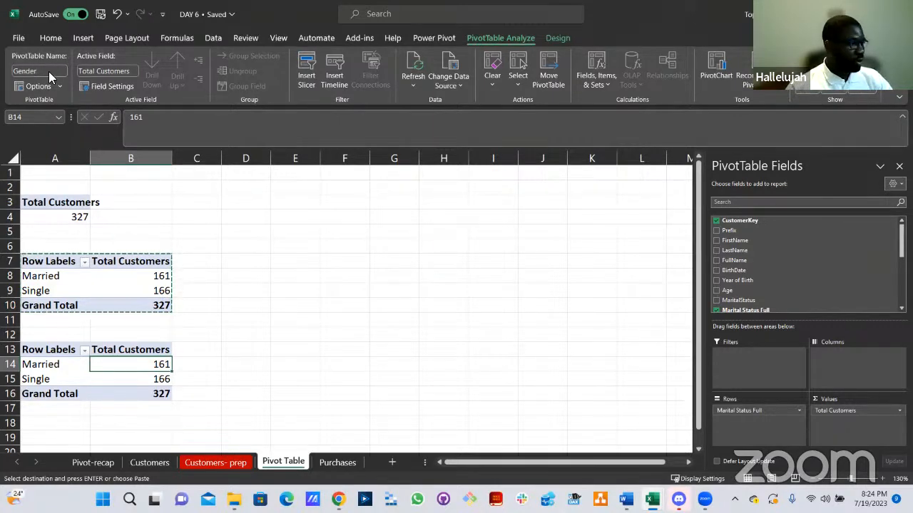
key("Escape")
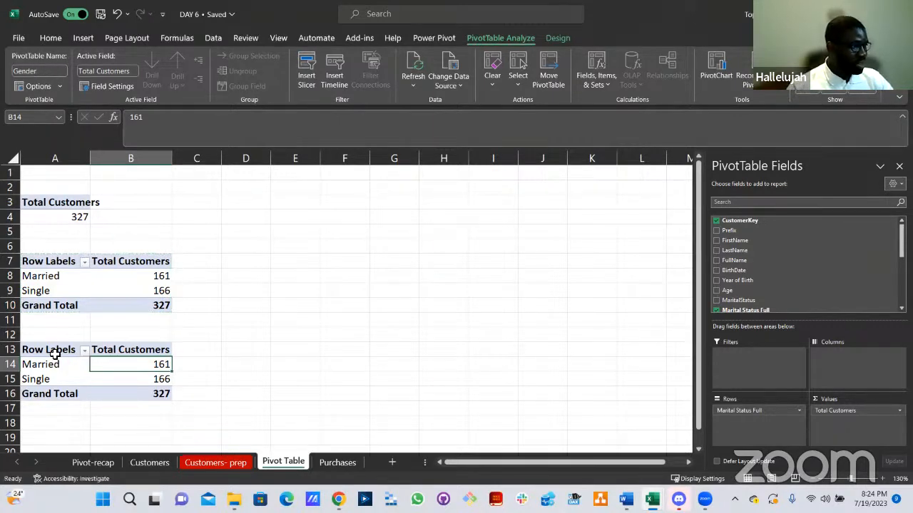
Break down the PivotTable at A13 by Gender Full in the rows, using it in place of Marital Status Full.
left_click(54, 350)
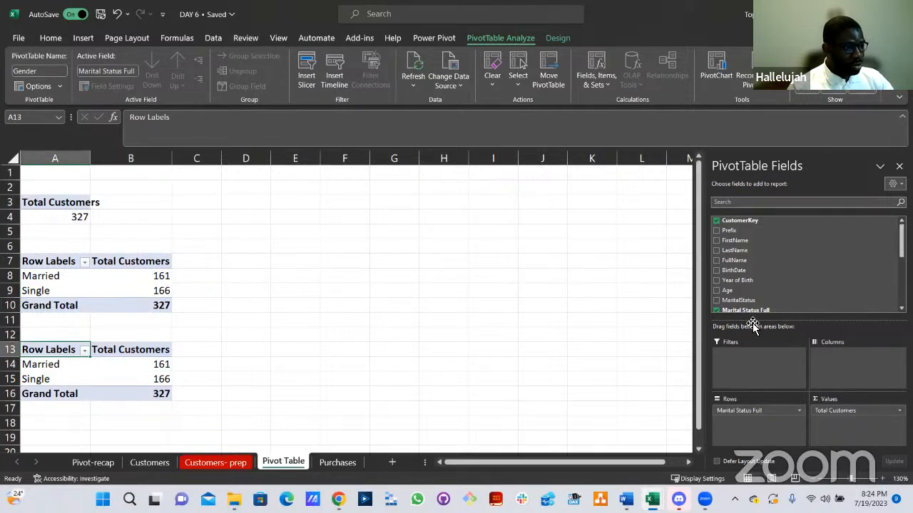
scroll(738, 293, "down", 2)
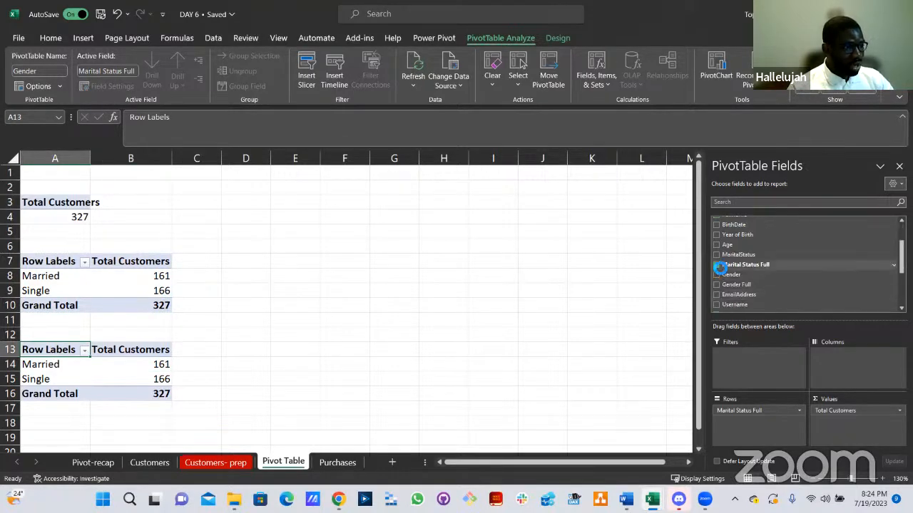
left_click(716, 264)
left_click(716, 275)
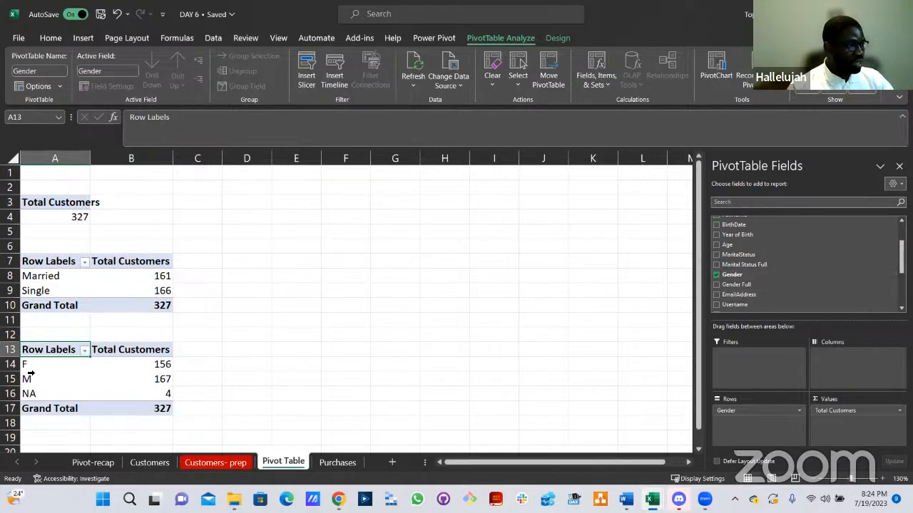
left_click(716, 286)
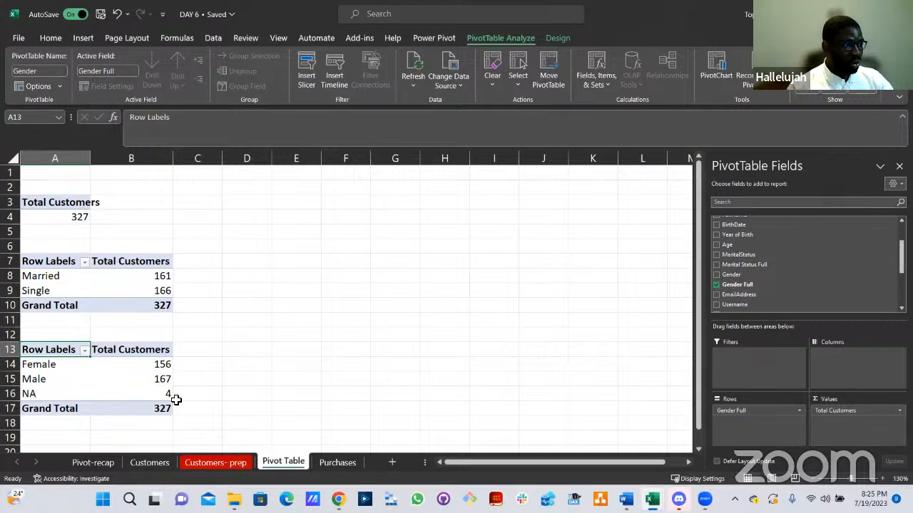
scroll(182, 340, "down", 2)
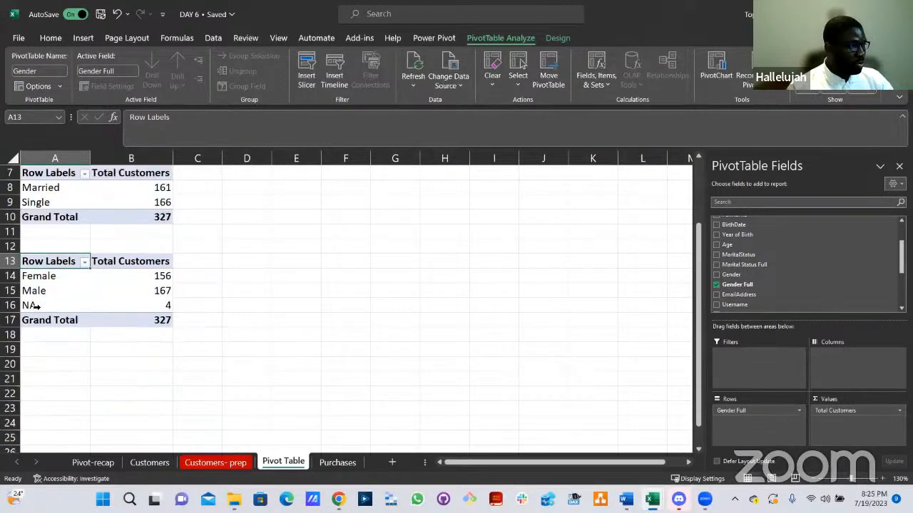
left_click_drag(85, 263, 157, 321)
scroll(214, 287, "up", 2)
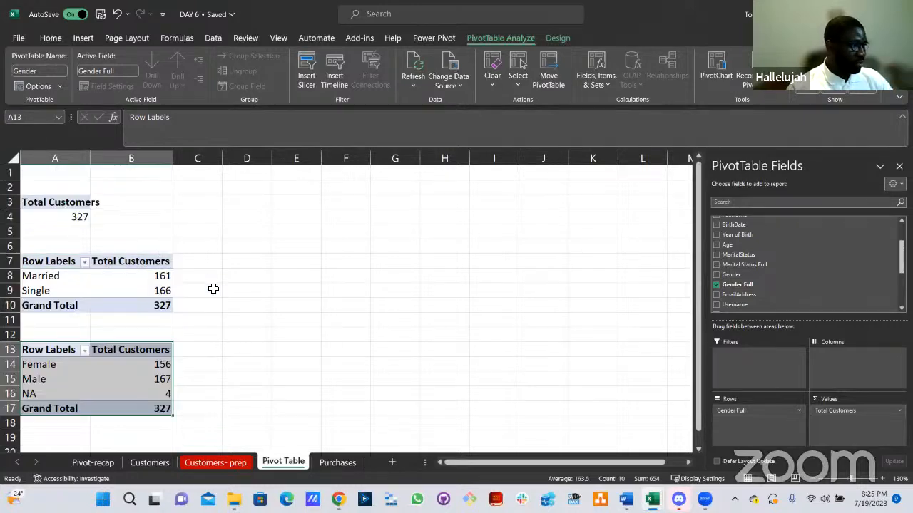
Turn off grand totals for rows and columns in the Marital Status PivotTable at A7.
left_click(41, 262)
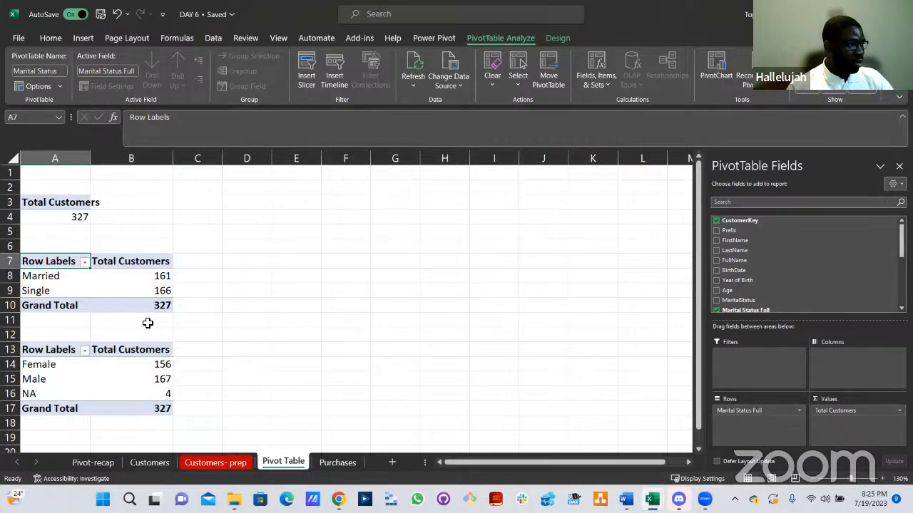
scroll(151, 357, "down", 1)
scroll(158, 328, "up", 1)
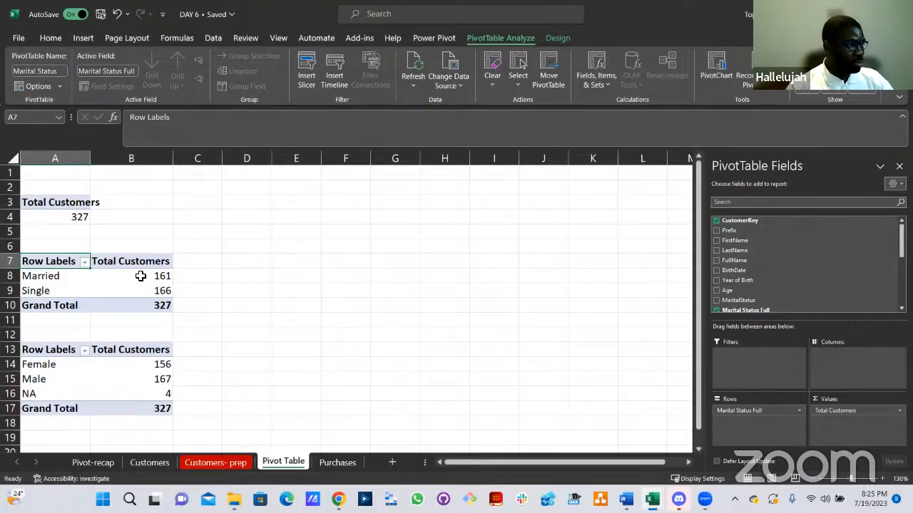
left_click(558, 39)
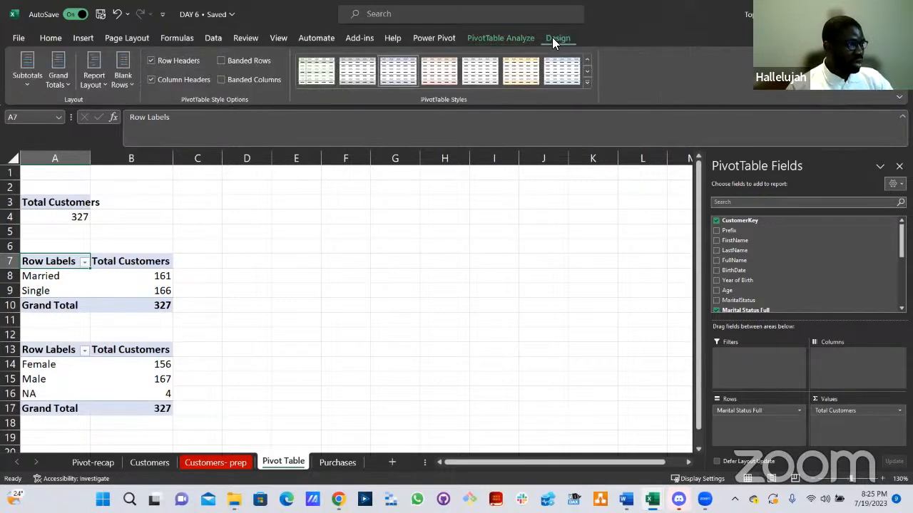
left_click(62, 80)
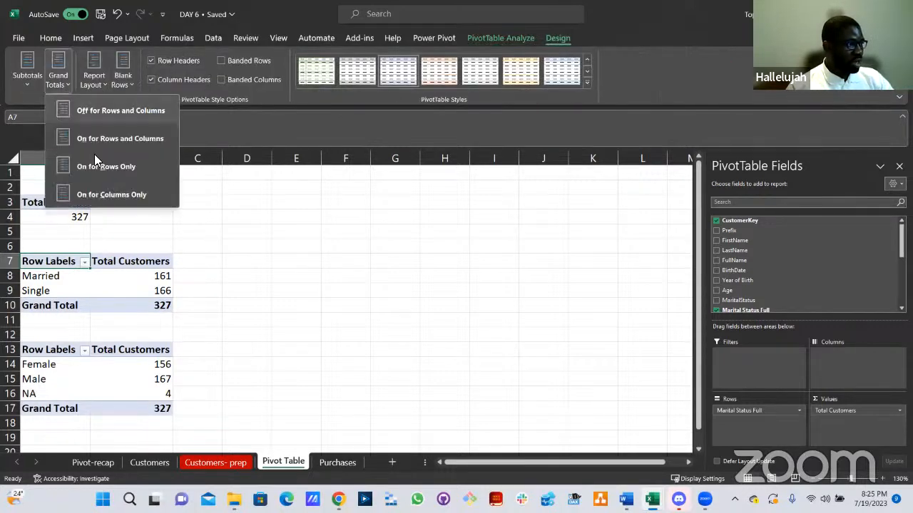
left_click(91, 118)
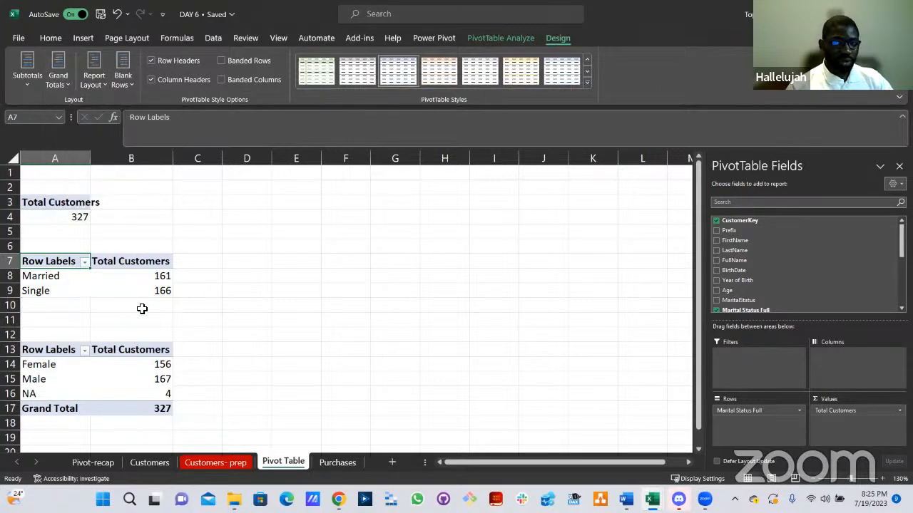
Turn off grand totals for rows and columns in the Gender PivotTable at A13.
left_click(61, 366)
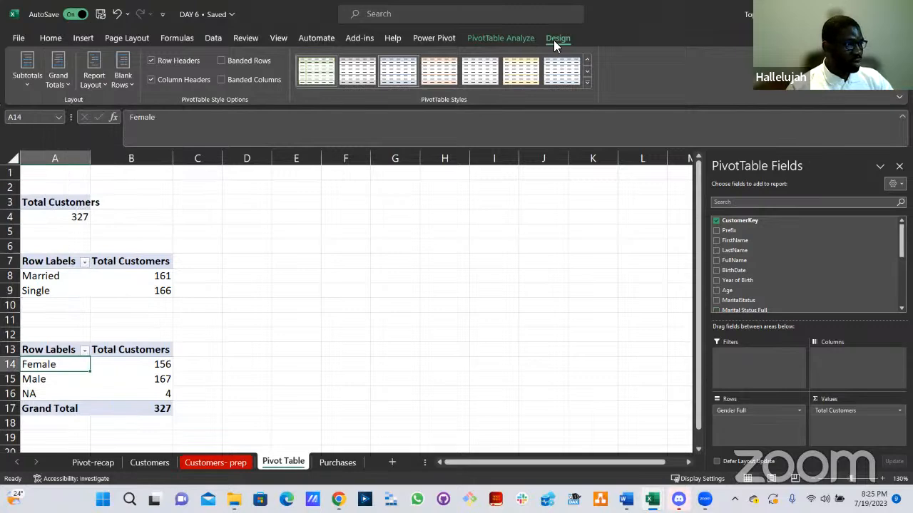
left_click(60, 80)
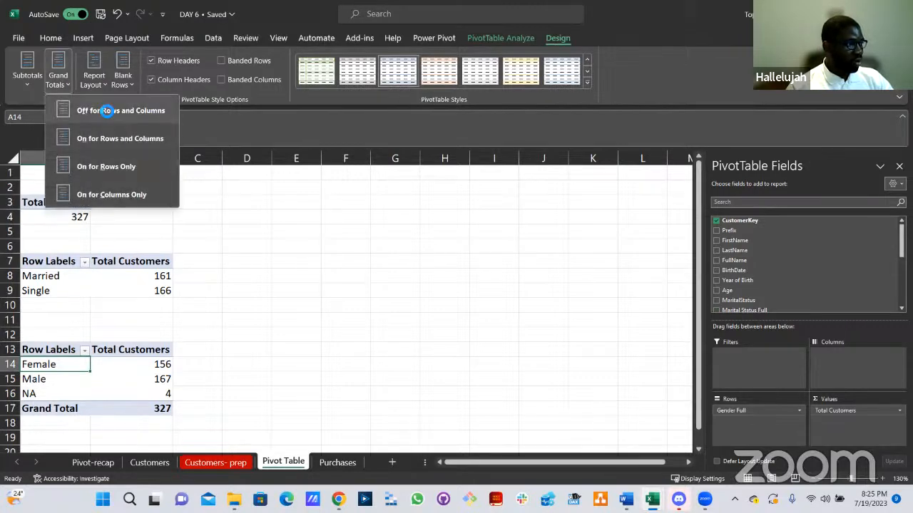
left_click(106, 110)
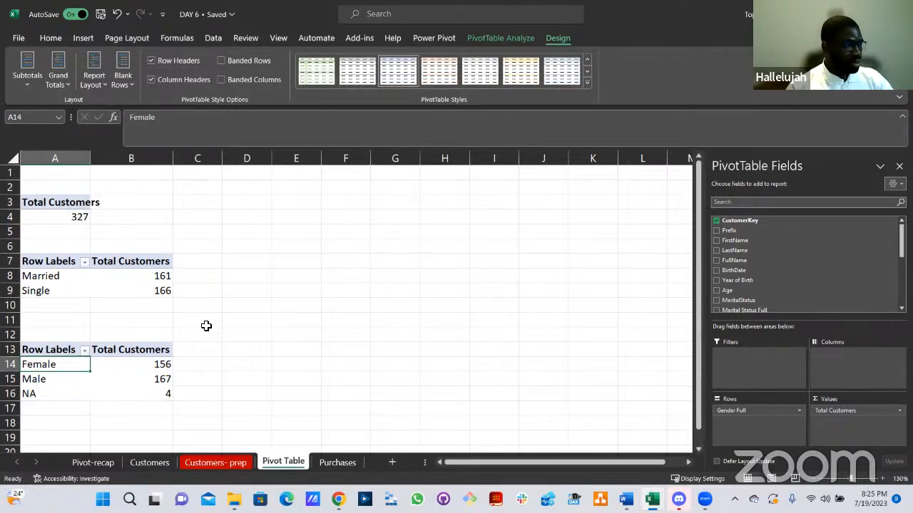
Copy the Gender PivotTable in A13:B16 and paste the duplicate at A19.
scroll(47, 274, "down", 2)
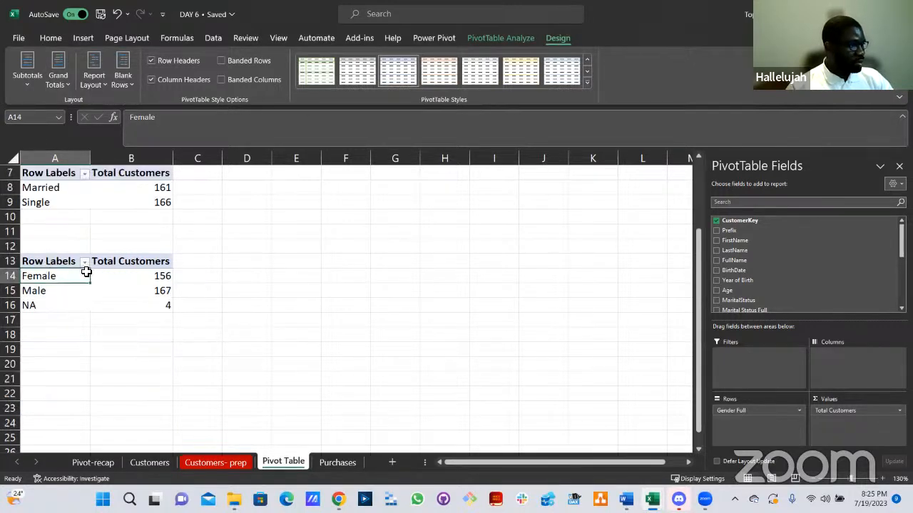
key("Up")
left_click(147, 307, "shift")
key("ctrl+c")
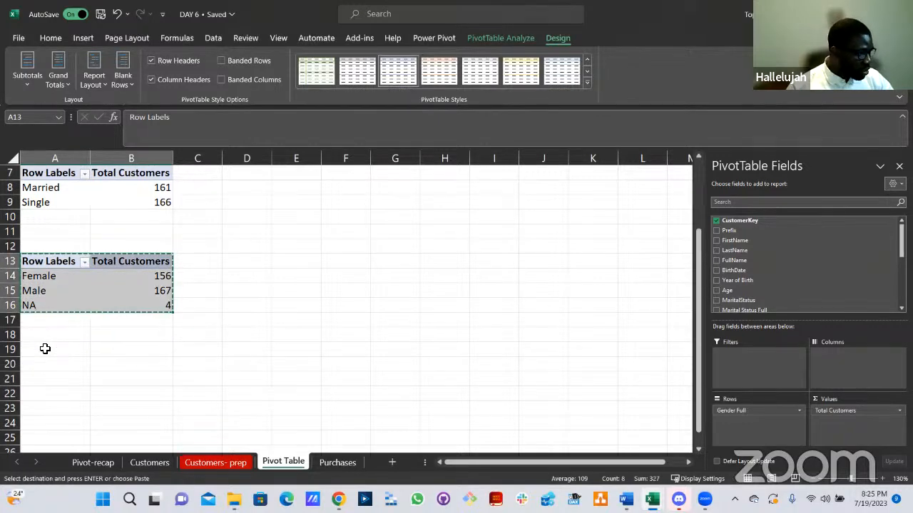
left_click(45, 348)
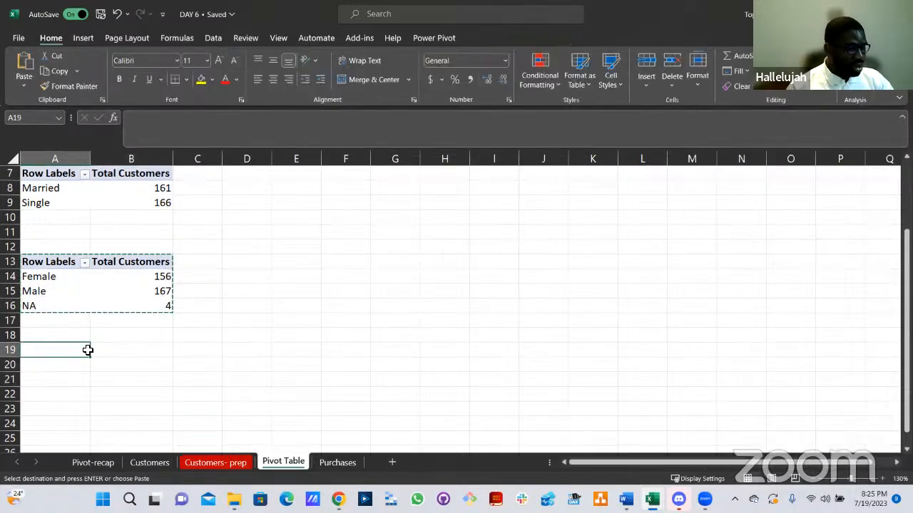
key("ctrl+v")
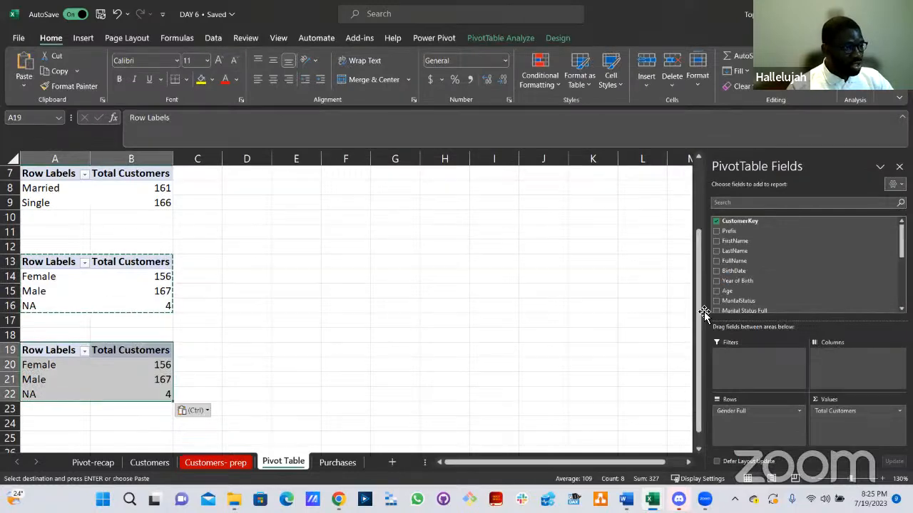
Break down the PivotTable at A19 by Occupation in the rows, using it in place of Gender Full.
scroll(742, 282, "down", 6)
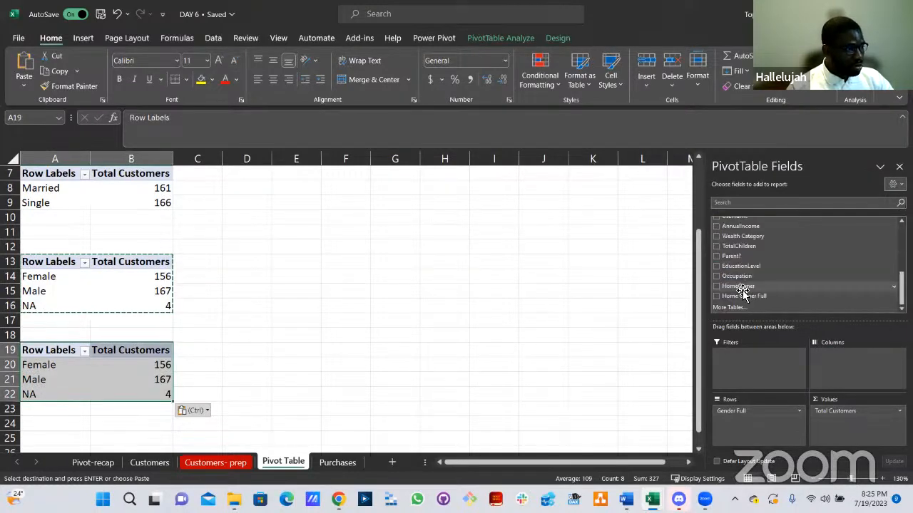
scroll(742, 288, "up", 1)
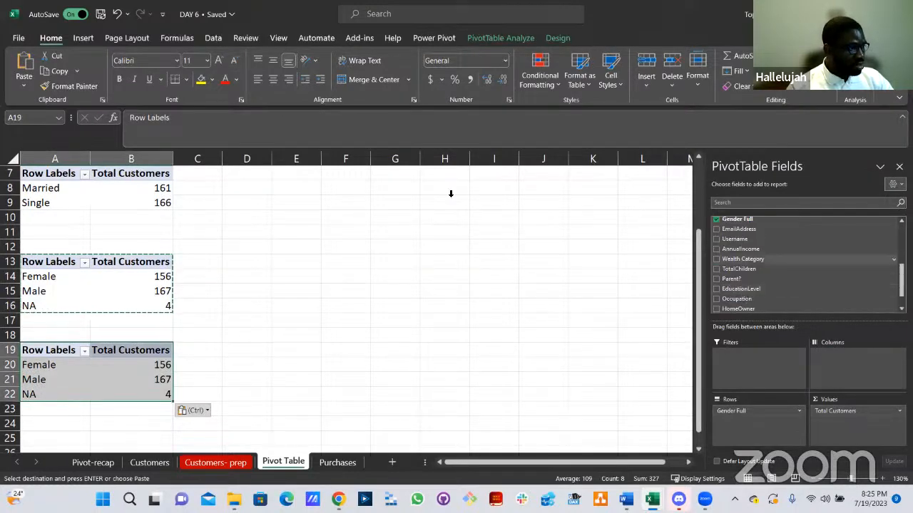
left_click(50, 365)
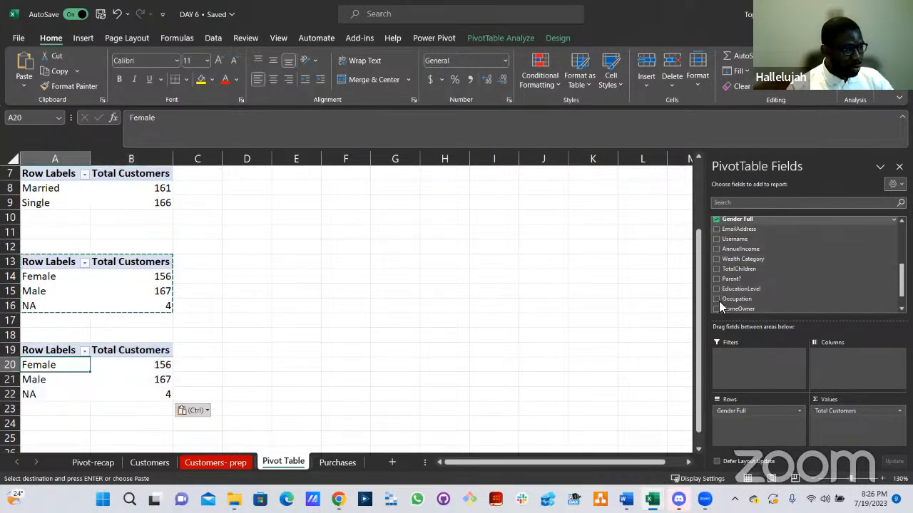
left_click(716, 218)
left_click(717, 299)
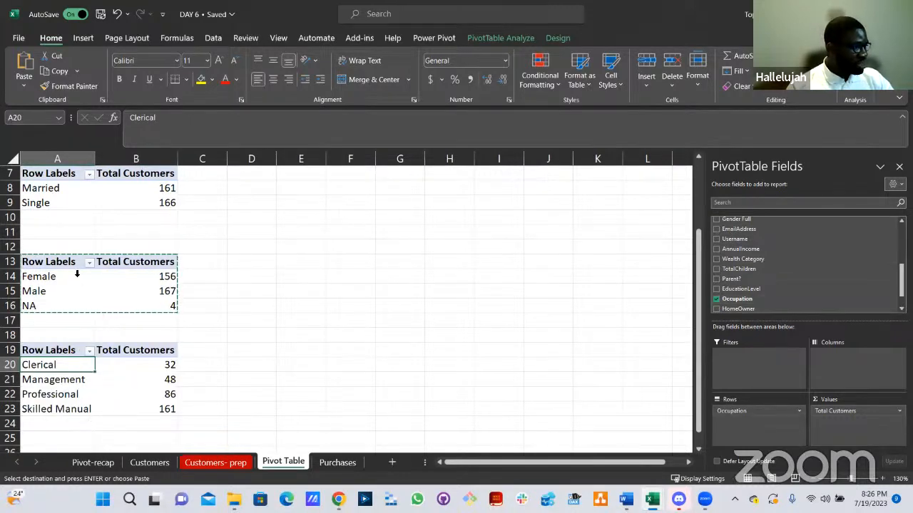
Rename the row header in A7 as Marital Status and fit column A's width to its contents.
scroll(69, 267, "up", 2)
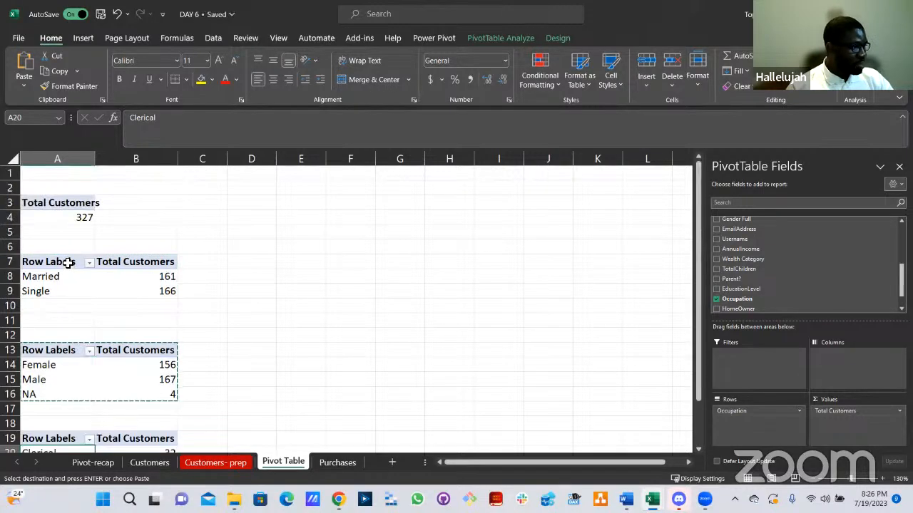
left_click(72, 261)
double_click(77, 264)
left_click_drag(77, 263, 20, 261)
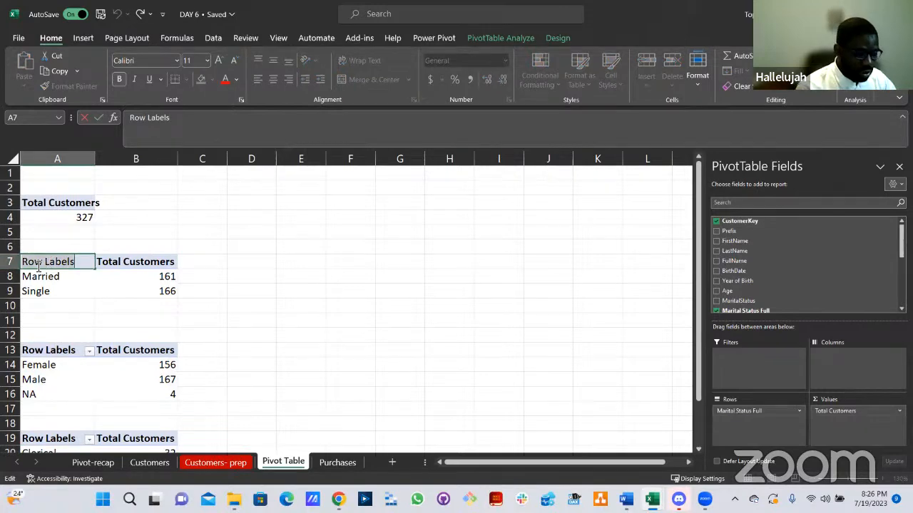
key("ctrl+v")
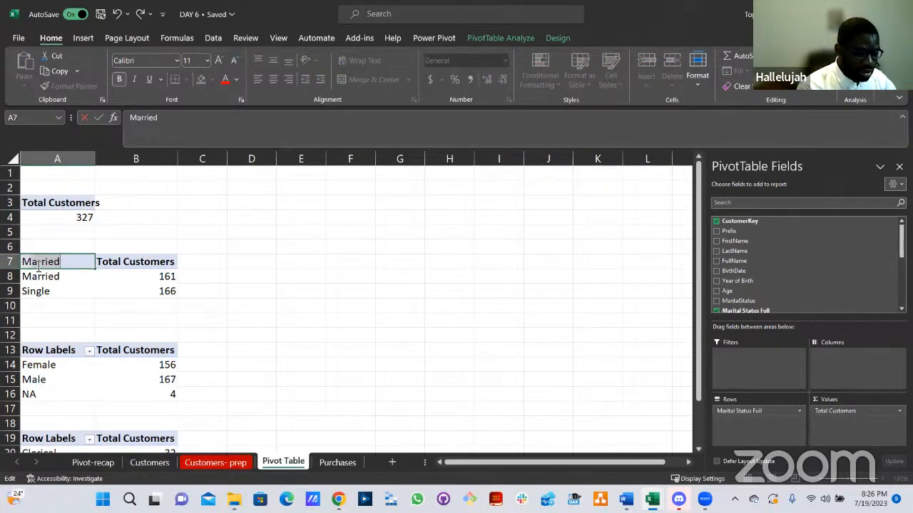
type("rital Stat")
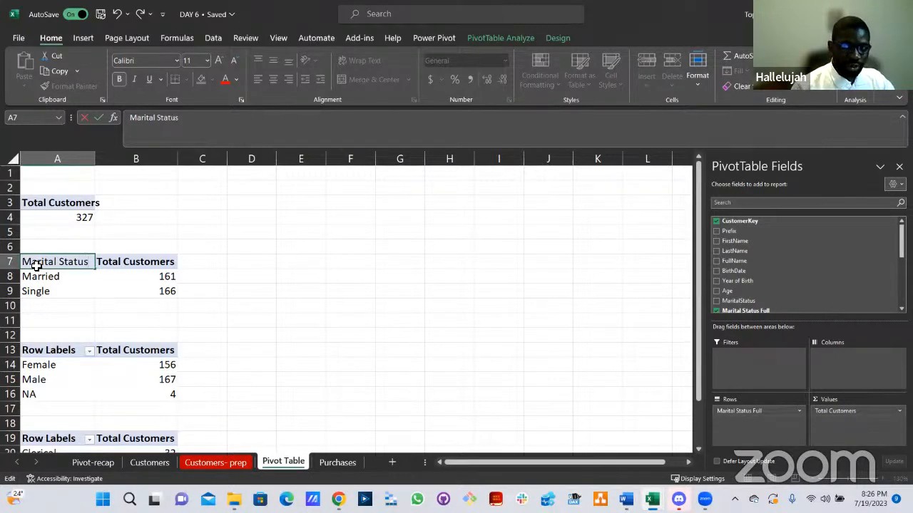
type("us")
key("Return")
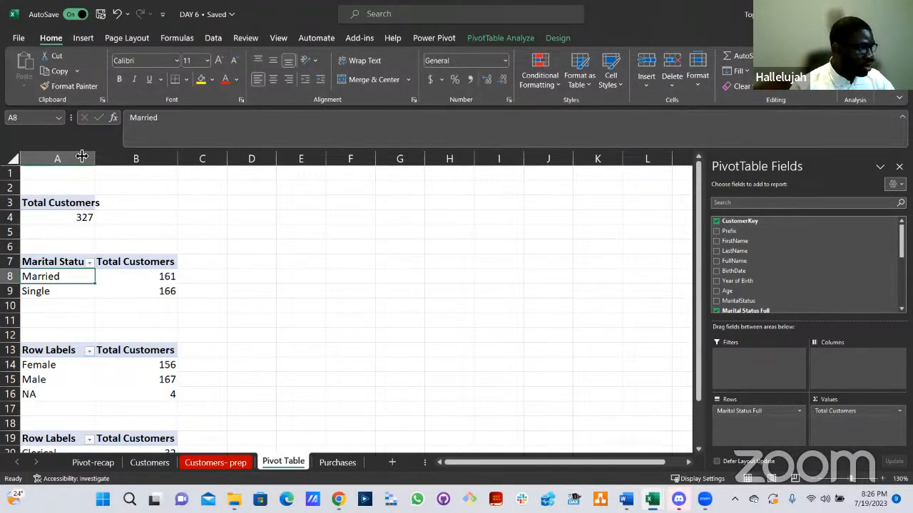
double_click(95, 156)
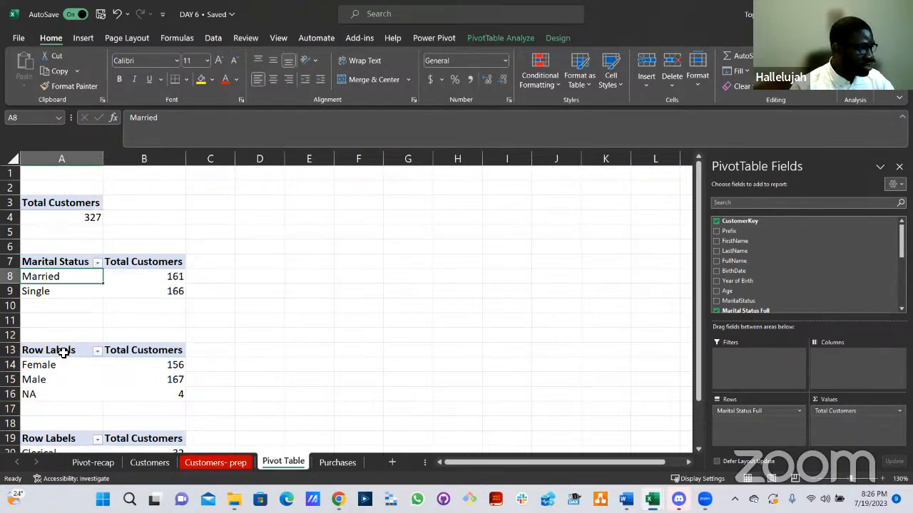
Rename the row header of the PivotTable at A13 as Gender.
double_click(66, 350)
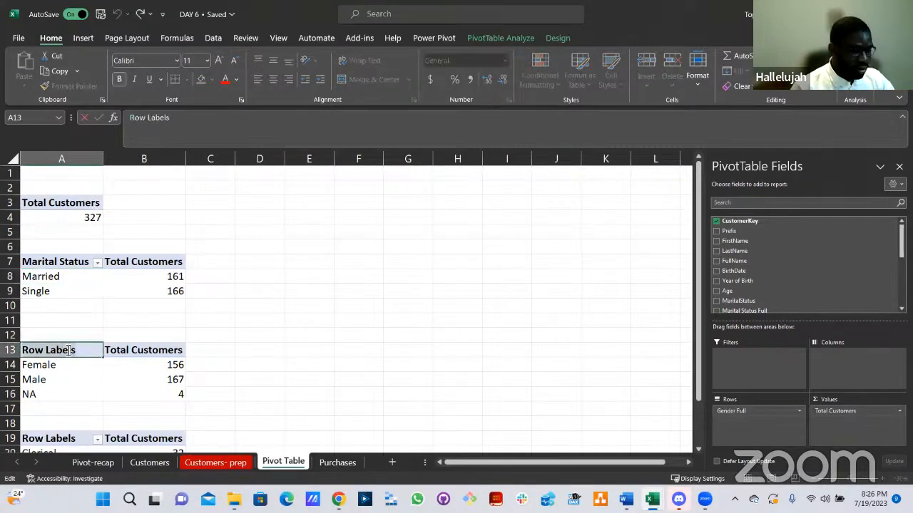
key("Escape")
type("Gender")
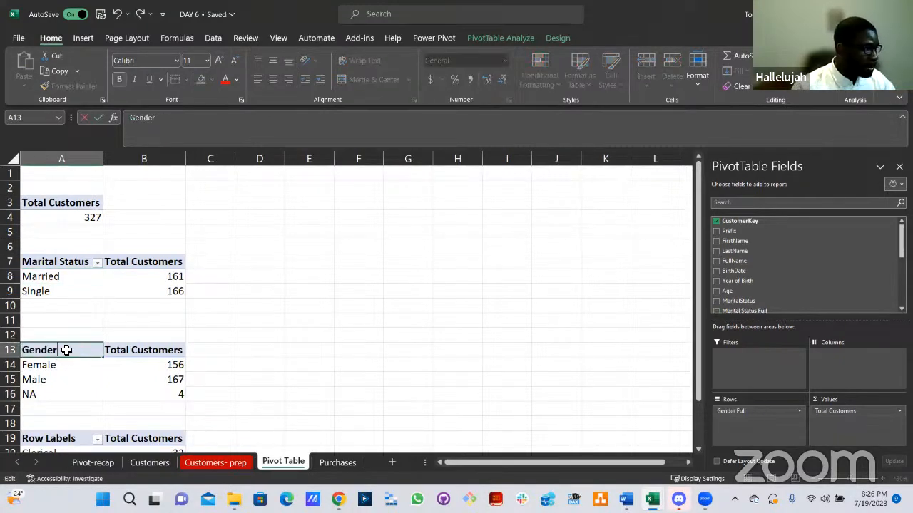
key("Return")
Rename the row header of the PivotTable at A19 as Occupation.
scroll(144, 347, "down", 2)
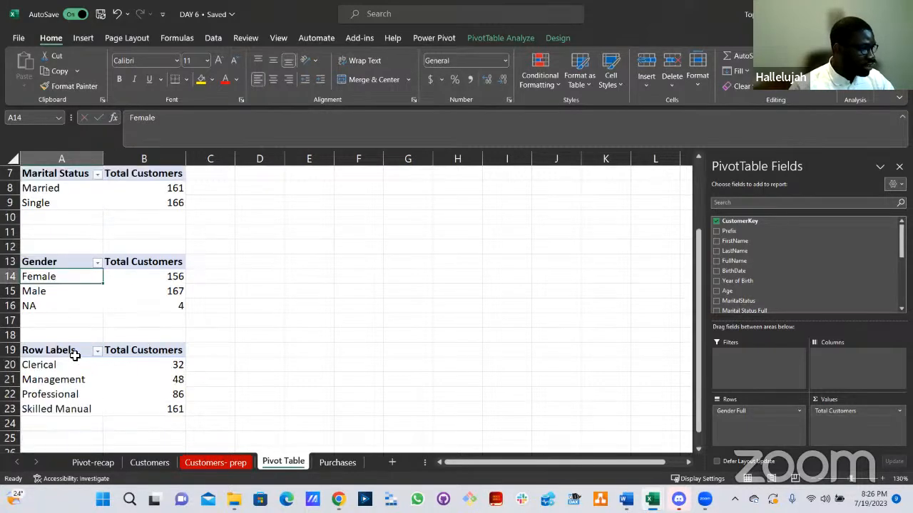
double_click(75, 354)
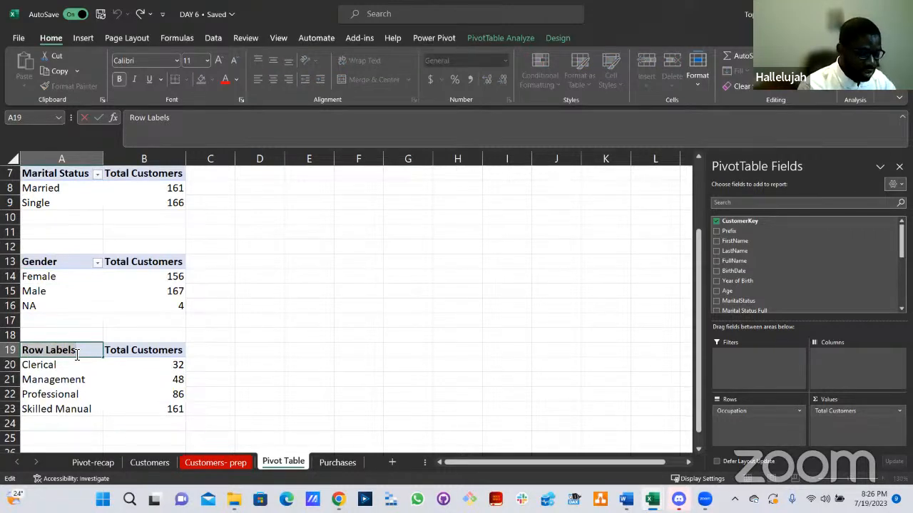
type("Occupat")
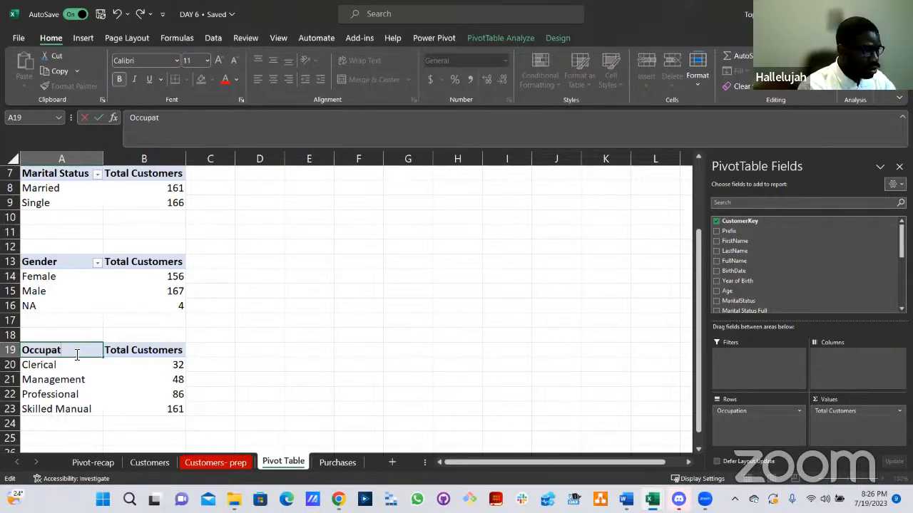
type("ion")
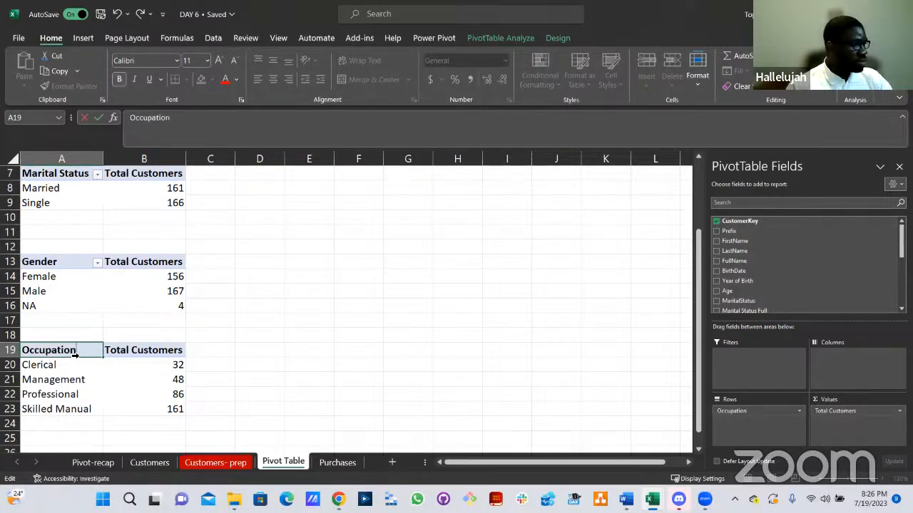
key("Return")
Copy the Occupation PivotTable in A19:B23 to G2 and fit the widths of columns G and H to their contents.
left_click_drag(42, 350, 160, 411)
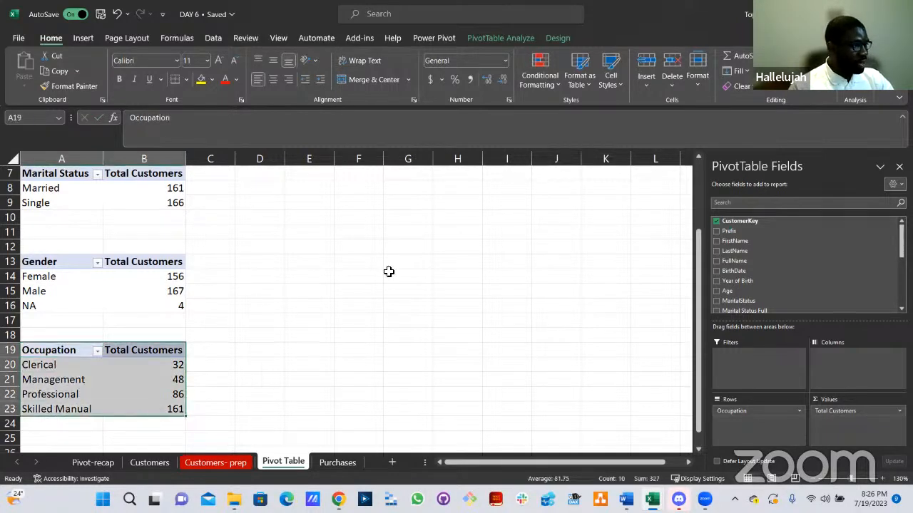
key("ctrl+c")
scroll(295, 204, "up", 2)
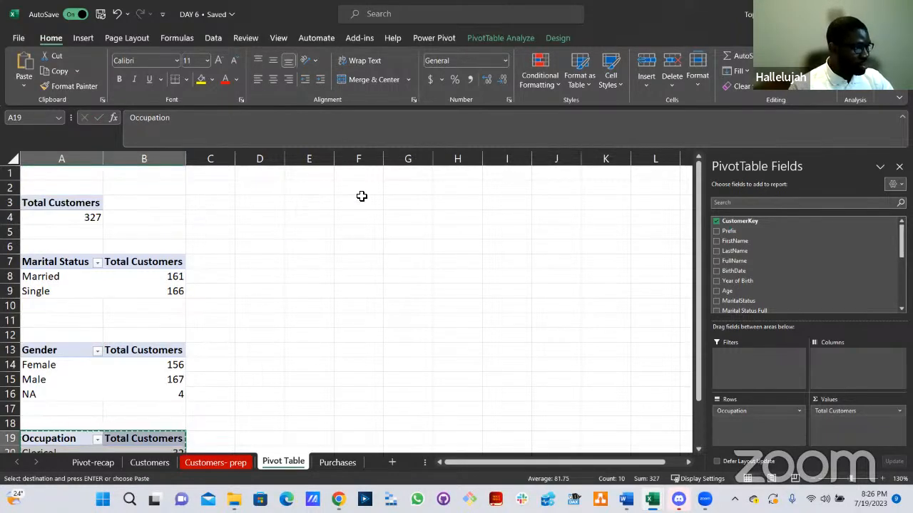
left_click(409, 189)
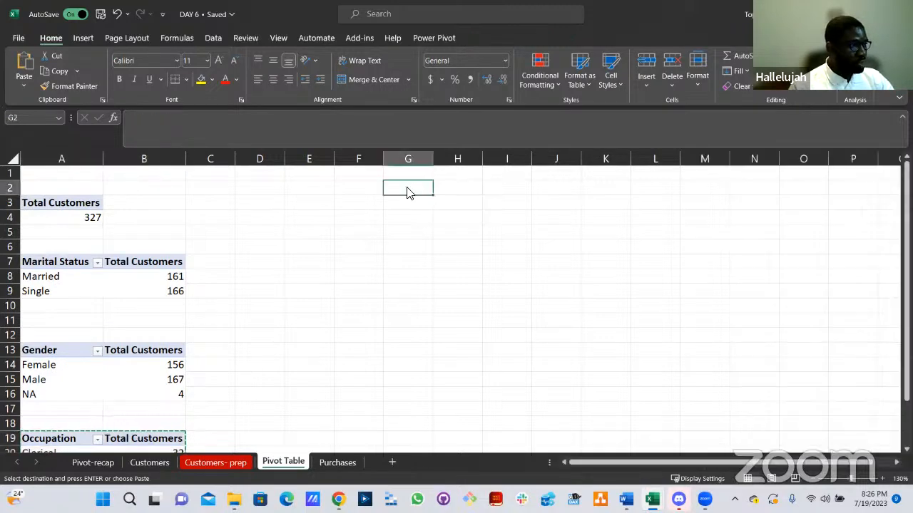
key("ctrl+v")
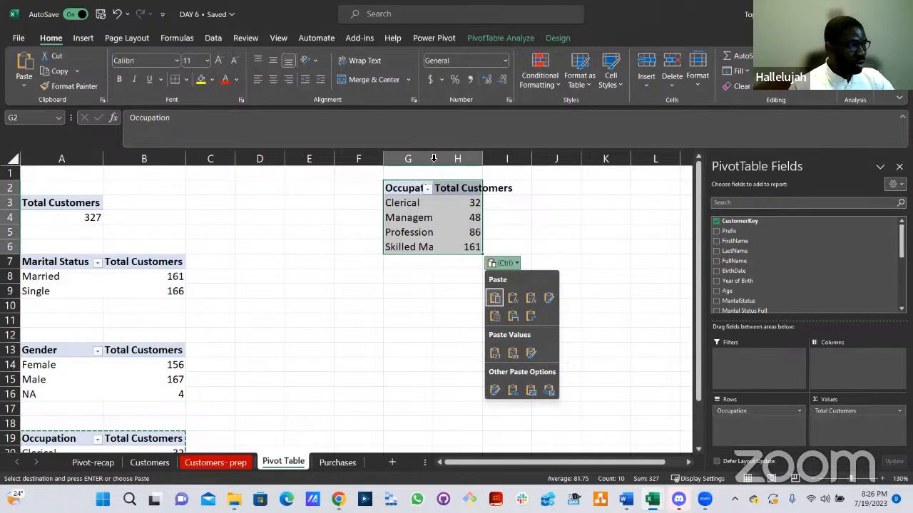
double_click(433, 157)
left_click(478, 205)
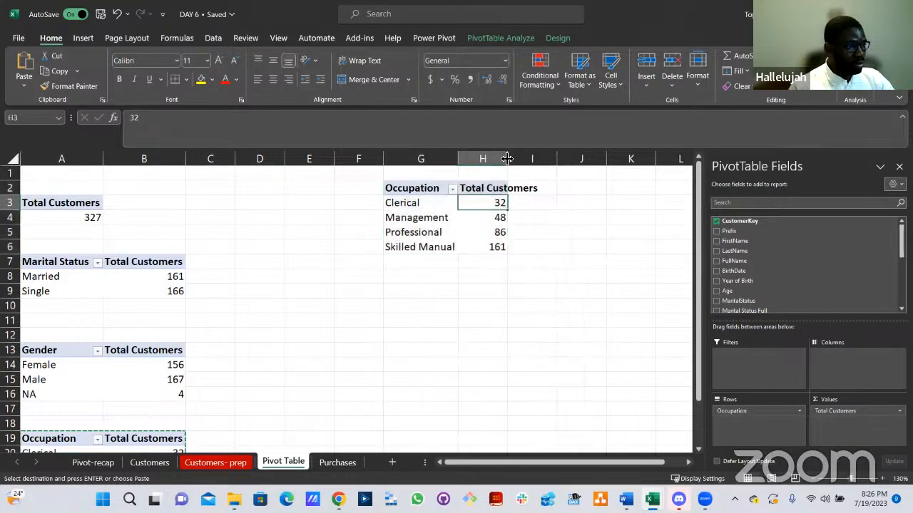
double_click(506, 158)
Name the duplicated PivotTable at G2 Wealth.
scroll(754, 292, "down", 2)
scroll(754, 293, "down", 3)
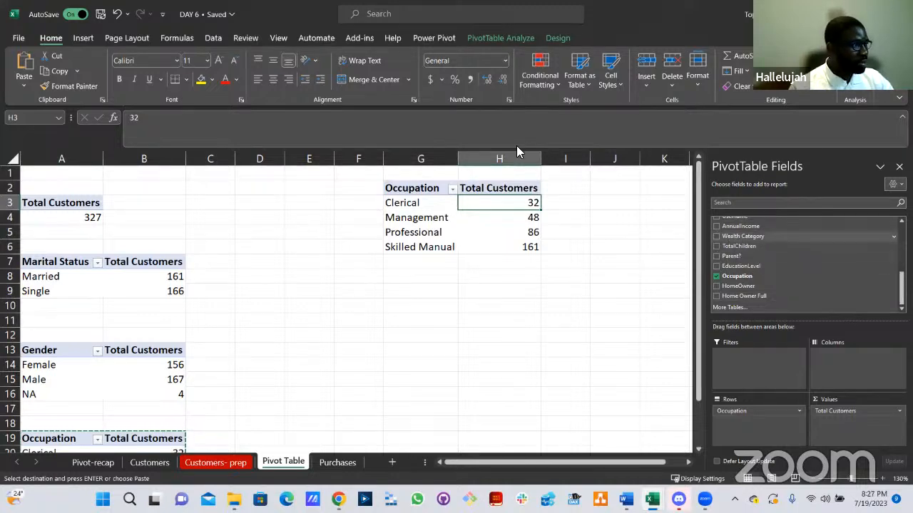
left_click(501, 38)
left_click(47, 72)
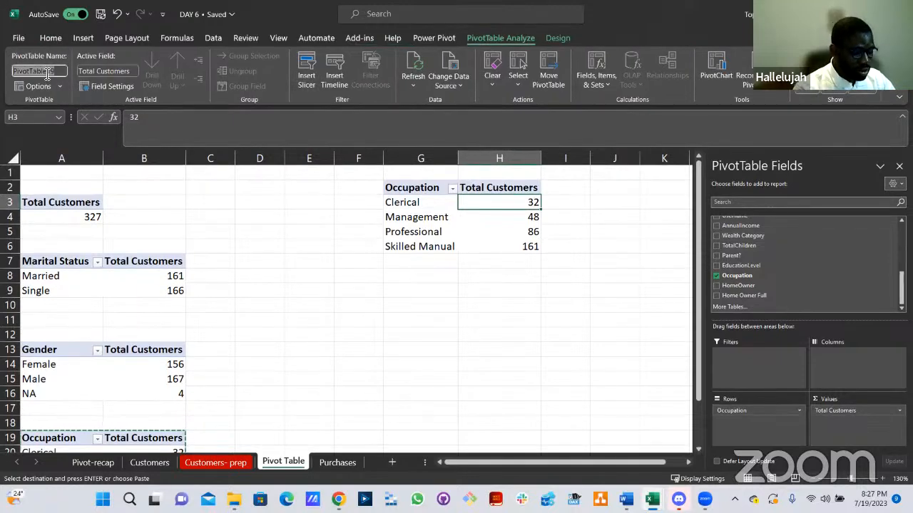
type("Wealth")
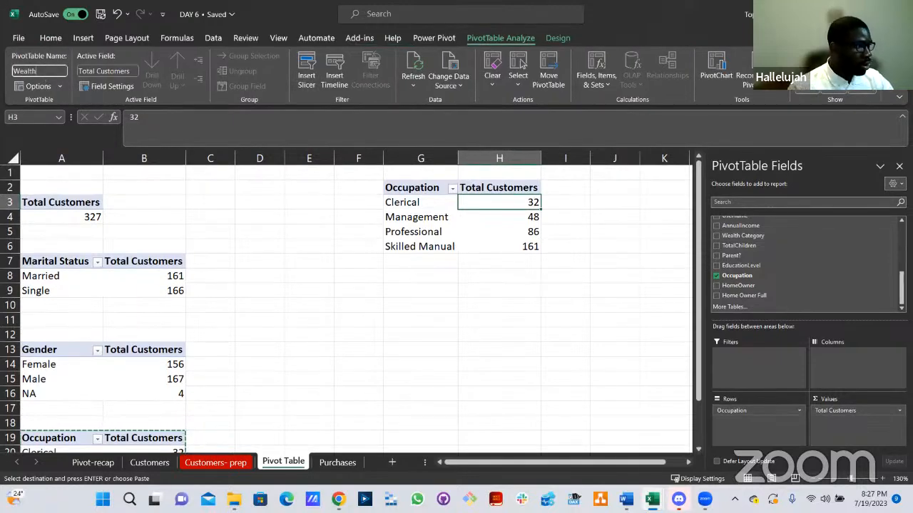
Break down the PivotTable at G2 by Wealth Category in the rows, using it in place of Occupation.
left_click(421, 206)
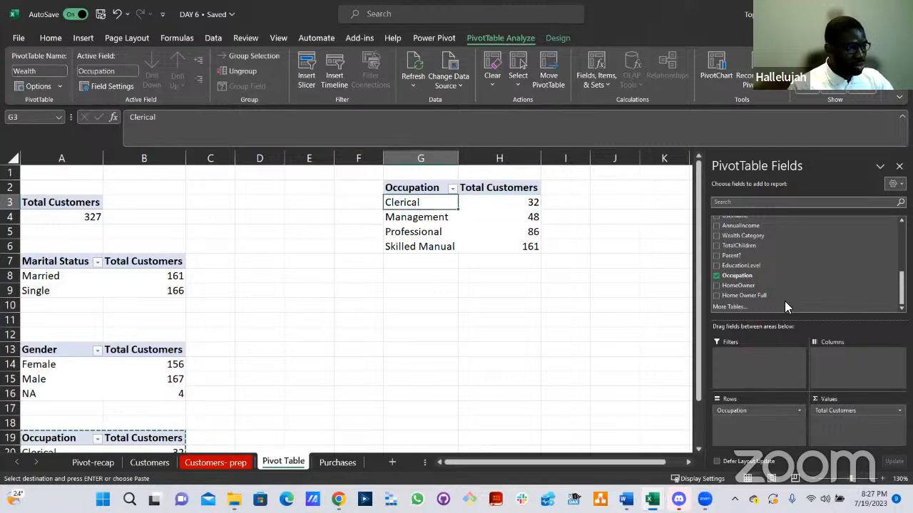
left_click(718, 276)
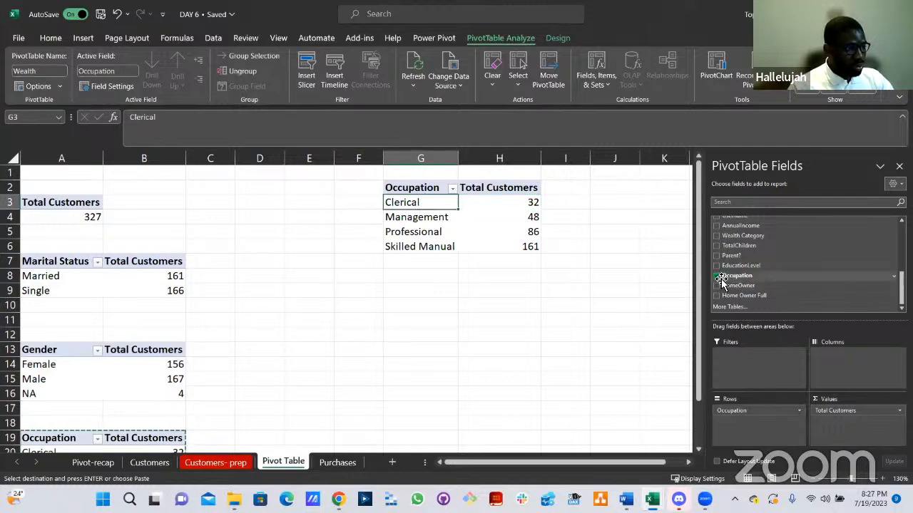
left_click(717, 236)
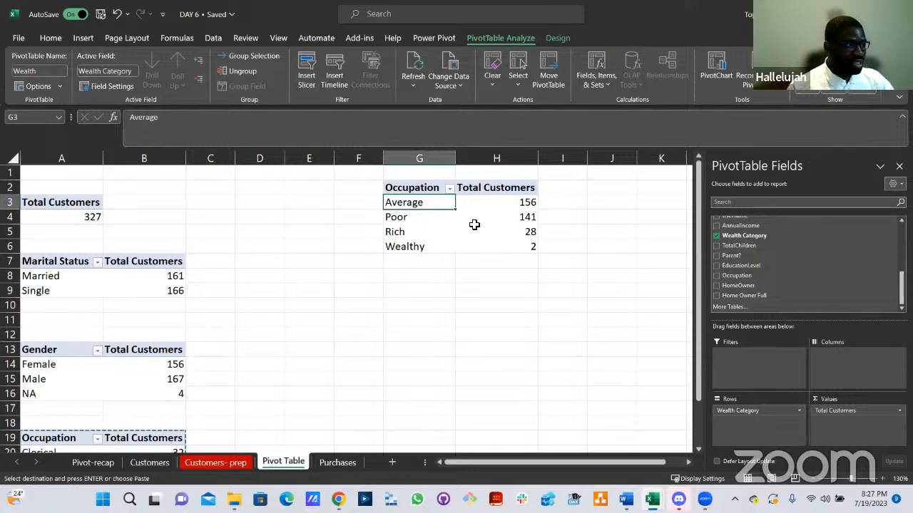
Copy the wealth PivotTable in G2:H6 and paste the duplicate at G9.
left_click_drag(426, 188, 512, 246)
key("ctrl+c")
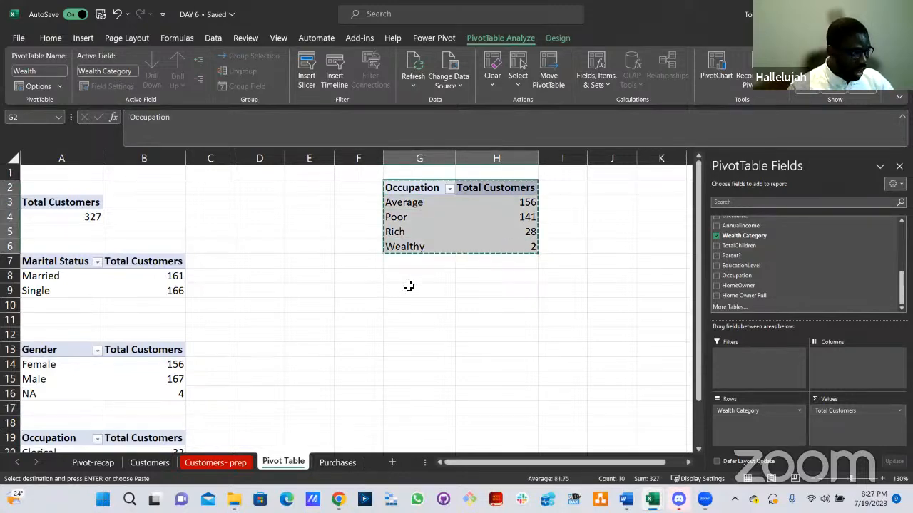
left_click(409, 292)
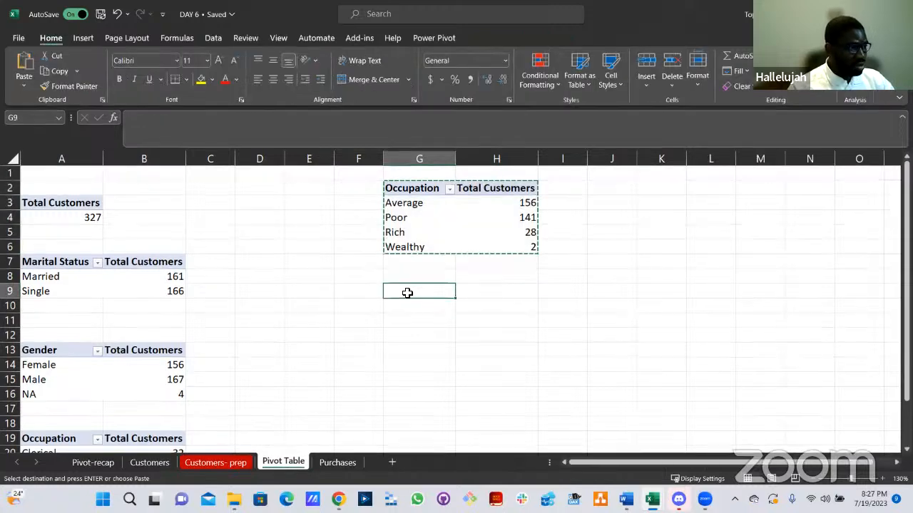
key("ctrl+v")
key("Escape")
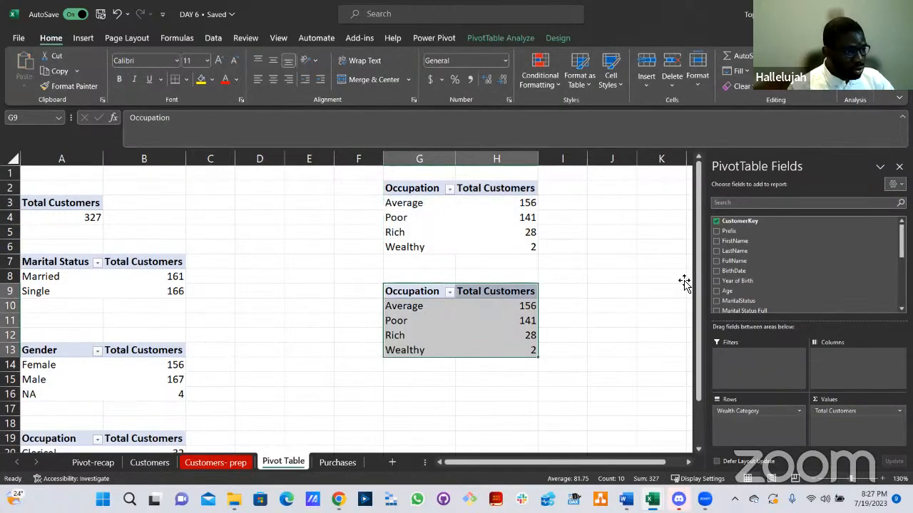
Name the duplicated PivotTable at G9 Home Owner.
scroll(750, 275, "down", 3)
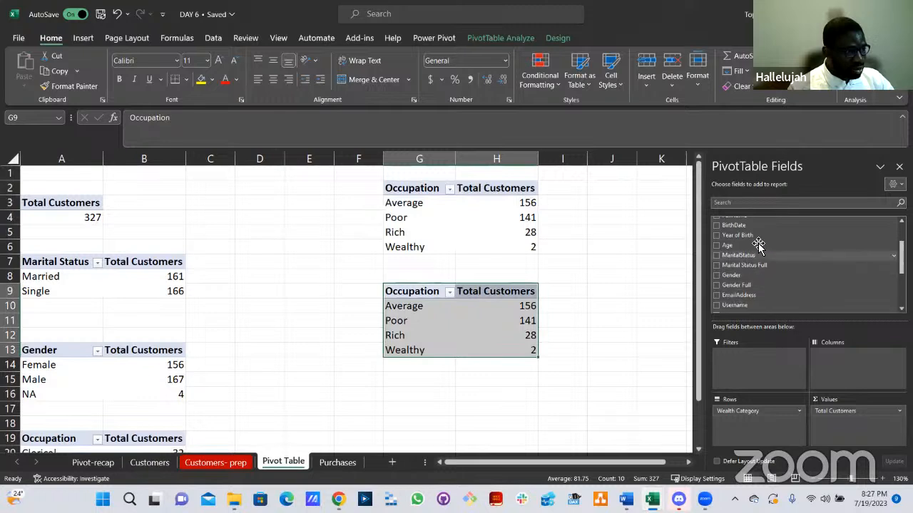
scroll(756, 272, "down", 1)
scroll(756, 298, "down", 1)
scroll(754, 297, "down", 1)
scroll(742, 293, "down", 1)
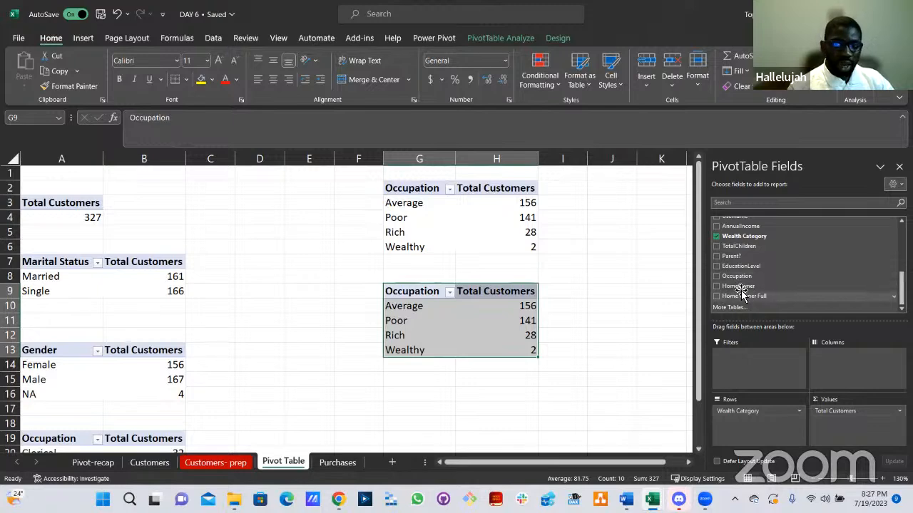
left_click(500, 38)
left_click(50, 72)
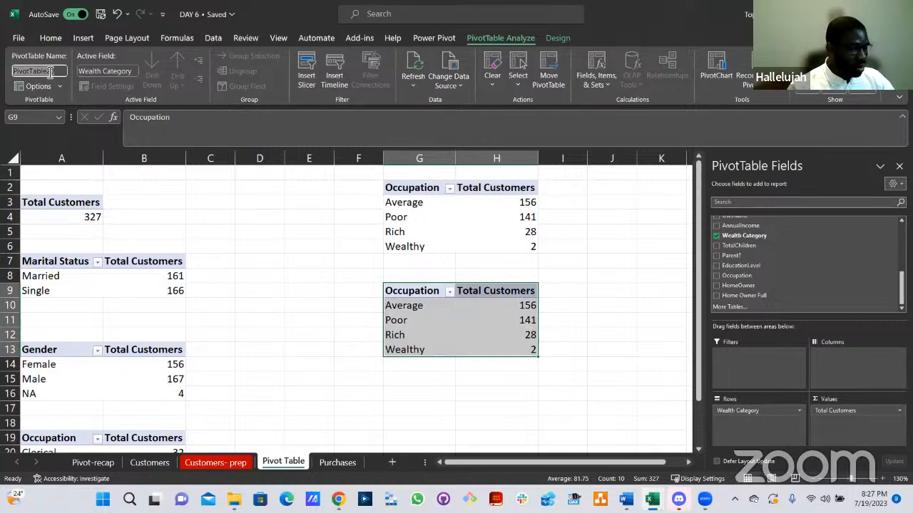
type("Home Owner")
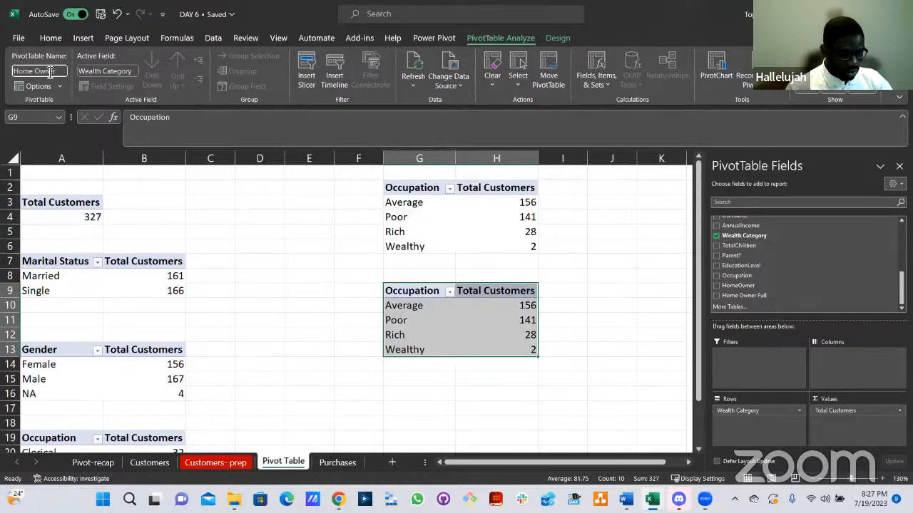
key("Return")
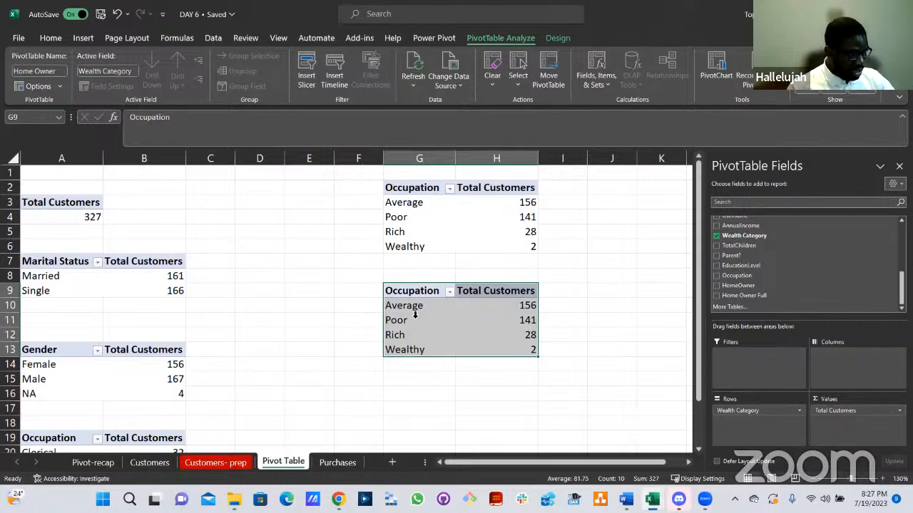
Break down the PivotTable at G9 by Home Owner Full in the rows, using it in place of Wealth Category.
left_click(422, 303)
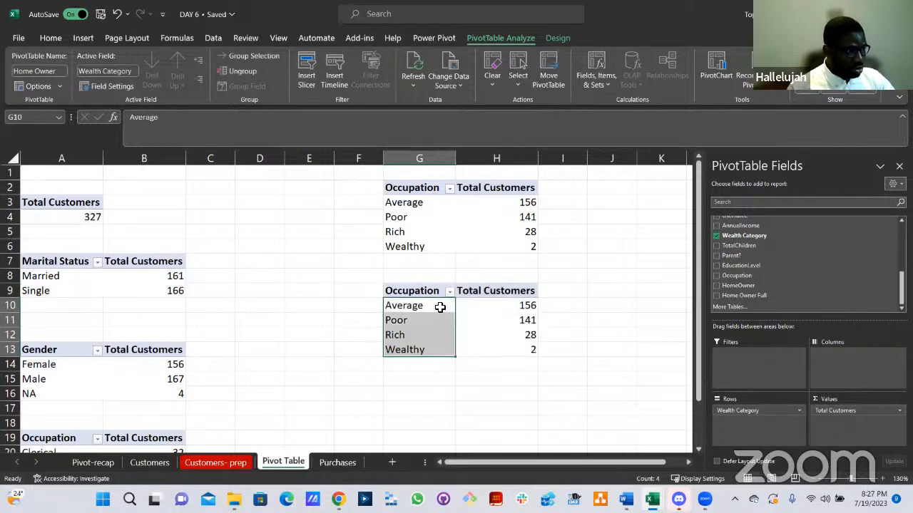
left_click(437, 307)
left_click(717, 237)
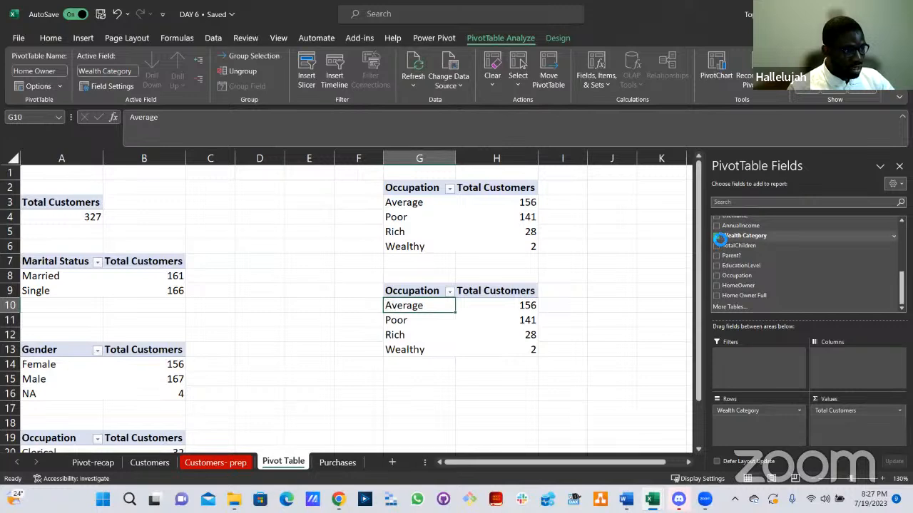
left_click(717, 296)
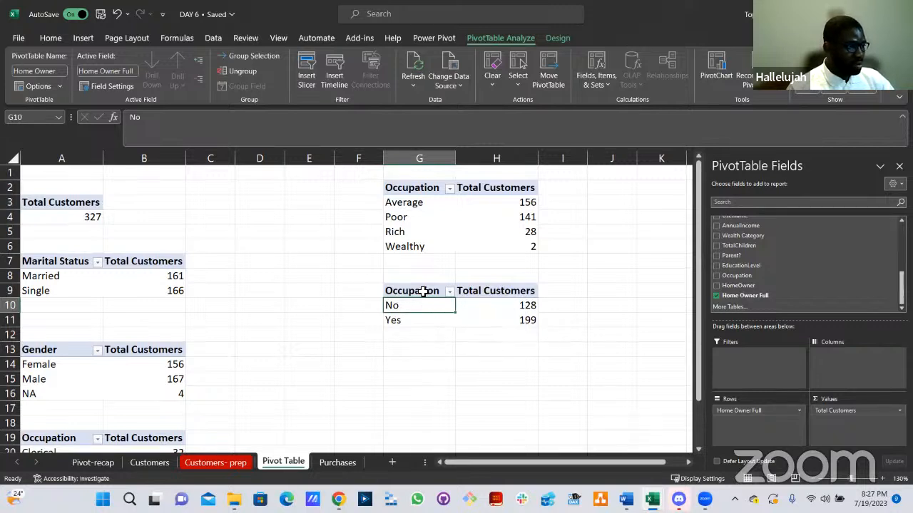
Copy the home owner PivotTable in G9:H11 and paste the duplicate at G14.
left_click_drag(424, 292, 502, 320)
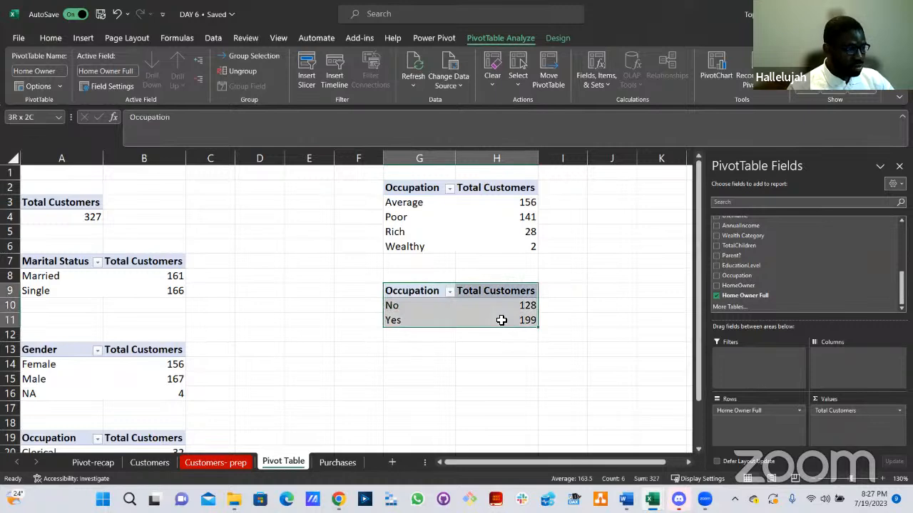
key("ctrl+c")
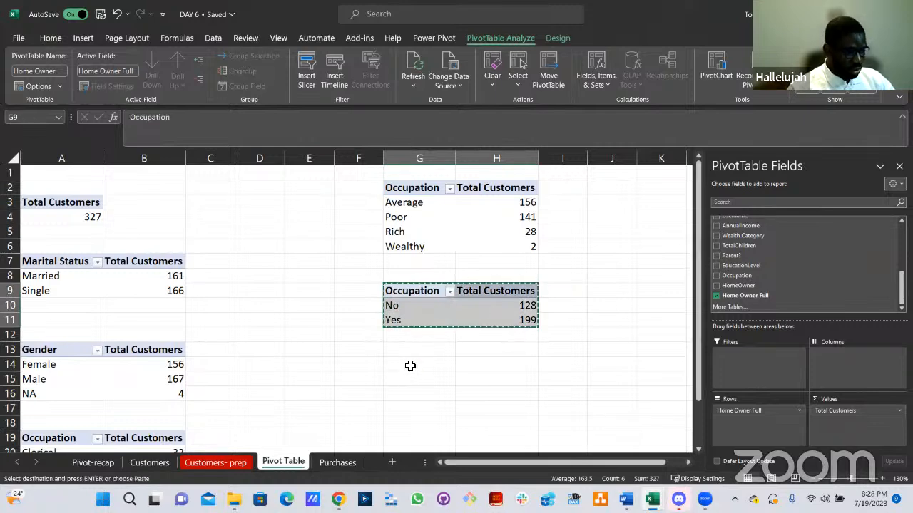
left_click(410, 366)
key("ctrl+v")
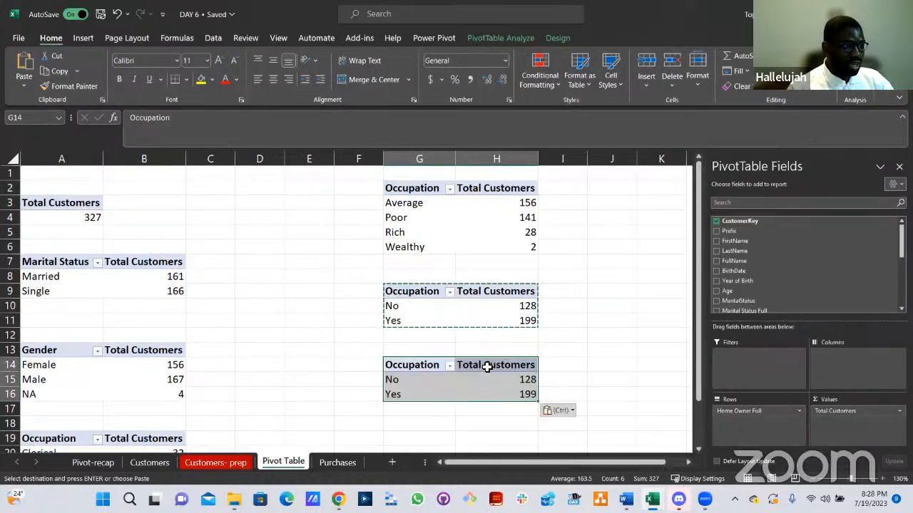
key("Escape")
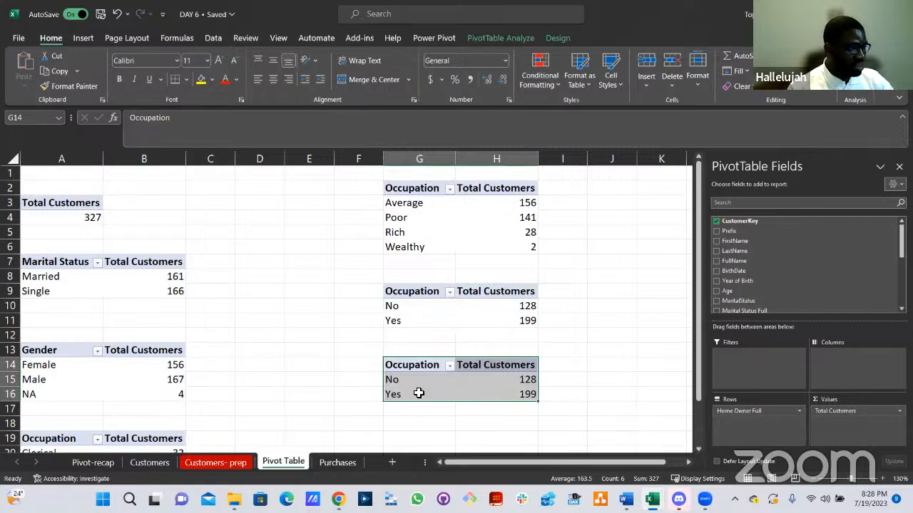
key("Down")
scroll(741, 278, "down", 5)
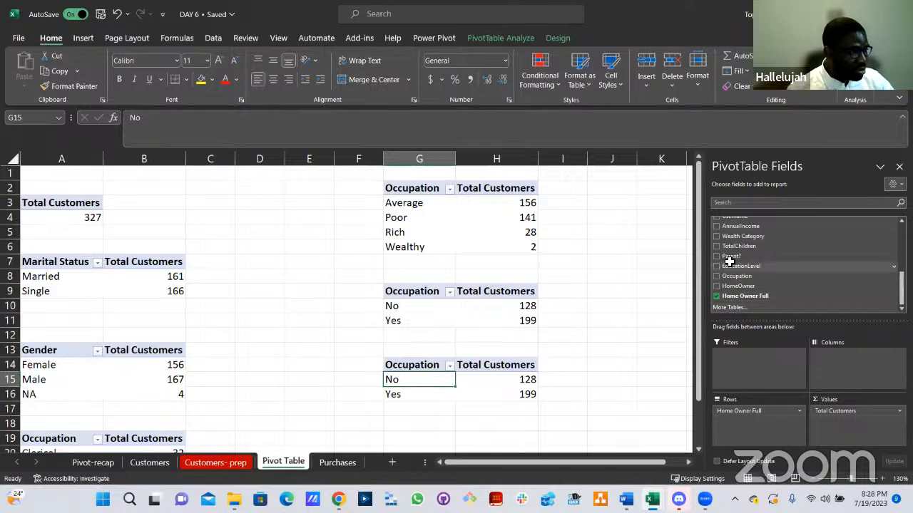
On the Customers- prep sheet, check the Parent? data and widen the TotalChildren column to fit its header.
left_click(214, 462)
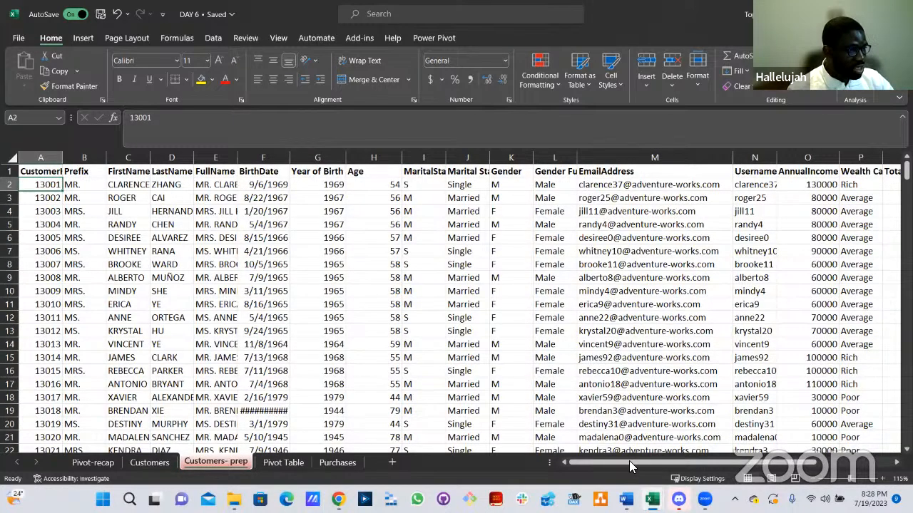
scroll(681, 342, "right", 3)
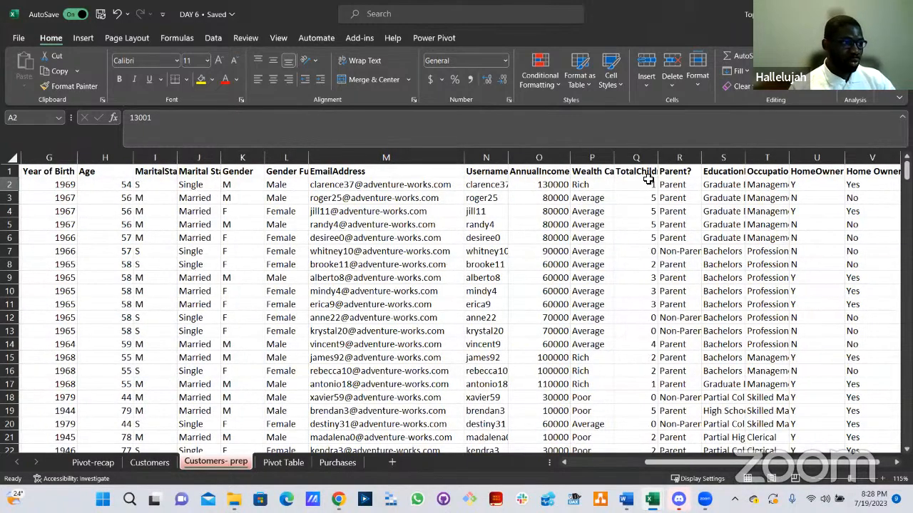
left_click(660, 183)
double_click(658, 158)
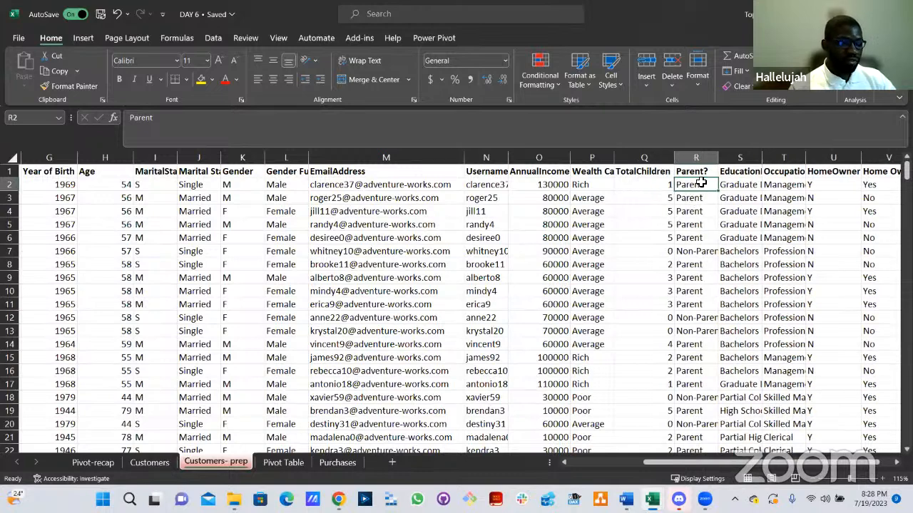
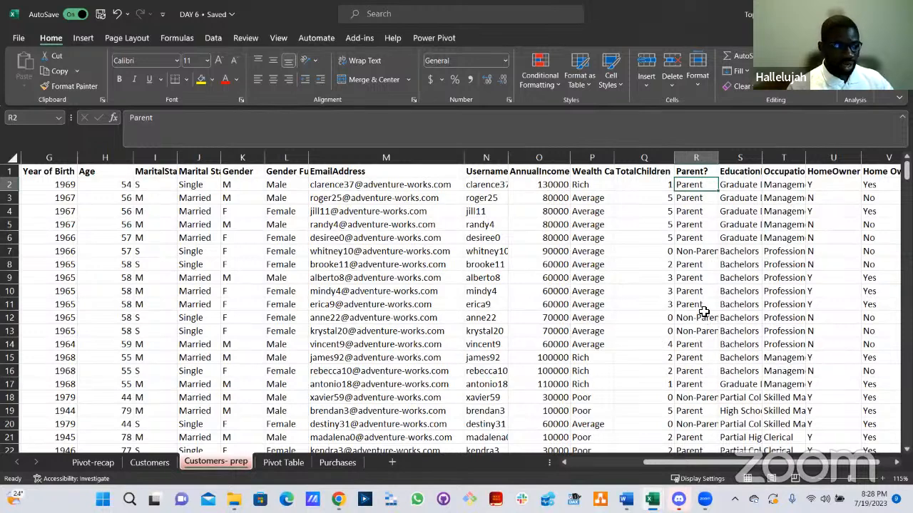
Return to the Pivot Table sheet and name the duplicated PivotTable at G14 Parent.
key("ctrl+Page_Down")
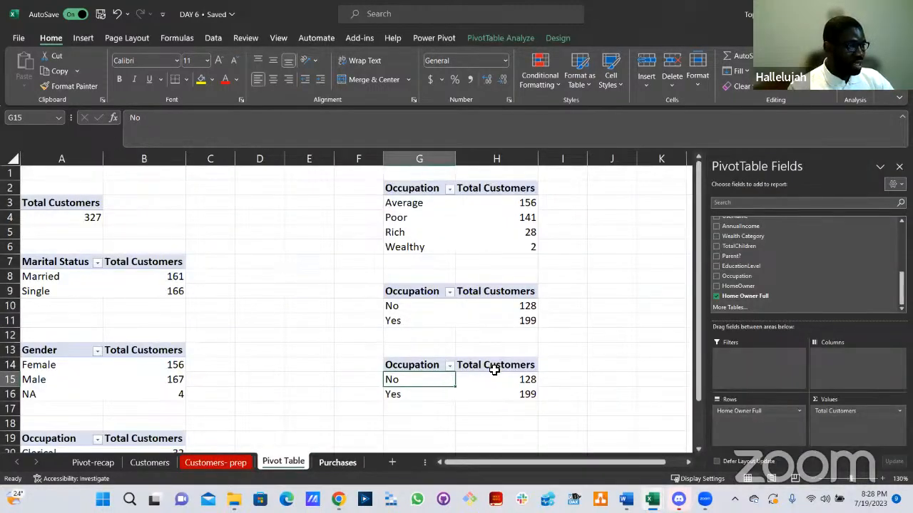
left_click(493, 39)
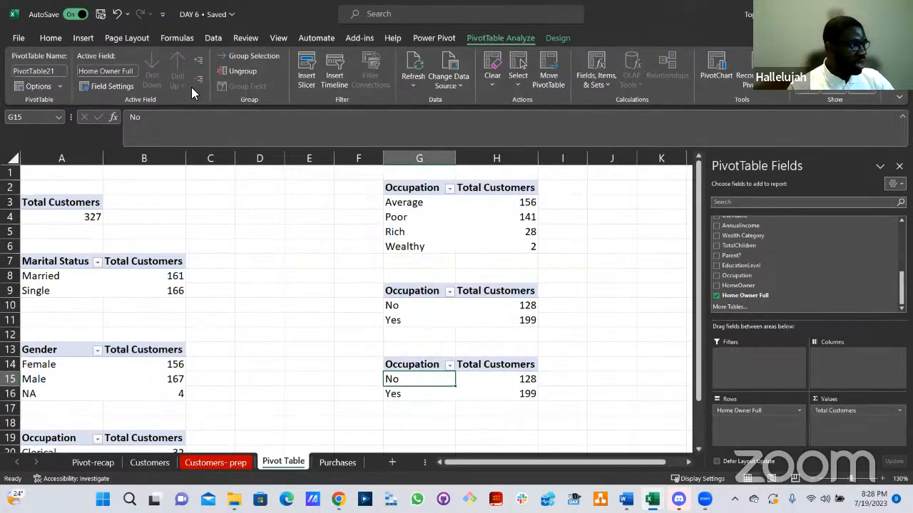
left_click(40, 70)
type("Parent")
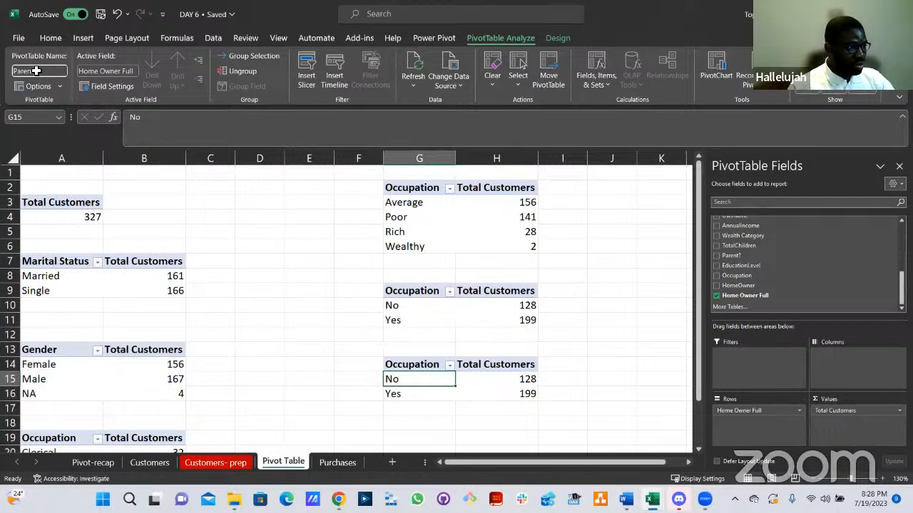
left_click(499, 380)
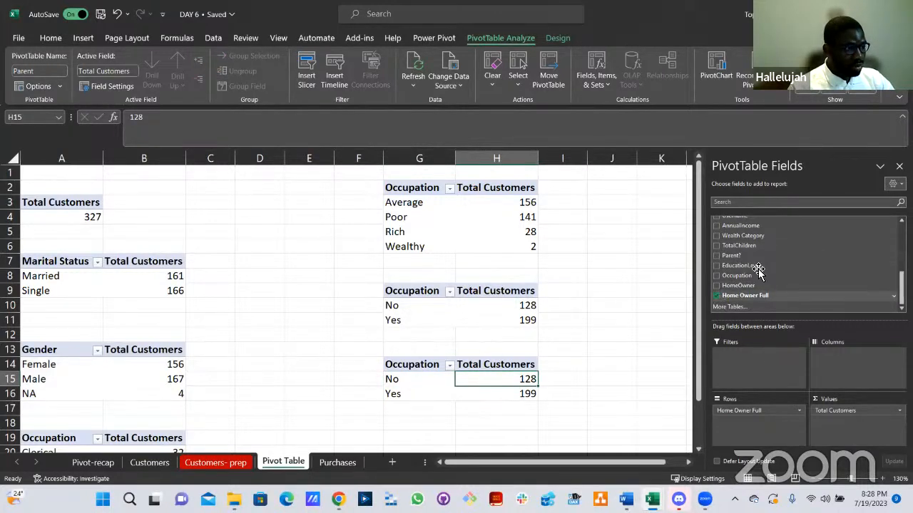
Break down the PivotTable at G14 by Parent? in place of Home Owner Full, and retitle its row header Parent.
left_click(717, 296)
scroll(757, 275, "up", 1)
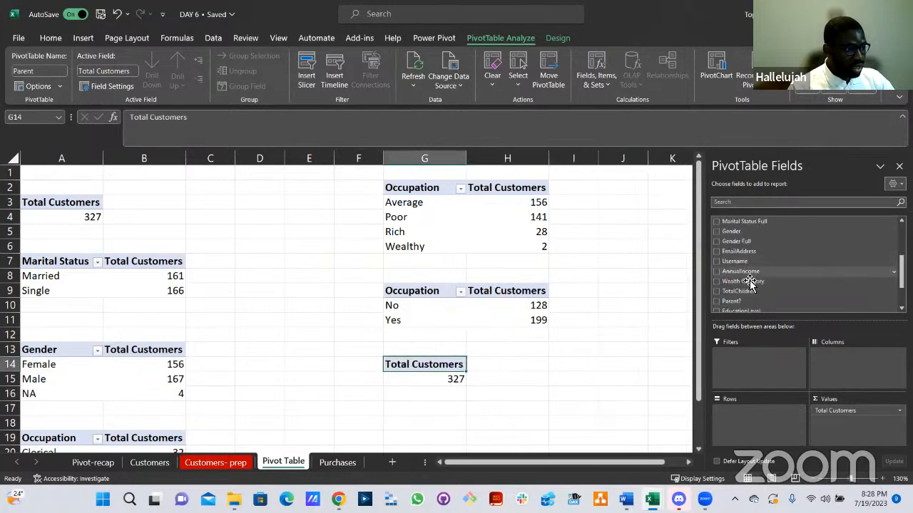
scroll(745, 287, "down", 1)
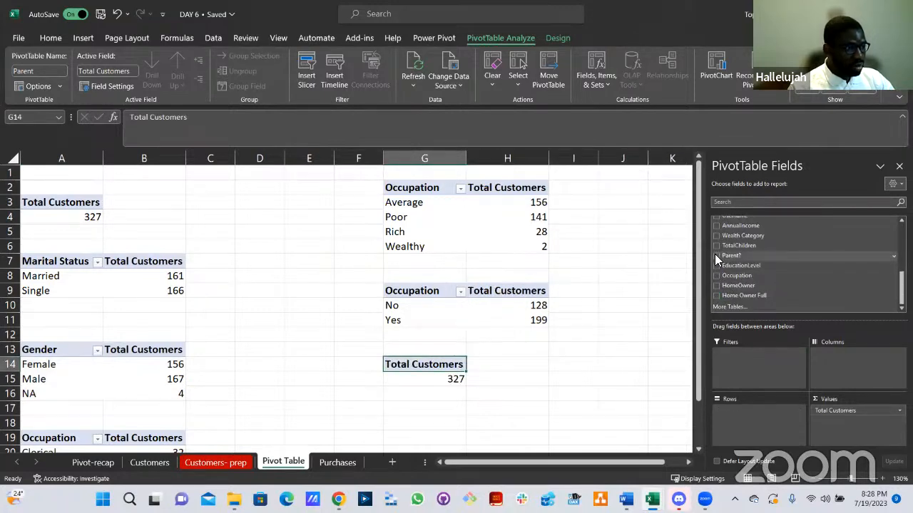
left_click(716, 255)
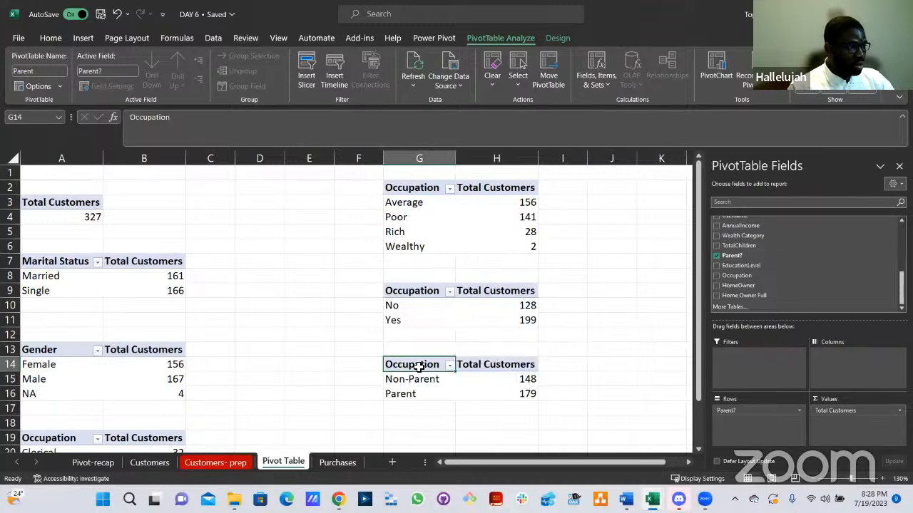
double_click(421, 366)
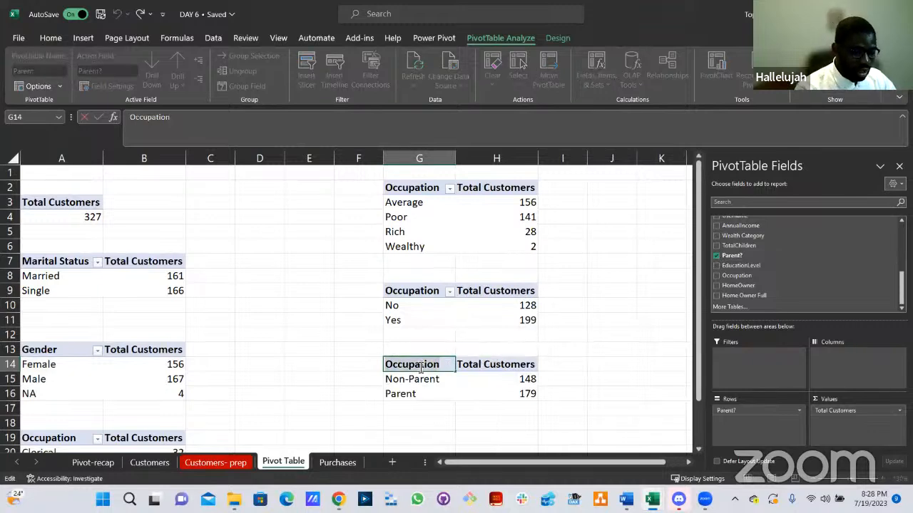
type("Parent")
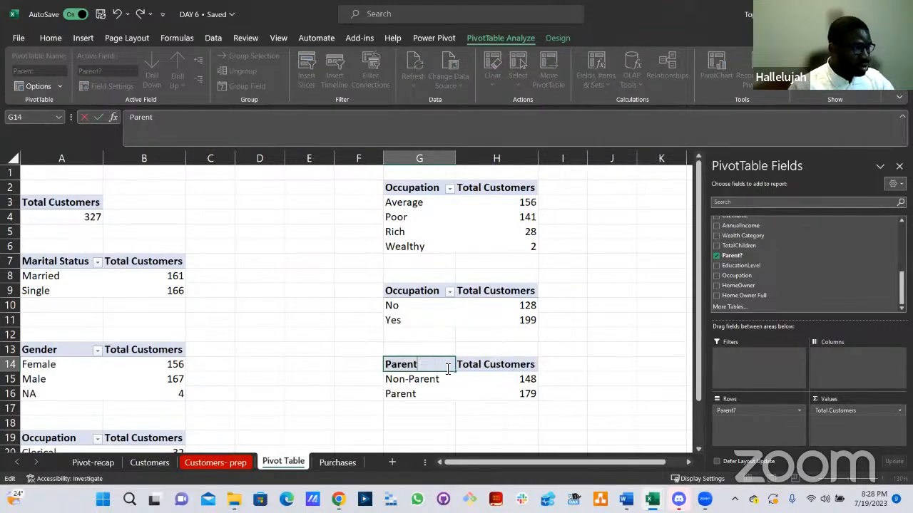
Retitle the row header in G9 Home Owner and auto-fit the width of column G.
double_click(431, 293)
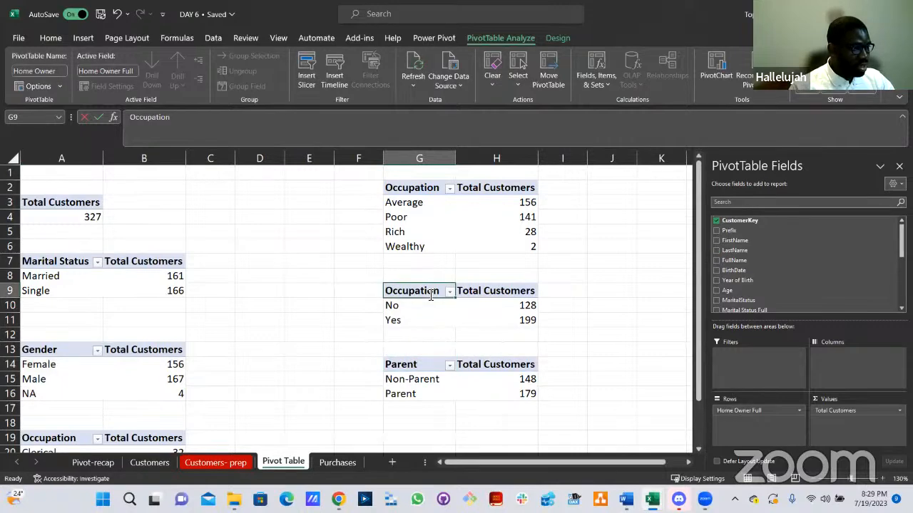
left_click(497, 307)
scroll(789, 270, "down", 5)
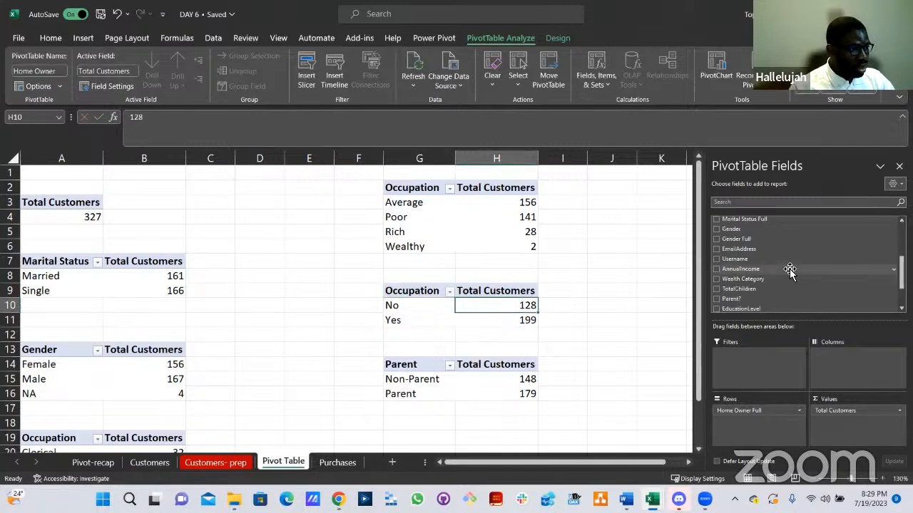
double_click(426, 292)
double_click(428, 292)
type("Home Owner")
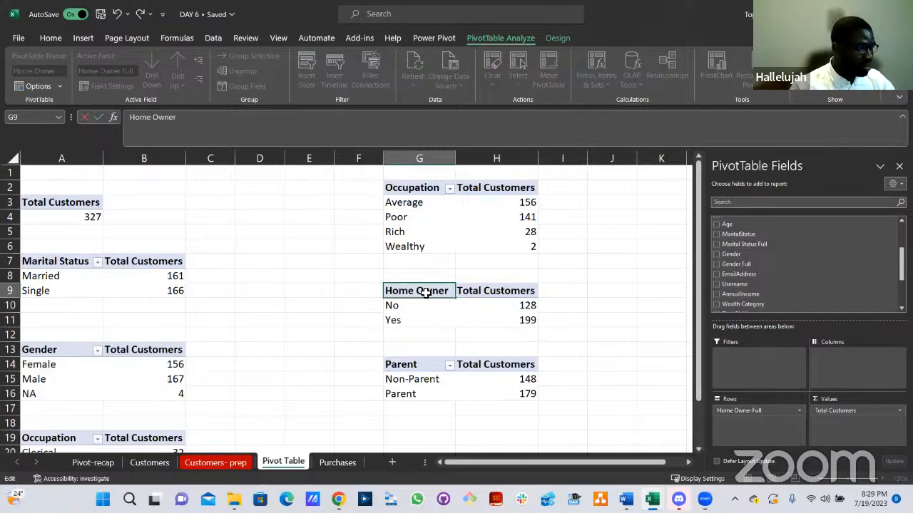
key("Return")
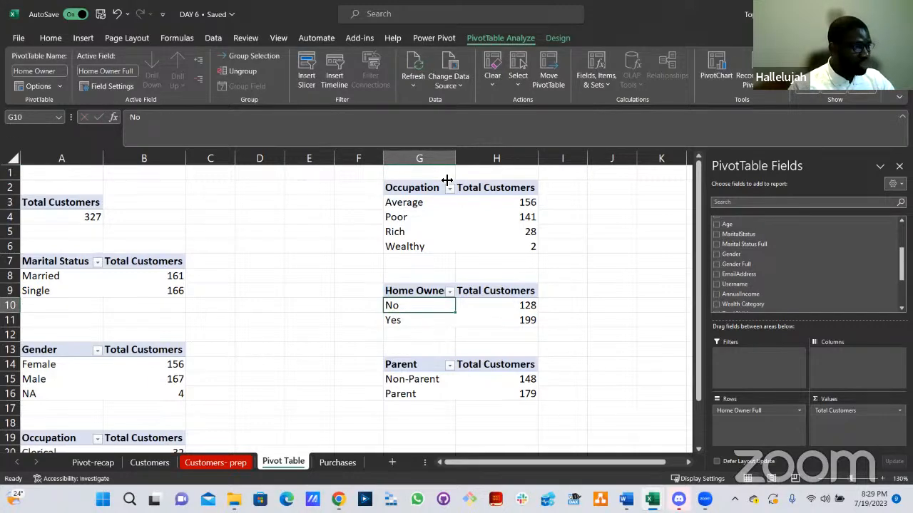
double_click(458, 157)
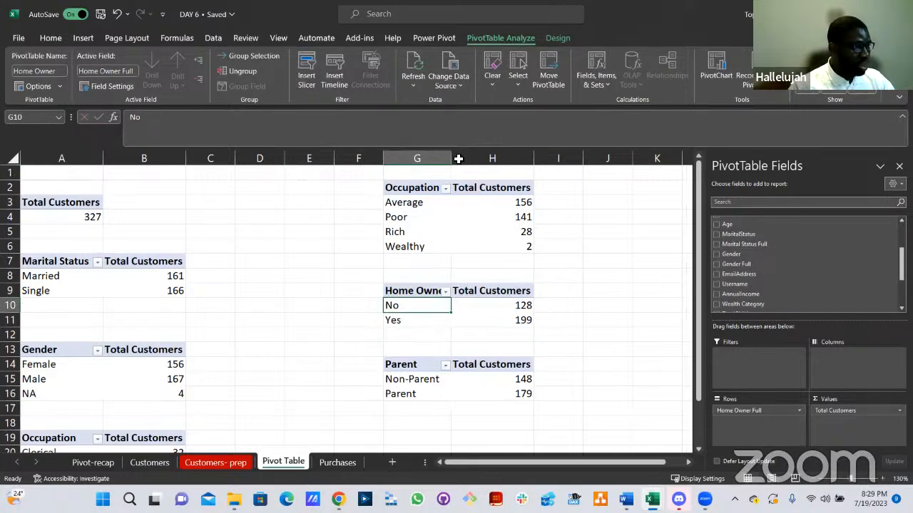
Retitle the row header in G2 Wealth Category and widen column G to make room for the headers.
double_click(420, 187)
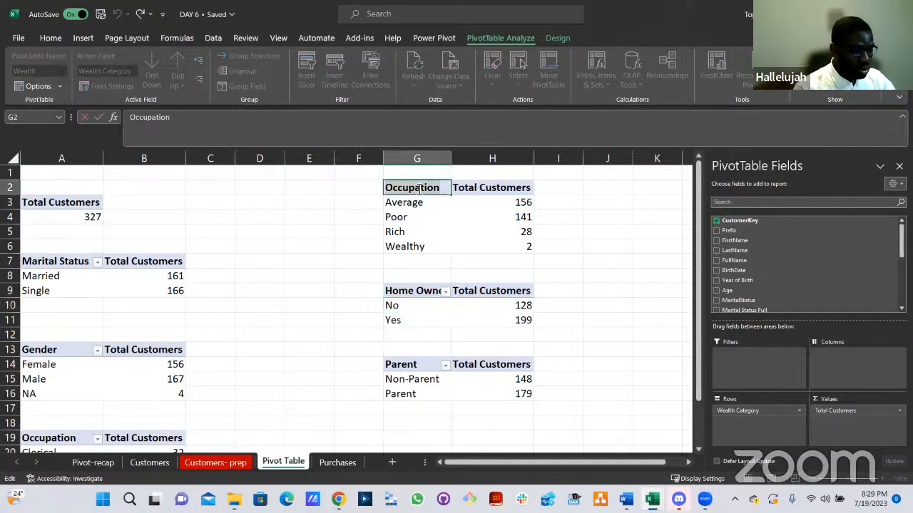
type("Wealthy")
key("BackSpace")
type("Category")
key("Return")
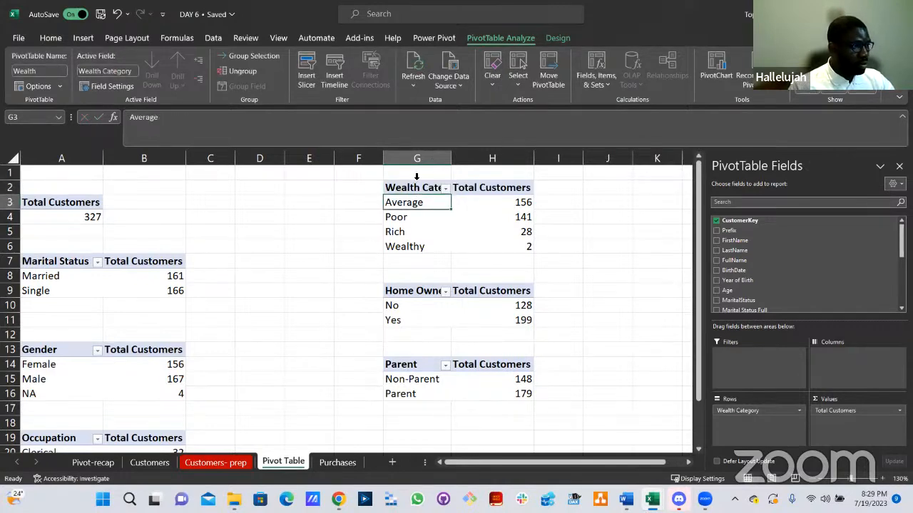
left_click_drag(450, 155, 467, 155)
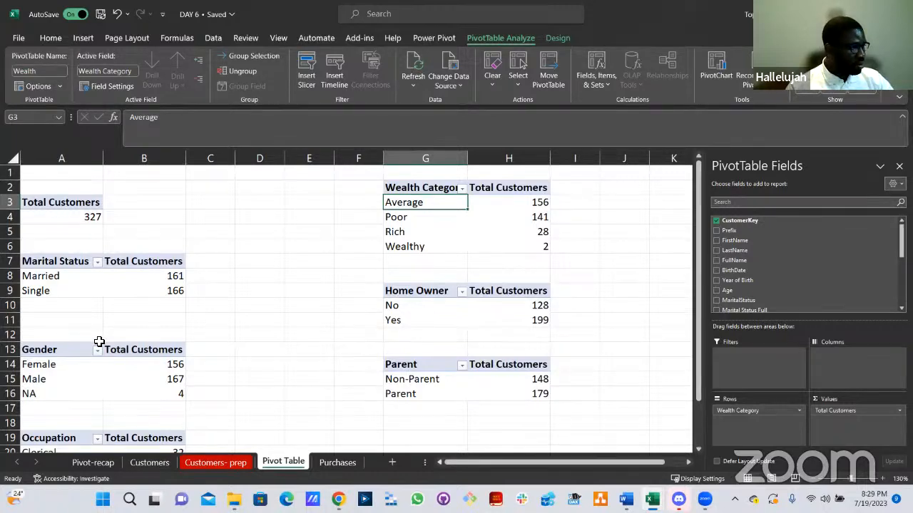
Copy the parent PivotTable in G14:H16 and paste the duplicate at G19.
scroll(103, 343, "down", 3)
scroll(103, 343, "up", 3)
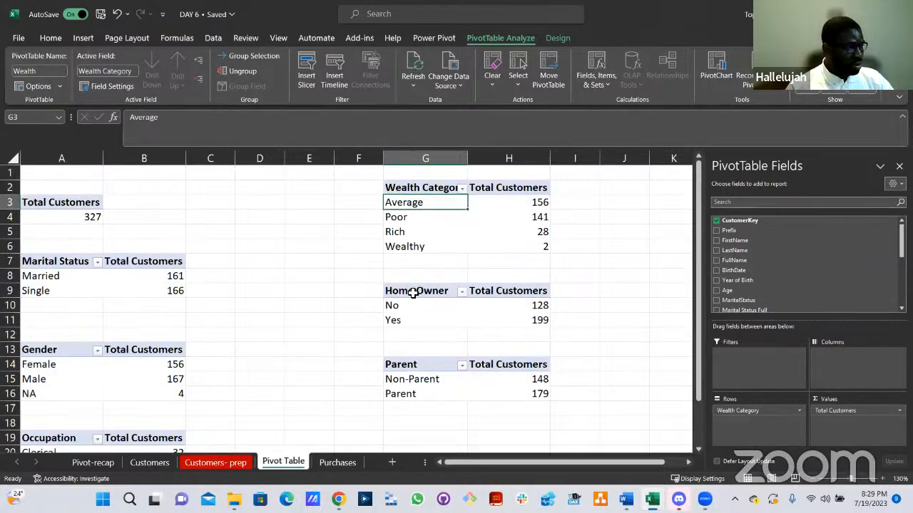
scroll(450, 332, "down", 2)
left_click_drag(412, 286, 513, 314)
key("ctrl+c")
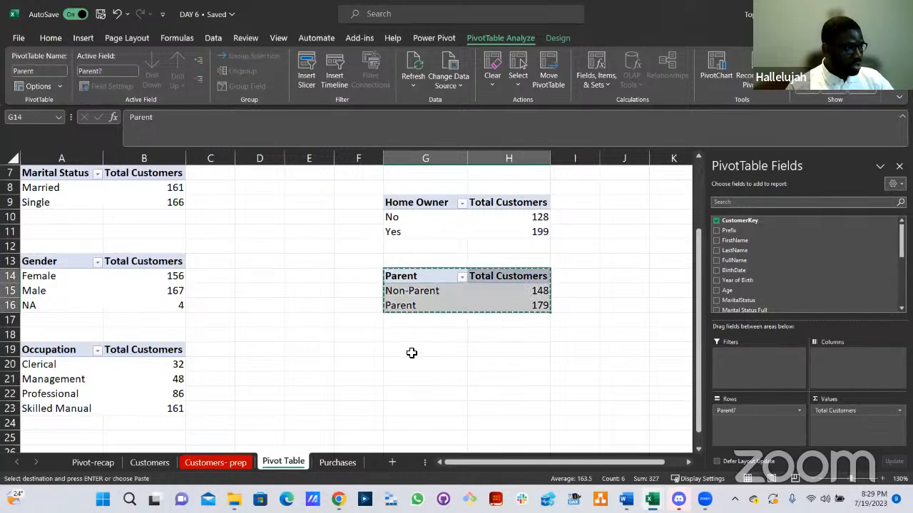
left_click(410, 367)
left_click(418, 350)
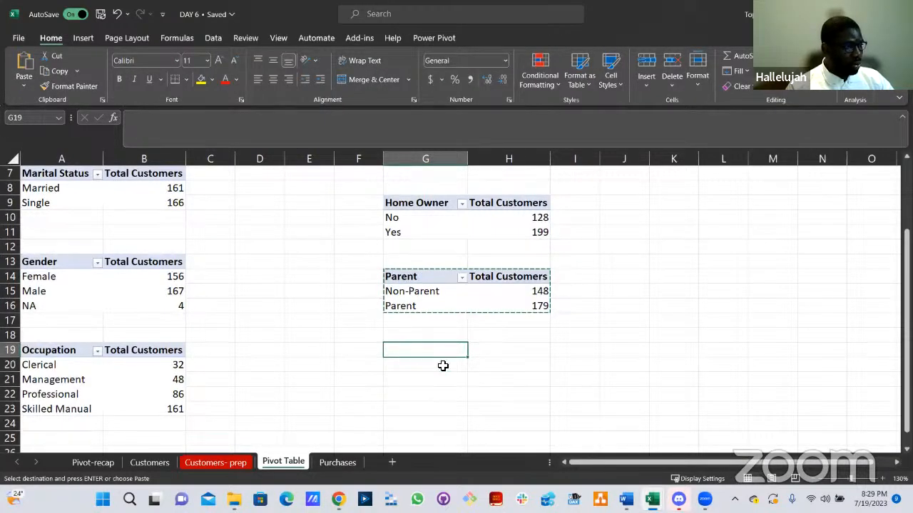
key("Return")
left_click(442, 365)
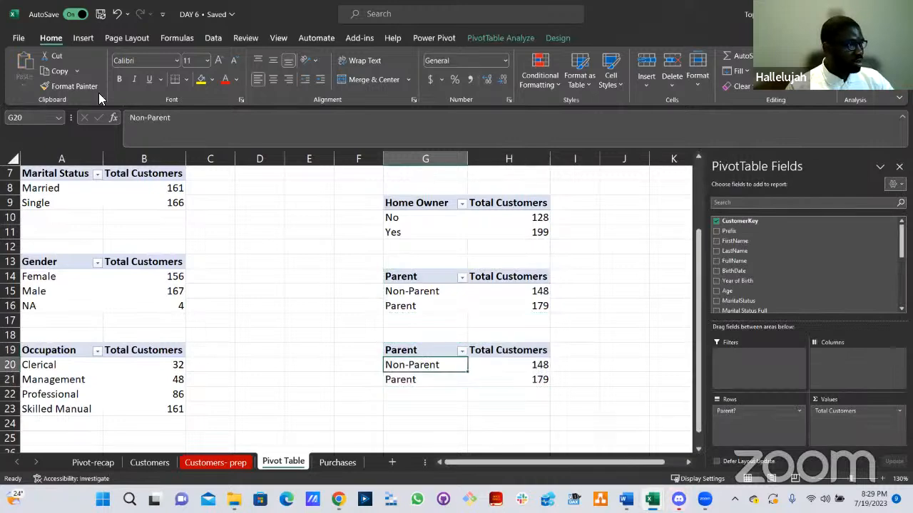
Name the duplicated PivotTable at G19 Education.
left_click(501, 38)
left_click(64, 70)
type("E")
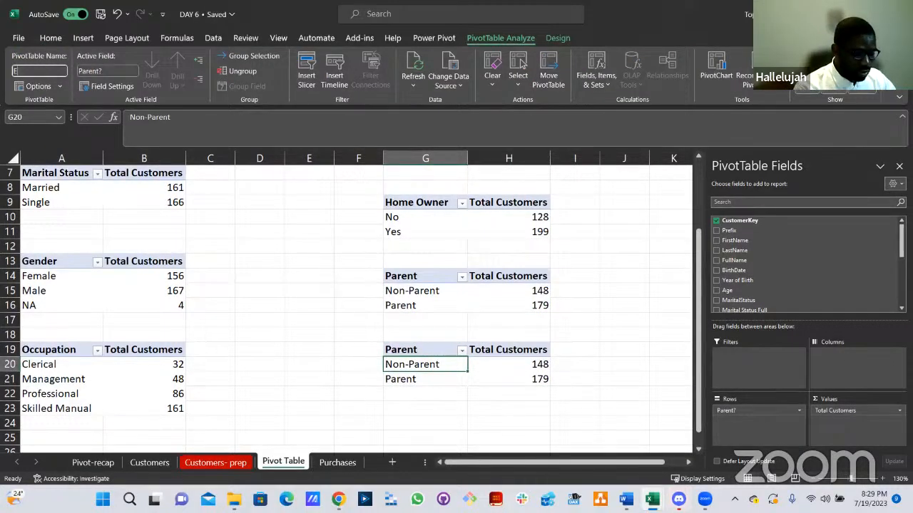
type("ducation")
key("Return")
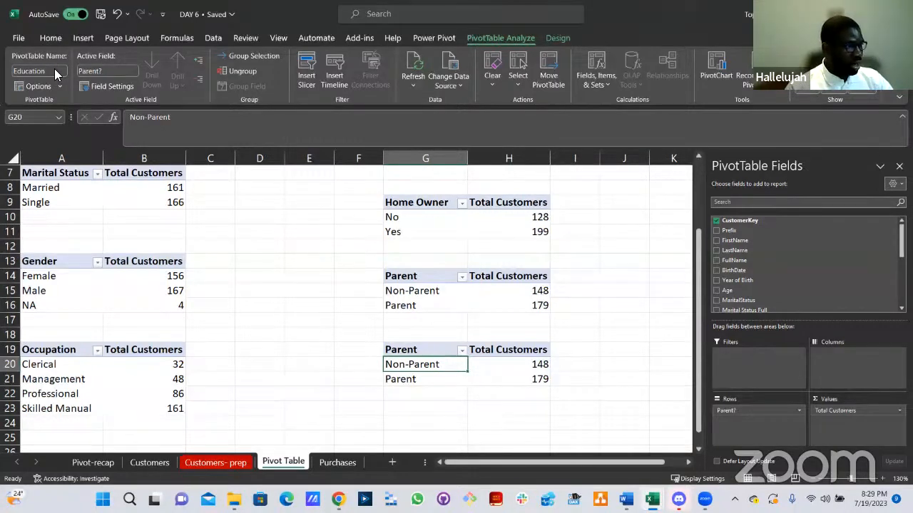
Break down the PivotTable at G19 by EducationLevel in the rows, using it in place of Parent?
scroll(752, 271, "down", 3)
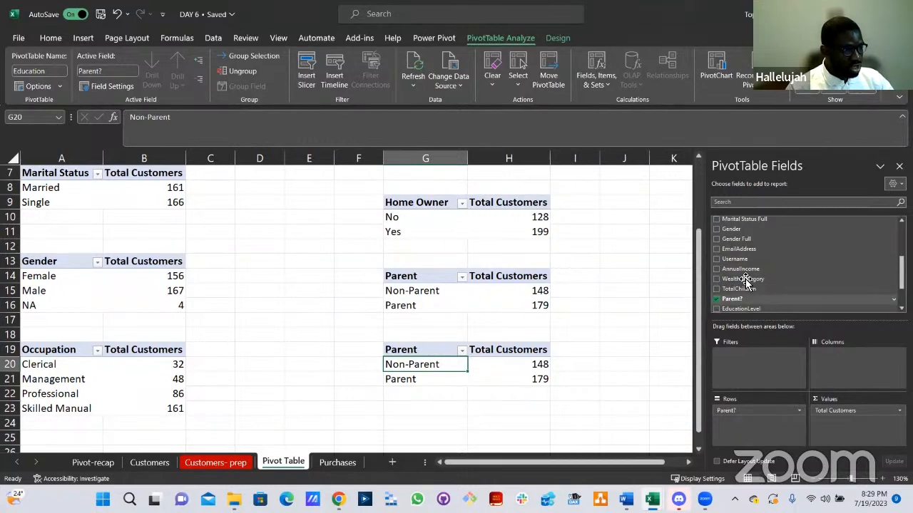
left_click(731, 299)
scroll(747, 286, "down", 1)
scroll(748, 288, "down", 1)
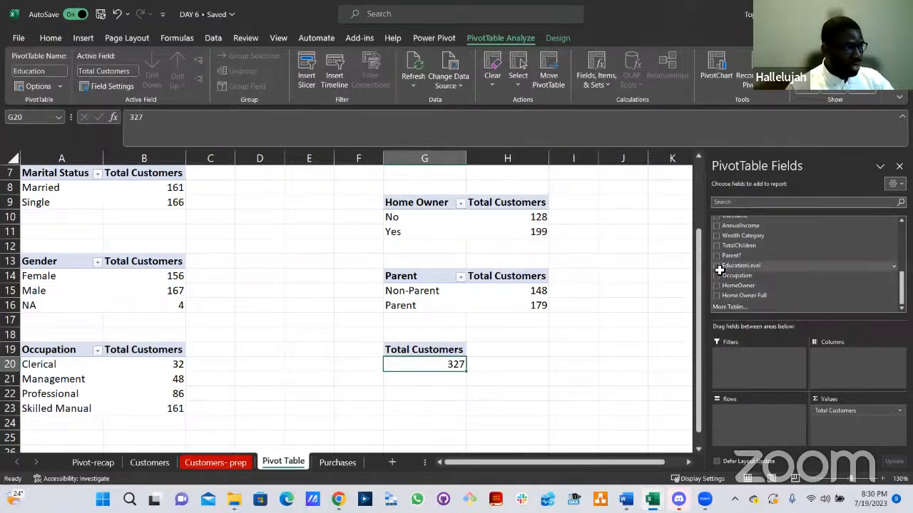
left_click(717, 266)
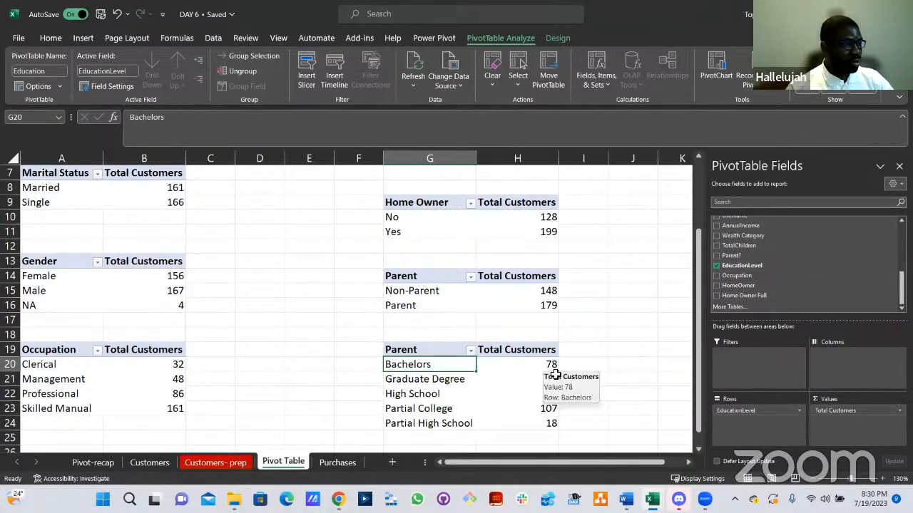
Retitle the row header in G19 EducationLevel.
double_click(440, 349)
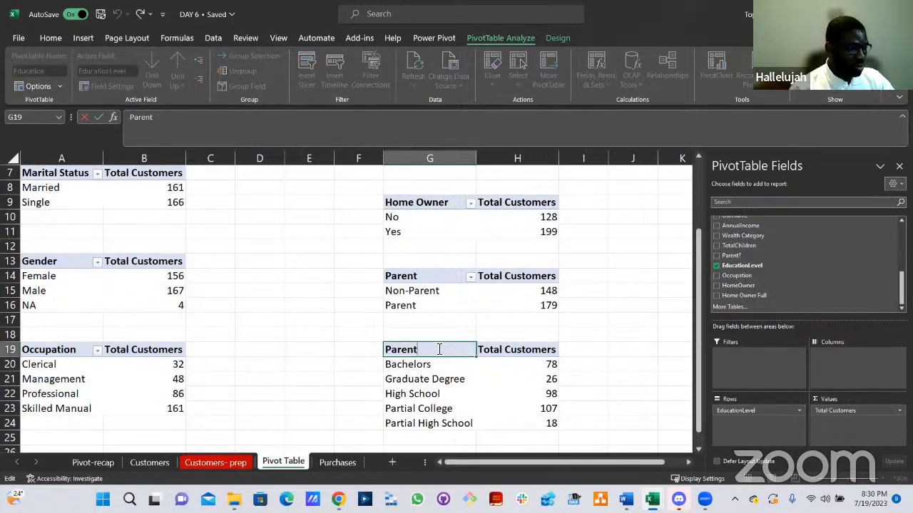
key("BackSpace")
key("BackSpace")
key("BackSpace")
key("BackSpace")
key("BackSpace")
key("BackSpace")
type("Educat")
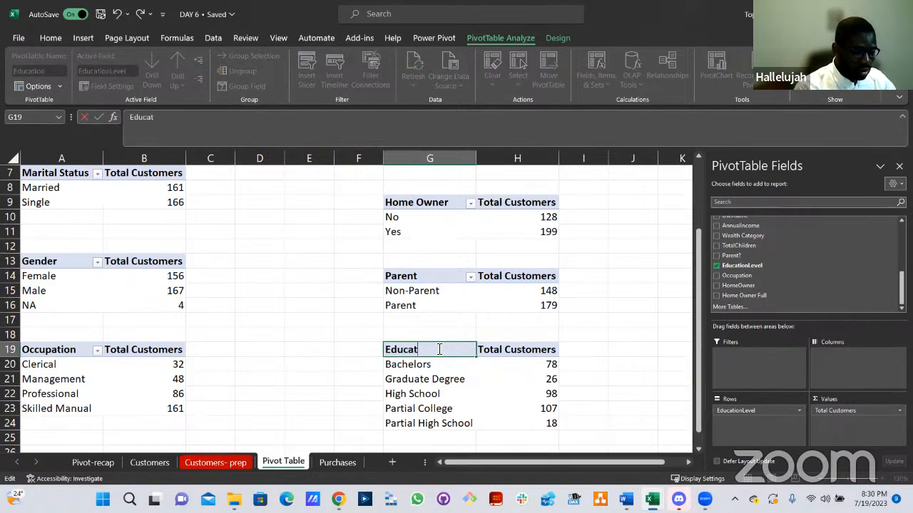
type("ionLevel")
key("Return")
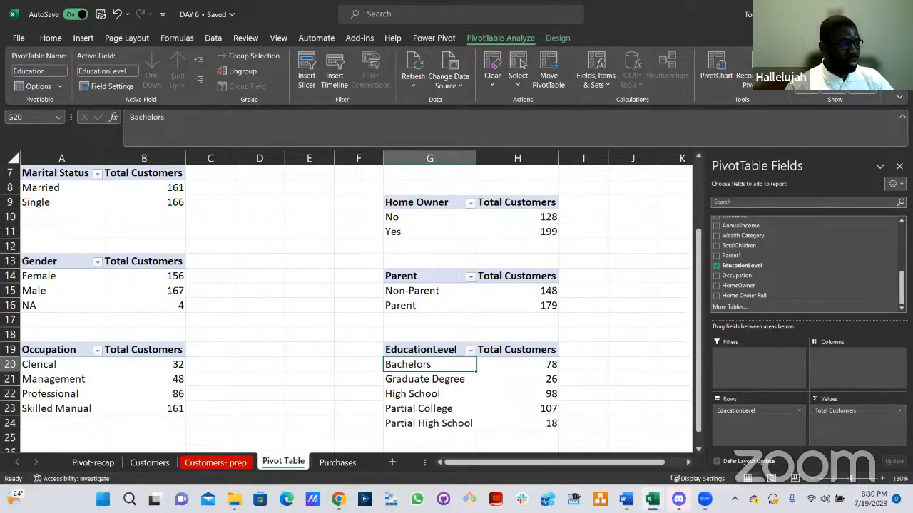
Copy the EducationLevel PivotTable in G19:H24 and paste the duplicate at N2.
scroll(432, 332, "down", 3)
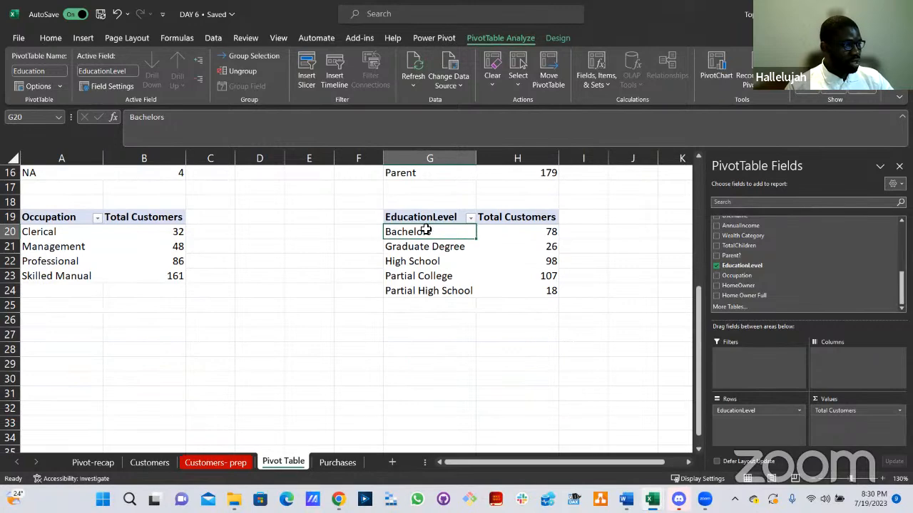
left_click_drag(442, 217, 526, 300)
key("ctrl+c")
scroll(641, 442, "up", 5)
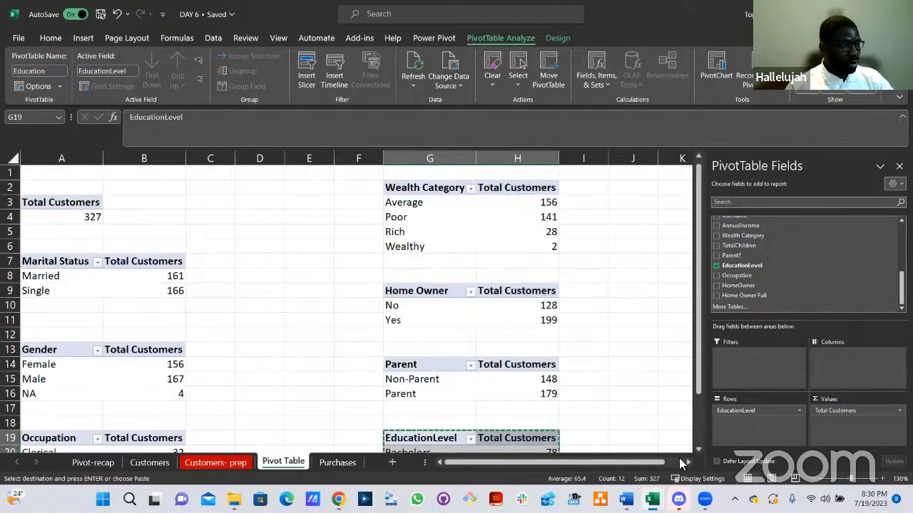
left_click(687, 463)
left_click(686, 463)
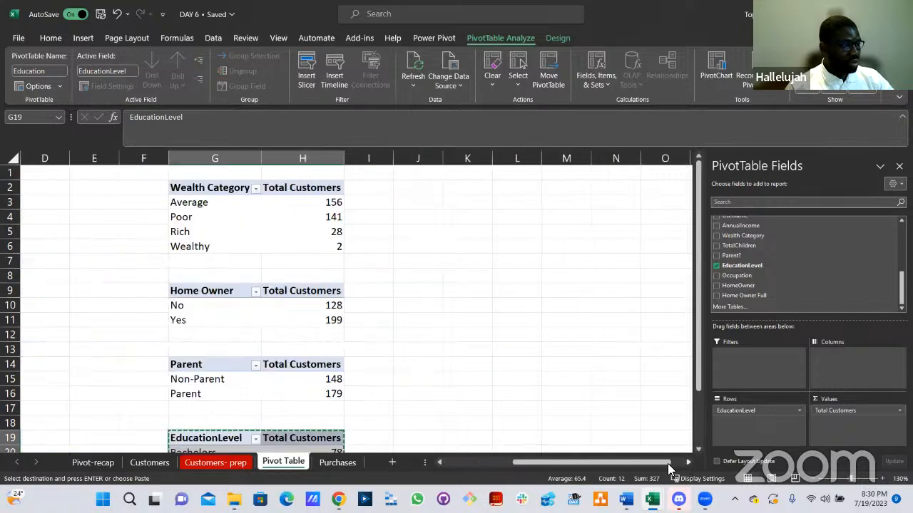
left_click(688, 463)
left_click(687, 462)
left_click(686, 463)
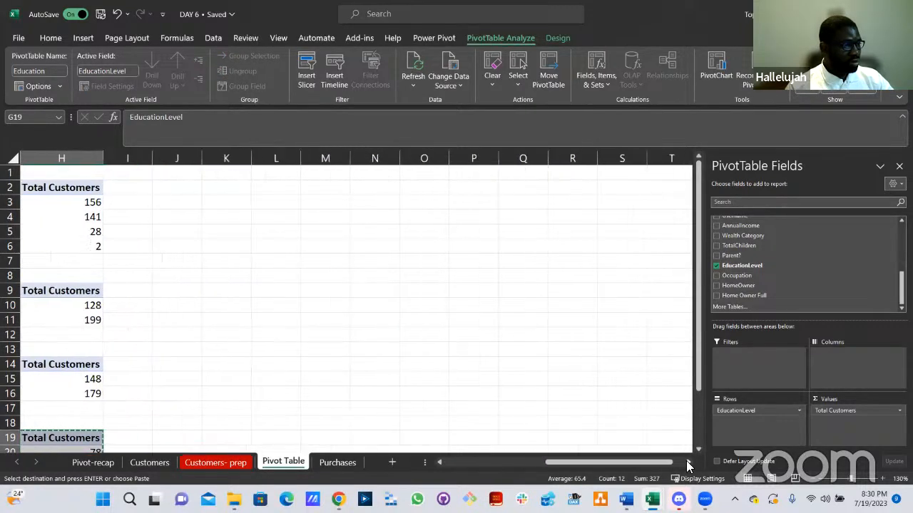
scroll(392, 186, "right", 1)
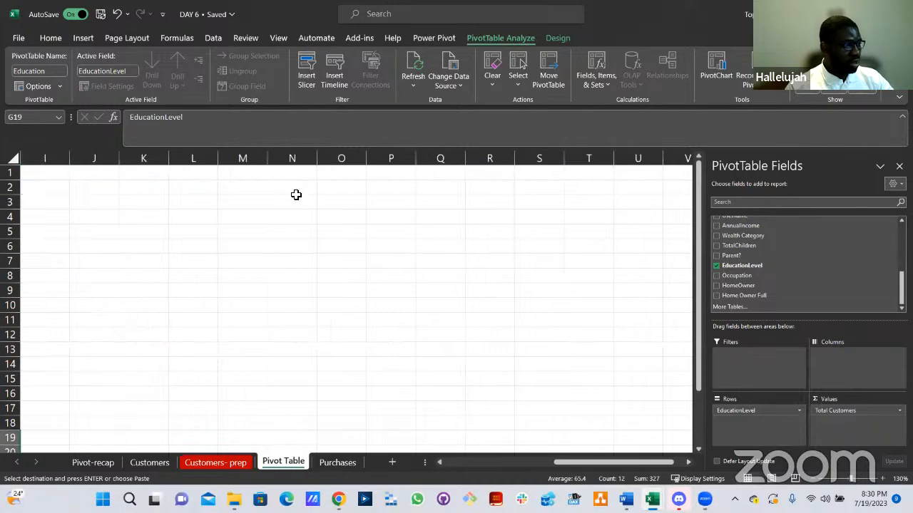
left_click(300, 187)
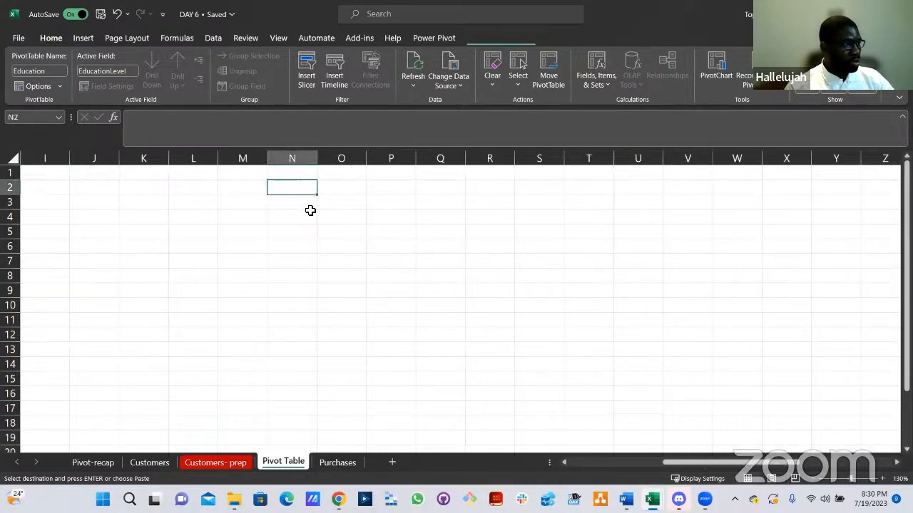
key("ctrl+v")
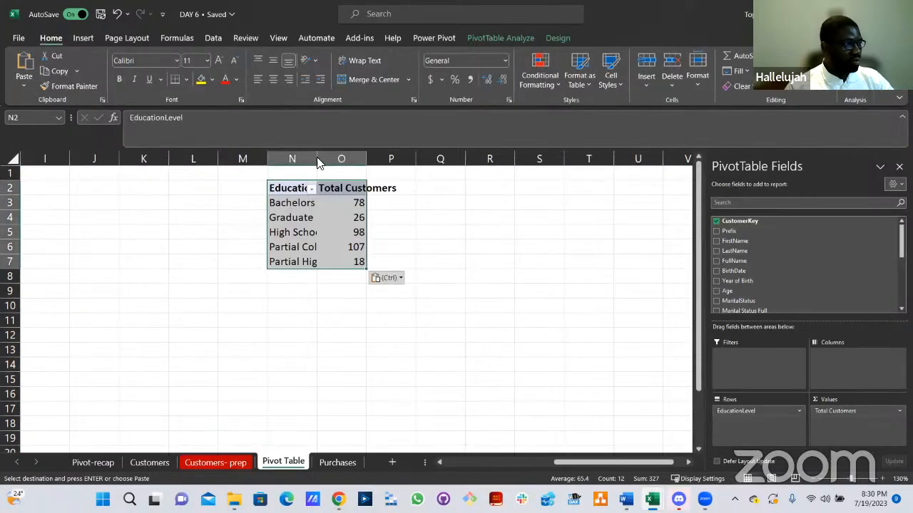
Name the duplicated PivotTable at N2 Age.
left_click(485, 39)
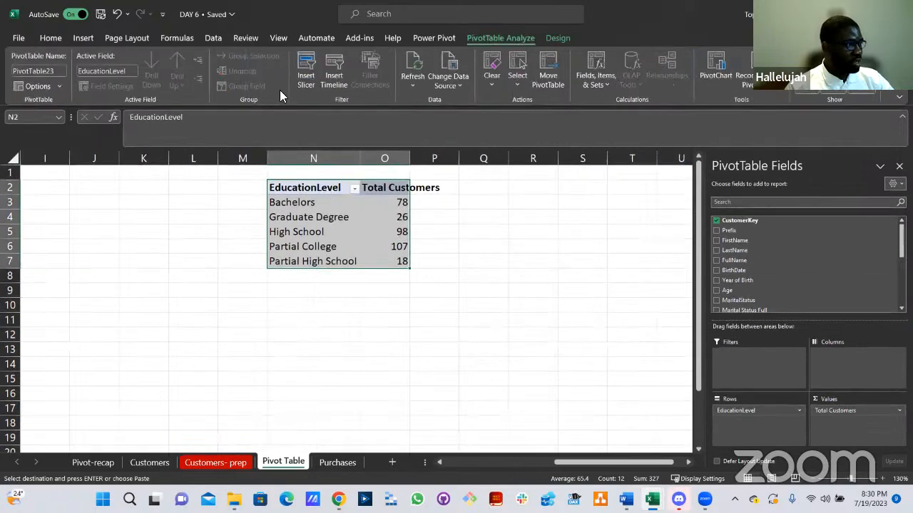
left_click(45, 72)
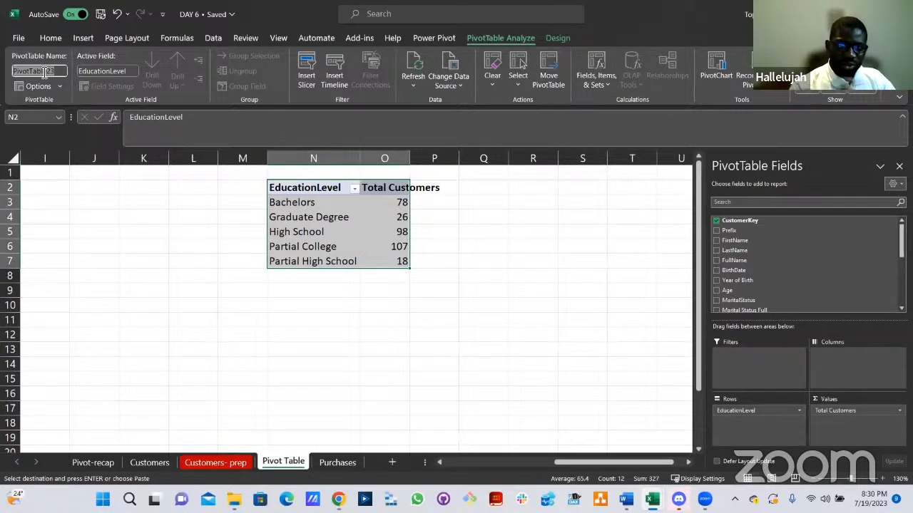
type("Age")
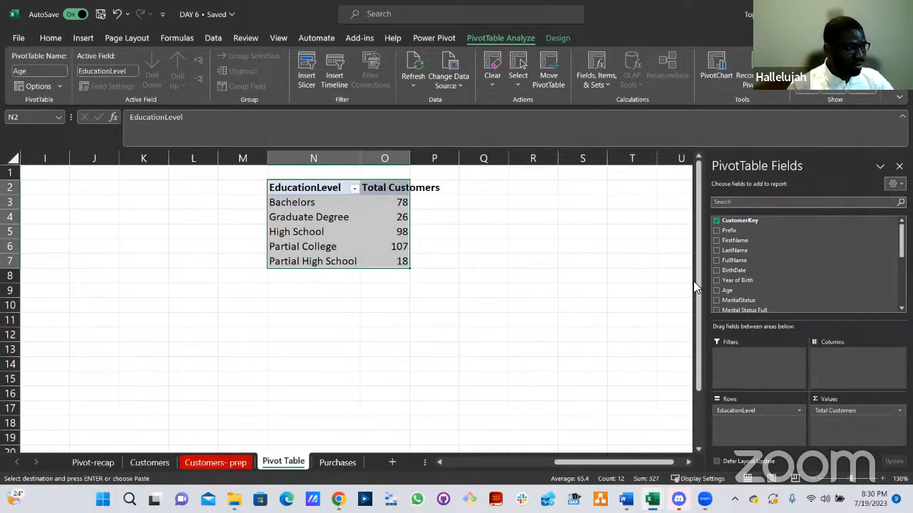
Break down the PivotTable at N2 by Age in the rows, using it in place of EducationLevel.
scroll(746, 300, "down", 2)
scroll(746, 303, "down", 3)
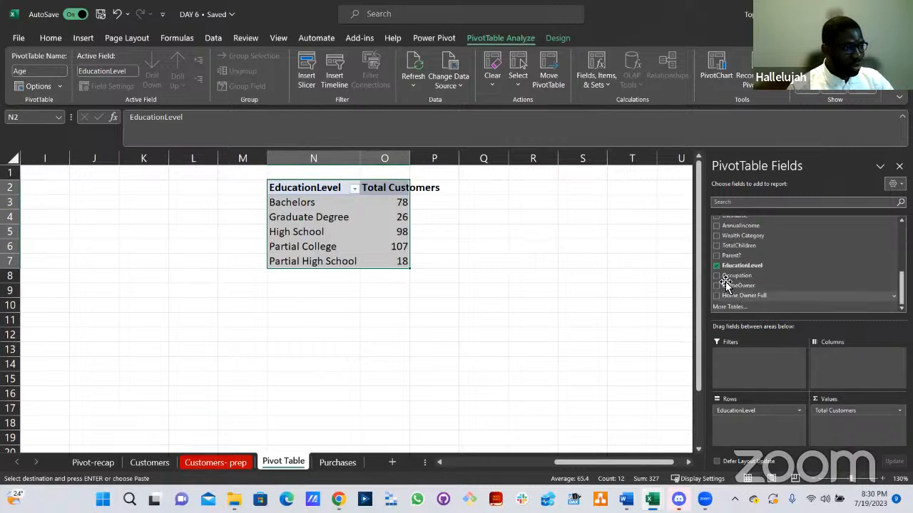
left_click(736, 266)
scroll(734, 274, "up", 2)
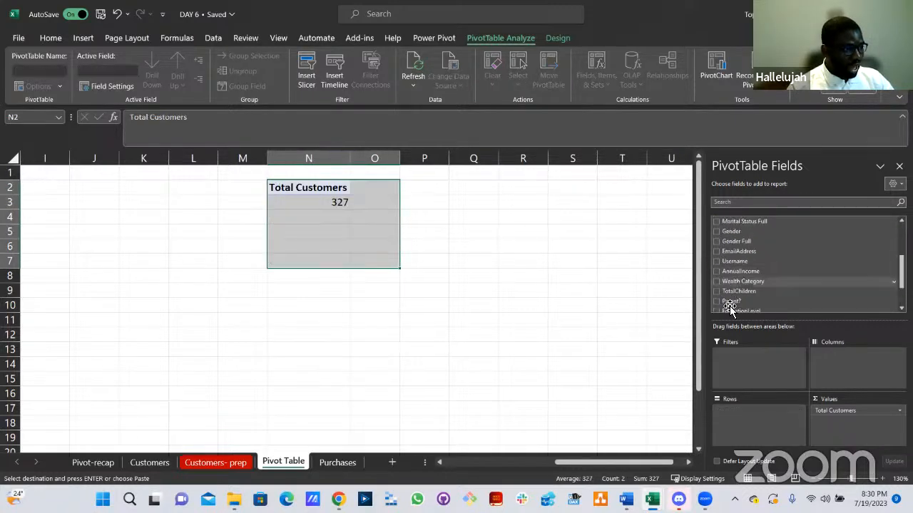
scroll(731, 299, "down", 2)
scroll(735, 280, "up", 8)
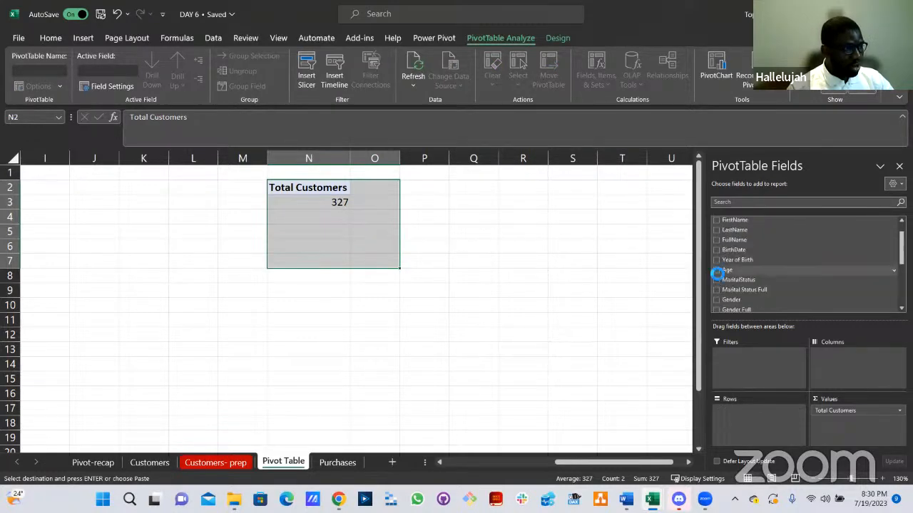
left_click(716, 270)
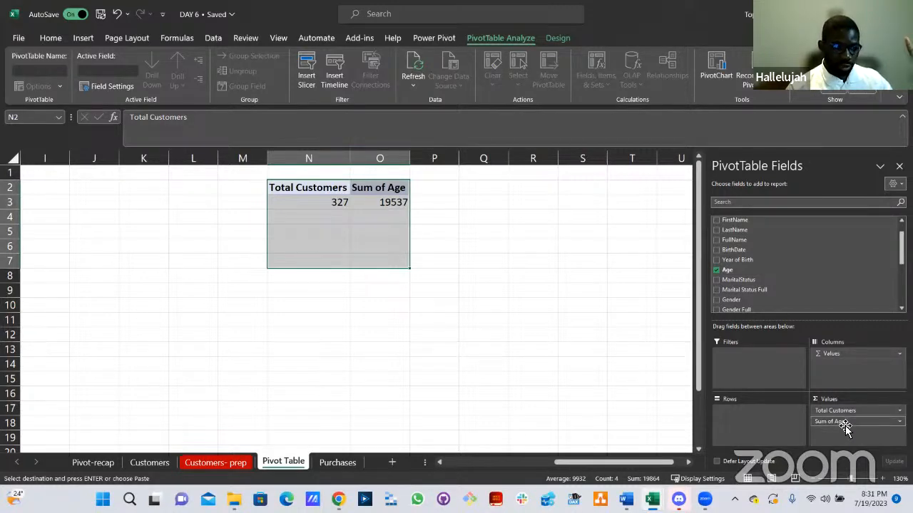
left_click_drag(845, 426, 766, 414)
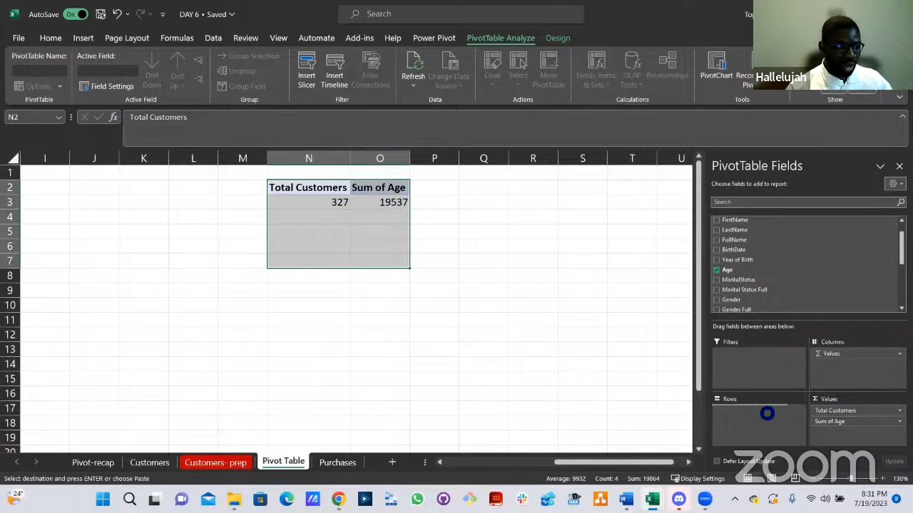
left_click_drag(844, 422, 793, 424)
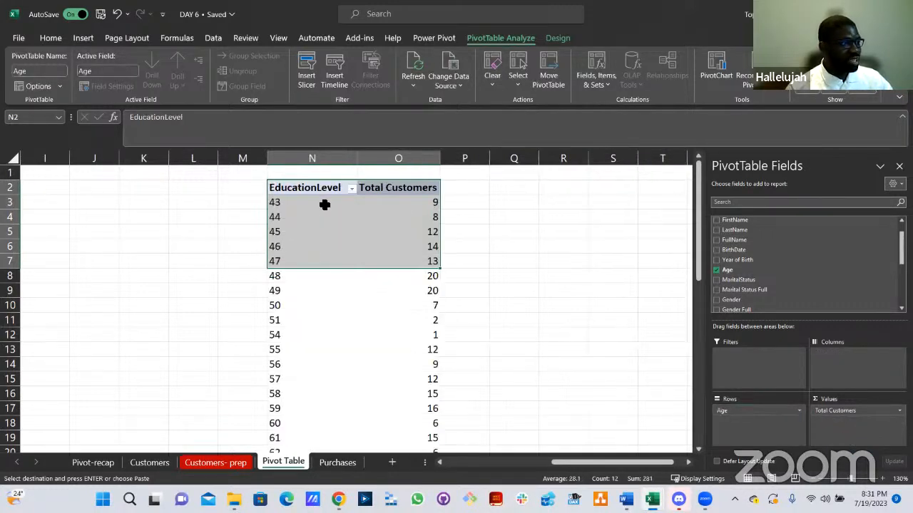
Examine the range of individual ages listed in the PivotTable at N2.
left_click(353, 206)
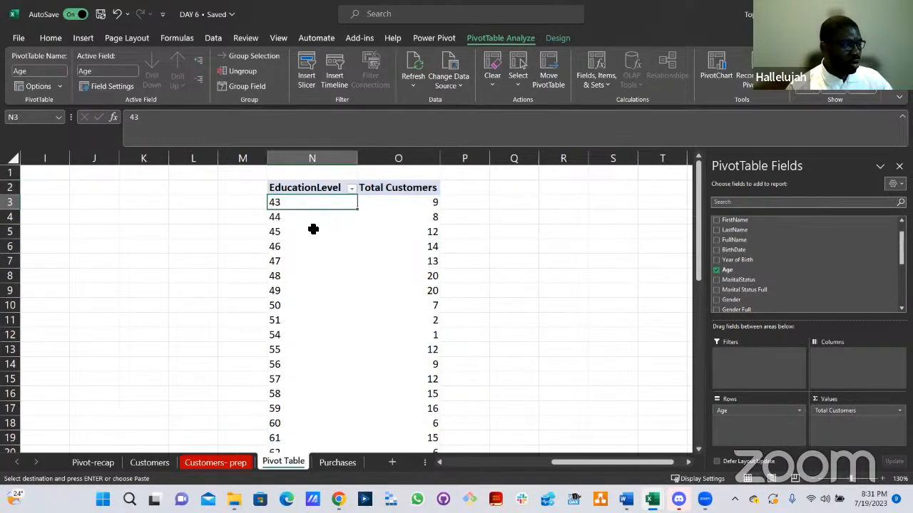
scroll(321, 261, "down", 2)
scroll(331, 339, "down", 5)
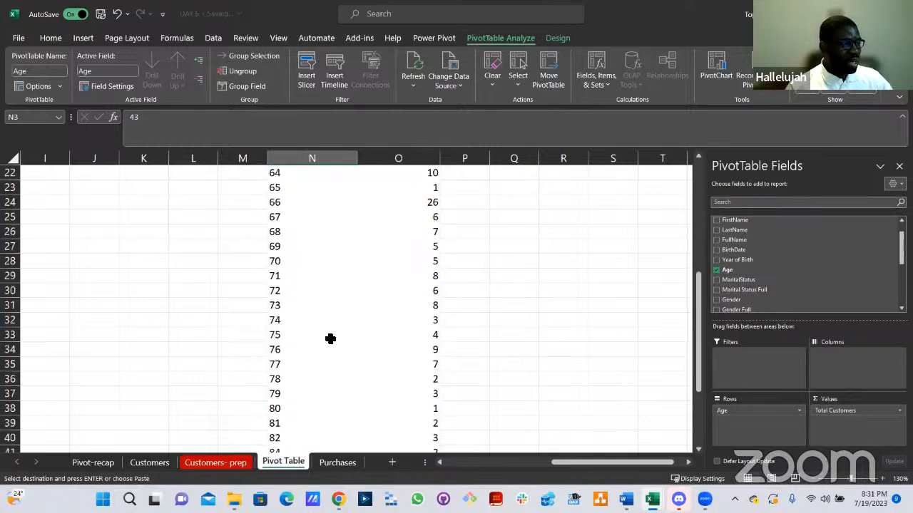
scroll(330, 339, "down", 3)
scroll(316, 275, "down", 1)
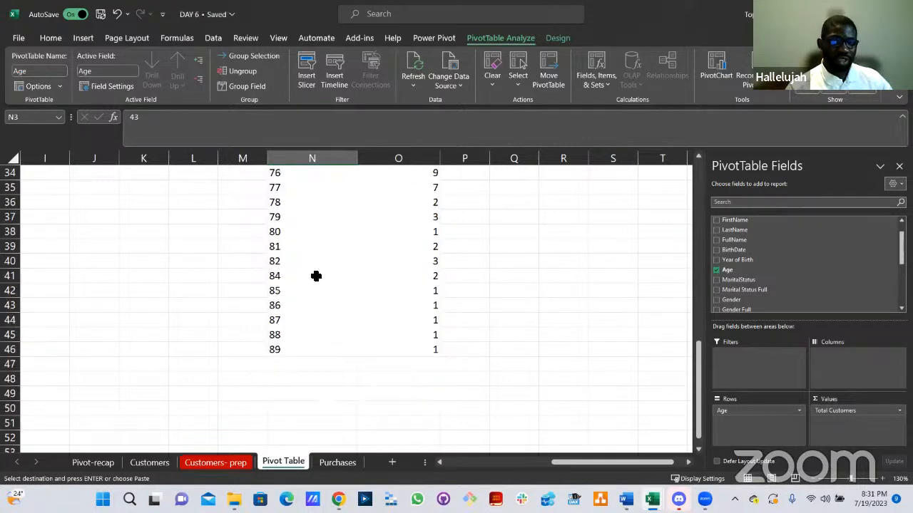
scroll(315, 274, "up", 11)
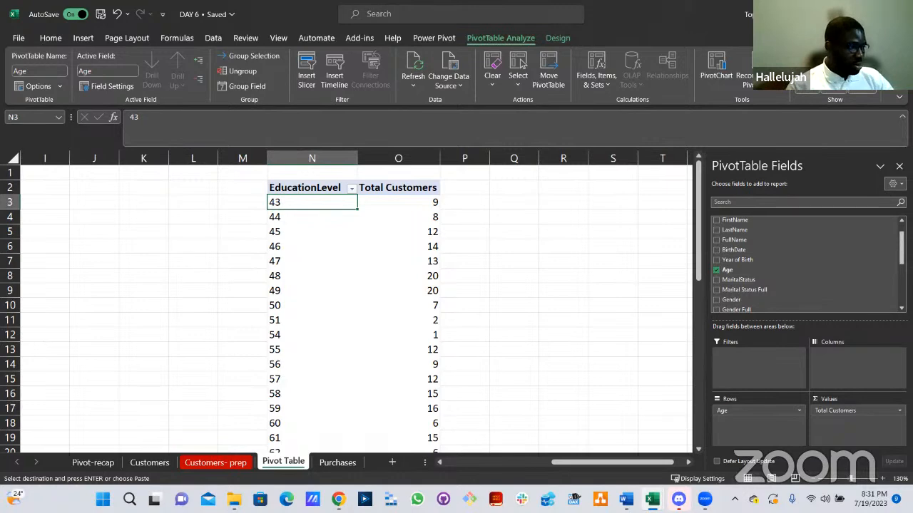
Insert a blank column between Age and MaritalStatus on the Customers- prep sheet.
left_click(213, 463)
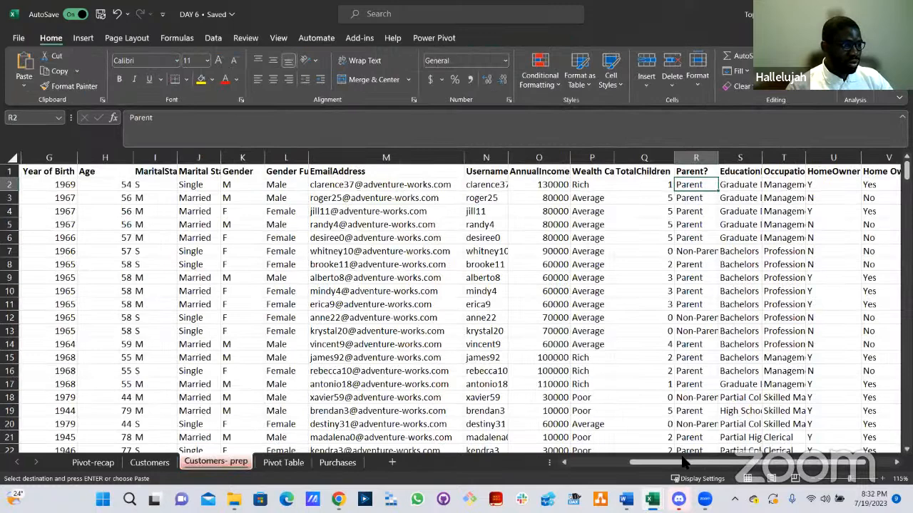
left_click_drag(682, 463, 670, 468)
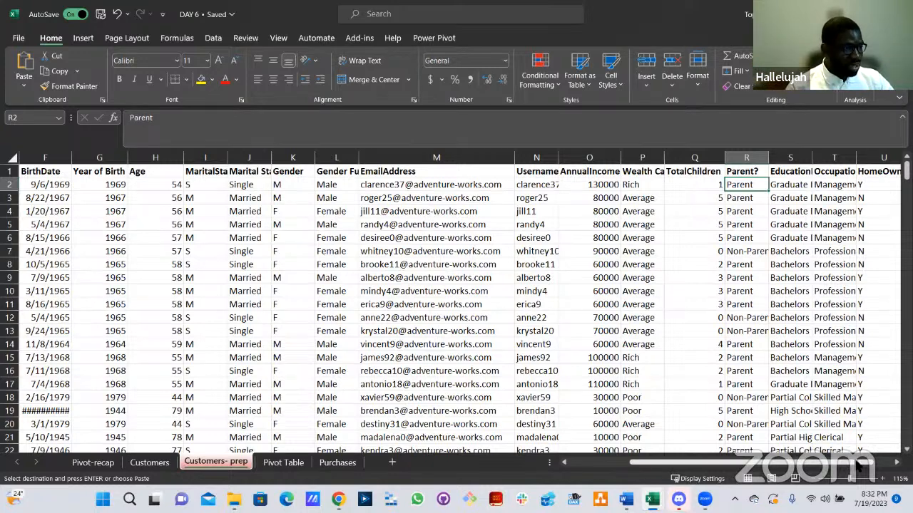
scroll(459, 308, "right", 2)
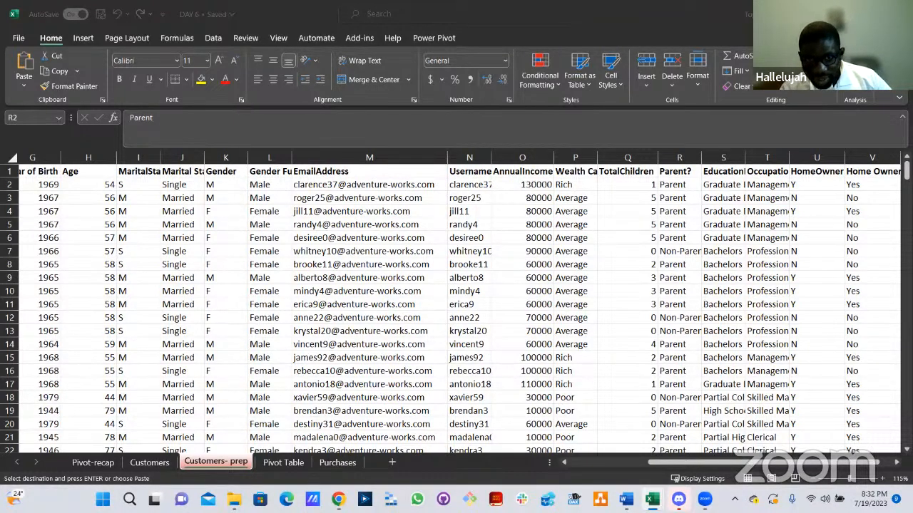
key("Escape")
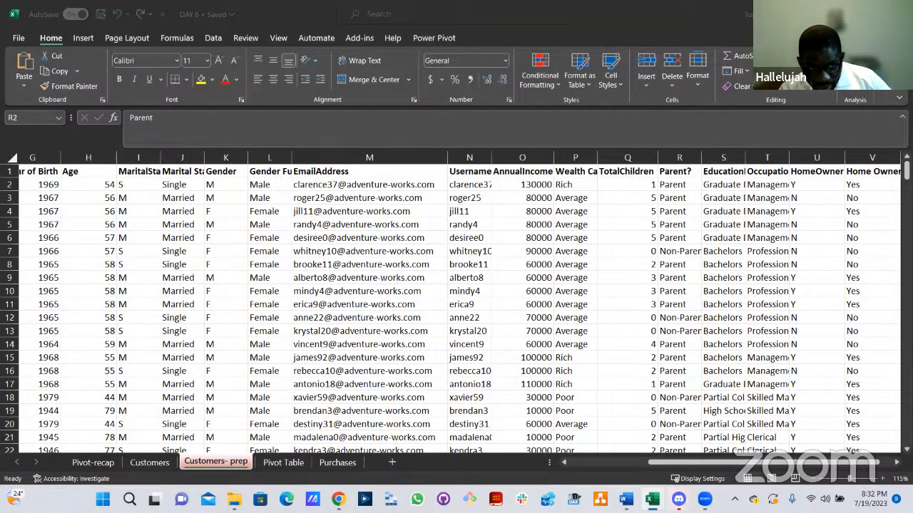
key("F2")
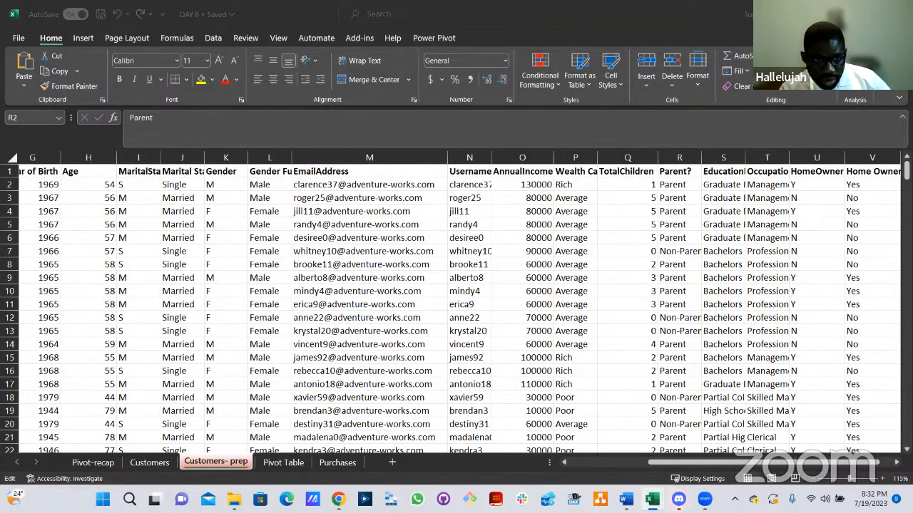
key("Escape")
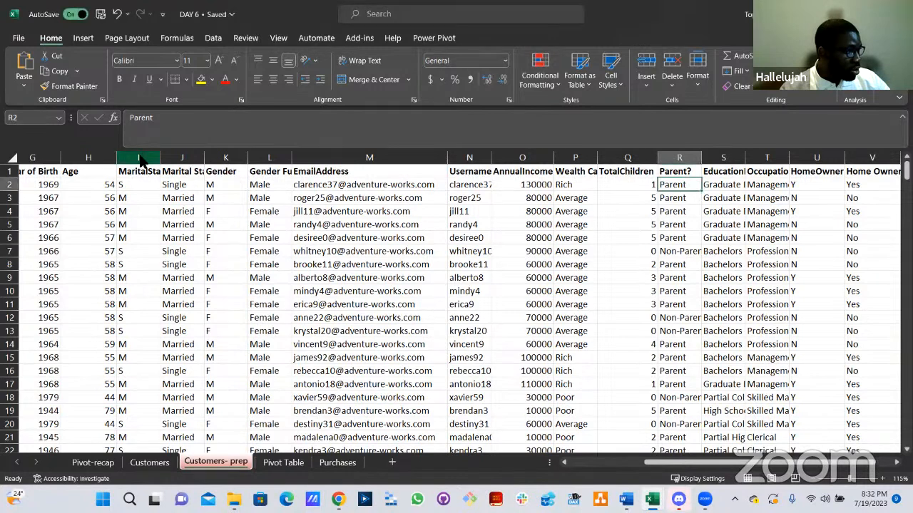
left_click(142, 158)
right_click(143, 158)
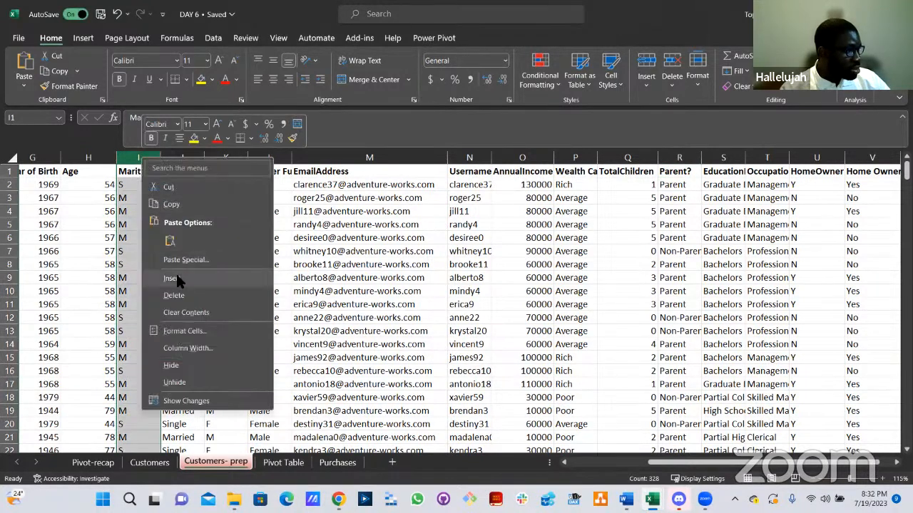
key("Escape")
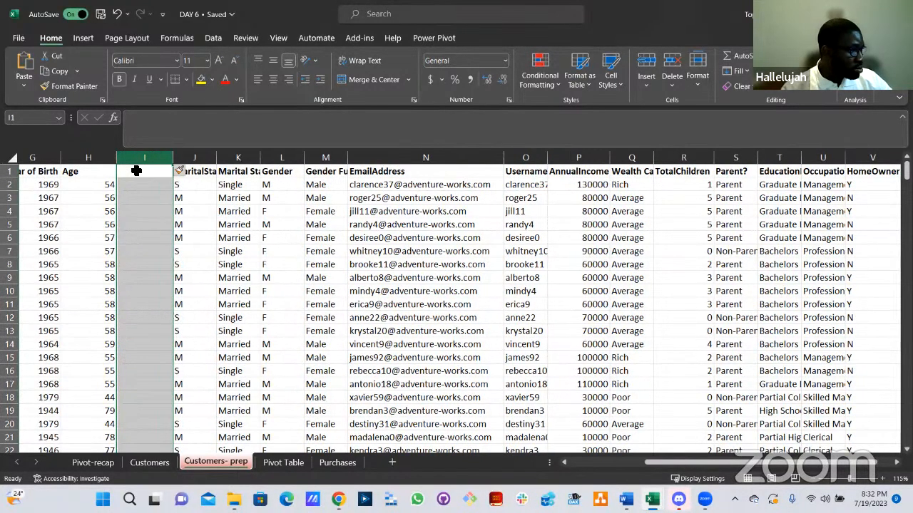
Enter the header Age Group in I1 for the new column.
double_click(138, 172)
type("Age")
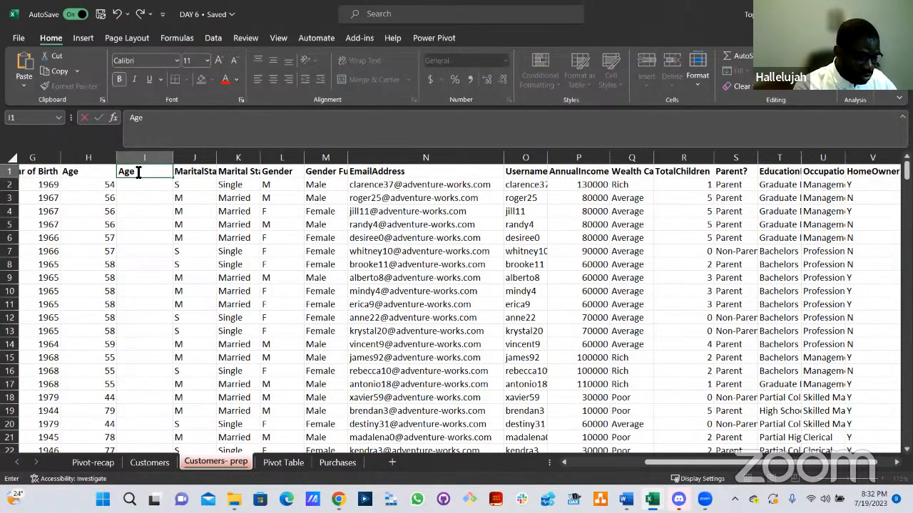
type(" Group")
key("Return")
Enter =IF(H2<50,"40s",IF(H2<60,"50s",IF(H2<70,"60s",IF(H2<80,"70s",IF(H2<90,"80s",IF(H2<100,"90s","Ancient")))))) in I2 and review its conditions.
type("=IF(H2<50,\"40s\",IF(H2<60,\"50s\",IF(H2<70,\"60s\",IF(H2<80,\"70s\",IF(H2<90,\"80s\",IF(H2<100,\"90s\",\"Ancient\"))))))")
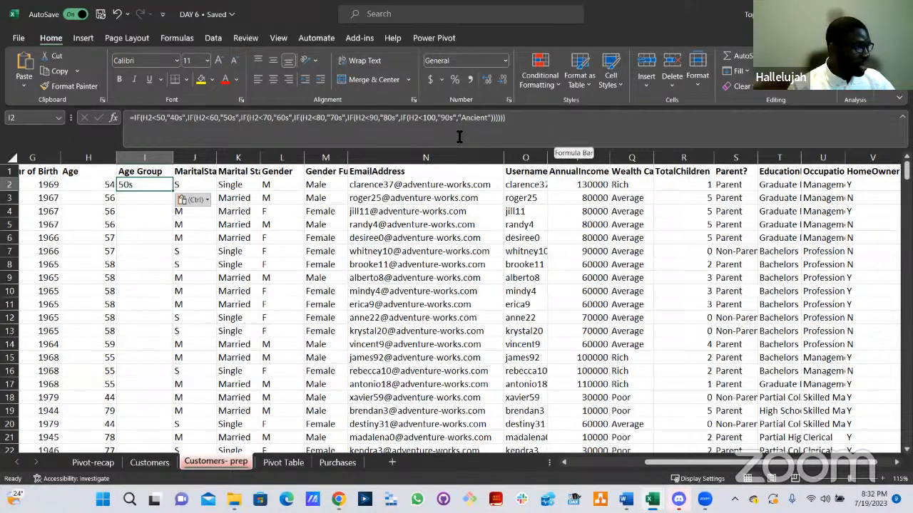
left_click(173, 118)
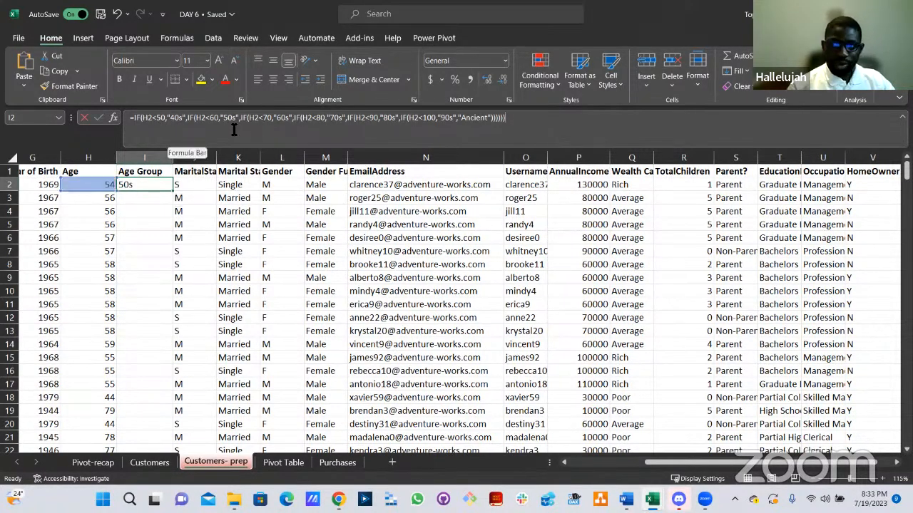
left_click(171, 118)
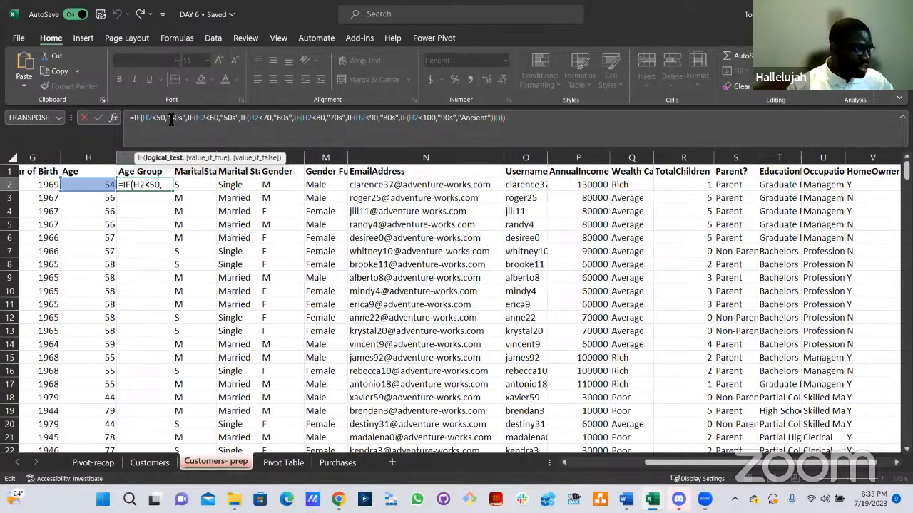
left_click(220, 120)
left_click(237, 120)
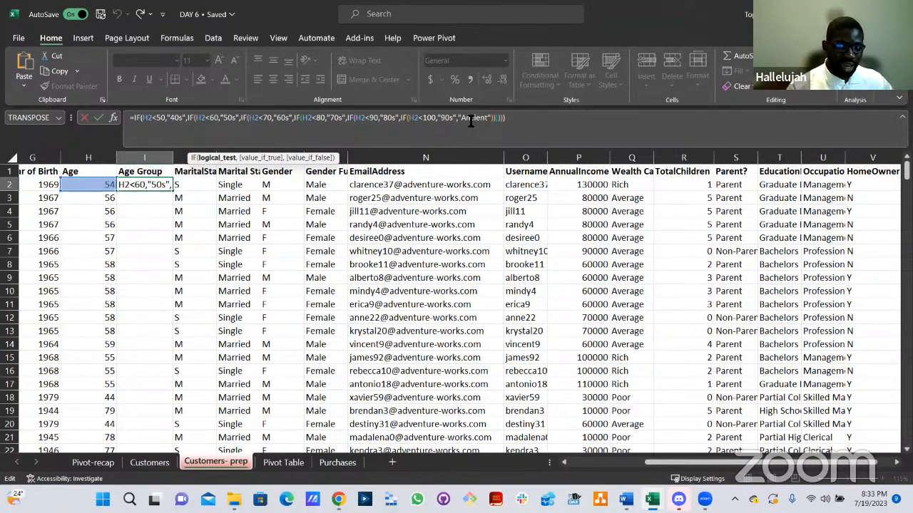
left_click(520, 123)
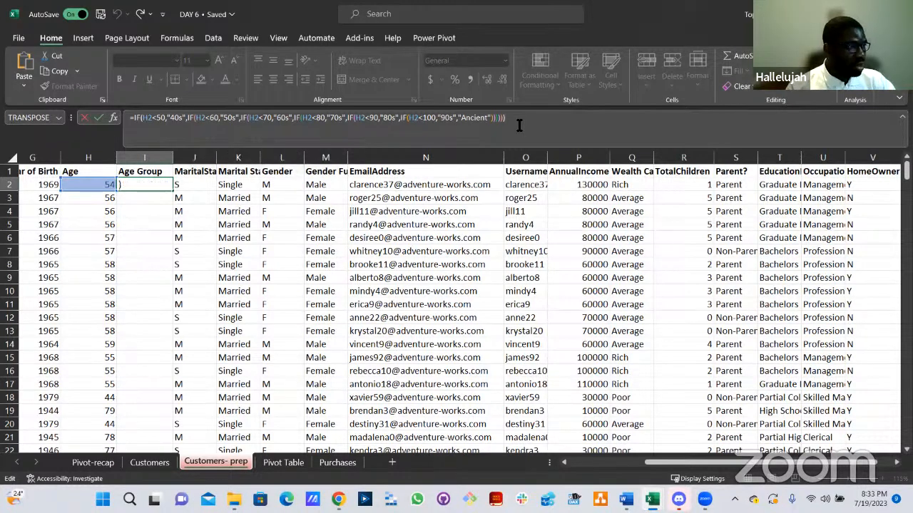
key("ctrl+Return")
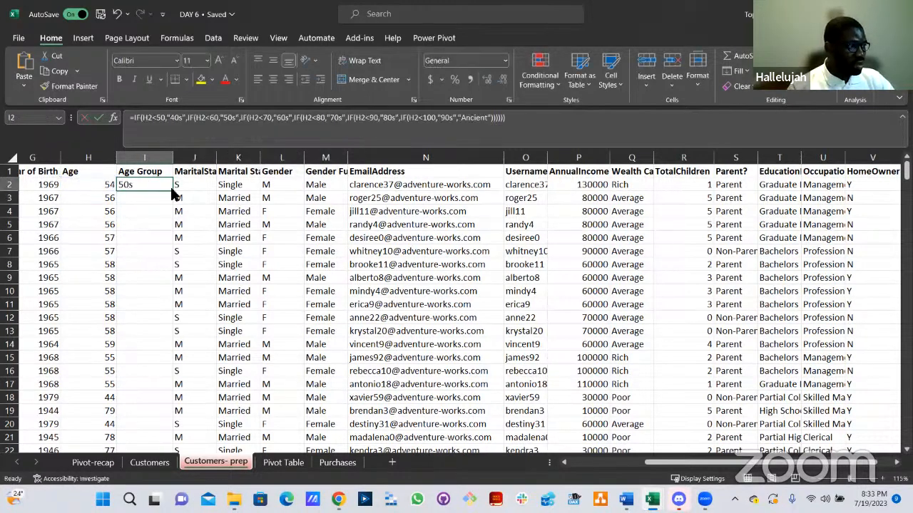
Fill the Age Group formula in I2 down the whole column and check the groups against the ages.
key("ctrl+Right")
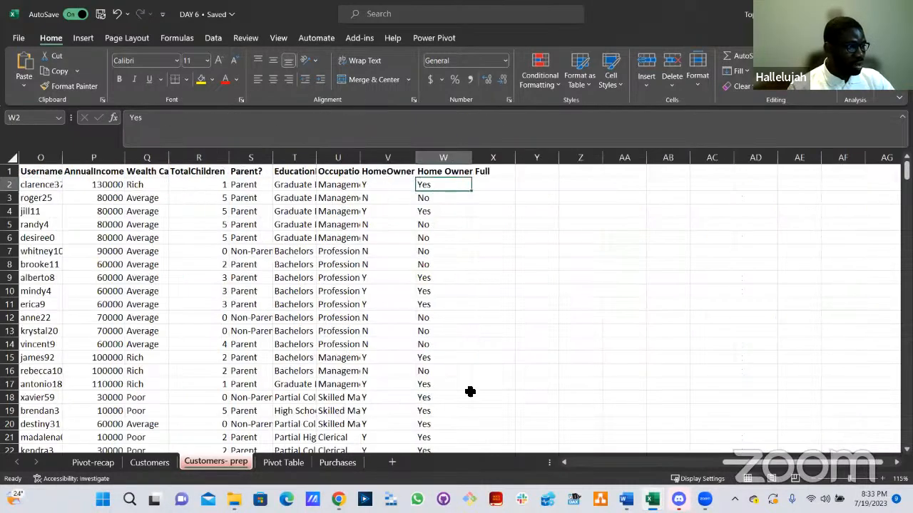
left_click(593, 462)
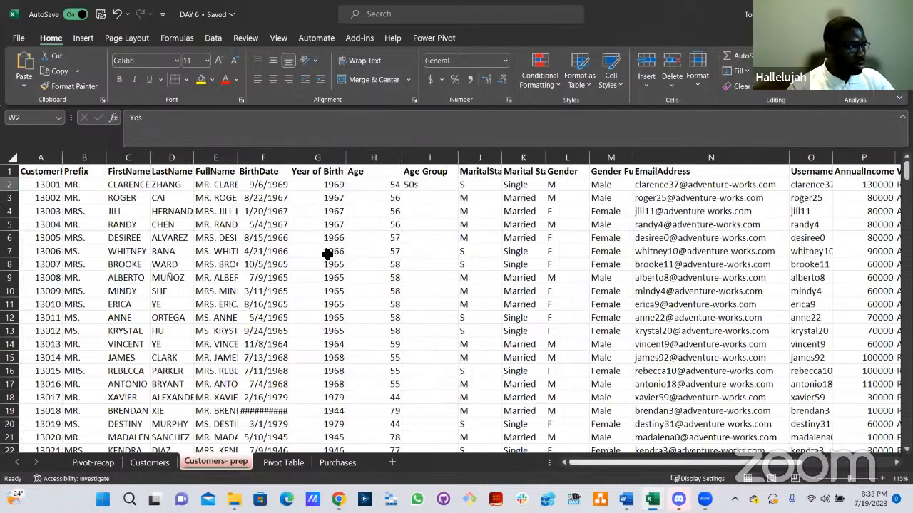
left_click(427, 186)
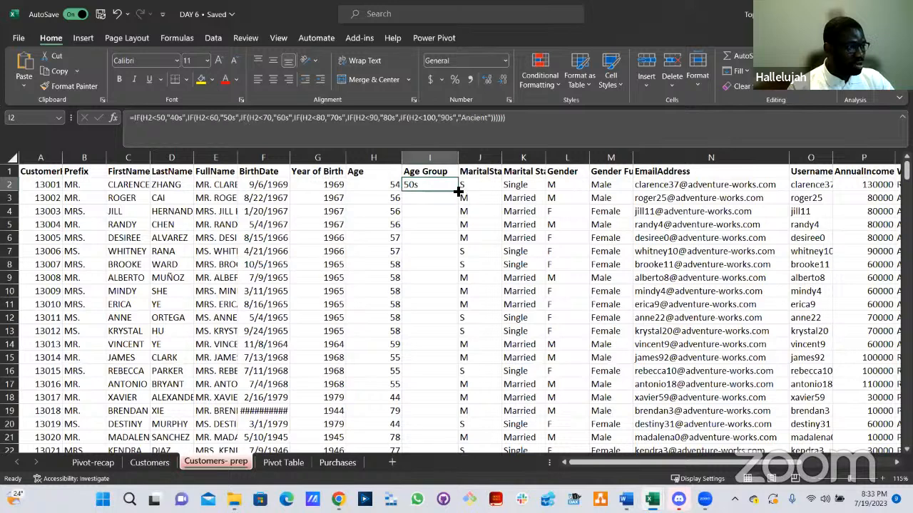
double_click(458, 191)
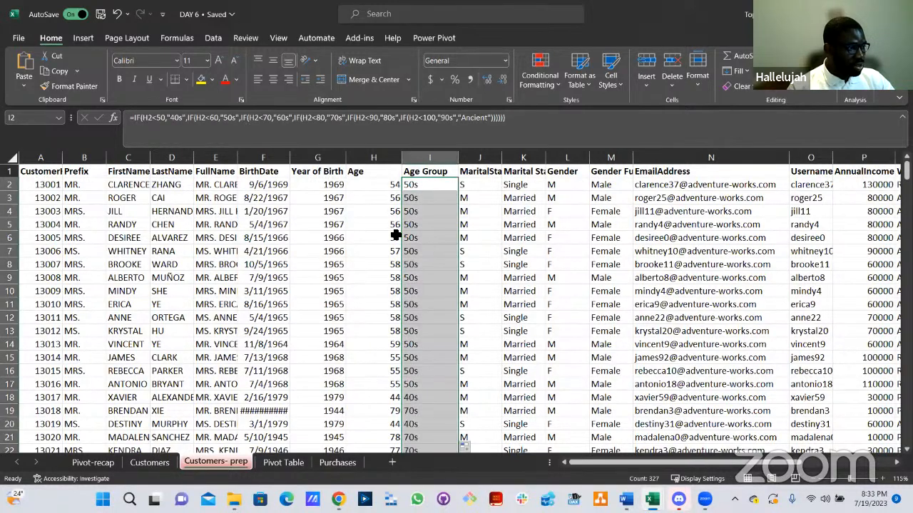
left_click(394, 399)
left_click(395, 414)
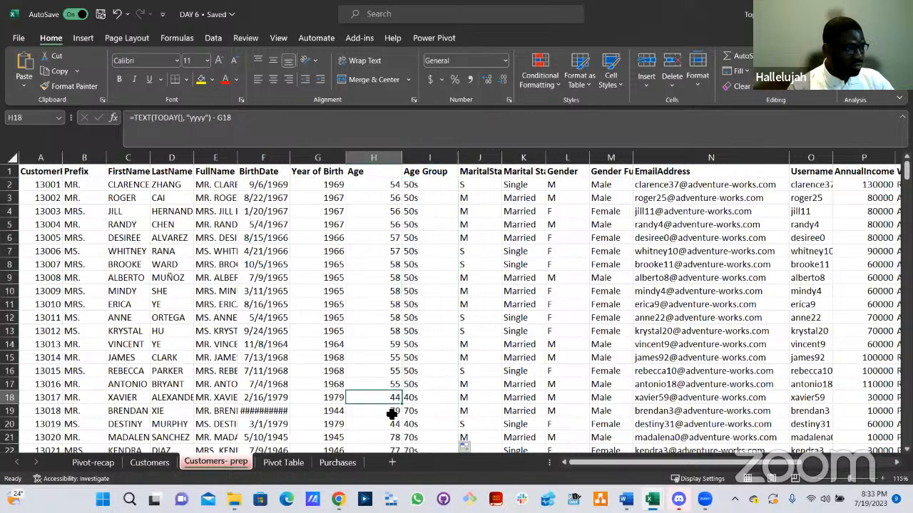
scroll(421, 304, "down", 2)
scroll(422, 265, "up", 2)
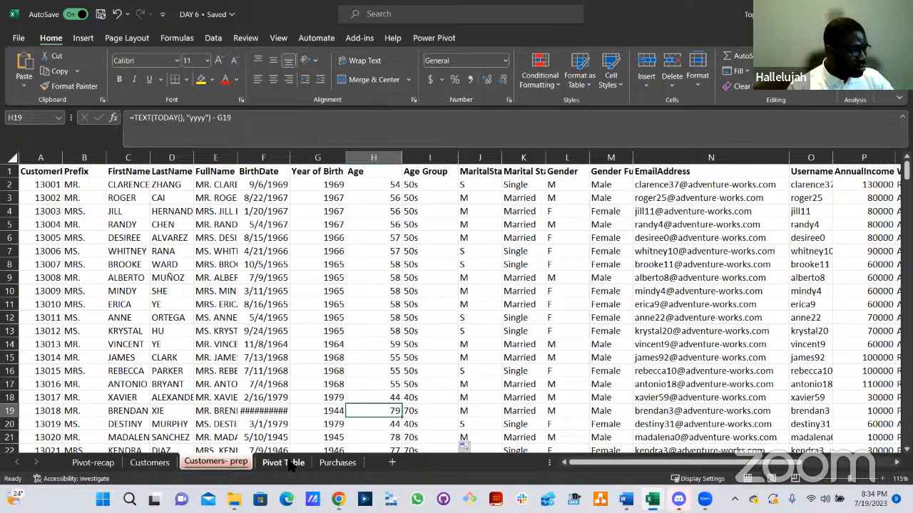
Rename the EducationLevel header of the age pivot table on the Pivot Table sheet to Age Group.
key("ctrl+Page_Down")
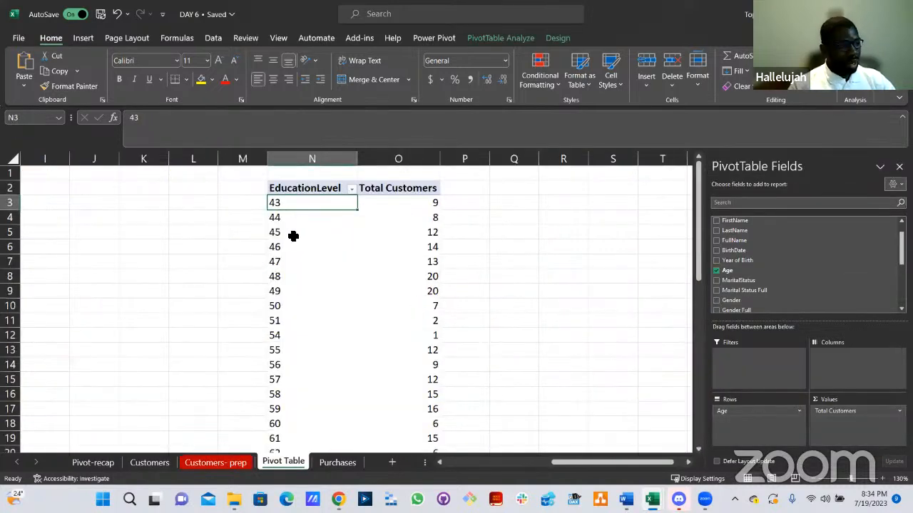
left_click(308, 188)
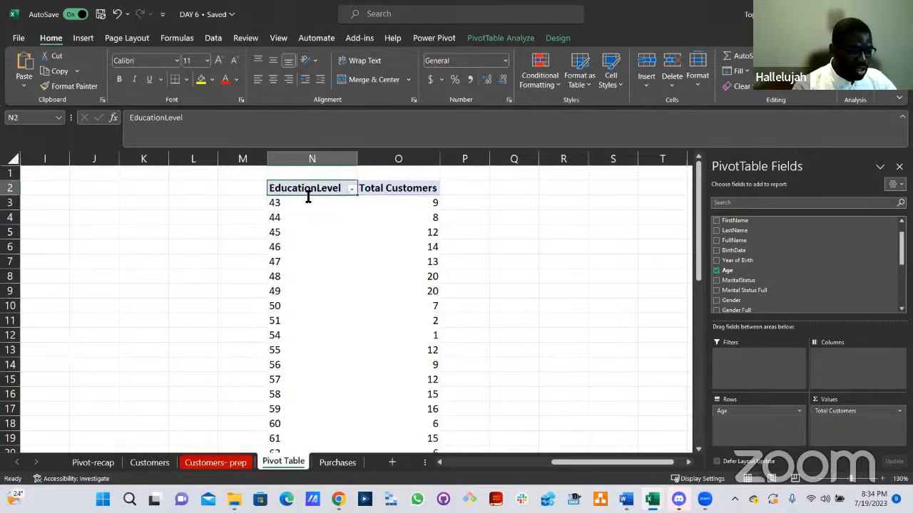
type("Age Group")
key("Return")
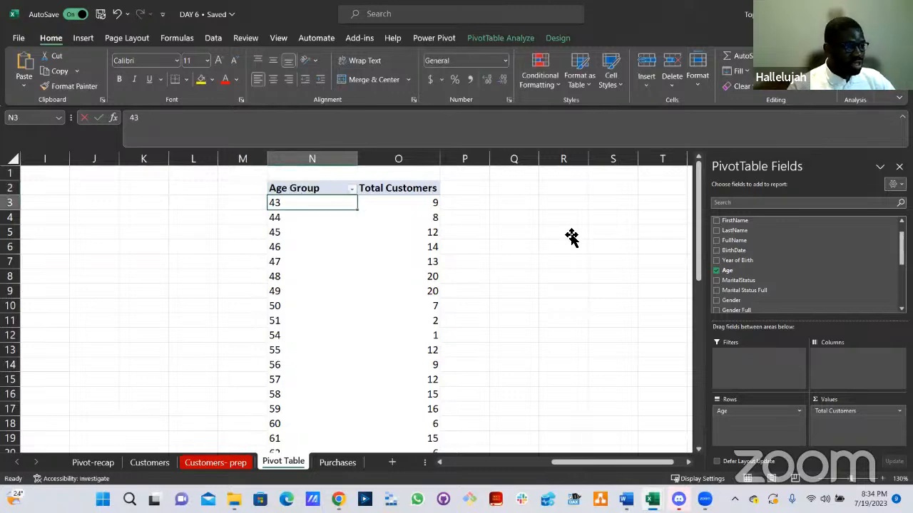
Look through the pivot table's field list for an Age Group field and view the pivot table analysis options.
scroll(738, 285, "down", 3)
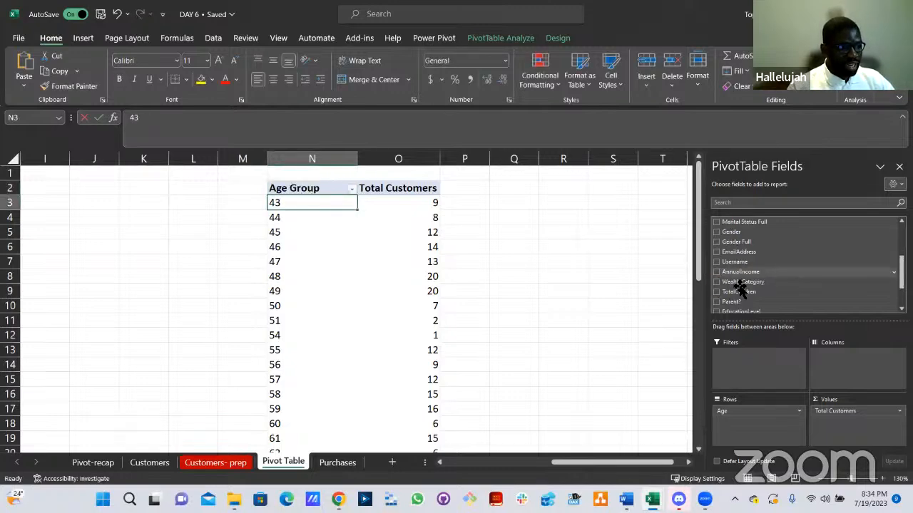
scroll(740, 287, "down", 3)
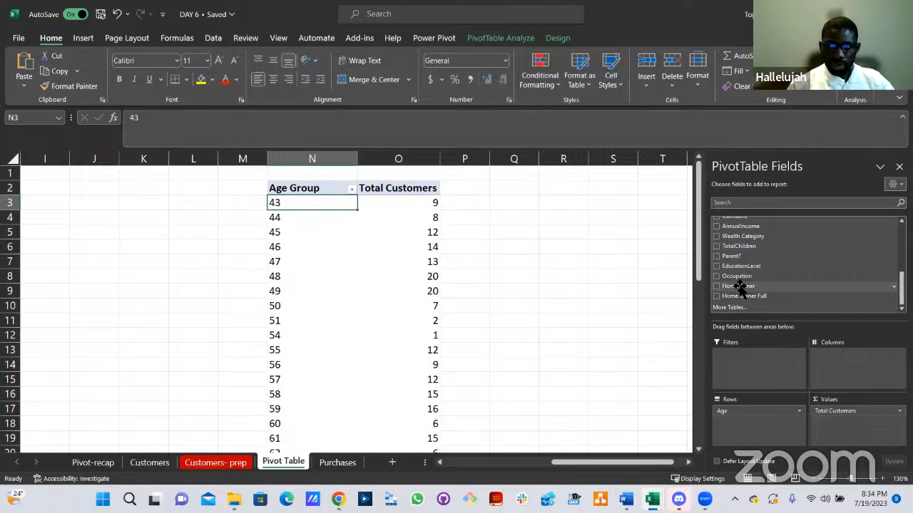
scroll(741, 287, "up", 6)
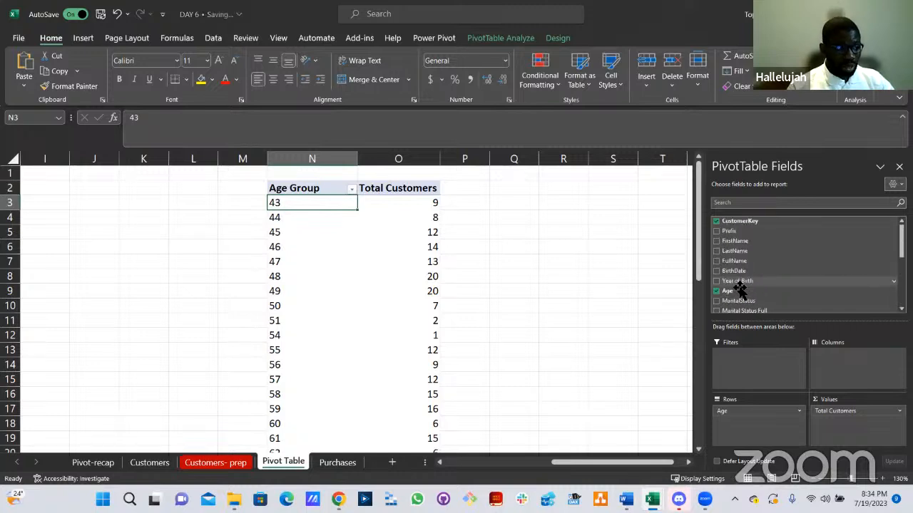
scroll(739, 290, "down", 2)
scroll(738, 288, "up", 2)
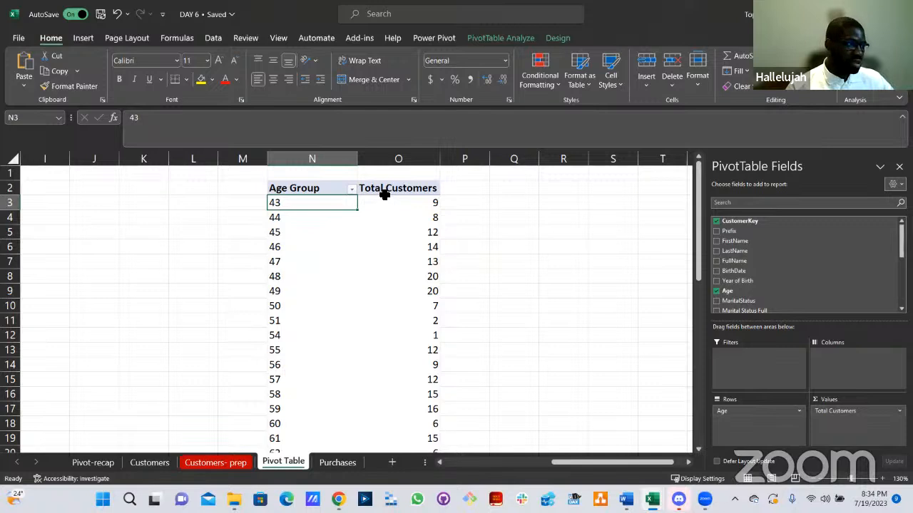
left_click(319, 189)
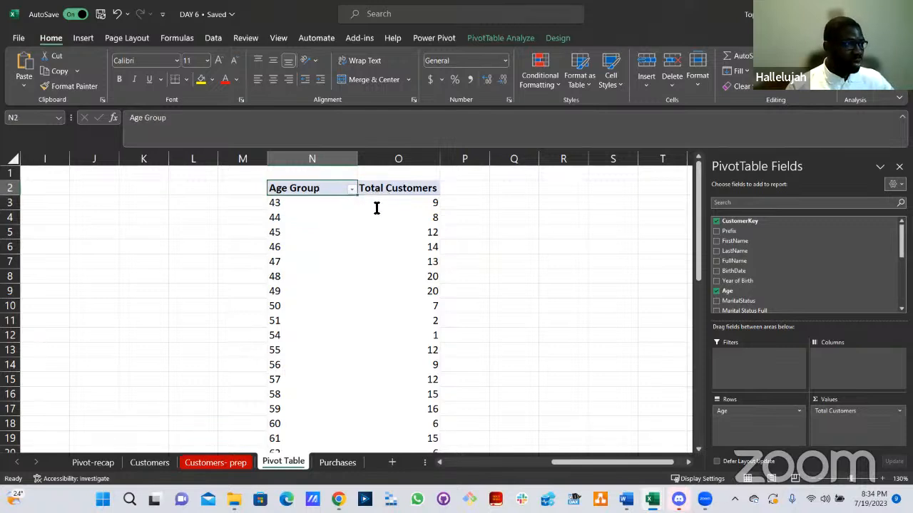
left_click(503, 39)
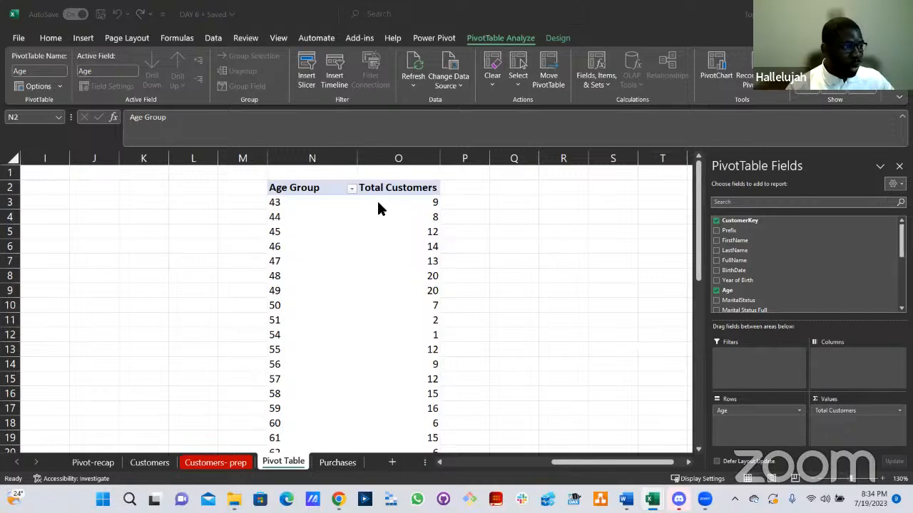
left_click(375, 364)
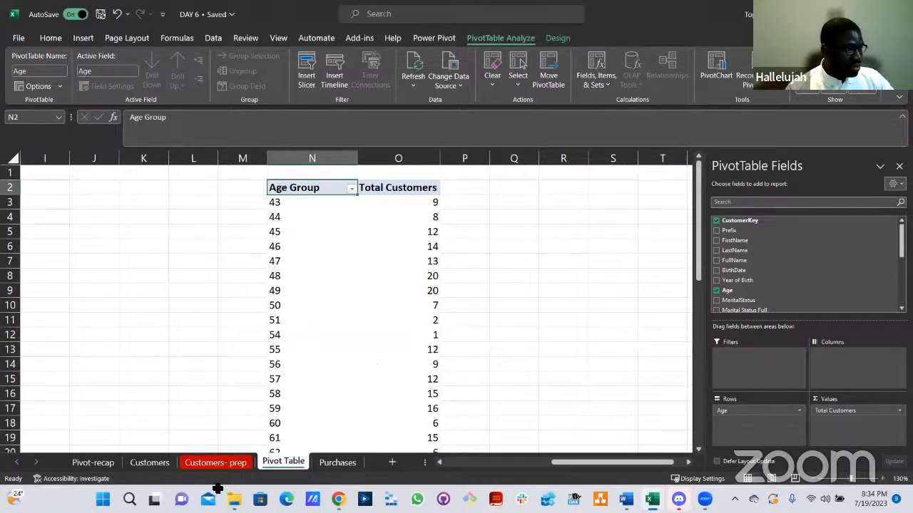
Examine the Customers- prep source columns from Age Group through Home Owner Full.
key("ctrl+Page_Up")
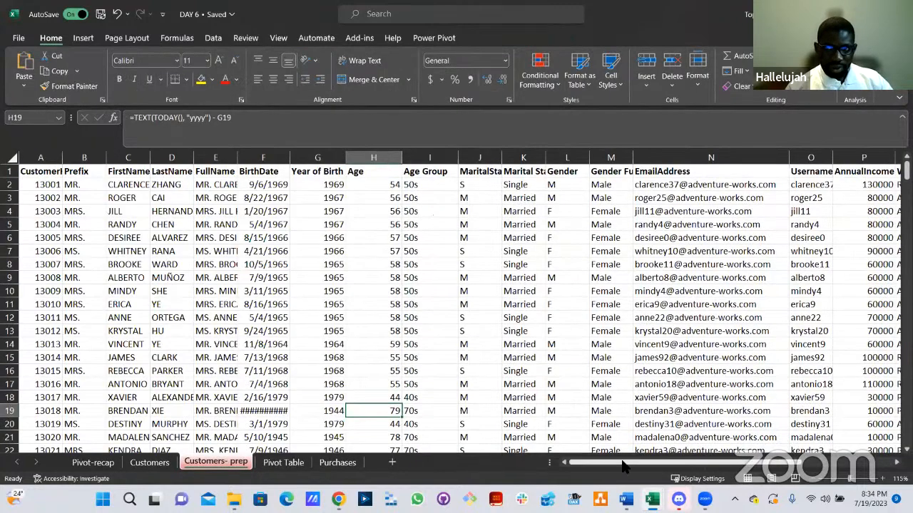
left_click(429, 159)
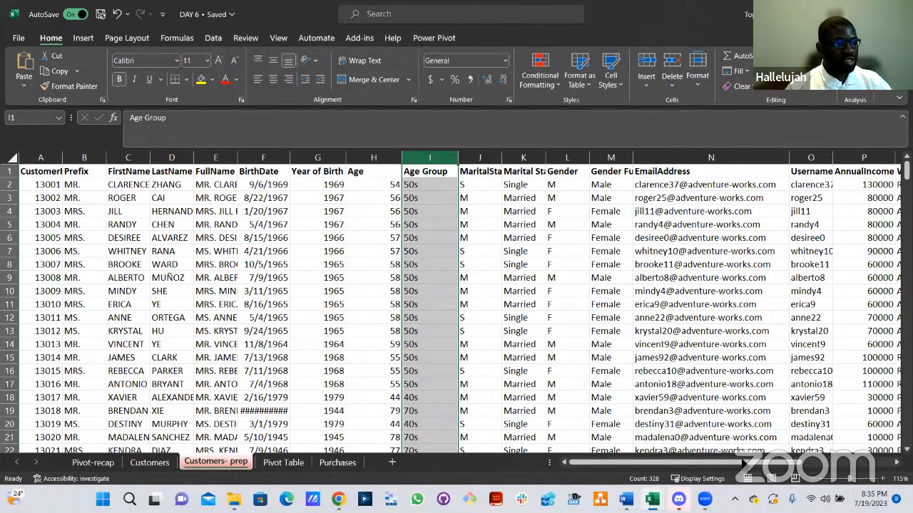
left_click_drag(743, 463, 835, 463)
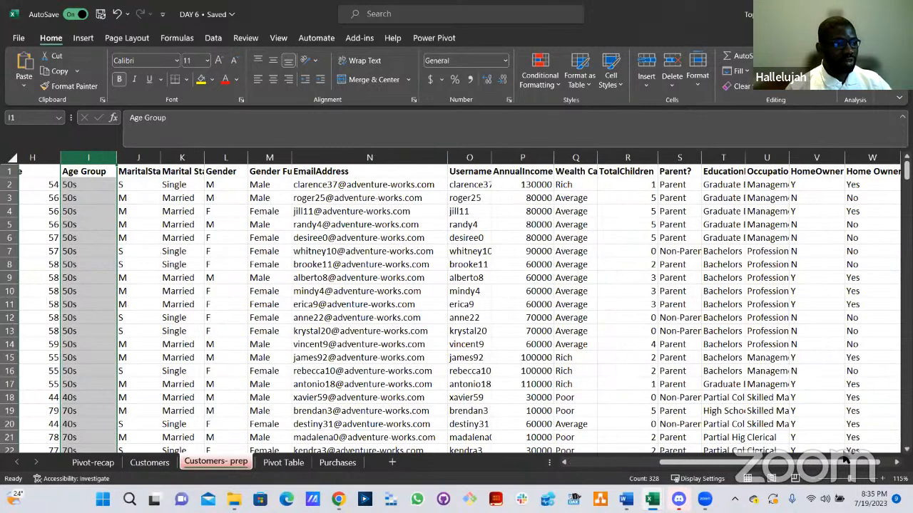
scroll(846, 209, "right", 1)
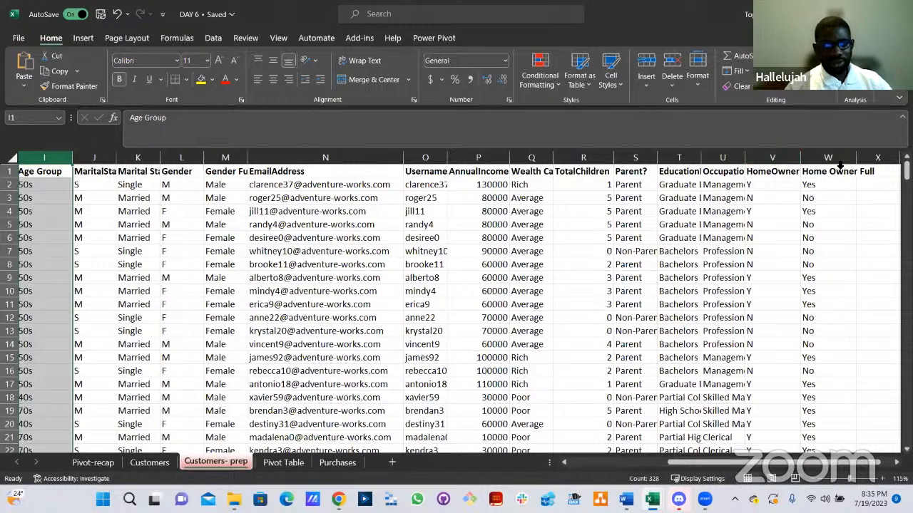
Check which source range the age pivot table uses, leaving the data source as it is.
left_click(300, 462)
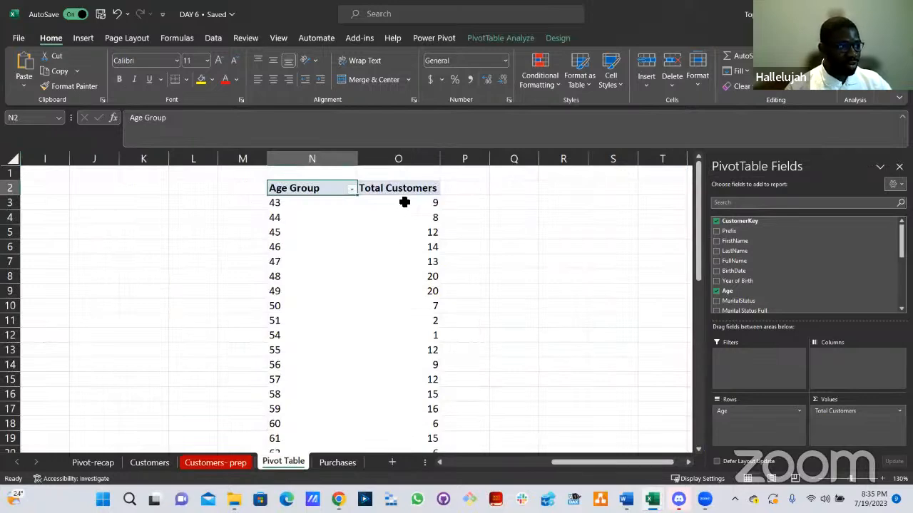
key("Down")
key("Right")
left_click(499, 38)
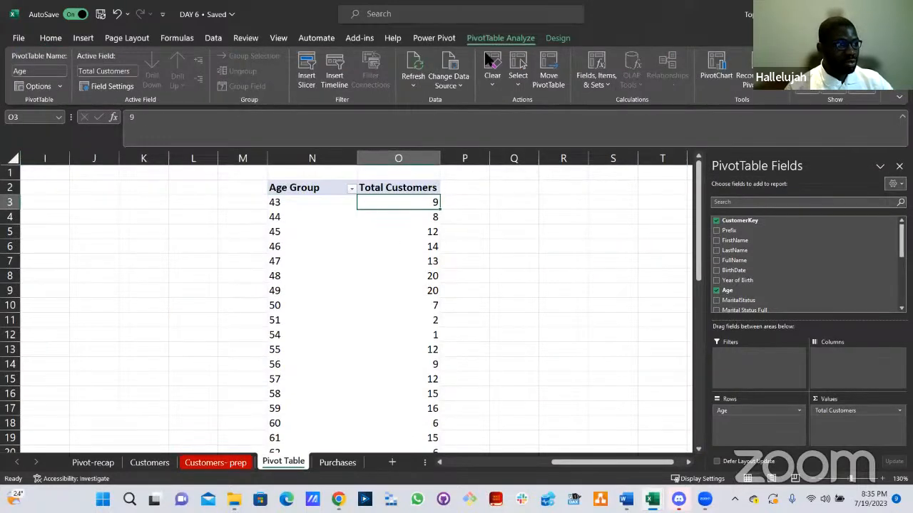
left_click(445, 63)
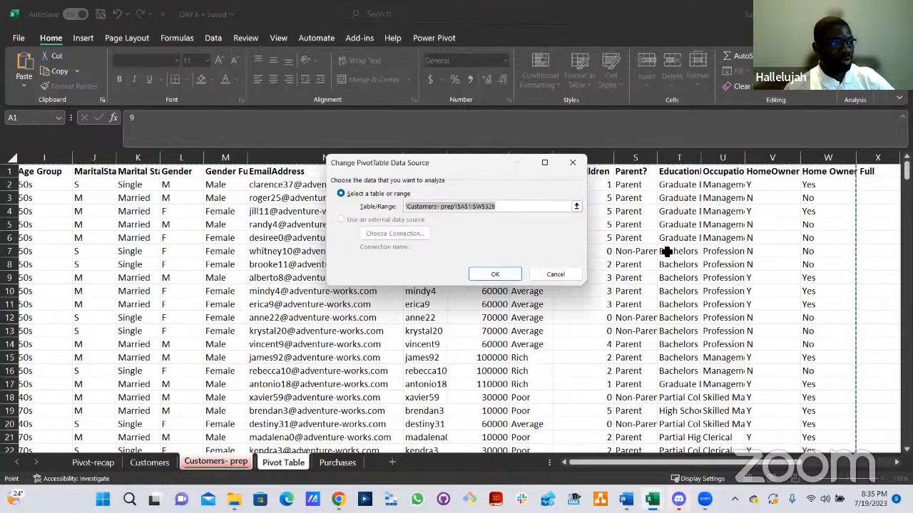
left_click(563, 274)
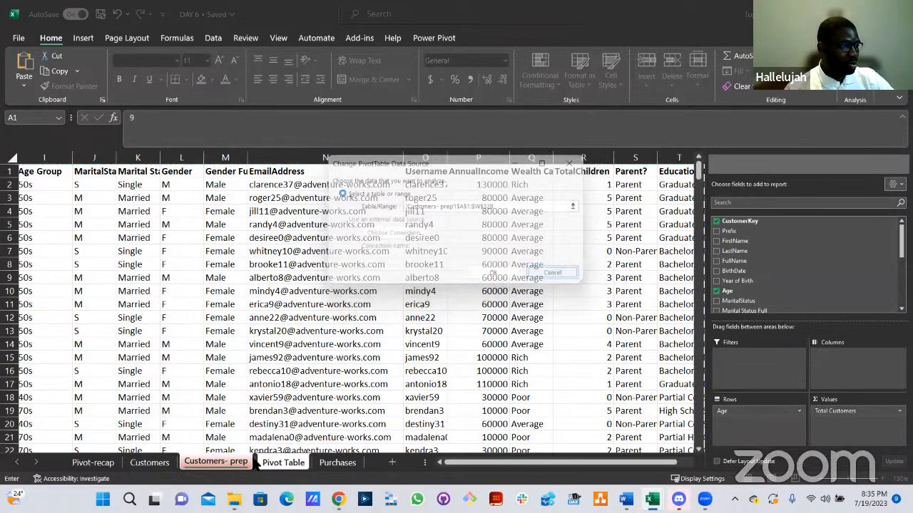
Autofit the width of all columns on the Customers- prep sheet and review them through Home Owner Full.
left_click(221, 463)
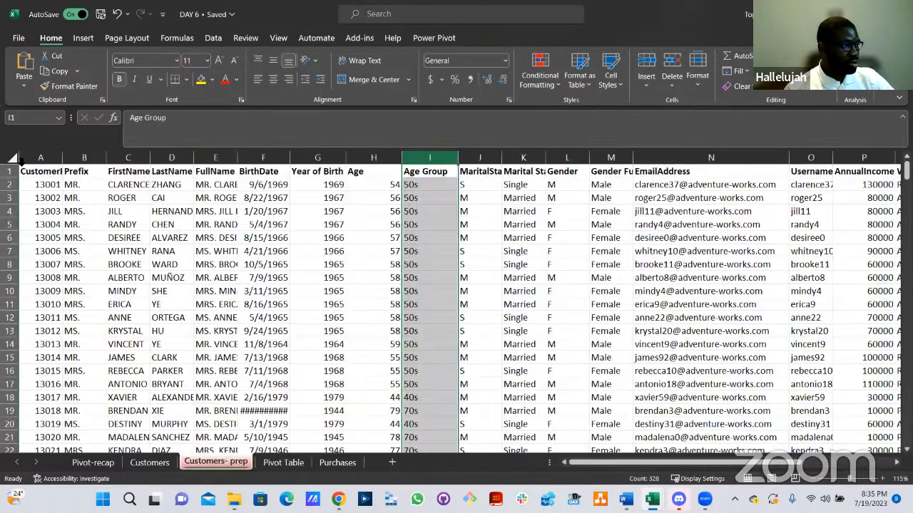
left_click(15, 158)
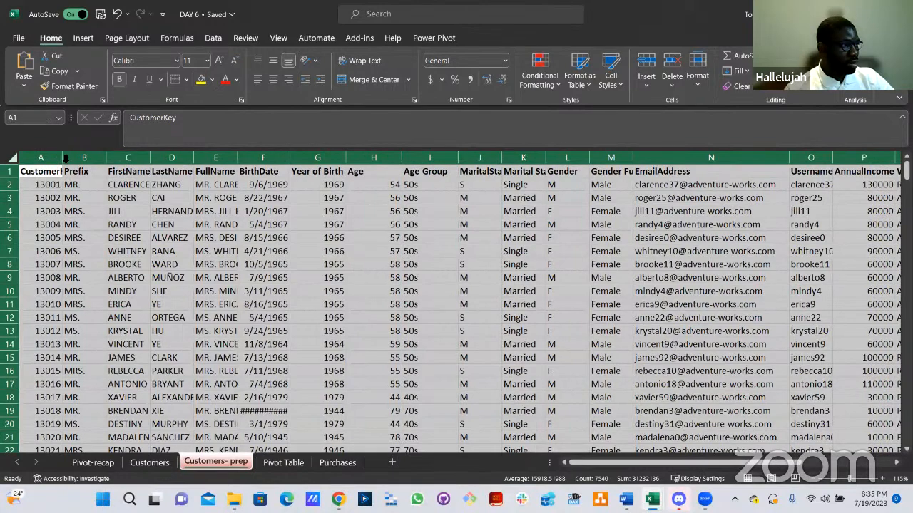
double_click(104, 159)
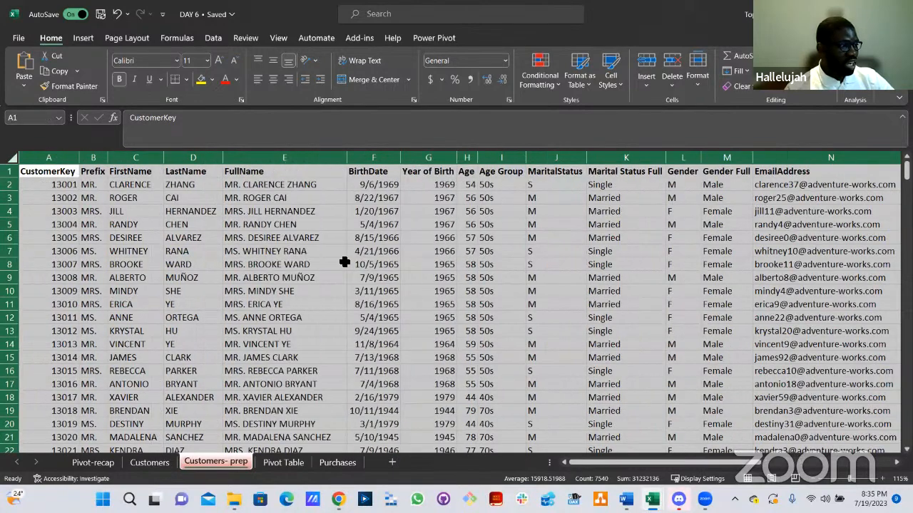
left_click(284, 265)
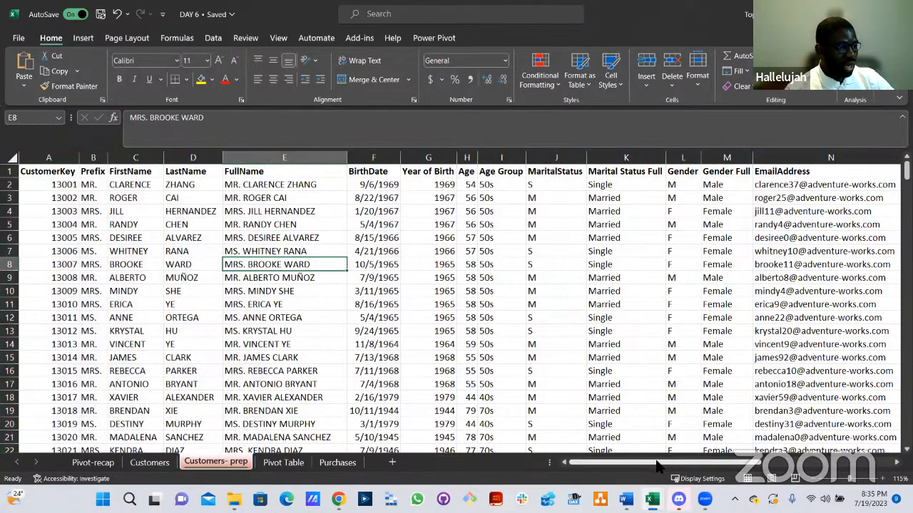
scroll(858, 465, "right", 3)
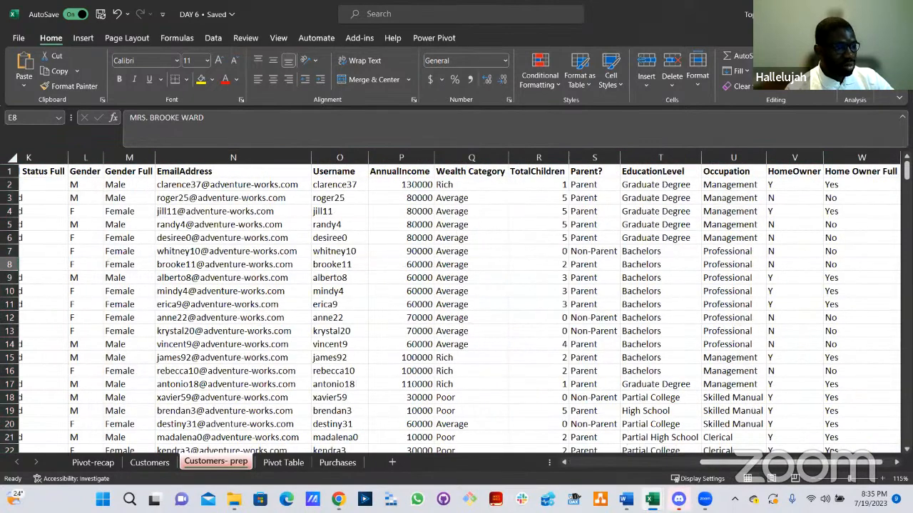
scroll(817, 264, "right", 2)
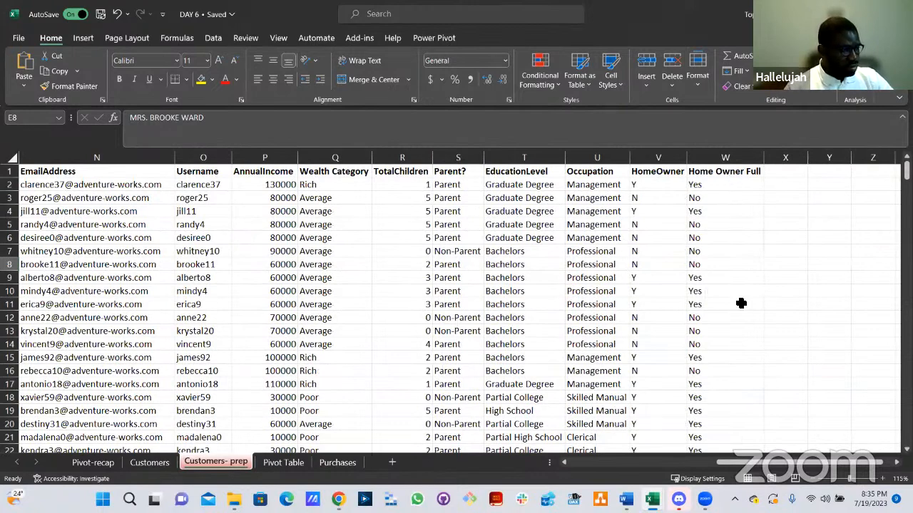
left_click_drag(632, 459, 285, 472)
Inspect the age pivot table's data source range again and close it without changes.
left_click(282, 463)
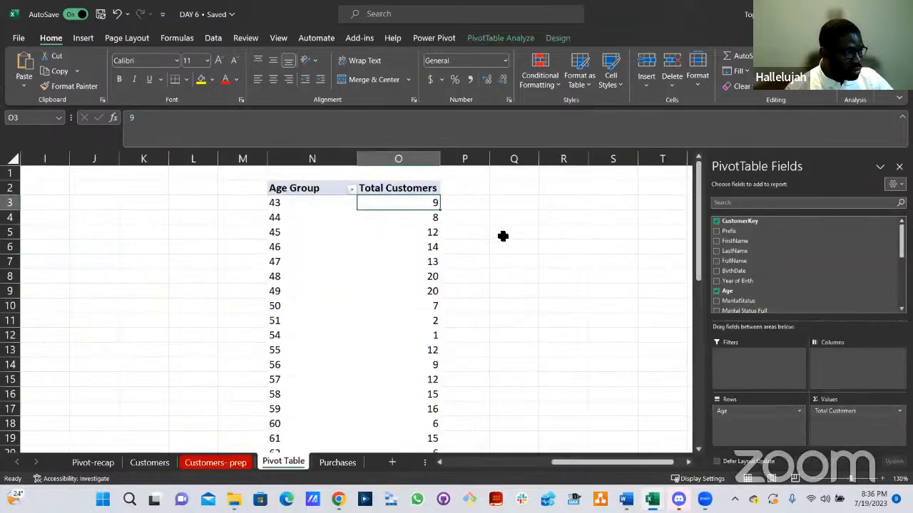
left_click(511, 38)
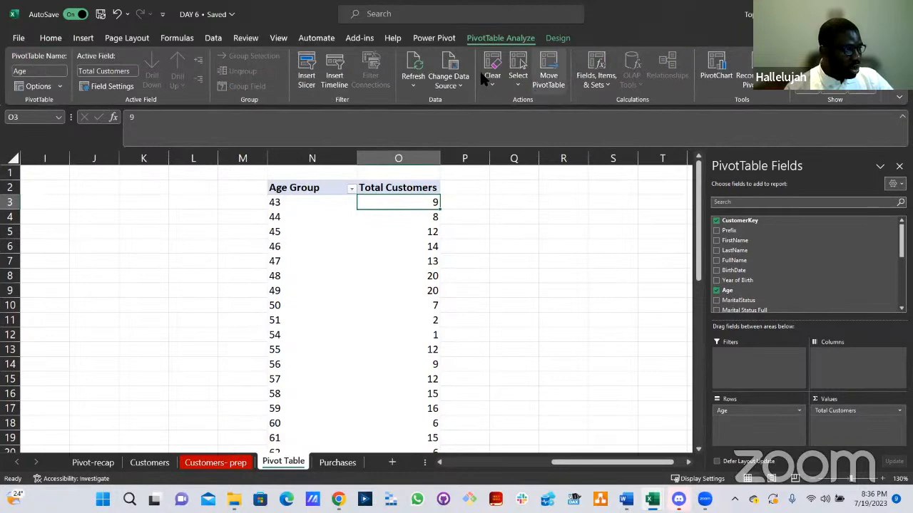
left_click(444, 65)
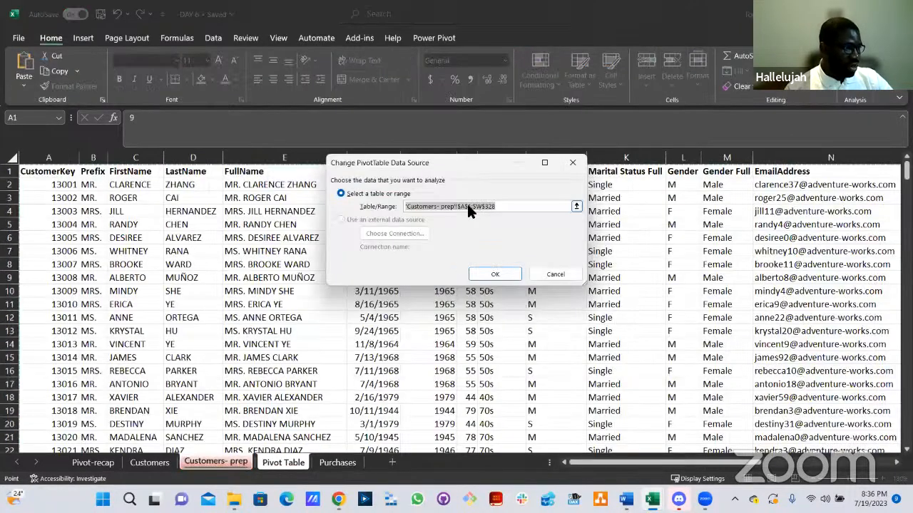
left_click(485, 207)
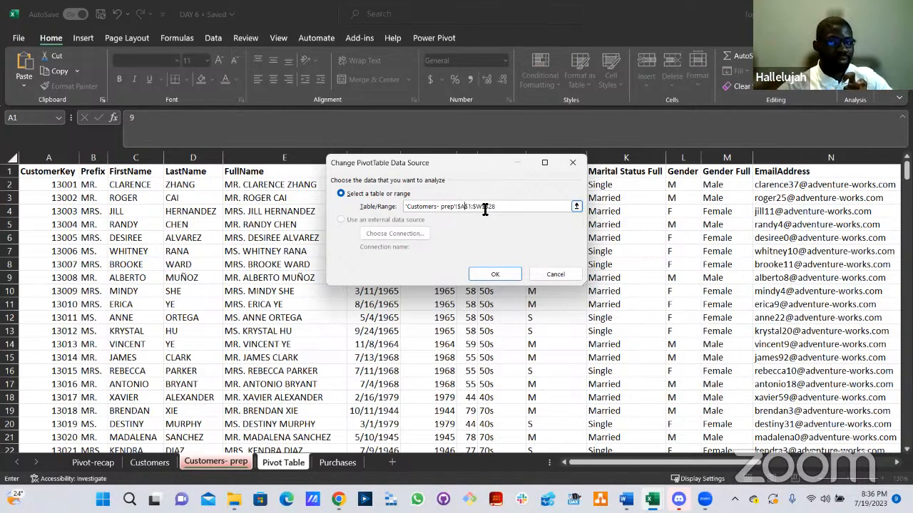
left_click(550, 275)
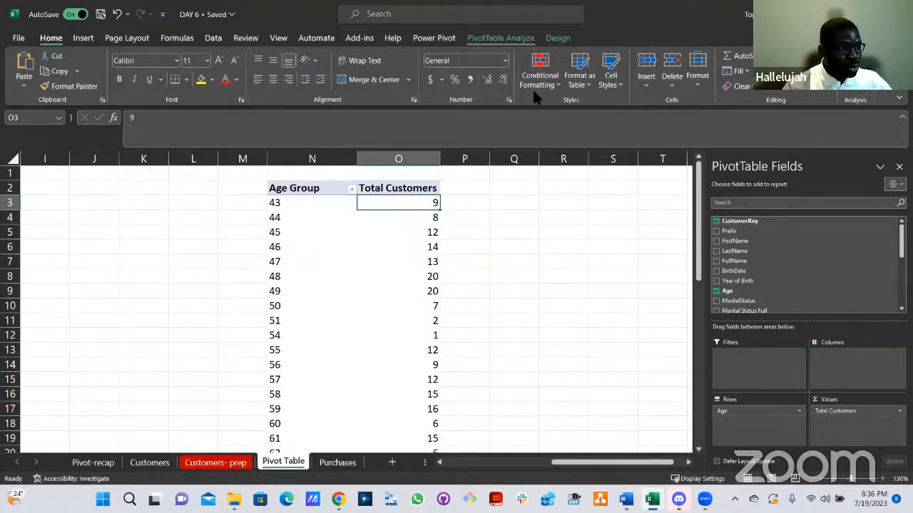
Refresh the age pivot table and replace Age with Age Group as its row field.
left_click(500, 40)
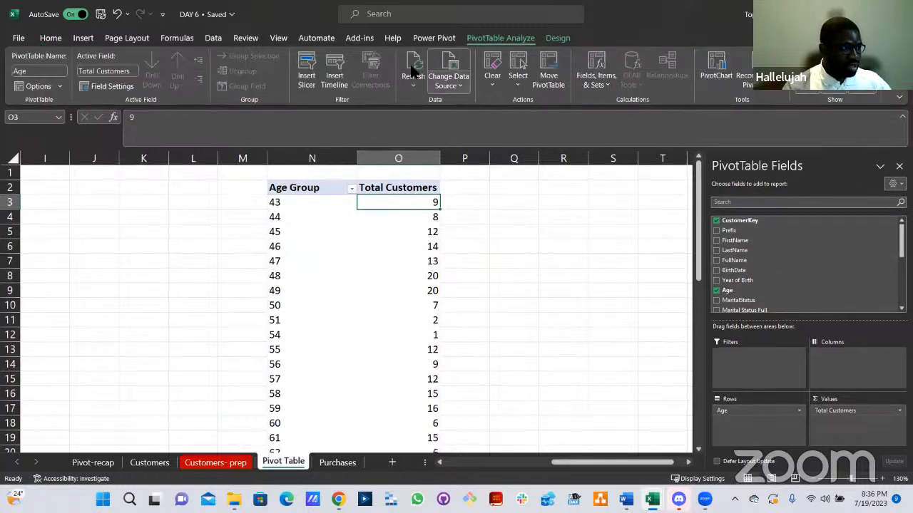
left_click(412, 66)
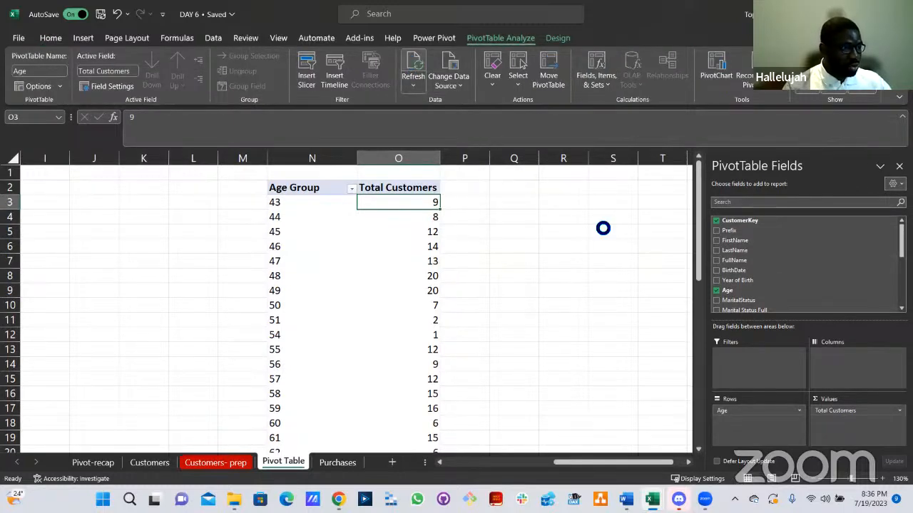
left_click(717, 291)
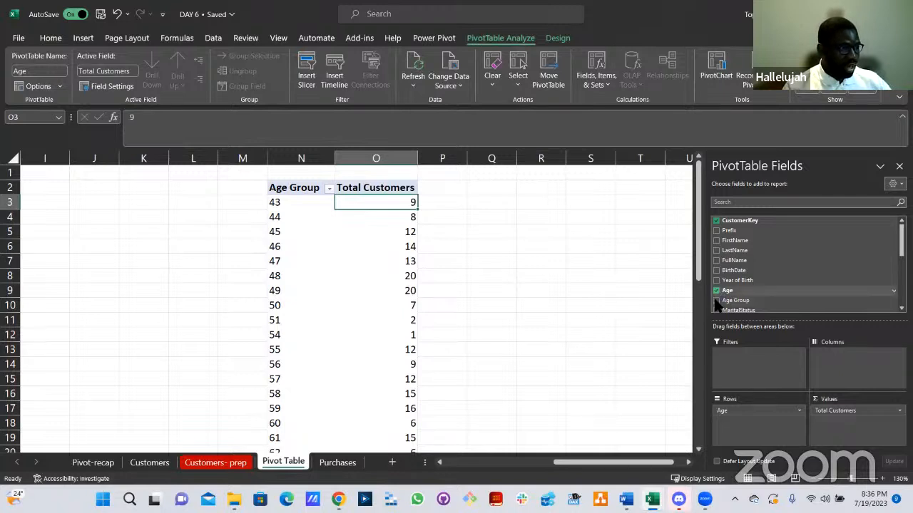
left_click(717, 300)
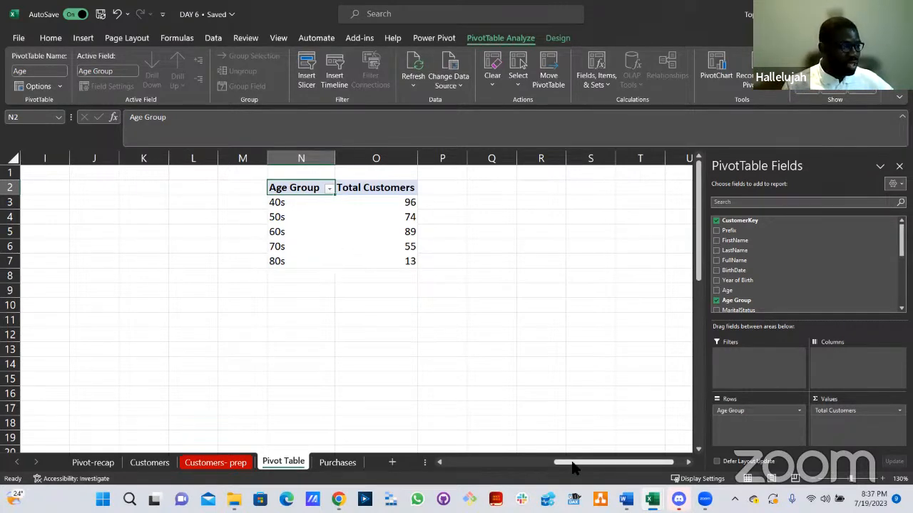
Switch to the Business Requirement document in Word and review the customer breakdown requirement in item 2.
left_click_drag(574, 467, 437, 465)
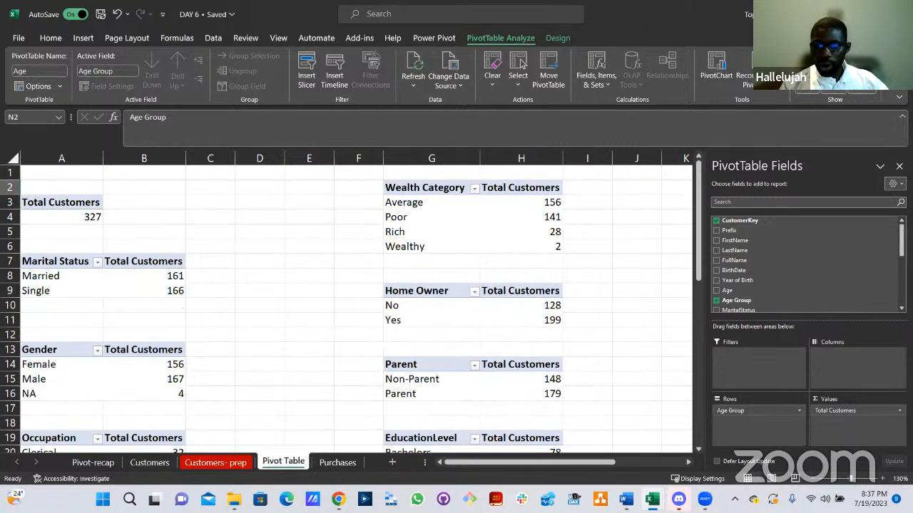
key("alt+Tab")
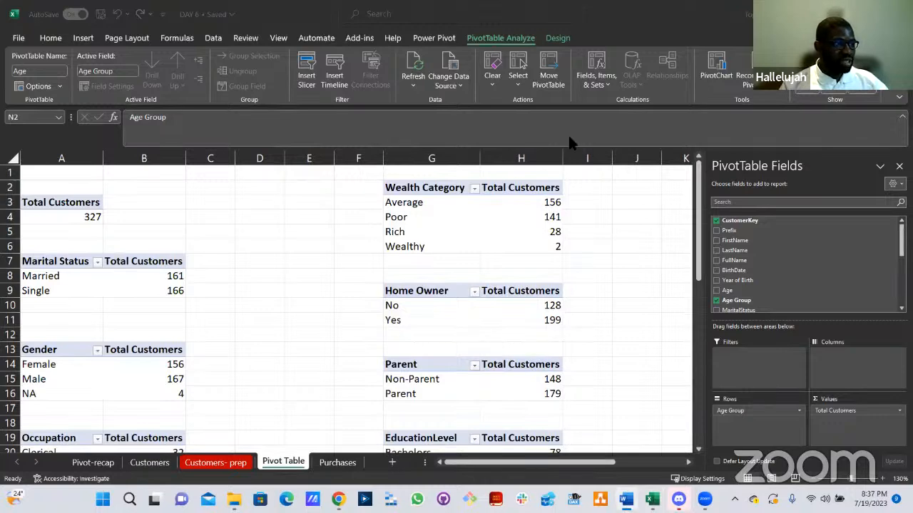
key("super+Up")
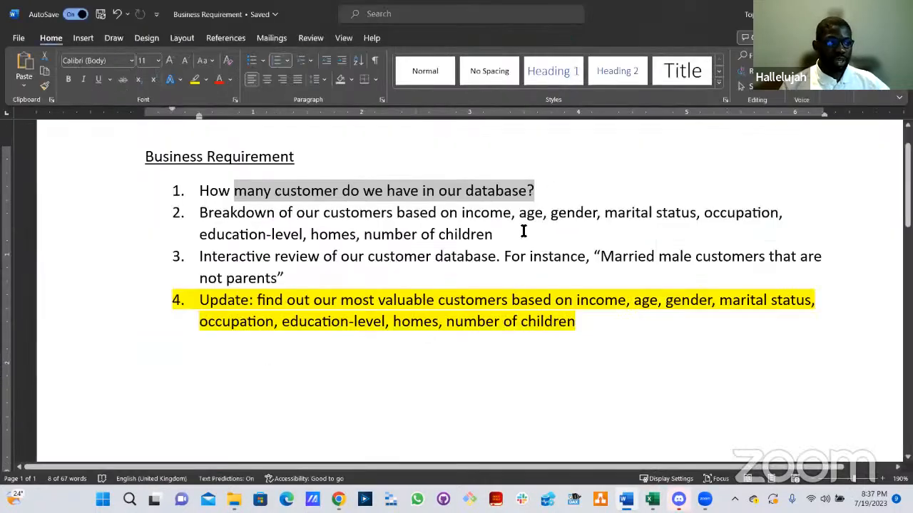
left_click(522, 233)
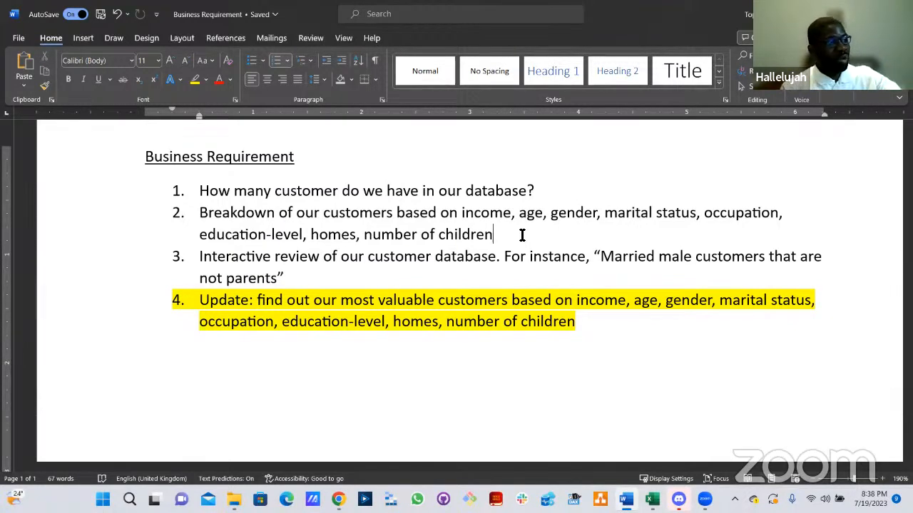
left_click_drag(452, 228, 342, 213)
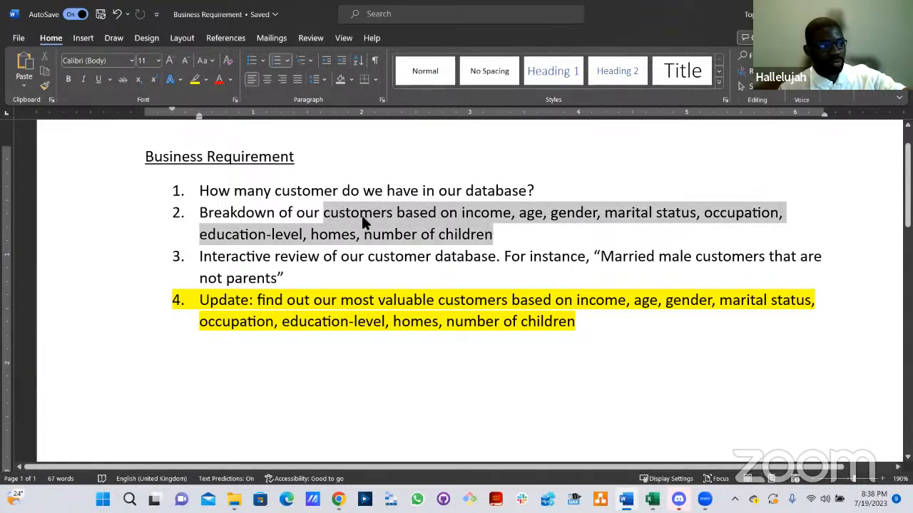
left_click(496, 239)
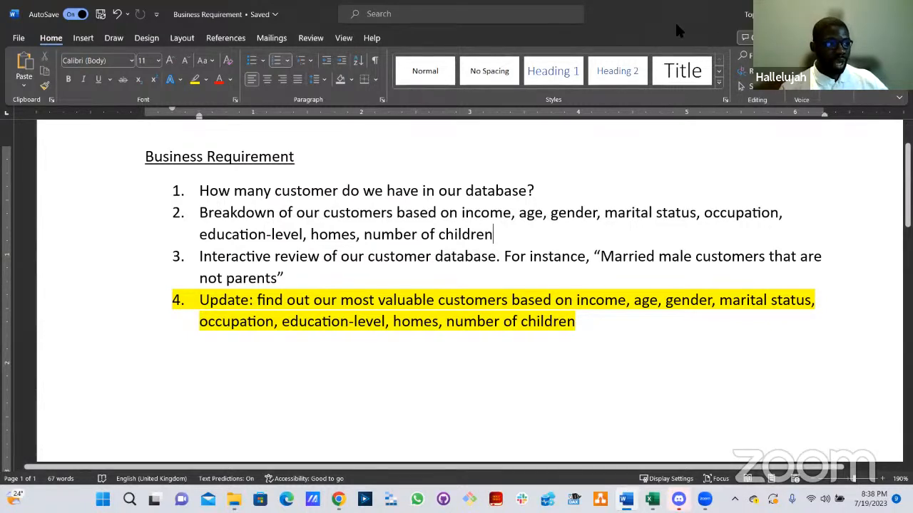
Return to the DAY 6 workbook in Excel and look over the customer pivot tables.
key("alt+Tab")
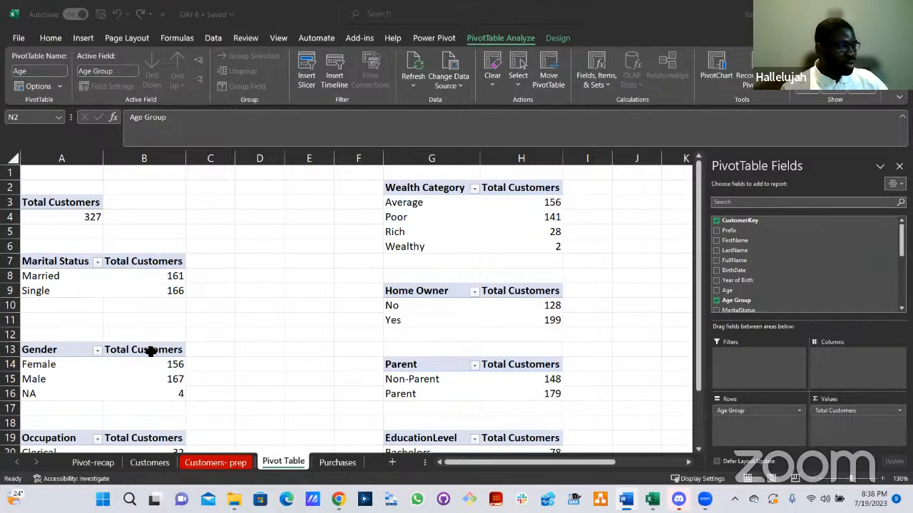
left_click(439, 463)
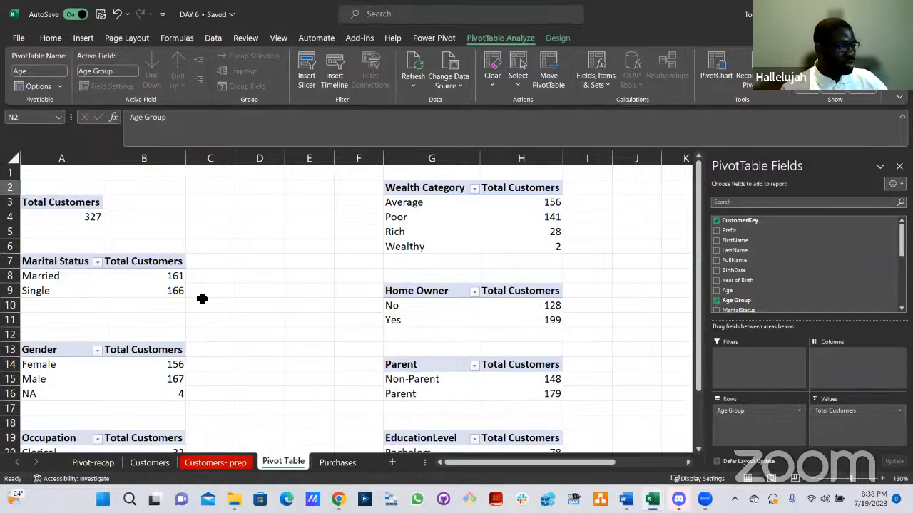
scroll(204, 312, "down", 2)
scroll(215, 324, "up", 2)
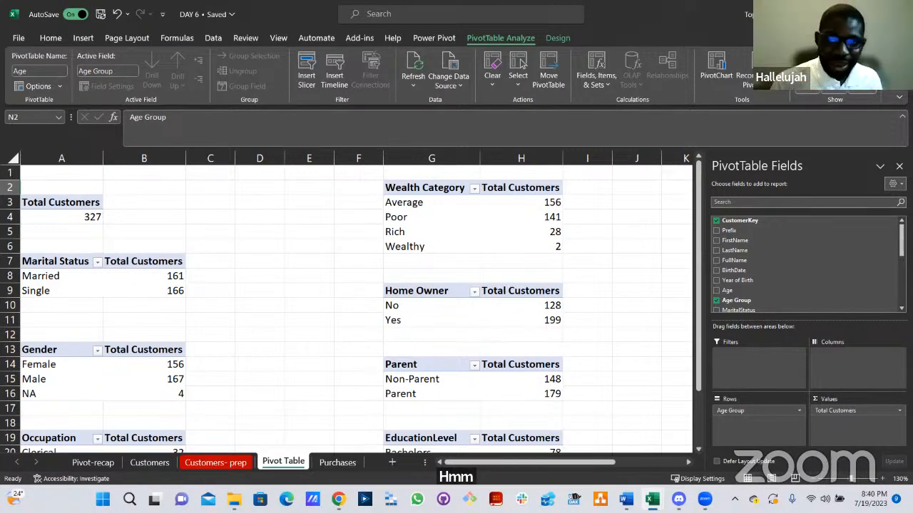
Switch to Discord, read the COUNTIFS question in the knowledge-test channel, and return to the Excel workbook.
key("alt+Tab")
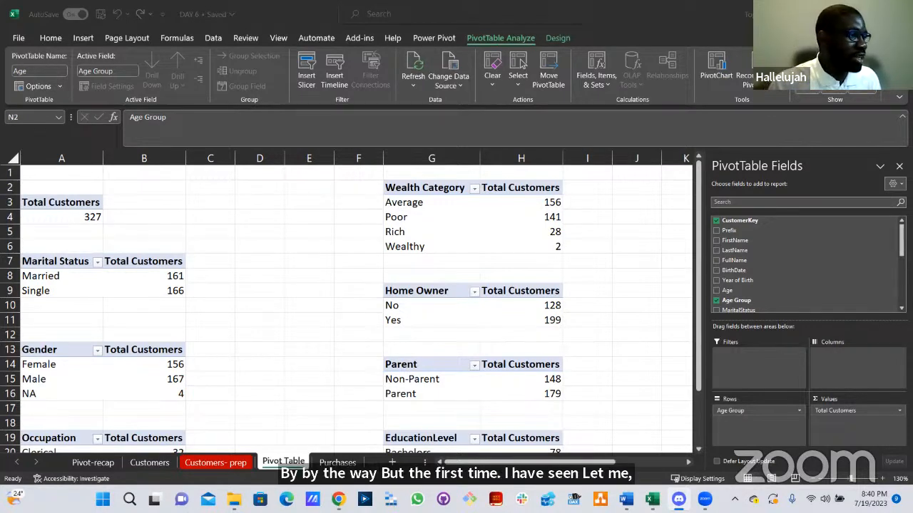
left_click_drag(523, 1, 523, 65)
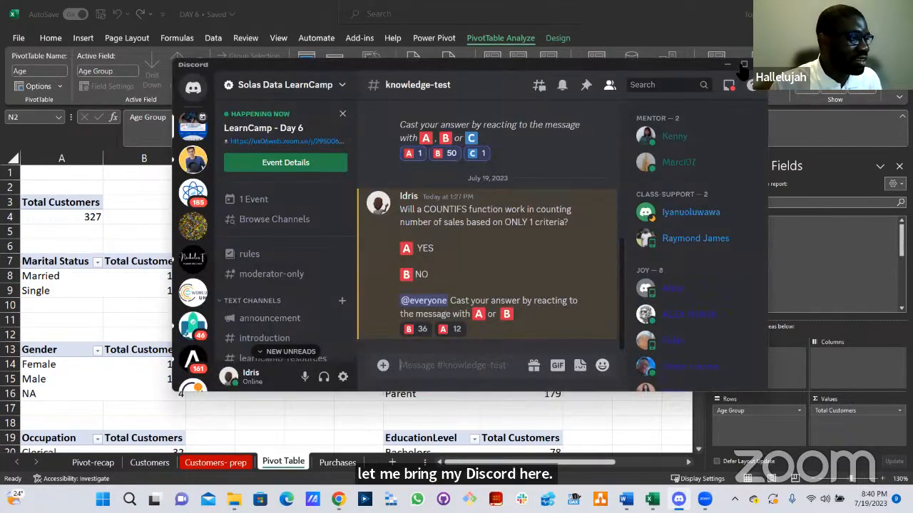
key("super+Up")
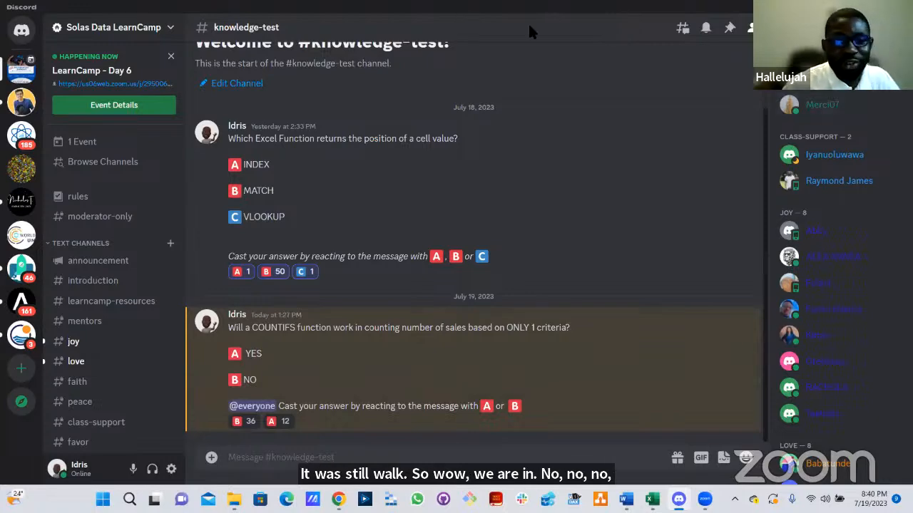
key("alt+Tab")
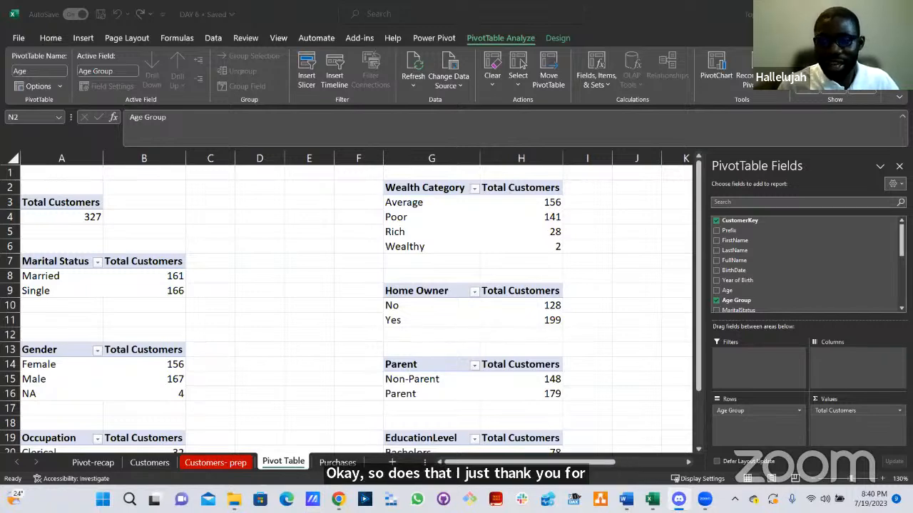
key("alt+Tab")
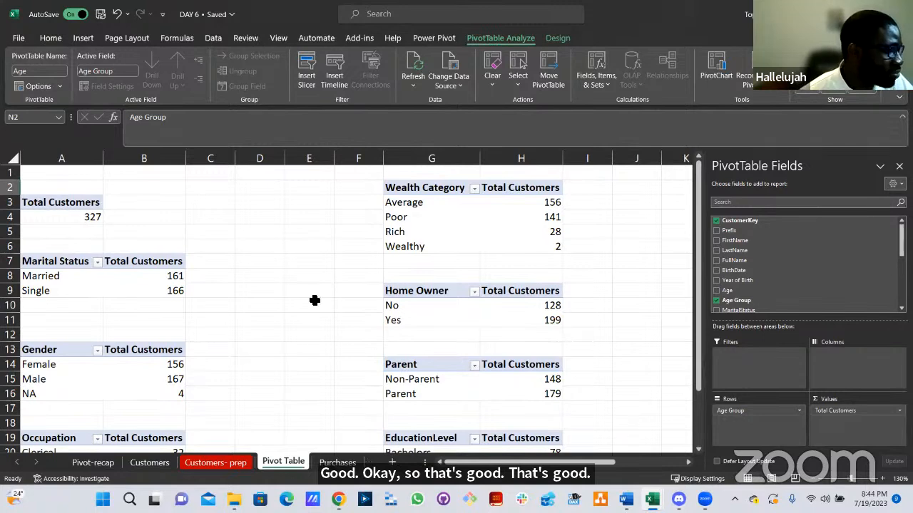
Insert a pie PivotChart from the Marital Status pivot table and make the chart slightly smaller.
scroll(307, 333, "down", 1)
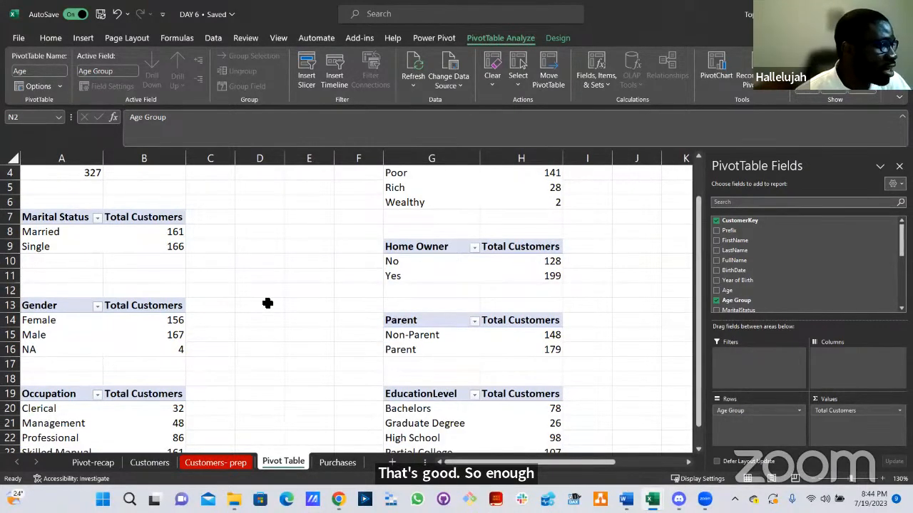
scroll(271, 289, "up", 1)
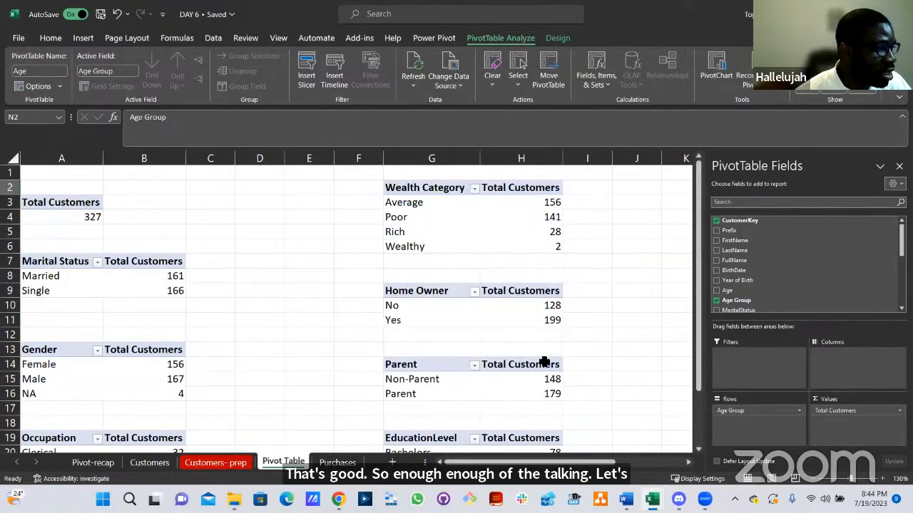
scroll(546, 361, "down", 3)
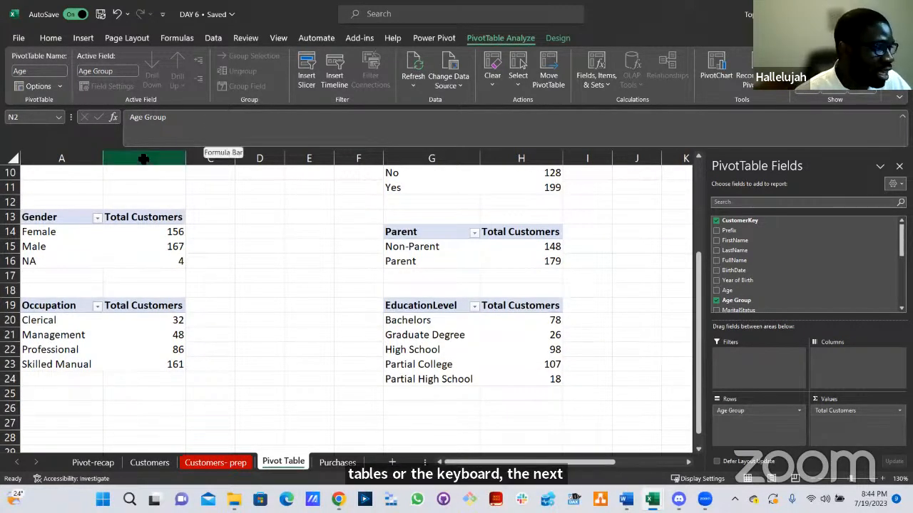
scroll(155, 220, "up", 3)
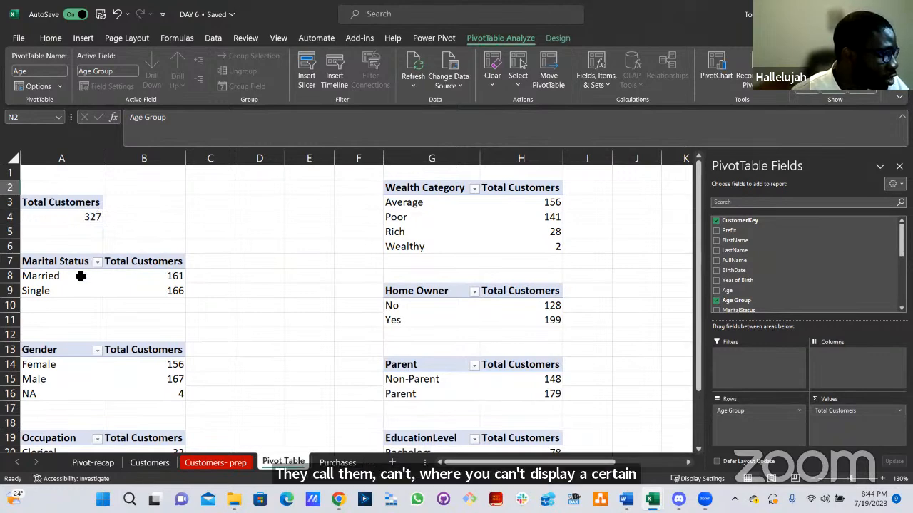
left_click(43, 276)
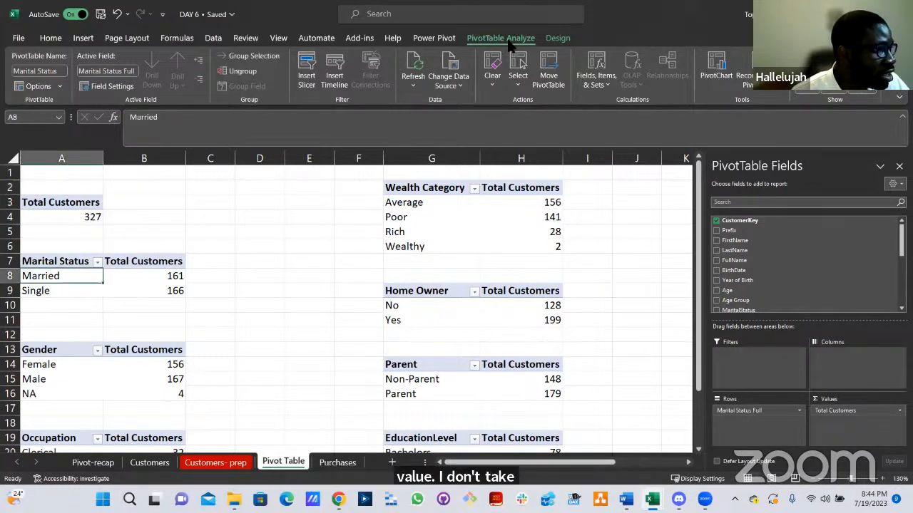
left_click(716, 71)
mouse_move(386, 227)
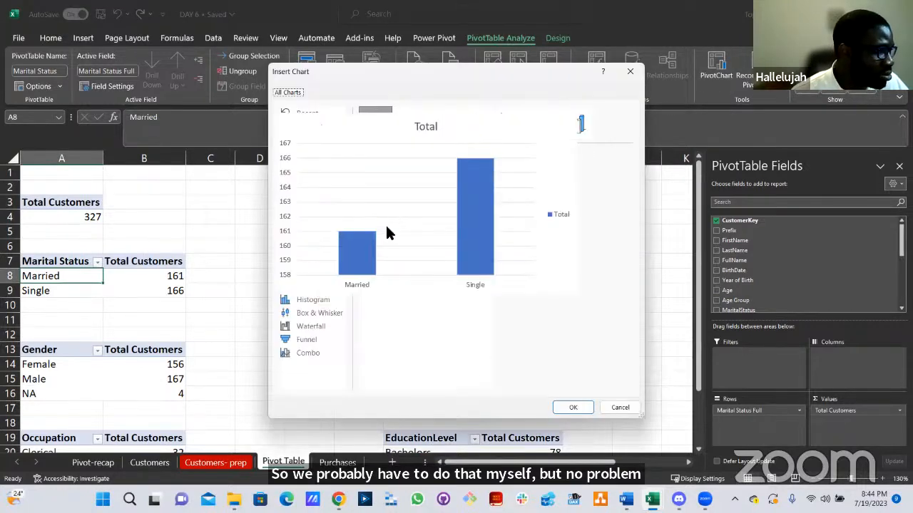
left_click(300, 168)
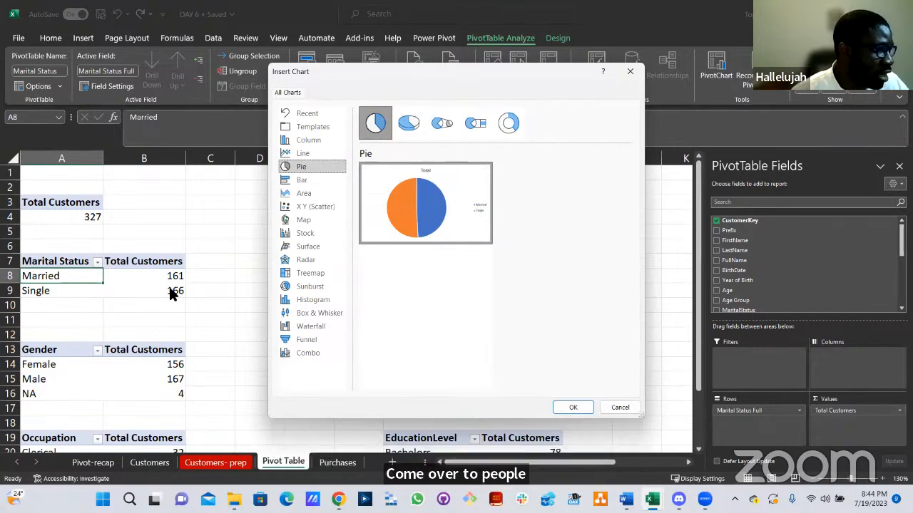
mouse_move(411, 194)
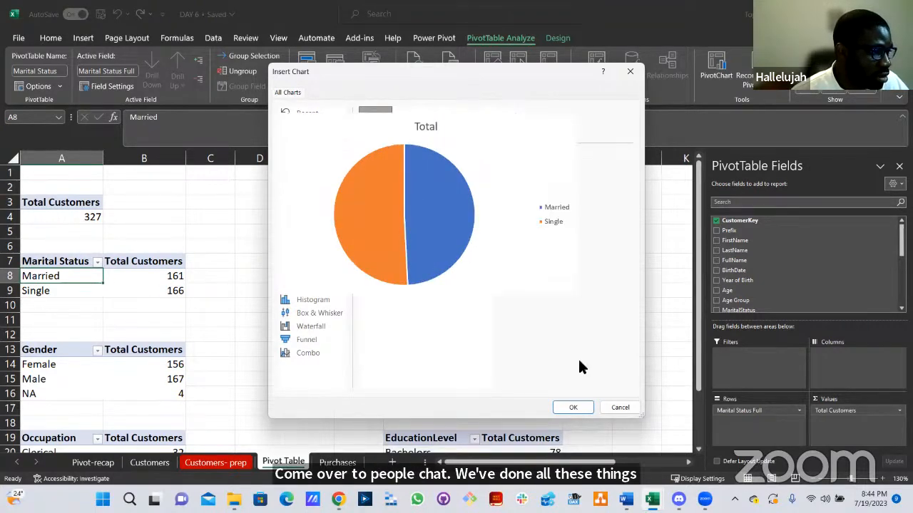
left_click(572, 407)
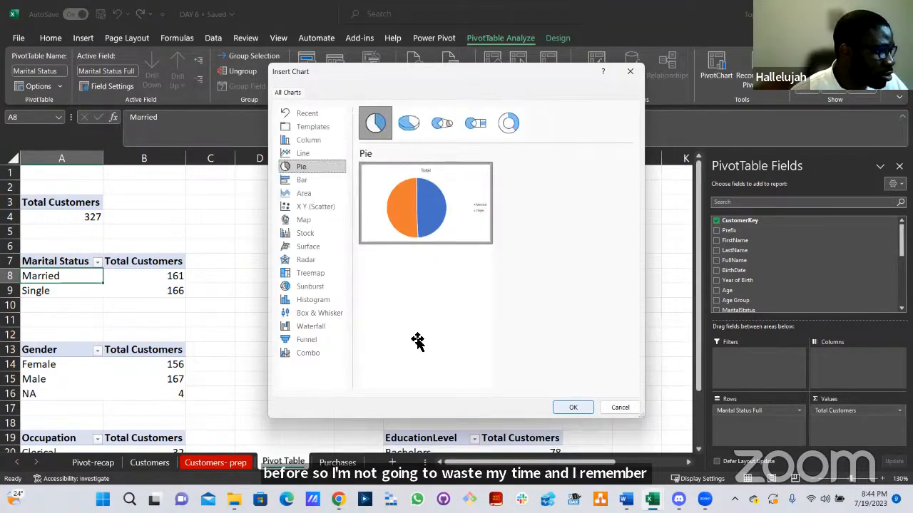
left_click_drag(540, 423, 482, 402)
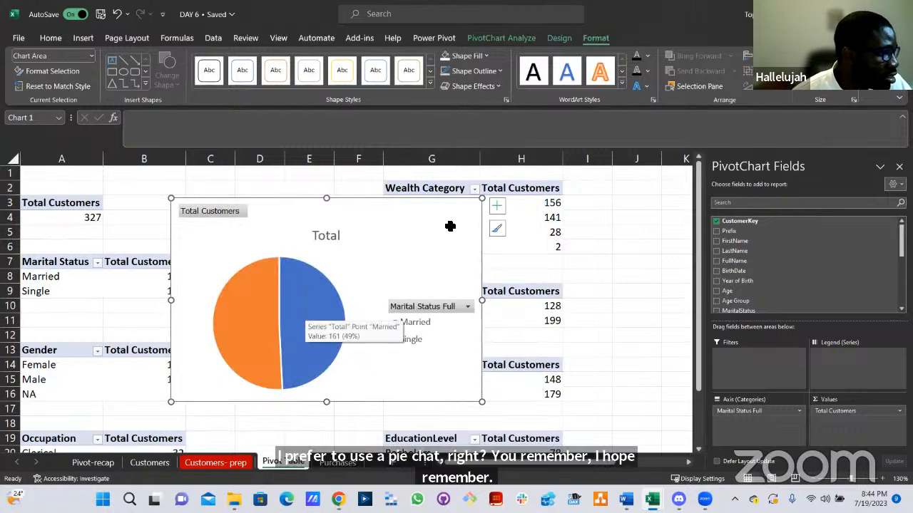
Add Outside End data labels to the marital status pie chart and place its legend at the bottom.
left_click(497, 207)
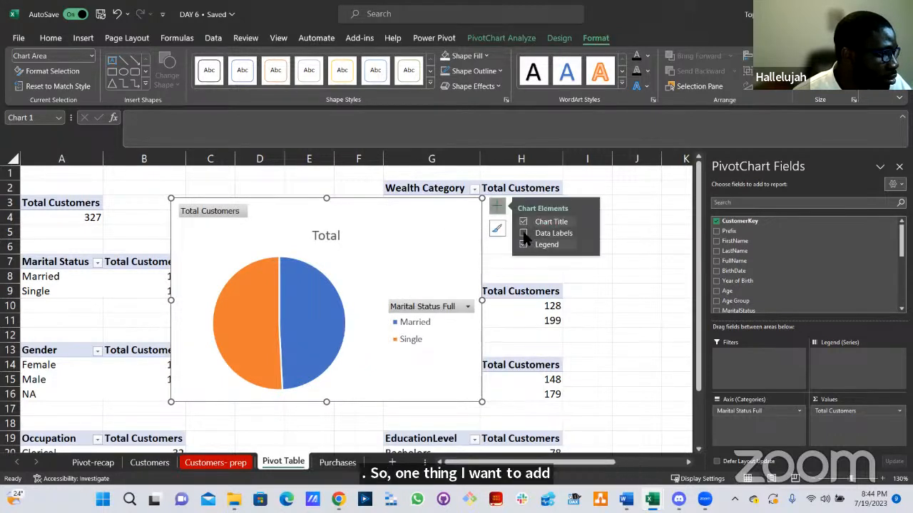
left_click(524, 233)
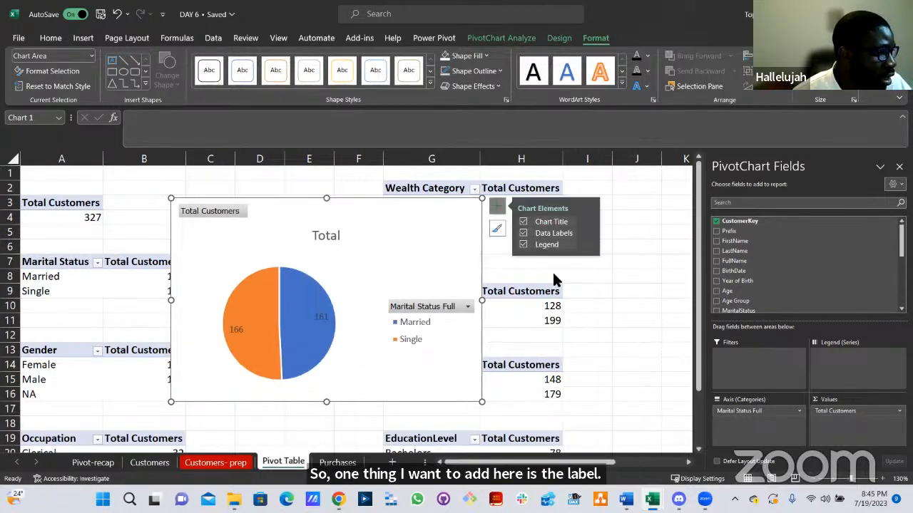
left_click(590, 234)
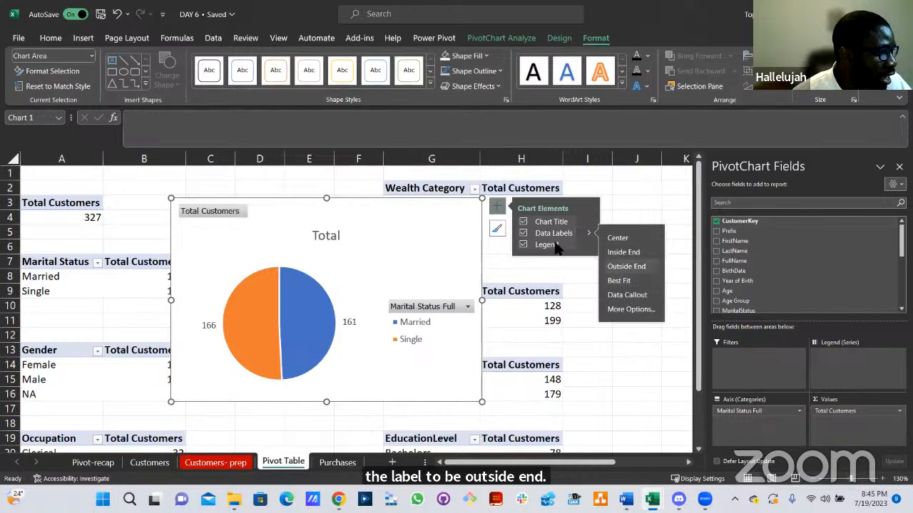
left_click(588, 244)
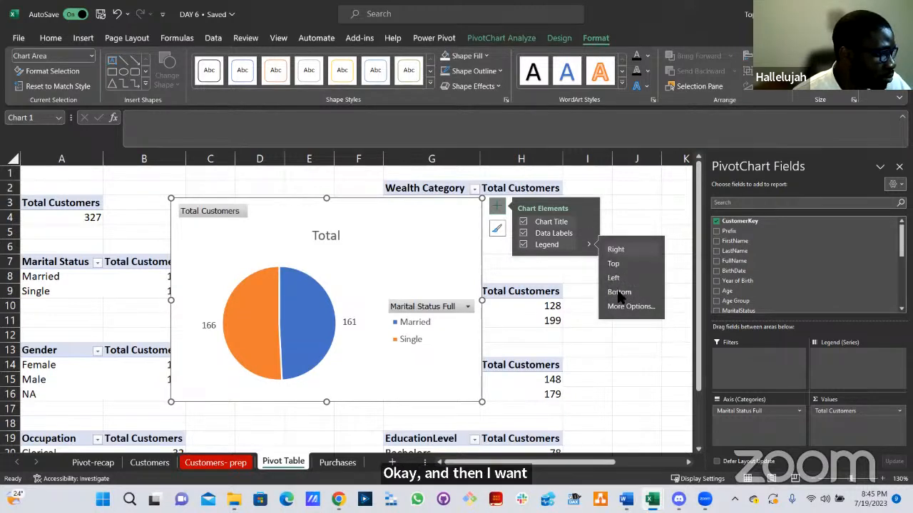
left_click(618, 292)
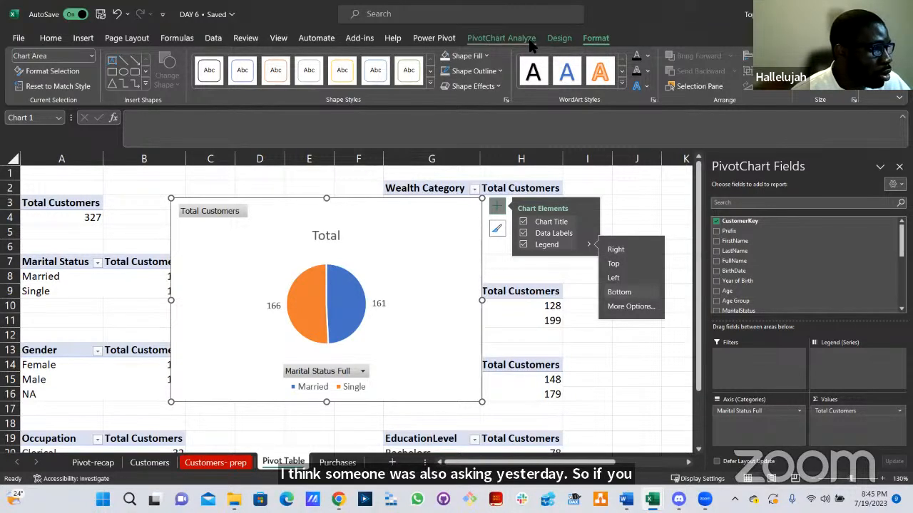
Hide all the field buttons on the marital status pie chart.
left_click(508, 41)
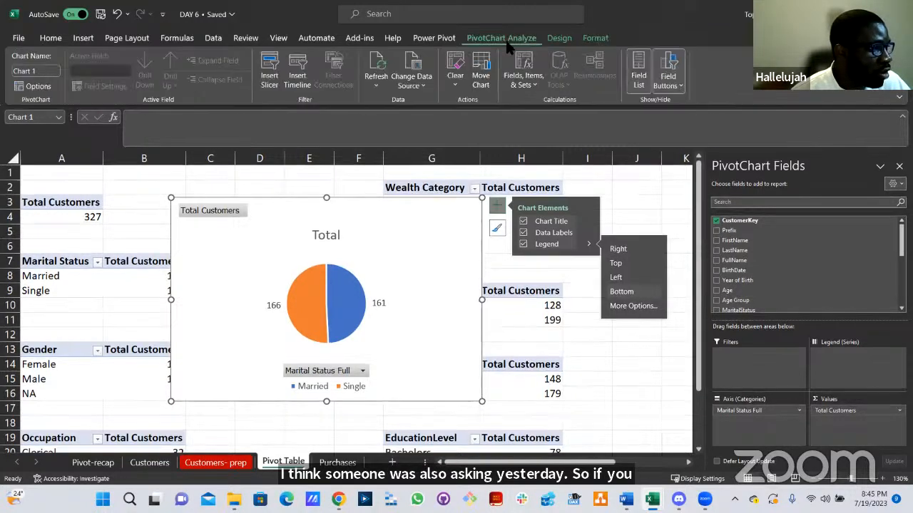
left_click(672, 84)
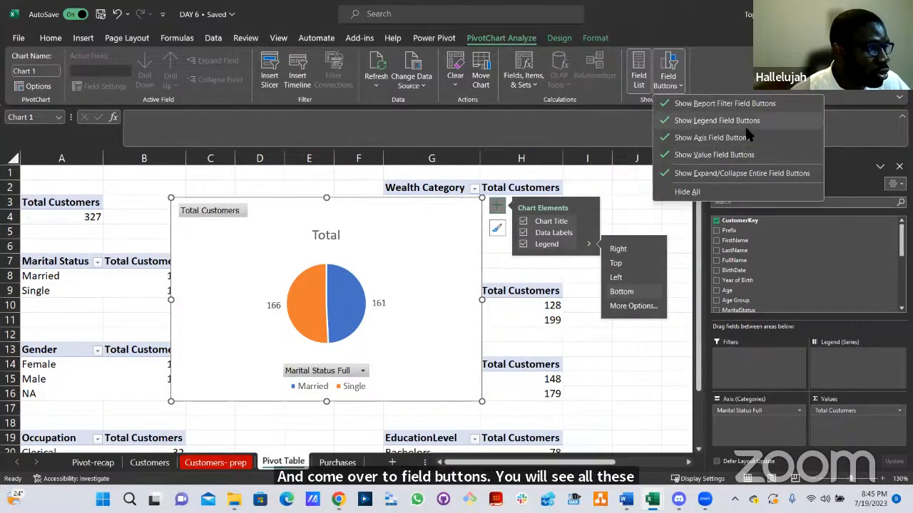
left_click(687, 192)
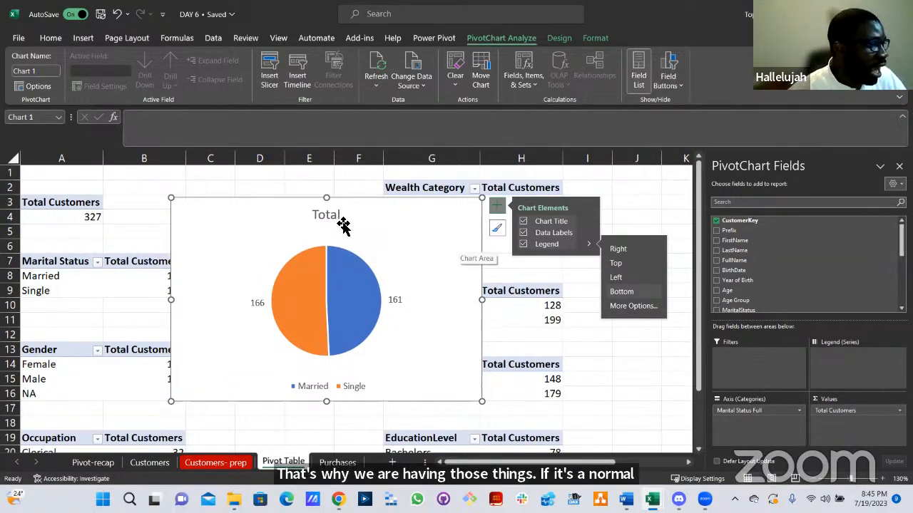
left_click(299, 184)
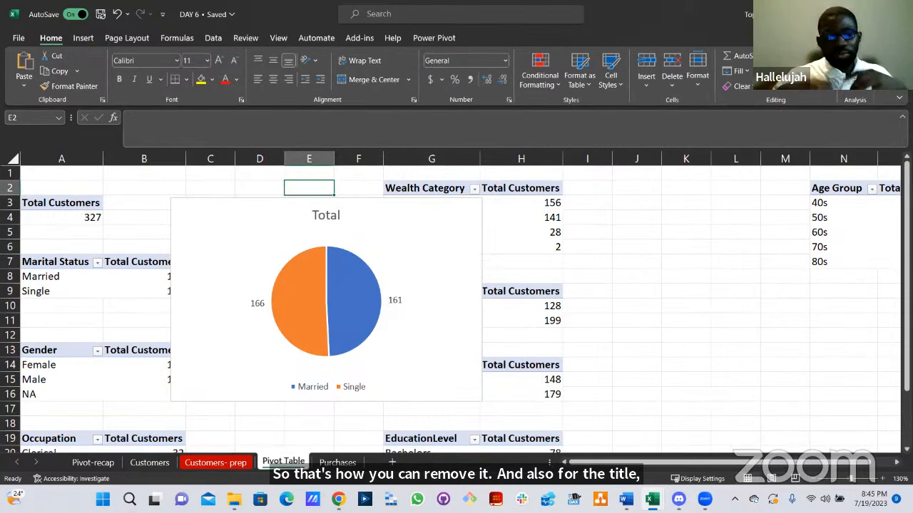
Replace the pie chart's title text with "Title".
left_click(328, 216)
double_click(327, 217)
type("T")
key("ctrl+z")
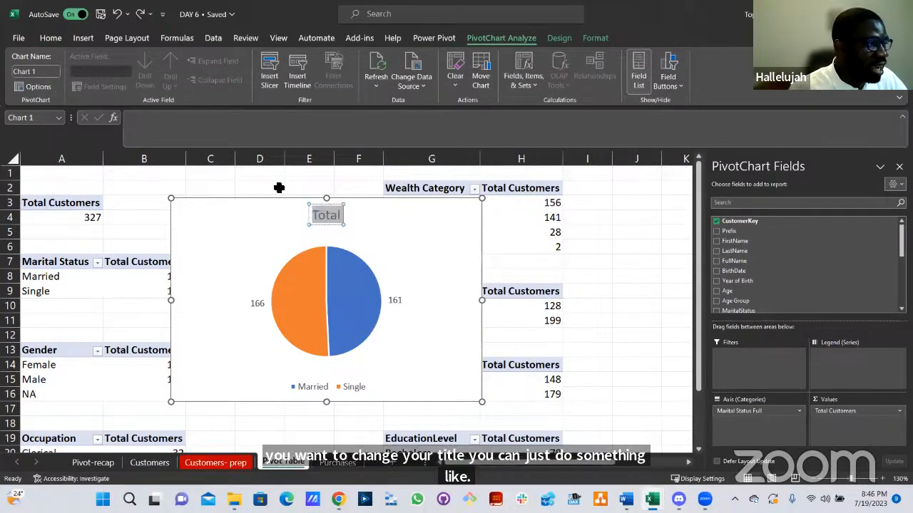
type("Title")
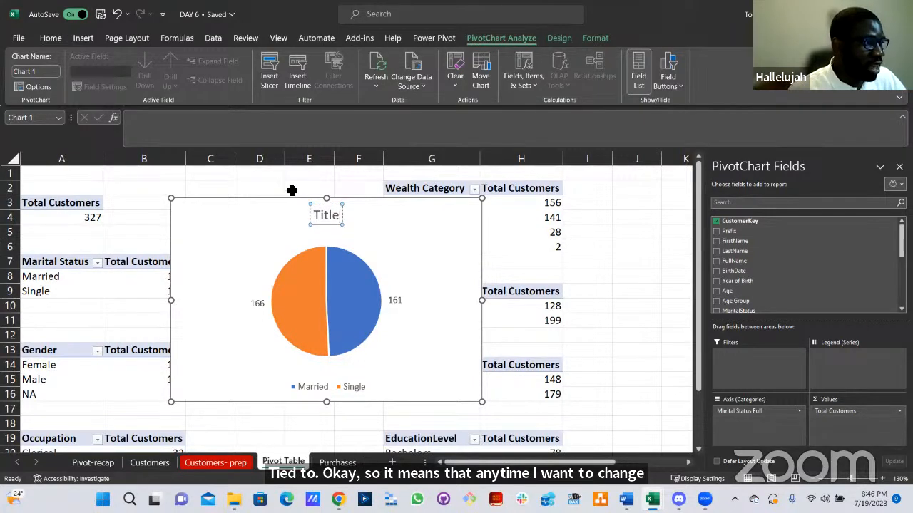
left_click(295, 193)
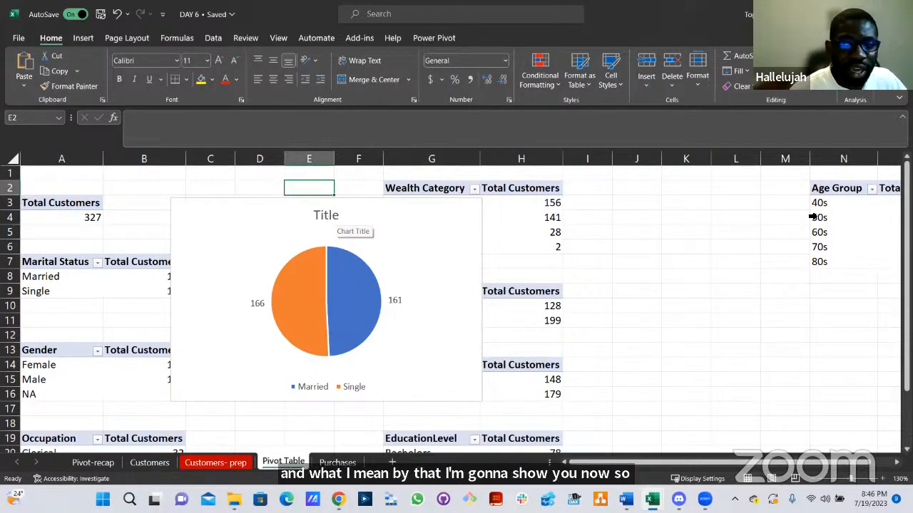
Set the pie chart's title to "Customer by Marital Status" and copy that text for reuse.
left_click(330, 227)
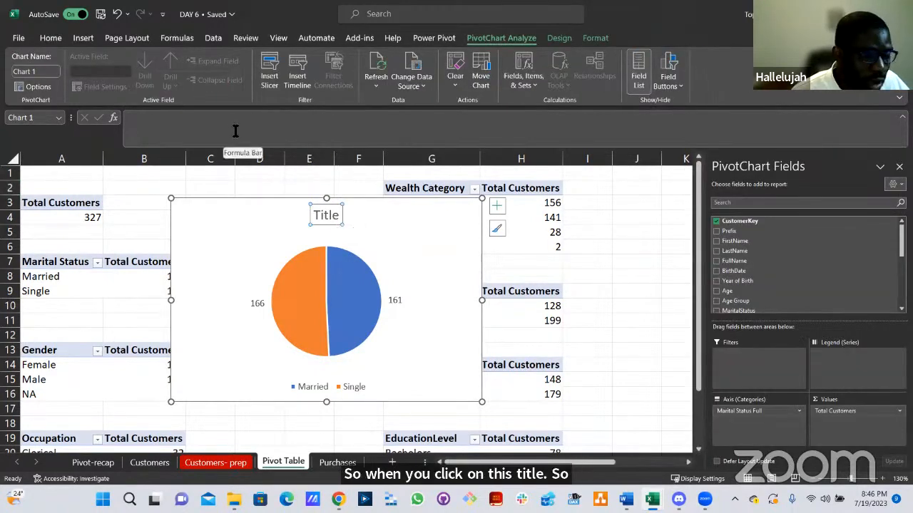
left_click(329, 227)
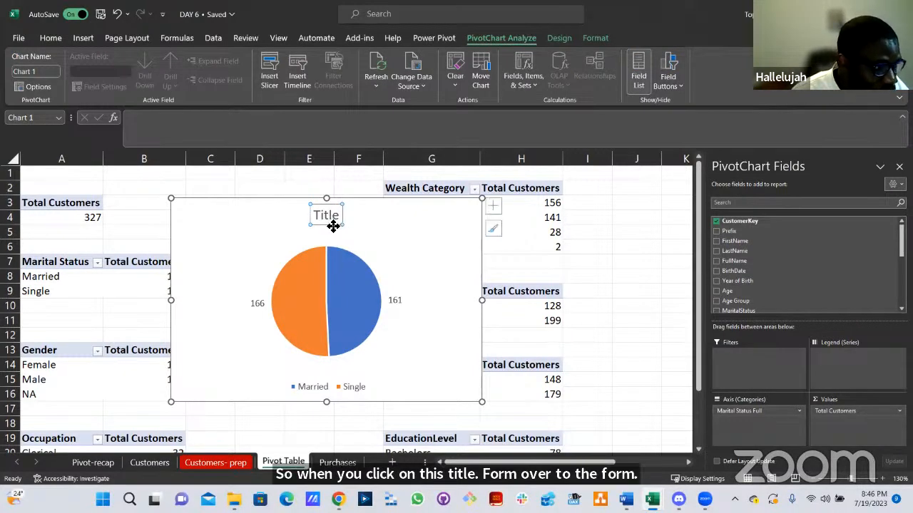
left_click(208, 121)
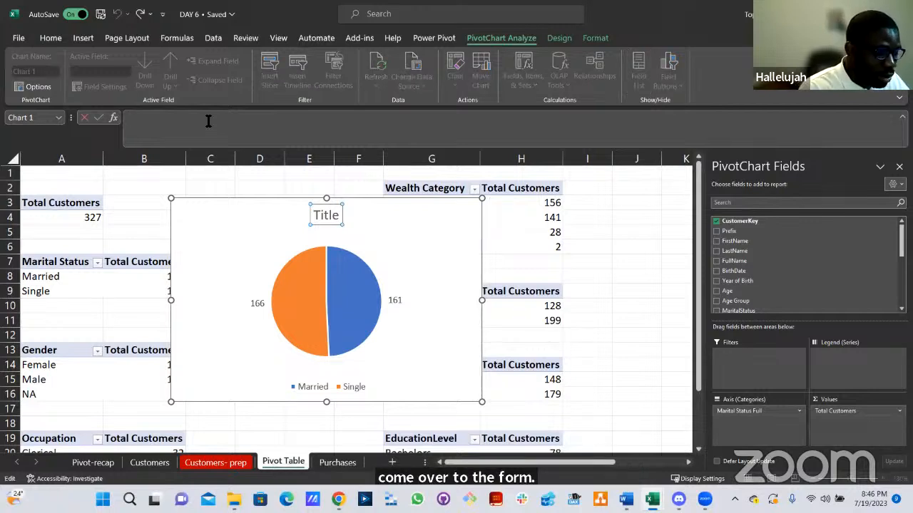
type("Custo")
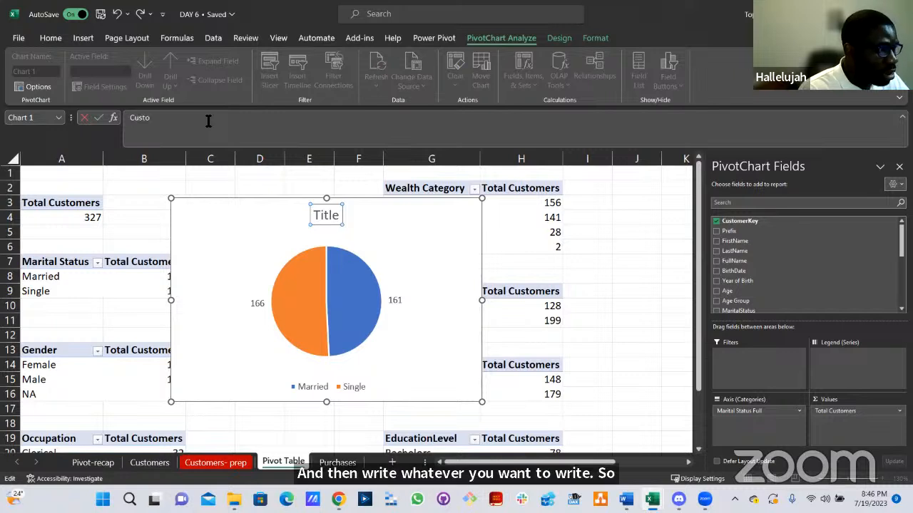
type("mer")
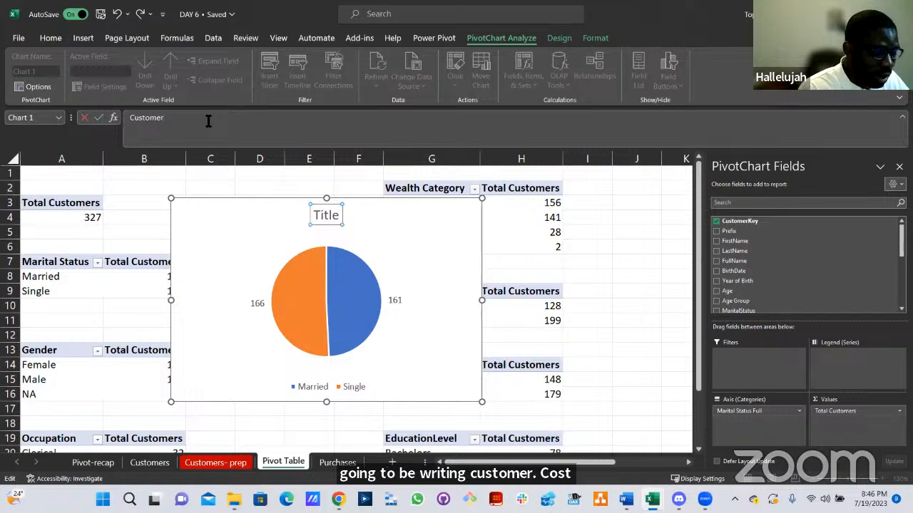
type(" by Marital")
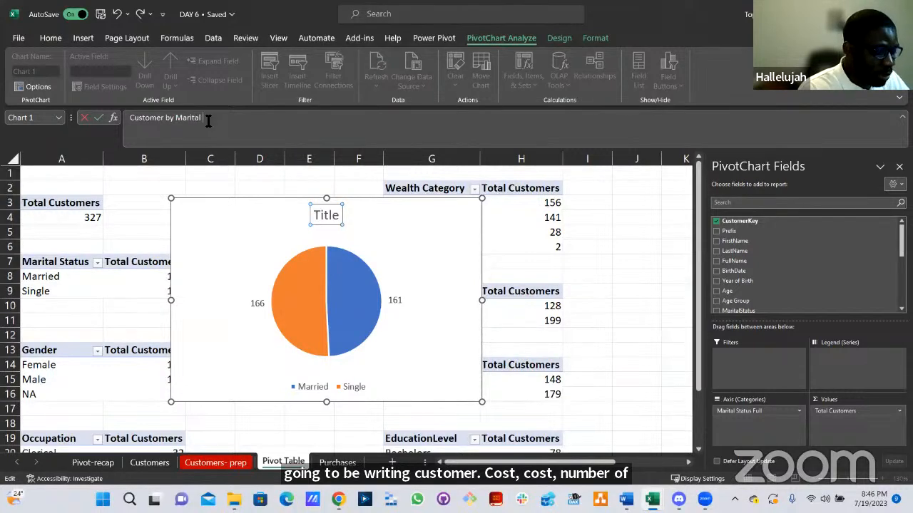
type(" Status")
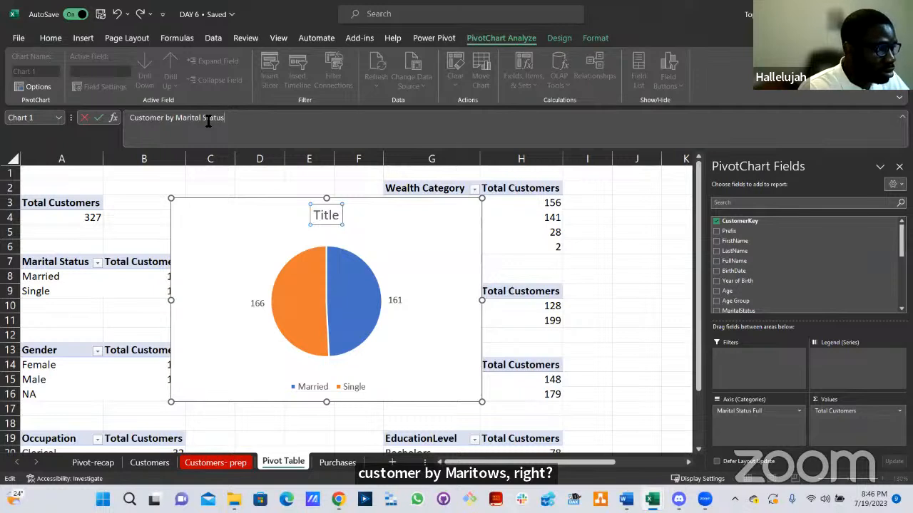
key("ctrl+a")
key("ctrl+c")
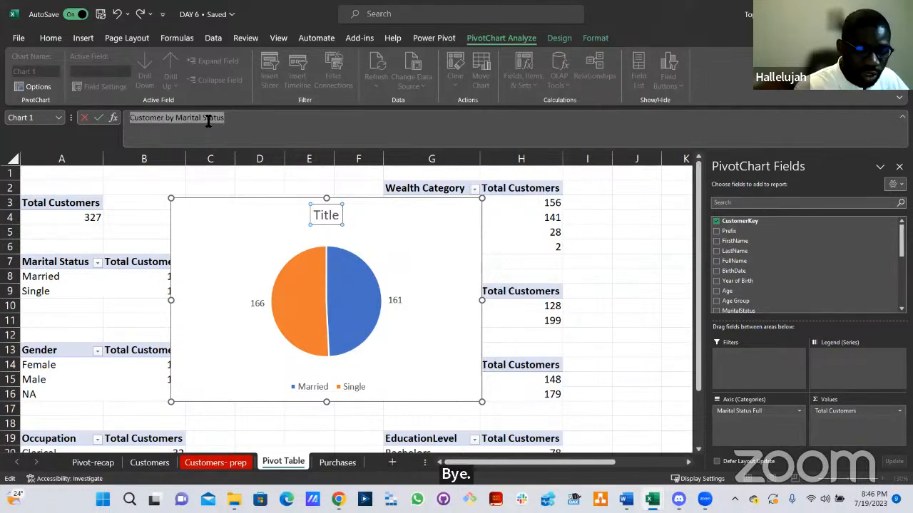
left_click(208, 121)
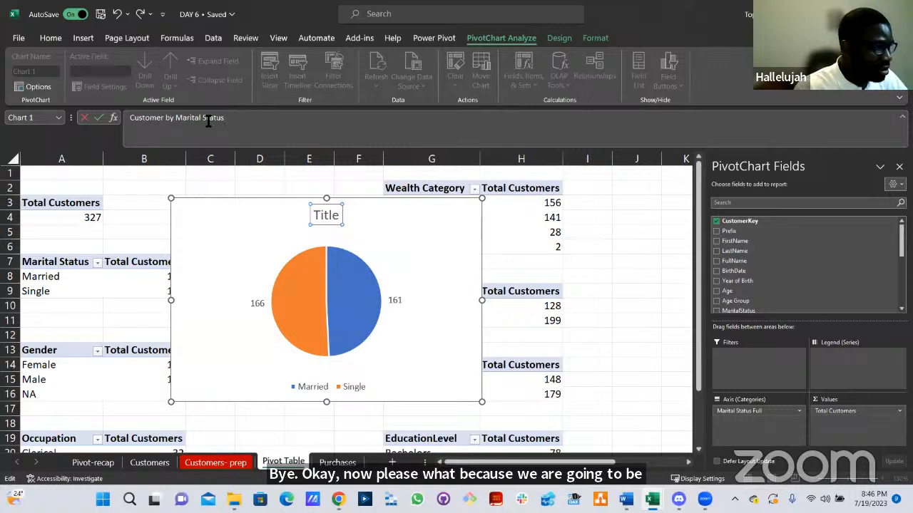
key("Return")
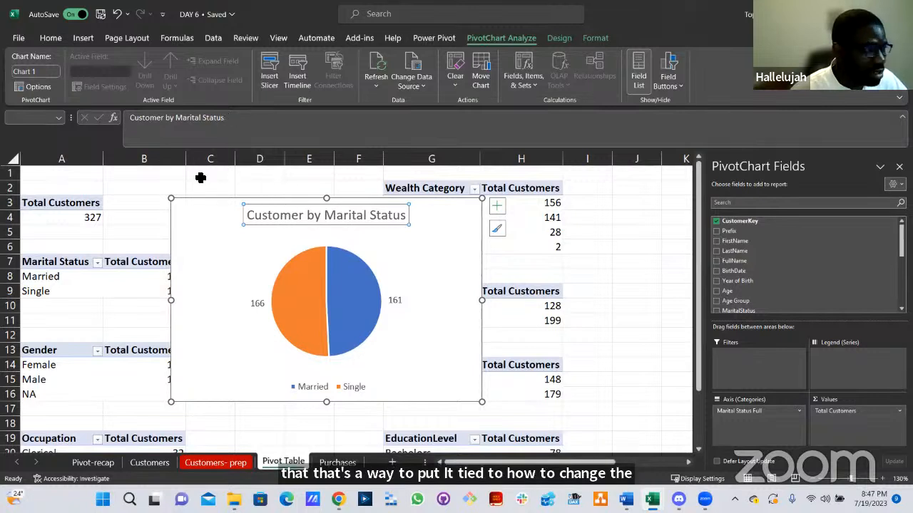
Paste the copied text "Customer by Marital Status" into cell B1.
left_click(150, 173)
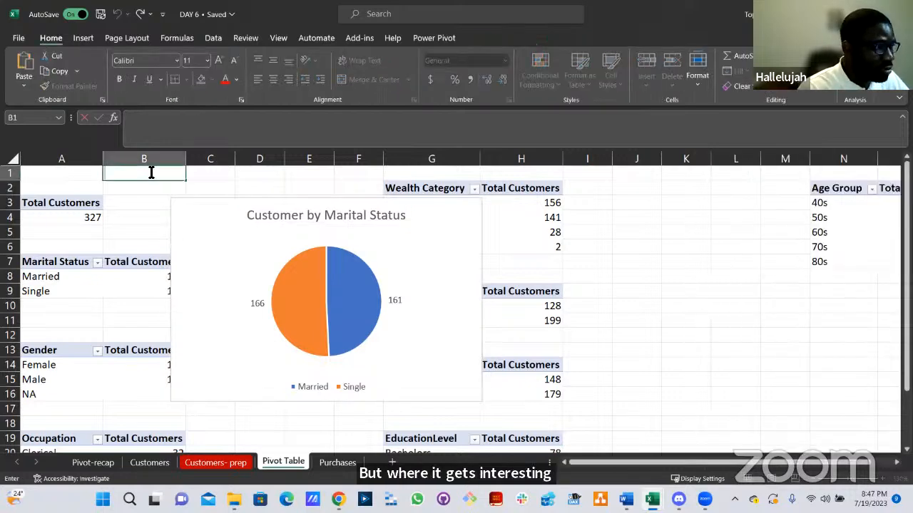
key("ctrl+v")
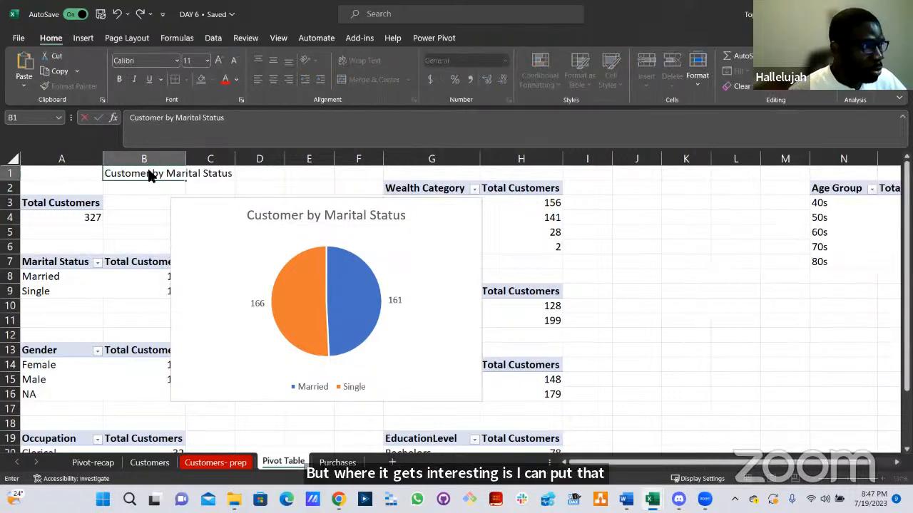
key("Return")
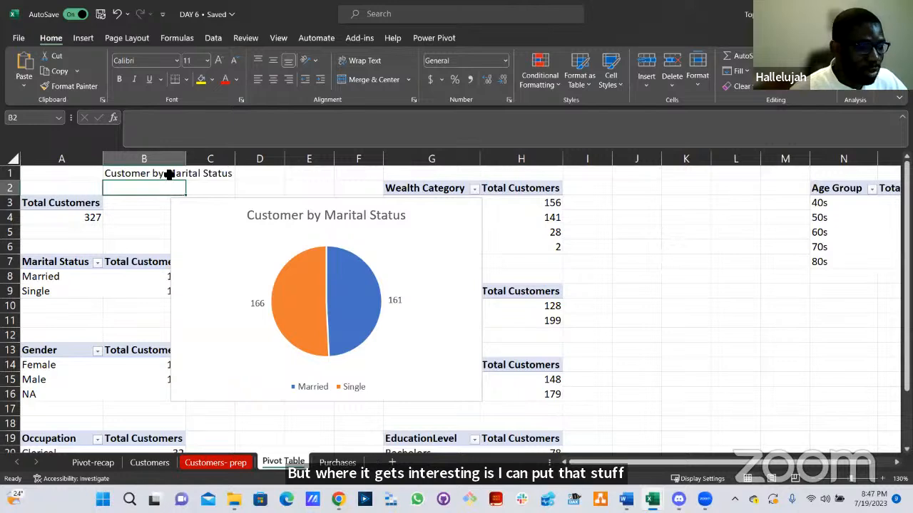
Link the pie chart's title to cell B1 with the reference ='Pivot Table'!$B$1.
left_click(335, 223)
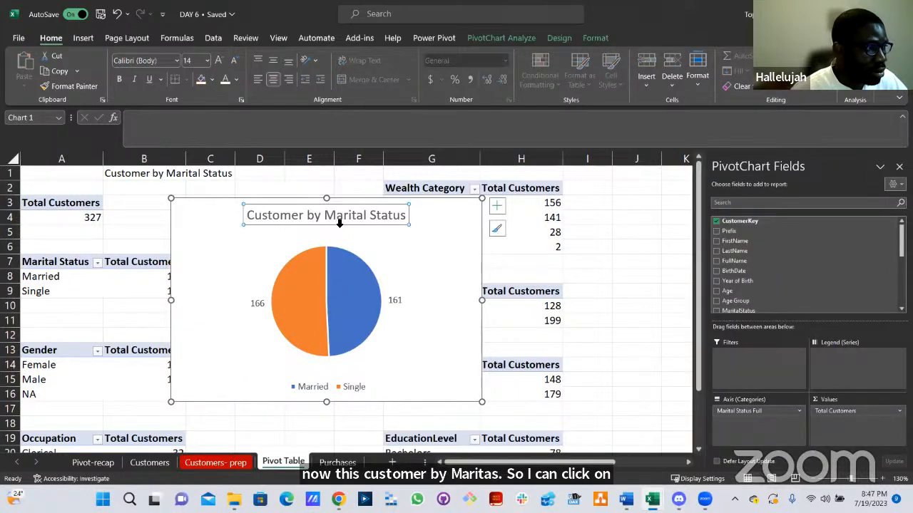
left_click(167, 125)
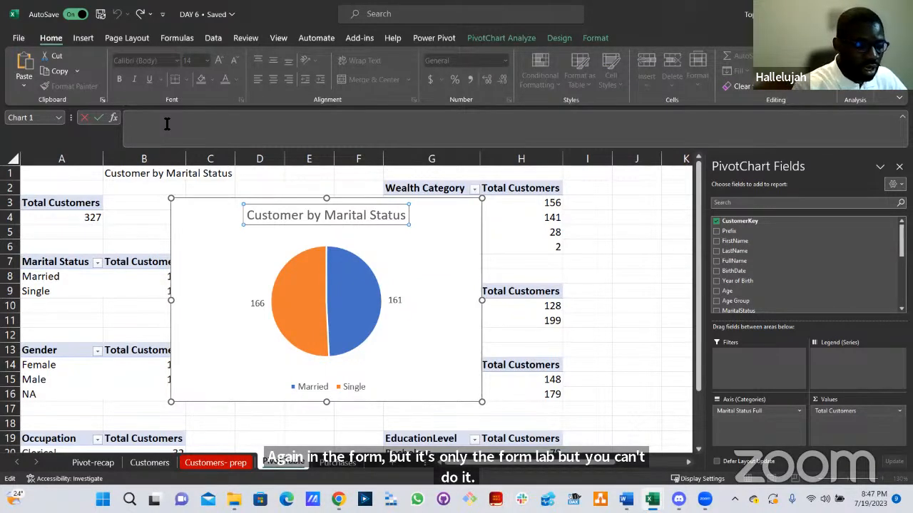
type("=")
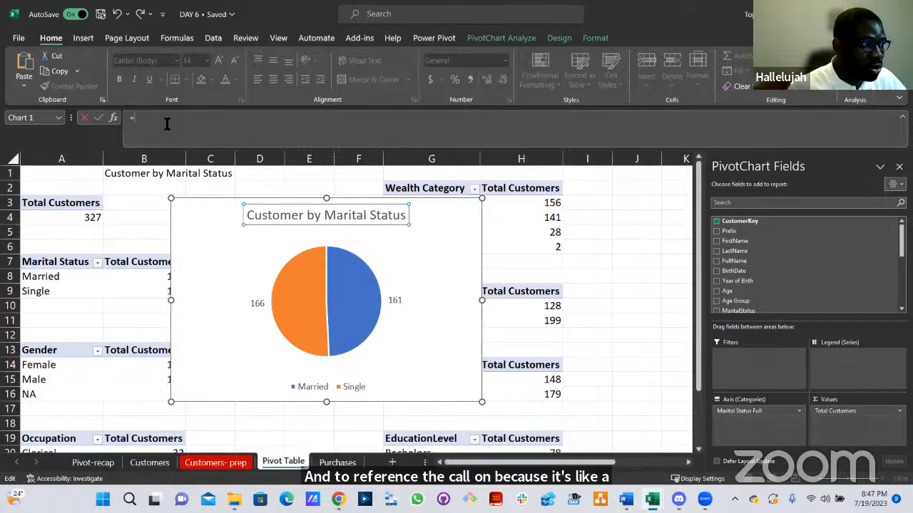
left_click(132, 175)
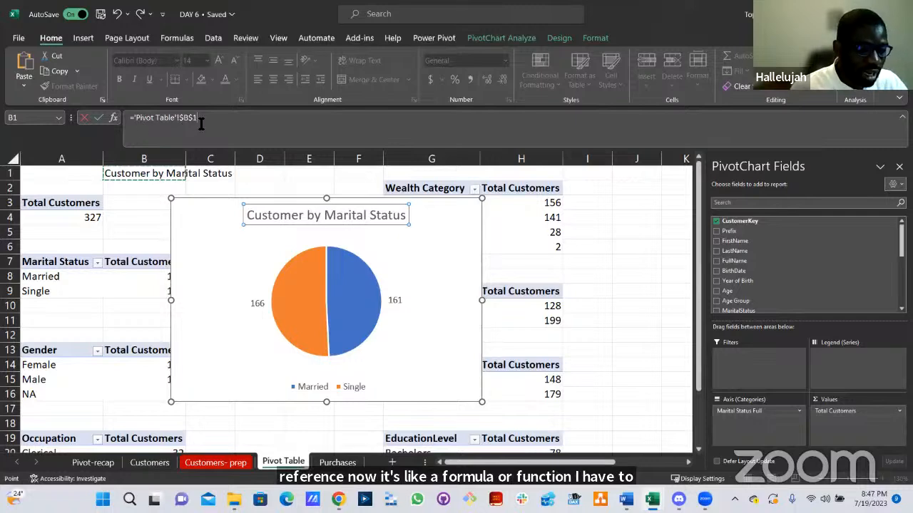
key("Return")
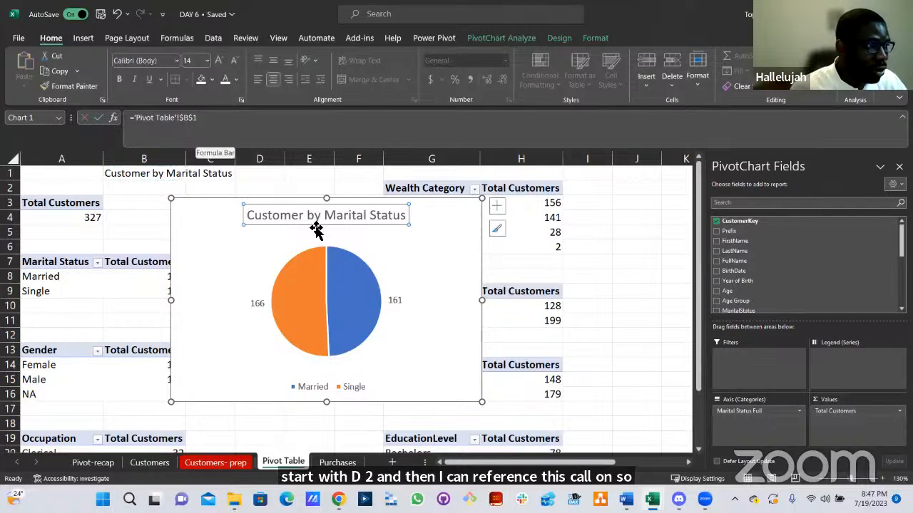
Shorten the title text in cell B1 to "Customer by Marital" and move it to cell A2.
left_click(169, 176)
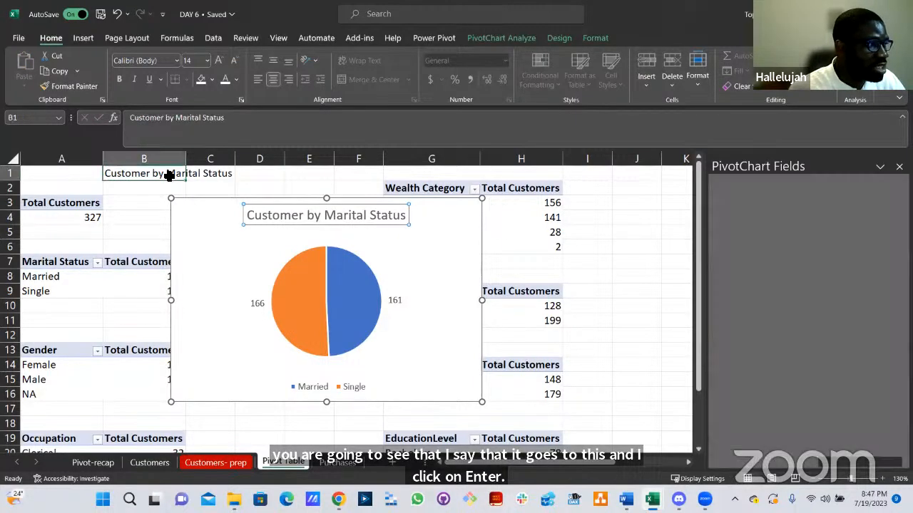
double_click(169, 177)
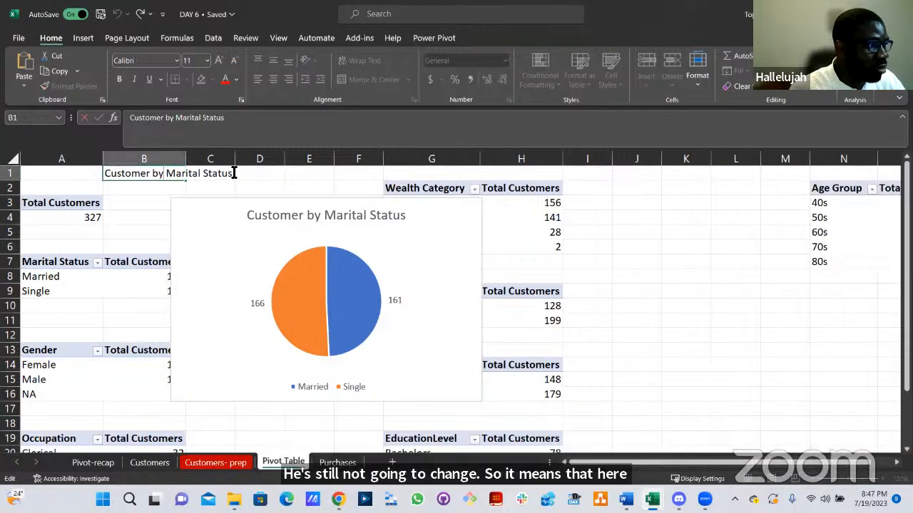
double_click(213, 176)
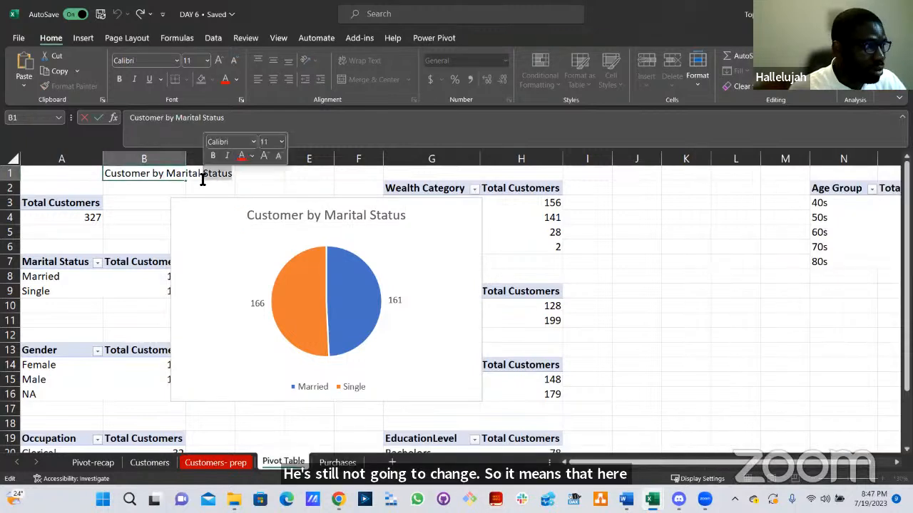
key("BackSpace")
key("Return")
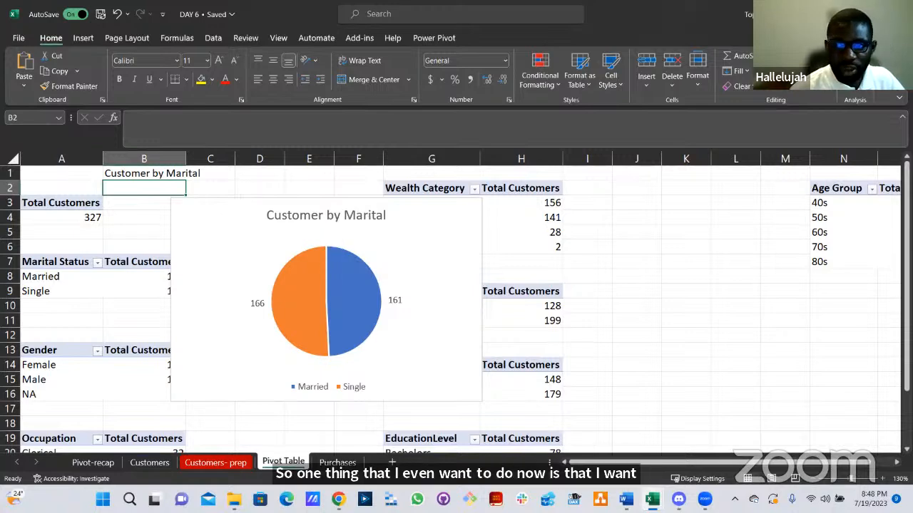
left_click(152, 176)
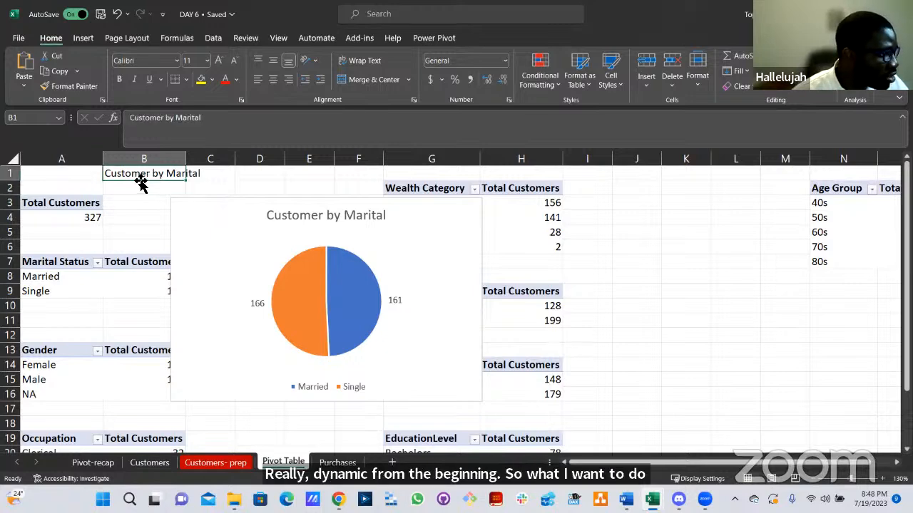
left_click_drag(140, 183, 55, 198)
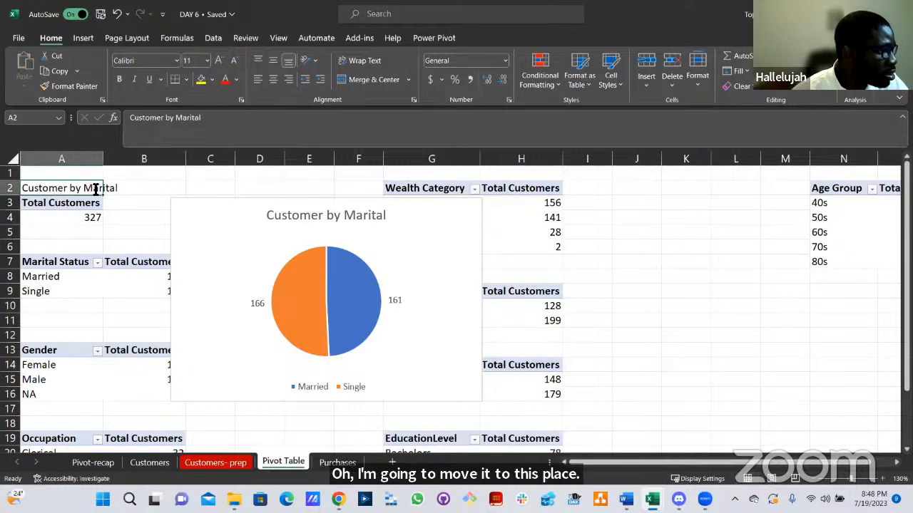
double_click(80, 188)
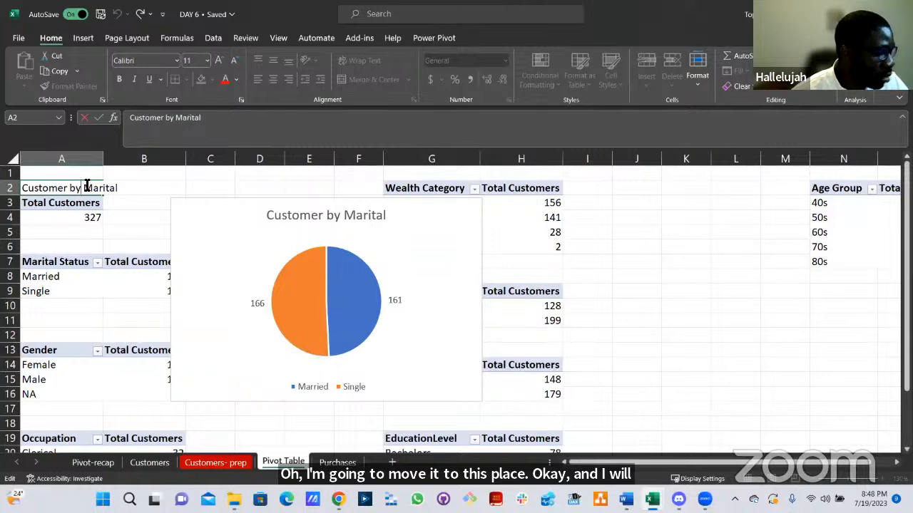
triple_click(88, 184)
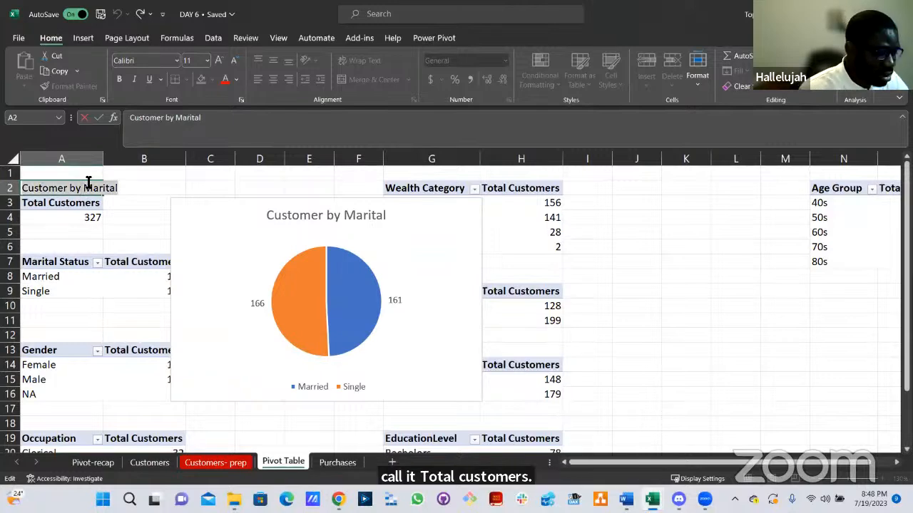
type("Total Customers")
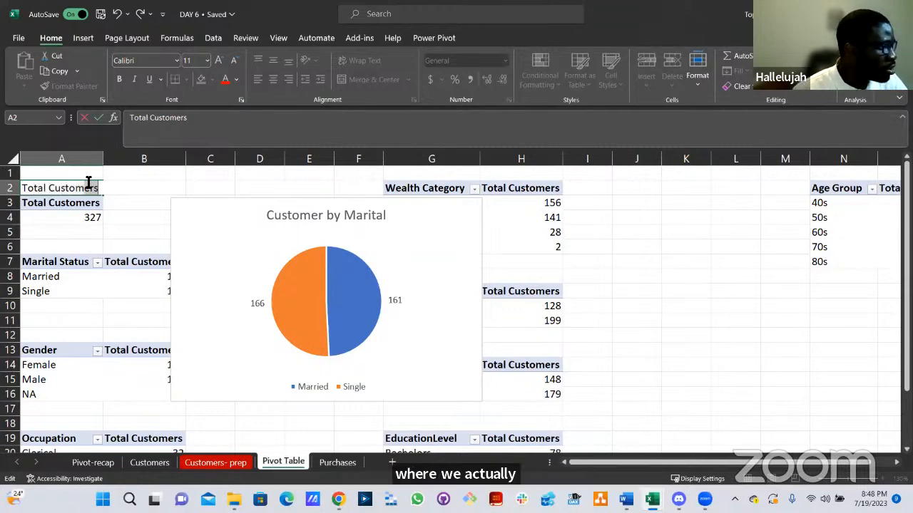
key("Escape")
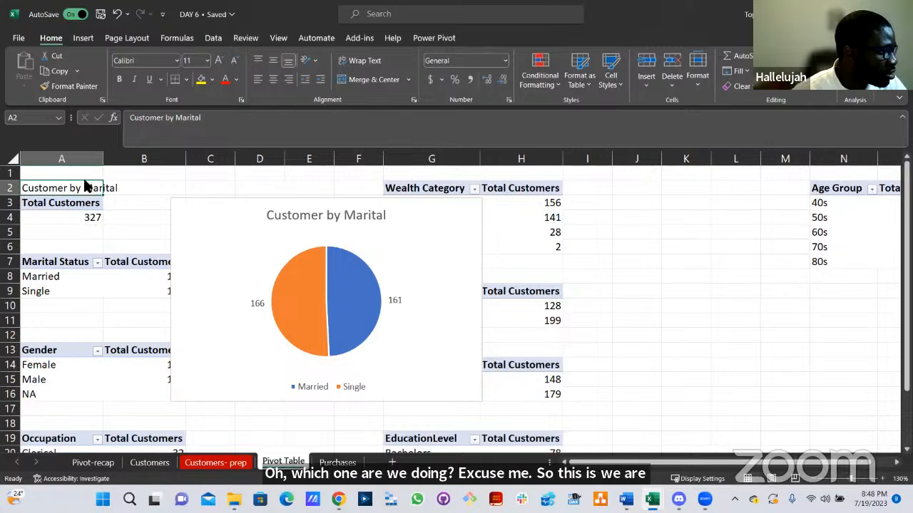
Move the title text "Customer by Marital" to cell A6, directly above the Marital Status pivot table.
left_click_drag(66, 257, 88, 247)
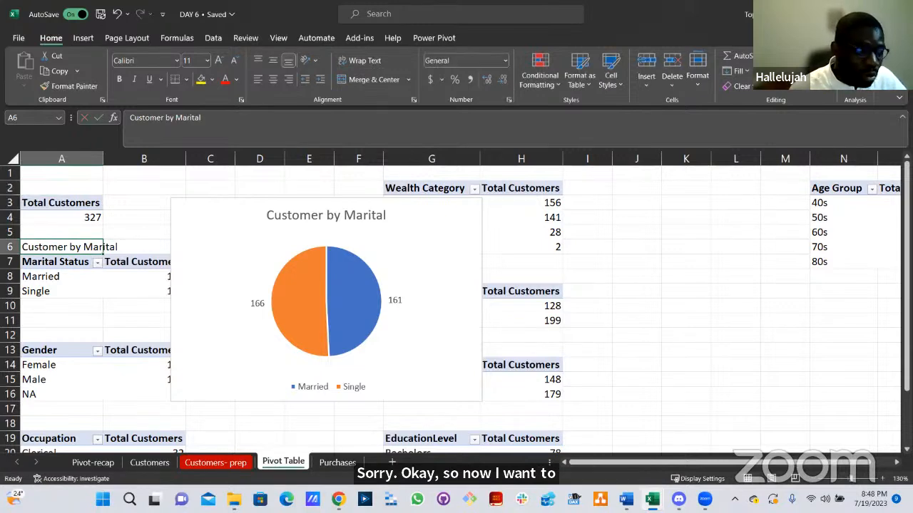
left_click(68, 264)
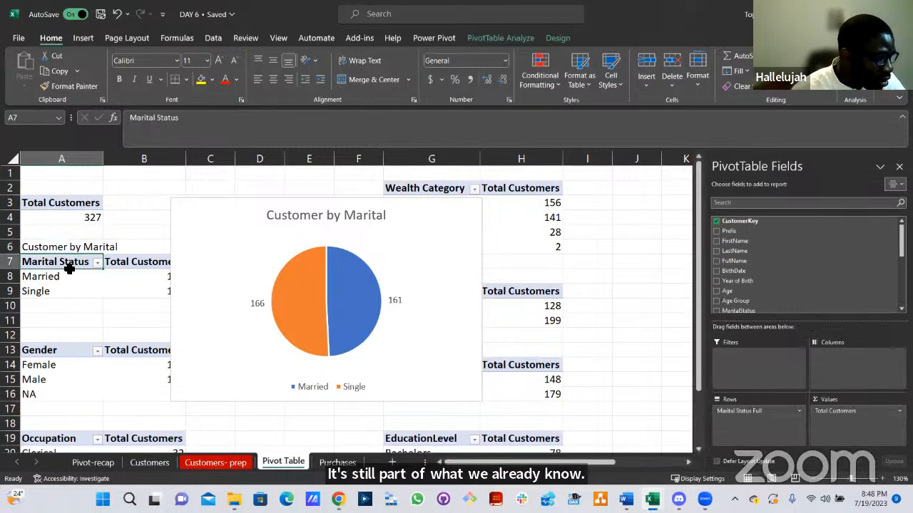
Examine the Gender and Occupation pivot table headers and the title text in cell A6 for a reusable title pattern.
left_click(61, 352)
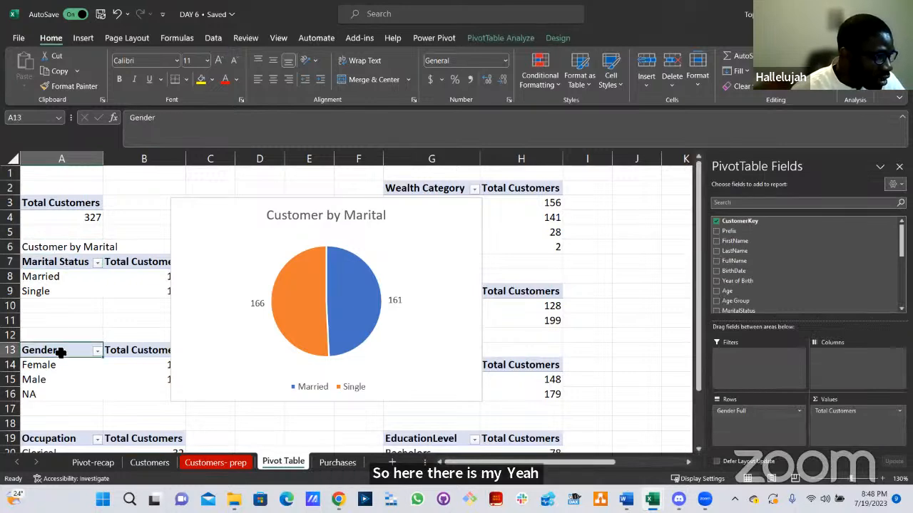
scroll(69, 433, "down", 1)
left_click(75, 394)
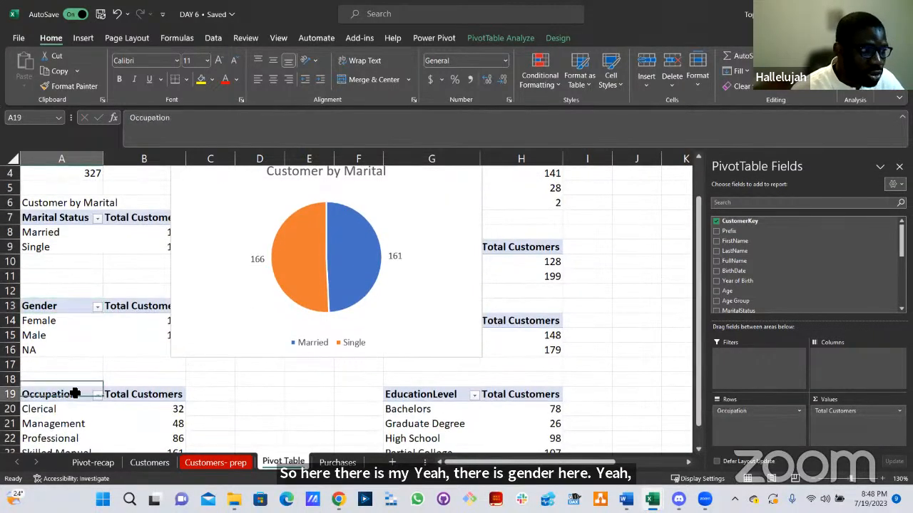
scroll(86, 312, "up", 1)
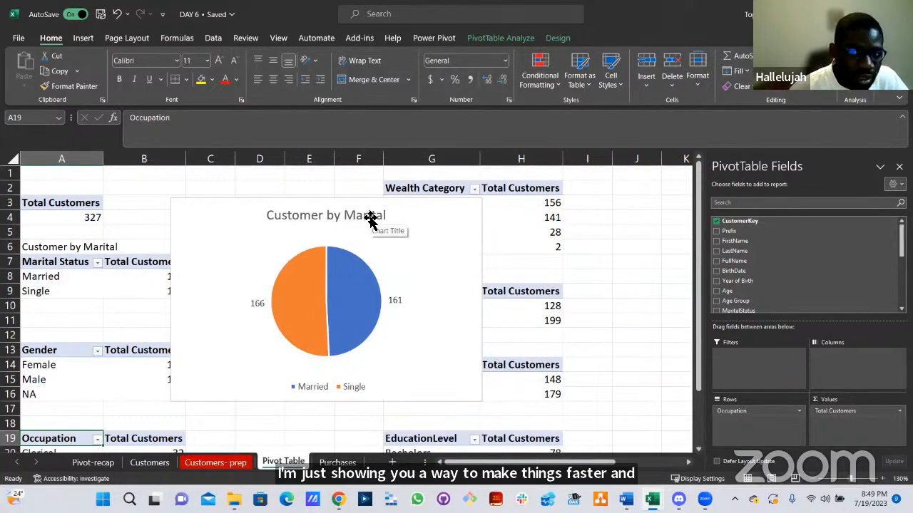
double_click(66, 247)
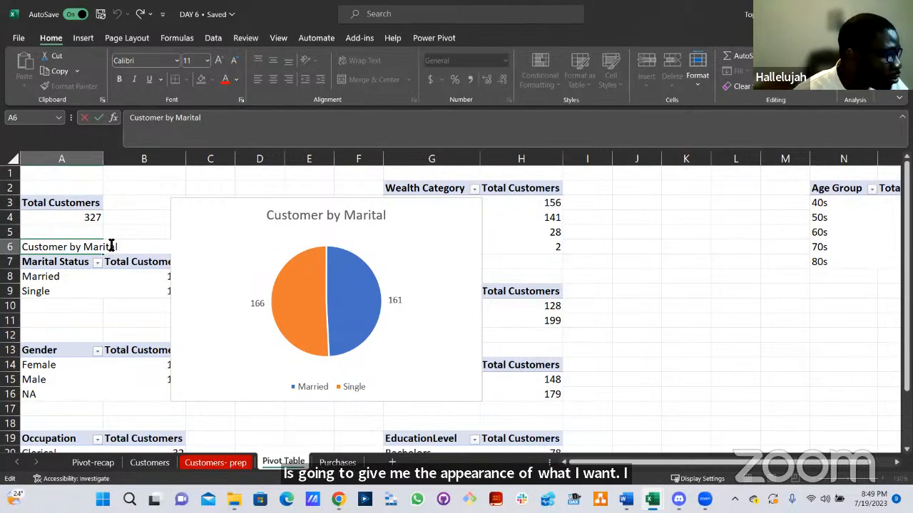
key("Escape")
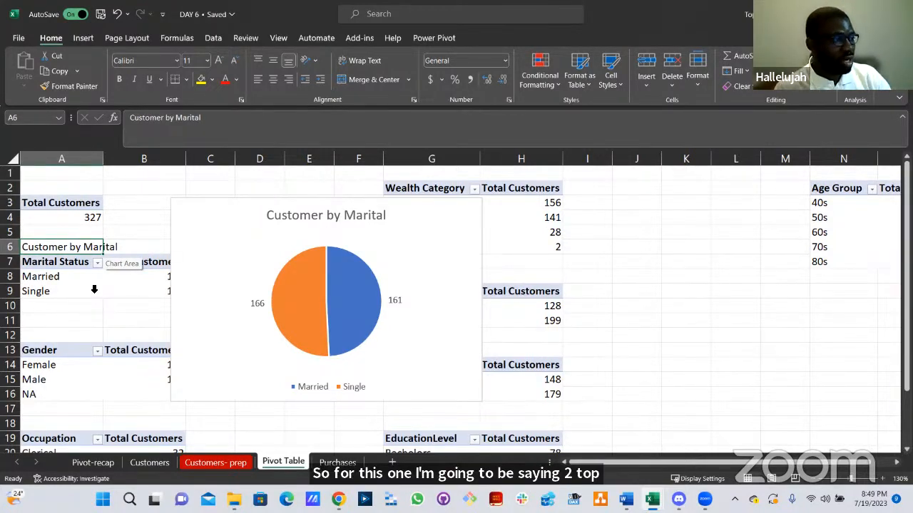
scroll(74, 355, "down", 1)
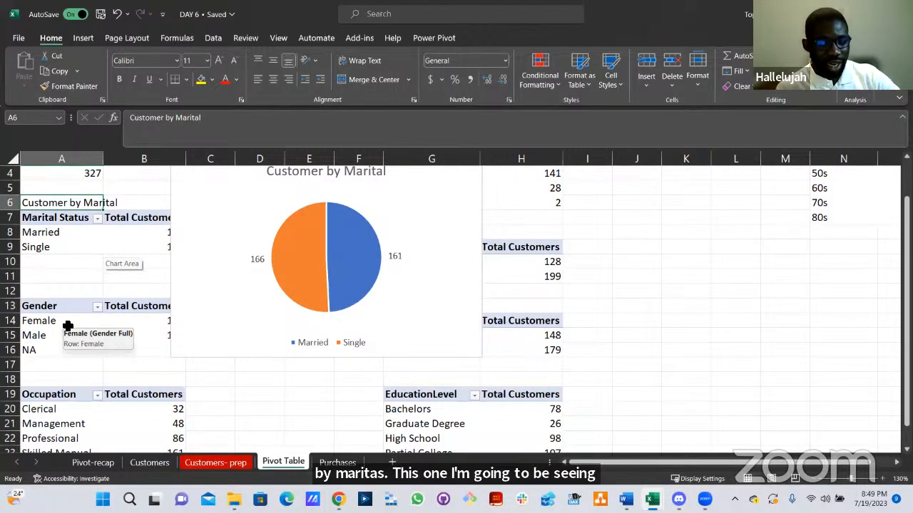
scroll(77, 384, "down", 1)
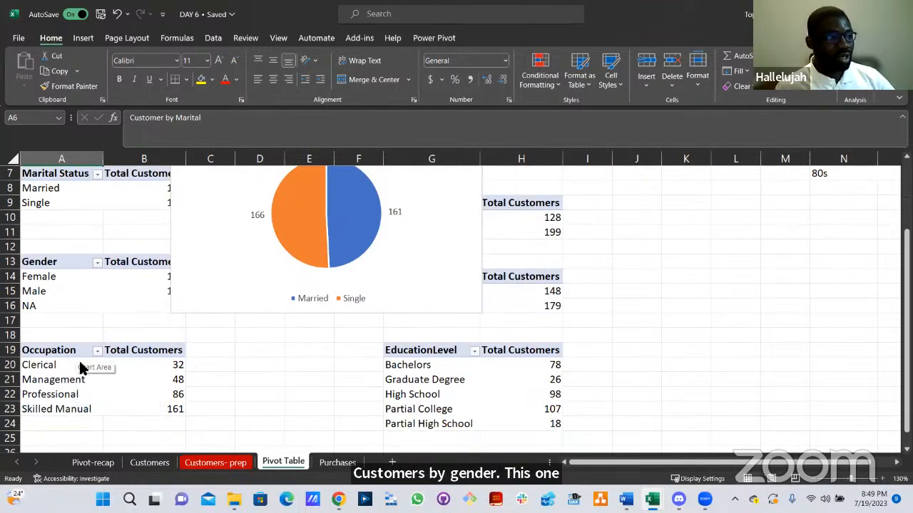
scroll(175, 351, "up", 2)
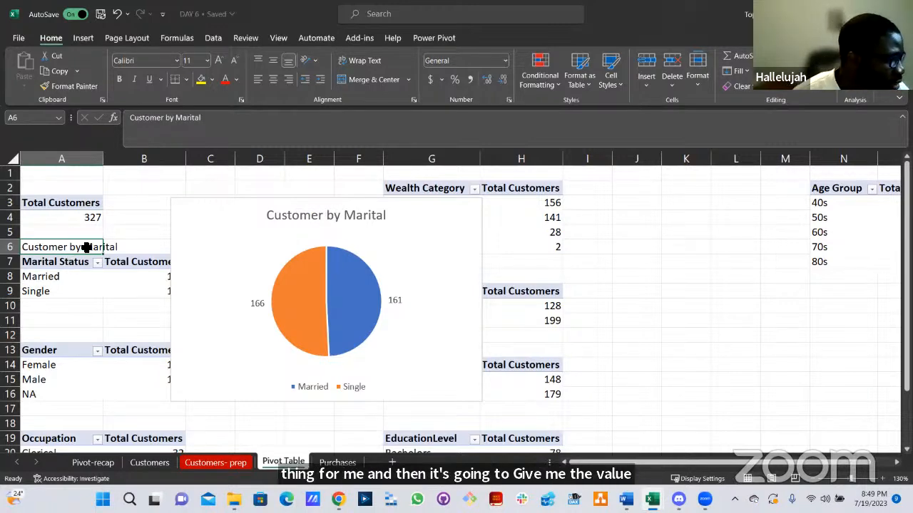
Copy the text "Customer by Marital" from inside cell A6 and clear the cell.
double_click(114, 247)
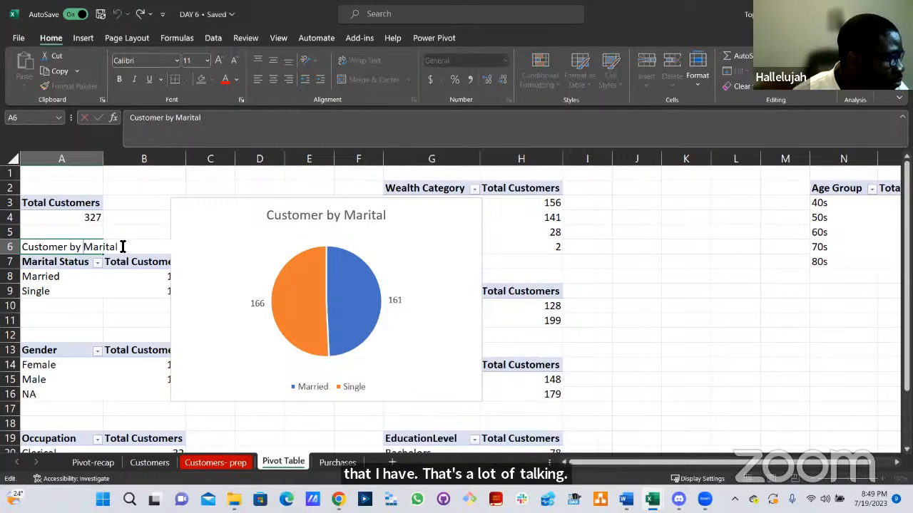
left_click_drag(117, 247, 24, 247)
key("ctrl+c")
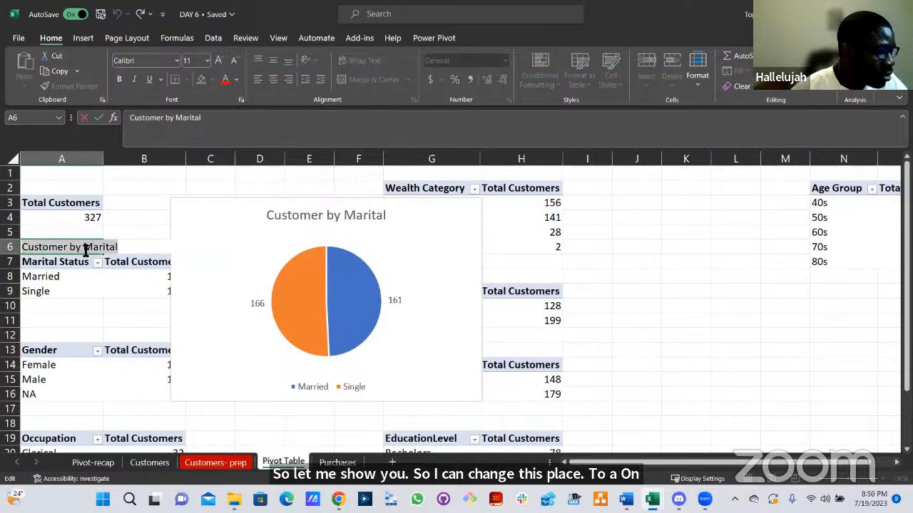
key("BackSpace")
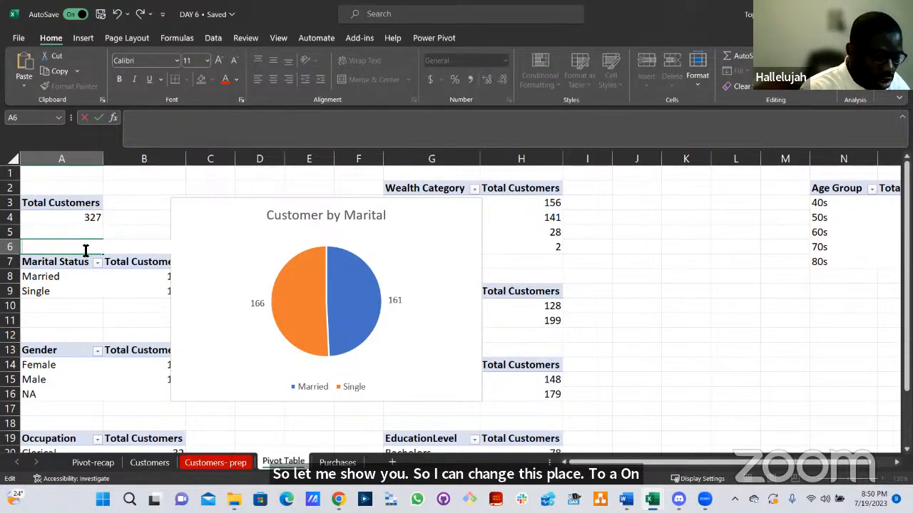
Start a CONCAT formula in cell A6 with the copied text "Customer by Marital" in quotes as its first argument.
type("=")
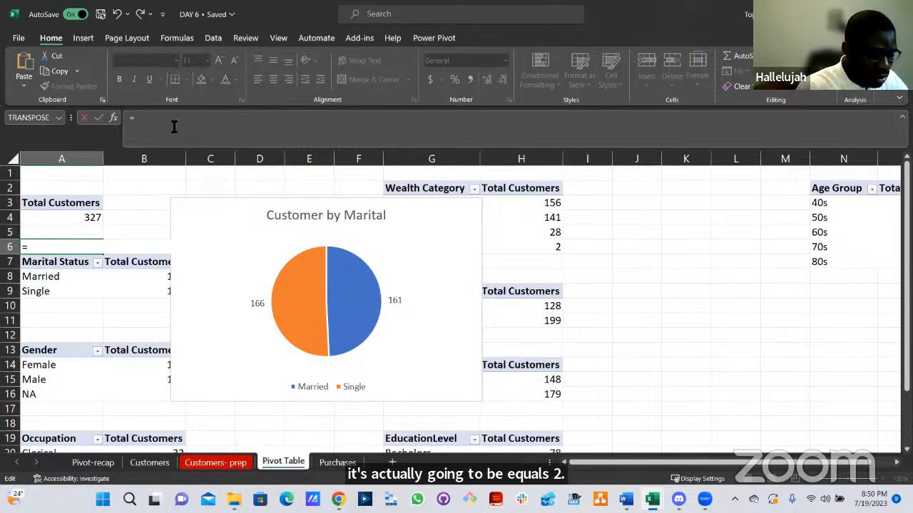
type("CONCATENA")
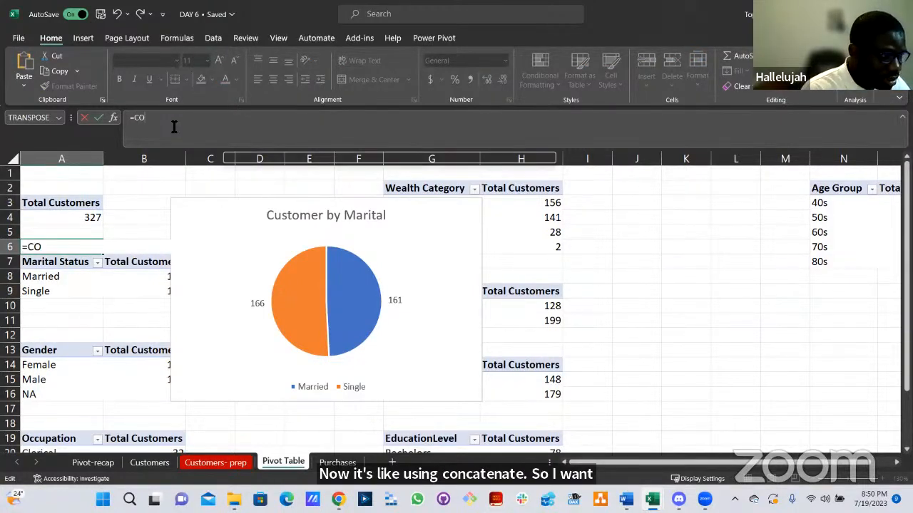
key("BackSpace")
key("BackSpace")
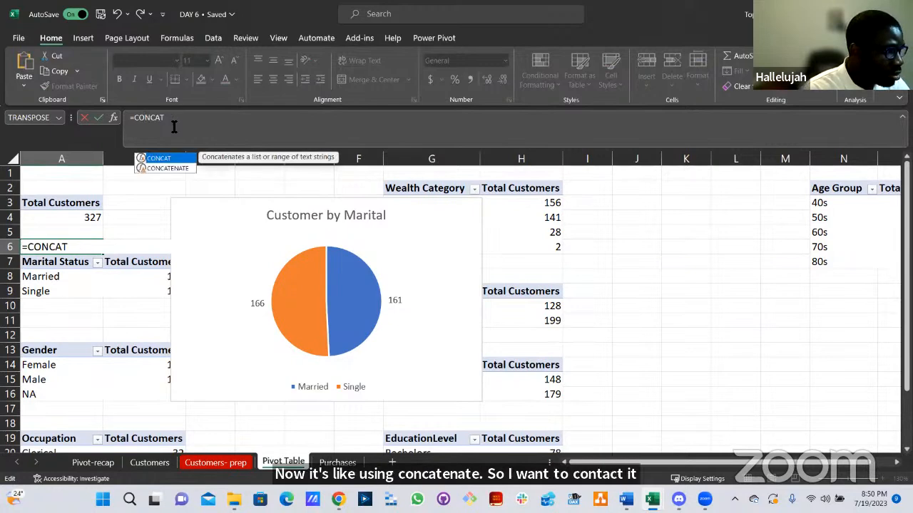
type("(")
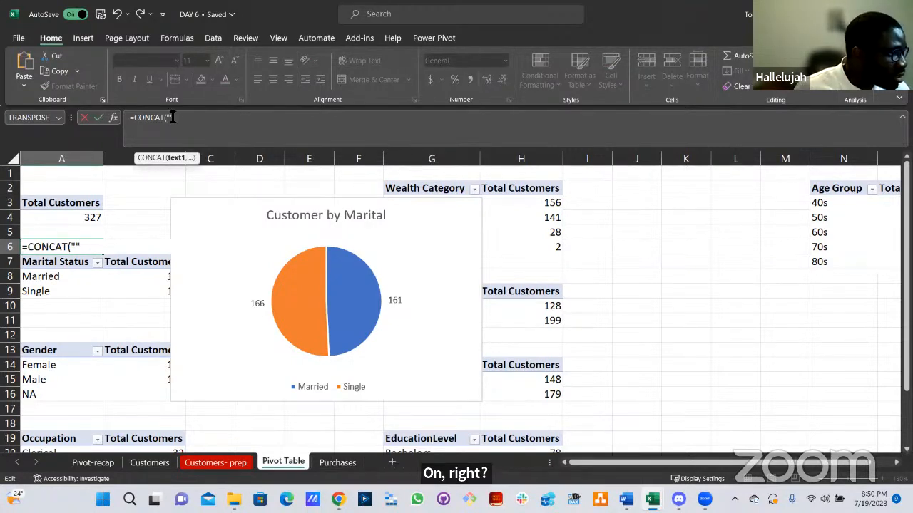
key("ctrl+v")
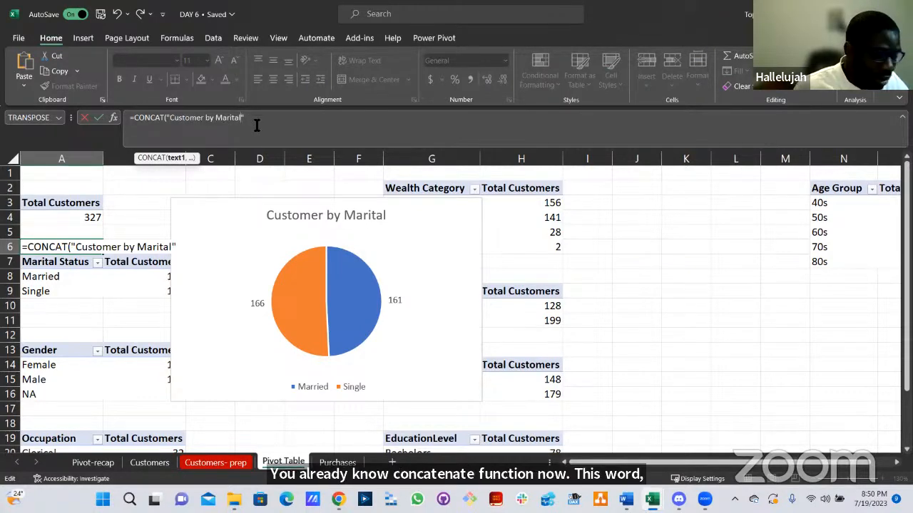
Shorten the quoted text to "Customer by " and add header cell A7, completing the formula =CONCAT("Customer by ", A7).
key("BackSpace")
key("BackSpace")
key("BackSpace")
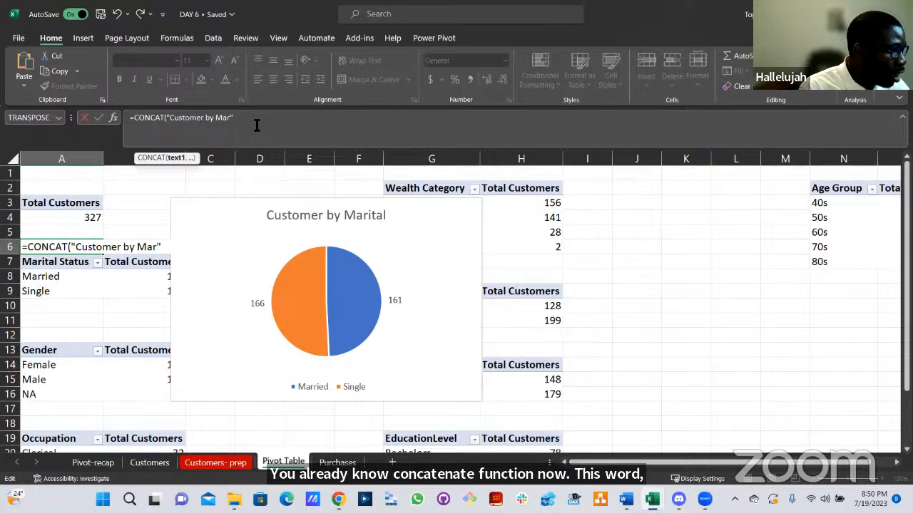
key("BackSpace")
key("BackSpace")
key("BackSpace")
key("BackSpace")
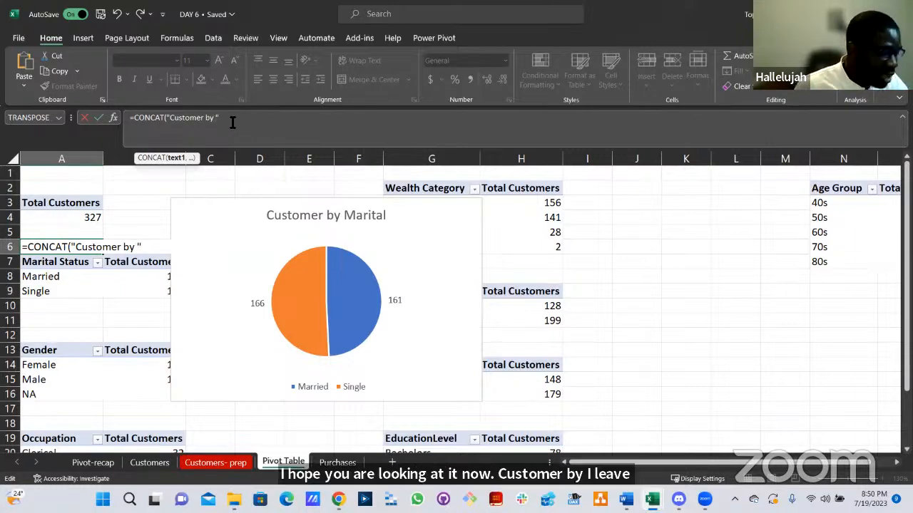
type(",")
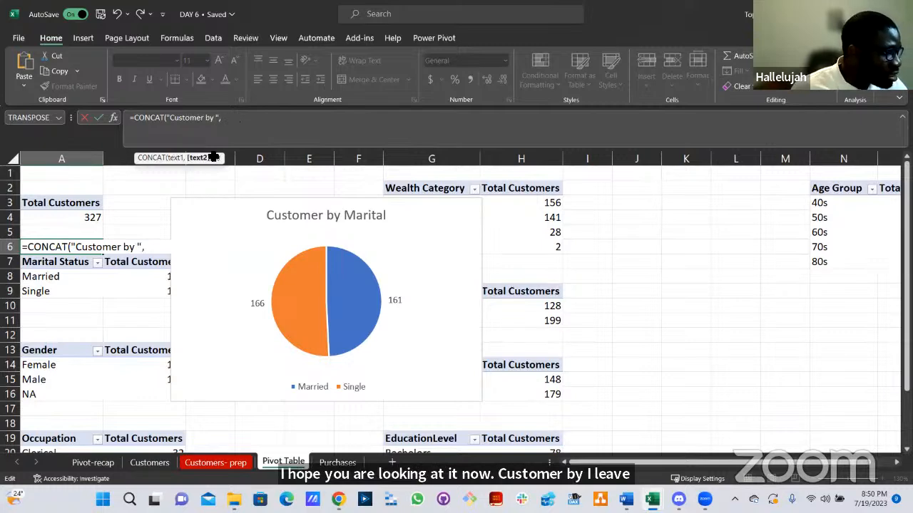
left_click(85, 270)
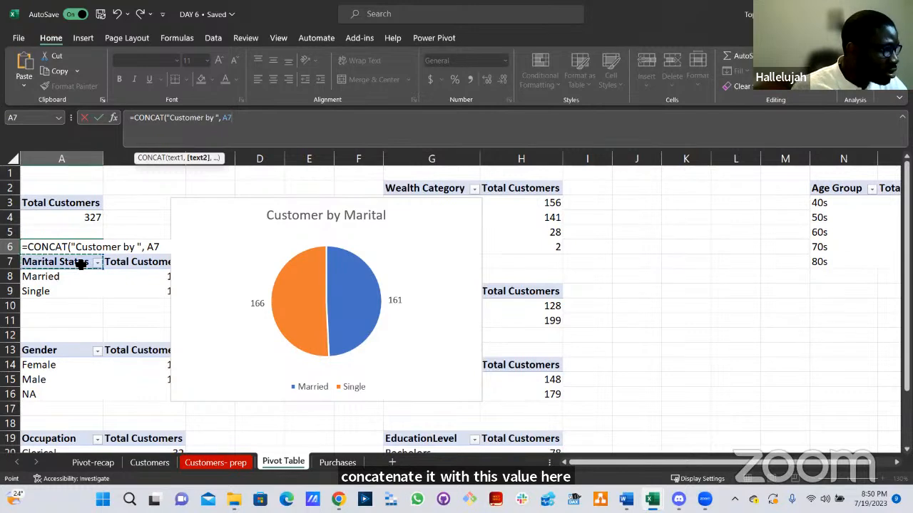
key("Return")
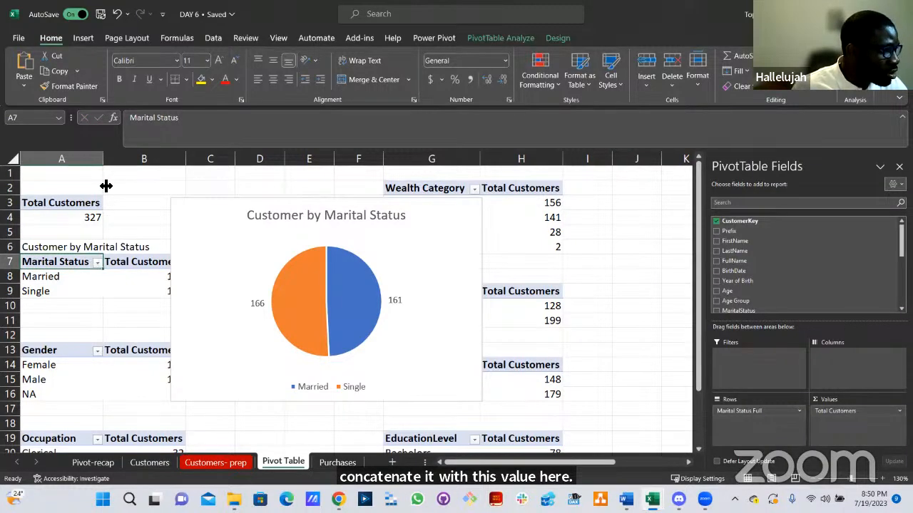
Autofit column A and copy the title formula from A6 to cell A12 above the Gender pivot table.
double_click(105, 160)
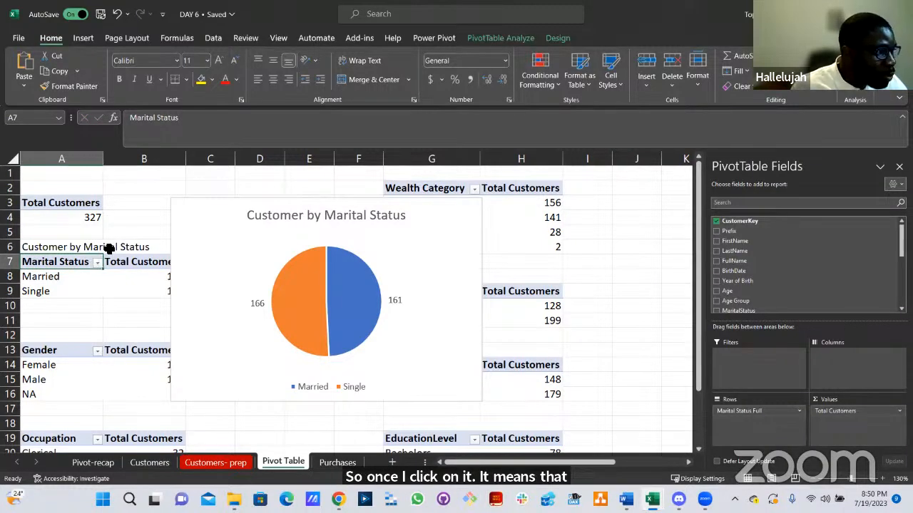
left_click(115, 250)
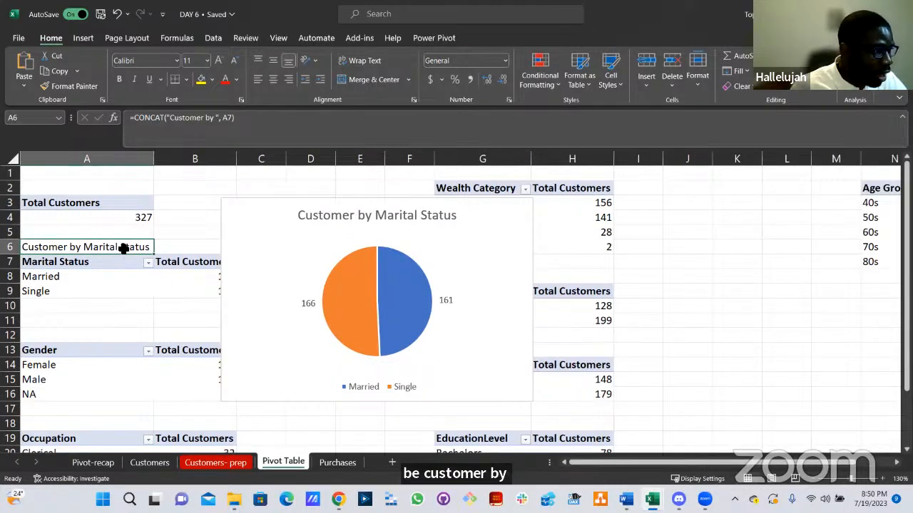
key("ctrl+c")
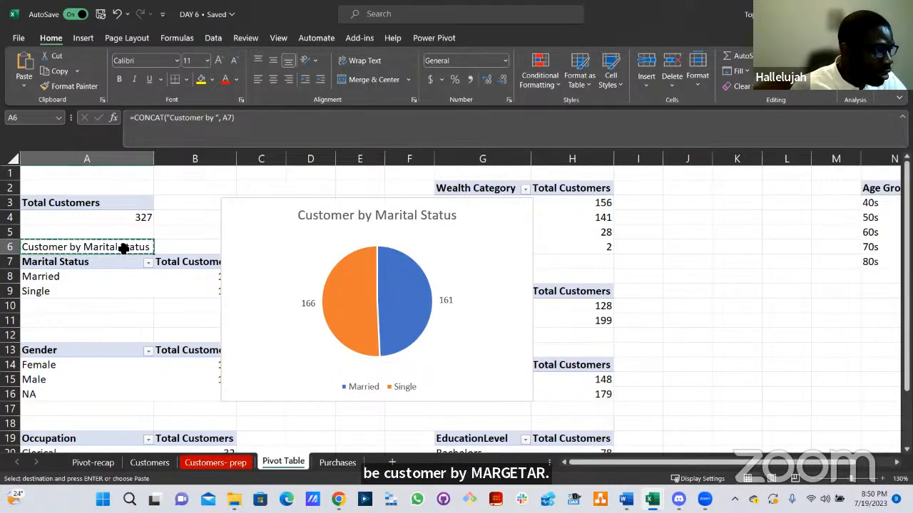
left_click(80, 335)
key("ctrl+v")
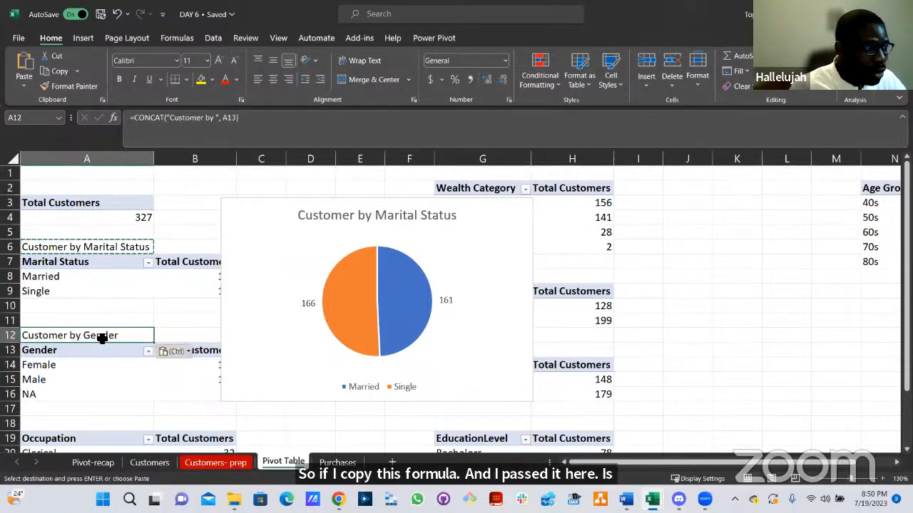
Inspect the CONCAT formulas in cells A6 and A12 to compare which header cell each one references.
double_click(108, 247)
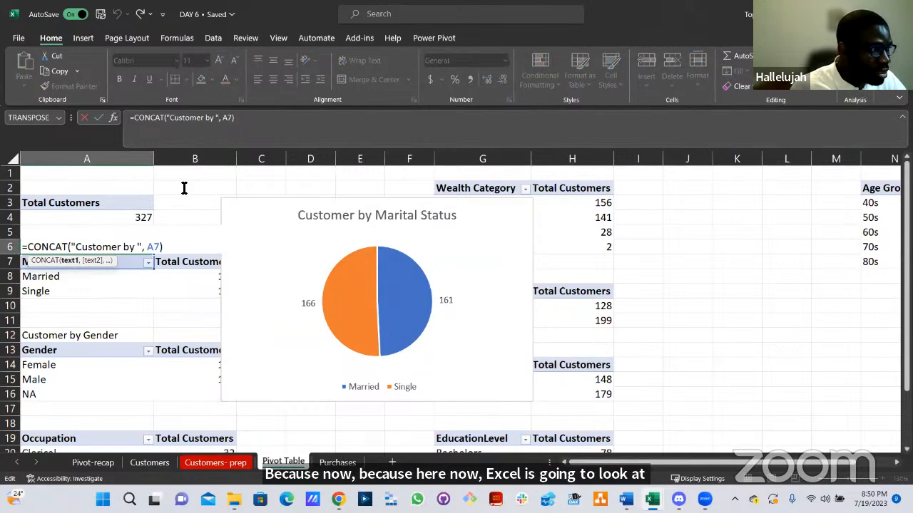
key("ctrl+Return")
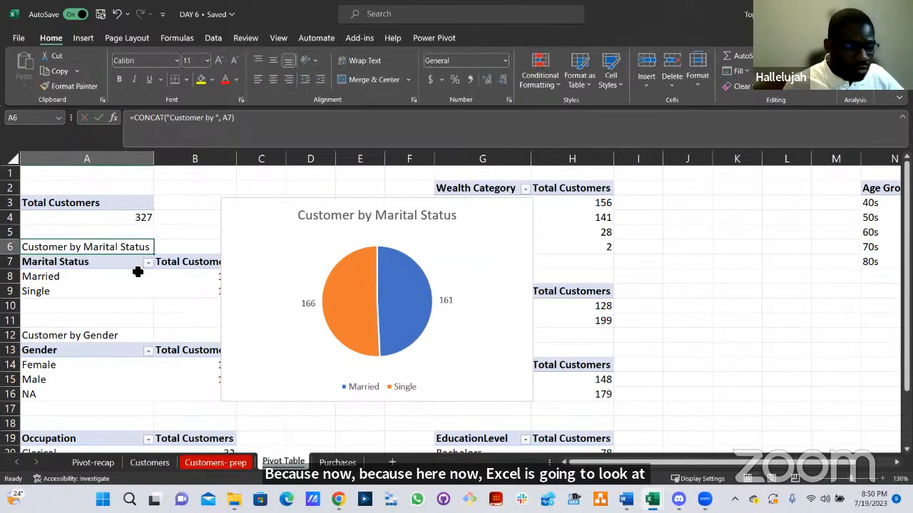
double_click(116, 336)
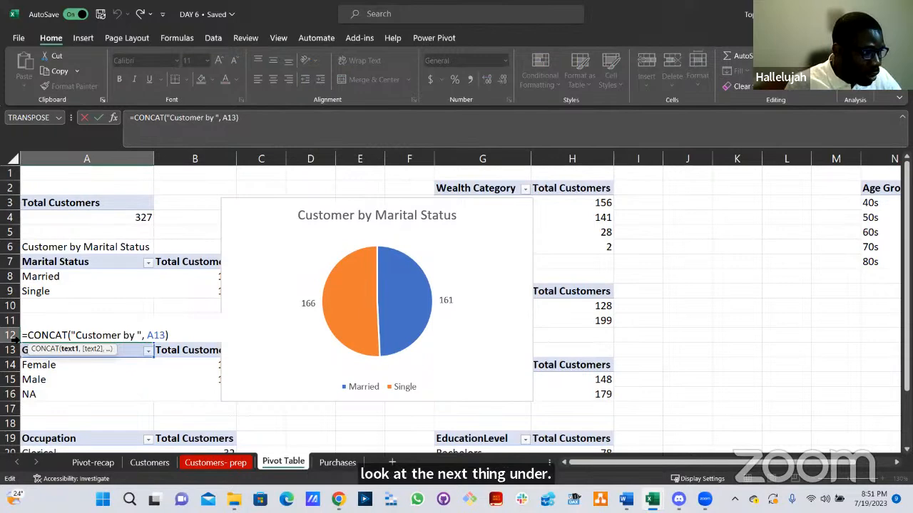
key("Escape")
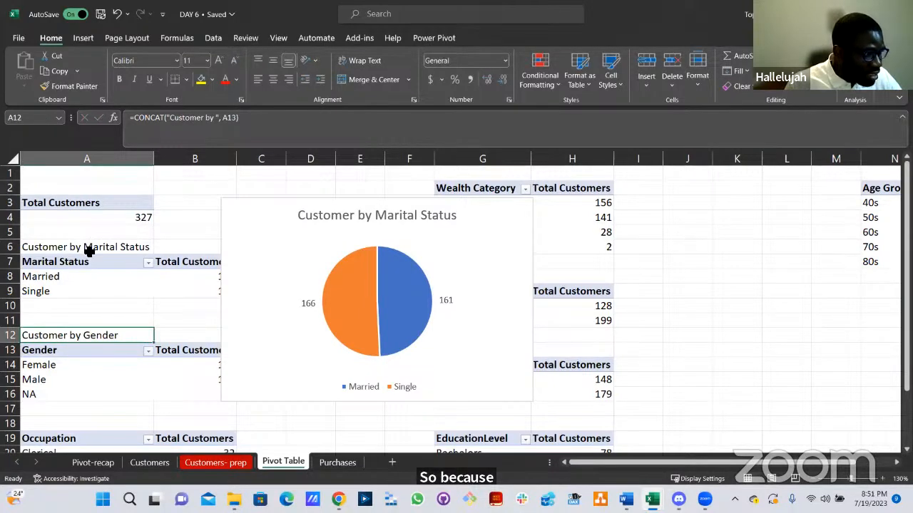
left_click(91, 249)
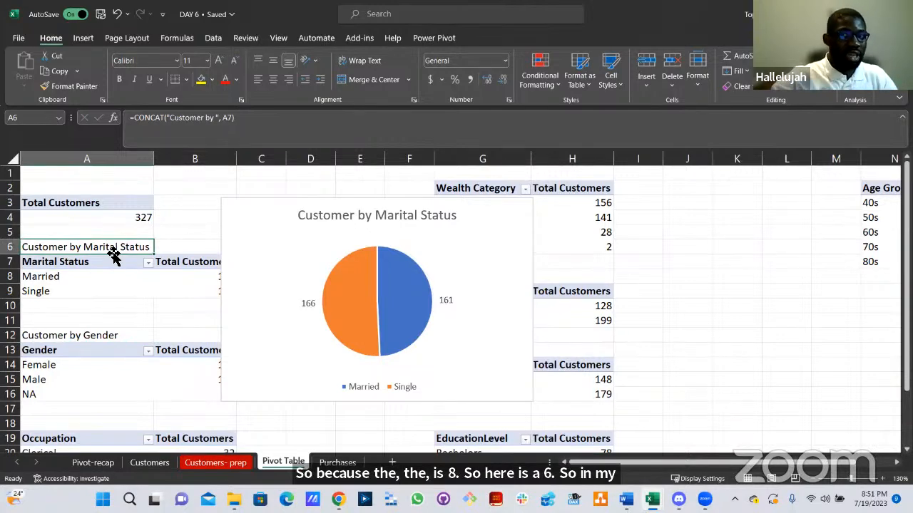
left_click(93, 336)
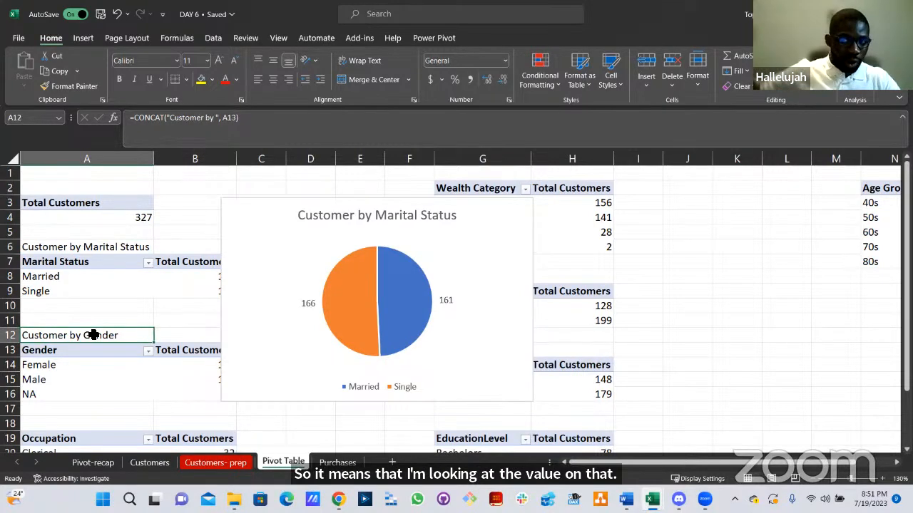
Copy the CONCAT title formula from cell A12 to cell A18 above the Occupation pivot table.
scroll(96, 372, "down", 2)
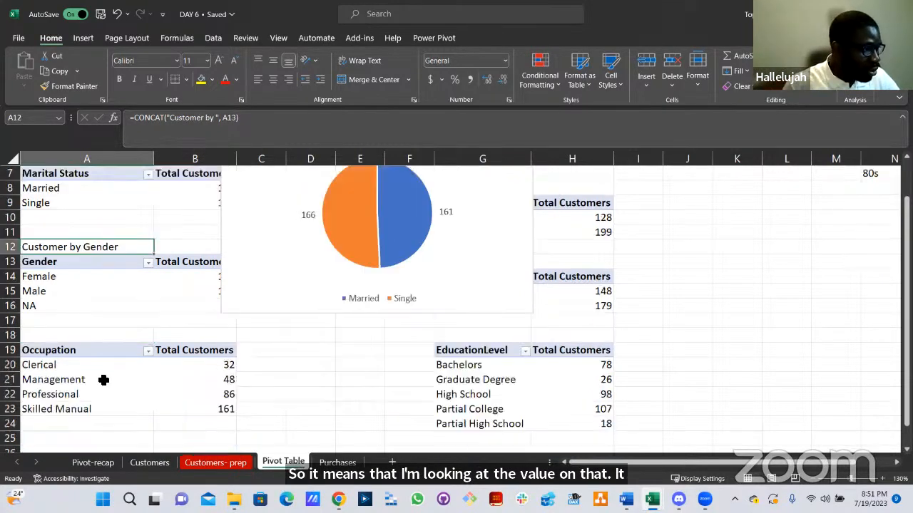
left_click(84, 338)
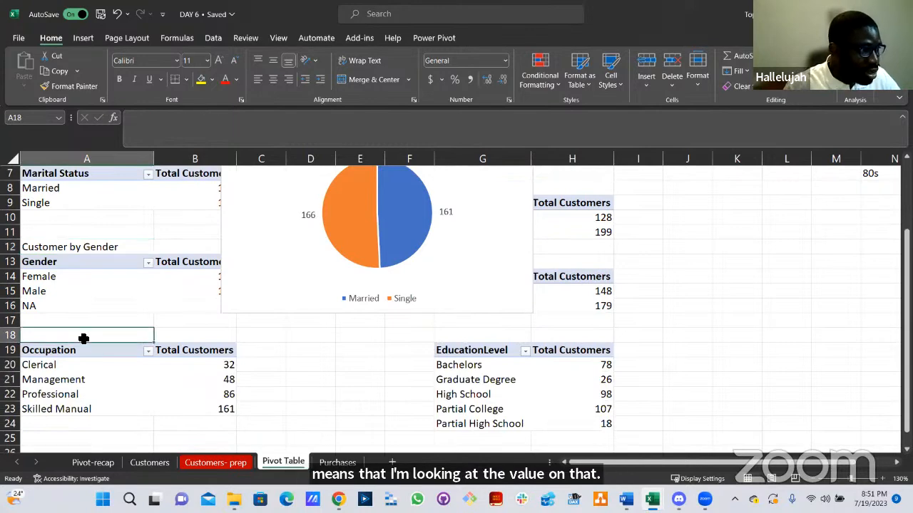
left_click(116, 247)
key("ctrl+c")
left_click(83, 334)
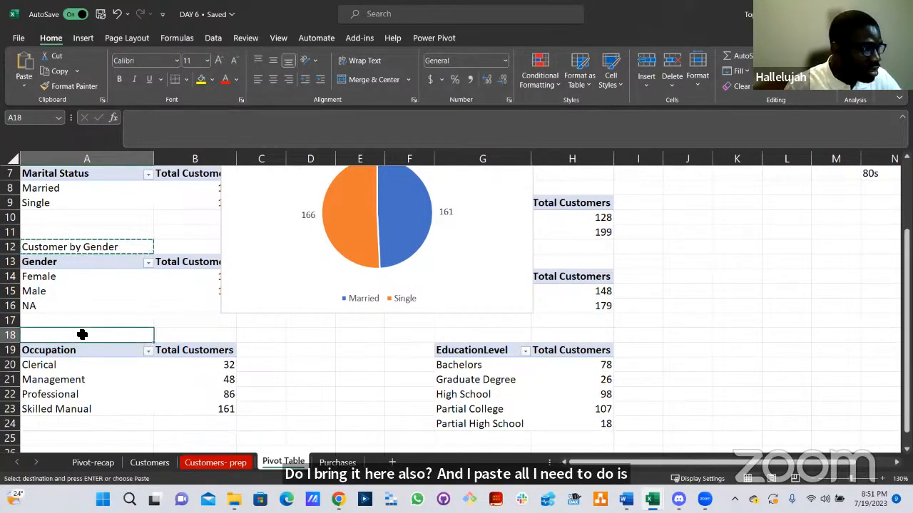
key("ctrl+v")
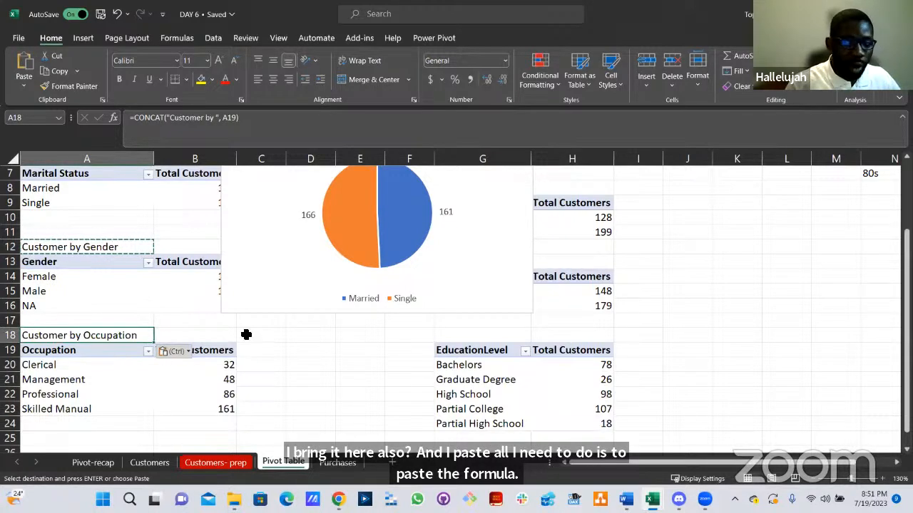
scroll(411, 218, "up", 2)
scroll(413, 218, "down", 1)
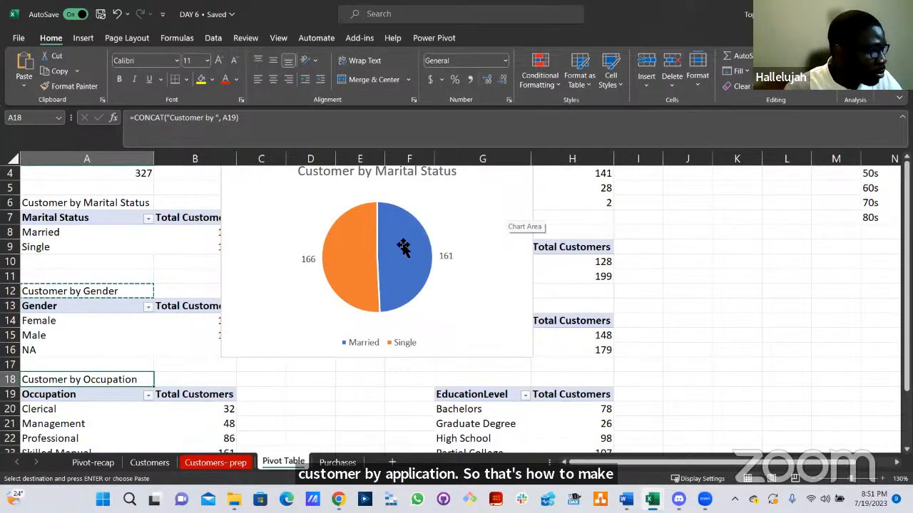
key("Escape")
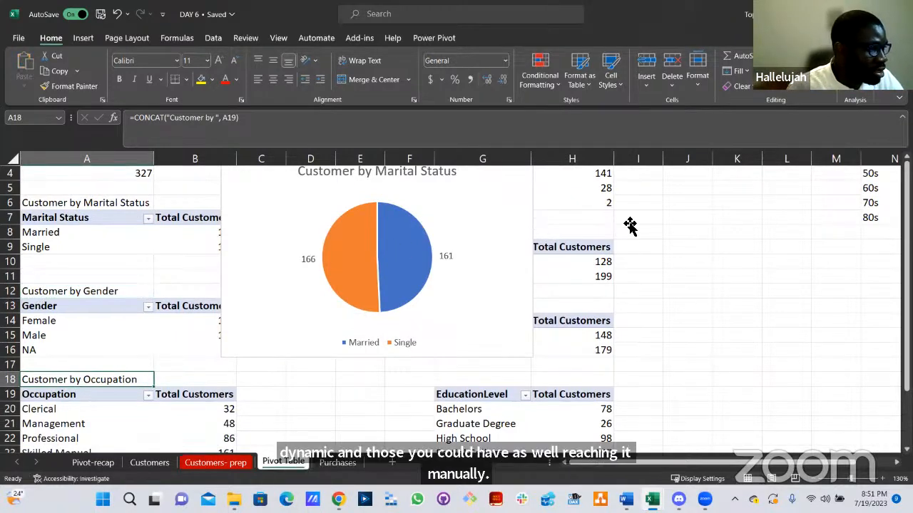
Clear the sheet reference behind the marital status chart's title and point the title at cell A6 again.
left_click(645, 175)
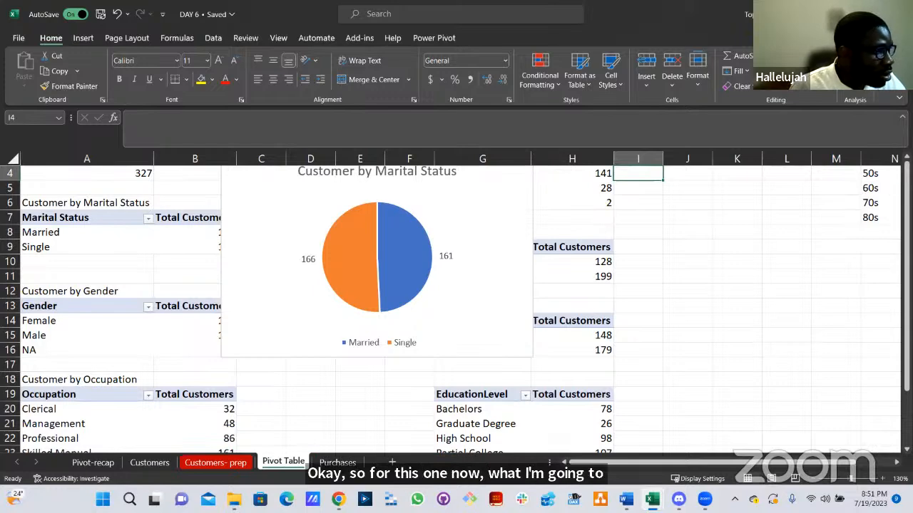
left_click(516, 210)
scroll(519, 191, "up", 1)
left_click(517, 190)
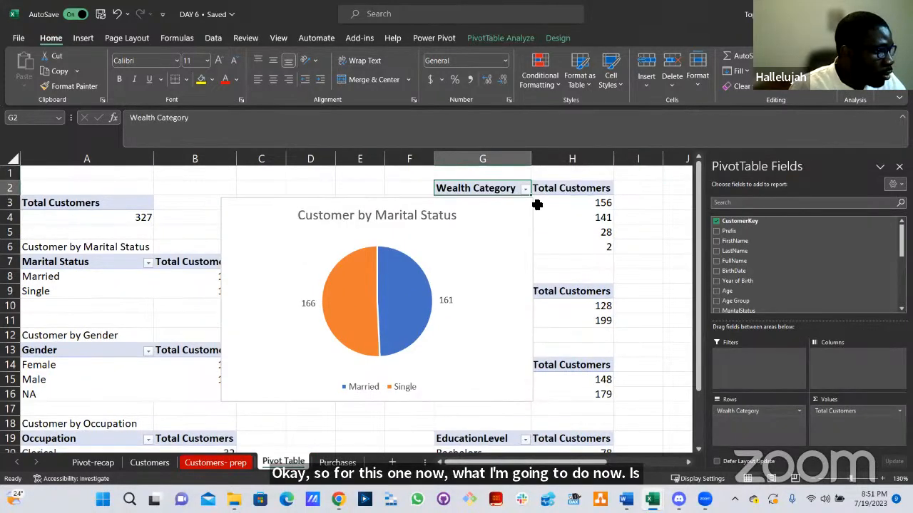
left_click(275, 218)
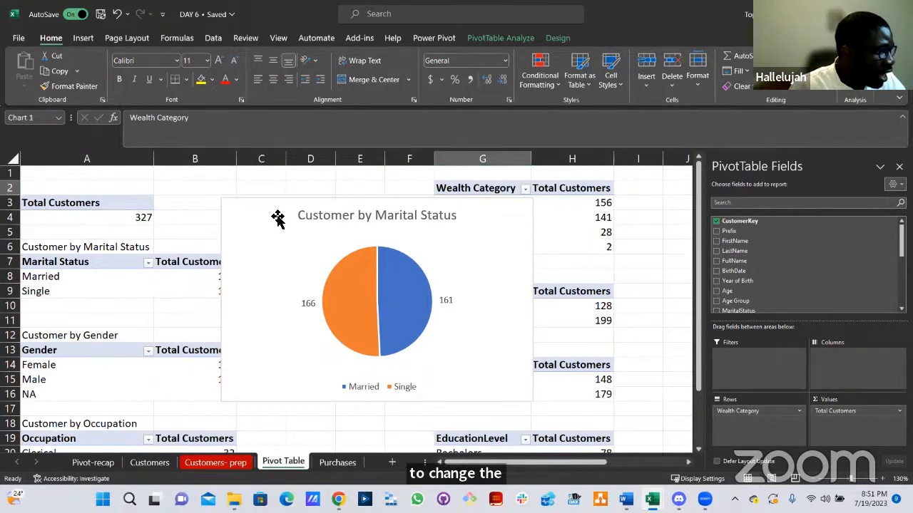
left_click(342, 223)
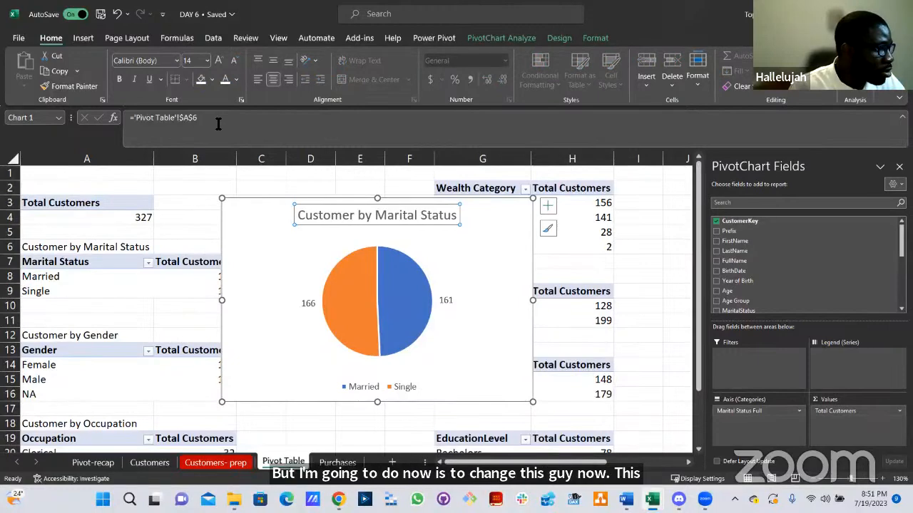
left_click_drag(136, 117, 197, 117)
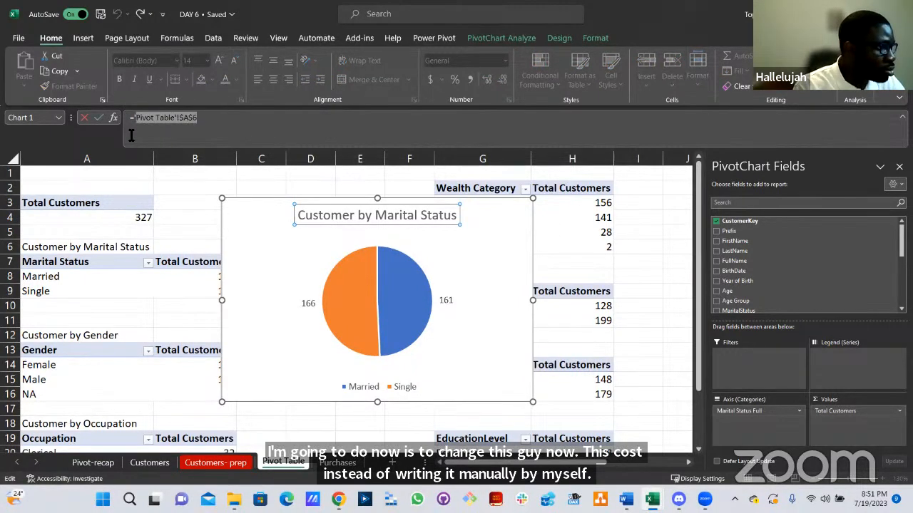
key("BackSpace")
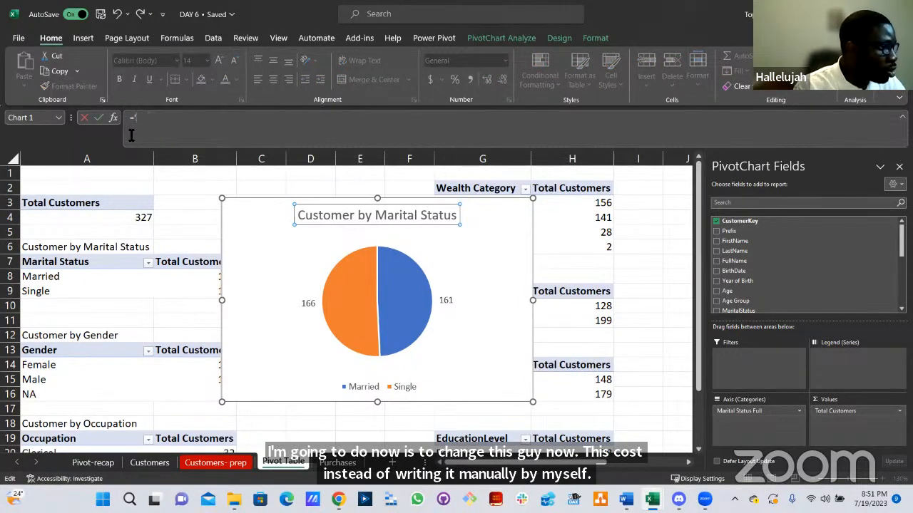
left_click(104, 248)
key("Return")
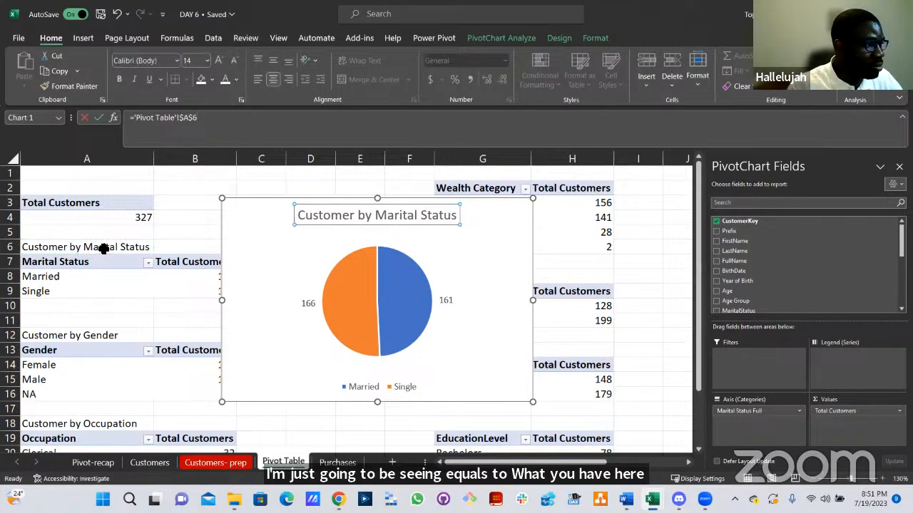
left_click(202, 207)
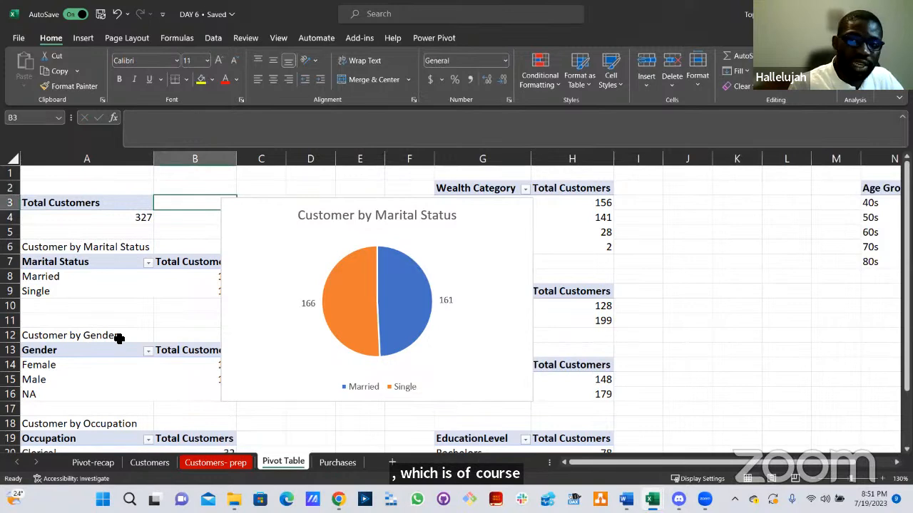
Shrink the marital status pie chart and place it between the two columns of pivot tables, clear of the Marital Status table.
left_click(519, 398)
left_click_drag(533, 406, 461, 358)
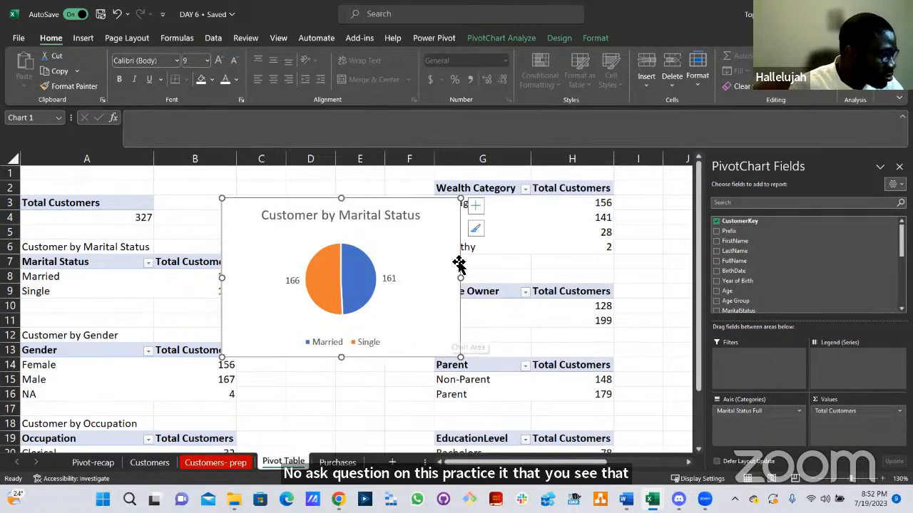
scroll(434, 294, "down", 1)
left_click_drag(417, 304, 442, 273)
Insert a pie PivotChart based on the Gender pivot table.
left_click(209, 317)
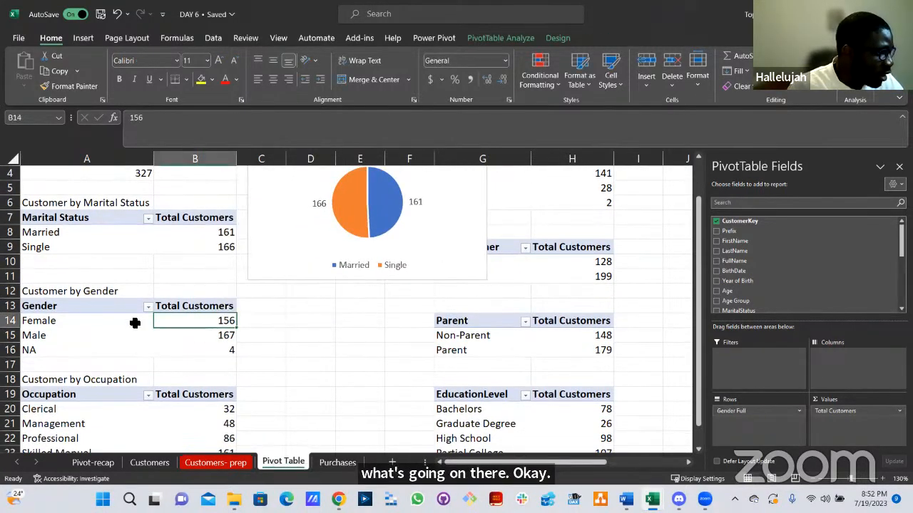
left_click(499, 39)
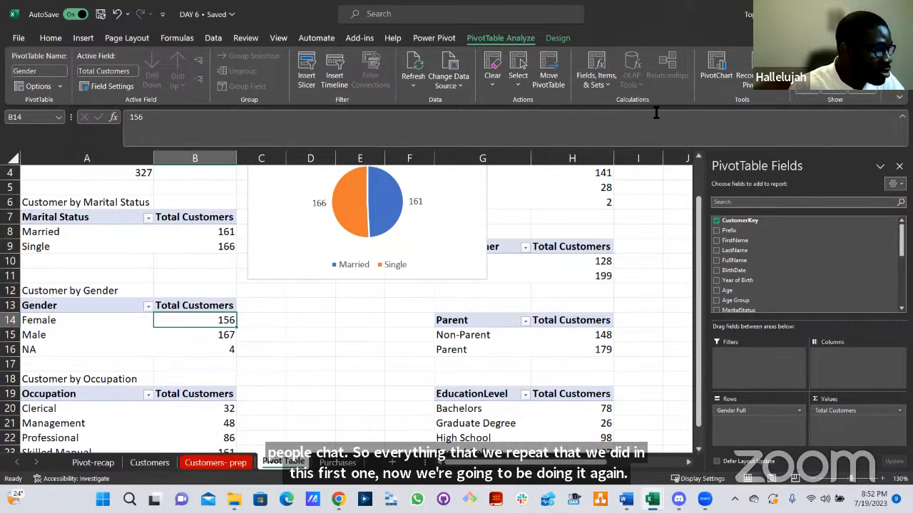
left_click(716, 69)
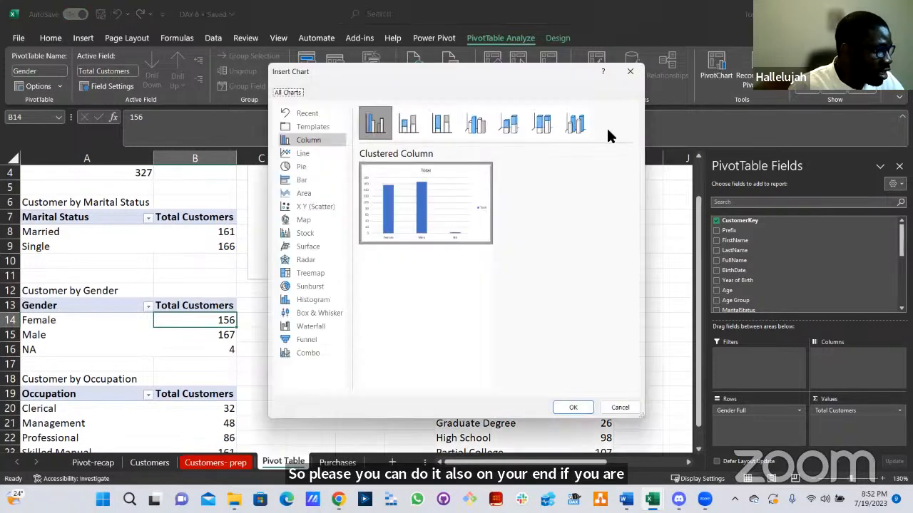
left_click(308, 166)
mouse_move(443, 230)
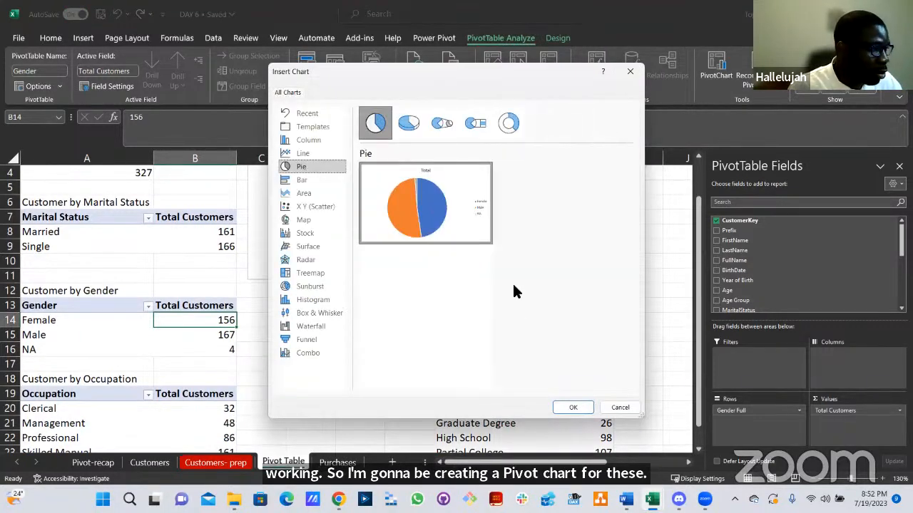
left_click(573, 408)
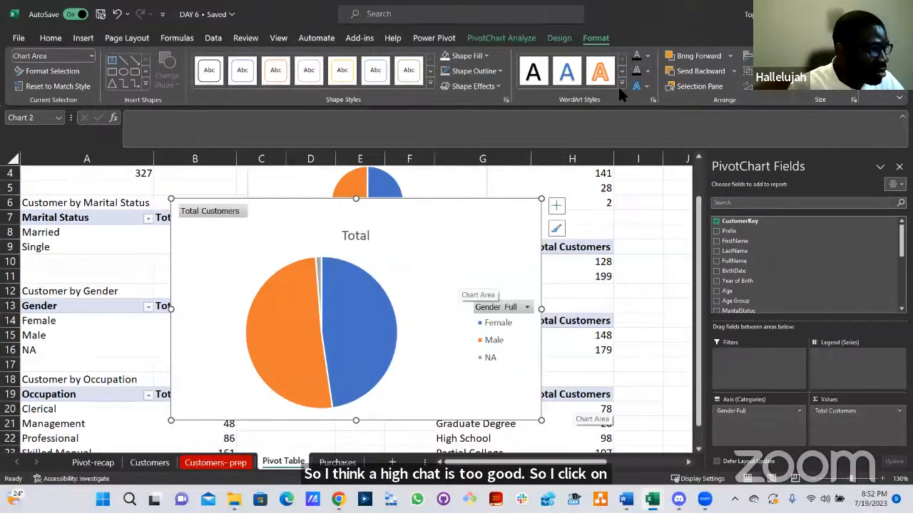
Hide all field buttons on the Gender pie chart.
left_click(552, 39)
left_click(508, 39)
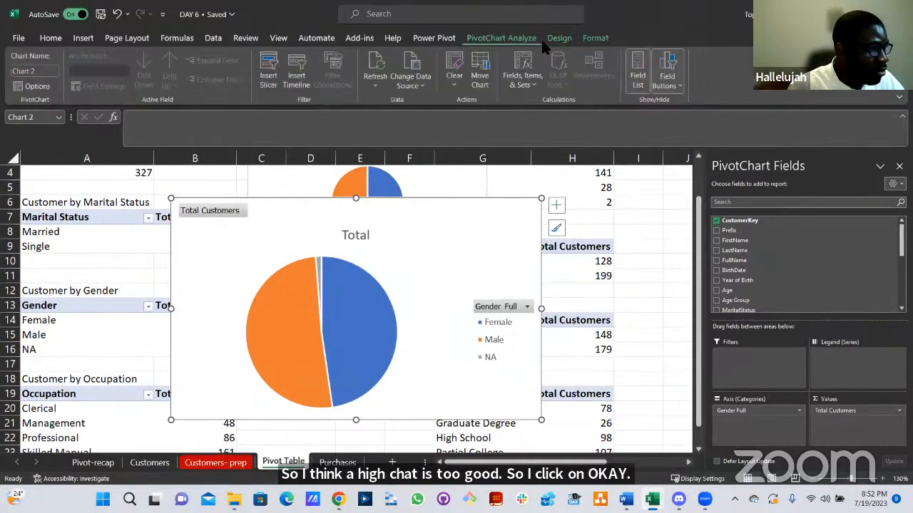
left_click(671, 80)
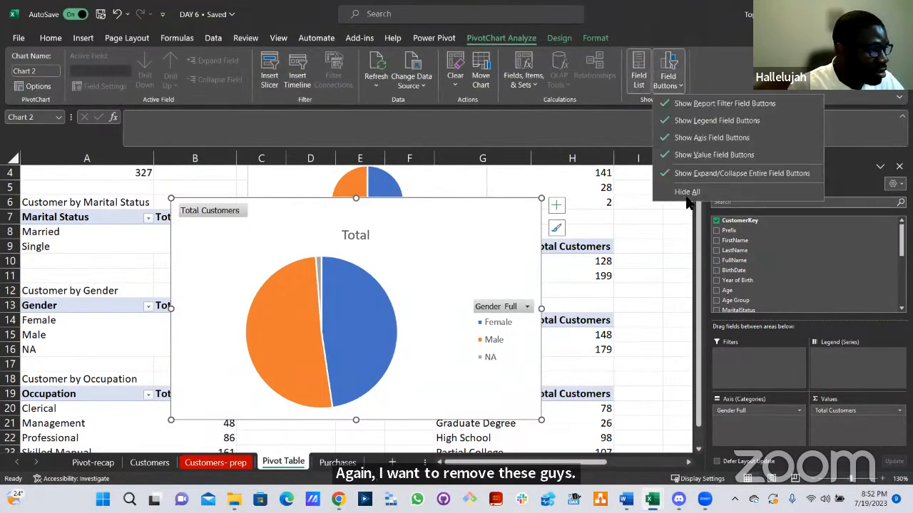
left_click(688, 193)
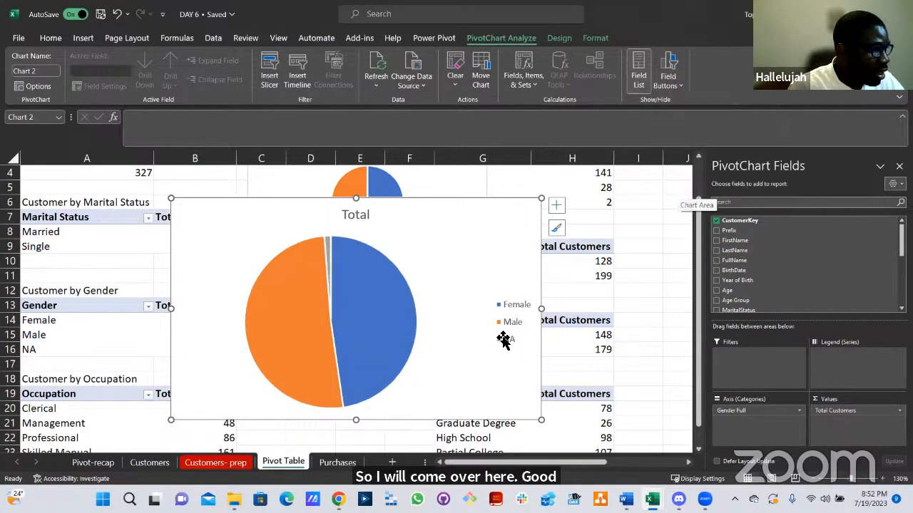
Add Outside End data labels to the Gender pie chart and set its legend position to Bottom.
left_click(556, 205)
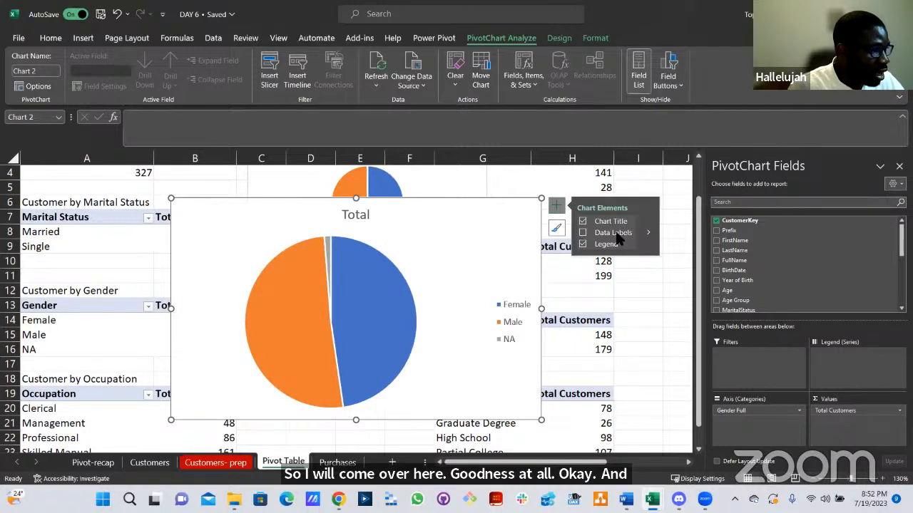
left_click(645, 235)
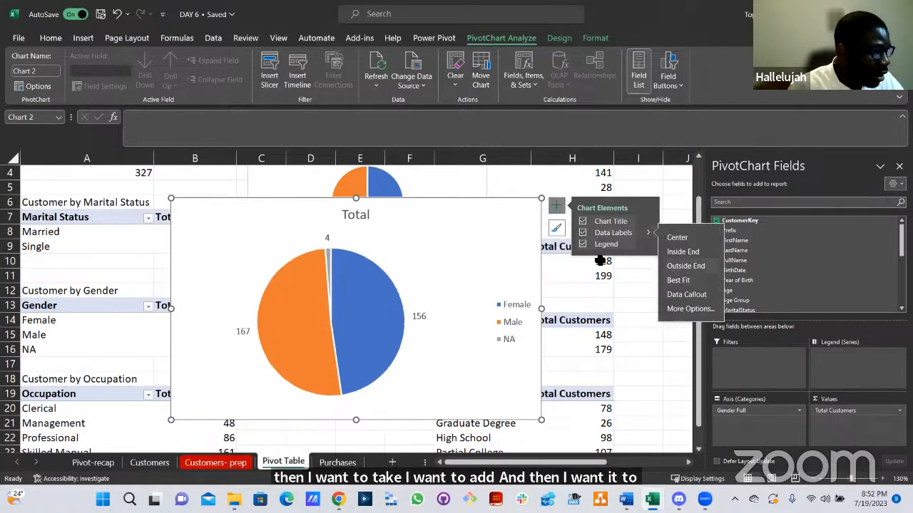
left_click(648, 246)
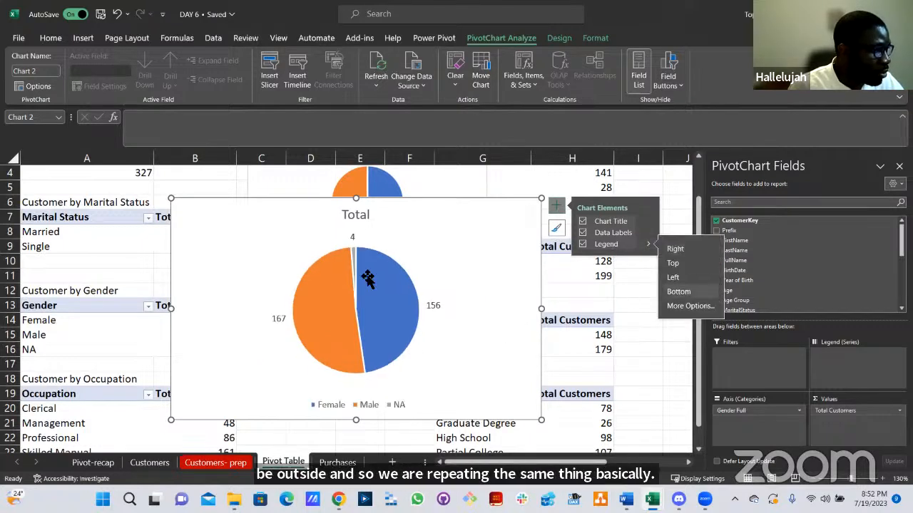
Link the Gender chart's title to cell A12 with the formula ='Pivot Table'!$A$12.
left_click(366, 227)
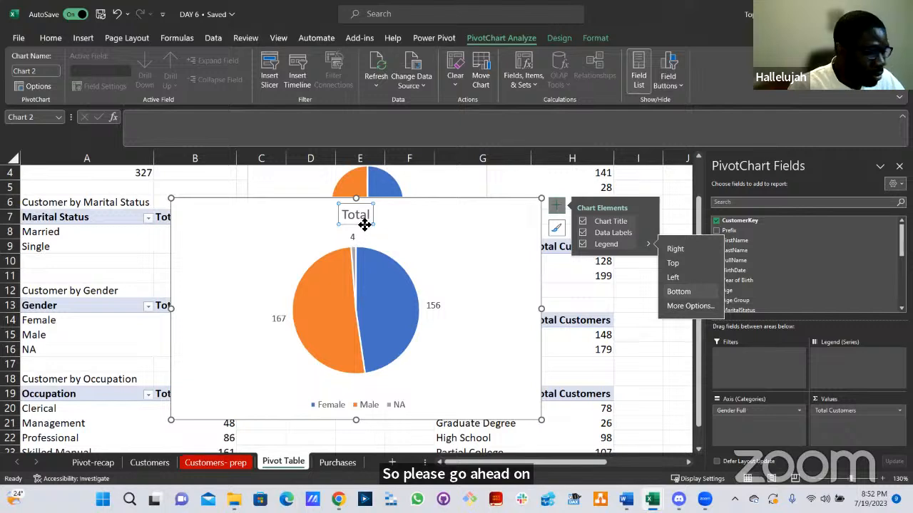
left_click(207, 125)
type("=")
left_click(67, 291)
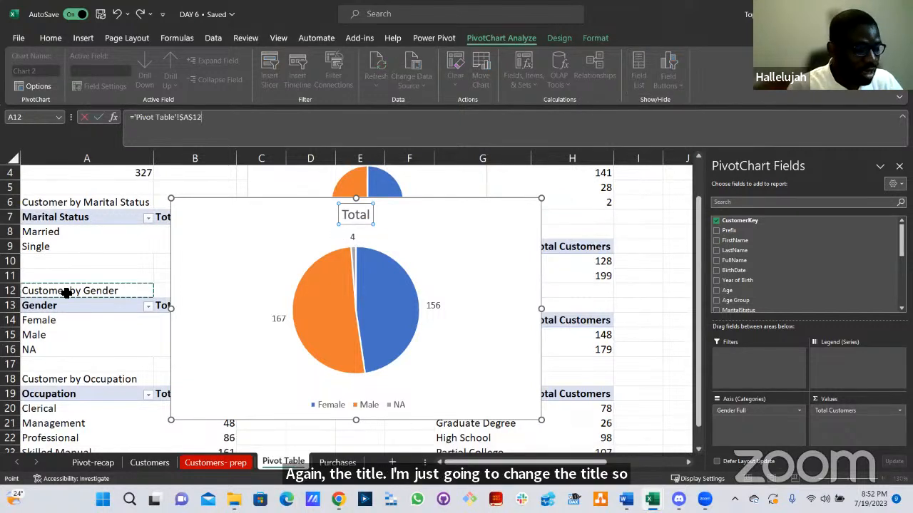
key("Return")
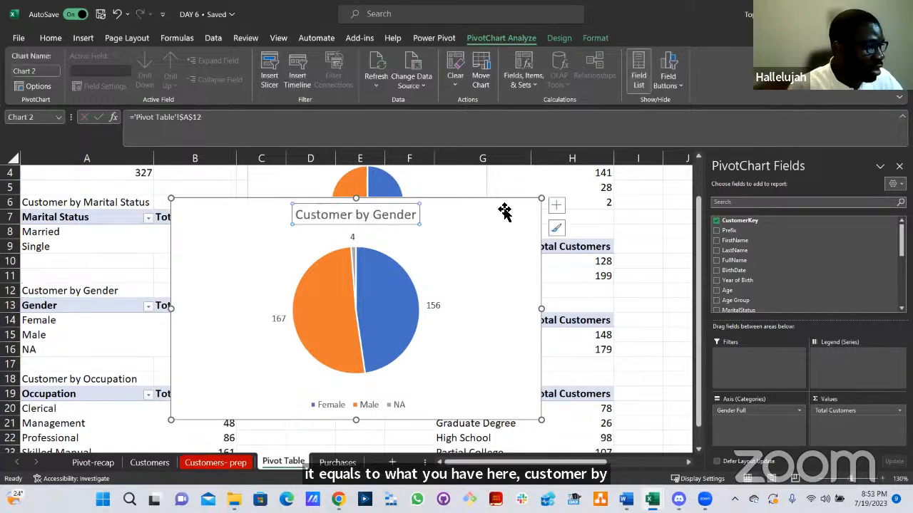
Shrink the Gender pie chart and position it directly below the marital status chart, beside the Gender pivot table.
left_click_drag(544, 203, 437, 266)
left_click_drag(444, 298, 484, 311)
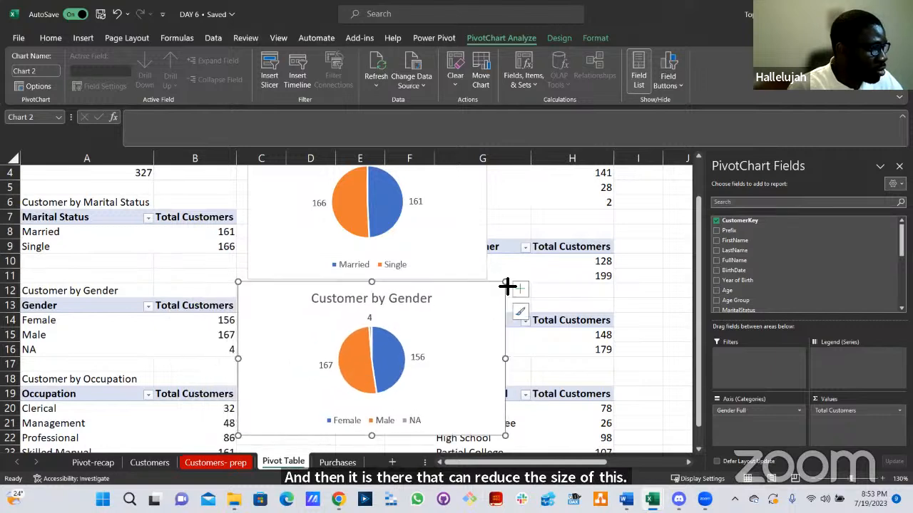
left_click_drag(505, 281, 483, 296)
left_click_drag(466, 310, 477, 297)
left_click_drag(367, 283, 363, 283)
Insert a Clustered Column PivotChart based on the Occupation pivot table.
scroll(280, 307, "down", 3)
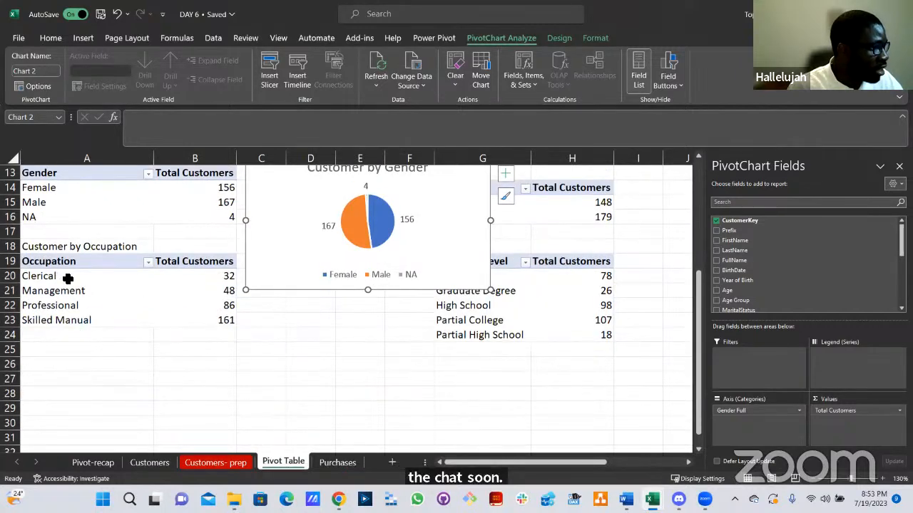
key("Escape")
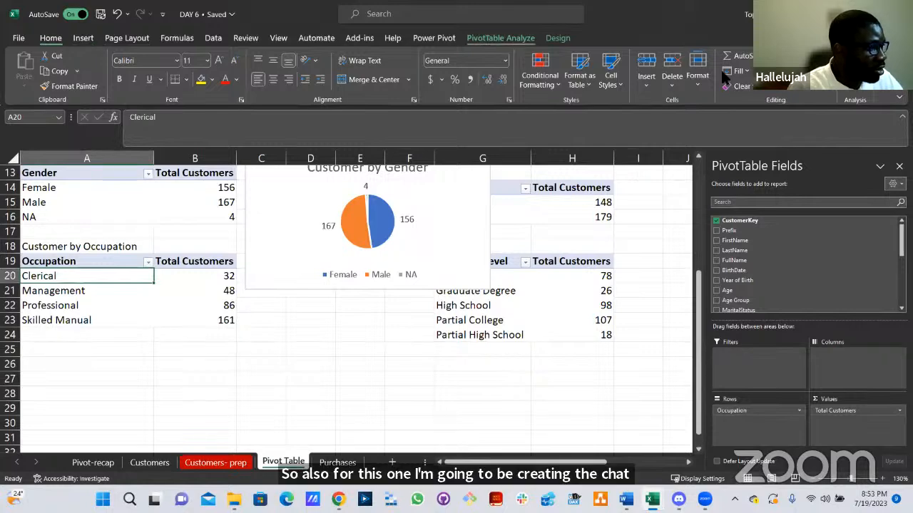
left_click(501, 38)
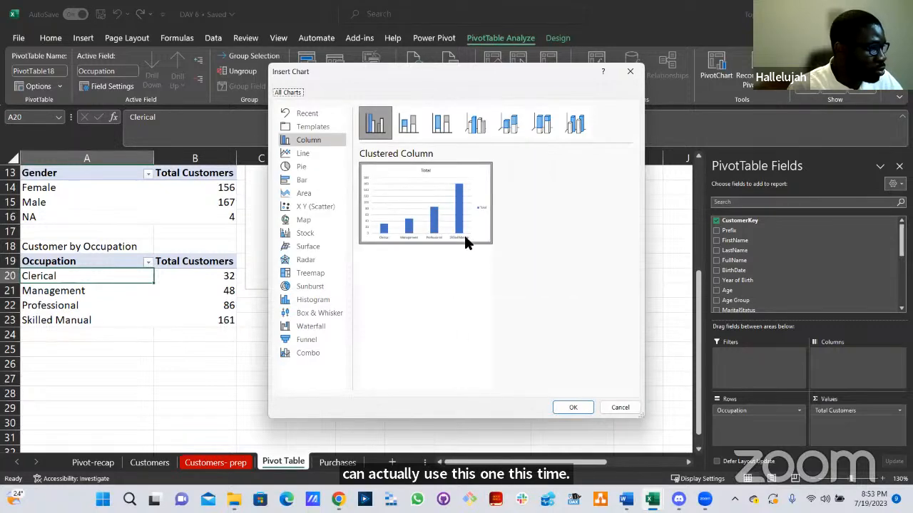
left_click(579, 406)
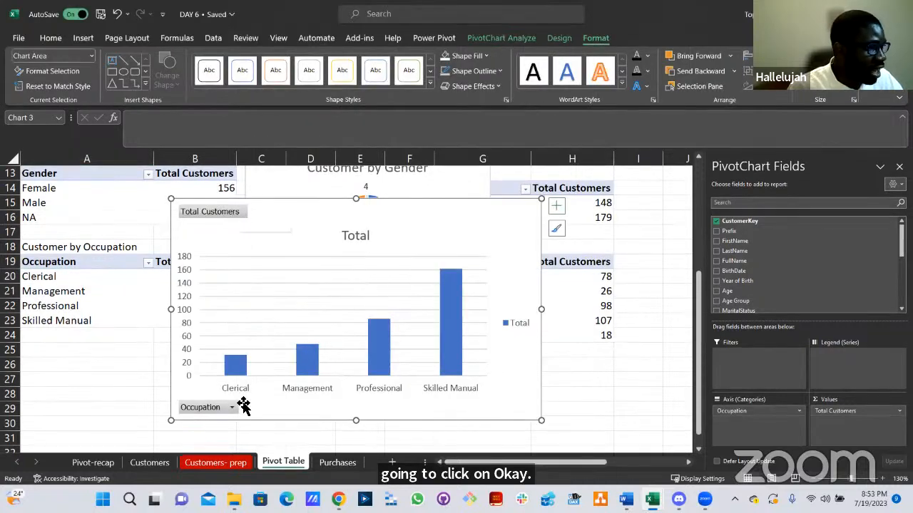
Hide all field buttons on the Occupation column chart and remove its gridlines and legend.
left_click(662, 86)
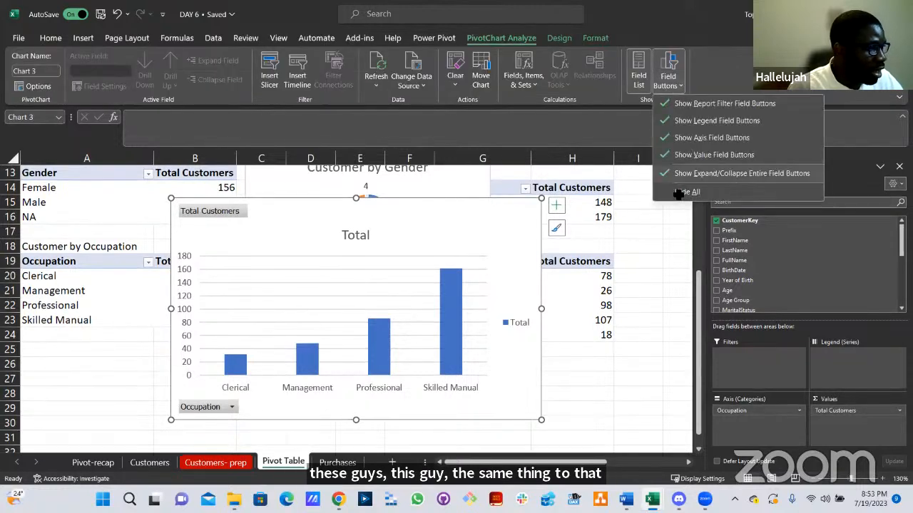
left_click(681, 192)
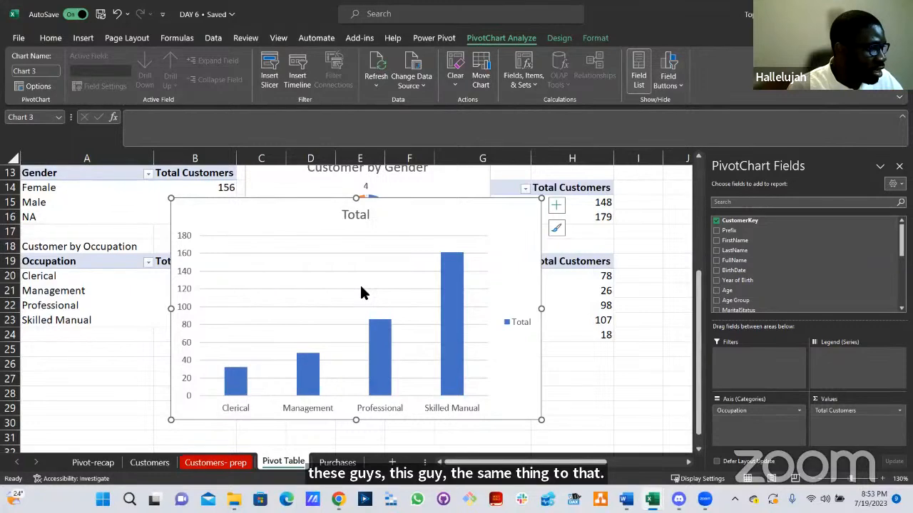
left_click(360, 291)
key("Delete")
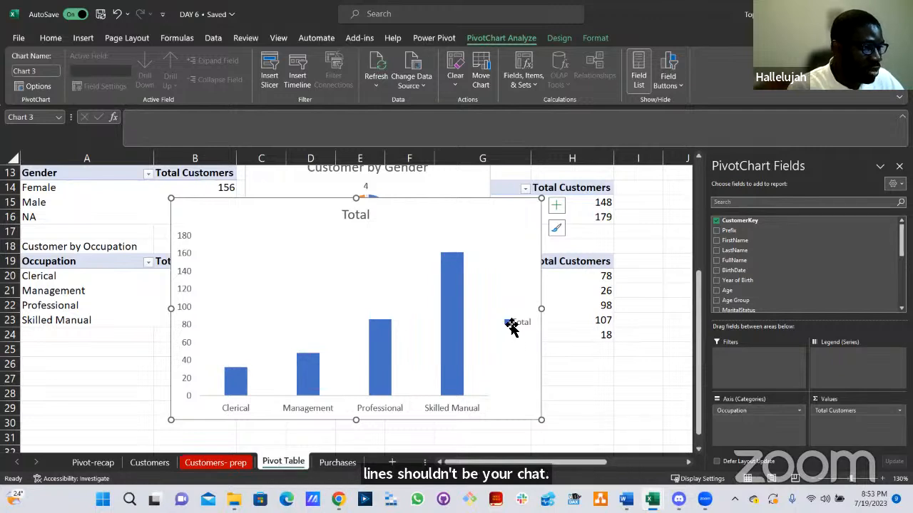
left_click(557, 207)
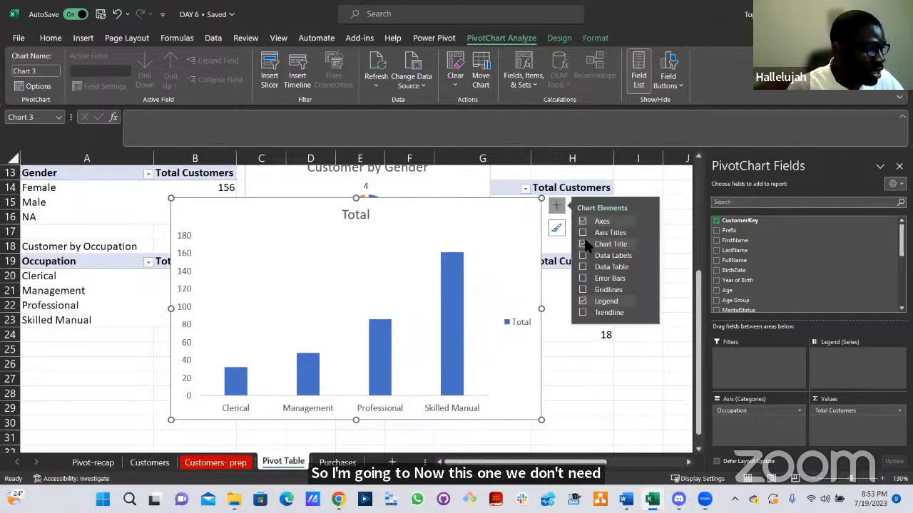
left_click(583, 301)
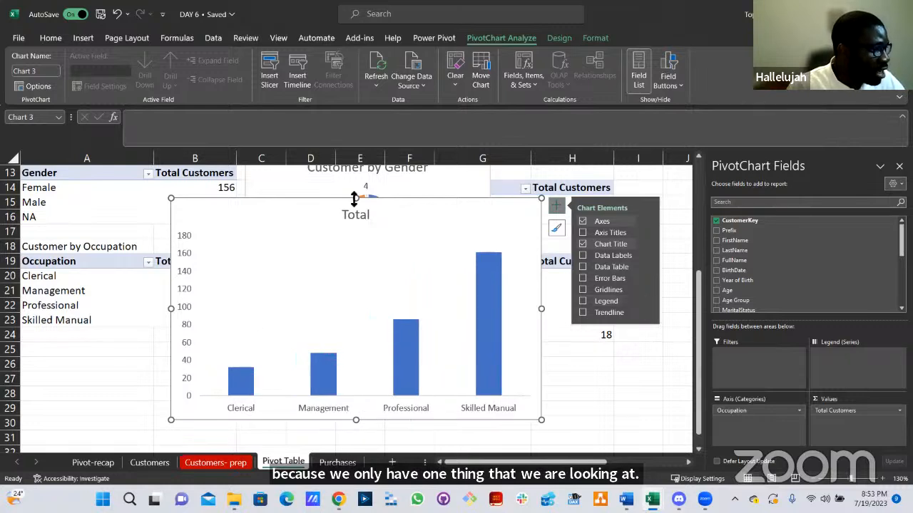
Link the Occupation chart's title to cell A18 with the formula ='Pivot Table'!$A$18.
left_click(358, 222)
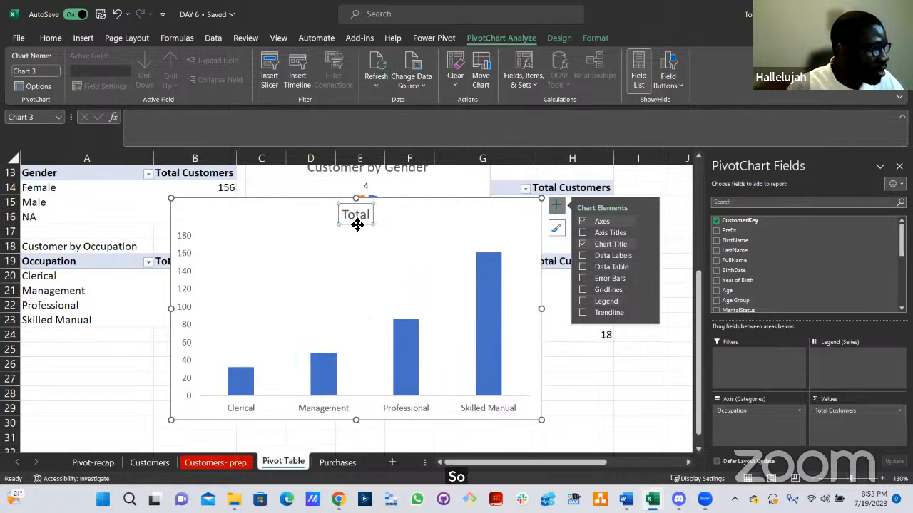
type("=")
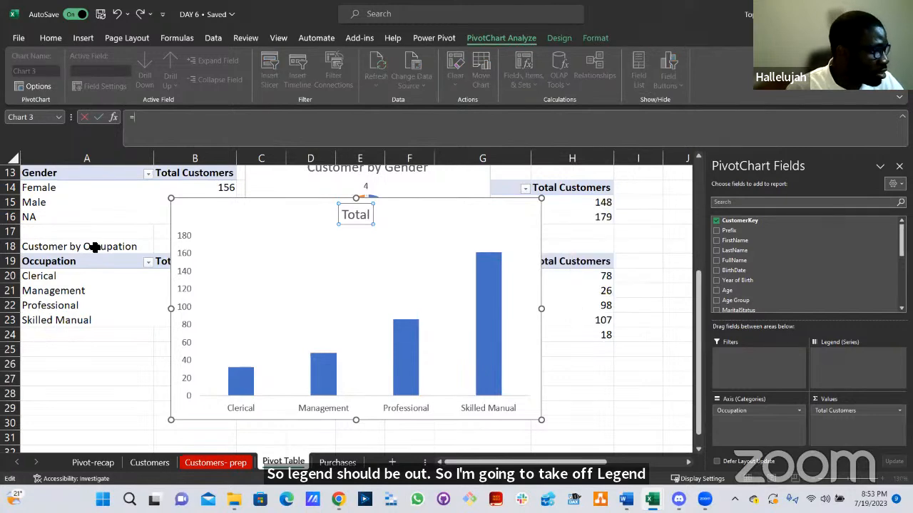
left_click(97, 247)
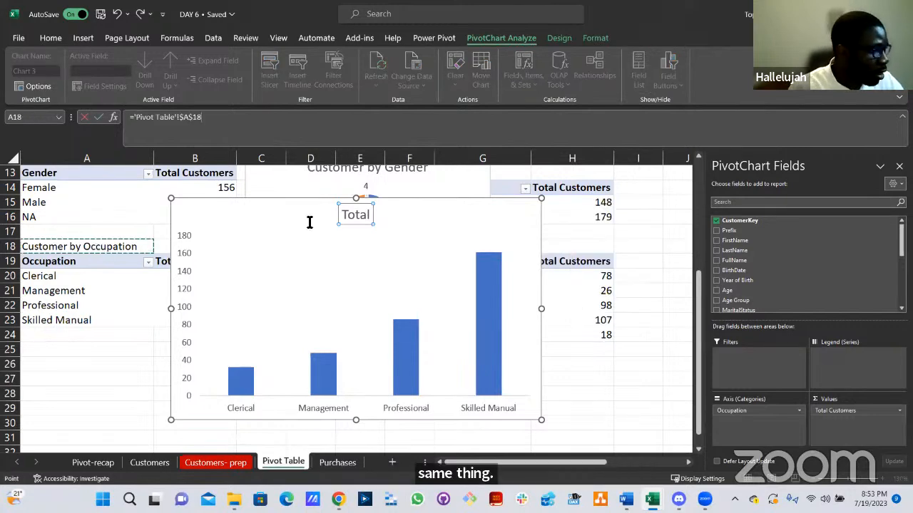
key("Return")
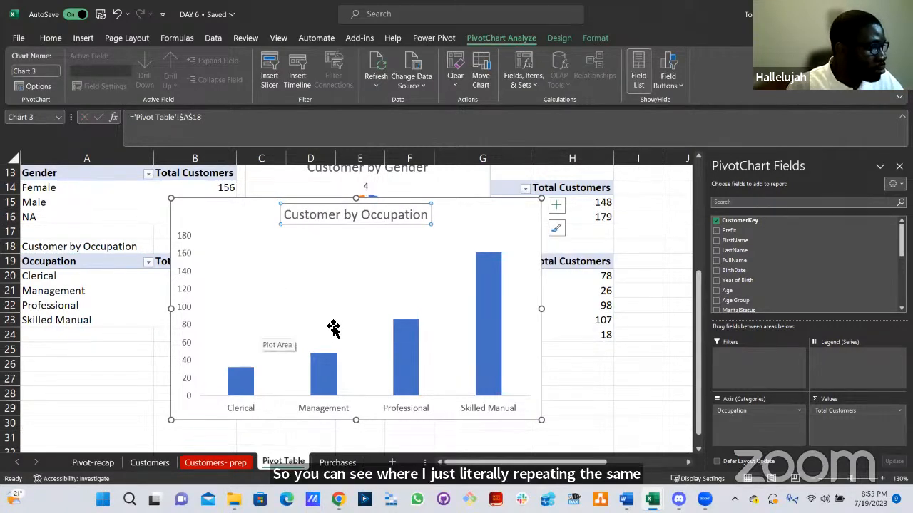
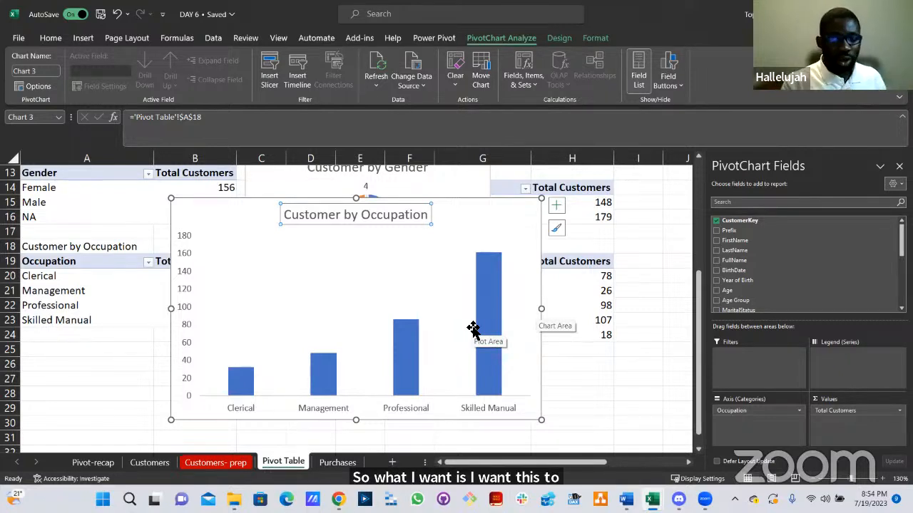
Move the Customer by Occupation chart sideways so it clears the Occupation pivot table's Total Customers column.
left_click_drag(488, 218, 576, 214)
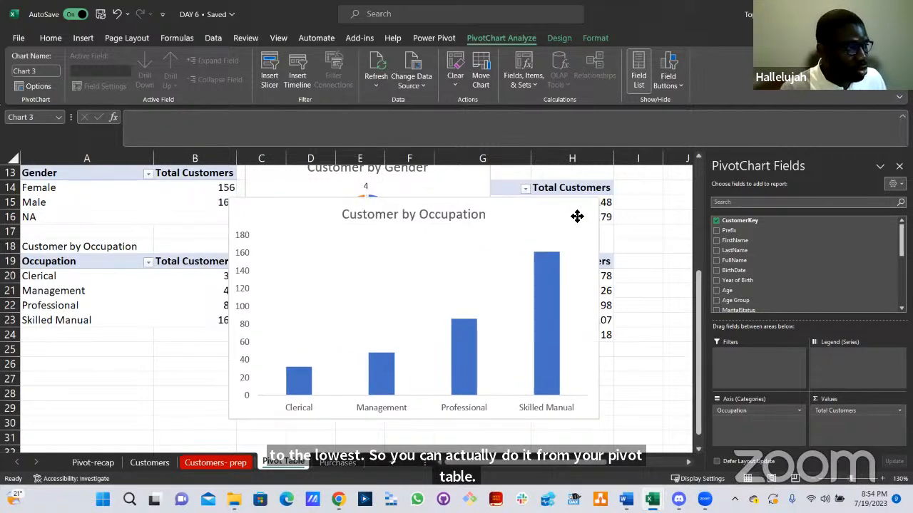
left_click(387, 230)
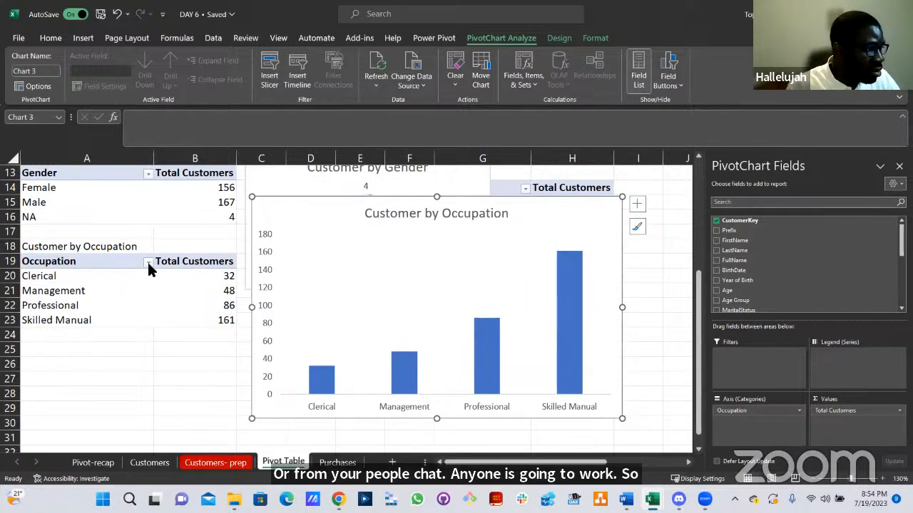
left_click(148, 264)
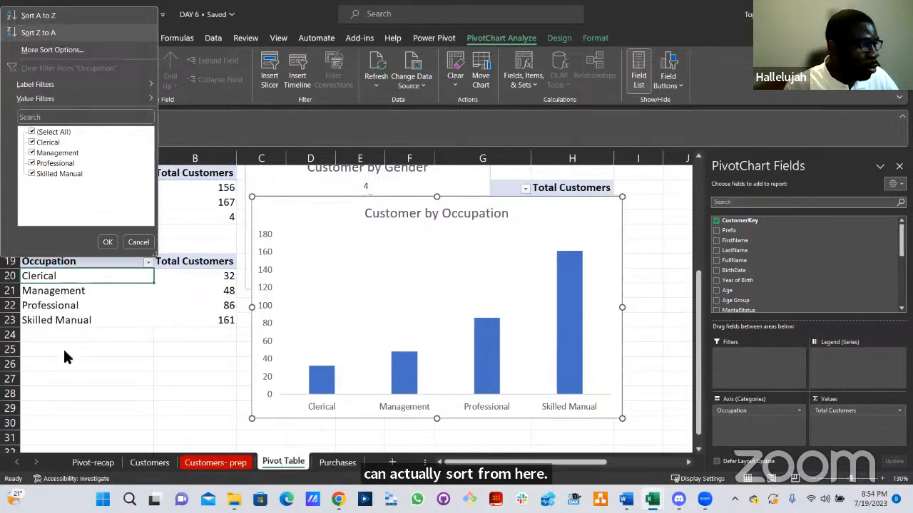
left_click(139, 280)
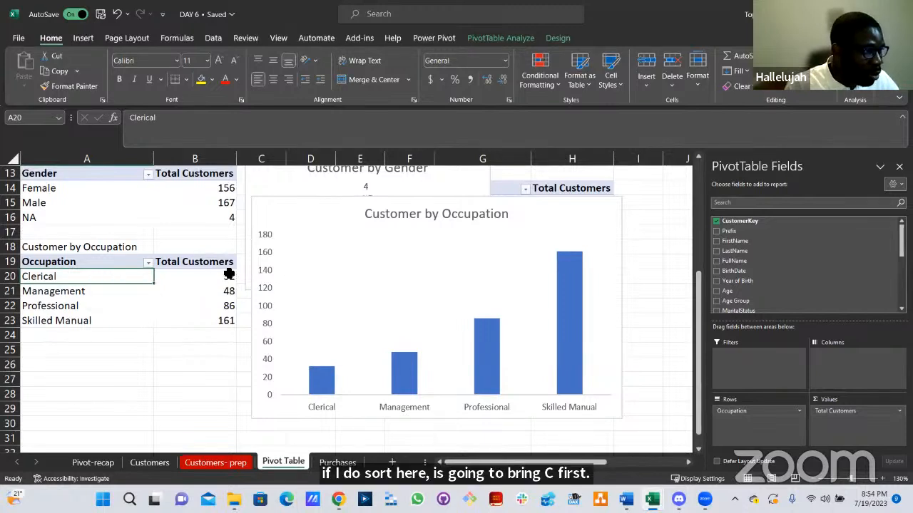
Shift the Occupation chart slightly further from its pivot table and sort the occupation names from Z to A.
left_click_drag(315, 205, 346, 210)
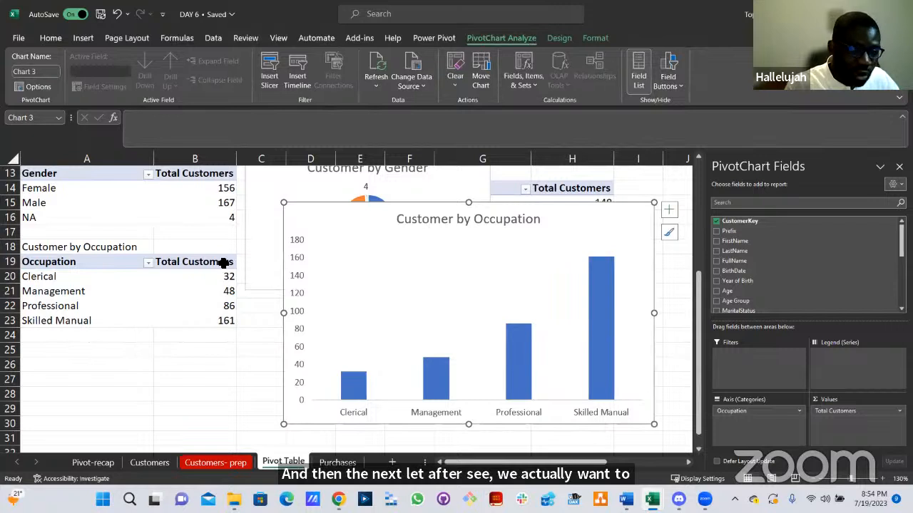
left_click(147, 263)
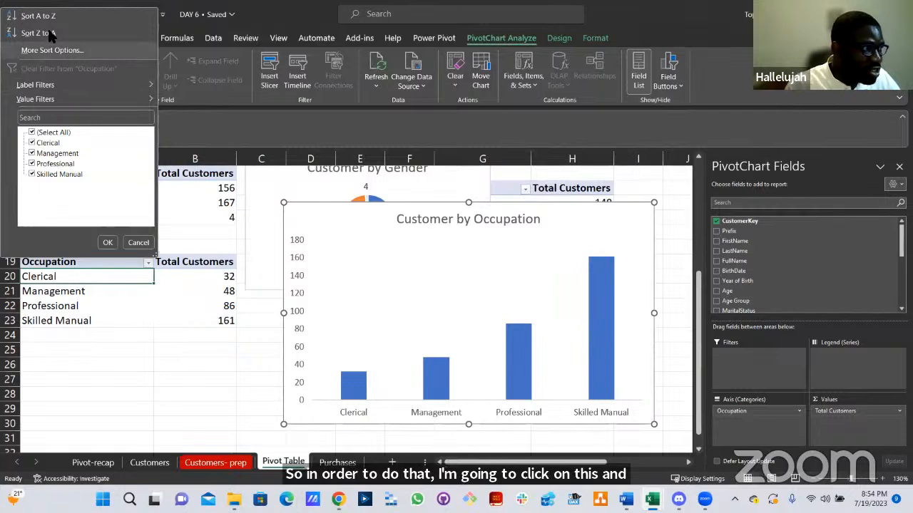
left_click(79, 351)
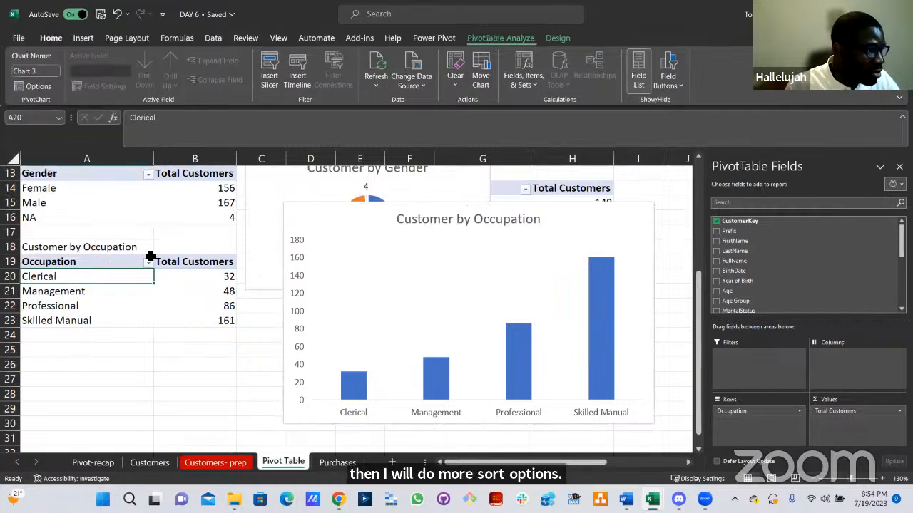
left_click(148, 264)
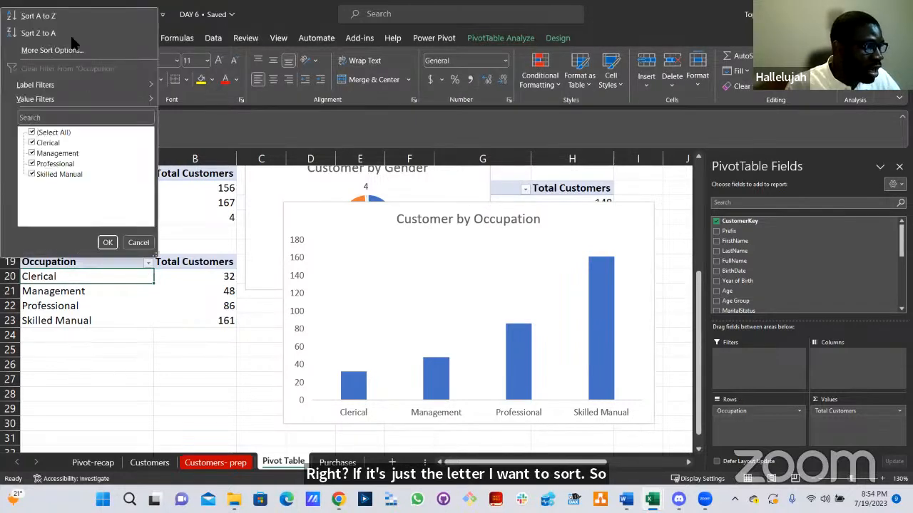
left_click(83, 307)
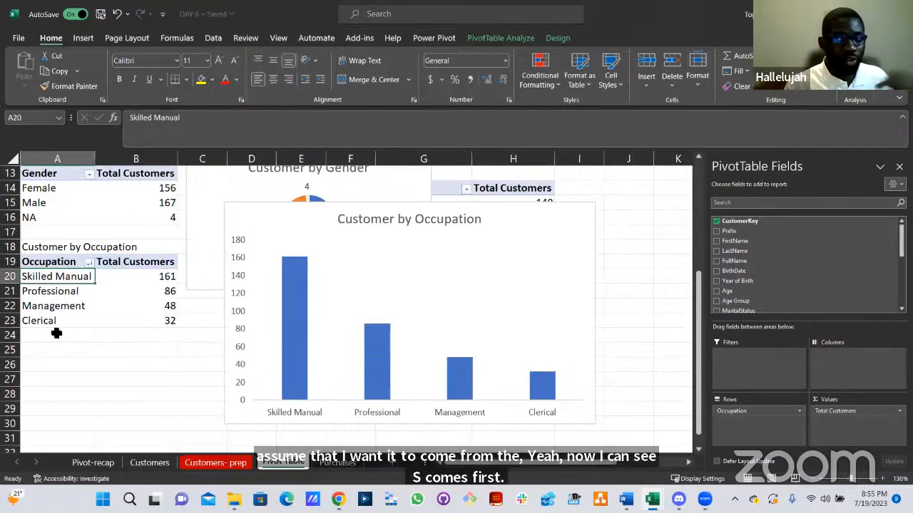
Try changing the Occupation field's descending sort so that it is based on Total Customers.
left_click(90, 264)
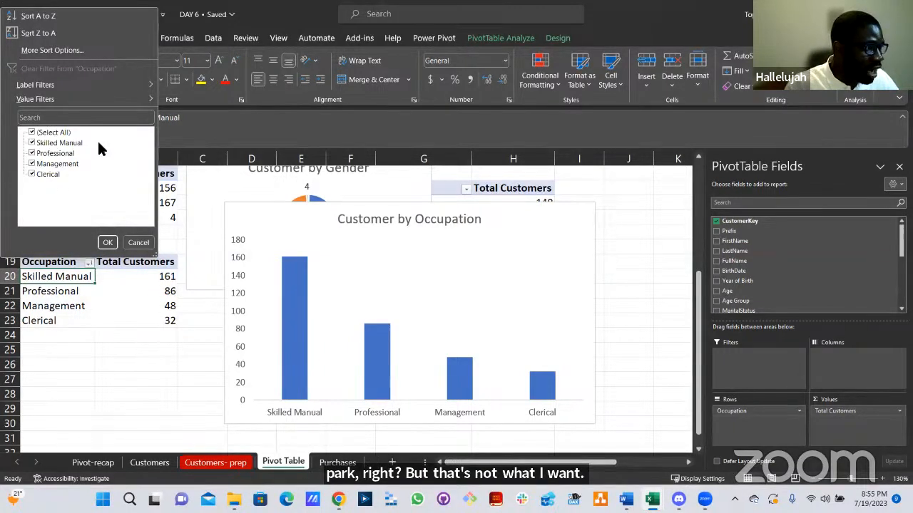
left_click(57, 50)
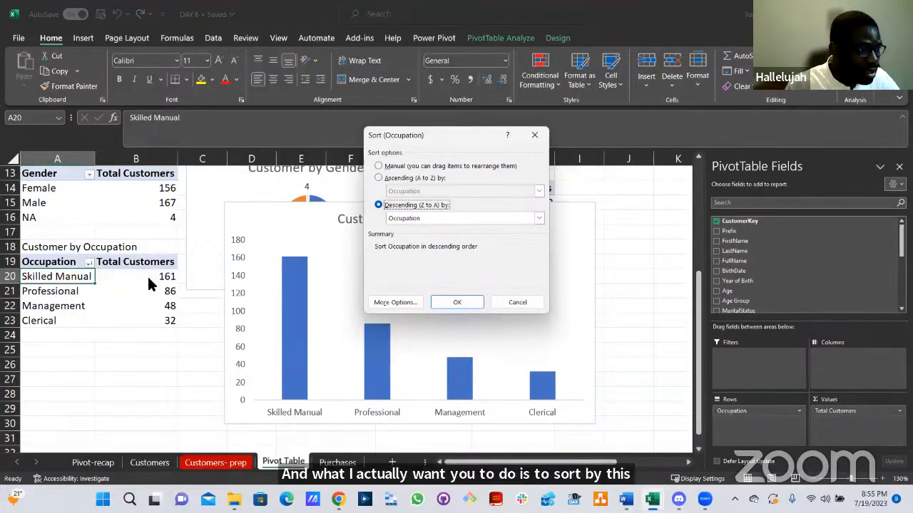
left_click(432, 218)
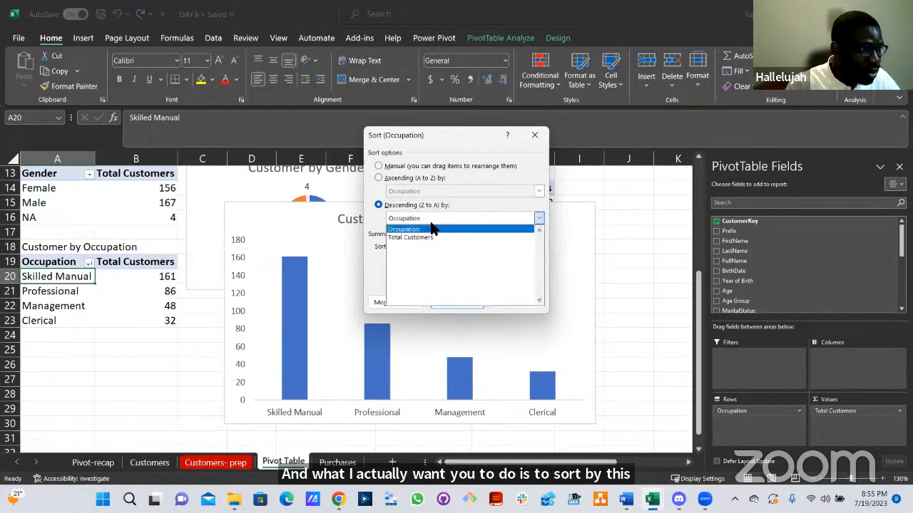
left_click(415, 239)
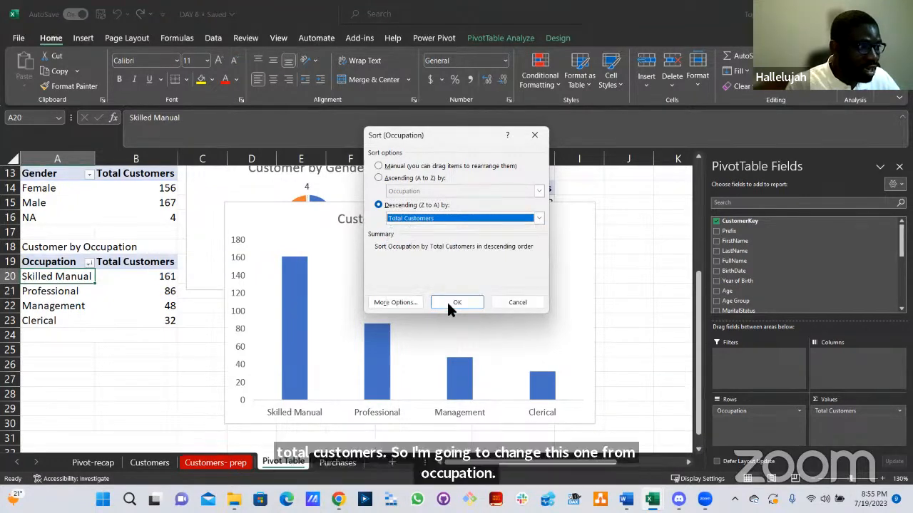
left_click(452, 308)
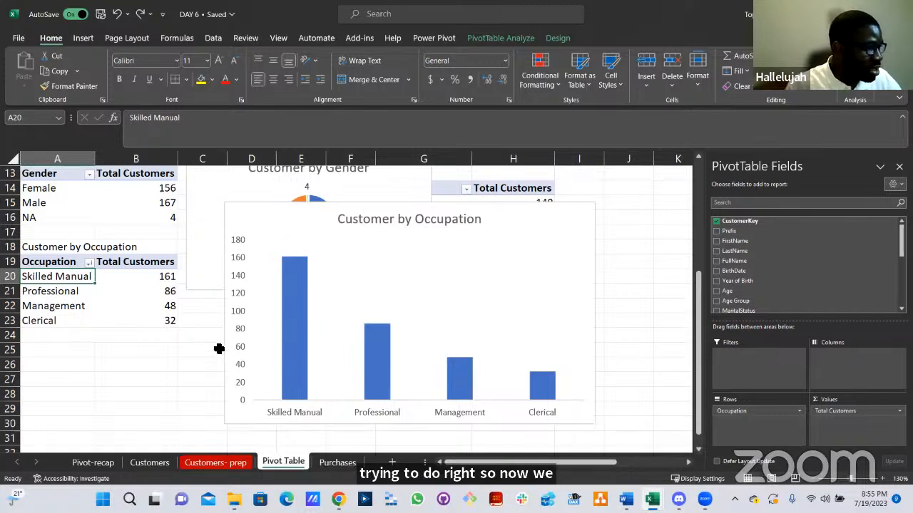
Undo the sorting of the Occupation pivot table and the last move of its chart.
key("ctrl+z")
key("ctrl+z")
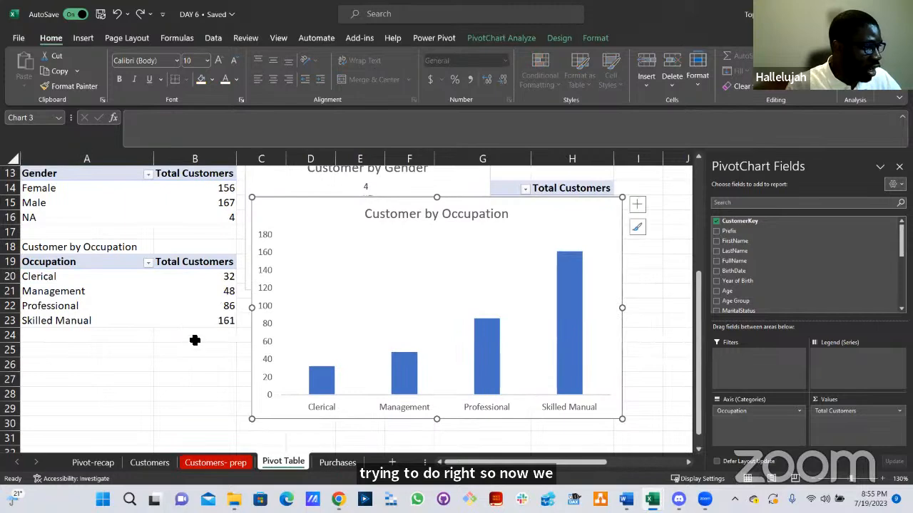
Sort the Occupation pivot table in descending order by Total Customers using More Sort Options.
left_click(148, 264)
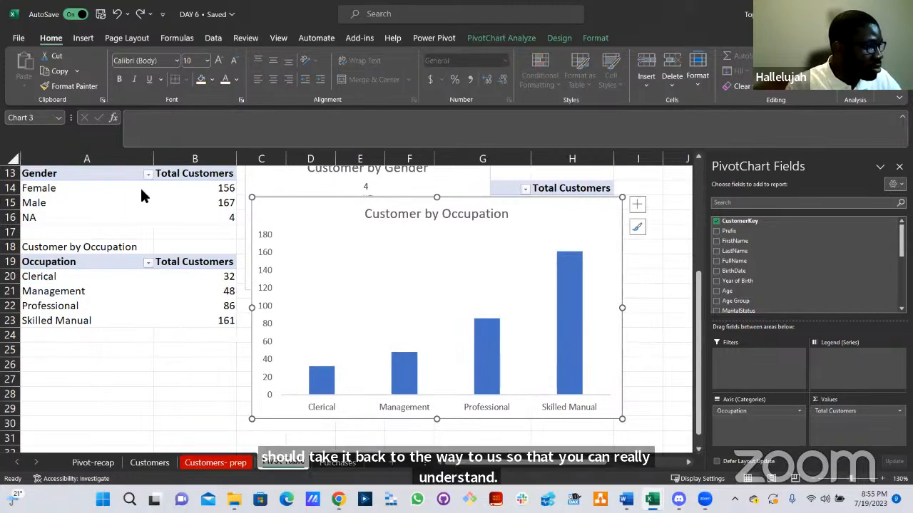
left_click(81, 49)
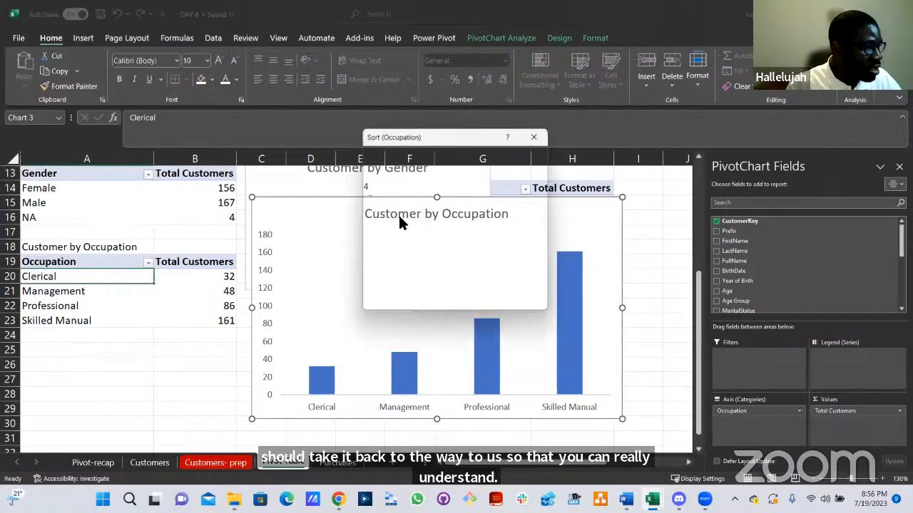
left_click(392, 205)
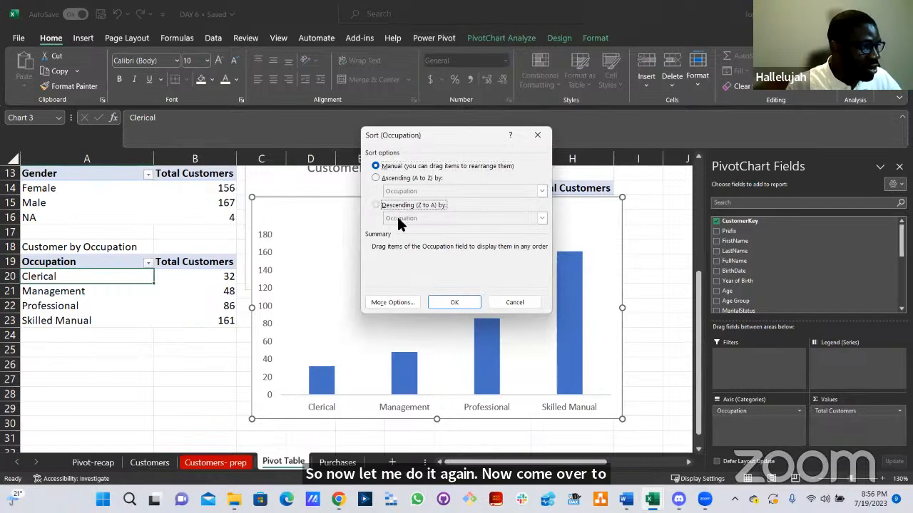
left_click(396, 218)
left_click(404, 240)
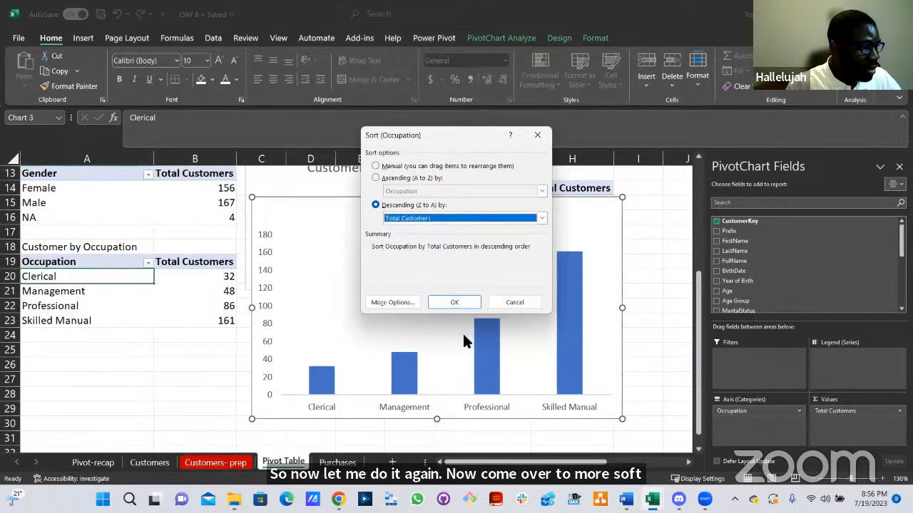
left_click(469, 306)
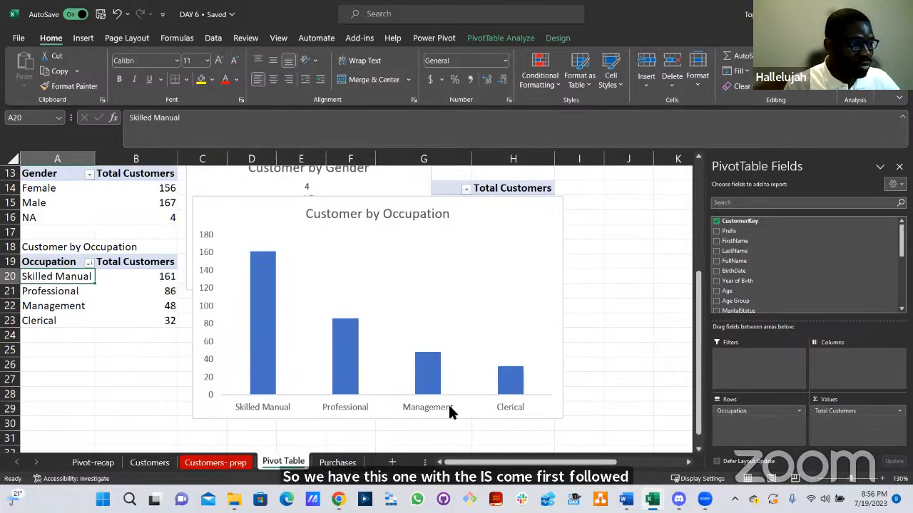
Delete the vertical axis from the Customer by Occupation chart and add data labels to its columns.
left_click(550, 413)
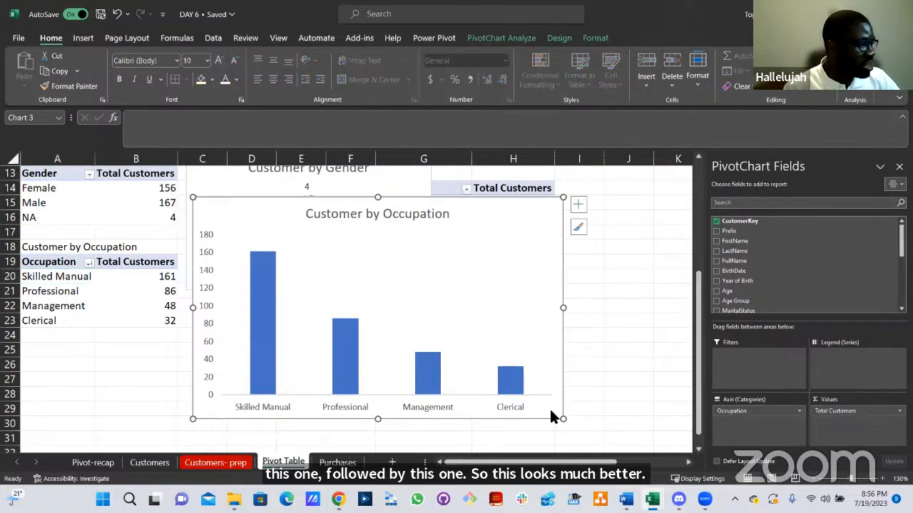
left_click(207, 275)
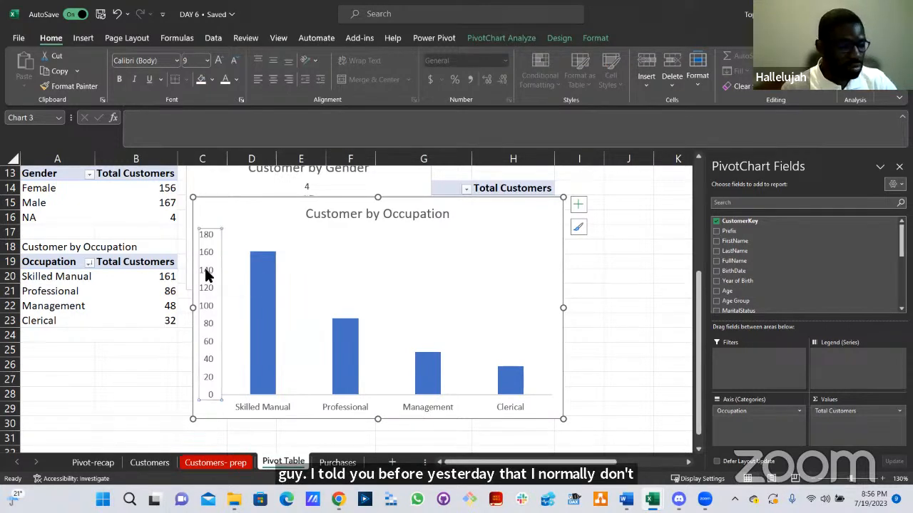
key("Delete")
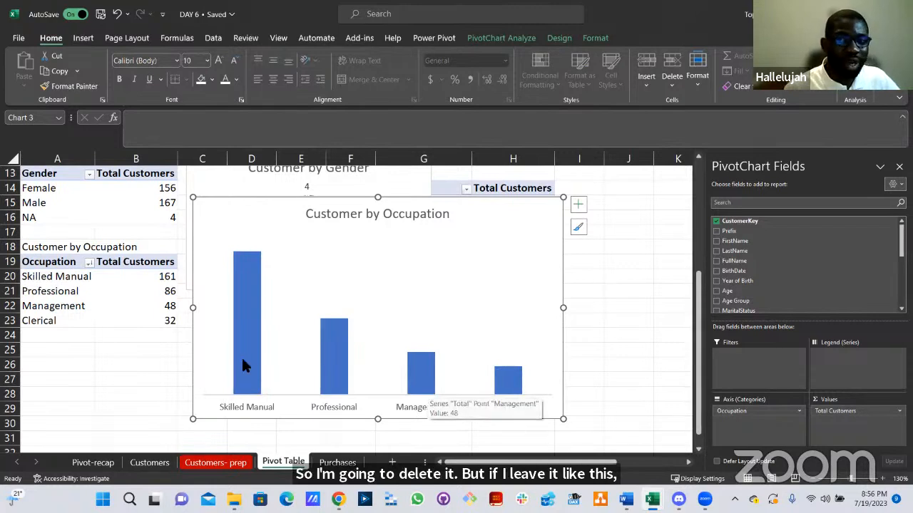
left_click(579, 207)
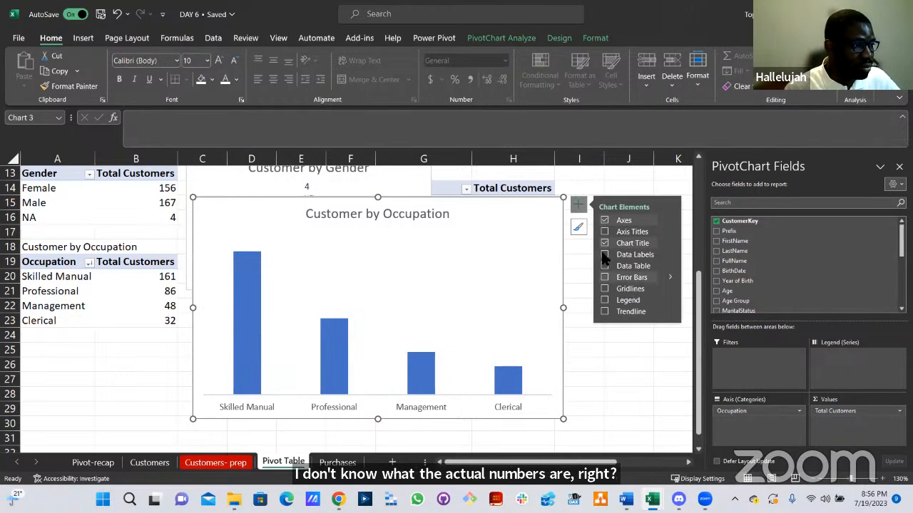
left_click(604, 255)
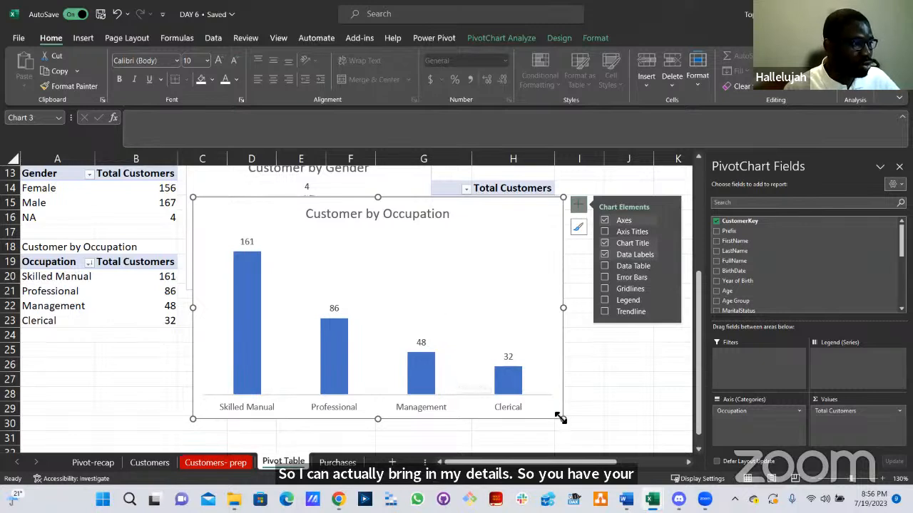
Shrink the Customer by Occupation chart and move it directly below the Customer by Gender chart.
left_click_drag(560, 418, 473, 386)
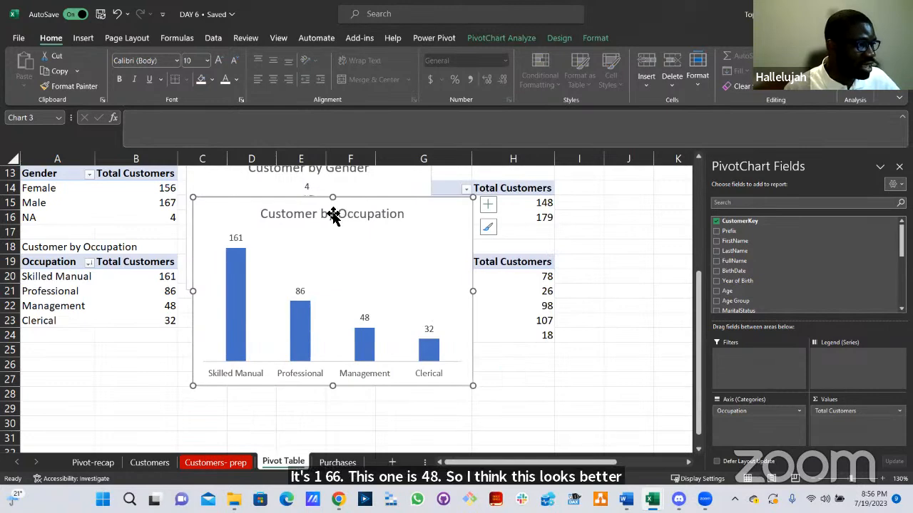
left_click_drag(385, 255, 425, 267)
Format the Customer by Marital Status chart title as bold with font size 11.
scroll(327, 191, "up", 4)
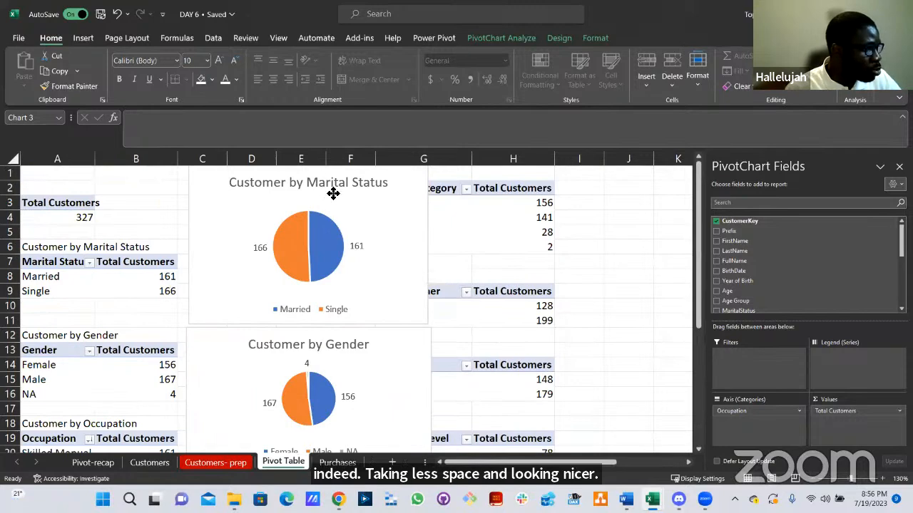
left_click(292, 170)
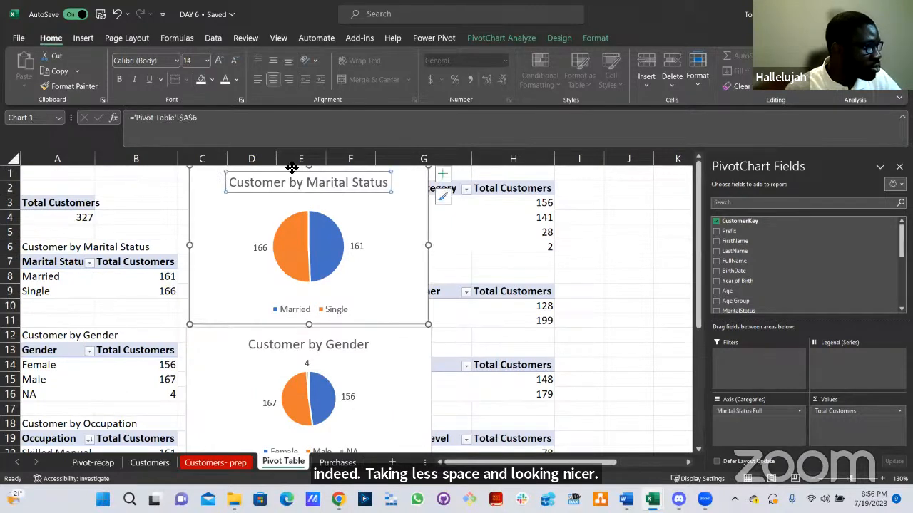
left_click(235, 63)
left_click(234, 62)
left_click(119, 79)
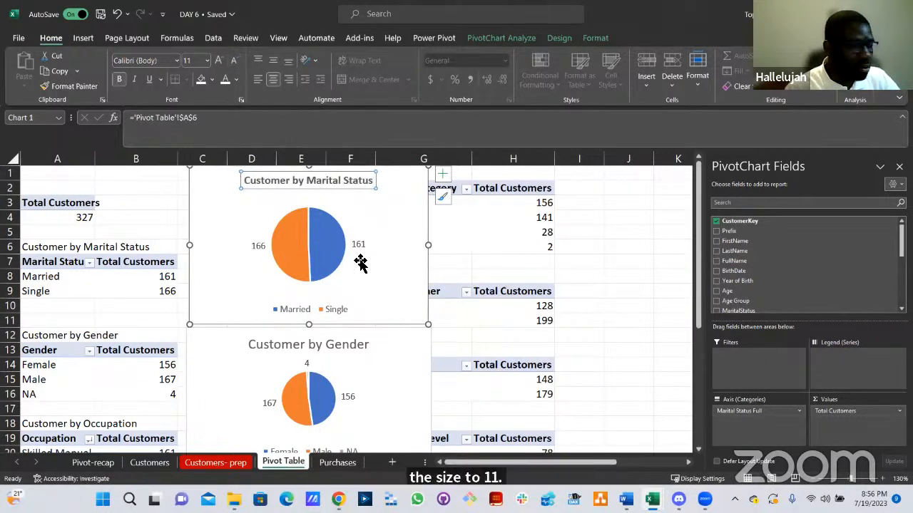
Format the Customer by Gender and Customer by Occupation chart titles as bold with font size 11.
scroll(339, 282, "down", 2)
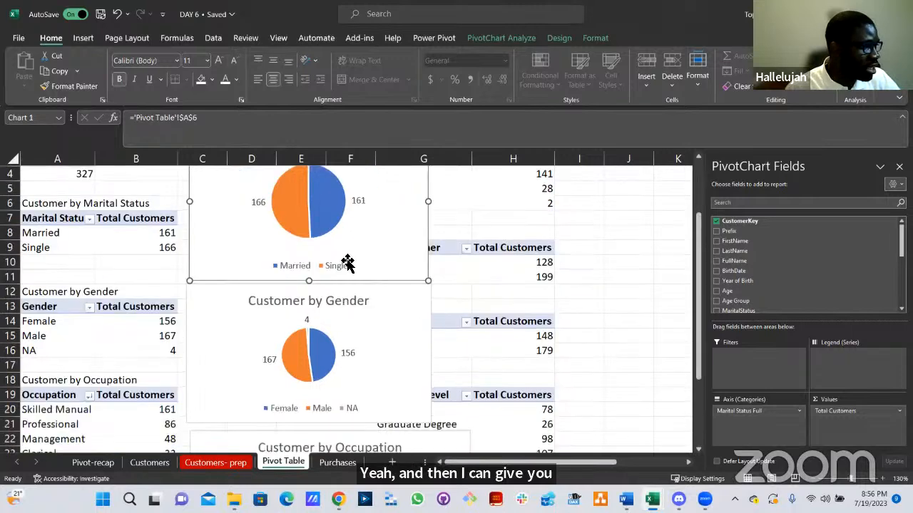
left_click(349, 265)
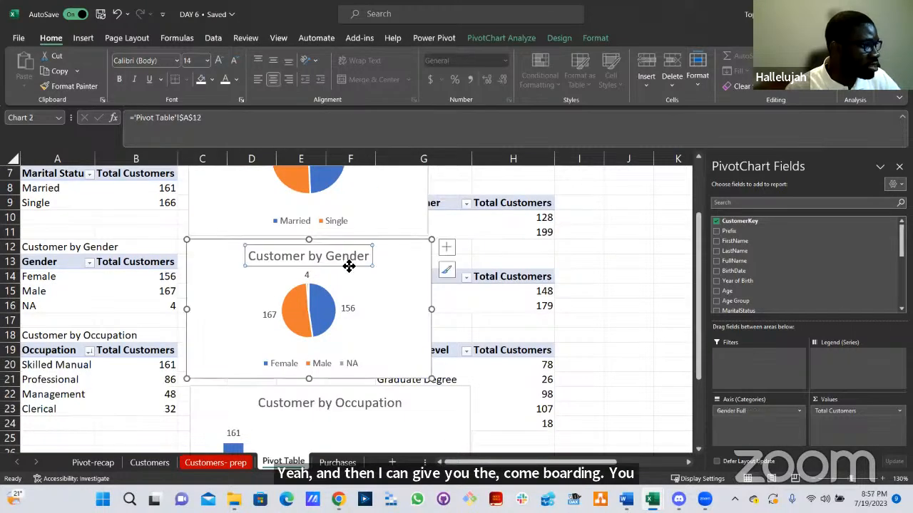
left_click(233, 59)
left_click(234, 60)
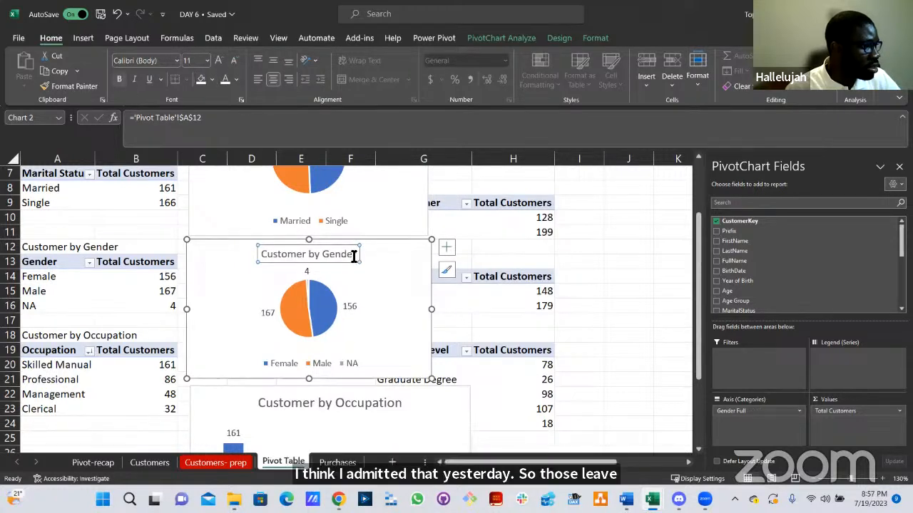
scroll(354, 258, "down", 5)
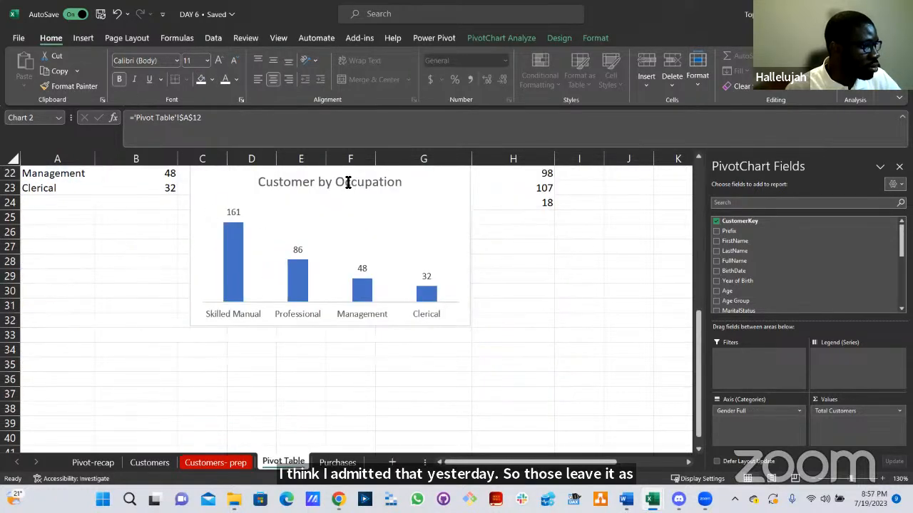
left_click(345, 190)
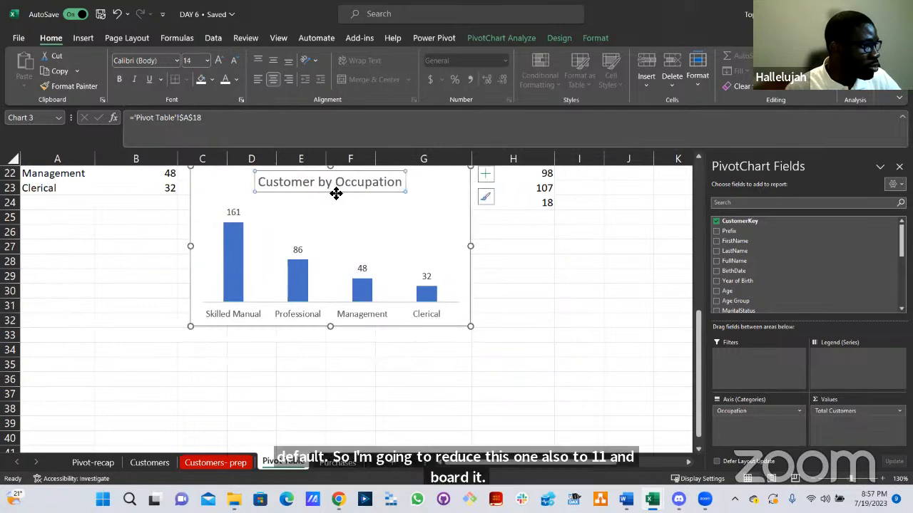
left_click(234, 59)
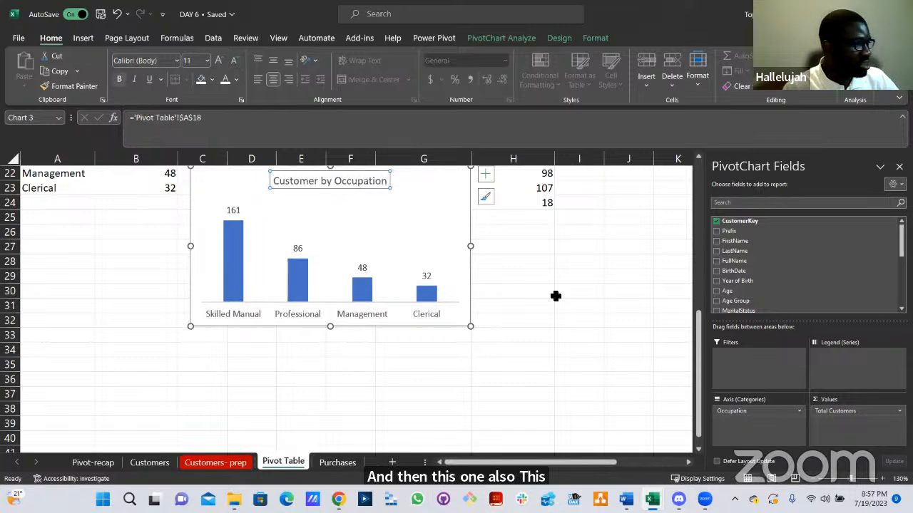
Insert two columns at D:E to make room for the charts between the pivot tables.
scroll(556, 296, "up", 6)
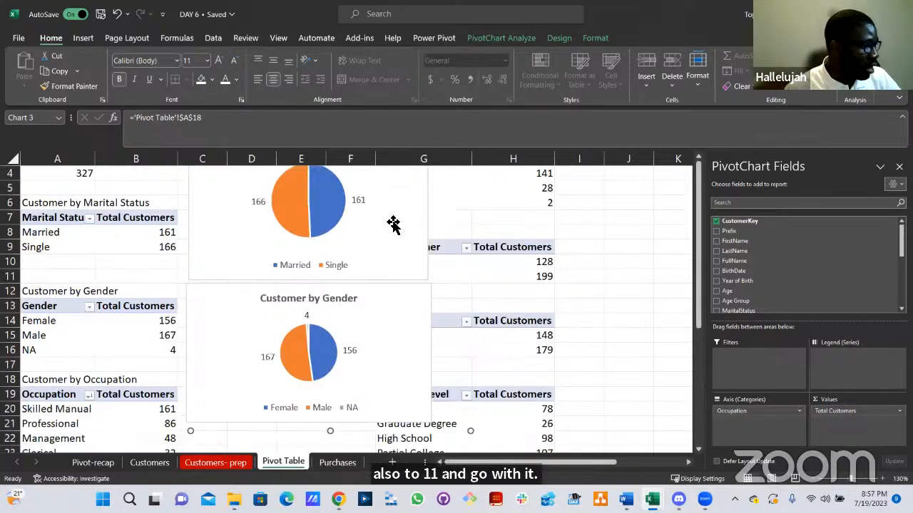
scroll(490, 241, "up", 1)
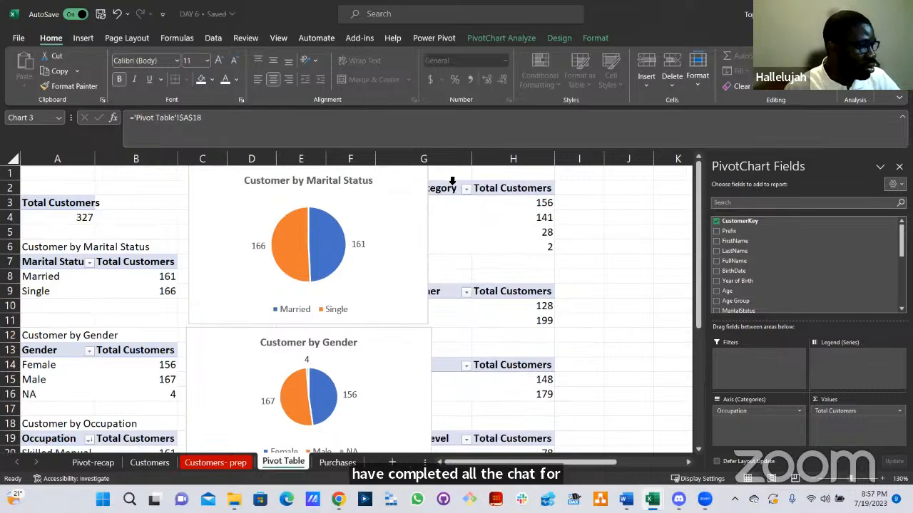
left_click_drag(364, 162, 268, 160)
left_click_drag(385, 45, 280, 160)
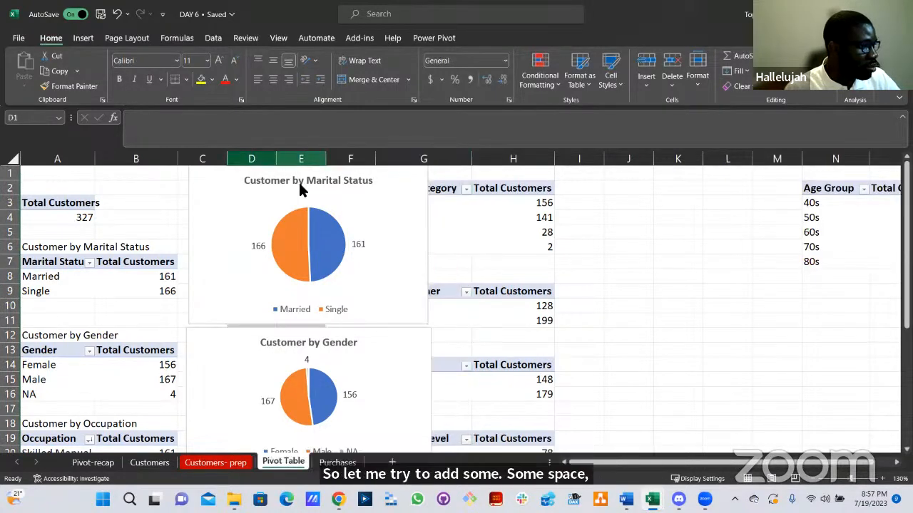
right_click(314, 289)
left_click(311, 287)
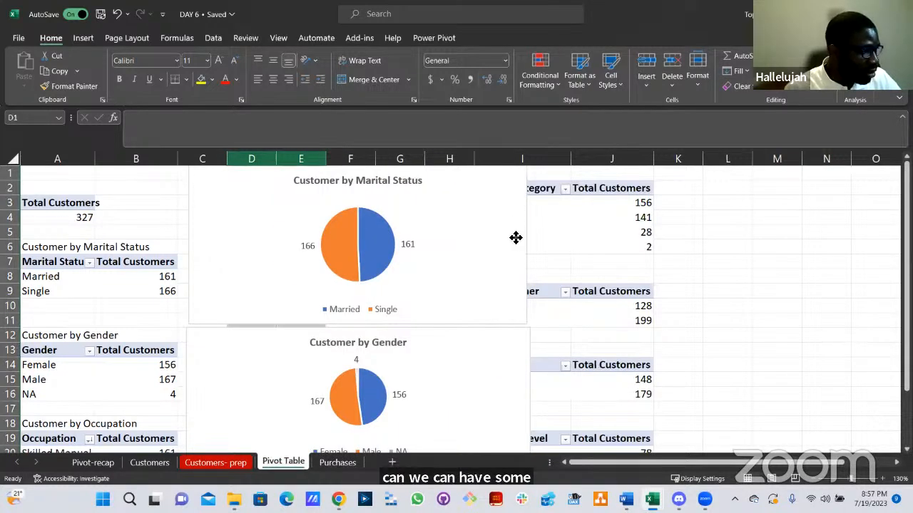
Narrow the Marital Status, Gender and Occupation charts so that all three end in column H, clear of the Wealth Category table.
left_click_drag(527, 246, 477, 246)
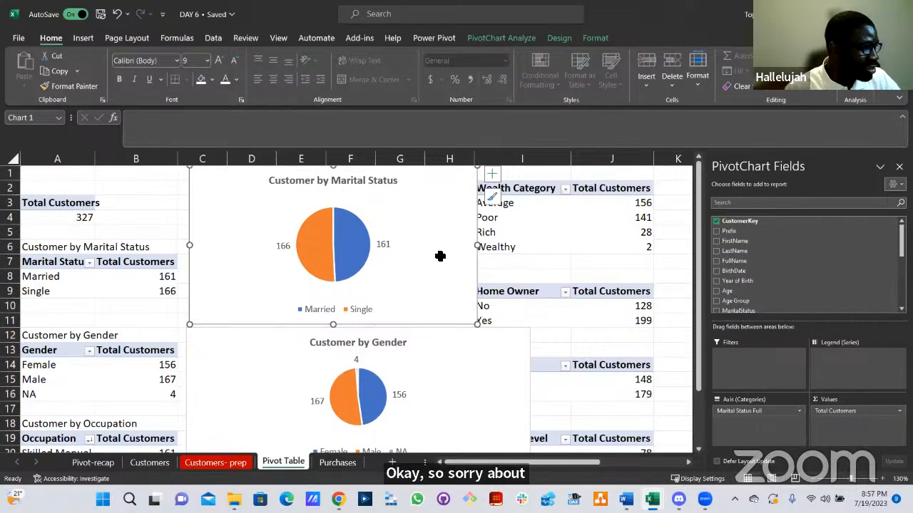
left_click_drag(476, 287, 440, 286)
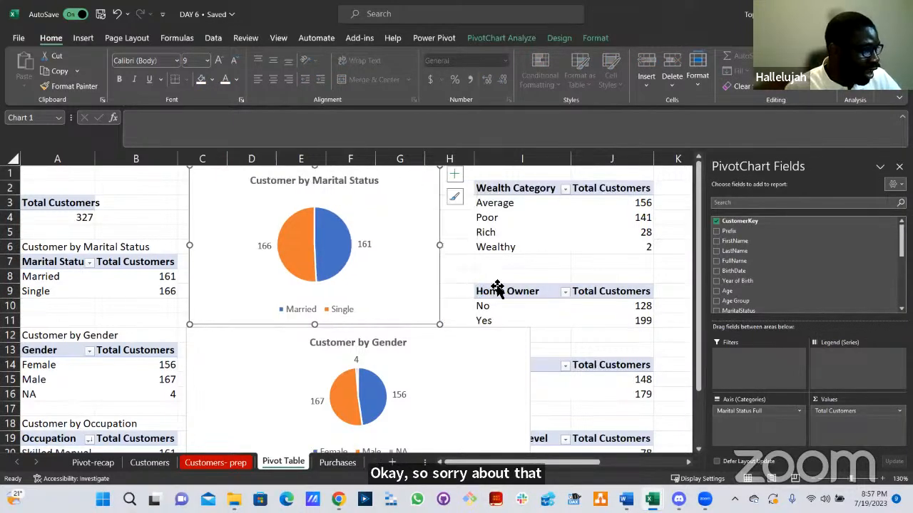
scroll(513, 299, "down", 2)
left_click_drag(531, 308, 440, 302)
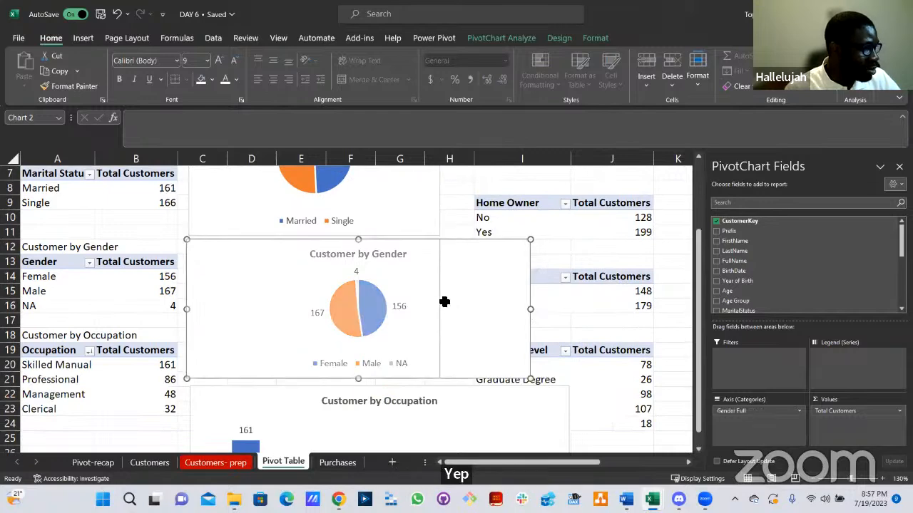
scroll(514, 341, "down", 3)
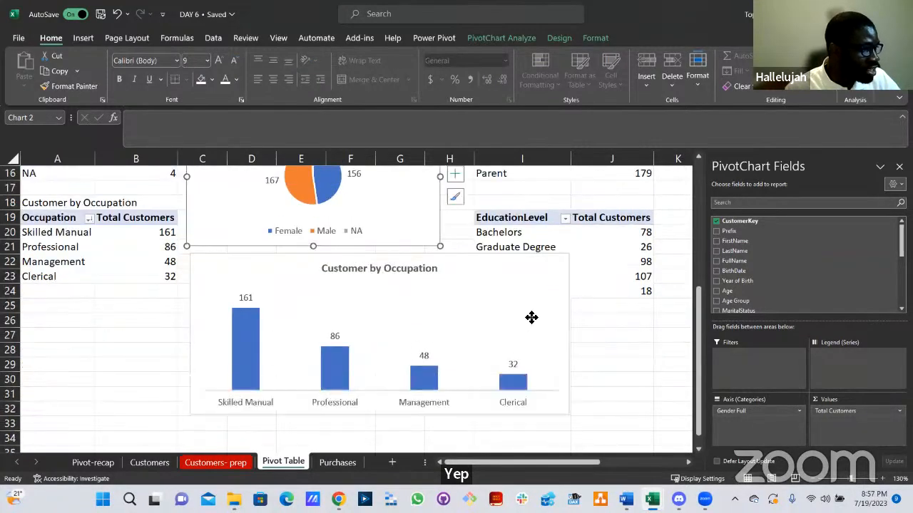
left_click(565, 327)
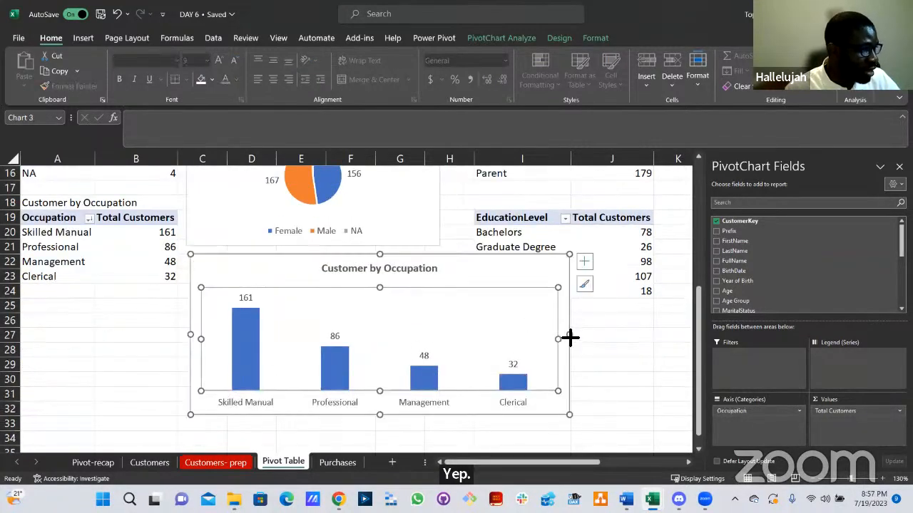
left_click_drag(476, 334, 442, 337)
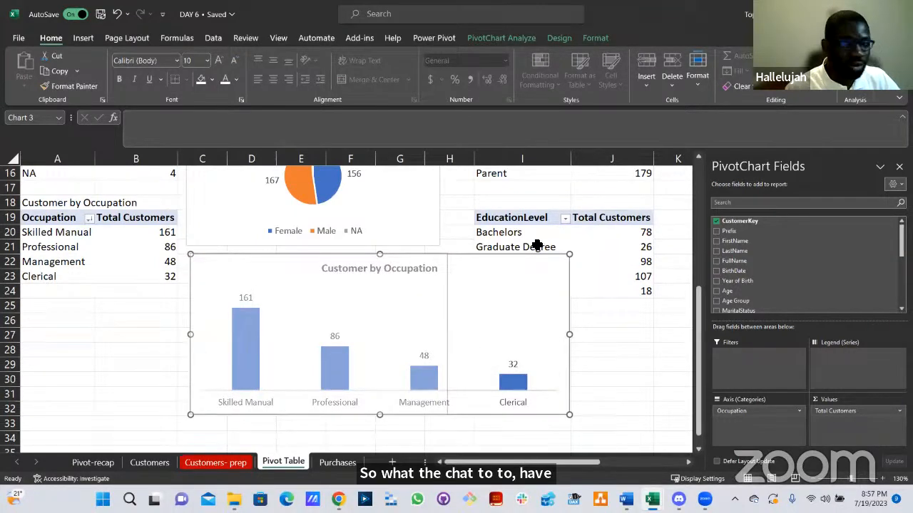
Copy the title formula from A6 to I1 above the Wealth Category table and autofit column I.
scroll(555, 266, "up", 4)
scroll(555, 266, "up", 1)
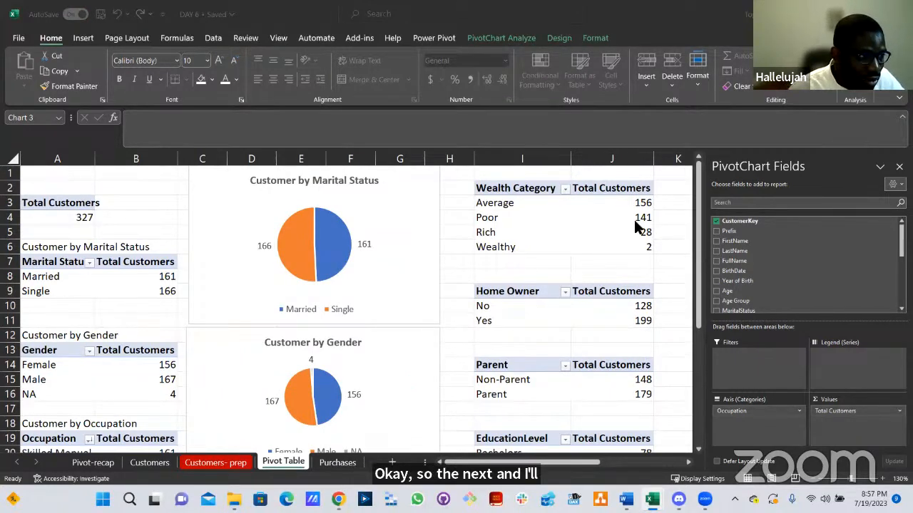
left_click(62, 250)
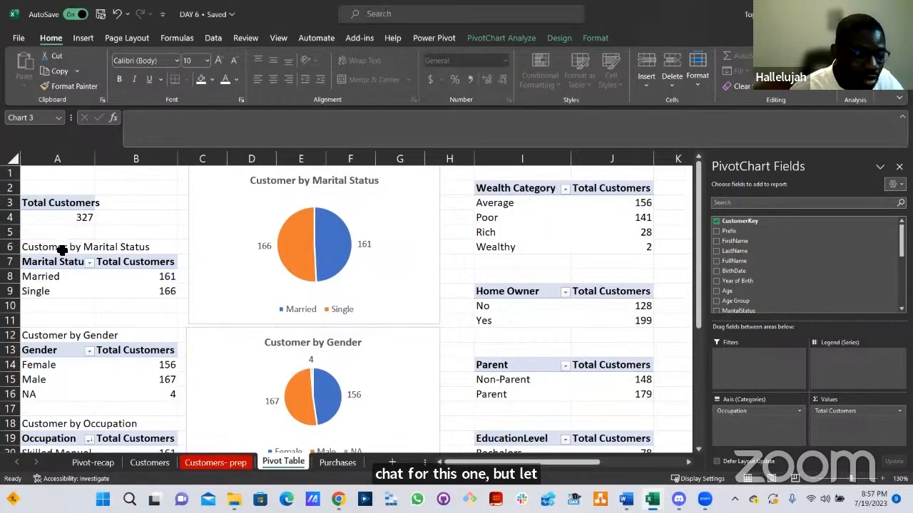
left_click(79, 247)
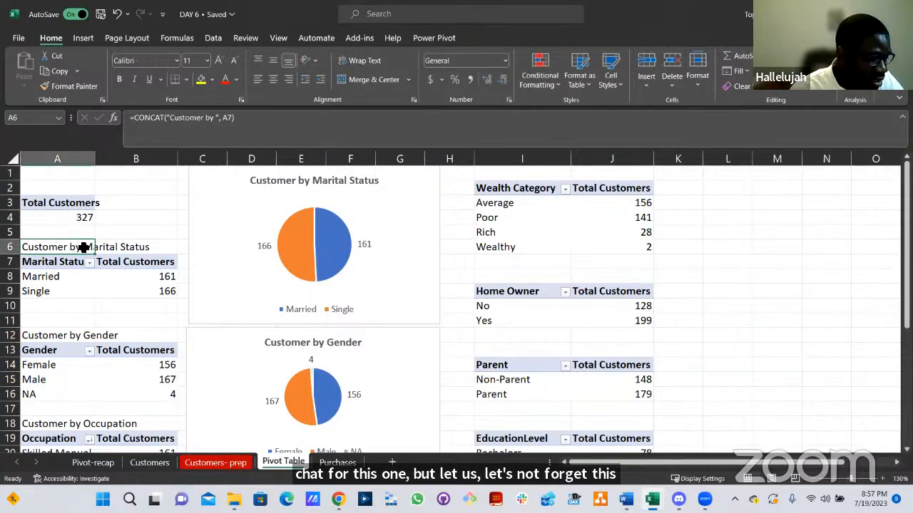
key("ctrl+c")
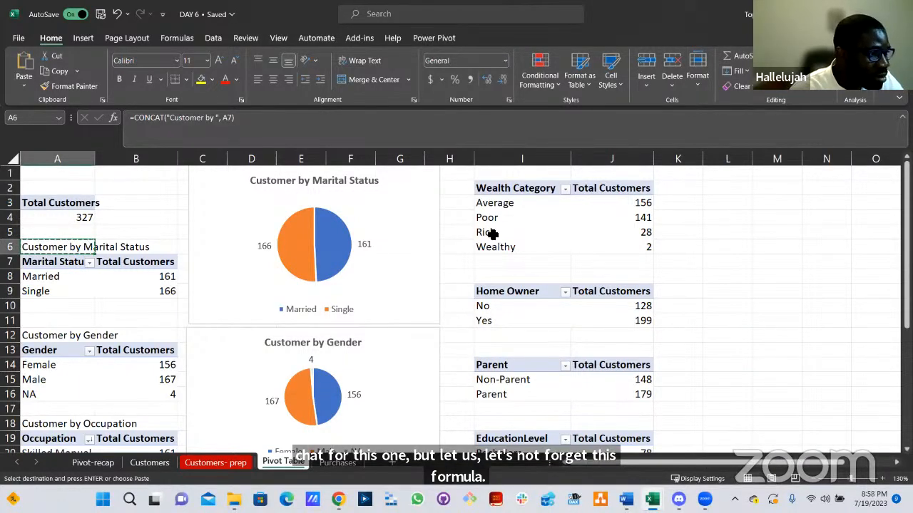
left_click(523, 174)
key("ctrl+v")
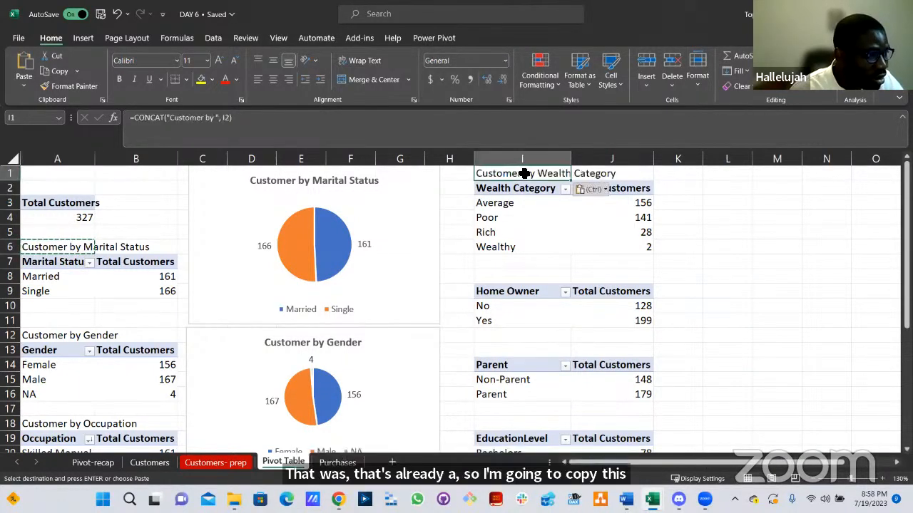
double_click(575, 161)
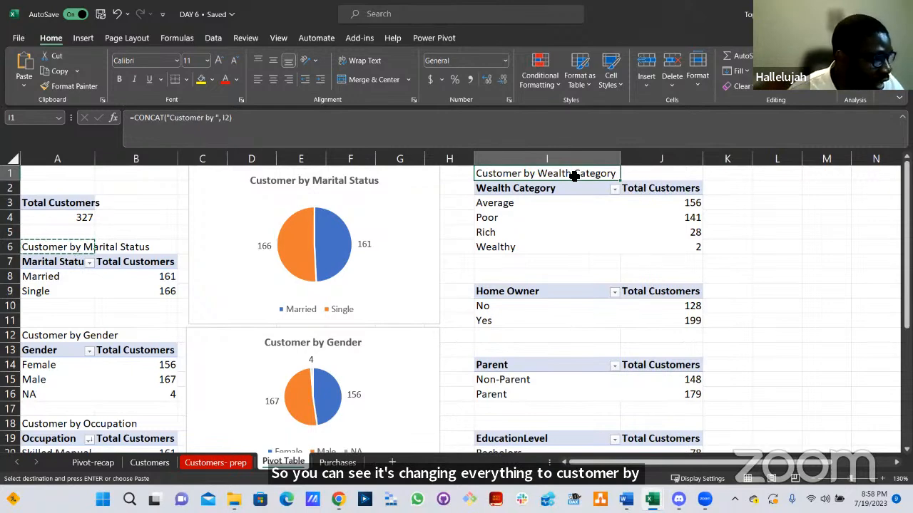
Copy the title formula from I1 to I8, I13 and I18 above the Home Owner, Parent and EducationLevel tables.
key("ctrl+c")
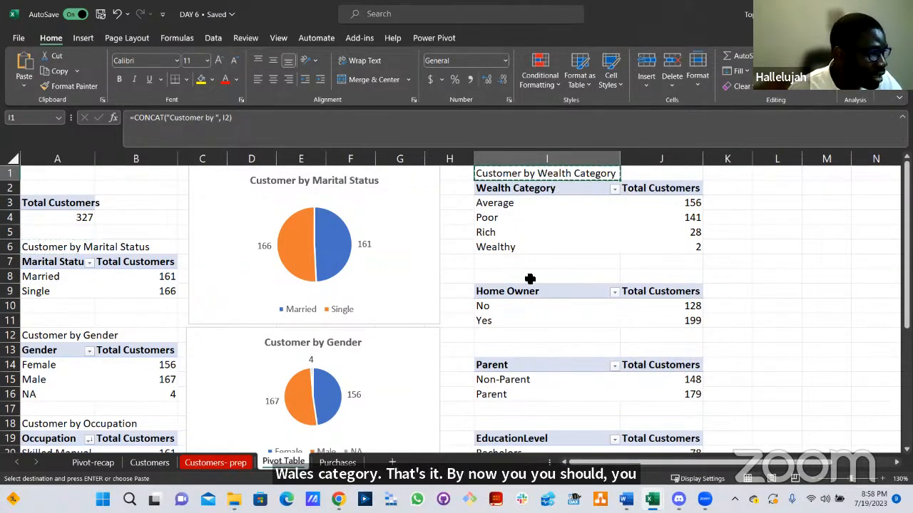
left_click(530, 279)
key("ctrl+v")
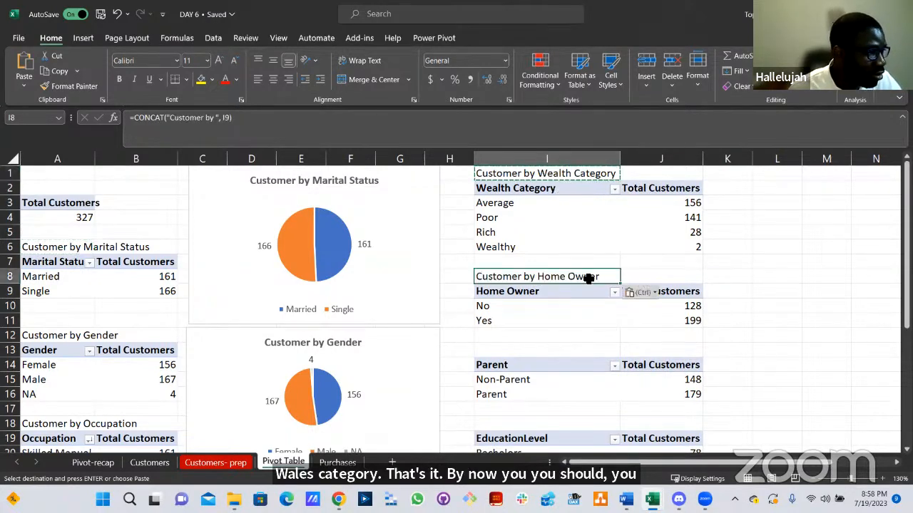
left_click(510, 350)
key("ctrl+v")
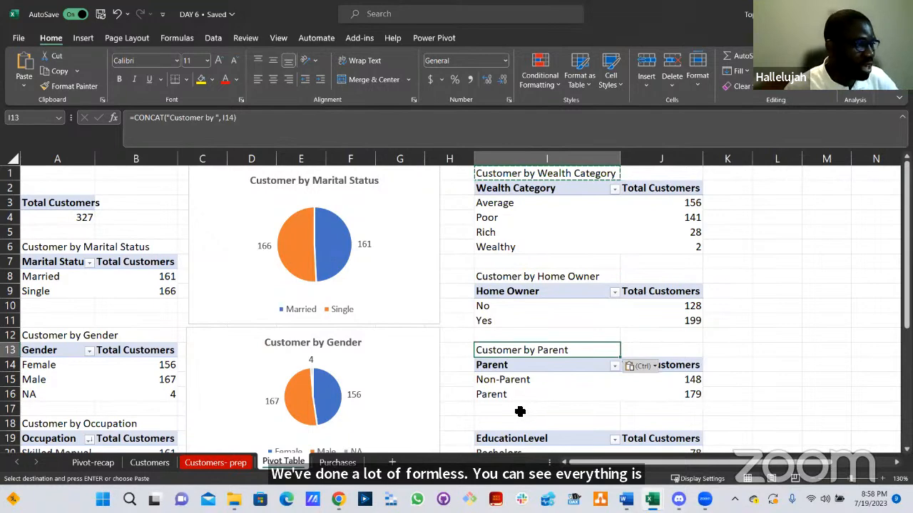
scroll(524, 338, "down", 2)
left_click(524, 338)
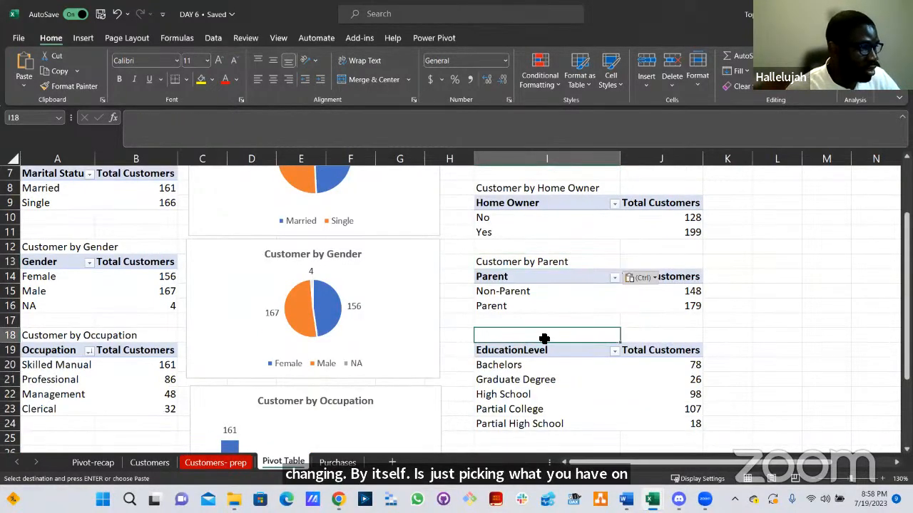
key("ctrl+v")
scroll(577, 356, "down", 2)
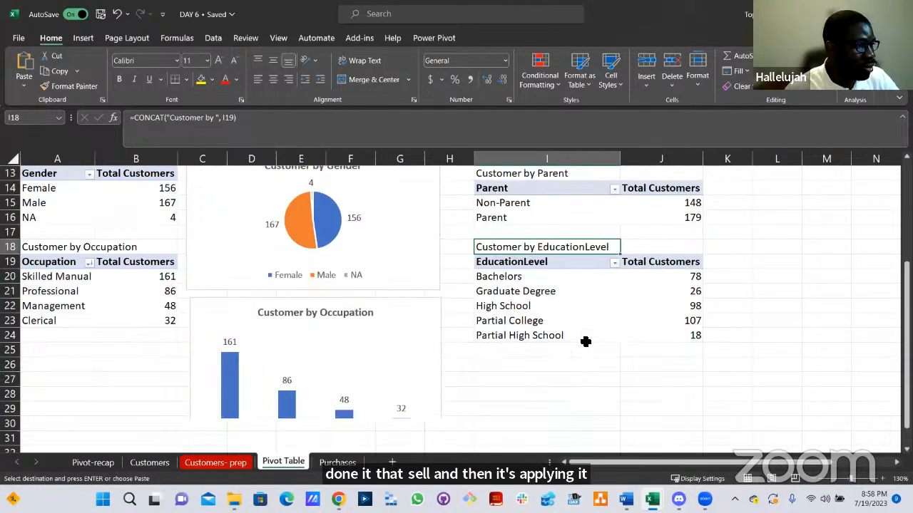
scroll(578, 285, "up", 4)
left_click(556, 207)
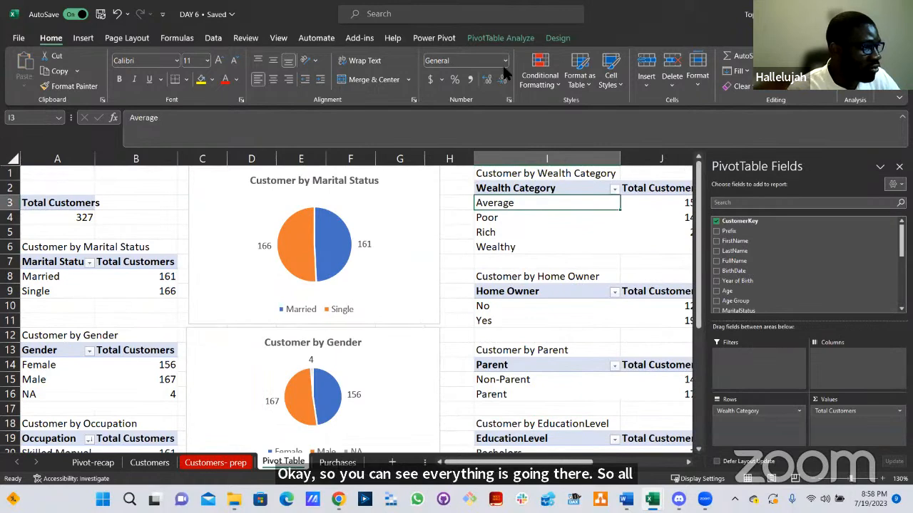
left_click(500, 38)
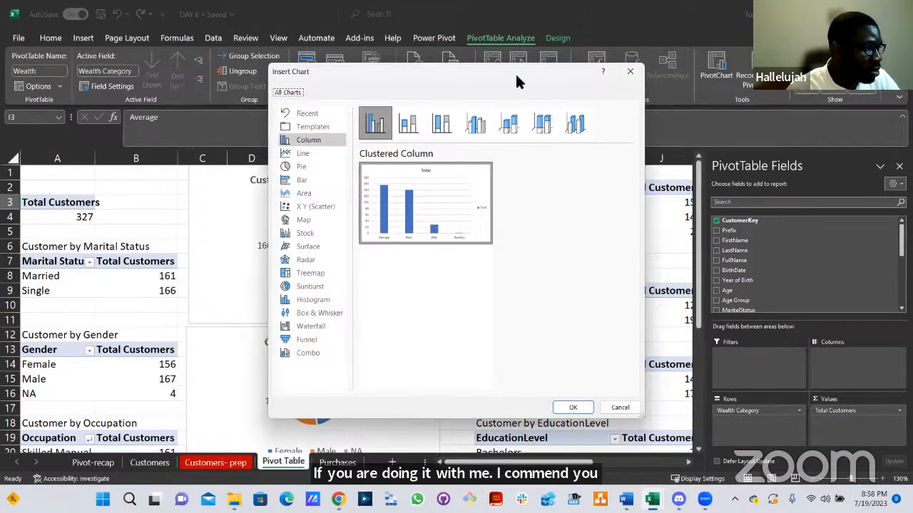
left_click_drag(518, 82, 421, 110)
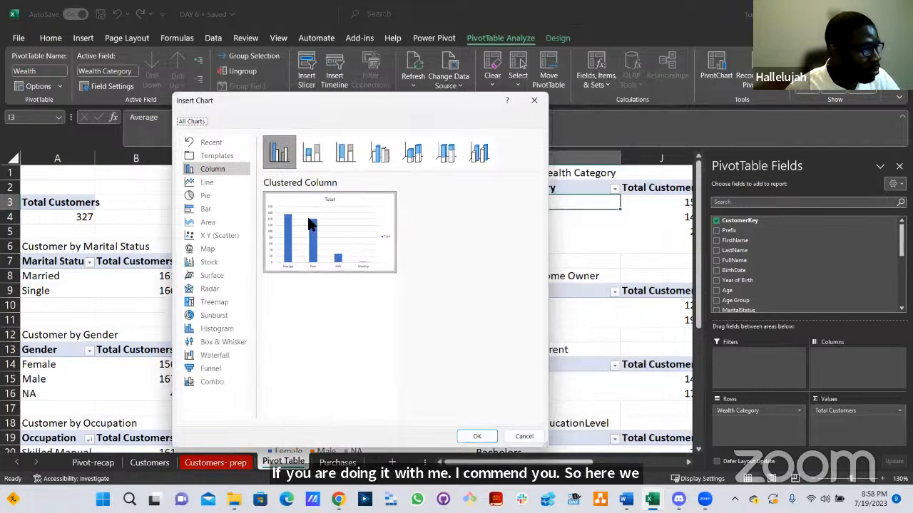
mouse_move(330, 251)
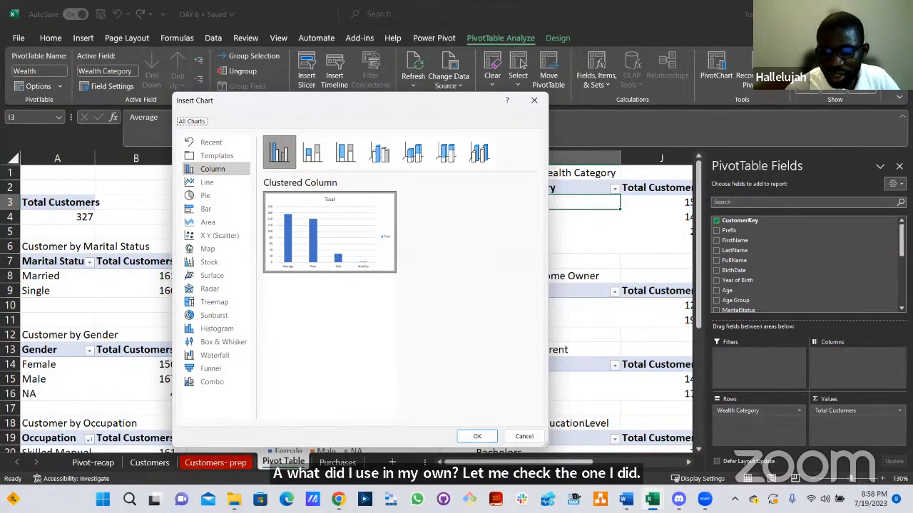
key("alt+Tab")
key("alt+Tab")
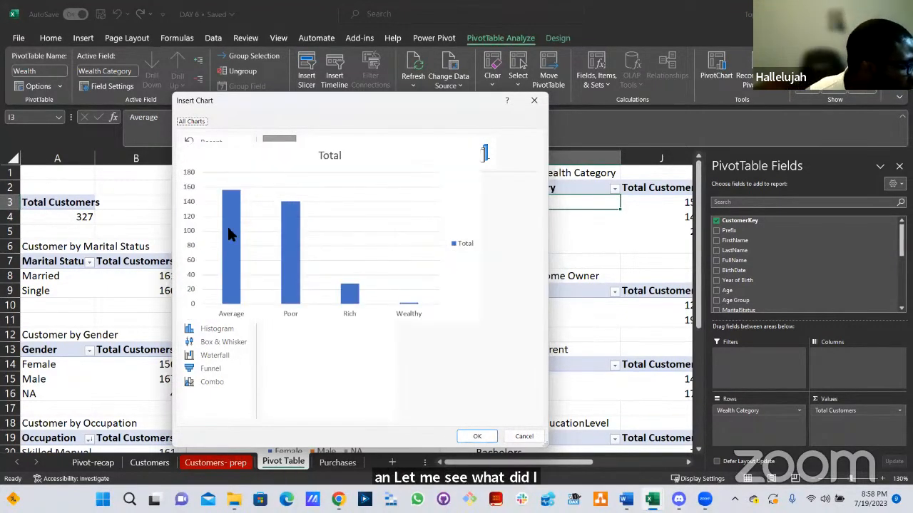
left_click(204, 213)
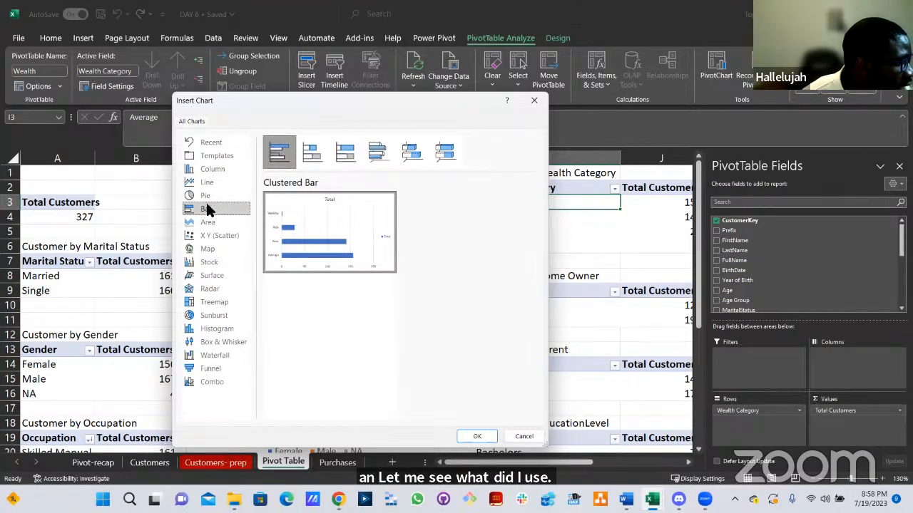
mouse_move(381, 262)
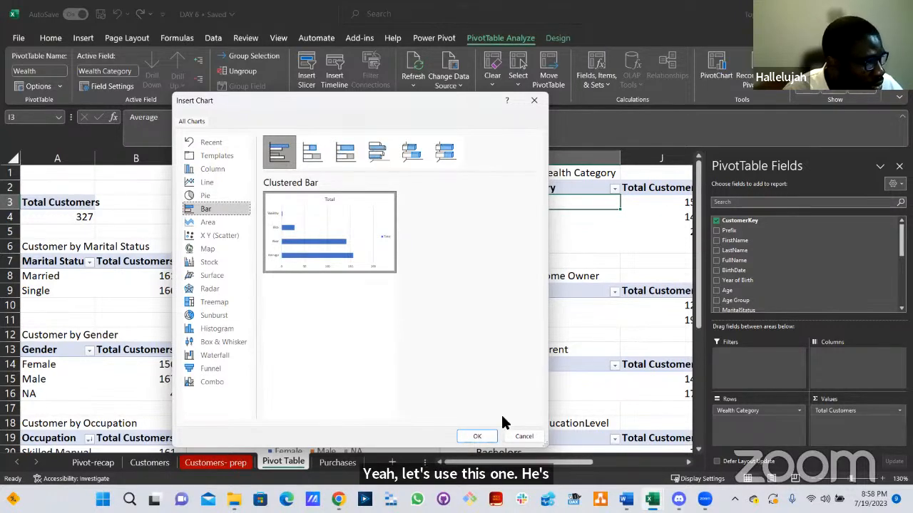
left_click(524, 437)
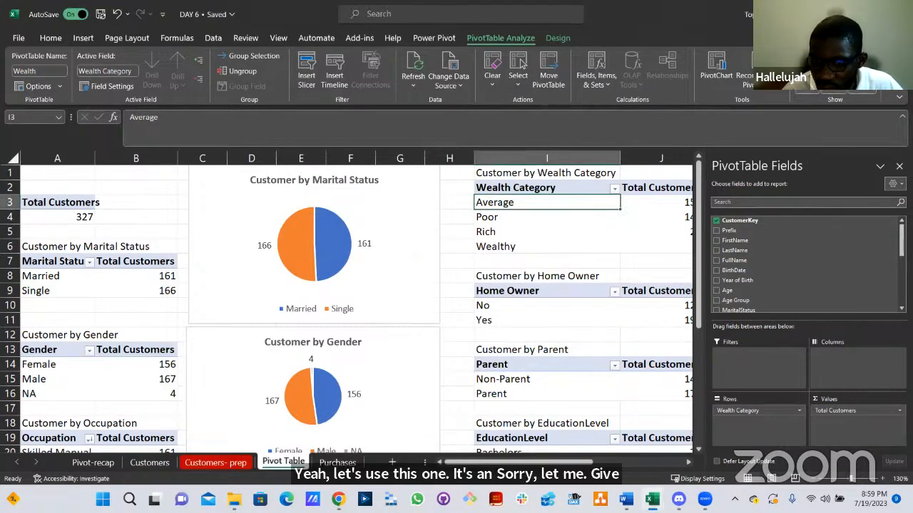
key("alt+Tab")
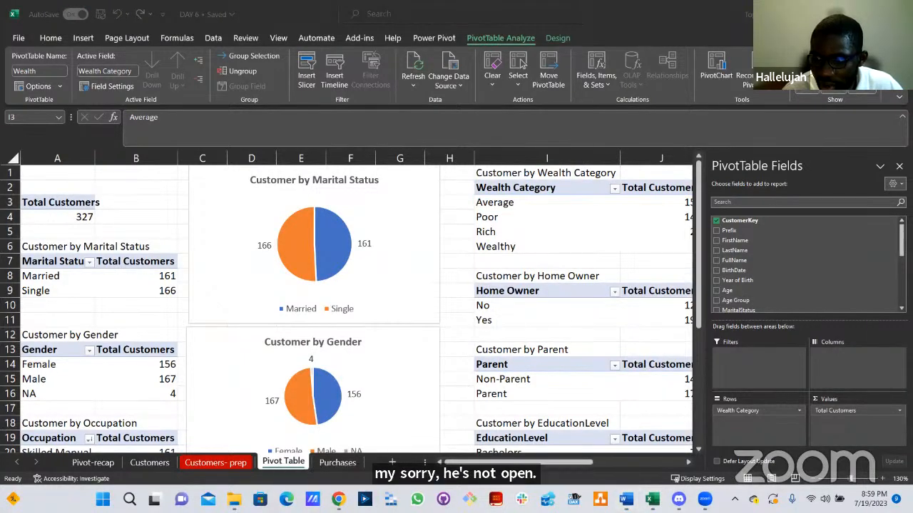
key("alt+Tab")
key("alt+Tab")
key("alt+Tab")
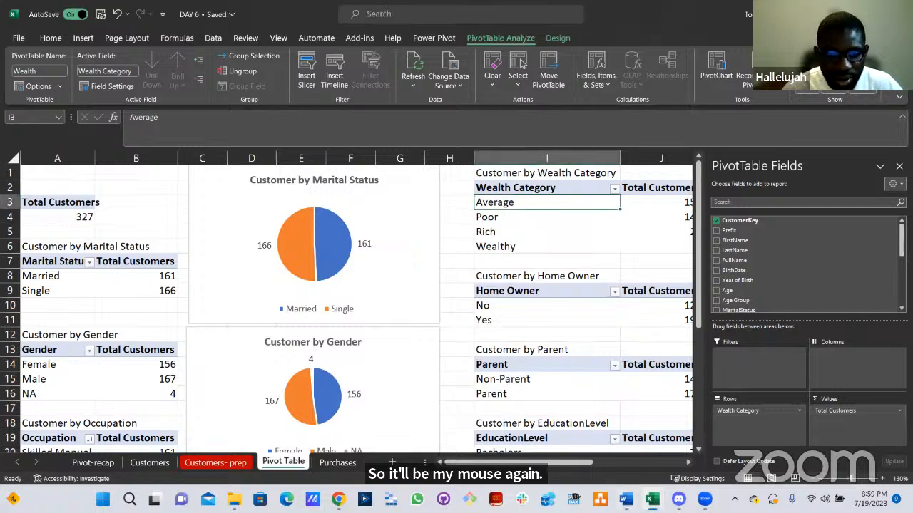
key("alt+Tab")
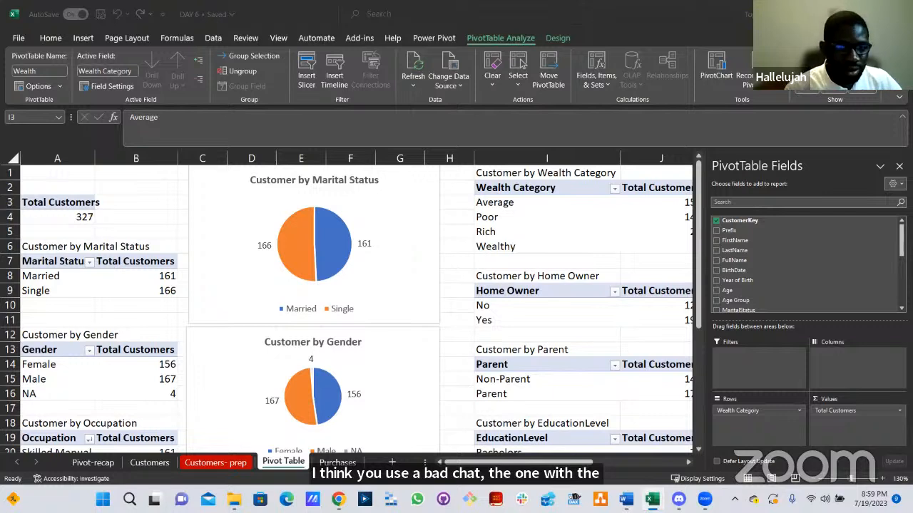
Insert a Clustered Bar PivotChart from the Wealth Category pivot table.
left_click(525, 208)
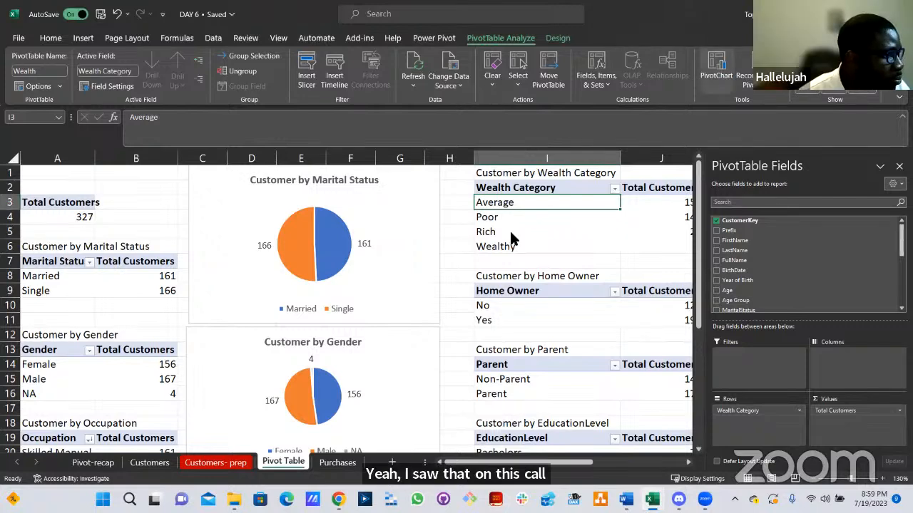
left_click(338, 182)
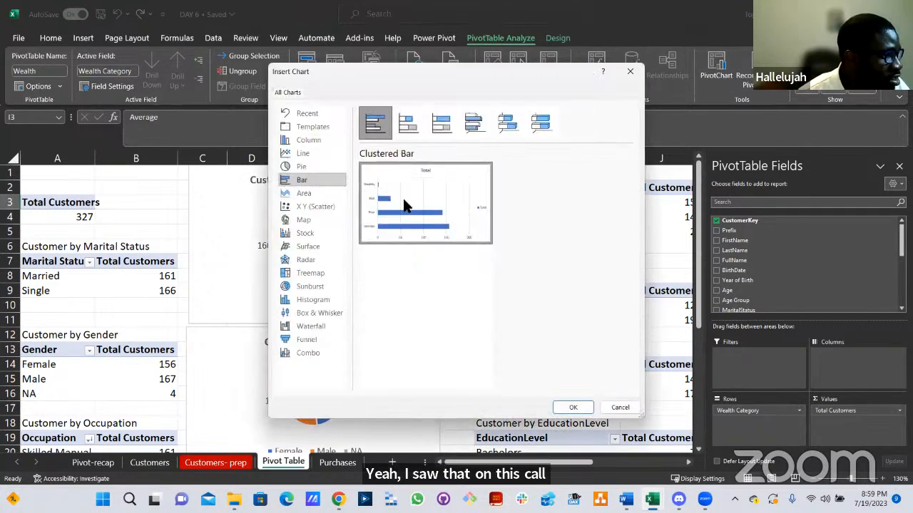
left_click(582, 408)
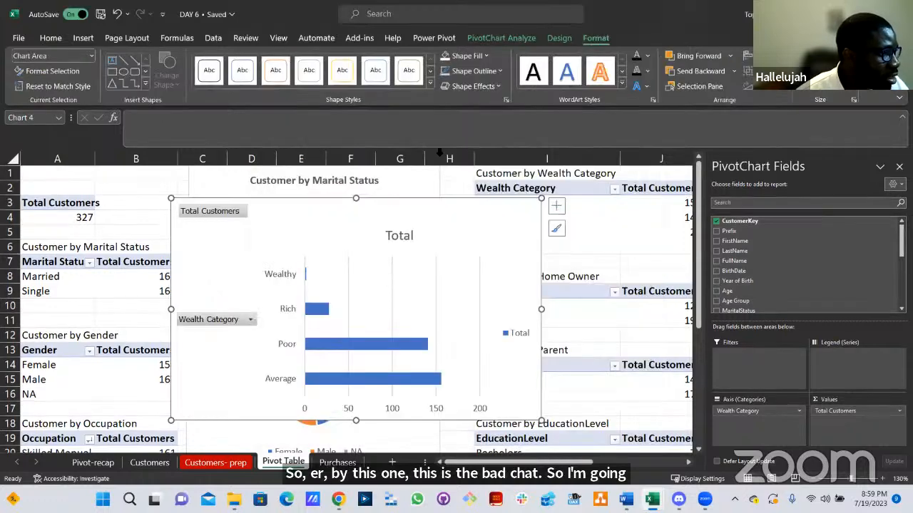
Hide all field buttons on the Wealth Category bar chart and delete its gridlines.
left_click(203, 319)
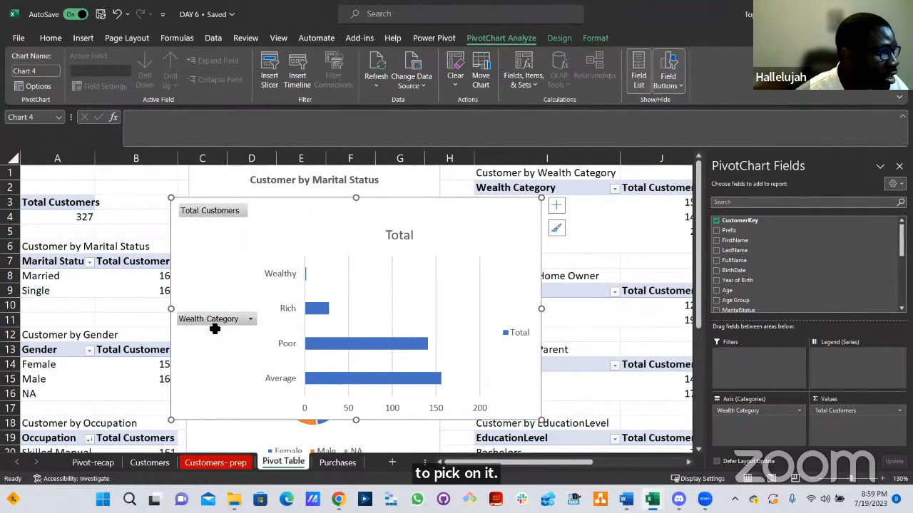
left_click(677, 85)
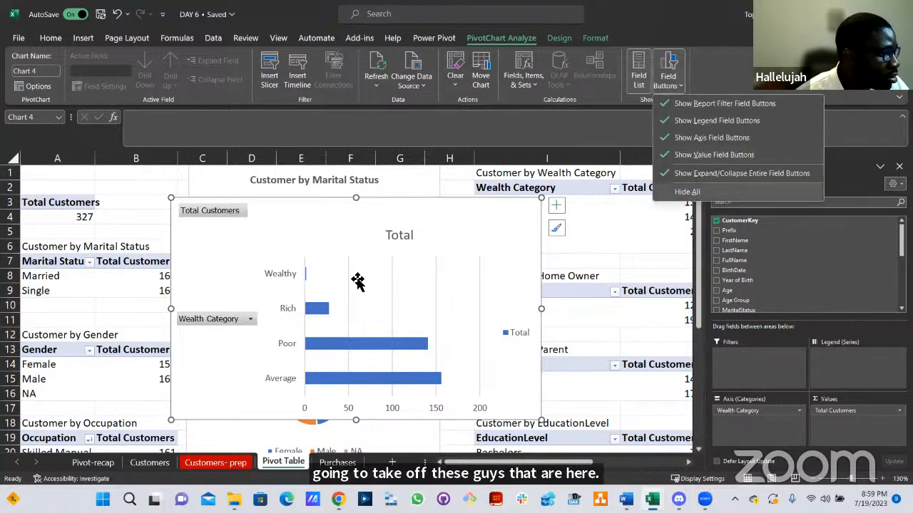
left_click(683, 192)
key("Delete")
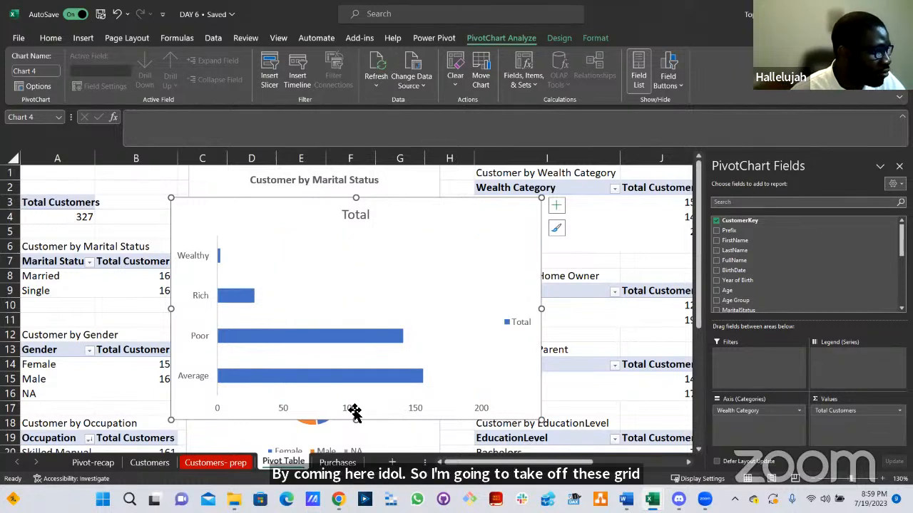
Remove the legend and horizontal value axis from the Wealth Category chart and add data labels to its bars.
left_click(556, 209)
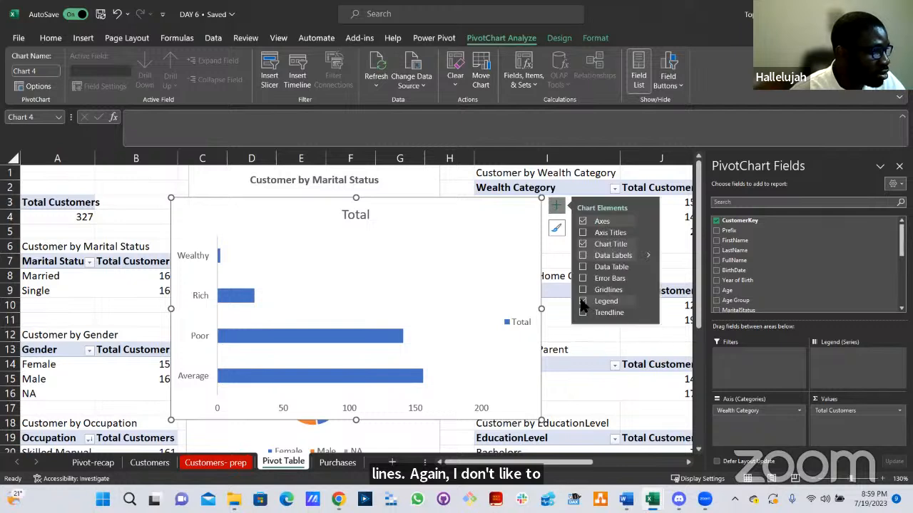
left_click(583, 300)
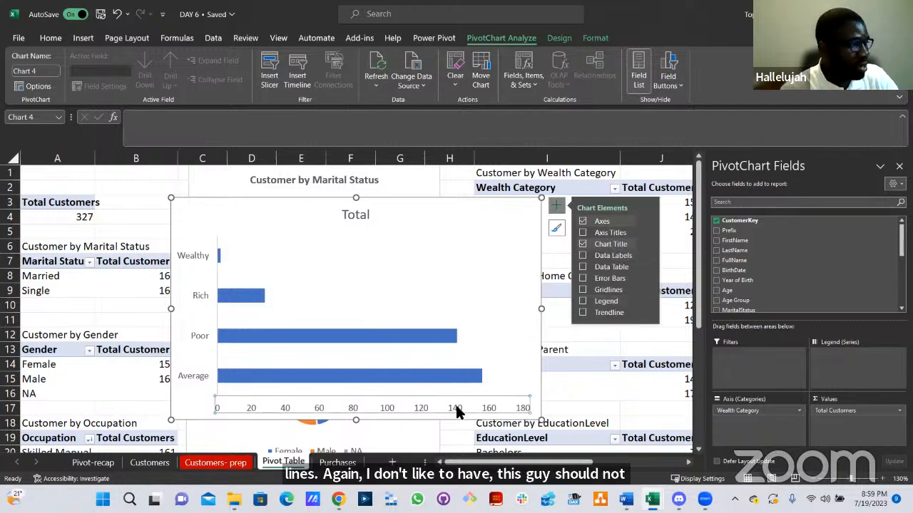
key("Delete")
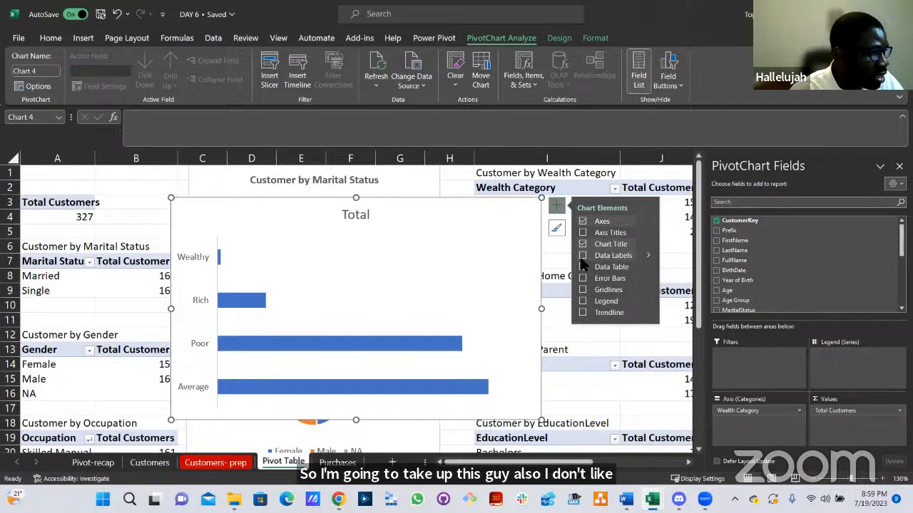
left_click(583, 255)
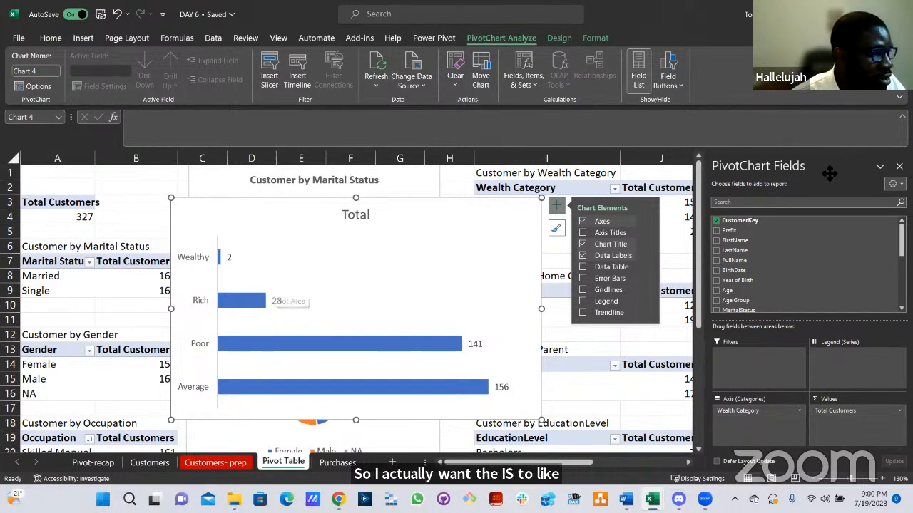
Move the bar chart over beside the Wealth Category table and insert two columns at M:N ahead of the Age Group table.
left_click(900, 165)
left_click_drag(498, 213, 847, 204)
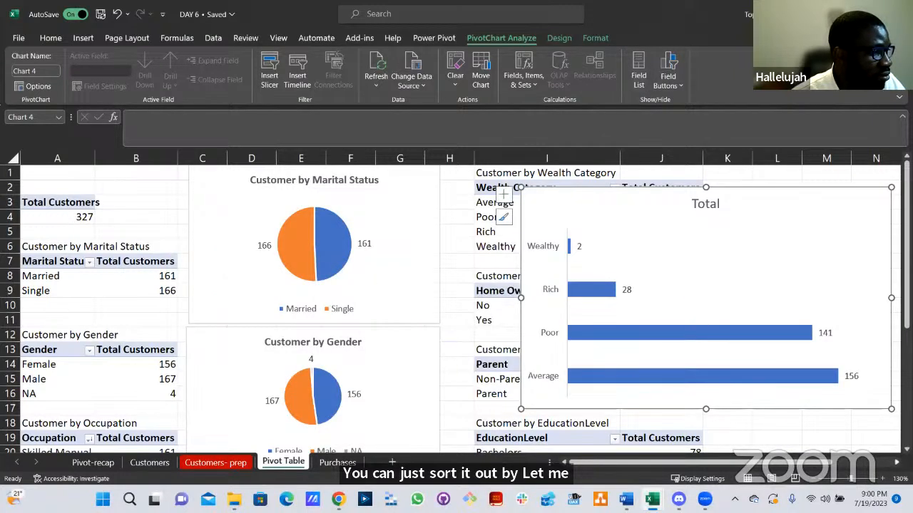
scroll(459, 303, "right", 5)
scroll(385, 206, "right", 2)
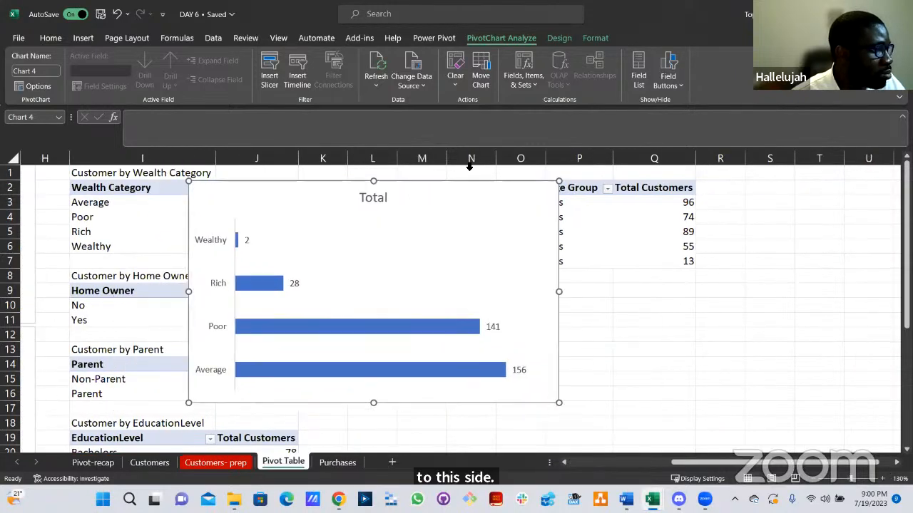
left_click(470, 160)
left_click(432, 164, "shift")
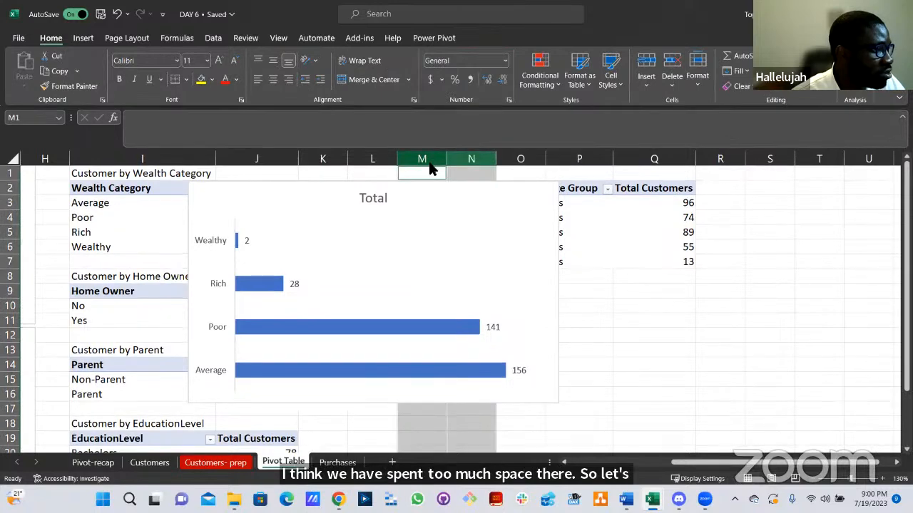
right_click(432, 165)
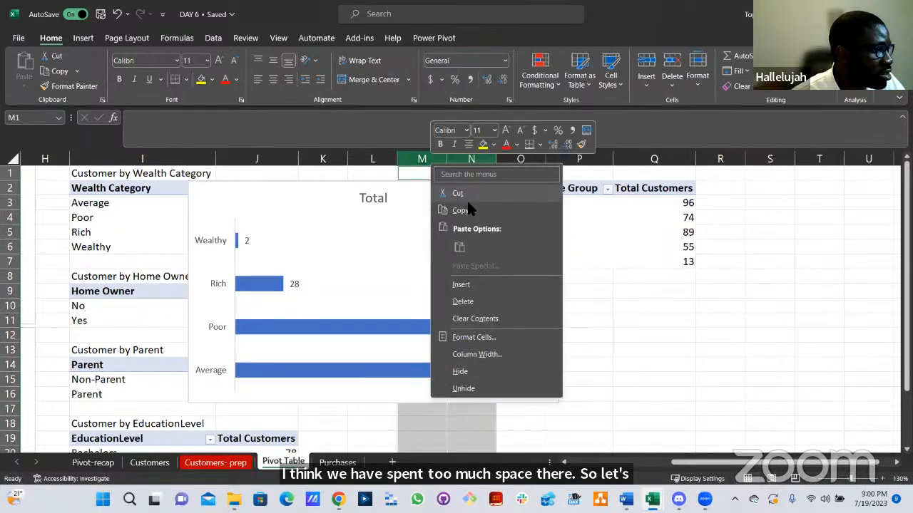
left_click(474, 284)
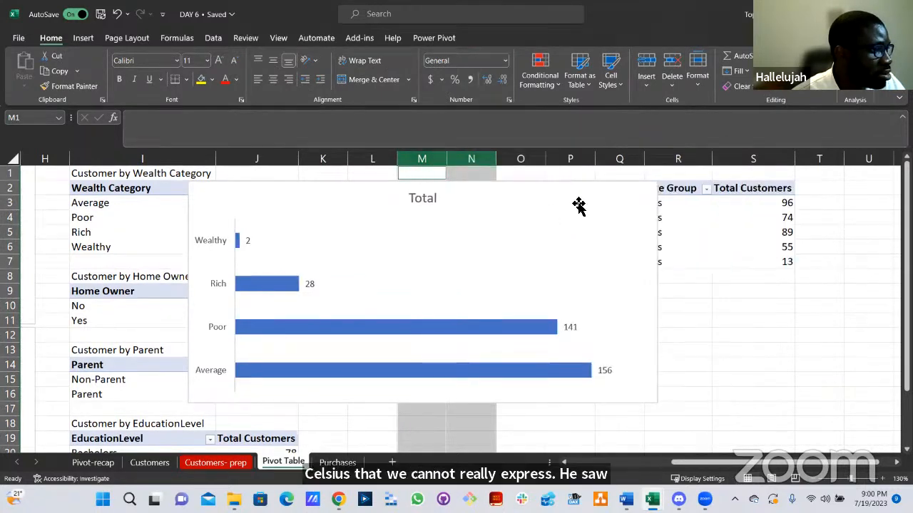
Narrow the Wealth Category chart and place it between its pivot table and the Age Group table.
left_click(656, 293)
left_click_drag(657, 296, 522, 300)
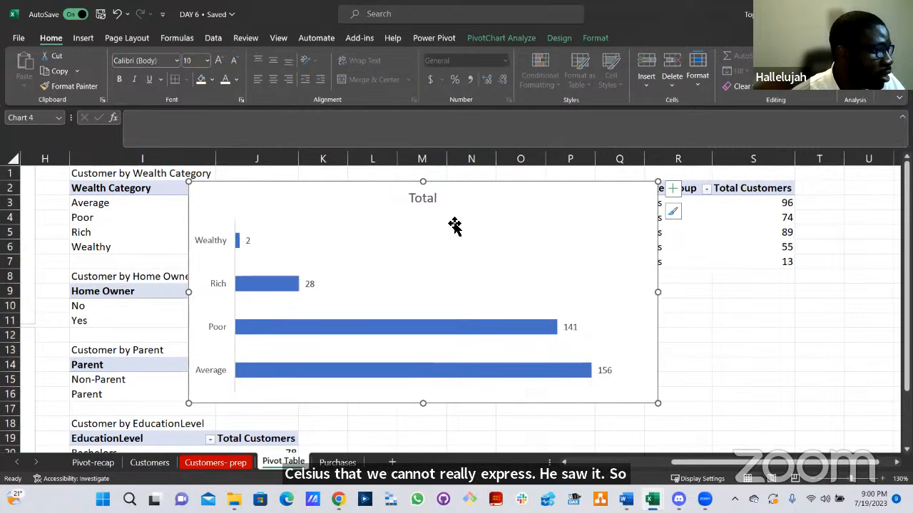
left_click_drag(530, 205, 537, 206)
Try to reorder the chart's bars by sorting Wealth Category descending by Total Customers, and shift the chart clear of the table.
left_click(209, 190)
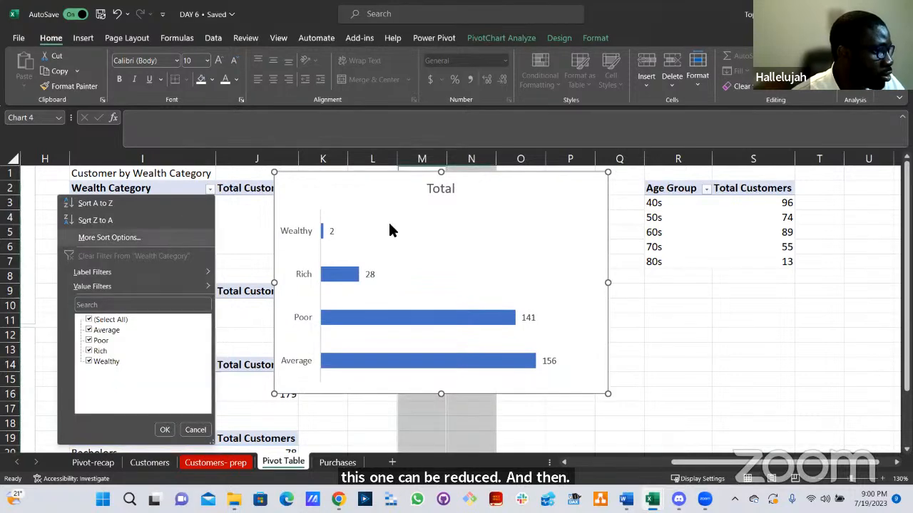
left_click(413, 206)
left_click(410, 218)
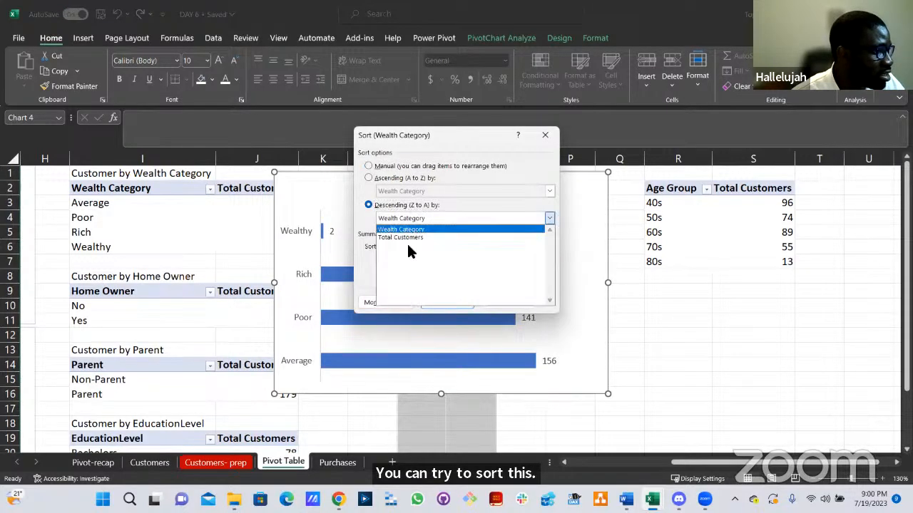
left_click(408, 238)
left_click(463, 303)
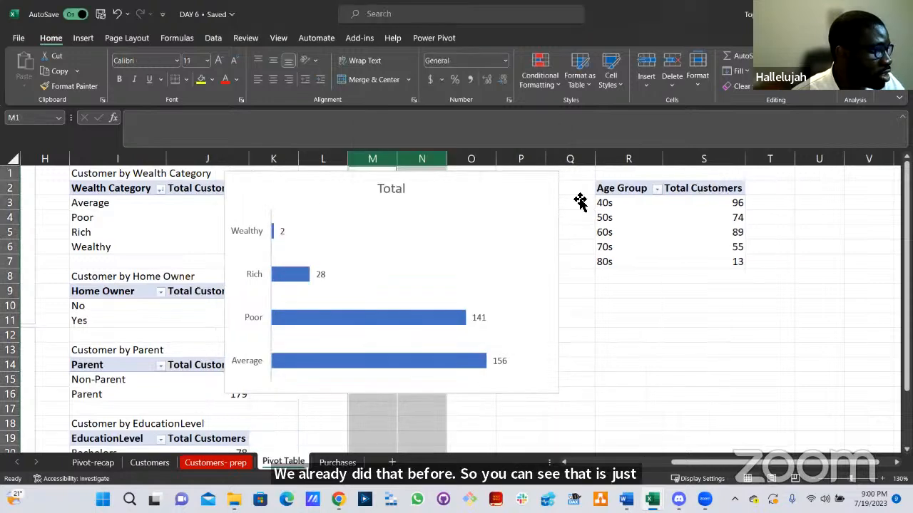
left_click_drag(535, 388, 579, 360)
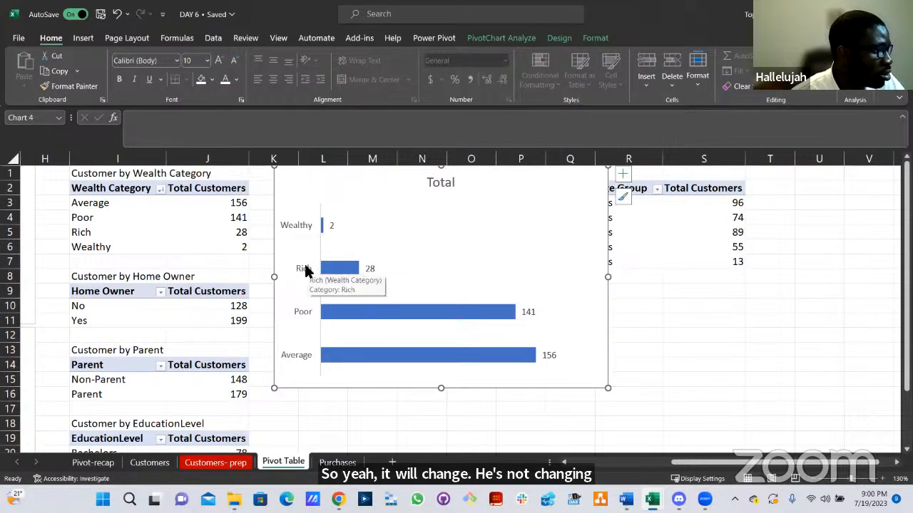
Undo the last chart move and the descending sort of the Wealth Category table.
key("ctrl+z")
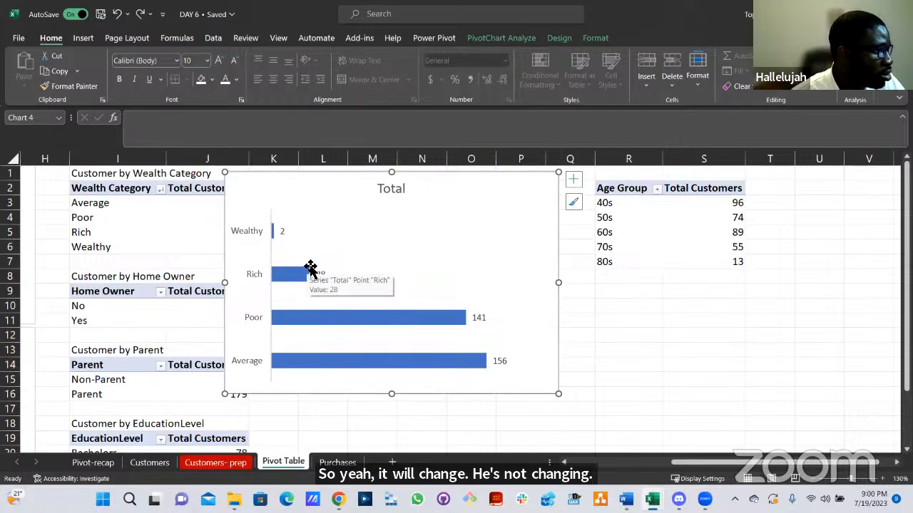
key("ctrl+z")
Move the Wealth Category chart clear of its pivot table and try to open further sort options for its category axis.
left_click_drag(312, 186, 370, 188)
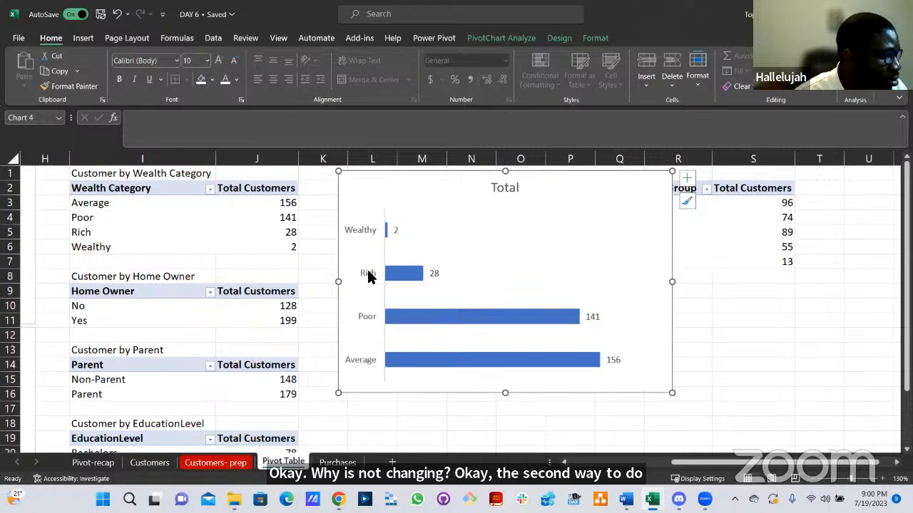
right_click(370, 276)
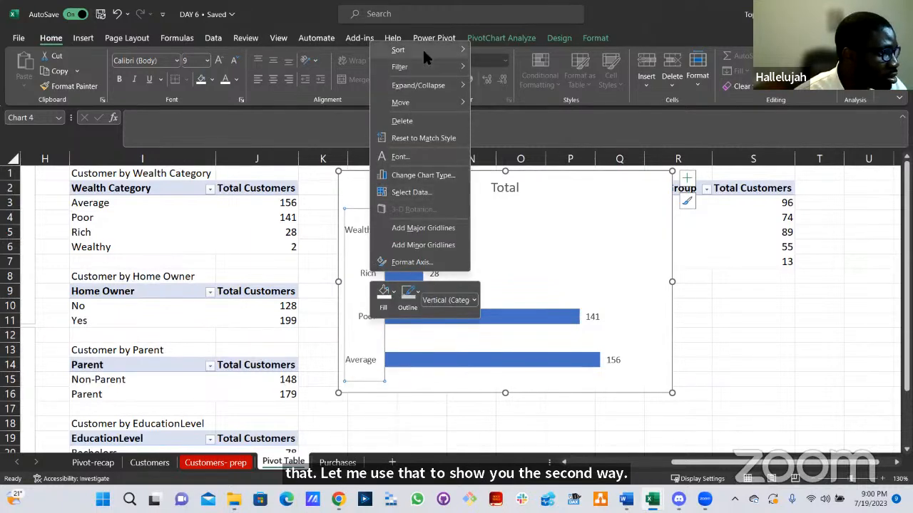
mouse_move(425, 50)
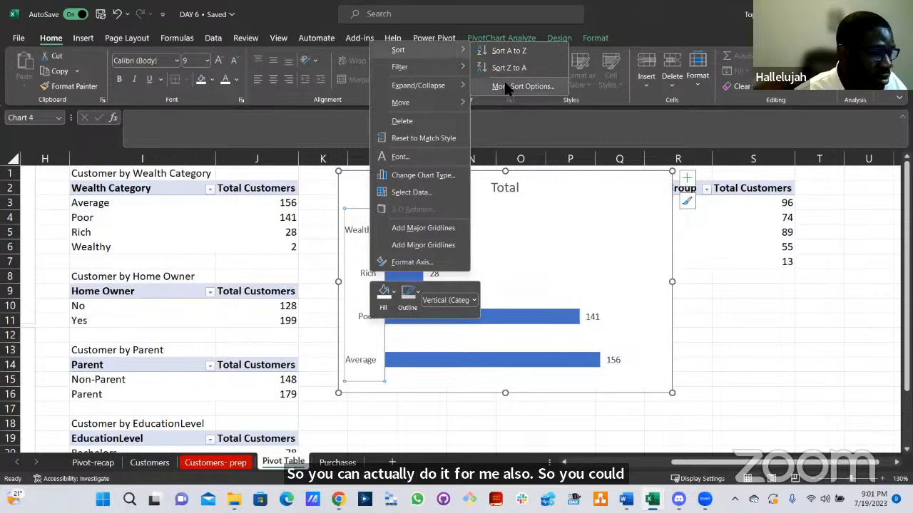
left_click(522, 86)
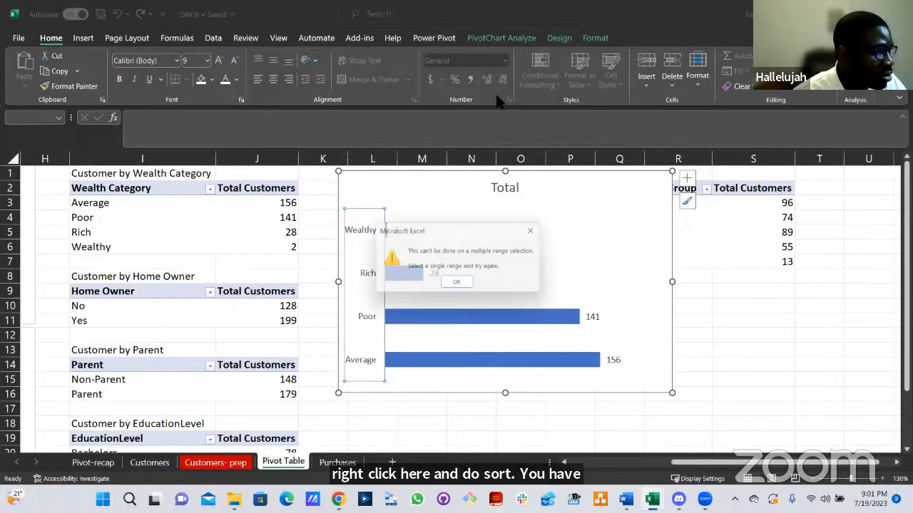
left_click(459, 285)
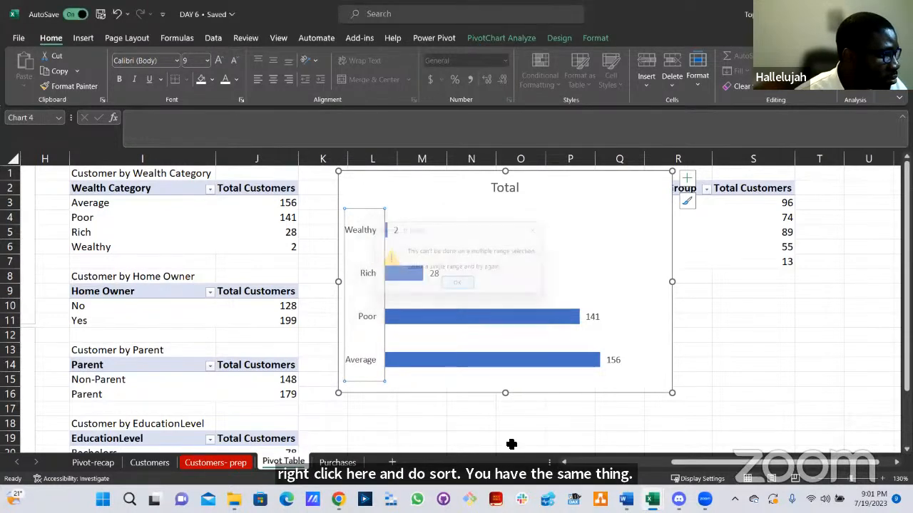
Try sorting the chart's Wealth Category axis in descending order by Total Customers, and undo that sort.
right_click(366, 318)
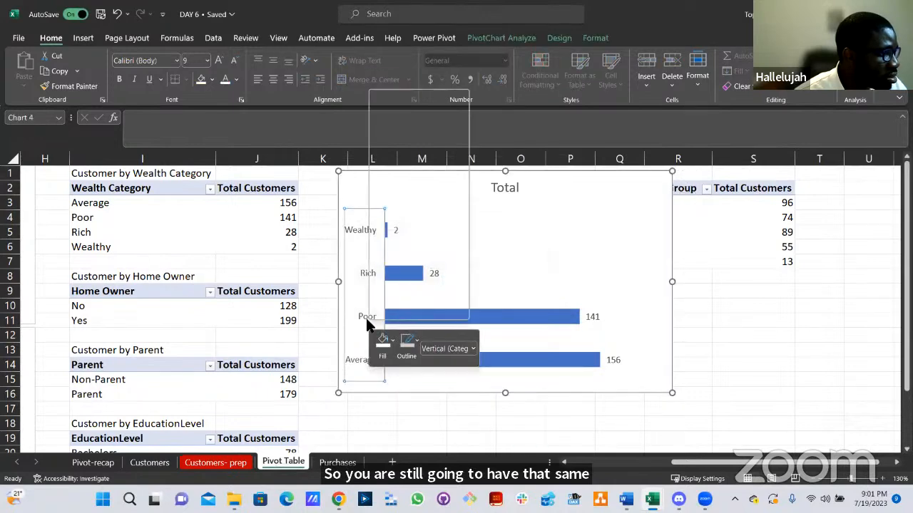
mouse_move(422, 99)
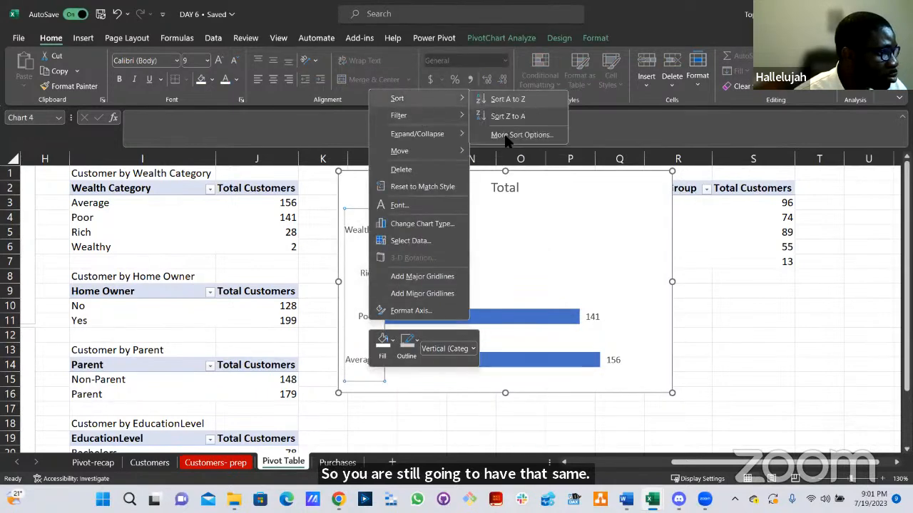
left_click(505, 135)
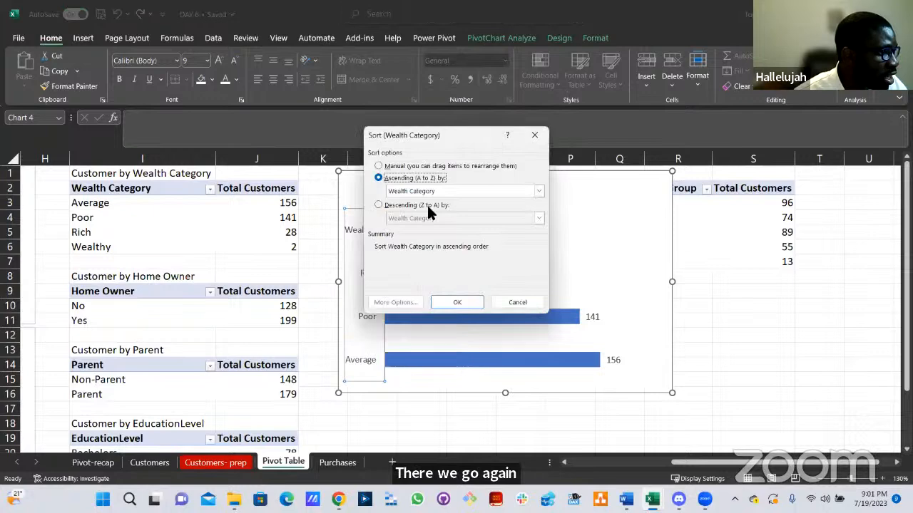
left_click(417, 206)
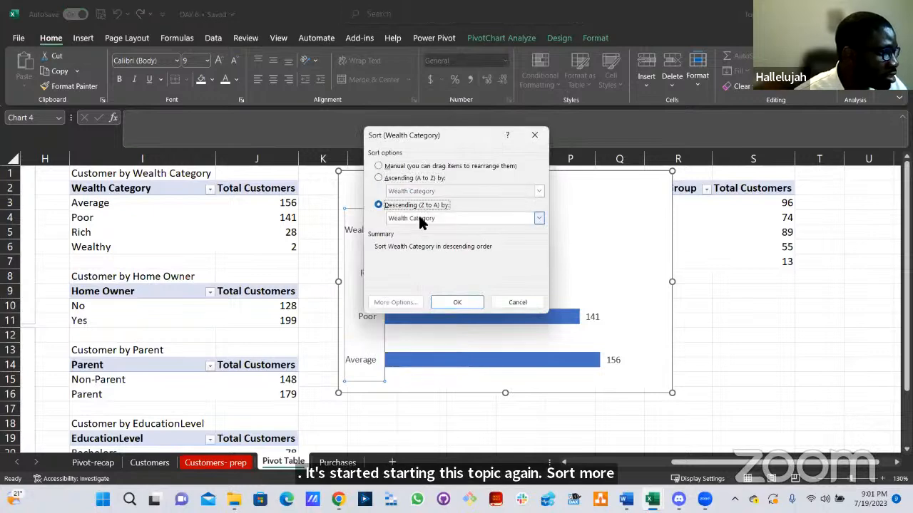
left_click(418, 218)
left_click(413, 237)
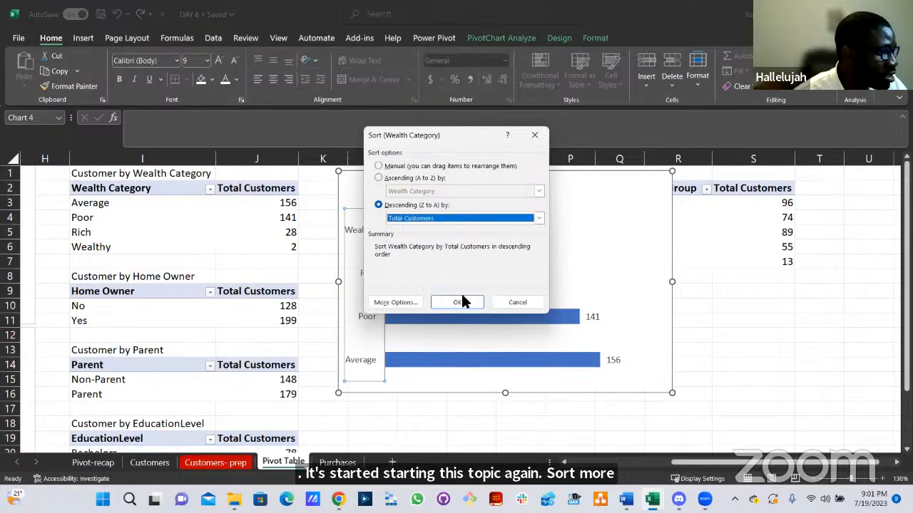
left_click(460, 302)
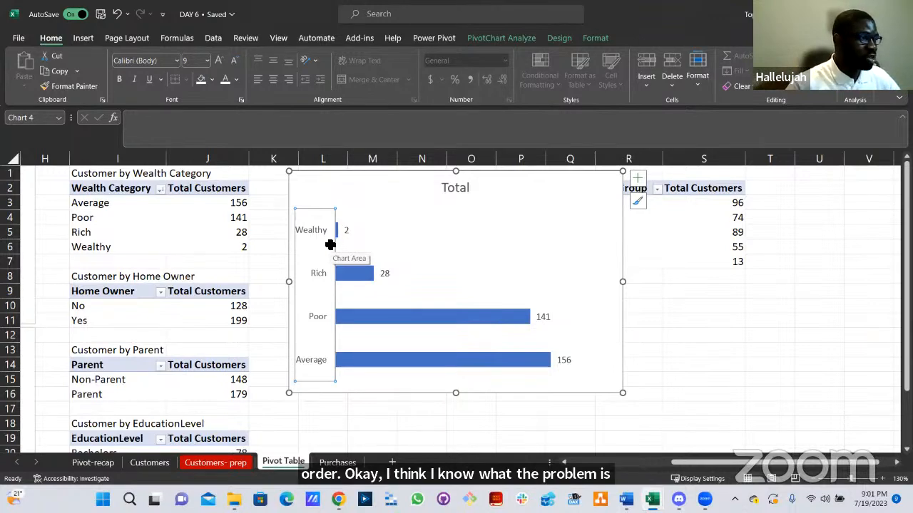
key("ctrl+z")
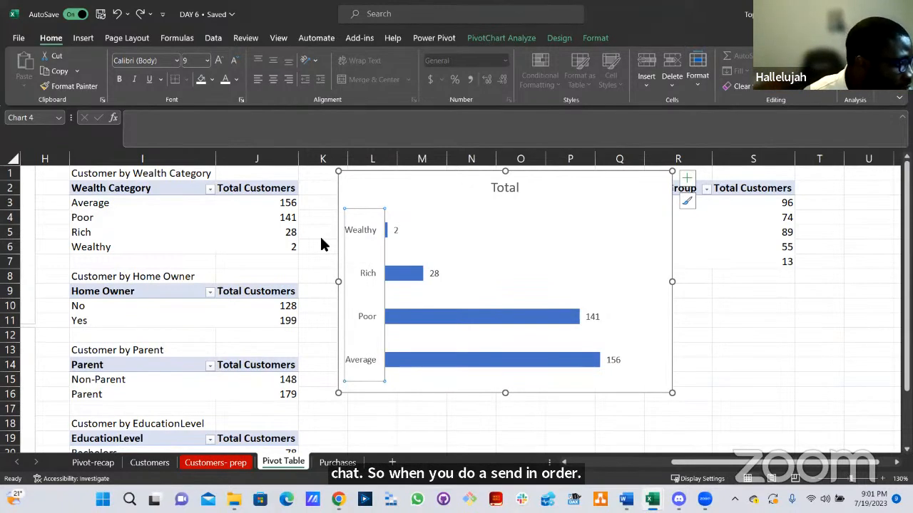
Sort the chart's Wealth Category axis in ascending order by Total Customers.
right_click(362, 234)
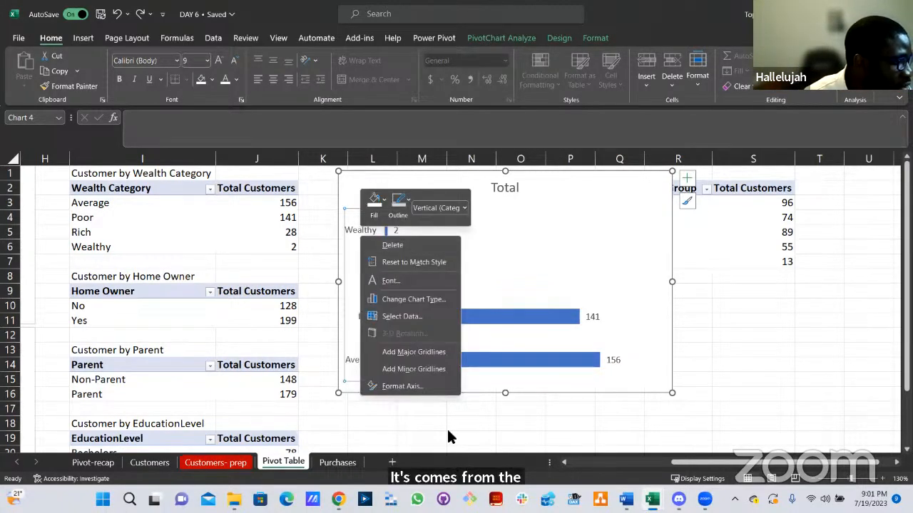
left_click(358, 252)
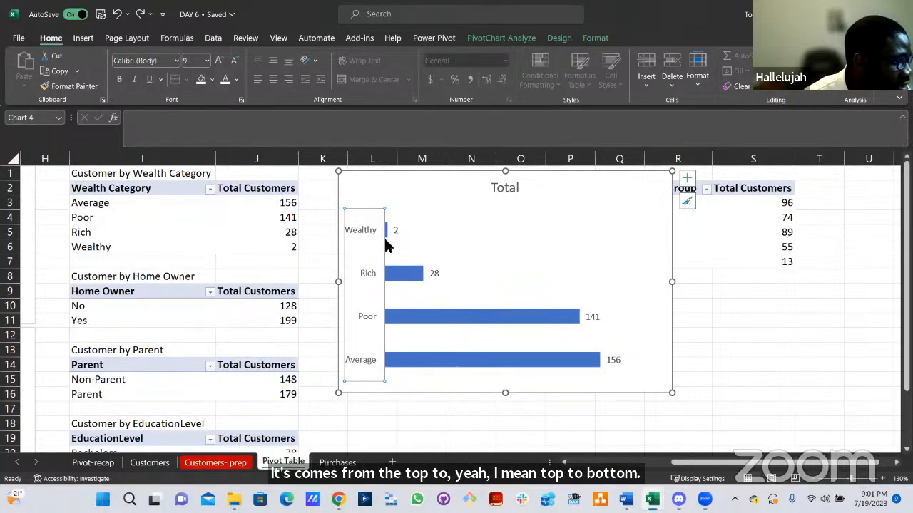
right_click(369, 233)
mouse_move(432, 239)
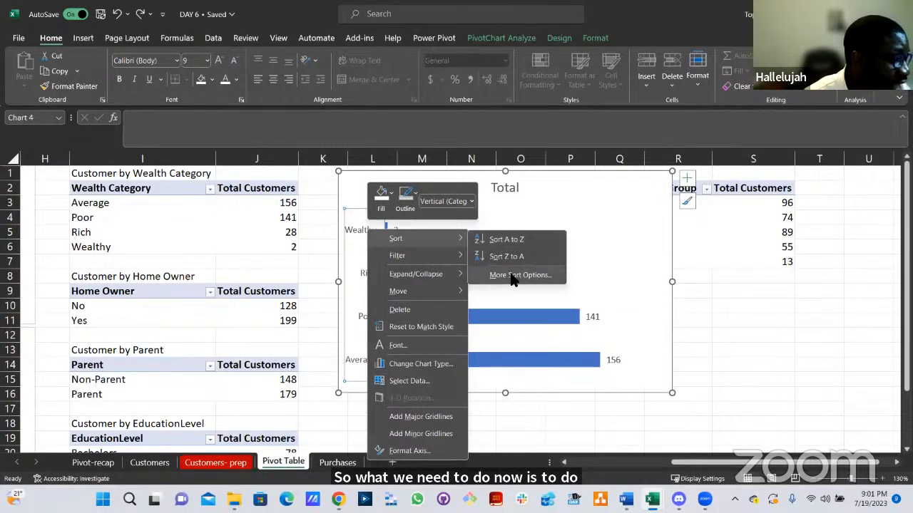
key("Return")
left_click(415, 180)
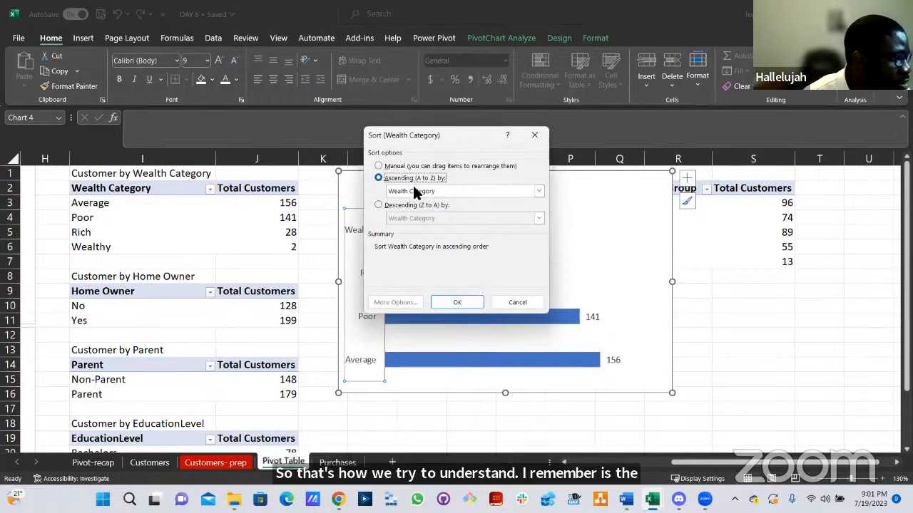
left_click(415, 192)
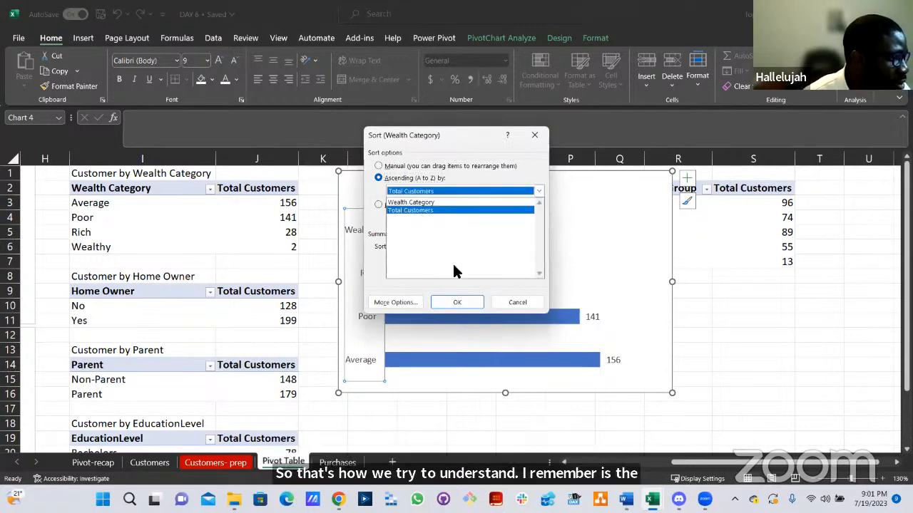
left_click(425, 212)
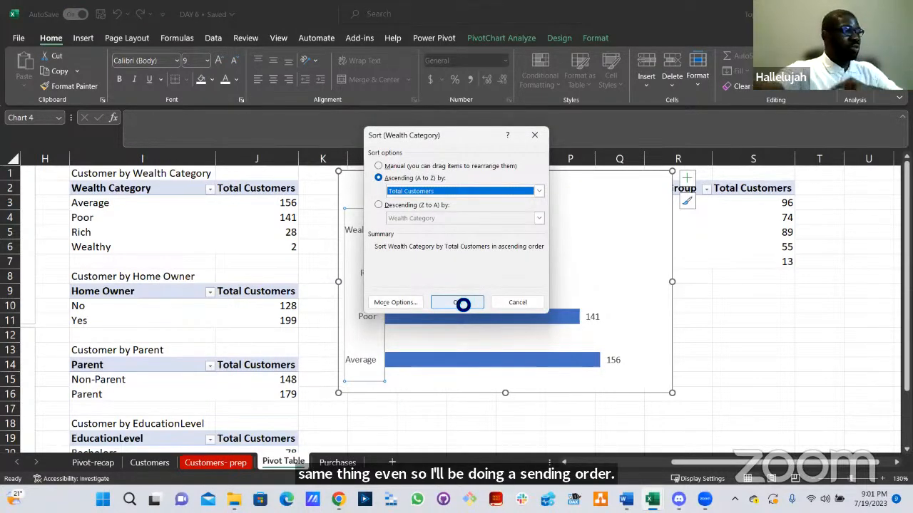
left_click(460, 303)
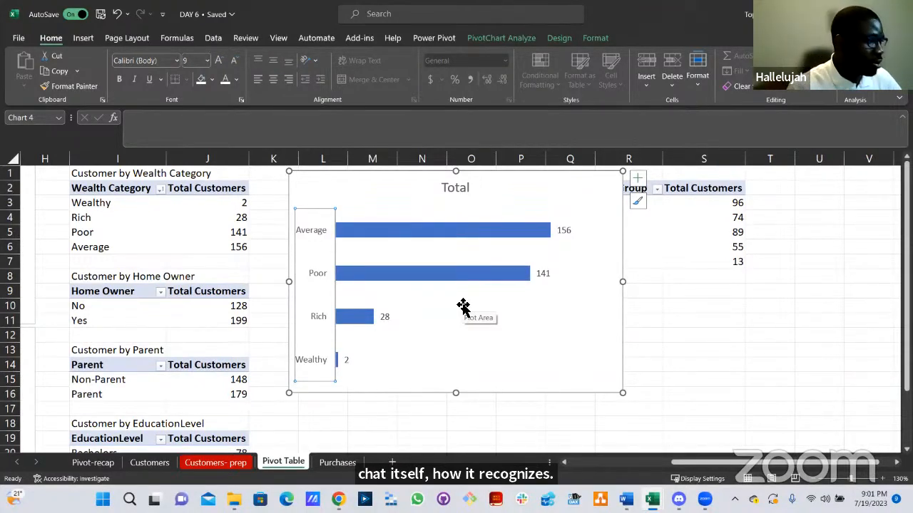
Link the Wealth Category chart's title to cell I1, which holds "Customer by Wealth Category".
left_click(454, 198)
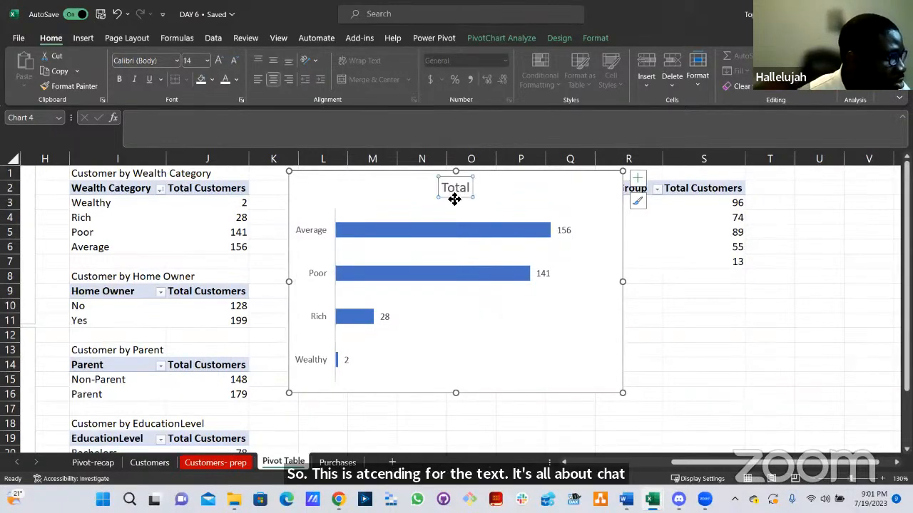
left_click(178, 126)
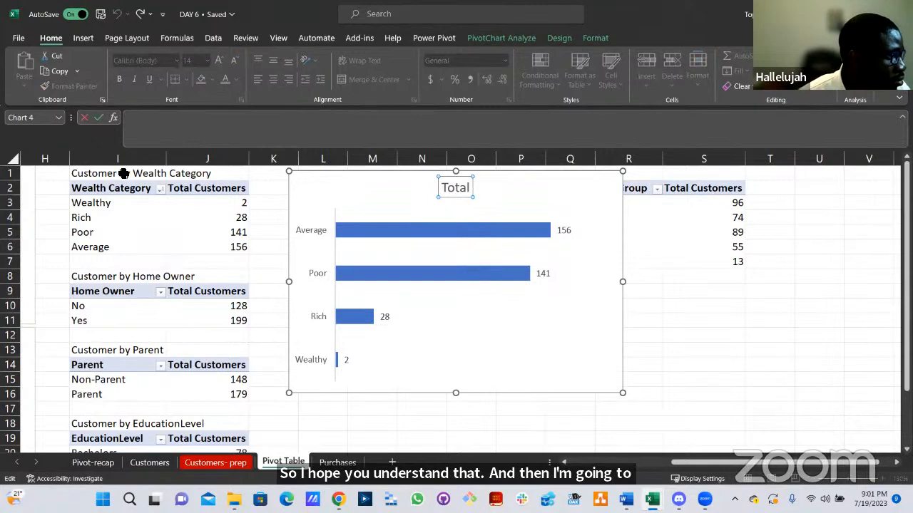
left_click(124, 174)
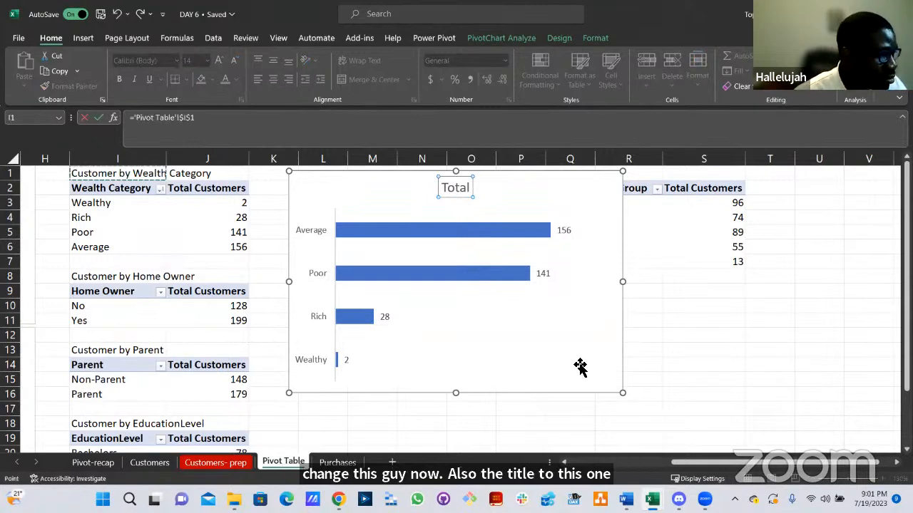
key("Return")
Shrink the Wealth Category chart so it ends at row 11, and make its title smaller and bold.
left_click_drag(622, 393, 561, 325)
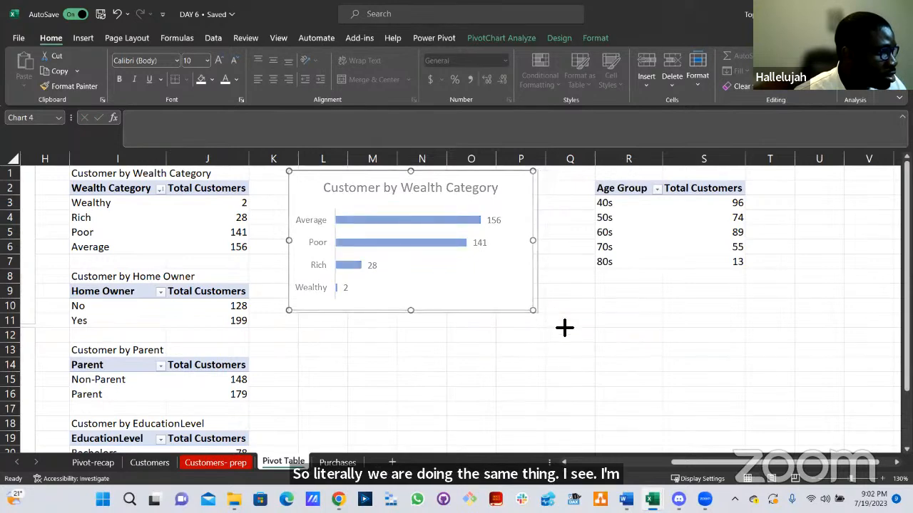
left_click(419, 197)
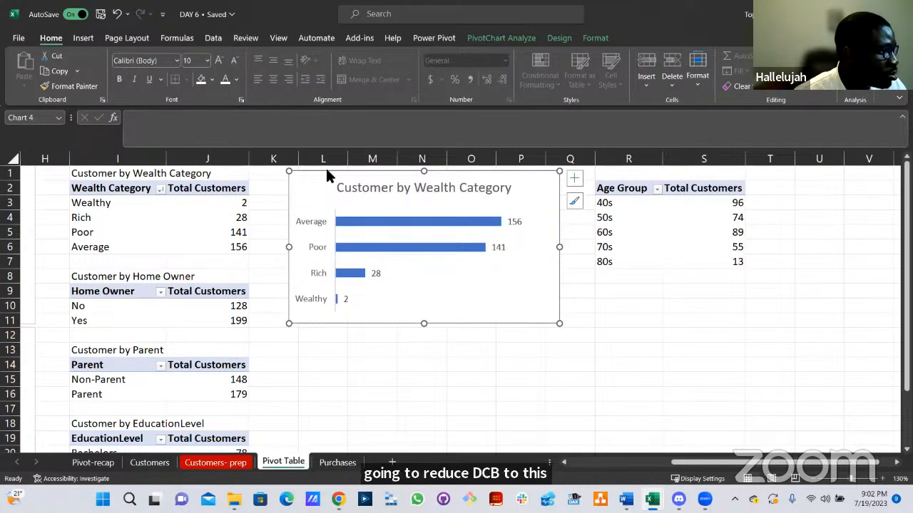
left_click(231, 61)
left_click(231, 60)
key("ctrl+b")
Insert a pie PivotChart from the Home Owner pivot table and hide all of its field buttons.
left_click(199, 302)
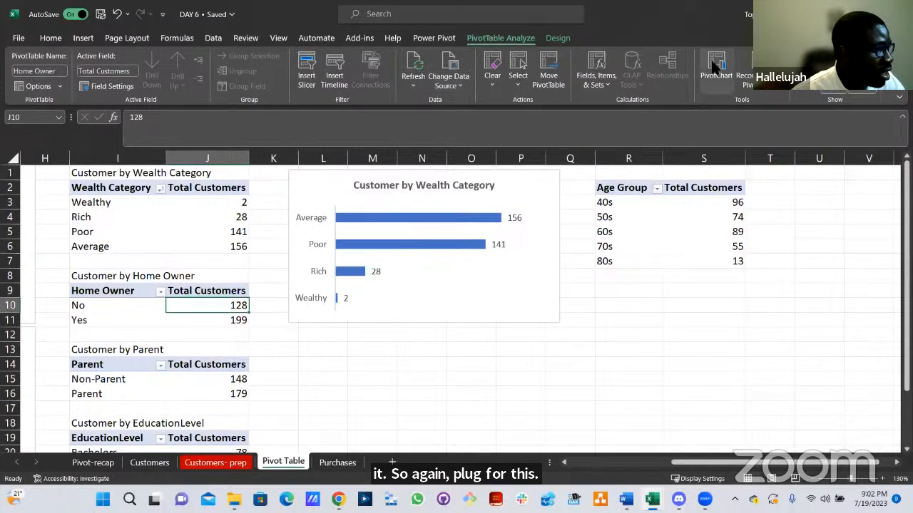
left_click(300, 166)
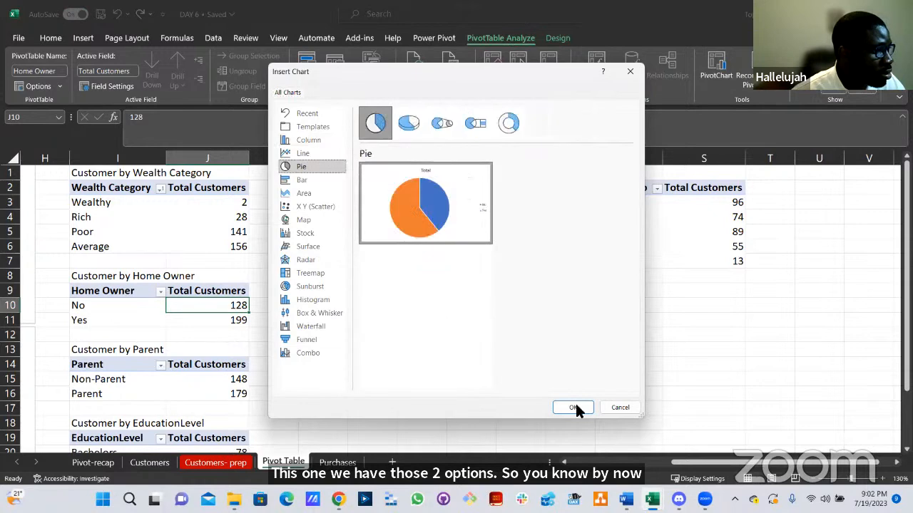
left_click(580, 407)
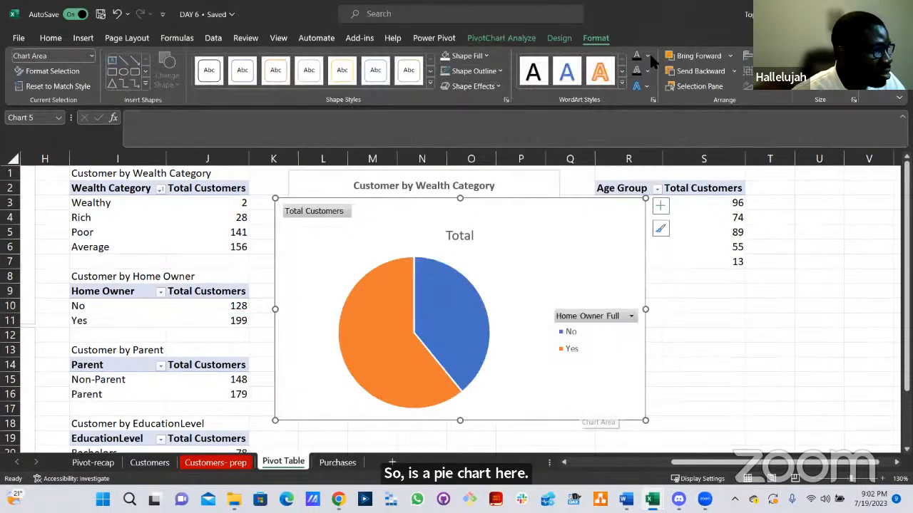
scroll(706, 83, "up", 2)
left_click(662, 85)
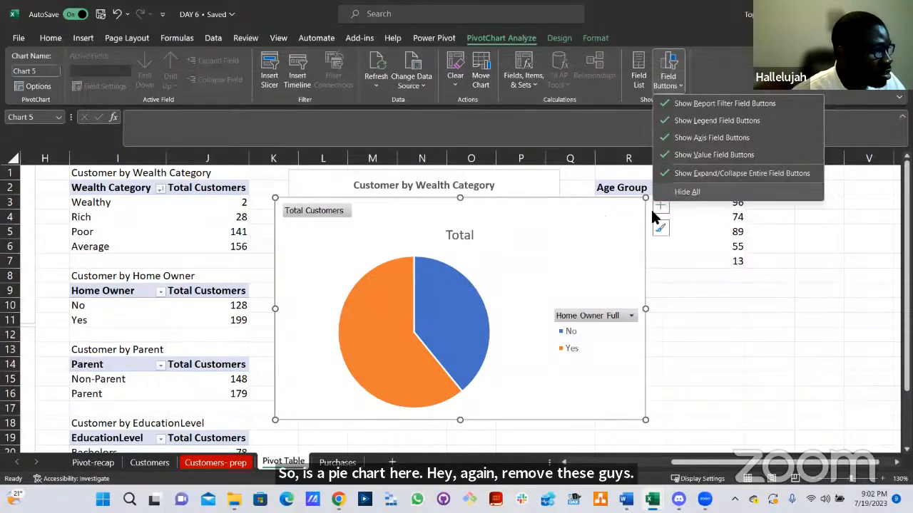
left_click(687, 191)
Set the Home Owner pie chart's legend to Bottom and add data labels at Outside End.
left_click(661, 205)
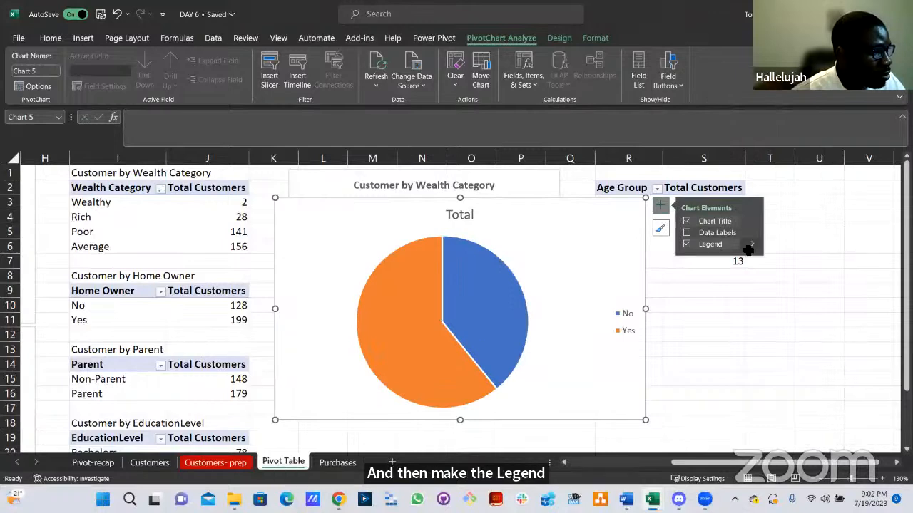
left_click(752, 244)
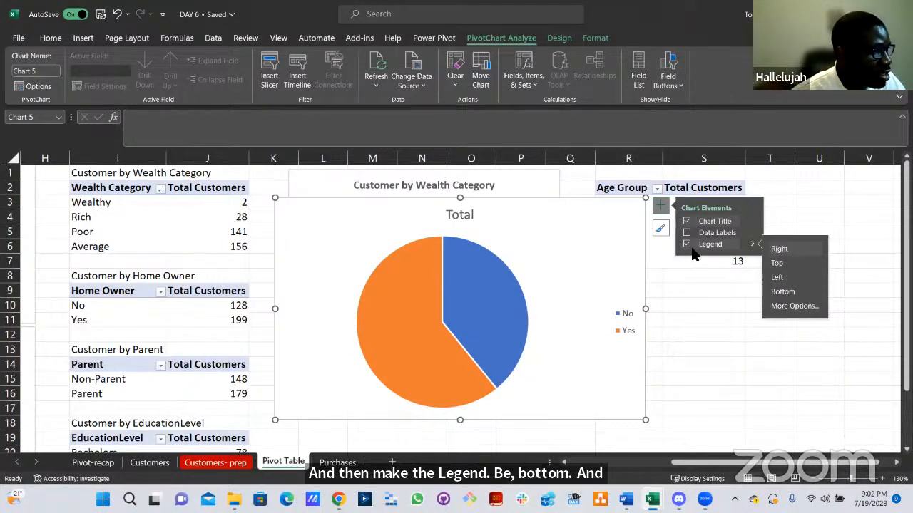
left_click(783, 291)
left_click(727, 232)
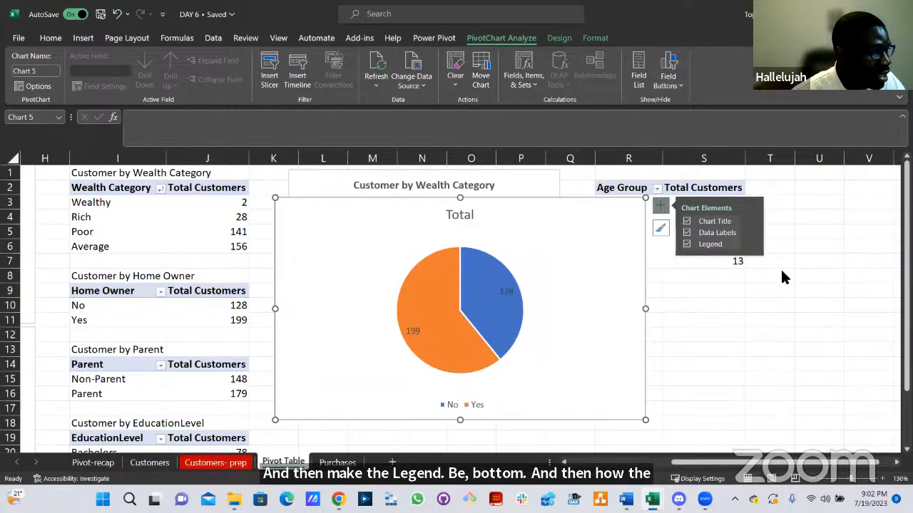
left_click(752, 232)
left_click(787, 266)
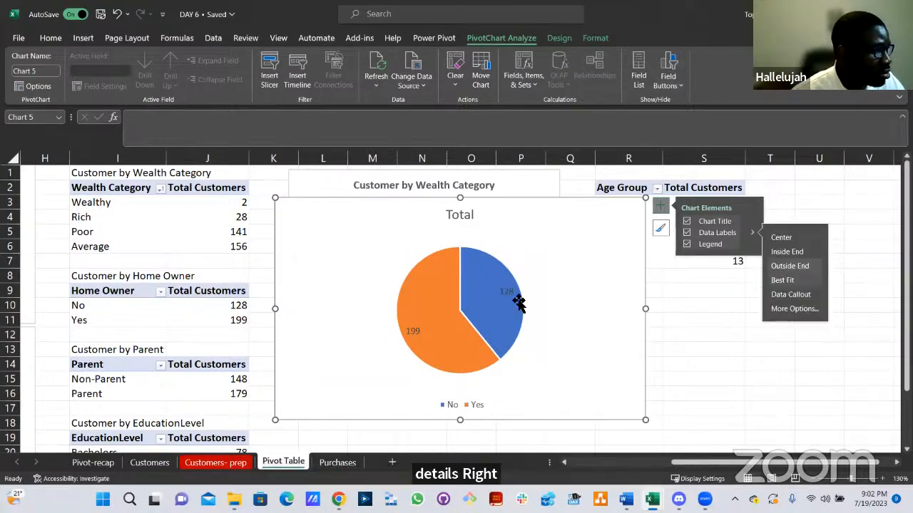
Link the Home Owner pie chart's title to cell I8, which holds "Customer by Home Owner".
left_click(464, 226)
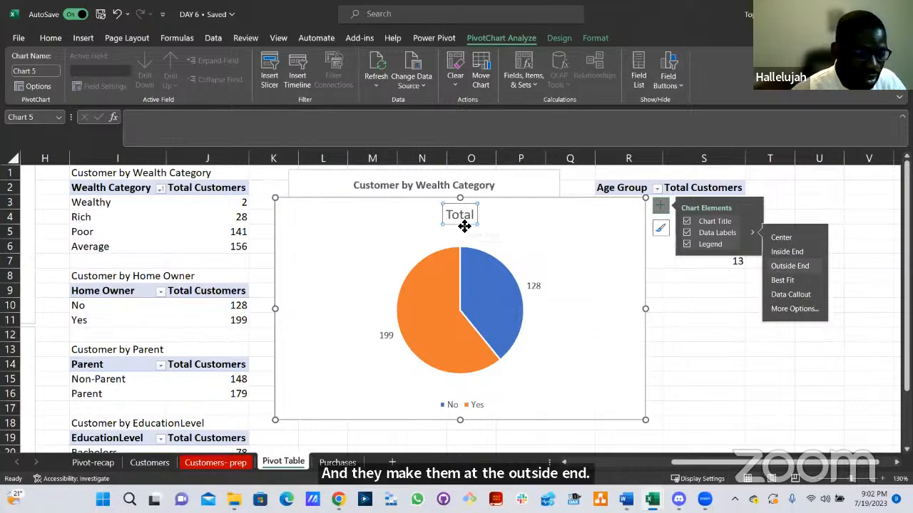
type("=")
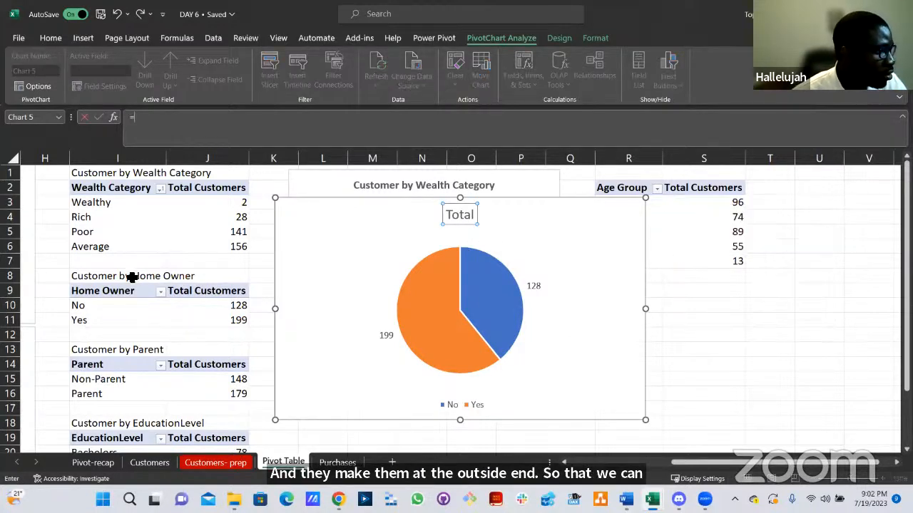
left_click(131, 278)
key("Return")
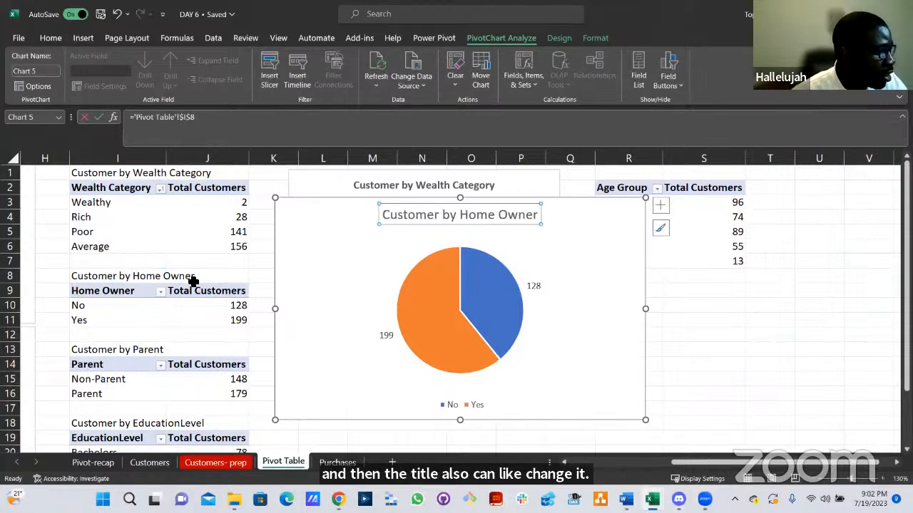
Make the Home Owner chart's title bold 11 pt, and move the shrunken chart over the lower part of the Wealth Category chart.
left_click(61, 43)
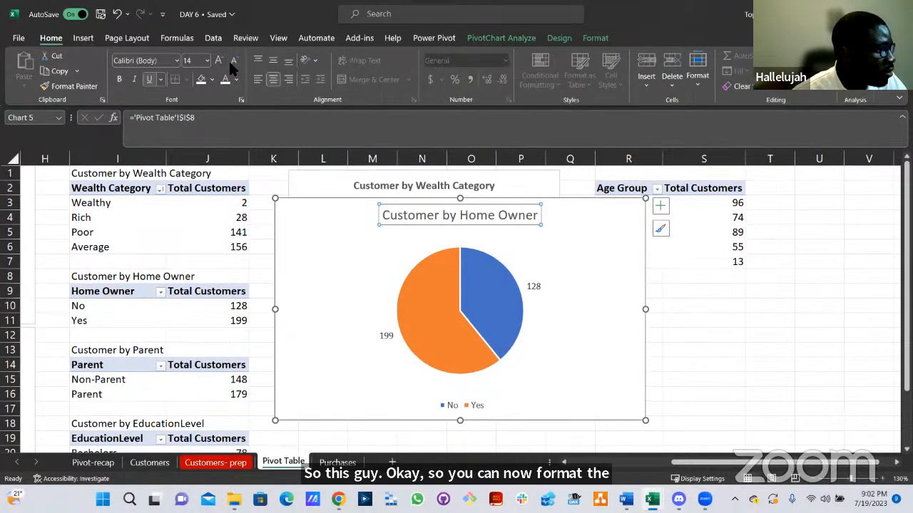
left_click(233, 61)
left_click(233, 61)
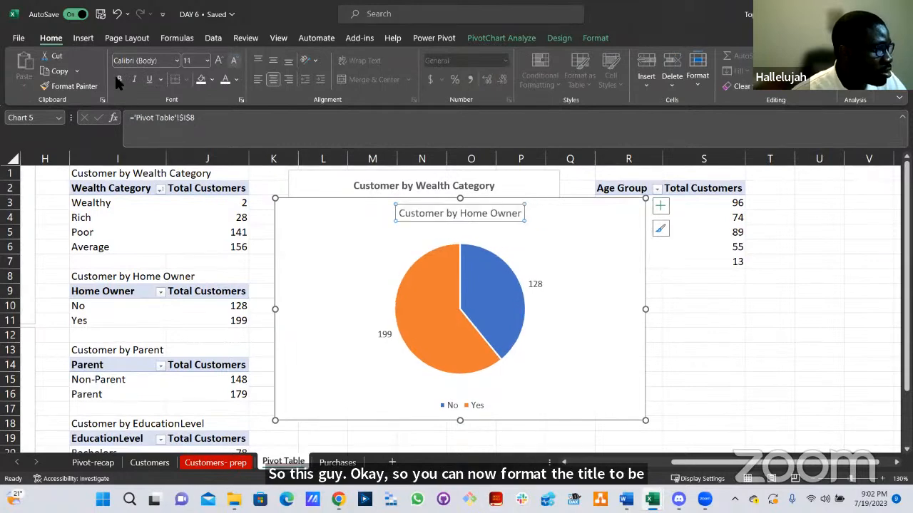
key("ctrl+b")
left_click_drag(645, 421, 561, 393)
left_click_drag(568, 395, 527, 433)
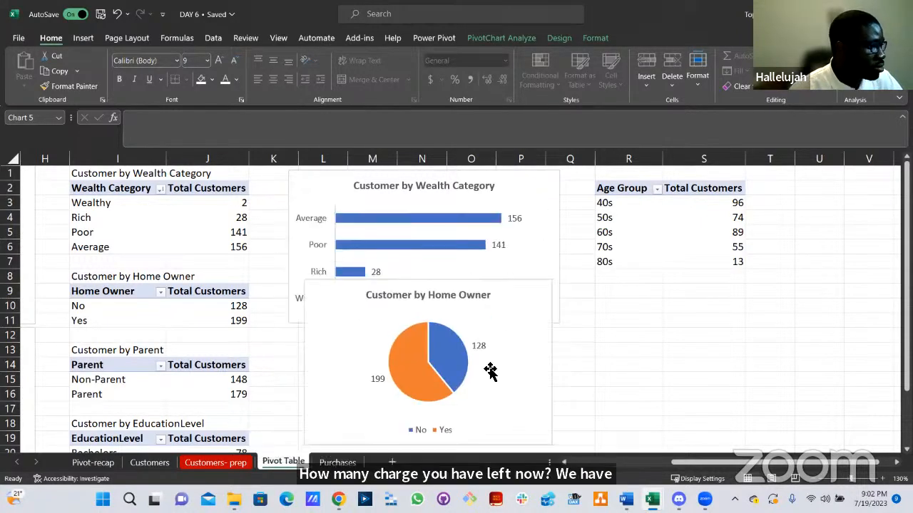
scroll(189, 340, "down", 1)
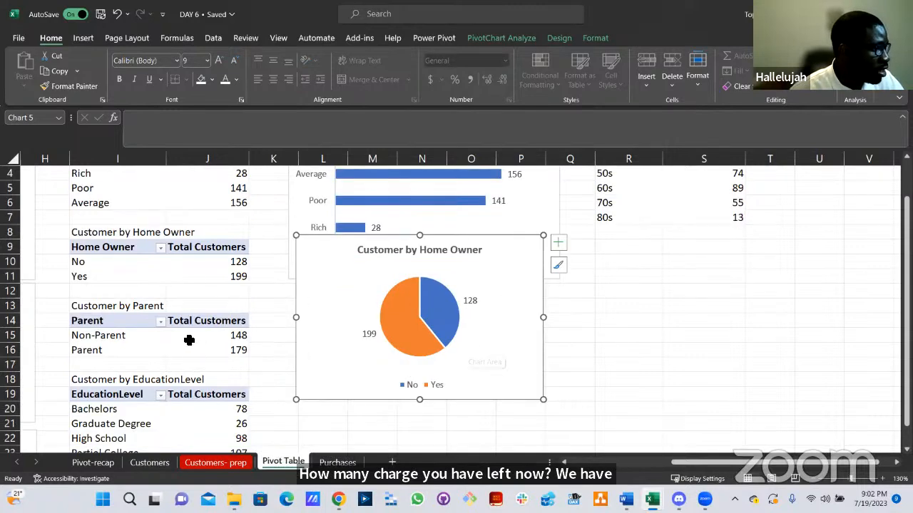
left_click(189, 340)
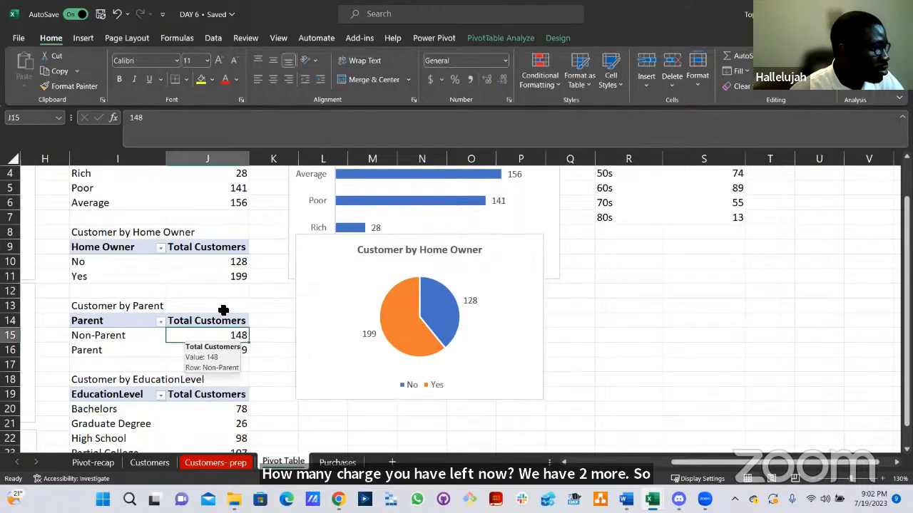
left_click(489, 39)
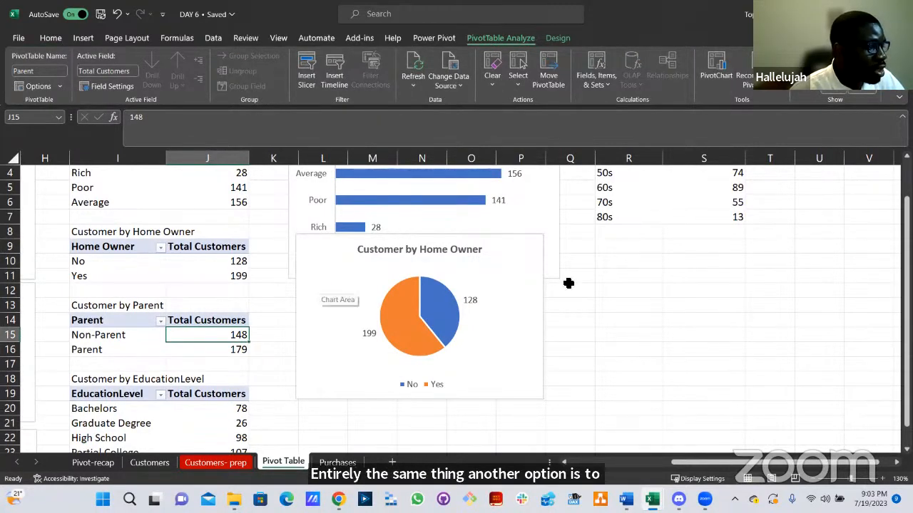
left_click(716, 70)
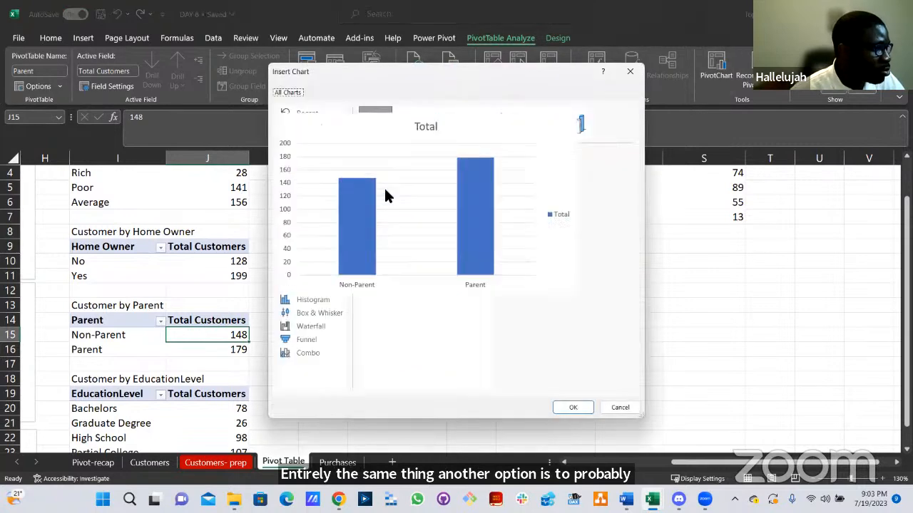
left_click(301, 168)
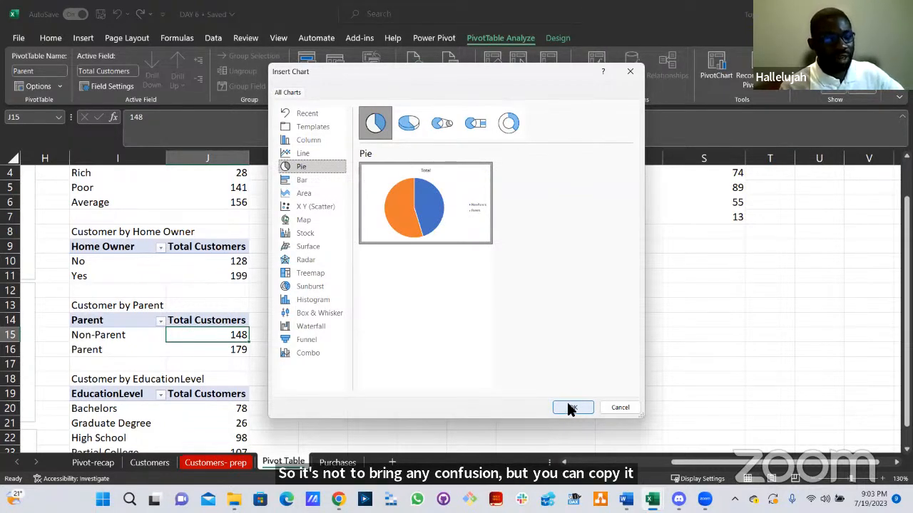
left_click(614, 408)
Try to reuse a copy of the Home Owner chart for Parent through its data source selection, and delete the copy.
left_click(319, 283)
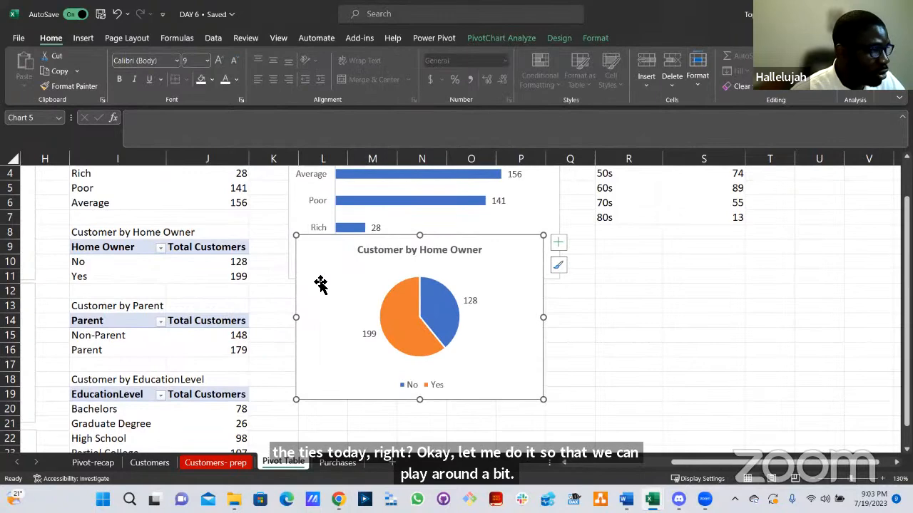
key("ctrl+c")
key("ctrl+v")
left_click_drag(341, 268, 336, 312)
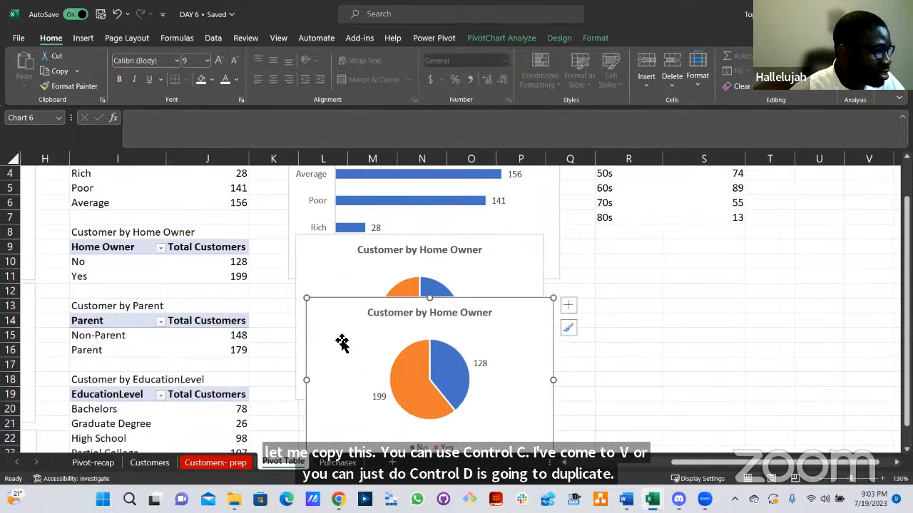
right_click(341, 338)
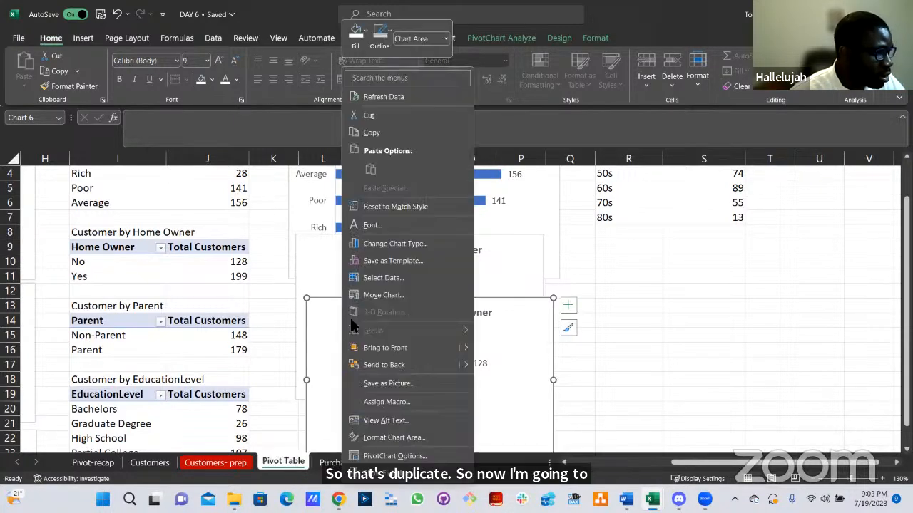
left_click(385, 279)
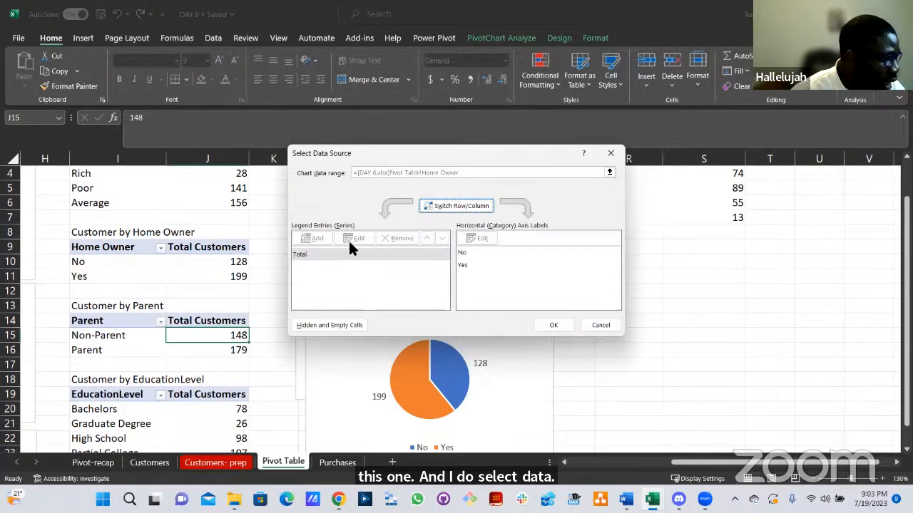
left_click(591, 327)
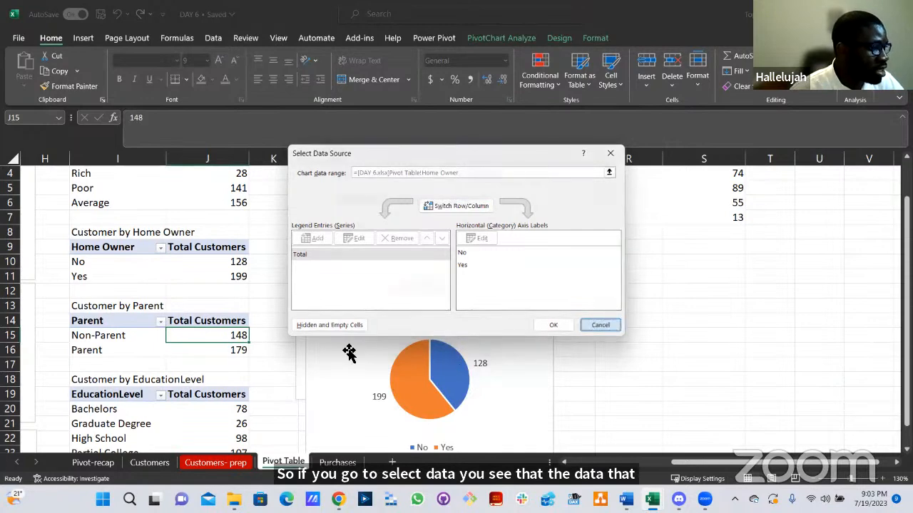
key("Delete")
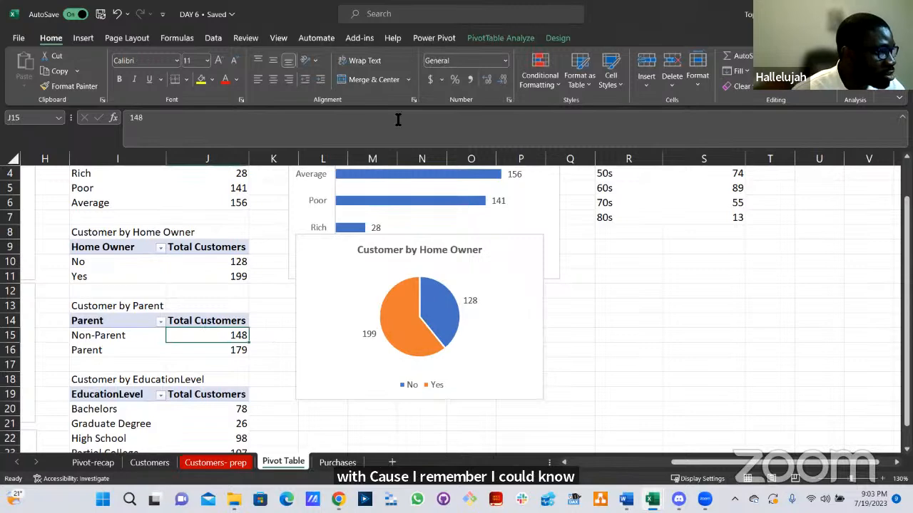
Insert a pie PivotChart from the Parent pivot table and hide all of its field buttons.
left_click(501, 38)
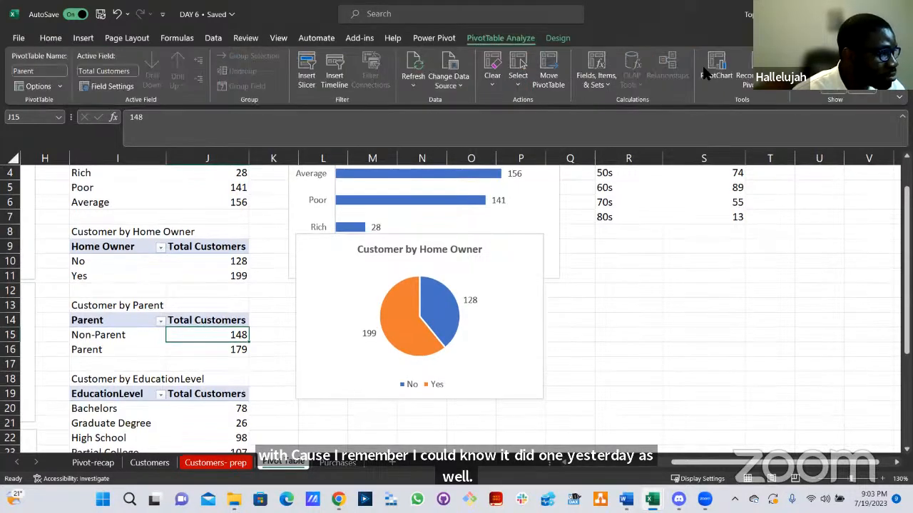
left_click(716, 71)
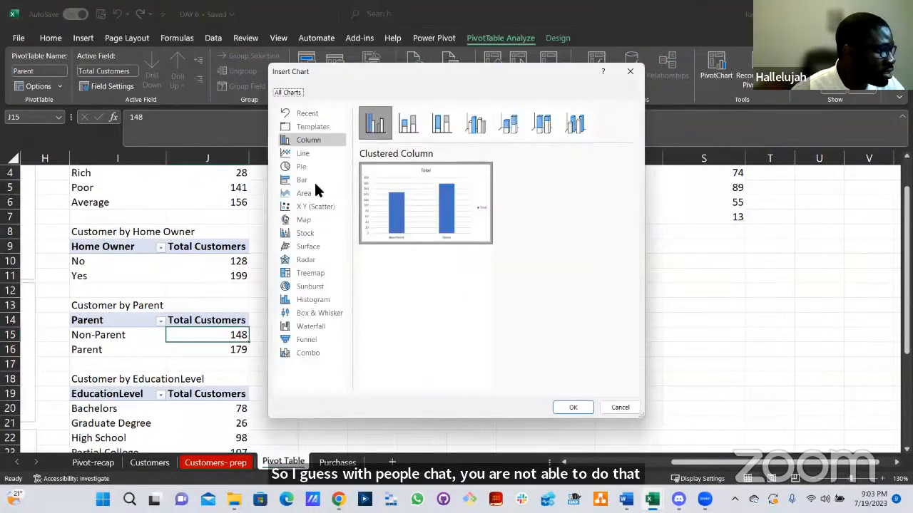
left_click(305, 167)
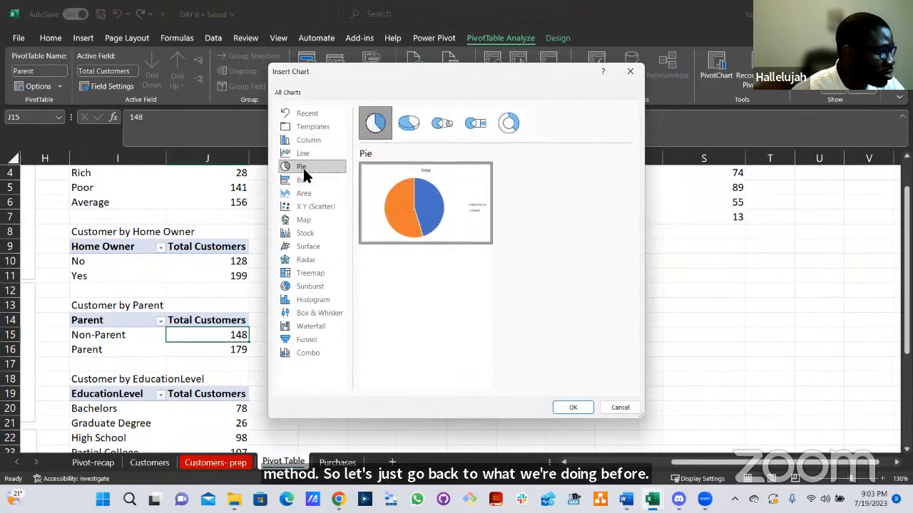
left_click(573, 408)
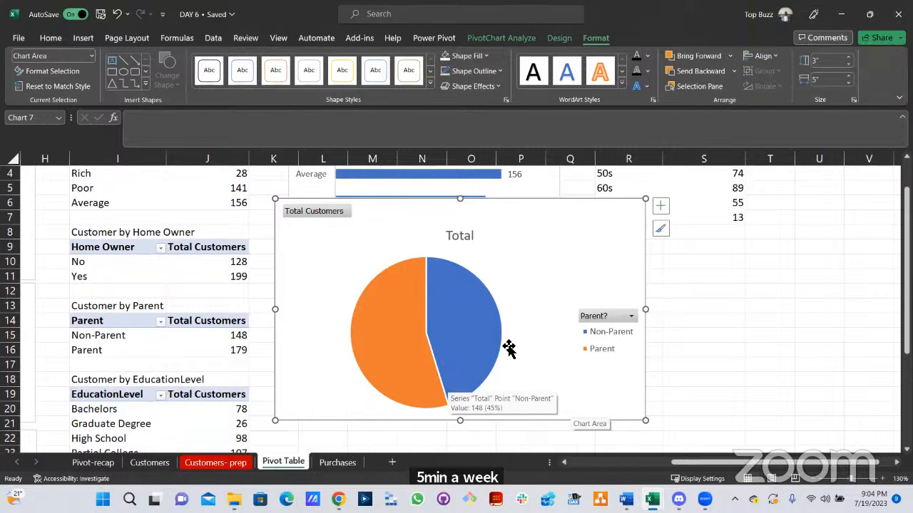
scroll(509, 352, "down", 2)
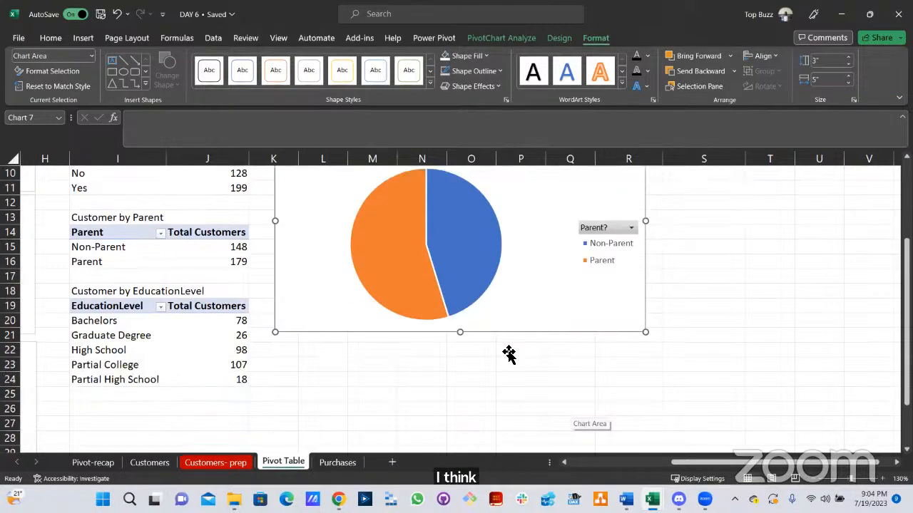
scroll(481, 292, "up", 3)
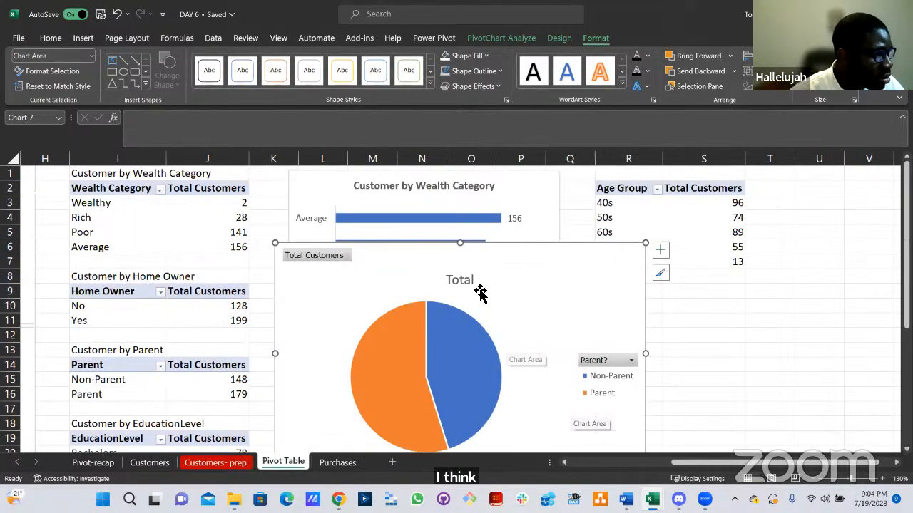
left_click(502, 38)
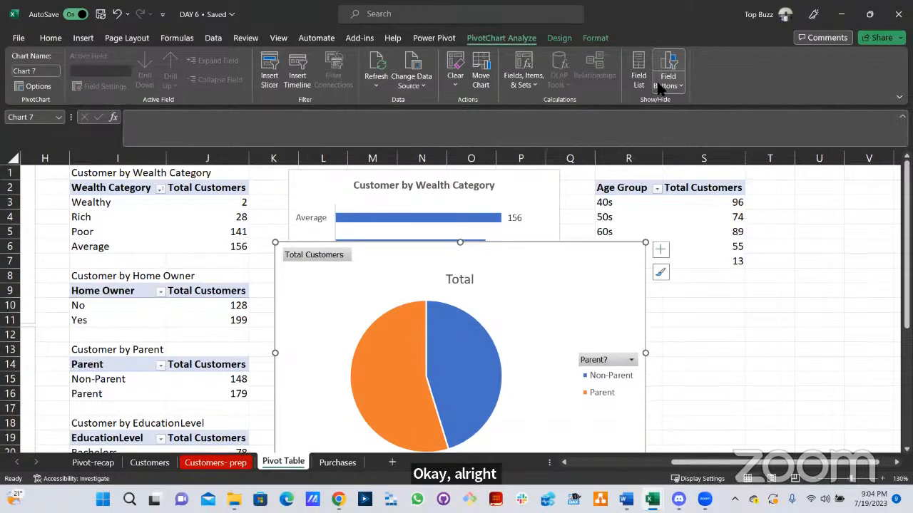
left_click(667, 84)
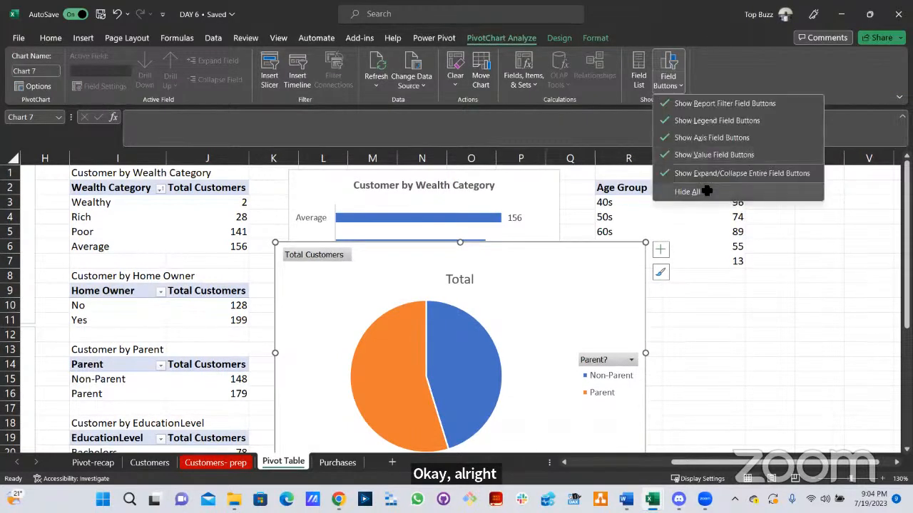
left_click(707, 191)
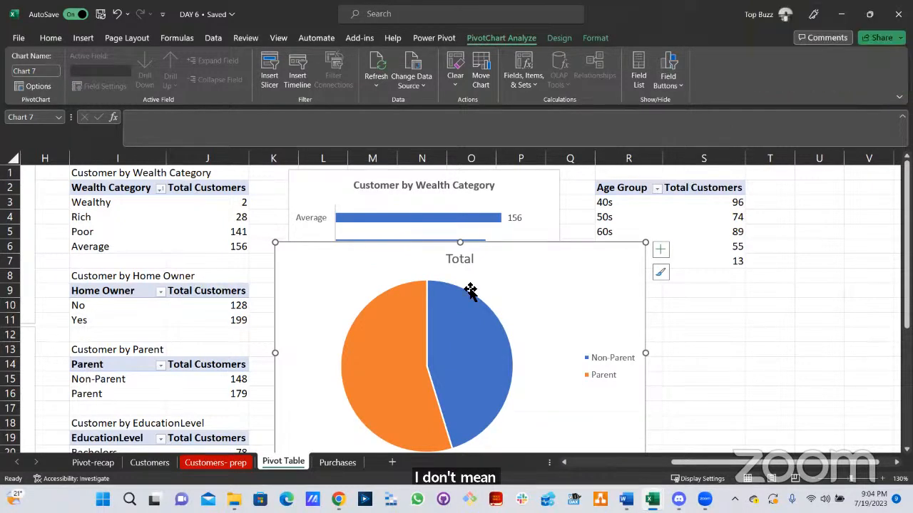
Link the Parent pie chart's title to cell I13, which holds "Customer by Parent".
left_click(459, 268)
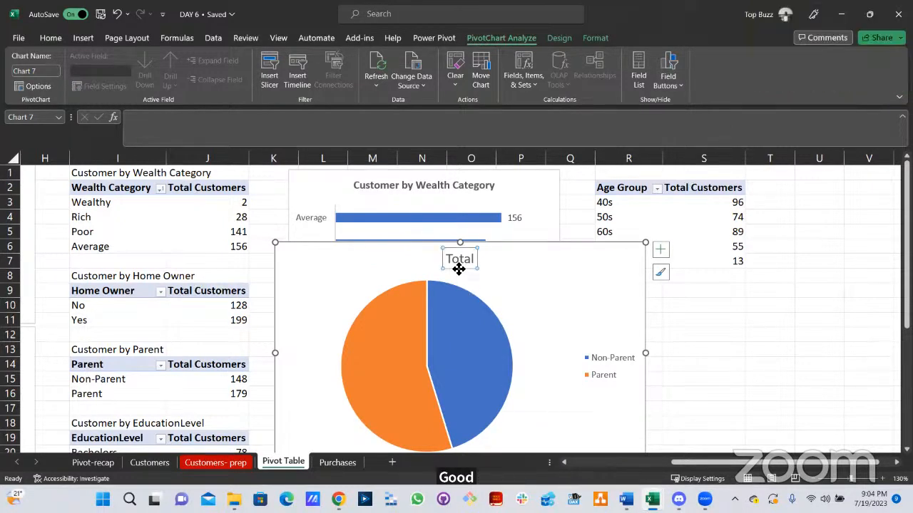
type("=")
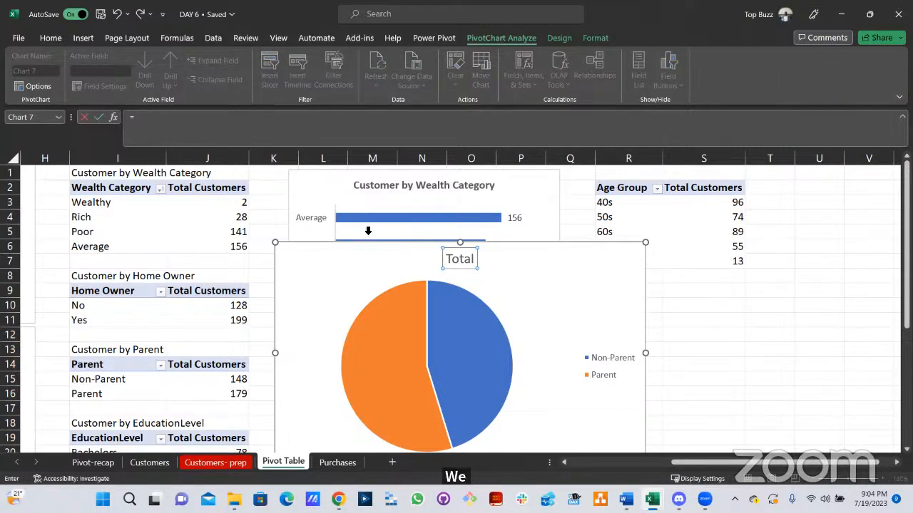
left_click(127, 352)
key("Return")
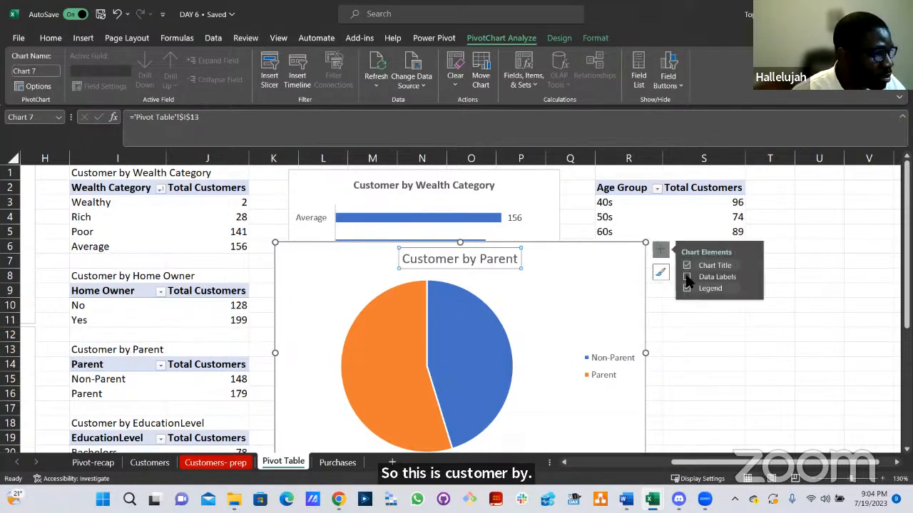
Add data labels at Outside End to the Parent pie chart and set its legend to Bottom.
left_click(756, 278)
left_click(754, 277)
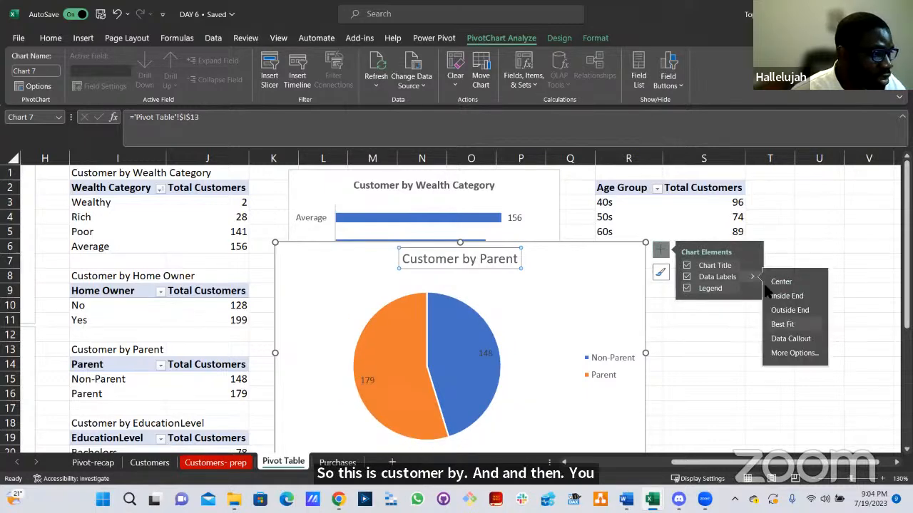
left_click(789, 310)
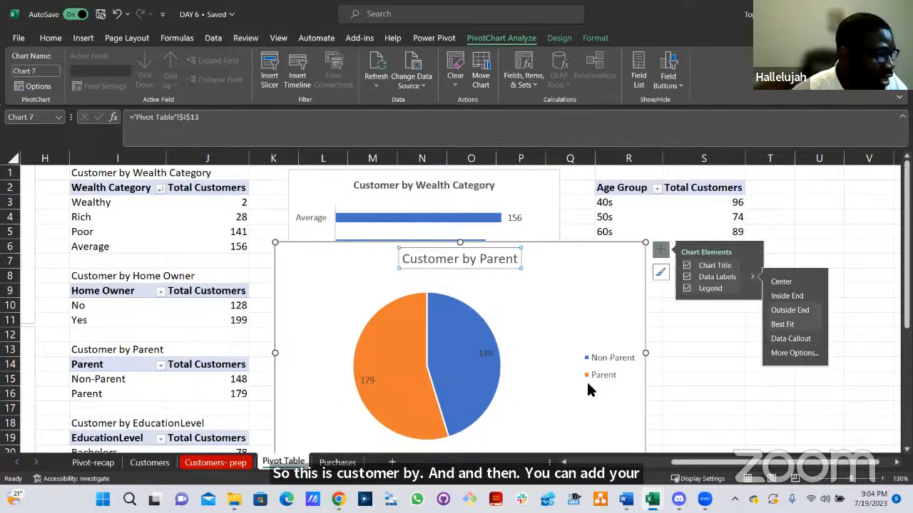
left_click(753, 288)
left_click(781, 335)
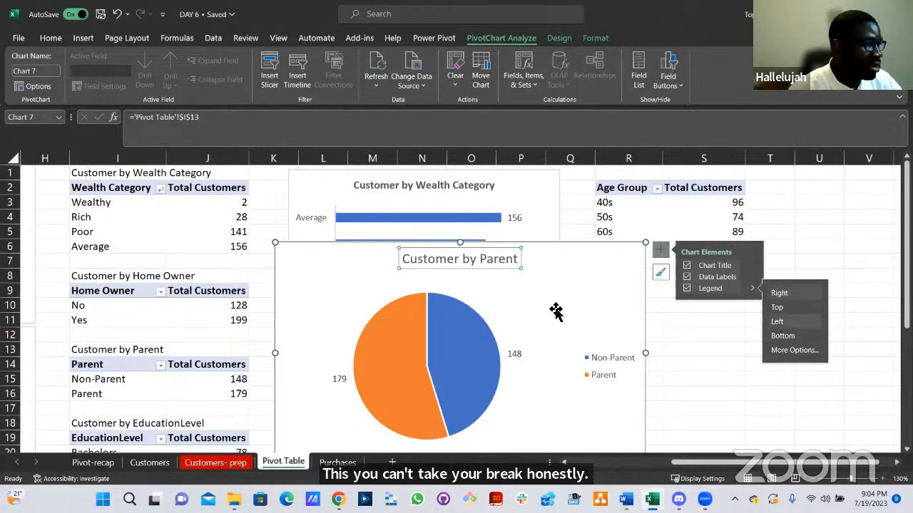
Shrink the Parent pie chart and place it so its upper edge starts at row 12, below the Home Owner chart's title.
scroll(576, 278, "down", 1)
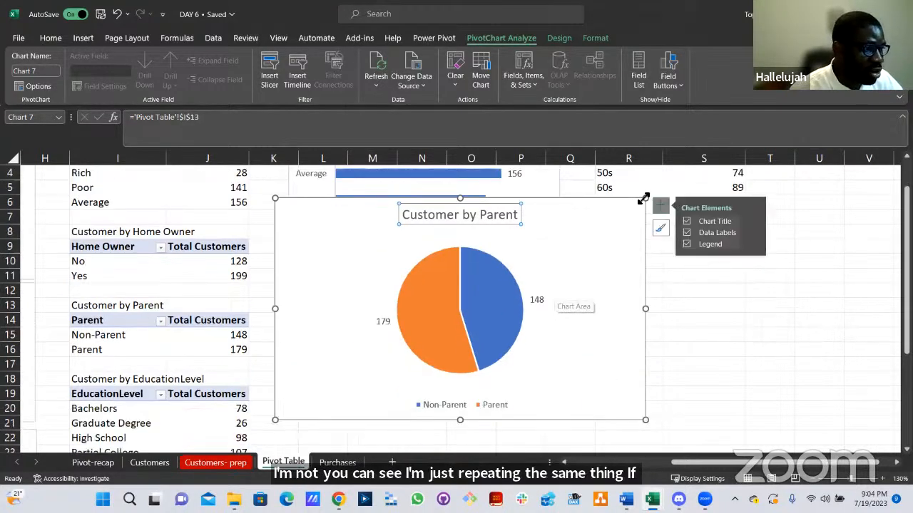
left_click_drag(645, 199, 569, 307)
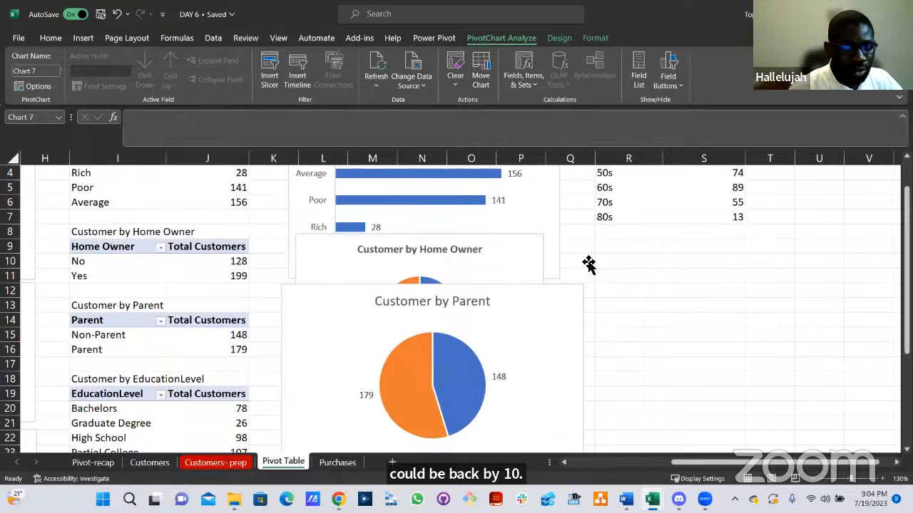
Shrink the Customer by Parent pie chart slightly and reposition it below the Customer by Home Owner chart's title and pie.
scroll(589, 264, "down", 2)
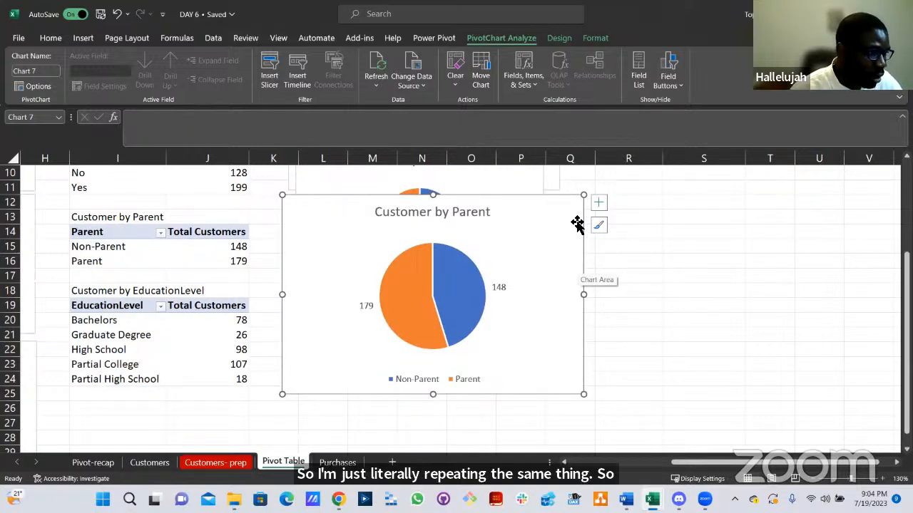
left_click_drag(584, 195, 563, 213)
left_click_drag(554, 282, 552, 288)
scroll(414, 292, "down", 3)
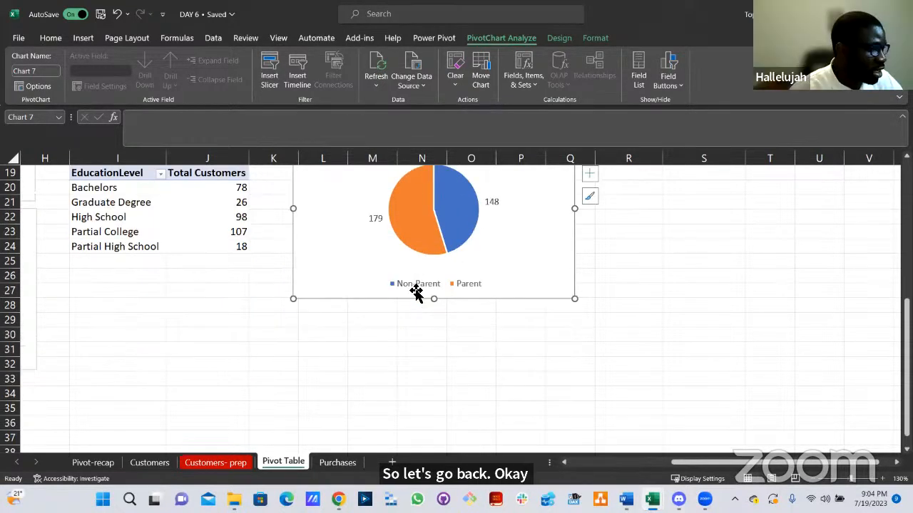
Insert a clustered column PivotChart from the EducationLevel pivot table and hide all its field buttons.
scroll(410, 285, "up", 5)
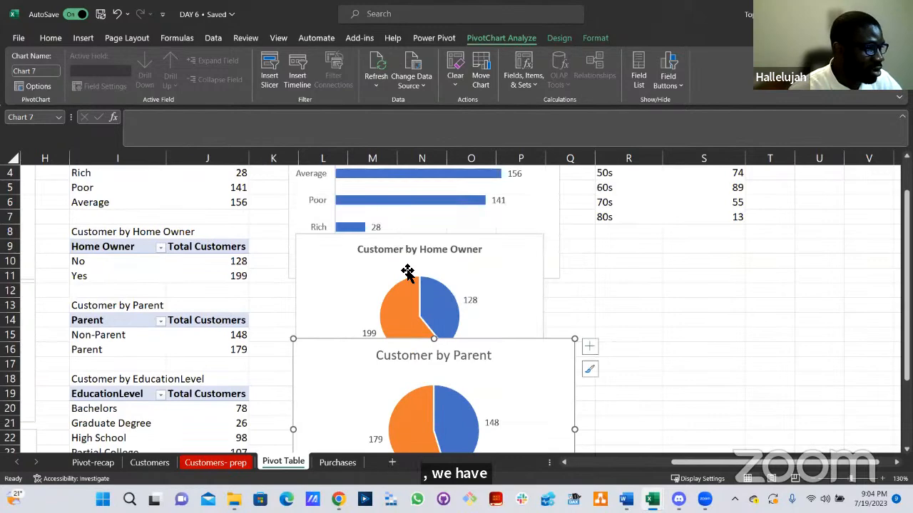
scroll(407, 272, "up", 1)
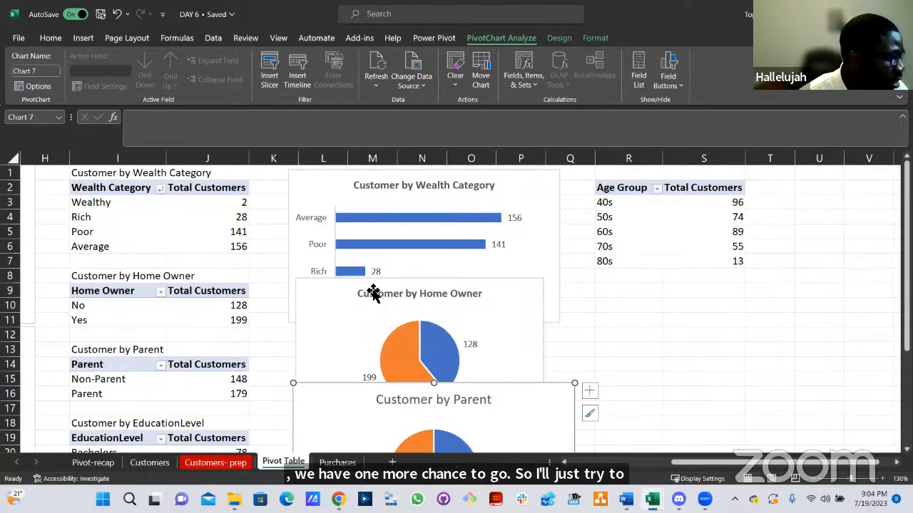
scroll(90, 220, "down", 5)
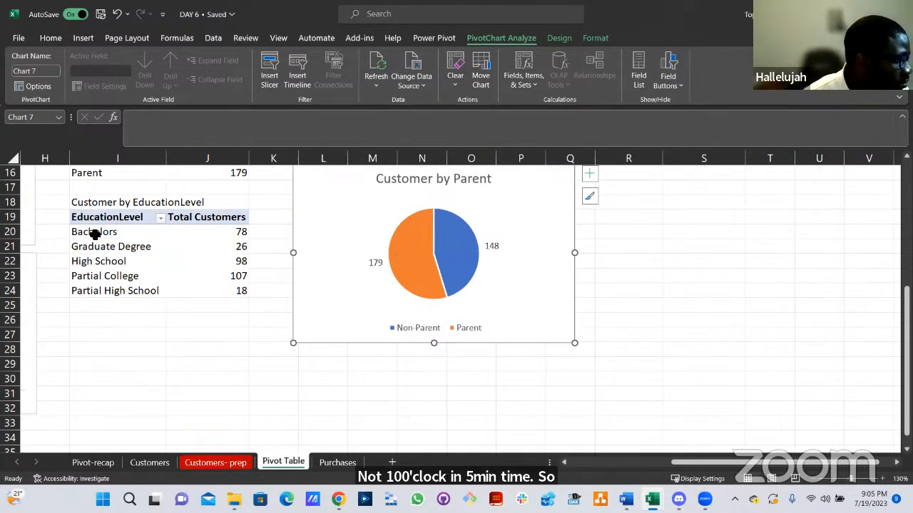
left_click(98, 218)
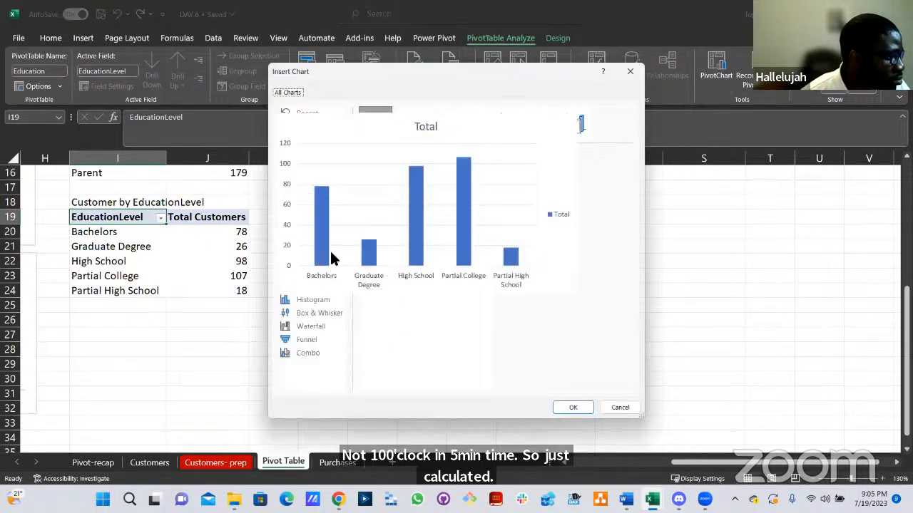
left_click(582, 407)
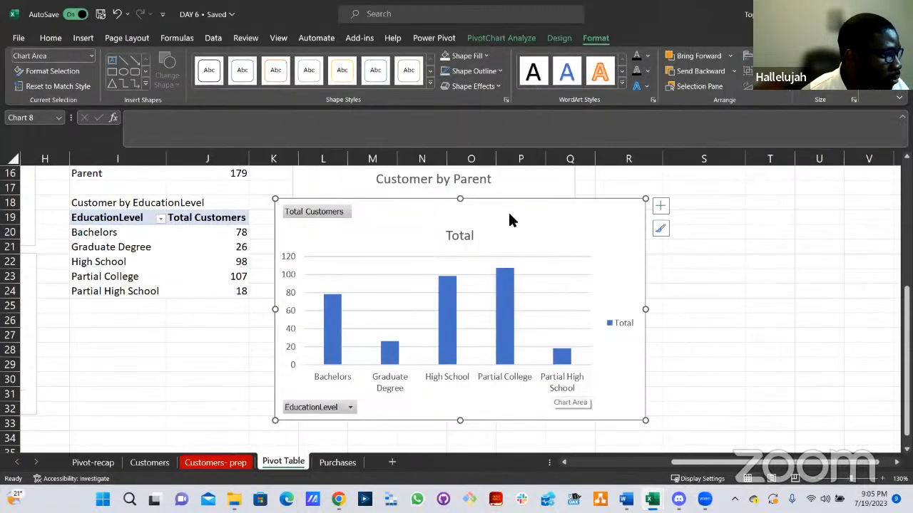
scroll(649, 92, "up", 2)
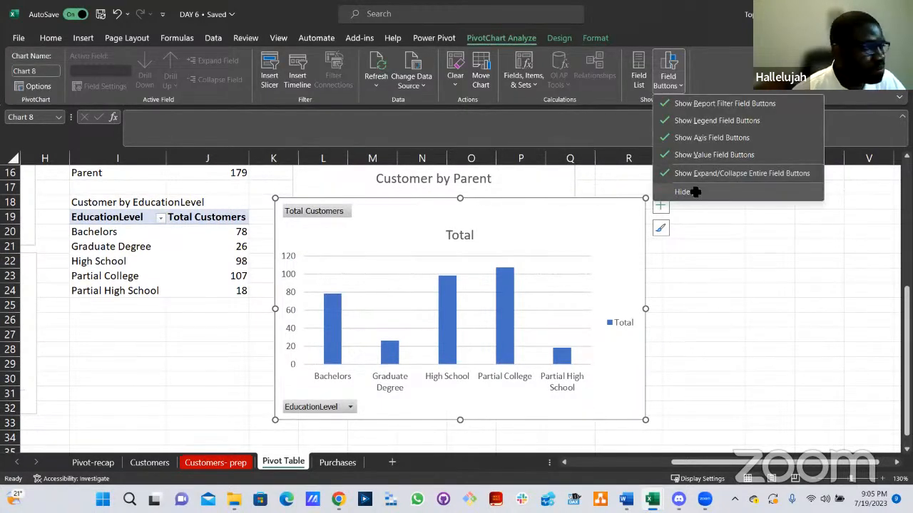
left_click(692, 192)
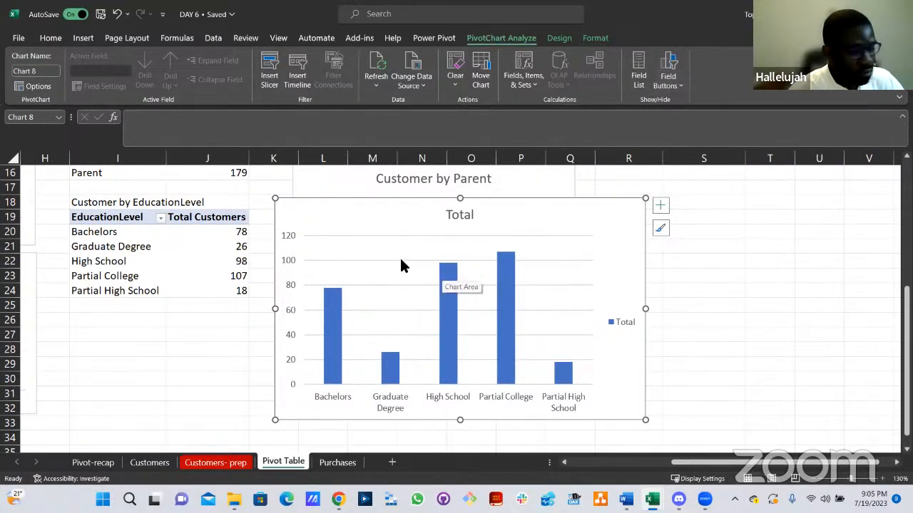
Link the education chart's title to cell I18 on the Pivot Table sheet and remove its gridlines and legend.
left_click(461, 216)
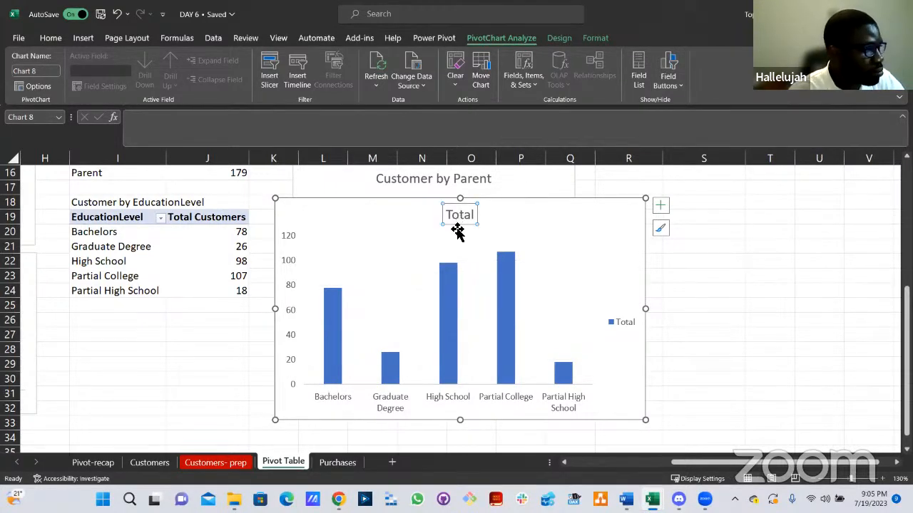
type("=")
left_click(115, 204)
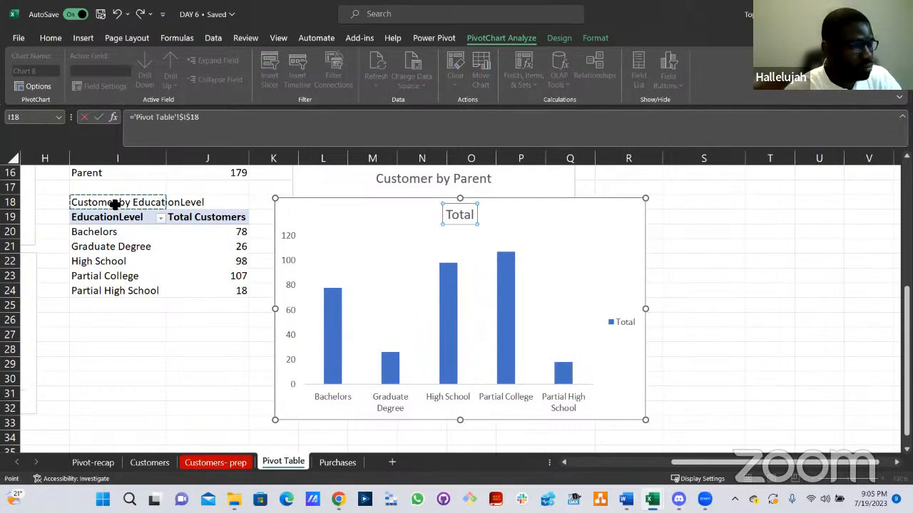
key("Return")
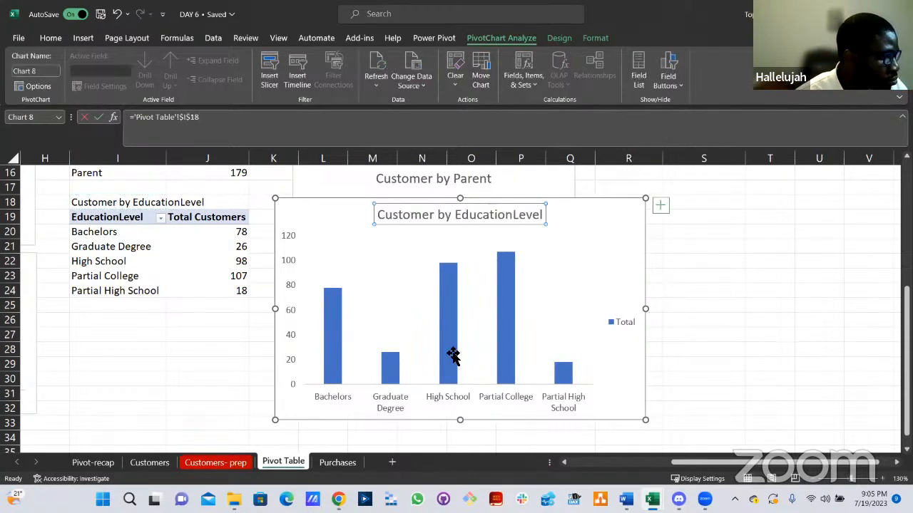
left_click(660, 206)
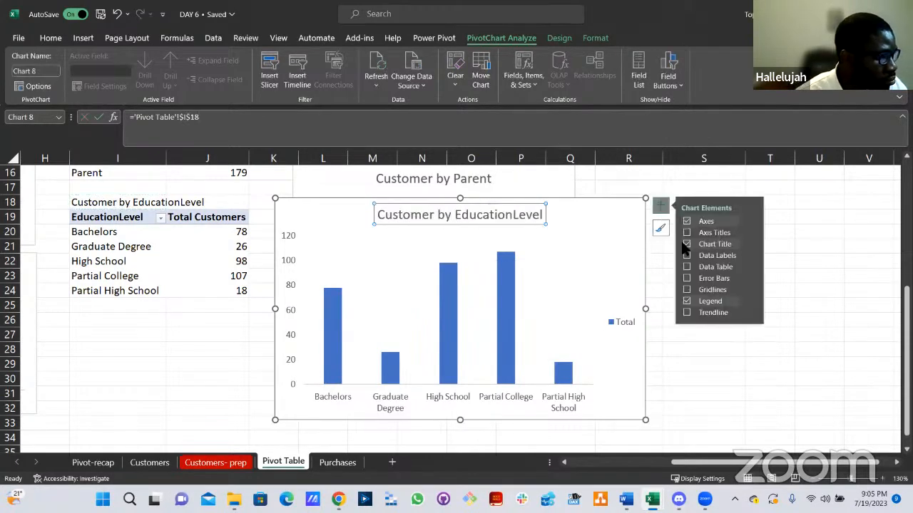
left_click(687, 302)
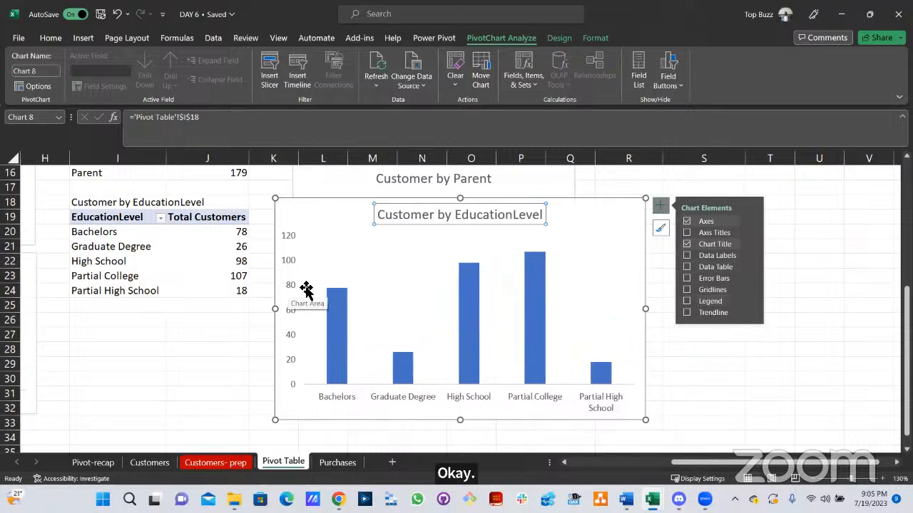
Sort the education levels in the chart in descending order by Total Customers.
right_click(383, 398)
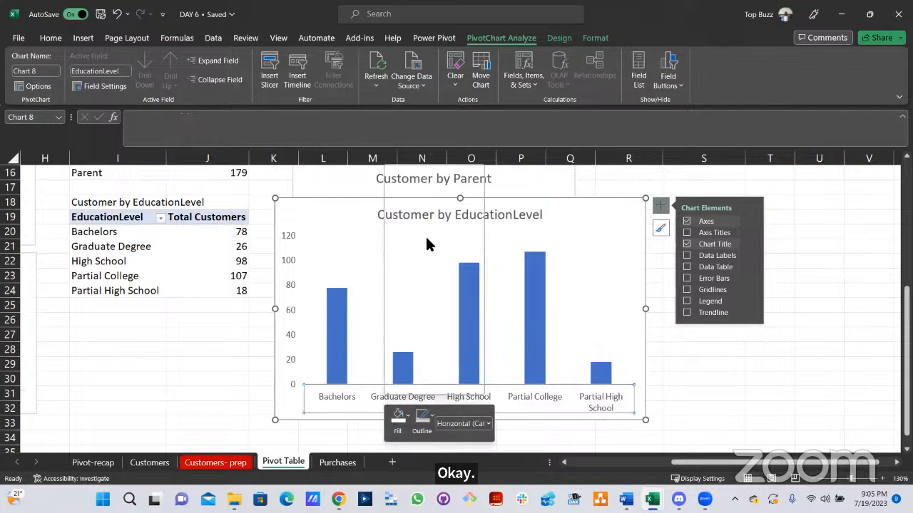
mouse_move(443, 171)
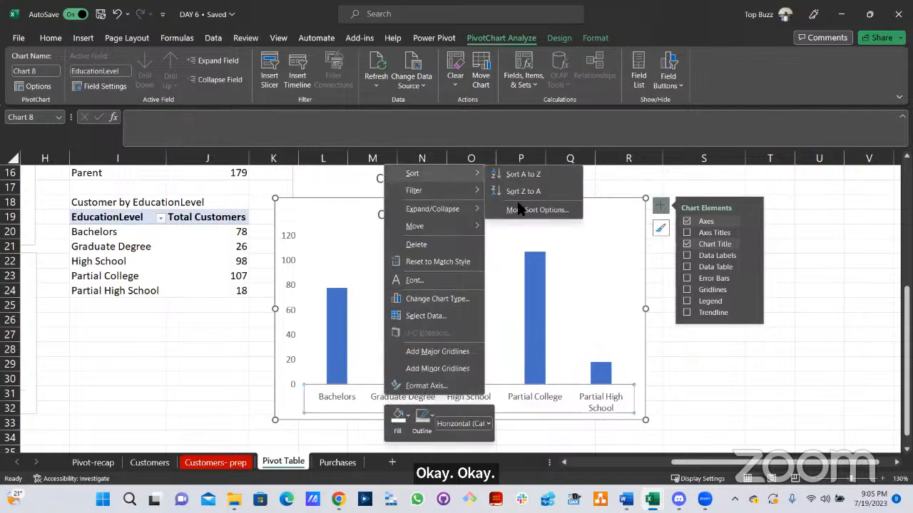
left_click(519, 207)
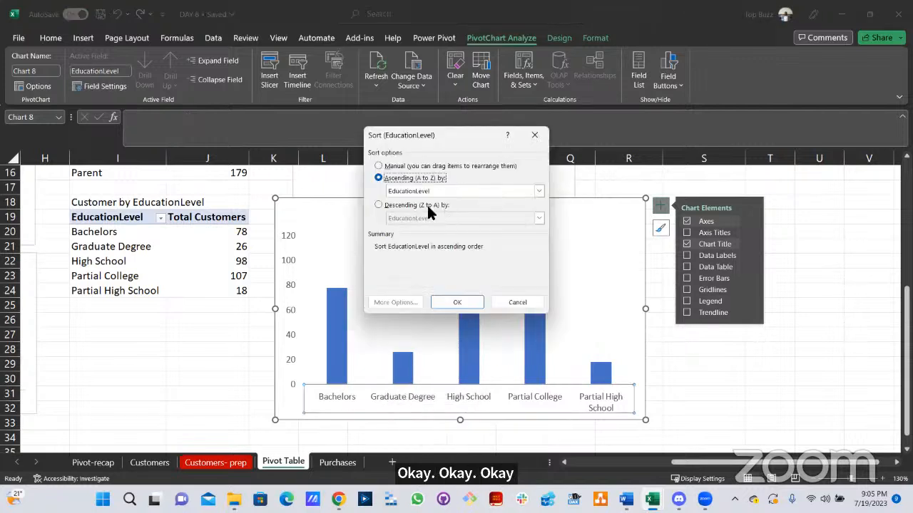
left_click(421, 206)
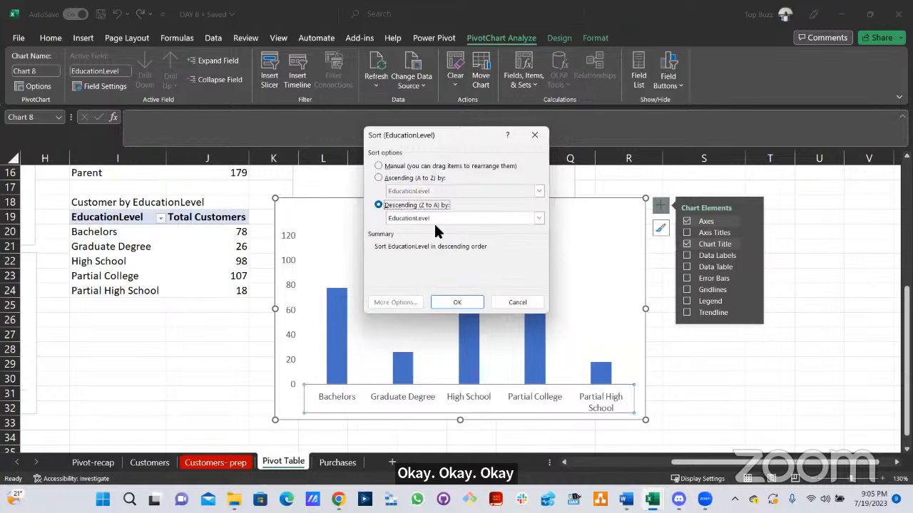
left_click(434, 219)
left_click(459, 275)
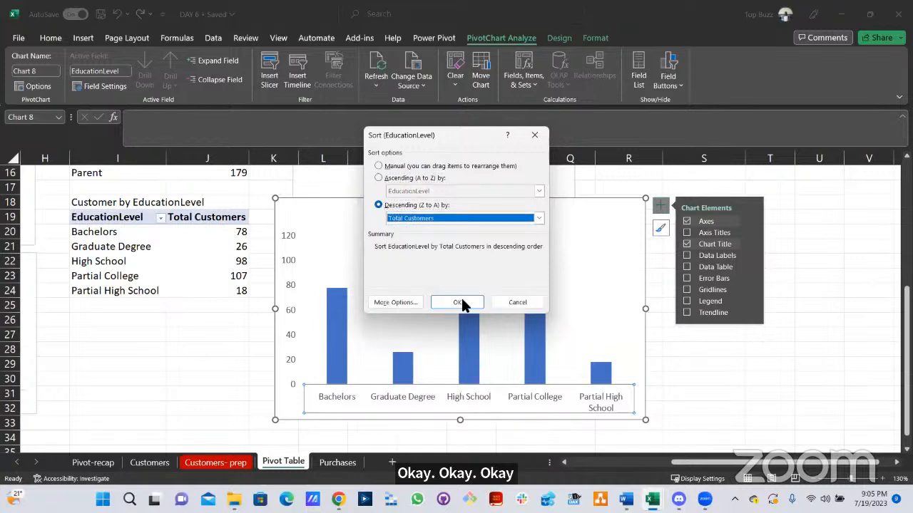
left_click(461, 303)
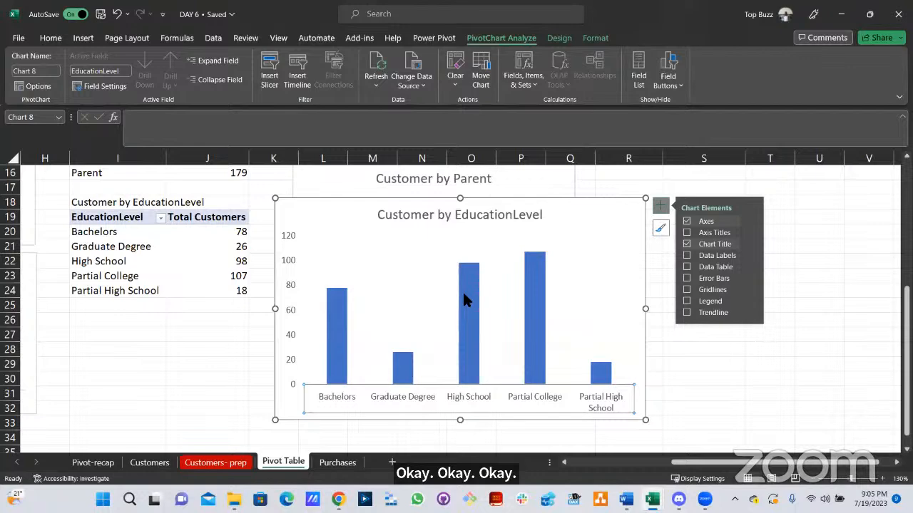
left_click(671, 379)
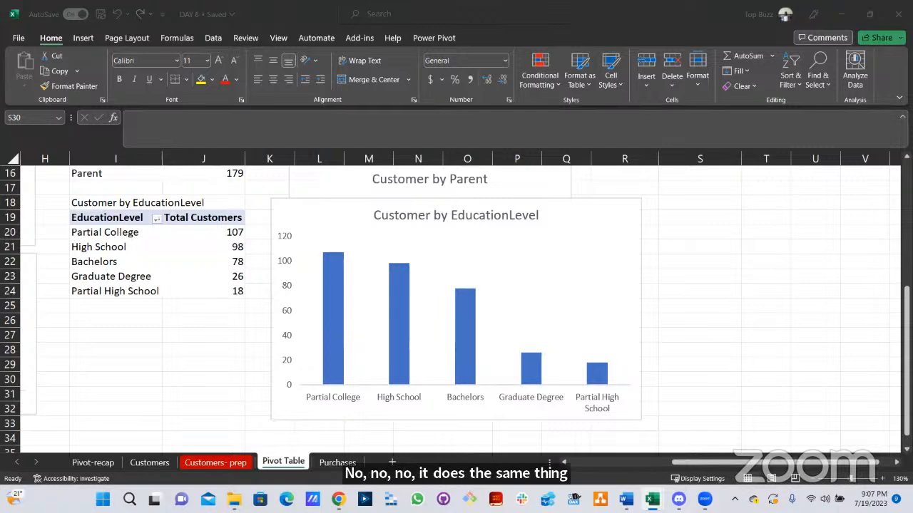
scroll(578, 288, "up", 5)
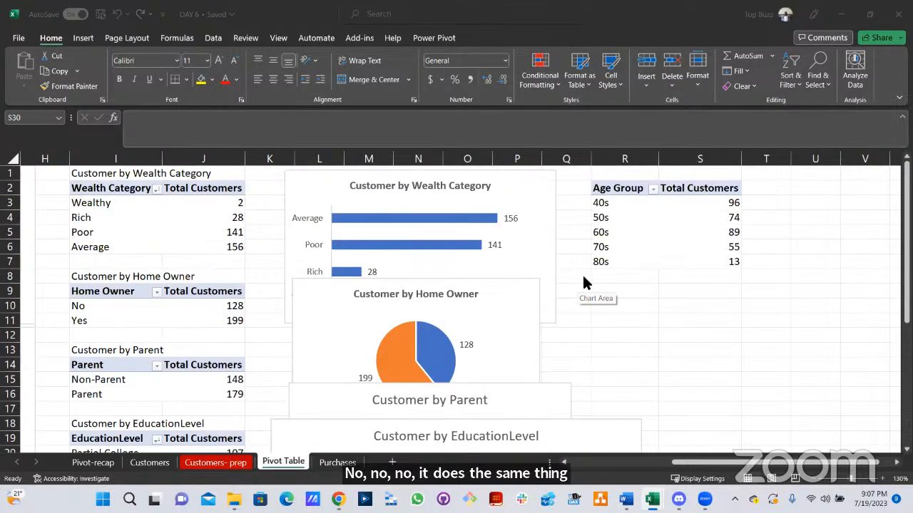
scroll(584, 282, "down", 7)
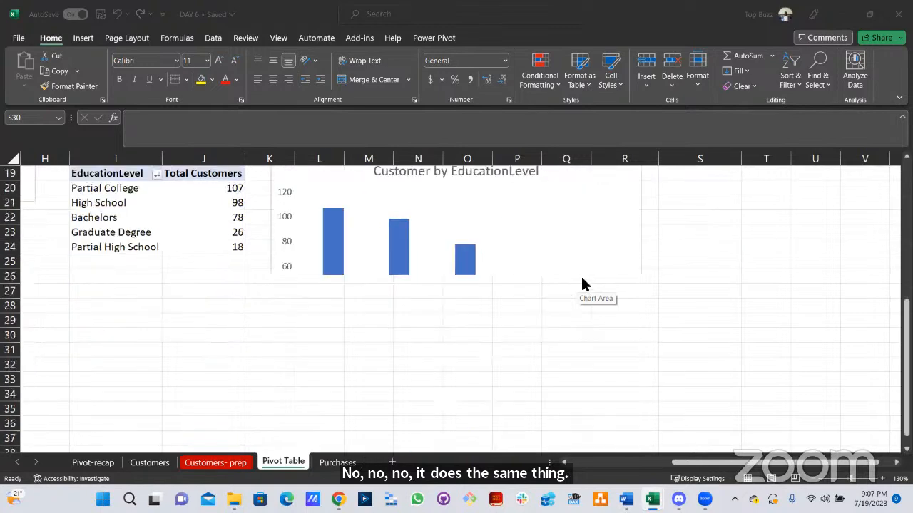
scroll(571, 307, "up", 3)
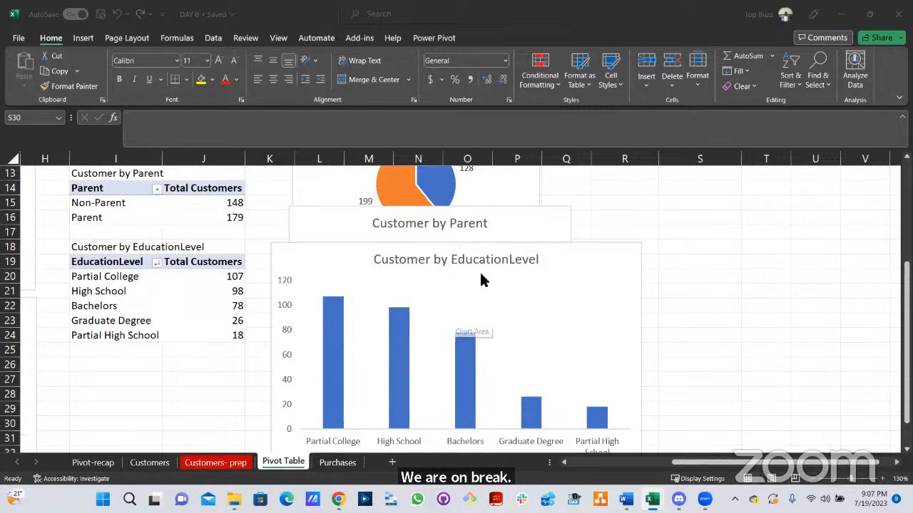
scroll(481, 269, "up", 2)
scroll(557, 276, "down", 5)
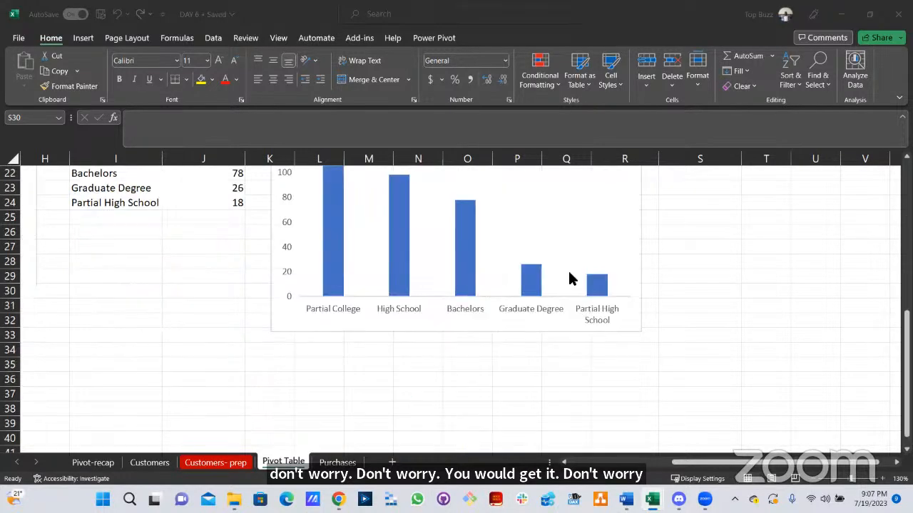
Insert a clustered column PivotChart from the Age Group pivot table.
scroll(570, 278, "up", 7)
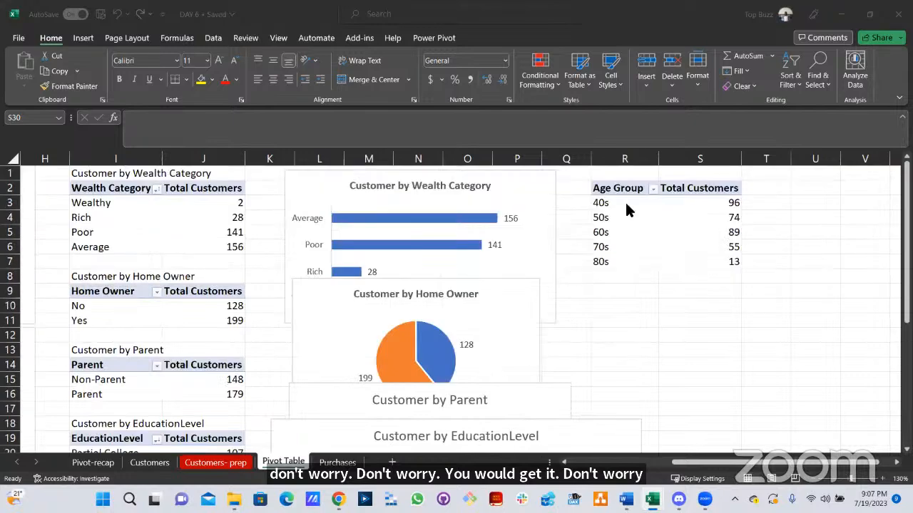
left_click(626, 204)
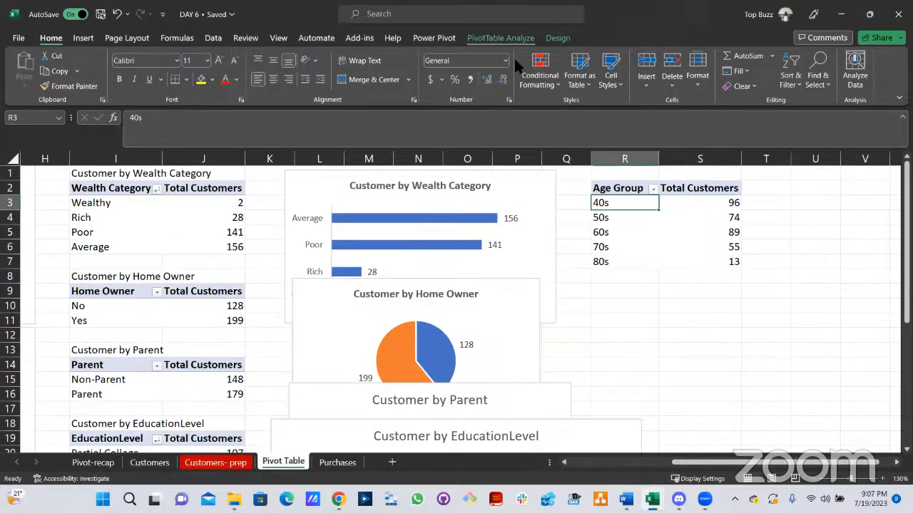
left_click(504, 40)
left_click(709, 67)
mouse_move(423, 230)
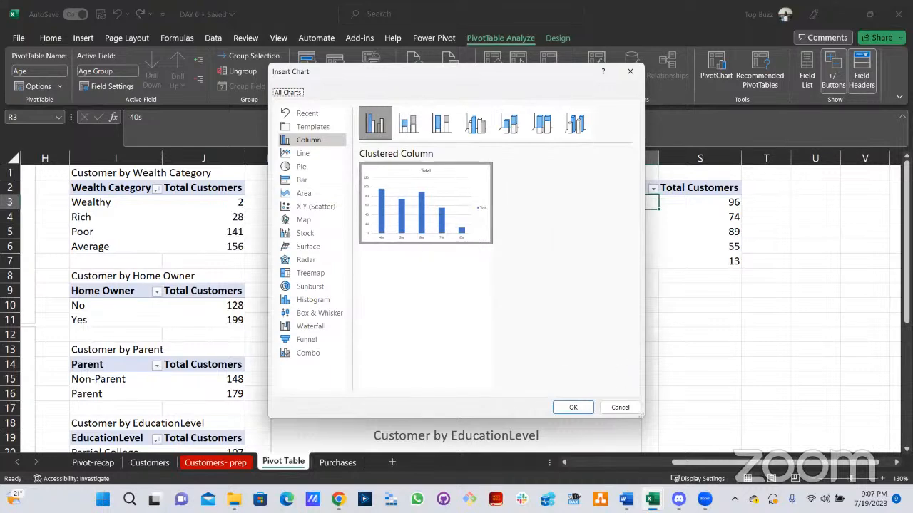
key("alt+Tab")
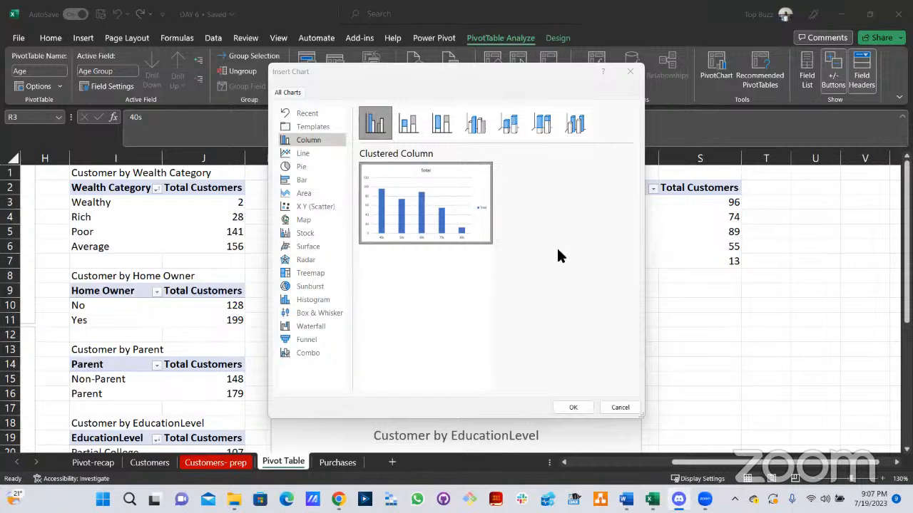
left_click(568, 407)
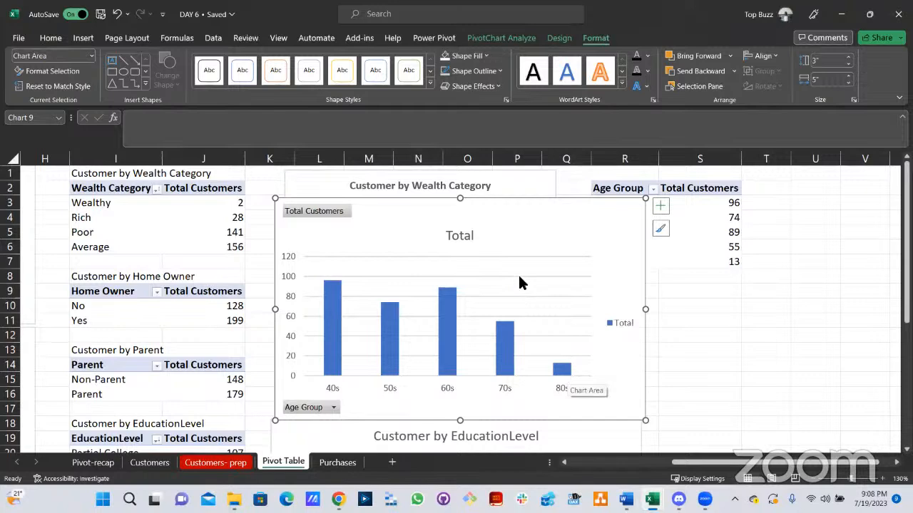
Strip all field buttons, the gridlines and the legend from the Age Group chart and move it over to the Age Group pivot table's columns.
left_click(520, 39)
left_click(663, 89)
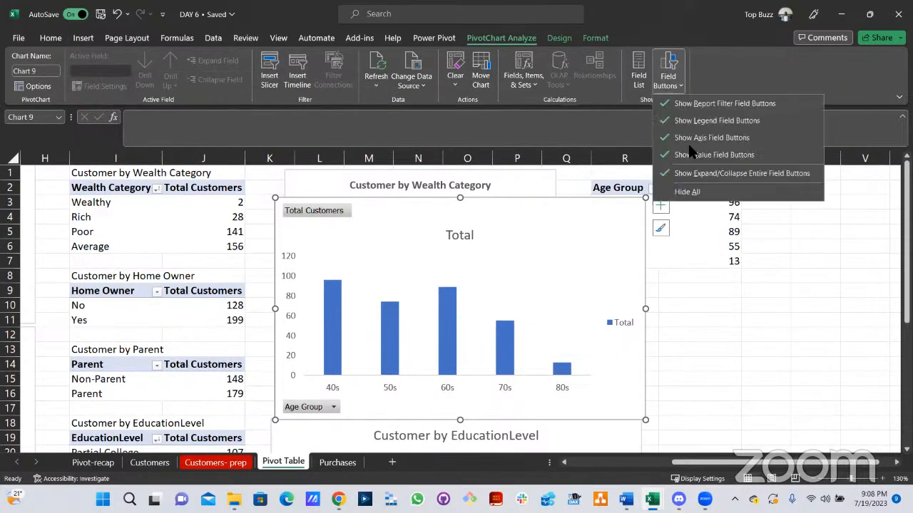
left_click(681, 189)
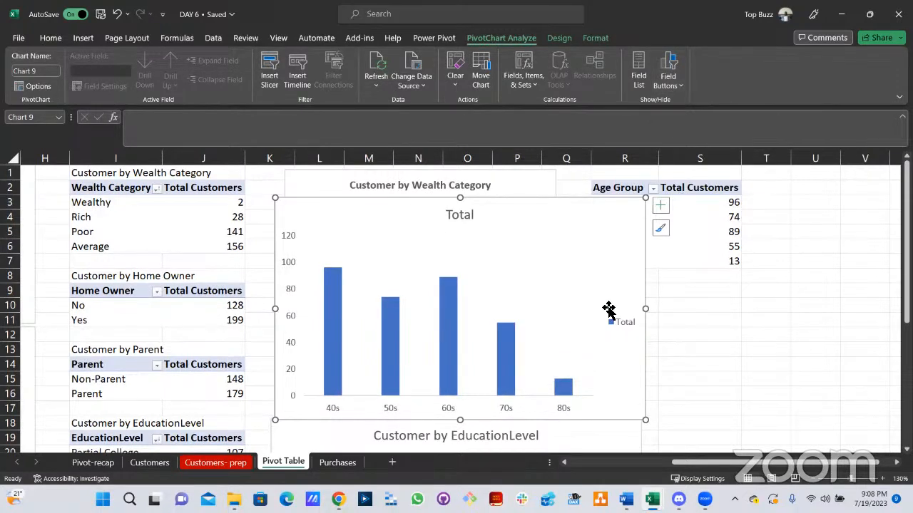
left_click(658, 207)
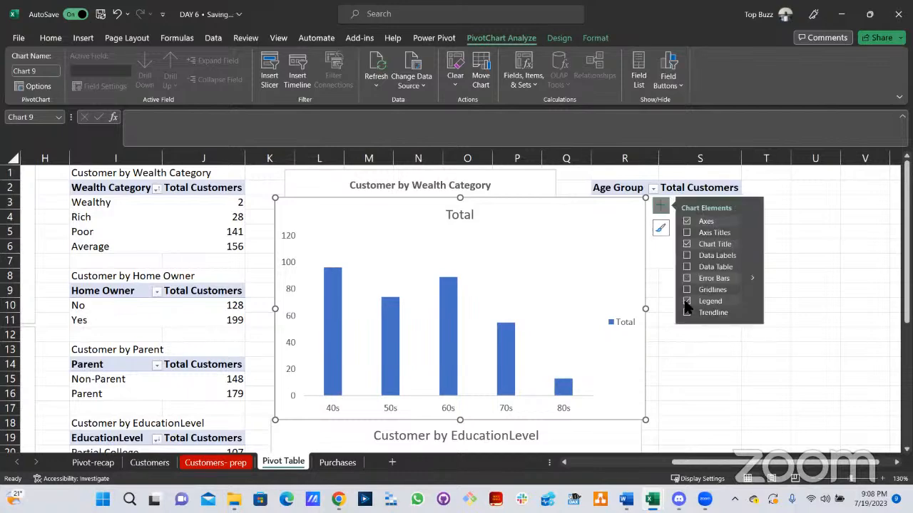
left_click(687, 300)
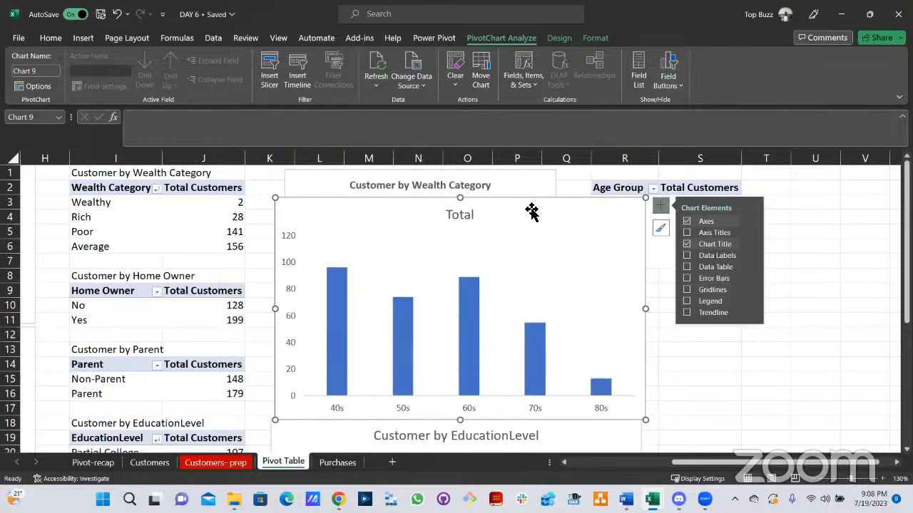
left_click_drag(694, 246, 743, 226)
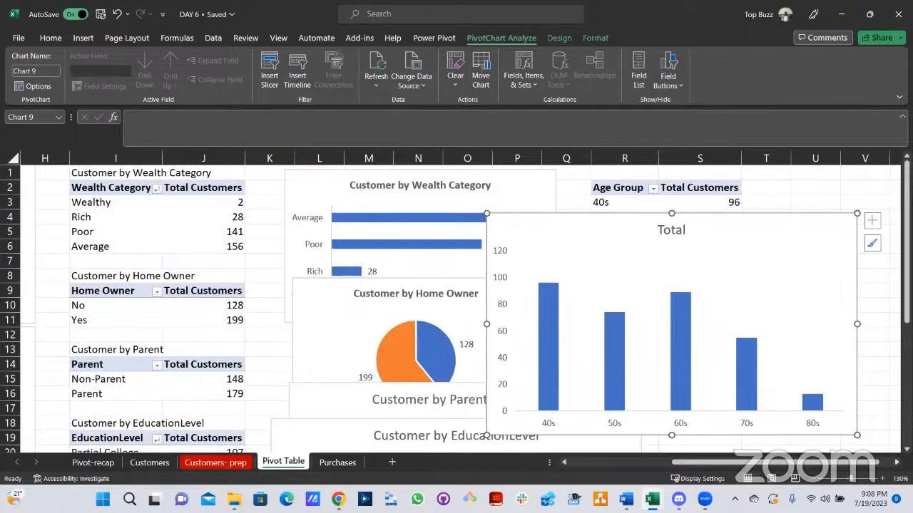
Move the Age Group chart clear of its pivot table so it starts in column T near row 1.
scroll(871, 433, "right", 6)
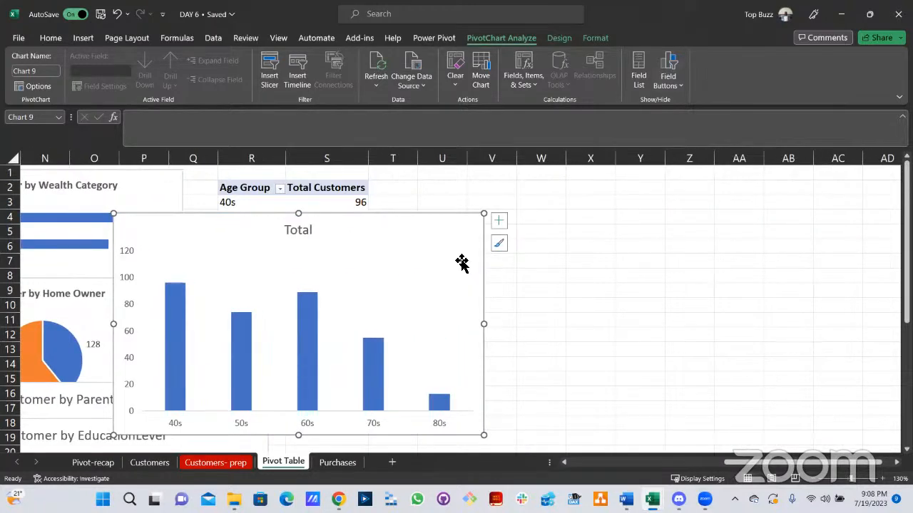
left_click_drag(438, 250, 589, 240)
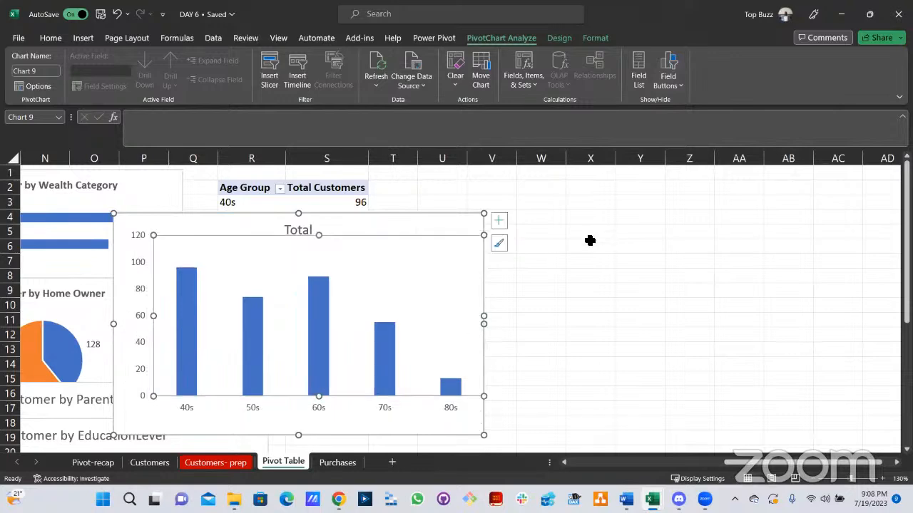
key("ctrl+z")
left_click_drag(649, 207, 723, 190)
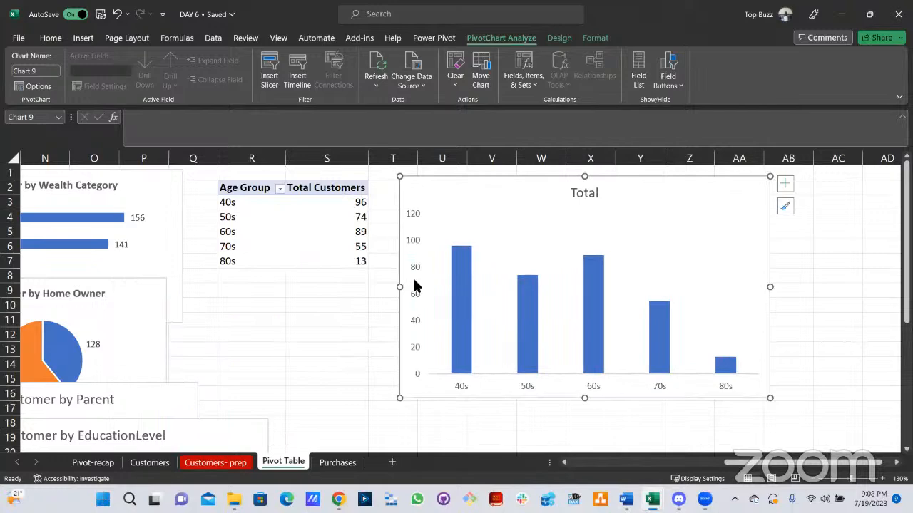
Delete the Age Group chart's vertical axis and add data labels above the columns.
left_click(418, 276)
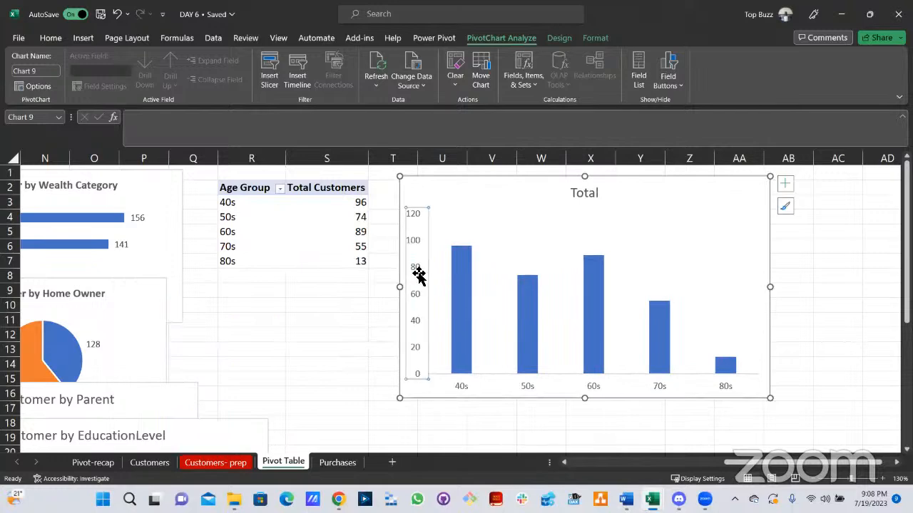
key("Delete")
left_click(784, 184)
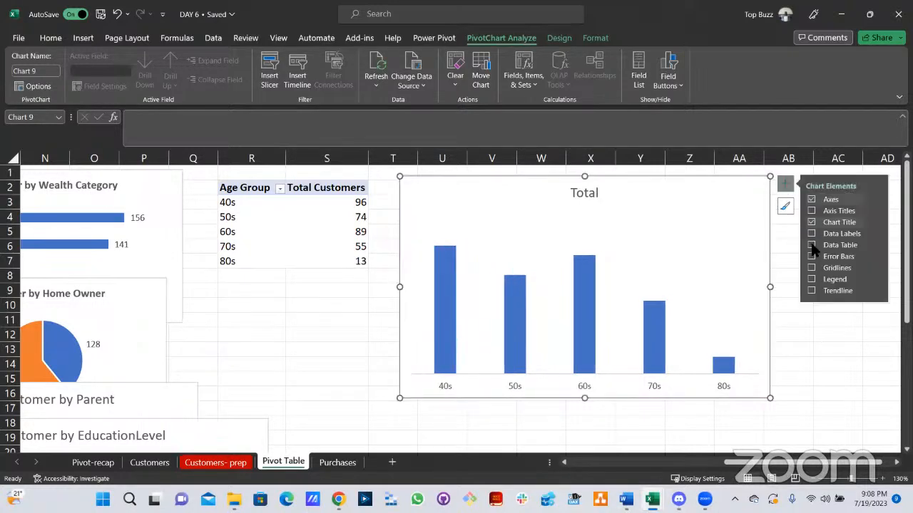
left_click(812, 245)
left_click(812, 245)
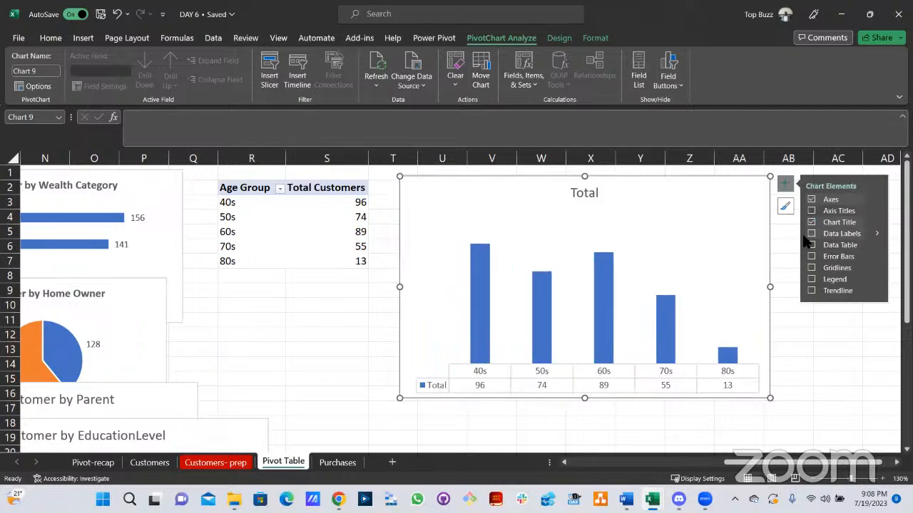
left_click(812, 234)
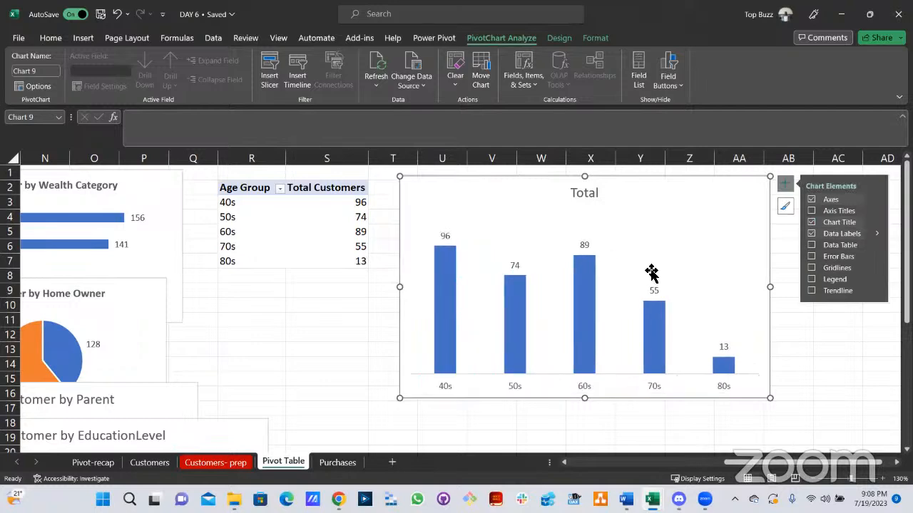
left_click(343, 363)
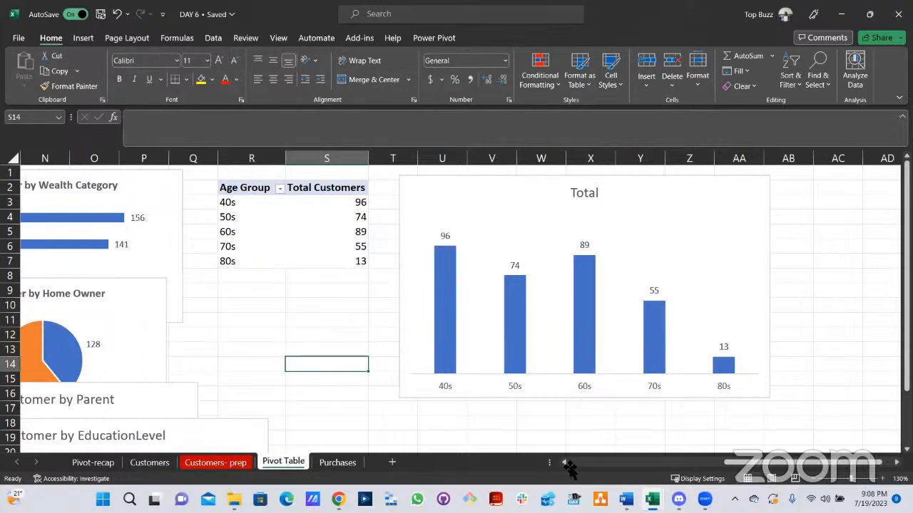
Copy the CONCAT heading formula from cell I1 to cell R1 above the Age Group pivot table.
scroll(342, 362, "left", 5)
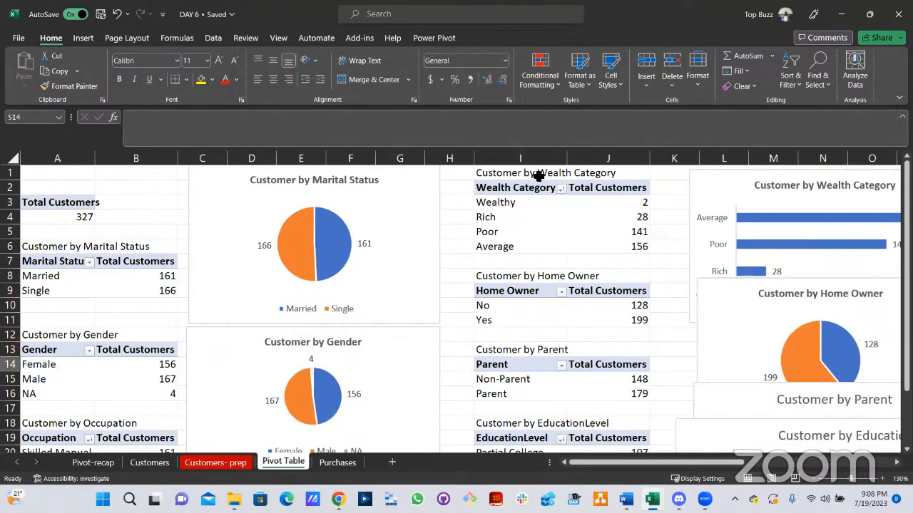
left_click(540, 174)
key("ctrl+c")
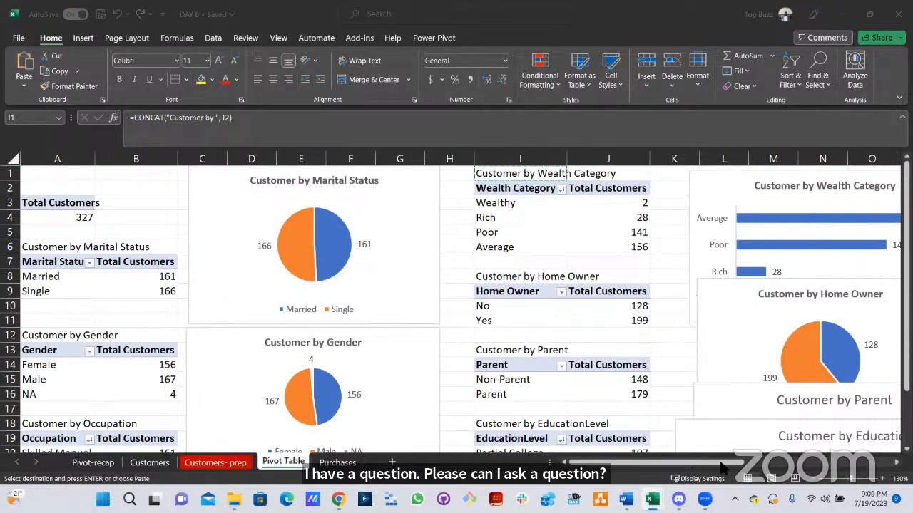
left_click(837, 463)
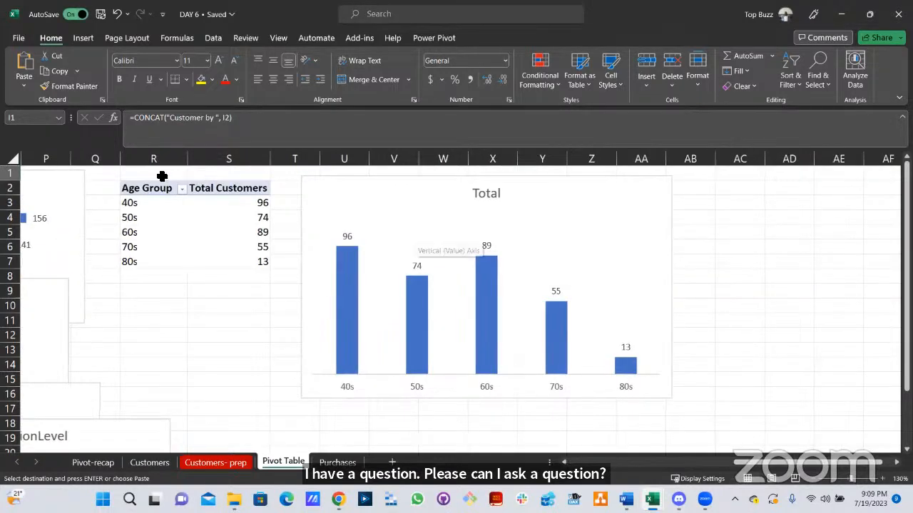
left_click(162, 176)
key("ctrl+v")
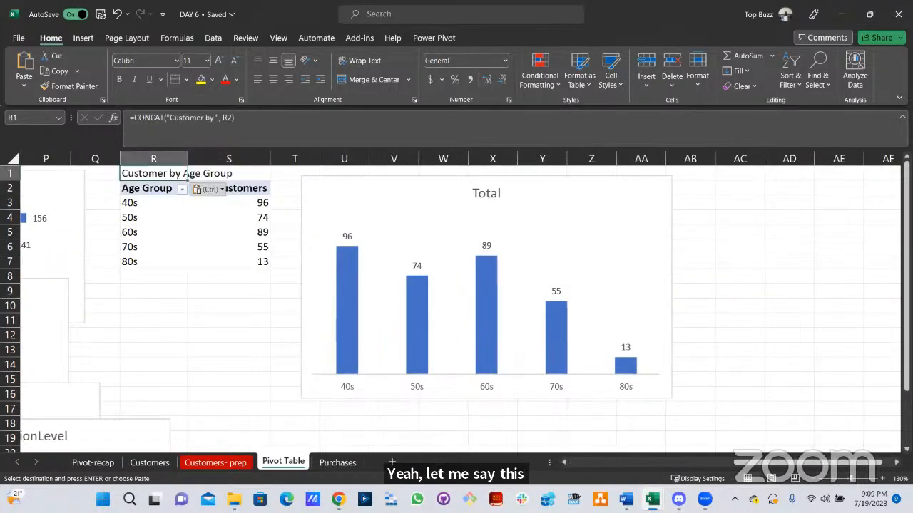
Link the Age Group chart's title to cell R1 on the Pivot Table sheet and format it as bold, size 11.
left_click(486, 193)
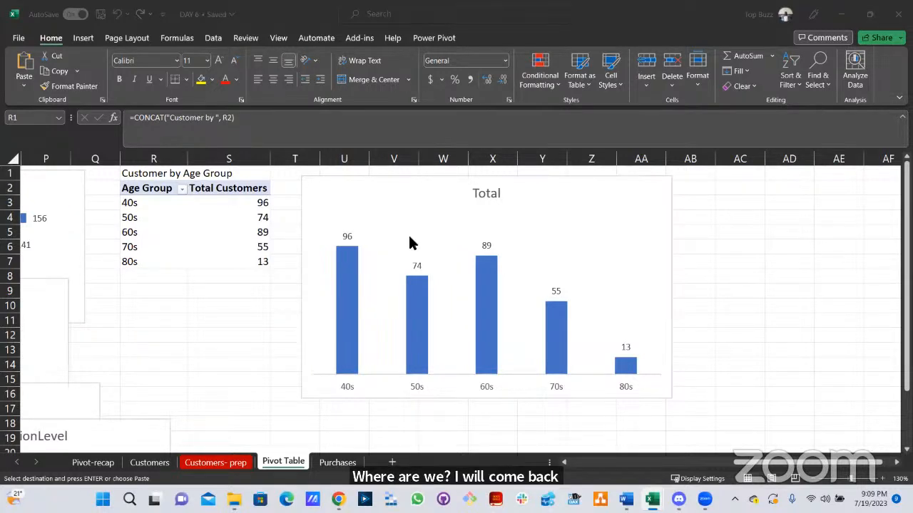
left_click(489, 198)
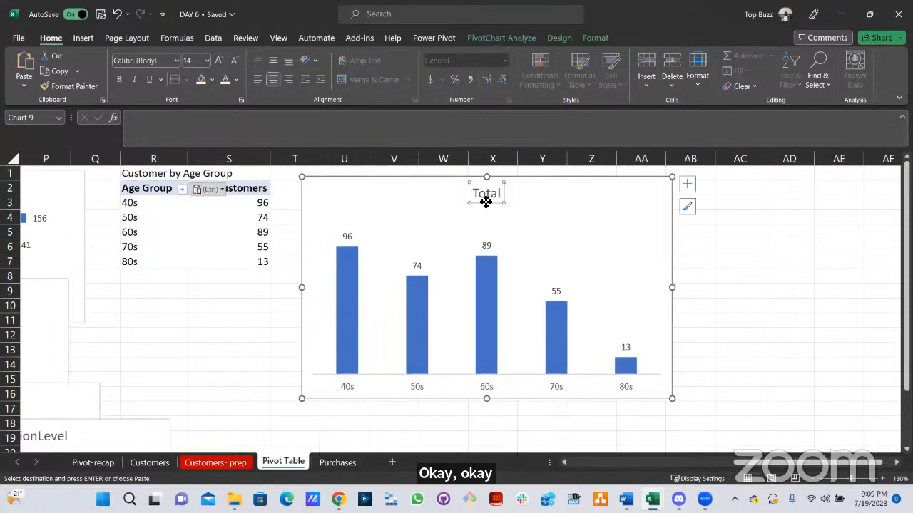
type("=")
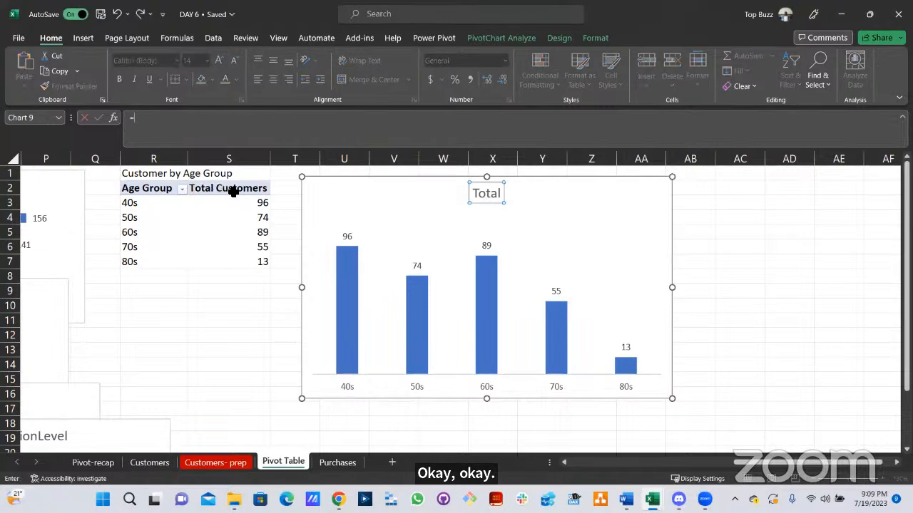
left_click(164, 173)
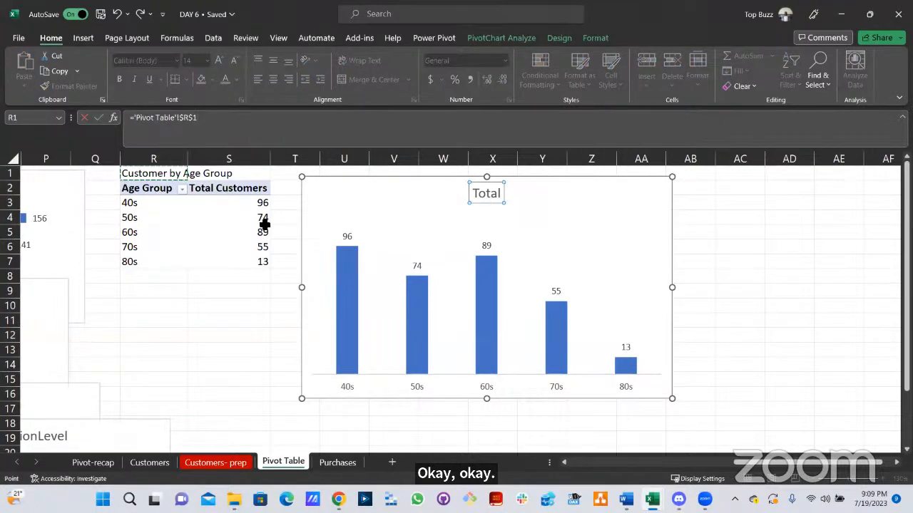
key("Return")
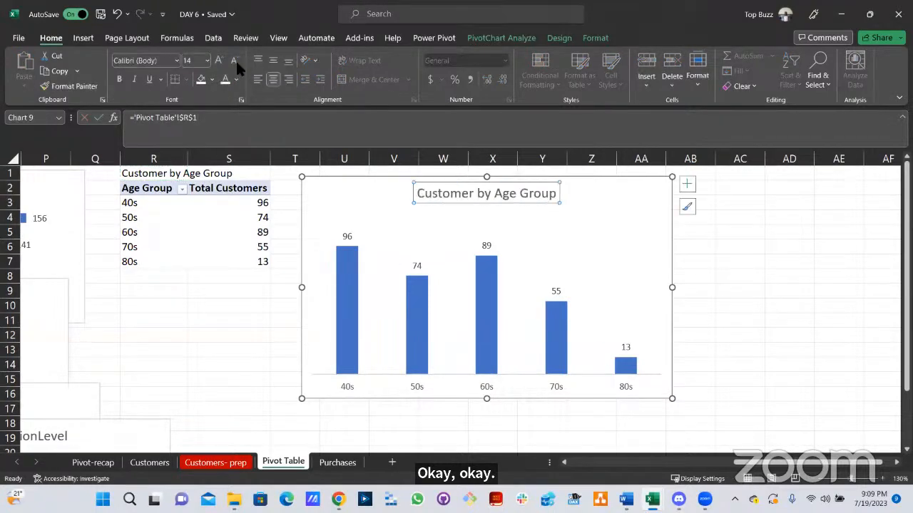
double_click(235, 60)
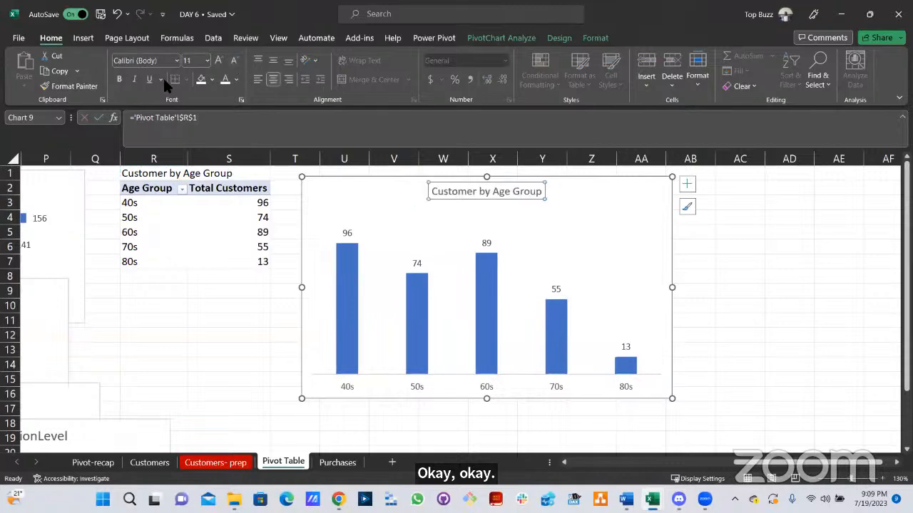
left_click(120, 80)
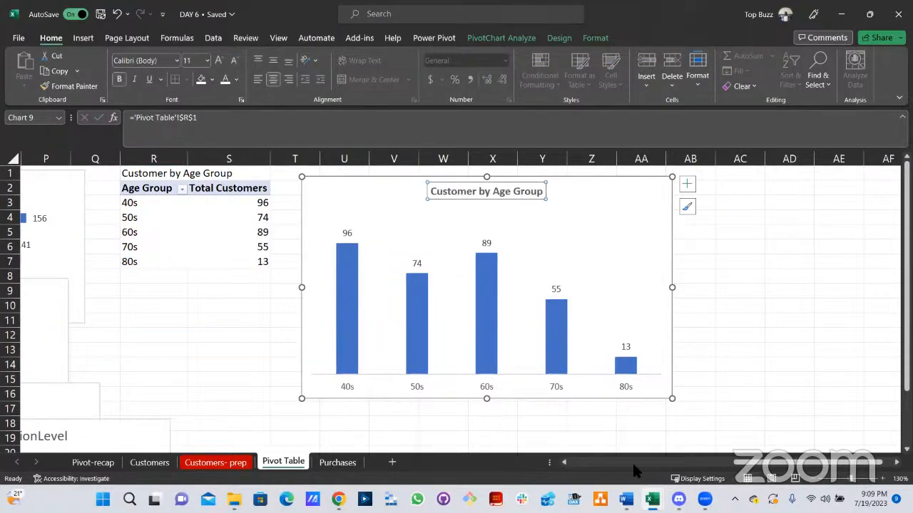
Format the EducationLevel chart's title as bold and reduce it to size 11.
scroll(235, 328, "left", 5)
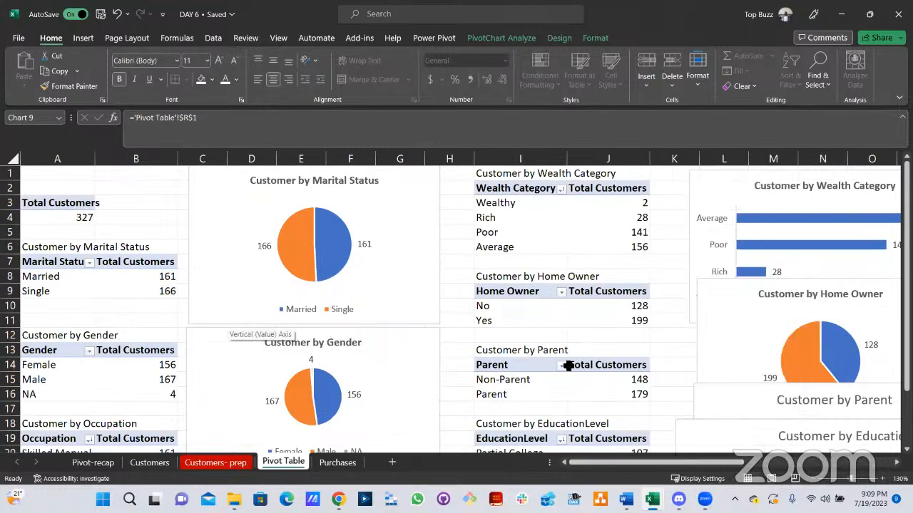
scroll(570, 369, "down", 3)
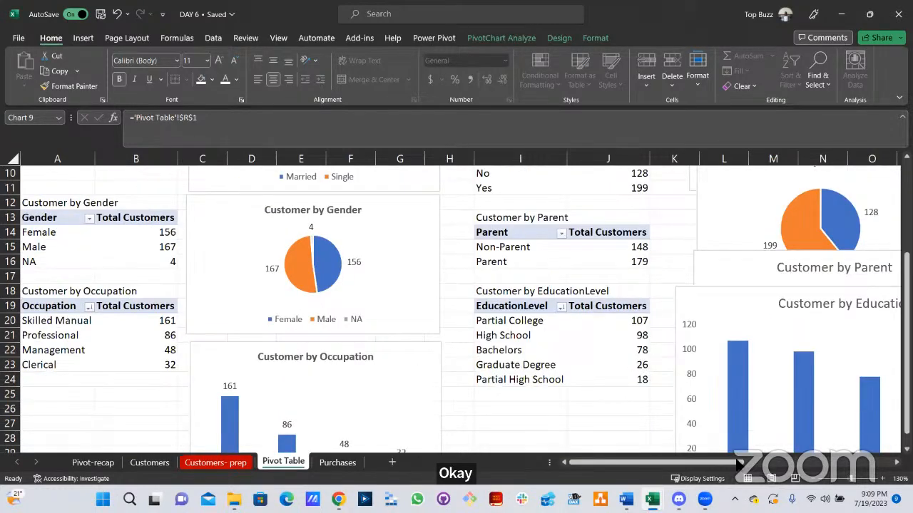
left_click(739, 462)
left_click_drag(739, 462, 664, 464)
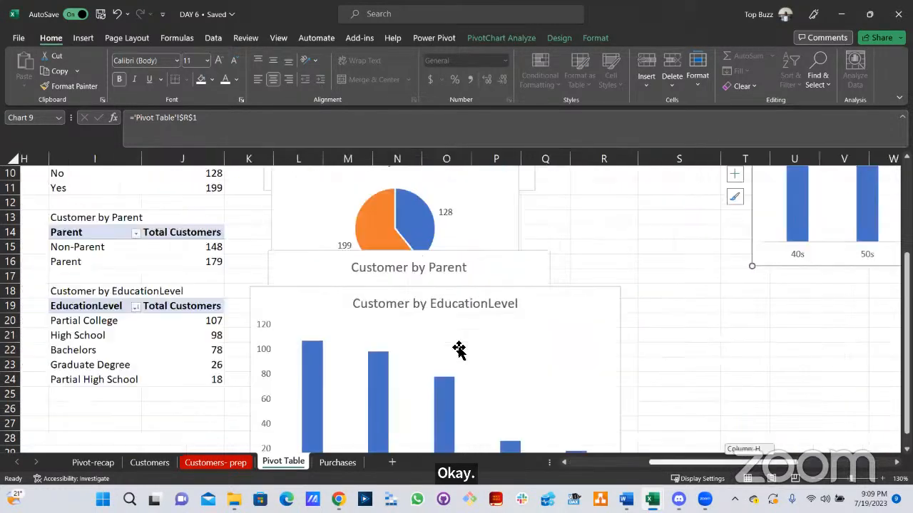
left_click(422, 311)
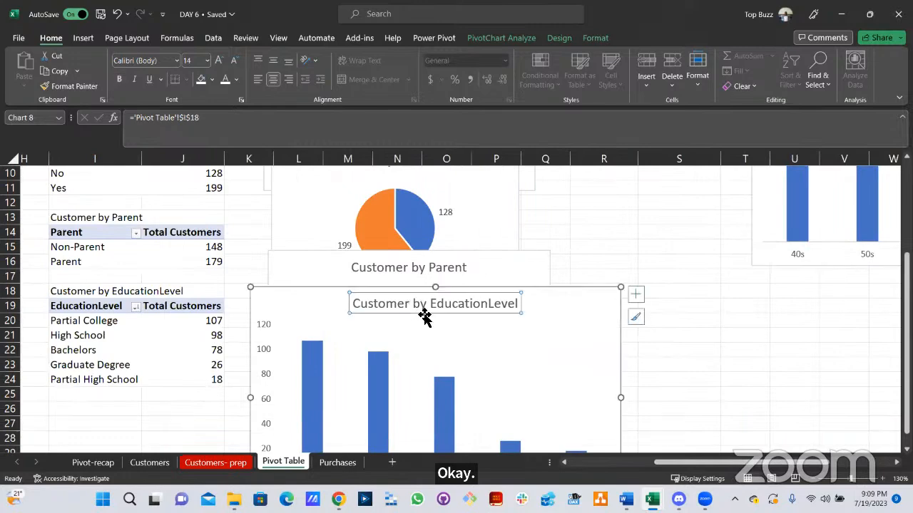
left_click(231, 63)
left_click(232, 63)
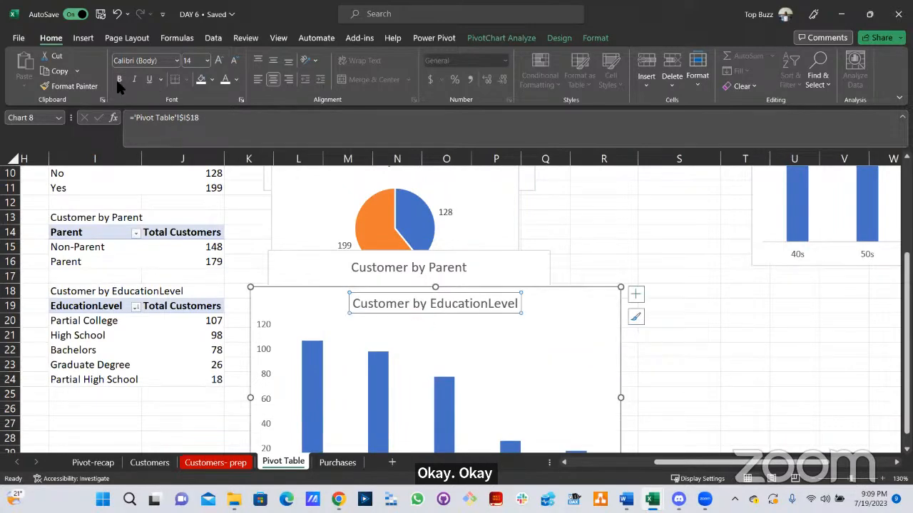
Set the Parent chart's title to font size 11 and make it bold.
left_click(409, 270)
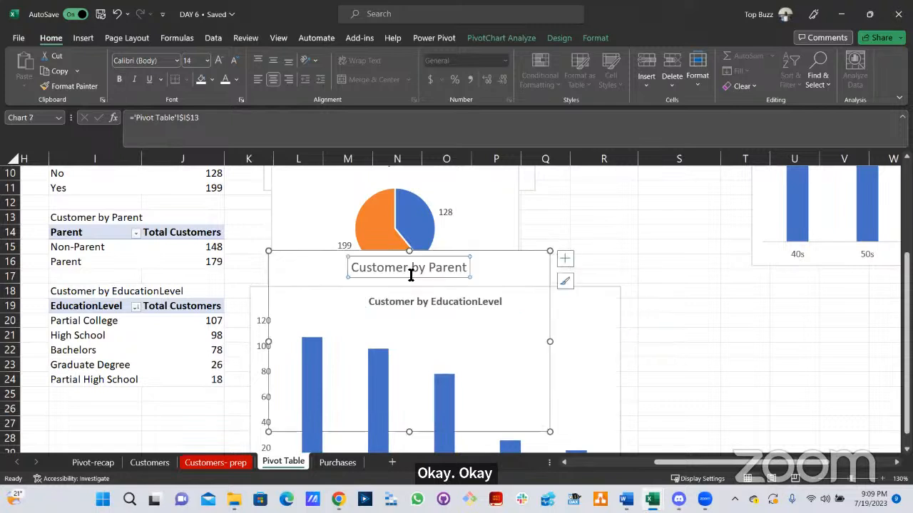
left_click(232, 60)
left_click(232, 61)
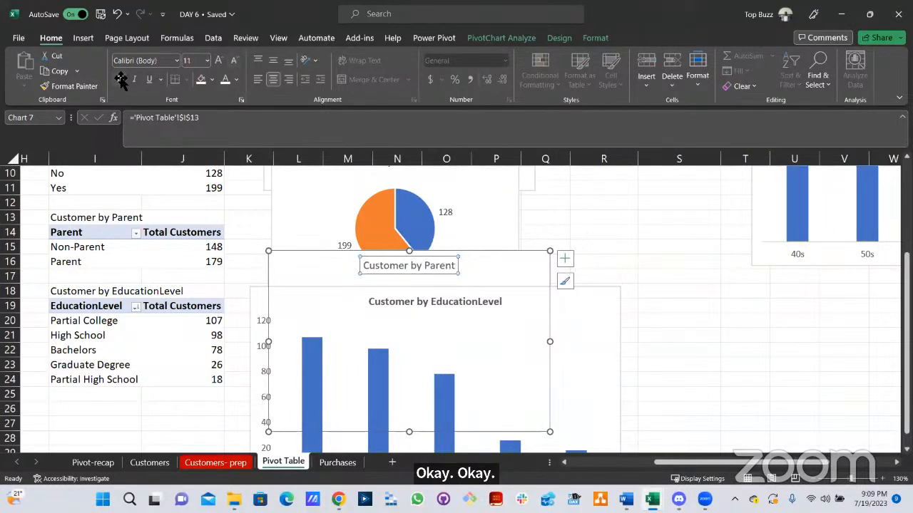
Shrink the Age Group chart from its lower corner so it ends at about row 13.
scroll(454, 277, "up", 3)
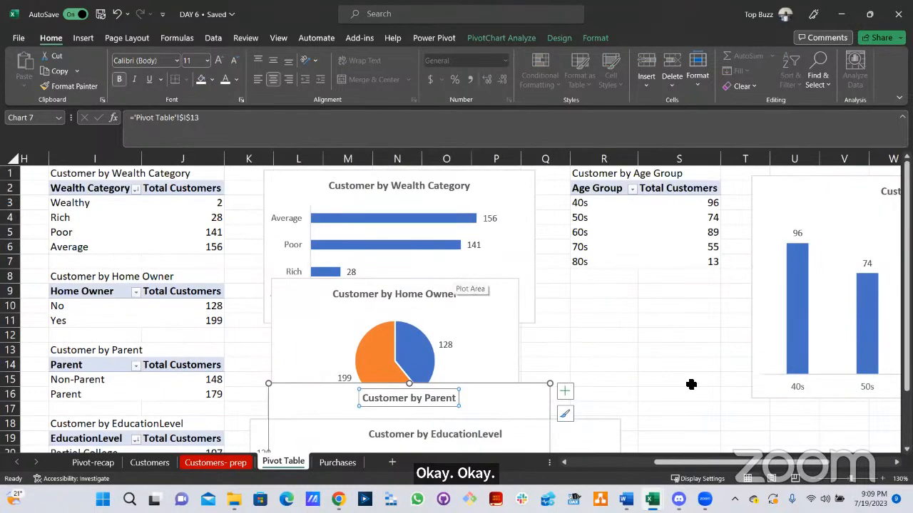
left_click_drag(839, 472, 891, 469)
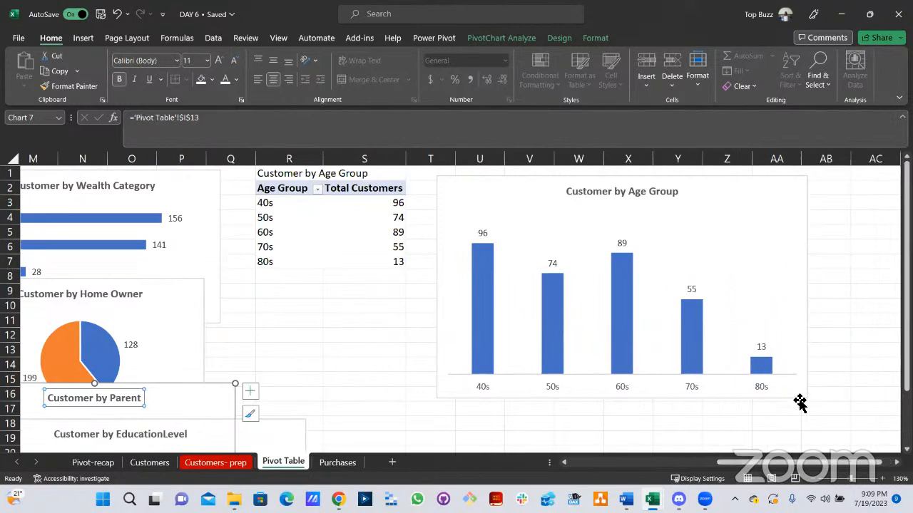
left_click_drag(806, 399, 779, 358)
left_click(712, 391)
left_click_drag(736, 462, 573, 462)
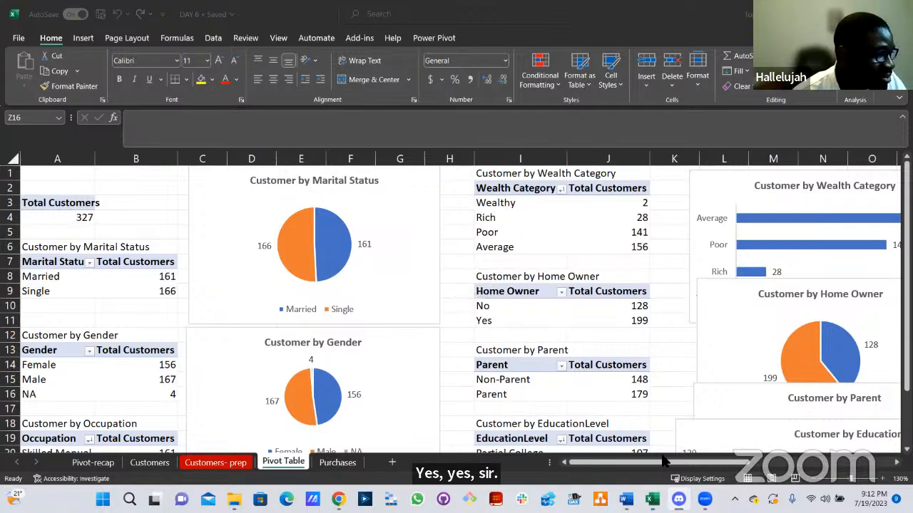
left_click_drag(663, 462, 791, 465)
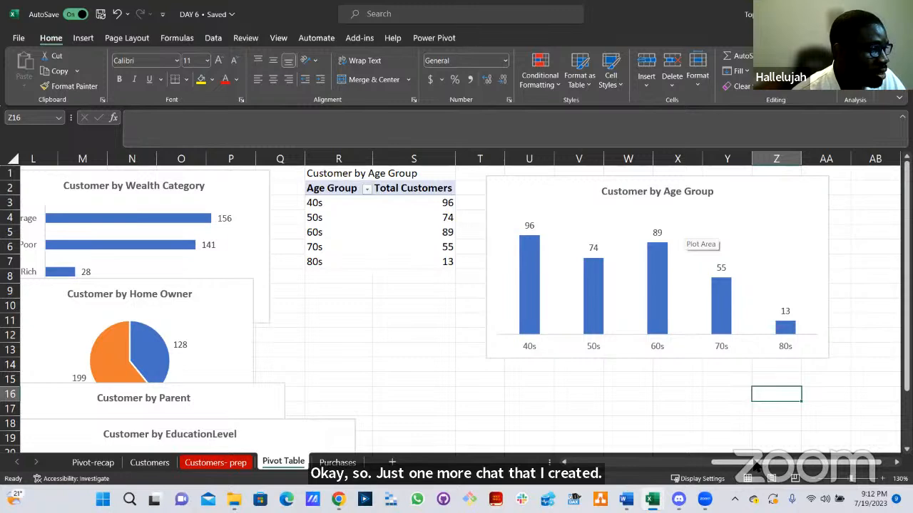
left_click_drag(750, 465, 741, 463)
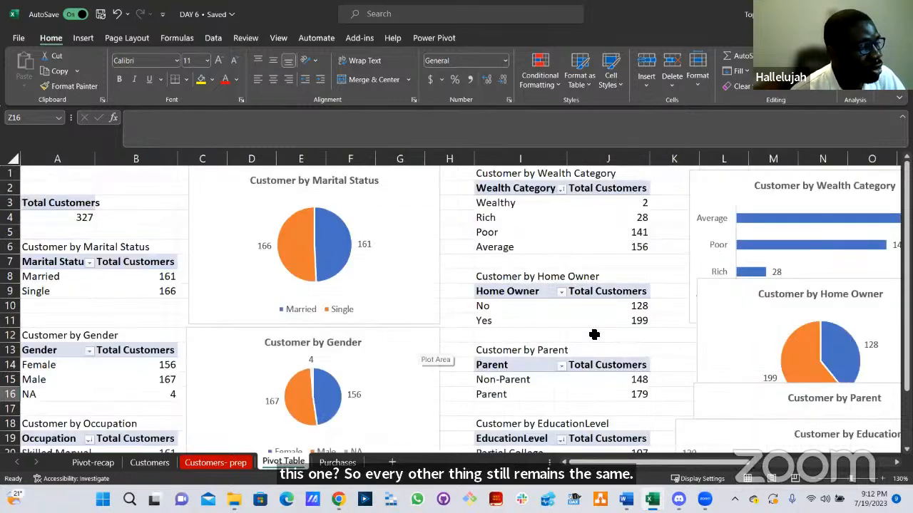
scroll(594, 334, "down", 3)
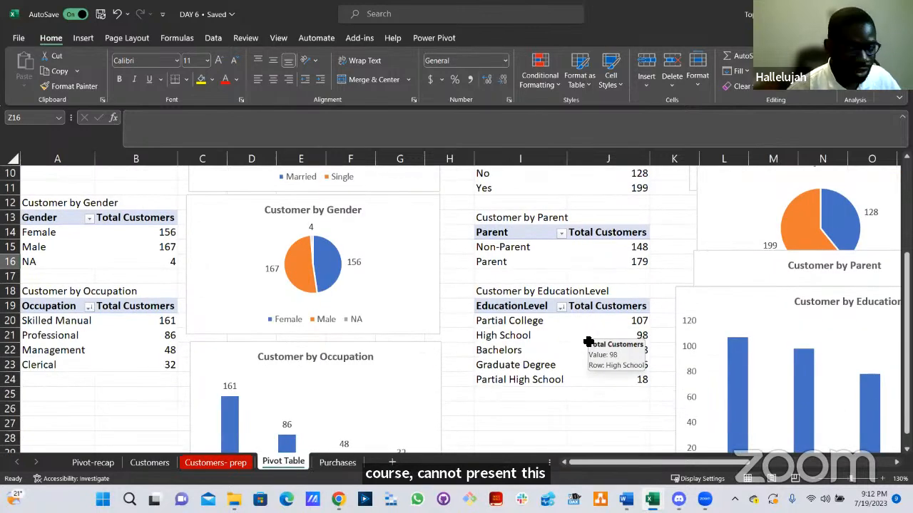
Add a new worksheet after the Pivot Table sheet and name it Dashboard.
left_click(391, 463)
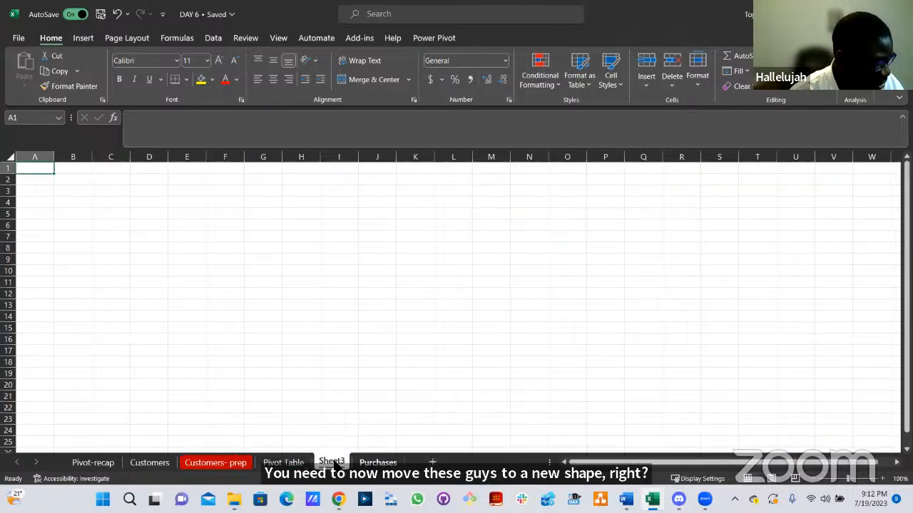
double_click(333, 462)
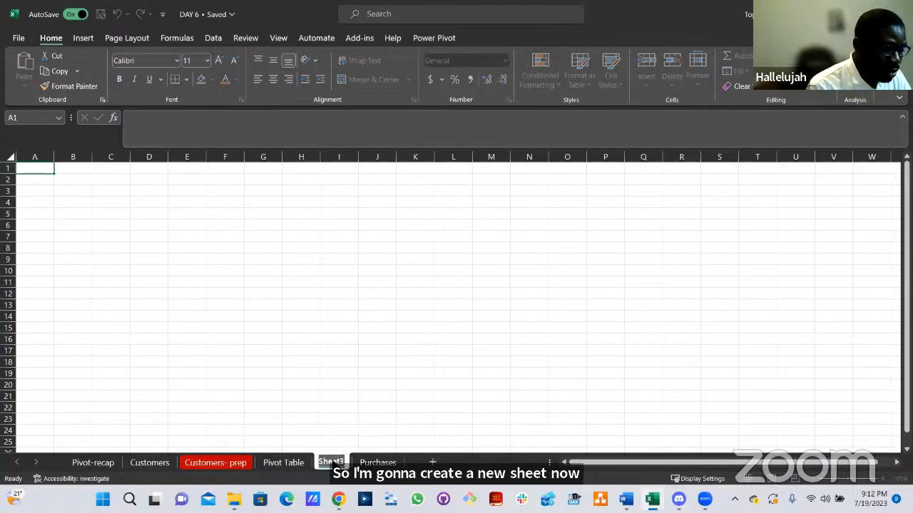
type("Dashboard")
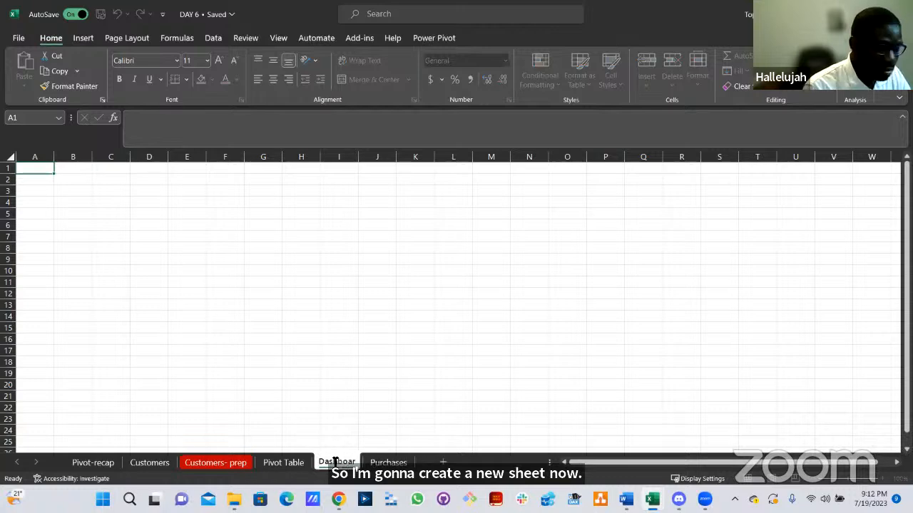
key("Return")
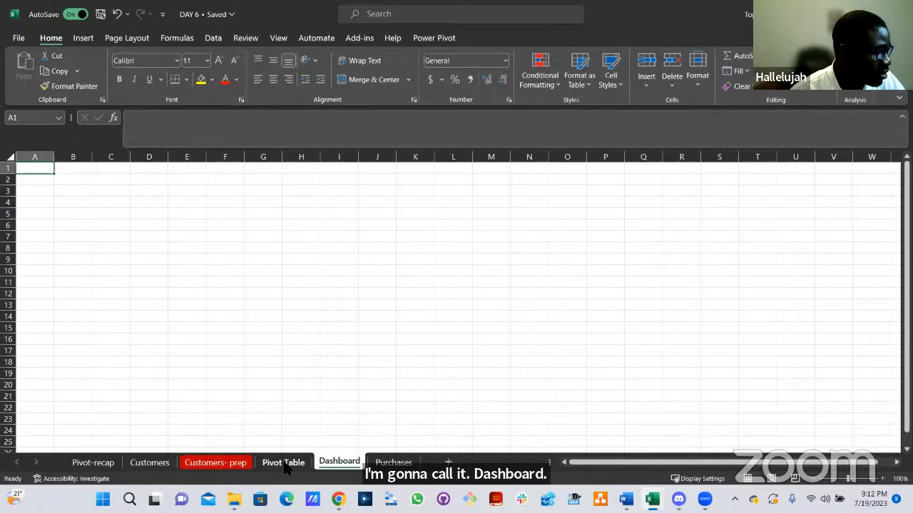
Select all eight customer PivotCharts on the Pivot Table sheet together, from Marital Status through Age Group, and cut them.
left_click(286, 465)
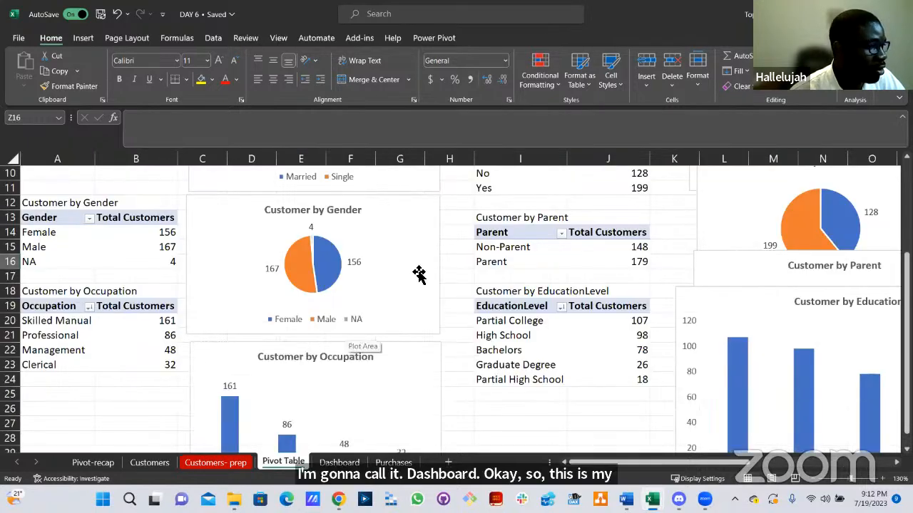
scroll(418, 274, "up", 3)
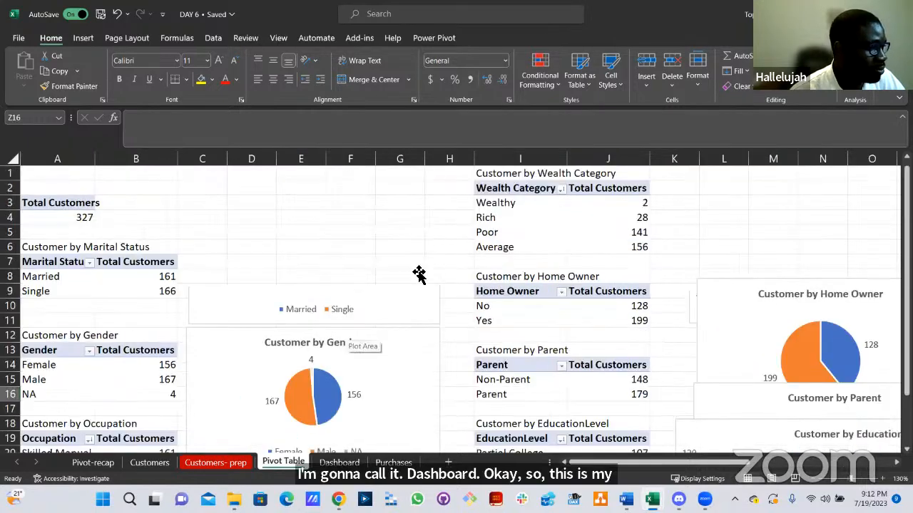
left_click(418, 317)
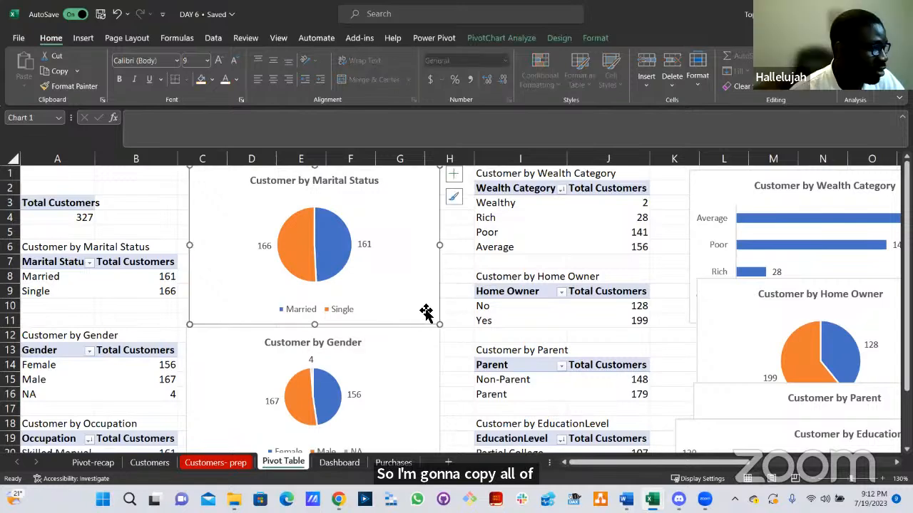
scroll(426, 314, "down", 2)
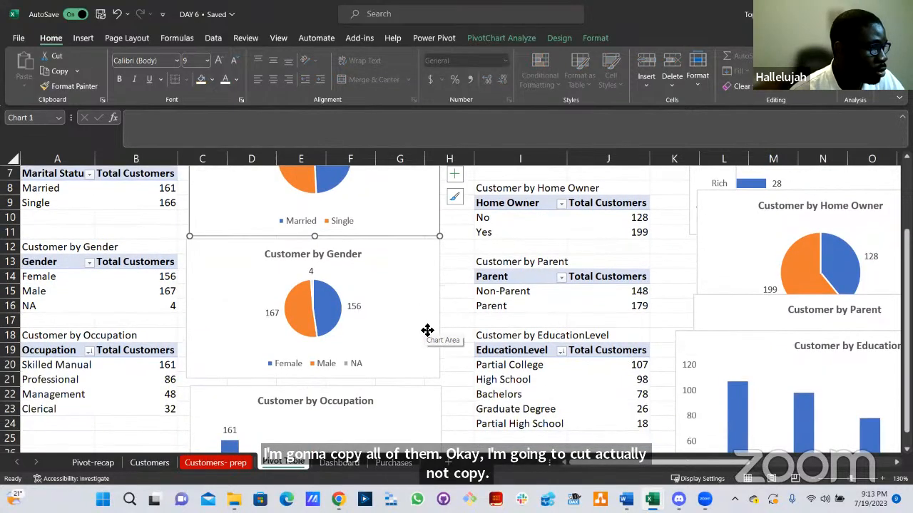
left_click(426, 330, "ctrl")
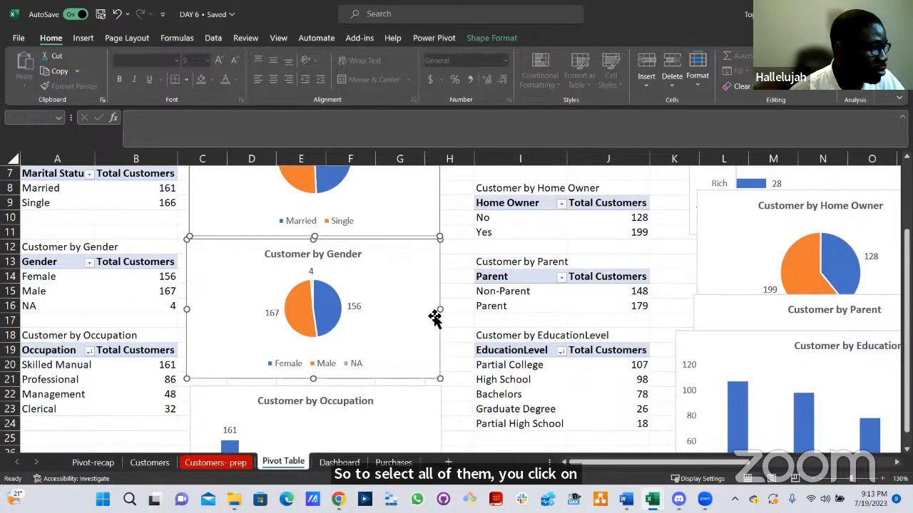
scroll(434, 313, "down", 3)
left_click(434, 318, "ctrl")
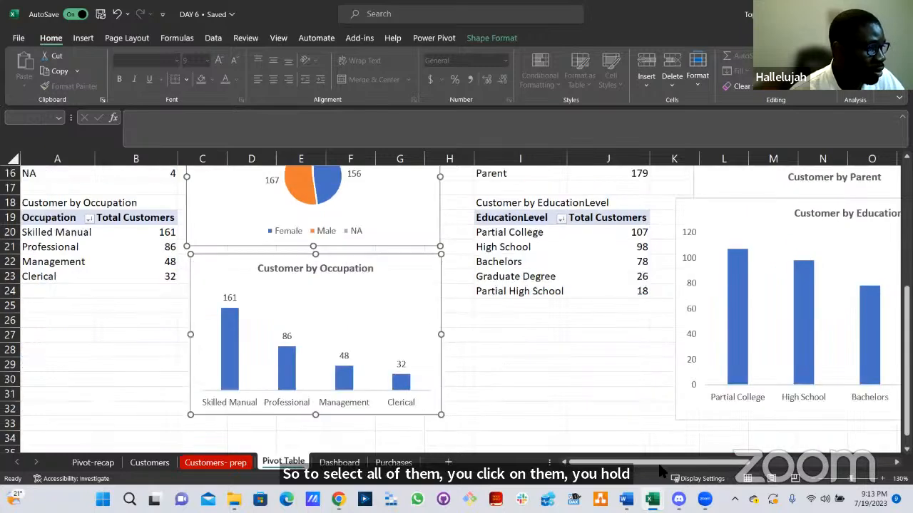
scroll(433, 340, "right", 4)
scroll(385, 321, "up", 4)
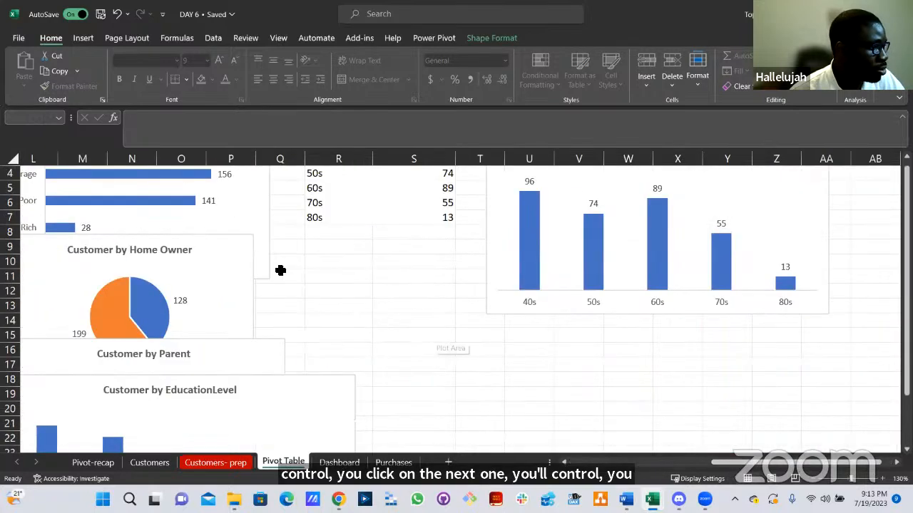
scroll(380, 319, "up", 1)
left_click(261, 259, "ctrl")
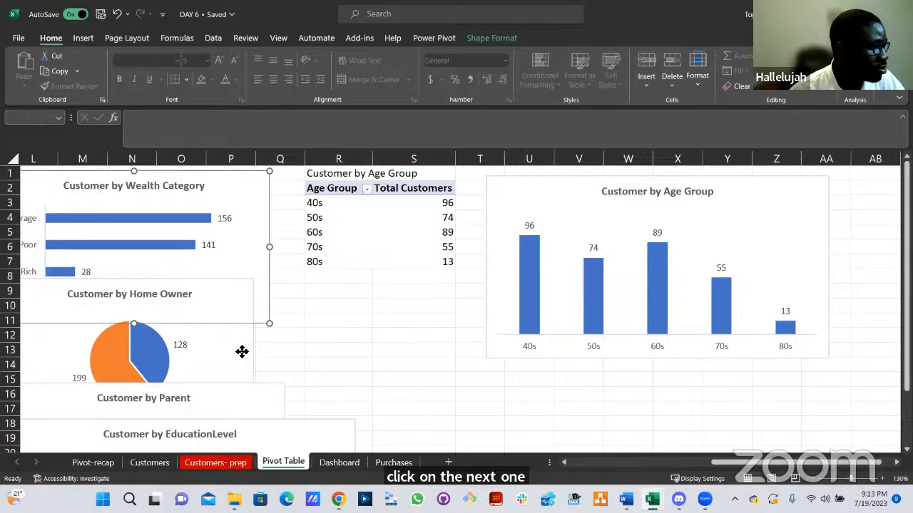
left_click(242, 352, "ctrl")
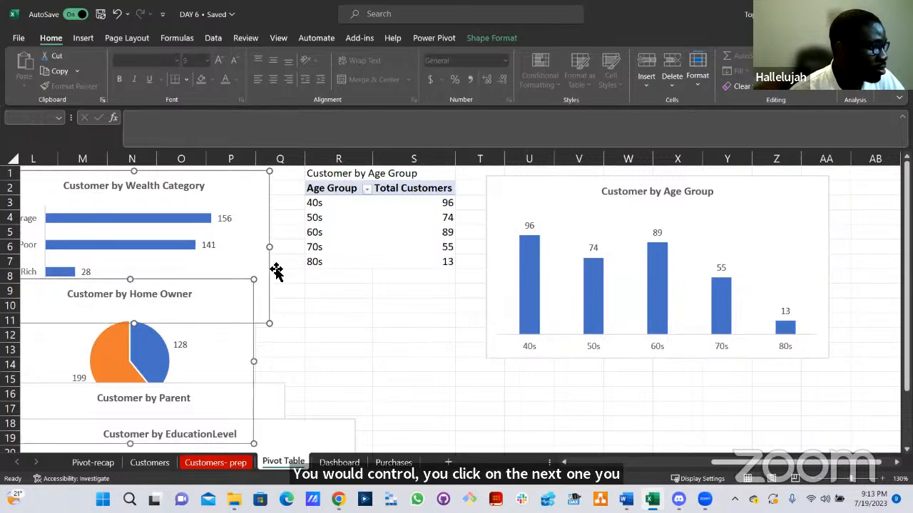
scroll(276, 271, "down", 3)
left_click(331, 317, "ctrl")
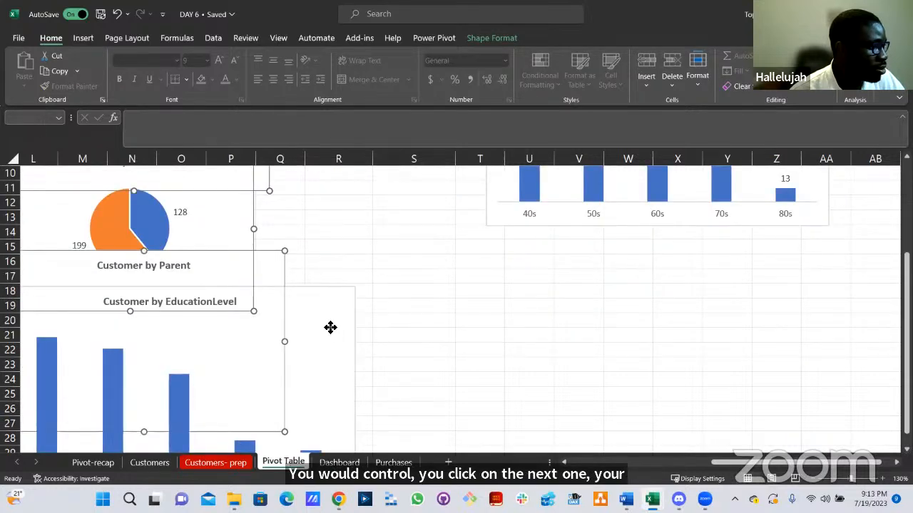
left_click(330, 327, "ctrl")
scroll(491, 349, "up", 3)
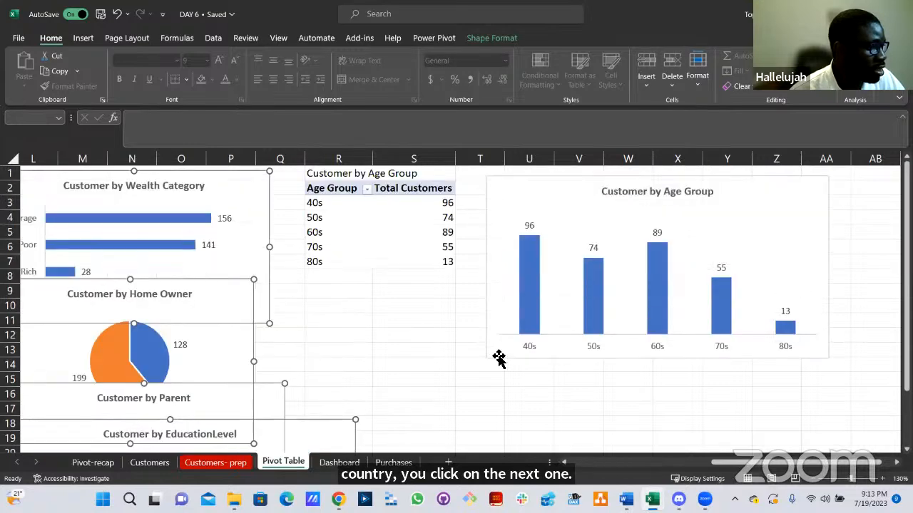
left_click(497, 358, "ctrl")
key("ctrl+x")
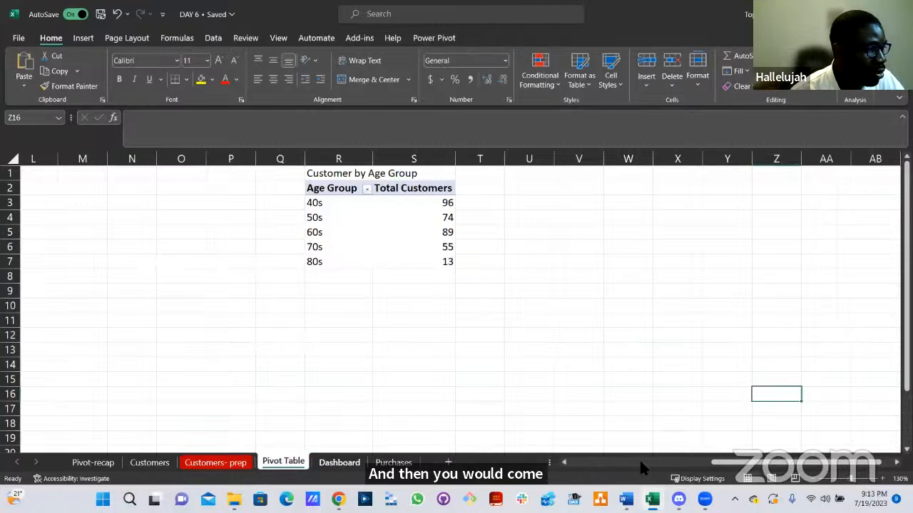
Paste the cut PivotCharts into the Dashboard sheet at cell A1 and deselect them.
left_click_drag(721, 463, 571, 465)
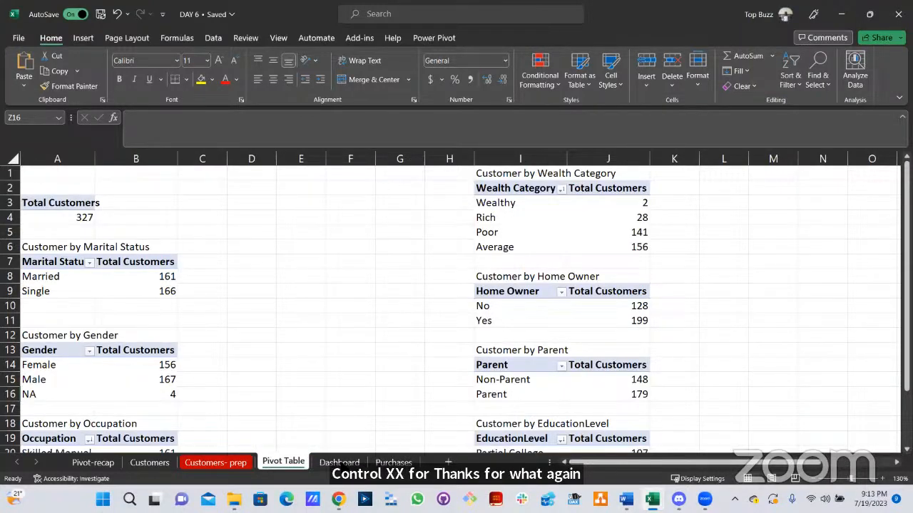
left_click(340, 463)
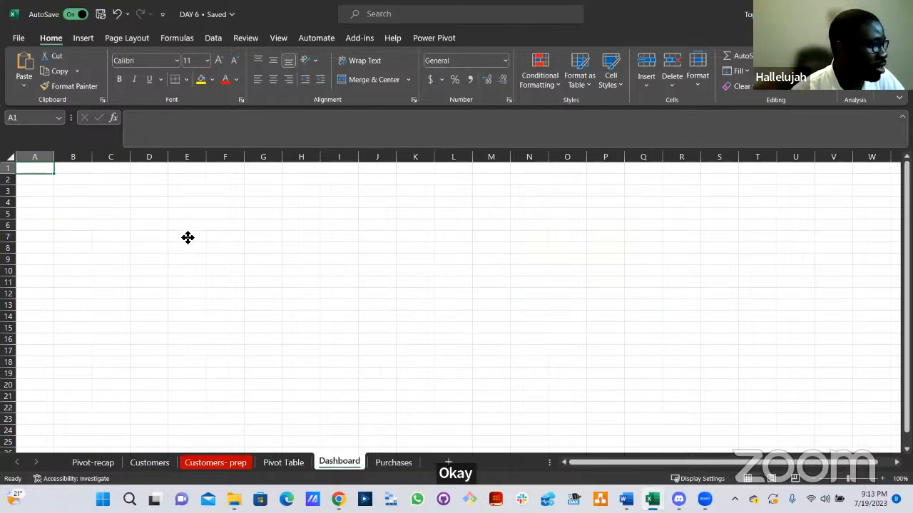
key("ctrl+v")
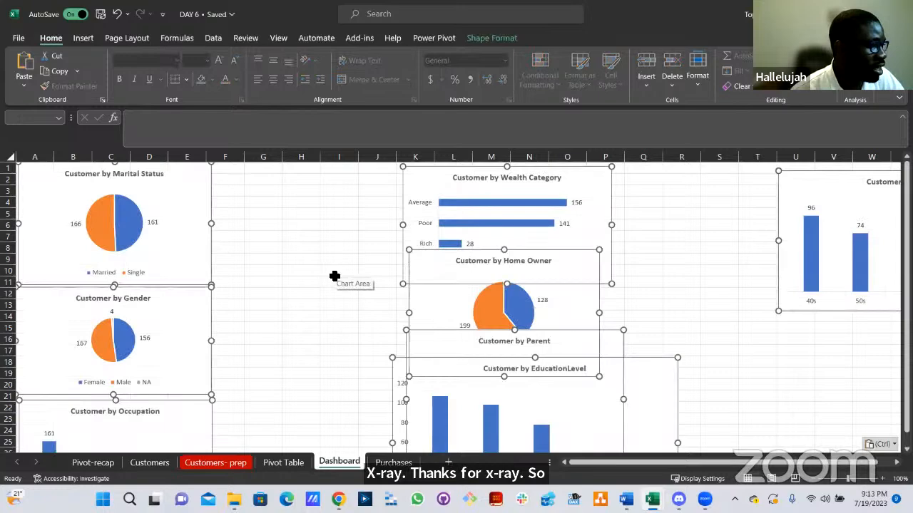
scroll(320, 312, "down", 2)
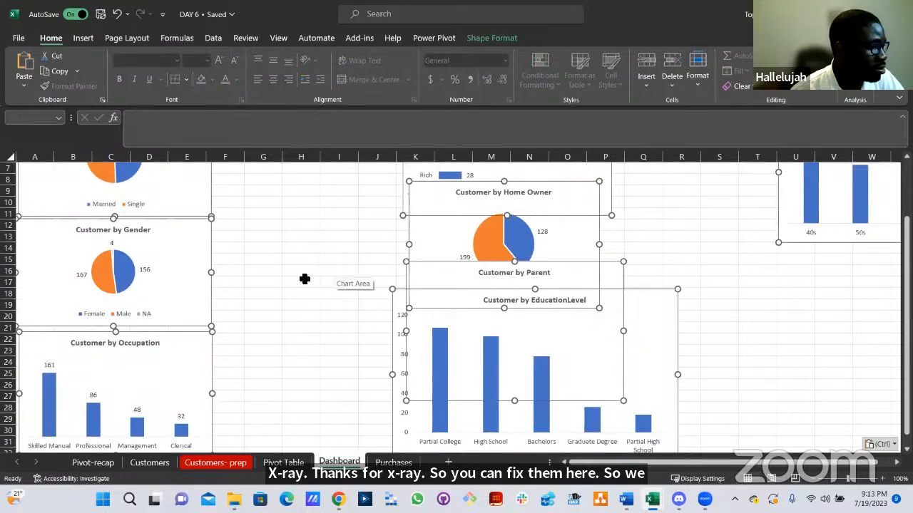
scroll(304, 278, "down", 1)
left_click(305, 281)
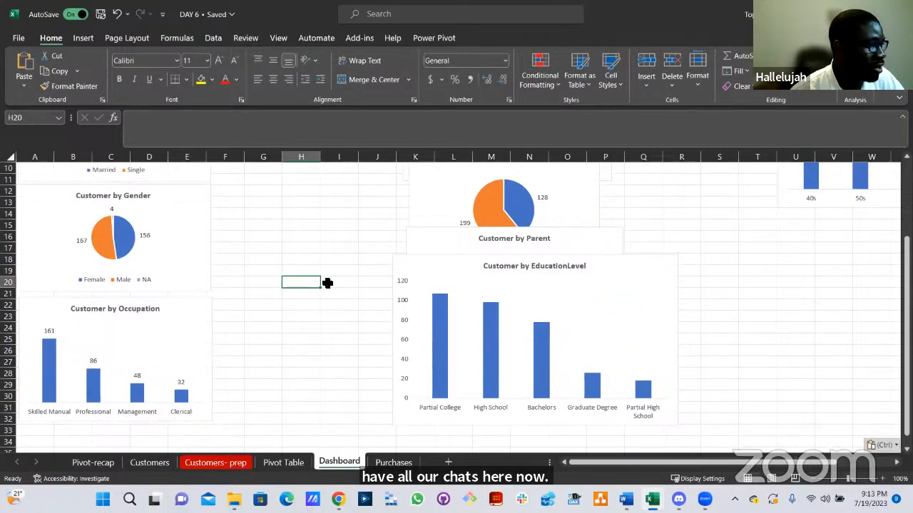
scroll(327, 283, "up", 3)
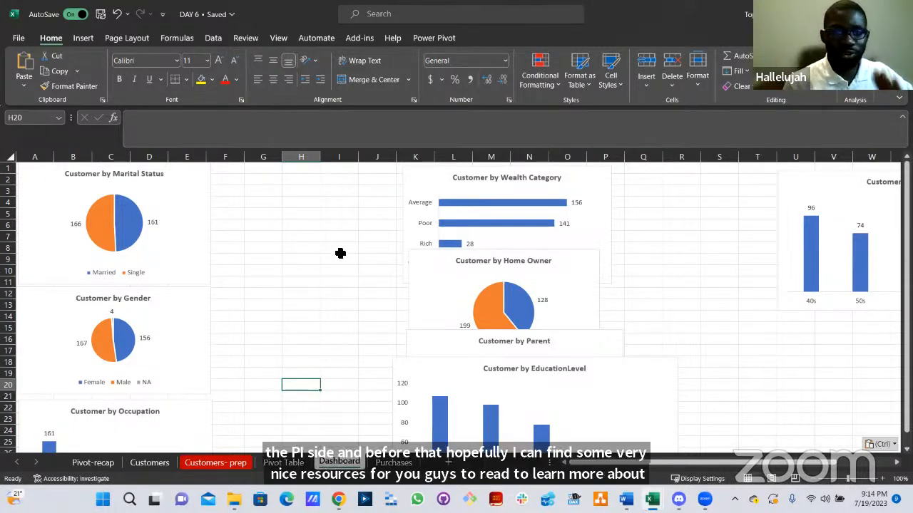
left_click(267, 202)
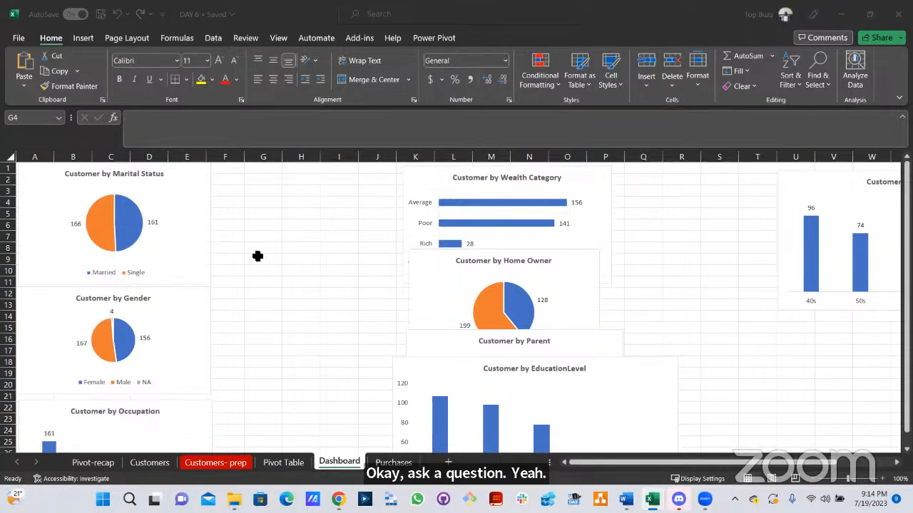
left_click(214, 286)
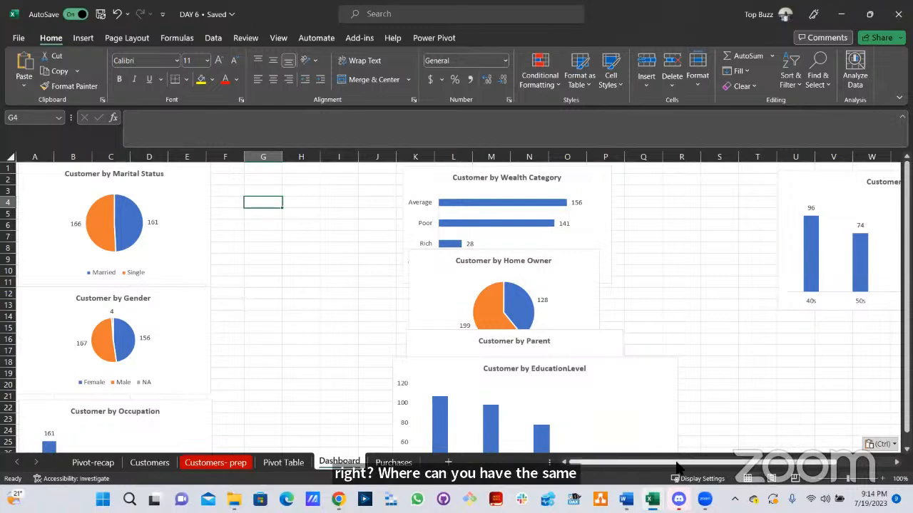
left_click_drag(677, 467, 548, 458)
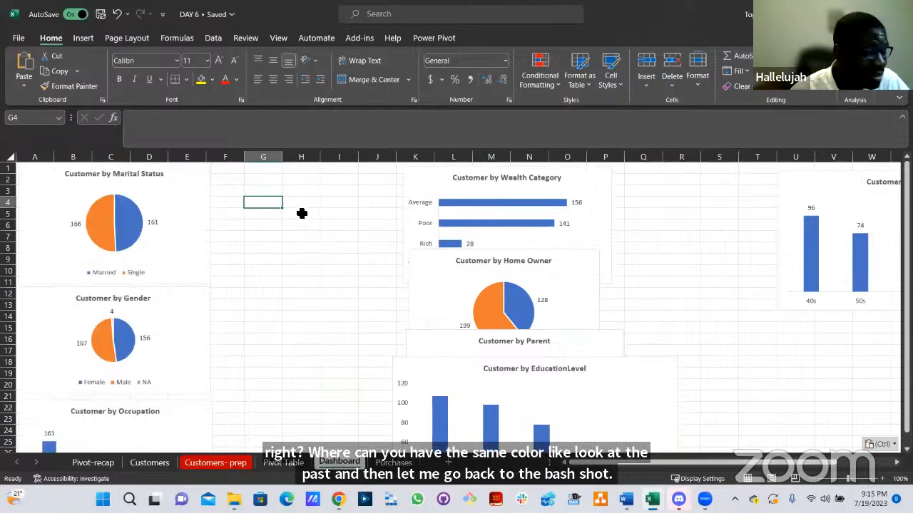
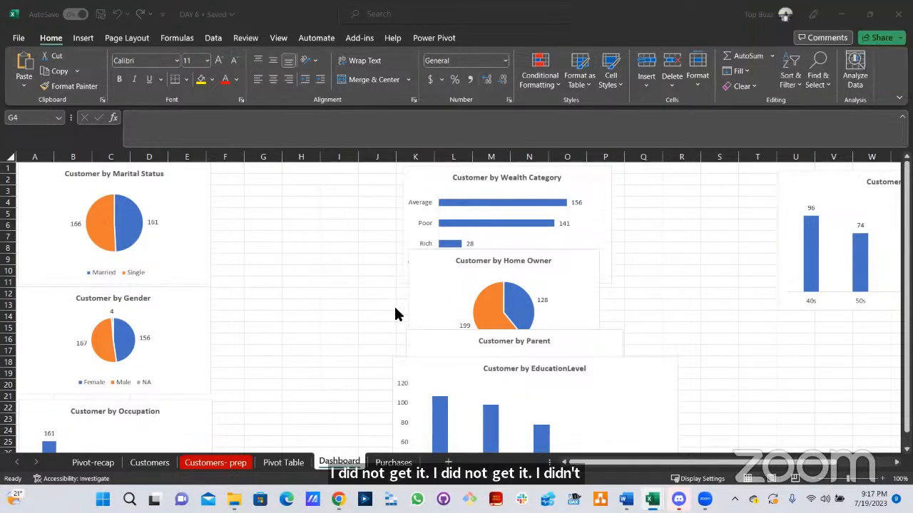
left_click(642, 250)
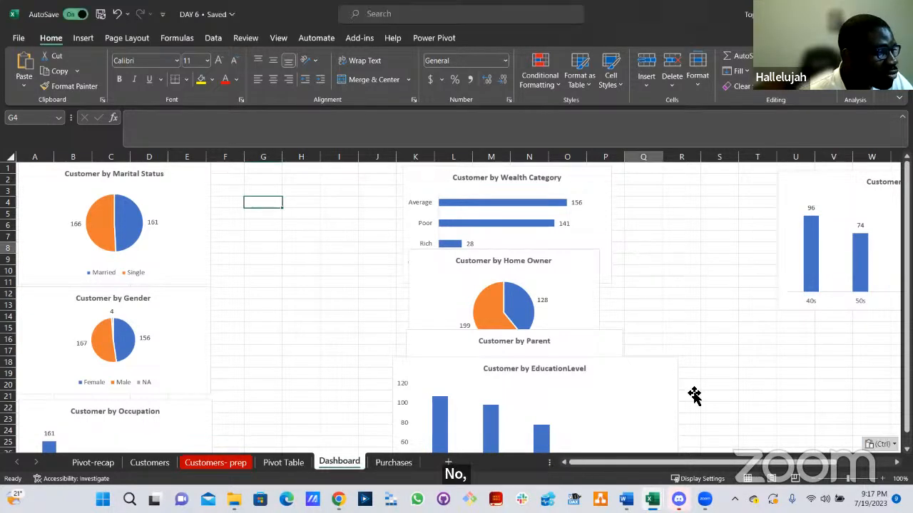
left_click_drag(691, 463, 721, 454)
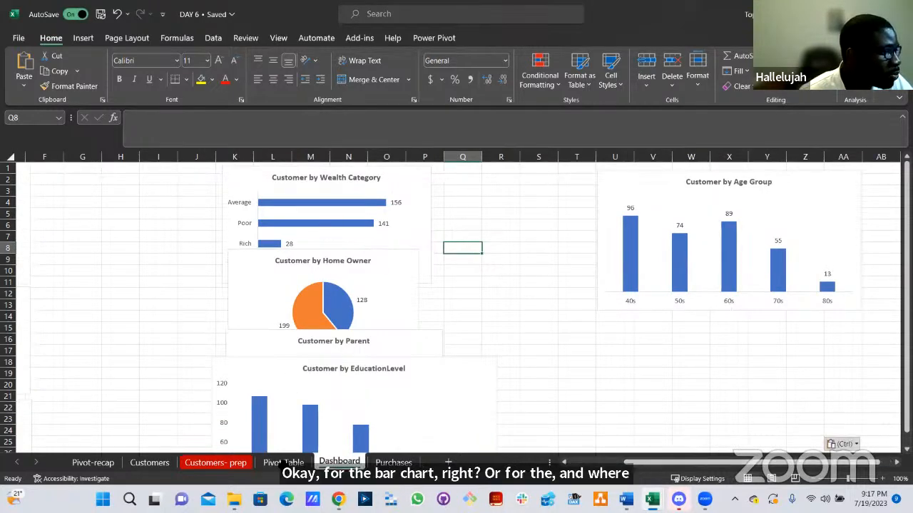
On the Pivot Table sheet, examine the sort and filter choices of the Wealth Category field.
left_click(283, 462)
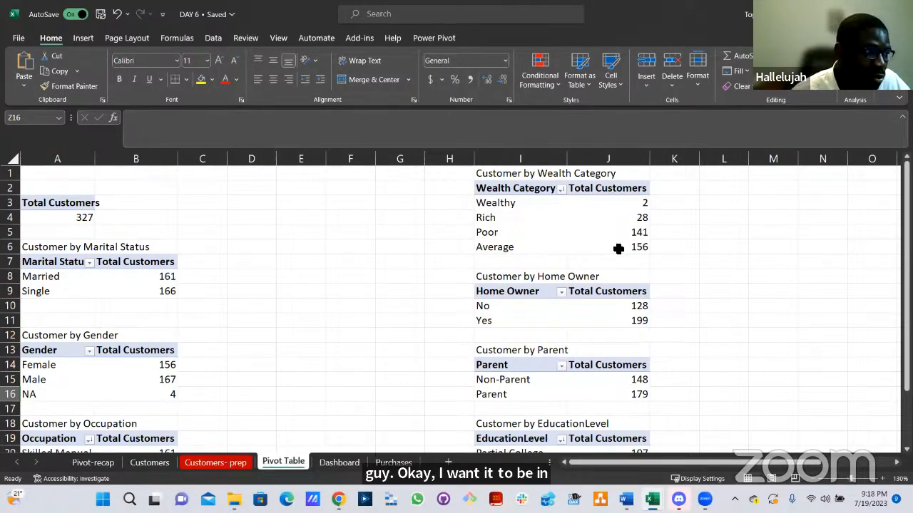
left_click(560, 190)
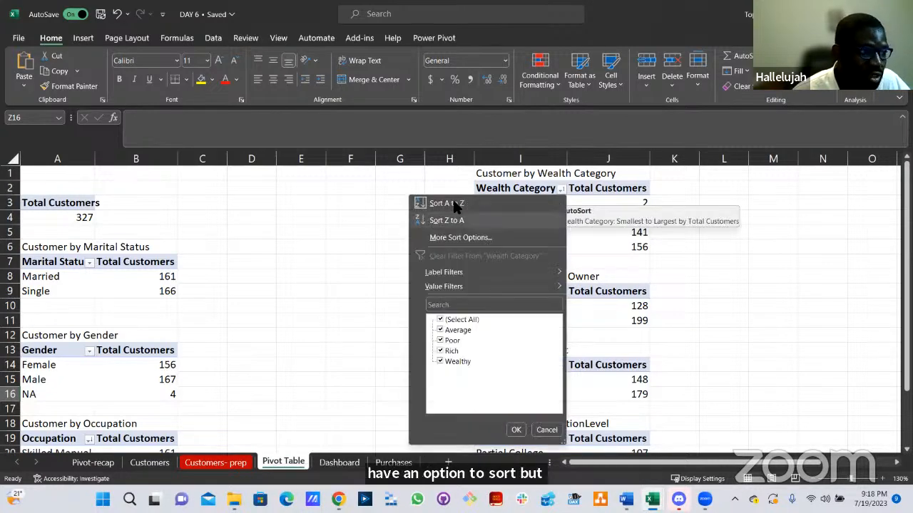
left_click(528, 205)
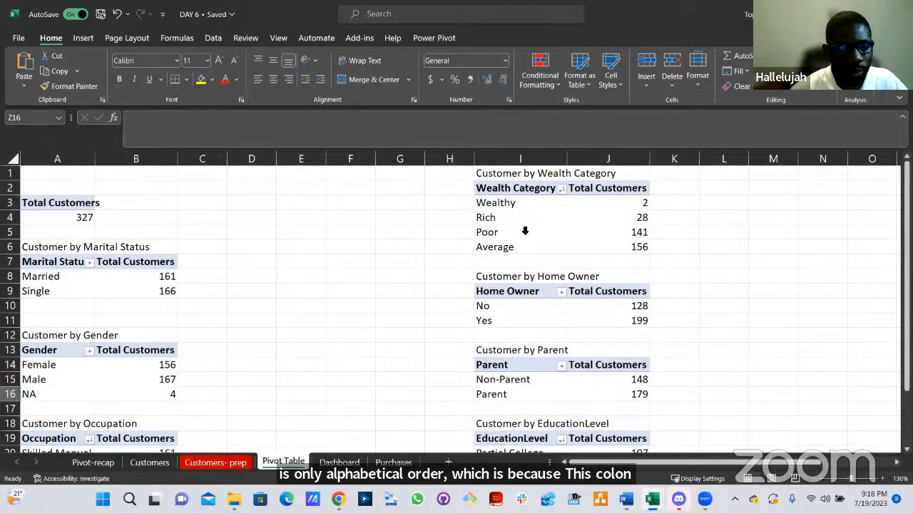
left_click(562, 189)
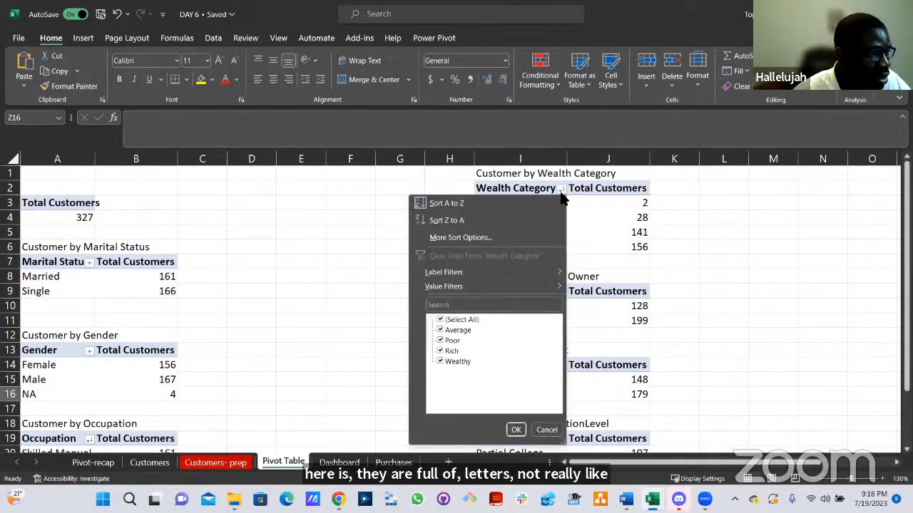
In the additional sort options for Wealth Category, try ascending order by Wealth Category and by Total Customers.
left_click(497, 237)
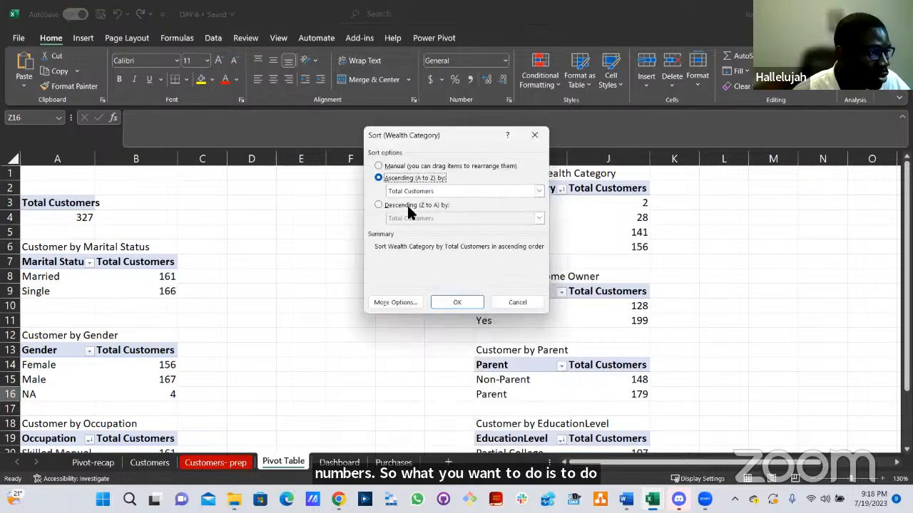
left_click(426, 193)
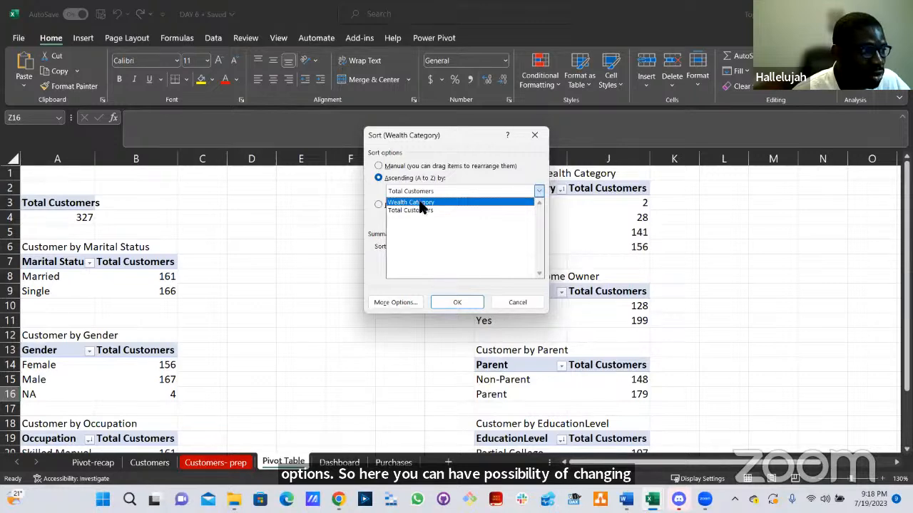
left_click(421, 203)
left_click(425, 192)
left_click(424, 210)
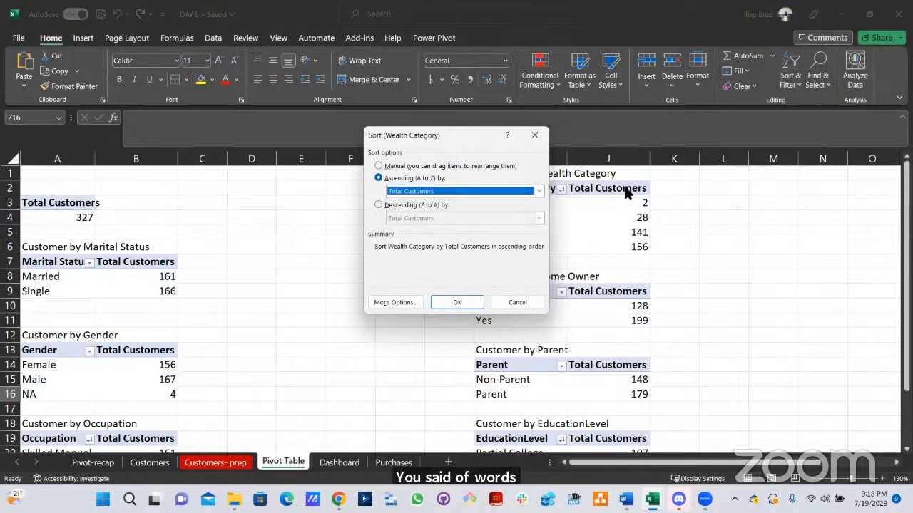
Try descending order by Total Customers for the Wealth Category field, and cancel the sort settings.
left_click(405, 179)
left_click(414, 206)
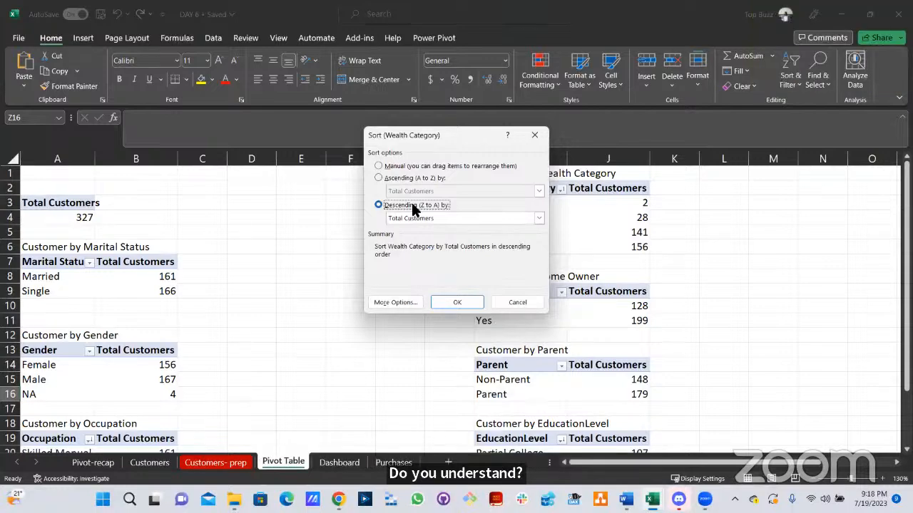
left_click(520, 303)
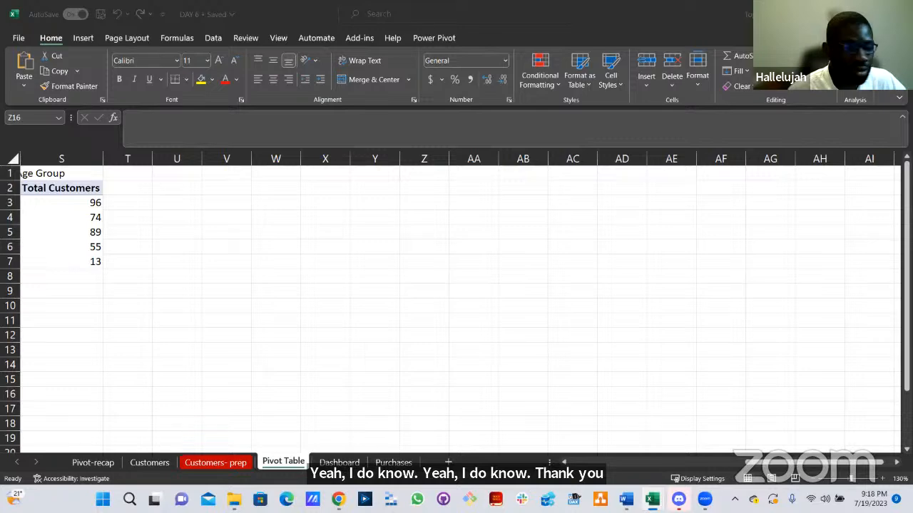
Hide the gridlines on the Dashboard sheet.
left_click(339, 463)
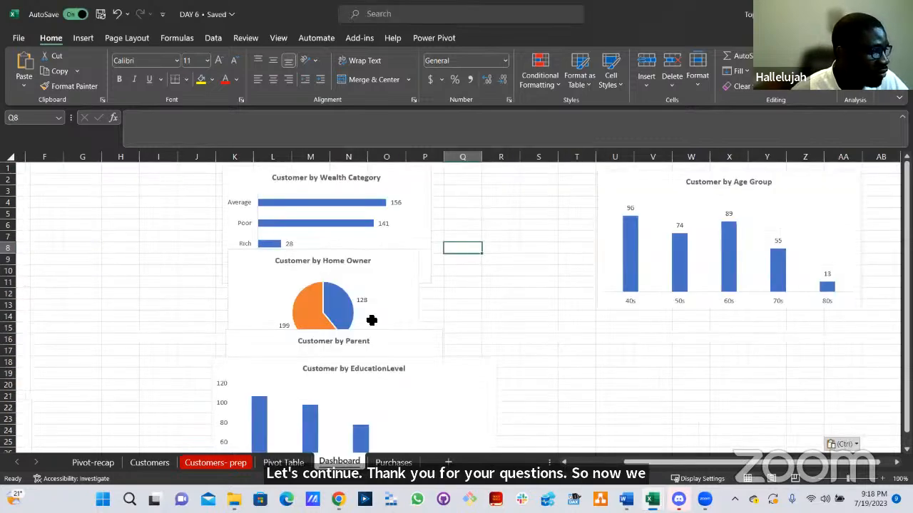
left_click_drag(644, 463, 631, 462)
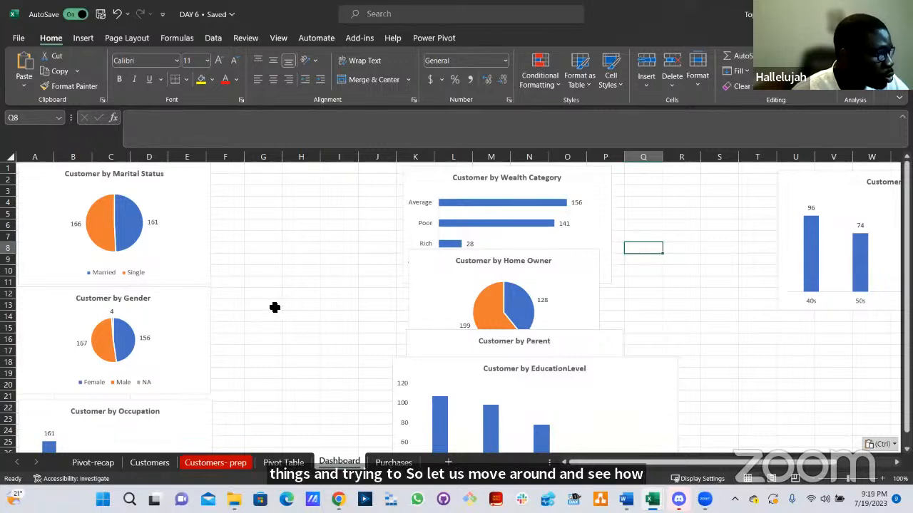
left_click_drag(301, 225, 326, 428)
mouse_move(344, 317)
left_mouse_down()
mouse_move(369, 320)
mouse_move(336, 336)
mouse_move(342, 312)
left_mouse_up()
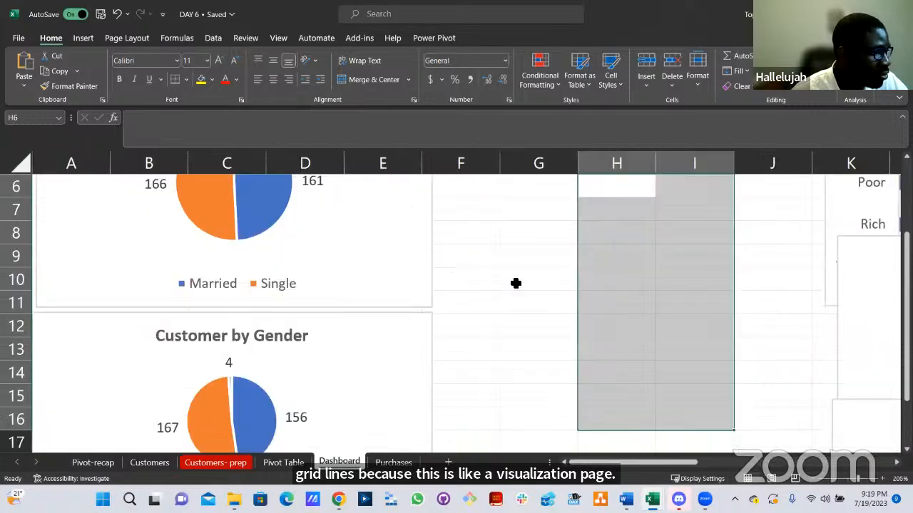
scroll(515, 283, "up", 7, "ctrl")
scroll(613, 239, "up", 2)
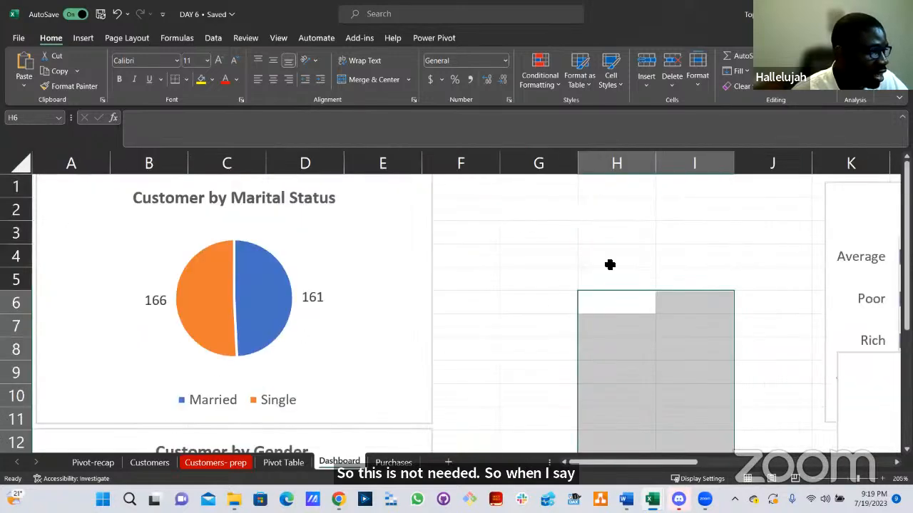
key("Up")
key("Up")
key("Up")
key("Up")
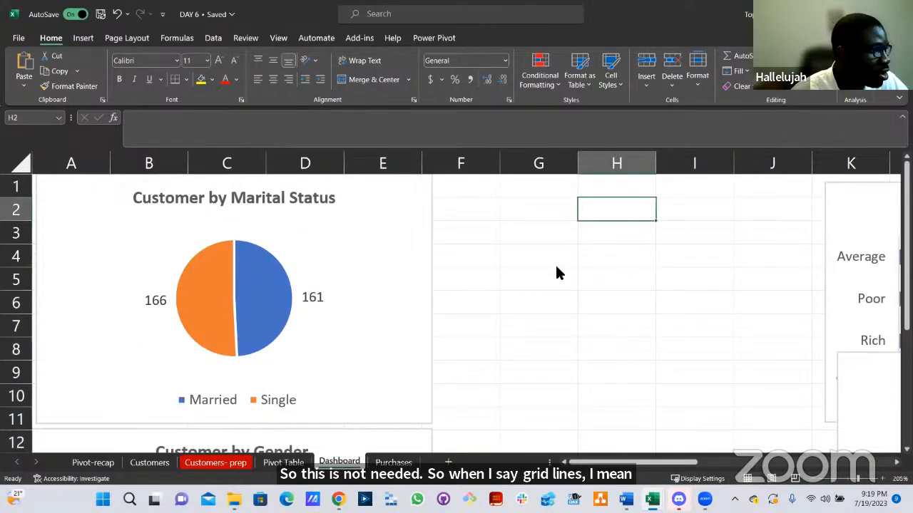
left_click(278, 38)
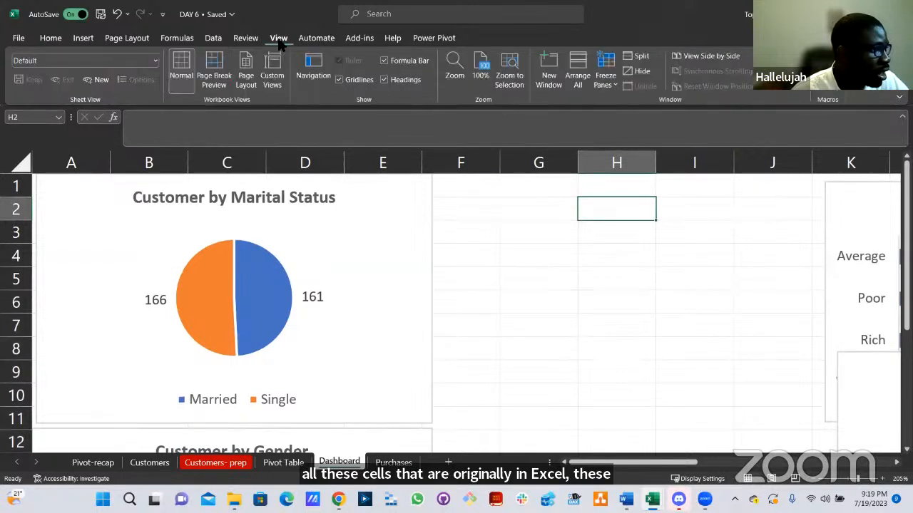
left_click(352, 80)
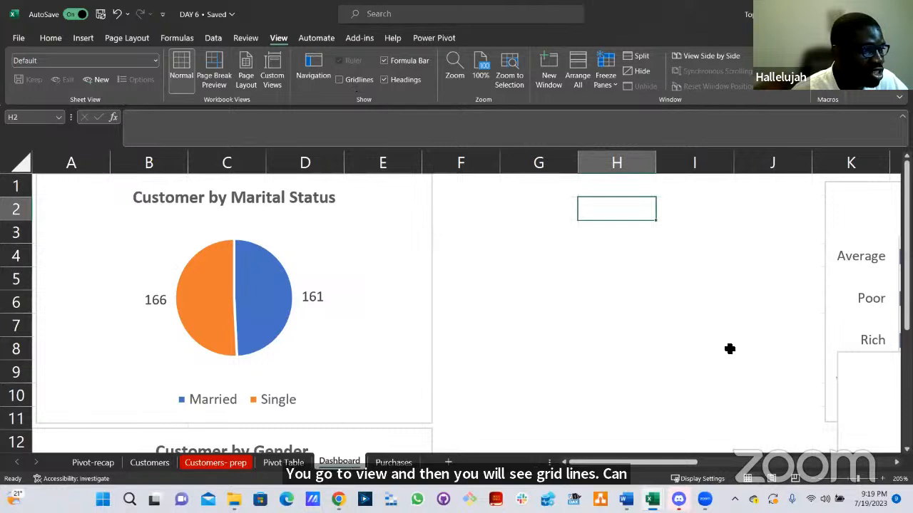
Move the Marital Status chart away from column A and shrink it to cover about F6 to J14.
scroll(726, 363, "down", 3)
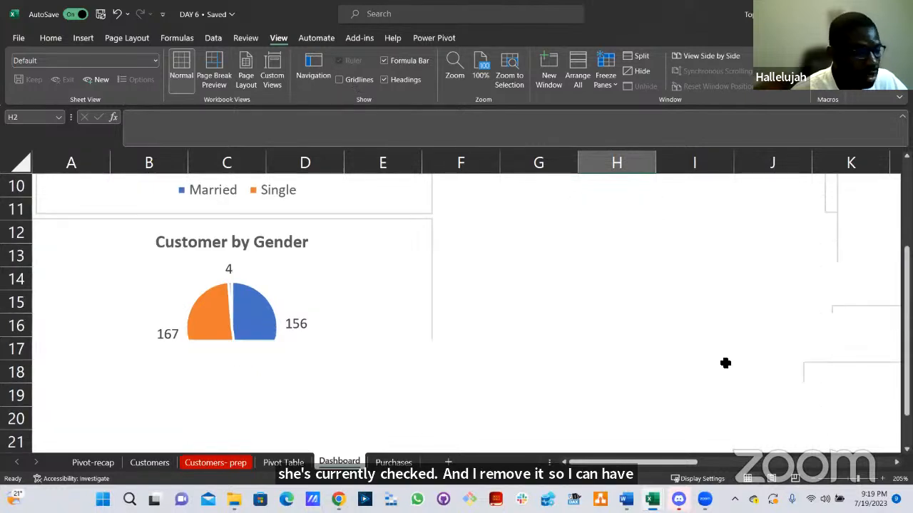
scroll(691, 415, "up", 3)
scroll(642, 335, "down", 1)
scroll(624, 294, "up", 2)
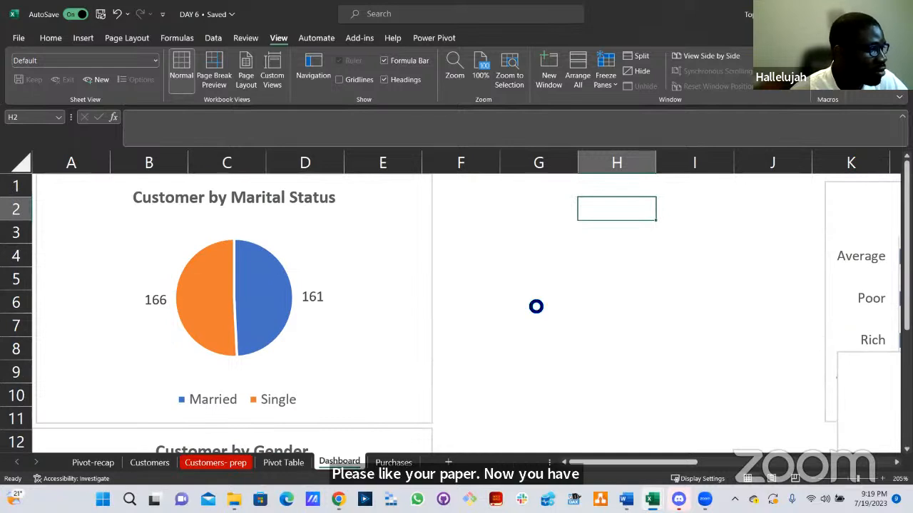
scroll(536, 306, "down", 4, "ctrl")
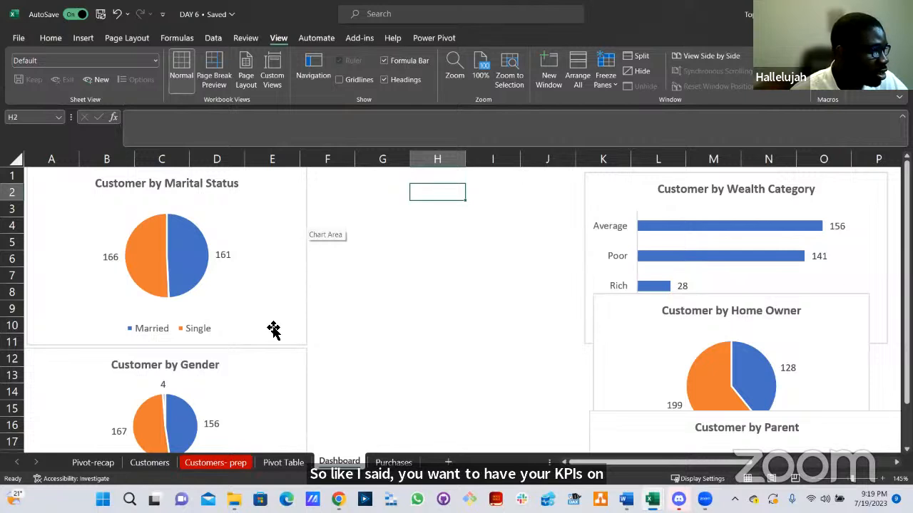
left_click_drag(307, 337, 363, 342)
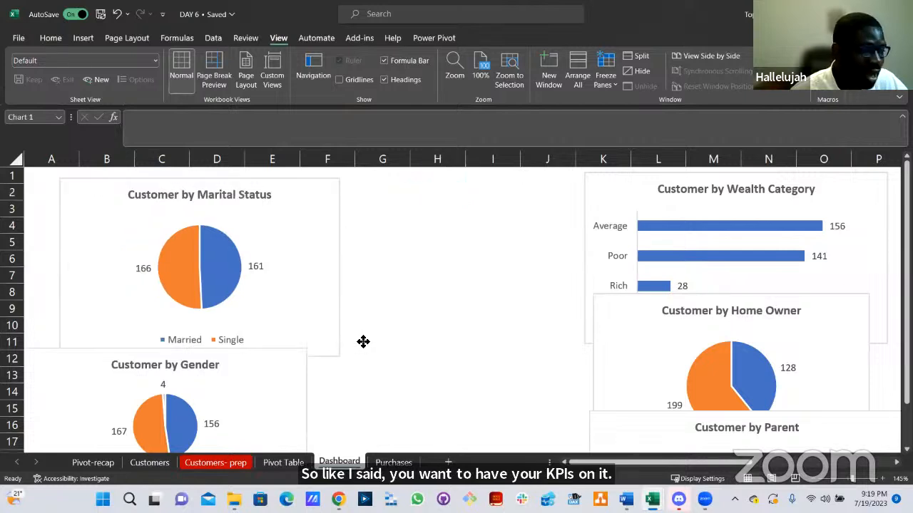
left_click_drag(443, 365, 503, 397)
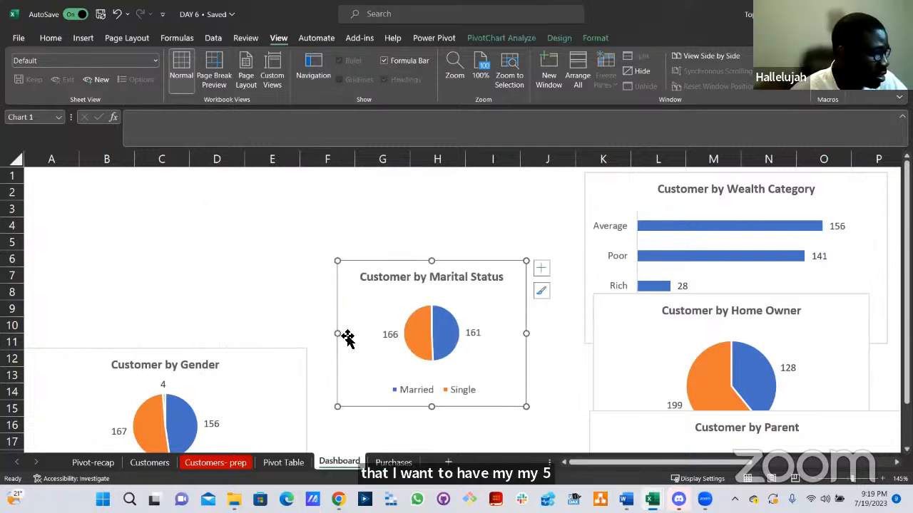
Shrink the Gender chart and move it up slightly so it covers about A10 to E18.
scroll(348, 339, "down", 2)
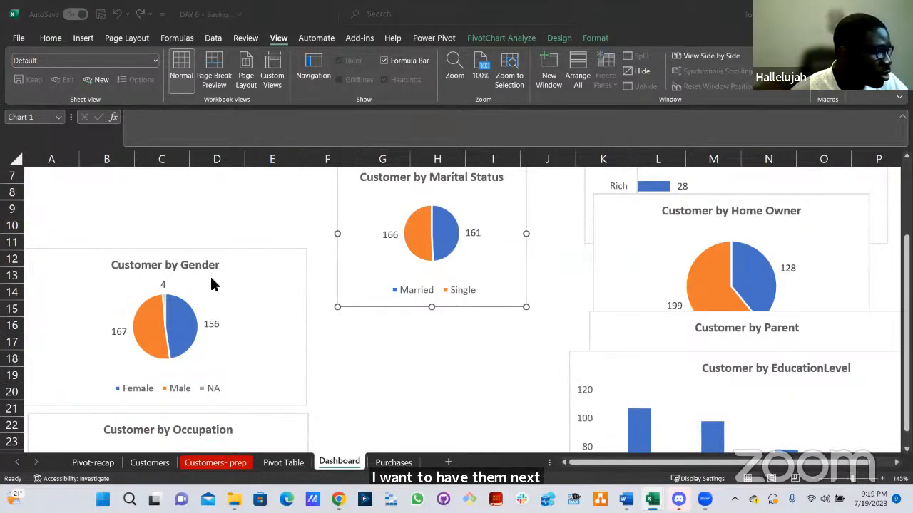
left_click(303, 404)
left_click_drag(307, 405, 255, 386)
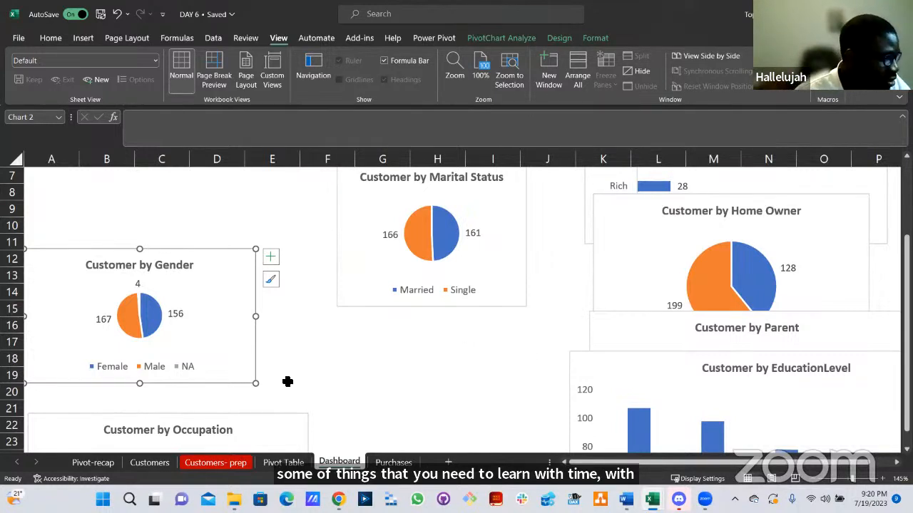
left_click_drag(218, 378, 247, 358)
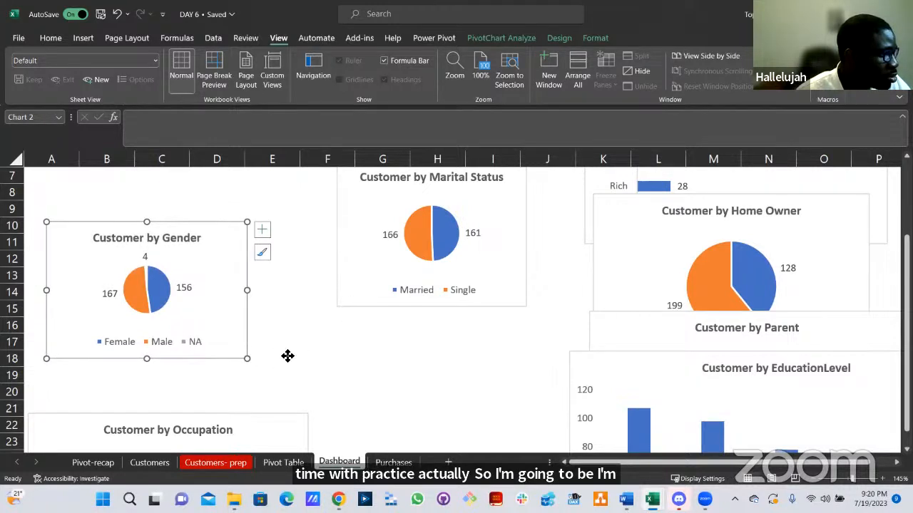
Line up the Marital Status chart beside the Gender chart and the Home Owner chart beside it, starting at about row 10.
left_click_drag(354, 301, 280, 359)
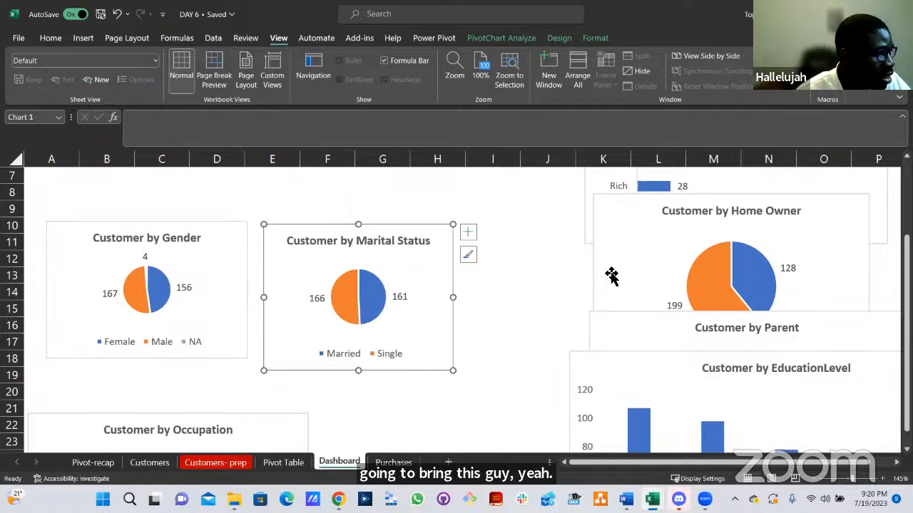
left_click_drag(618, 271, 509, 299)
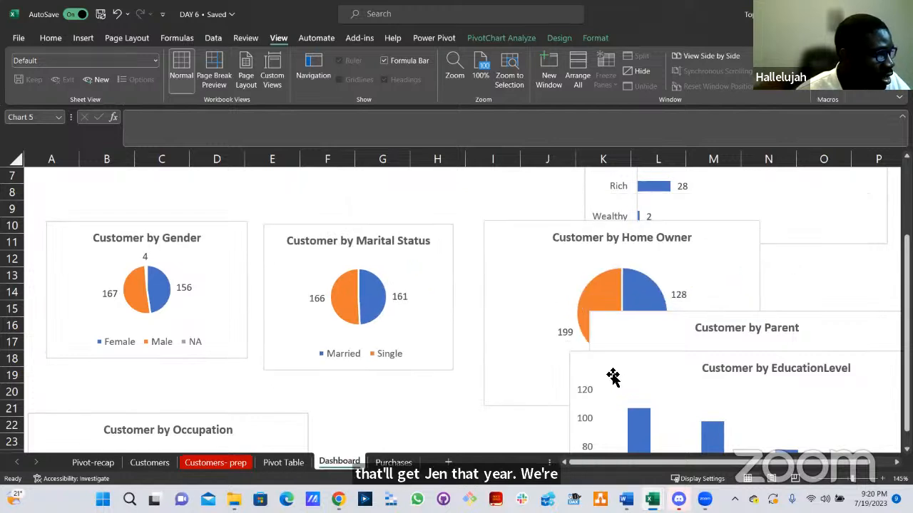
Move the Education Level chart down and across to column A, below the Occupation chart.
scroll(603, 374, "down", 3)
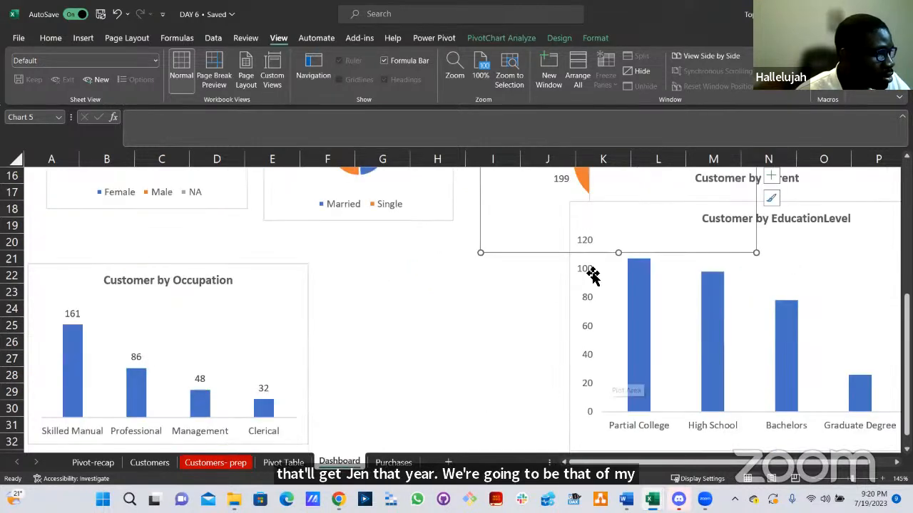
scroll(592, 274, "down", 4)
left_click_drag(595, 246, 573, 364)
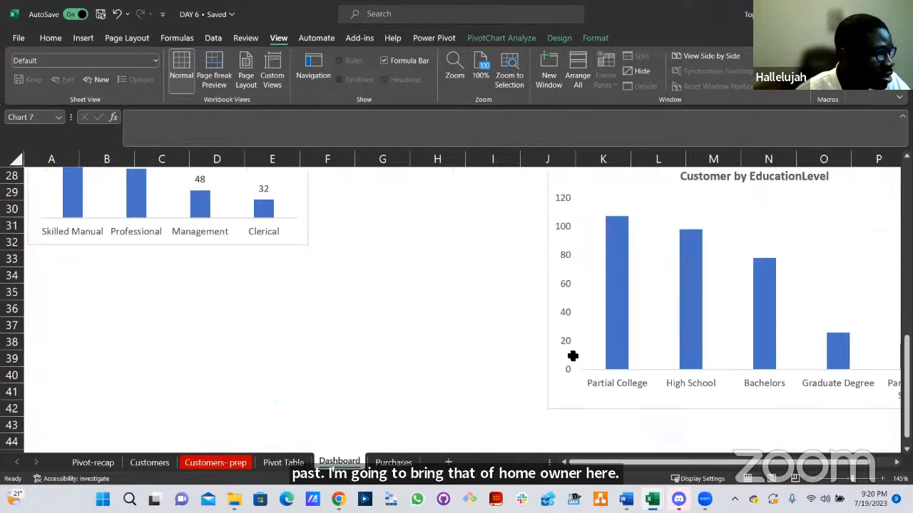
scroll(609, 338, "up", 5)
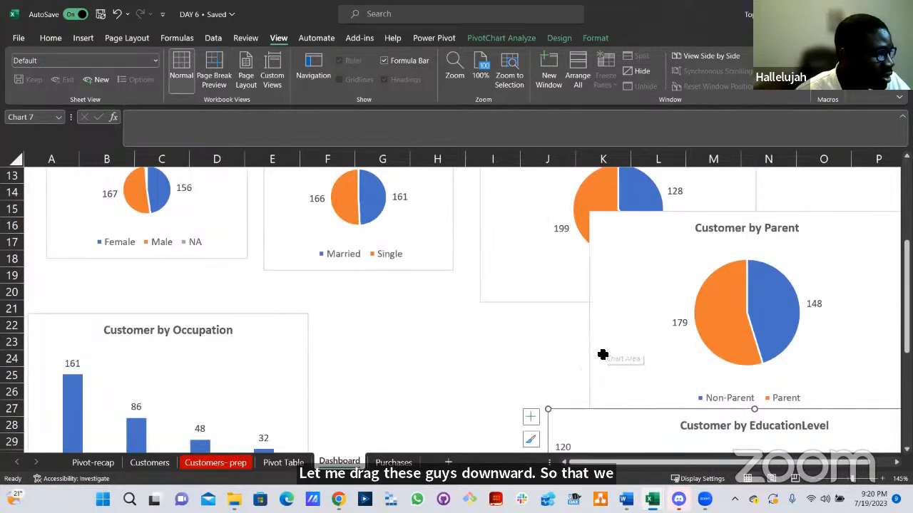
scroll(604, 357, "down", 7)
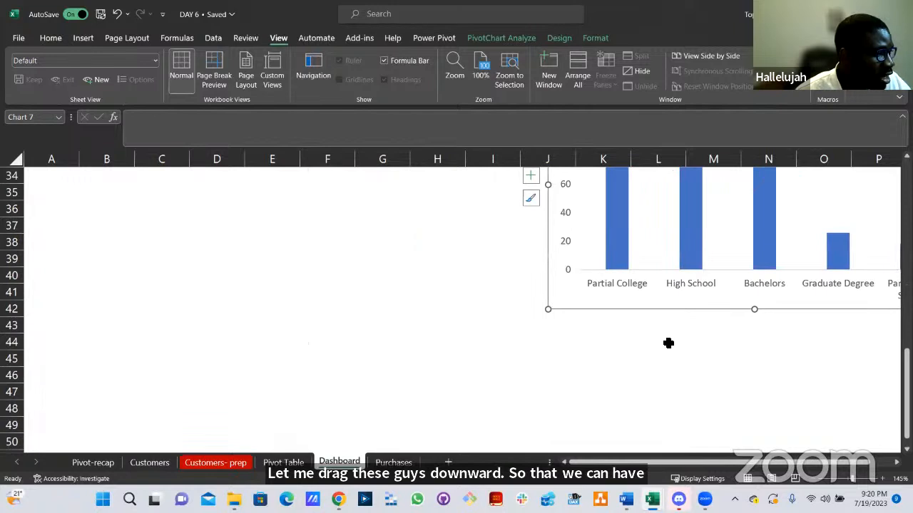
scroll(668, 343, "down", 3)
scroll(669, 346, "down", 3)
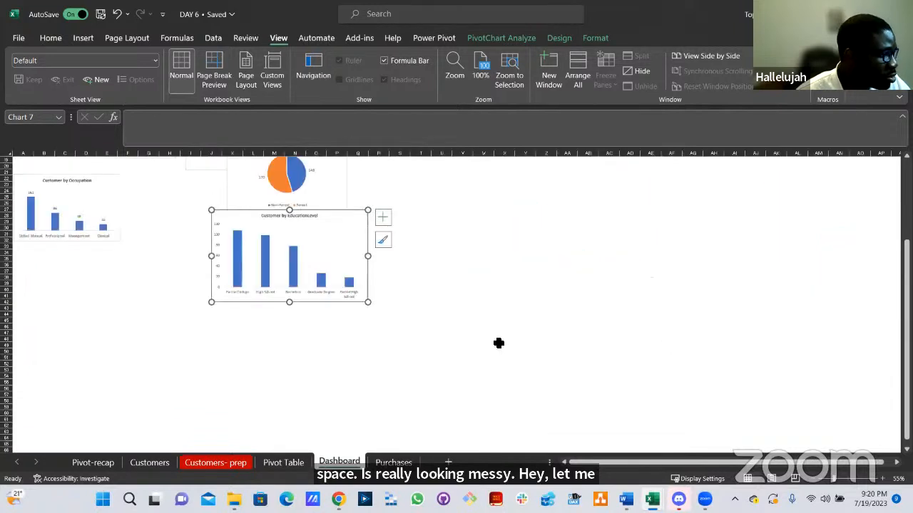
left_click_drag(353, 331, 147, 383)
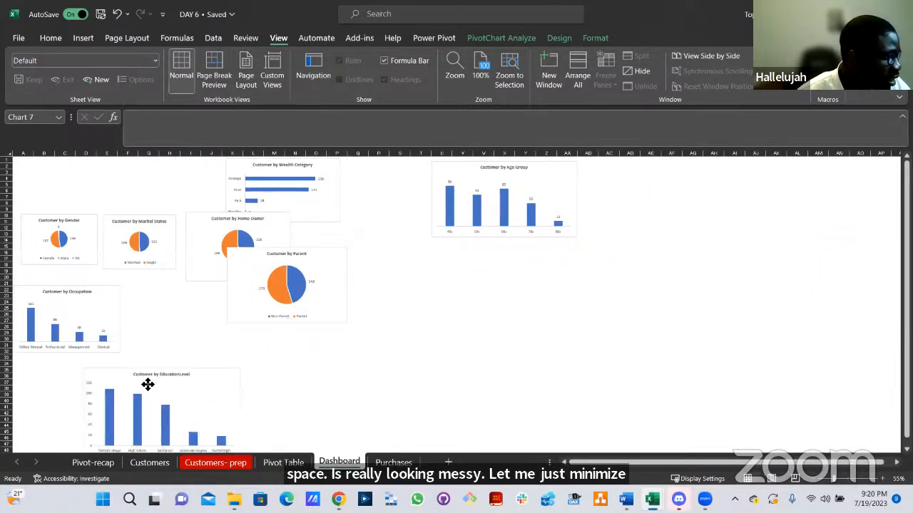
left_click_drag(302, 400, 298, 417)
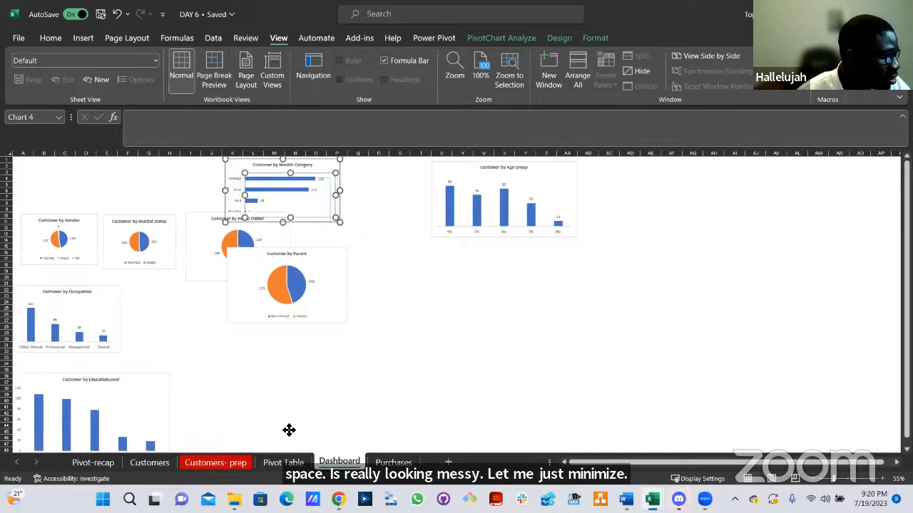
Move the Wealth Category and Age Group charts down beside the Education Level chart, and the Parent chart up beside the Home Owner chart.
left_click(351, 212)
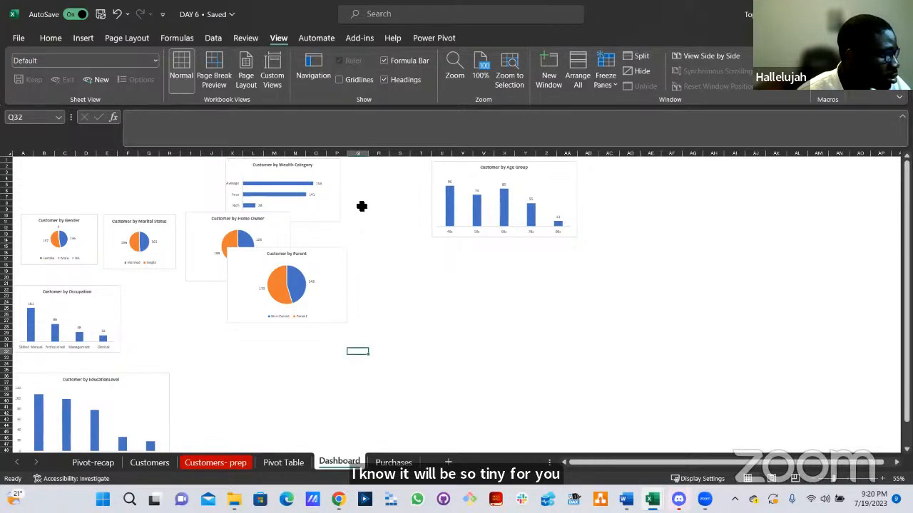
left_click(333, 172)
left_click_drag(336, 325, 285, 431)
left_click_drag(567, 176, 393, 369)
left_click_drag(333, 265, 413, 231)
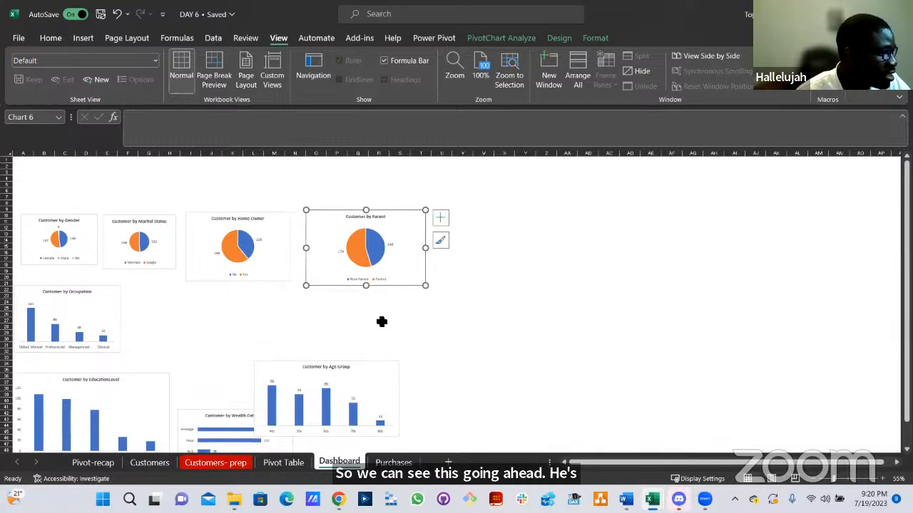
Resize the Marital Status chart to roughly match the Gender chart, and enlarge the Gender chart slightly.
scroll(380, 324, "up", 3)
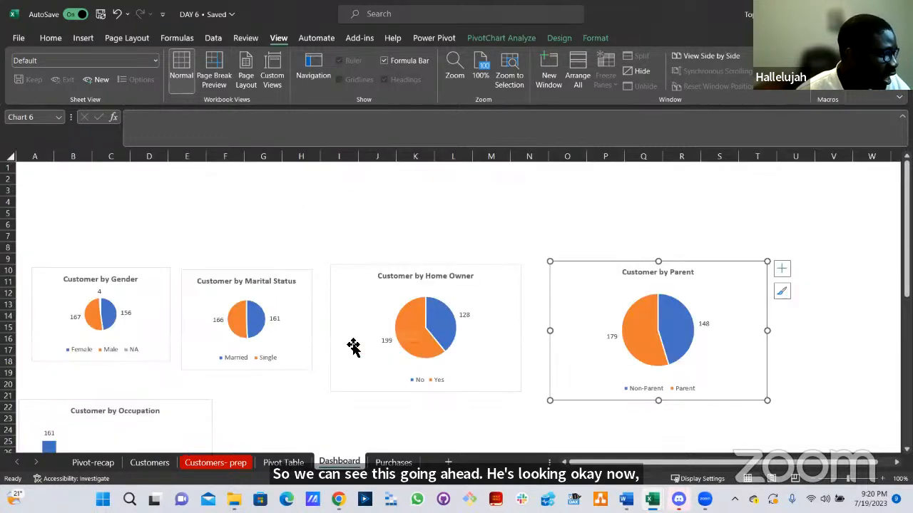
scroll(397, 335, "up", 3)
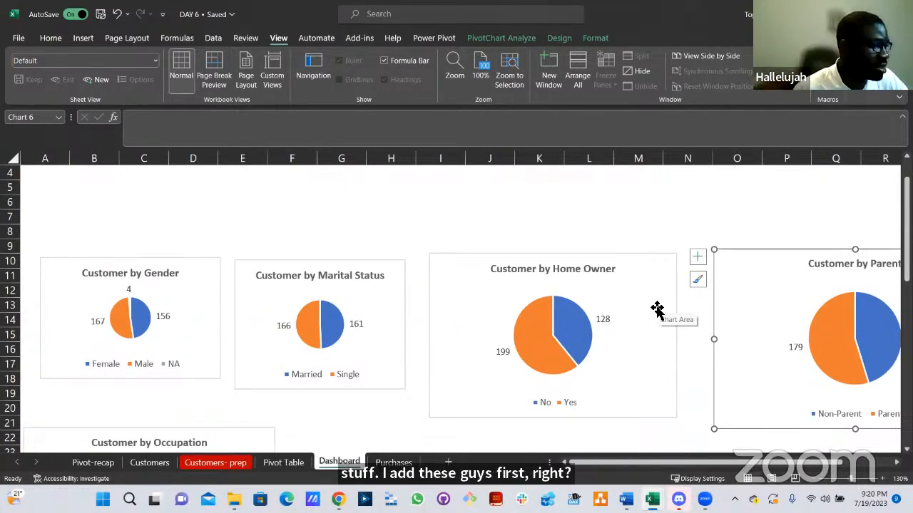
left_click(386, 389)
left_click_drag(404, 390, 395, 383)
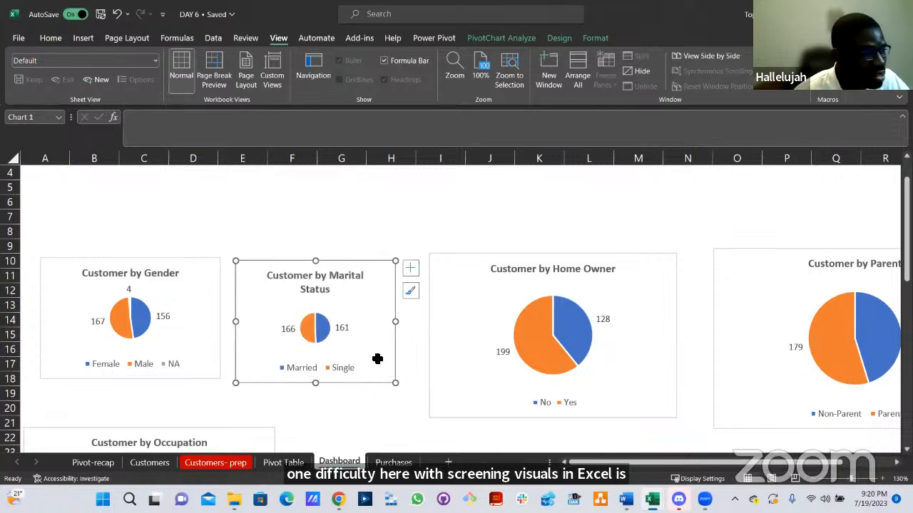
left_click_drag(398, 322, 420, 322)
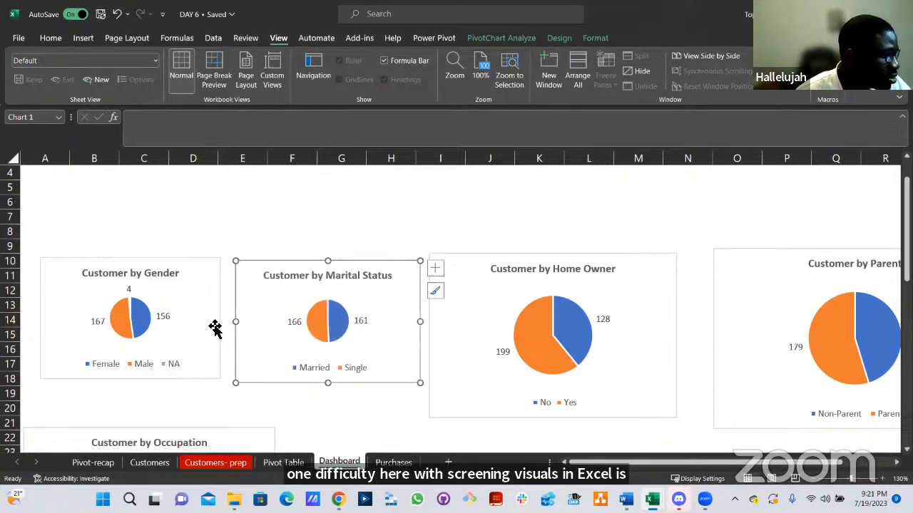
left_click(209, 380)
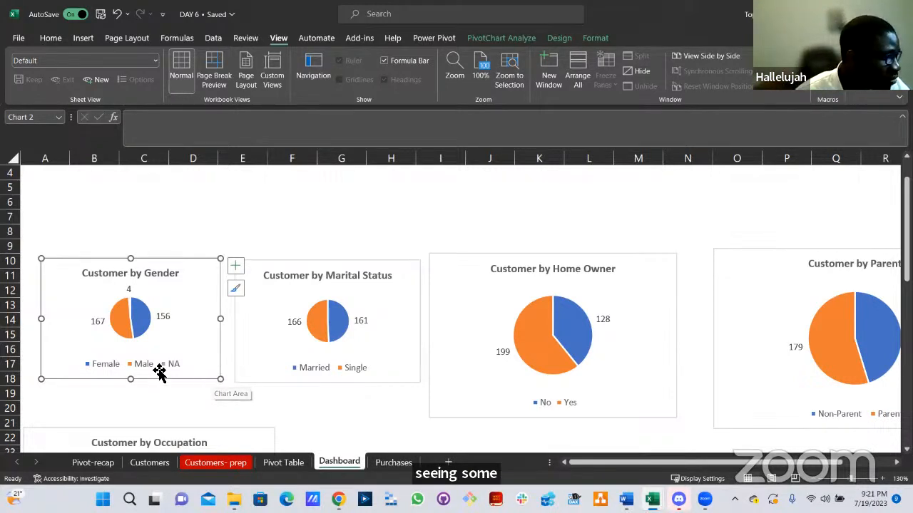
left_click_drag(221, 379, 224, 385)
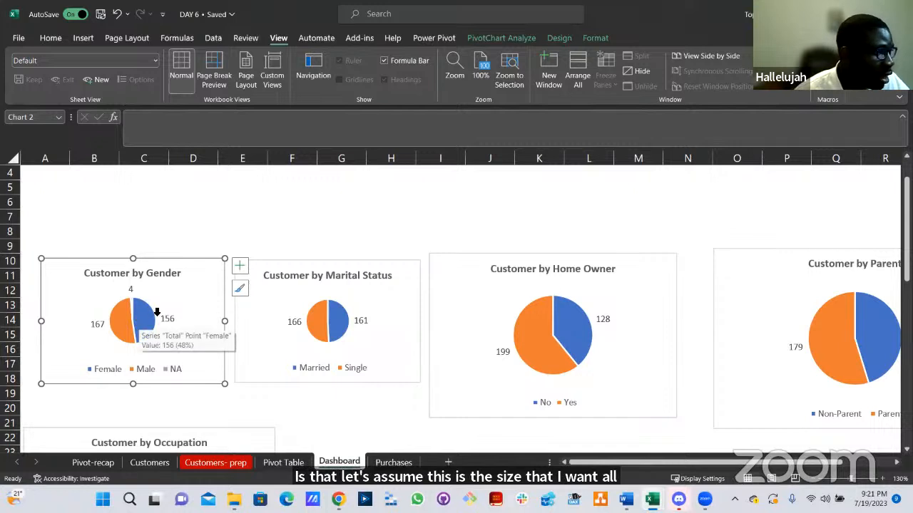
Set the exact size of the Gender and Marital Status charts to 1.7 high by 2.5 wide.
left_click(567, 39)
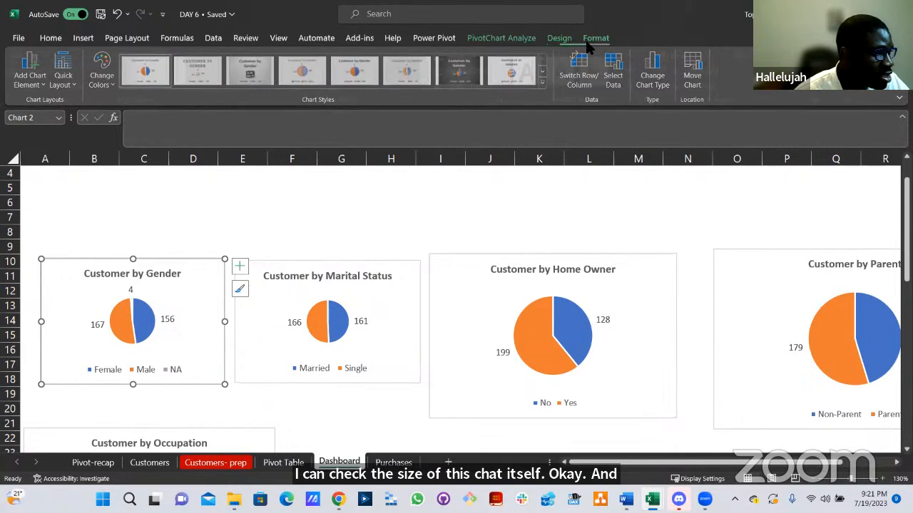
left_click(592, 39)
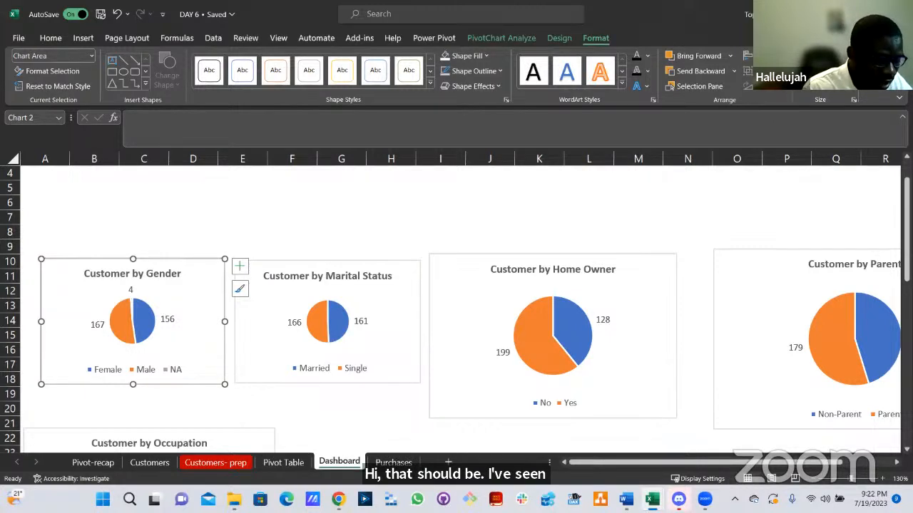
key("Return")
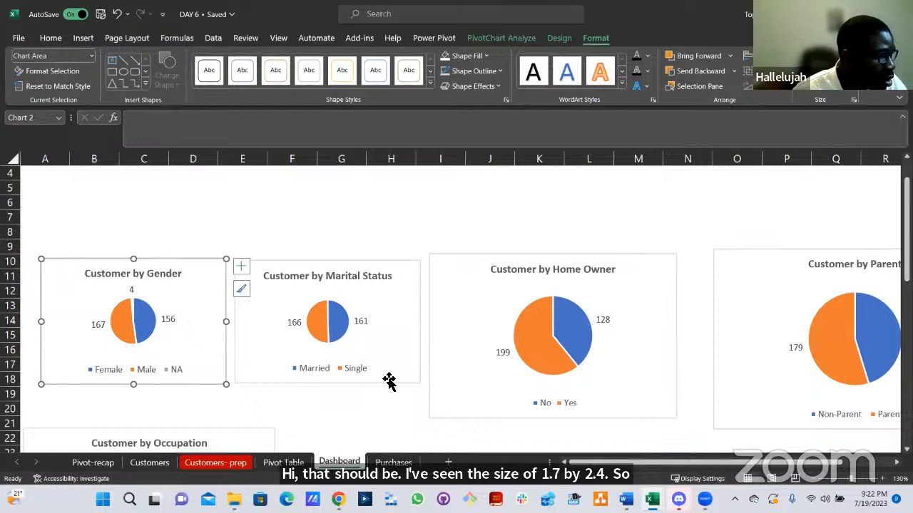
key("Tab")
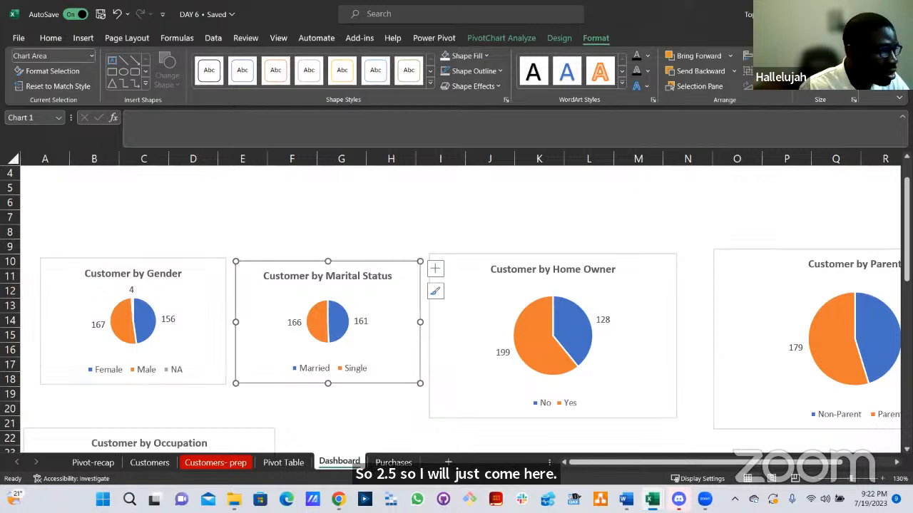
key("Return")
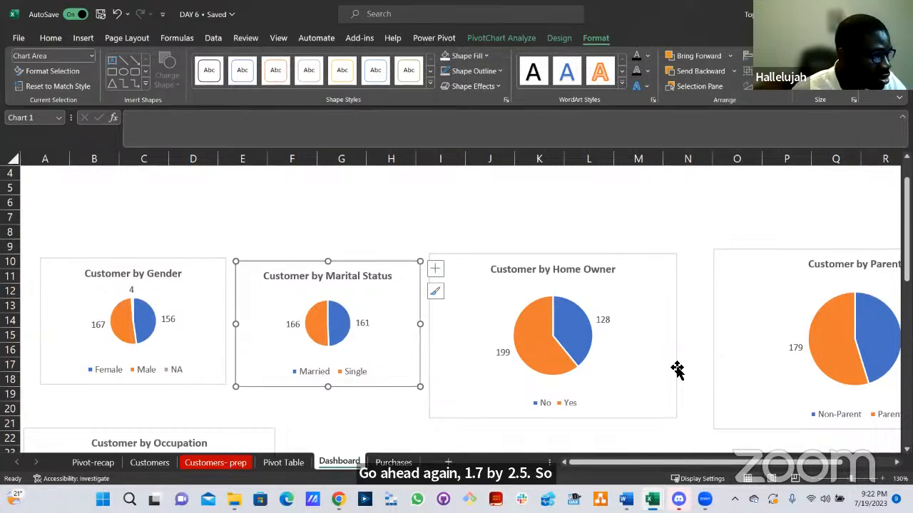
Set the Home Owner and Parent charts to a height of 1.7 and a width of 2.5.
left_click(656, 404)
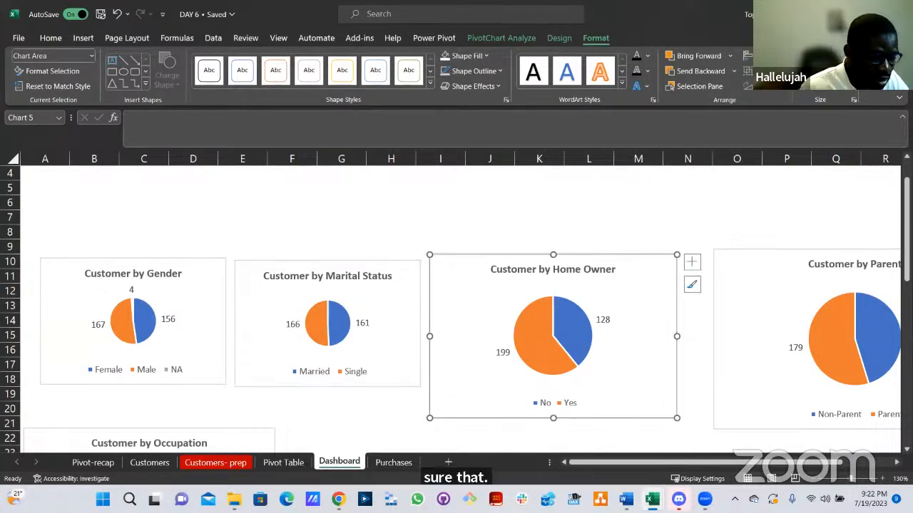
key("Return")
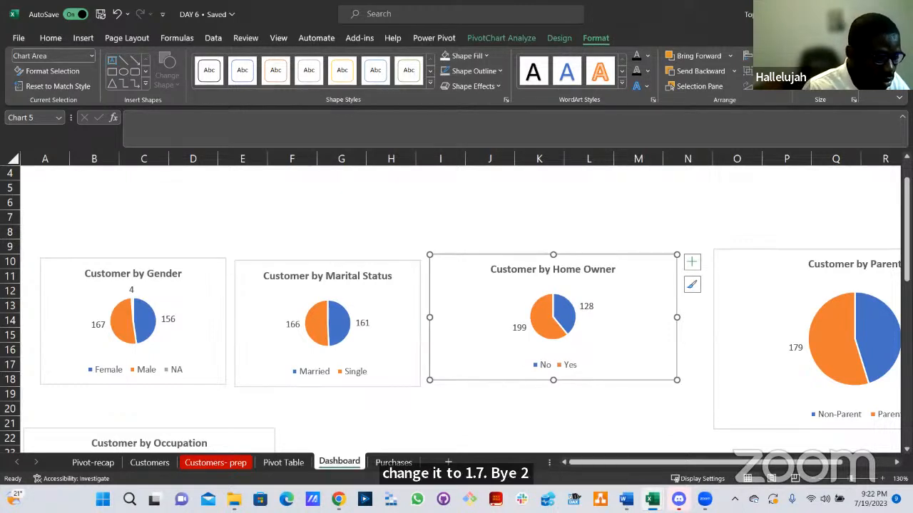
key("Return")
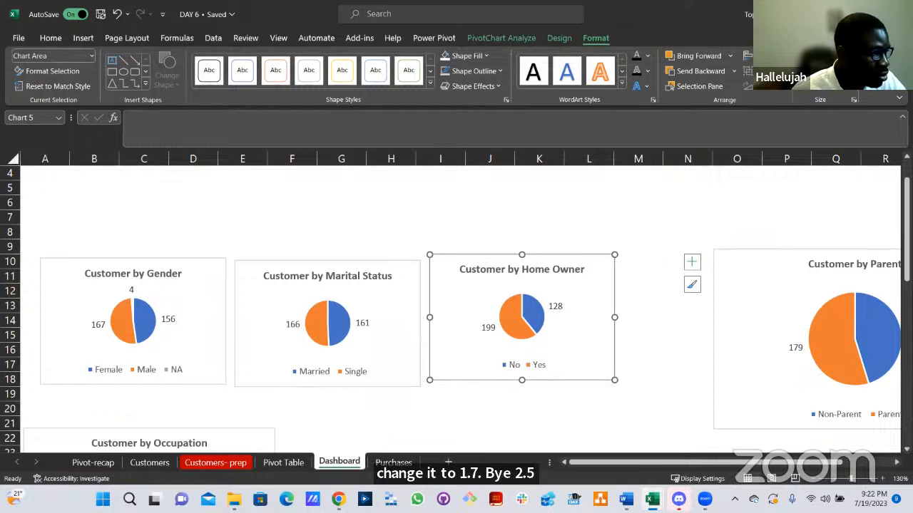
left_click(744, 424)
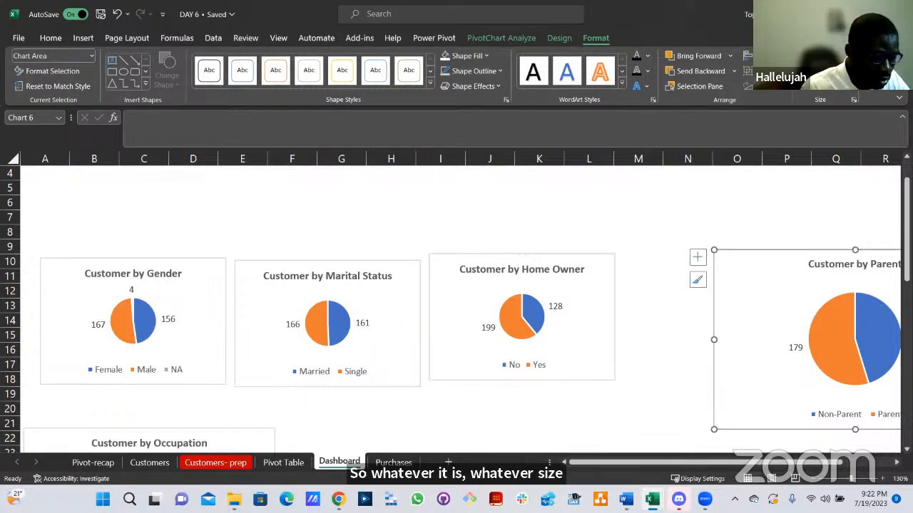
key("Return")
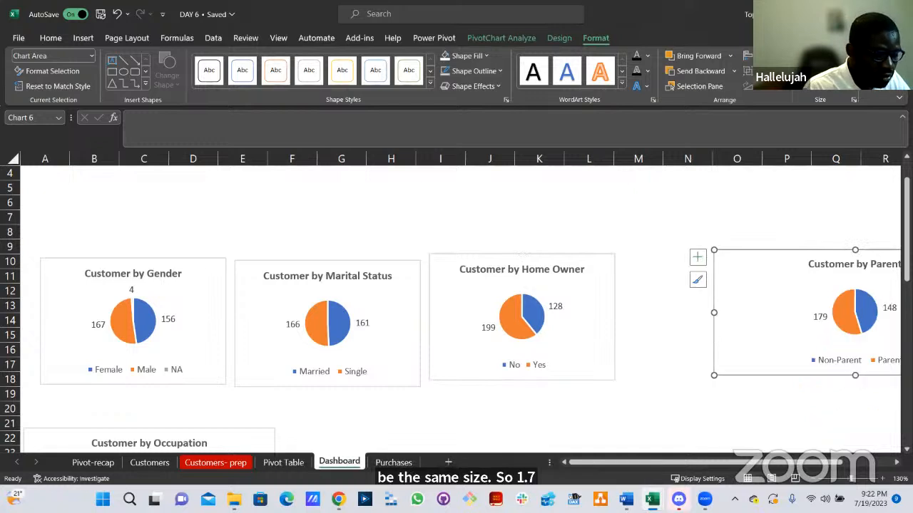
key("Return")
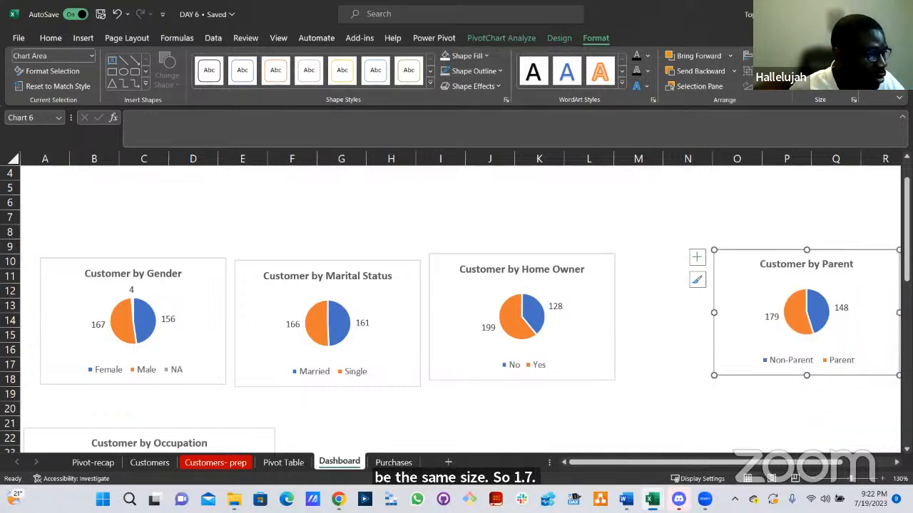
Spread the pie charts along the row, with Marital Status starting in column E, Home Owner in column J and Parent in column N.
left_click_drag(733, 371, 671, 370)
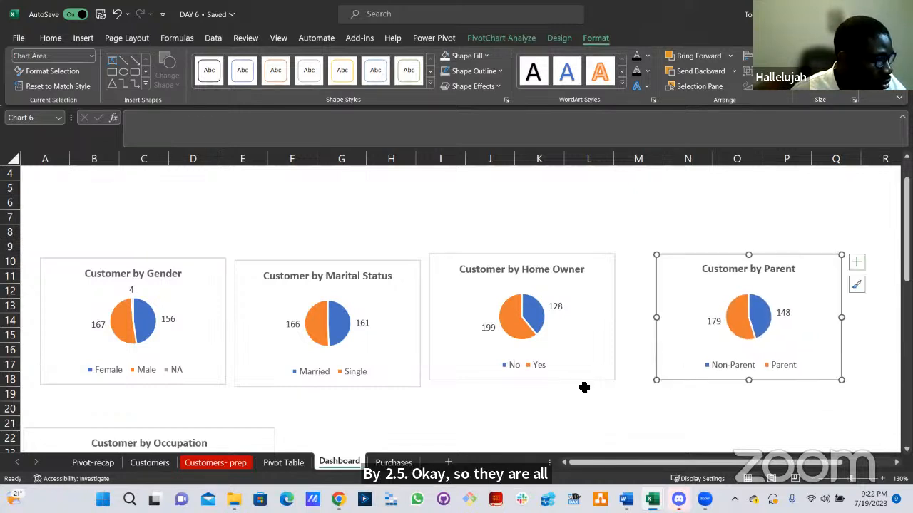
left_click_drag(605, 382, 621, 385)
left_click_drag(413, 383, 426, 382)
left_click_drag(425, 380, 426, 379)
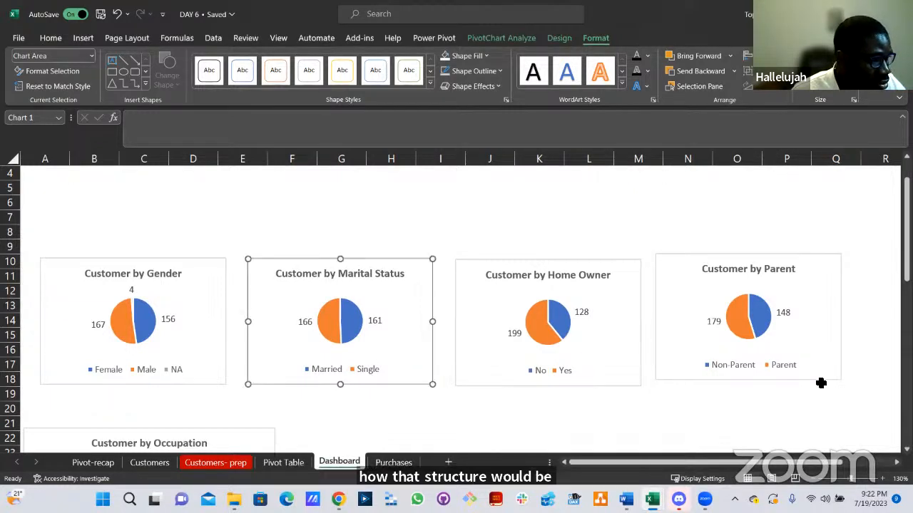
left_click_drag(829, 378, 865, 383)
left_click_drag(628, 387, 654, 380)
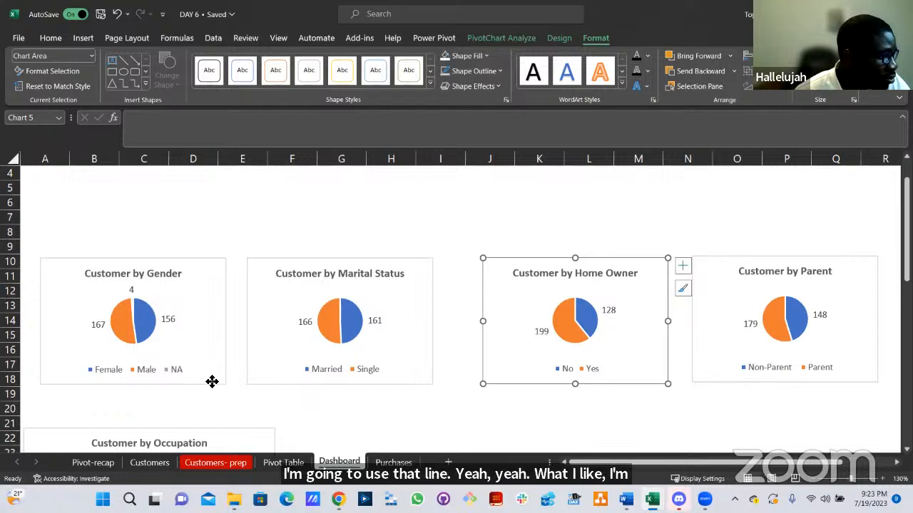
Raise the Gender chart to about row 6 and the Marital Status chart slightly, and align all four pie charts by their tops.
left_click_drag(213, 384, 216, 320)
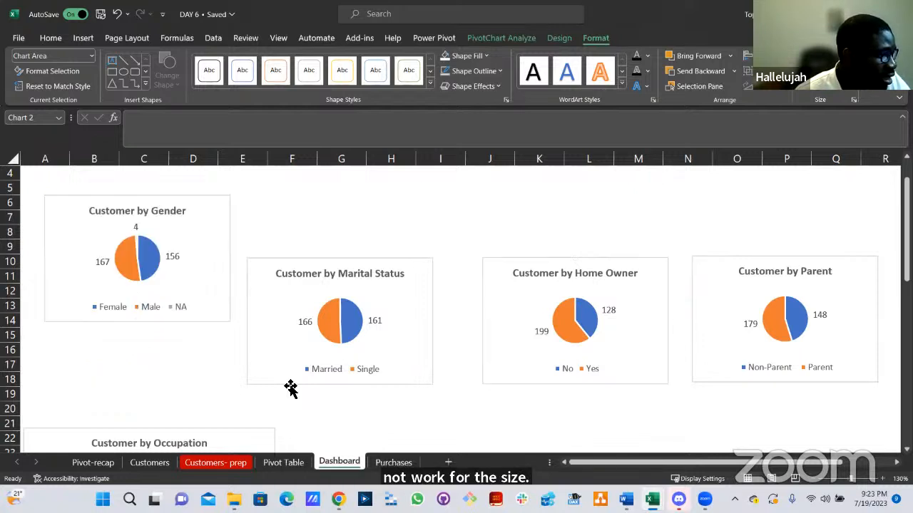
left_click_drag(295, 373, 301, 359)
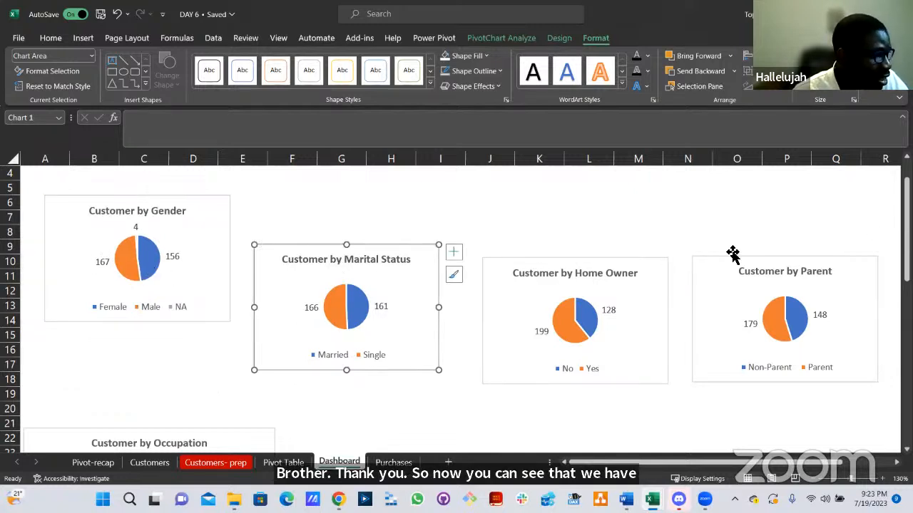
left_click(210, 320)
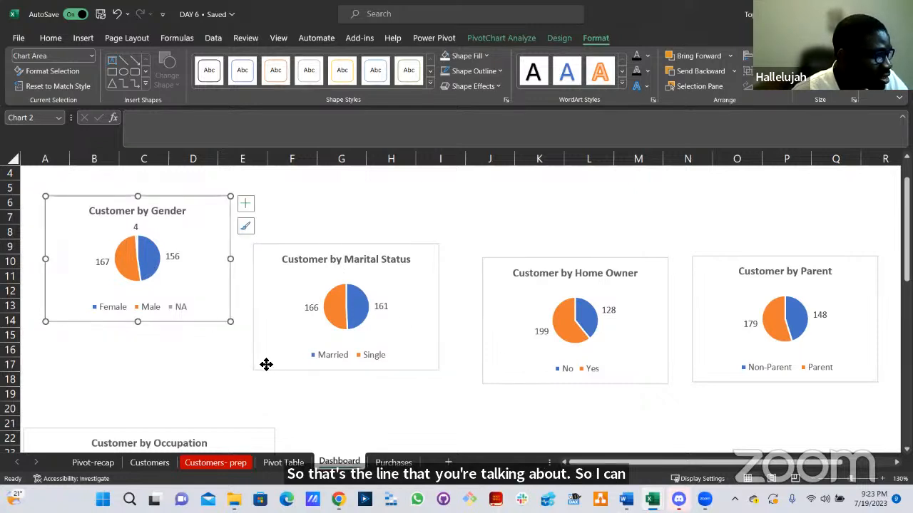
left_click(289, 367, "ctrl")
left_click(499, 377, "ctrl")
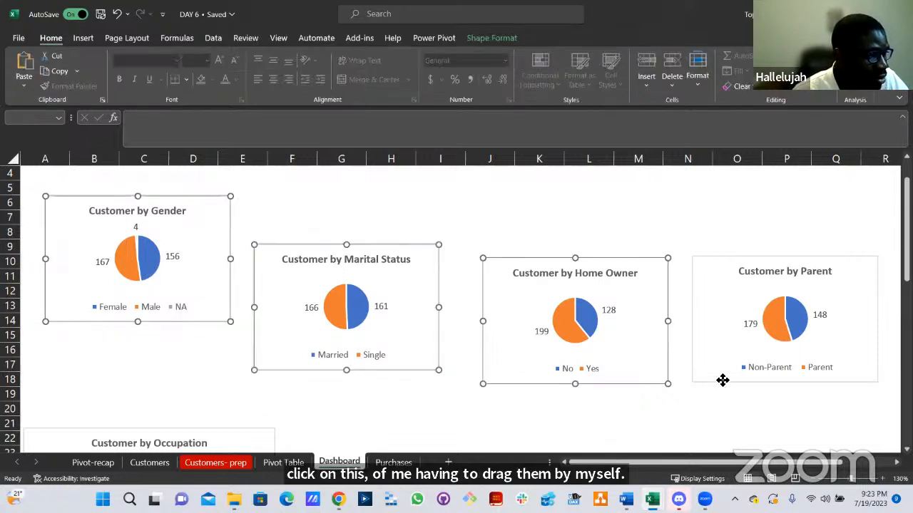
left_click(716, 375, "ctrl")
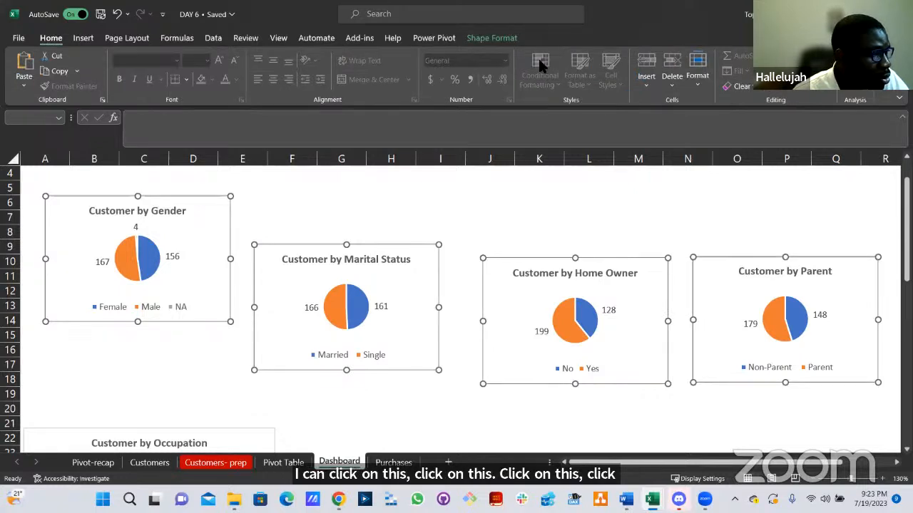
left_click(489, 41)
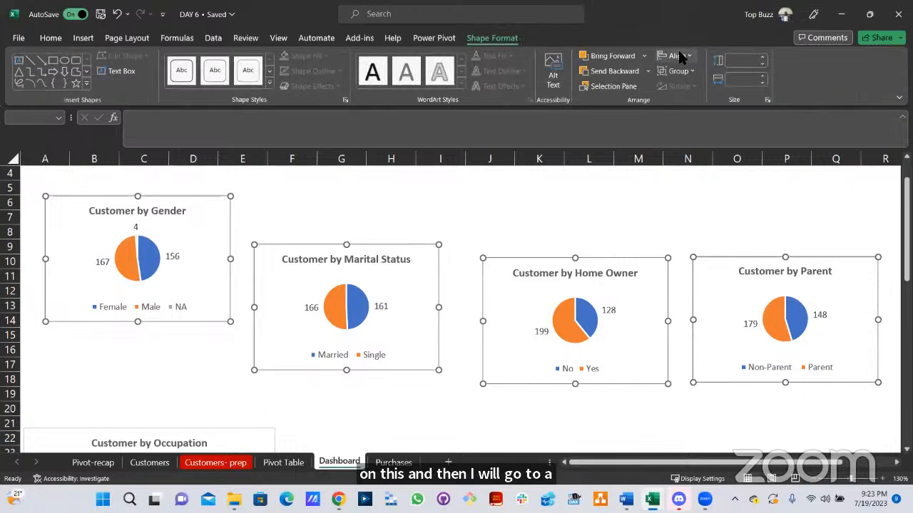
left_click(679, 54)
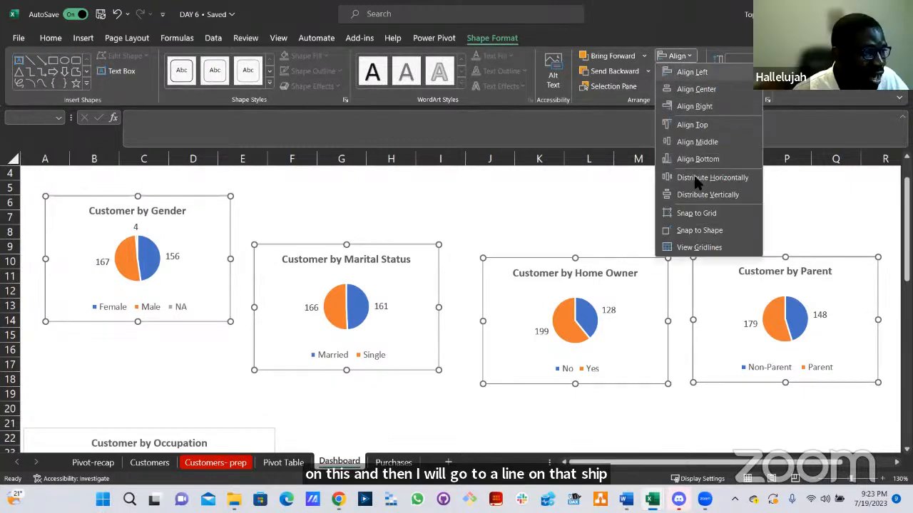
left_click(702, 125)
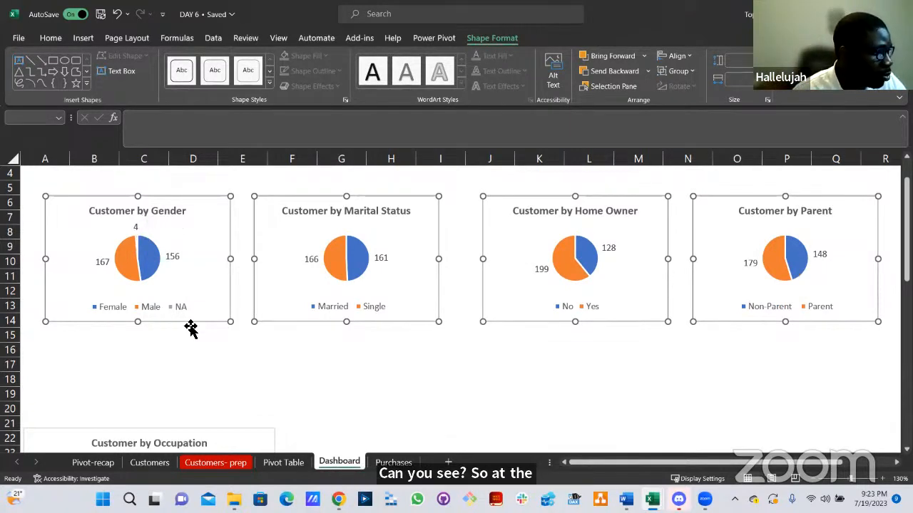
Move the four aligned pie charts down together so their tops sit at about row 15.
left_click_drag(200, 355, 197, 380)
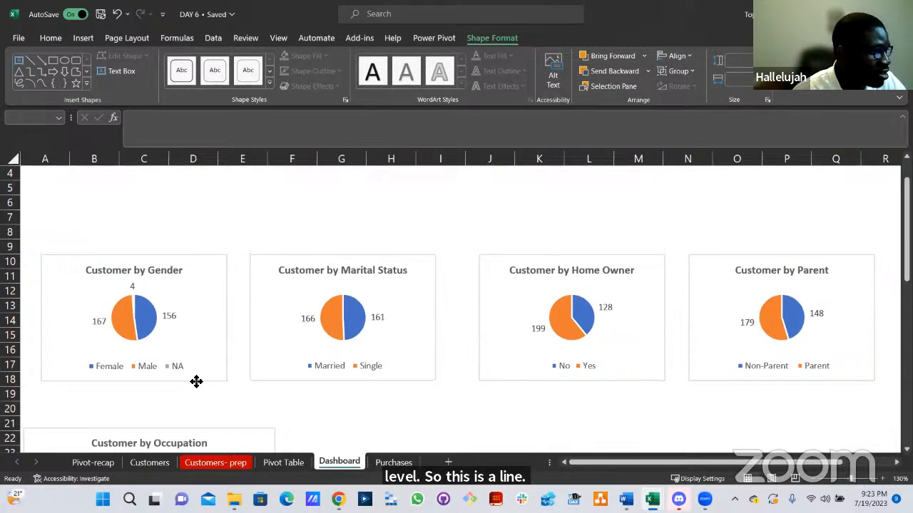
key("Up")
left_click_drag(197, 380, 196, 434)
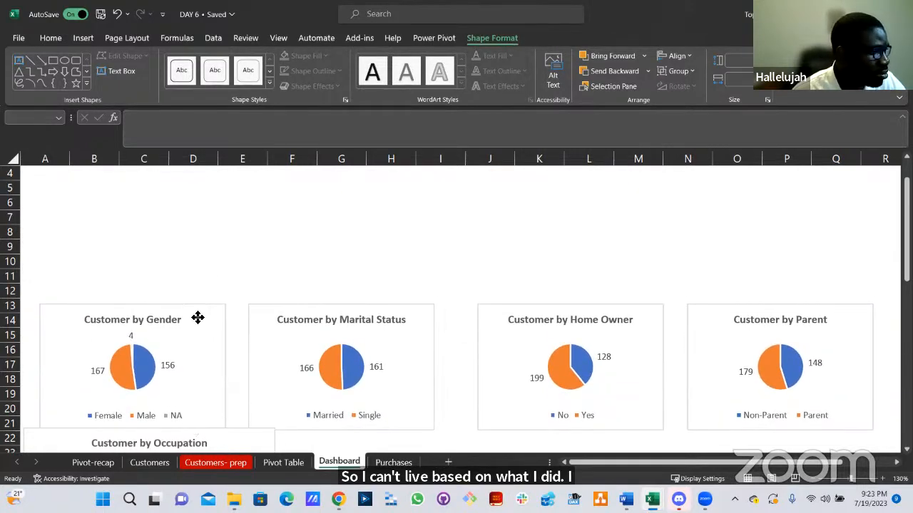
scroll(198, 317, "down", 3)
left_click_drag(220, 300, 221, 322)
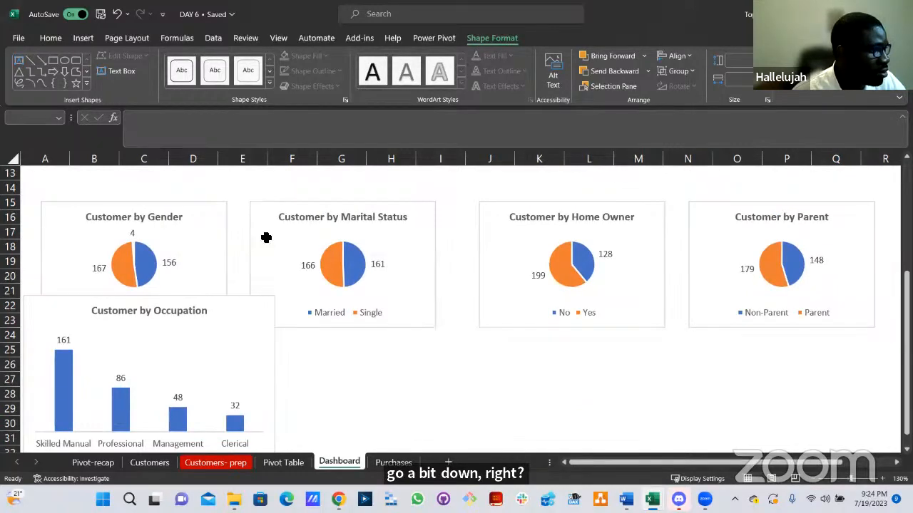
Move the Occupation chart down below the Gender chart so it covers about A25 to F35.
scroll(266, 238, "up", 4)
scroll(266, 235, "down", 2)
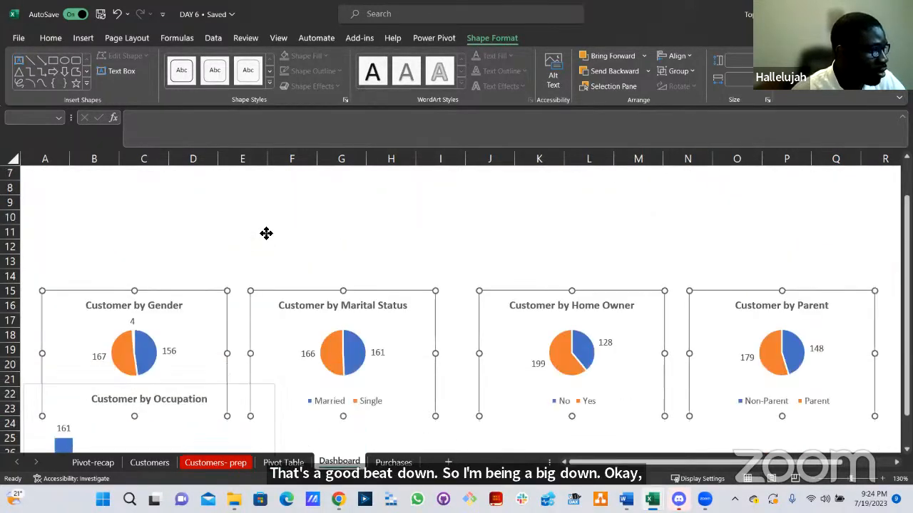
scroll(266, 233, "down", 2)
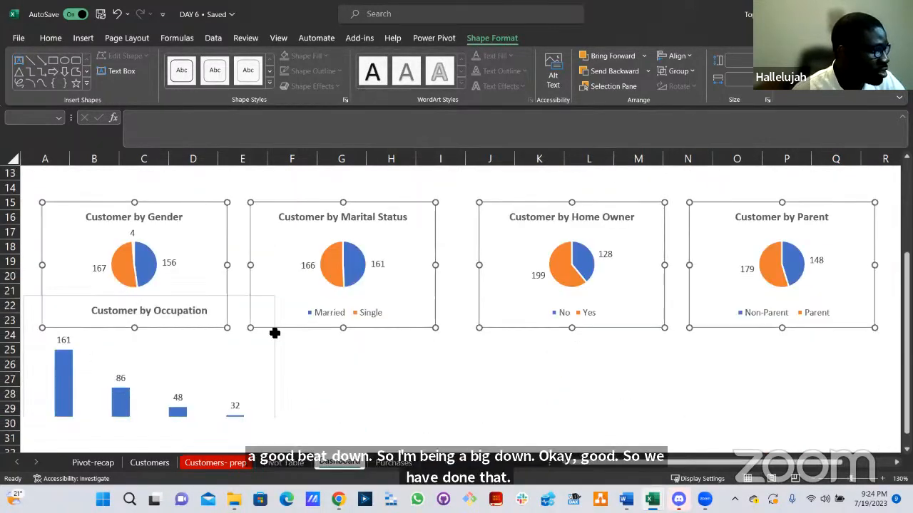
scroll(269, 326, "down", 3)
left_click_drag(300, 369, 279, 369)
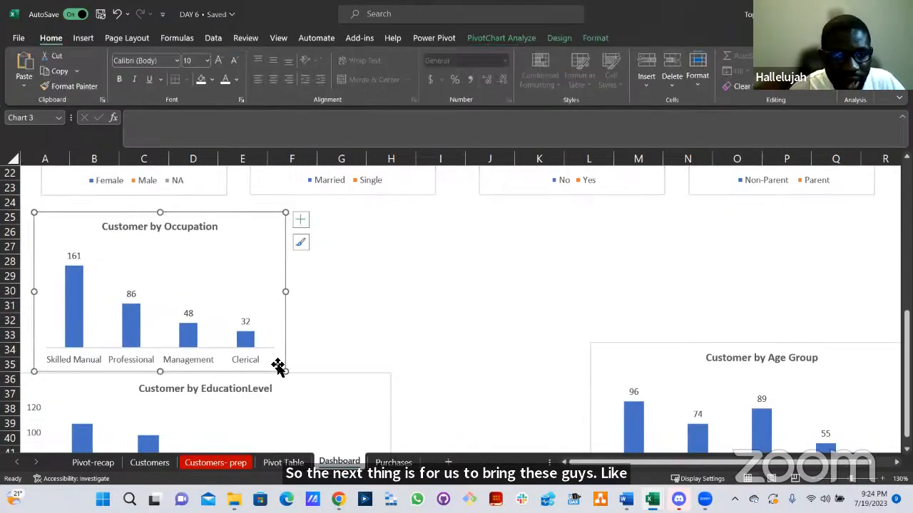
scroll(354, 301, "down", 1)
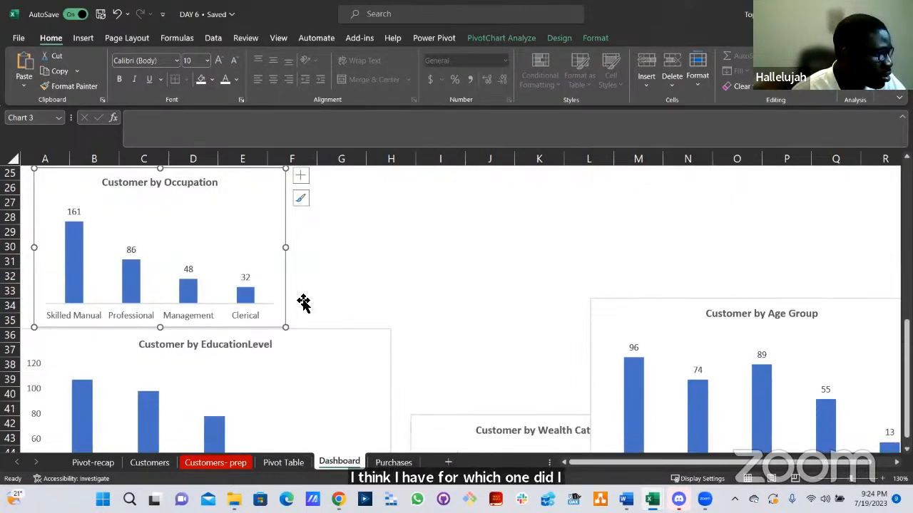
Move the Occupation chart to about columns K to P, and place the Wealth Category chart below the Gender chart, starting at about A25.
scroll(304, 304, "down", 2)
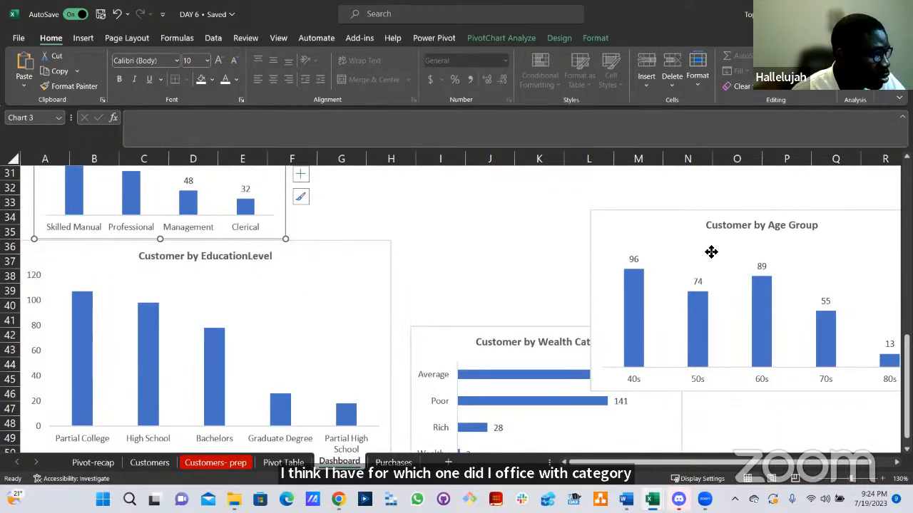
left_click_drag(711, 252, 728, 254)
left_click_drag(457, 343, 195, 190)
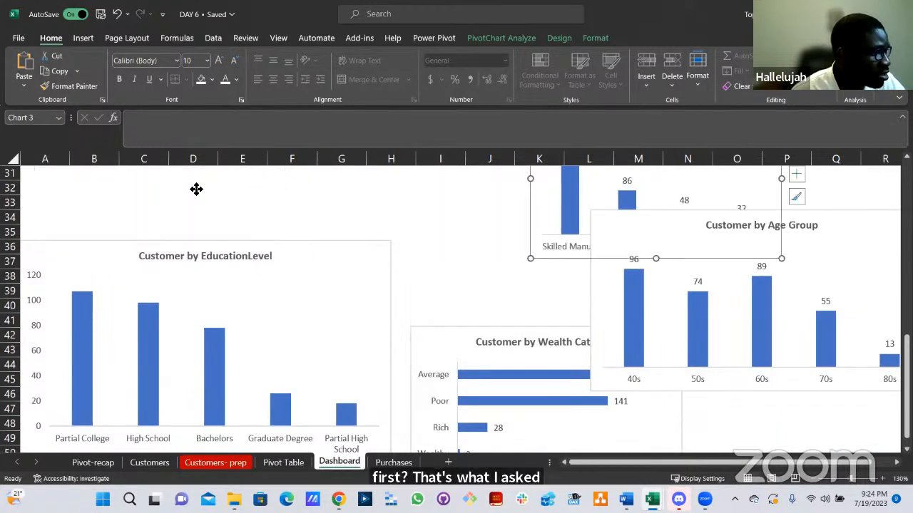
scroll(229, 281, "up", 2)
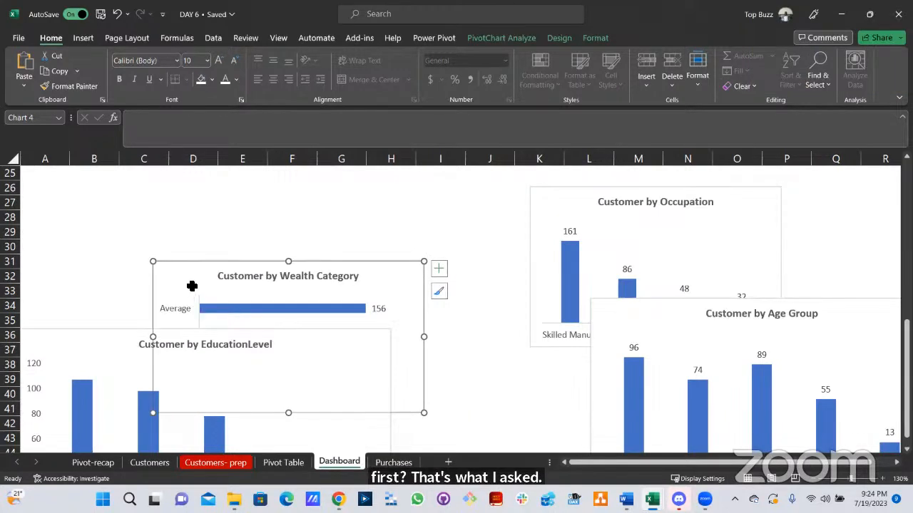
scroll(190, 321, "up", 2)
left_click_drag(184, 359, 71, 276)
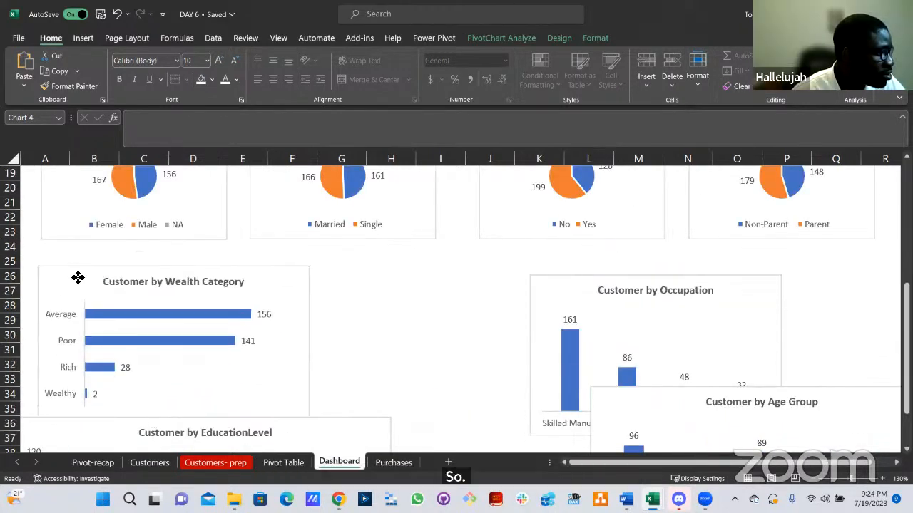
Widen the Wealth Category chart to the outer edge of the Marital Status chart and extend it down to about row 38.
left_click_drag(375, 347, 442, 338)
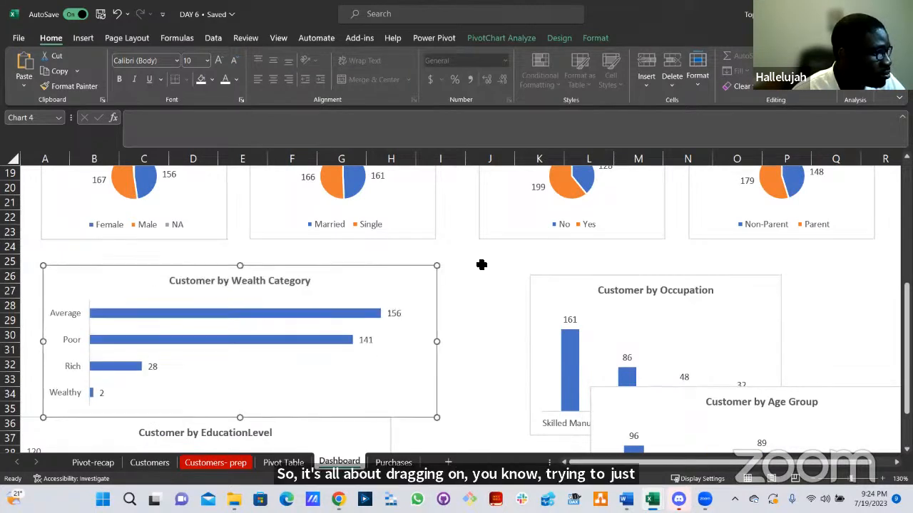
scroll(477, 266, "down", 2)
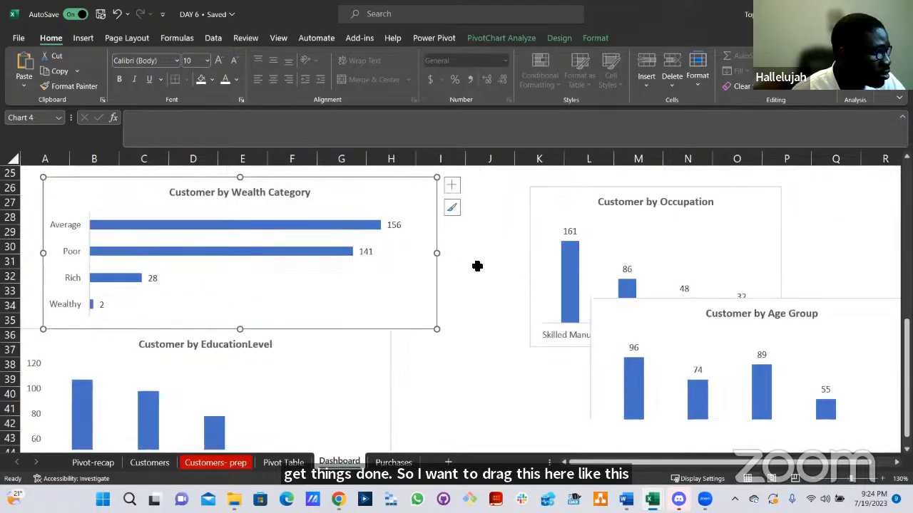
left_click_drag(239, 329, 241, 362)
Move the EducationLevel chart out from under the Wealth Category chart so it starts at about column I, row 41.
scroll(405, 296, "down", 3)
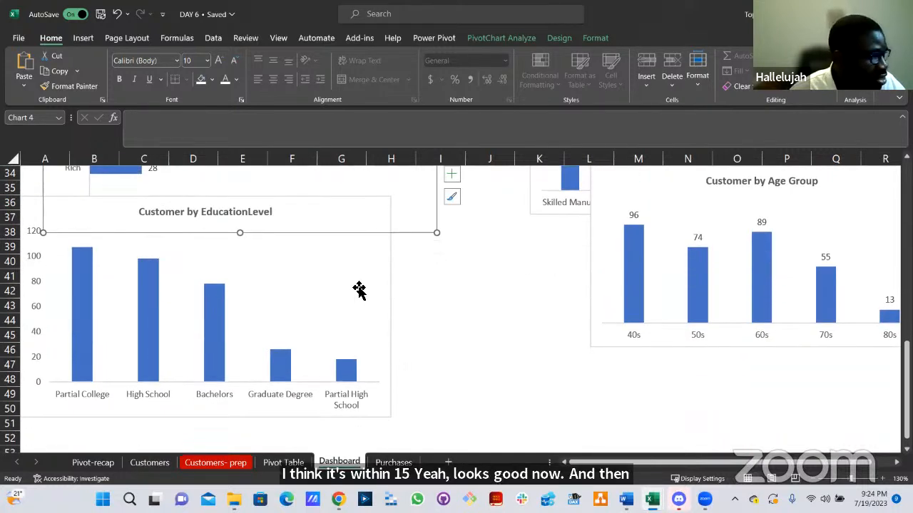
left_click(381, 287)
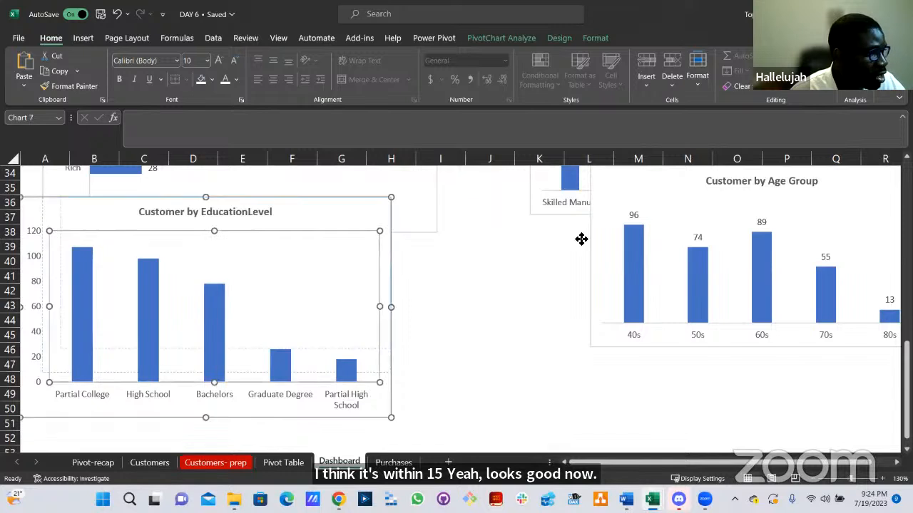
left_click(365, 230)
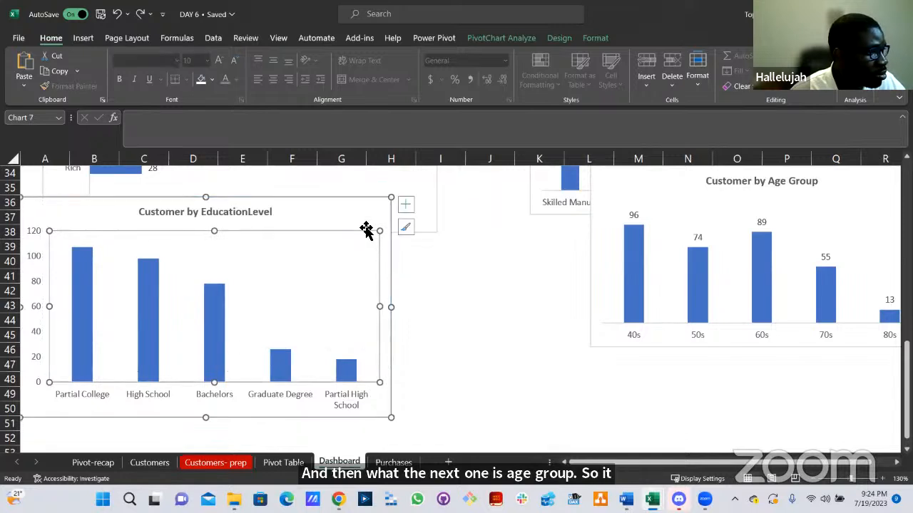
left_click_drag(576, 218, 601, 217)
left_click(602, 217)
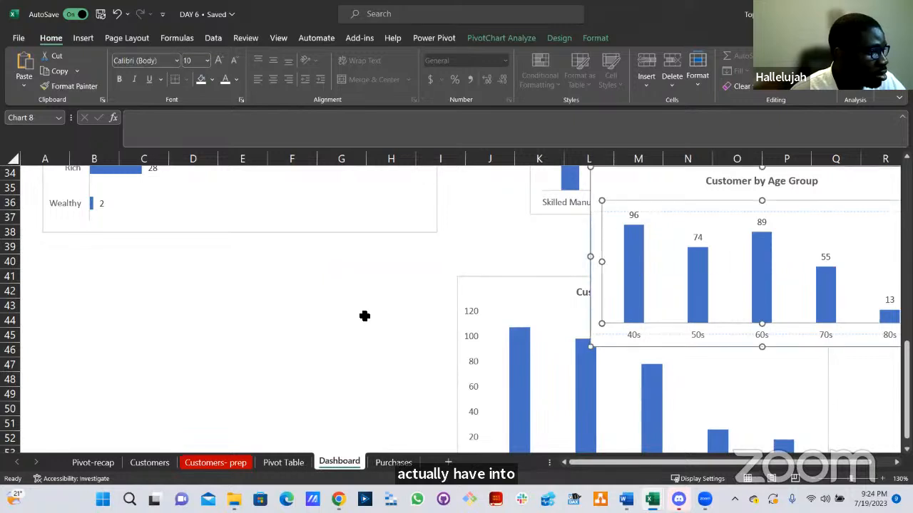
Place the Age Group chart below the Wealth Category chart, starting at about A40, and widen it to about the same width.
left_click(611, 188)
left_click_drag(168, 306, 49, 267)
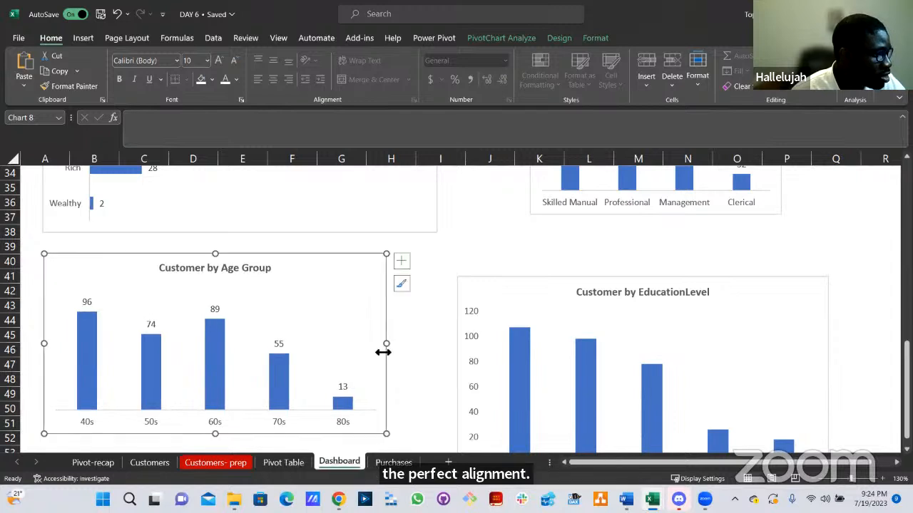
left_click_drag(444, 349, 434, 350)
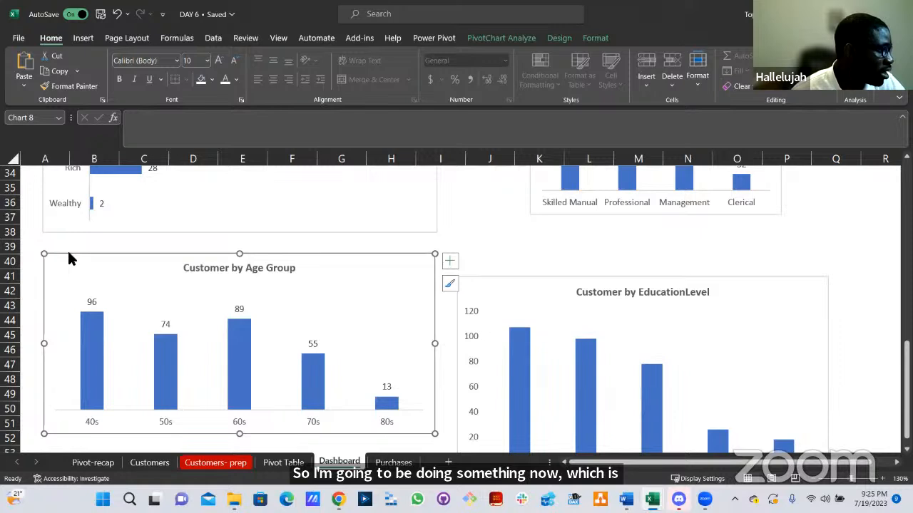
Set an exact height and width for the Wealth Category chart.
scroll(88, 236, "up", 3)
scroll(126, 238, "up", 3)
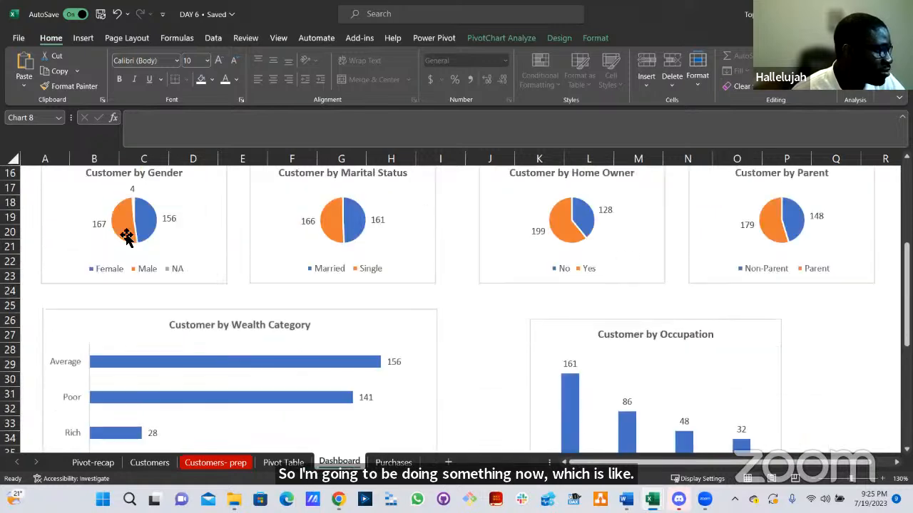
scroll(126, 239, "down", 3)
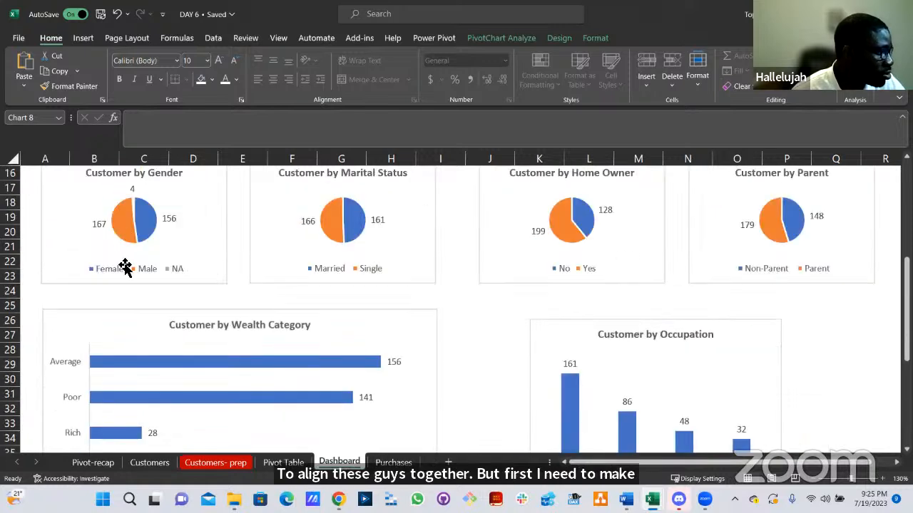
left_click(421, 246)
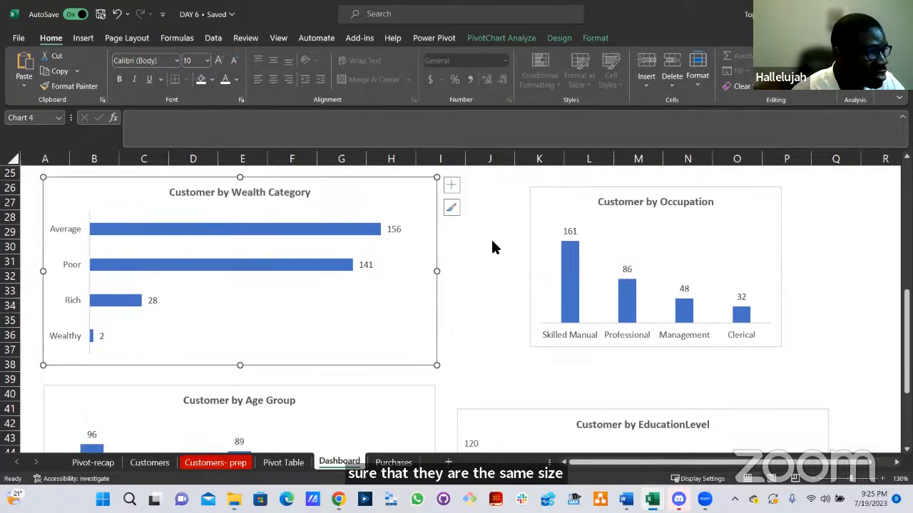
left_click(588, 39)
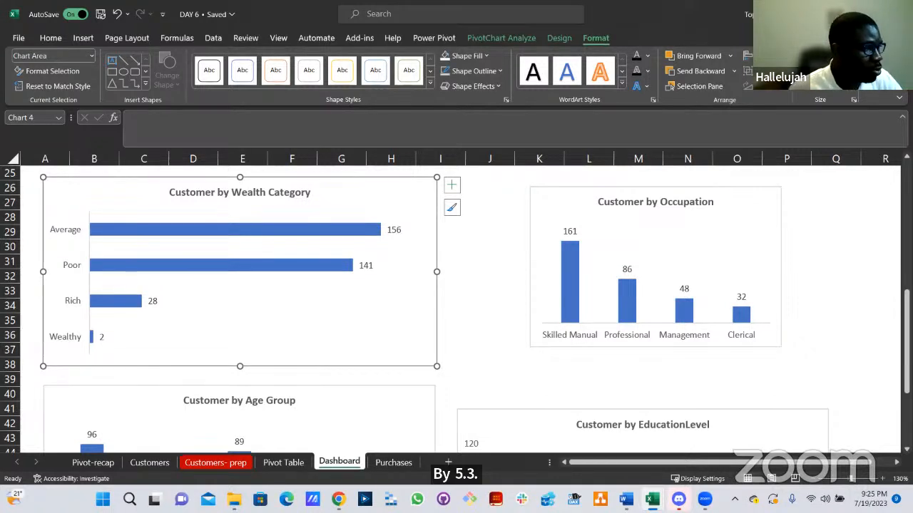
Give the Age Group chart the same exact height and width as the Wealth Category chart.
scroll(382, 328, "down", 2)
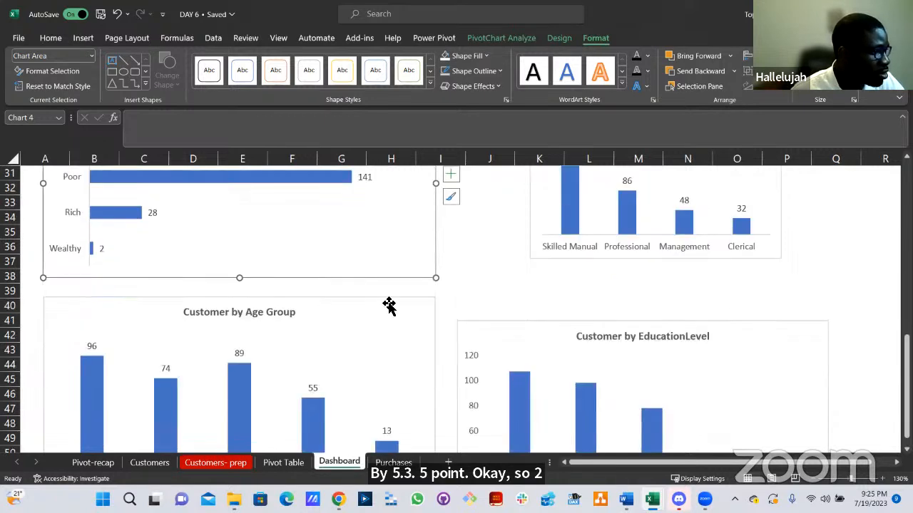
left_click(390, 305)
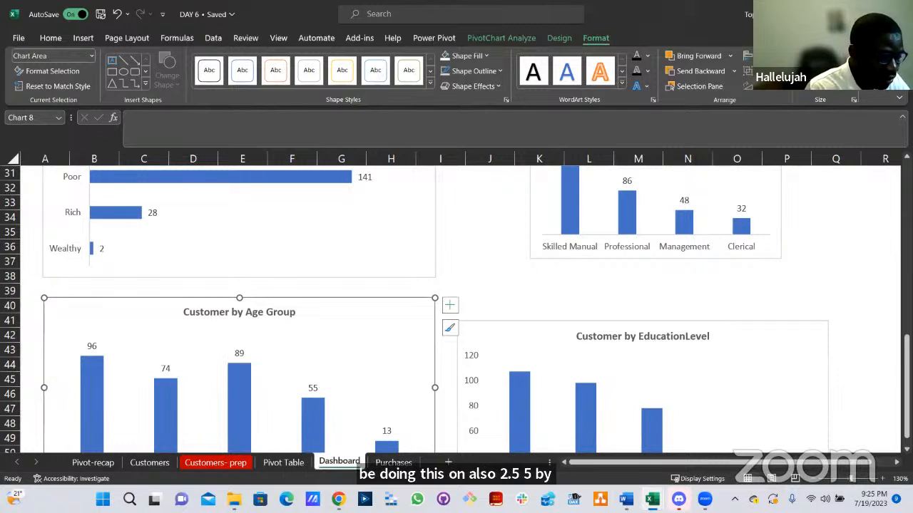
key("Return")
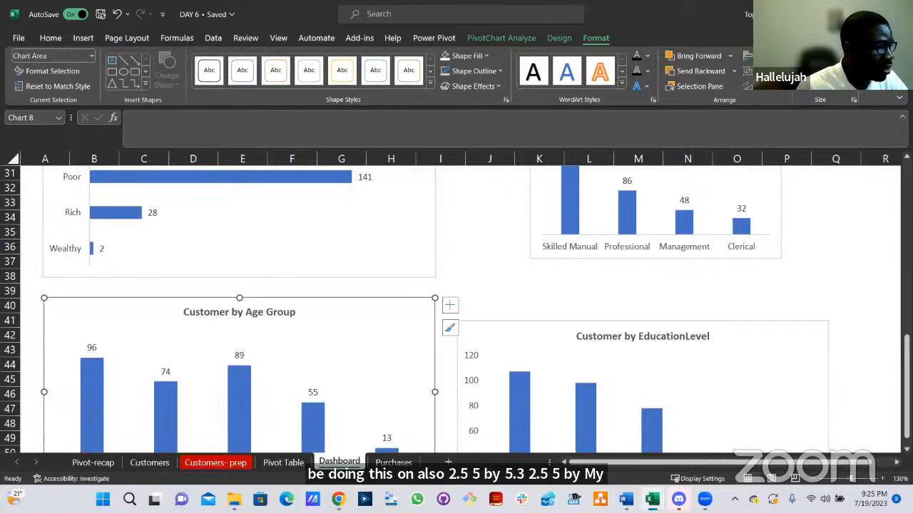
key("Return")
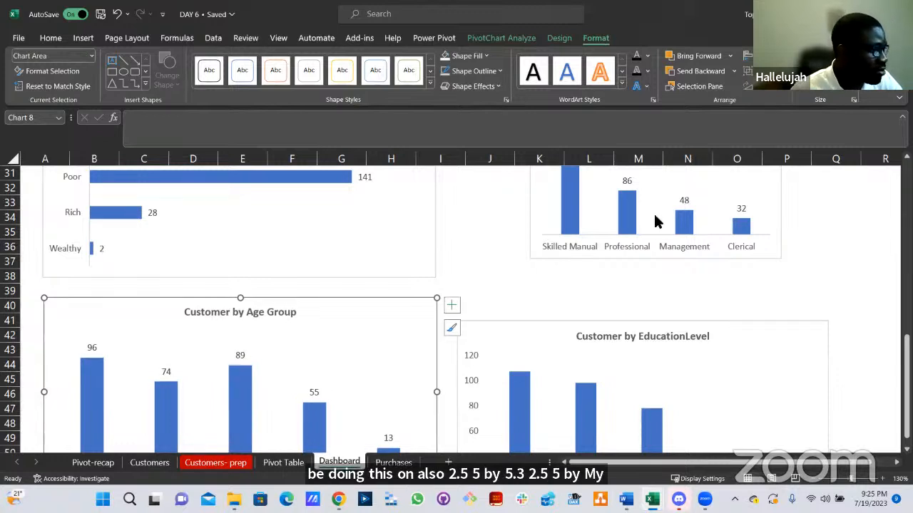
left_click(483, 274)
scroll(47, 175, "up", 9)
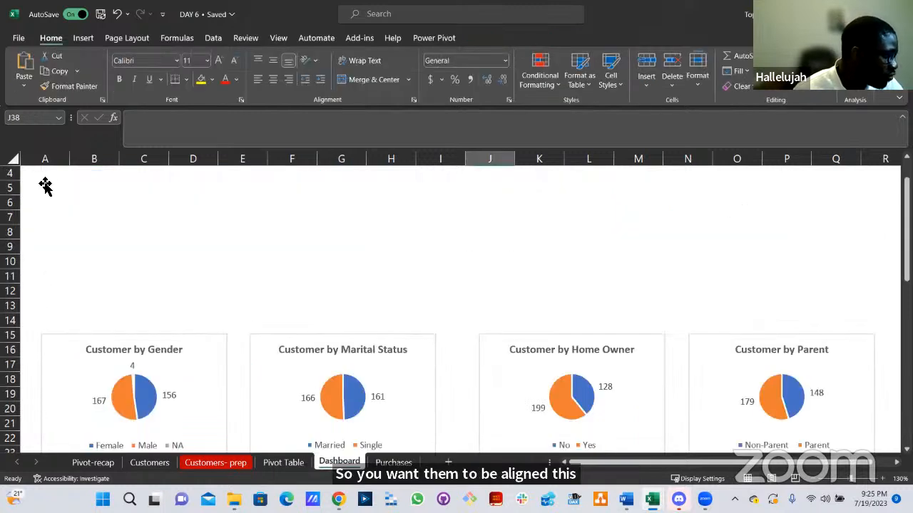
scroll(47, 233, "down", 6)
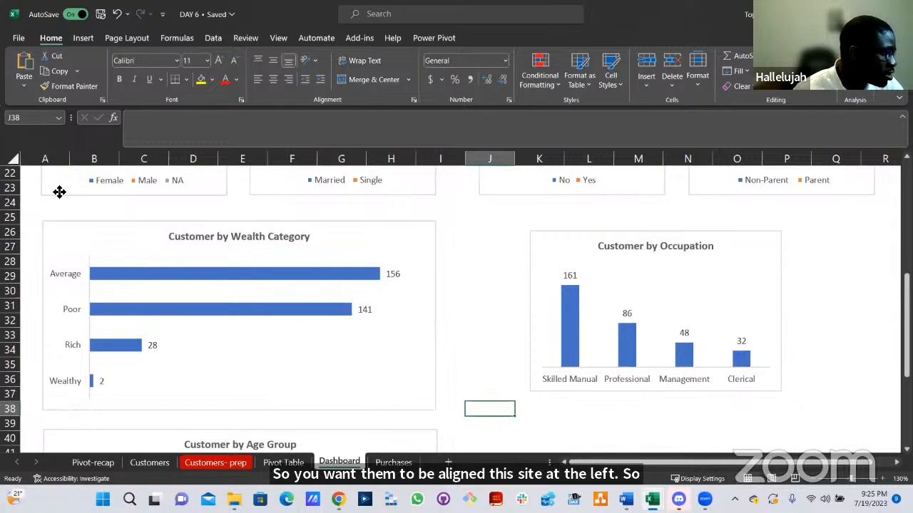
left_click(59, 192)
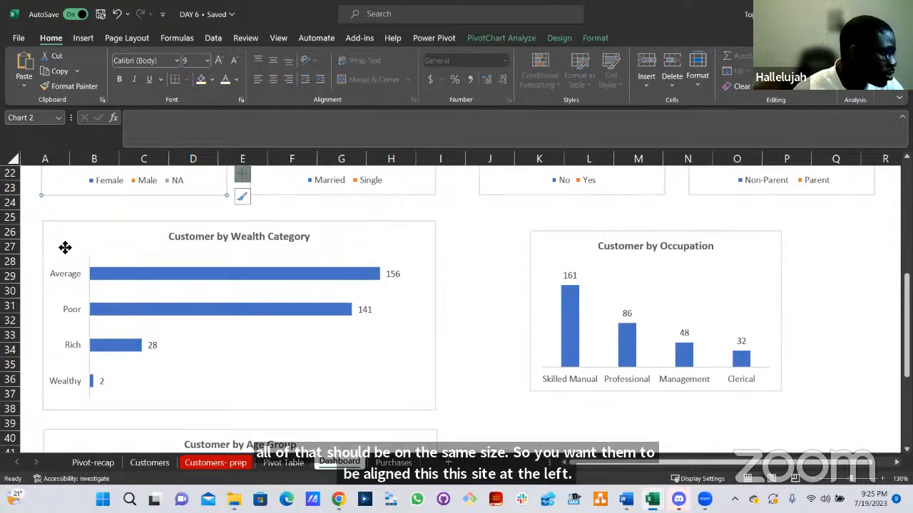
left_click(65, 248, "ctrl")
scroll(55, 304, "down", 3)
left_click(55, 304, "ctrl")
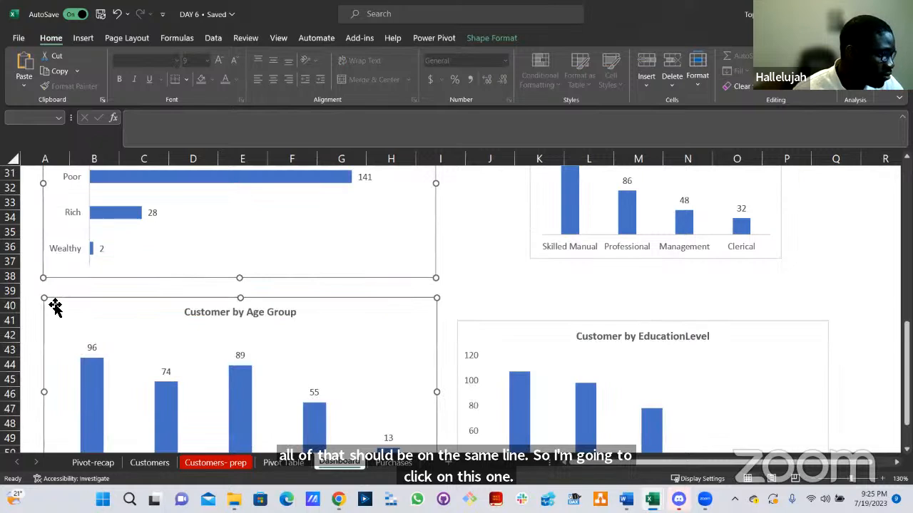
left_click(492, 38)
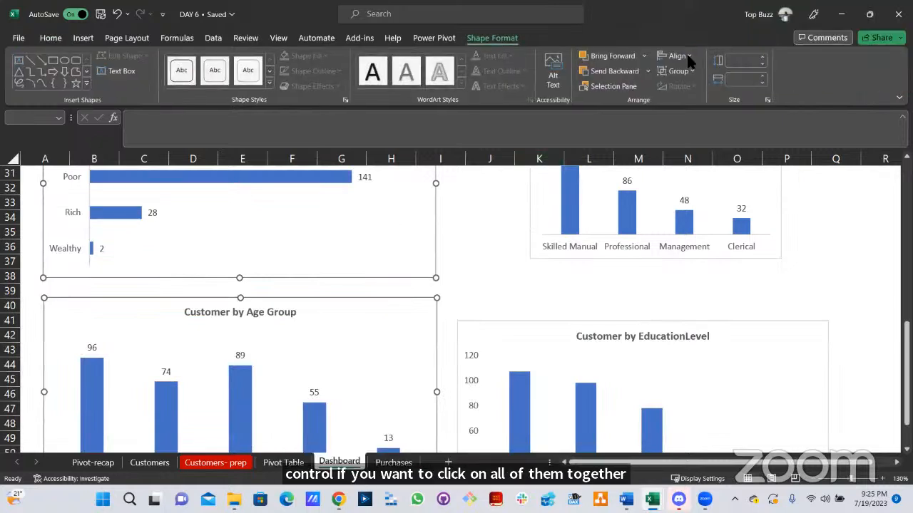
left_click(679, 56)
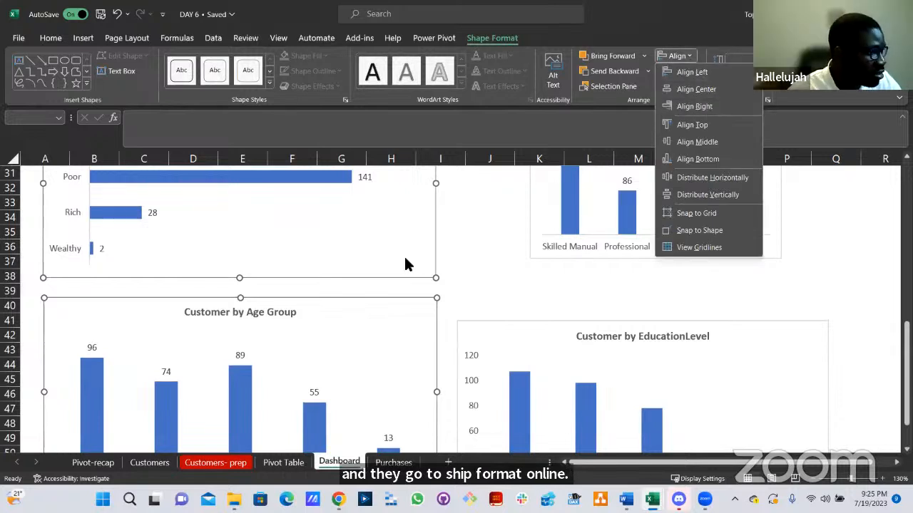
left_click(342, 290)
left_click(342, 294)
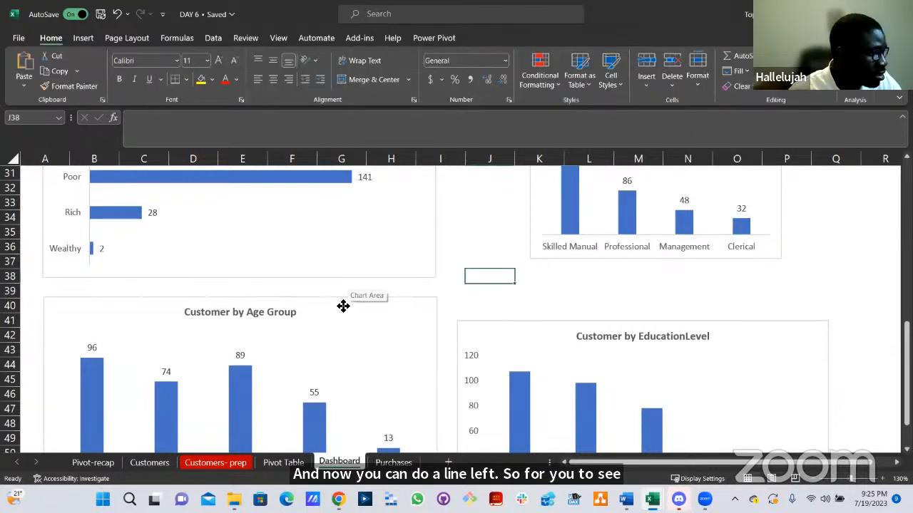
Offset the Age Group chart to about column B, and align the Gender, Wealth Category and Age Group charts by their left edges.
left_click_drag(378, 305, 395, 306)
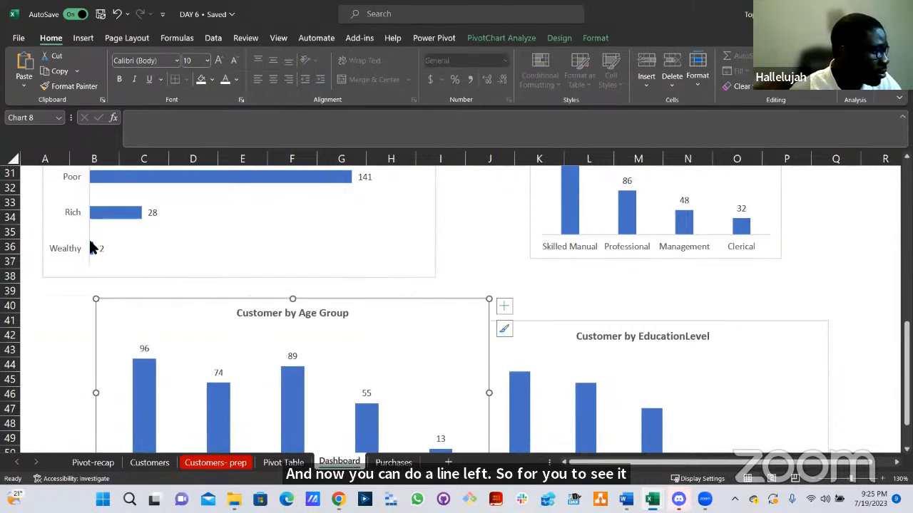
scroll(82, 232, "up", 4)
left_click(56, 236)
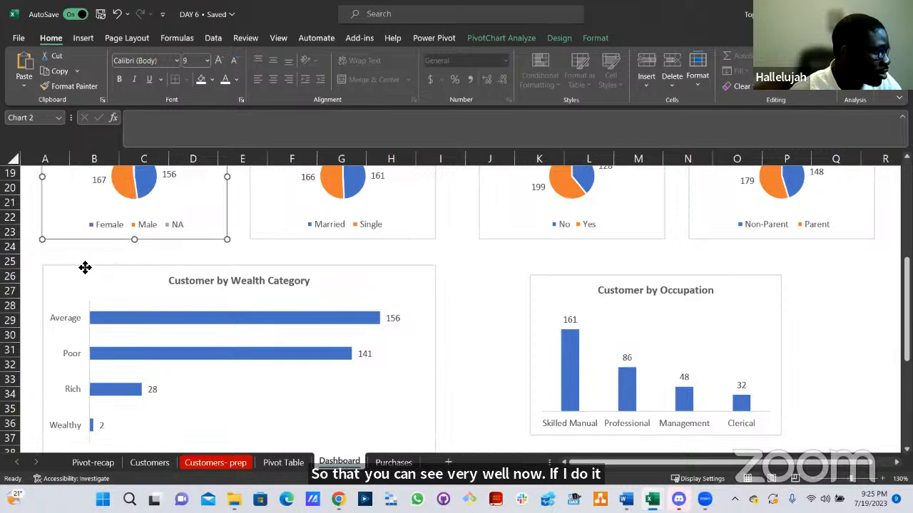
left_click(85, 267)
scroll(109, 309, "down", 4)
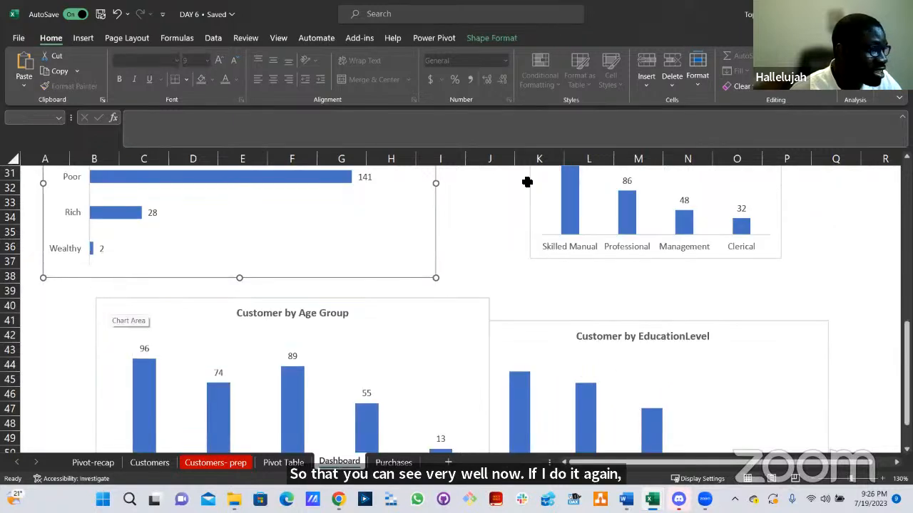
left_click(492, 37)
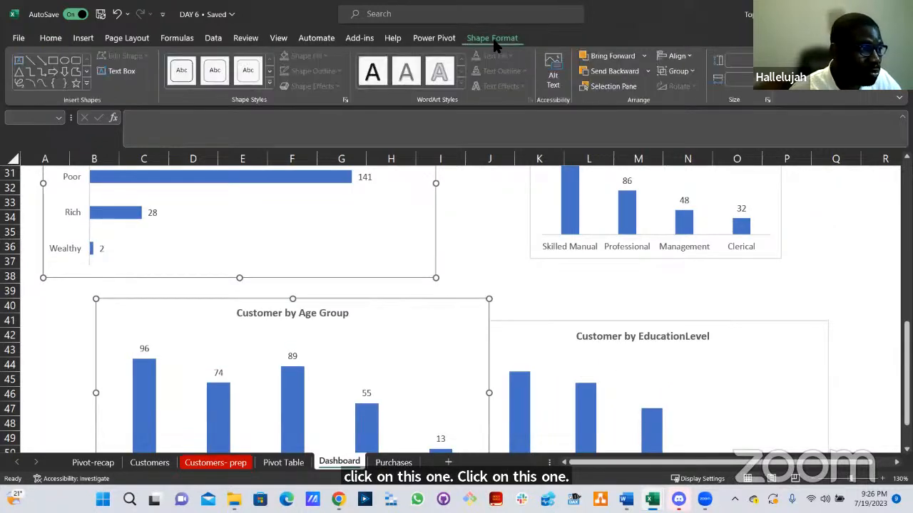
left_click(681, 57)
left_click(688, 72)
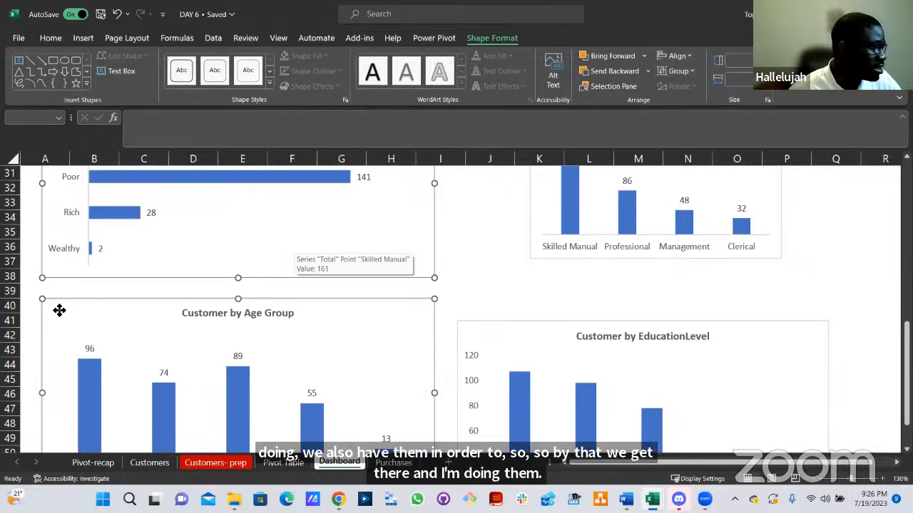
scroll(59, 311, "up", 1)
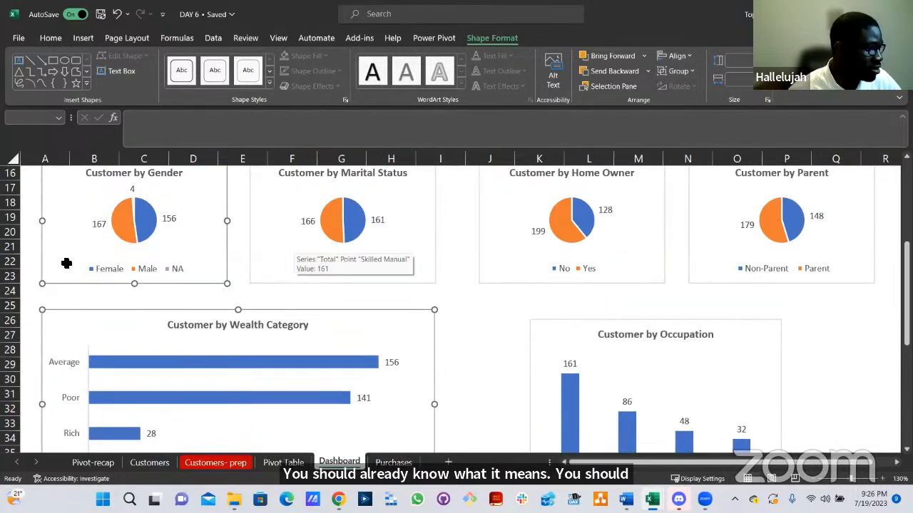
scroll(428, 286, "up", 4)
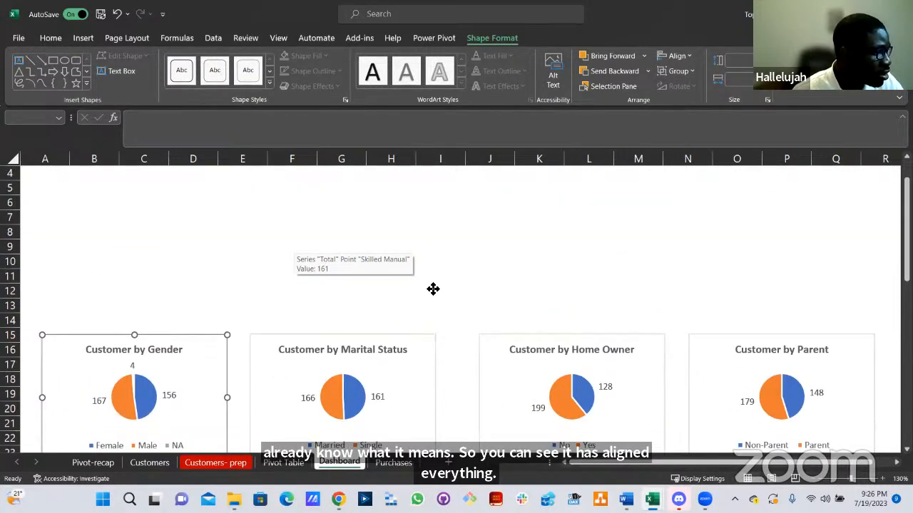
scroll(452, 357, "down", 6)
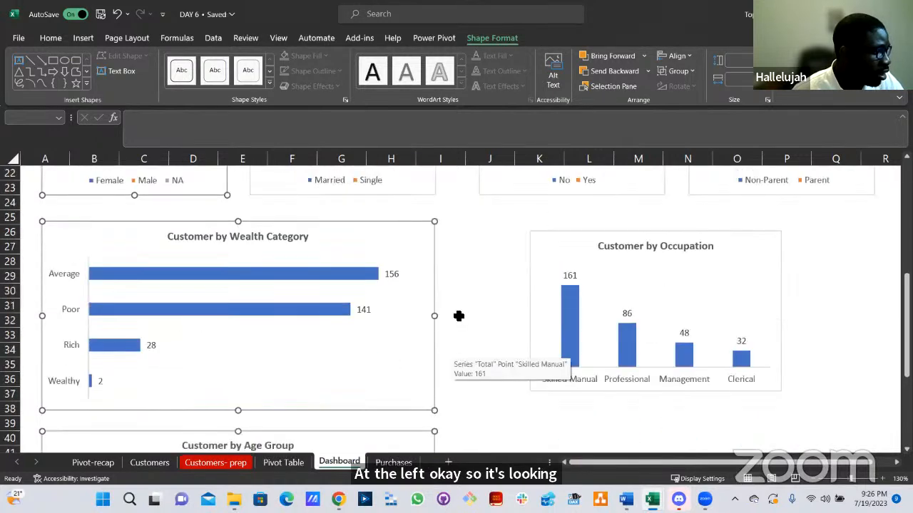
Change the Customer by Occupation chart to a Clustered Bar chart.
scroll(458, 316, "down", 4)
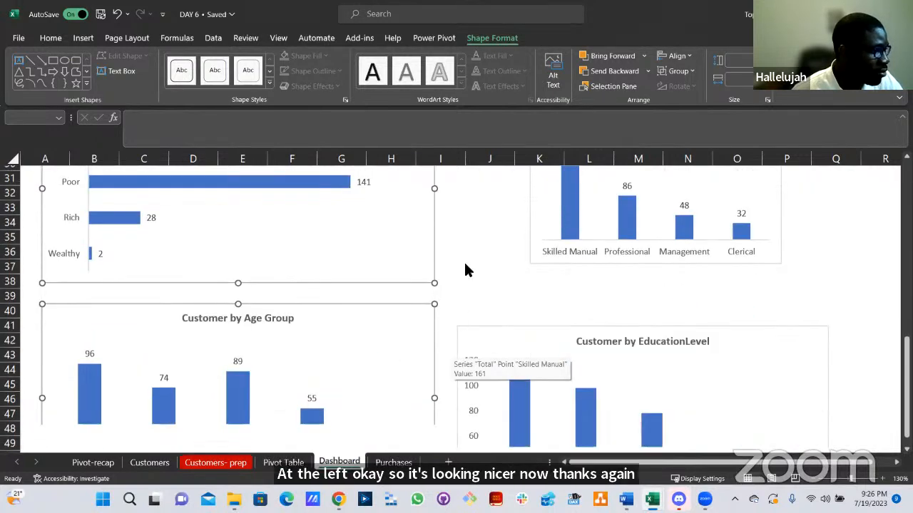
scroll(468, 266, "up", 2)
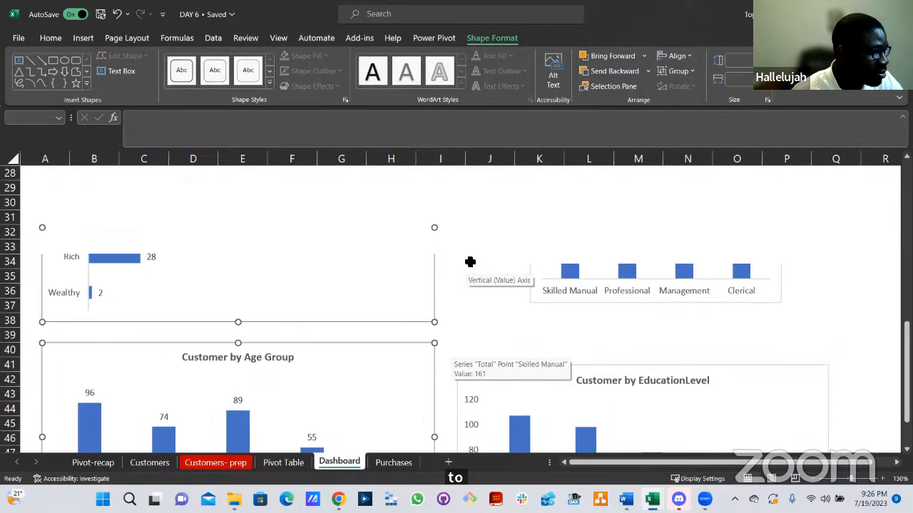
scroll(475, 274, "up", 6)
scroll(475, 278, "down", 1)
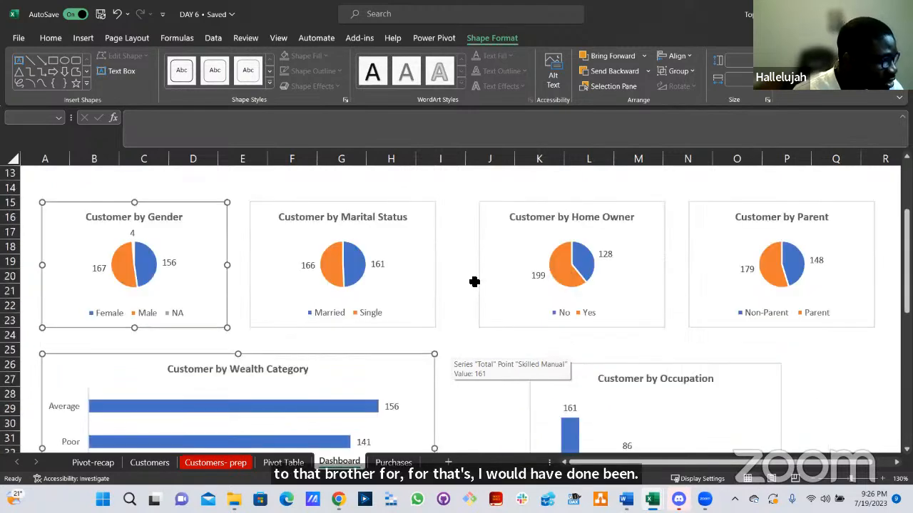
scroll(473, 294, "down", 2)
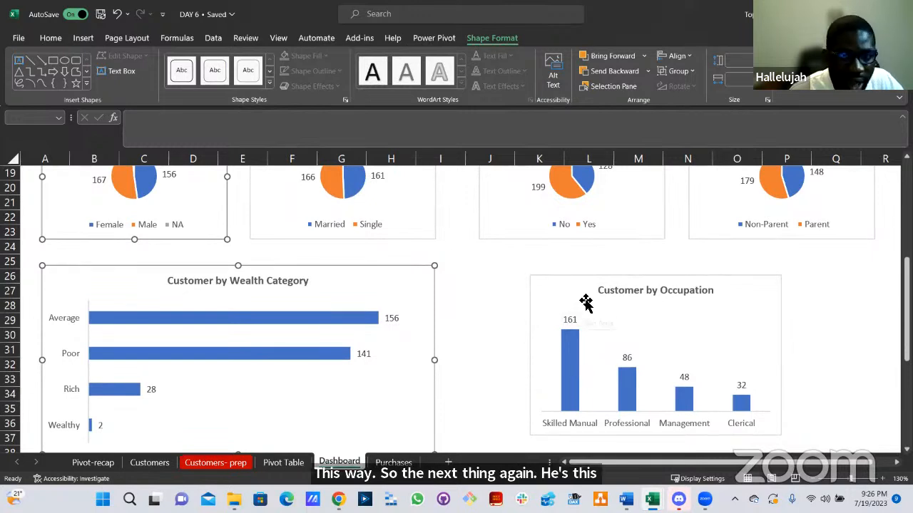
scroll(565, 304, "down", 1)
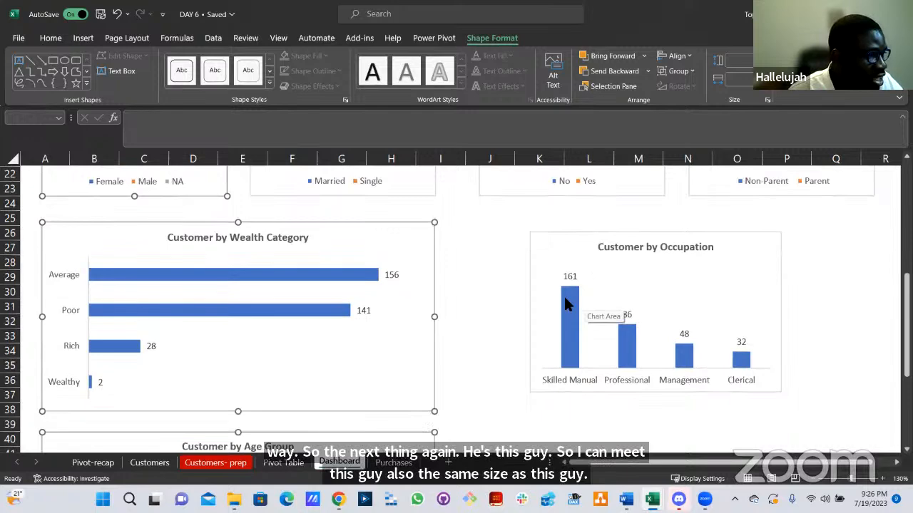
left_click(551, 247)
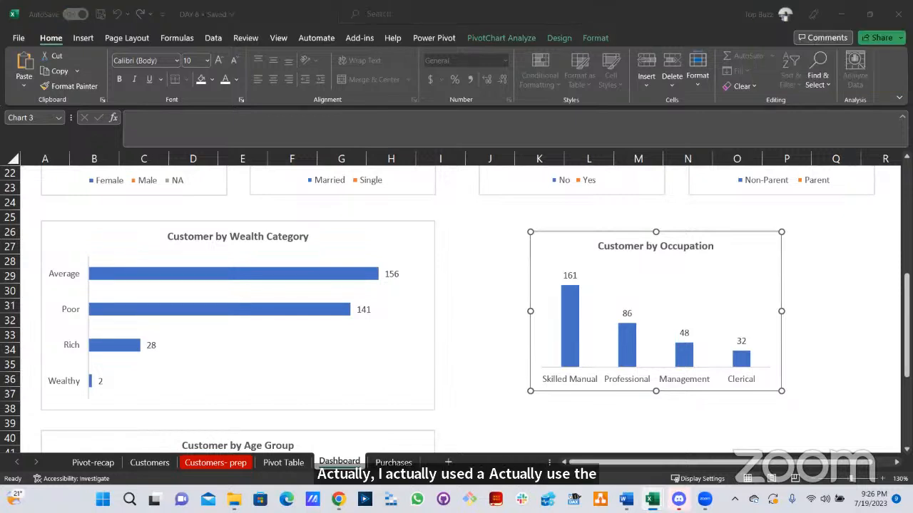
left_click(563, 248)
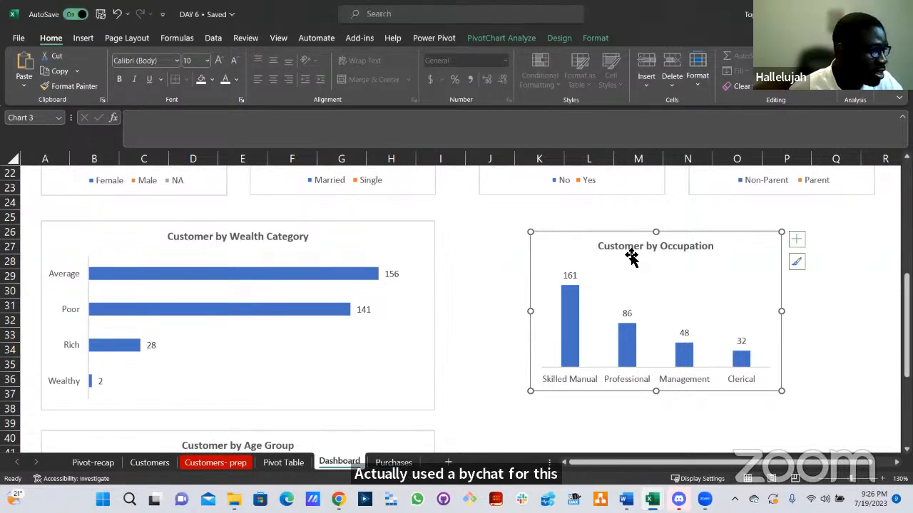
left_click(508, 38)
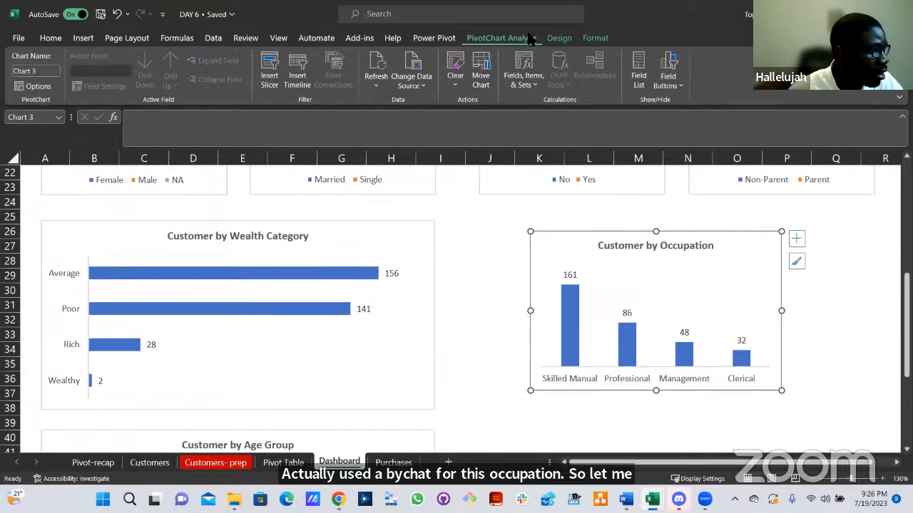
left_click(554, 39)
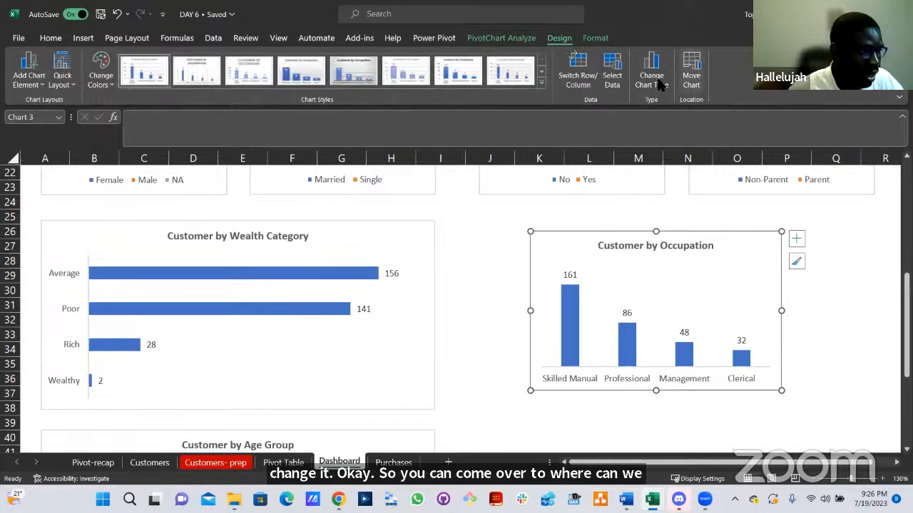
left_click(652, 78)
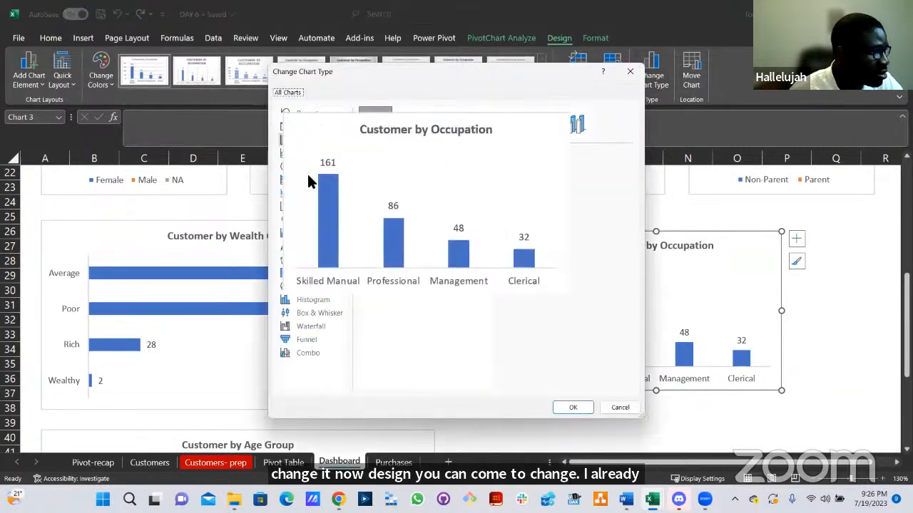
left_click(300, 180)
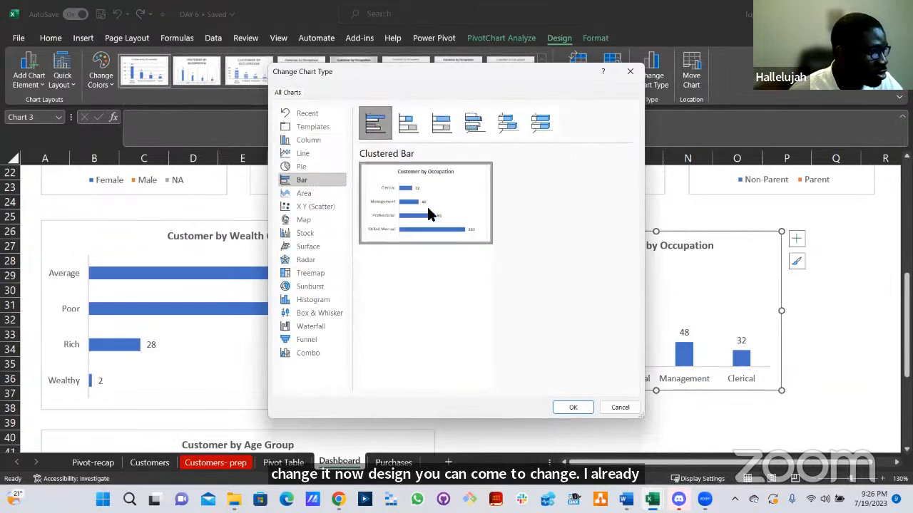
left_click(575, 408)
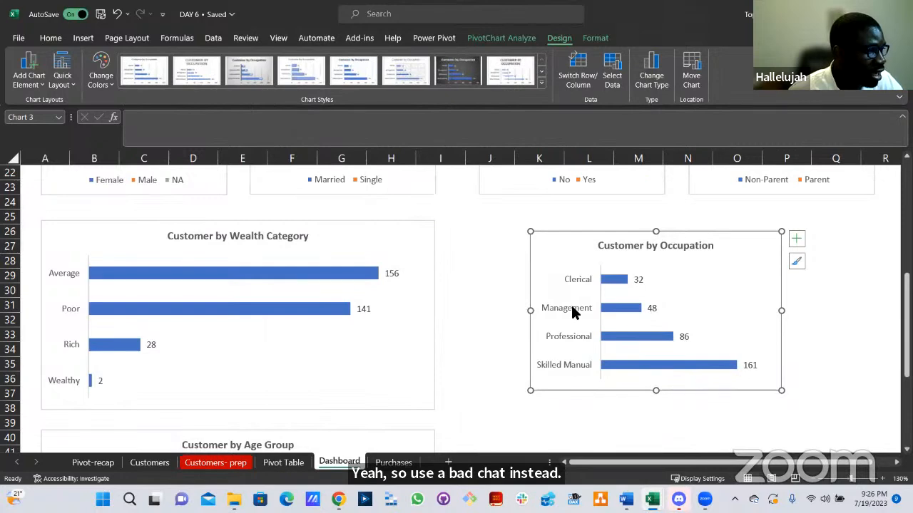
Sort the Occupation chart's categories in ascending order by Total Customers.
right_click(572, 308)
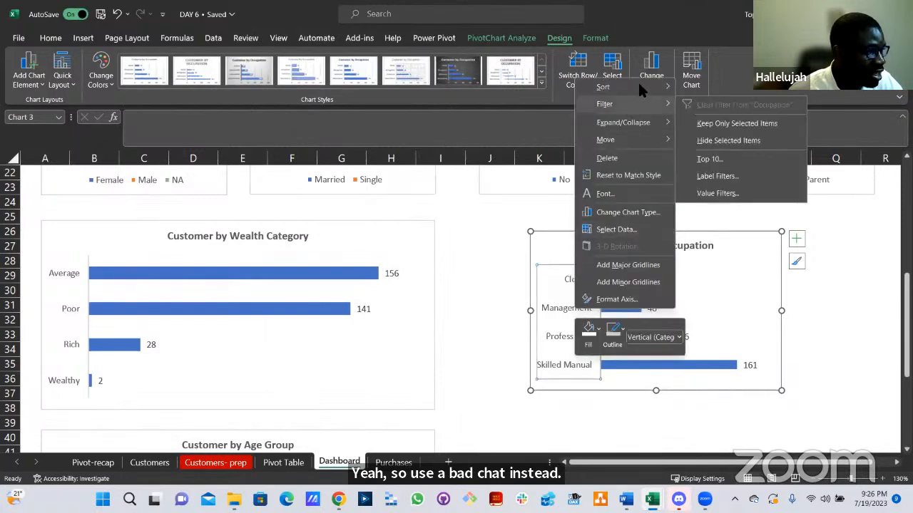
mouse_move(657, 83)
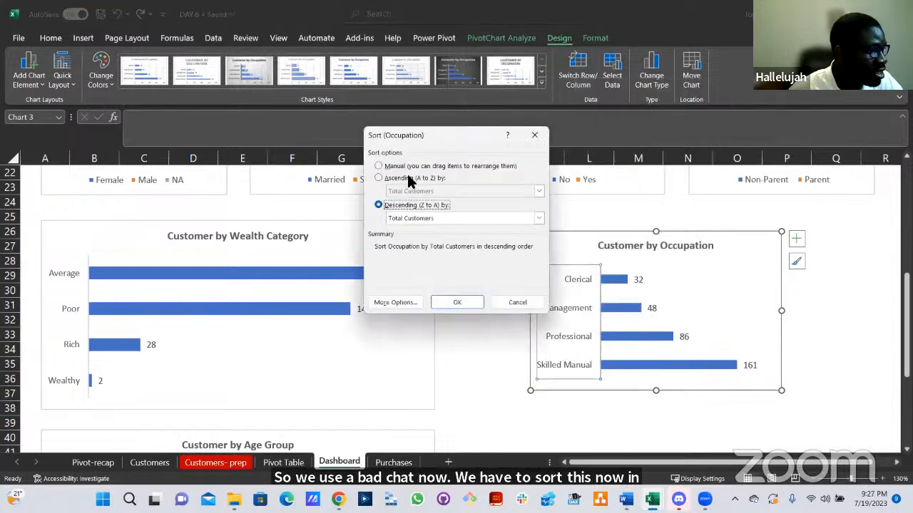
left_click(407, 177)
left_click(477, 306)
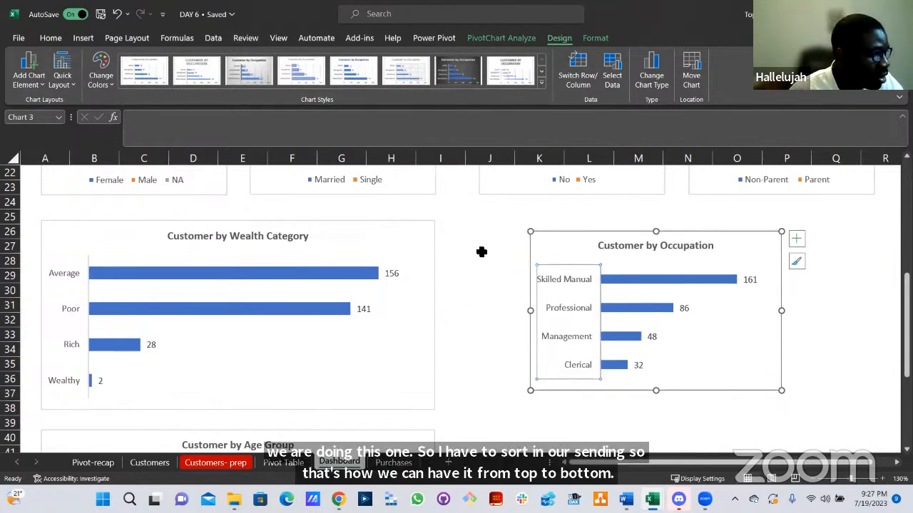
Give the Occupation chart the same exact height and width as the Wealth Category chart.
left_click(419, 236)
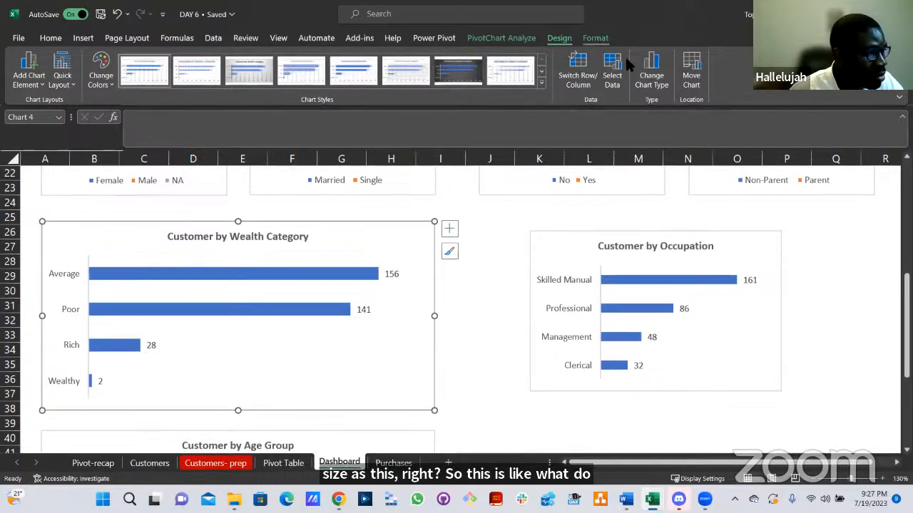
left_click(596, 38)
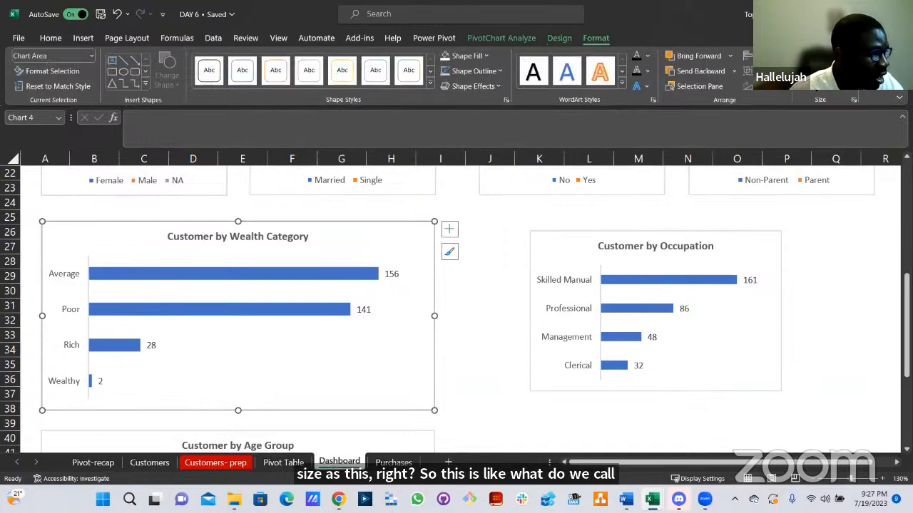
left_click(754, 248)
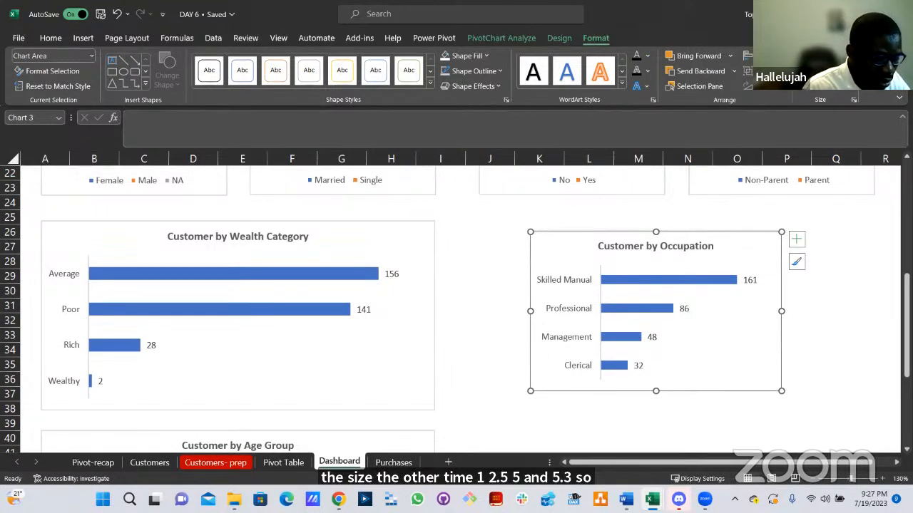
key("Return")
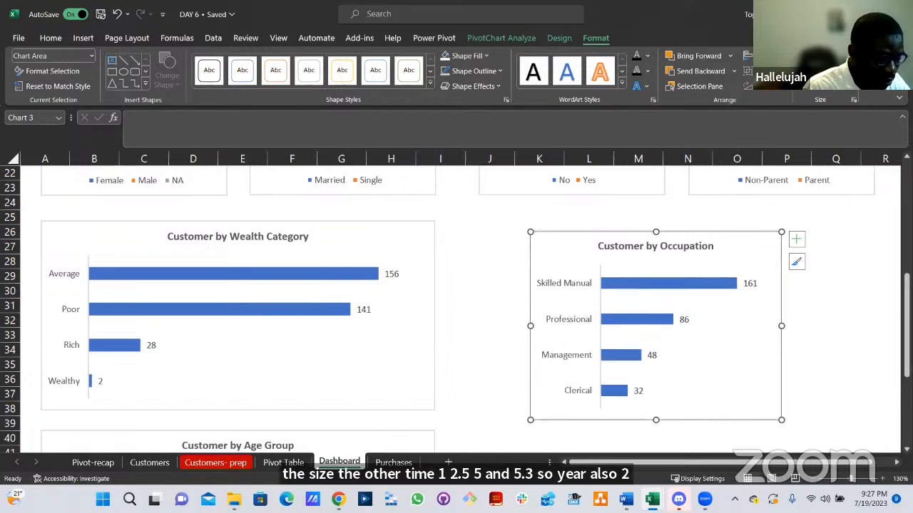
key("Return")
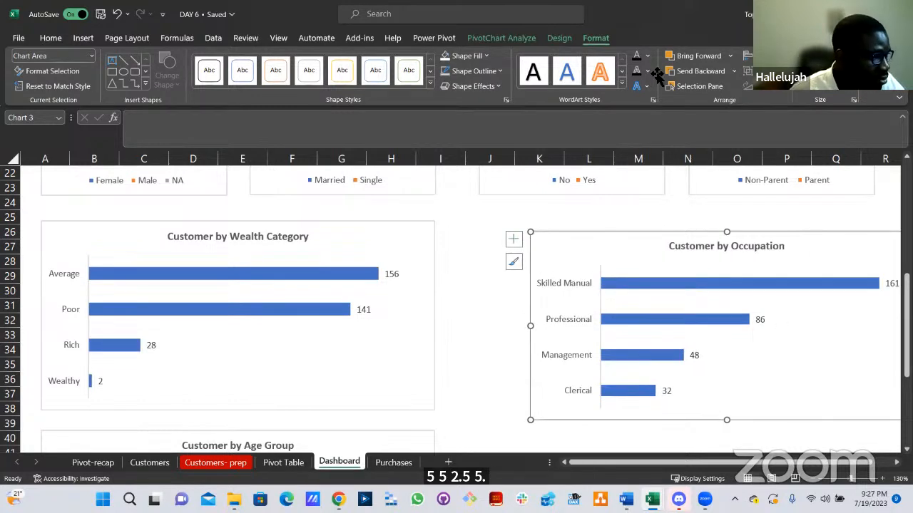
Move the Occupation chart beneath the Home Owner and Parent charts, starting at about J25 beside the Wealth Category chart.
mouse_move(572, 243)
left_mouse_down()
mouse_move(536, 236)
mouse_move(557, 235)
left_mouse_up()
scroll(663, 352, "up", 7)
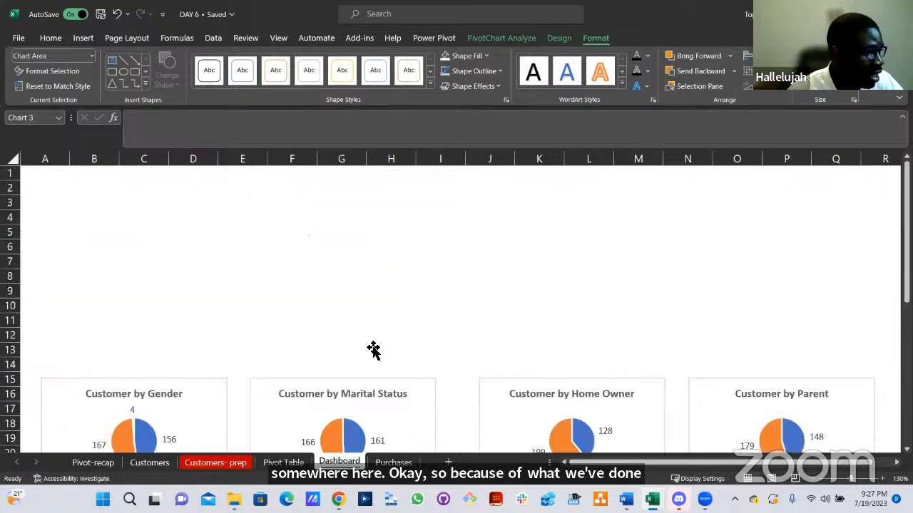
scroll(644, 358, "down", 3)
scroll(644, 357, "down", 1)
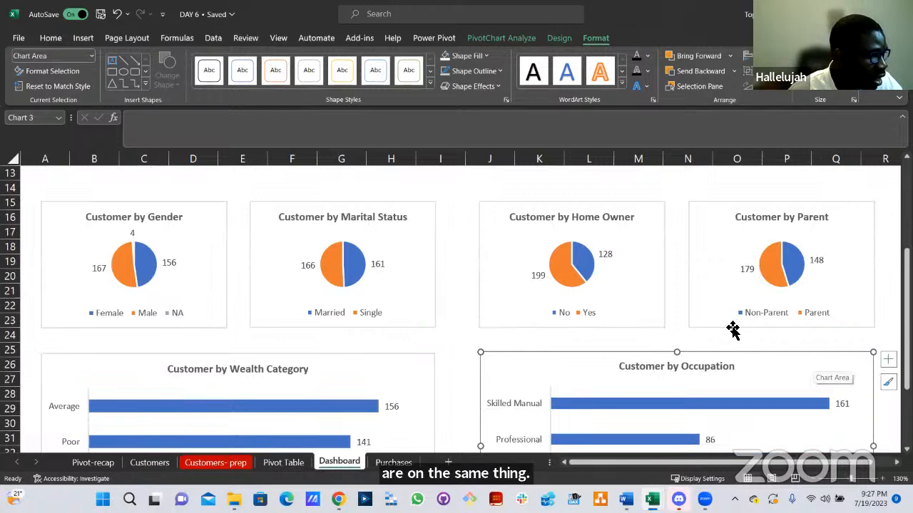
Give the EducationLevel chart the same exact height and width as the Age Group chart, and move it to about J40.
scroll(737, 327, "down", 3)
scroll(731, 329, "down", 2)
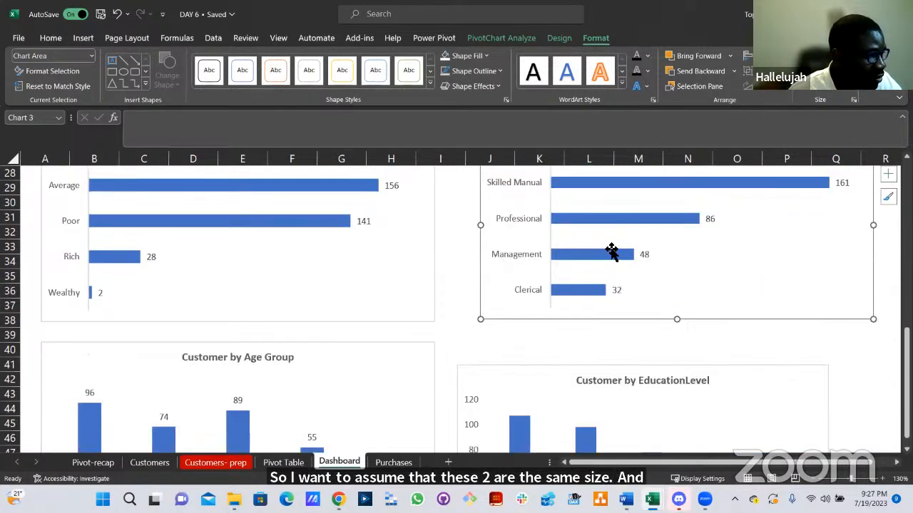
scroll(546, 291, "down", 2)
left_click(547, 292)
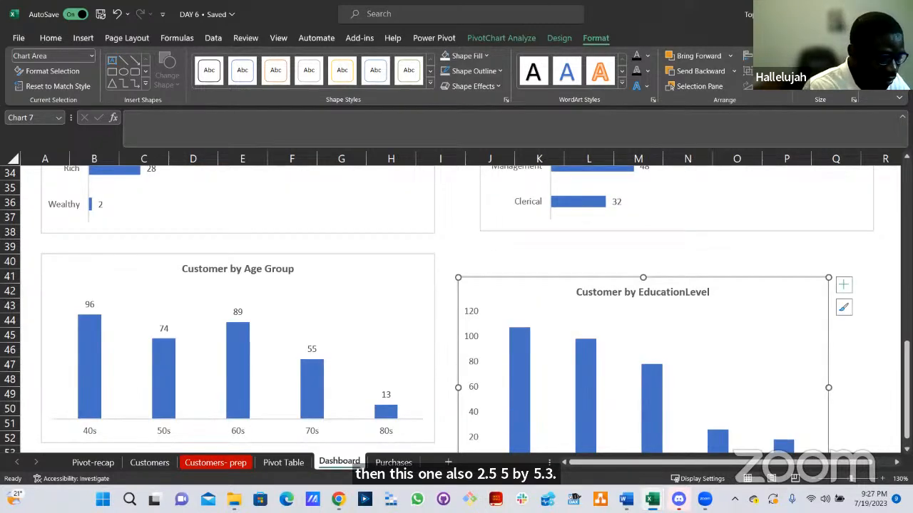
key("Return")
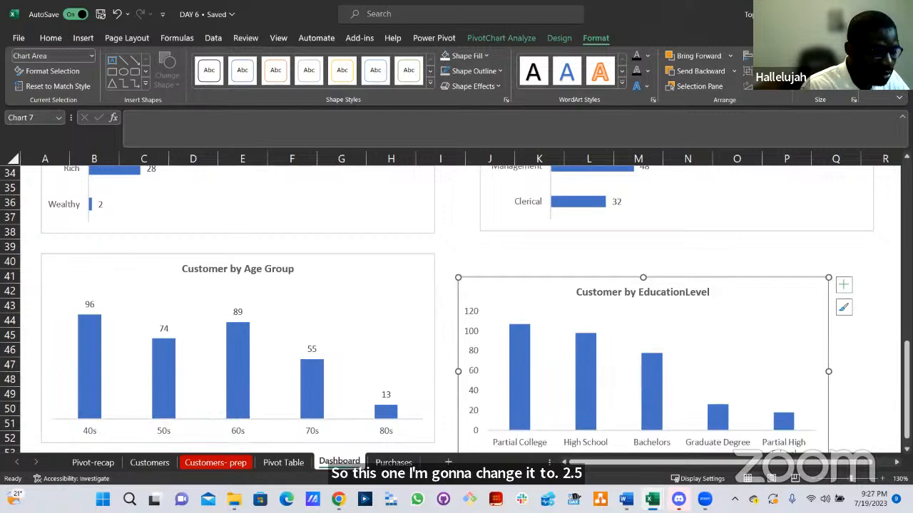
key("Return")
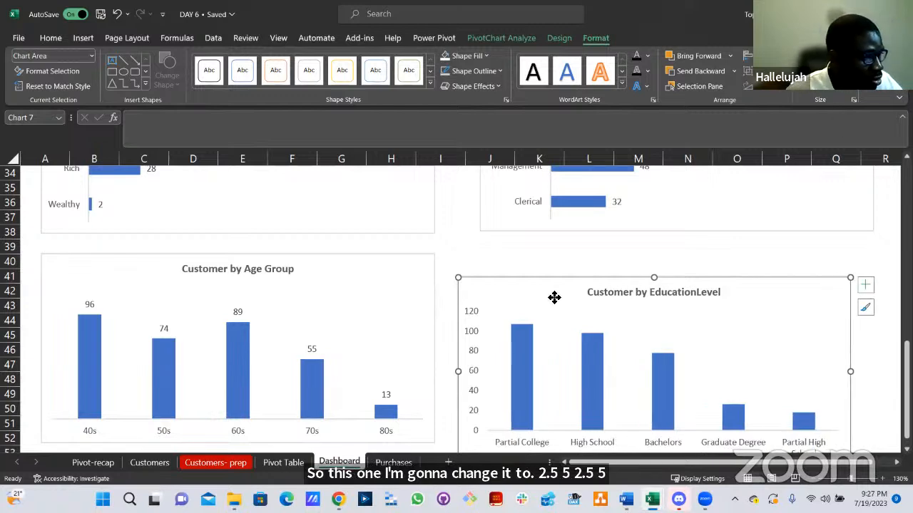
left_click_drag(556, 297, 567, 283)
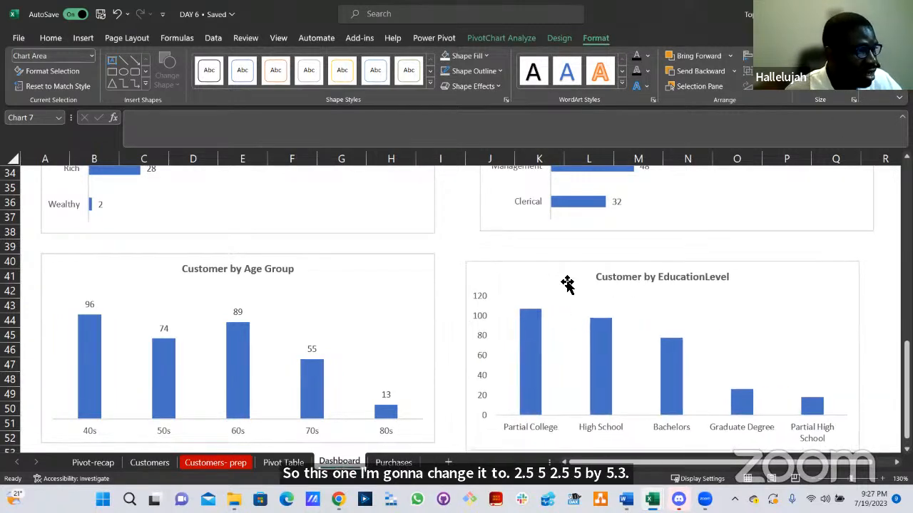
Align the Parent, Occupation and EducationLevel charts by their right edges.
scroll(787, 268, "up", 6)
scroll(787, 268, "up", 3)
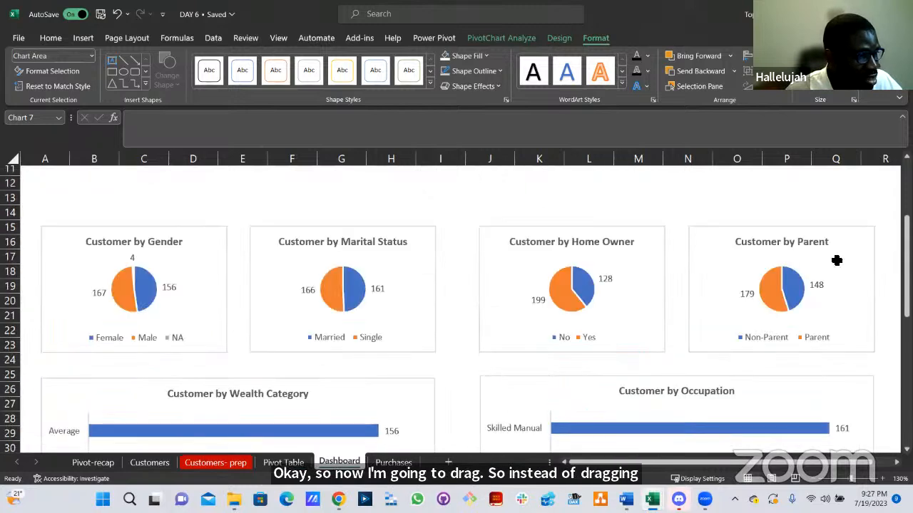
left_click(855, 293)
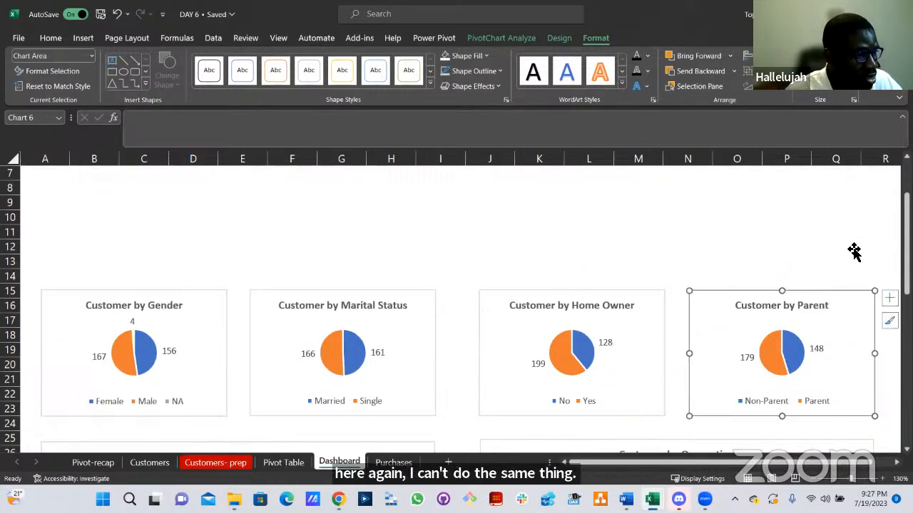
scroll(858, 294, "down", 3)
left_click(855, 311, "ctrl")
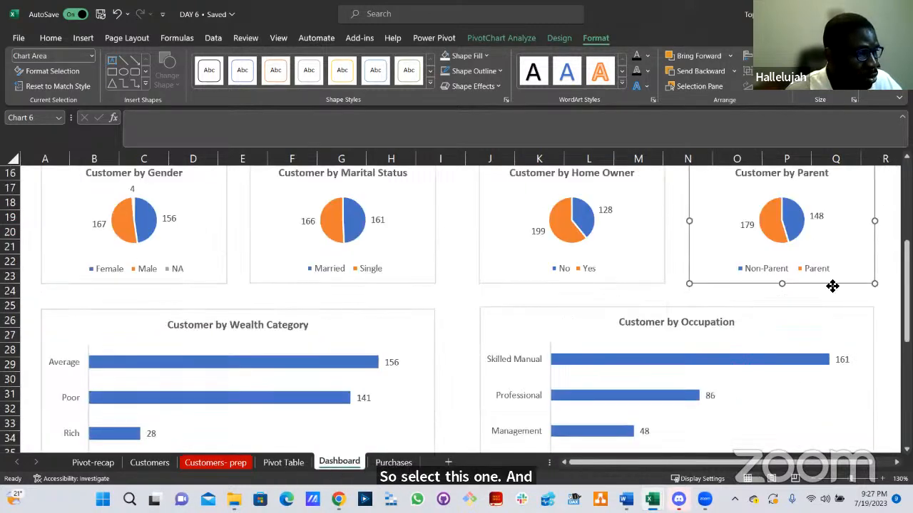
scroll(832, 303, "down", 4)
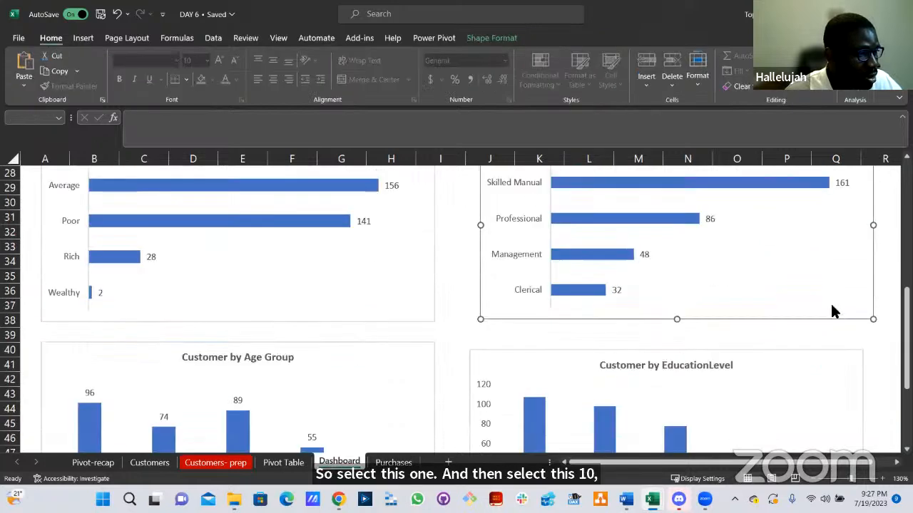
left_click(834, 359, "ctrl")
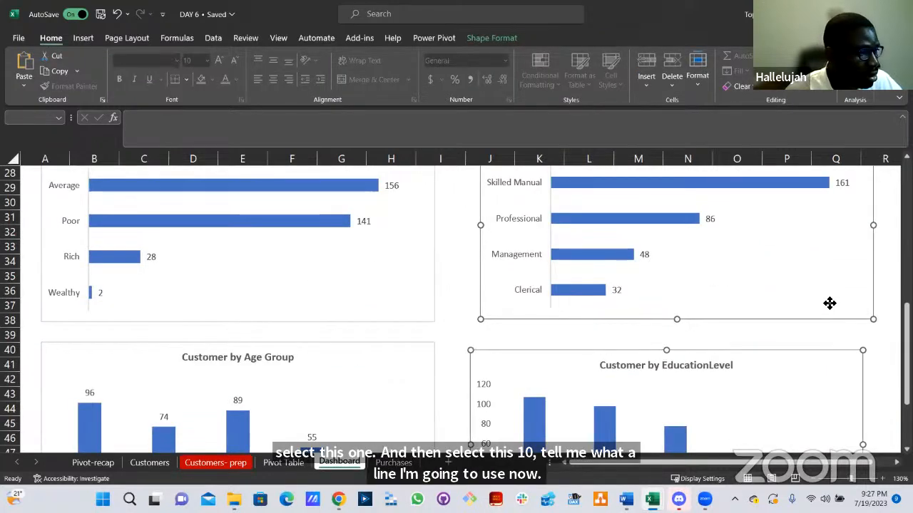
scroll(824, 285, "down", 2)
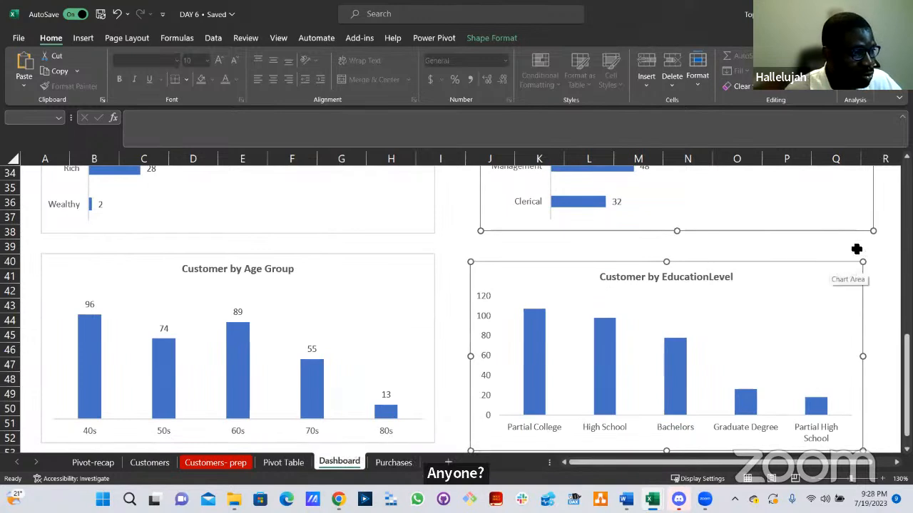
left_click(479, 39)
left_click(676, 55)
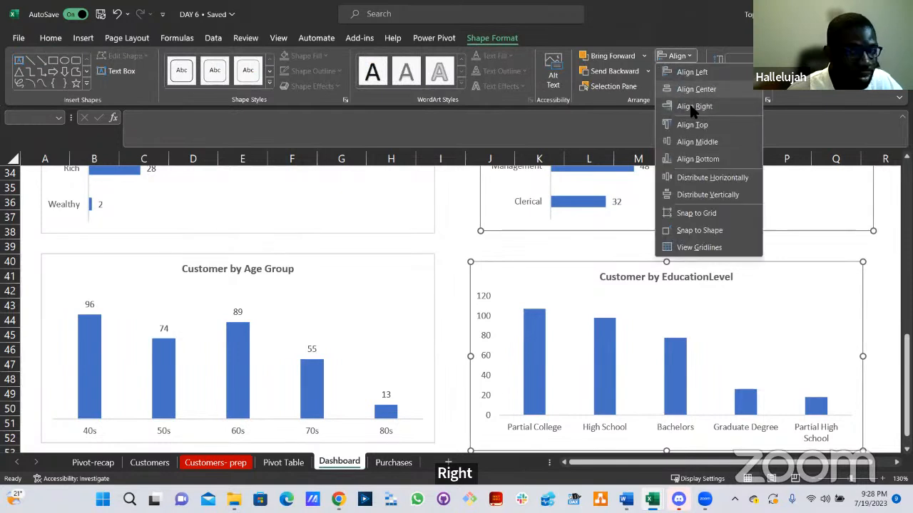
left_click(828, 269)
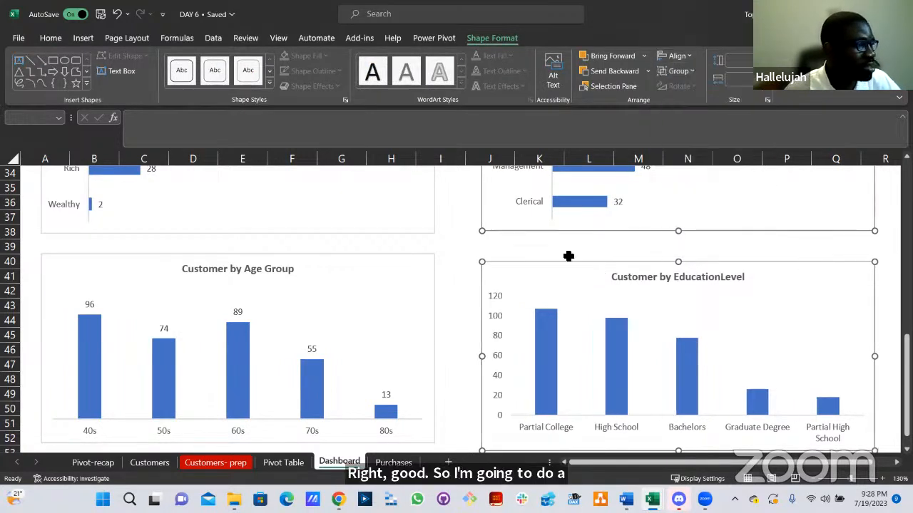
Align the Wealth Category and Occupation charts by their top edges.
scroll(466, 254, "up", 7)
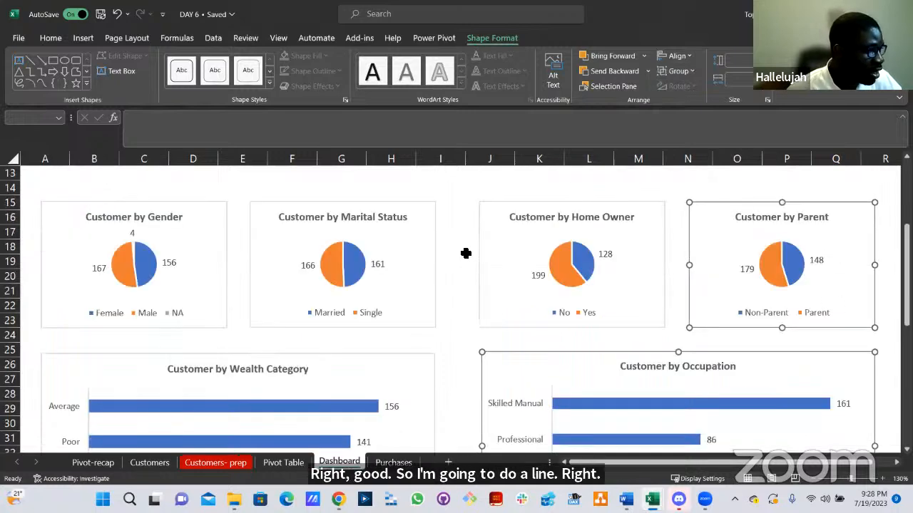
scroll(467, 249, "up", 4)
scroll(467, 249, "down", 6)
scroll(468, 249, "down", 2)
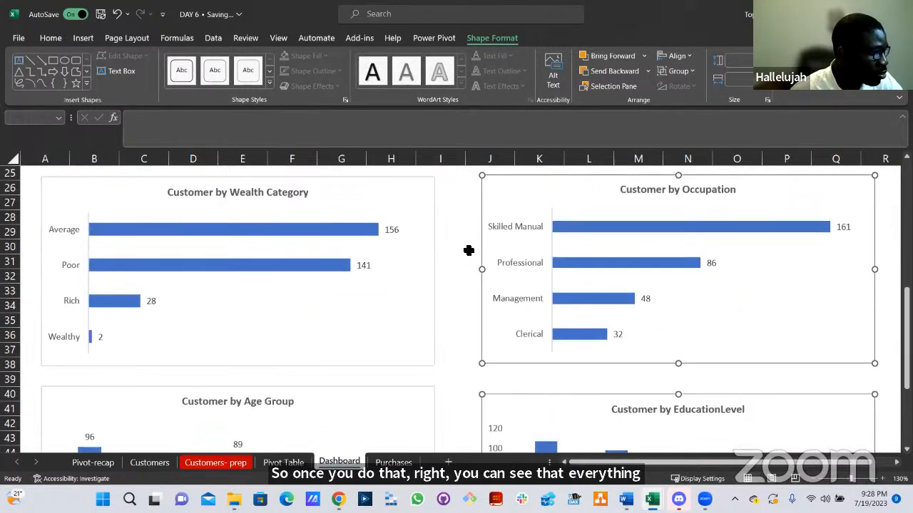
scroll(469, 249, "down", 2)
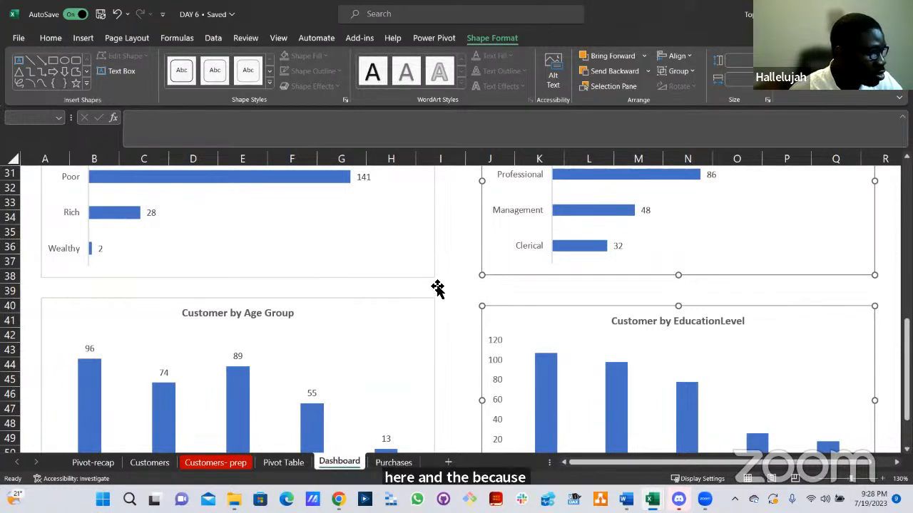
scroll(485, 297, "up", 4)
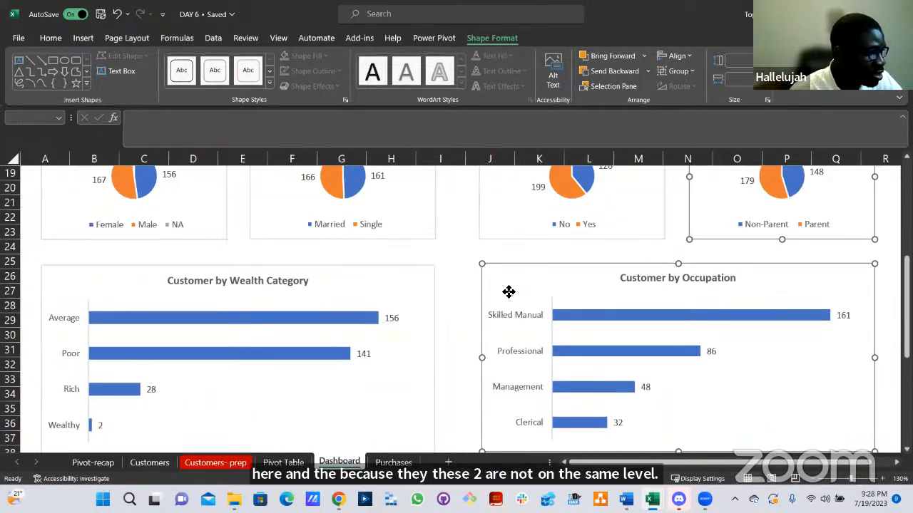
left_click(470, 263)
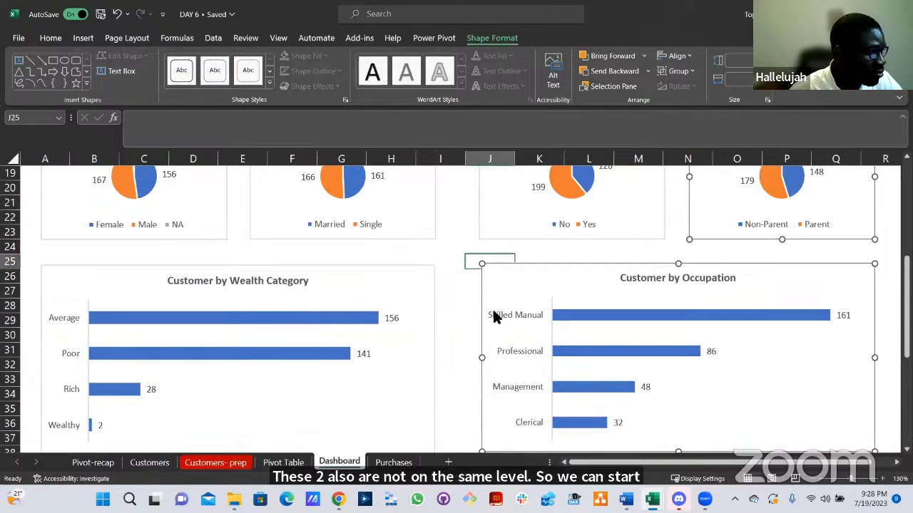
left_click(532, 279)
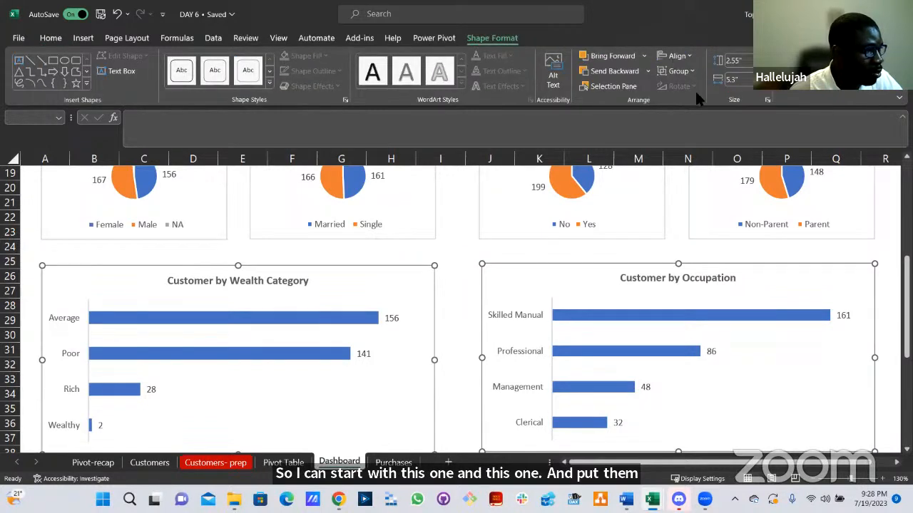
left_click(677, 56)
left_click(688, 140)
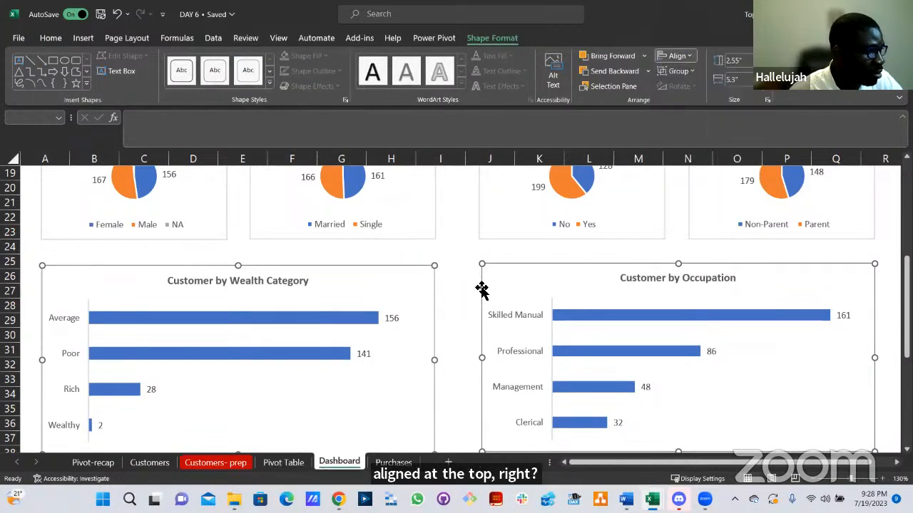
Align the Age Group and EducationLevel charts by their top edges.
scroll(473, 286, "down", 4)
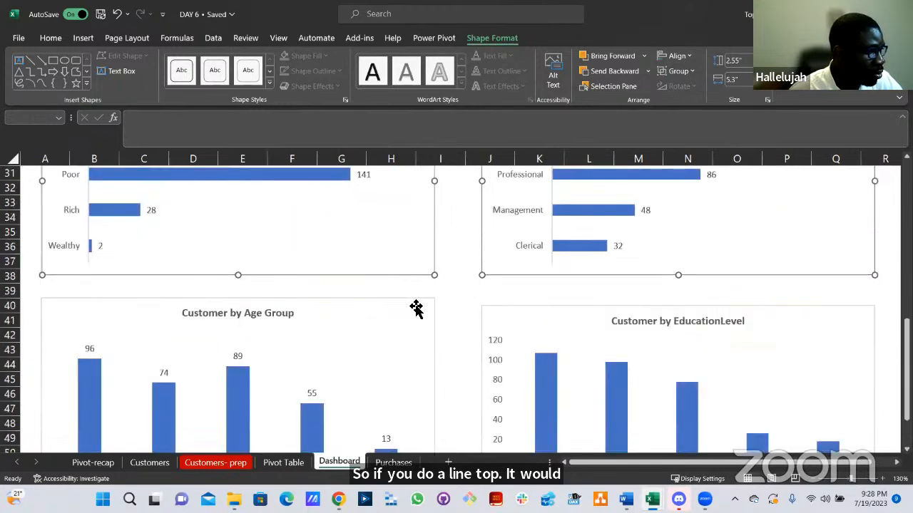
left_click(416, 307)
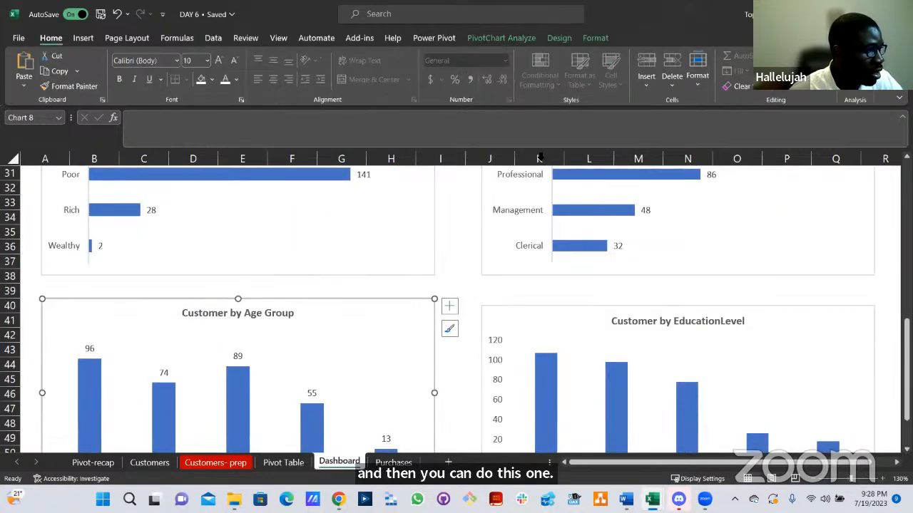
left_click(514, 313, "ctrl")
left_click(502, 40)
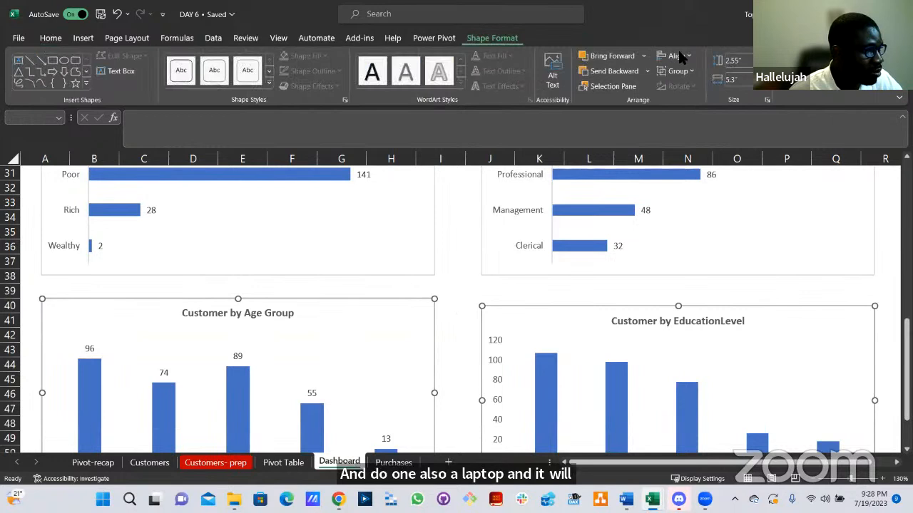
left_click(678, 56)
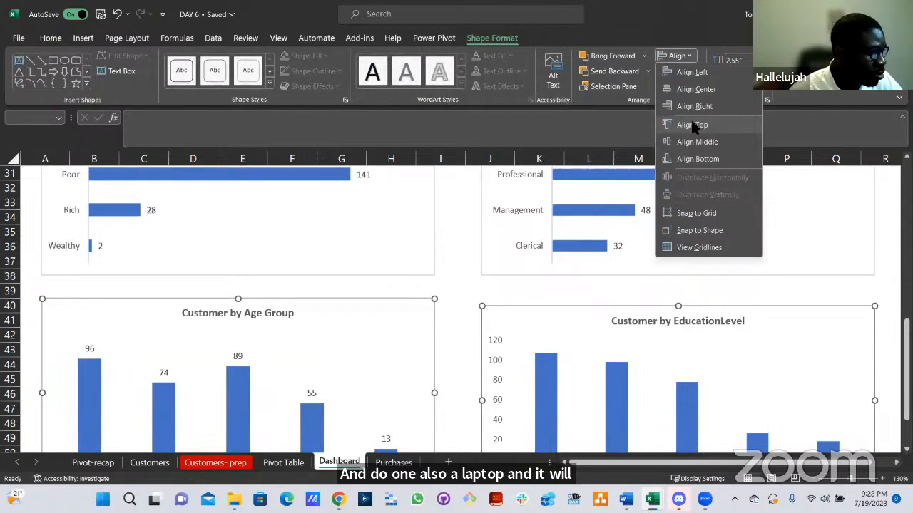
left_click(691, 125)
Review the alignment and overall arrangement of all the dashboard charts, including at a reduced zoom.
scroll(456, 273, "down", 2)
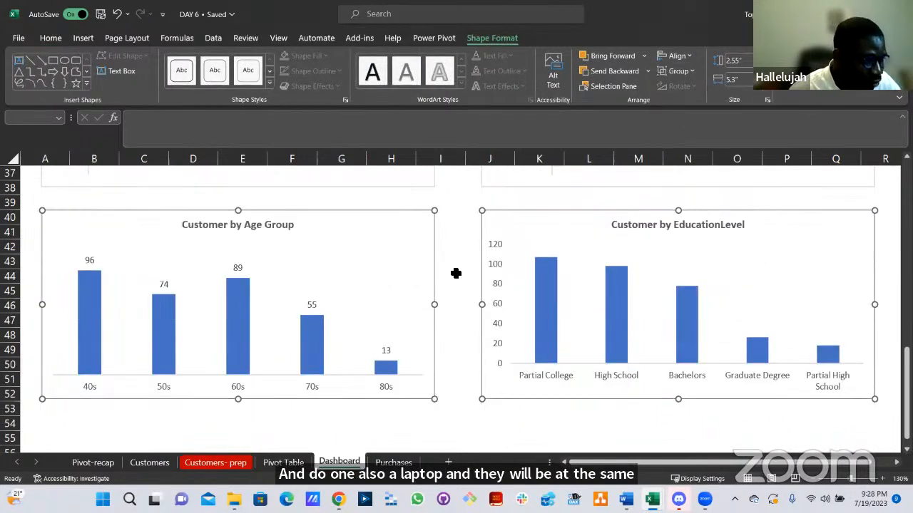
scroll(456, 273, "down", 1)
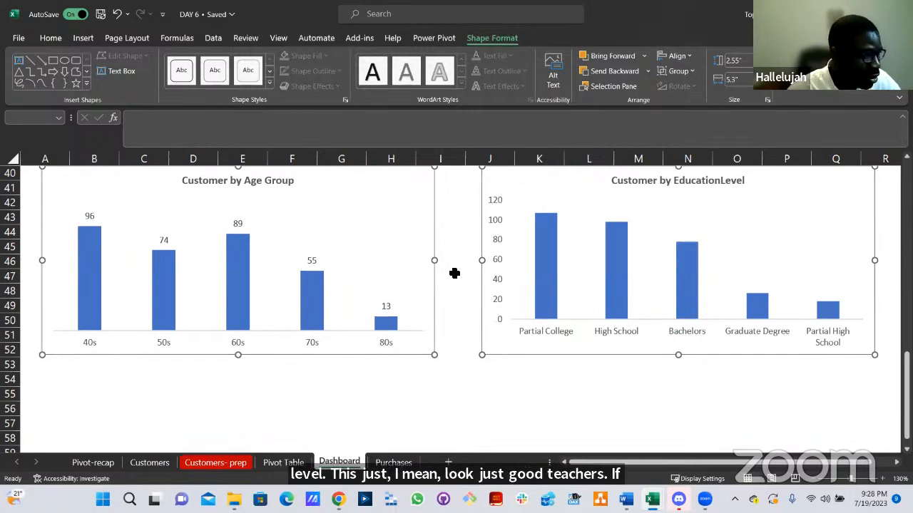
scroll(456, 274, "down", 3)
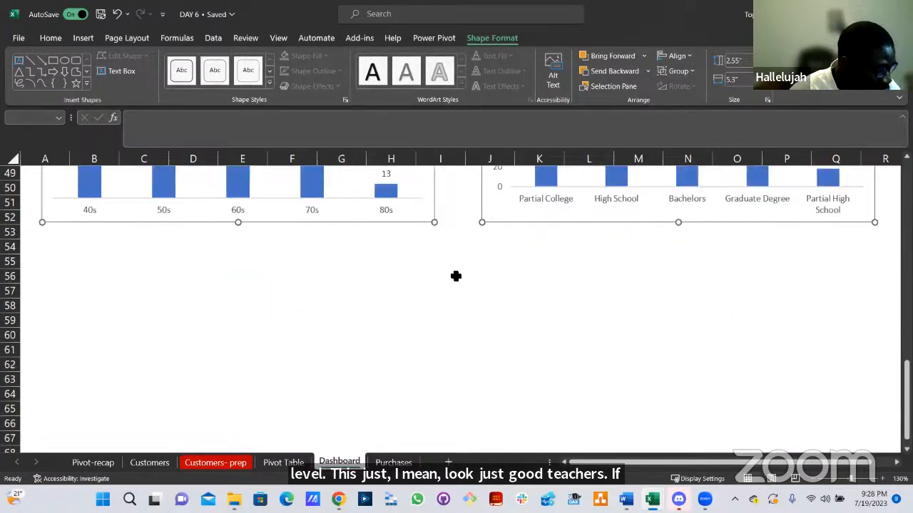
scroll(456, 276, "up", 3)
scroll(456, 275, "up", 7)
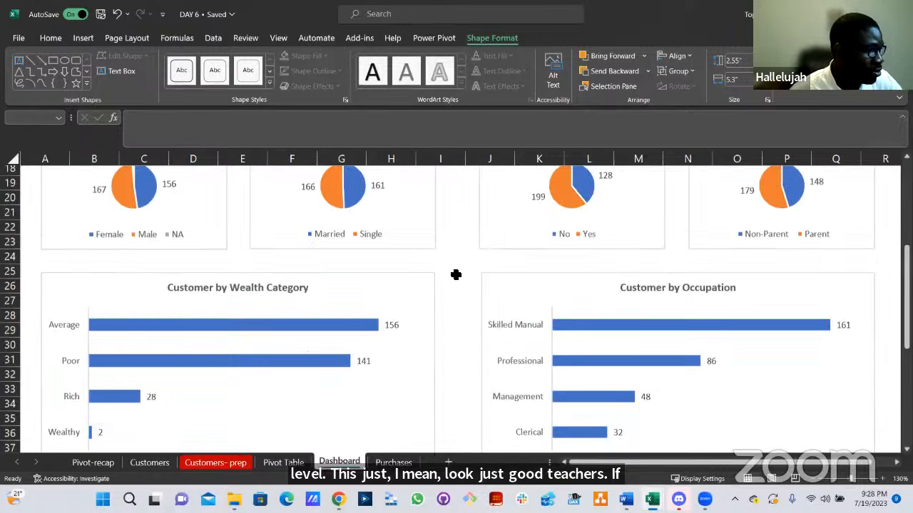
scroll(455, 275, "up", 6)
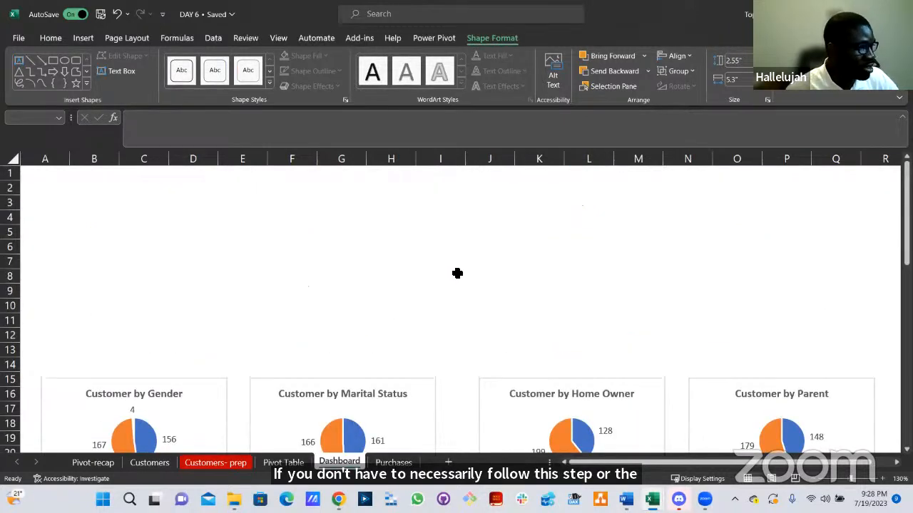
scroll(457, 273, "down", 7)
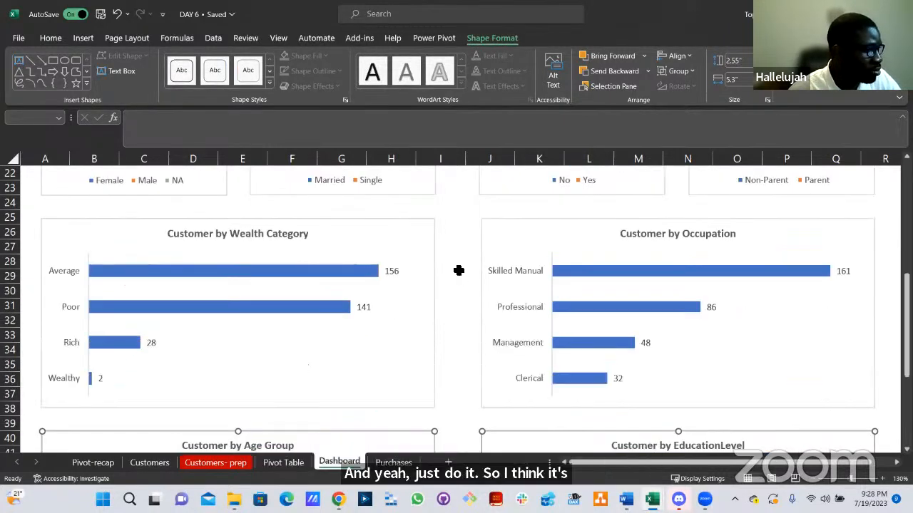
scroll(530, 266, "down", 5)
left_click(529, 267)
scroll(529, 267, "up", 2)
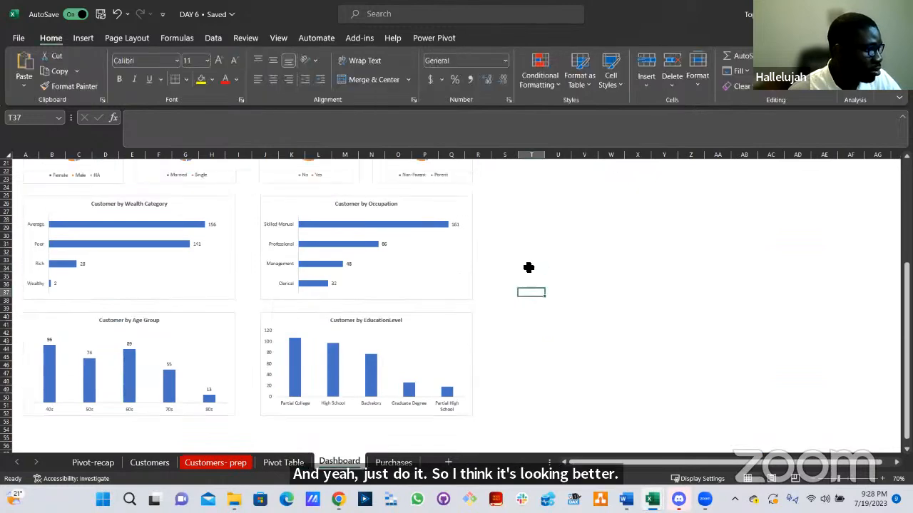
scroll(528, 268, "up", 4)
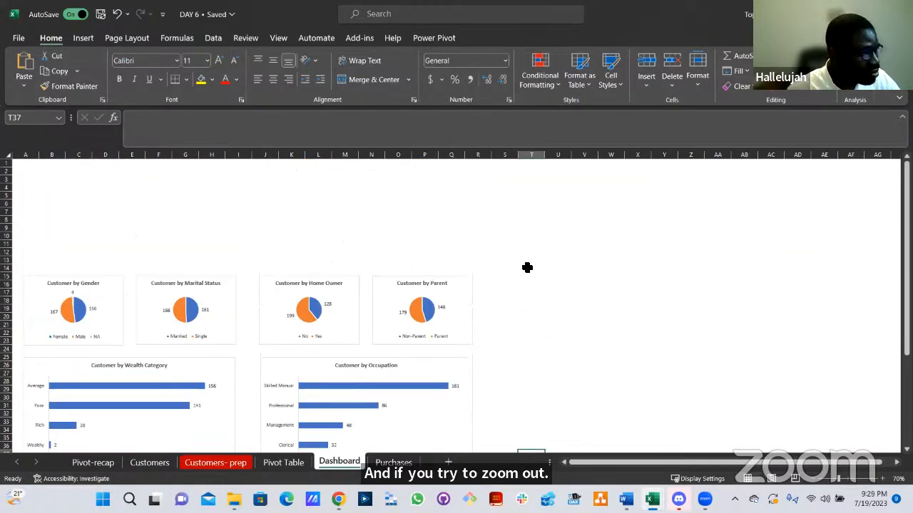
scroll(528, 266, "down", 3)
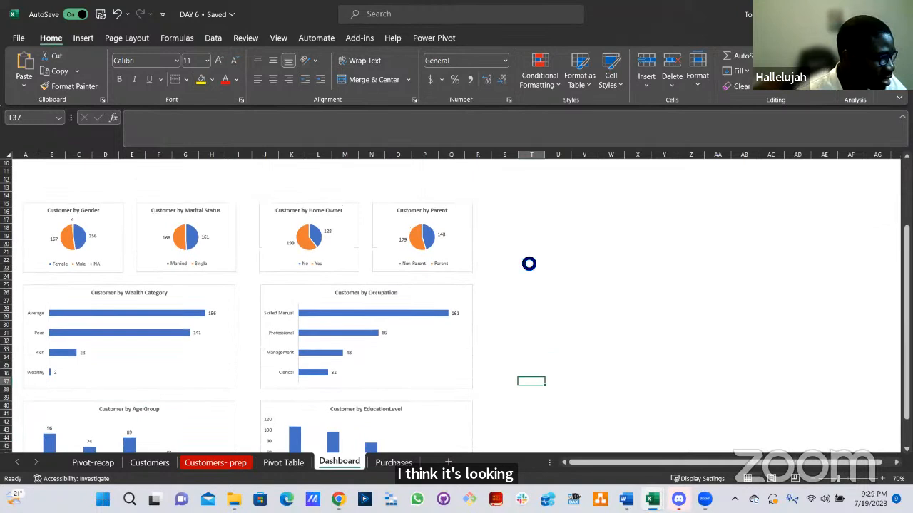
scroll(511, 271, "up", 1)
scroll(362, 285, "down", 3)
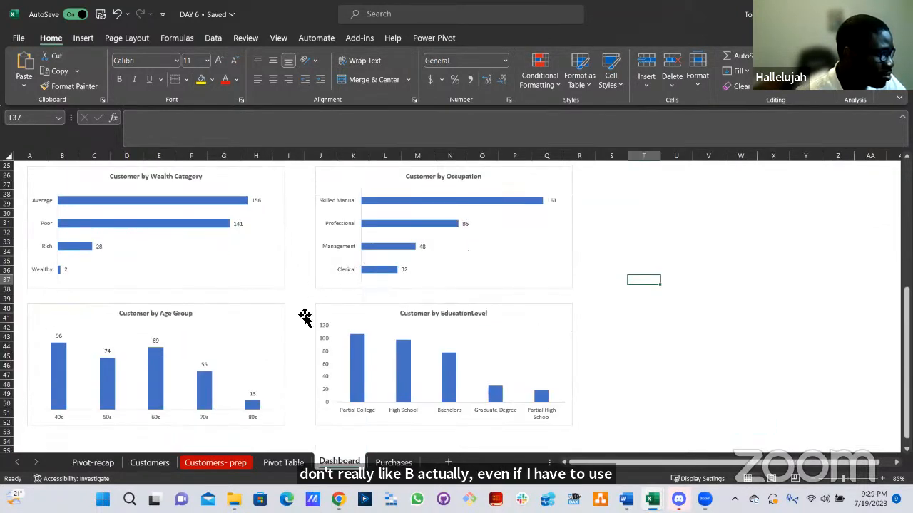
Remove the borders of the Age Group and EducationLevel charts by setting their shape outline to No Outline.
left_click(281, 314)
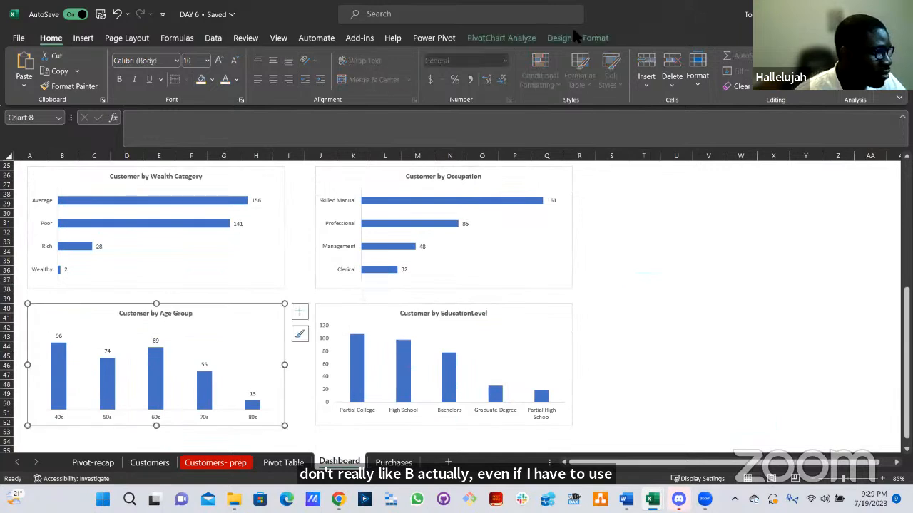
left_click(594, 38)
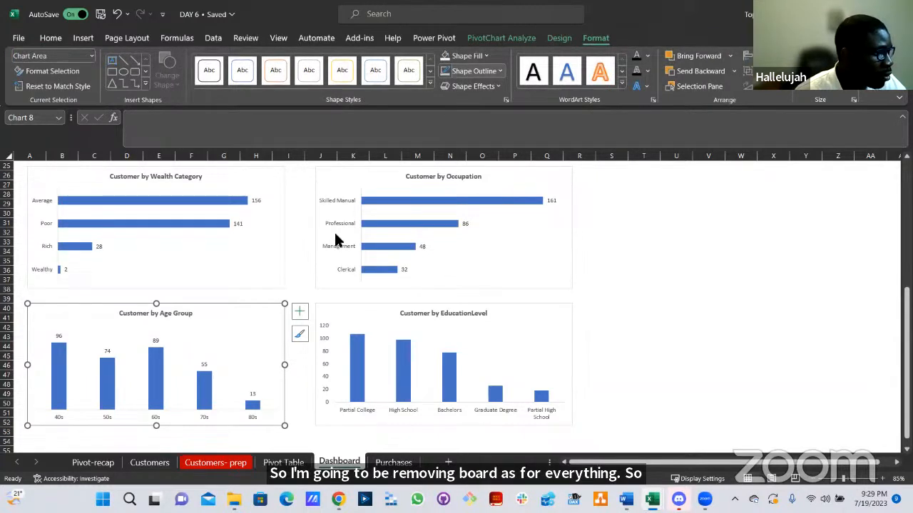
left_click(473, 70)
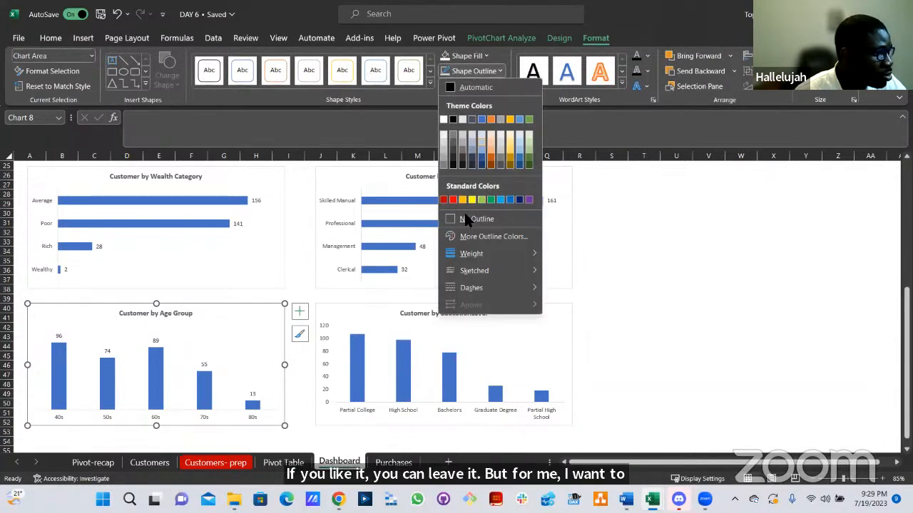
left_click(549, 316)
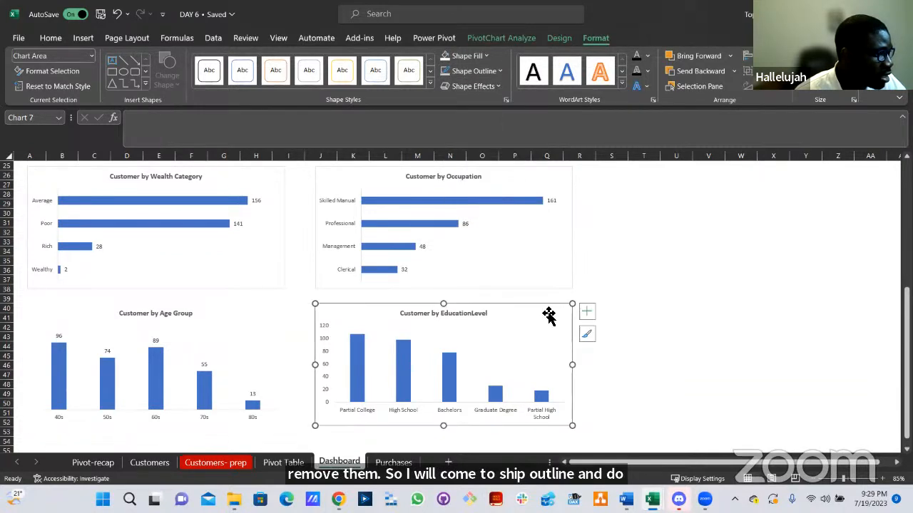
left_click(491, 72)
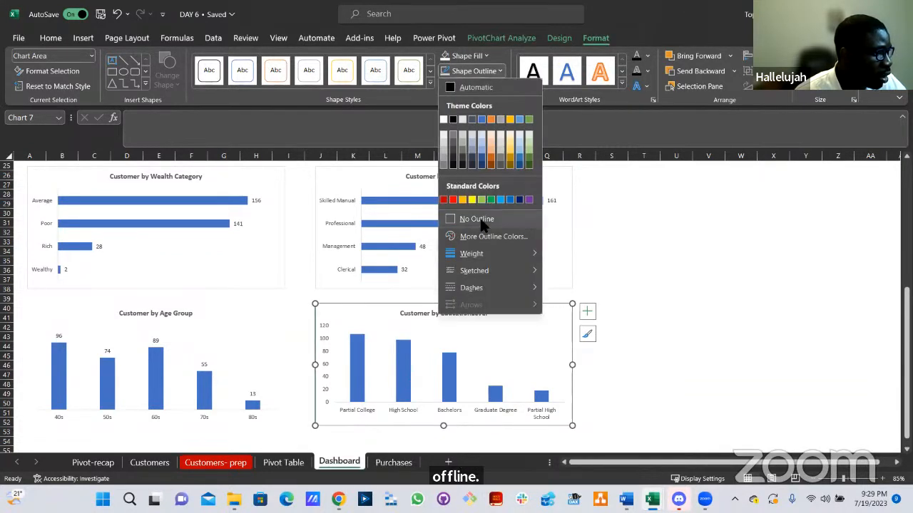
left_click(478, 220)
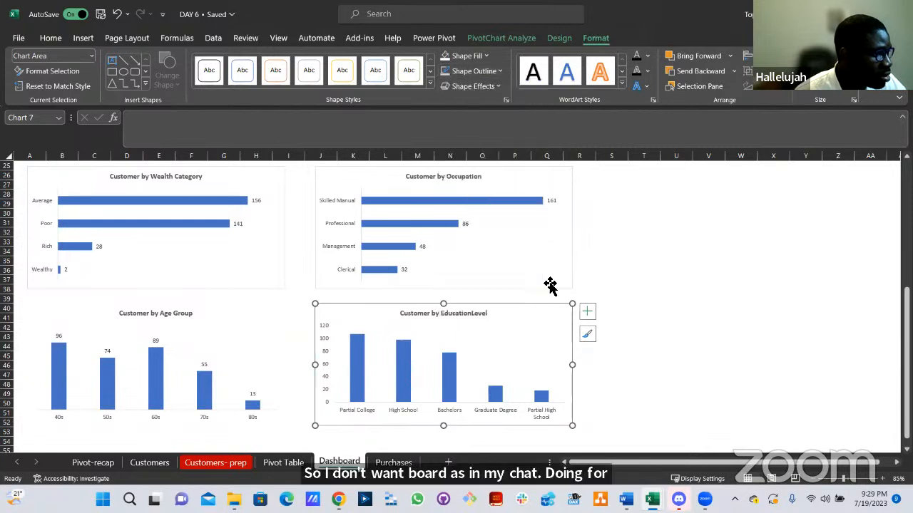
Set the shape outline of the Occupation and Wealth Category charts to No Outline.
left_click(523, 166)
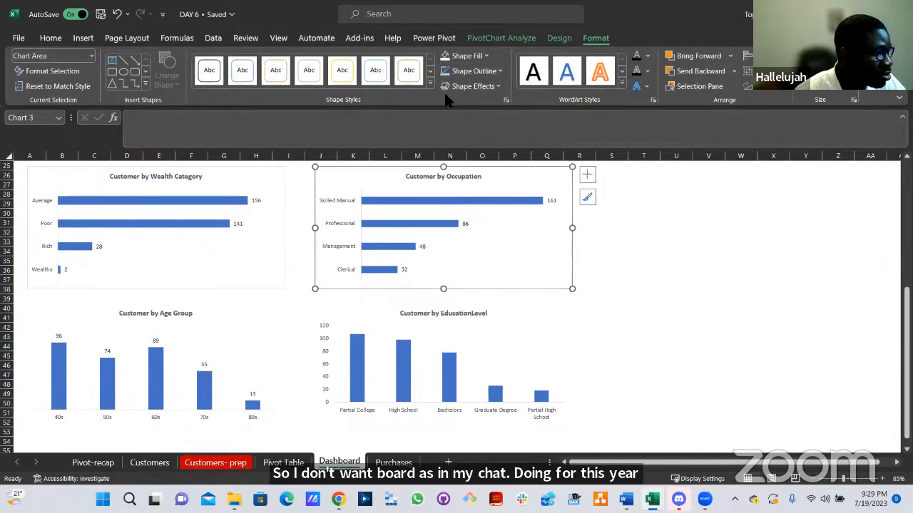
left_click(471, 71)
left_click(476, 220)
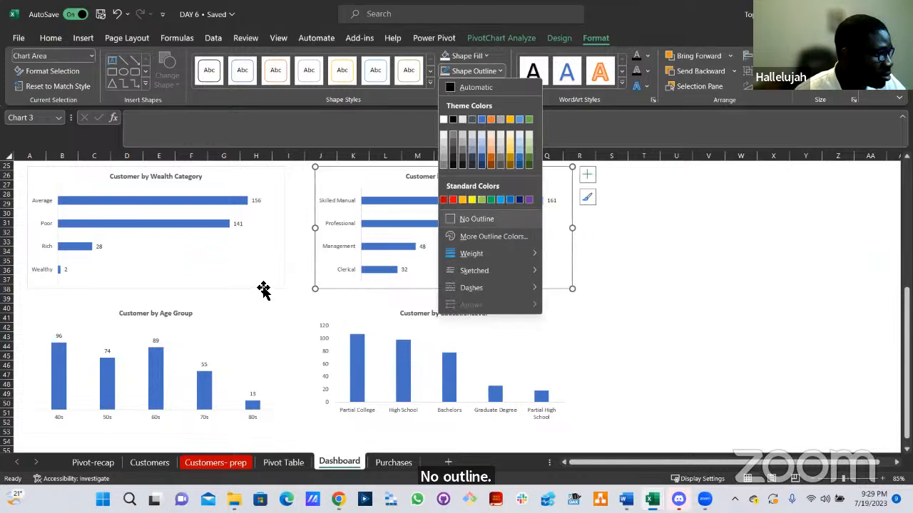
left_click(265, 287)
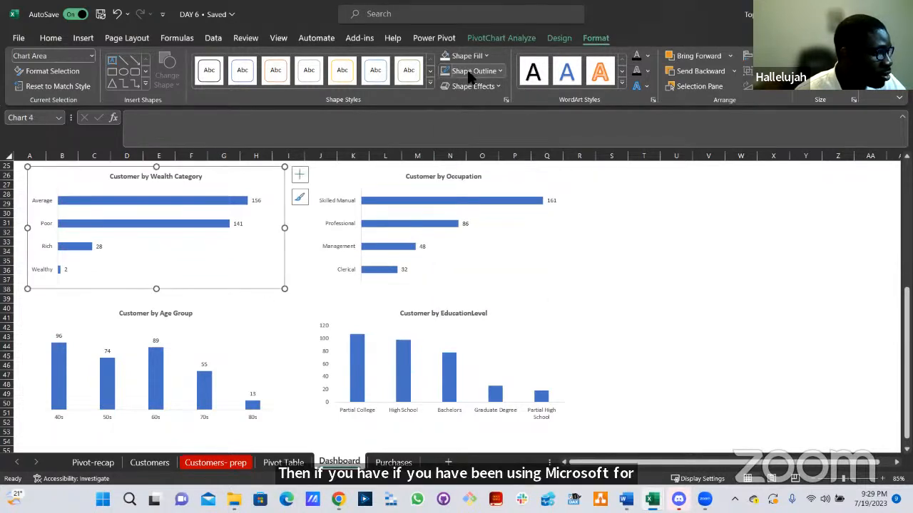
left_click(470, 72)
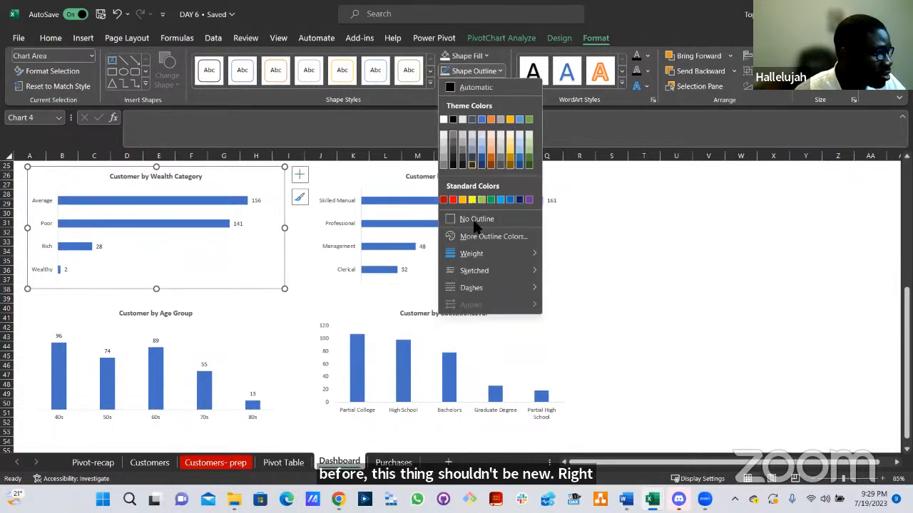
left_click(475, 219)
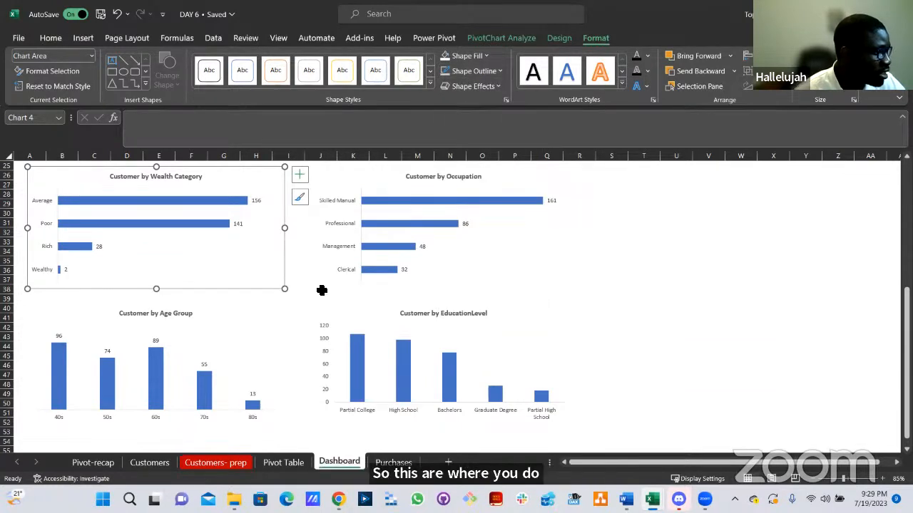
Try to remove the border of the Customer by Home Owner chart with No Outline.
scroll(309, 251, "up", 4)
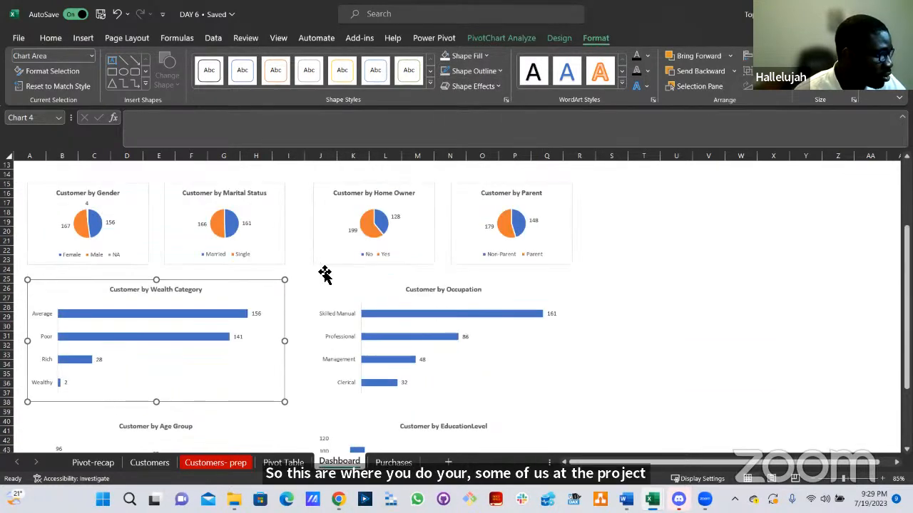
scroll(324, 275, "up", 2)
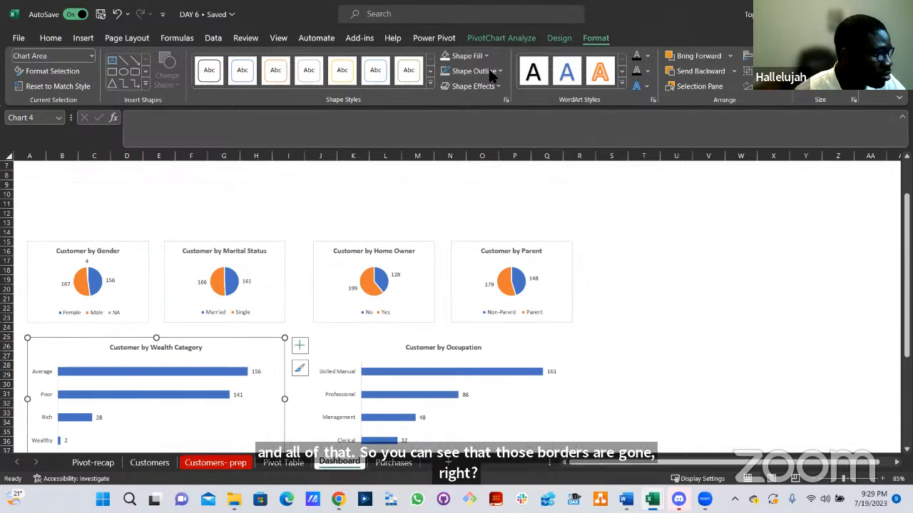
left_click(325, 274)
left_click(491, 73)
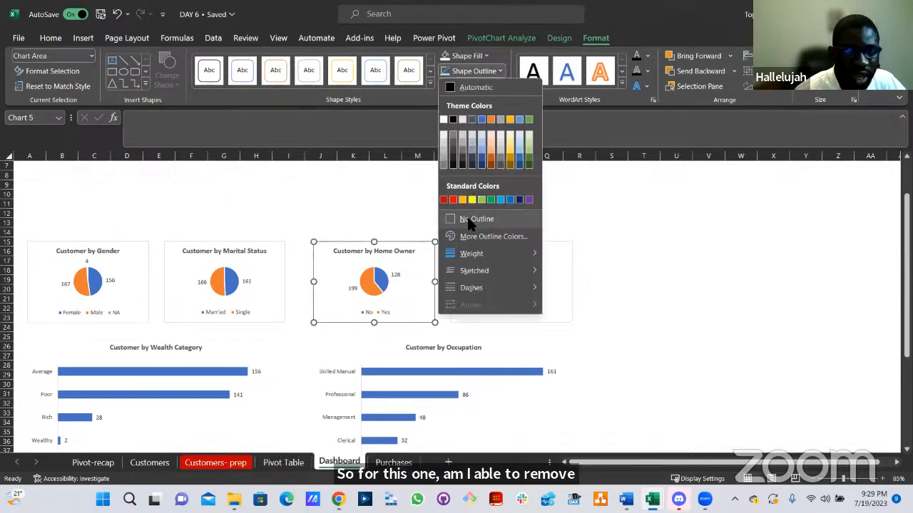
left_click(363, 199)
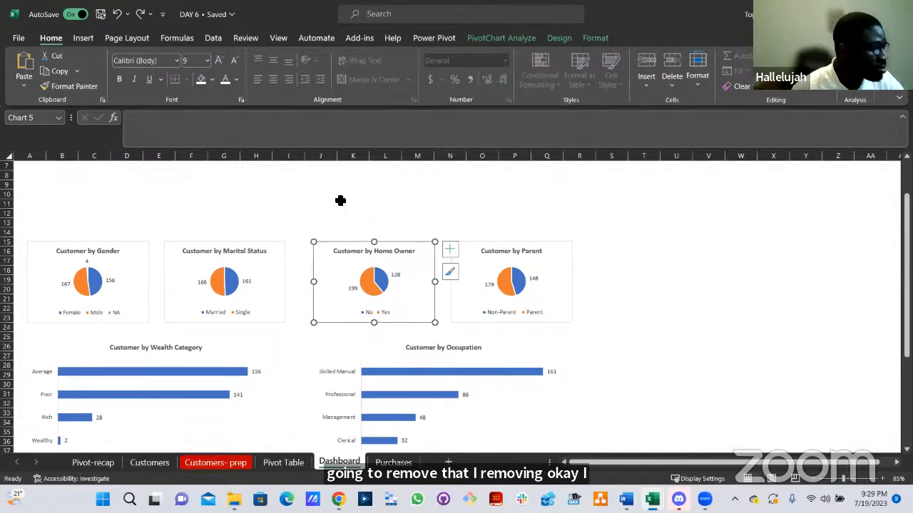
left_click(341, 201)
scroll(348, 207, "up", 1)
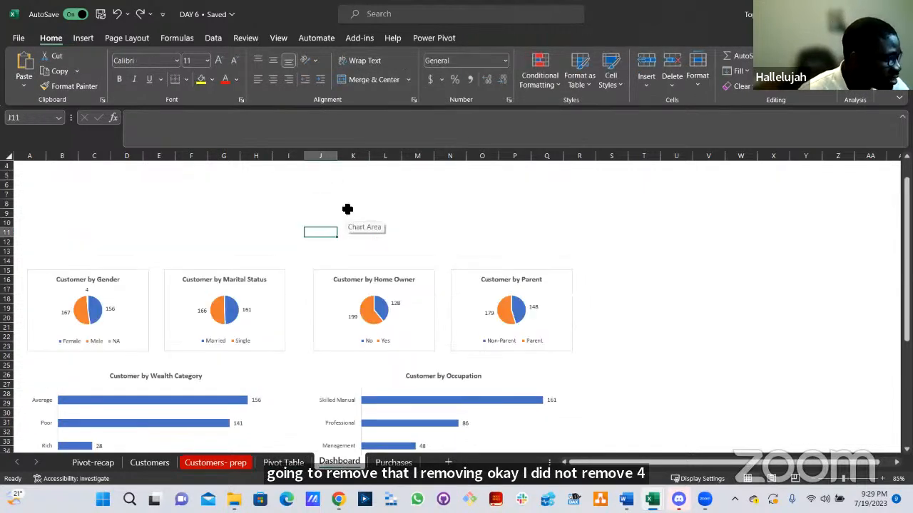
scroll(347, 208, "up", 1)
scroll(348, 208, "down", 8)
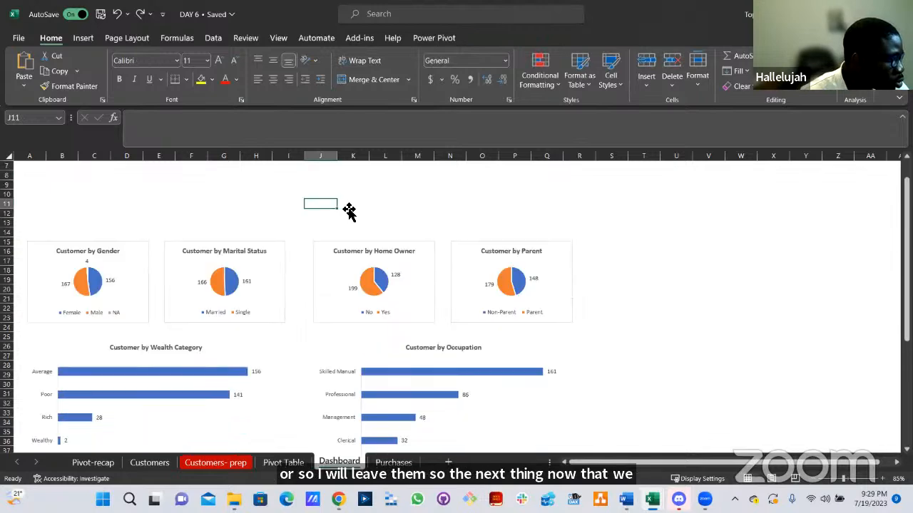
scroll(348, 208, "up", 8)
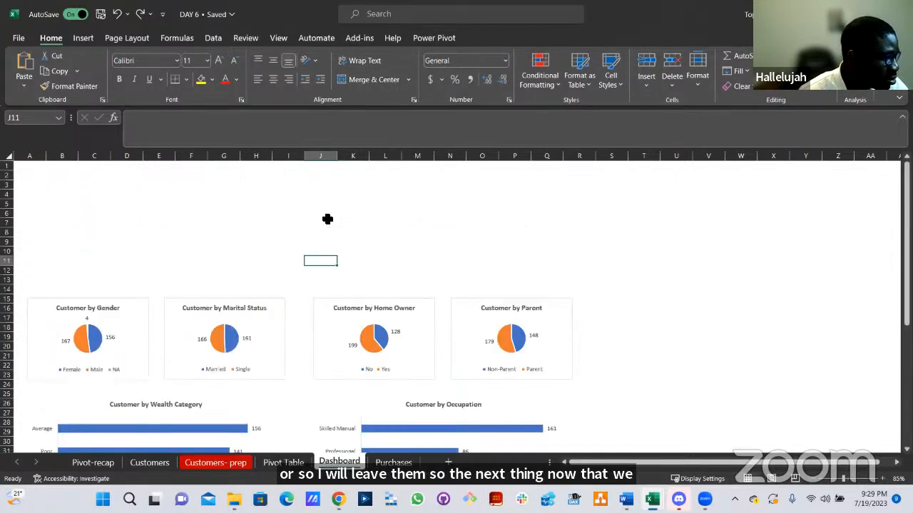
scroll(300, 231, "up", 3, "ctrl")
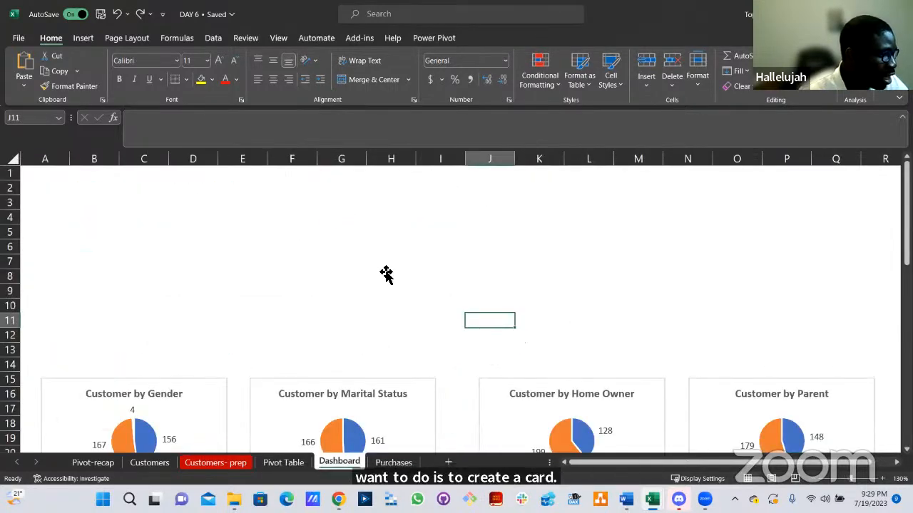
Locate the Total Customers value in cell A4 of the Pivot Table sheet.
left_click(292, 463)
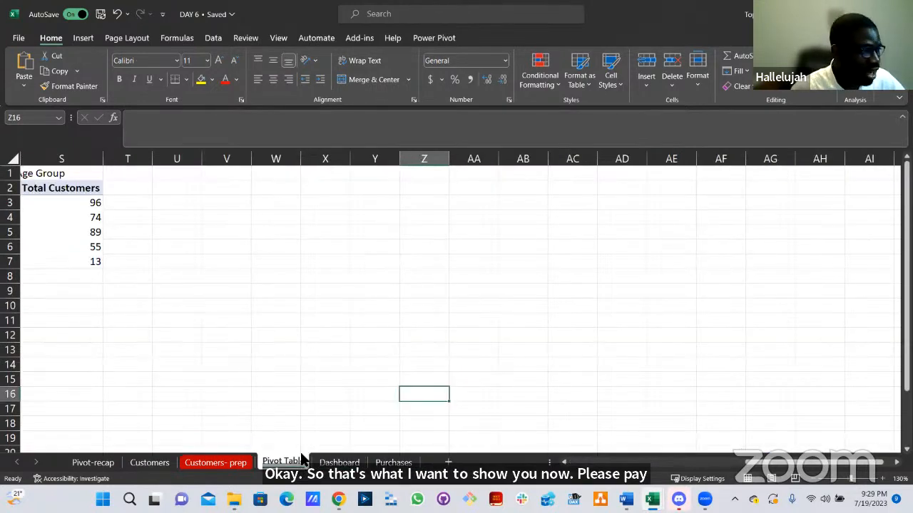
left_click(680, 469)
left_click(598, 469)
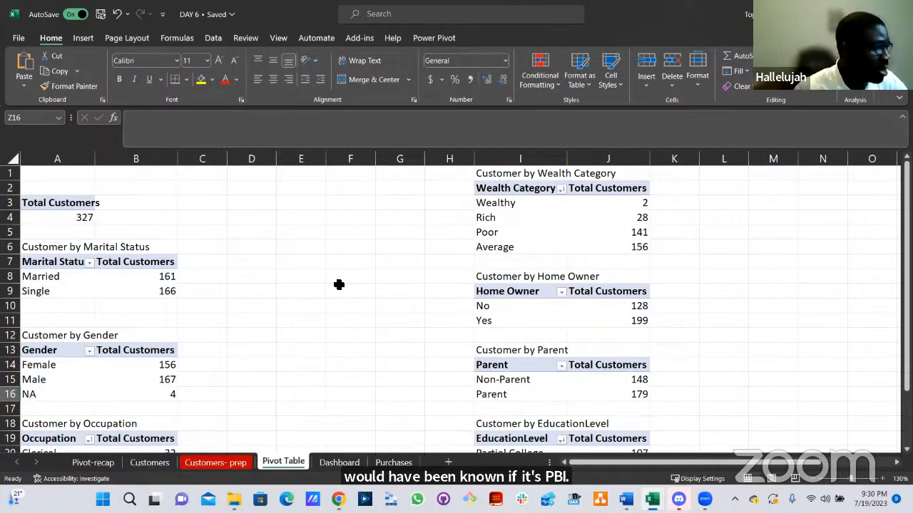
left_click(82, 218)
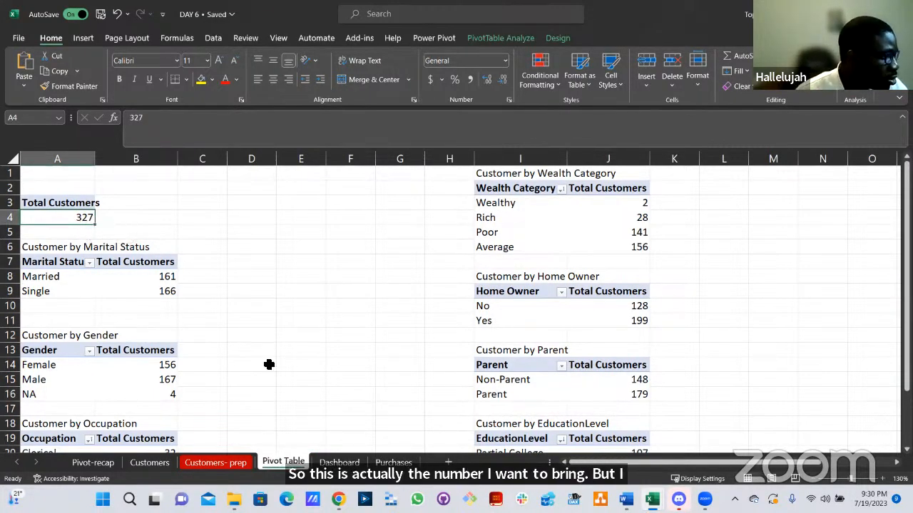
Insert a text box on the Dashboard sheet above the Customer by Gender chart, spanning about columns A to E and rows 9 to 13.
key("ctrl+Page_Down")
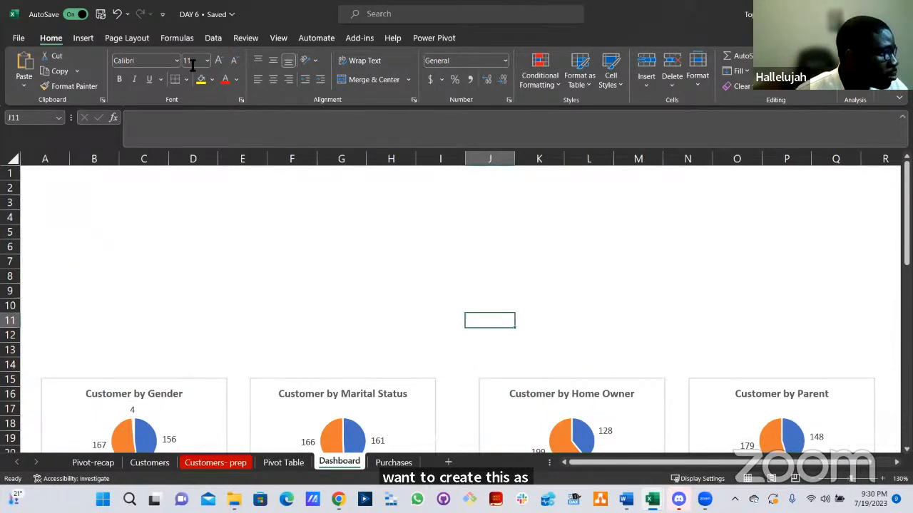
left_click(84, 38)
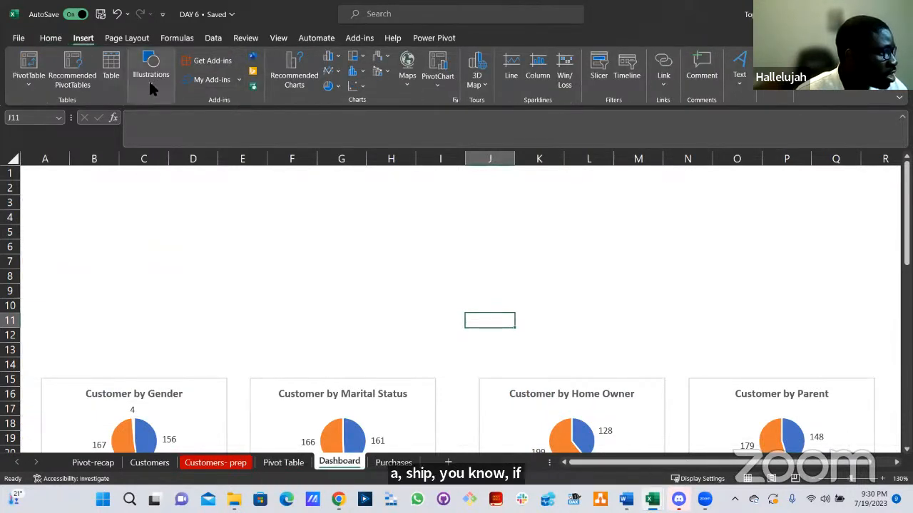
left_click(165, 96)
left_click(171, 139)
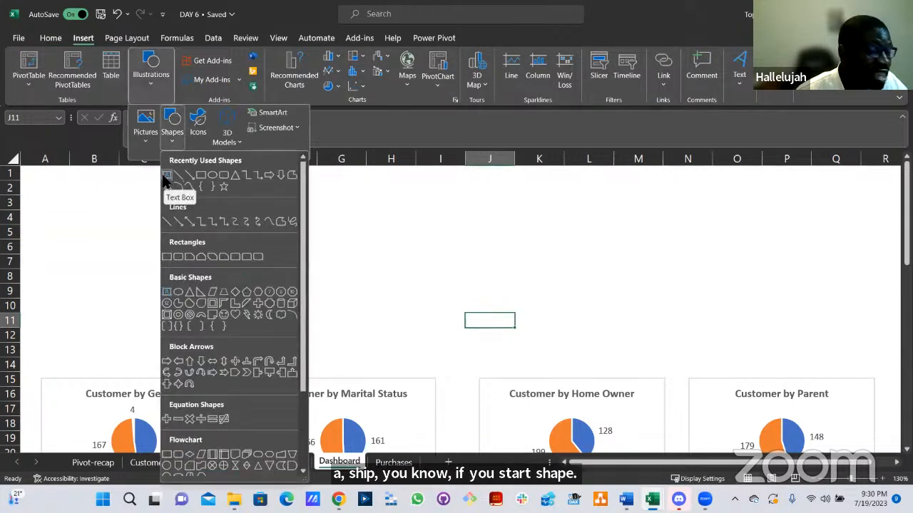
left_click(165, 176)
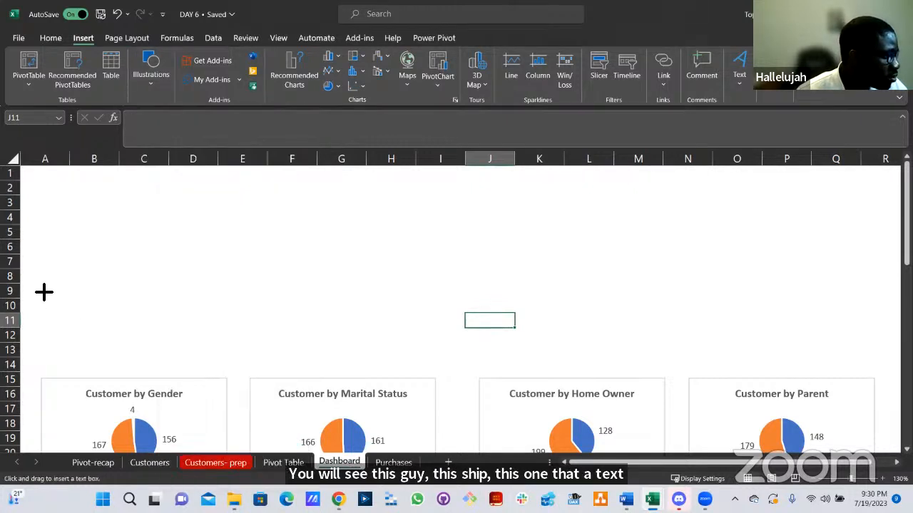
left_click_drag(44, 292, 229, 364)
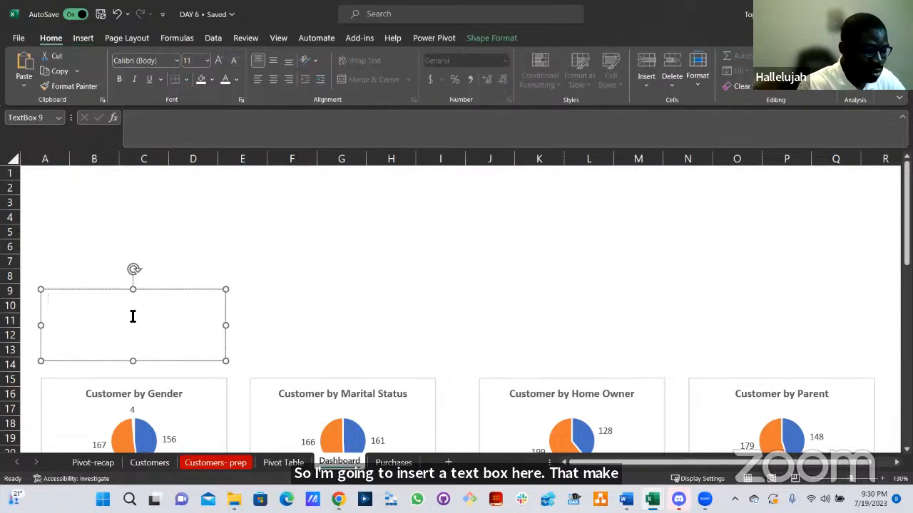
Enter the sample text HSH in the new text box, clear it again and leave the box.
type("HS")
key("BackSpace")
key("BackSpace")
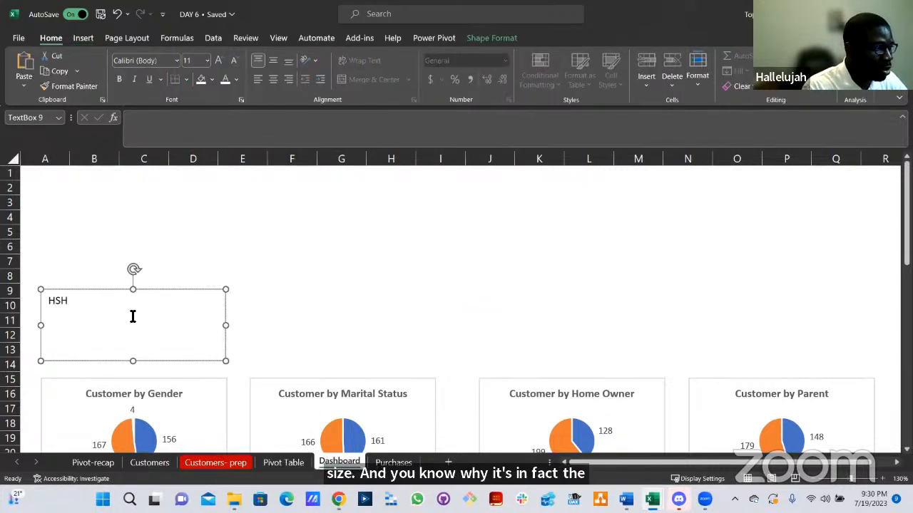
key("BackSpace")
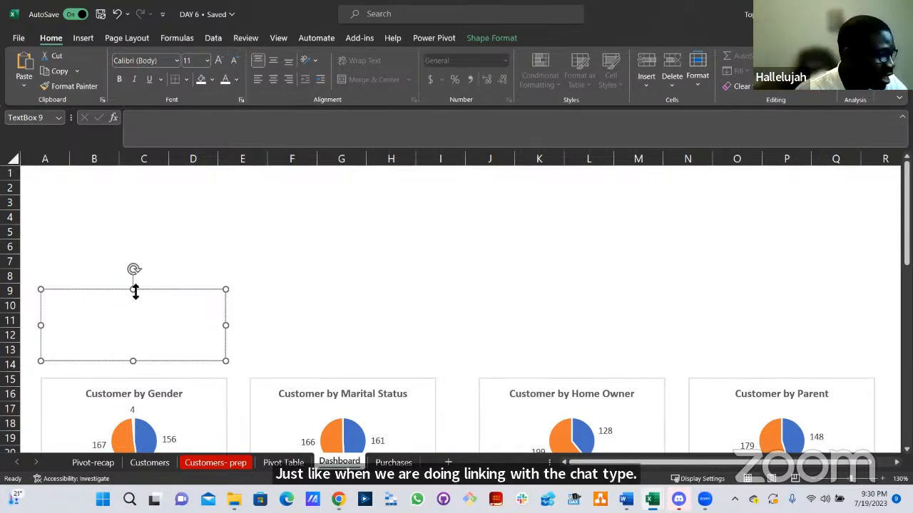
key("Escape")
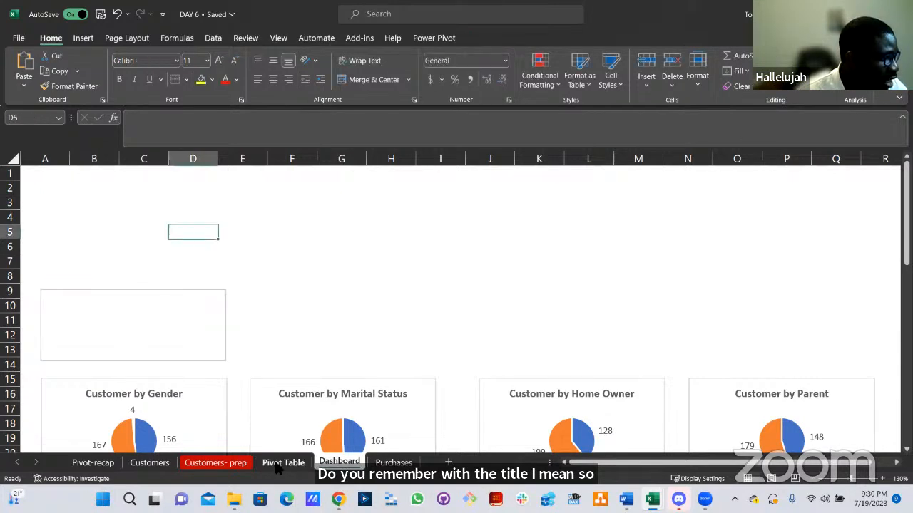
Try to link the Dashboard text box directly to the Total Customers value in cell A4 of the Pivot Table sheet.
left_click(286, 463)
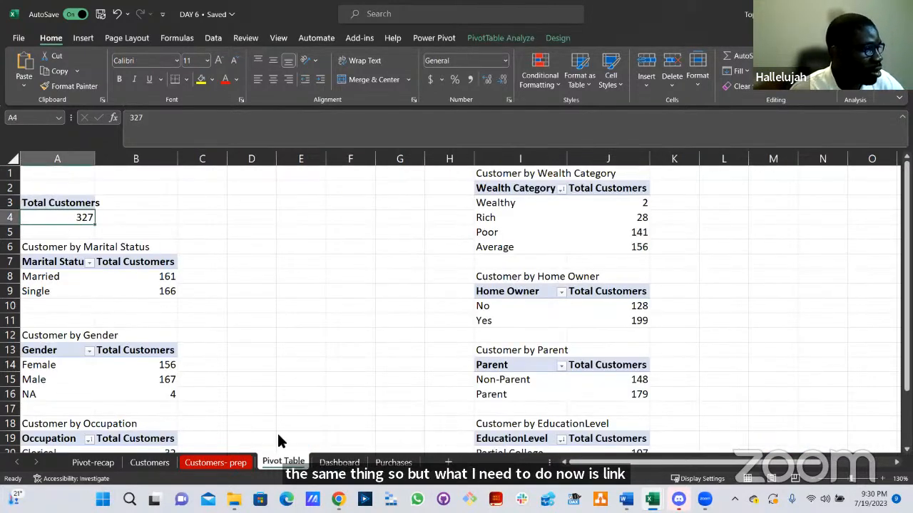
left_click(323, 463)
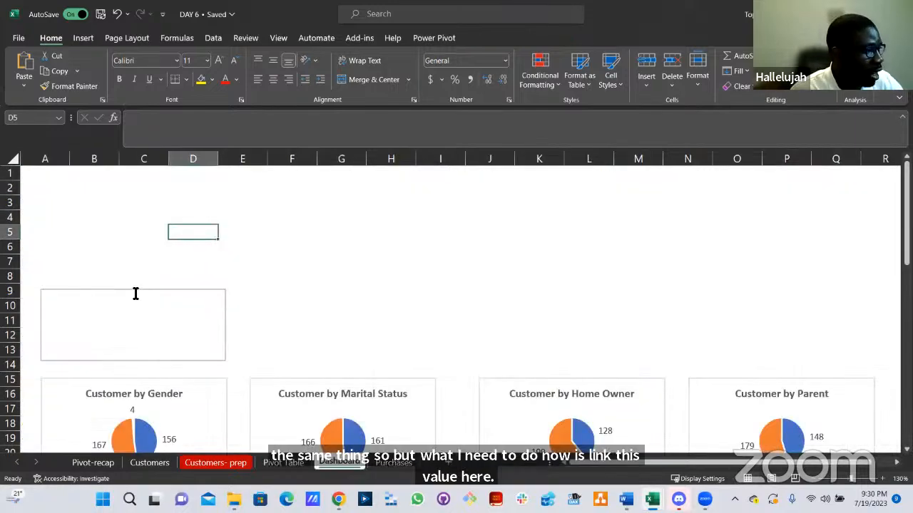
left_click(140, 295)
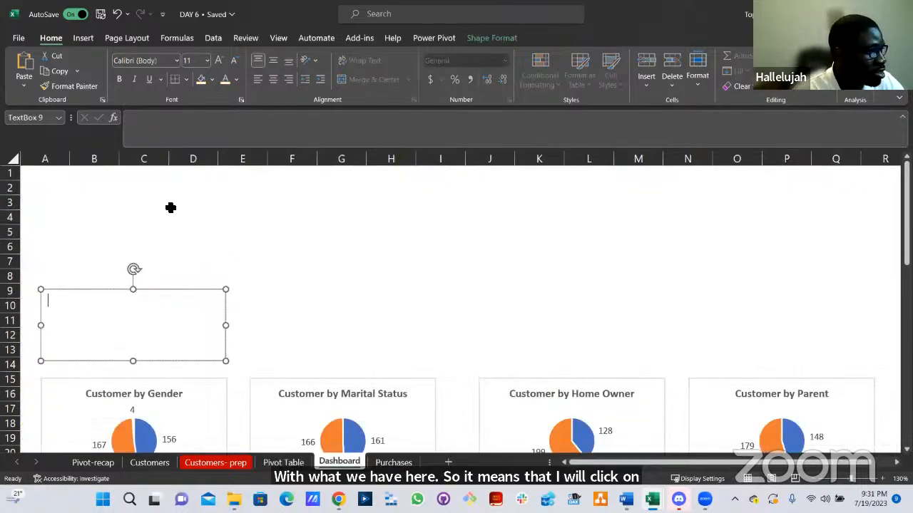
left_click(187, 127)
type("=")
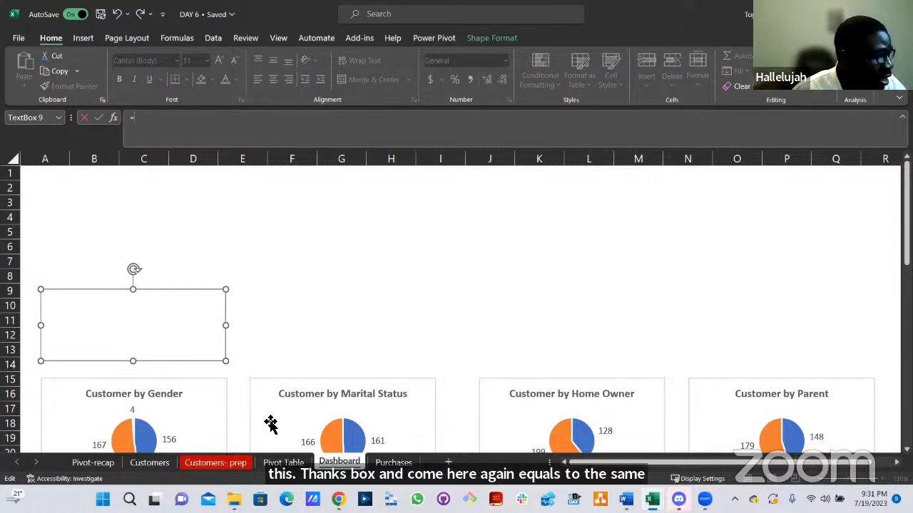
left_click(278, 462)
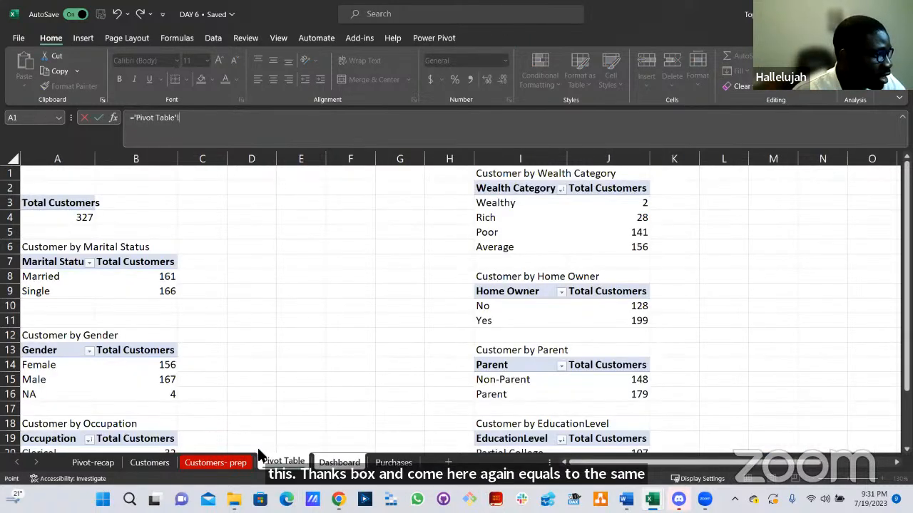
left_click(66, 217)
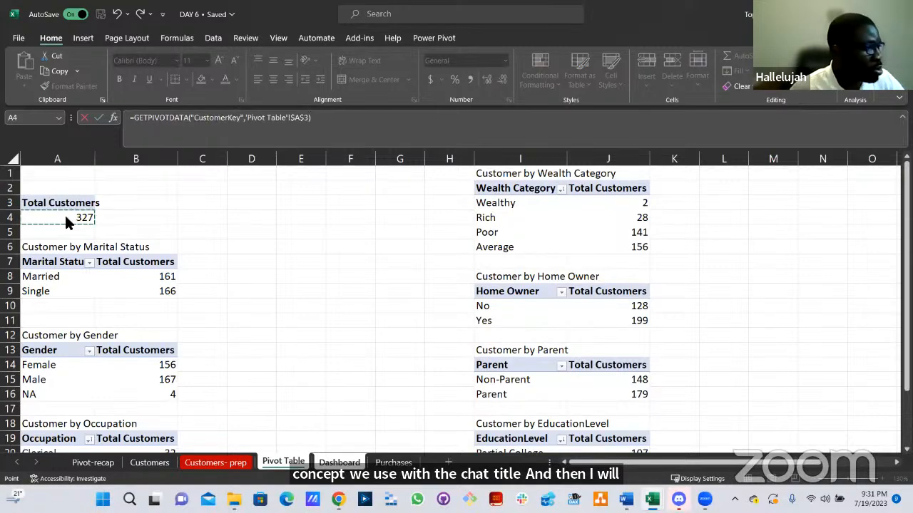
key("Return")
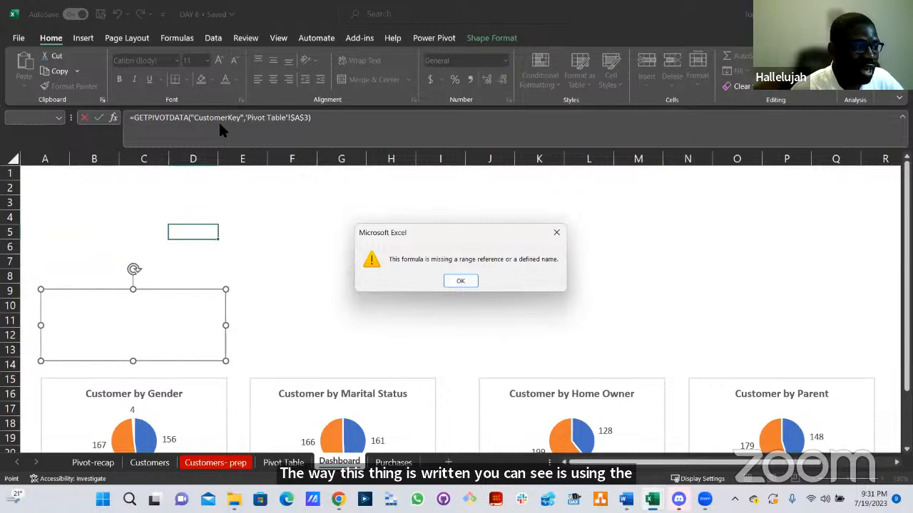
left_click(461, 282)
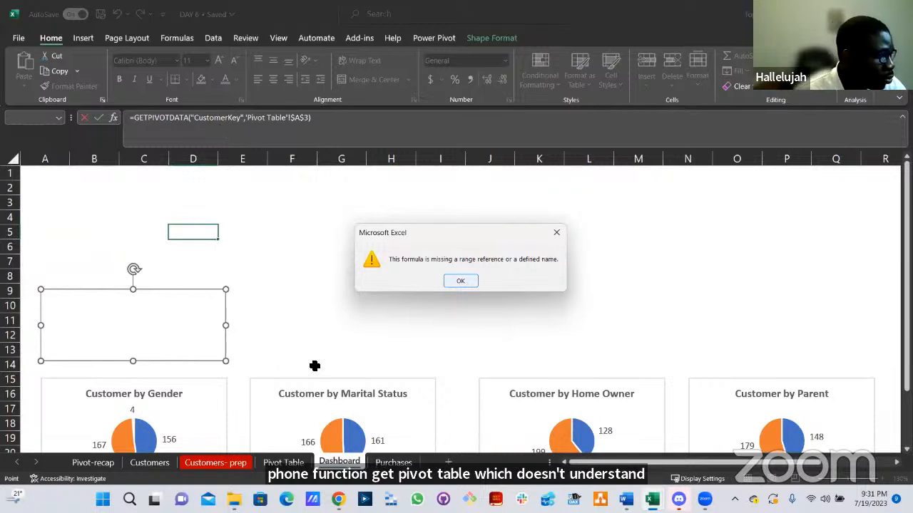
left_click(308, 274)
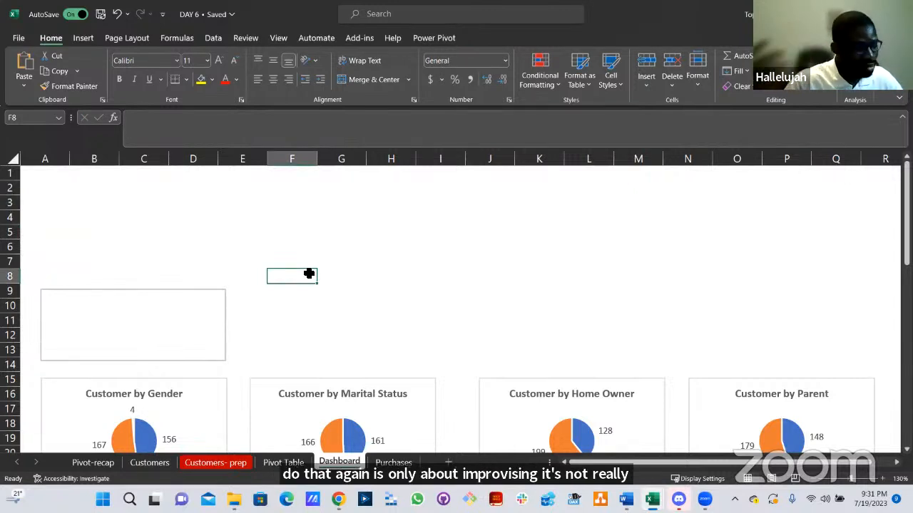
Enter a formula in cell B1 of the Pivot Table sheet that references the Total Customers value in A4, and return to the Dashboard sheet.
left_click(280, 463)
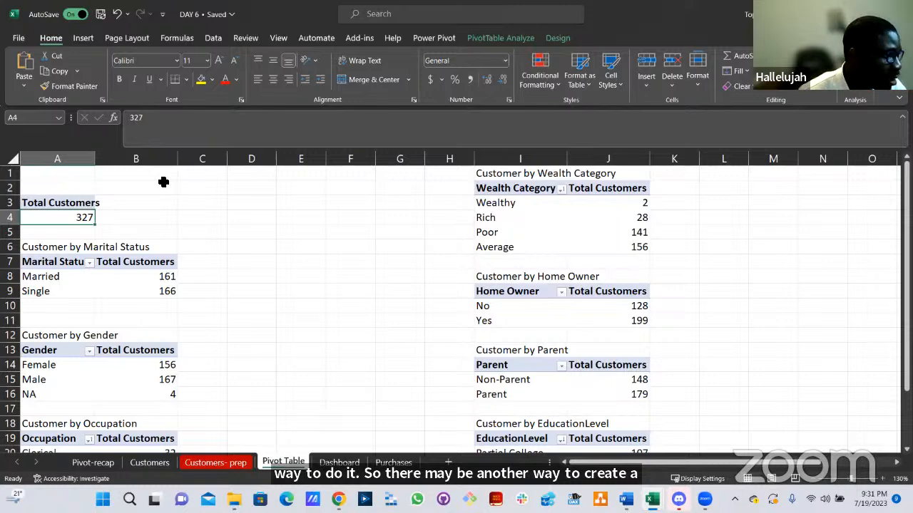
left_click(190, 176)
left_click(84, 217)
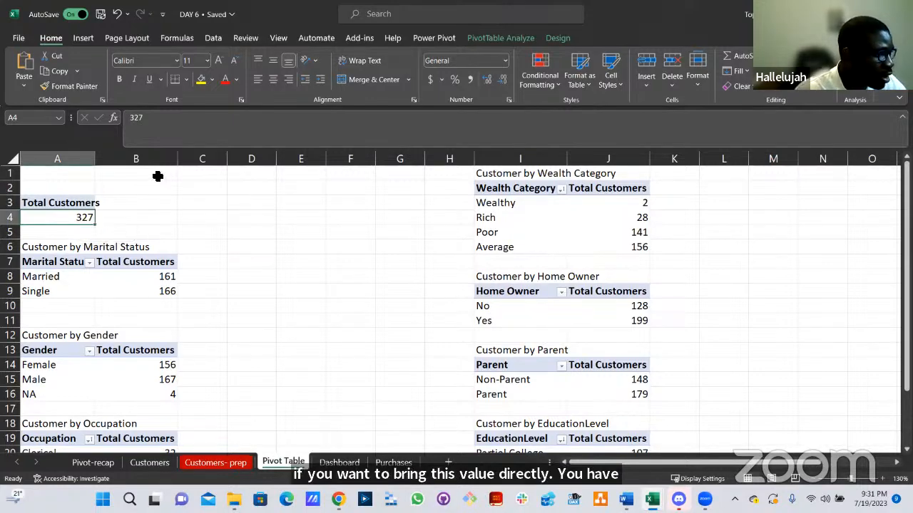
left_click(158, 176)
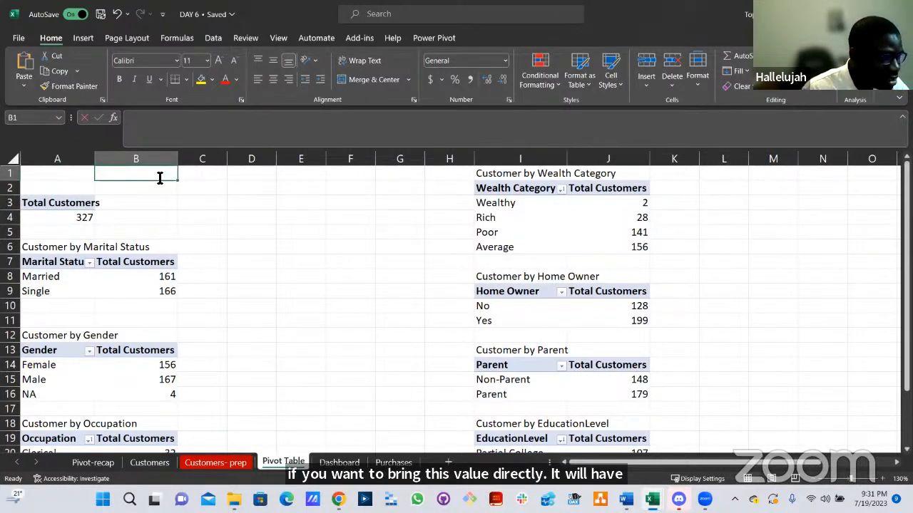
type("=")
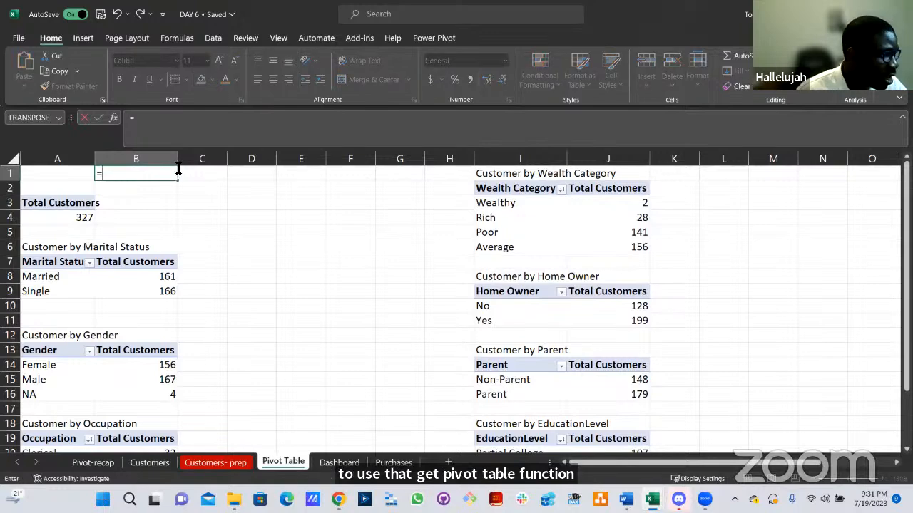
left_click(80, 217)
key("Return")
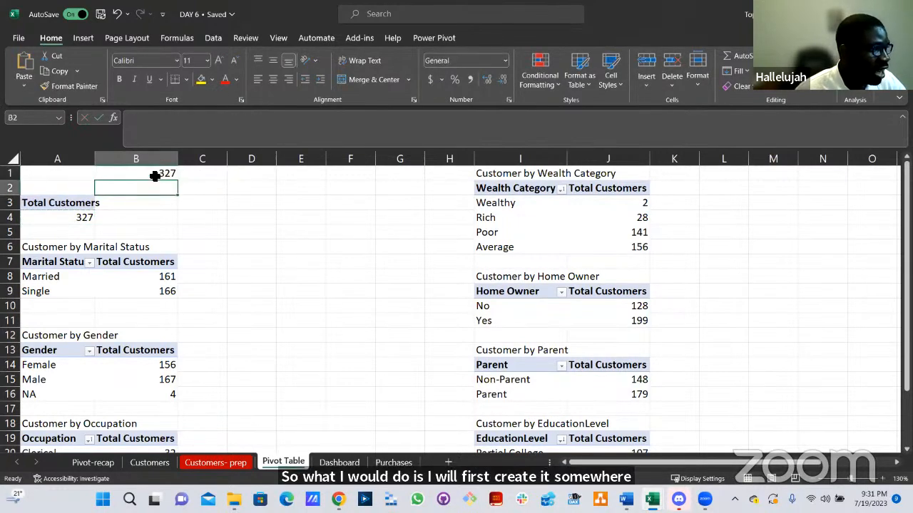
left_click(155, 174)
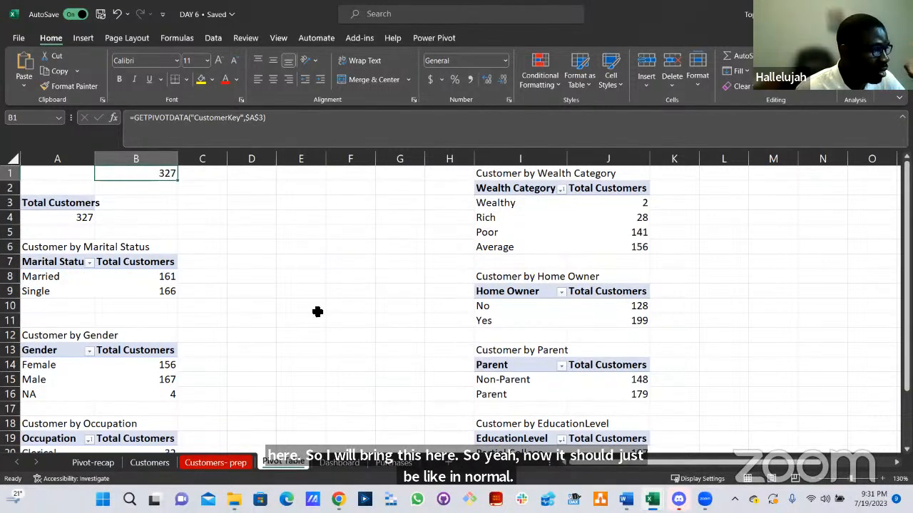
left_click(339, 462)
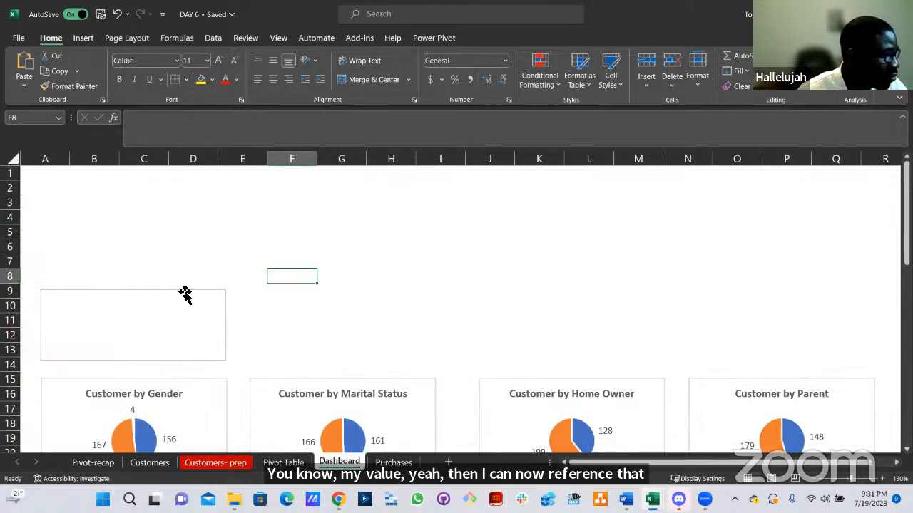
Link the empty Dashboard text box above the Customer by Gender chart to cell B1 of the Pivot Table sheet.
left_click(186, 292)
left_click(161, 131)
type("=")
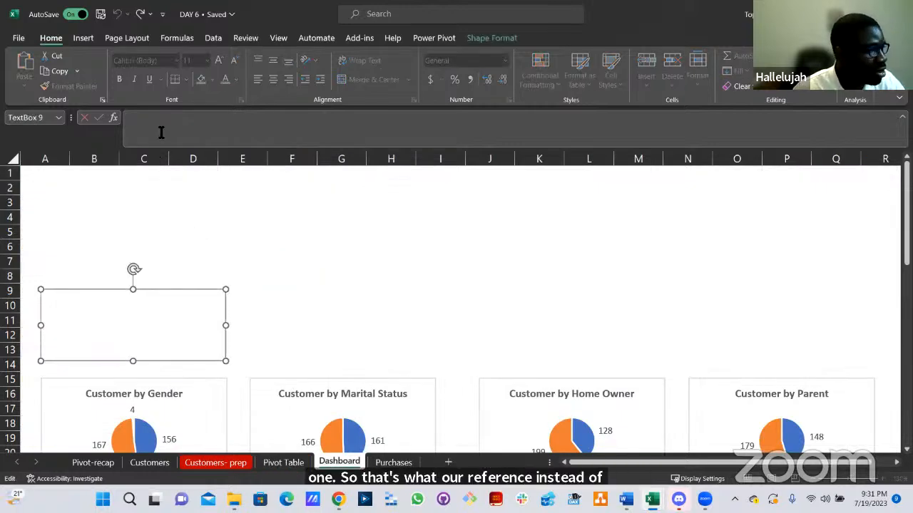
left_click(283, 463)
left_click(162, 175)
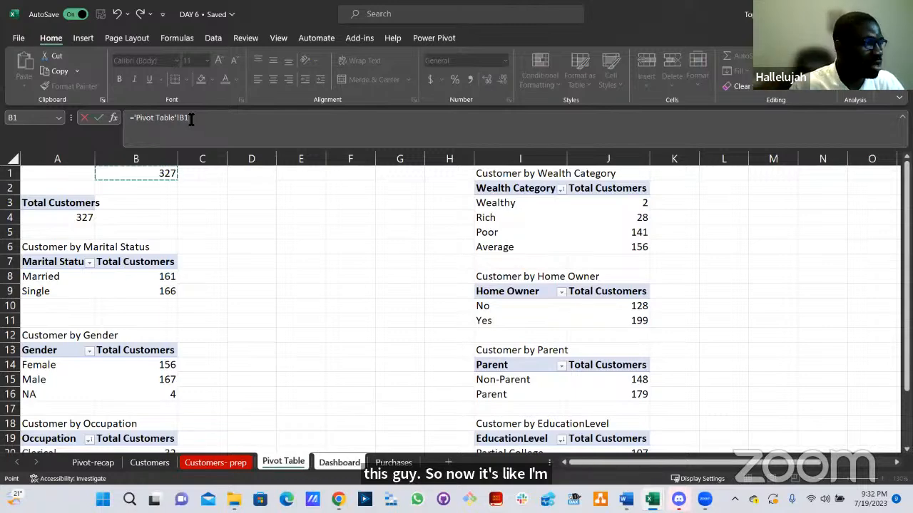
key("Return")
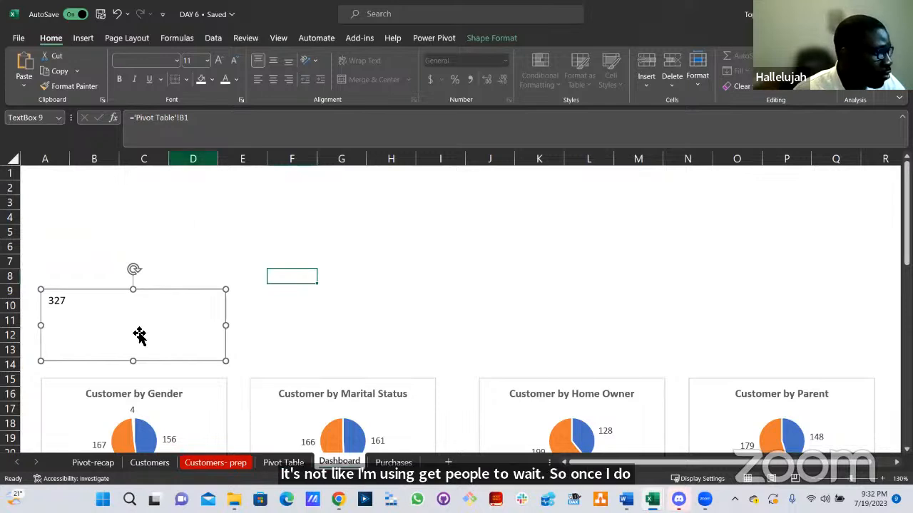
Enlarge the linked value in the Dashboard text box to font size 54 and centre it horizontally and vertically.
left_click(219, 61)
left_click(218, 59)
left_click(219, 59)
left_click(218, 58)
left_click(218, 59)
left_click(218, 59)
left_click(219, 58)
left_click(218, 58)
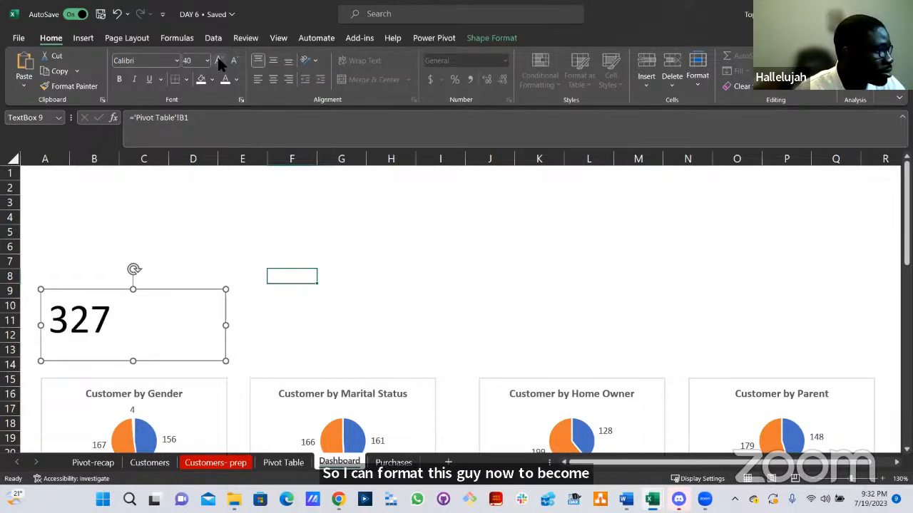
left_click(273, 66)
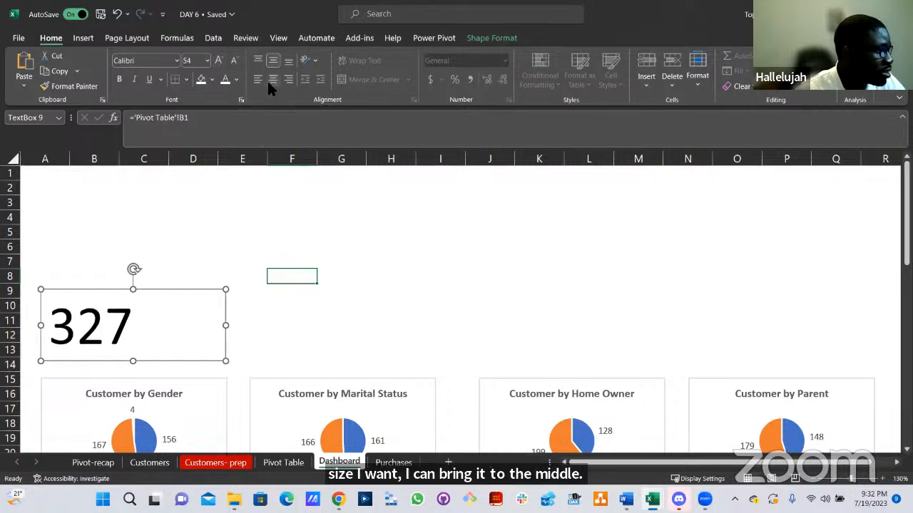
left_click(271, 80)
Make the linked value bold with font size 72 and deselect the text box.
left_click(234, 61)
left_click(219, 59)
left_click(219, 59)
left_click(219, 59)
left_click(119, 79)
left_click(219, 59)
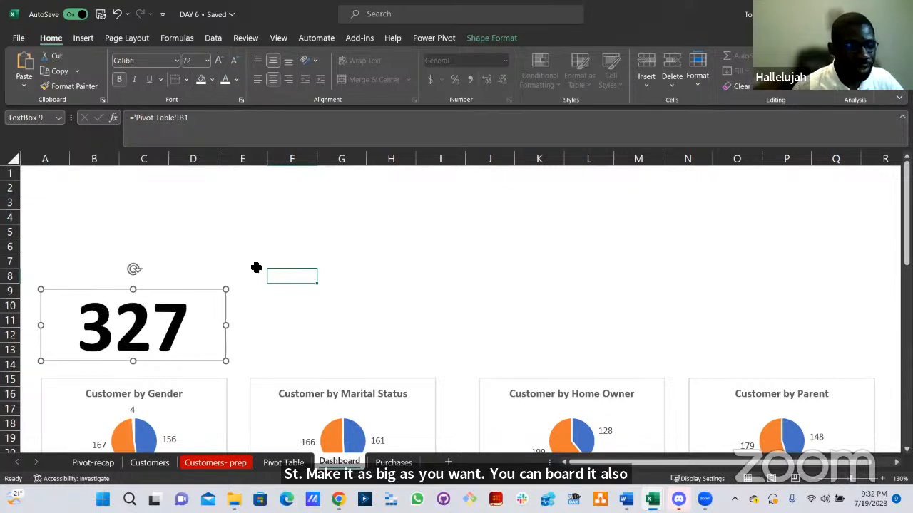
left_click(172, 266)
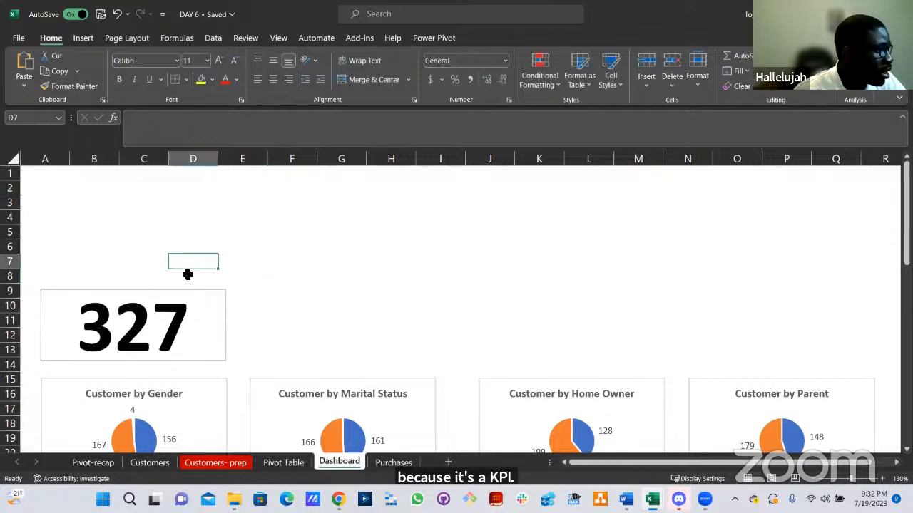
Insert a narrow text box of matching width directly above the value box and enter the title Total Customers.
left_click(83, 37)
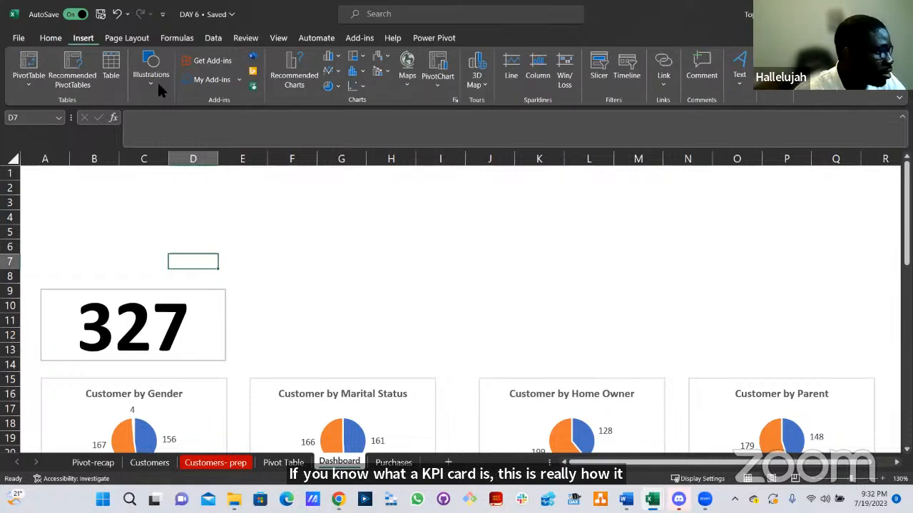
left_click(156, 82)
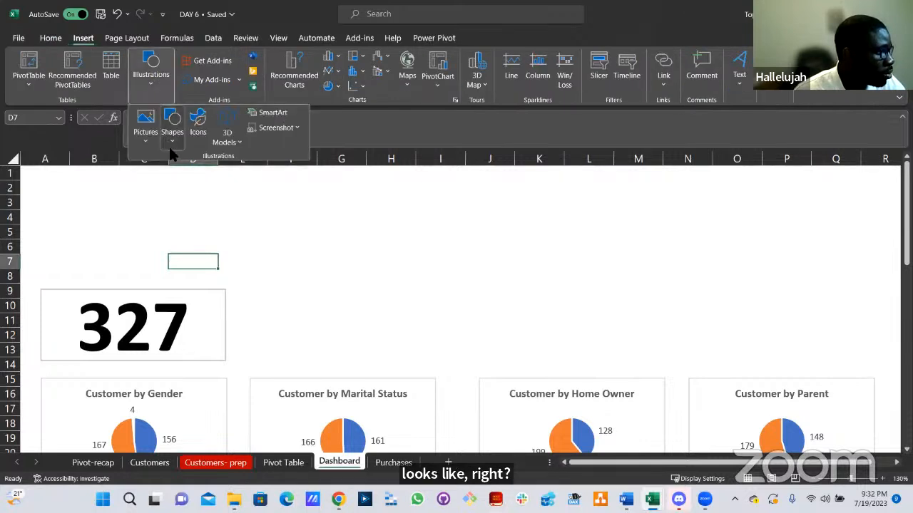
left_click(172, 143)
left_click(167, 177)
mouse_move(42, 271)
left_mouse_down()
mouse_move(63, 293)
mouse_move(229, 292)
left_mouse_up()
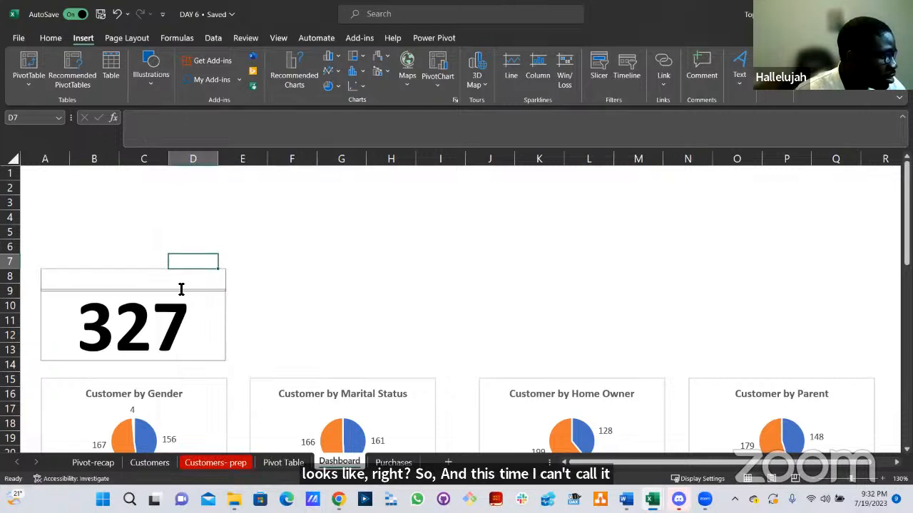
left_click(142, 282)
type("Total Cust")
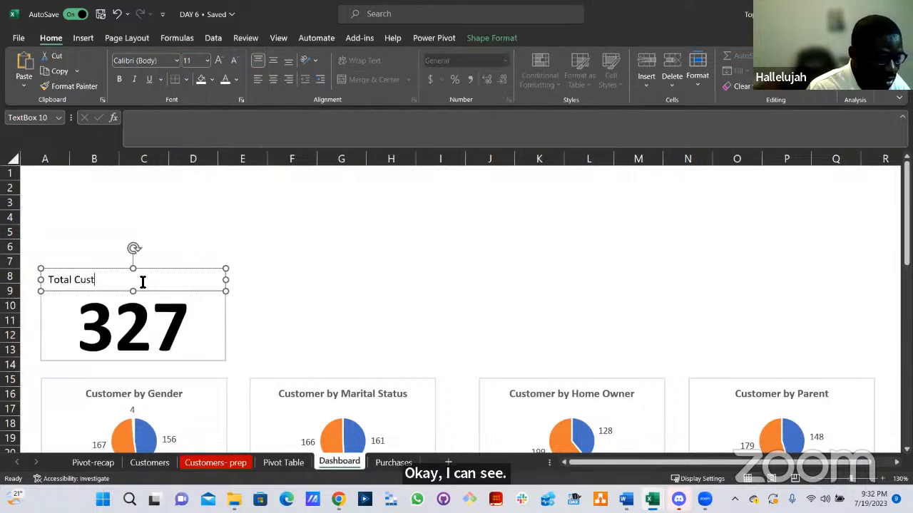
type("omers")
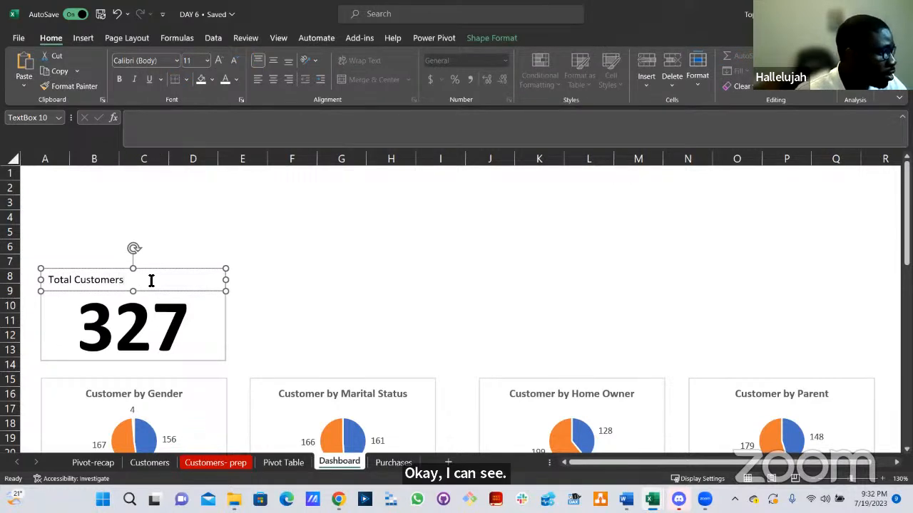
Centre the Total Customers title horizontally and vertically and fill its text box with a light blue-gray colour.
left_click(273, 80)
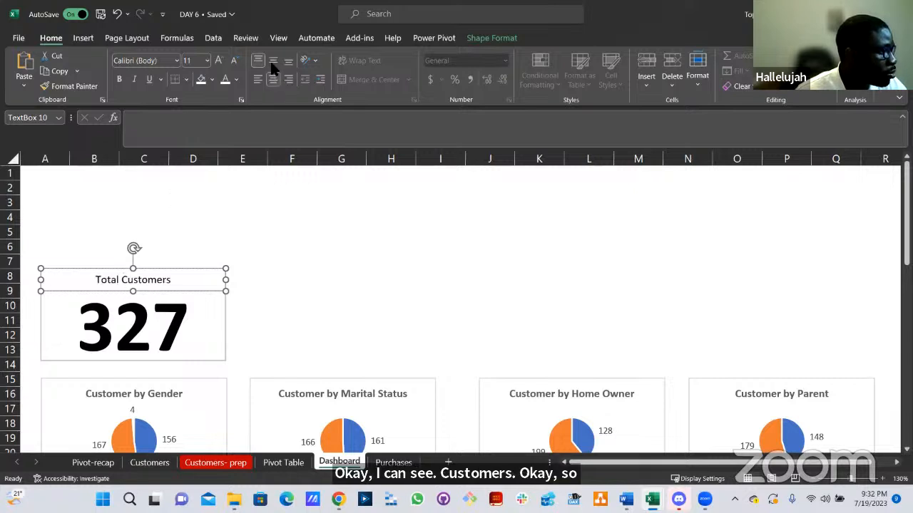
left_click(120, 78)
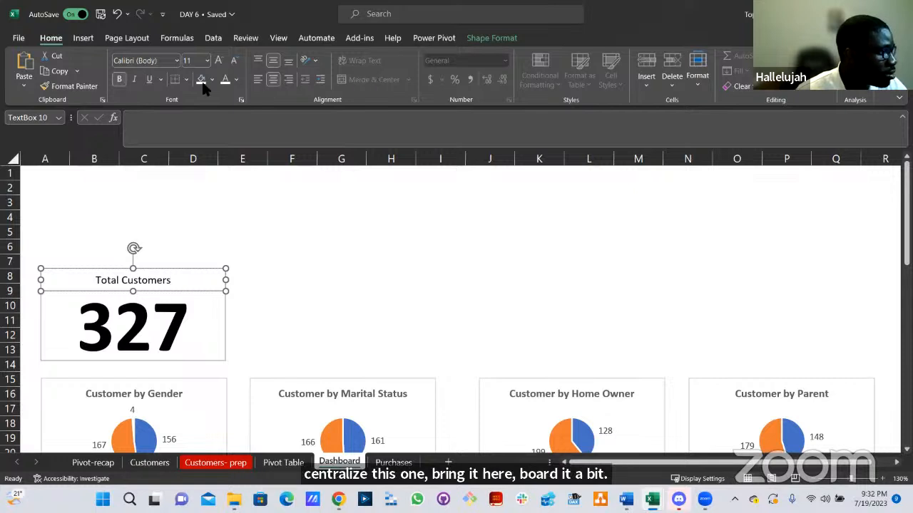
left_click(494, 38)
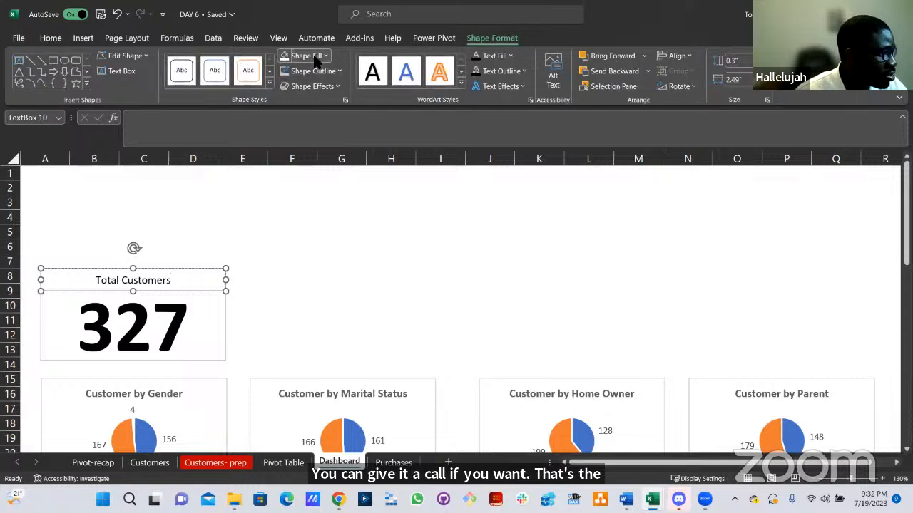
left_click(315, 57)
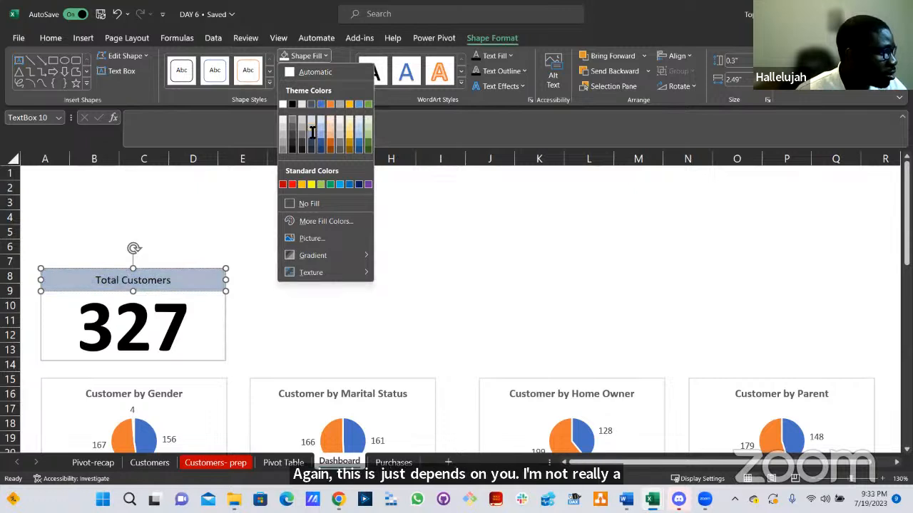
left_click(312, 131)
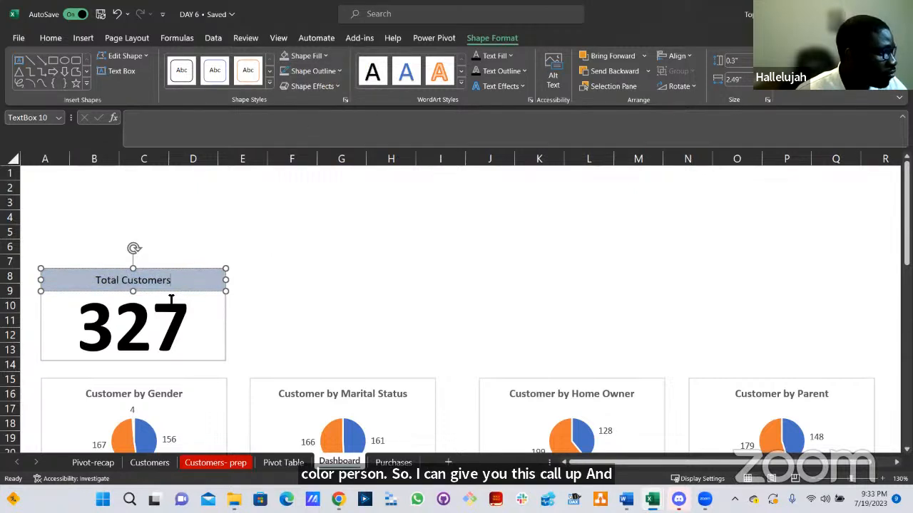
Try white text on the Total Customers title, undo it, and make the title bold in its original colour.
key("ctrl+a")
left_click(46, 40)
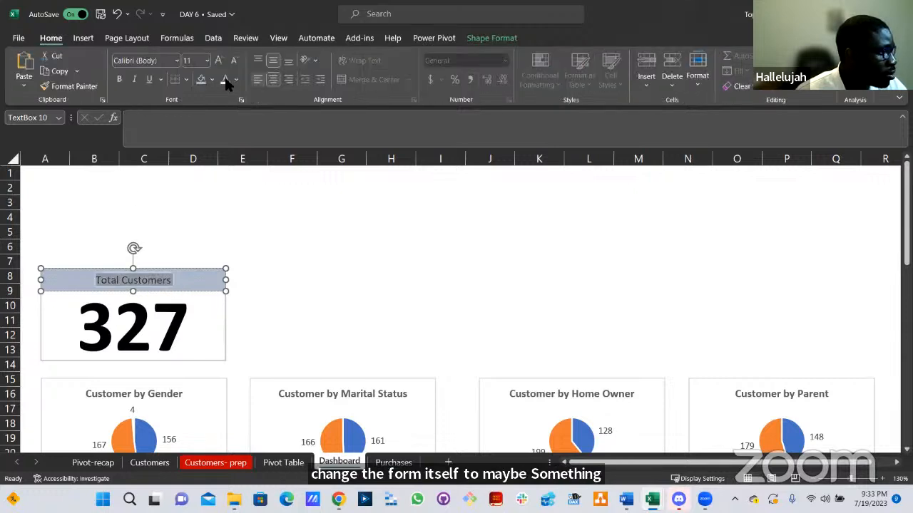
left_click(223, 75)
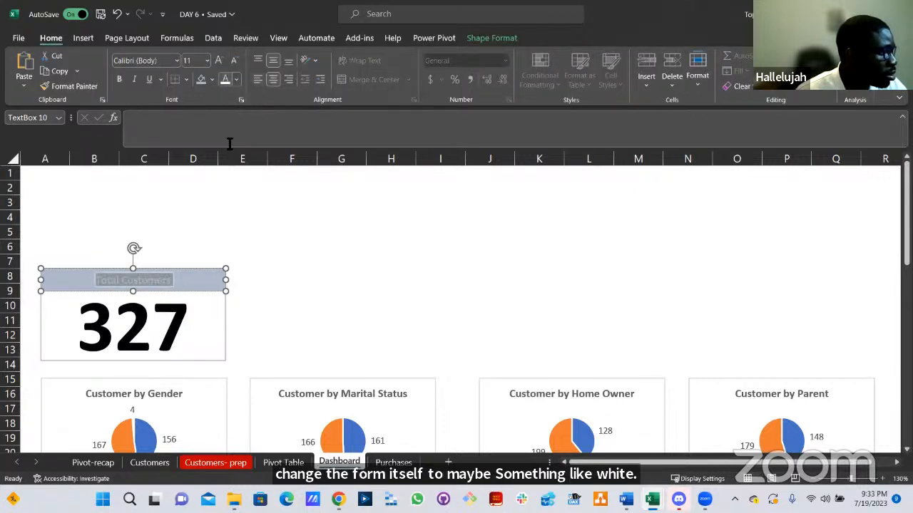
left_click(254, 201)
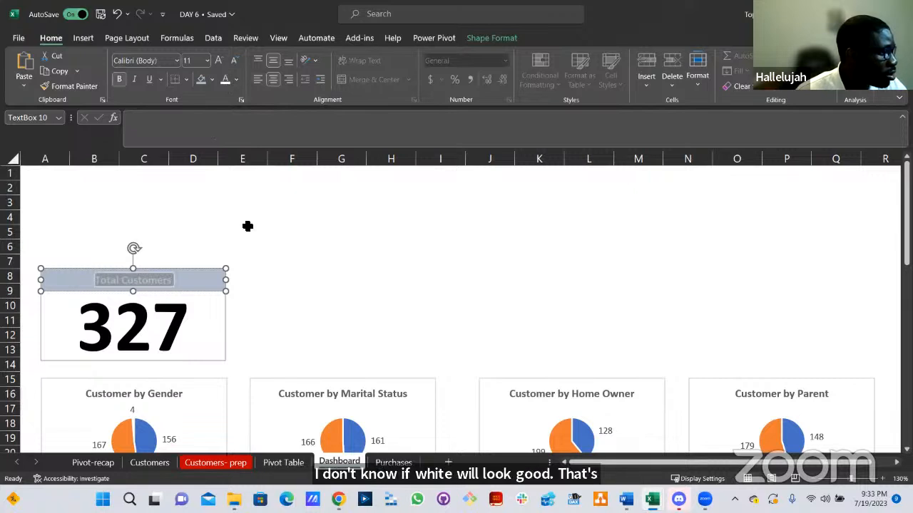
key("ctrl+z")
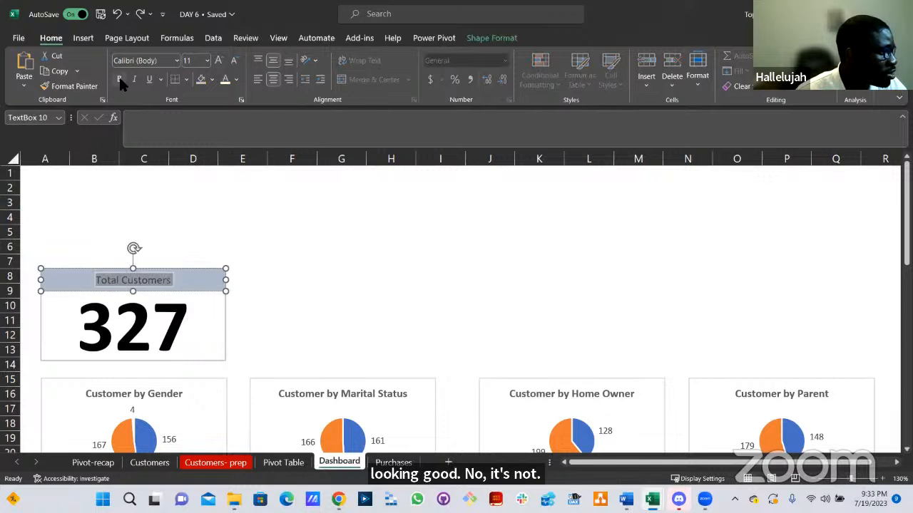
left_click(119, 79)
left_click(243, 217)
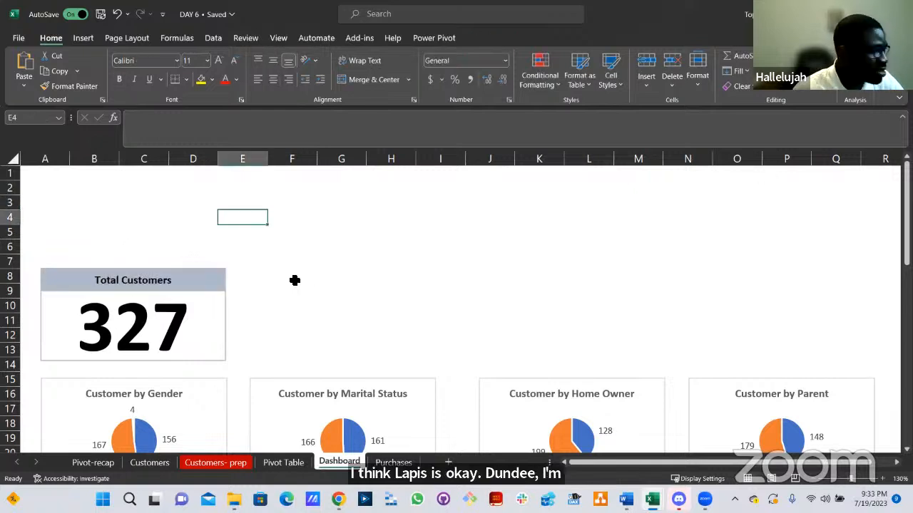
Try the value box with No Outline, undo that change and deselect the box.
scroll(215, 316, "down", 1)
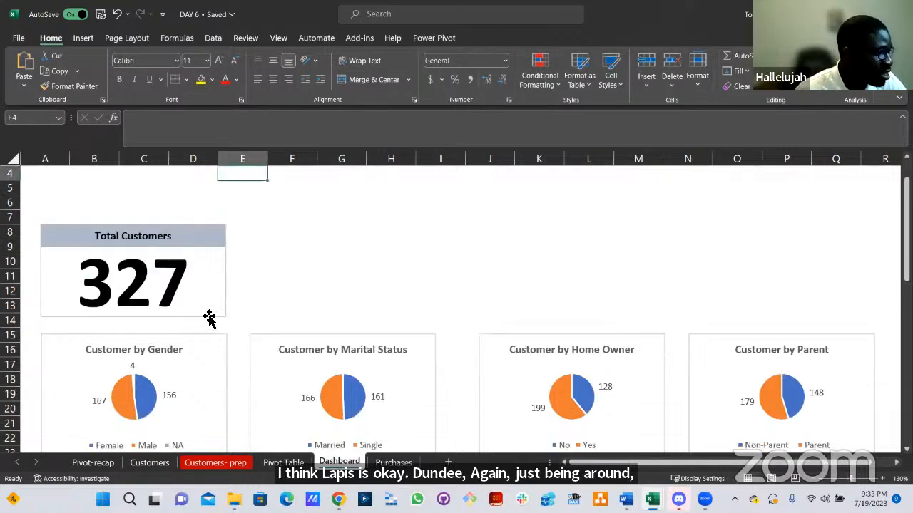
left_click(216, 297)
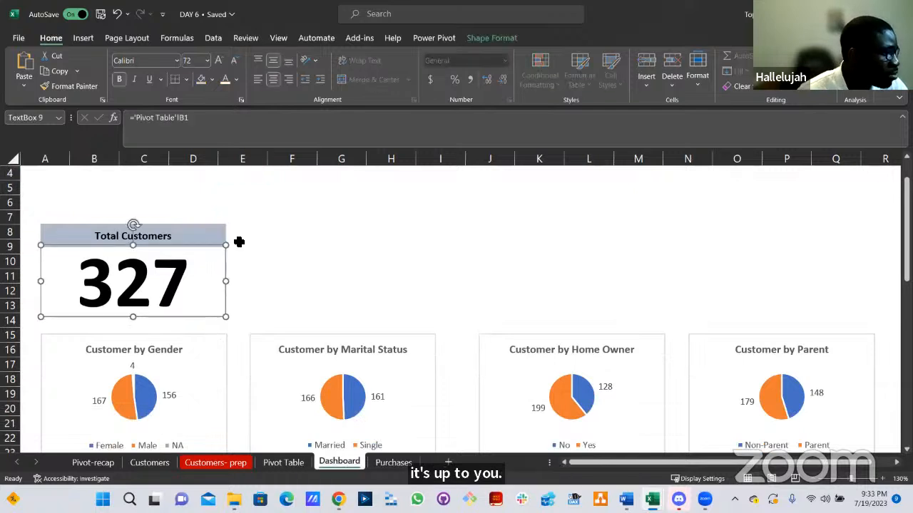
left_click(485, 38)
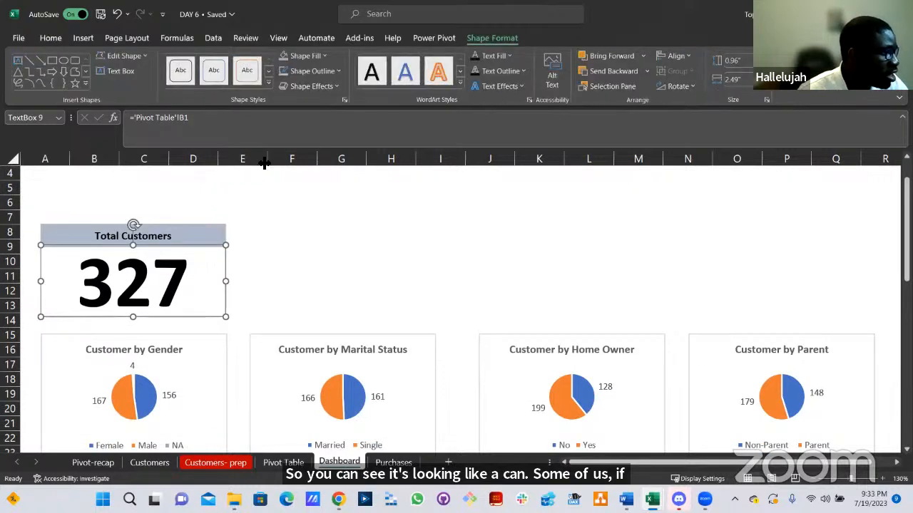
left_click(340, 70)
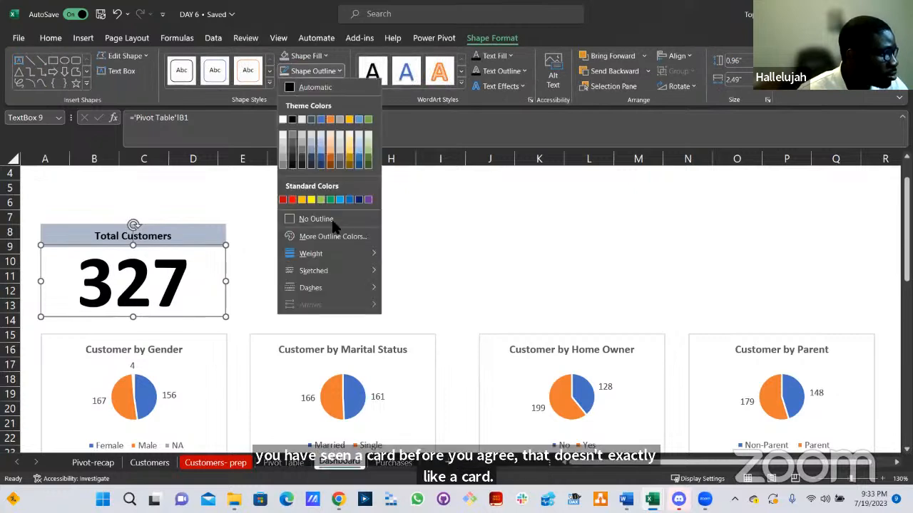
left_click(331, 220)
left_click(251, 218)
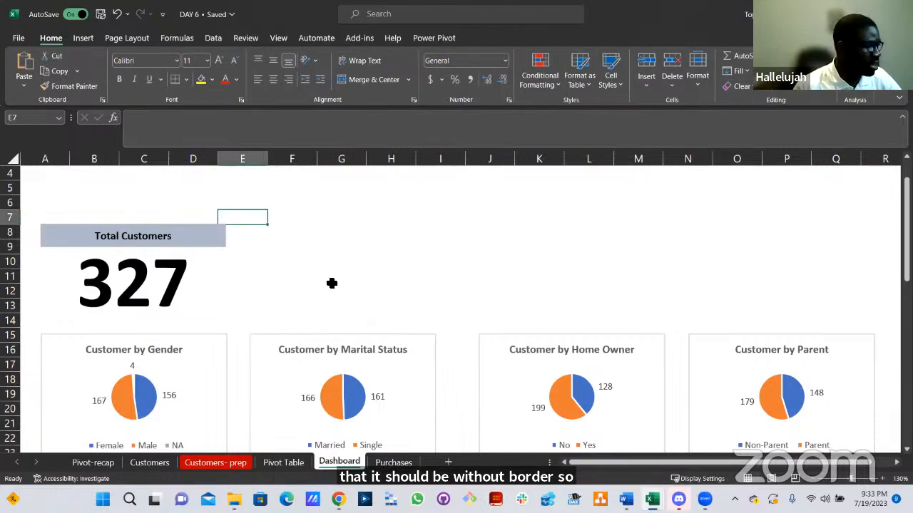
key("ctrl+z")
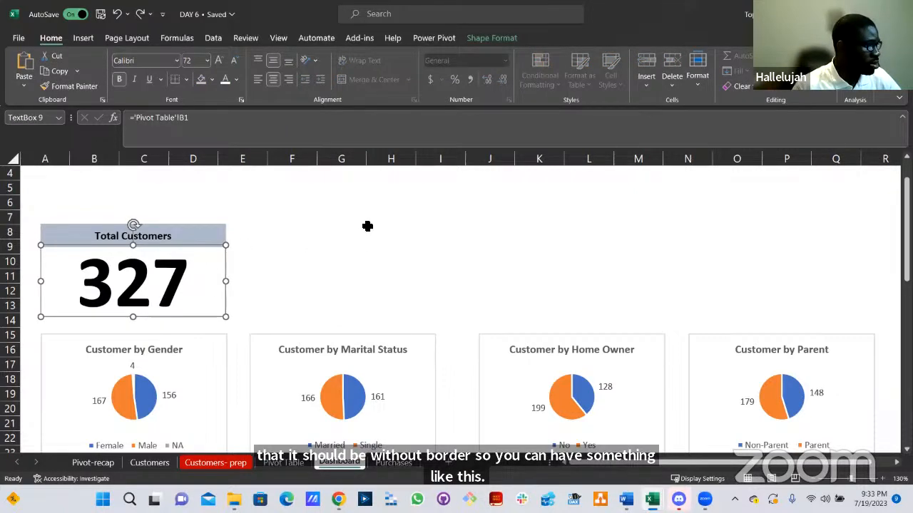
left_click(368, 223)
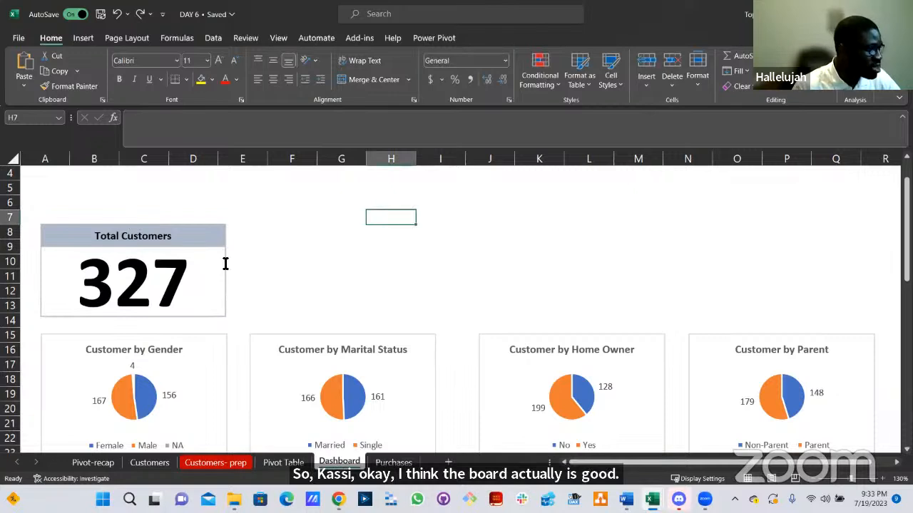
scroll(451, 255, "up", 6, "ctrl")
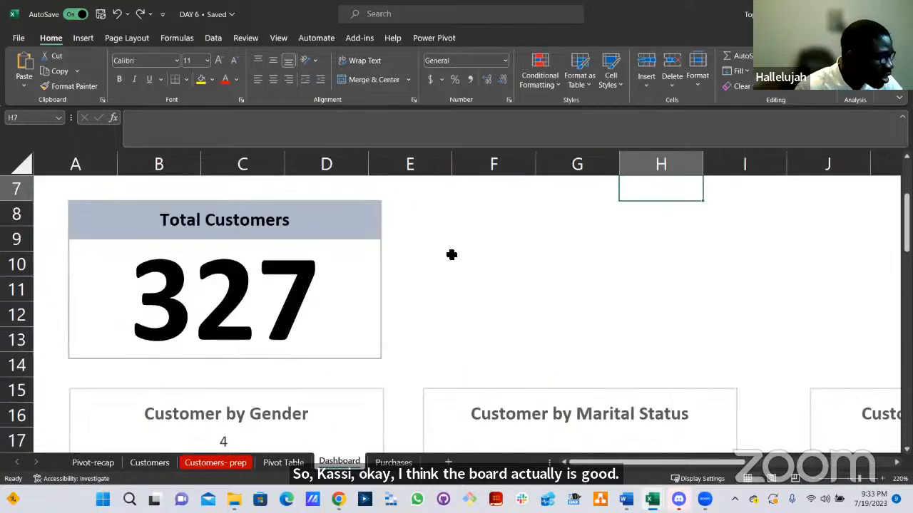
scroll(452, 256, "down", 4, "ctrl")
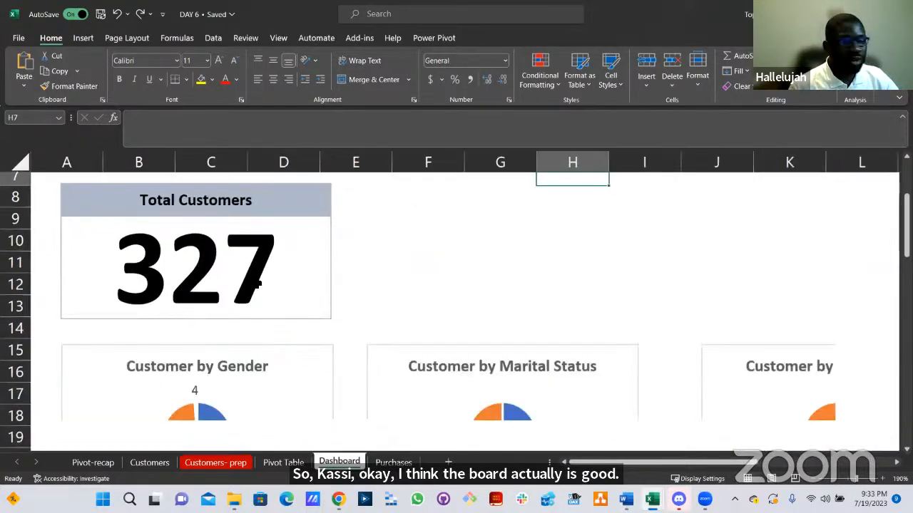
scroll(259, 282, "down", 2, "ctrl")
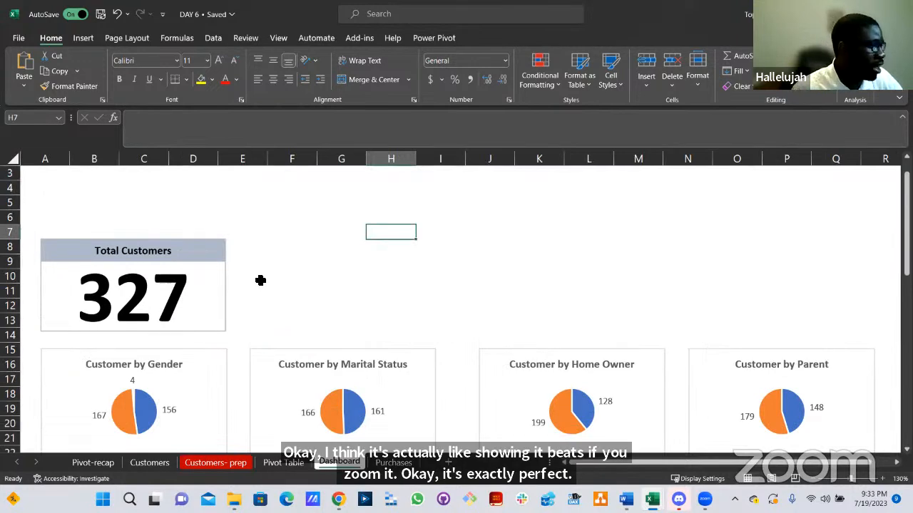
scroll(261, 280, "down", 3, "ctrl")
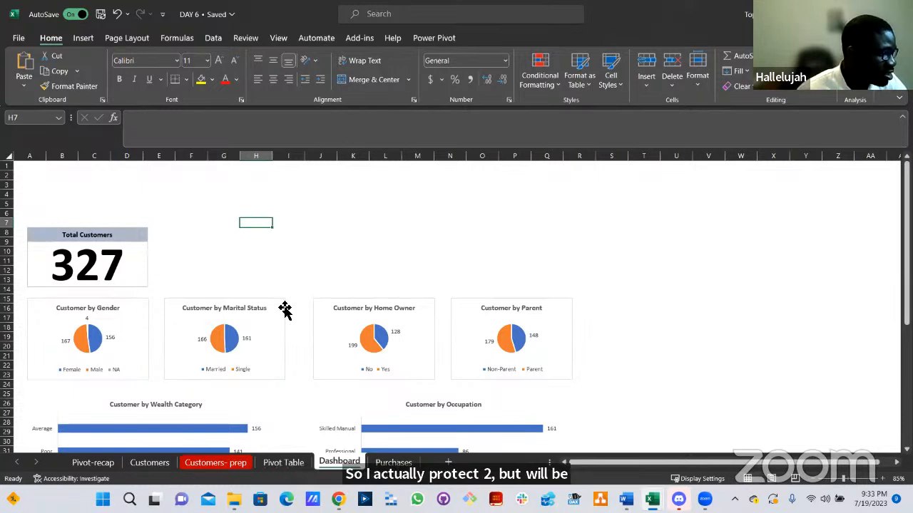
Review the dashboard's customer charts and switch to Word to read the interactive review item in the Business Requirement document.
scroll(316, 368, "down", 7)
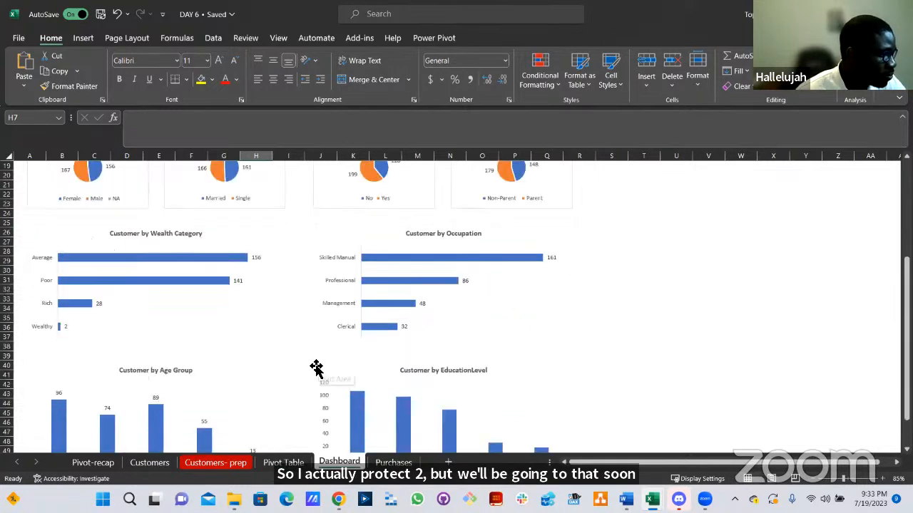
scroll(317, 364, "down", 1)
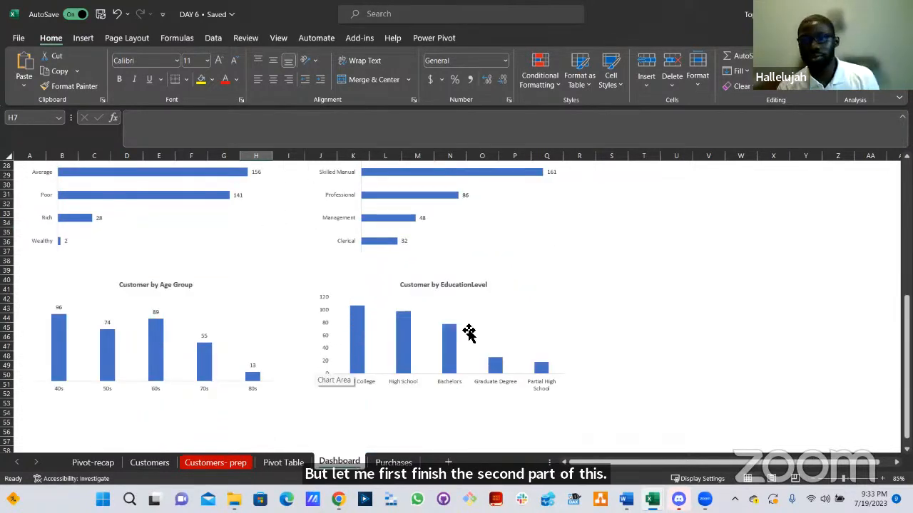
scroll(499, 331, "up", 3)
scroll(518, 329, "up", 4)
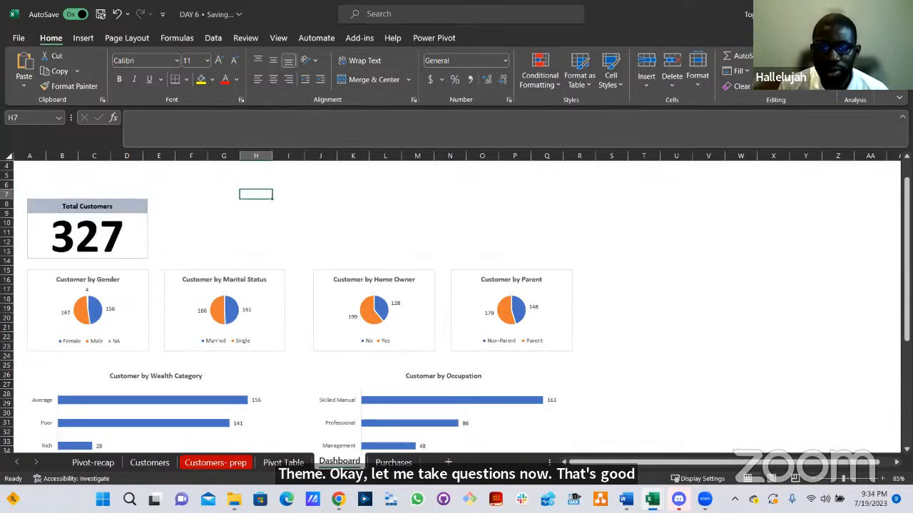
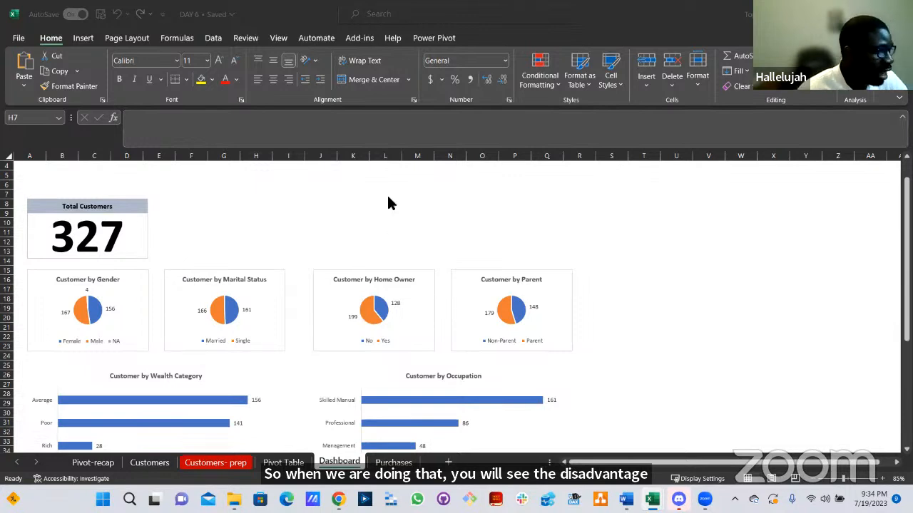
scroll(396, 251, "down", 2)
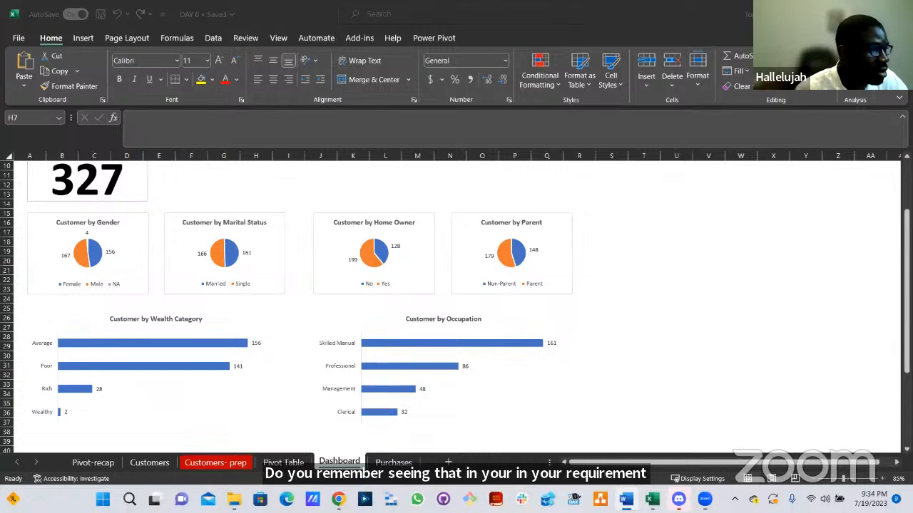
key("alt+Tab")
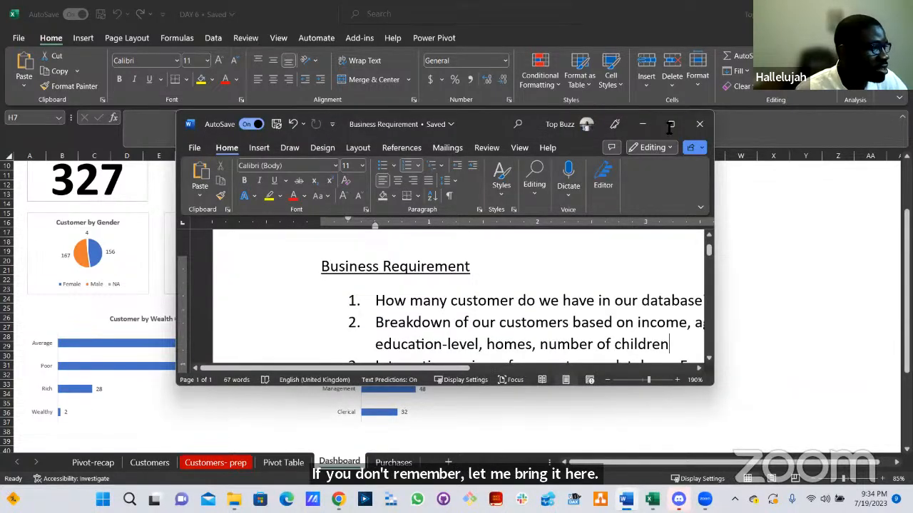
key("super+Up")
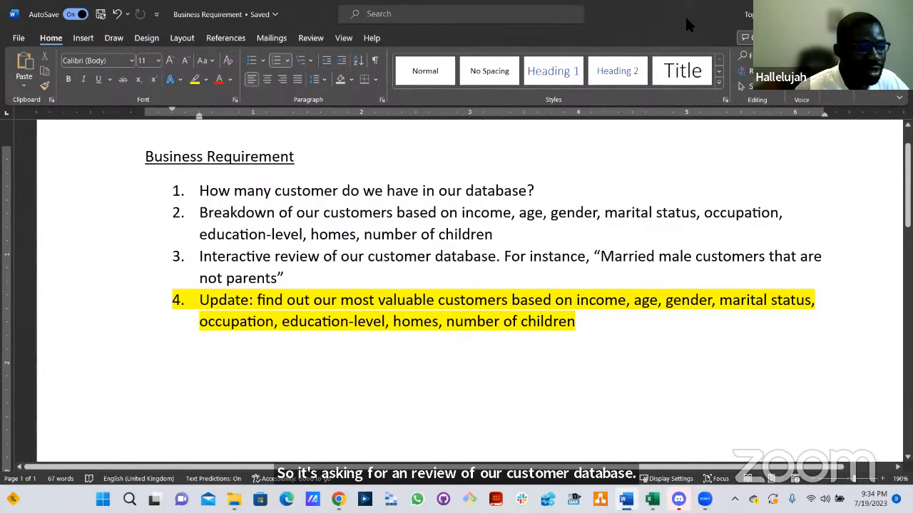
Return to Excel and select the Total Customers pivot table on the Pivot Table sheet.
left_click(844, 13)
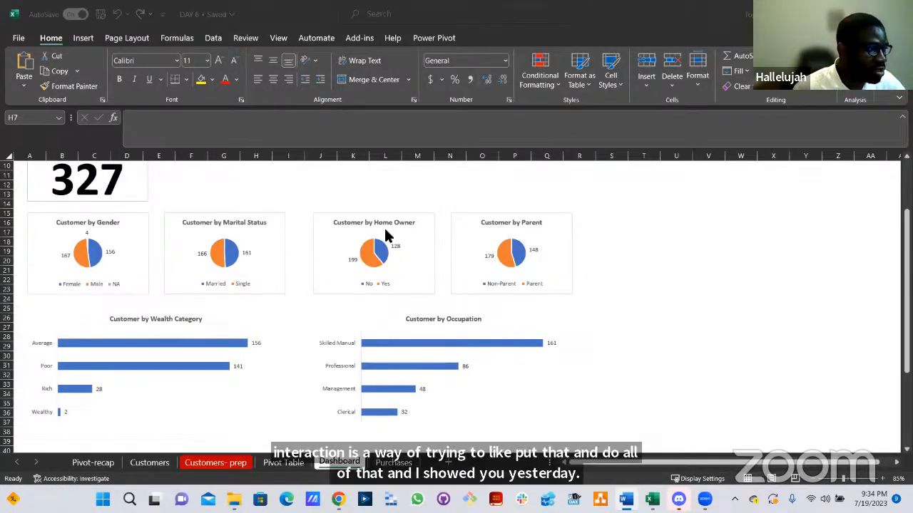
left_click(282, 464)
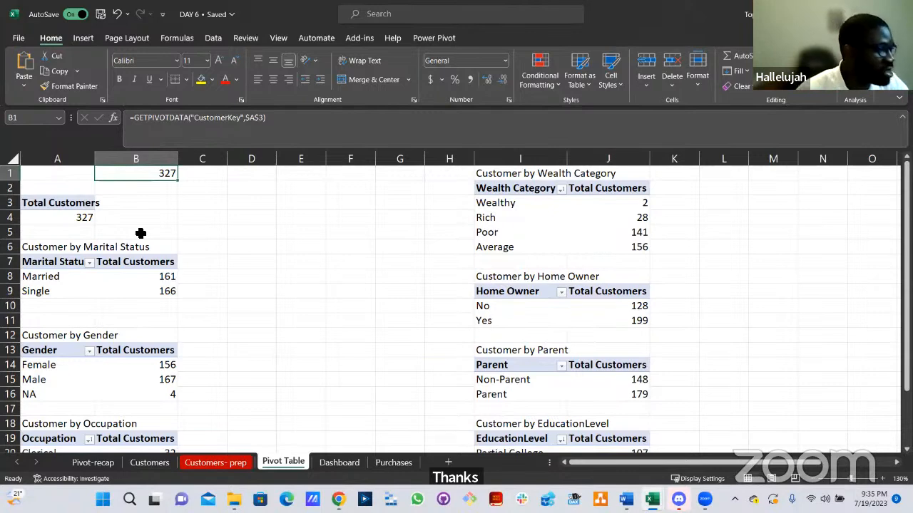
left_click(79, 218)
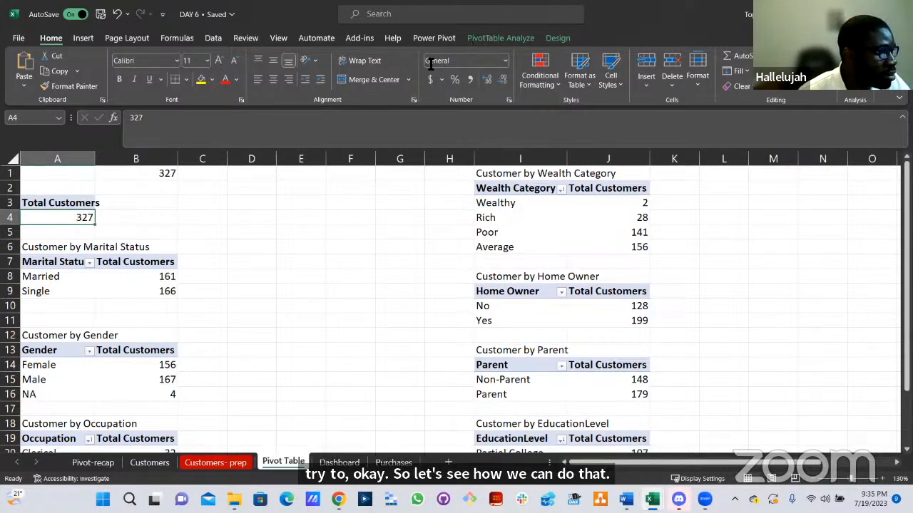
left_click(492, 39)
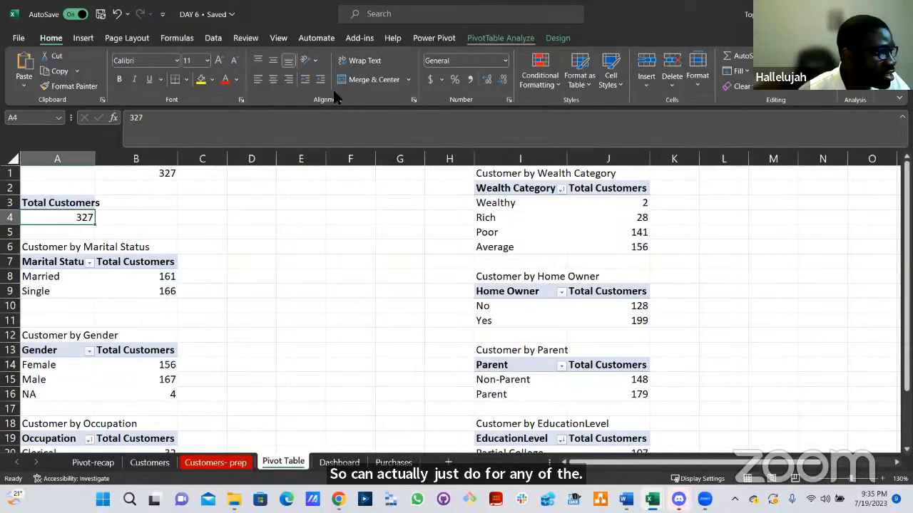
left_click(307, 73)
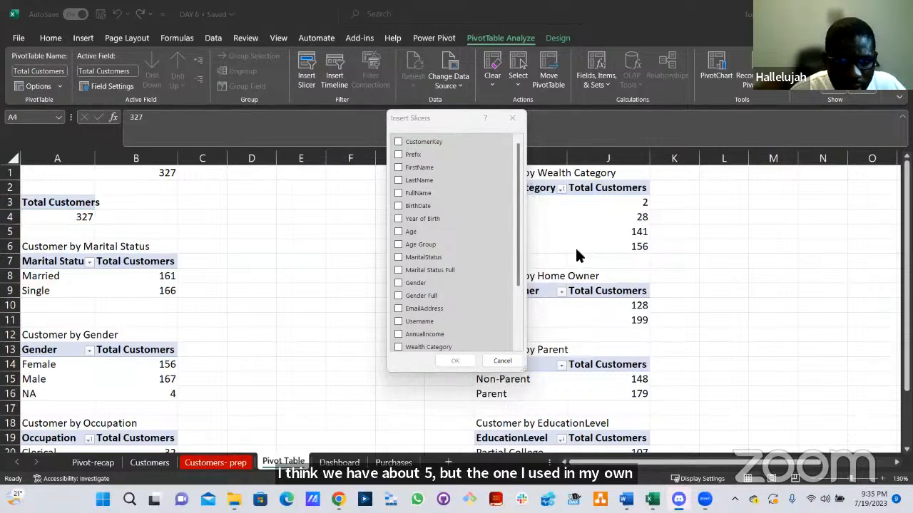
left_click(399, 282)
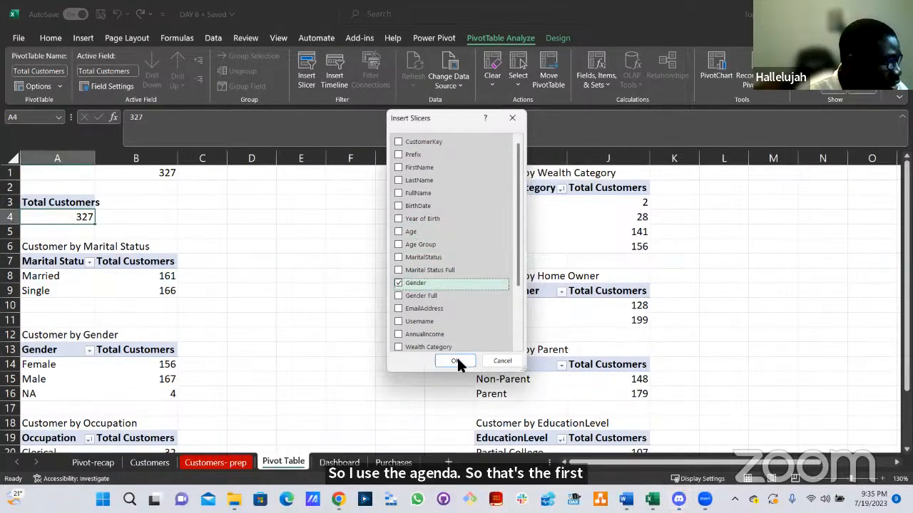
left_click(456, 360)
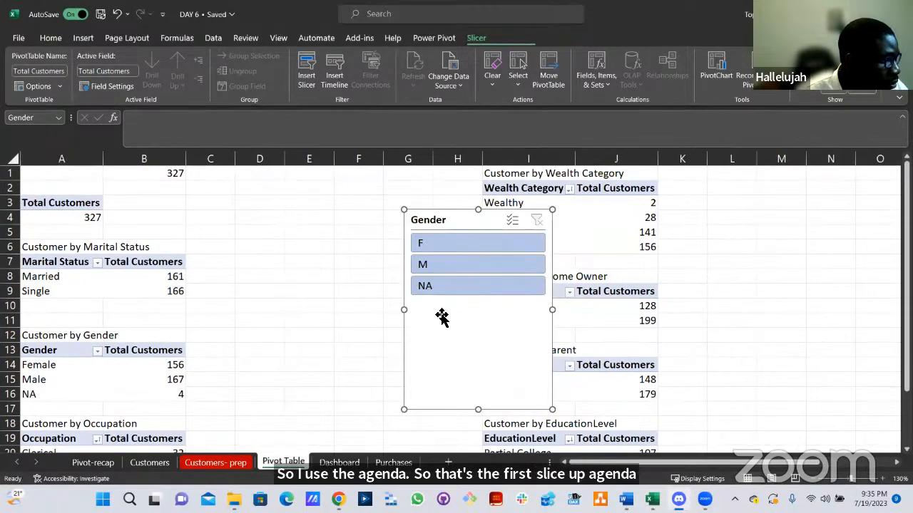
left_click_drag(440, 342, 343, 317)
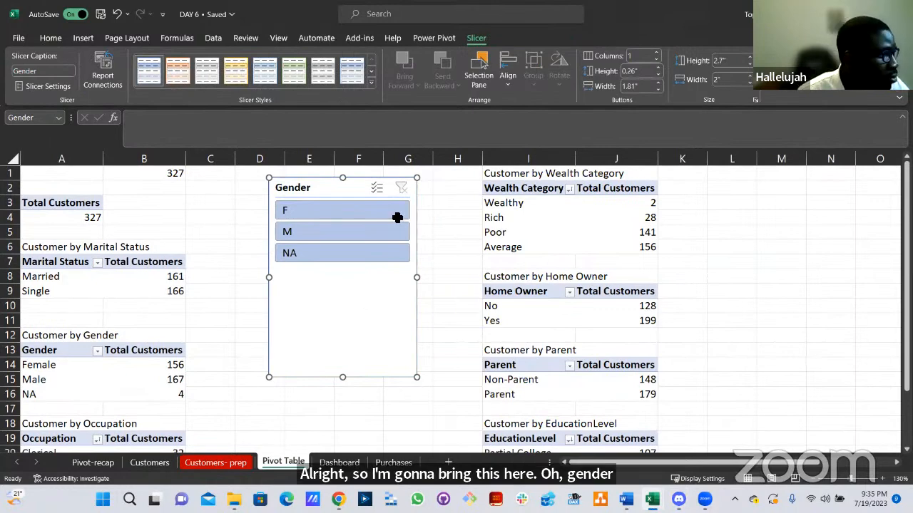
key("Delete")
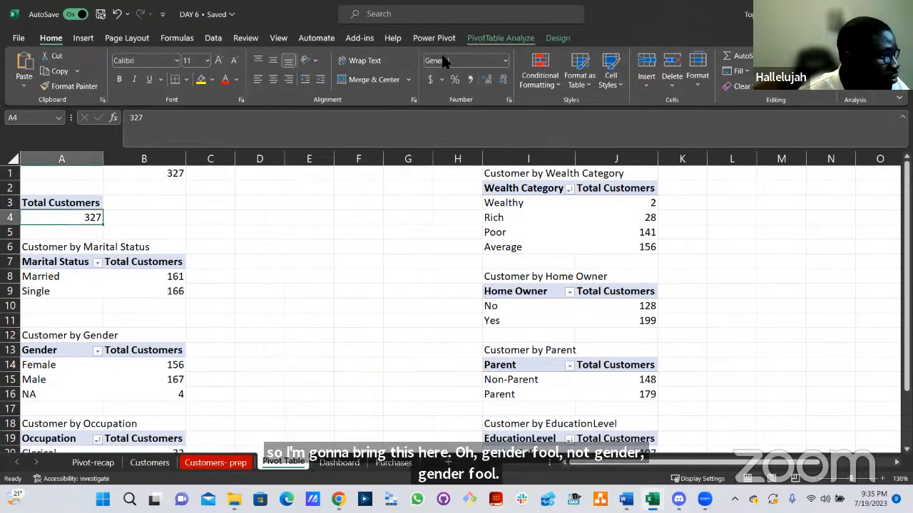
Insert a Gender Full slicer for the Total Customers pivot table, shorten it to fit its options and place it above column D to F cells.
left_click(500, 38)
left_click(300, 80)
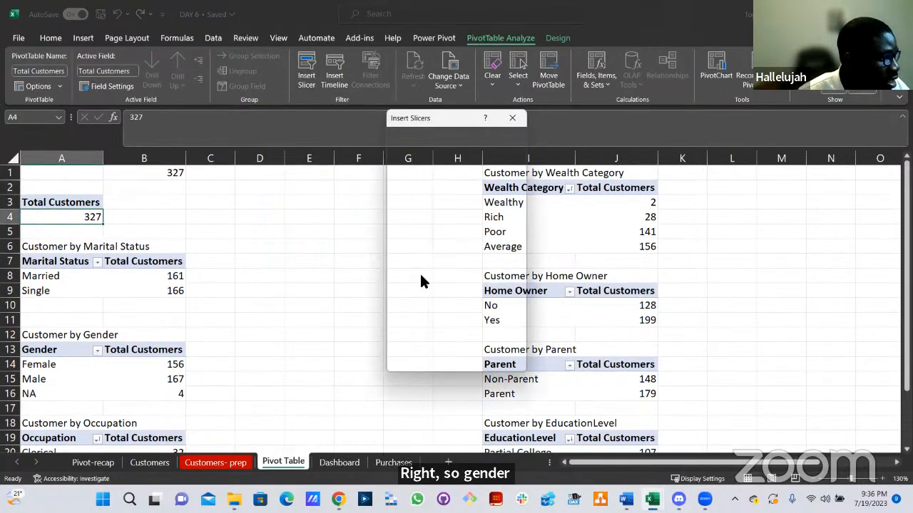
key("space")
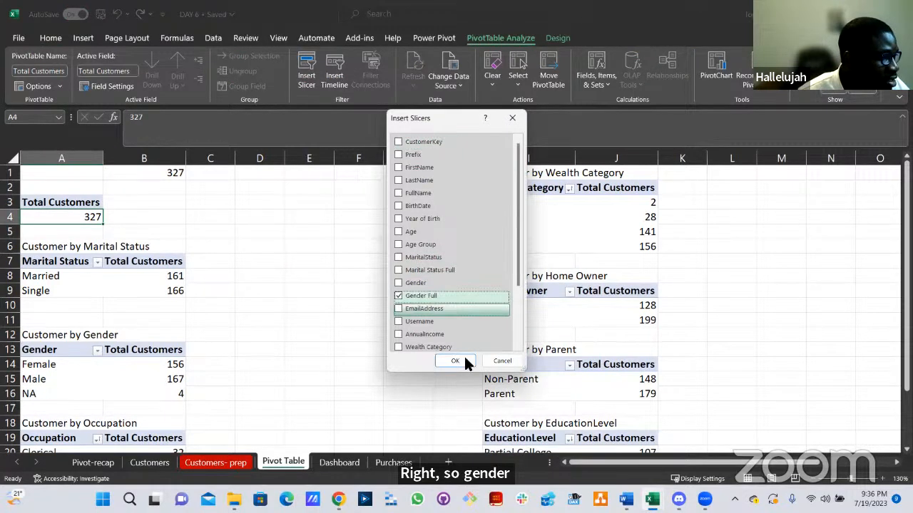
left_click(454, 359)
left_click_drag(449, 343, 320, 375)
left_click_drag(316, 272, 300, 266)
Insert a Home Owner Full slicer for the Total Customers pivot table, shorten it to about 0.97" and place it beneath the Gender Full slicer.
left_click(88, 218)
left_click(508, 39)
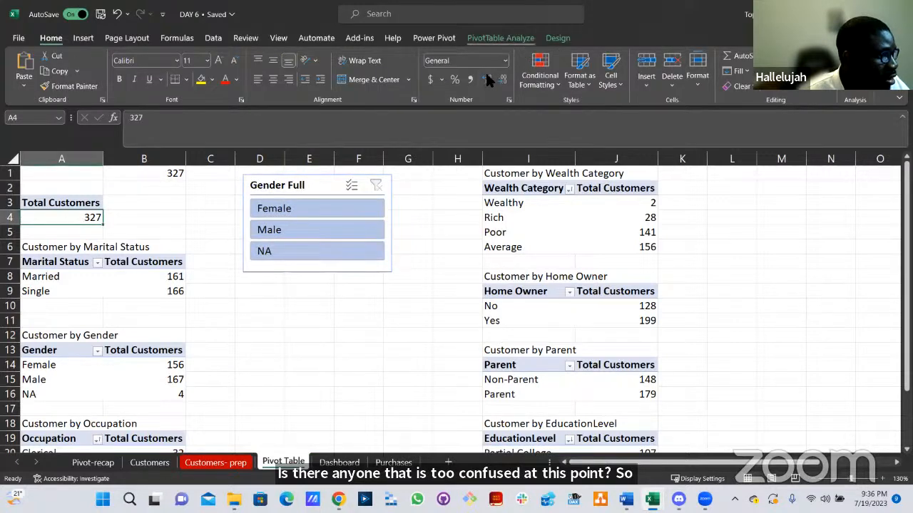
left_click(314, 82)
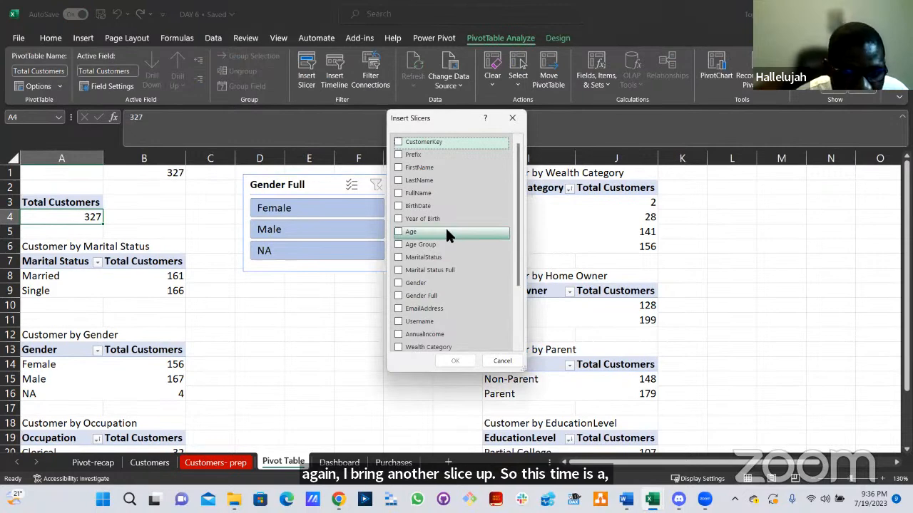
scroll(405, 312, "down", 2)
left_click(399, 330)
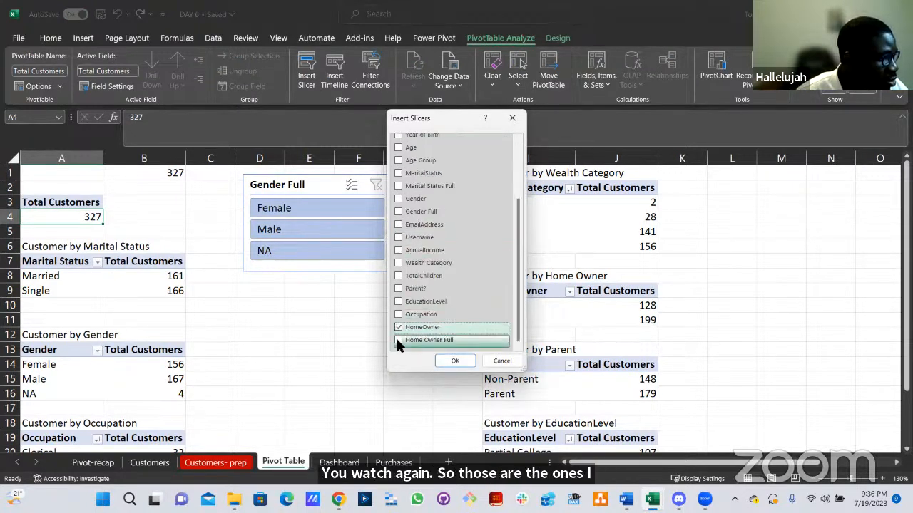
left_click(399, 340)
left_click(399, 327)
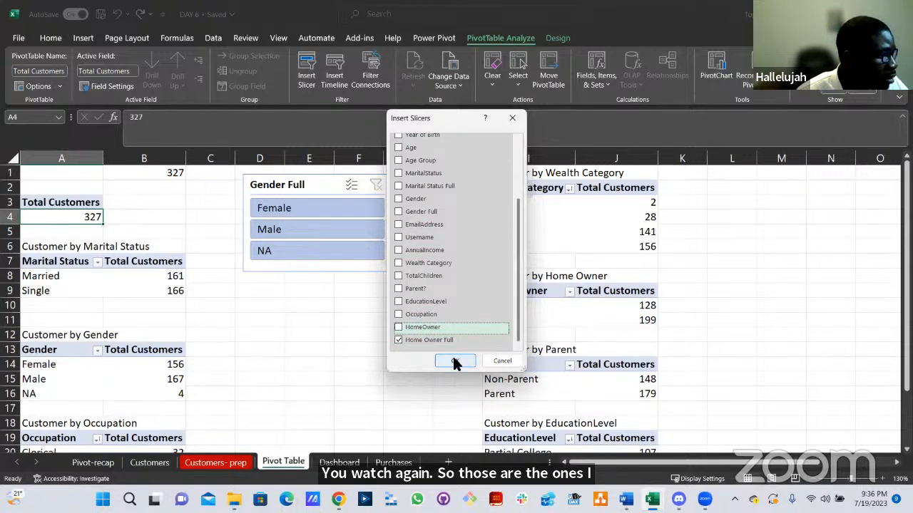
left_click(455, 362)
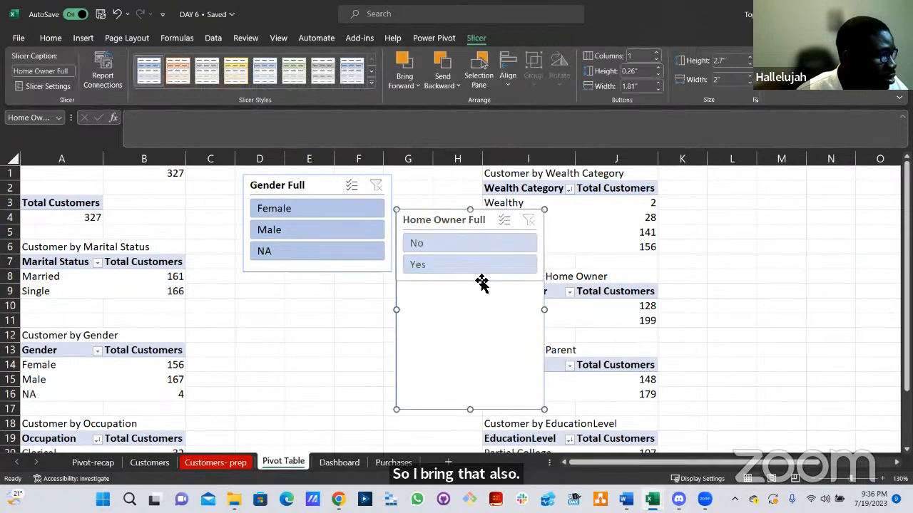
left_click_drag(481, 283, 473, 281)
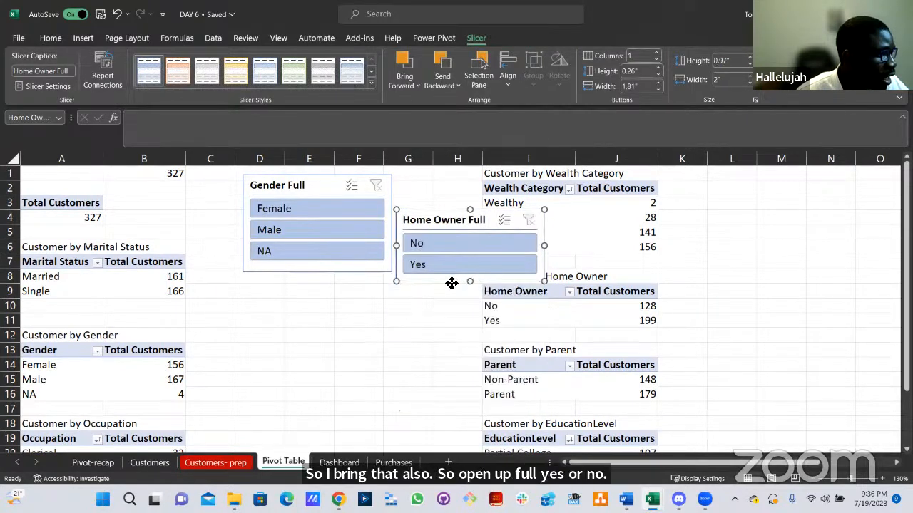
left_click_drag(305, 331, 300, 361)
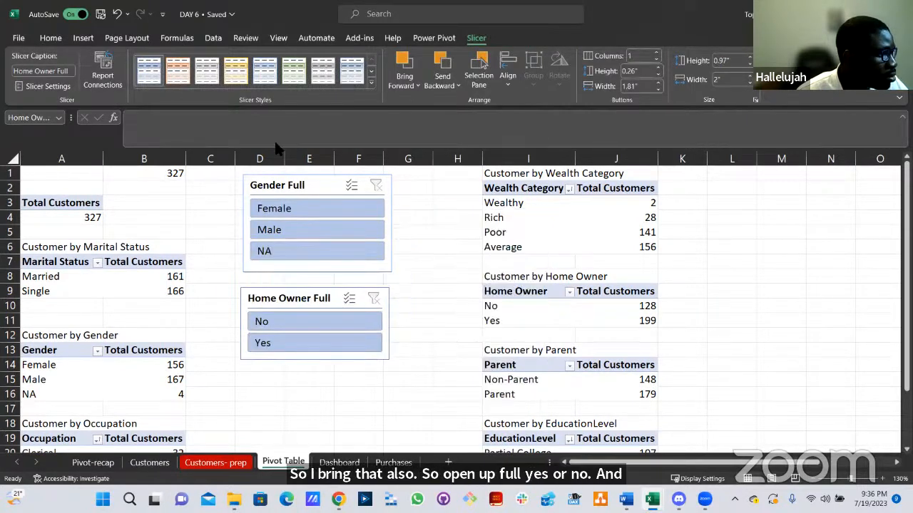
Insert a Wealth Category slicer for the Total Customers pivot table, shorten it to about 1.58" and place it beside the Gender Full slicer.
left_click(90, 221)
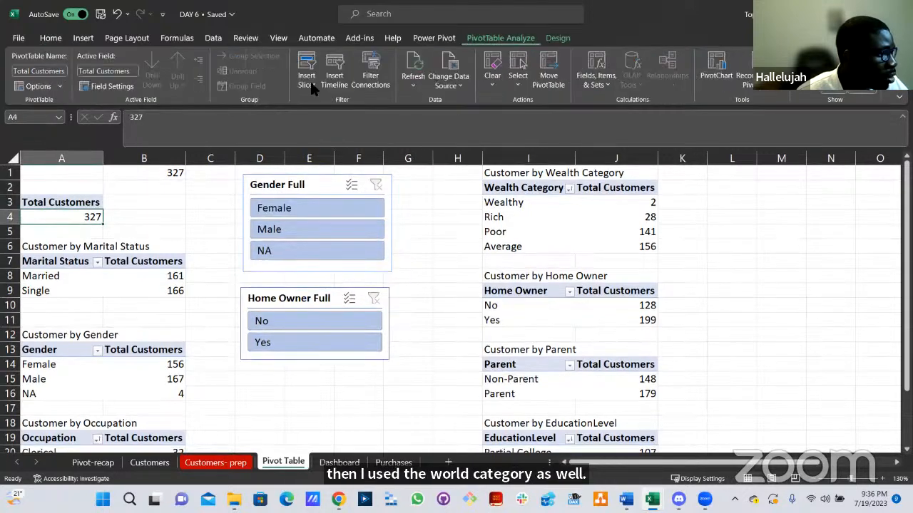
left_click(310, 79)
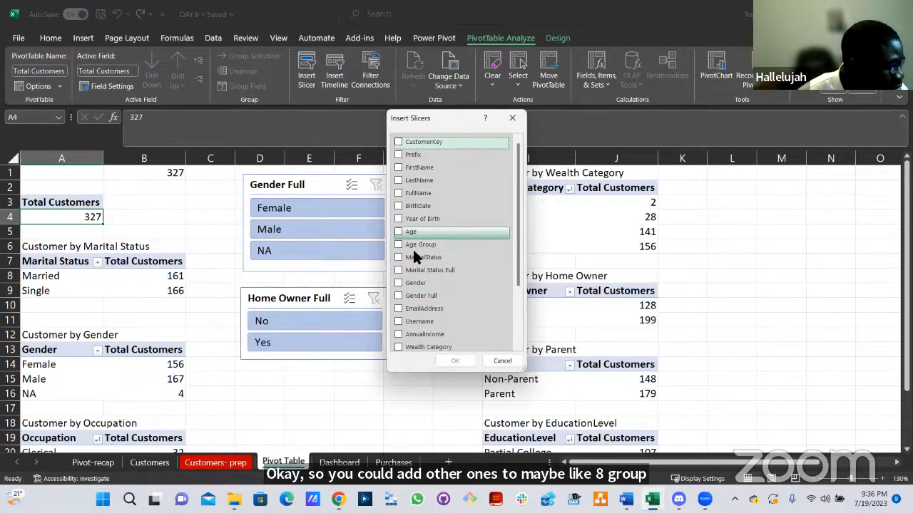
scroll(413, 244, "down", 2)
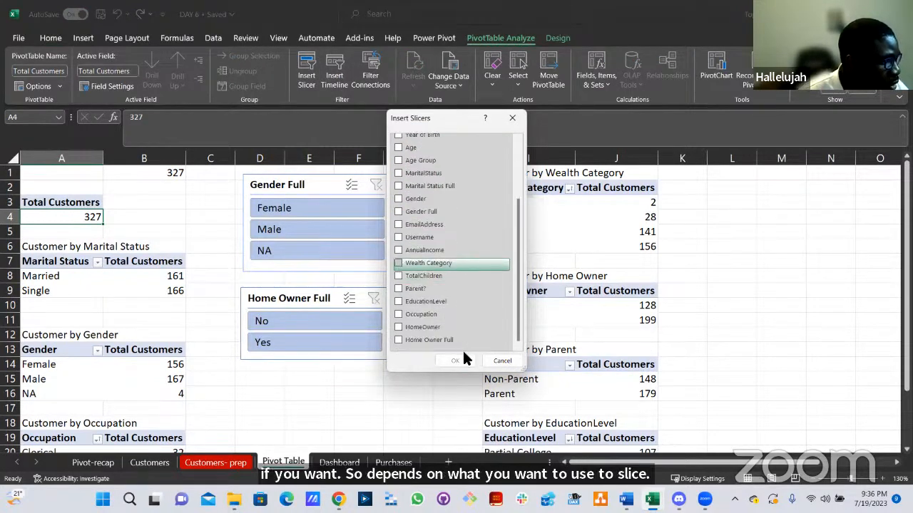
left_click(399, 263)
left_click(460, 360)
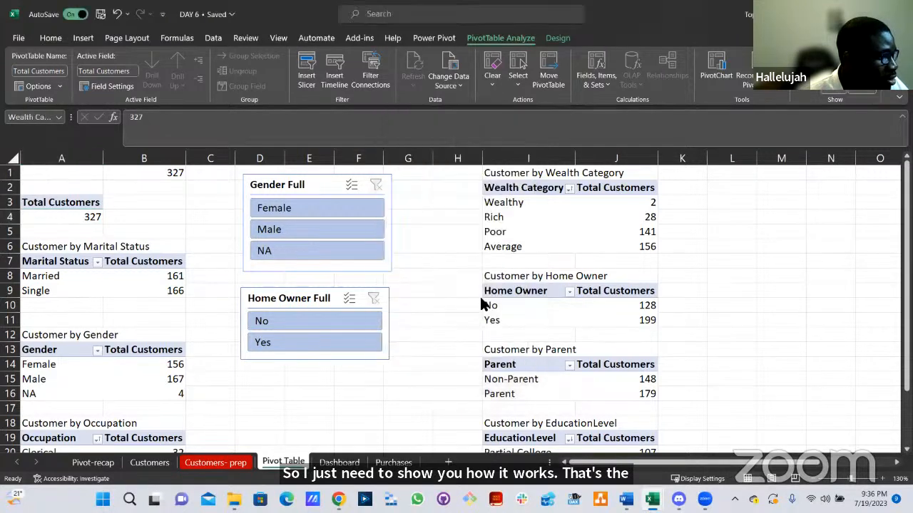
left_click_drag(470, 411, 513, 271)
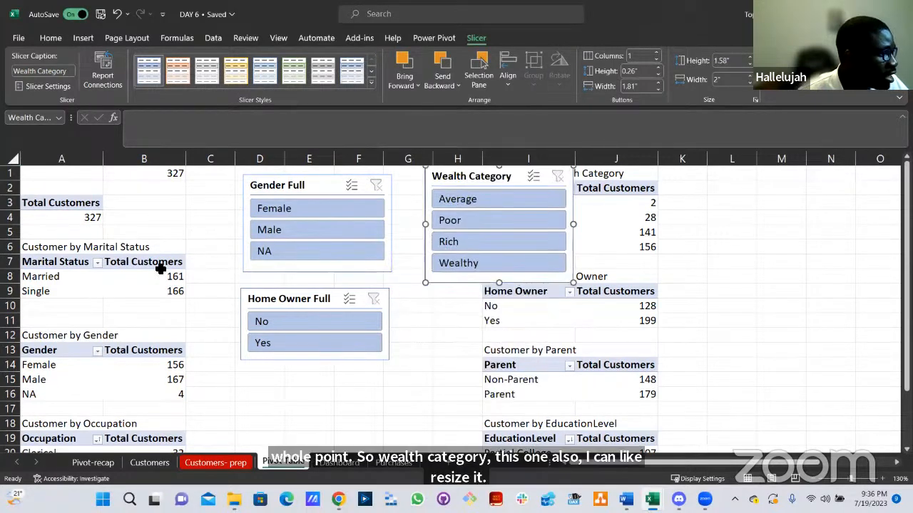
Insert a Marital Status Full slicer for the Marital Status pivot table, shorten it to about 1.03" and place it beneath the Wealth Category slicer.
left_click(160, 282)
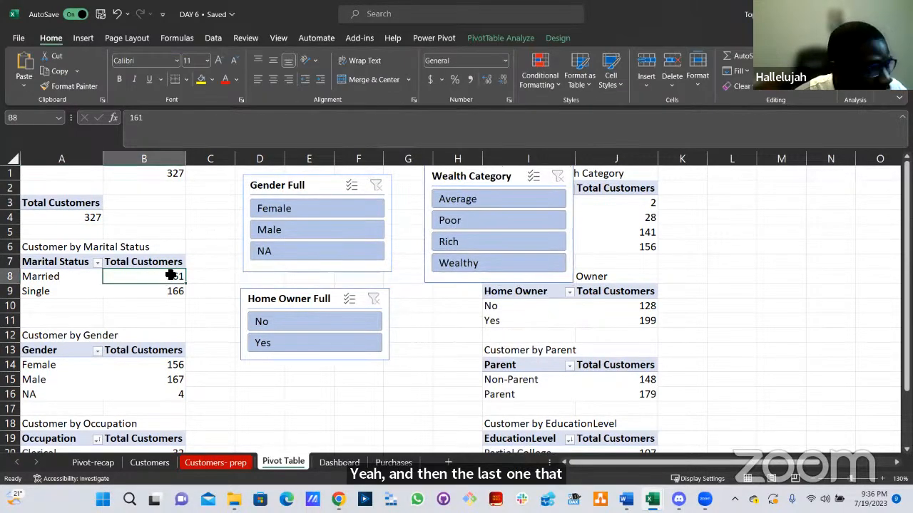
left_click(486, 40)
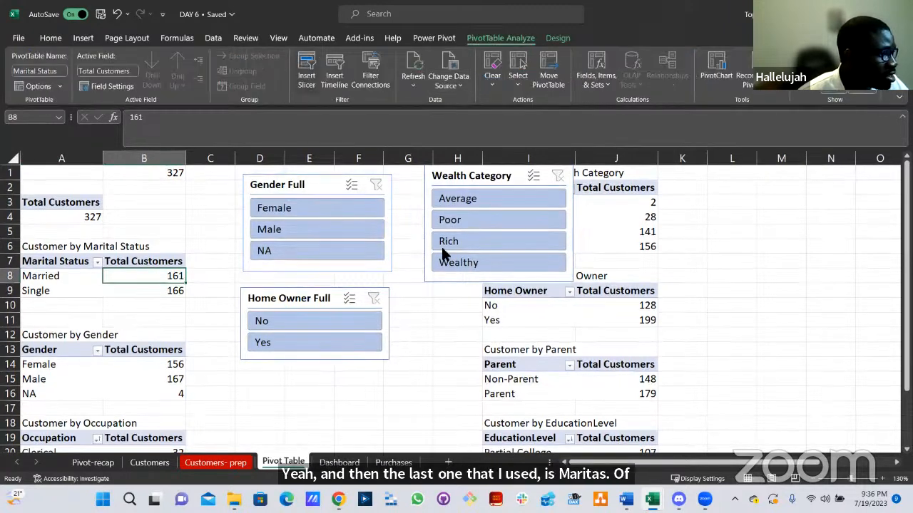
scroll(422, 244, "down", 3)
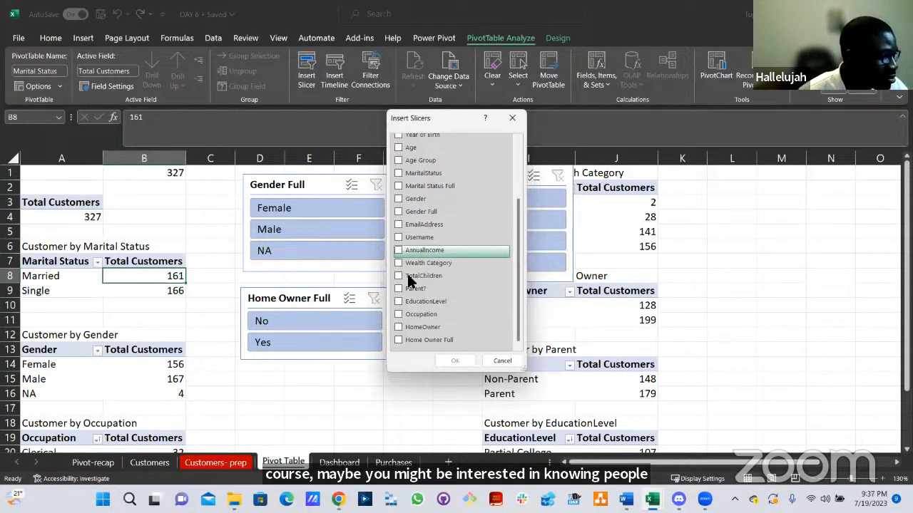
scroll(416, 285, "up", 3)
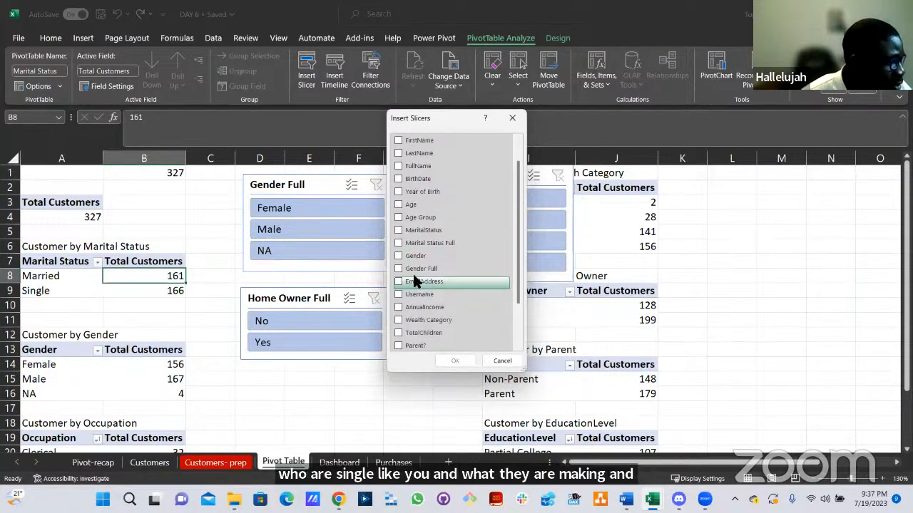
left_click(398, 270)
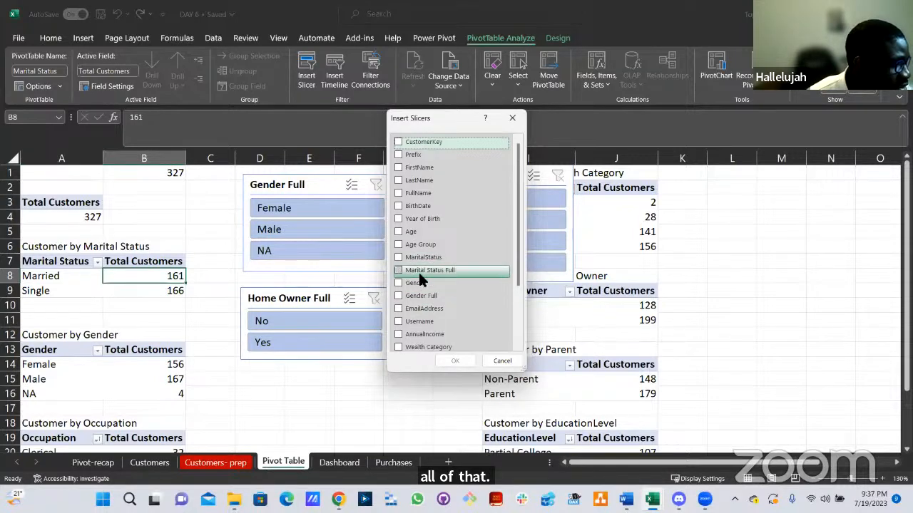
left_click(464, 360)
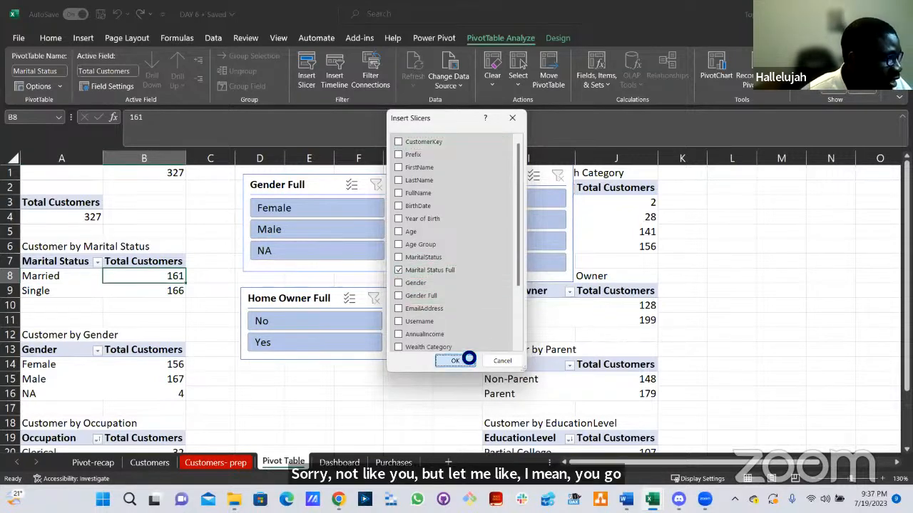
left_click_drag(469, 410, 514, 367)
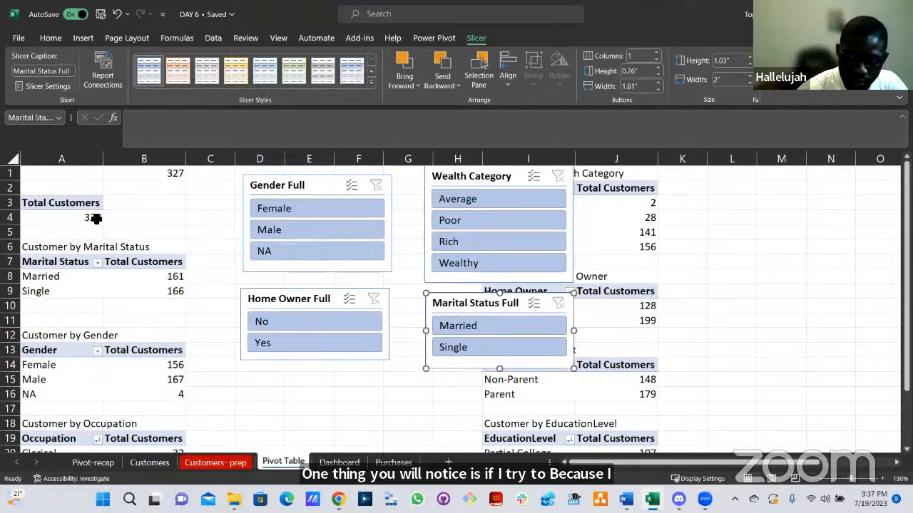
Test the Gender Full slicer on the Total Customers pivot table with Female and Male, and clear the filter.
left_click(89, 213)
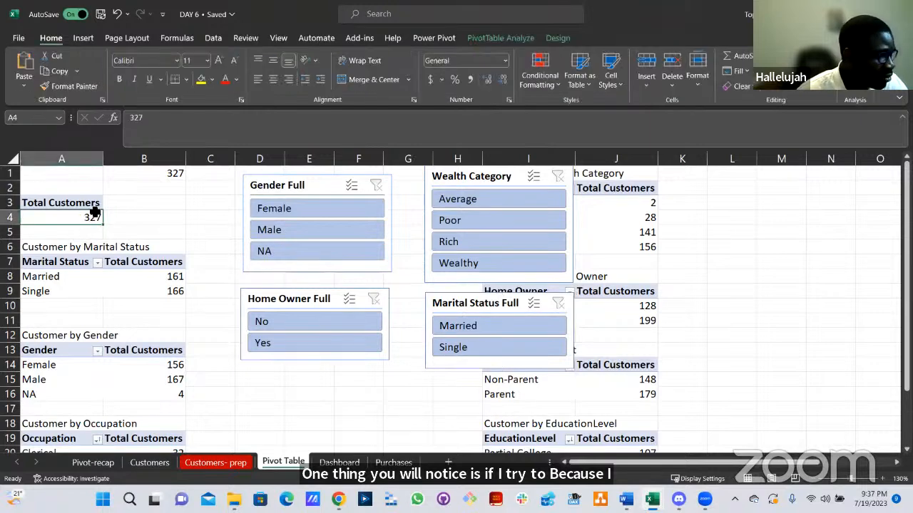
left_click(316, 208)
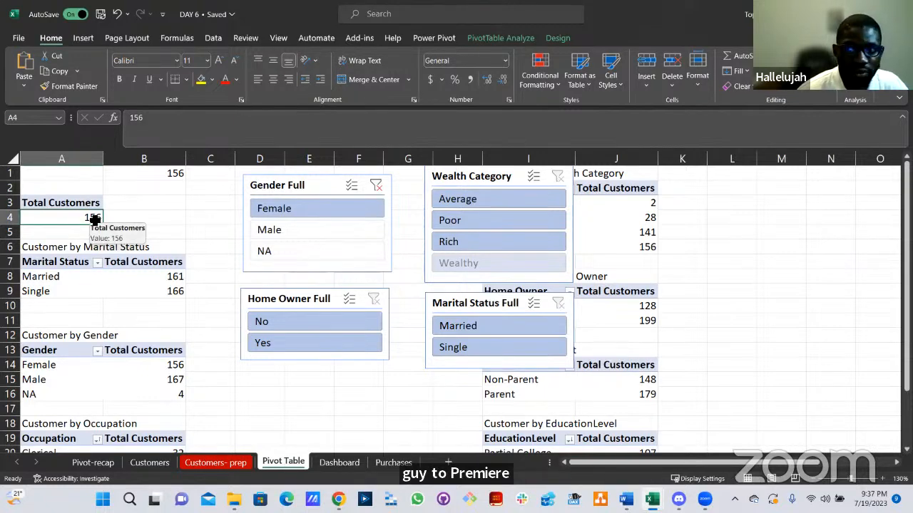
left_click(284, 230)
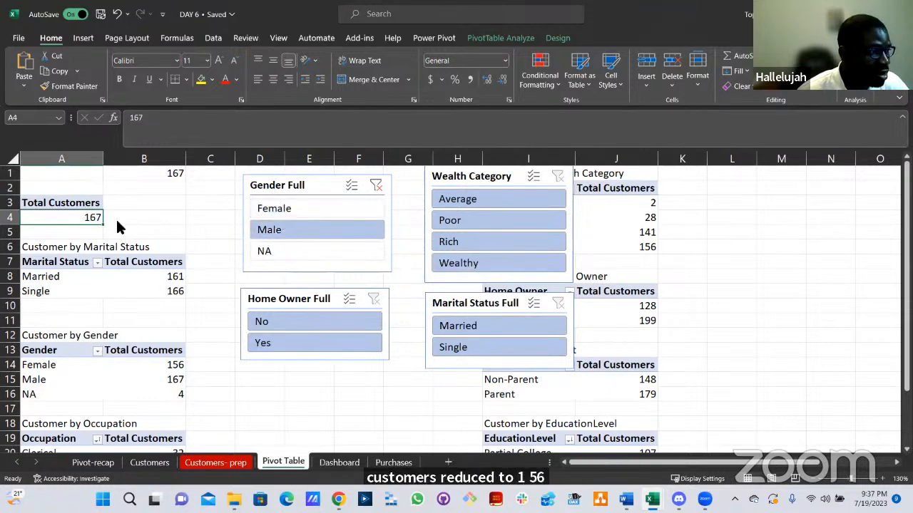
left_click(377, 185)
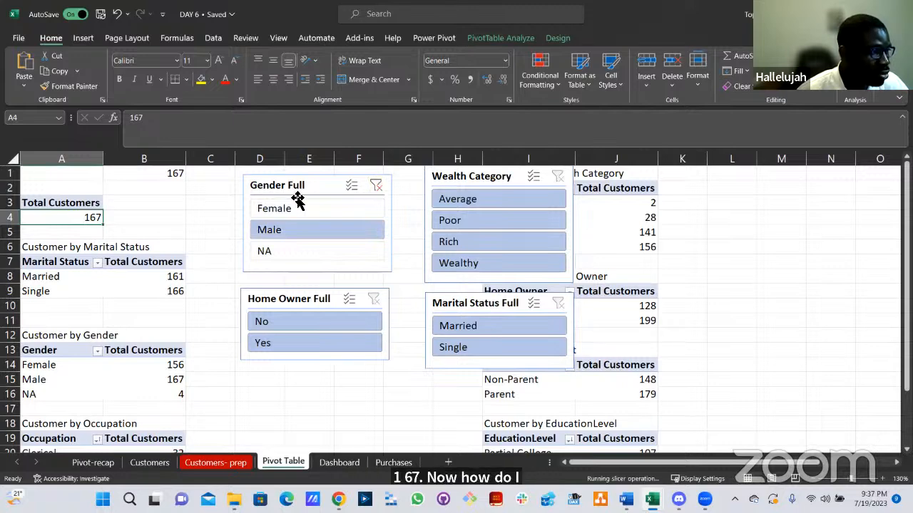
Test the Wealth Category slicer with Average, shift it aside to compare with the Customer by Wealth Category table, and clear the filter.
left_click(492, 200)
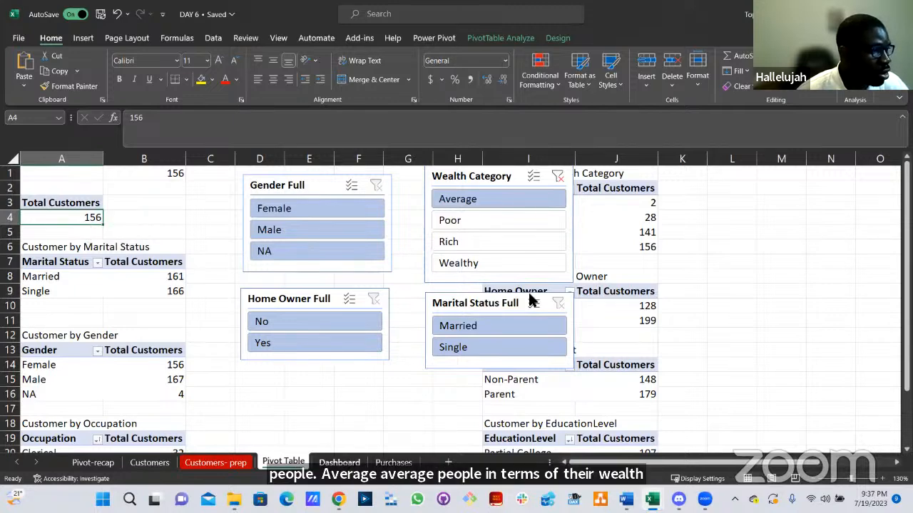
left_click_drag(482, 180, 379, 217)
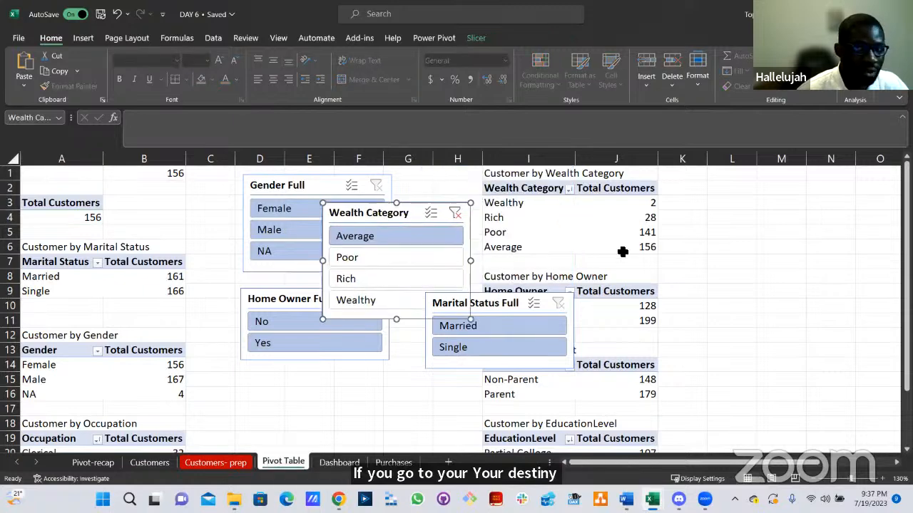
left_click_drag(377, 230, 477, 190)
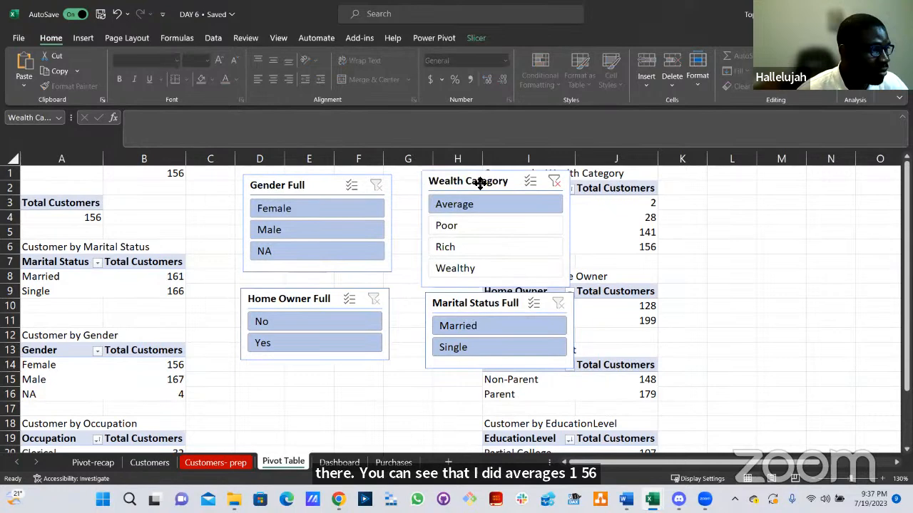
left_click(560, 179)
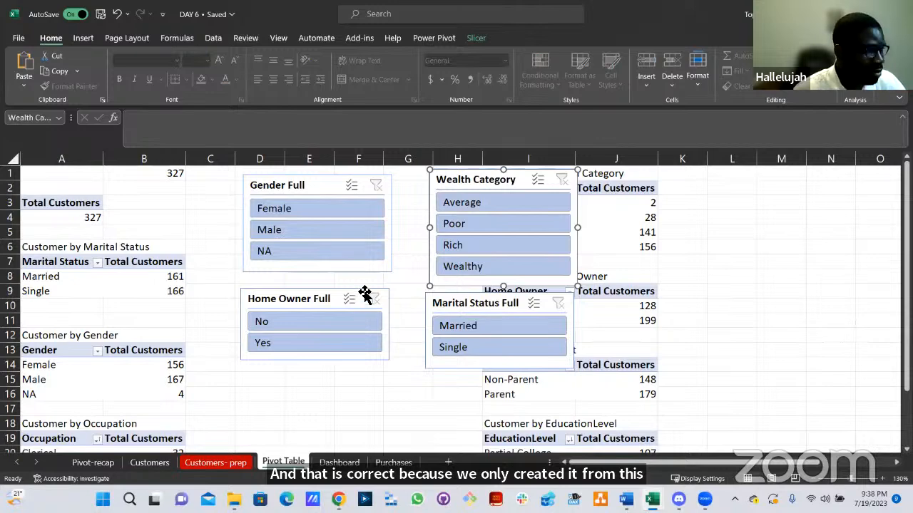
Review the pivot tables listed in the Gender Full slicer's report connections for any without a descriptive name.
left_click(325, 187)
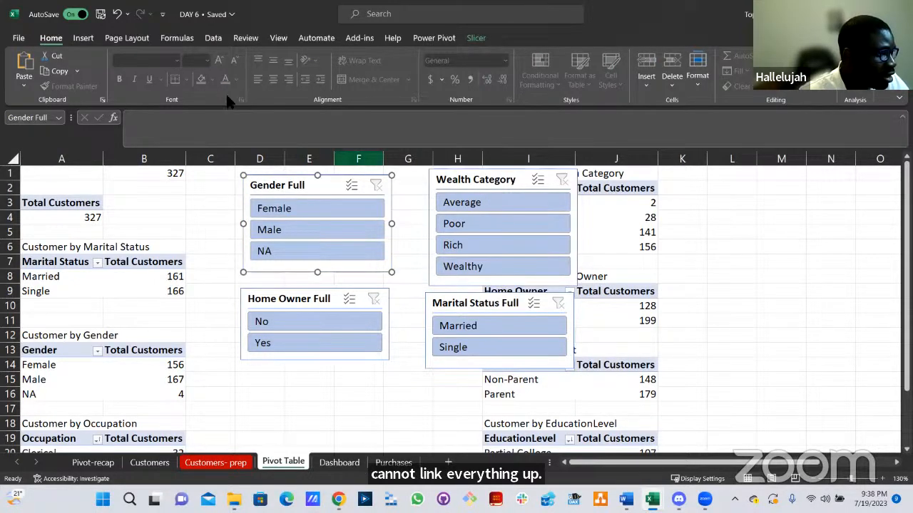
left_click(477, 37)
left_click(101, 80)
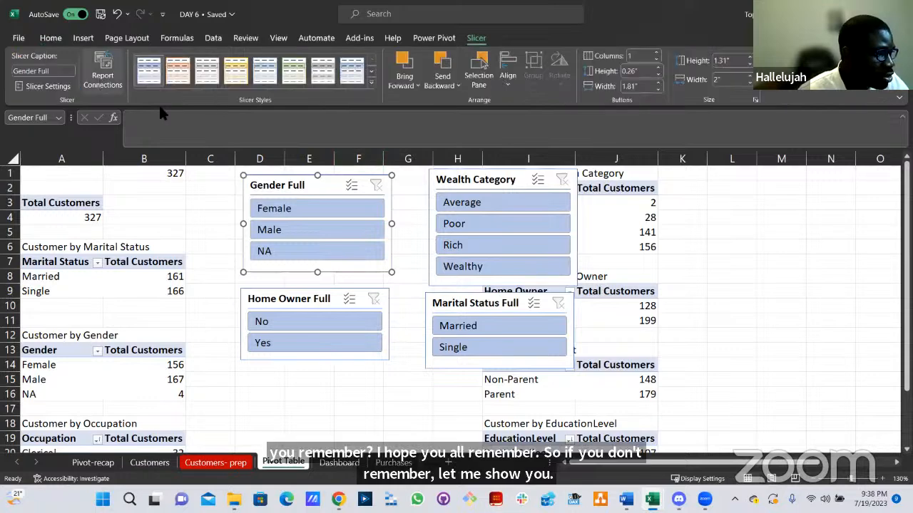
scroll(390, 262, "down", 3)
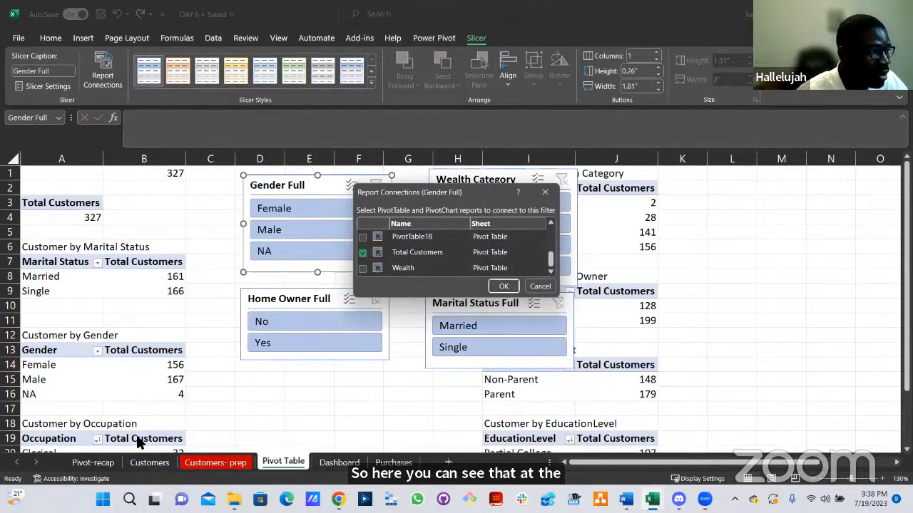
left_click(362, 268)
scroll(390, 262, "up", 1)
left_click(391, 264)
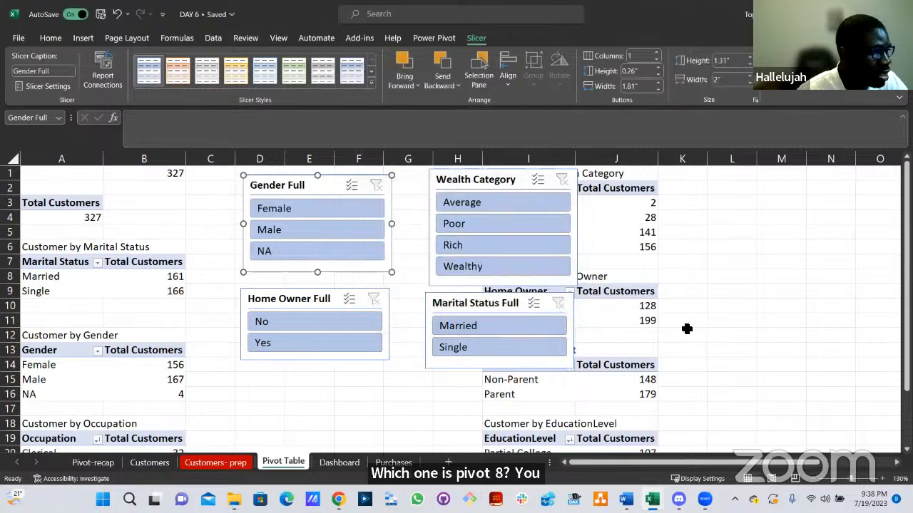
Check the PivotTable names of the Age Group, EducationLevel, Parent, Home Owner and Wealth Category tables to find the unnamed one.
left_click_drag(767, 463, 875, 463)
left_click(782, 203)
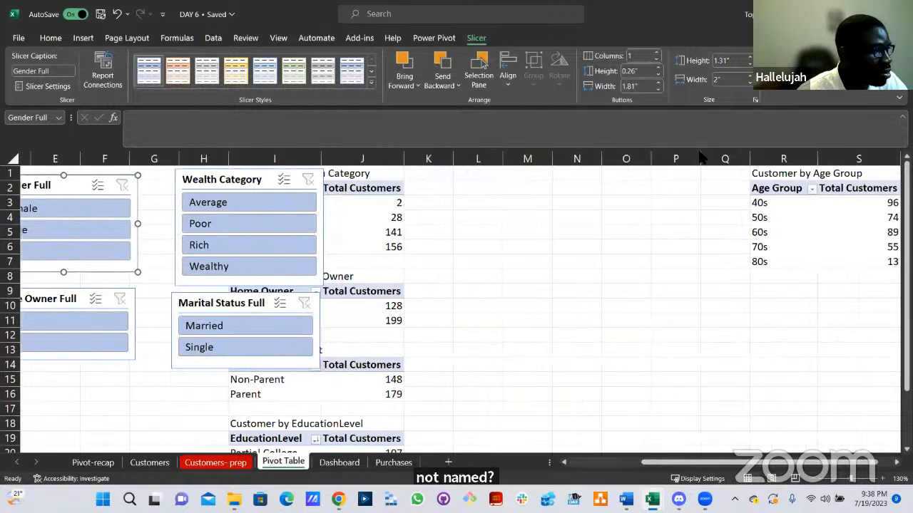
left_click(504, 40)
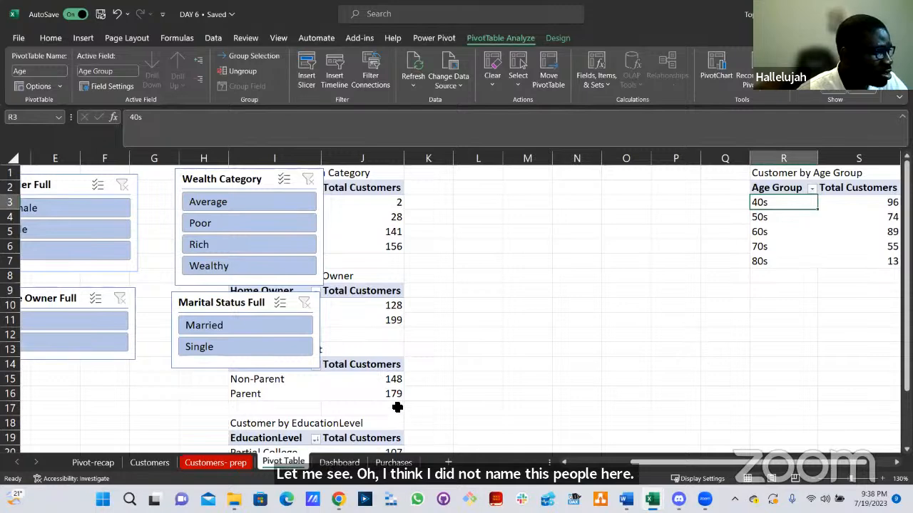
scroll(395, 406, "down", 2)
left_click(378, 380)
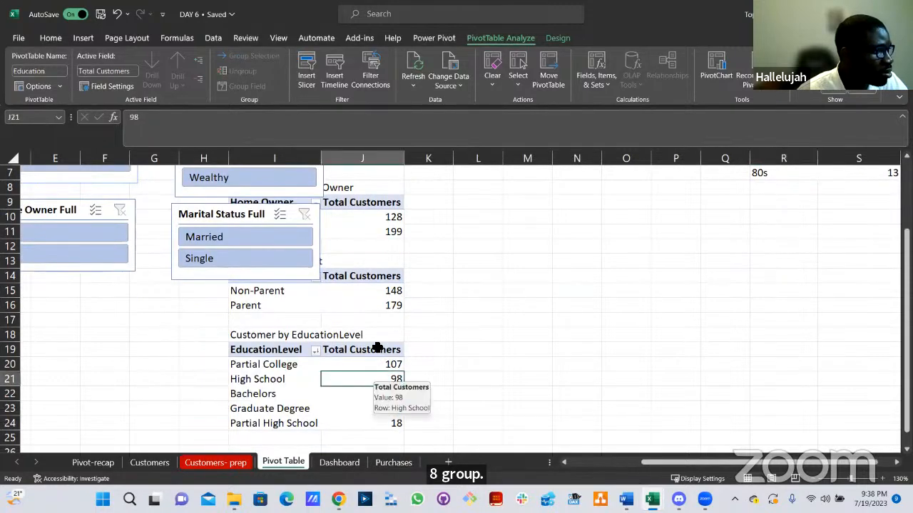
left_click(398, 306)
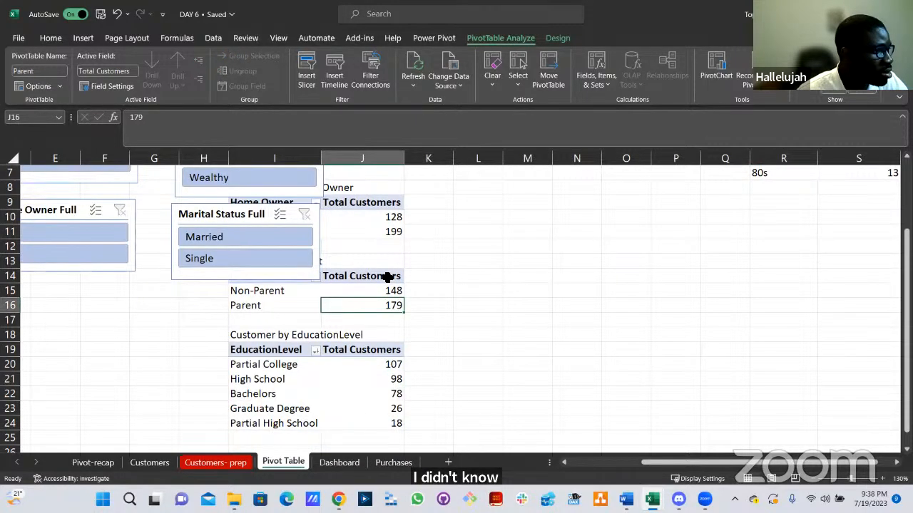
scroll(386, 277, "up", 2)
left_click(349, 311)
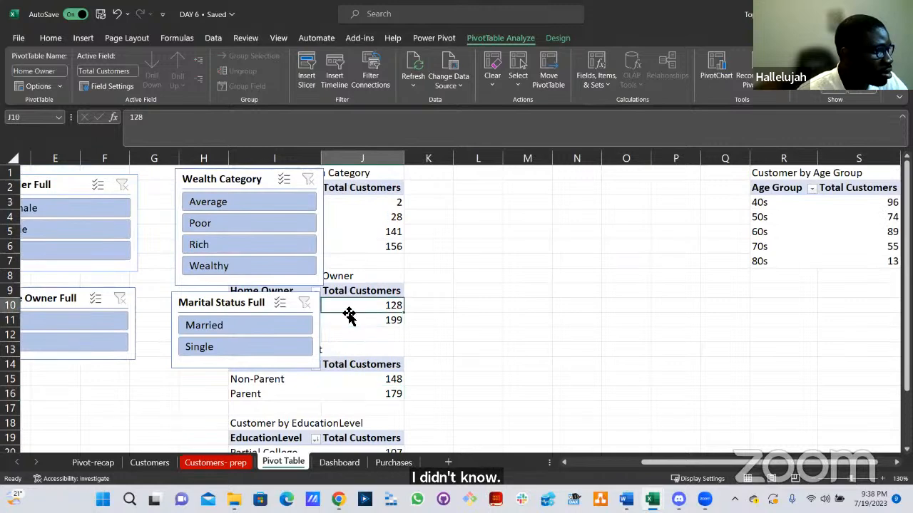
left_click(376, 214)
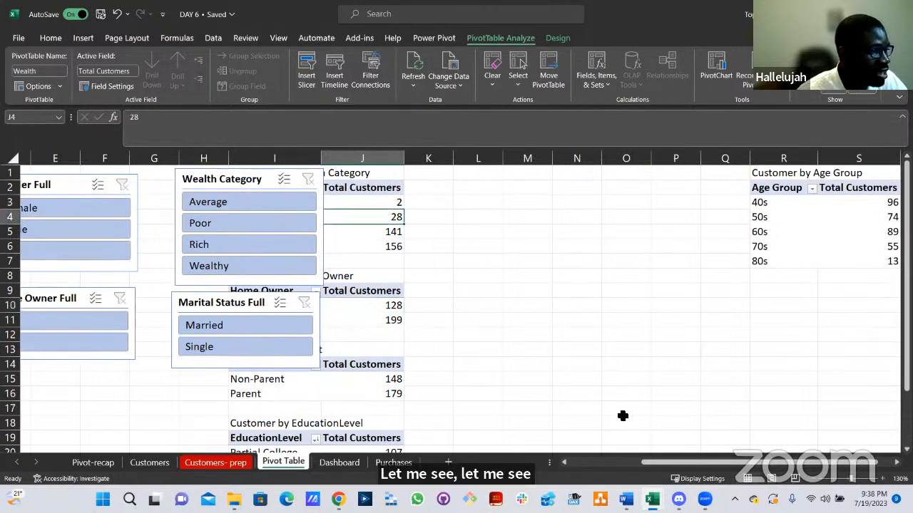
scroll(533, 452, "left", 2)
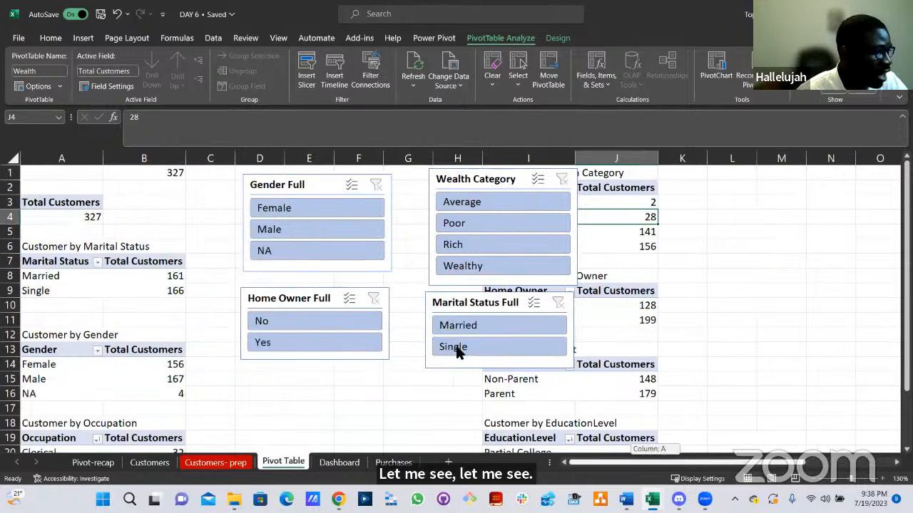
Recheck the pivot table names in the Gender Full slicer's report connections and leave the connections as they are.
left_click(323, 184)
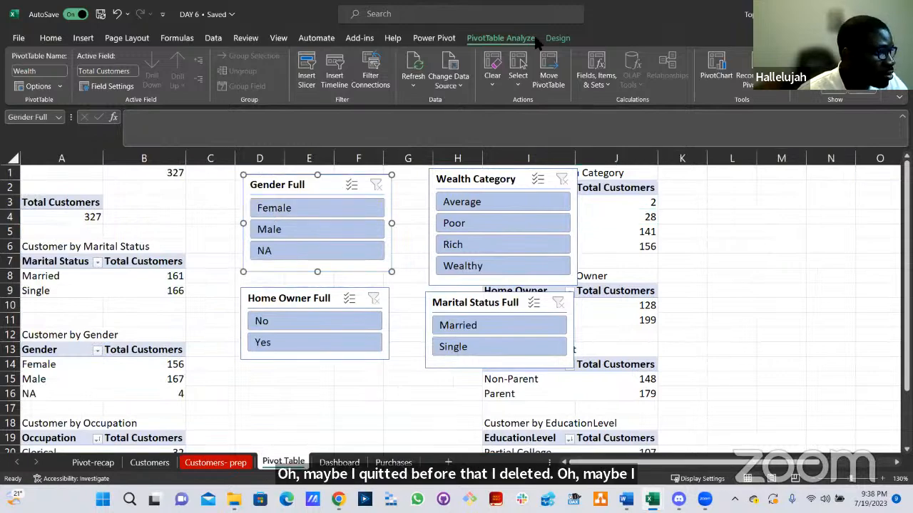
left_click(474, 39)
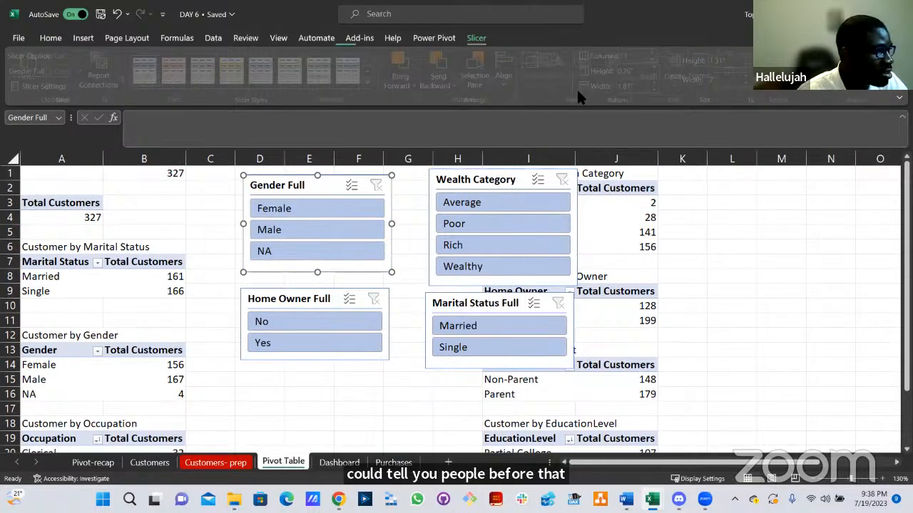
left_click(110, 82)
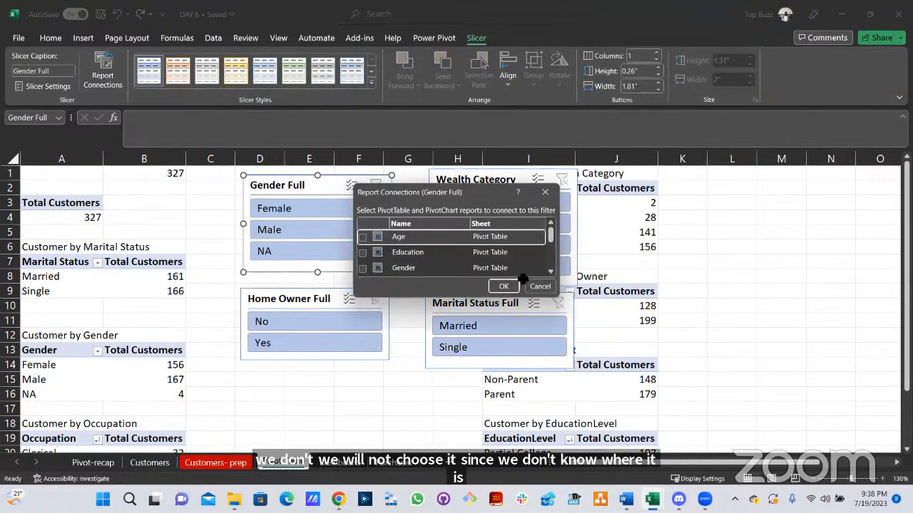
left_click(536, 285)
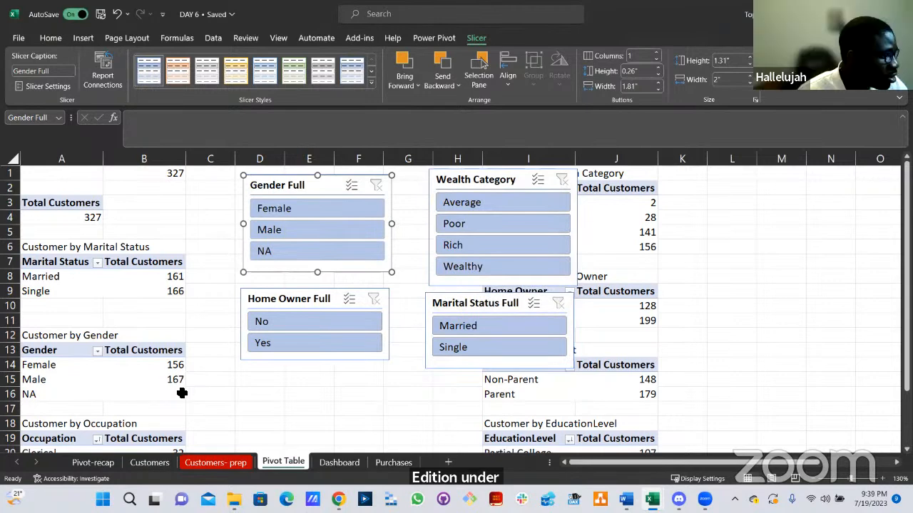
Check the PivotTable name of the Customer by EducationLevel table.
left_click(227, 399)
scroll(136, 385, "down", 3)
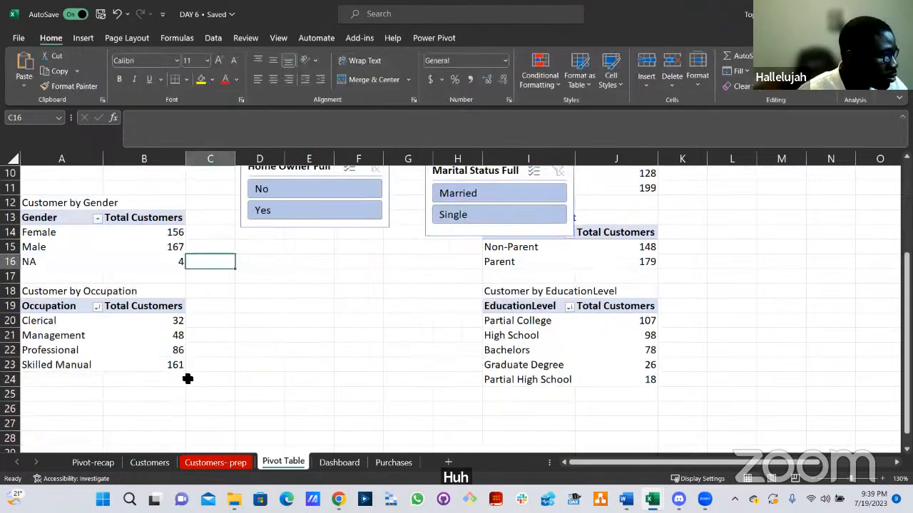
left_click(528, 352)
left_click(513, 41)
scroll(425, 303, "up", 3)
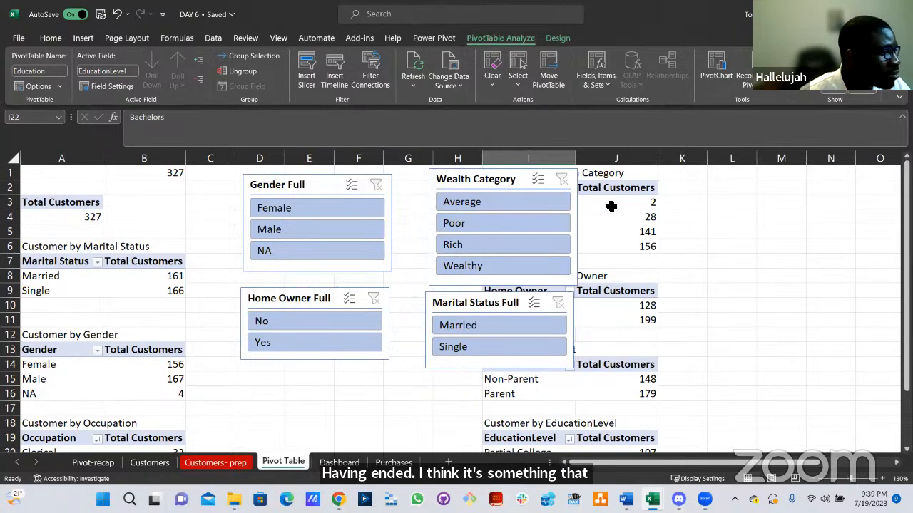
Rename the Customer by Occupation pivot table as Occupation.
left_click(157, 438)
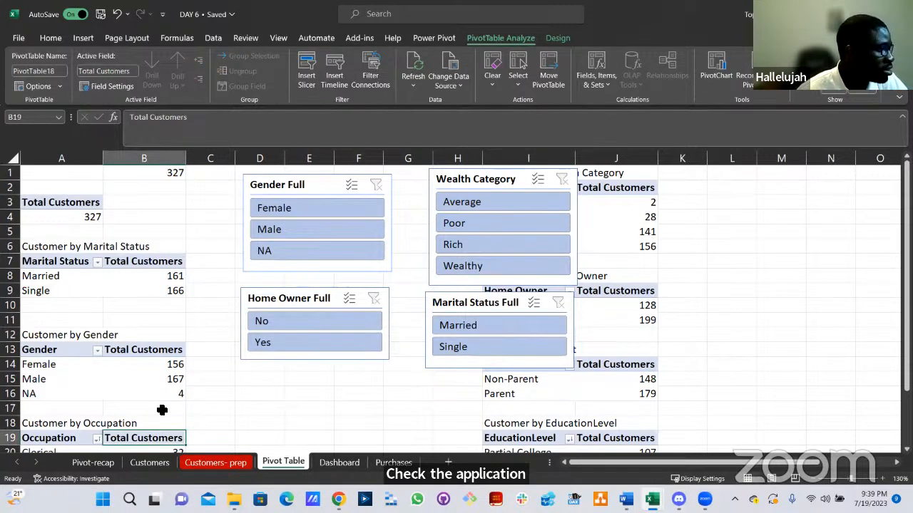
scroll(158, 408, "down", 2)
left_click(54, 74)
type("Occupation")
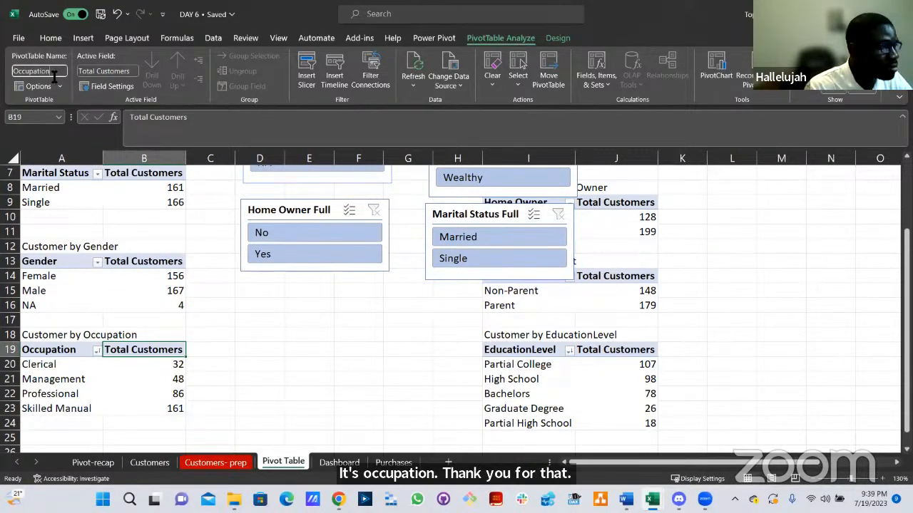
key("Return")
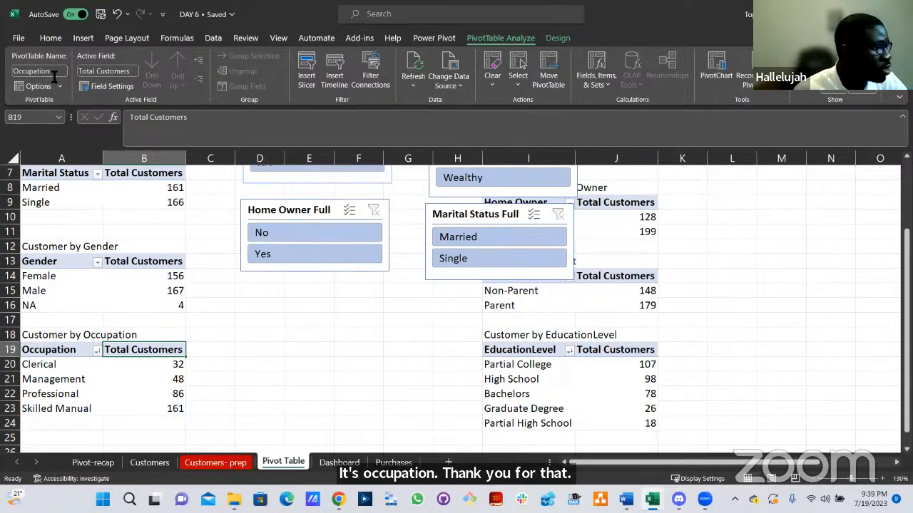
Connect the Gender Full slicer to the Age, Education and Gender pivot tables in its report connections.
scroll(361, 348, "up", 2)
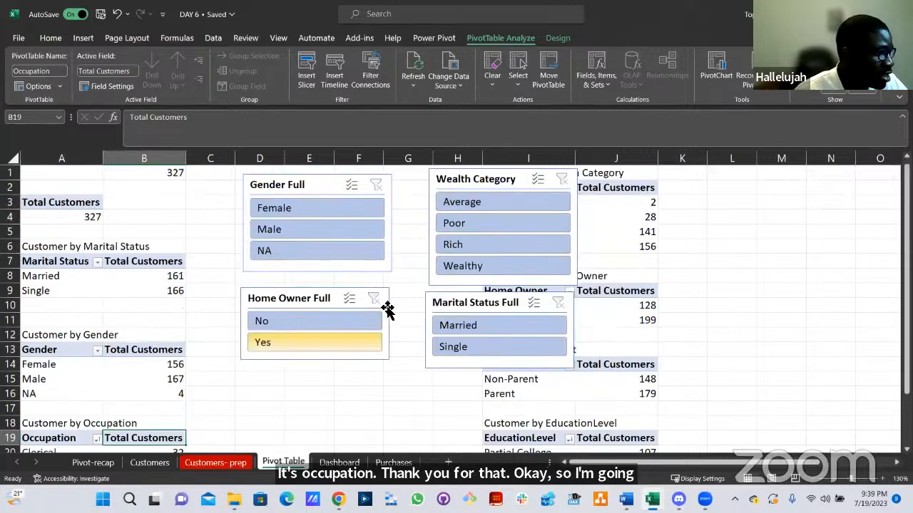
left_click(312, 193)
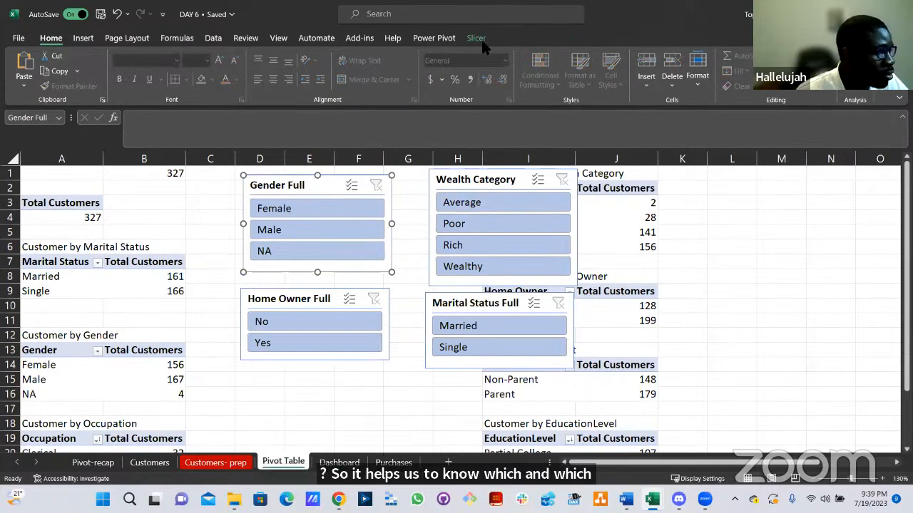
left_click(477, 39)
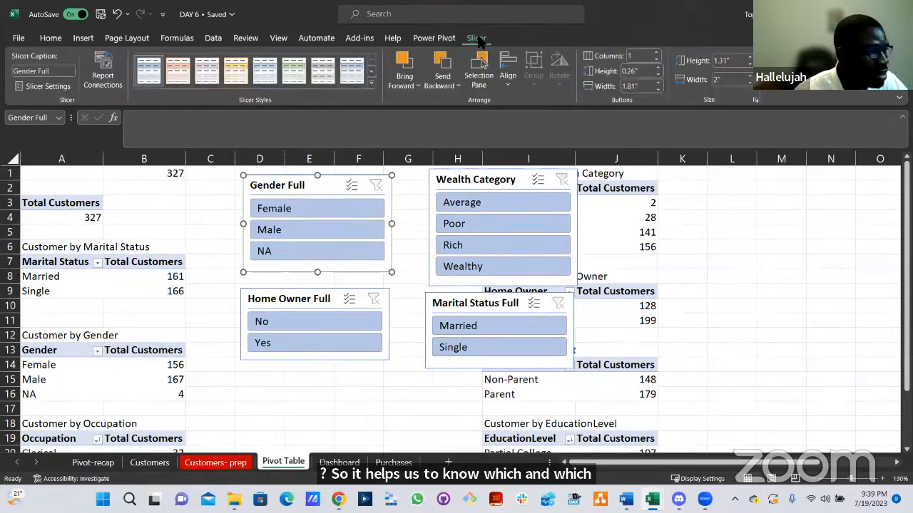
left_click(105, 80)
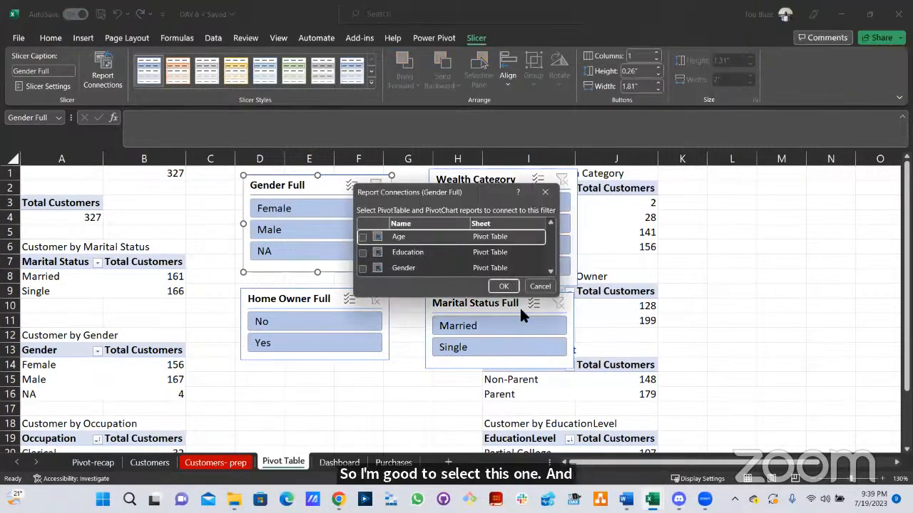
left_click(362, 237)
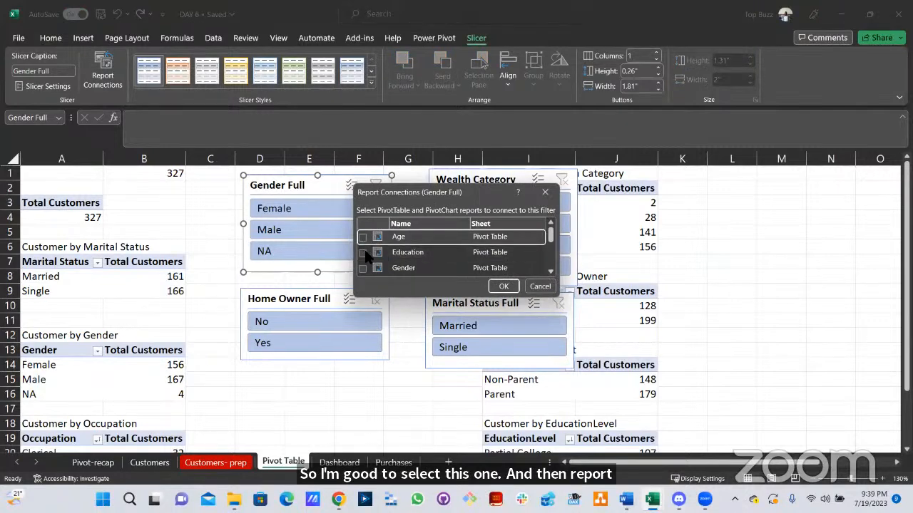
left_click(362, 253)
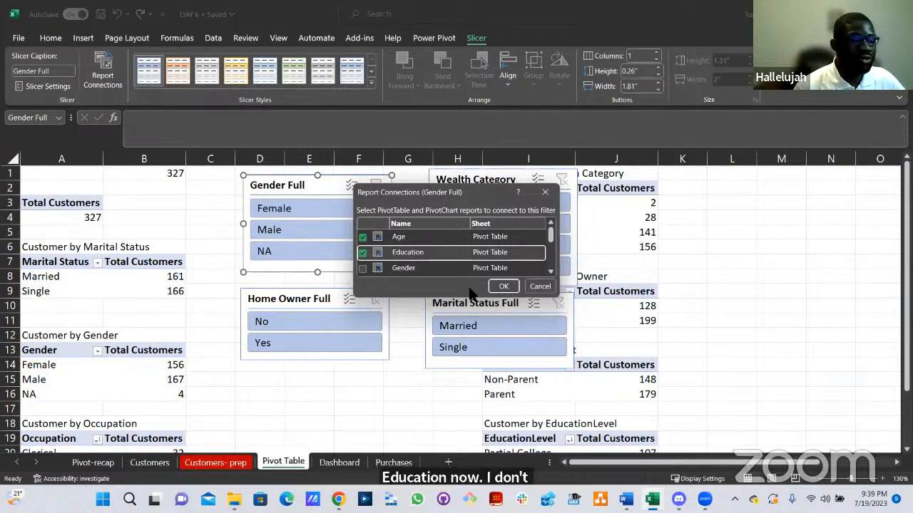
left_click(362, 268)
scroll(366, 263, "down", 1)
scroll(367, 263, "down", 3)
scroll(365, 256, "up", 2)
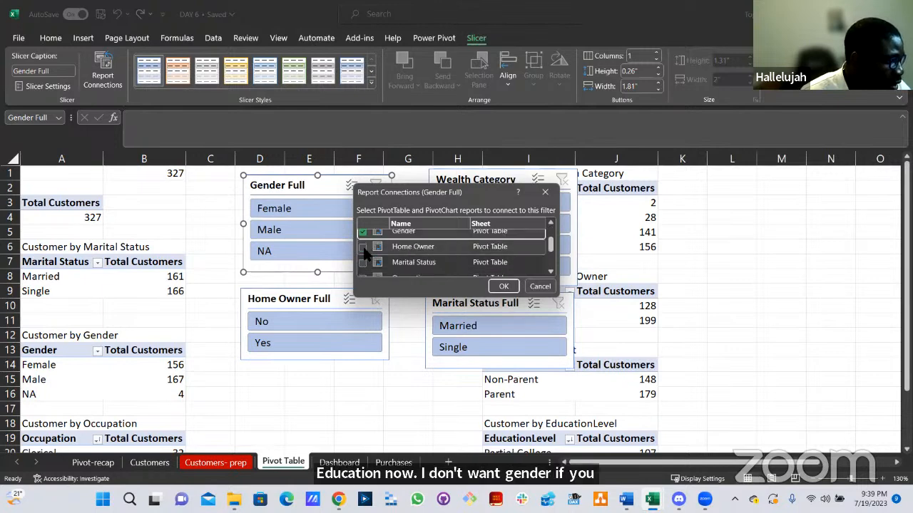
Add the Home Owner, Marital Status, Occupation, Parent and Wealth pivot tables to the Gender Full slicer's connections and apply them.
left_click(363, 248)
left_click(365, 263)
left_click(363, 263)
scroll(369, 264, "down", 1)
left_click(364, 251)
left_click(386, 260)
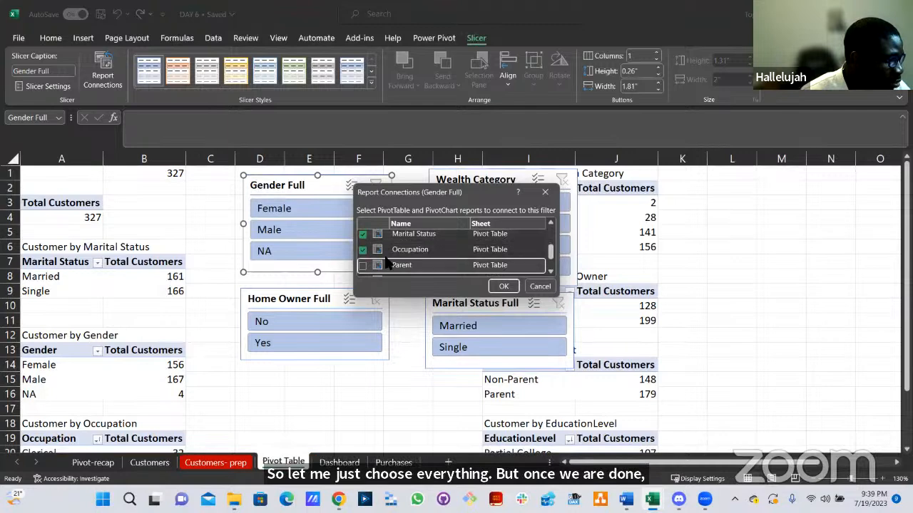
left_click(386, 264)
scroll(387, 265, "down", 1)
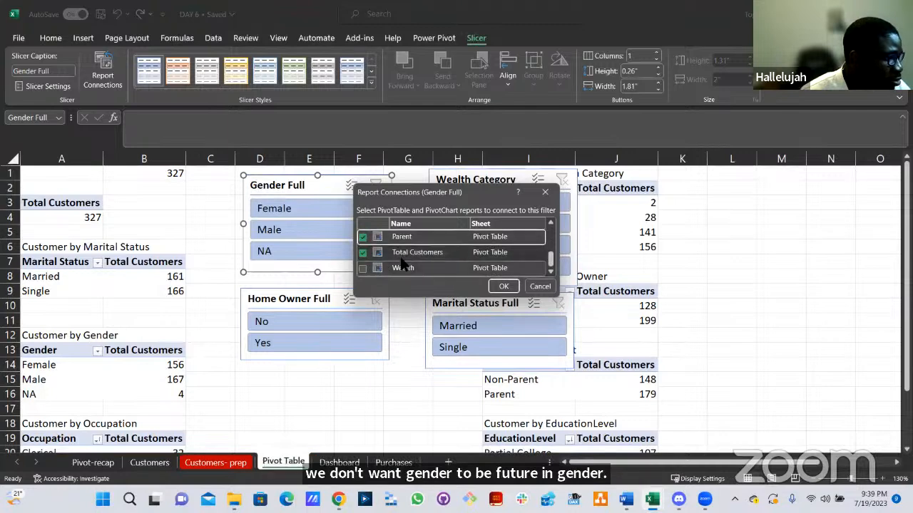
left_click(396, 267)
scroll(503, 289, "up", 3)
left_click(503, 286)
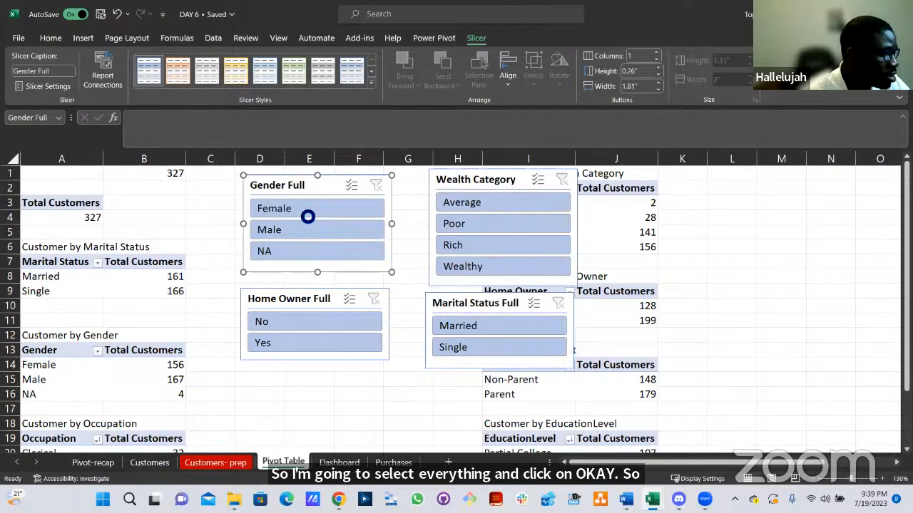
Test the Gender Full slicer by filtering to Female and Male, and clear its filter.
left_click(303, 214)
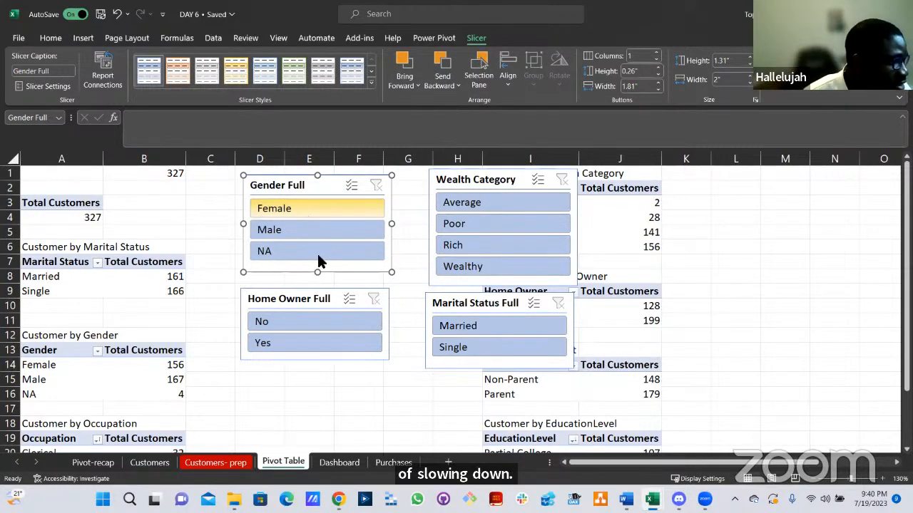
left_click(293, 206)
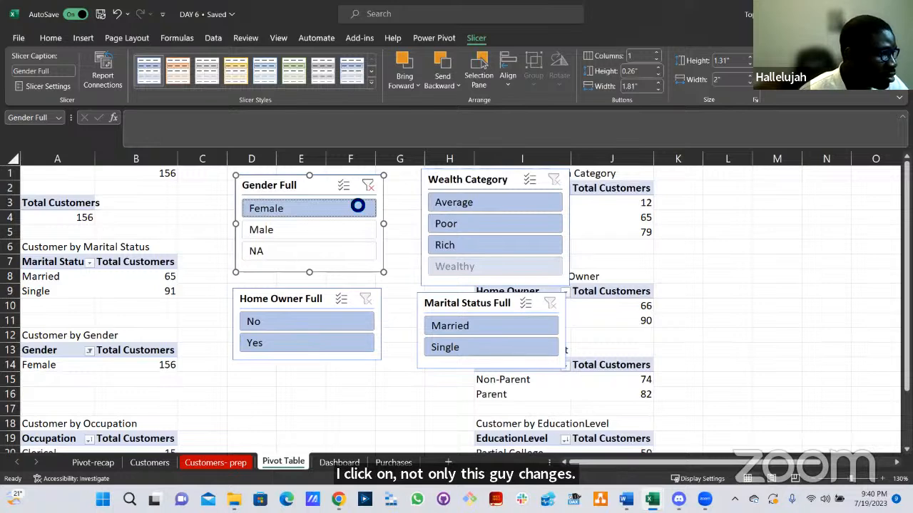
left_click(329, 230)
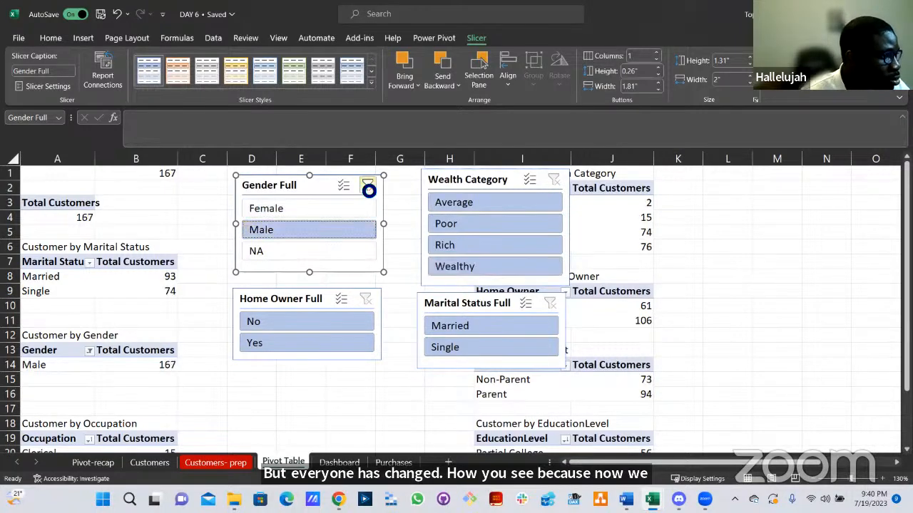
left_click(368, 187)
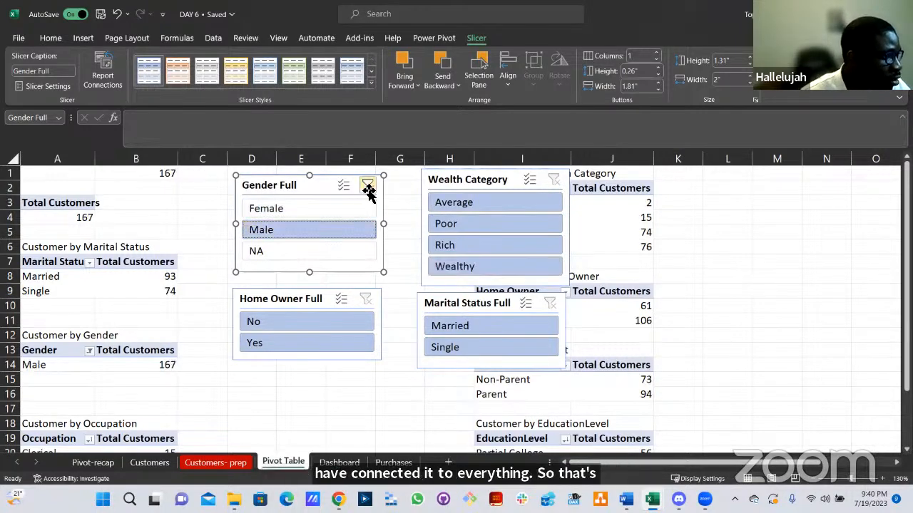
Connect the Wealth Category slicer to the Age, Education, Gender and Wealth pivot tables.
left_click(457, 182)
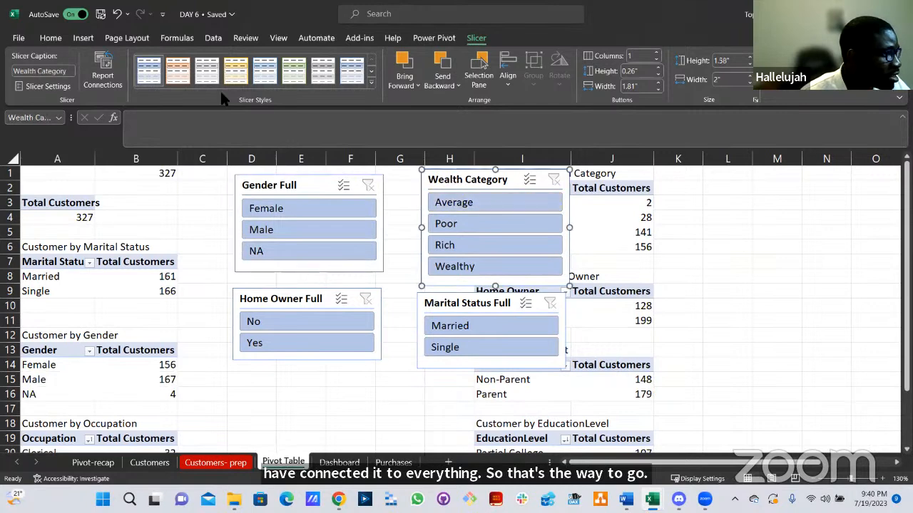
left_click(103, 80)
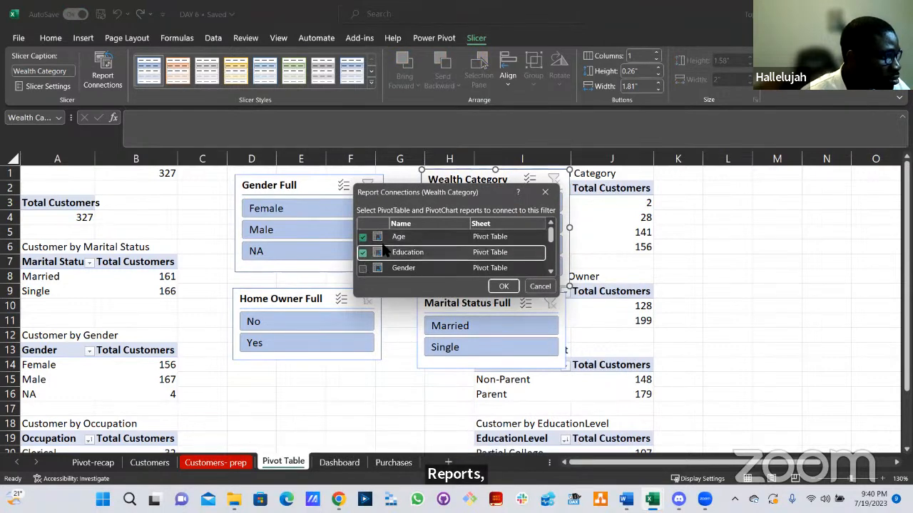
scroll(371, 264, "down", 1)
scroll(378, 262, "down", 1)
left_click(363, 260)
scroll(365, 271, "down", 1)
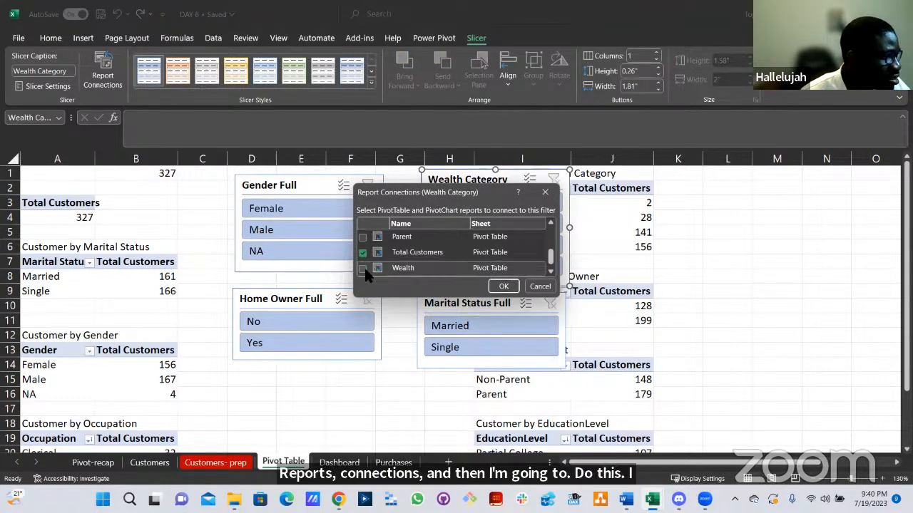
left_click(363, 270)
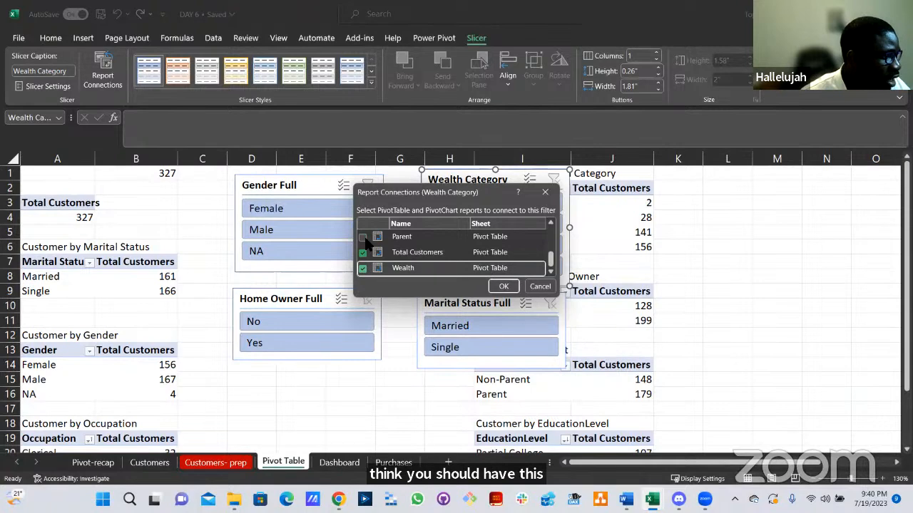
Add the Home Owner, Marital Status, Occupation and Parent pivot tables to the Wealth Category slicer's connections and apply them.
scroll(367, 253, "up", 2)
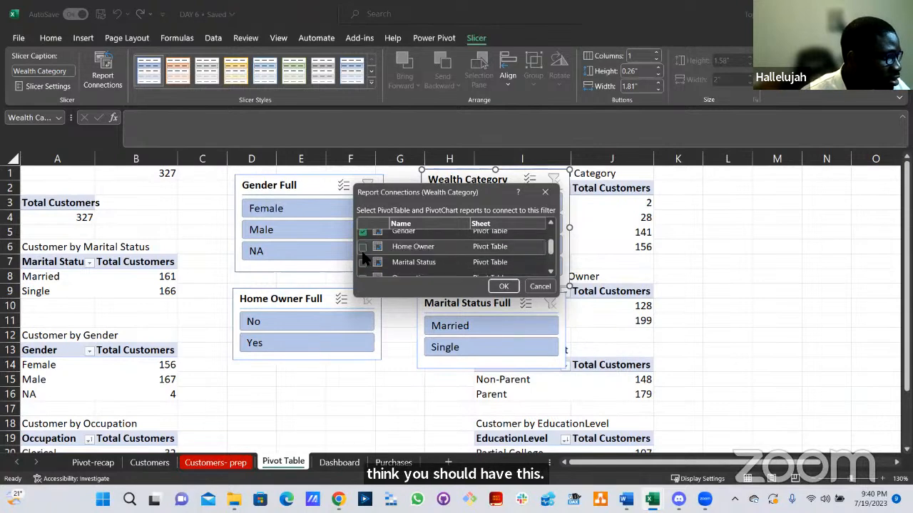
left_click(364, 252)
left_click(365, 262)
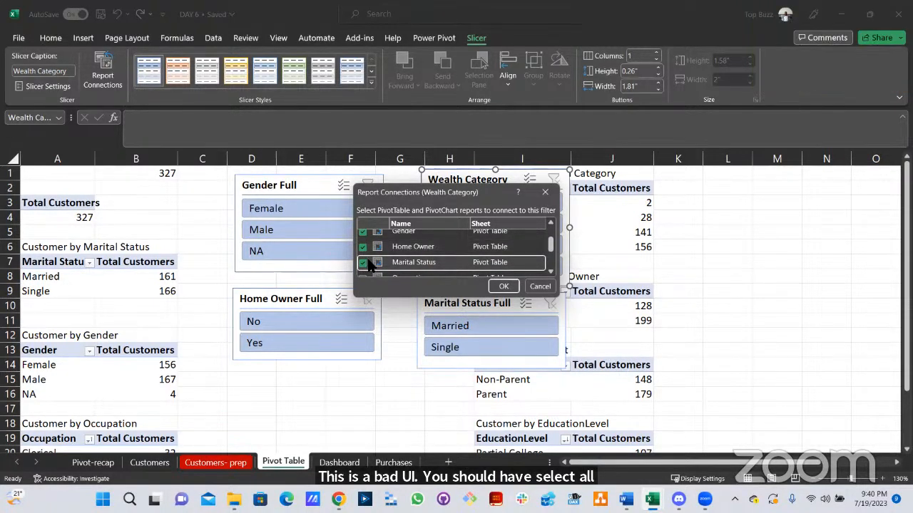
scroll(363, 251, "down", 1)
scroll(366, 253, "up", 1)
left_click(363, 251)
scroll(378, 258, "up", 2)
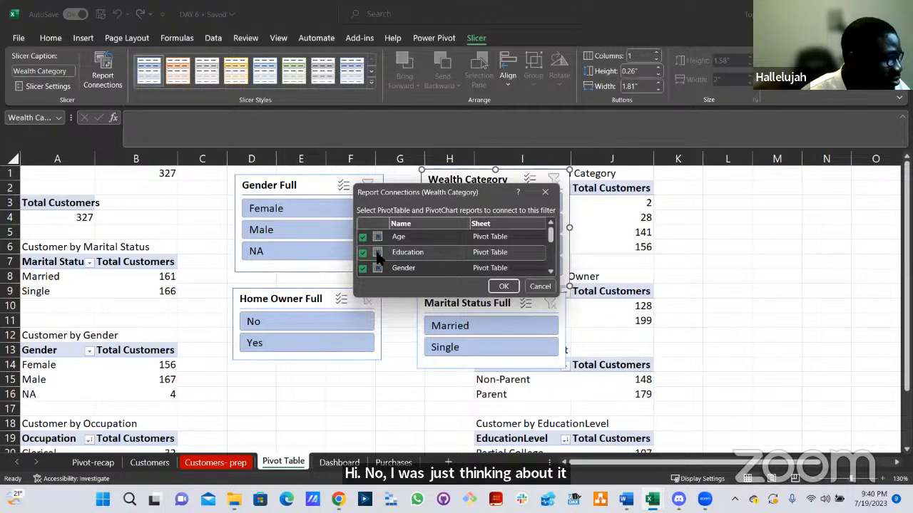
scroll(399, 258, "down", 2)
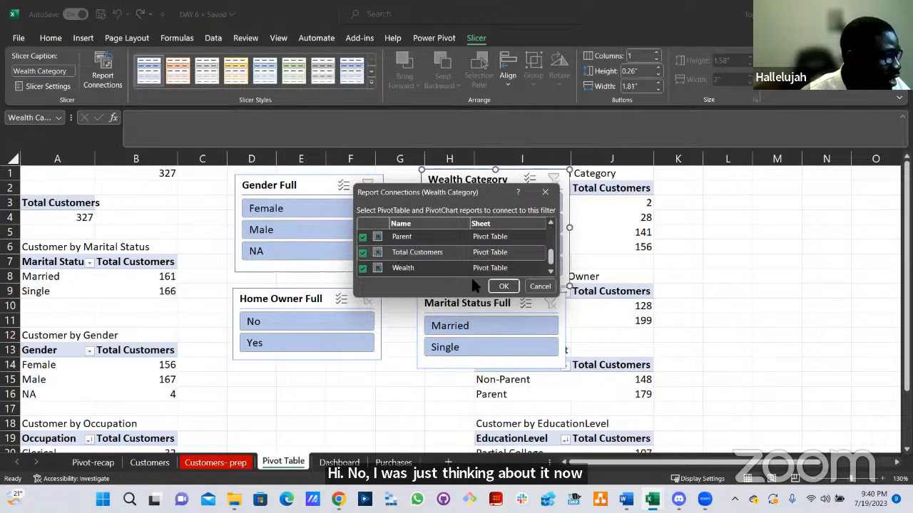
left_click(503, 285)
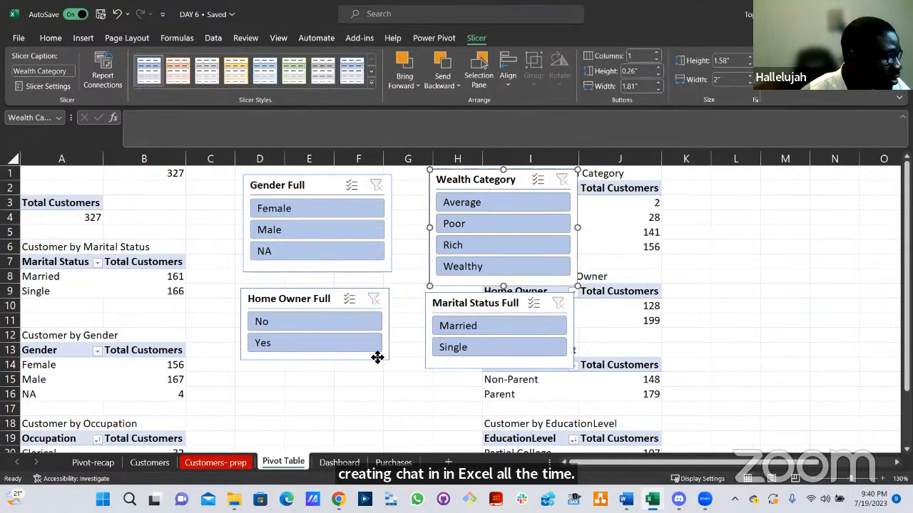
Connect the Home Owner Full slicer to the Age, Education, Gender, Home Owner and Marital Status pivot tables.
left_click(376, 358)
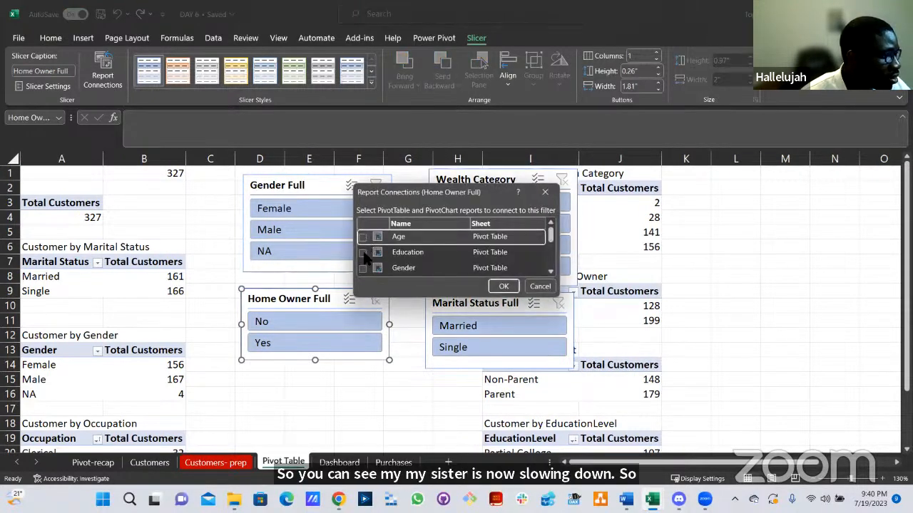
left_click(362, 237)
left_click(363, 252)
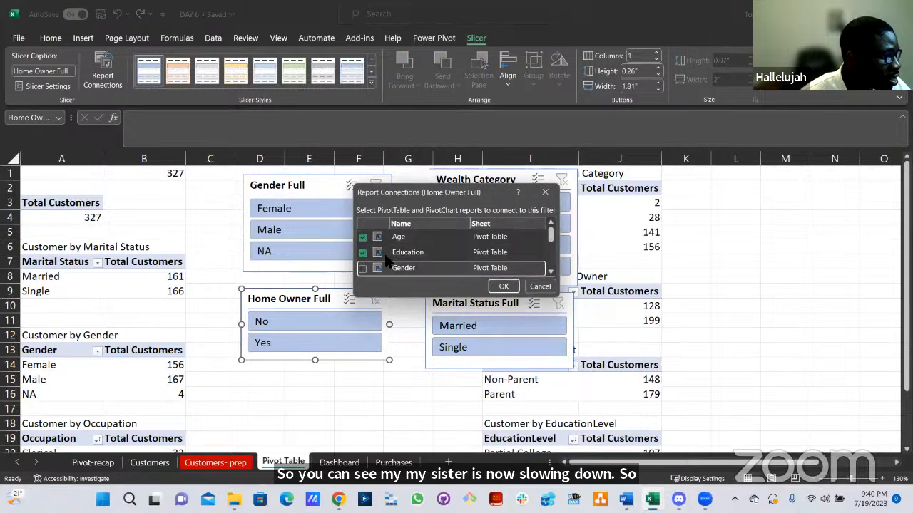
left_click(363, 268)
left_click(376, 257)
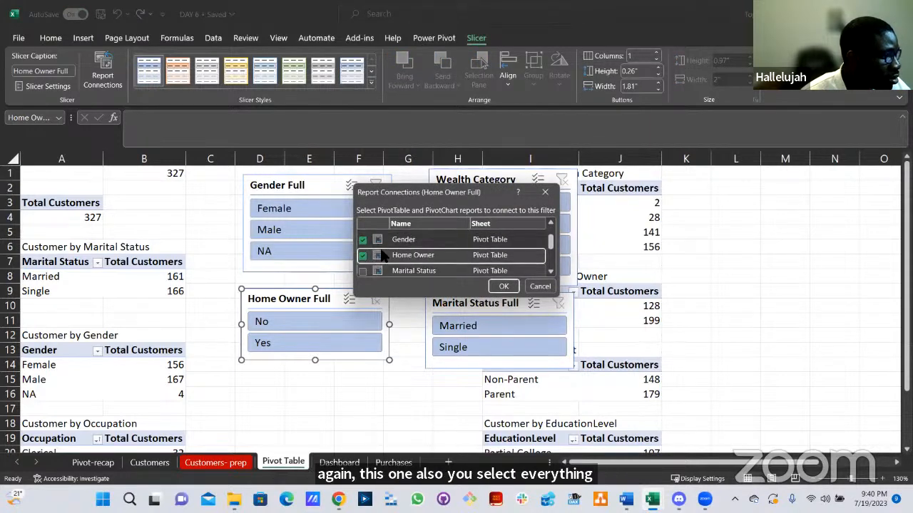
left_click(365, 270)
Add the Occupation, Parent and Wealth pivot tables to the Home Owner Full slicer's connections and apply them.
scroll(366, 252, "down", 3)
scroll(376, 255, "up", 2)
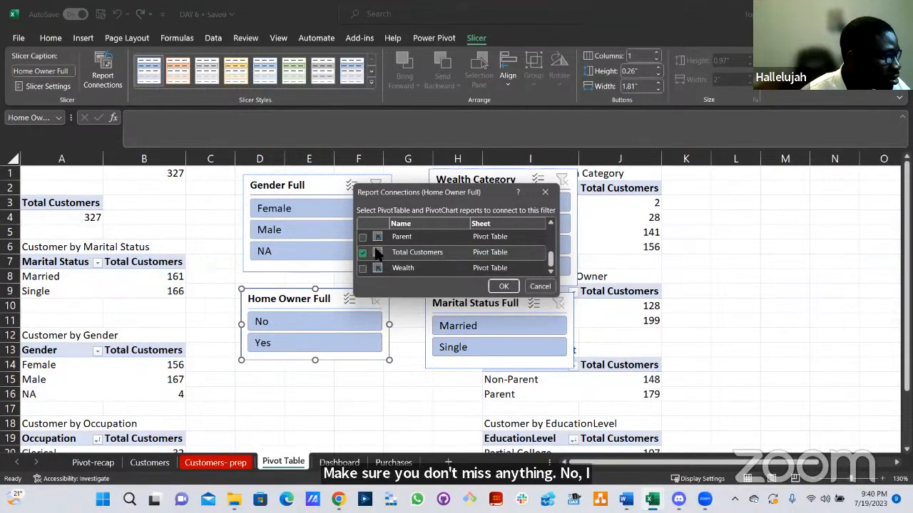
scroll(371, 263, "down", 1)
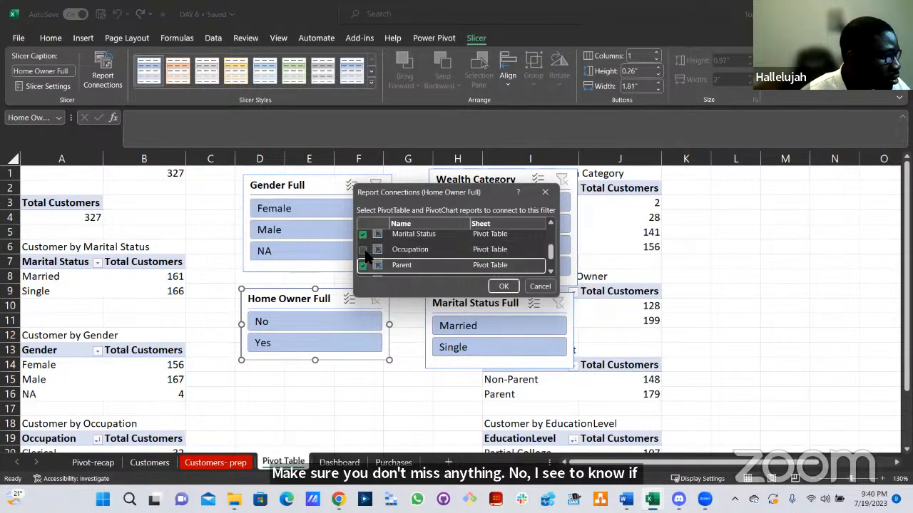
scroll(377, 265, "down", 1)
left_click(363, 268)
left_click(503, 286)
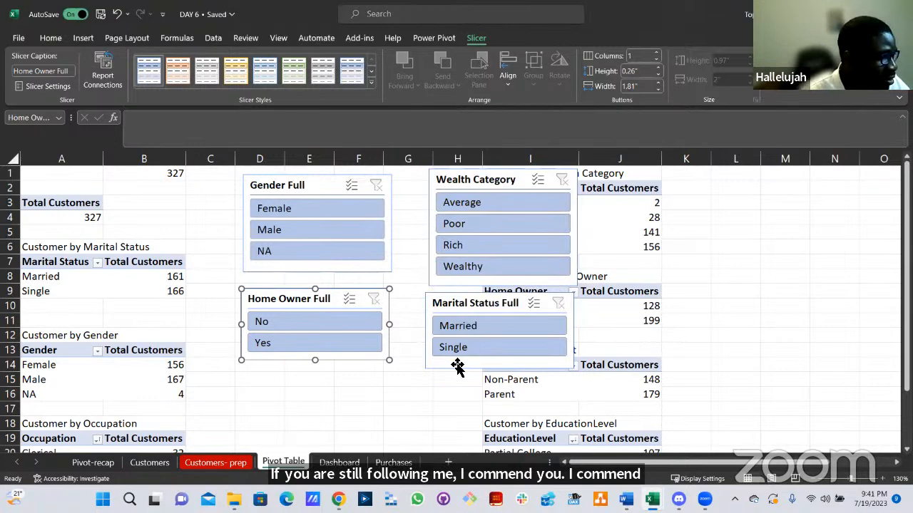
Connect the Marital Status Full slicer to the Age, Education, Gender and Home Owner pivot tables.
left_click(453, 368)
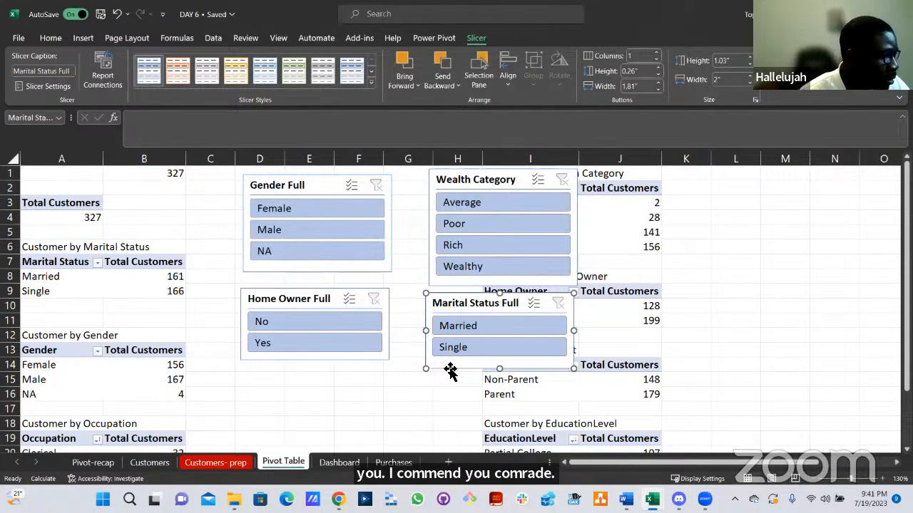
left_click(102, 71)
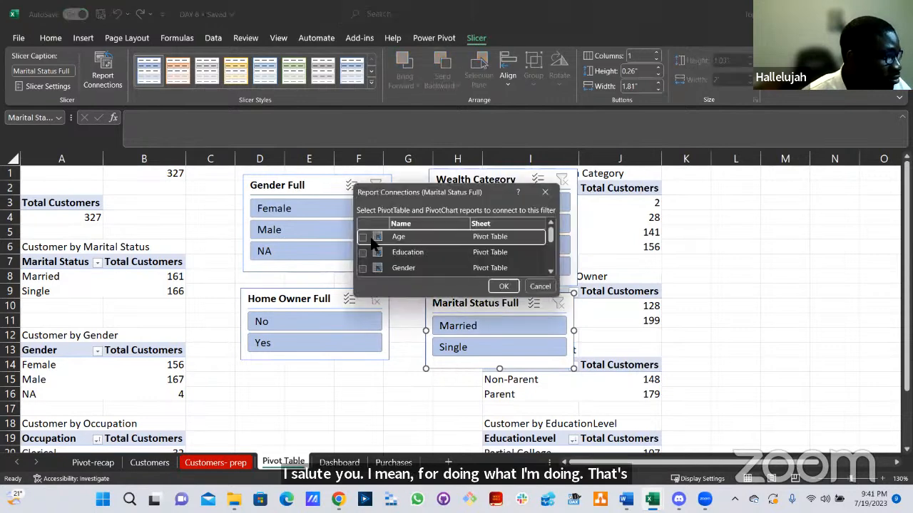
left_click(363, 238)
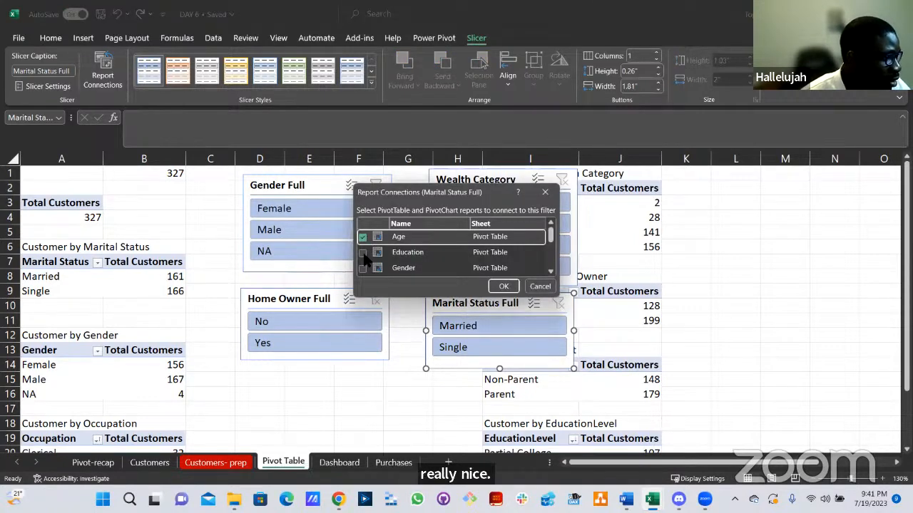
scroll(365, 260, "down", 1)
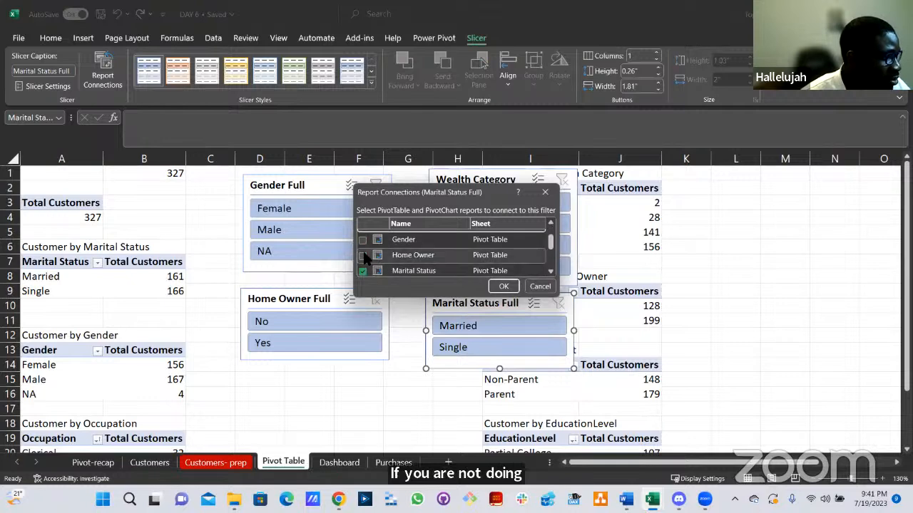
left_click(363, 255)
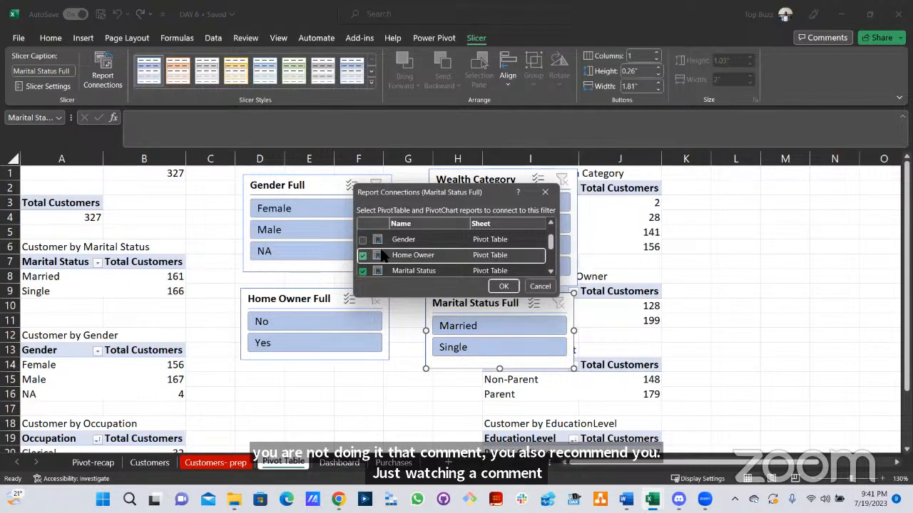
scroll(381, 258, "up", 1)
Add the Occupation, Parent, Total Customers and Wealth pivot tables to the Marital Status Full slicer's connections and apply them.
scroll(380, 260, "down", 3)
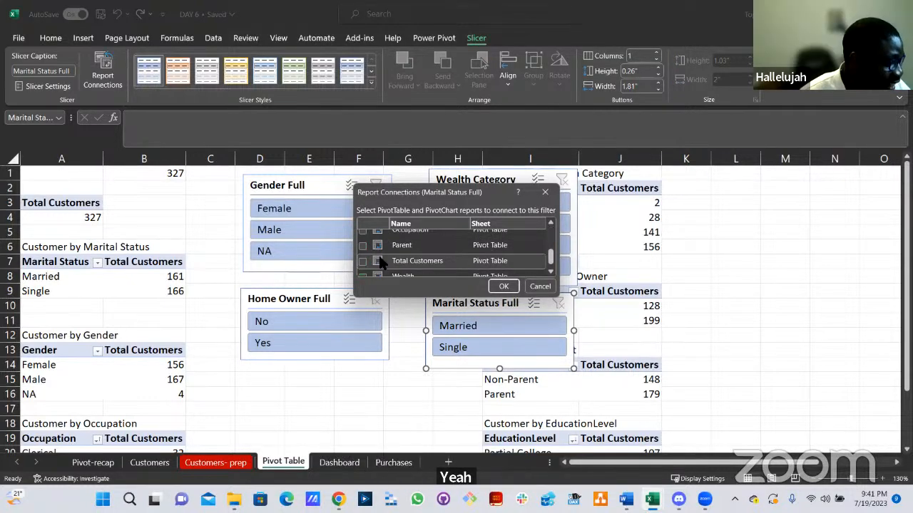
scroll(381, 260, "up", 1)
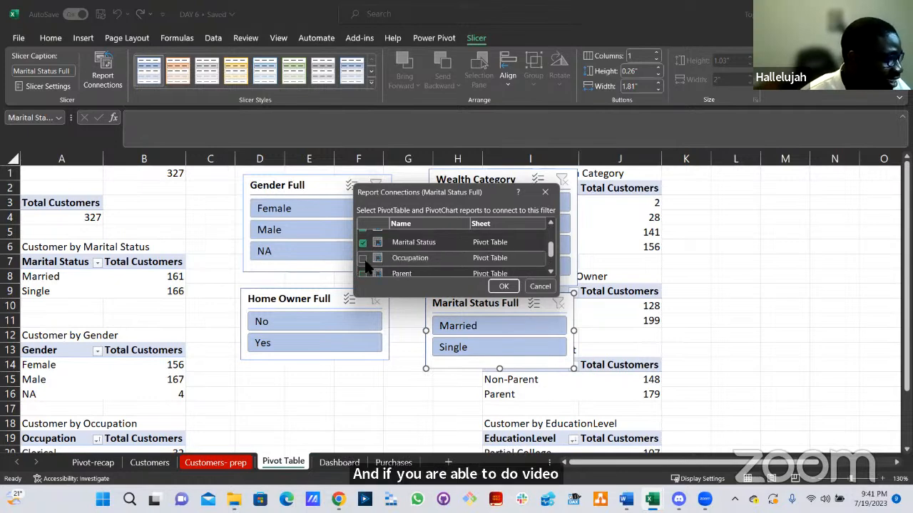
left_click(400, 258)
scroll(369, 263, "down", 1)
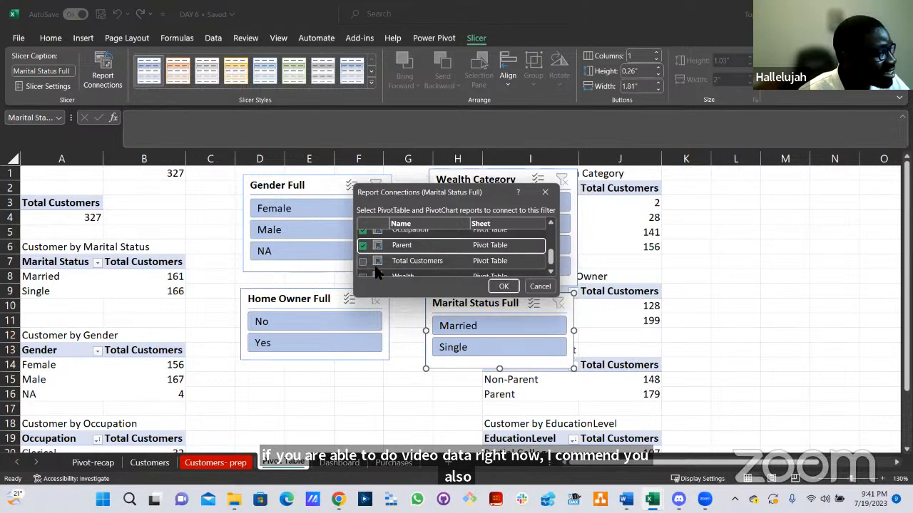
left_click(364, 264)
left_click(401, 269)
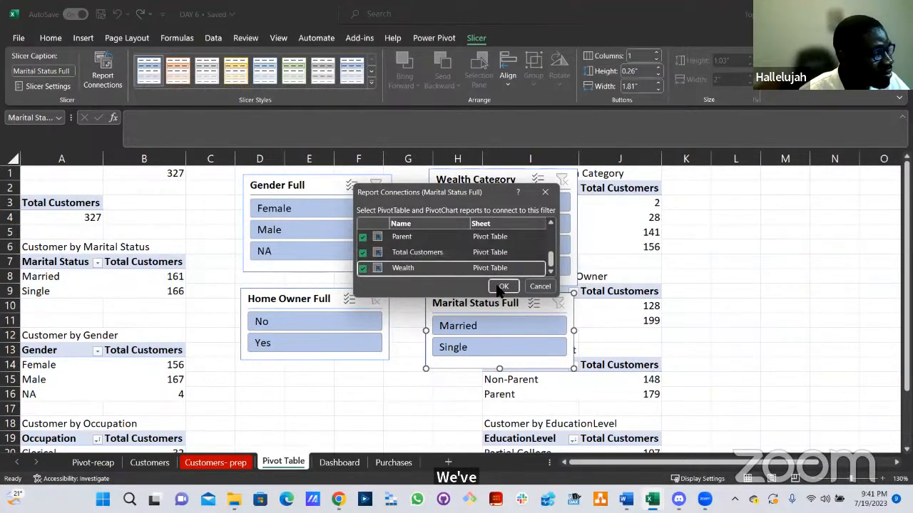
left_click(502, 286)
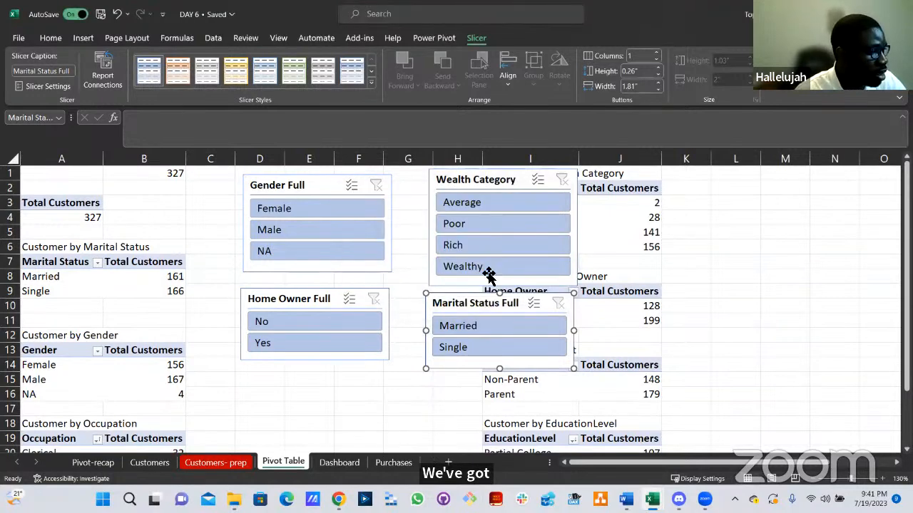
Test the Marital Status Full slicer with Married and Single, and check the filtered charts on the Dashboard sheet before returning to the pivot tables.
left_click(474, 326)
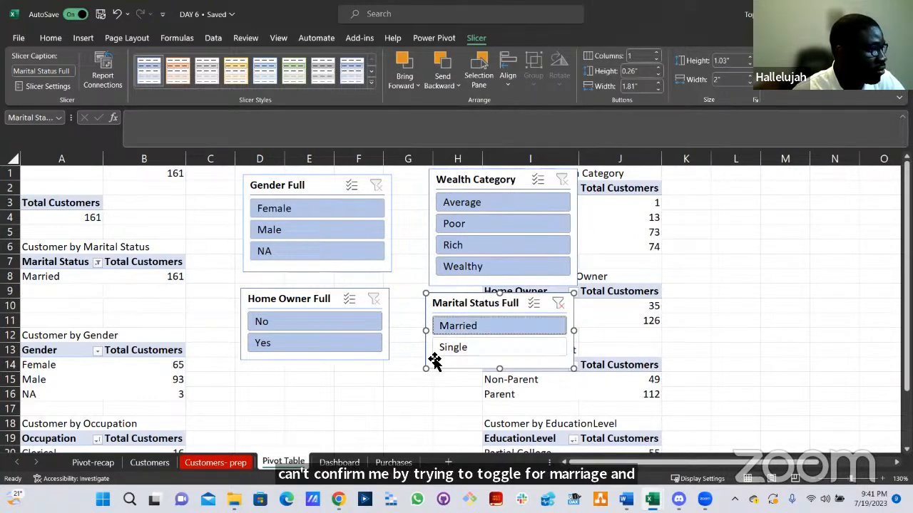
left_click(466, 349)
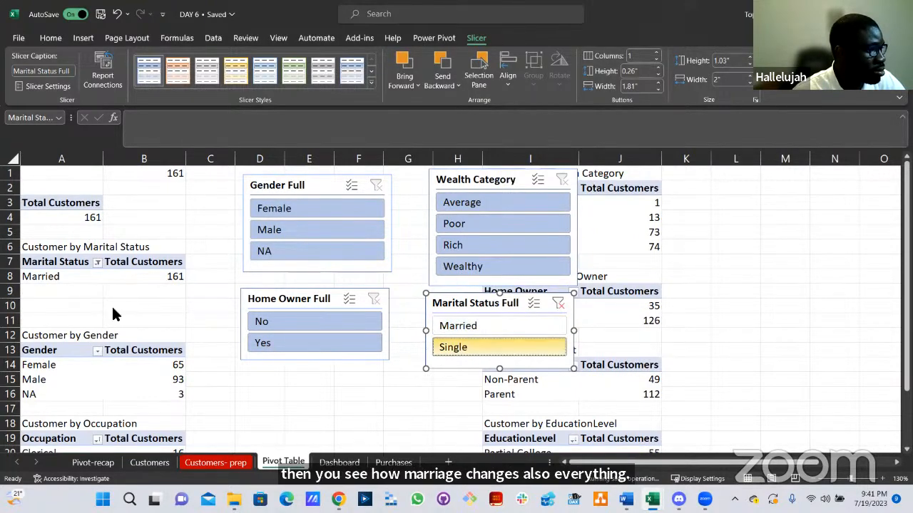
left_click(493, 327)
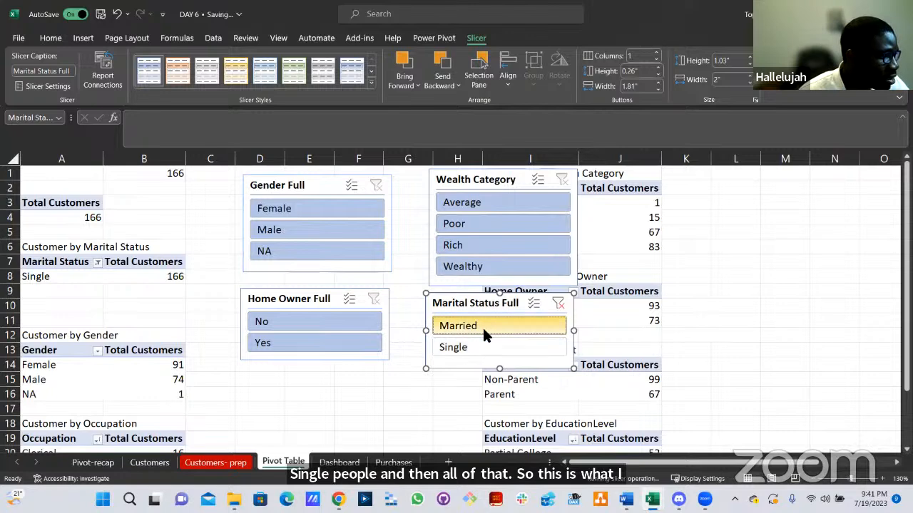
left_click(339, 462)
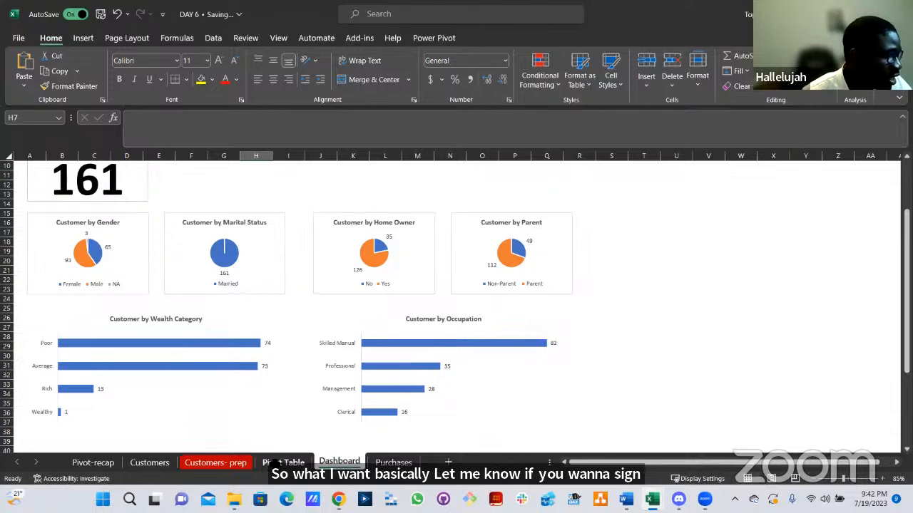
left_click(277, 461)
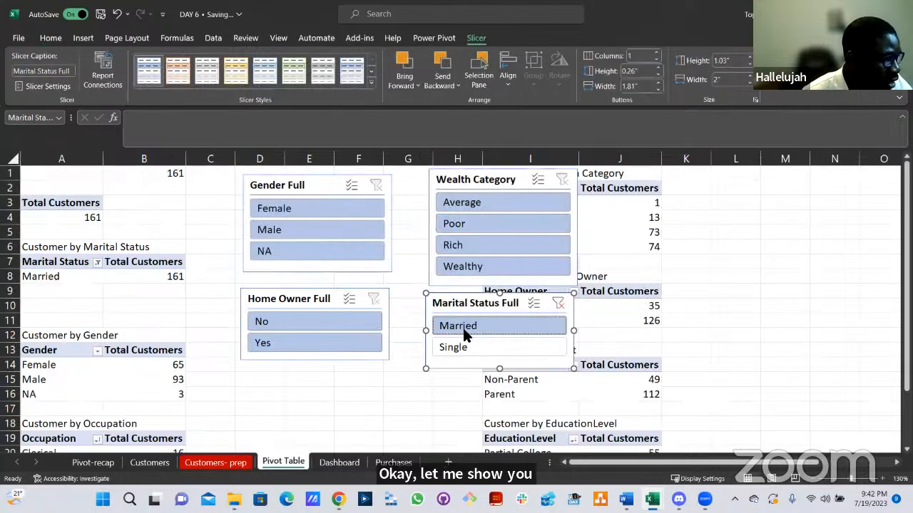
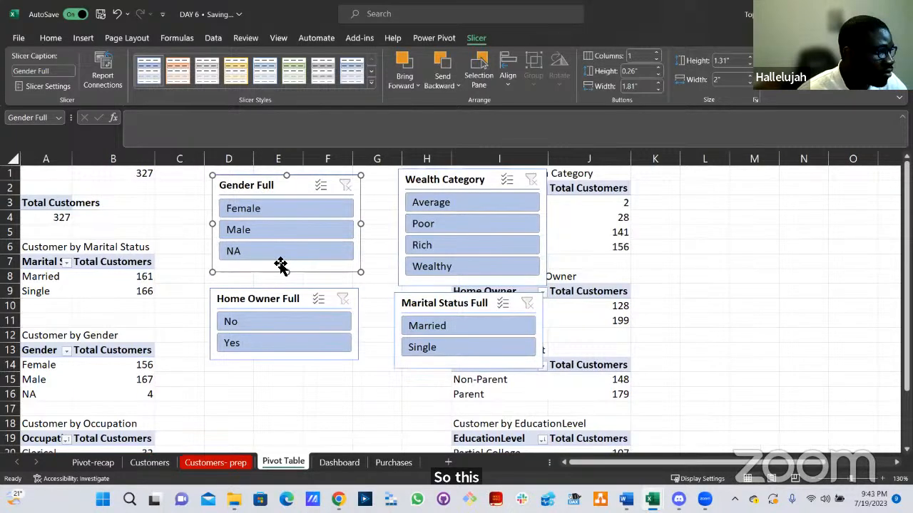
Test the Gender Full slicer by filtering to Female, and clear the filter again.
left_click(259, 207)
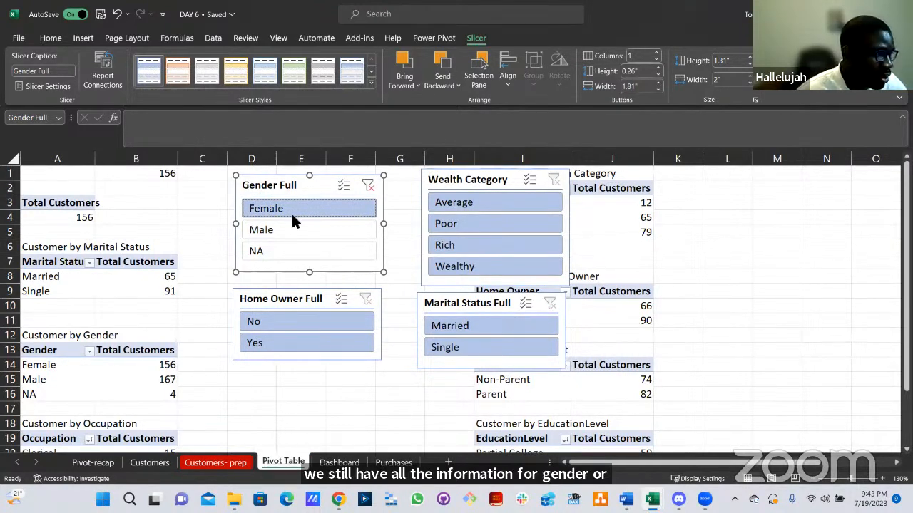
left_click(365, 184)
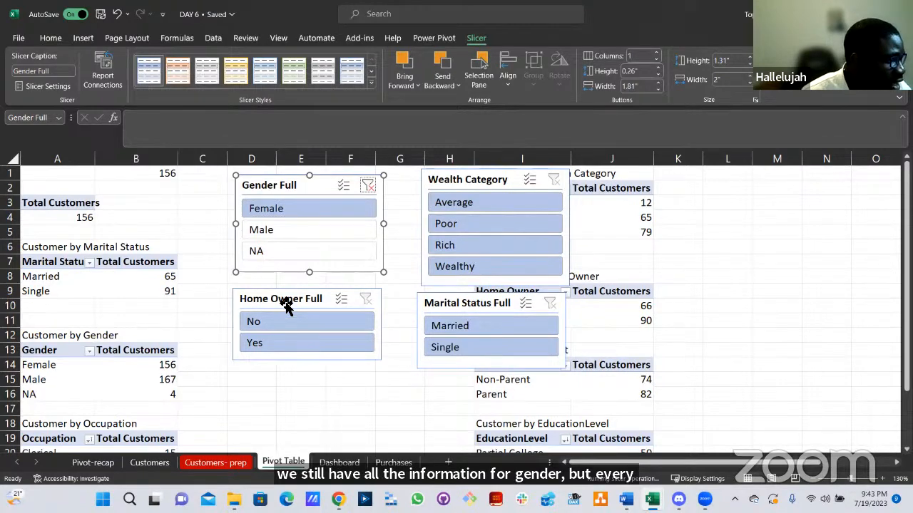
Disconnect the Home Owner Full slicer from the Home Owner pivot table and apply the change.
left_click(285, 305)
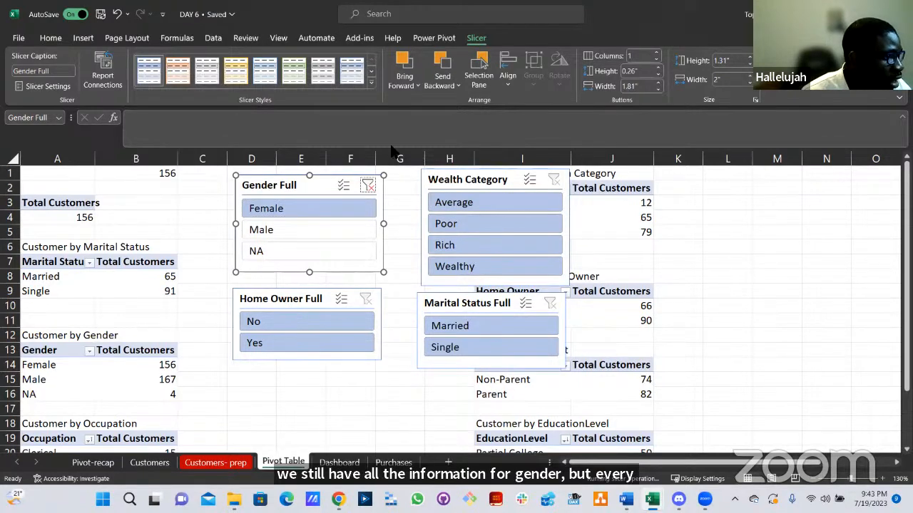
left_click(111, 82)
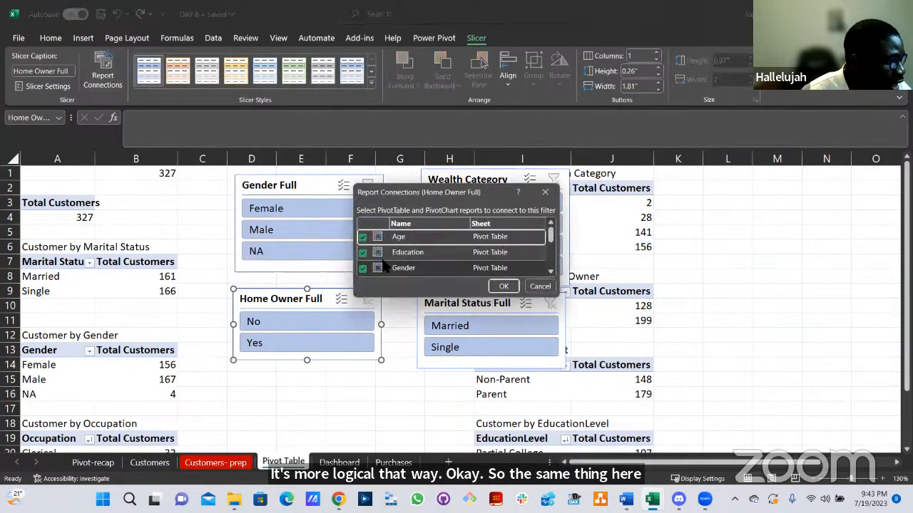
scroll(400, 265, "down", 3)
scroll(400, 265, "up", 3)
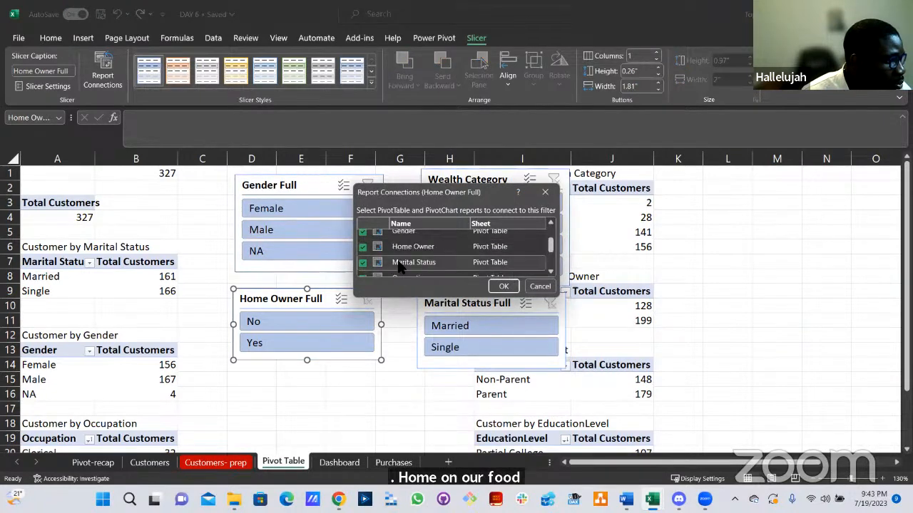
scroll(389, 265, "down", 1)
scroll(383, 264, "down", 2)
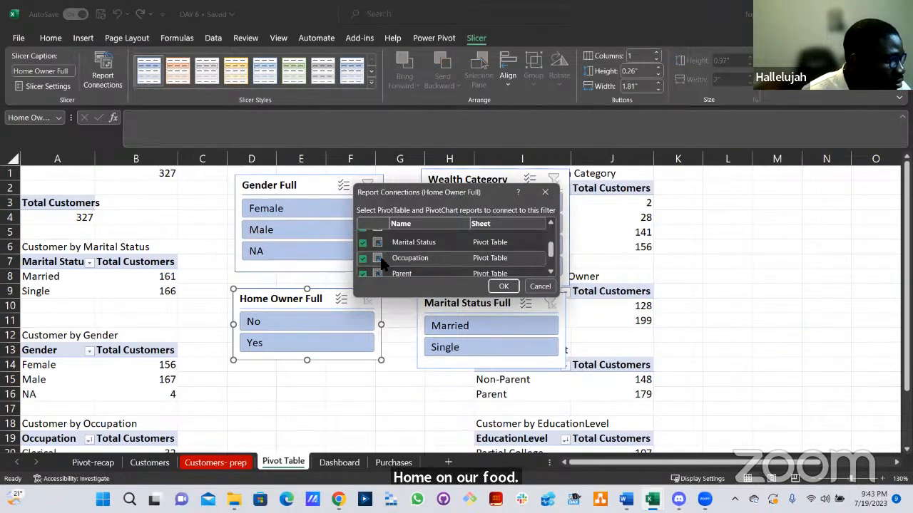
scroll(383, 266, "up", 2)
left_click(363, 255)
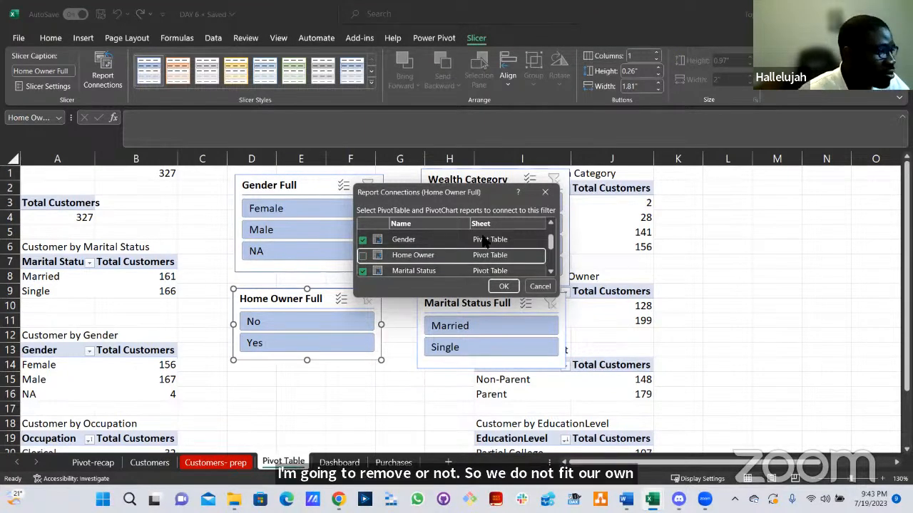
key("Return")
Disconnect the Wealth Category slicer from the Wealth pivot table and apply the change.
left_click(462, 183)
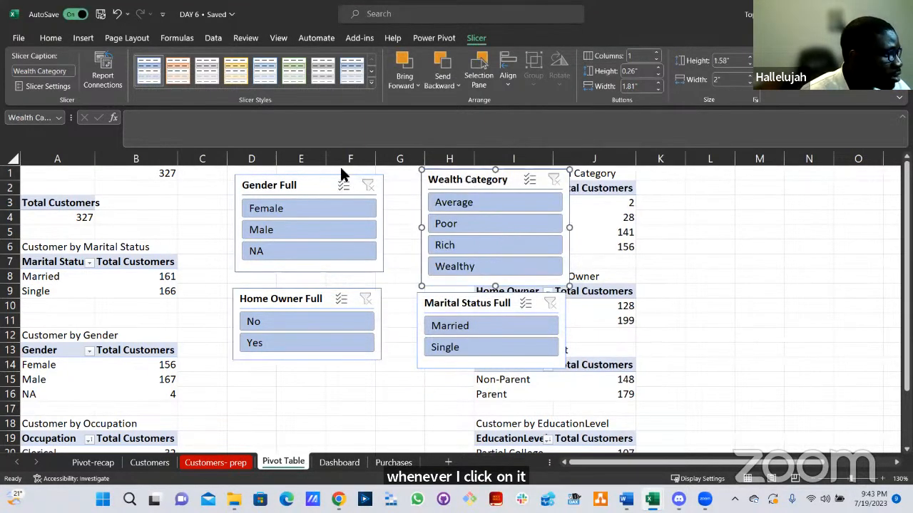
left_click(107, 77)
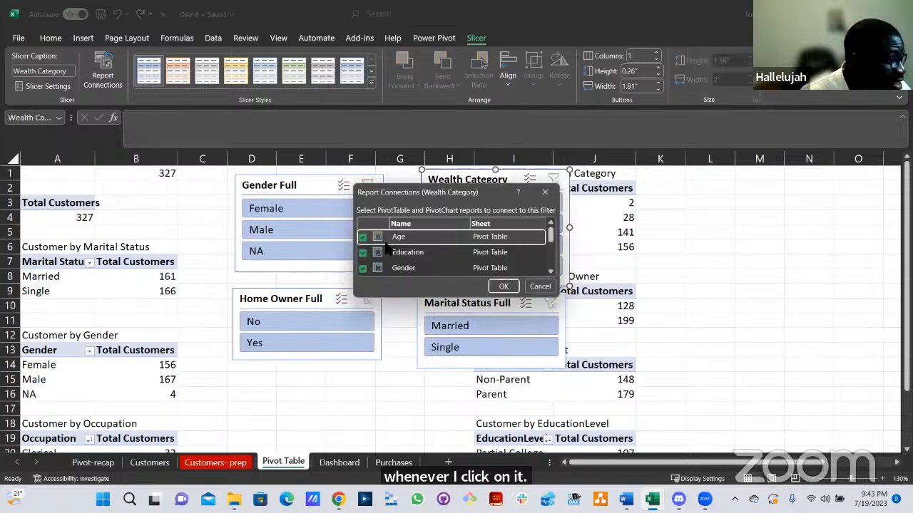
scroll(384, 247, "down", 2)
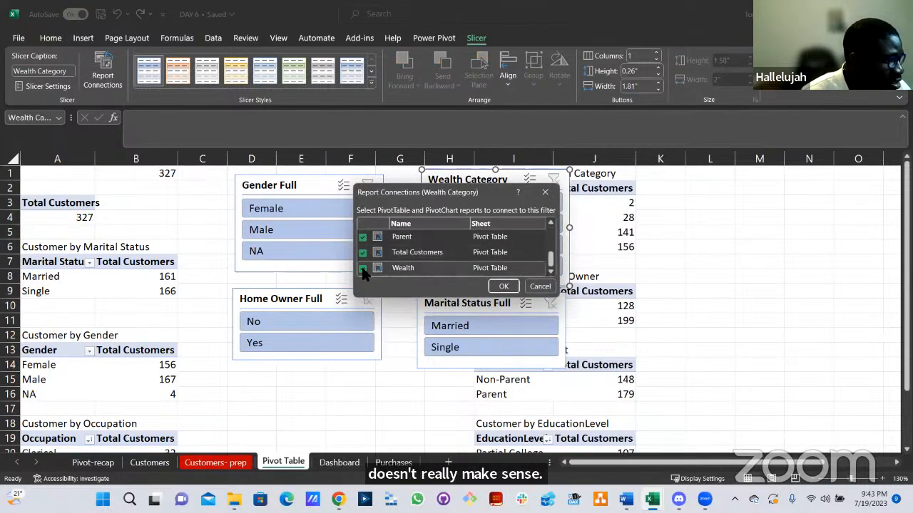
left_click(506, 286)
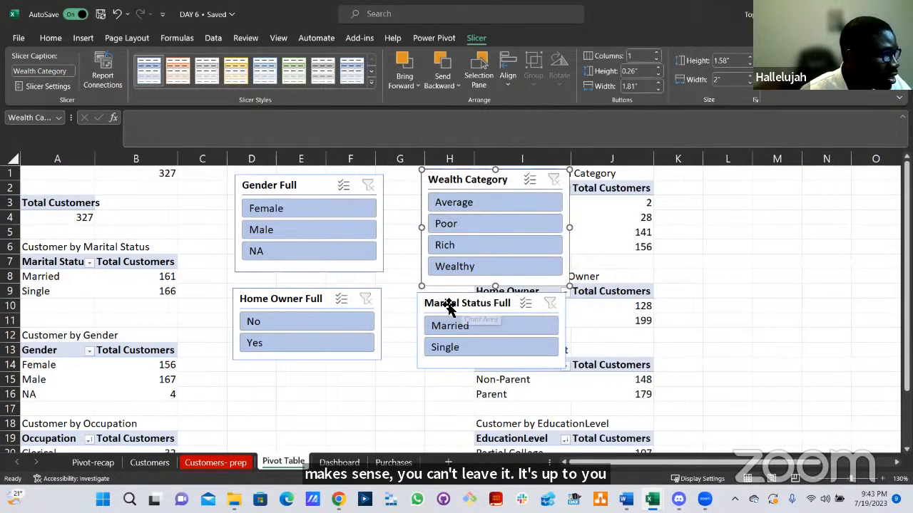
Disconnect the Marital Status Full slicer from the Marital Status pivot table and apply the change.
left_click(107, 79)
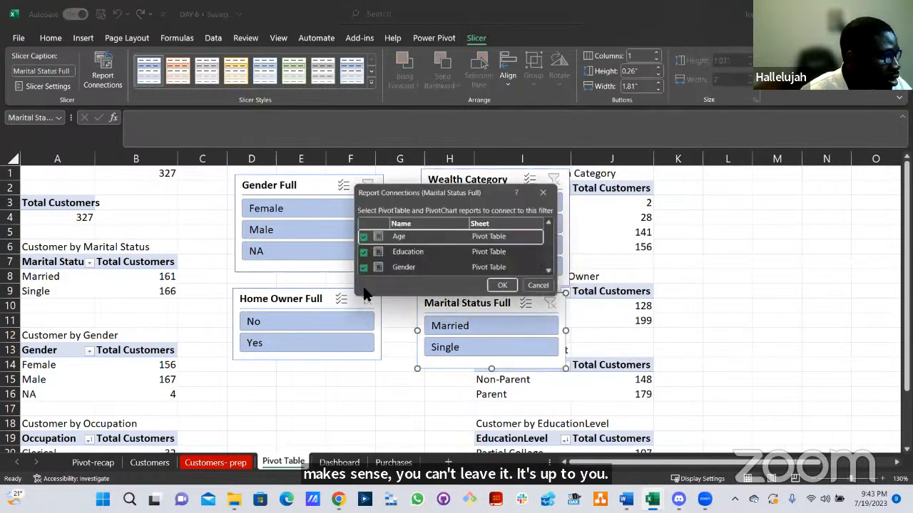
scroll(400, 264, "down", 3)
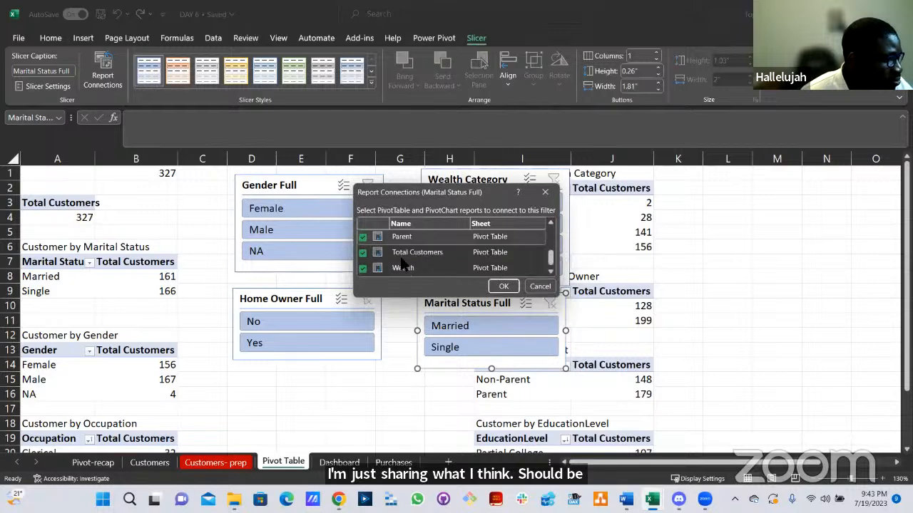
left_click(401, 258)
scroll(399, 264, "up", 3)
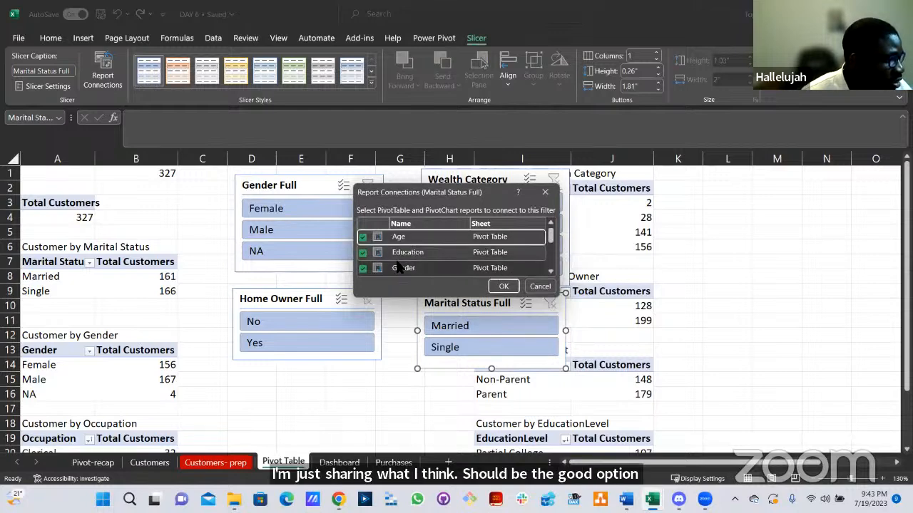
scroll(366, 268, "down", 1)
left_click(363, 271)
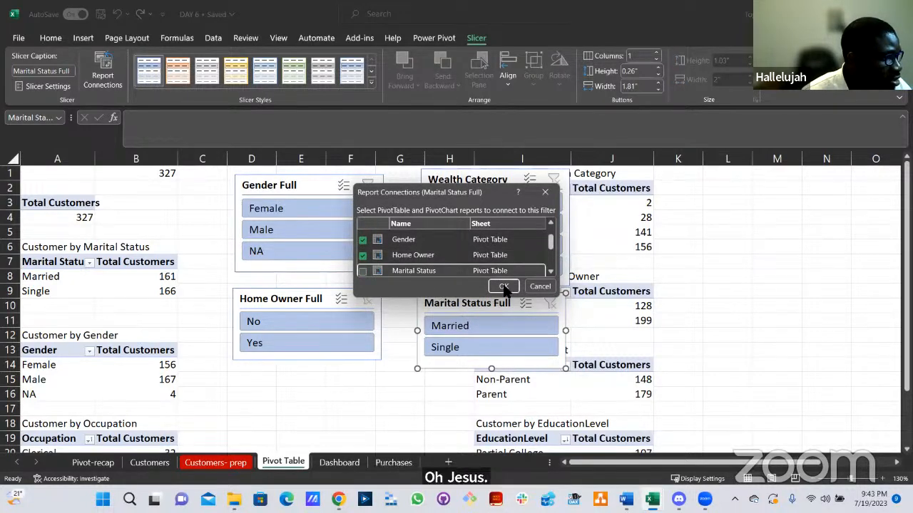
left_click(505, 287)
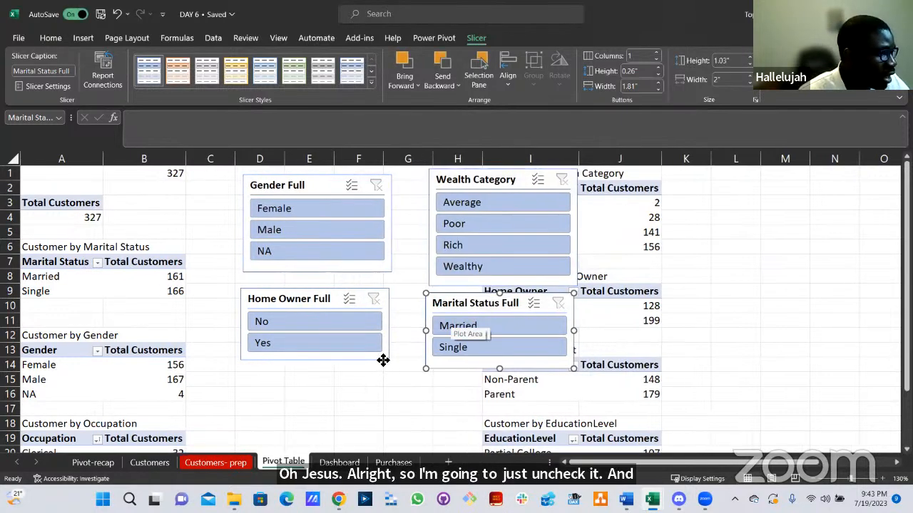
Select the Home Owner, Gender, Wealth Category and Marital Status slicers together and cut them from the Pivot Table sheet.
left_click(385, 299)
left_click(386, 269, "ctrl")
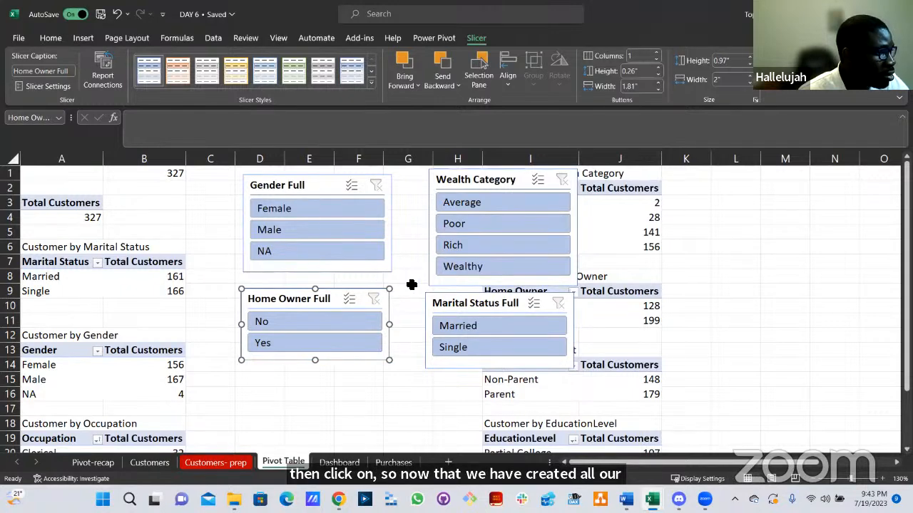
left_click(441, 368, "ctrl")
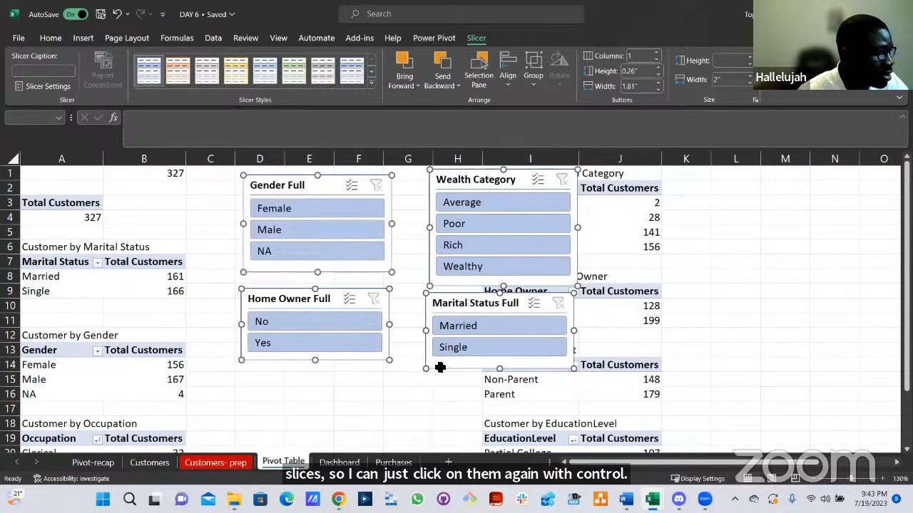
key("ctrl+x")
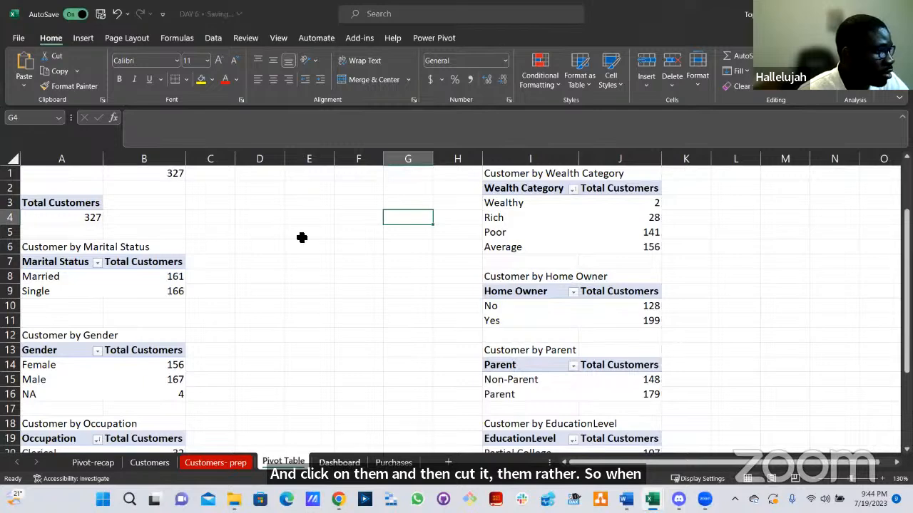
Paste the four cut slicers onto the Dashboard sheet in the empty area beside the charts, starting around column S.
key("ctrl+Page_Down")
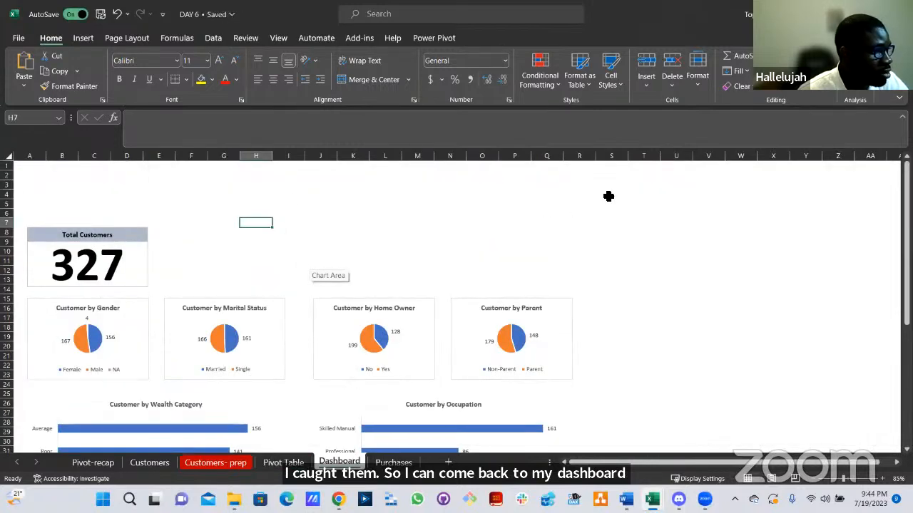
left_click(611, 187)
key("ctrl+v")
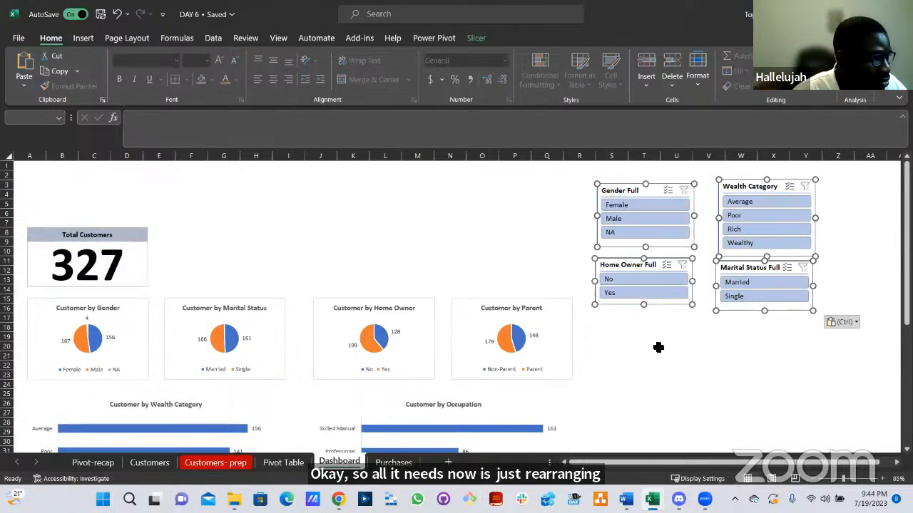
left_click(658, 347)
Move the Gender Full slicer above the Customer by Home Owner chart and size it 1.68" high by 2.5" wide.
left_click_drag(614, 247, 333, 289)
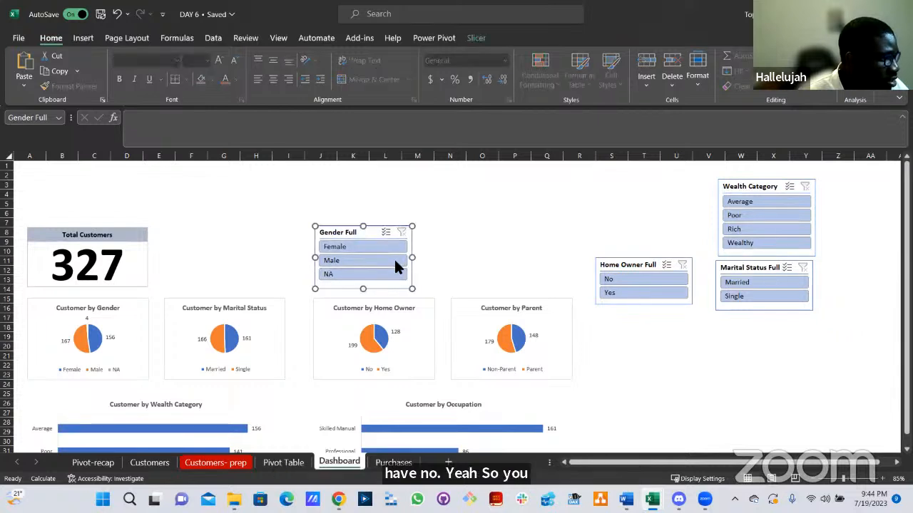
left_click(425, 308)
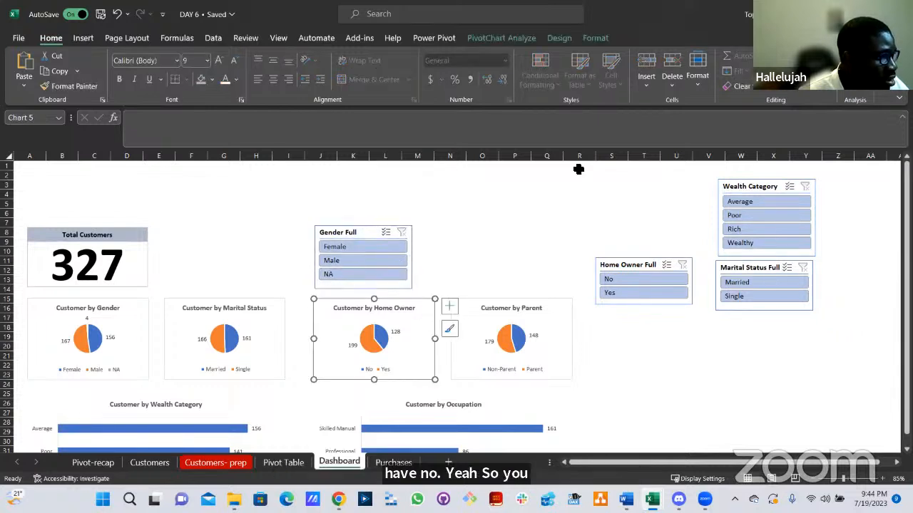
left_click(588, 39)
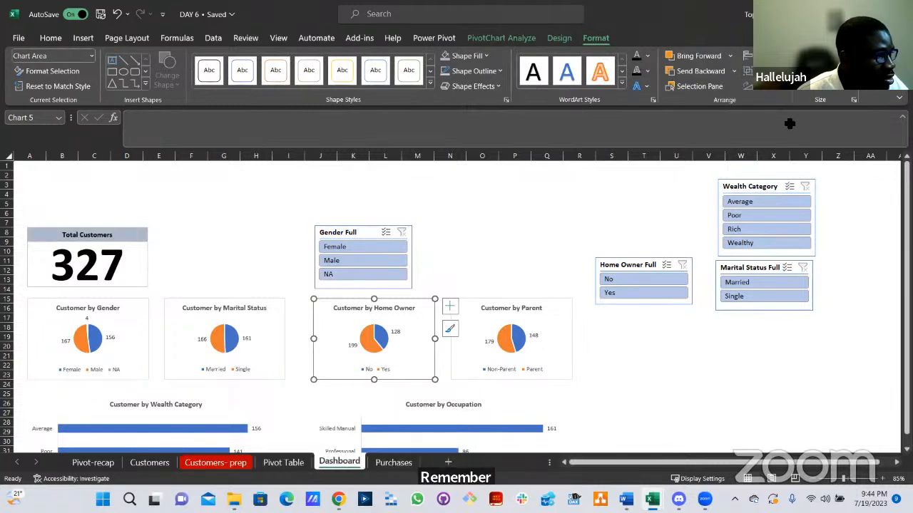
left_click(407, 287)
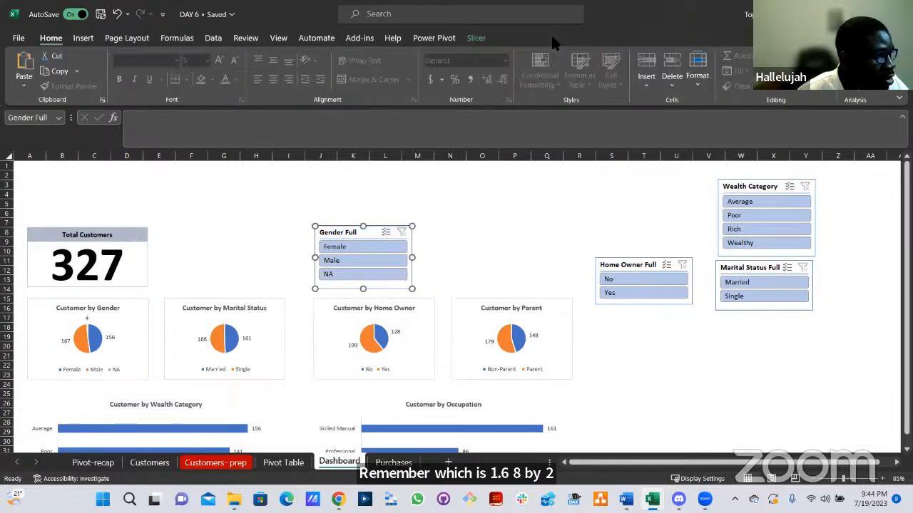
left_click(477, 38)
left_click(731, 61)
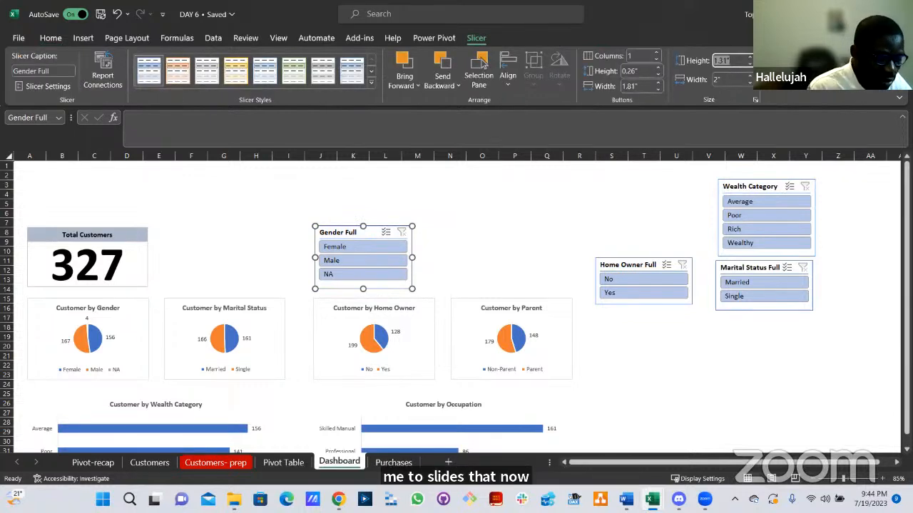
type("1.6")
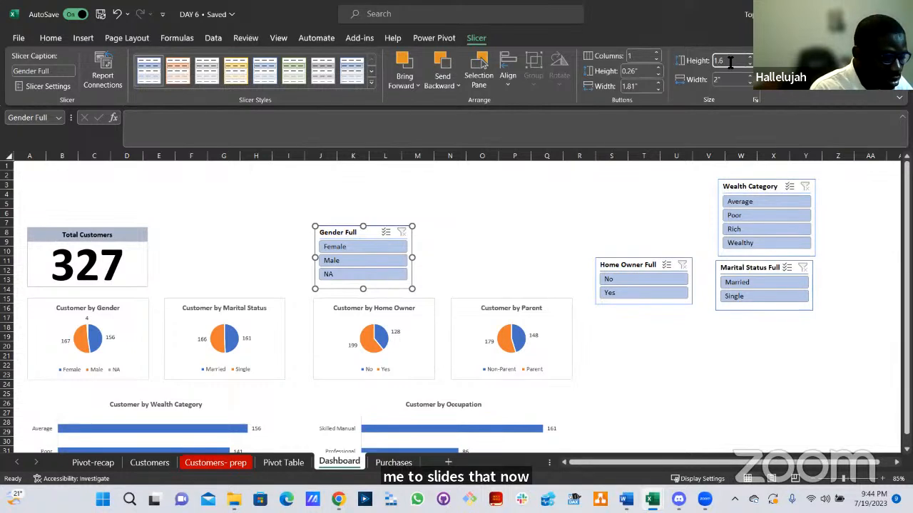
type("8")
key("Tab")
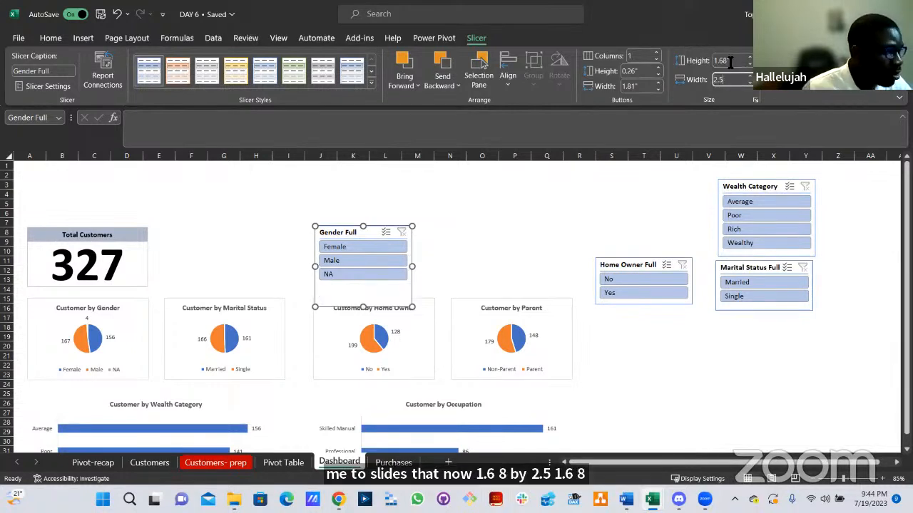
type("2.5")
key("Return")
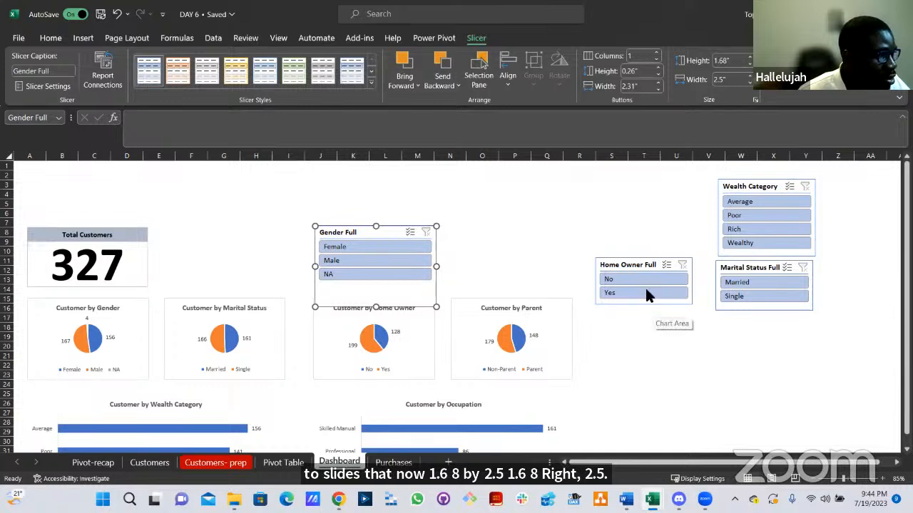
Size the Home Owner Full slicer 1.68" high by 2.5" wide and move it above the Customer by Parent chart.
left_click(729, 62)
type("1")
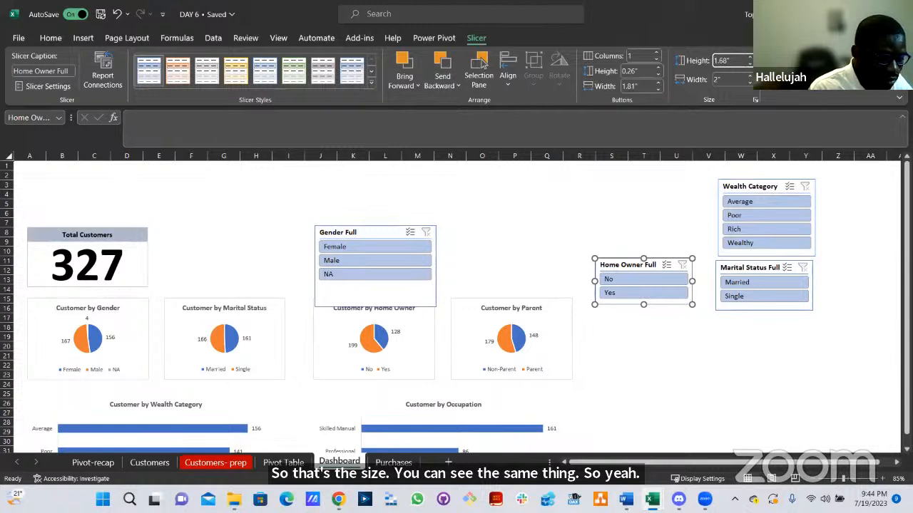
key("Tab")
type("2.5")
key("Return")
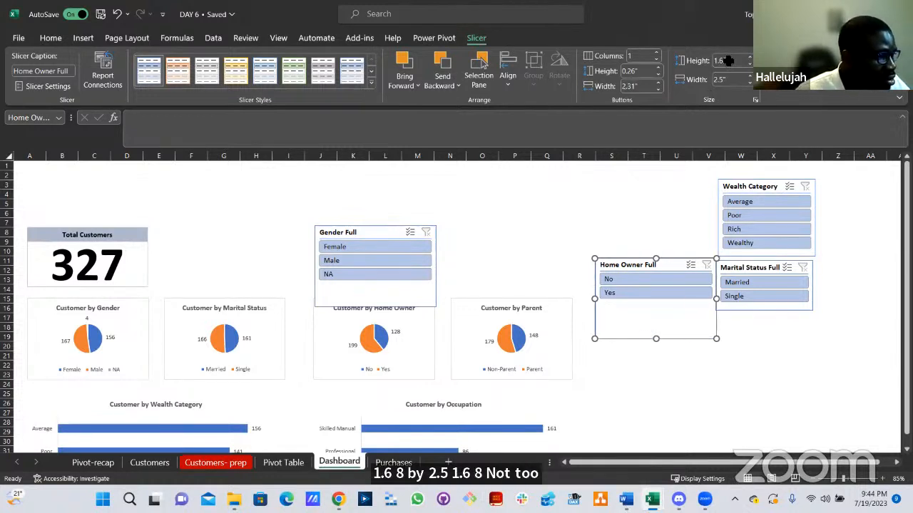
left_click_drag(646, 347, 541, 289)
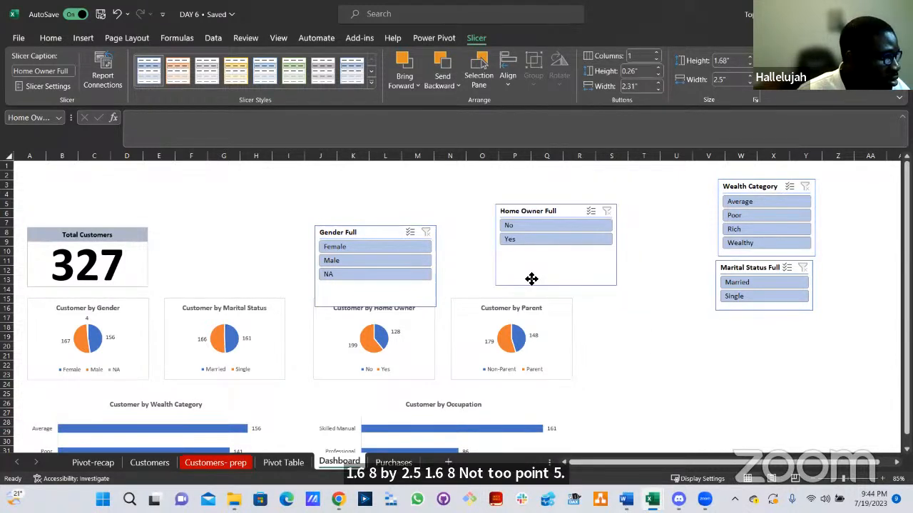
Raise the Gender Full slicer, shorten it to about 1.22", and fit the Home Owner Full slicer beneath it at about 0.96" high.
left_click_drag(422, 259, 418, 213)
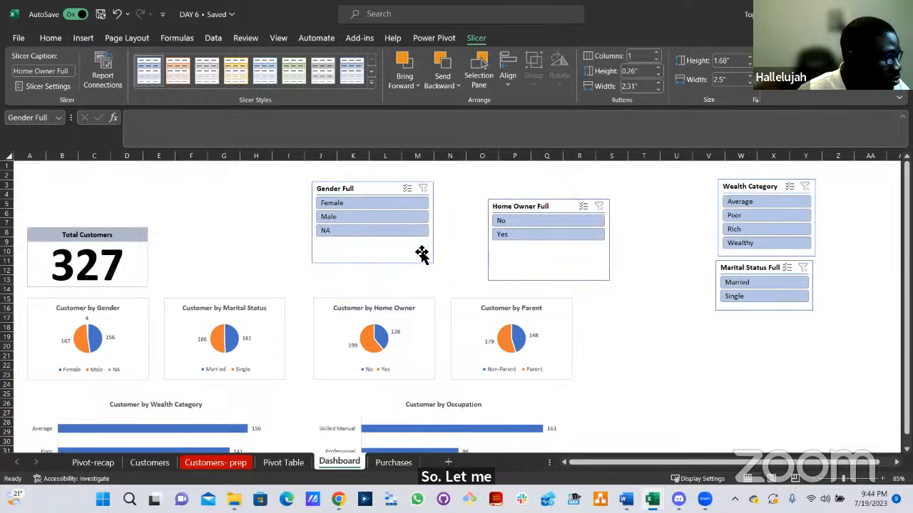
left_click_drag(377, 265, 380, 241)
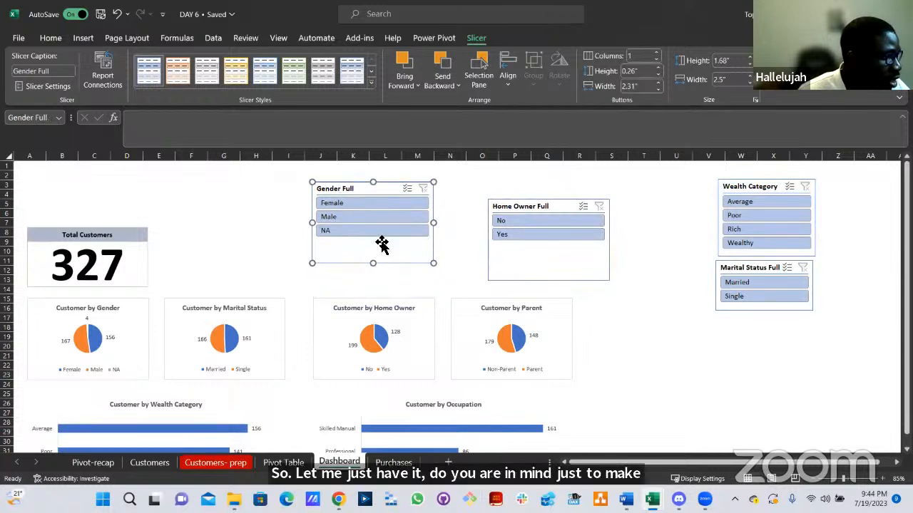
left_click_drag(503, 279, 328, 294)
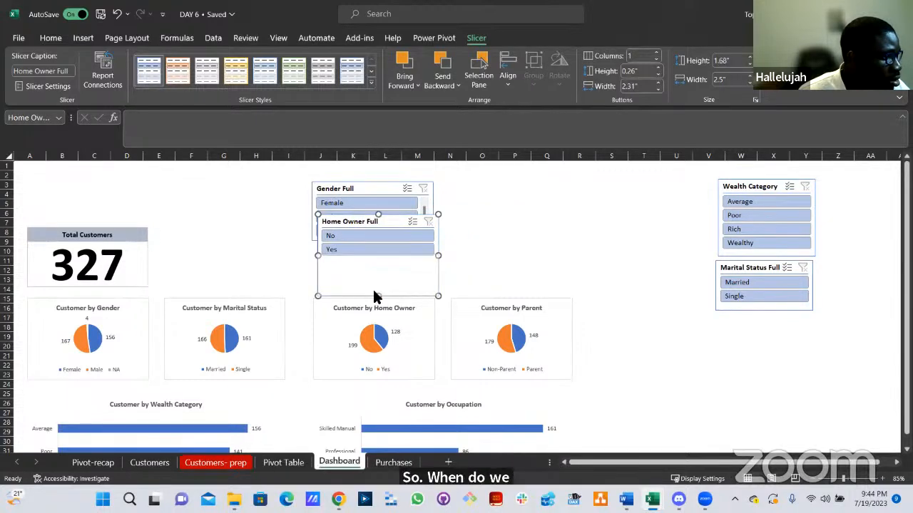
left_click_drag(378, 215, 384, 250)
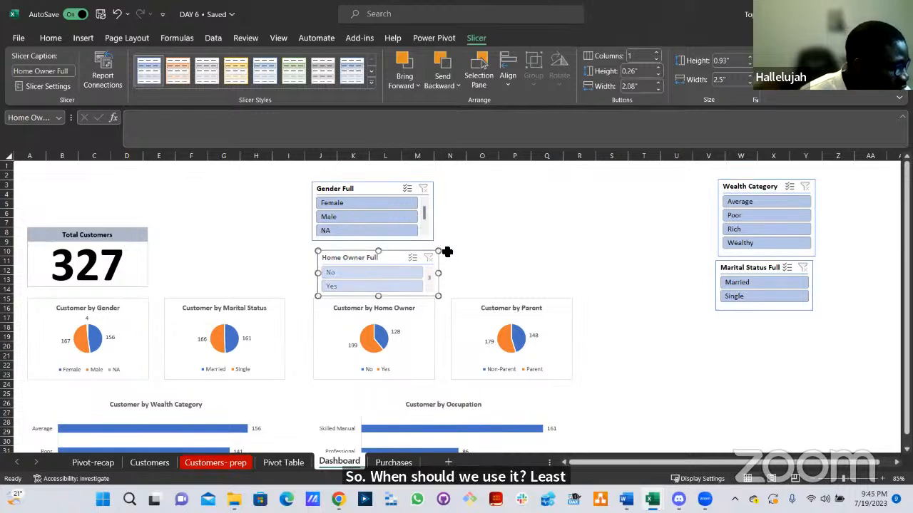
key("Escape")
mouse_move(423, 295)
left_mouse_down()
mouse_move(415, 293)
mouse_move(420, 283)
left_mouse_up()
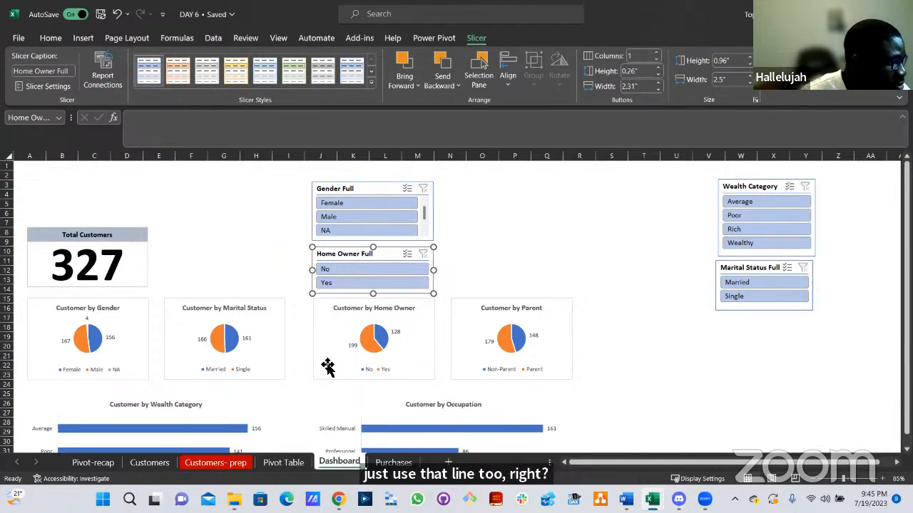
Align the left edges of the Customer by Home Owner chart and the Home Owner Full and Gender Full slicers.
left_click(316, 298)
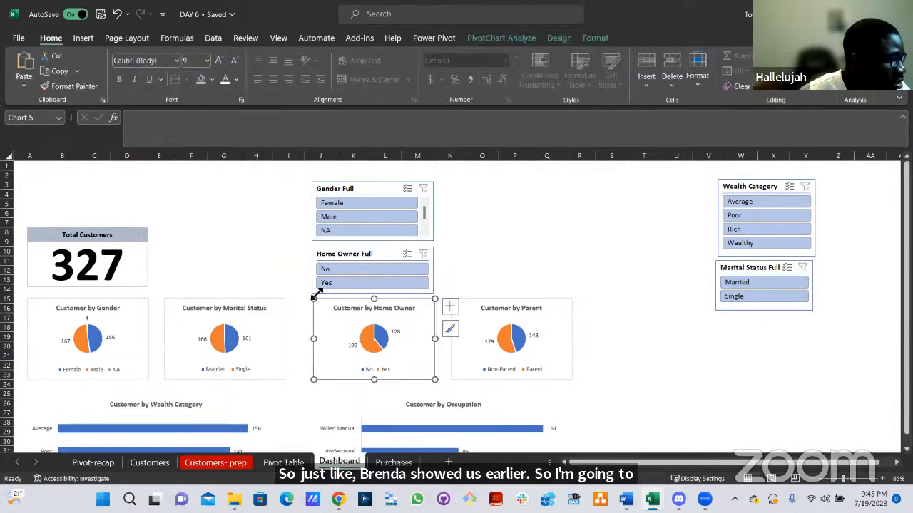
left_click(369, 242, "ctrl")
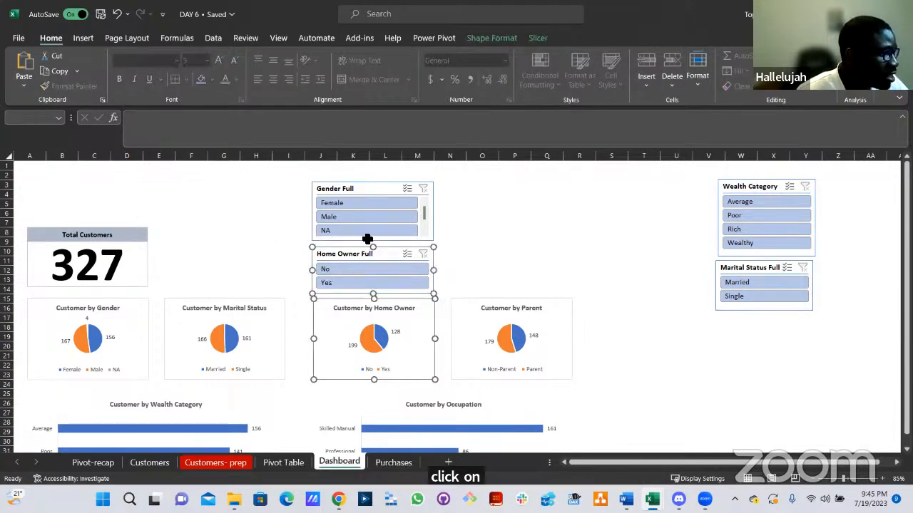
left_click(370, 239, "ctrl")
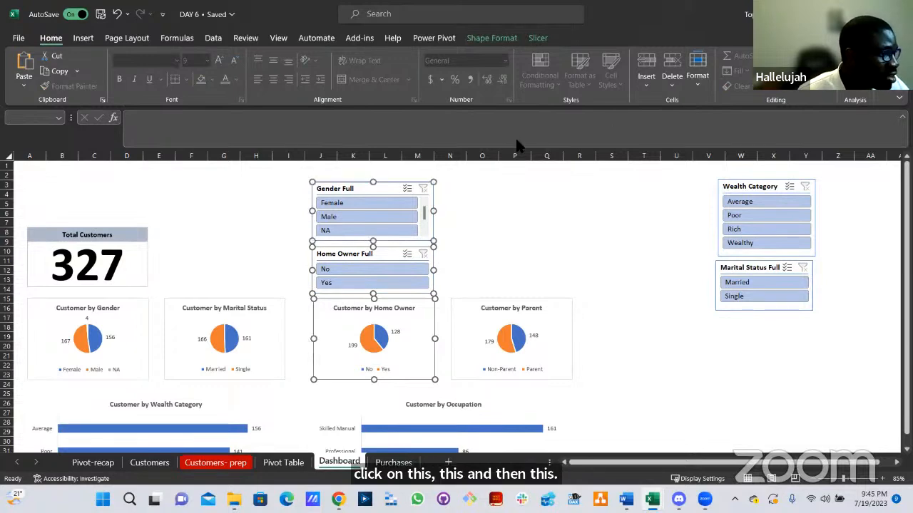
left_click(538, 38)
left_click(507, 77)
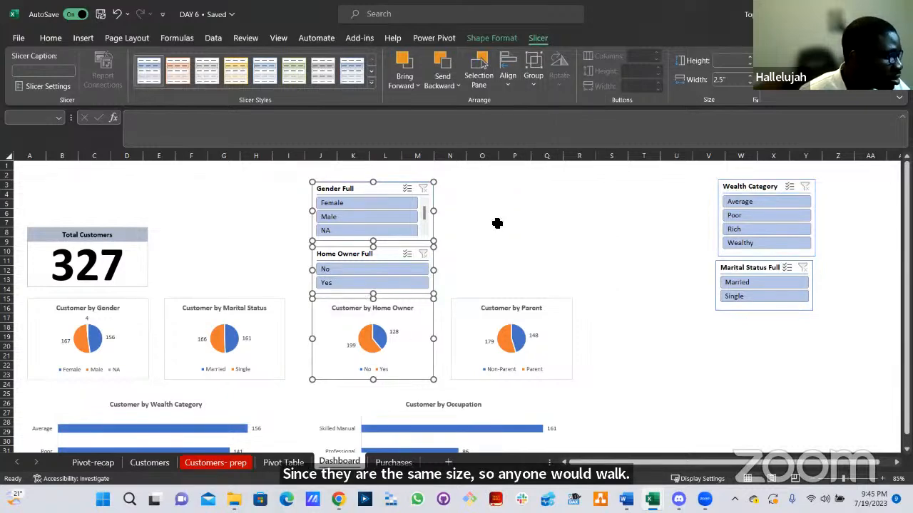
key("Escape")
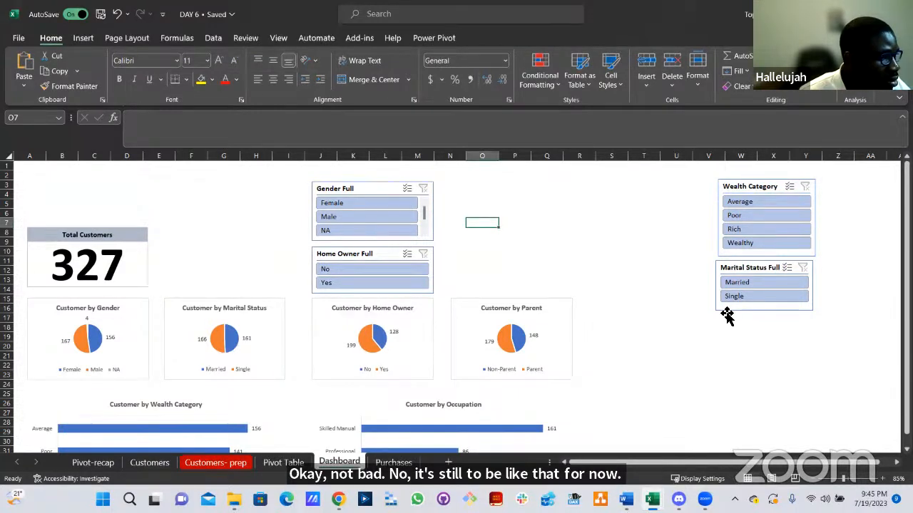
Move the Marital Status Full slicer above the Customer by Parent chart and widen it to about 2.51" to match the chart.
left_click_drag(727, 312, 464, 295)
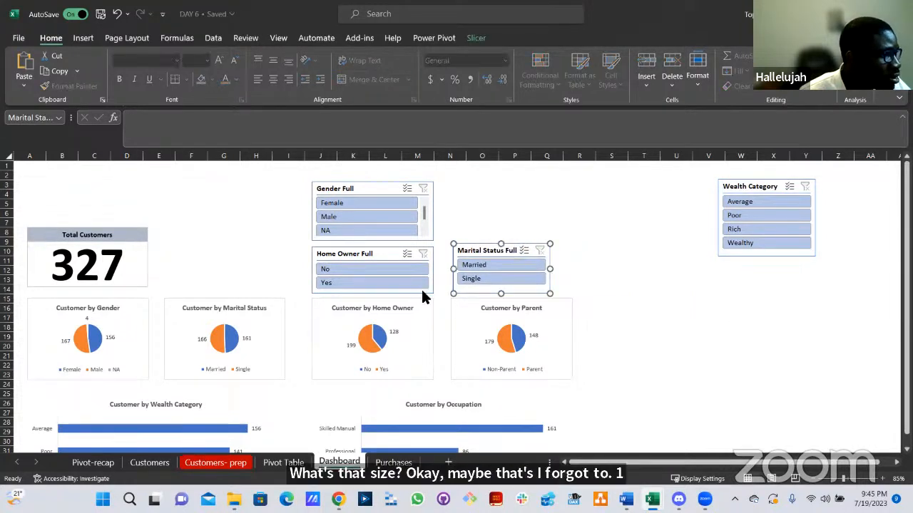
left_click(422, 289)
left_click(475, 37)
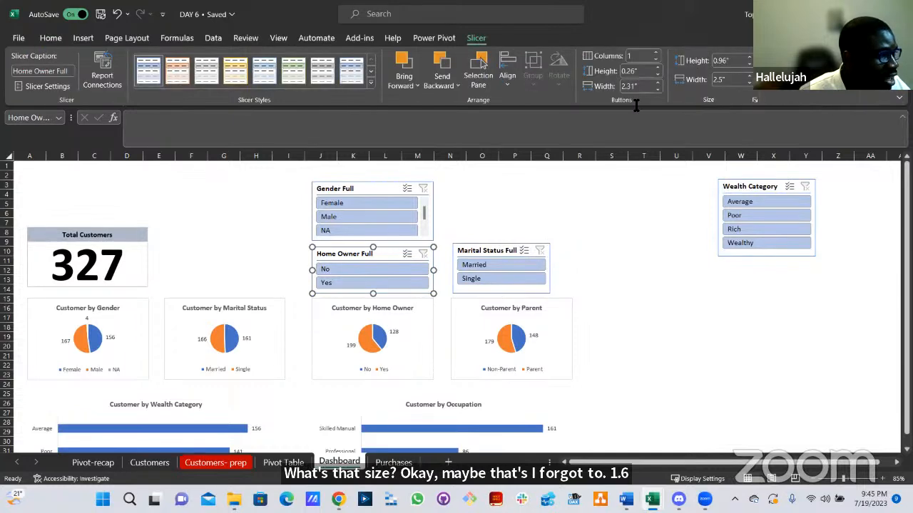
key("Escape")
left_click(431, 242)
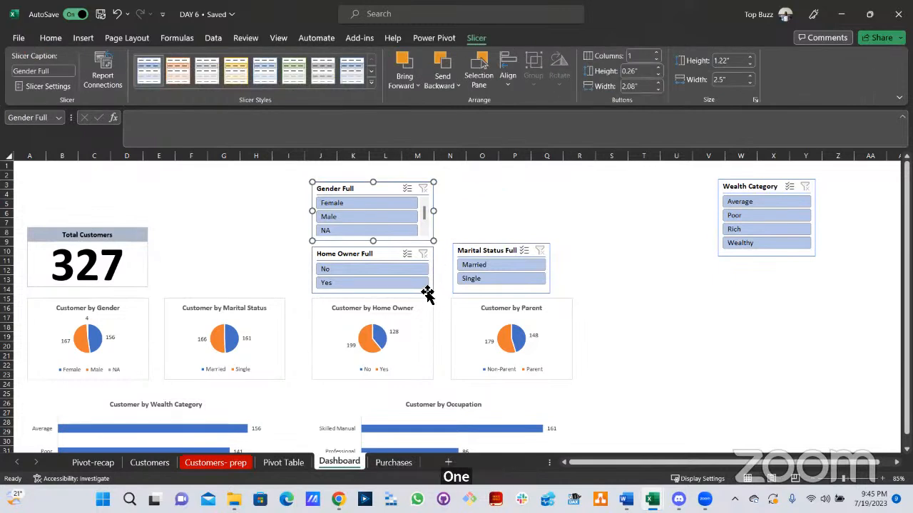
left_click(427, 292)
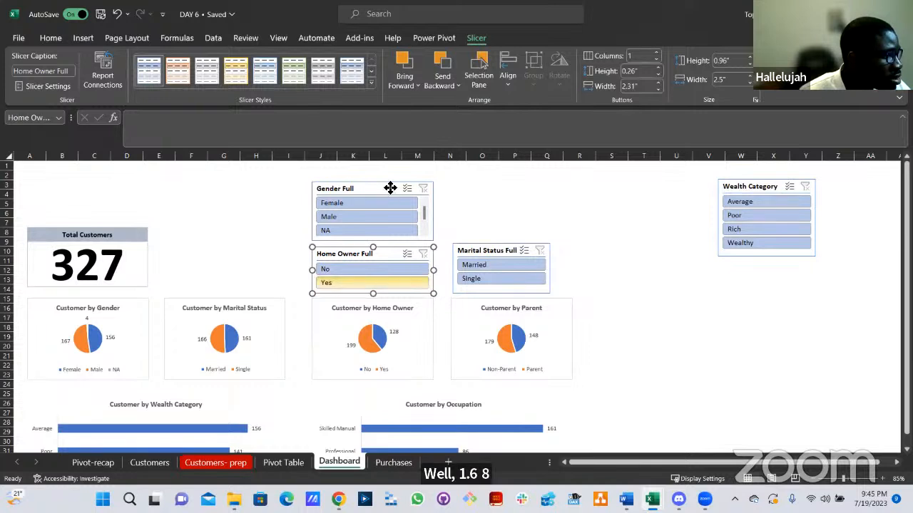
left_click(404, 238)
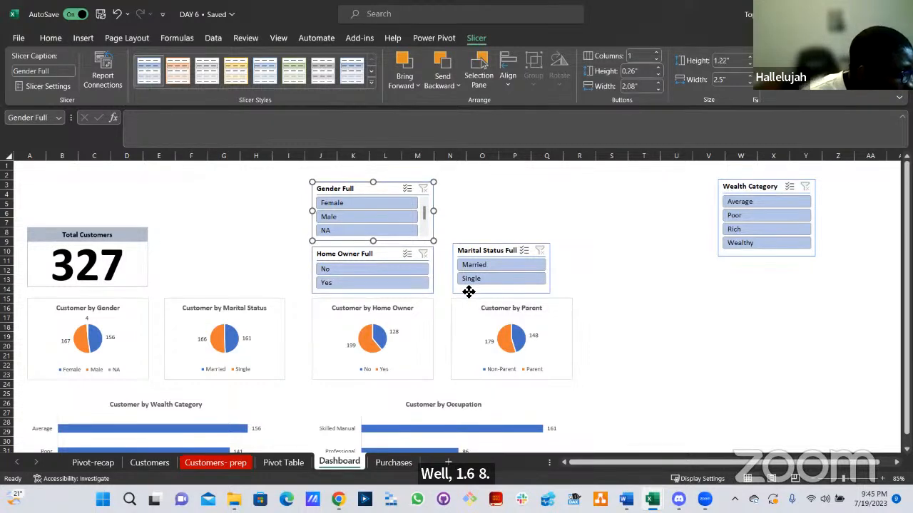
left_click_drag(468, 293, 467, 293)
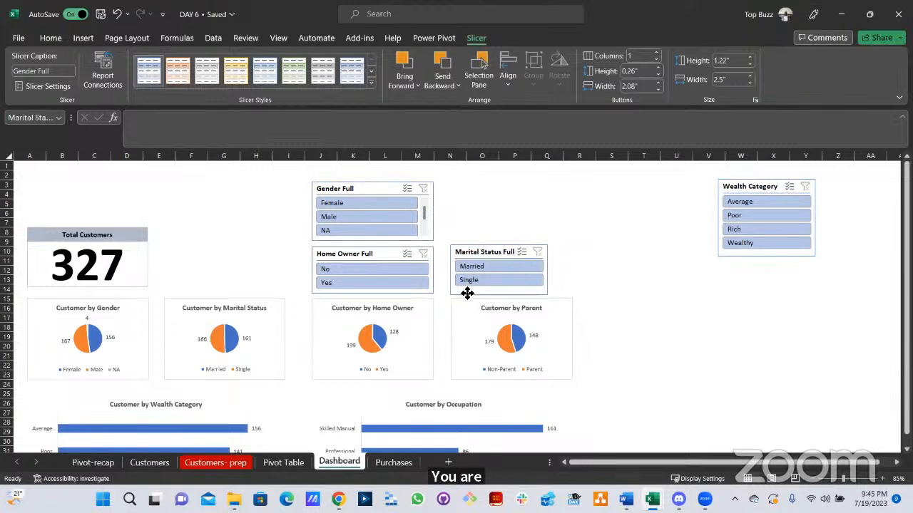
left_click(524, 285)
left_click_drag(554, 273, 575, 276)
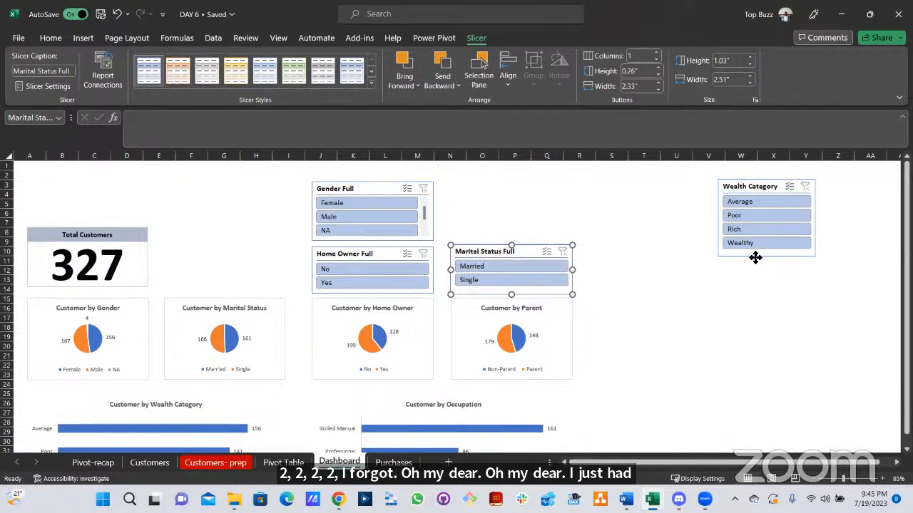
Place the Wealth Category slicer above the Marital Status Full slicer, shorten it to about 1.2" and widen it to roughly match.
left_click_drag(755, 258, 487, 242)
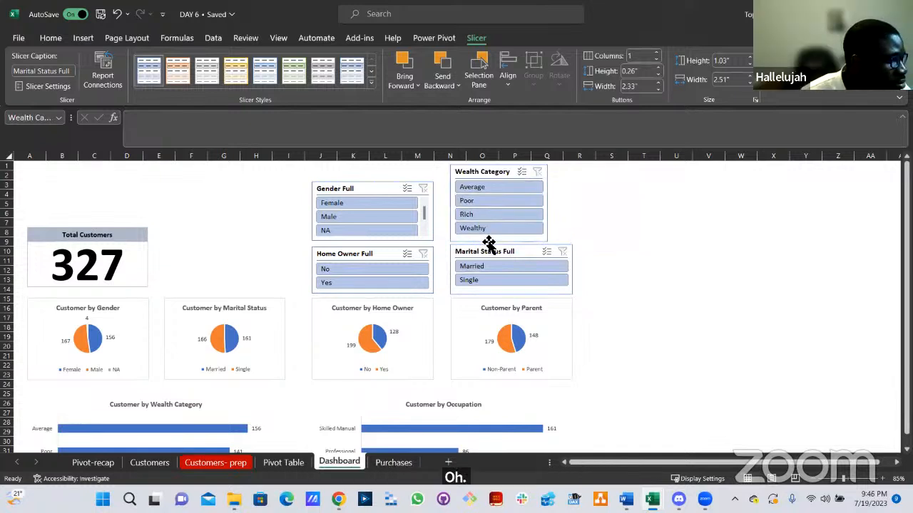
left_click(499, 185)
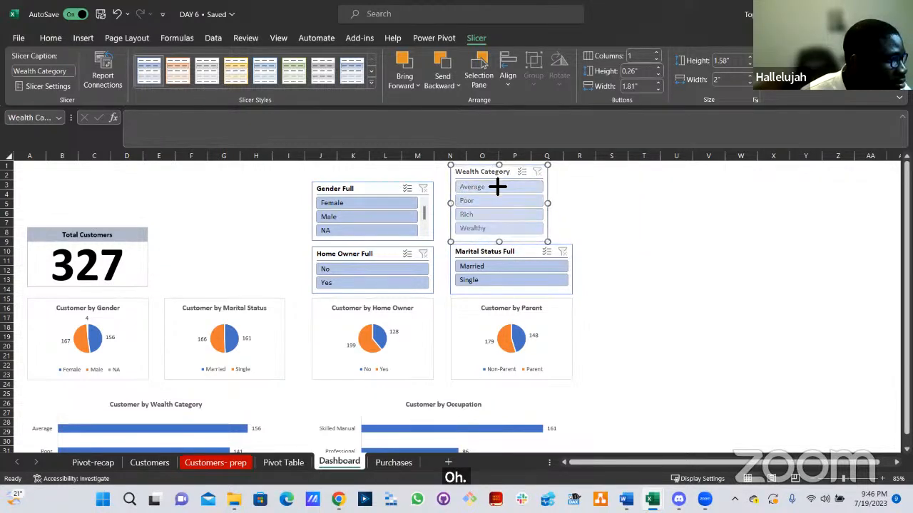
left_click_drag(551, 212, 568, 217)
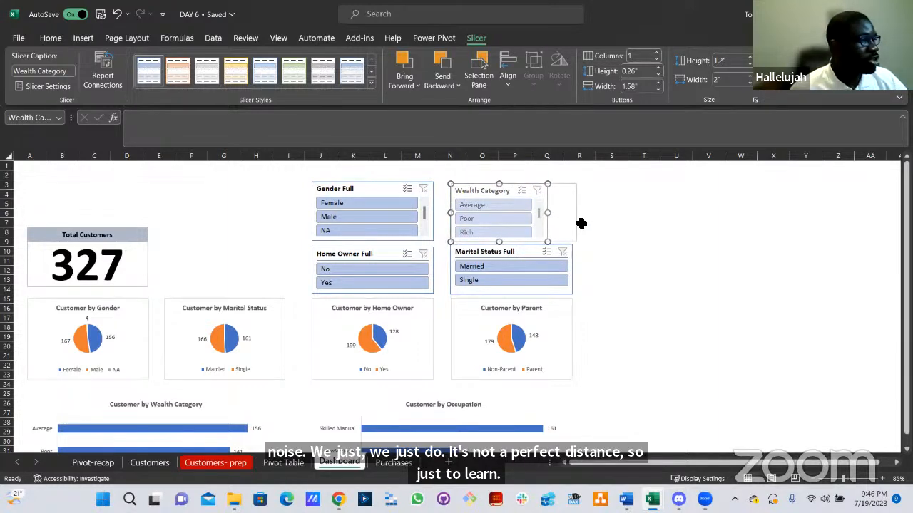
left_click(611, 251)
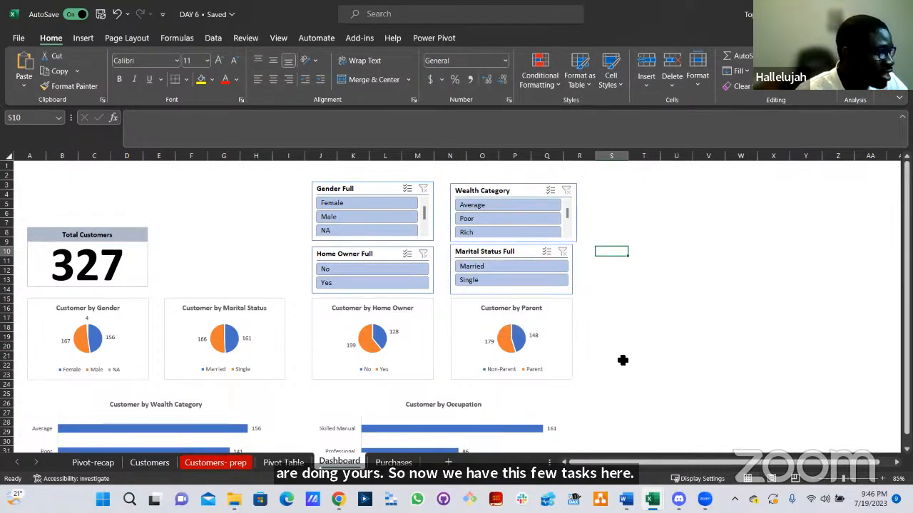
Filter the dashboard to Female customers with the Gender Full slicer.
left_click(345, 201)
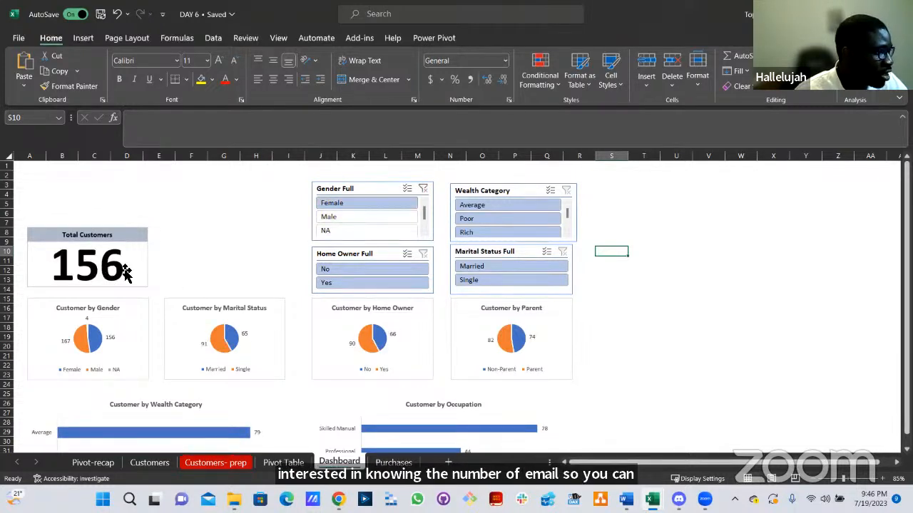
Review how the dashboard's pie, bar and column charts respond to the Female selection in the Gender Full slicer.
scroll(214, 296, "down", 1)
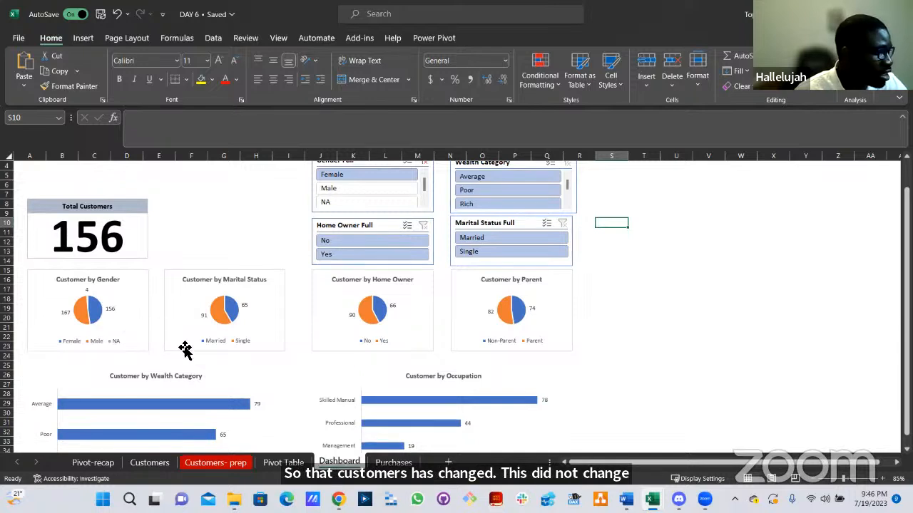
scroll(183, 348, "down", 1)
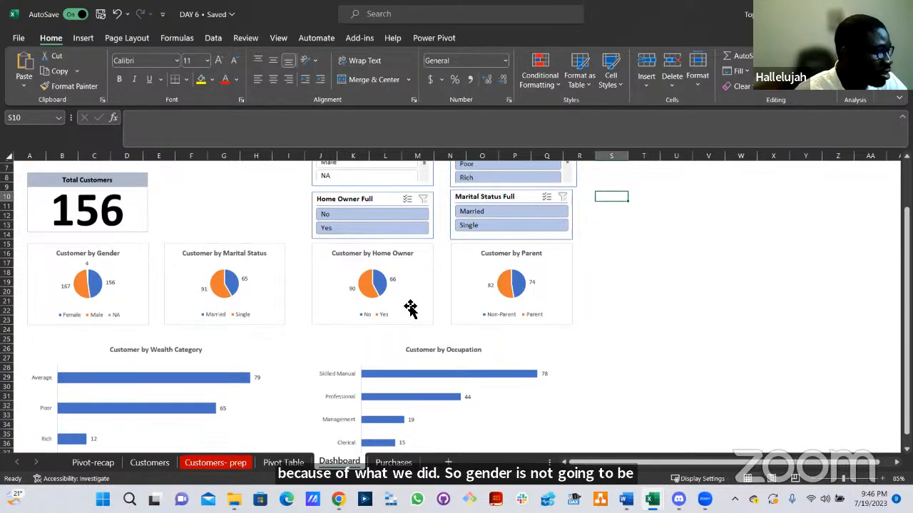
scroll(409, 310, "down", 3)
scroll(561, 337, "down", 5)
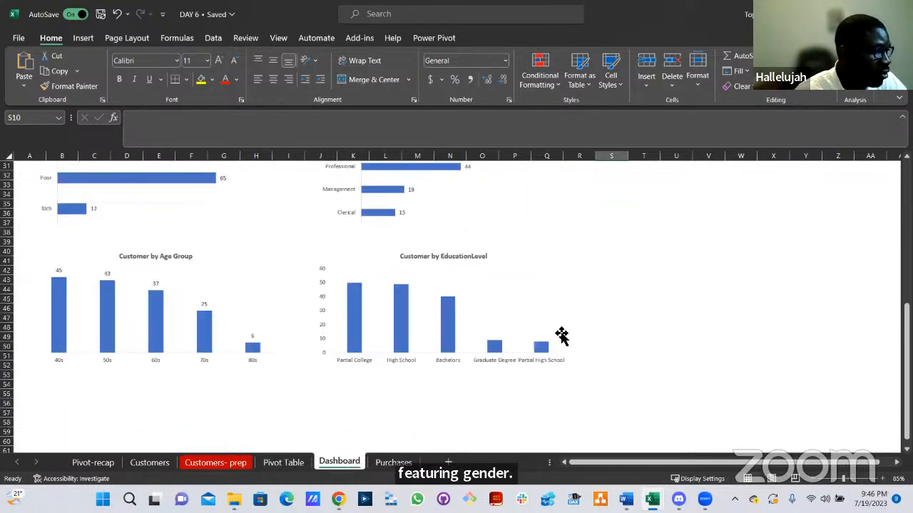
scroll(557, 327, "up", 10)
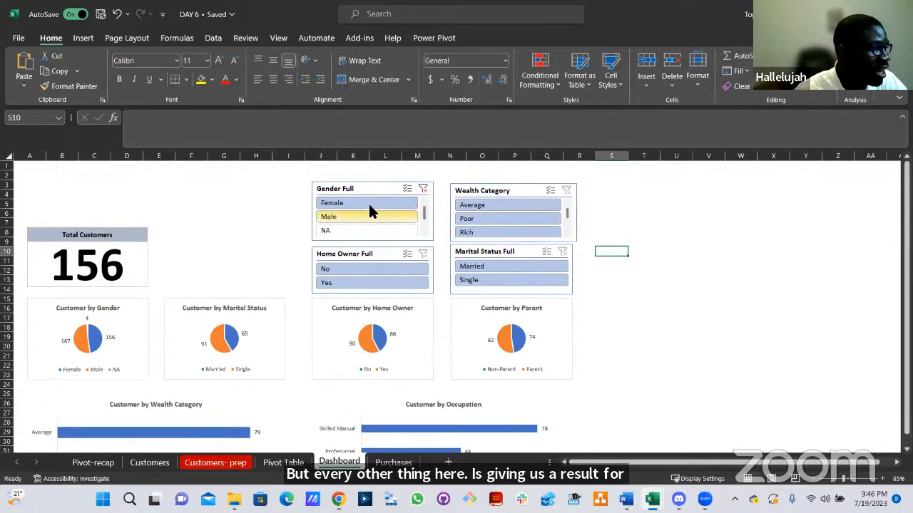
left_click(370, 210)
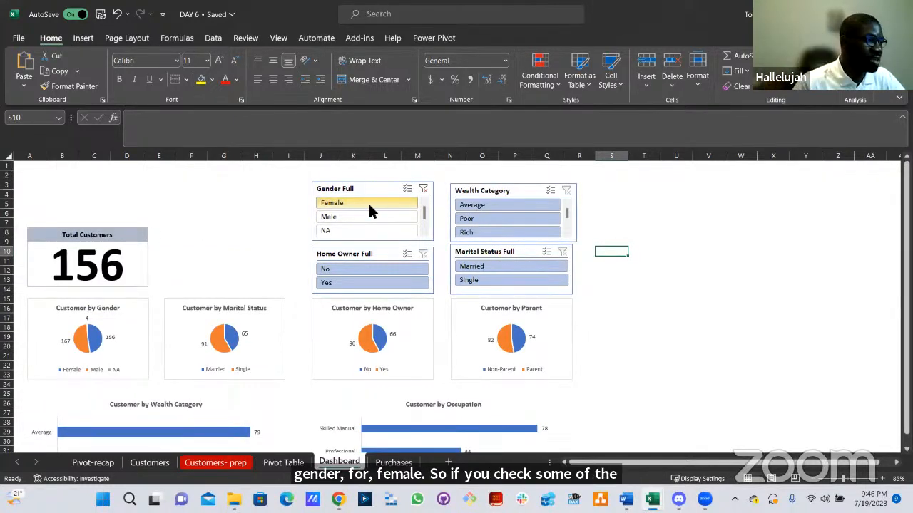
Clear the Gender Full filter and narrow the dashboard to Rich customers who are Male.
left_click(423, 189)
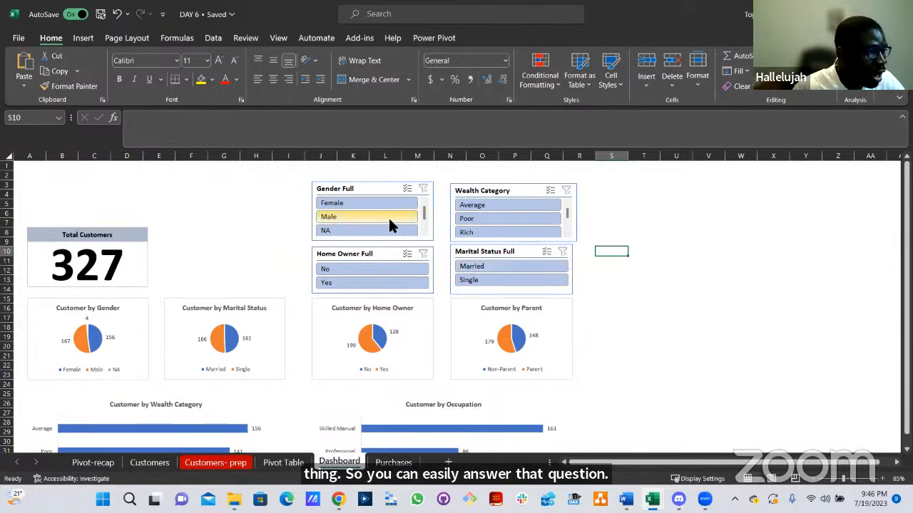
left_click(481, 235)
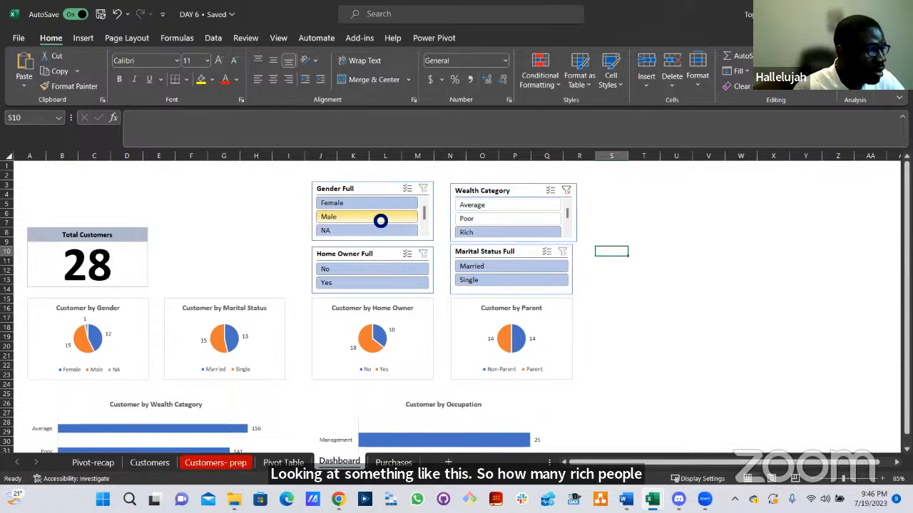
left_click(380, 219)
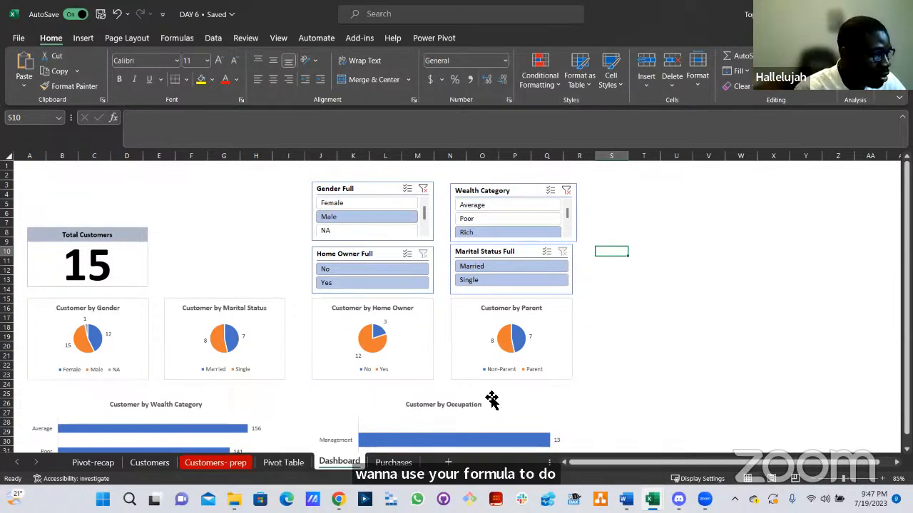
Examine the home owner, wealth category, occupation, age group and education level charts for the rich male customers.
scroll(491, 401, "down", 3)
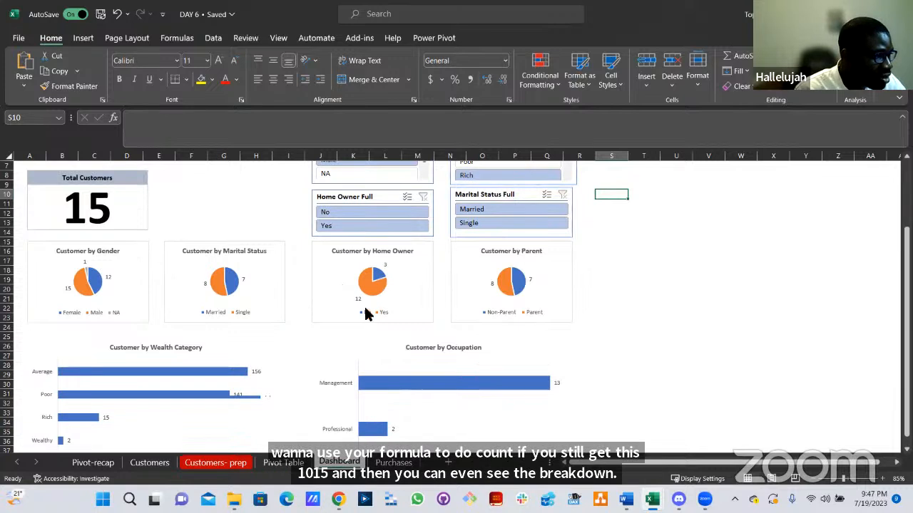
scroll(343, 286, "down", 3)
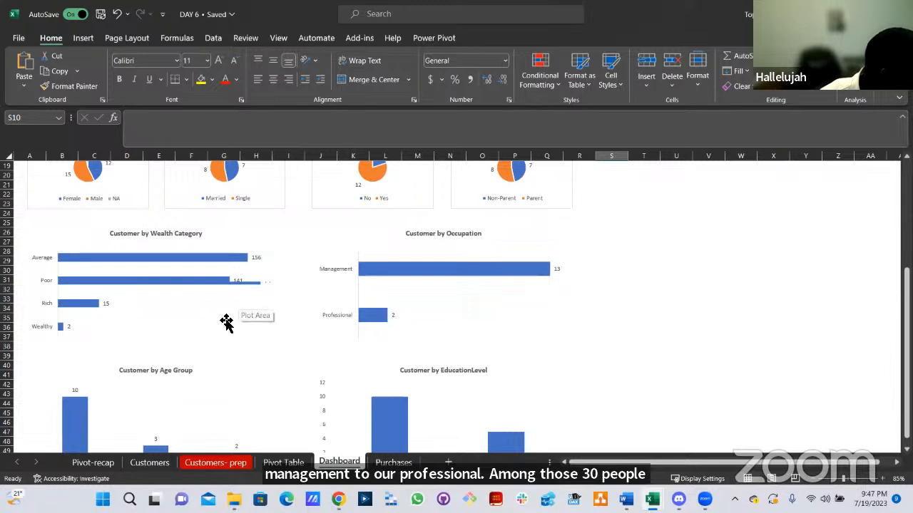
left_click(237, 256)
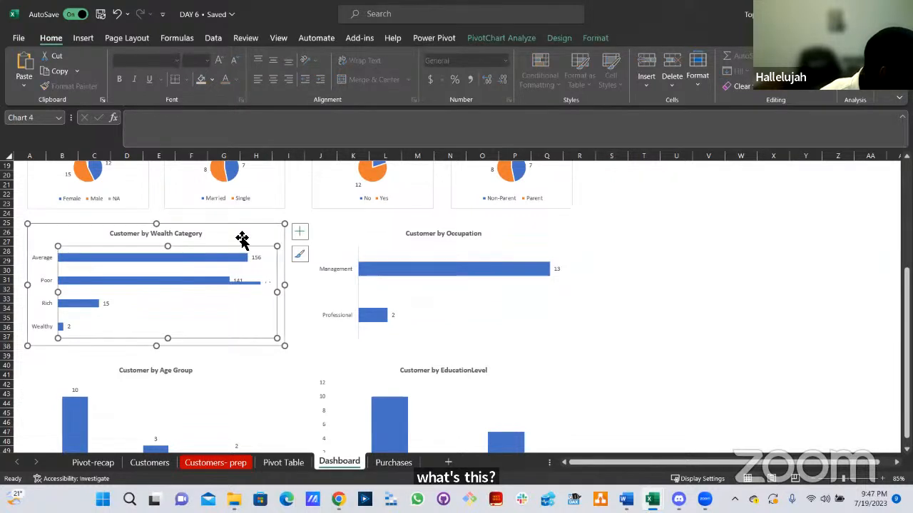
left_click(259, 236)
scroll(260, 235, "up", 1)
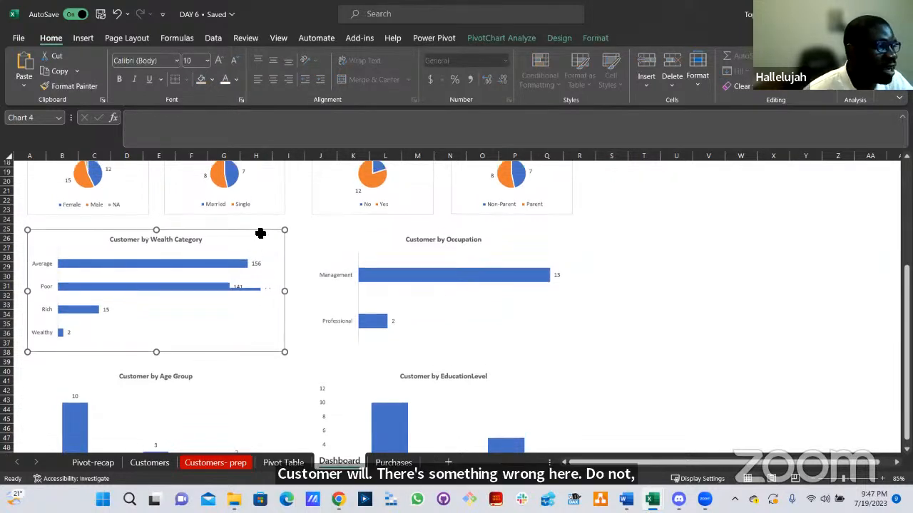
scroll(442, 228, "up", 5)
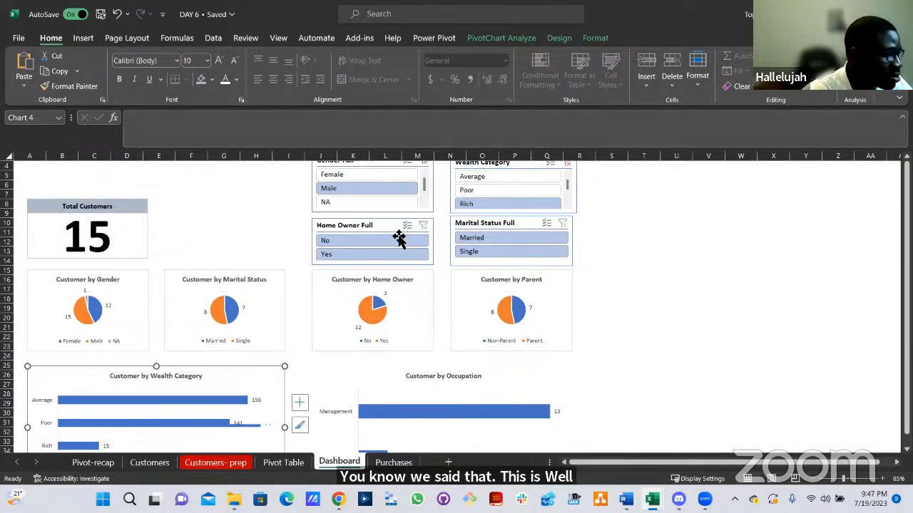
scroll(302, 345, "down", 2)
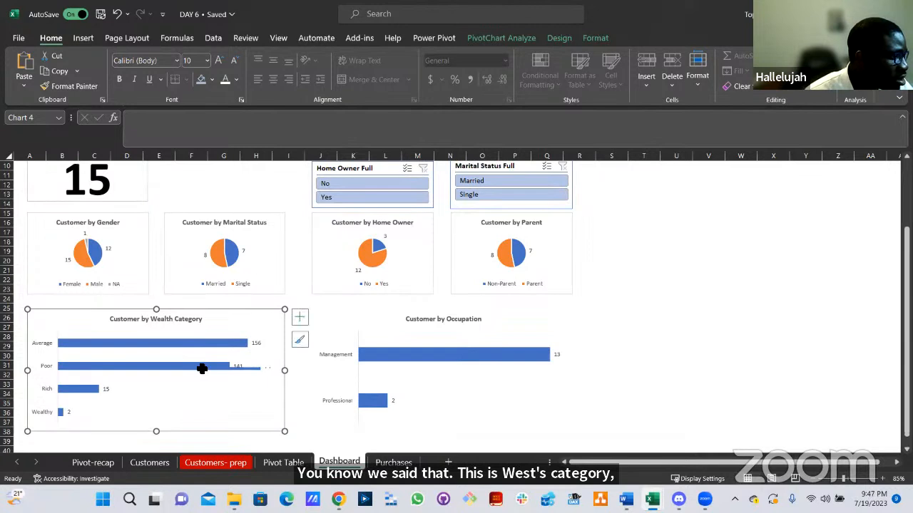
scroll(297, 371, "down", 4)
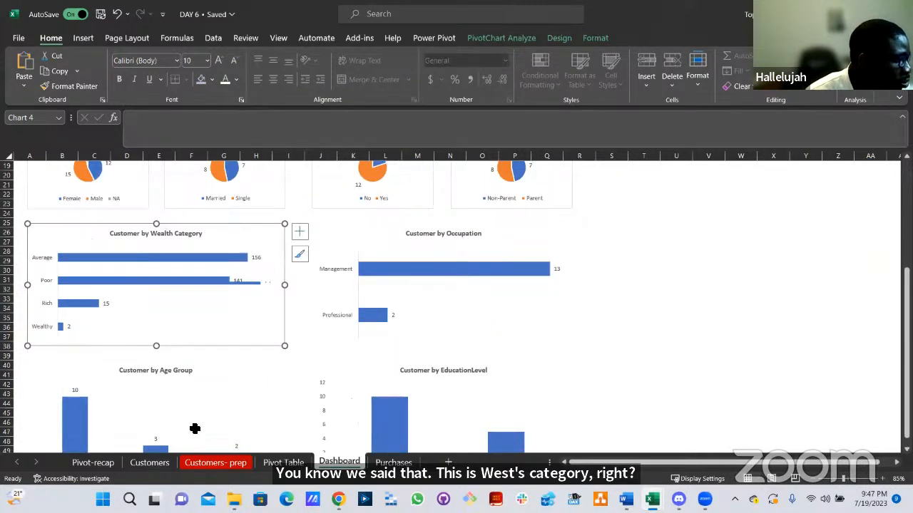
scroll(77, 418, "down", 1)
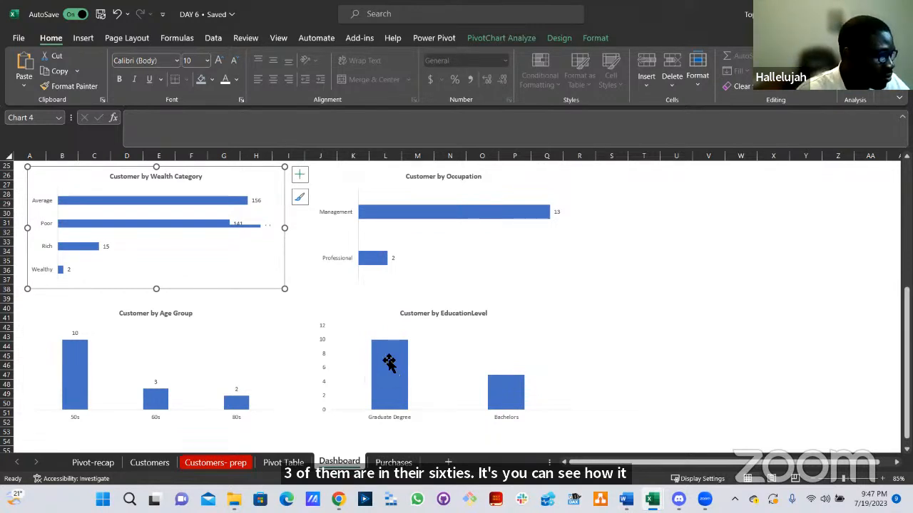
scroll(387, 364, "up", 3)
scroll(389, 364, "down", 3)
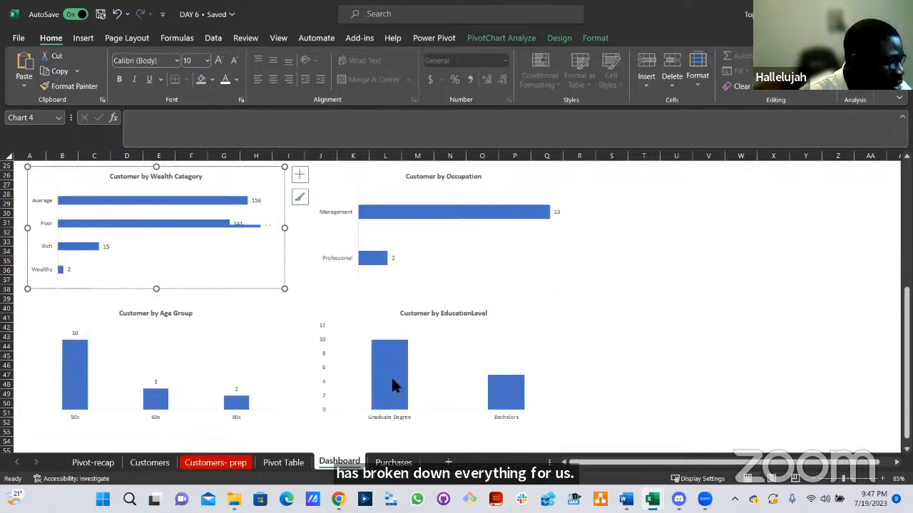
Remove the vertical axis from the Customer by EducationLevel chart and add data labels to its columns.
left_click(326, 357)
left_click(326, 358)
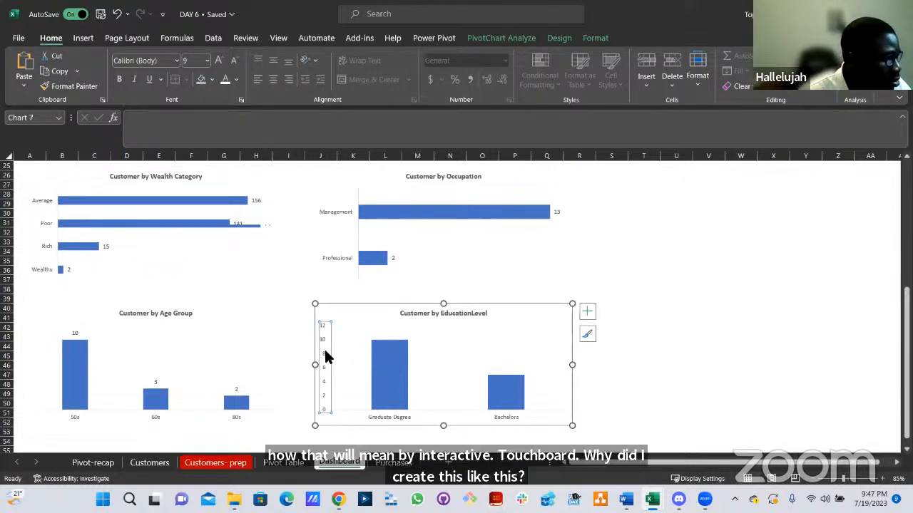
key("Delete")
left_click(588, 315)
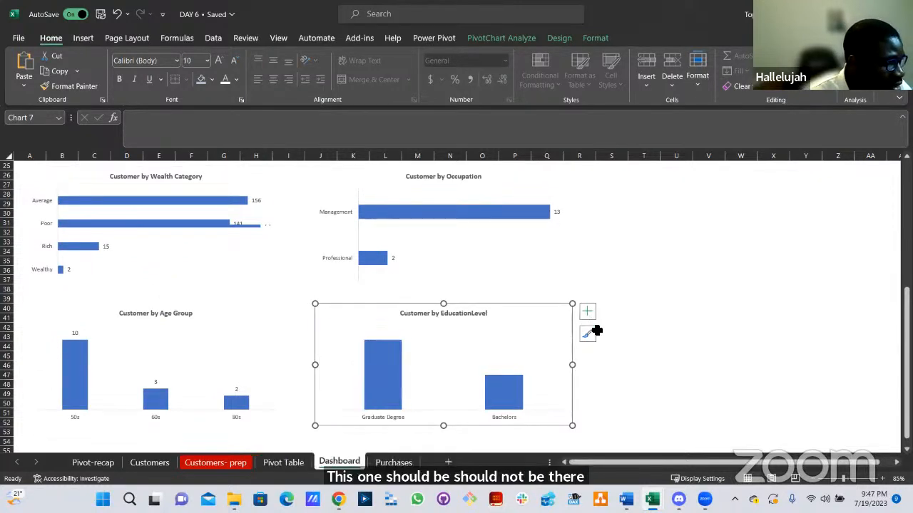
left_click(613, 362)
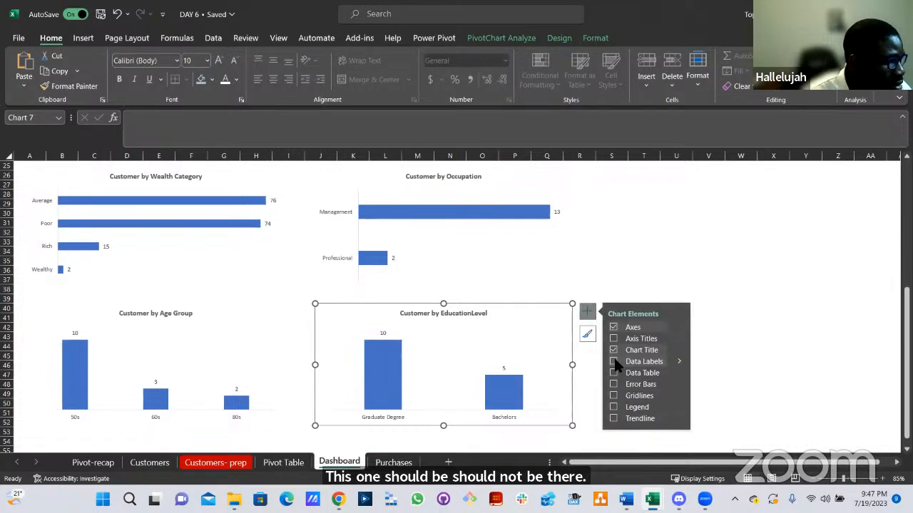
left_click(741, 246)
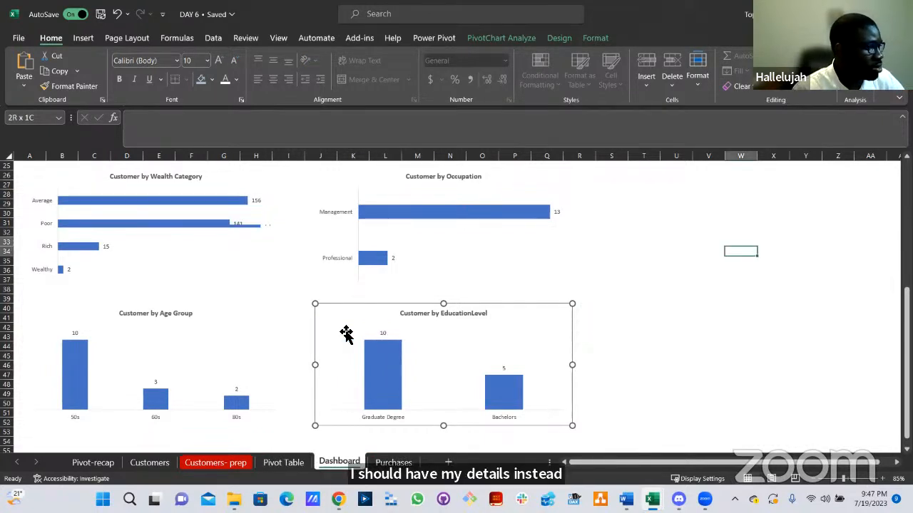
Clear the Gender Full and Wealth Category slicers and filter the dashboard to customers who are Male and Single.
scroll(326, 353, "up", 6)
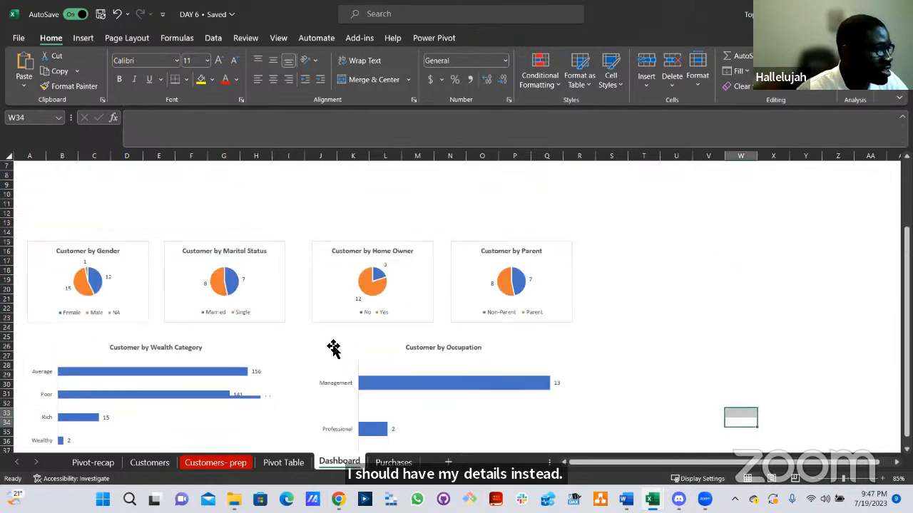
scroll(364, 262, "up", 3)
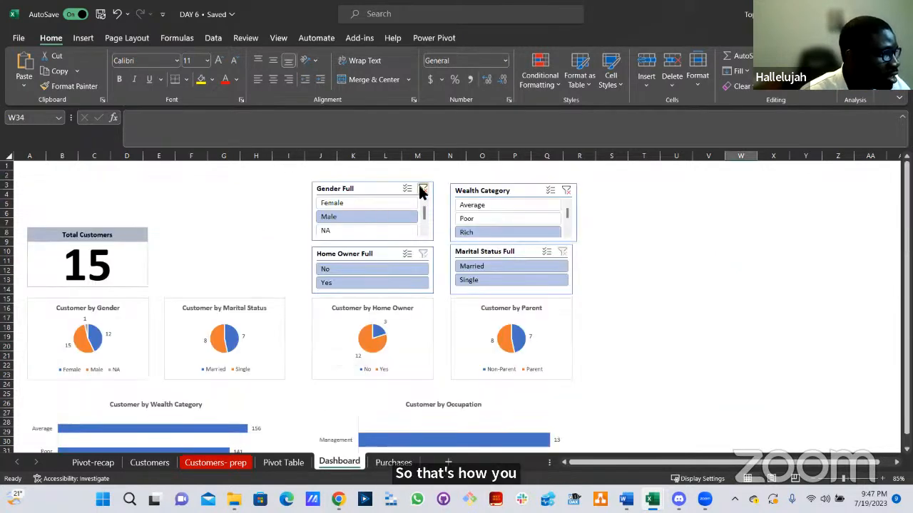
left_click(423, 192)
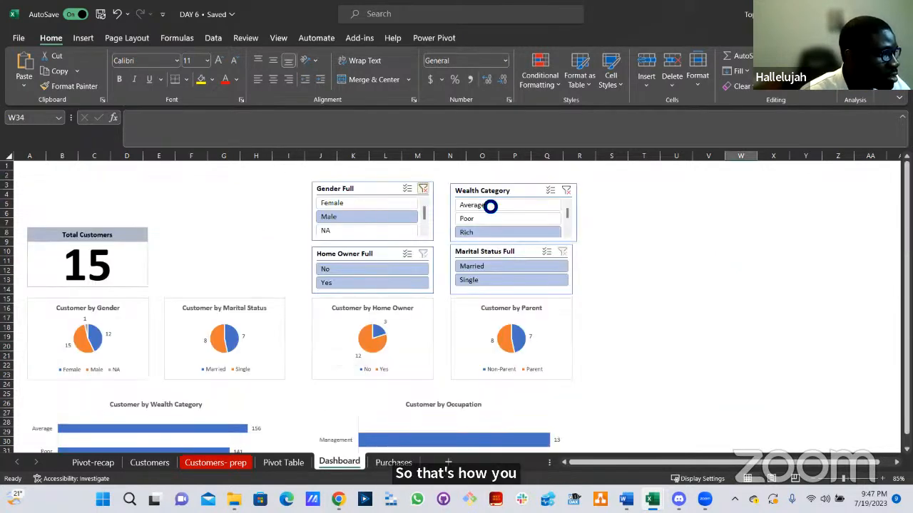
left_click(568, 191)
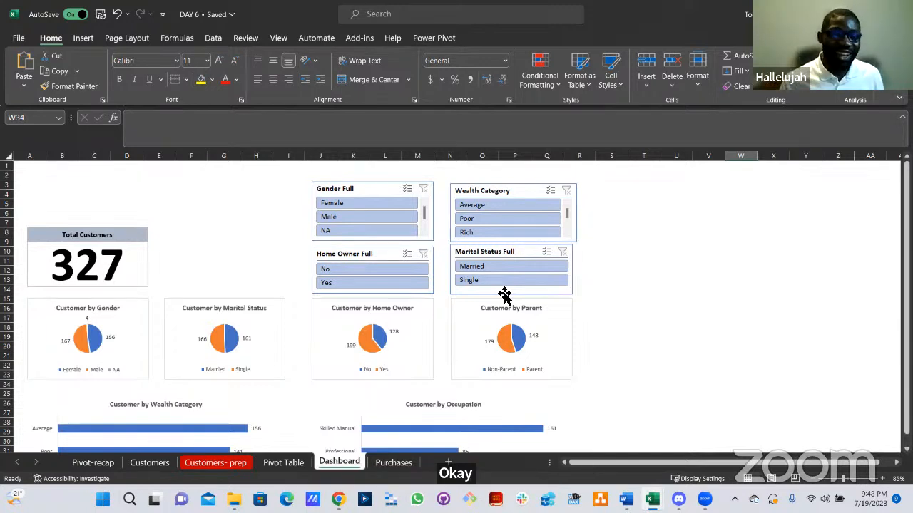
left_click(333, 218)
left_click(486, 280)
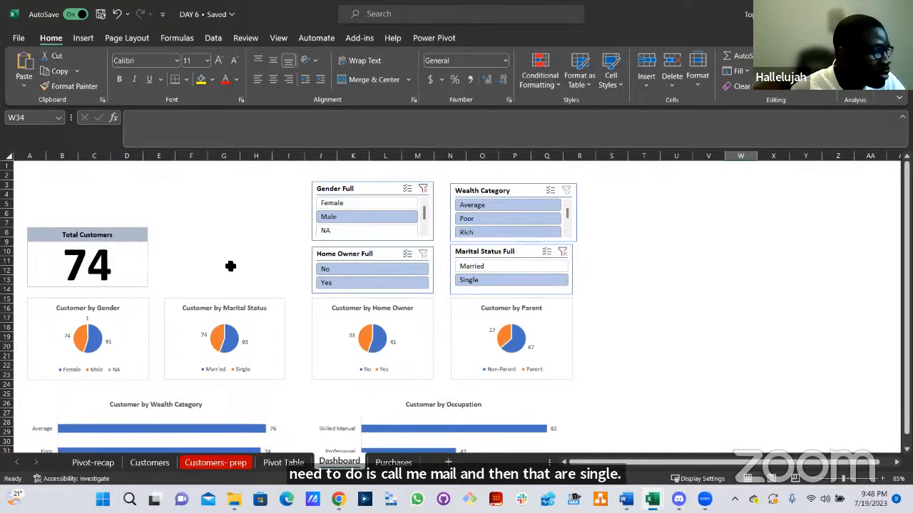
Compare the Wealth Category, Occupation and other chart figures with Total Customers to check which charts follow the Male and Single filters.
scroll(258, 277, "down", 1)
scroll(303, 326, "down", 4)
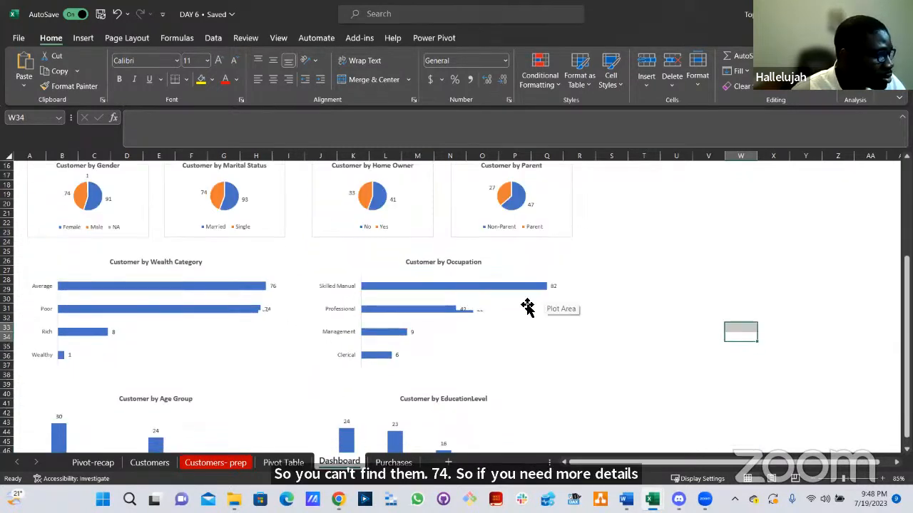
mouse_move(371, 316)
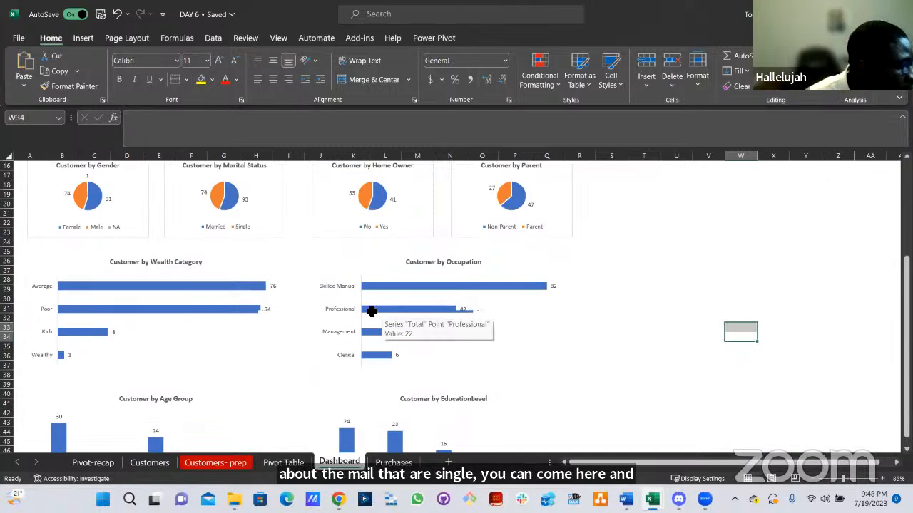
scroll(293, 282, "up", 5)
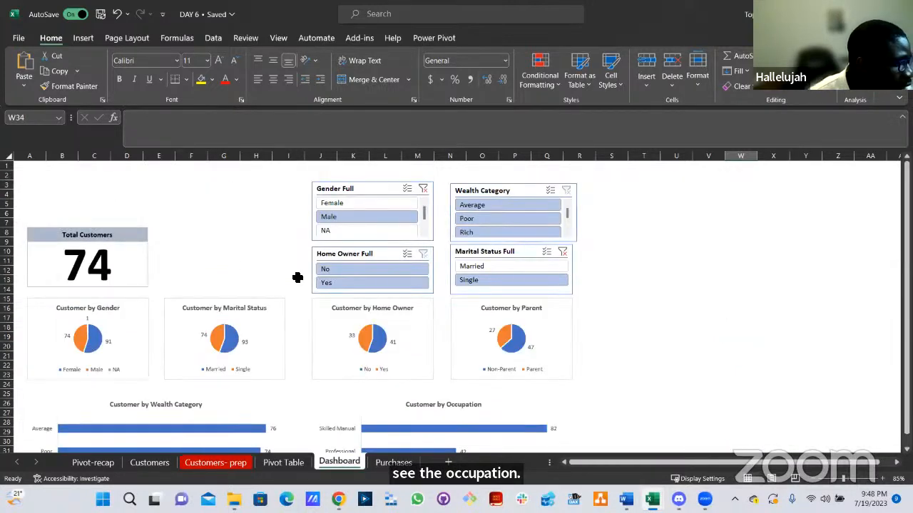
scroll(299, 280, "down", 4)
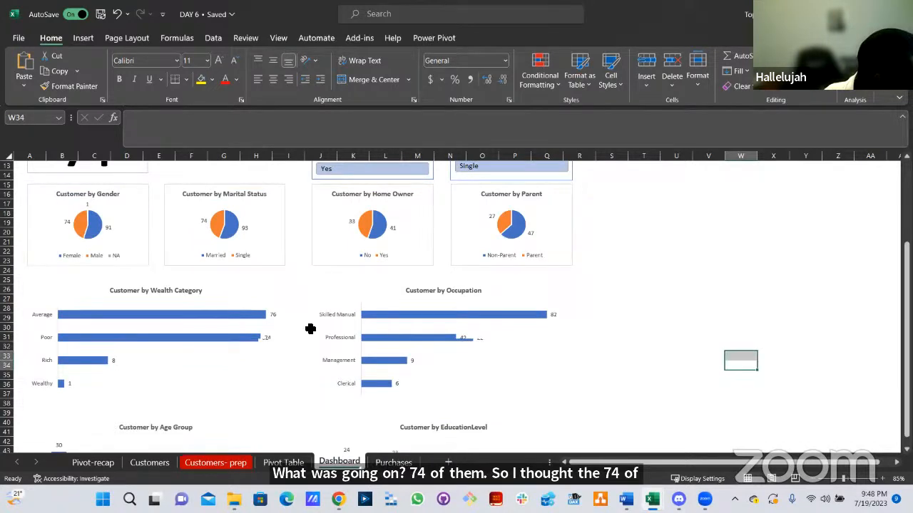
scroll(310, 328, "up", 4)
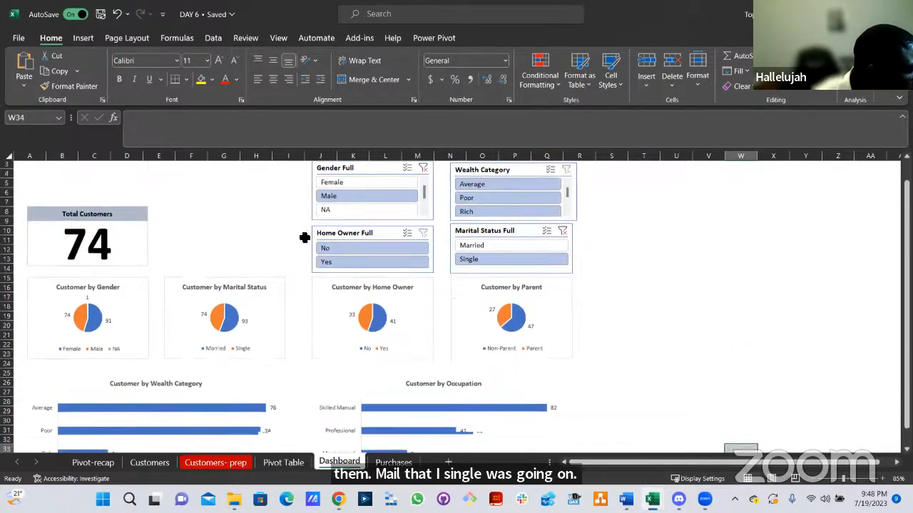
scroll(306, 257, "down", 5)
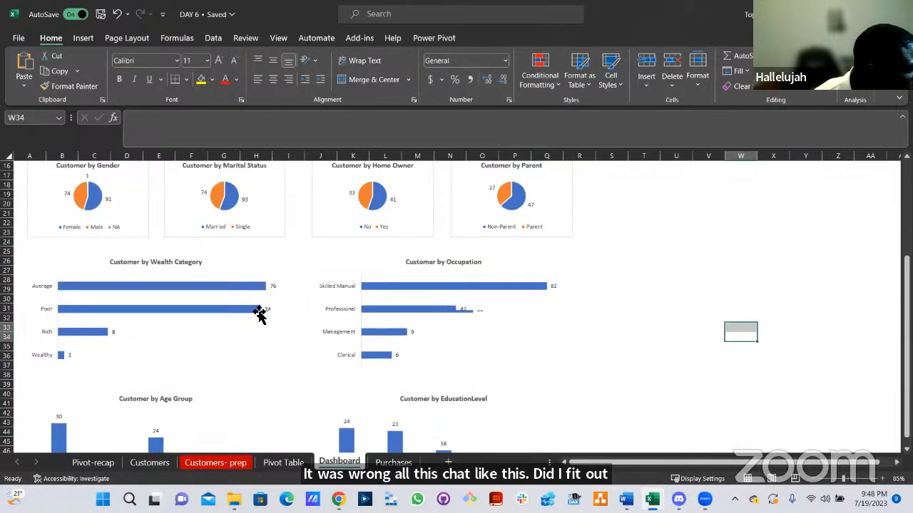
scroll(289, 328, "down", 3)
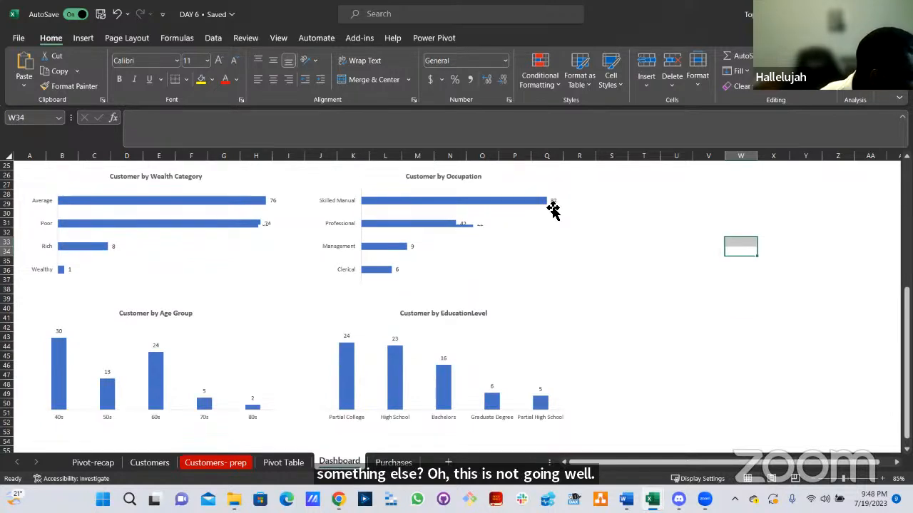
scroll(545, 242, "up", 2)
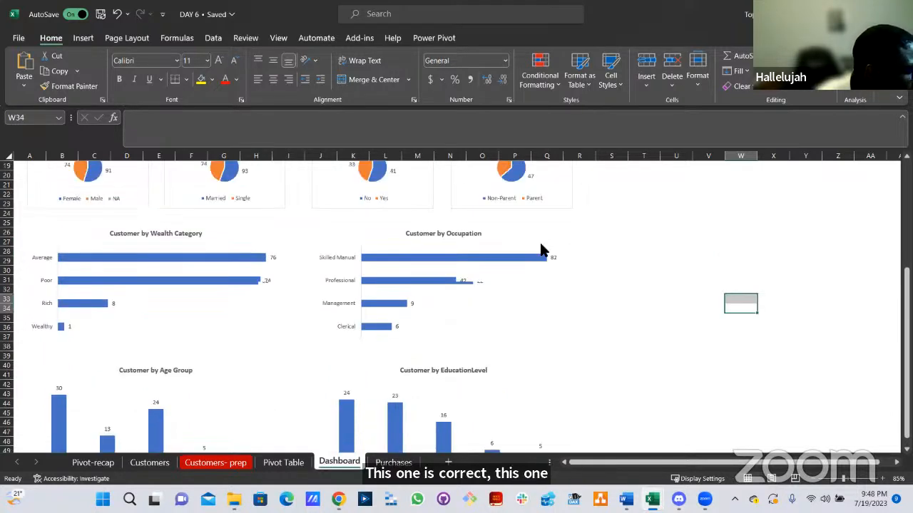
scroll(542, 246, "up", 3)
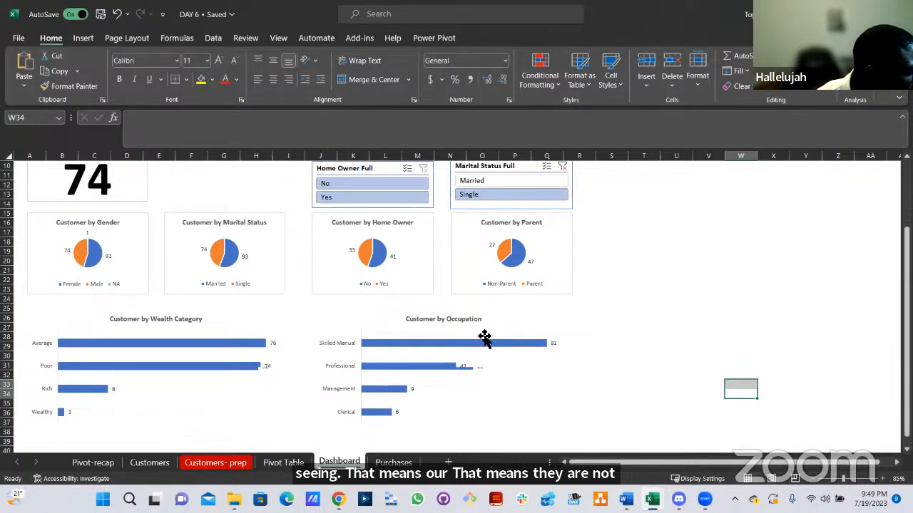
Check which PivotTables the Gender Full slicer is connected to in its report connections, leaving the connections as they are.
left_click(281, 463)
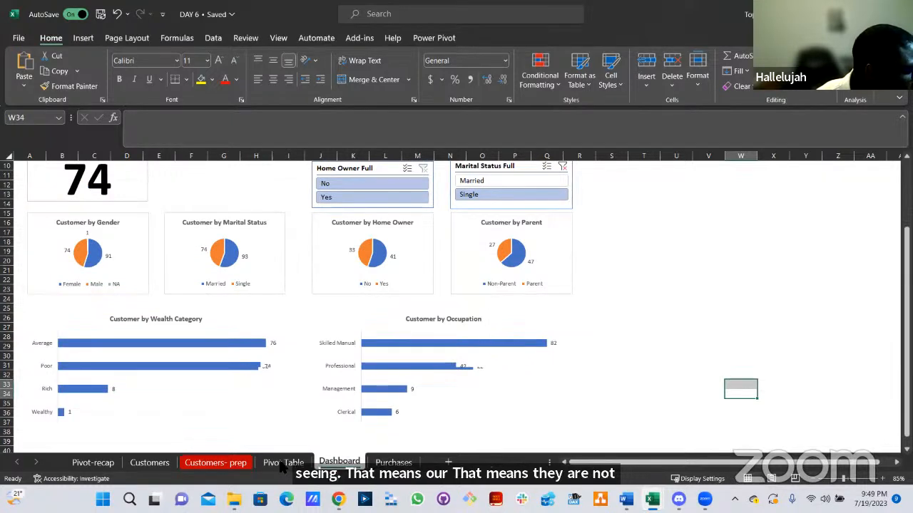
left_click(340, 462)
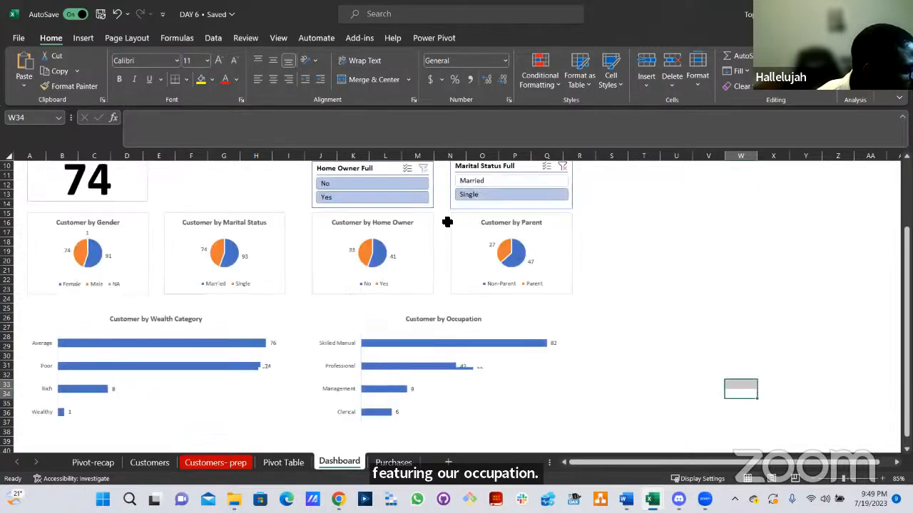
scroll(447, 235, "up", 3)
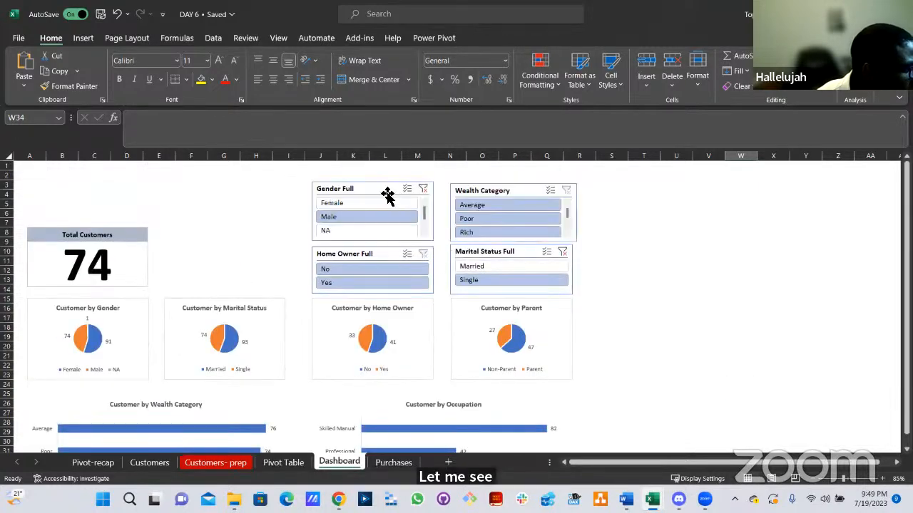
left_click(387, 195)
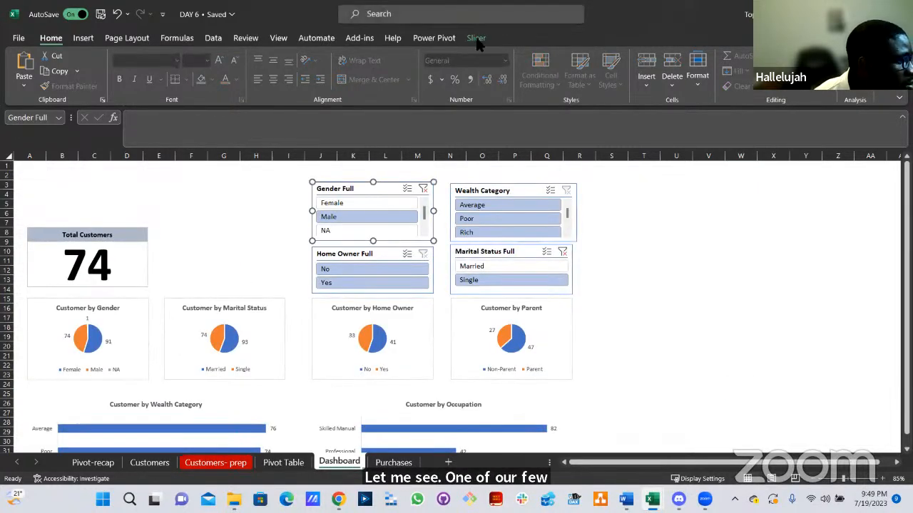
left_click(102, 75)
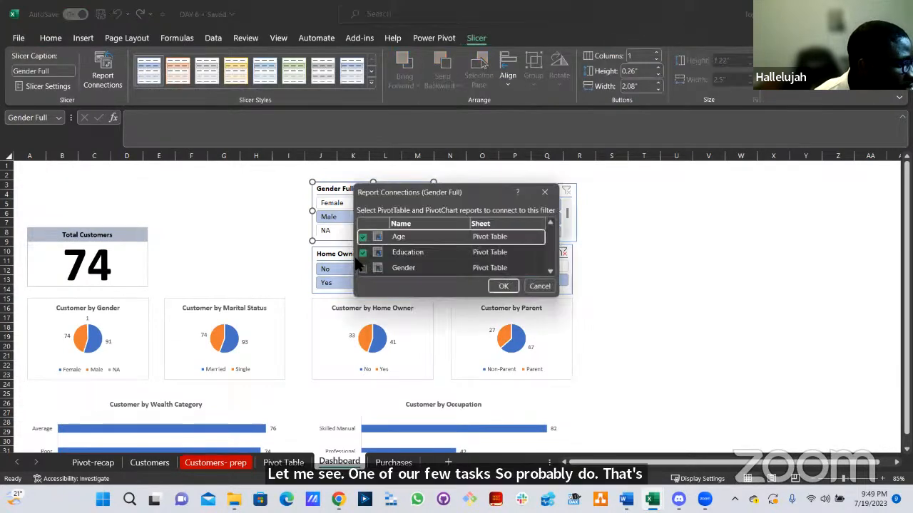
scroll(417, 265, "down", 1)
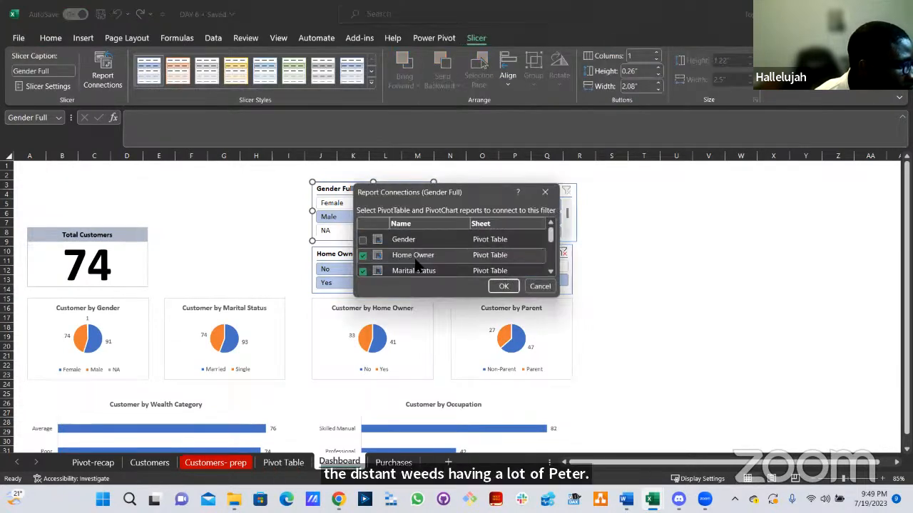
scroll(418, 265, "down", 2)
scroll(417, 265, "up", 3)
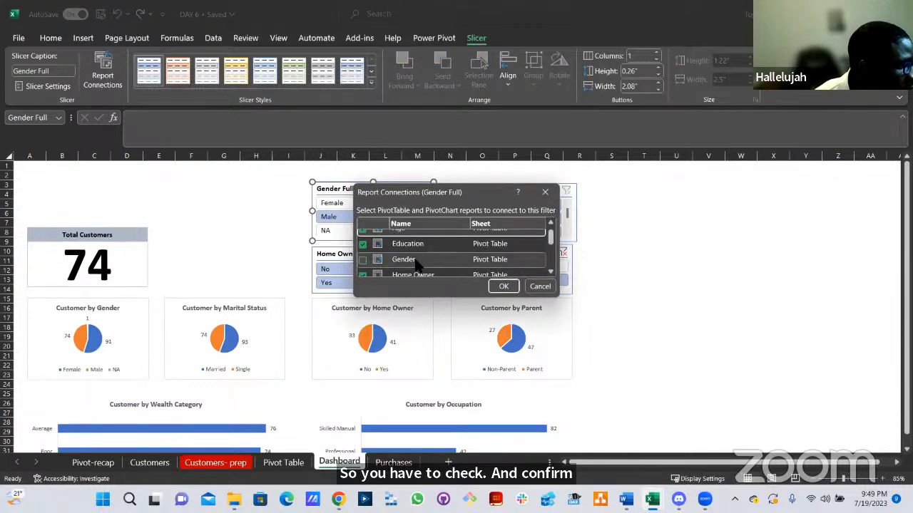
scroll(417, 265, "down", 3)
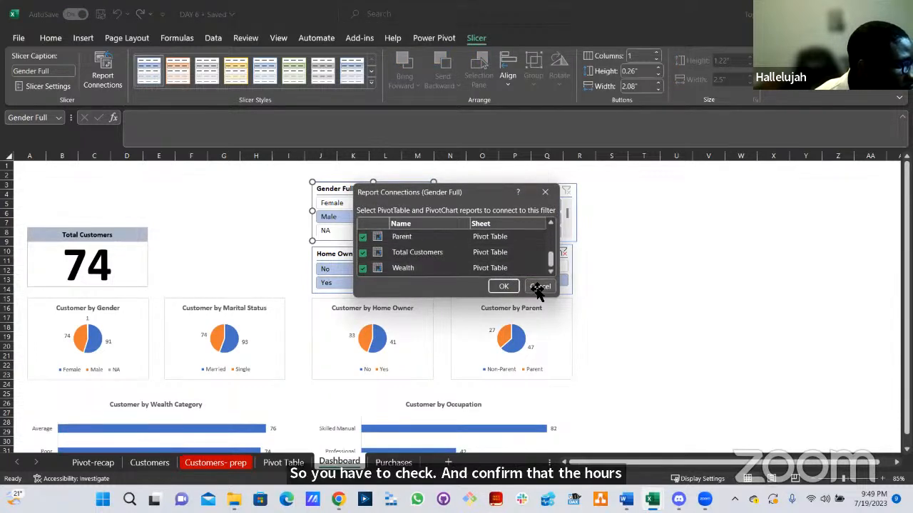
key("Escape")
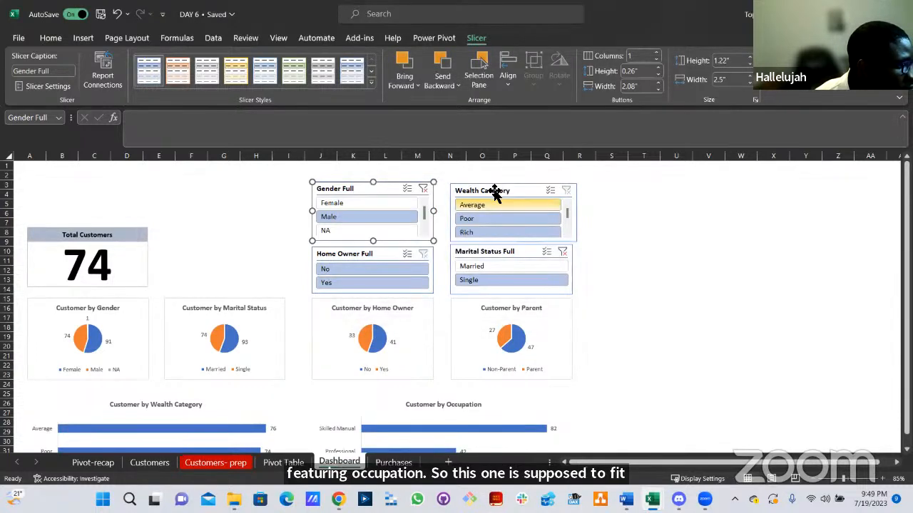
Review the Marital Status Full slicer's report connections, including the Occupation and Wealth PivotTables.
left_click(491, 256)
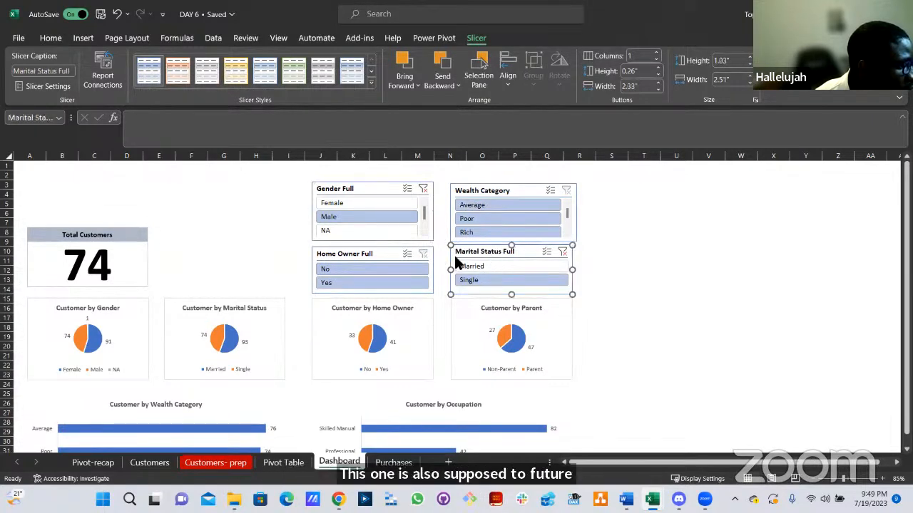
scroll(497, 252, "down", 3)
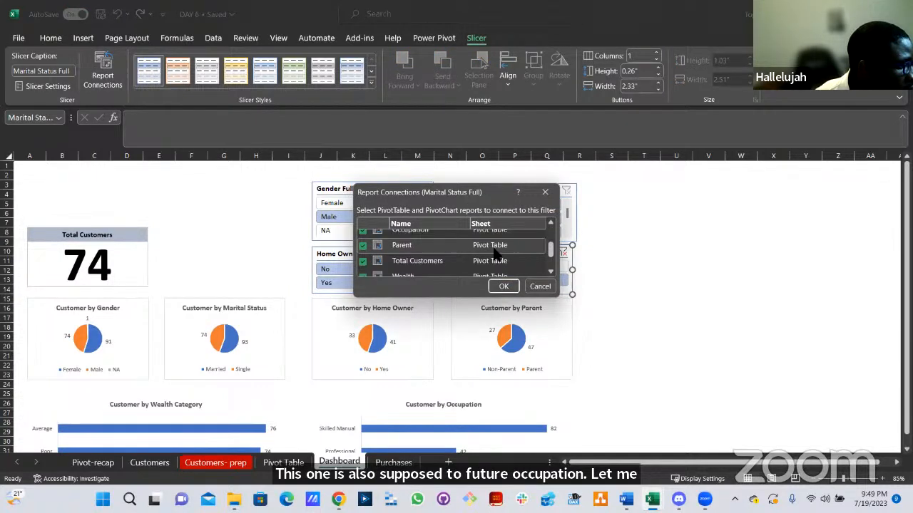
scroll(497, 252, "up", 2)
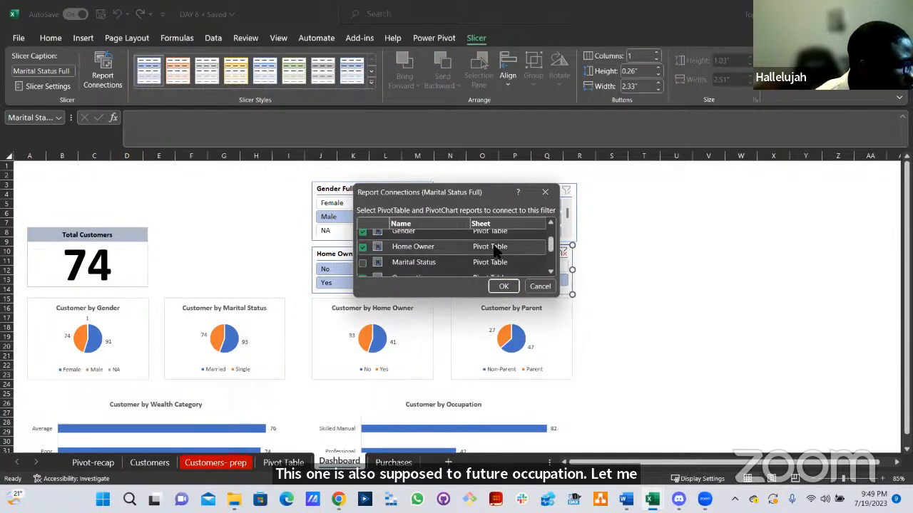
scroll(497, 251, "up", 1)
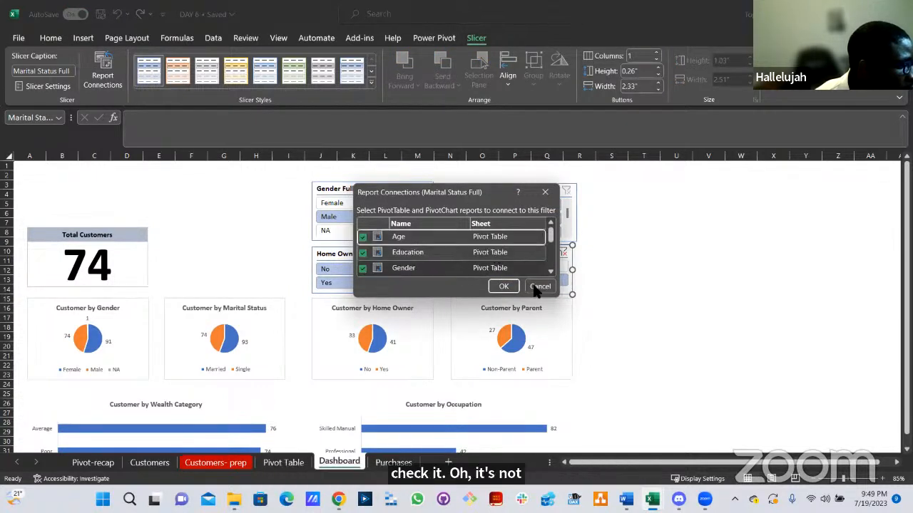
key("Return")
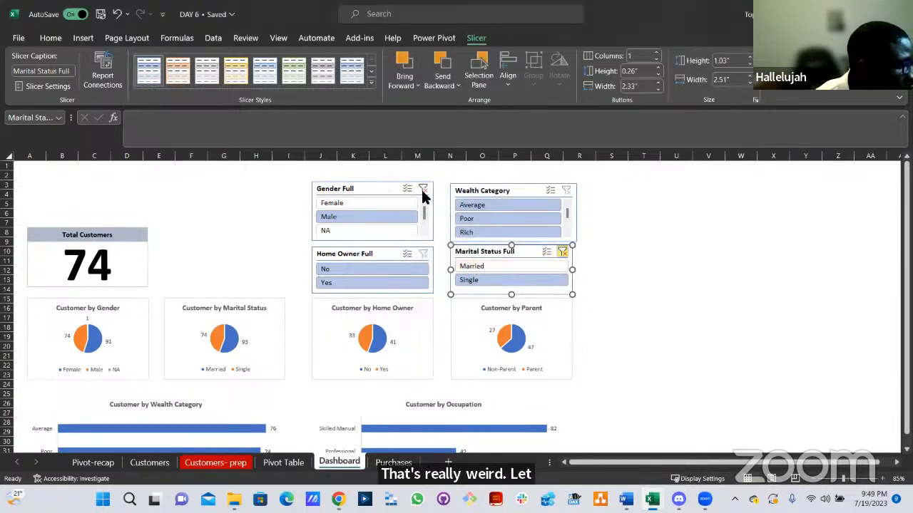
Reapply the Male and Single filters and inspect the Skilled Manual and Professional bar values in the Customer by Occupation chart.
left_click(528, 268)
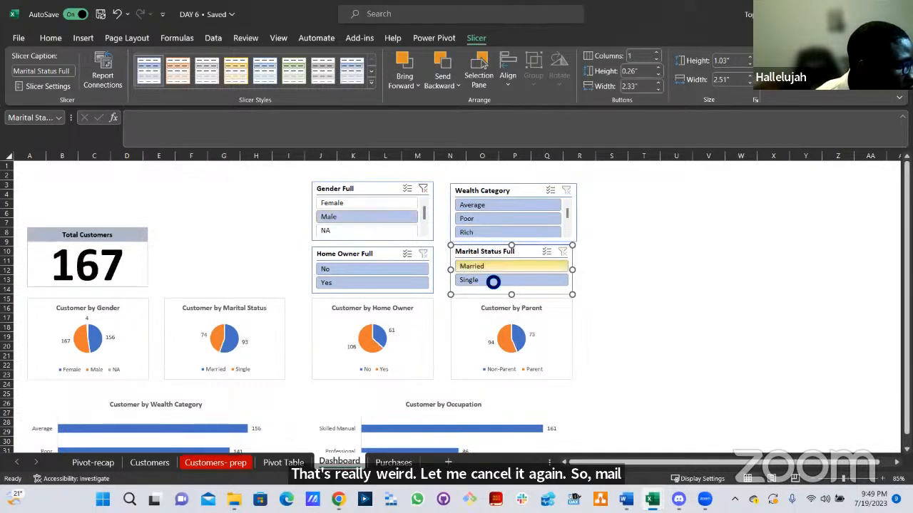
left_click(493, 281)
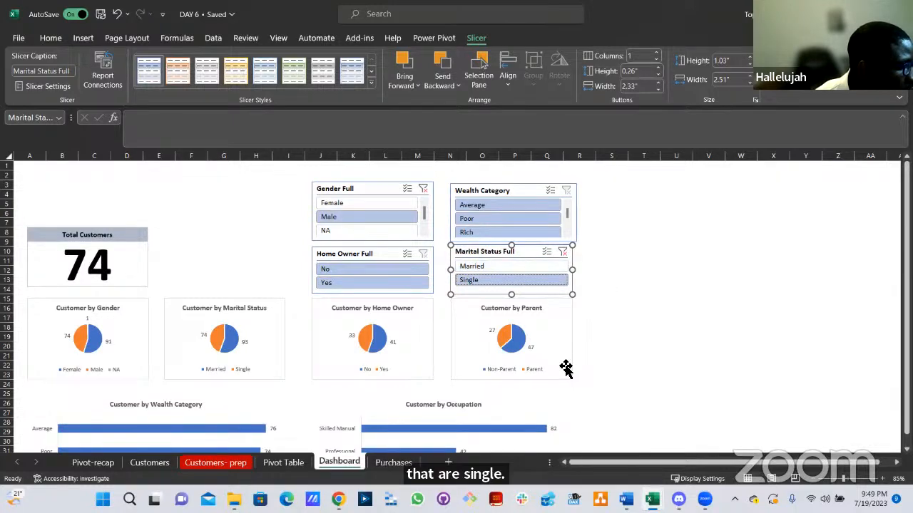
left_click(612, 384)
scroll(460, 373, "down", 4)
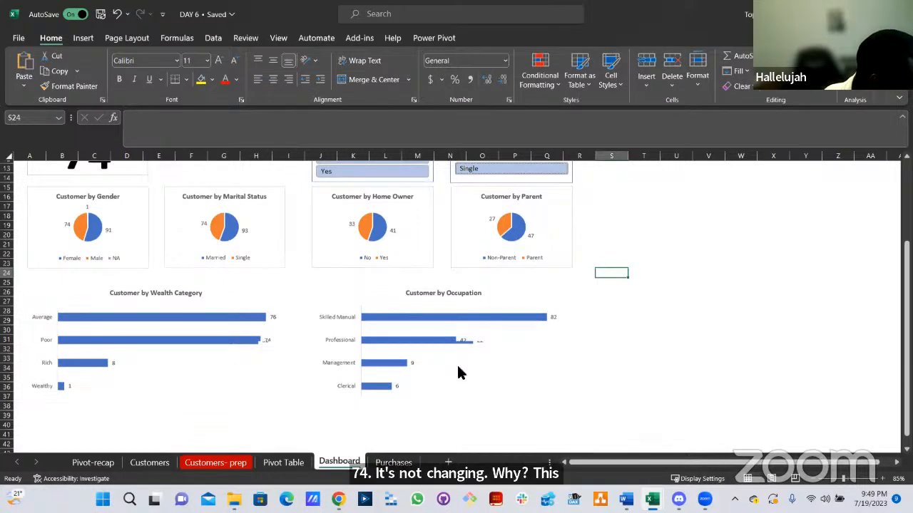
mouse_move(540, 322)
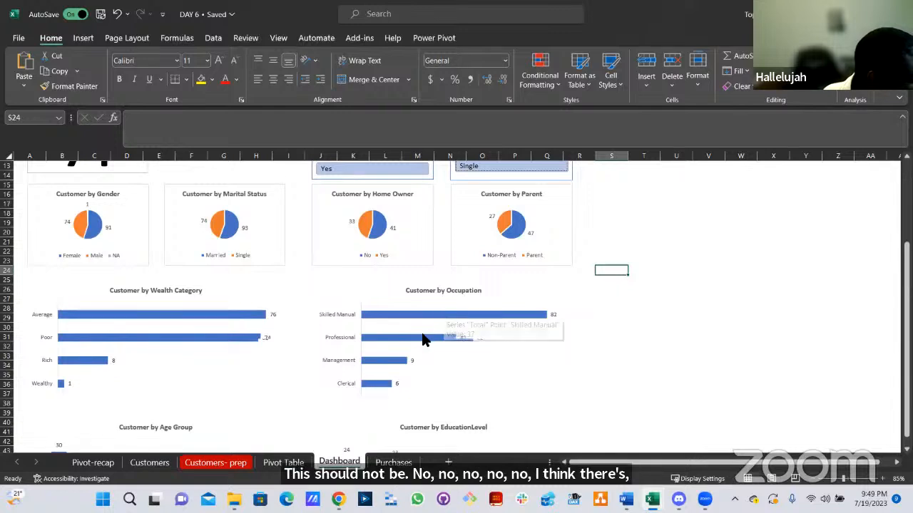
mouse_move(423, 341)
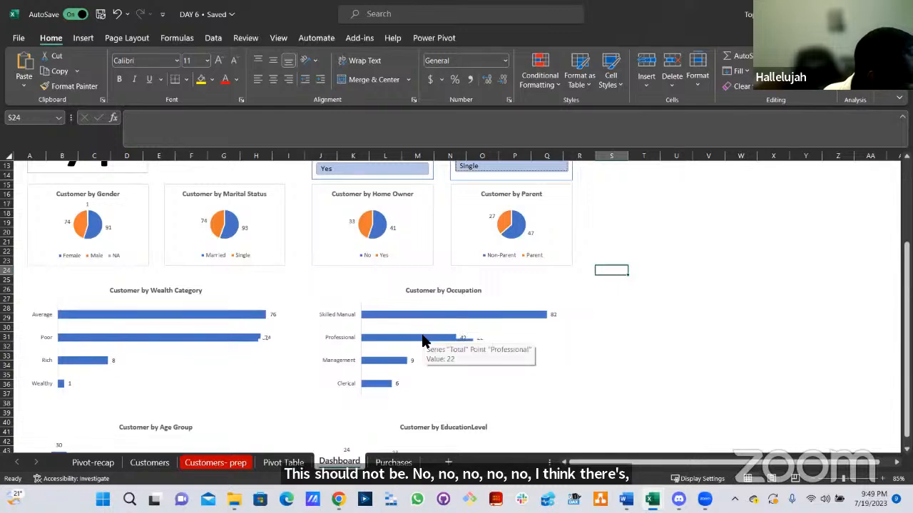
Refresh the Customer by Occupation chart's data labels by removing them and adding them back.
left_click(552, 323)
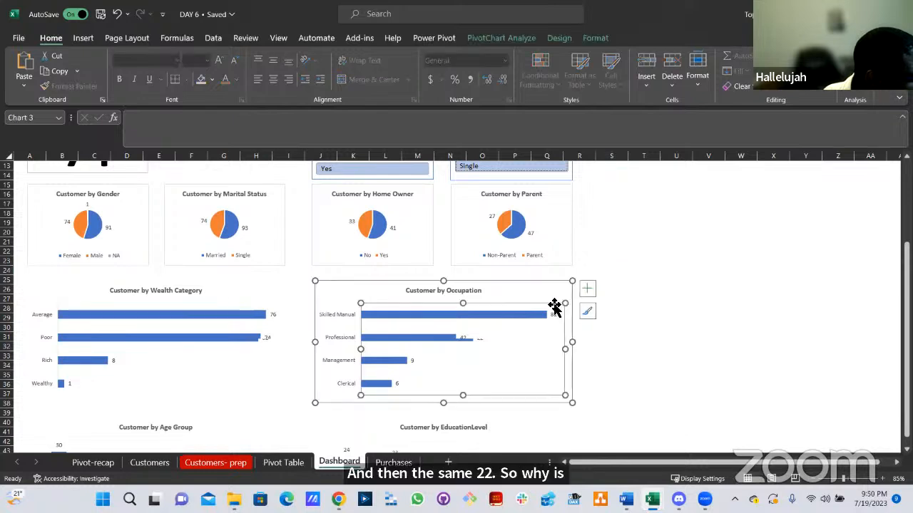
left_click(587, 289)
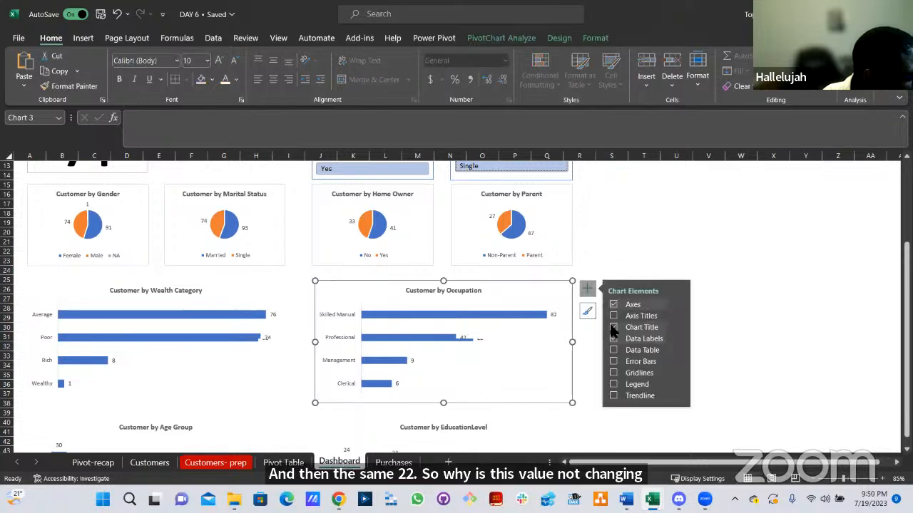
left_click(611, 338)
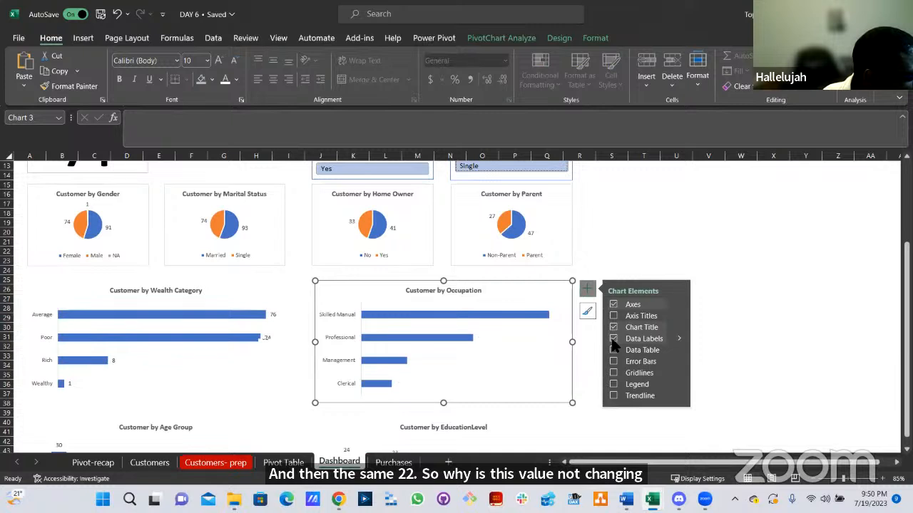
left_click(599, 262)
Clear the Gender Full and Marital Status Full slicers and filter the dashboard again to Male and Single.
scroll(561, 222, "up", 4)
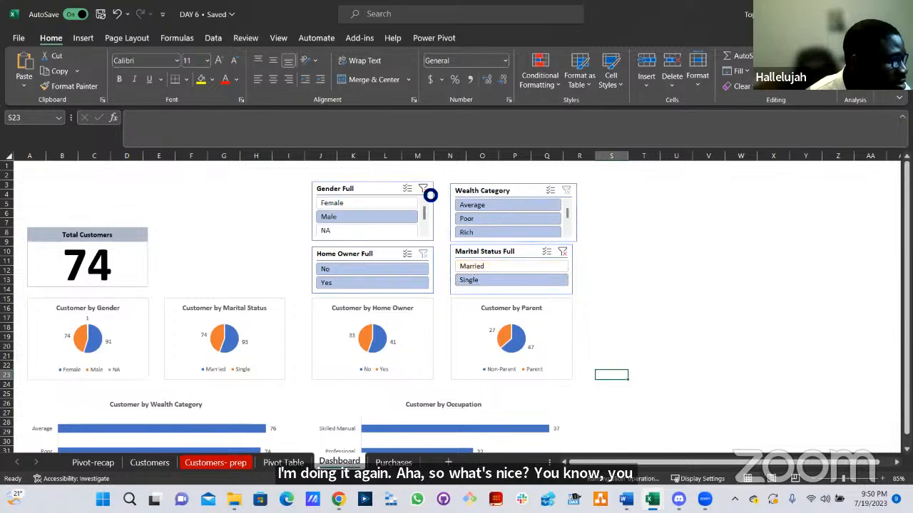
left_click(483, 279)
left_click(369, 212)
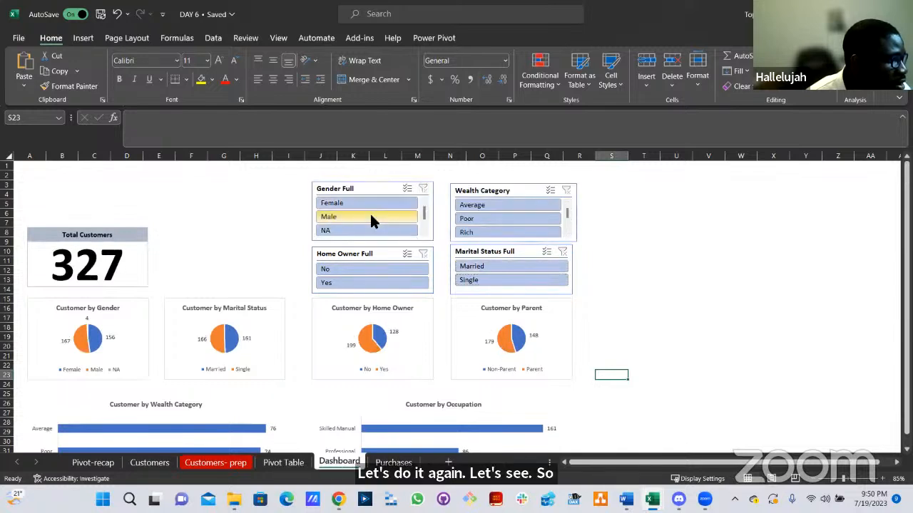
left_click(372, 218)
left_click(492, 283)
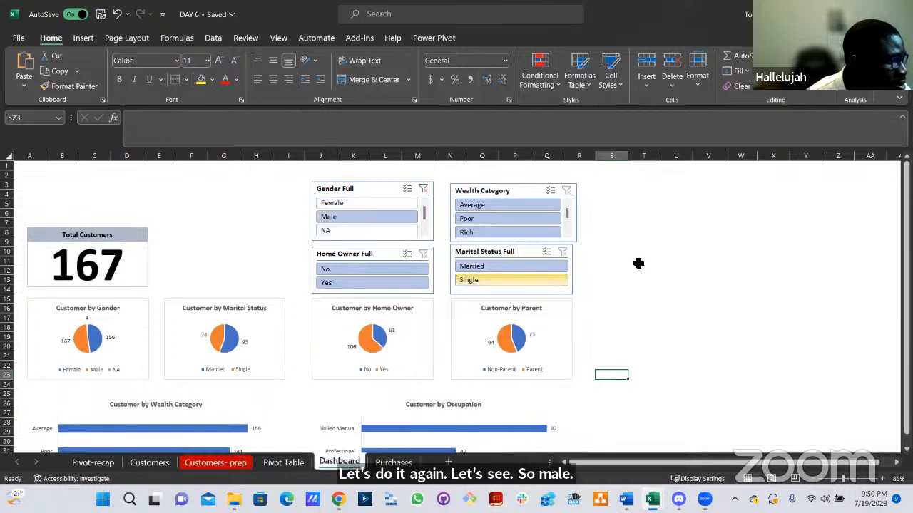
Remove the data labels from the Customer by Wealth Category chart and add them back to refresh their values.
scroll(578, 328, "down", 5)
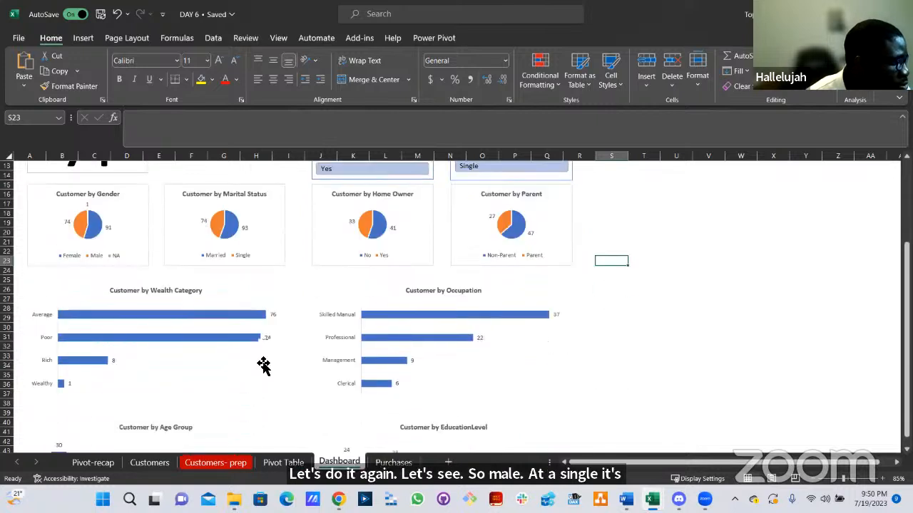
left_click(282, 329)
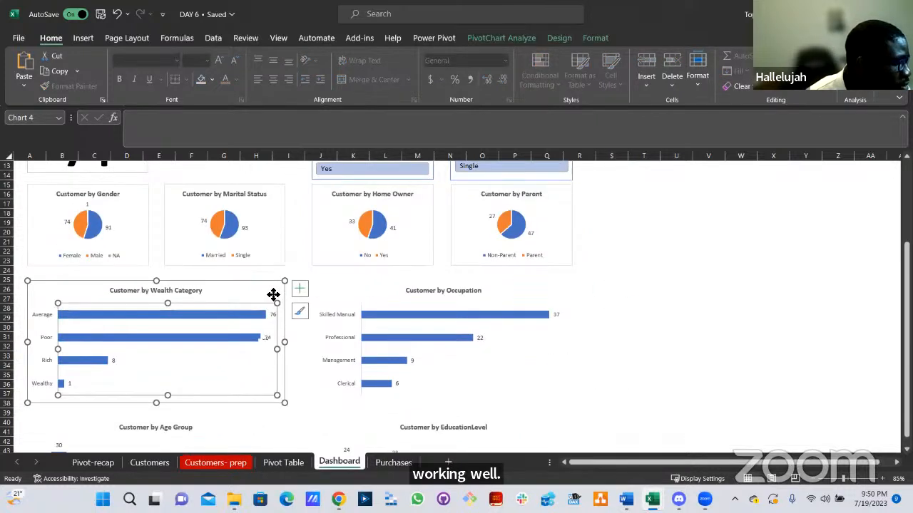
left_click(300, 291)
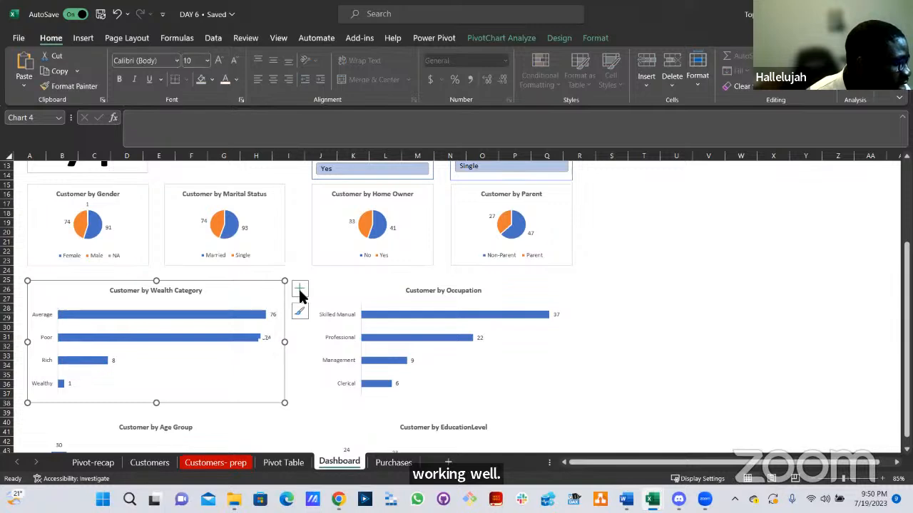
left_click(327, 339)
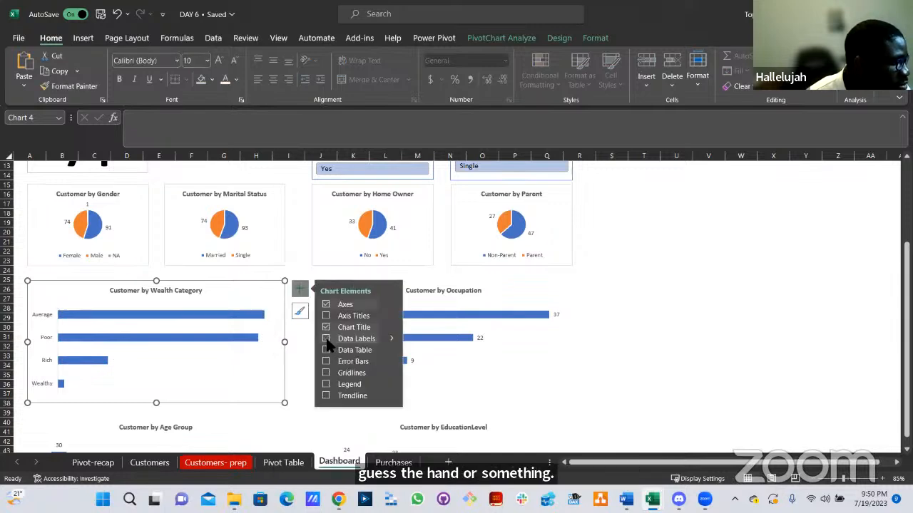
left_click(327, 339)
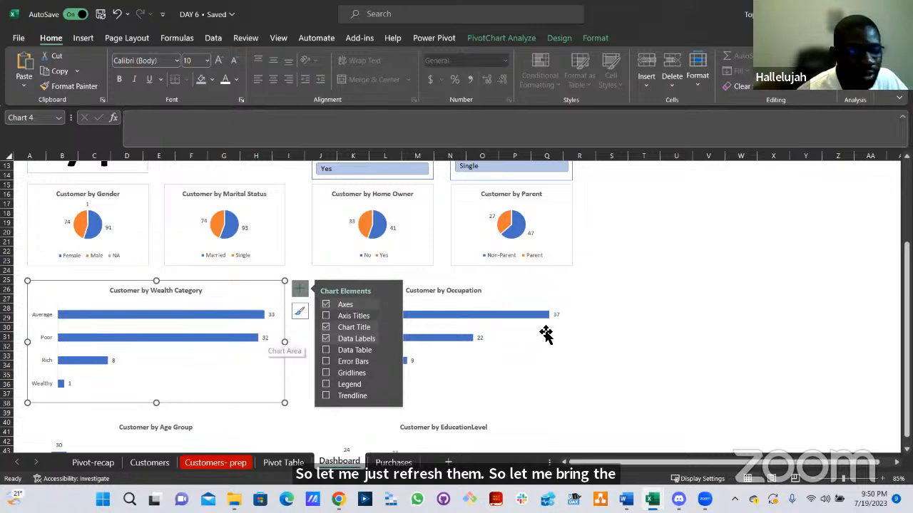
left_click(652, 269)
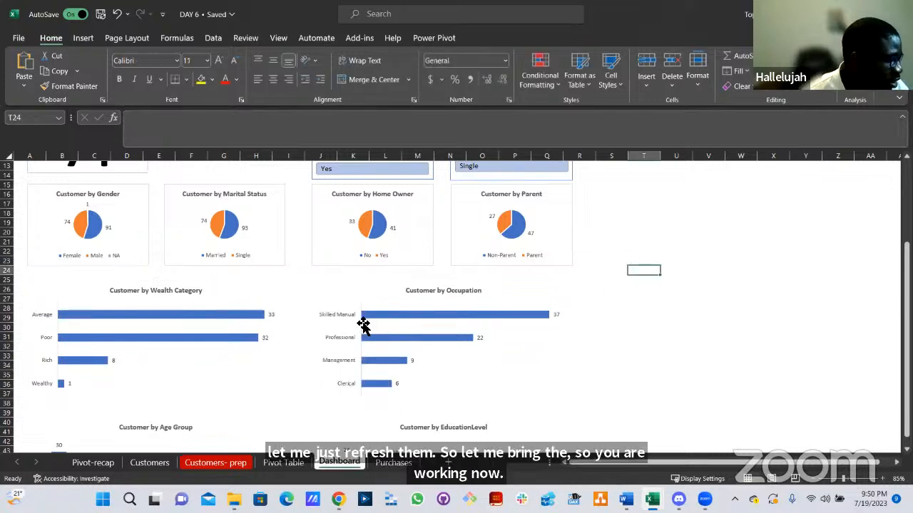
Compare the wealth, occupation, age group and education level chart values with Total Customers for the single male customers.
scroll(305, 335, "down", 4)
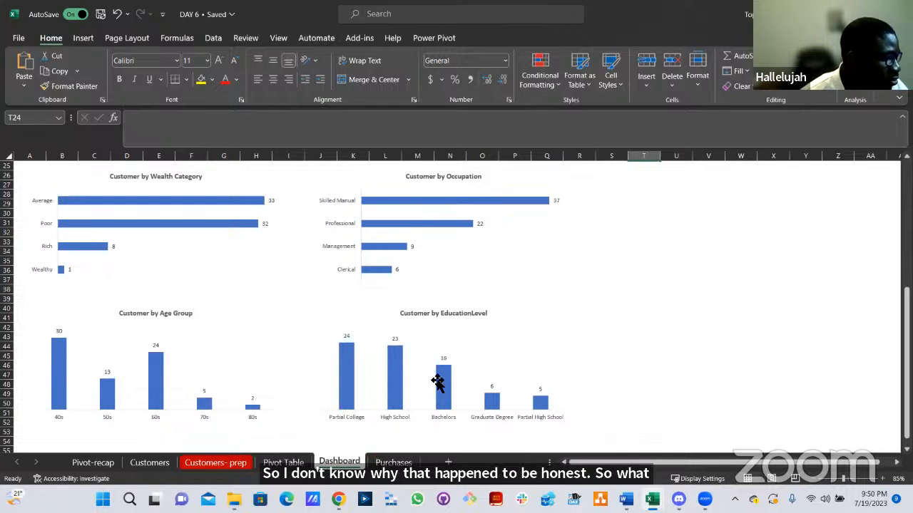
scroll(603, 308, "up", 8)
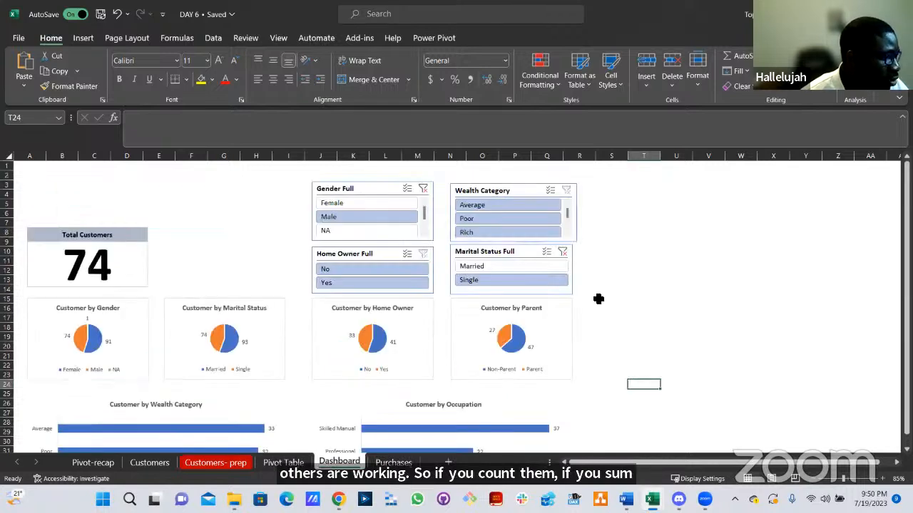
scroll(597, 301, "down", 9)
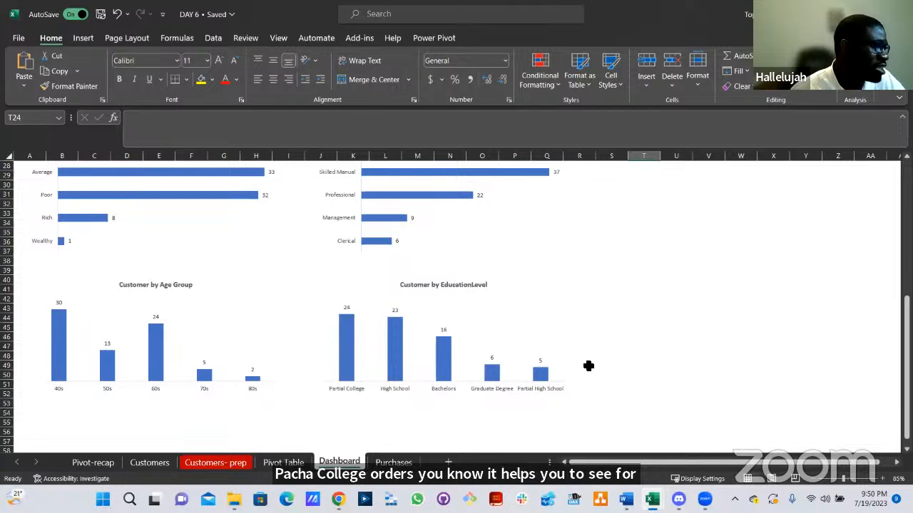
scroll(588, 366, "up", 9)
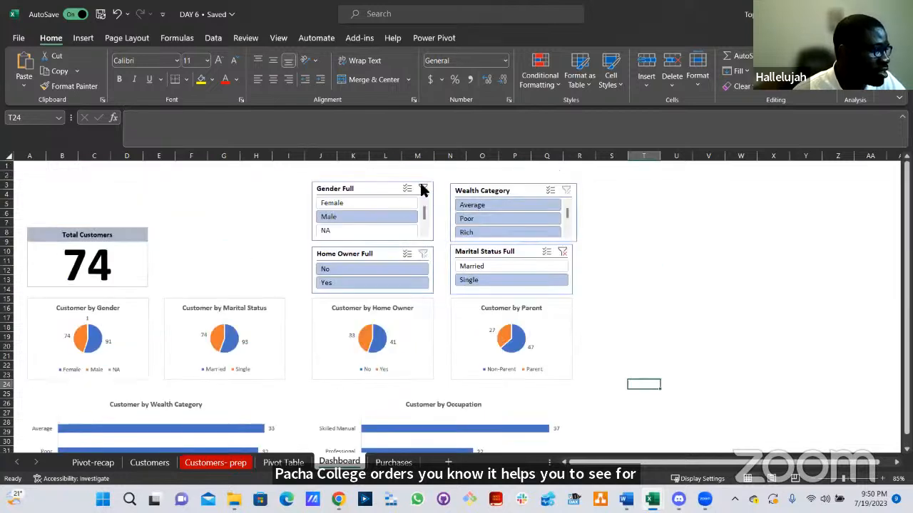
Clear the filters on the Gender Full and Marital Status Full slicers so the dashboard covers all customers again.
left_click(423, 188)
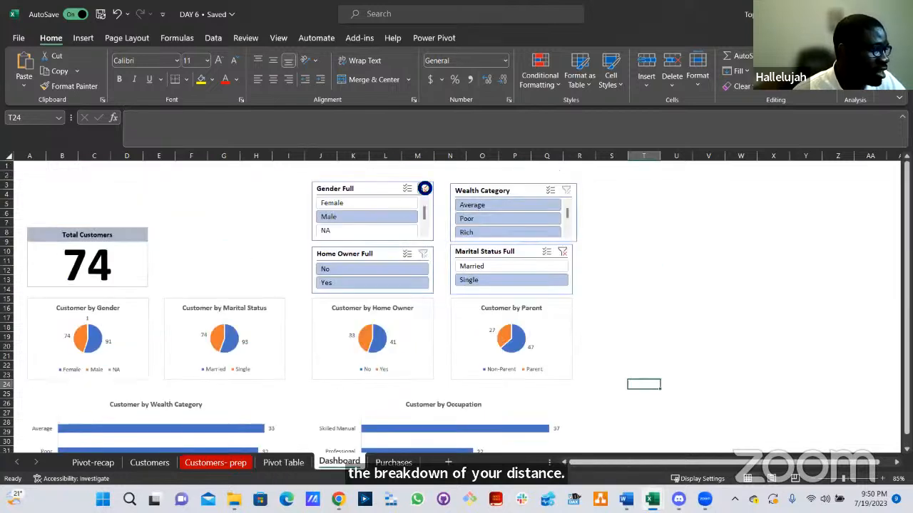
left_click(561, 253)
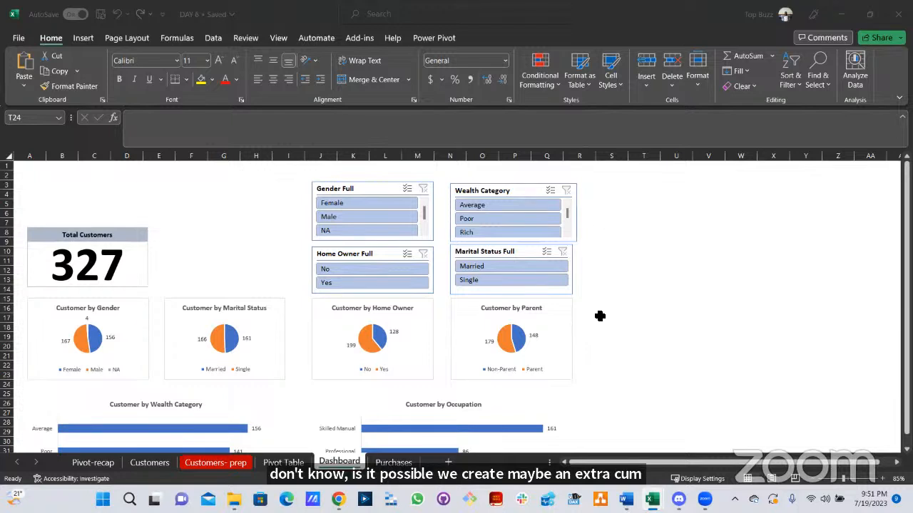
left_click(594, 200)
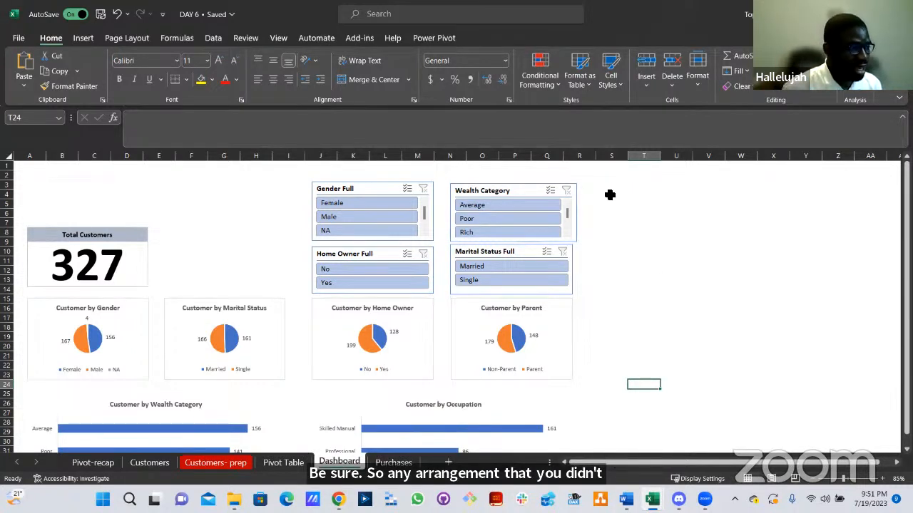
scroll(614, 282, "down", 4)
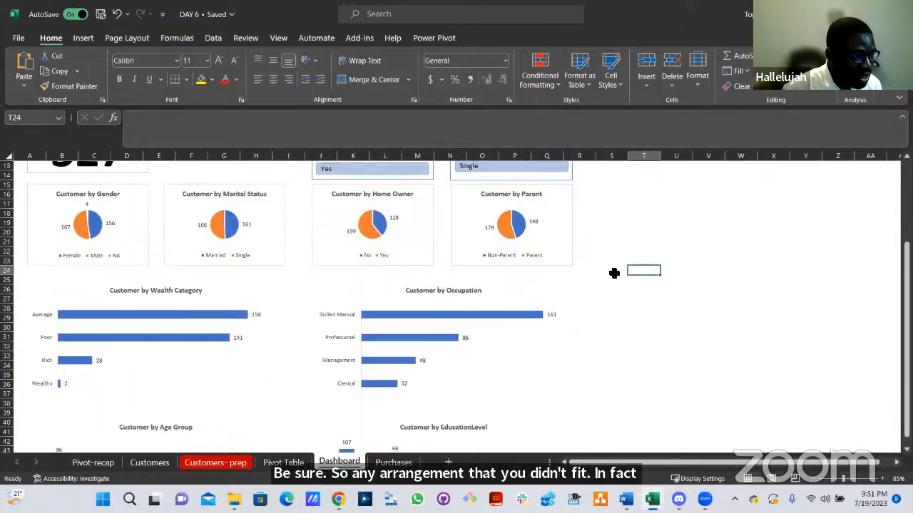
scroll(599, 402, "down", 4)
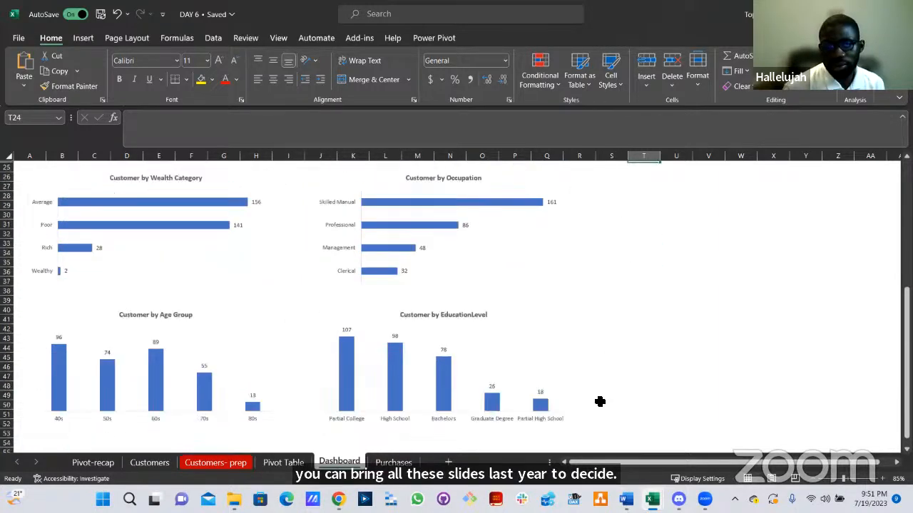
scroll(600, 402, "up", 8)
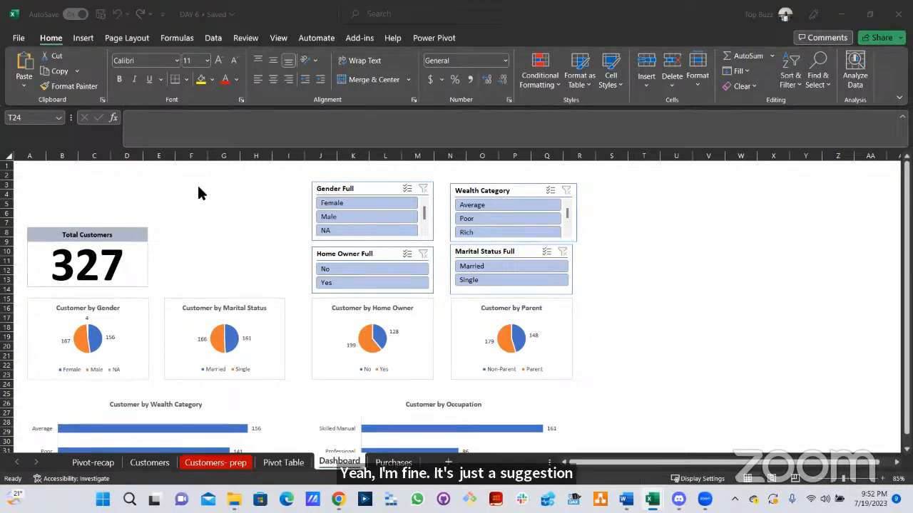
Check the Gender Full slicer's settings and formatting options, leaving them unchanged and deselecting the slicer.
left_click(366, 191)
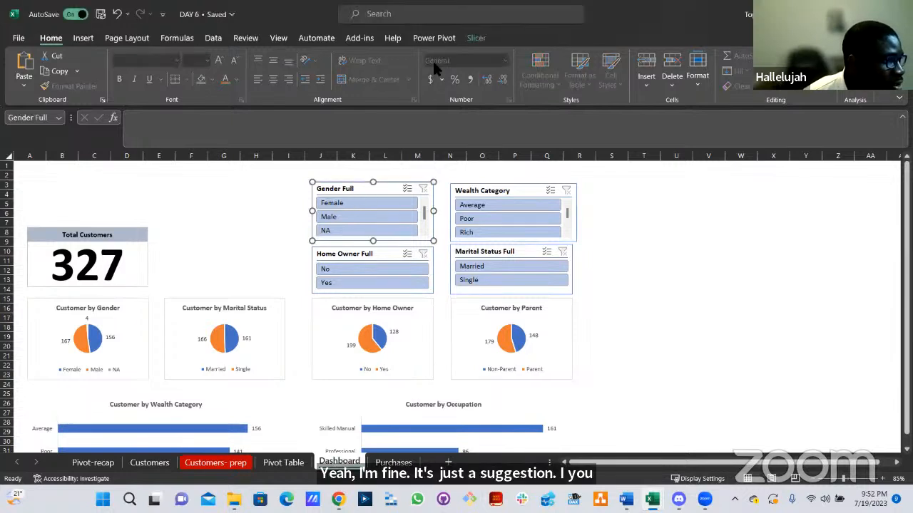
left_click(475, 40)
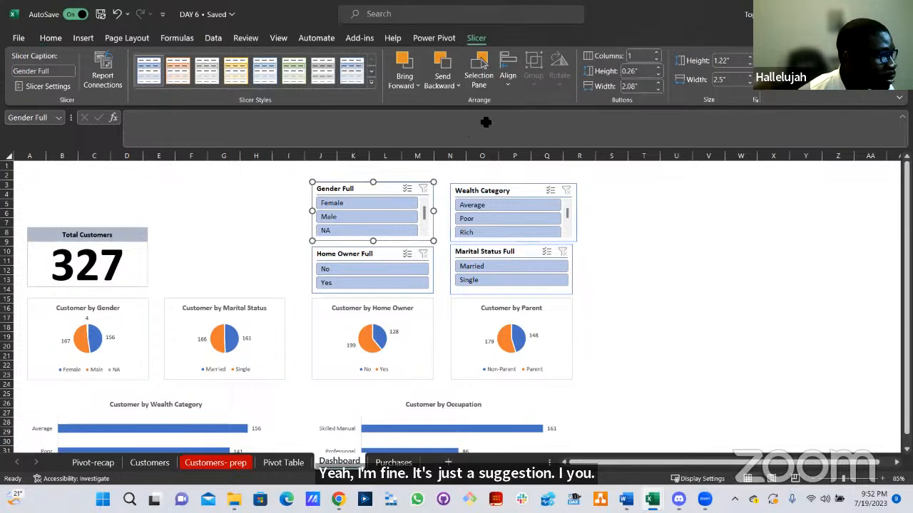
left_click(44, 90)
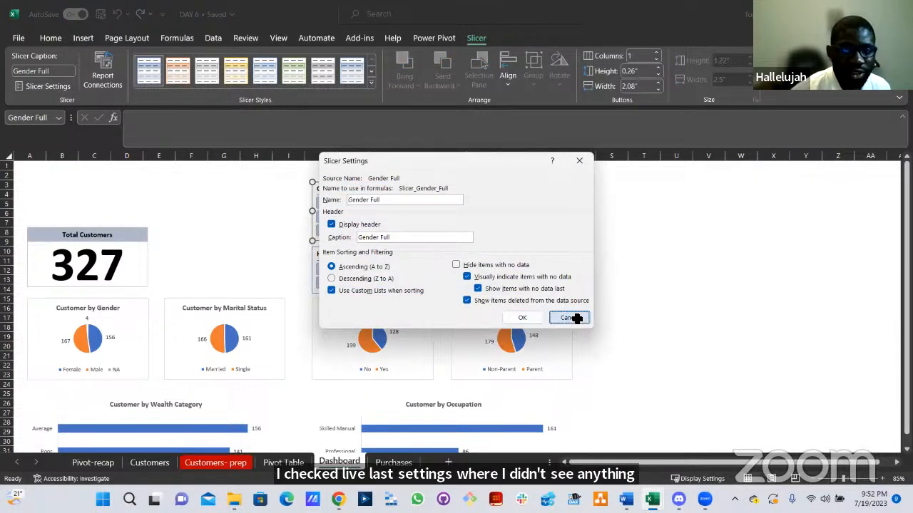
left_click(574, 318)
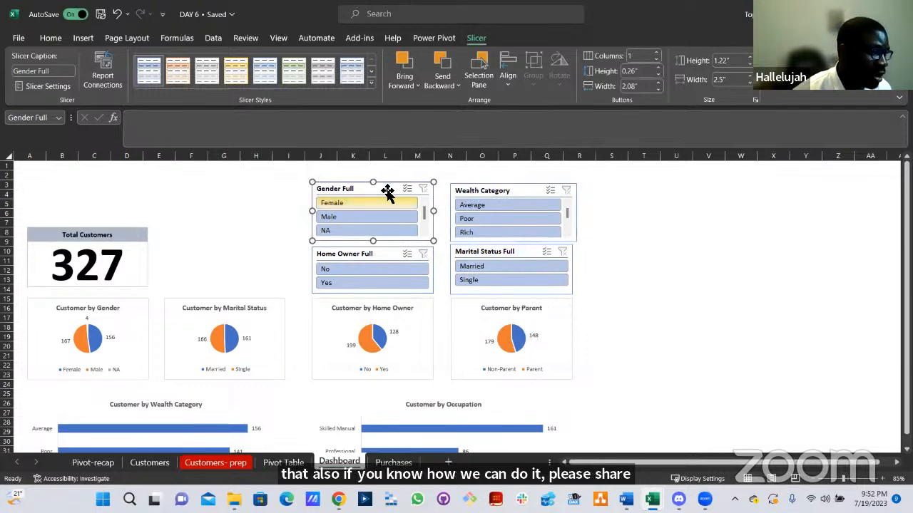
left_click(247, 223)
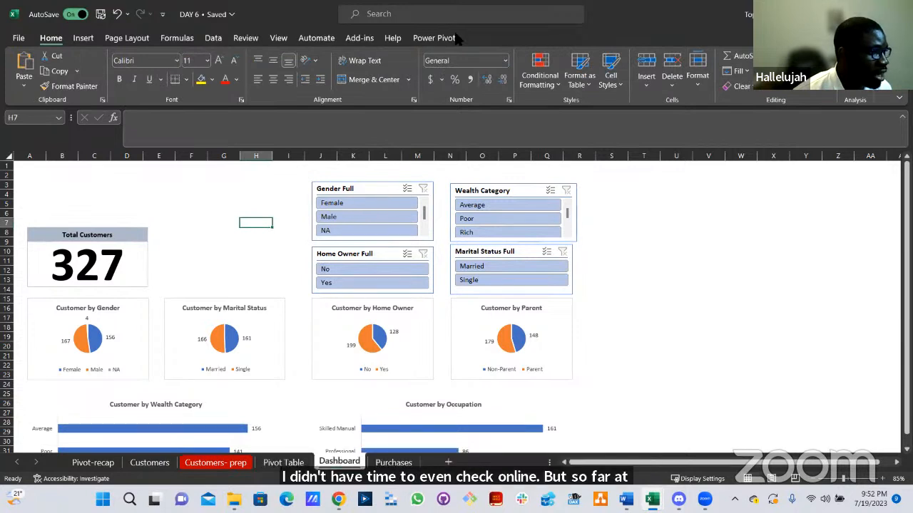
left_click(385, 199)
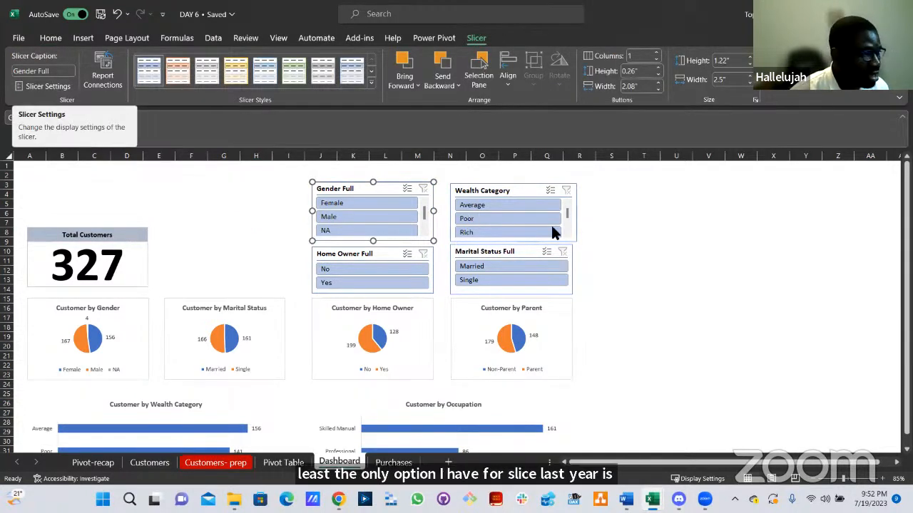
left_click(613, 206)
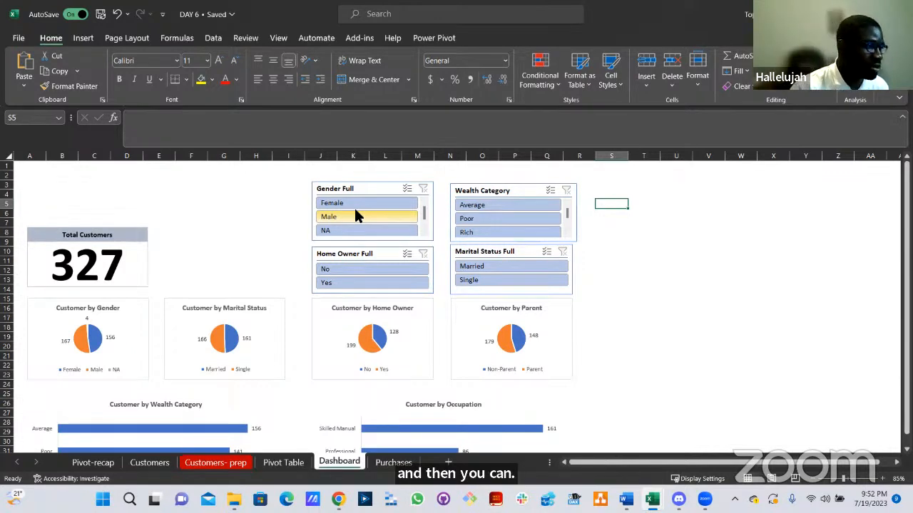
left_click(258, 254)
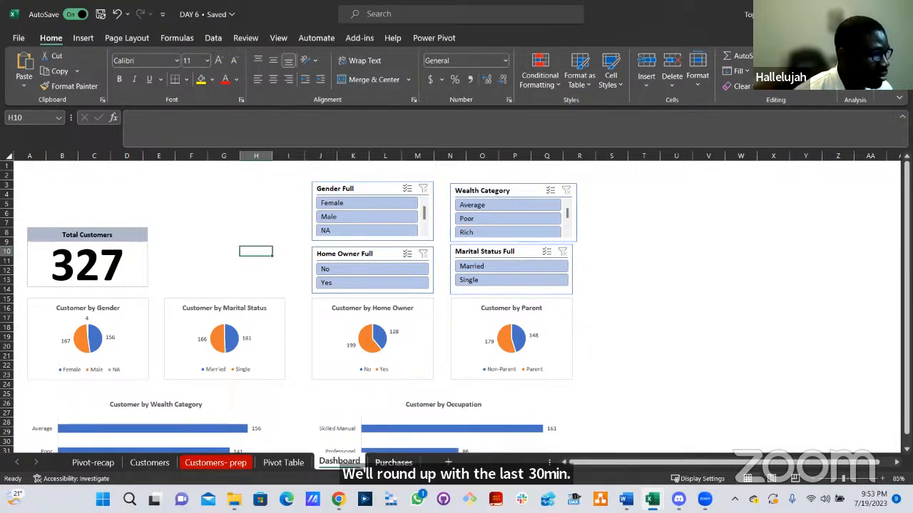
Switch to the SummerLearnCamp - Excel presentation in Chrome and open slide 2 with the break countdown.
left_click(338, 499)
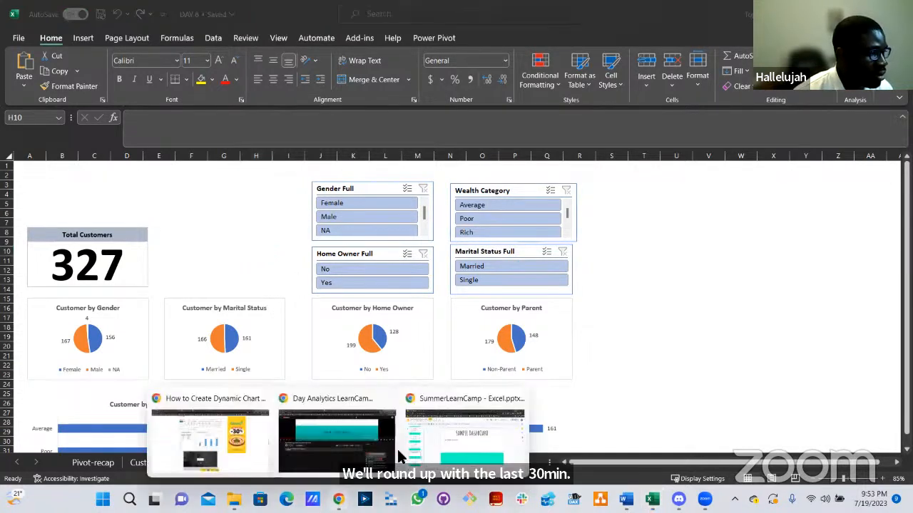
left_click(449, 448)
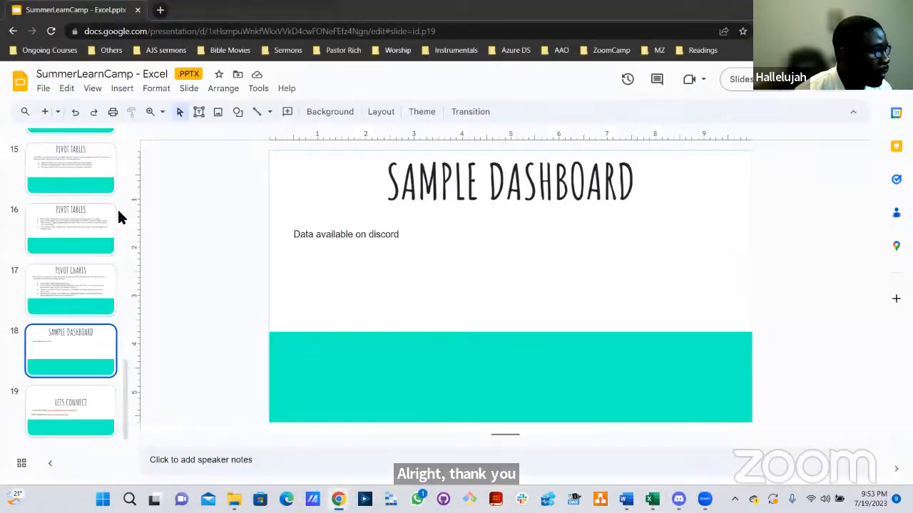
scroll(91, 196, "up", 12)
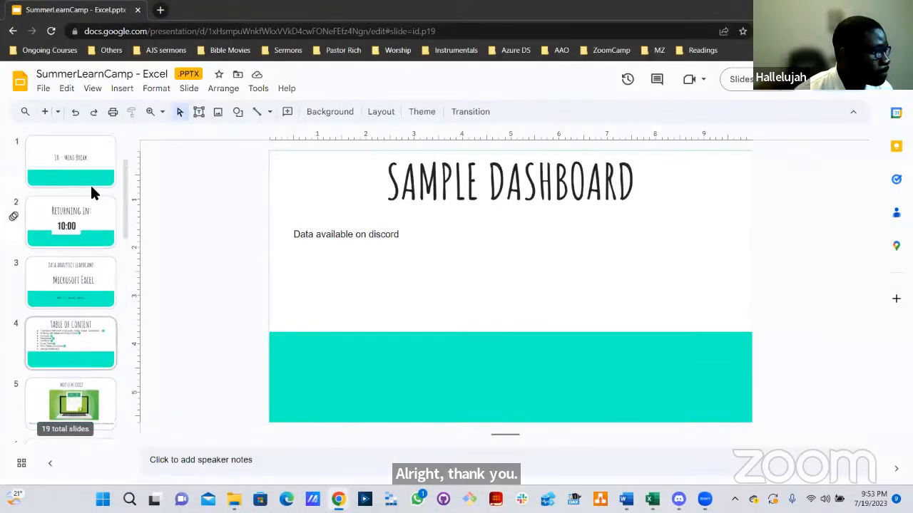
left_click(84, 225)
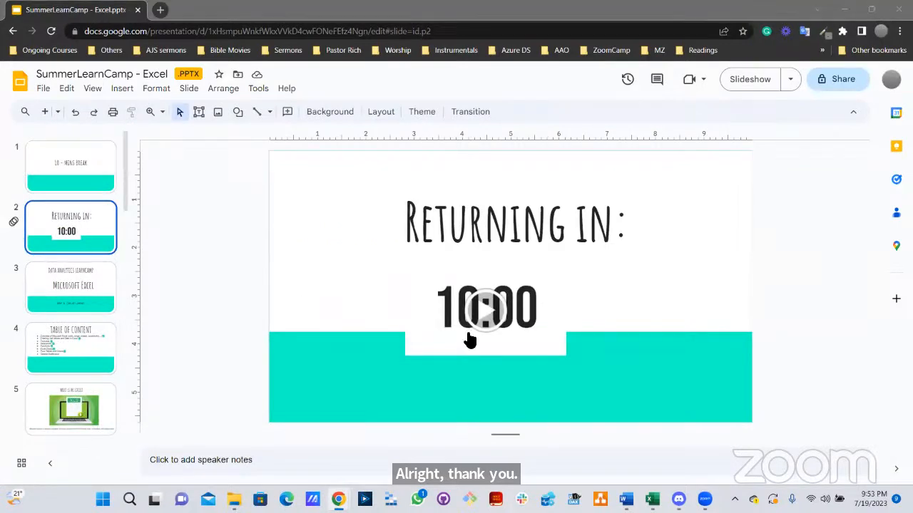
Play the slide's 10-minute countdown video in full screen and skip ahead to 4:21.
left_click(481, 314)
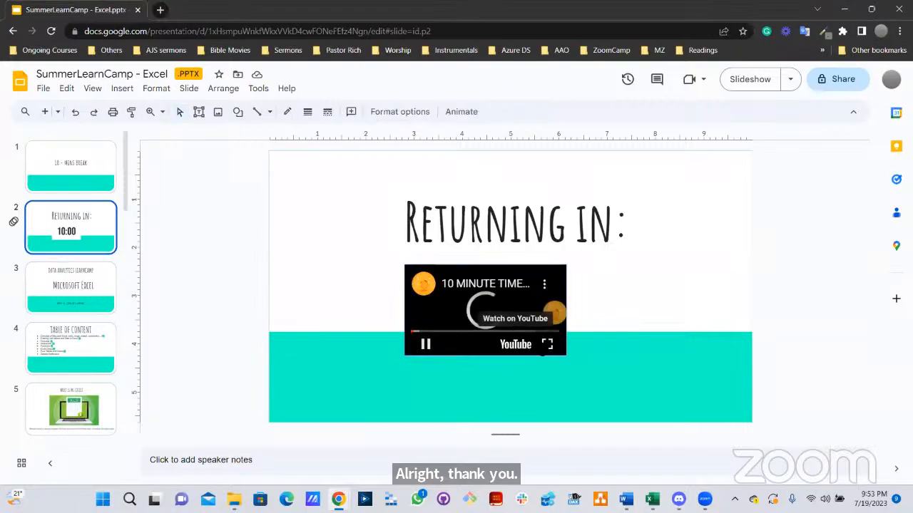
left_click(547, 345)
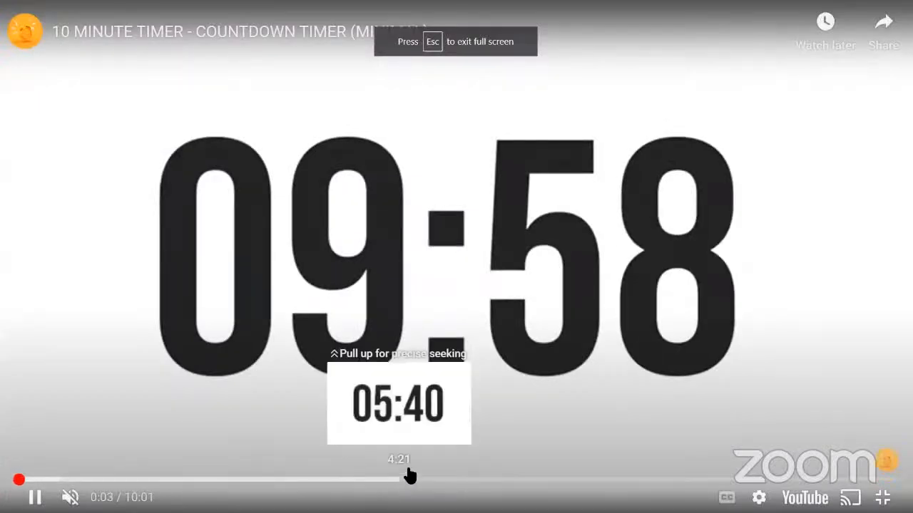
left_click(410, 476)
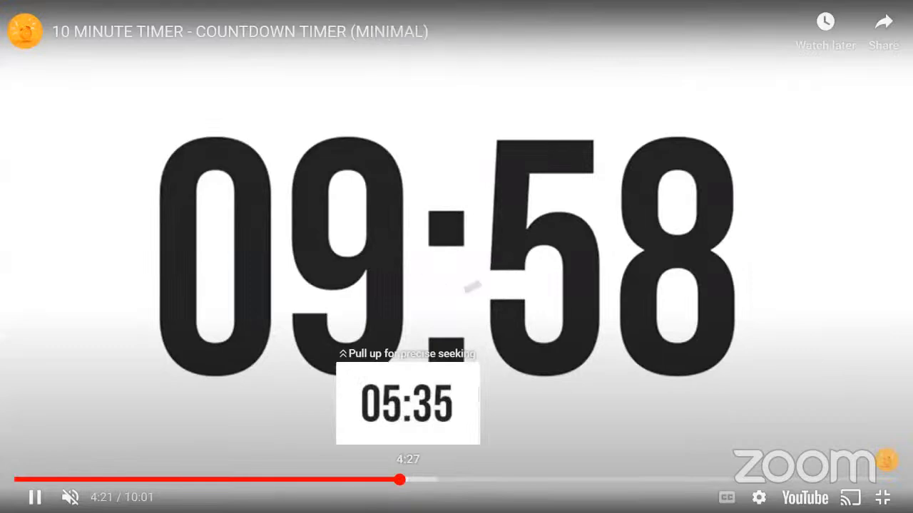
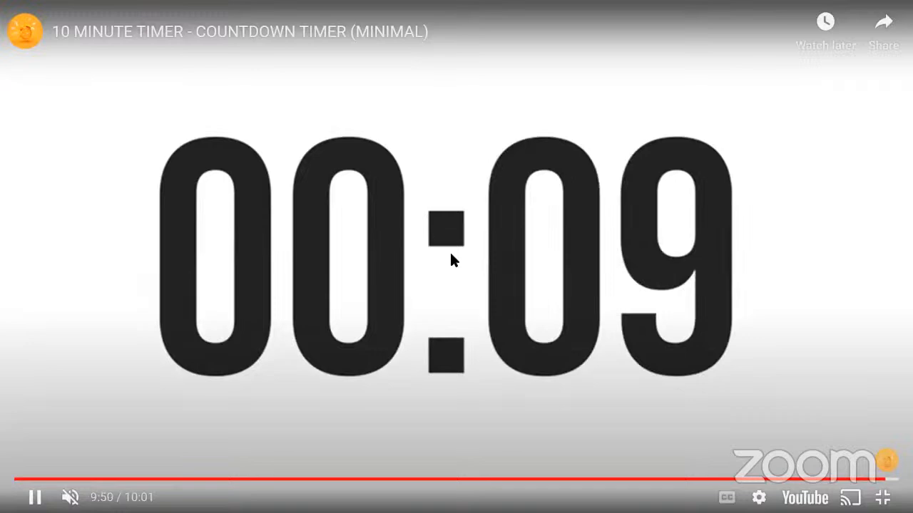
Exit the full-screen countdown and switch back to the DAY 6 workbook's dashboard in Excel.
key("Escape")
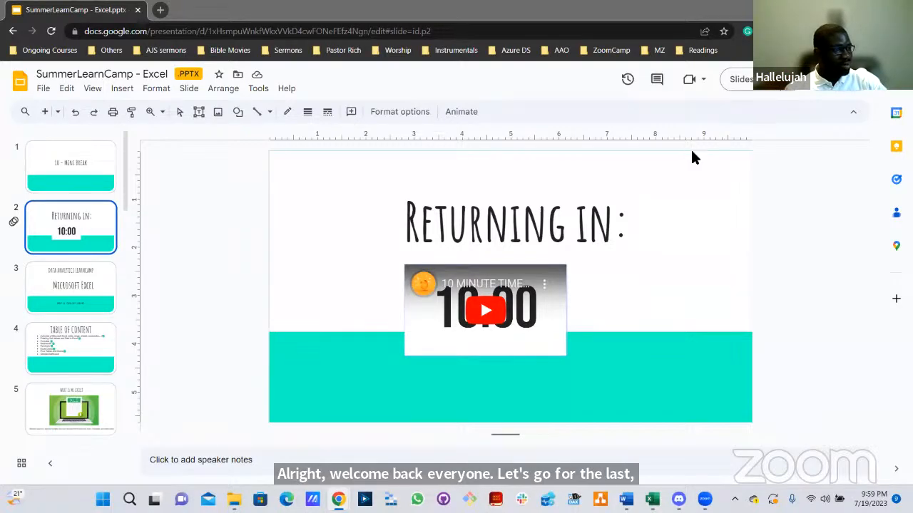
key("alt+Tab")
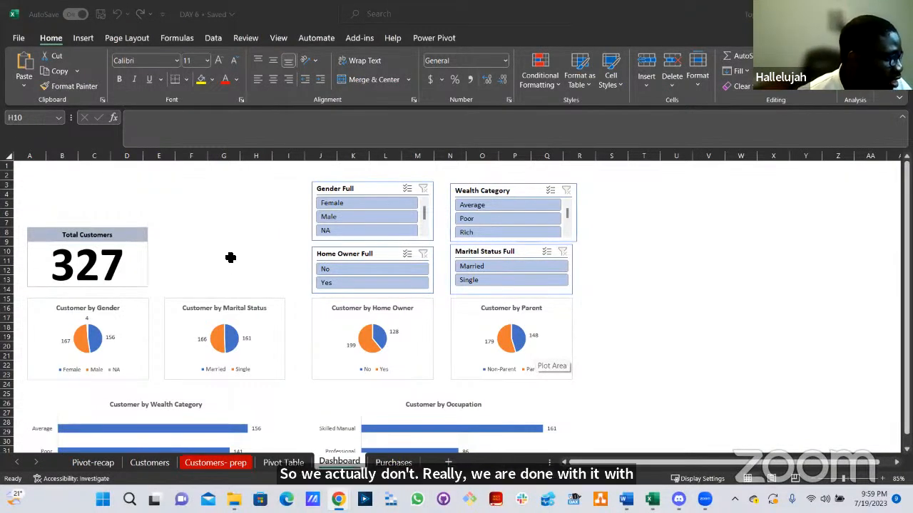
left_click(175, 255)
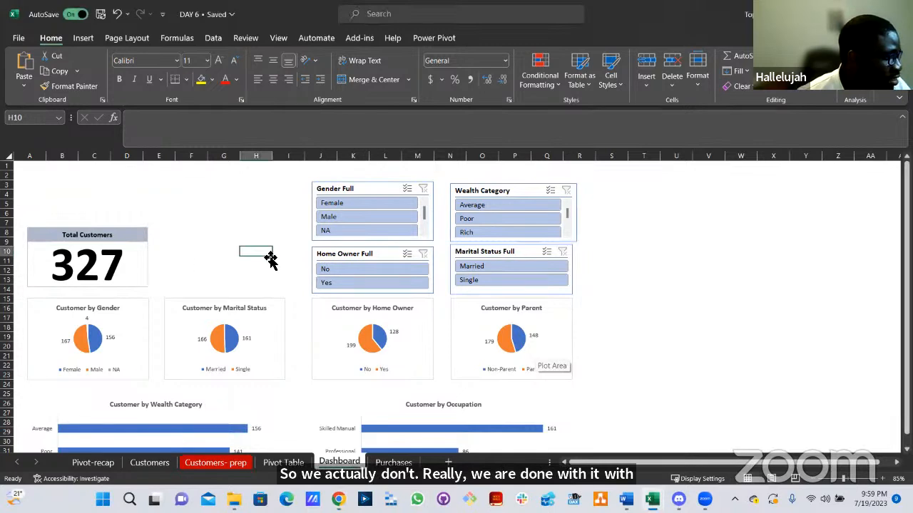
scroll(296, 275, "down", 3)
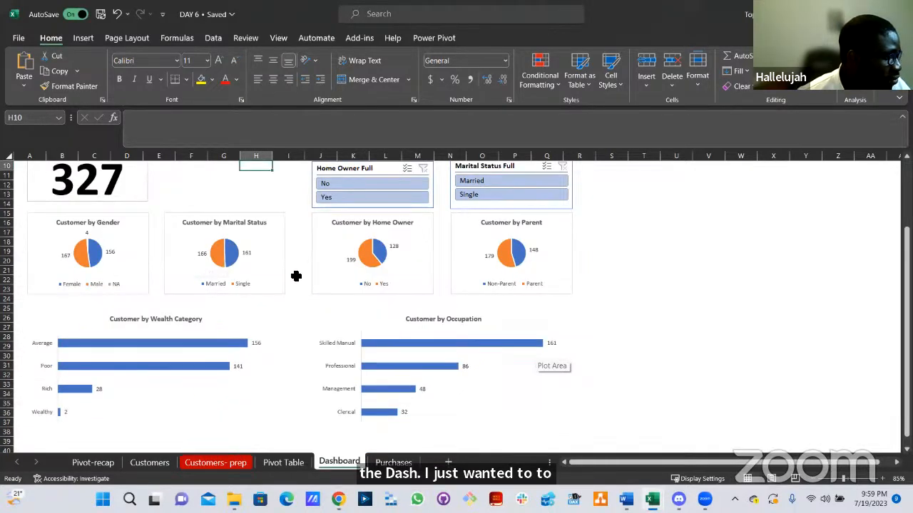
scroll(296, 274, "down", 8)
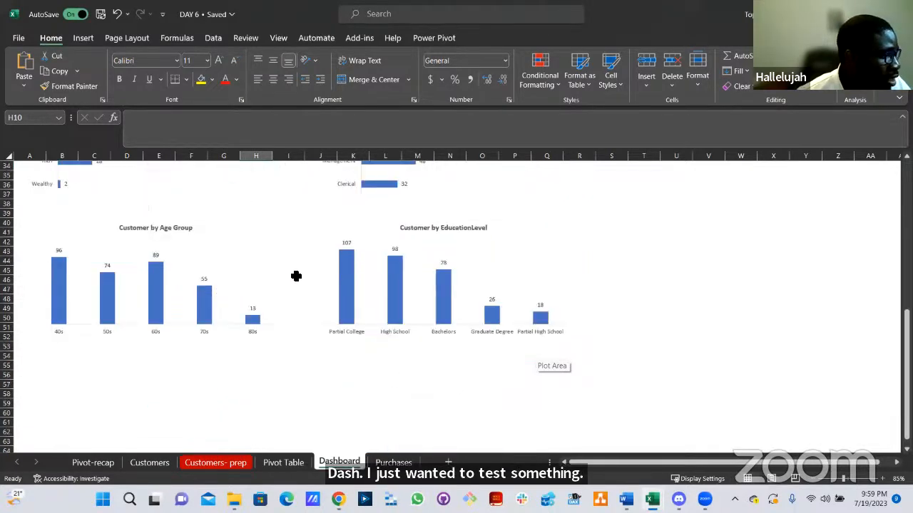
scroll(296, 275, "up", 11)
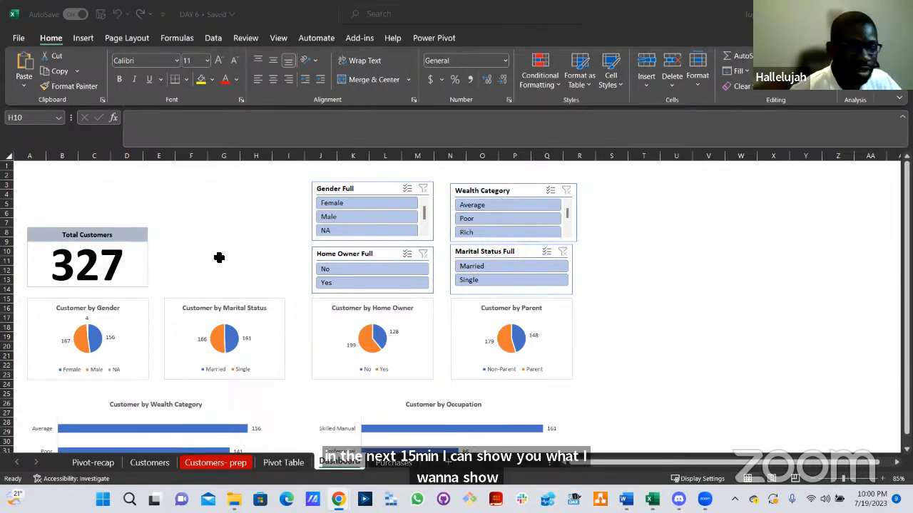
left_click(256, 251)
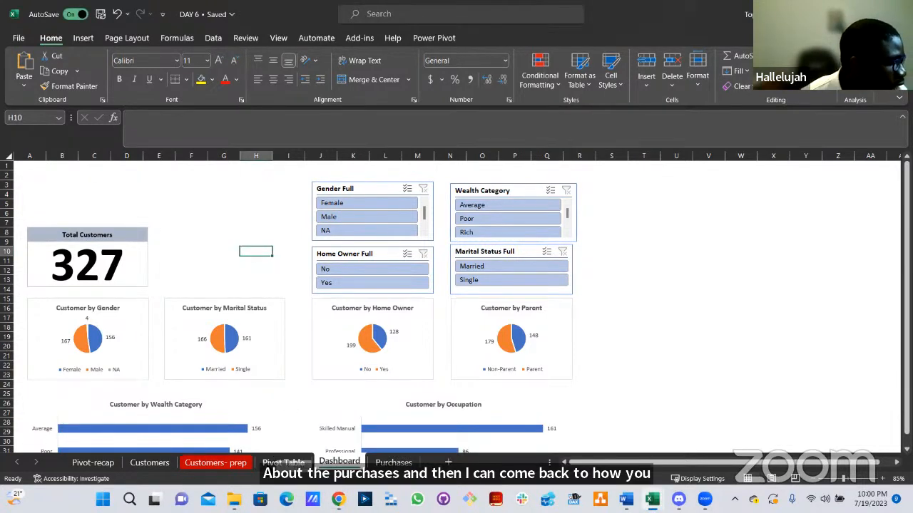
left_click(282, 463)
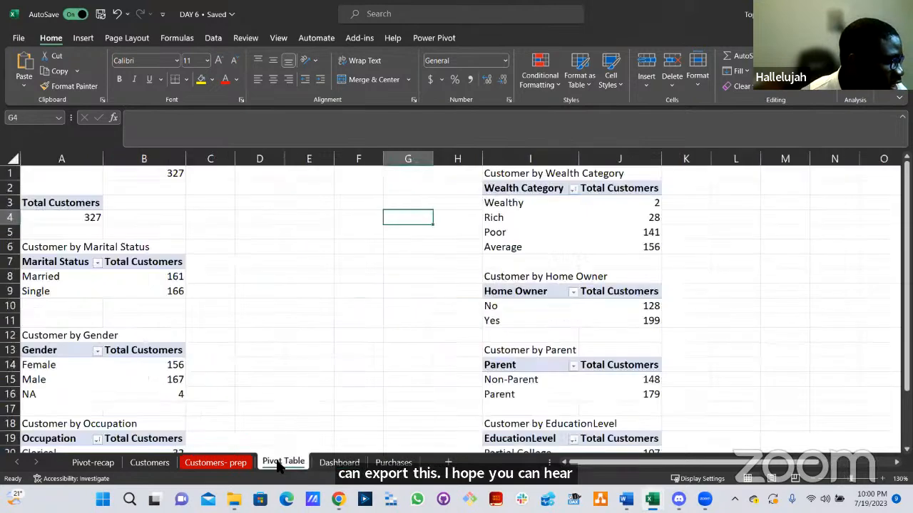
left_click(342, 462)
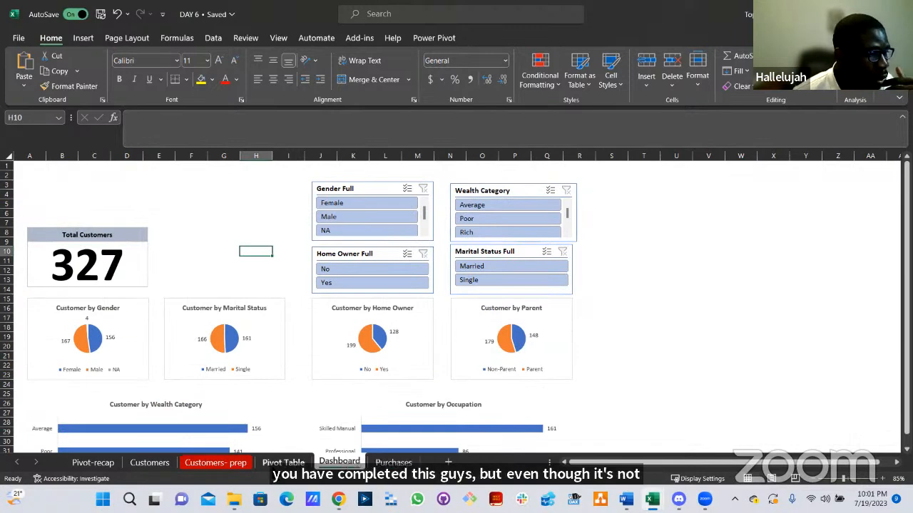
Open the Purchases sheet and widen the Total Amount column until its header fits.
left_click(400, 465)
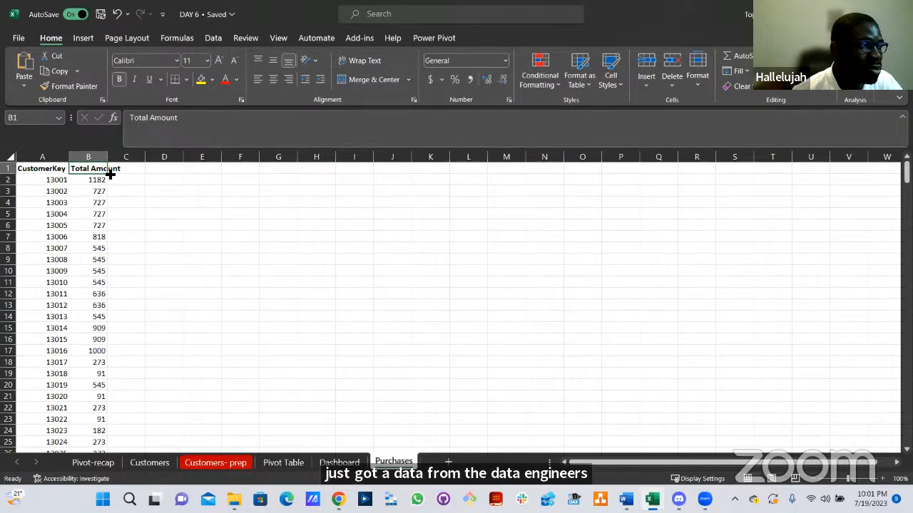
left_click_drag(111, 162, 132, 213)
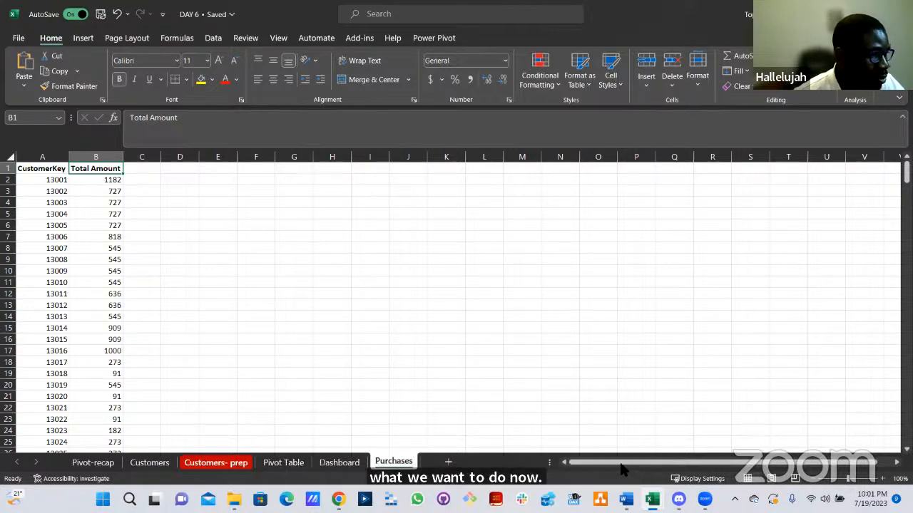
Examine the columns of the Customers- prep sheet and compare its CustomerKey order with the keys on the Purchases sheet.
scroll(456, 306, "right", 3)
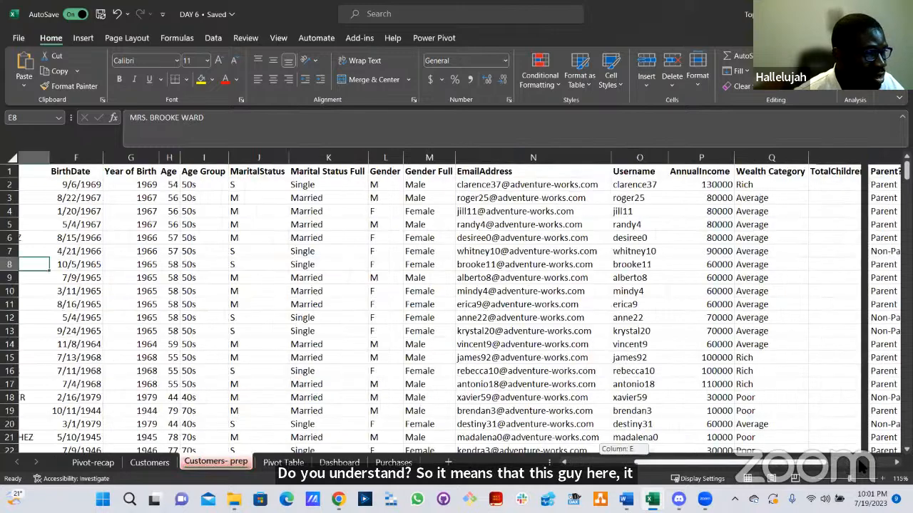
scroll(456, 307, "right", 3)
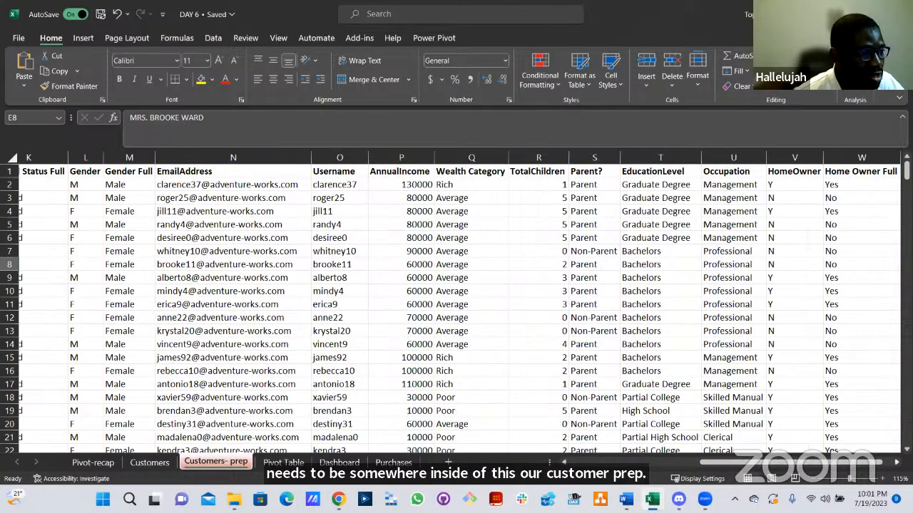
scroll(796, 172, "right", 1)
scroll(797, 171, "right", 2)
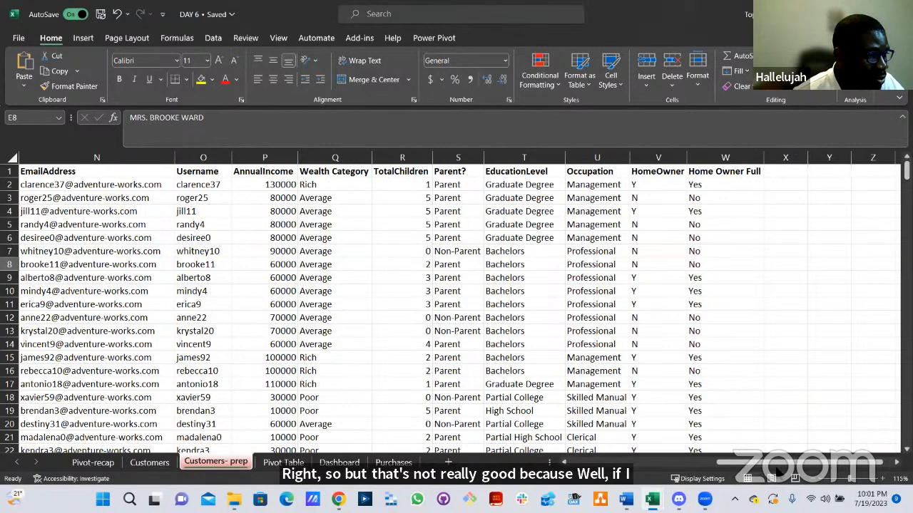
left_click_drag(776, 467, 652, 472)
left_click_drag(537, 462, 3, 201)
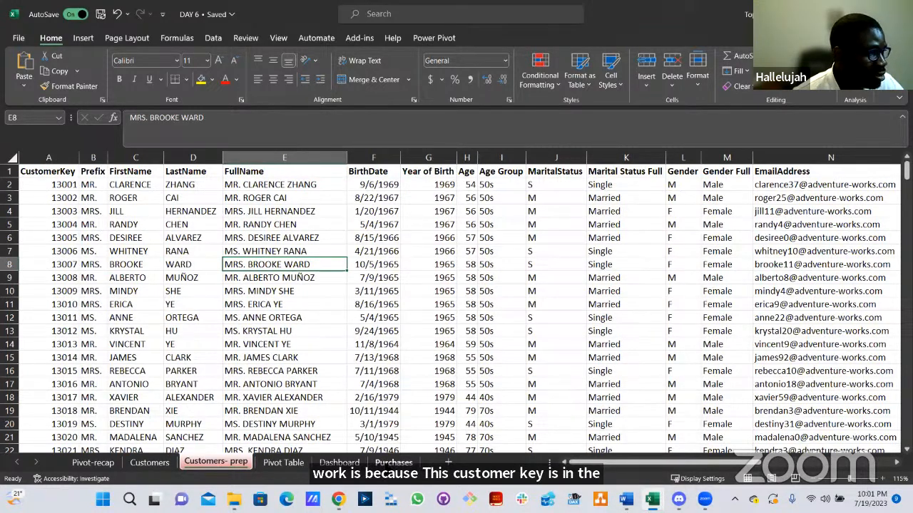
left_click(394, 463)
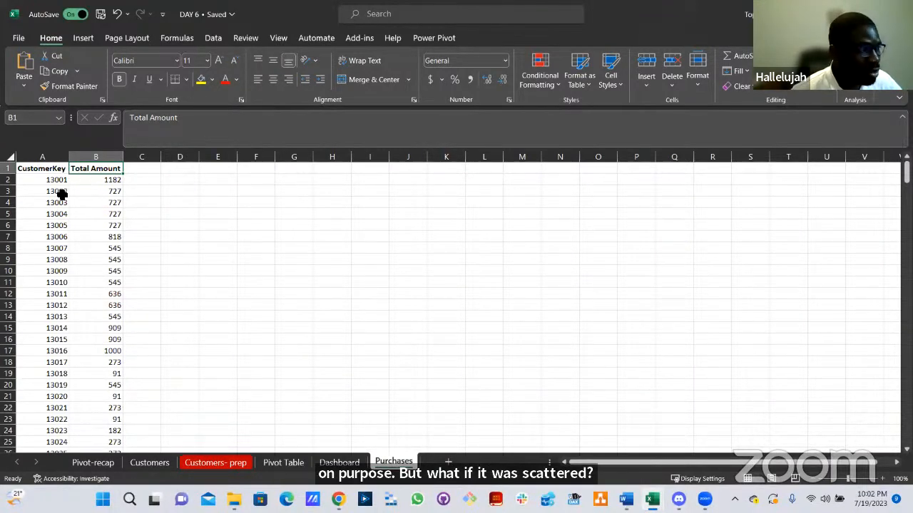
left_click(55, 180)
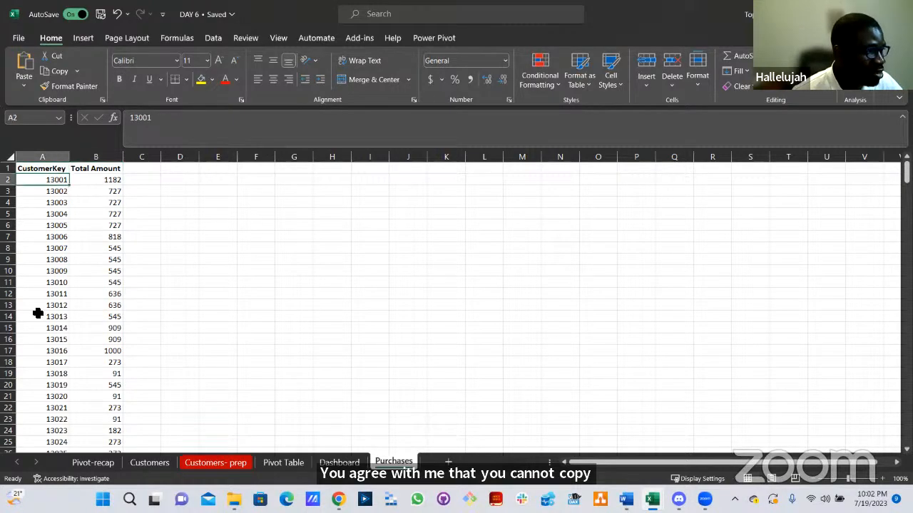
left_click(52, 294)
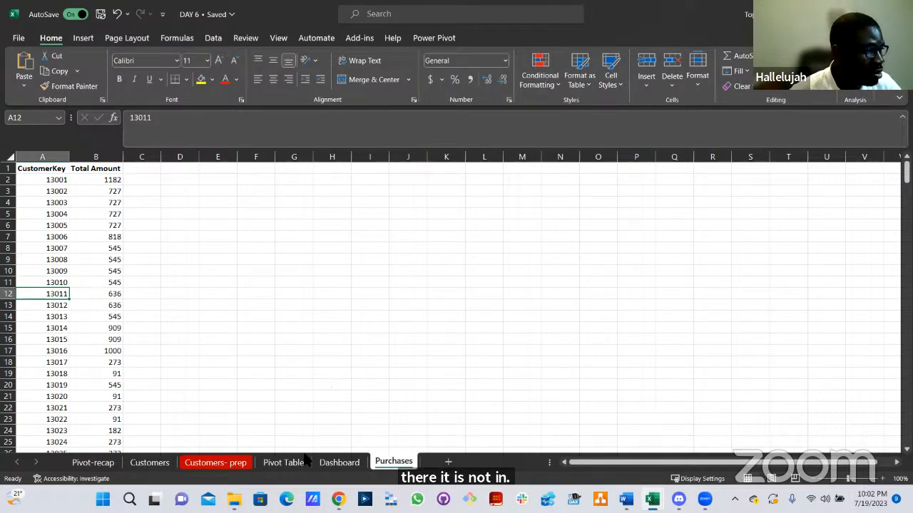
Check where the Customers- prep table ends and which key column links it to the Total Amount values on the Purchases sheet.
left_click(216, 463)
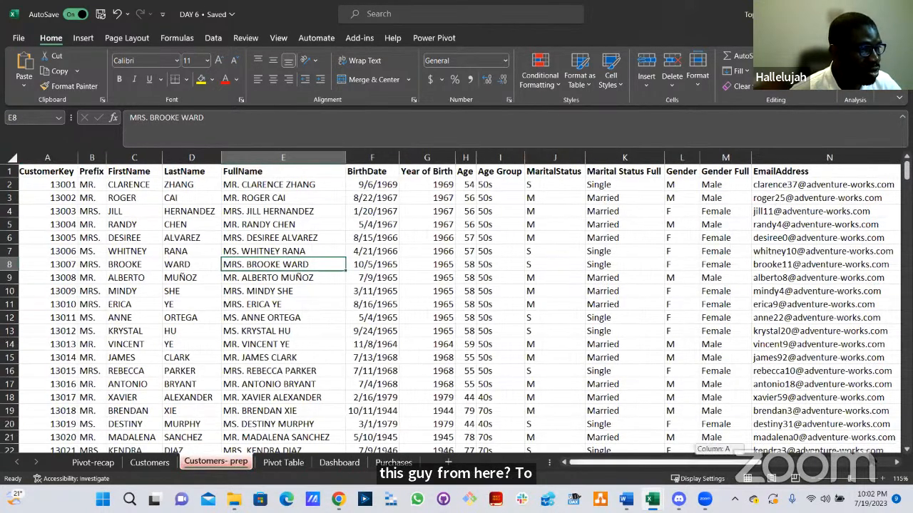
scroll(887, 307, "right", 5)
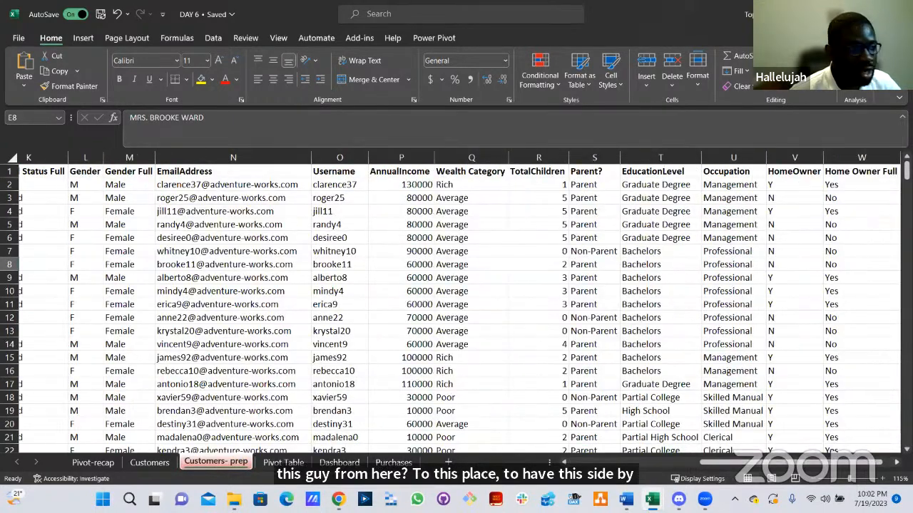
scroll(459, 308, "right", 3)
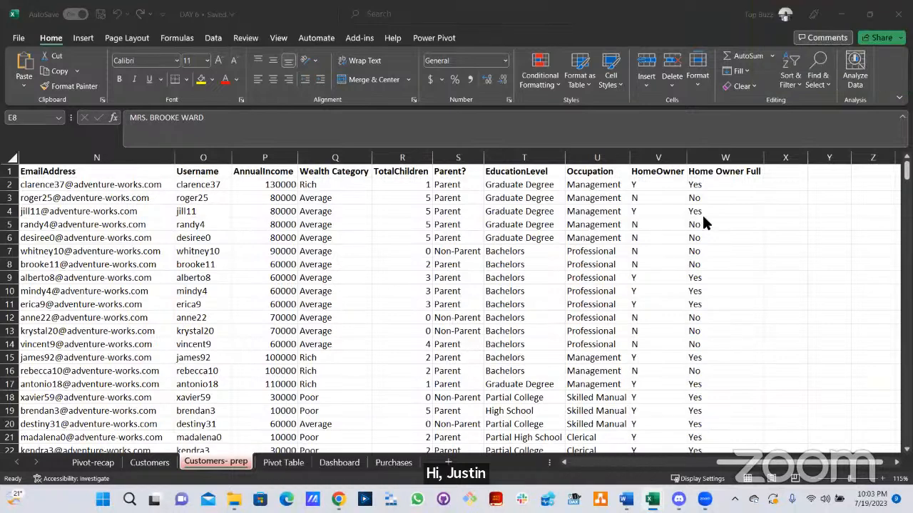
left_click(725, 210)
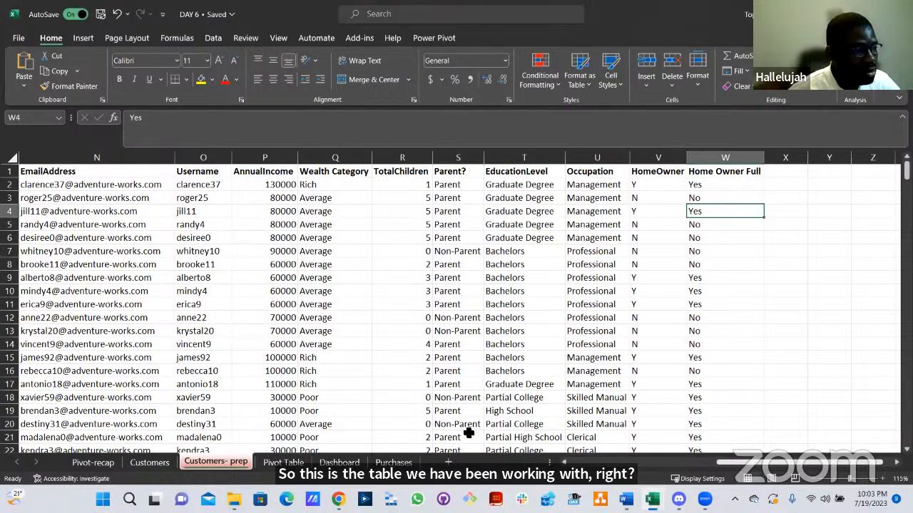
left_click(393, 463)
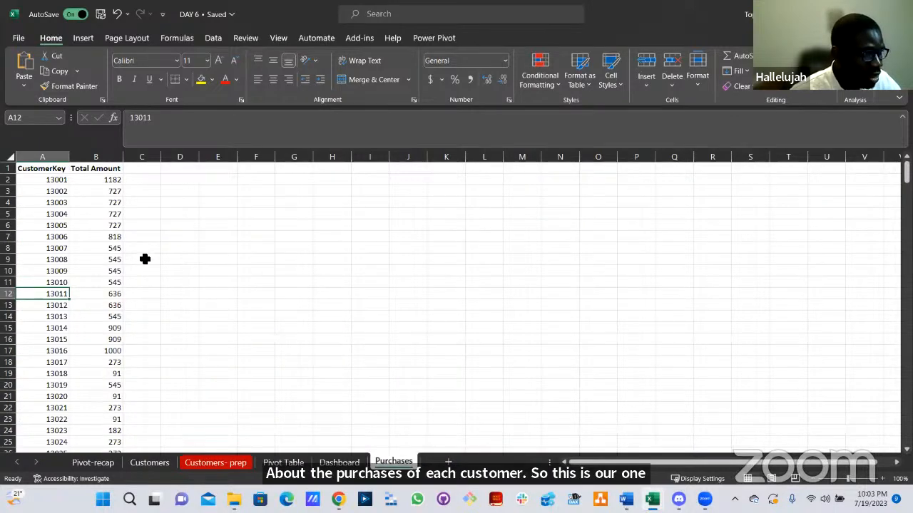
scroll(147, 258, "up", 7)
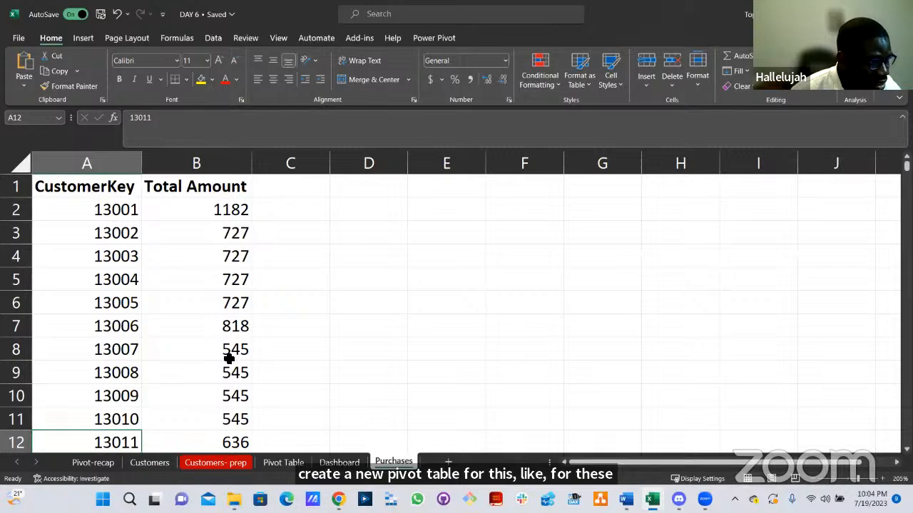
left_click(239, 464)
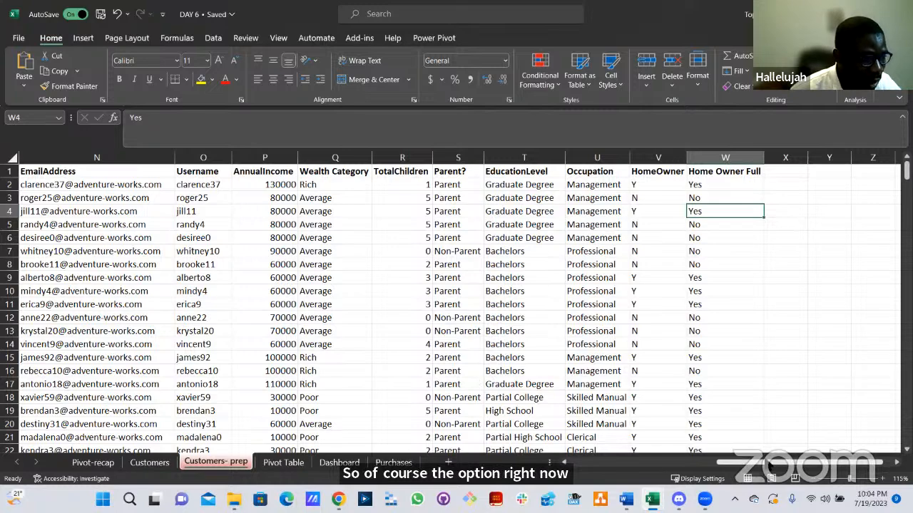
left_click_drag(765, 464, 571, 465)
left_click(72, 186)
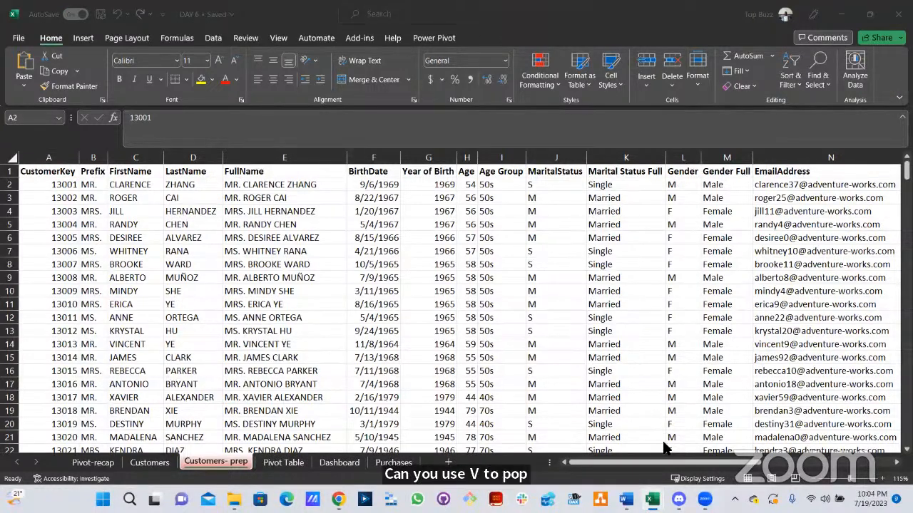
Add the header Purchases in cell X1, the first empty column after Home Owner Full on the Customers- prep sheet.
left_click(667, 465)
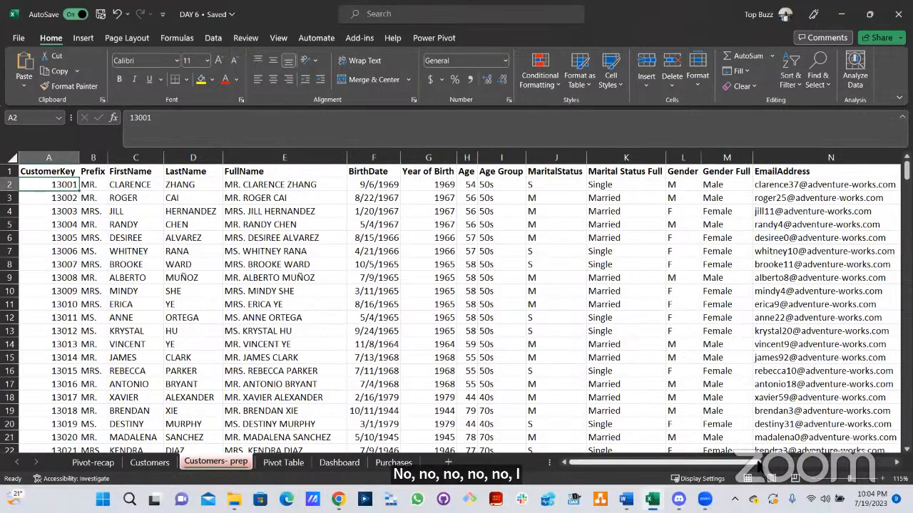
left_click_drag(761, 468, 861, 462)
left_click(896, 462)
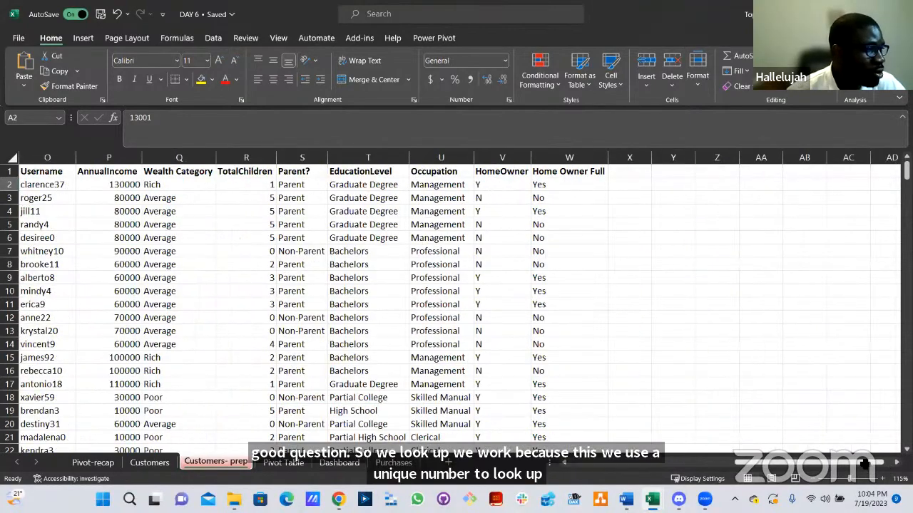
left_click(627, 172)
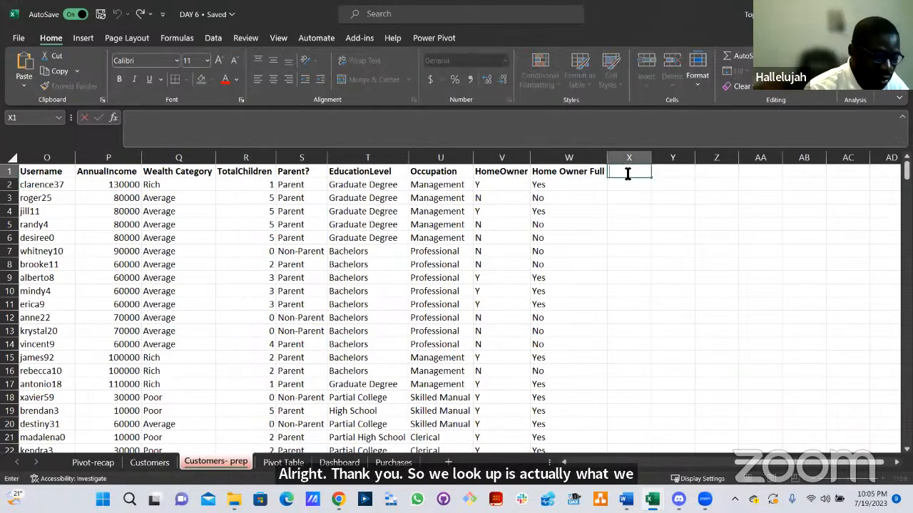
type("Purchases")
key("Return")
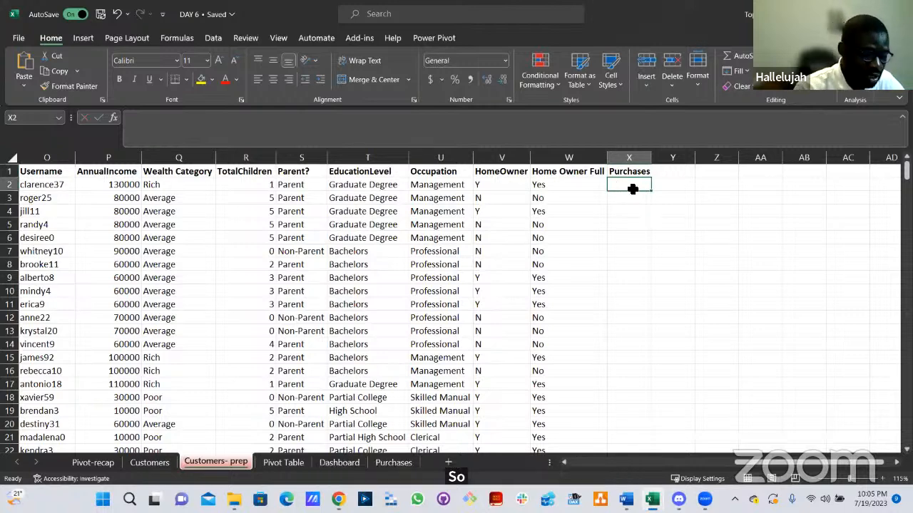
Start a VLOOKUP formula in X2 under Purchases with the CustomerKey in A2 as the lookup value.
type("=VLO")
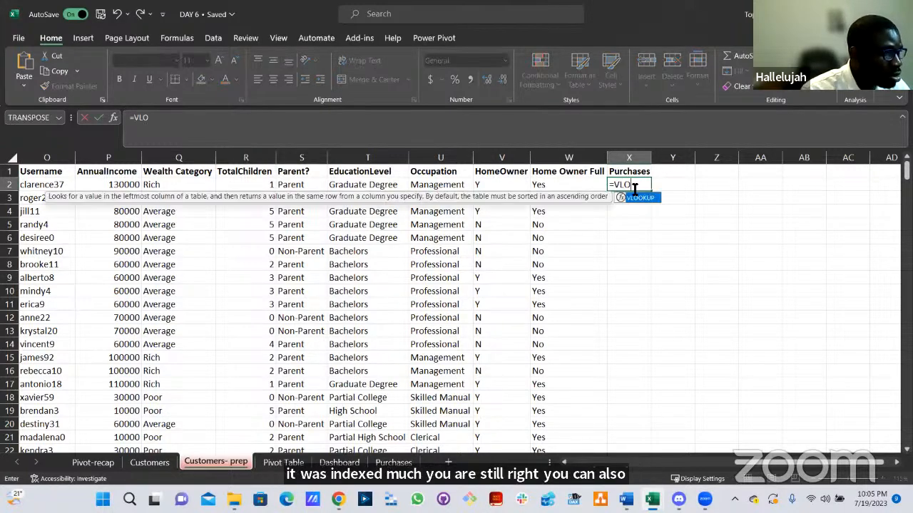
key("Tab")
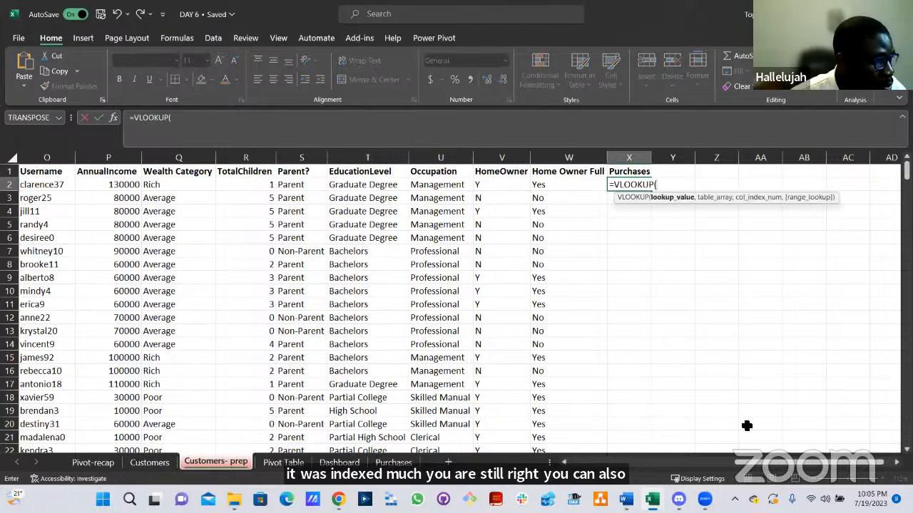
left_click_drag(745, 462, 531, 465)
left_click(48, 185)
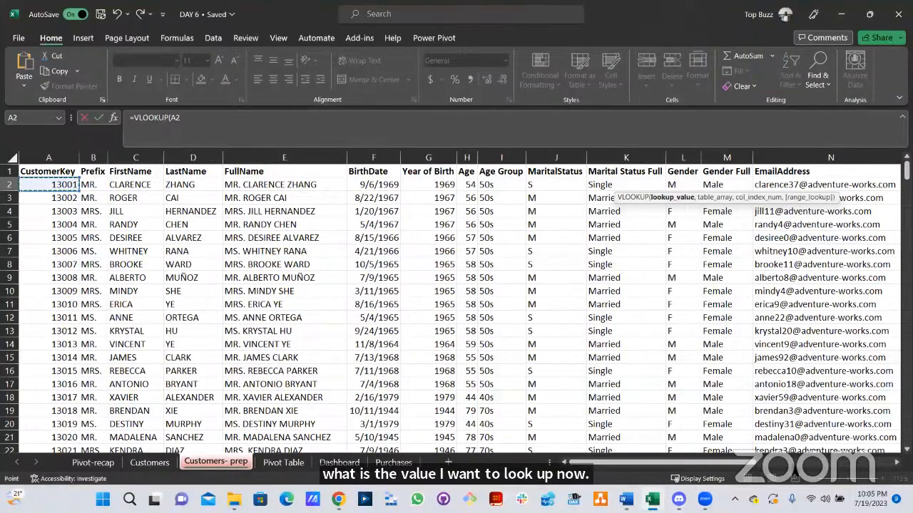
type(",")
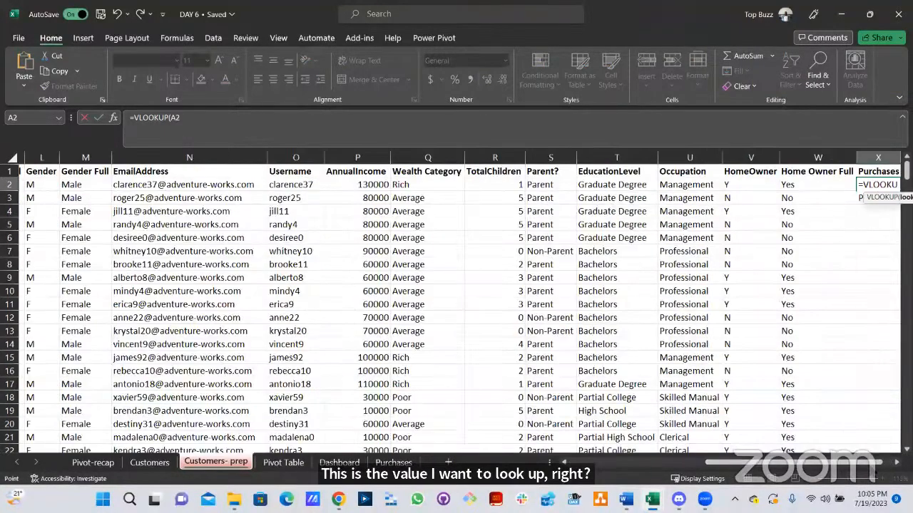
left_click(896, 463)
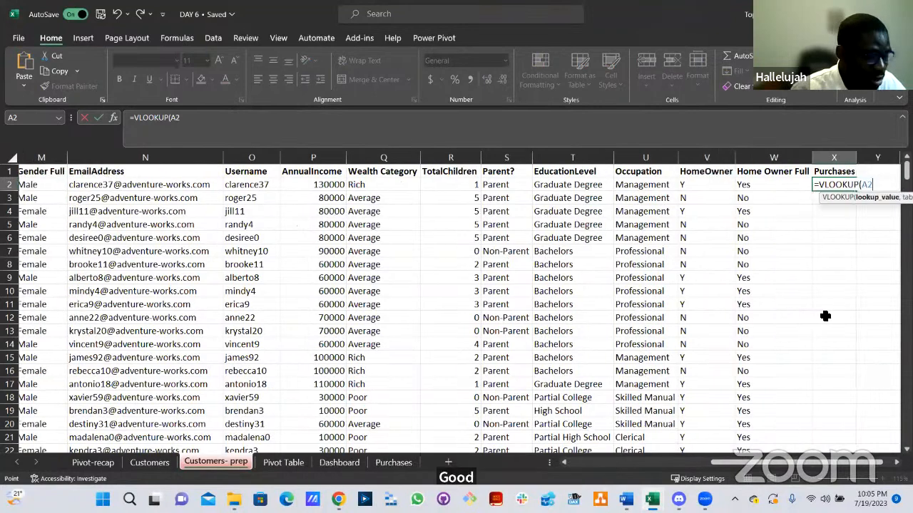
type(",")
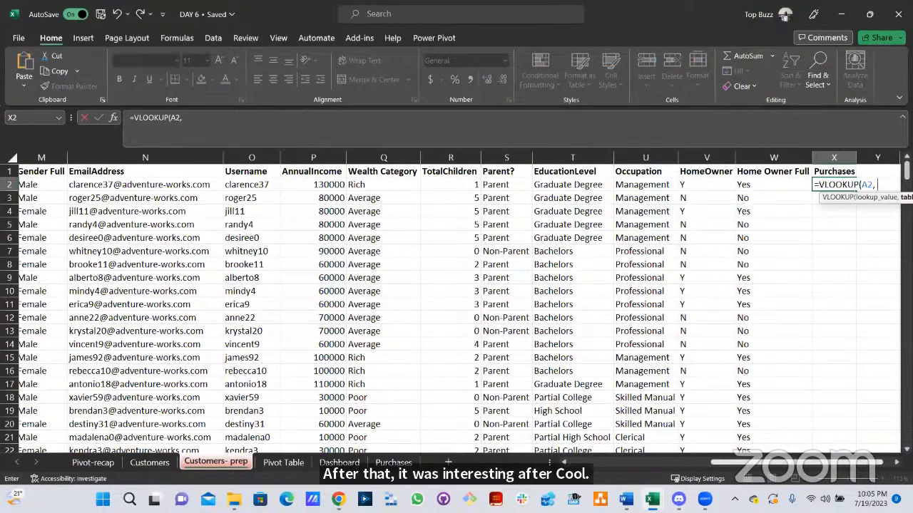
left_click(896, 463)
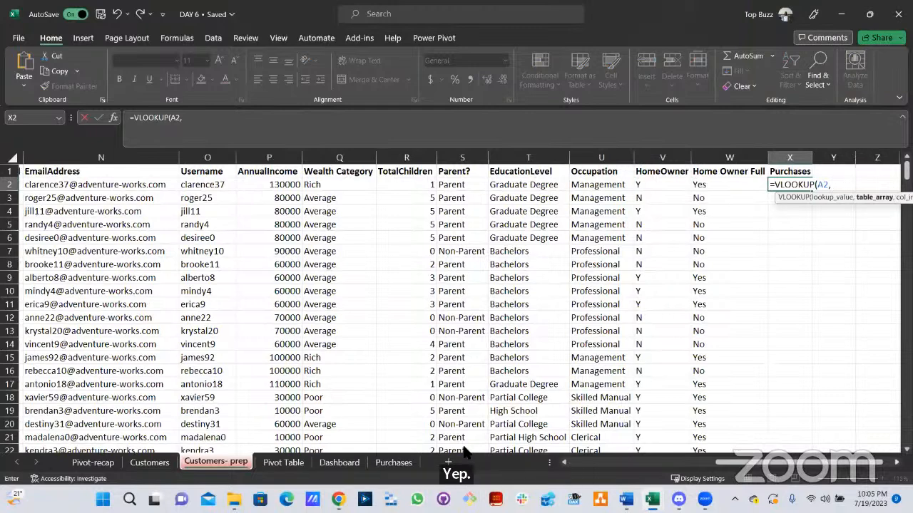
scroll(465, 449, "right", 2)
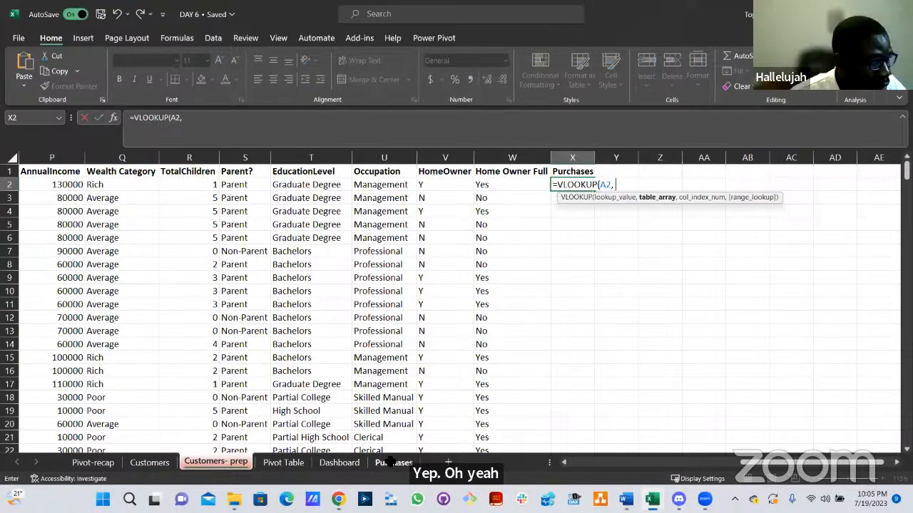
Set the VLOOKUP's table array to the absolute range $A$1:$B$328 on the Purchases sheet.
left_click(391, 463)
left_click(93, 187)
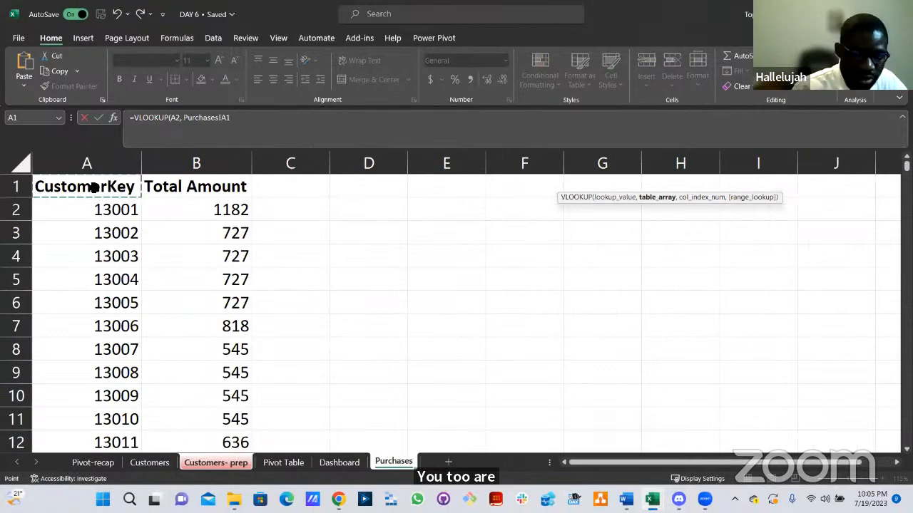
key("shift+Right")
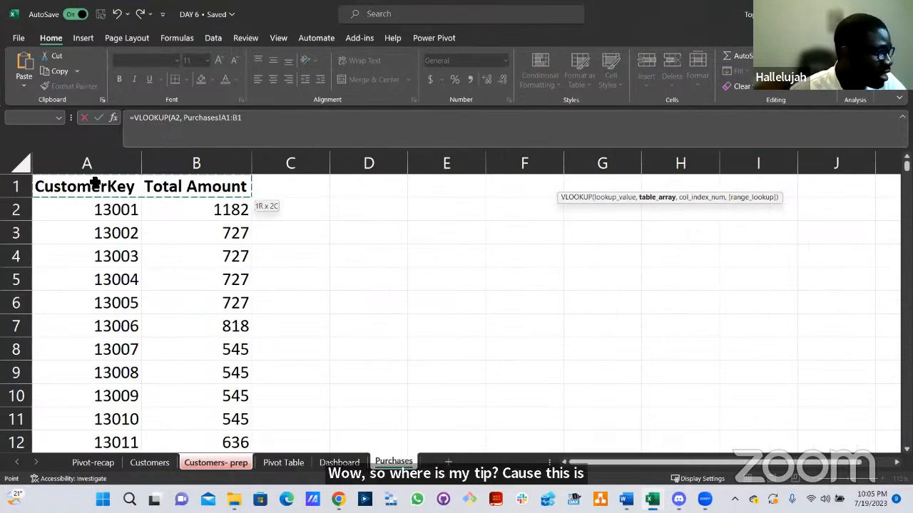
key("ctrl+shift+Down")
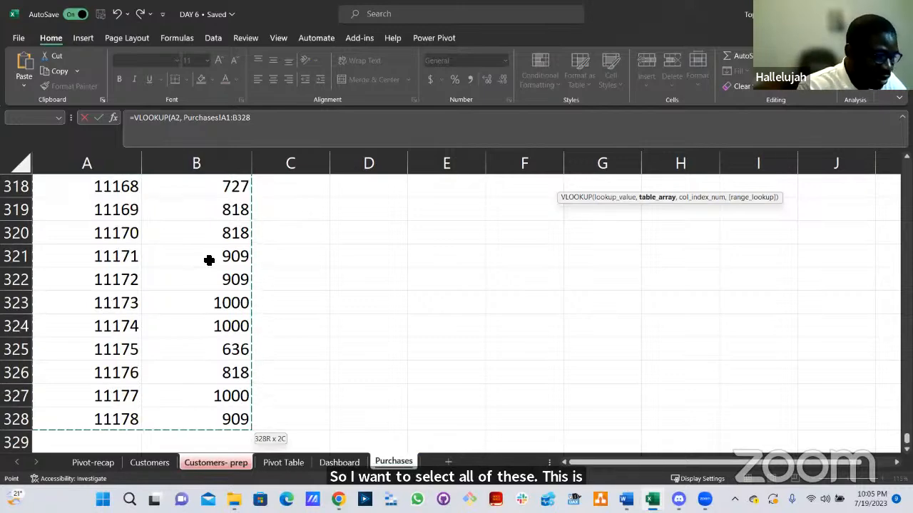
key("F4")
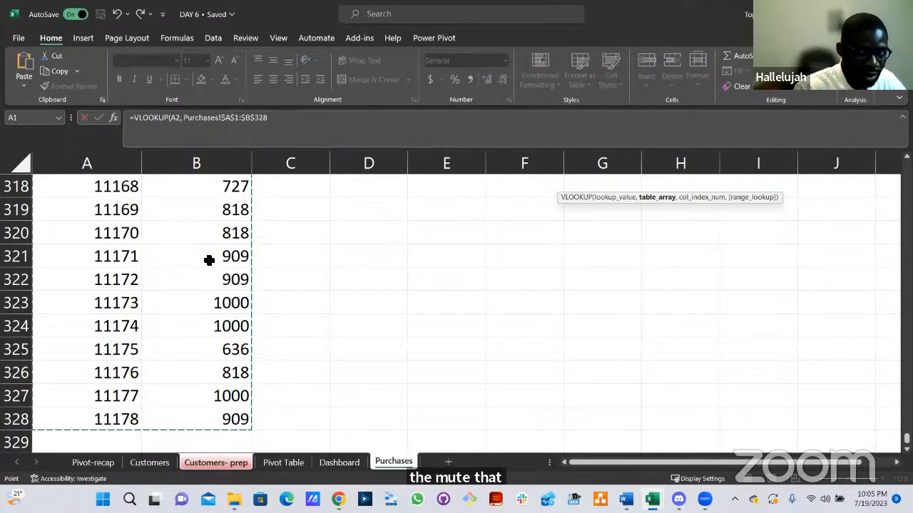
type(",")
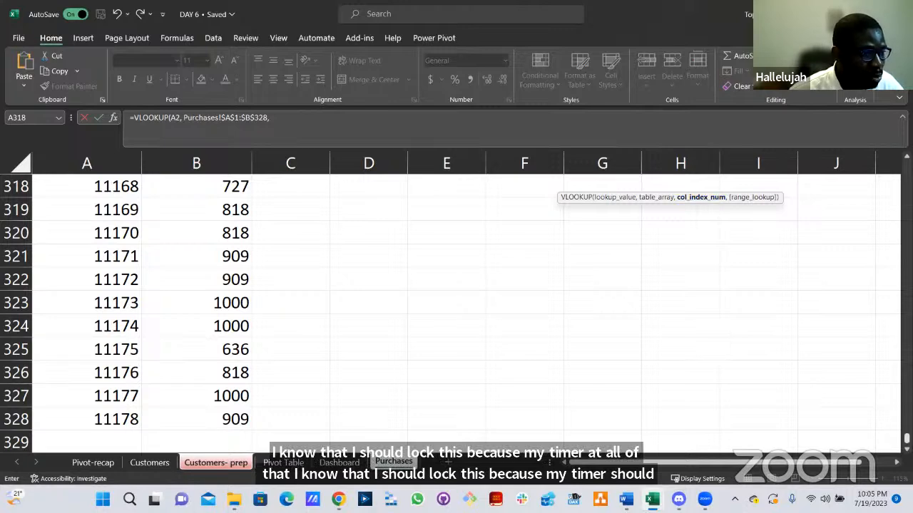
Enter 2 as the VLOOKUP's column index number and continue to the range lookup argument.
left_click_drag(907, 439, 884, 168)
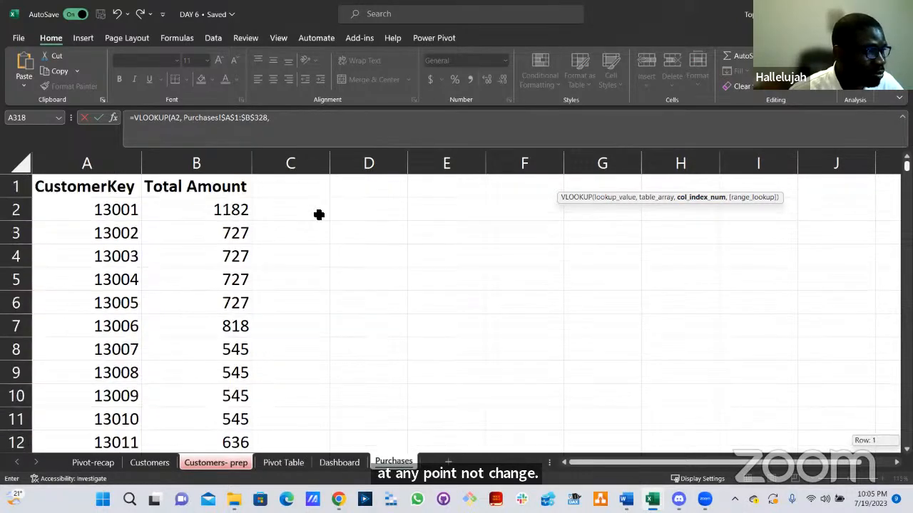
left_click(284, 121)
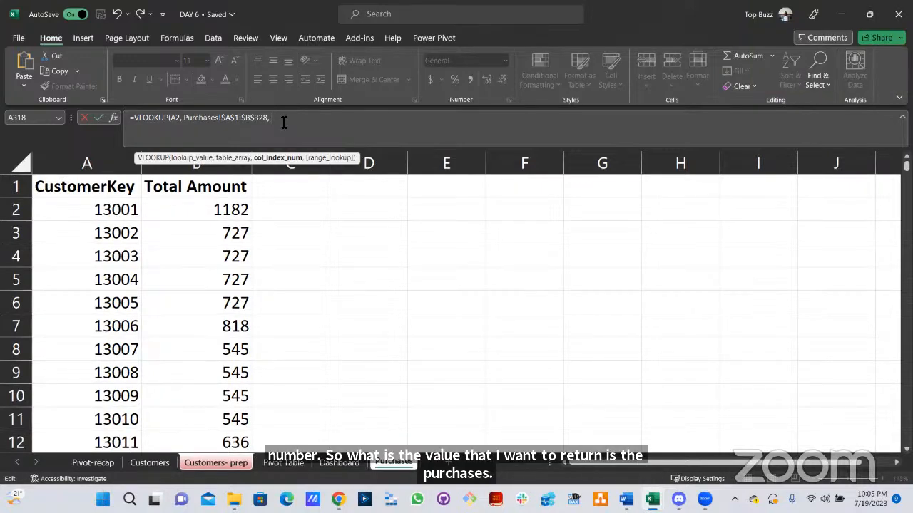
type(", 2,")
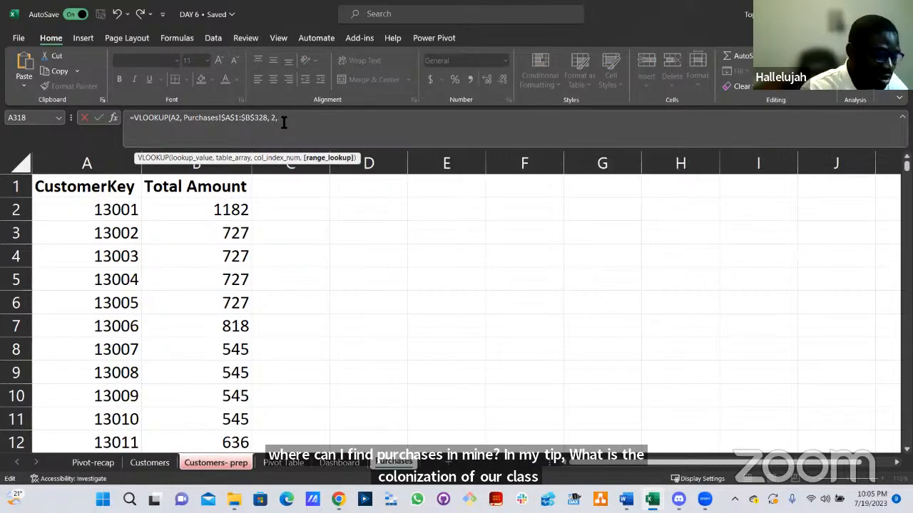
Complete the VLOOKUP in X2 with 0 as the range lookup and compare its result with the Purchases sheet.
type("0")
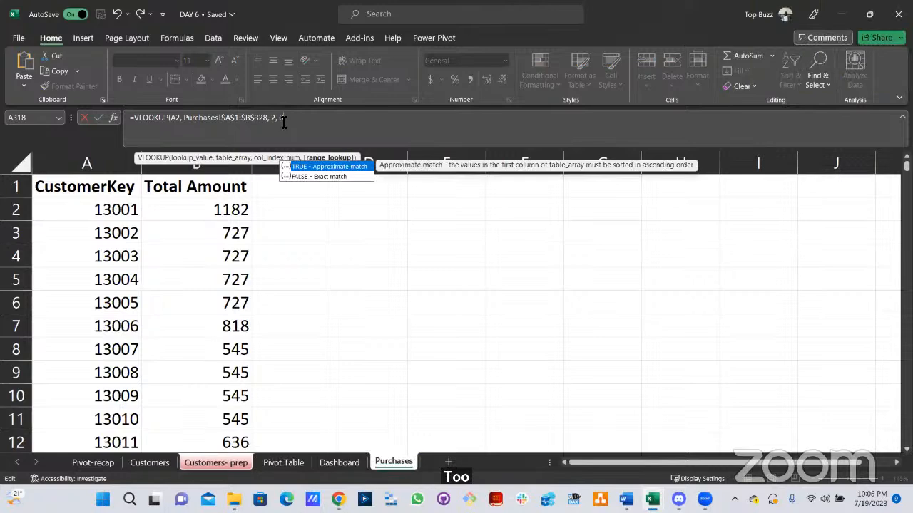
key("Return")
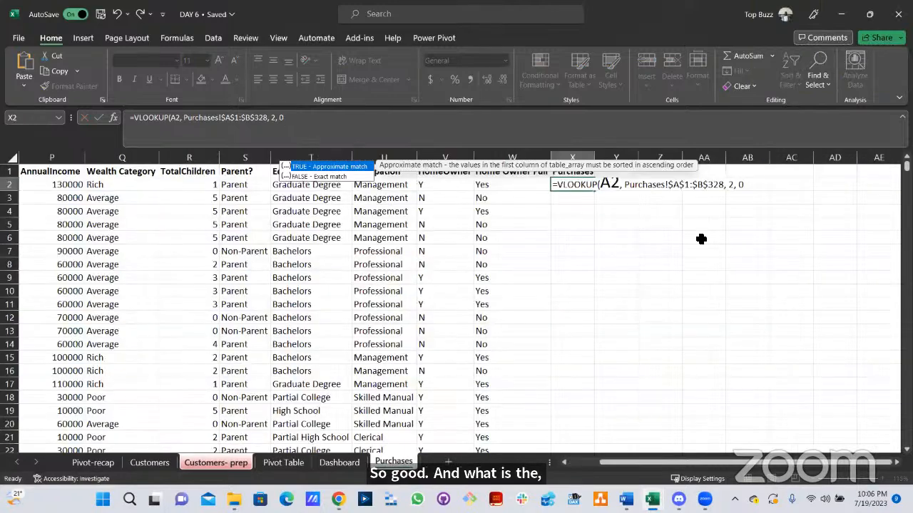
left_click(577, 187)
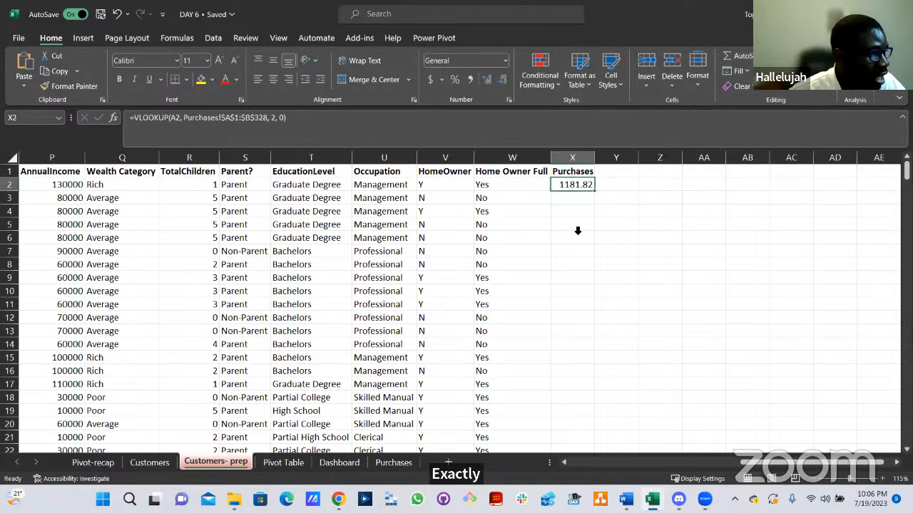
key("ctrl+Page_Down")
left_click(389, 463)
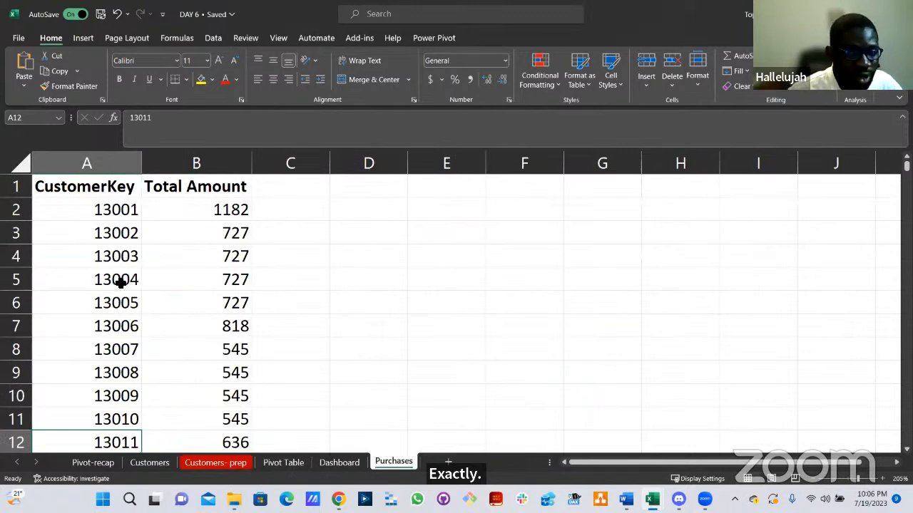
left_click(244, 463)
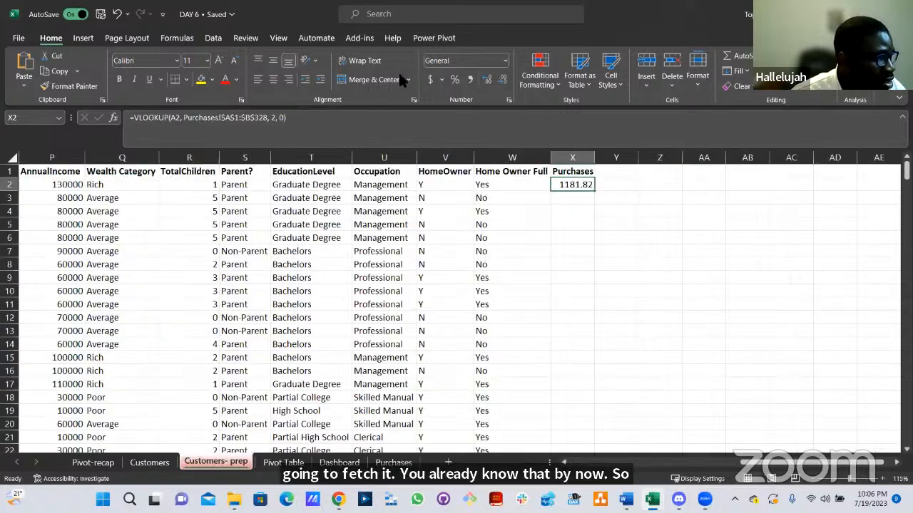
Show the X2 amount without decimals and fill its formula down the whole Purchases column.
double_click(501, 77)
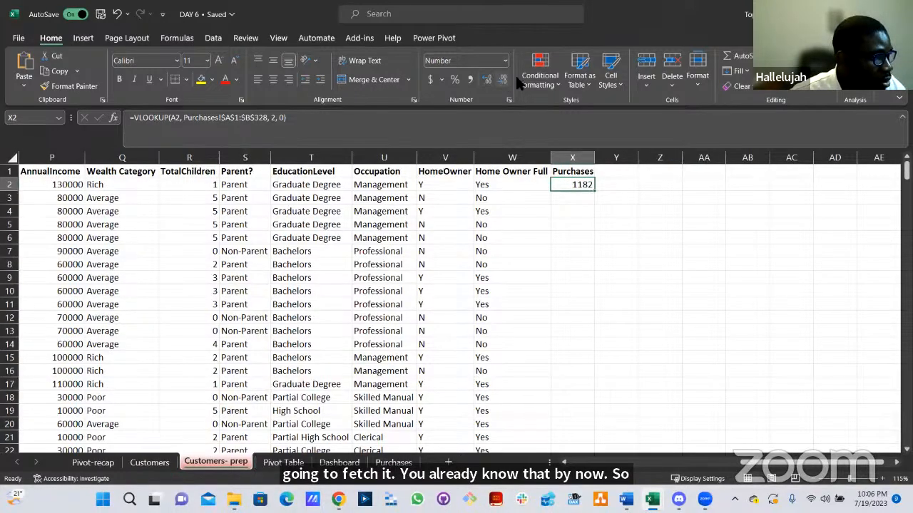
double_click(594, 191)
left_click(582, 254)
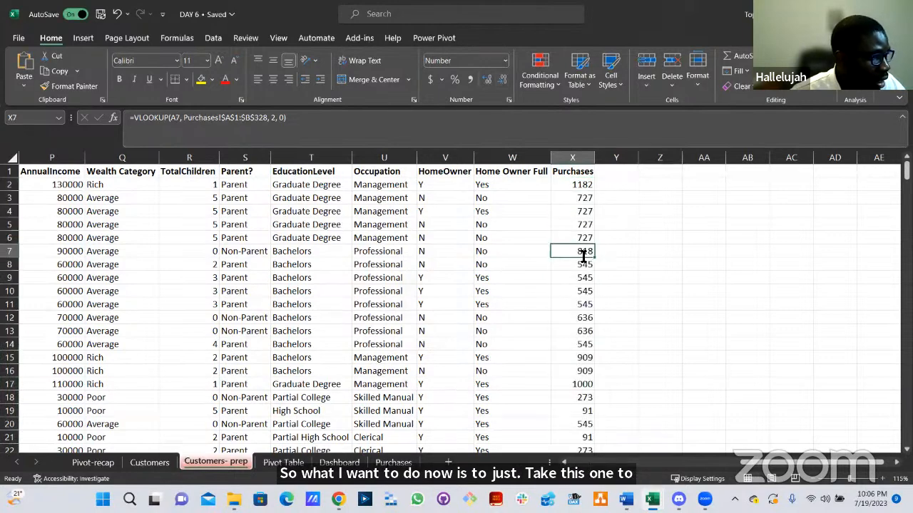
Check the filled VLOOKUP formula in X7 and review the customer columns from FullName across to Purchases.
double_click(583, 254)
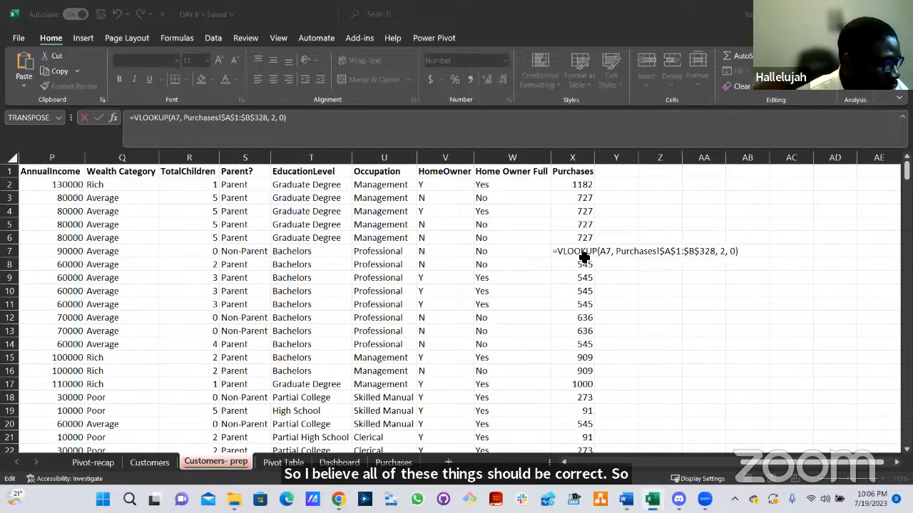
key("Escape")
left_click_drag(743, 462, 567, 465)
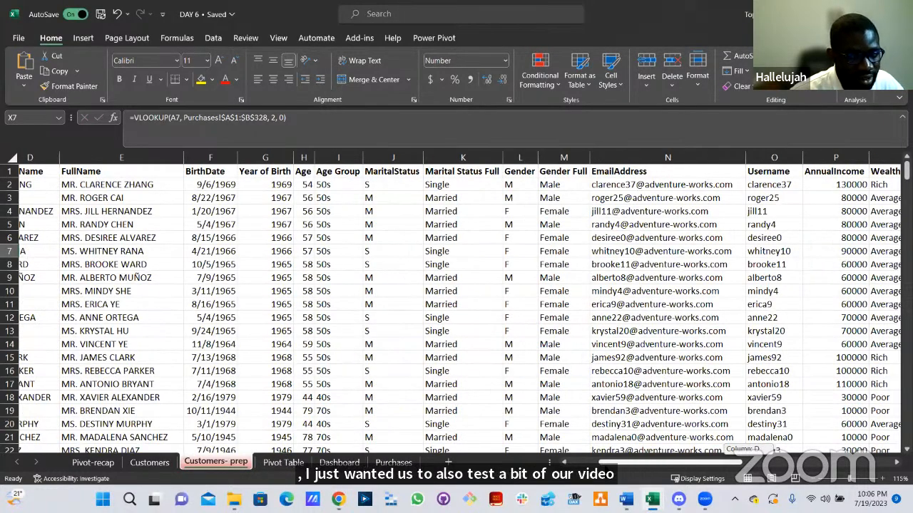
left_click_drag(670, 462, 673, 462)
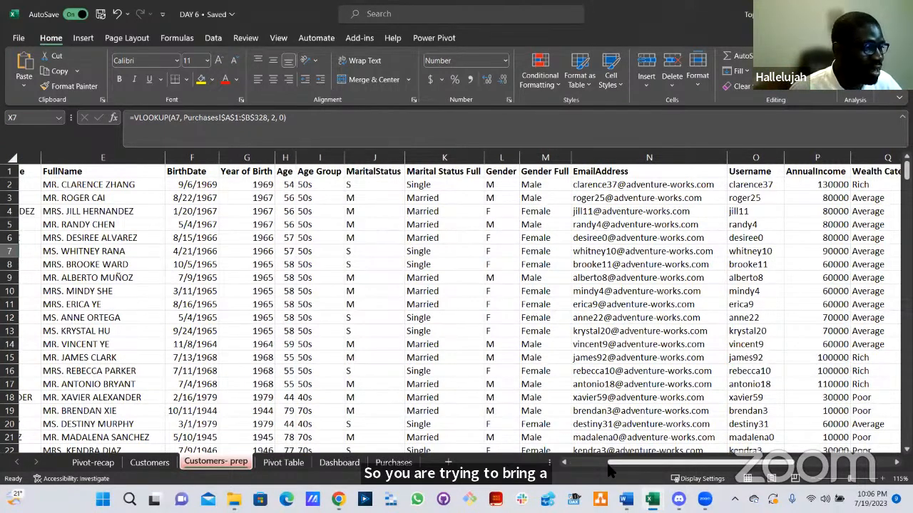
left_click_drag(621, 463, 847, 463)
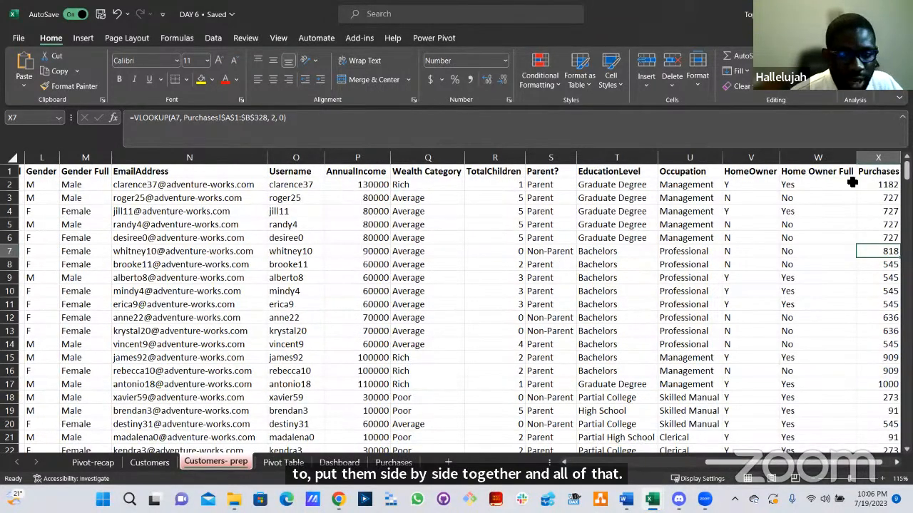
scroll(847, 183, "right", 1)
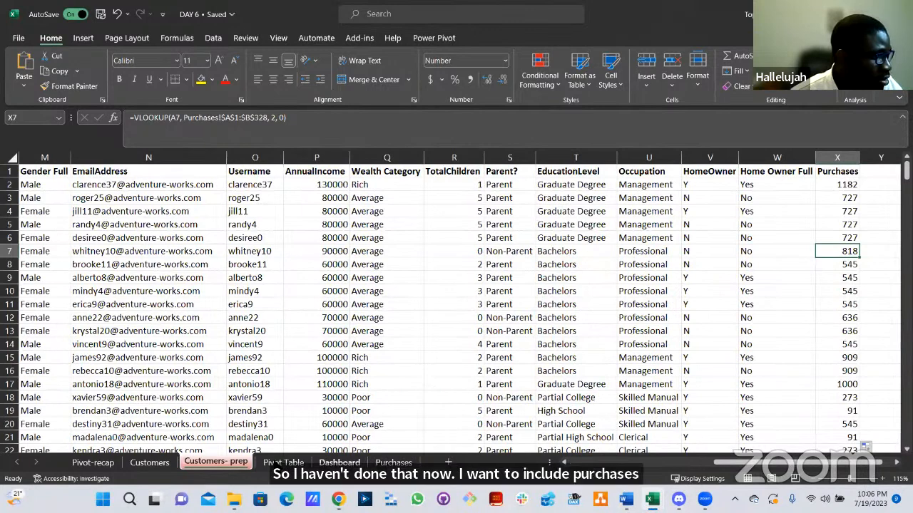
Copy the Total Customers pivot table in A3:A4 of the Pivot Table sheet to D3 and fit column D to its content.
left_click(278, 462)
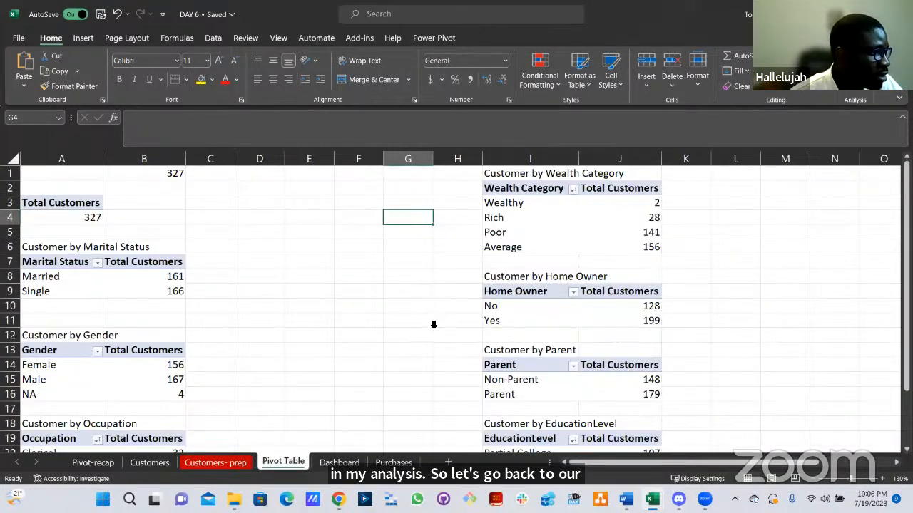
left_click(86, 206)
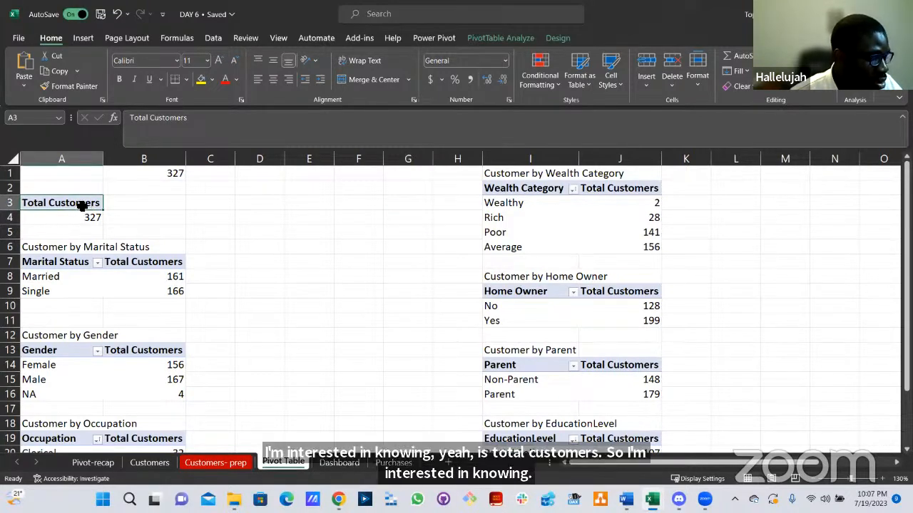
key("shift+Down")
key("ctrl+c")
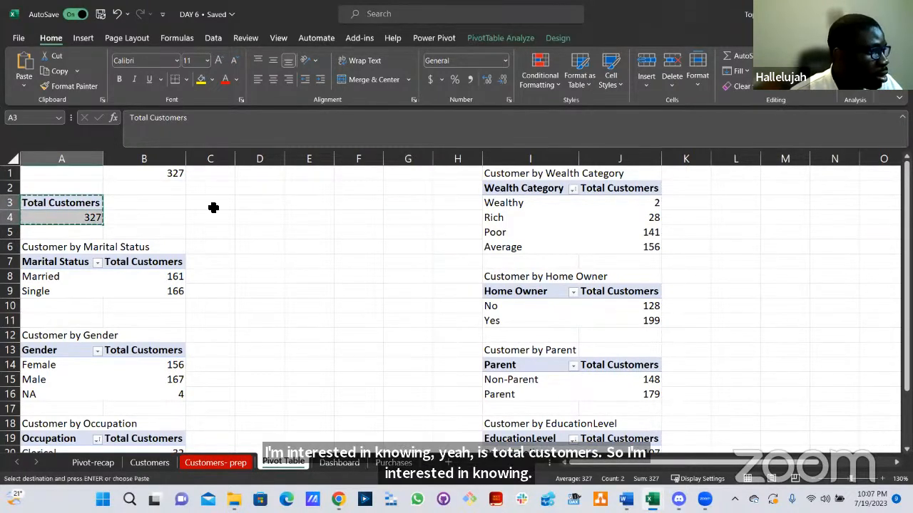
left_click(253, 206)
key("ctrl+v")
key("Escape")
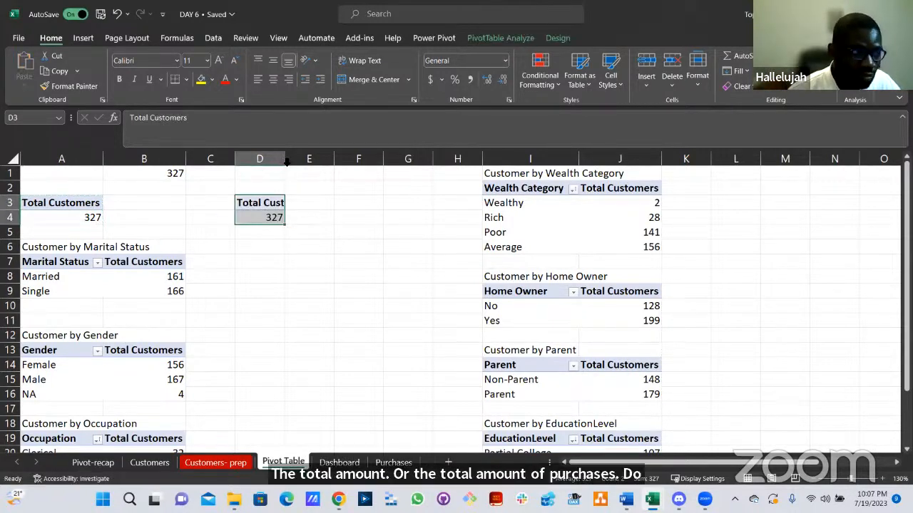
double_click(286, 162)
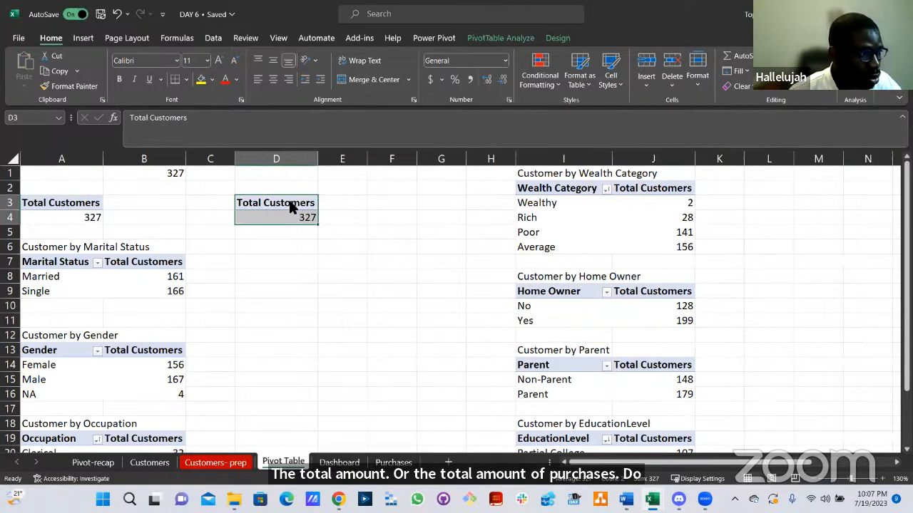
Set the custom name of the copied pivot table's value field in D3 to Total Amount.
double_click(291, 206)
left_click_drag(446, 165, 407, 163)
key("BackSpace")
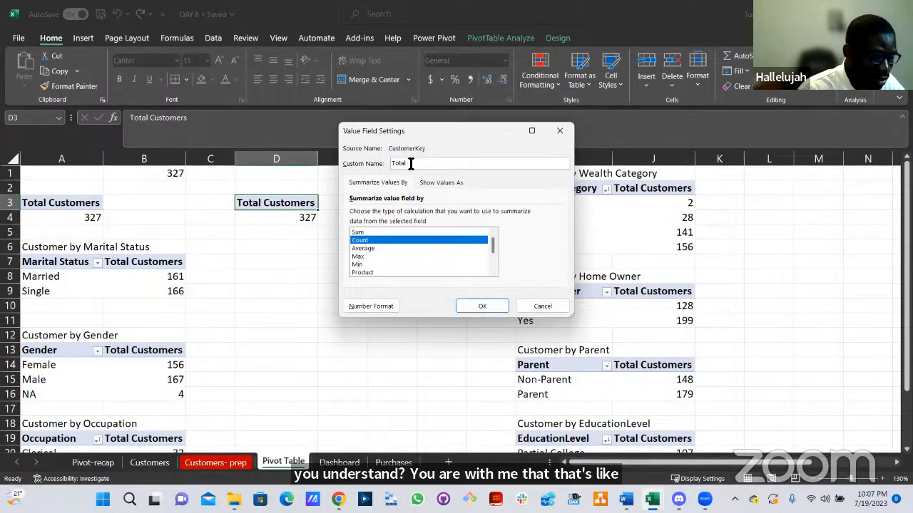
type("Amount")
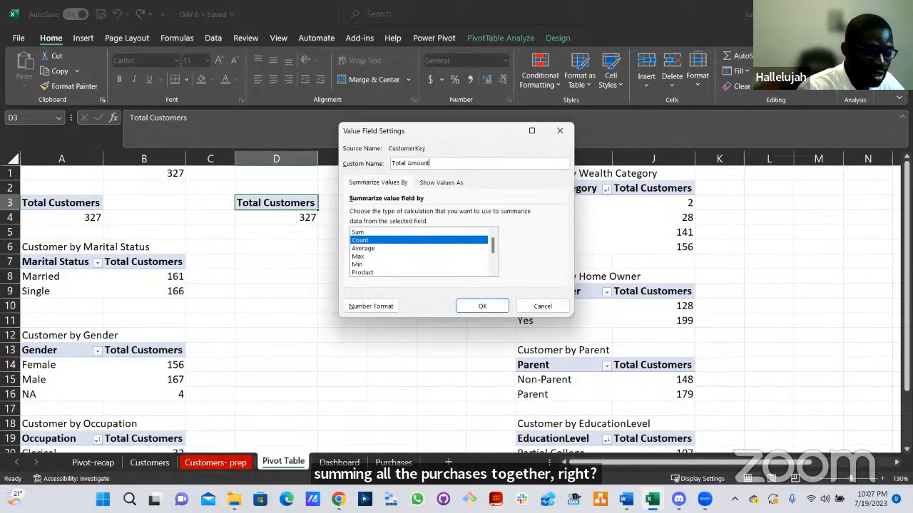
key("Escape")
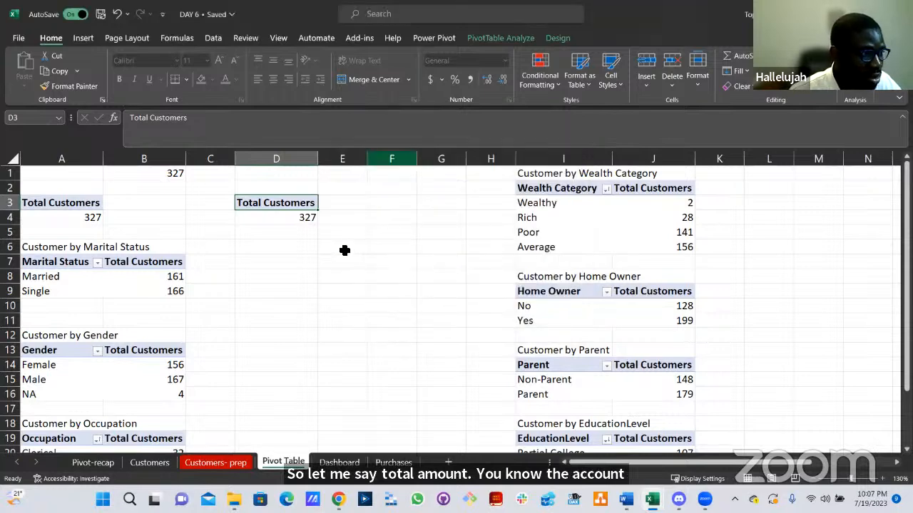
Rename the copied pivot table at D3:D4 as Purchases.
left_click(296, 218)
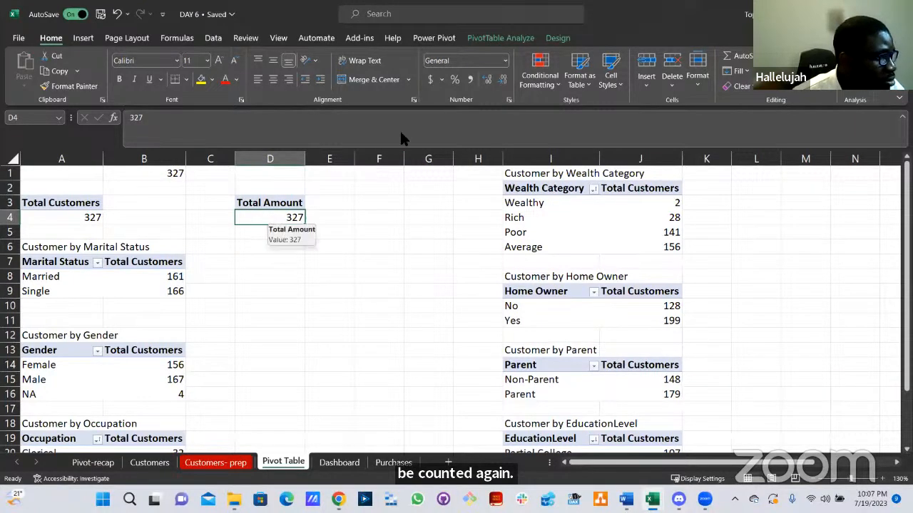
left_click(501, 38)
left_click(48, 71)
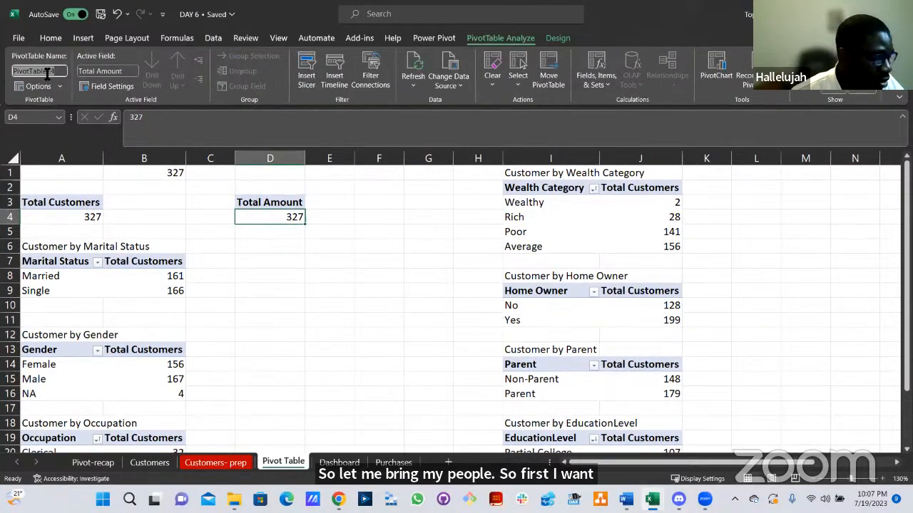
type("P")
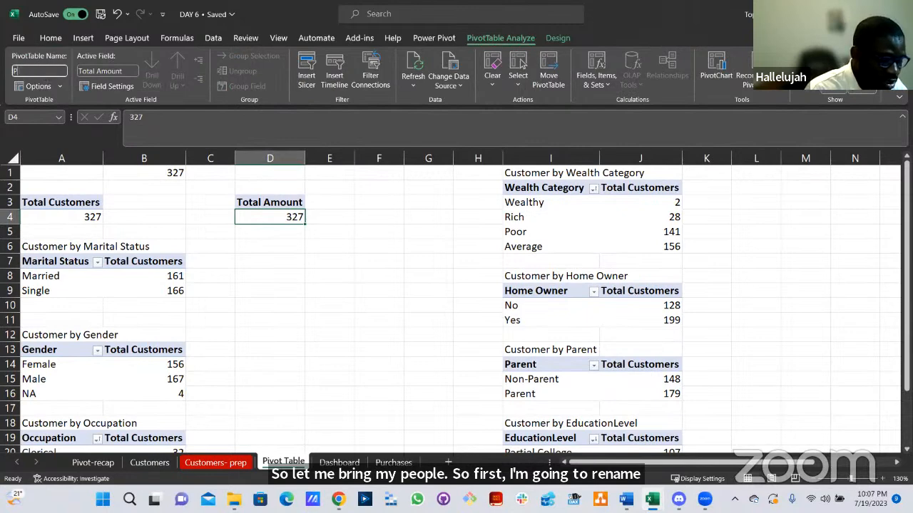
type("urchas")
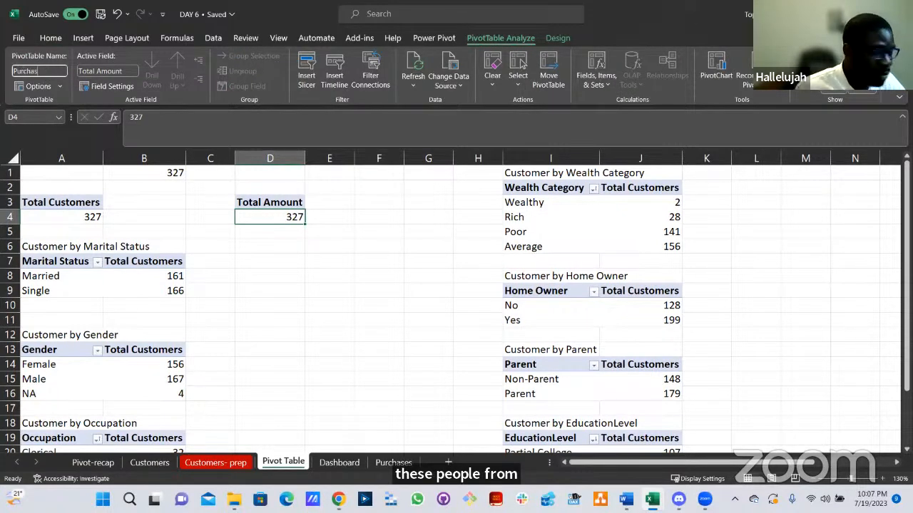
type("es")
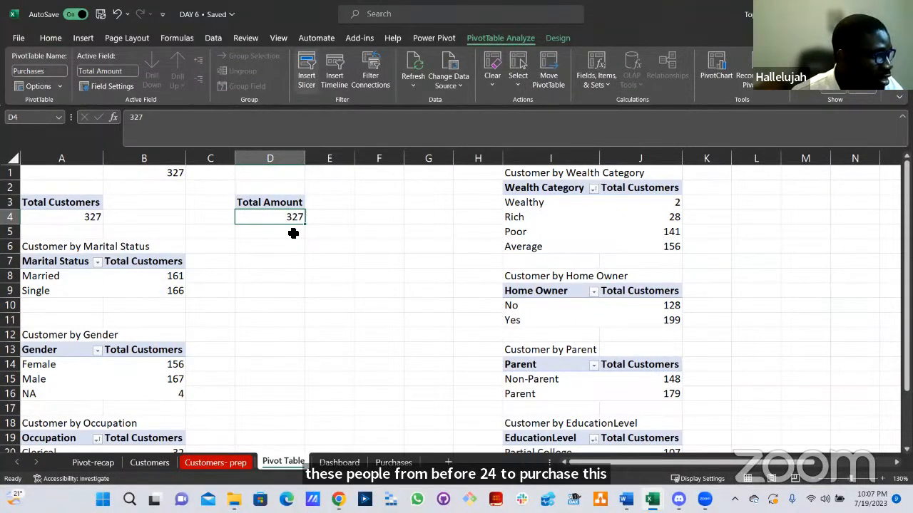
Display the field list for the Total Amount pivot table, reselecting its value cell D4.
left_click(47, 39)
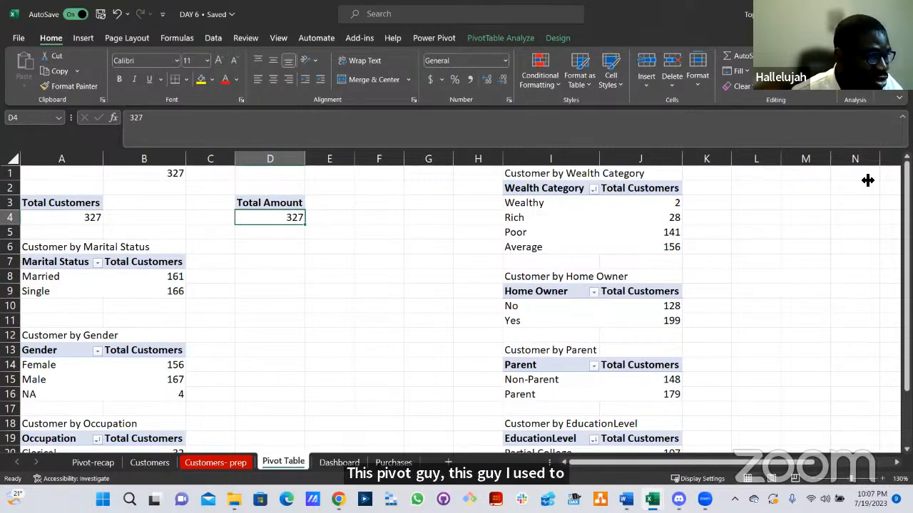
left_click(519, 39)
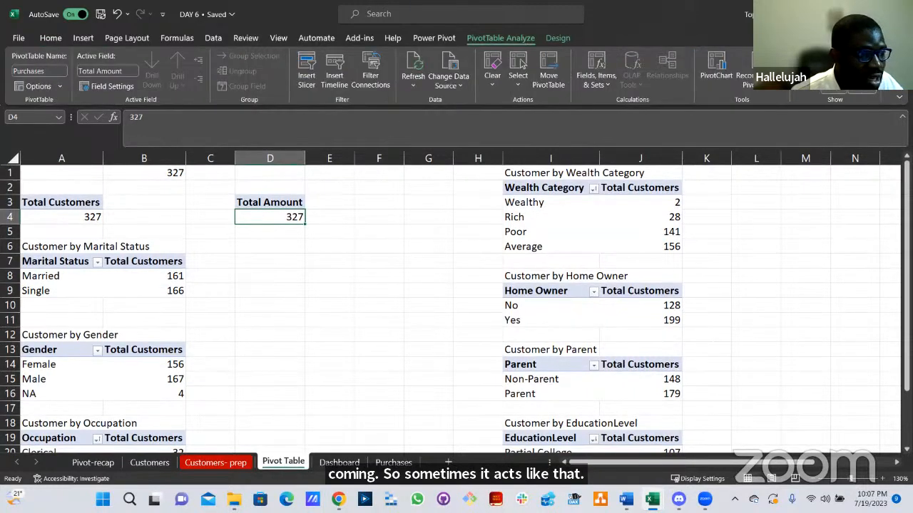
left_click(834, 80)
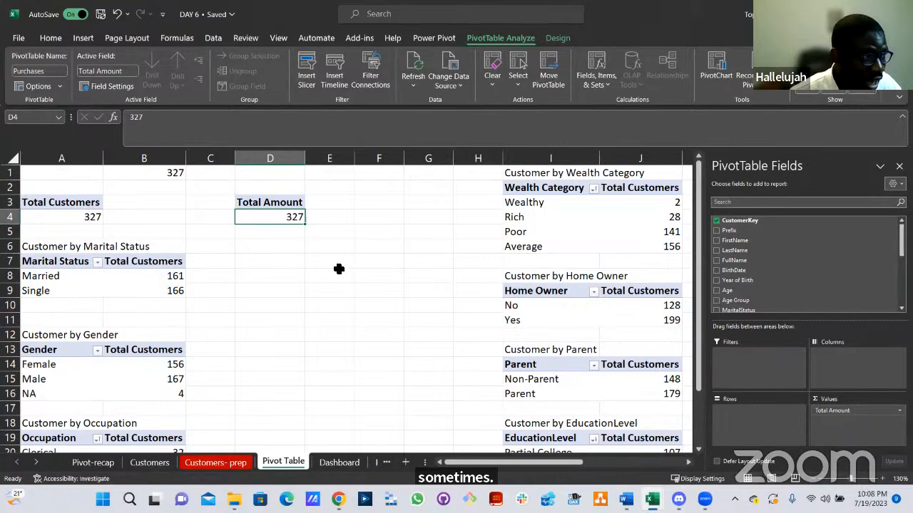
left_click(377, 249)
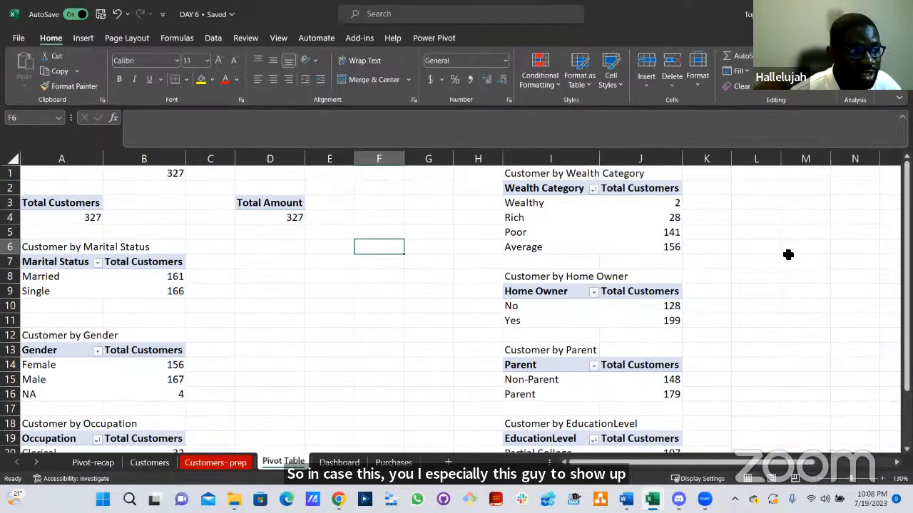
left_click(276, 217)
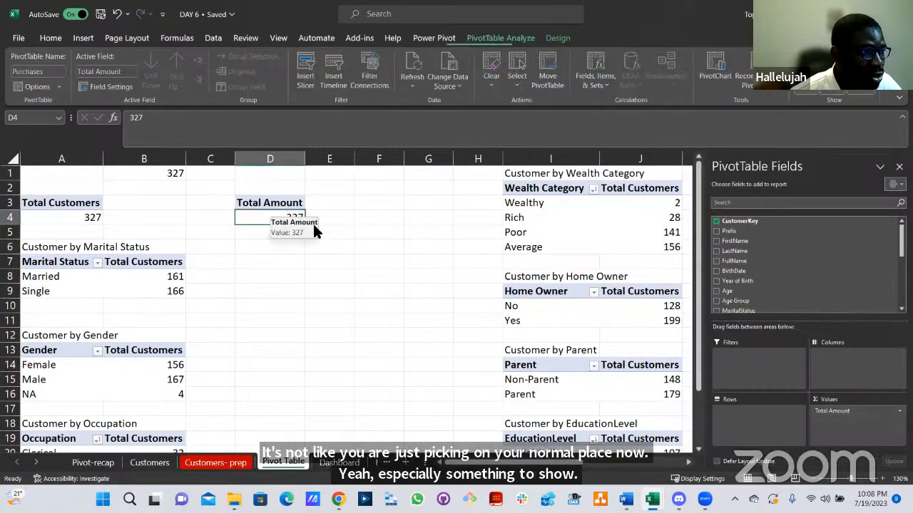
left_click(518, 43)
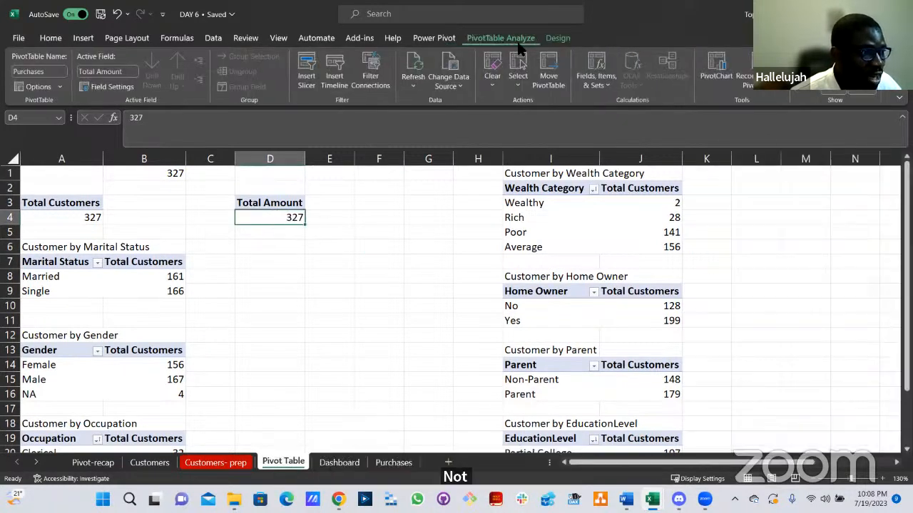
left_click(806, 83)
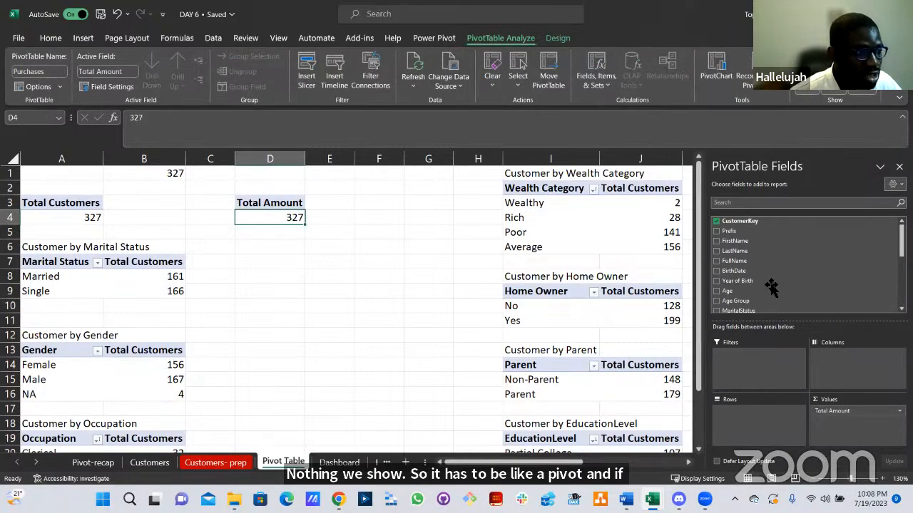
Look through the Total Amount pivot table's field list for a purchases field.
scroll(744, 284, "down", 5)
scroll(741, 279, "up", 5)
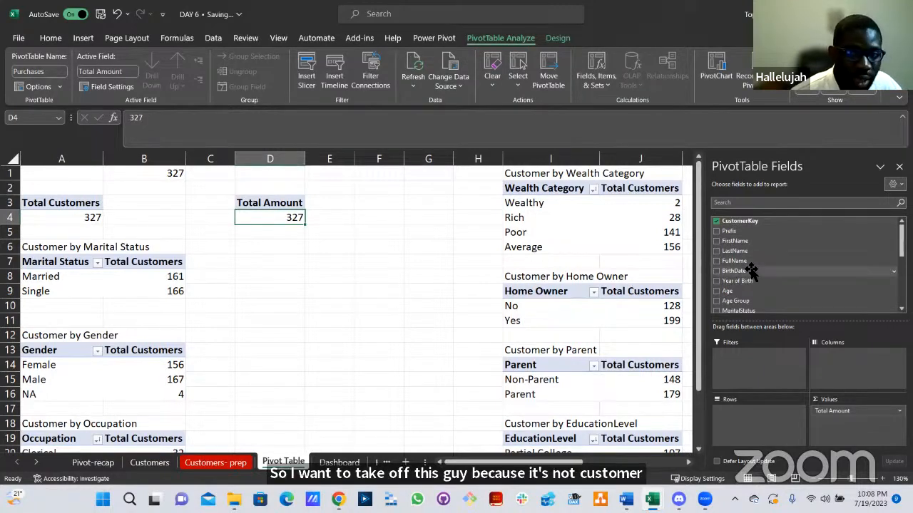
scroll(752, 298, "down", 5)
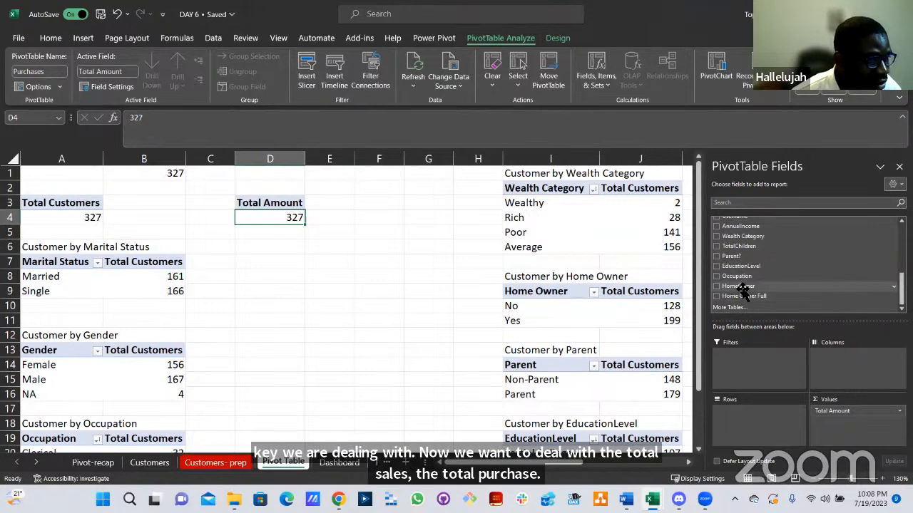
scroll(742, 291, "up", 5)
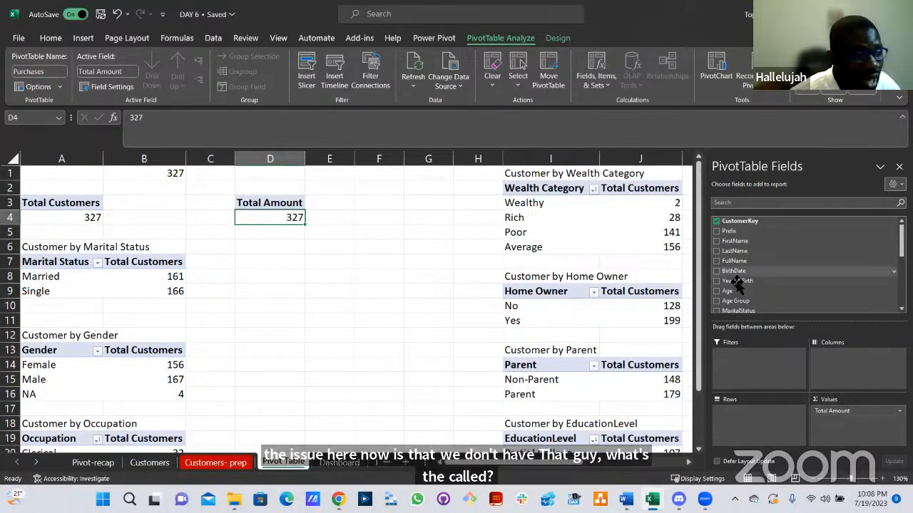
scroll(738, 281, "down", 5)
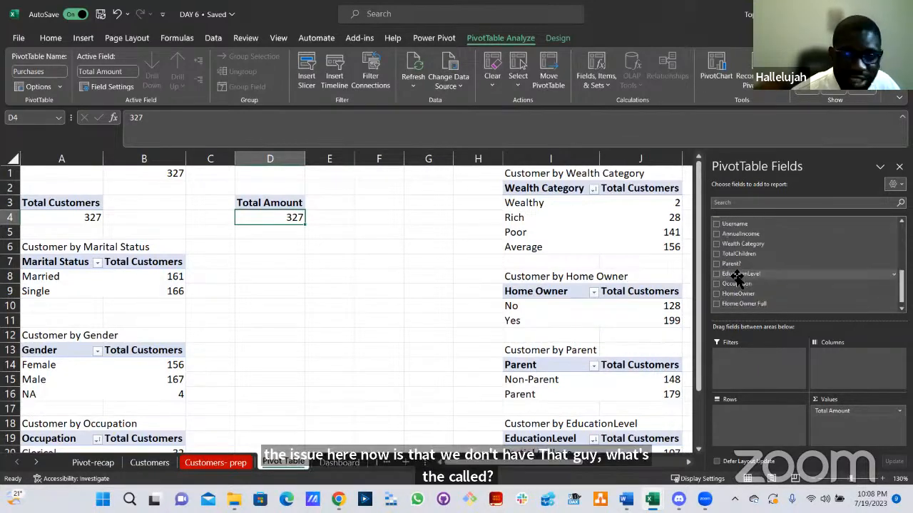
scroll(738, 281, "up", 5)
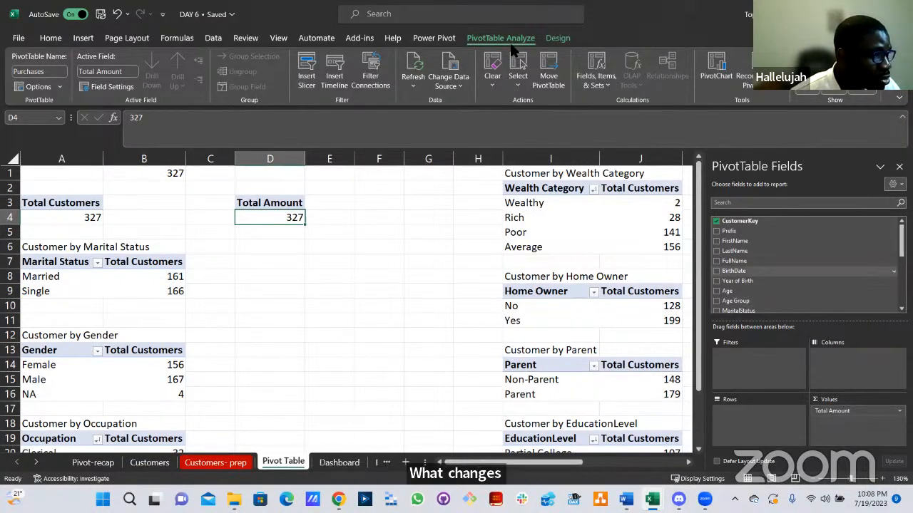
Refresh the Total Amount pivot table and check its fields against the Purchases column on the Customers- prep sheet.
left_click(413, 66)
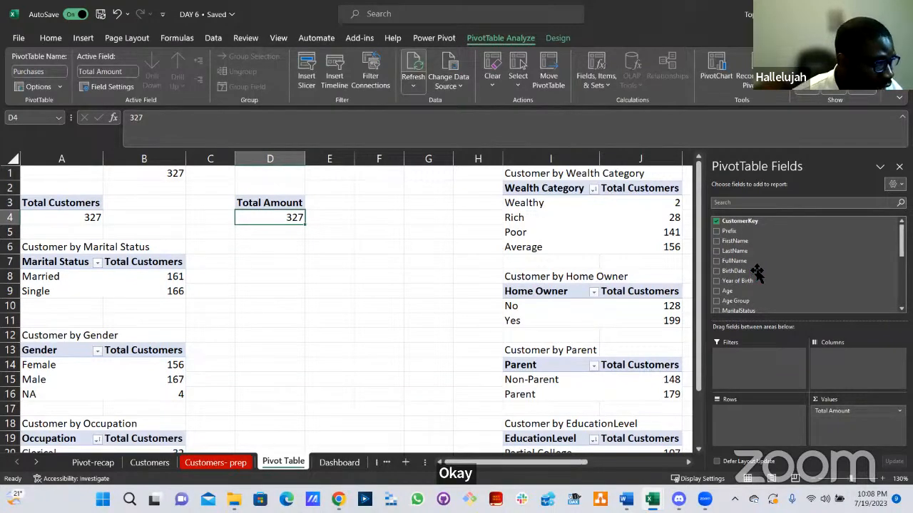
scroll(757, 273, "down", 4)
scroll(756, 275, "down", 2)
scroll(756, 274, "down", 1)
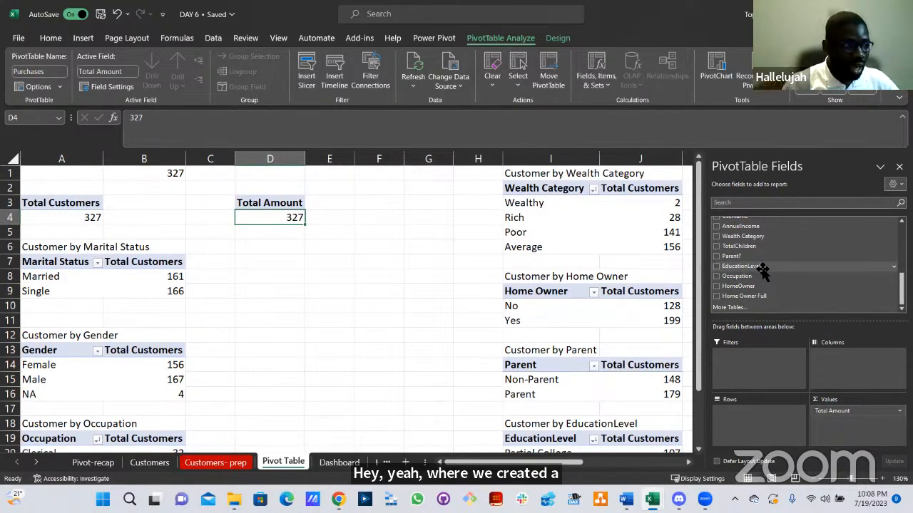
left_click(229, 462)
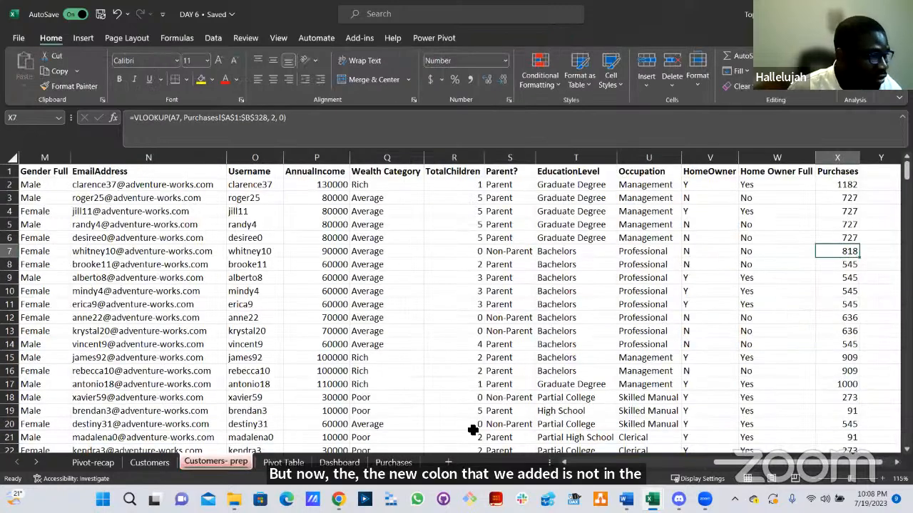
left_click(283, 462)
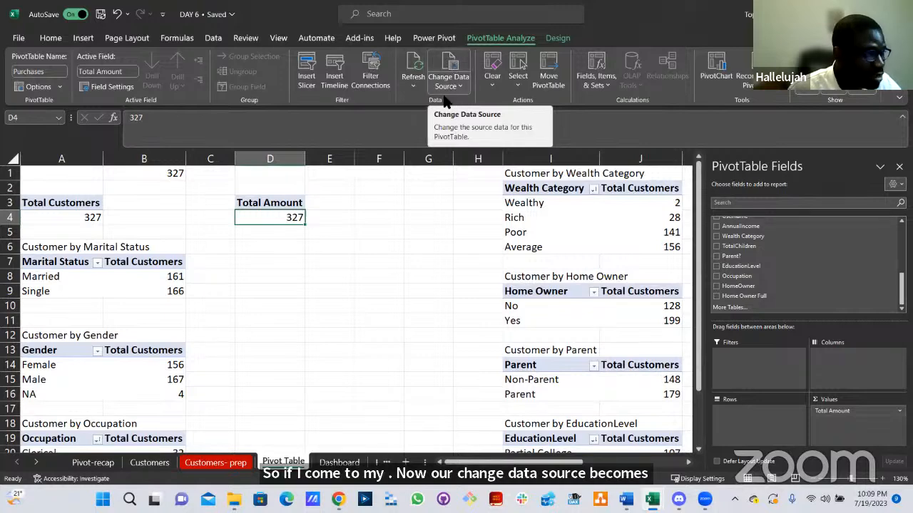
Try to extend the Total Amount pivot table's data source to 'Customers- prep'!$A$1:$X$328.
left_click(448, 67)
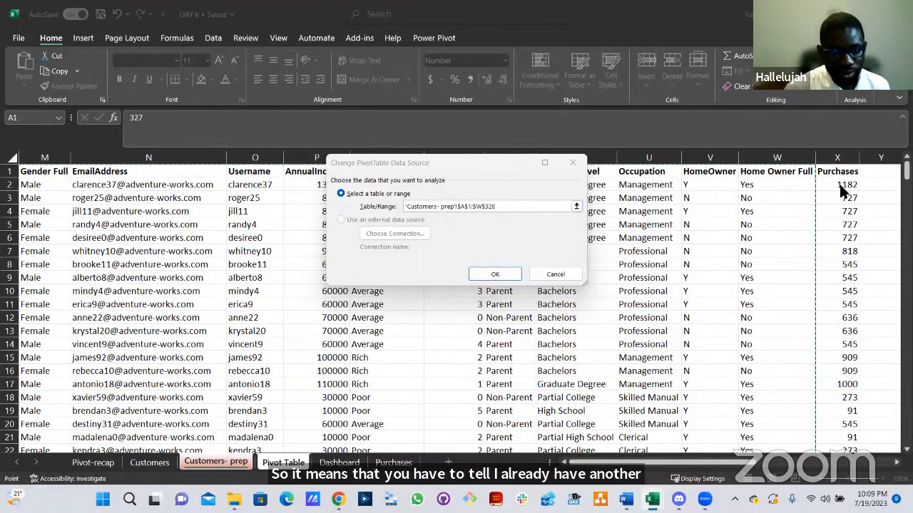
triple_click(461, 208)
key("BackSpace")
key("ctrl+z")
left_click(483, 207)
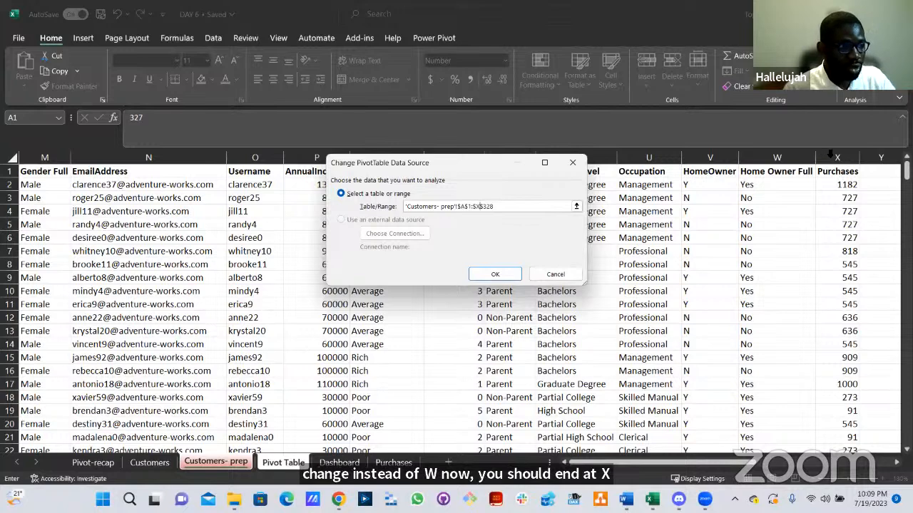
left_click(493, 276)
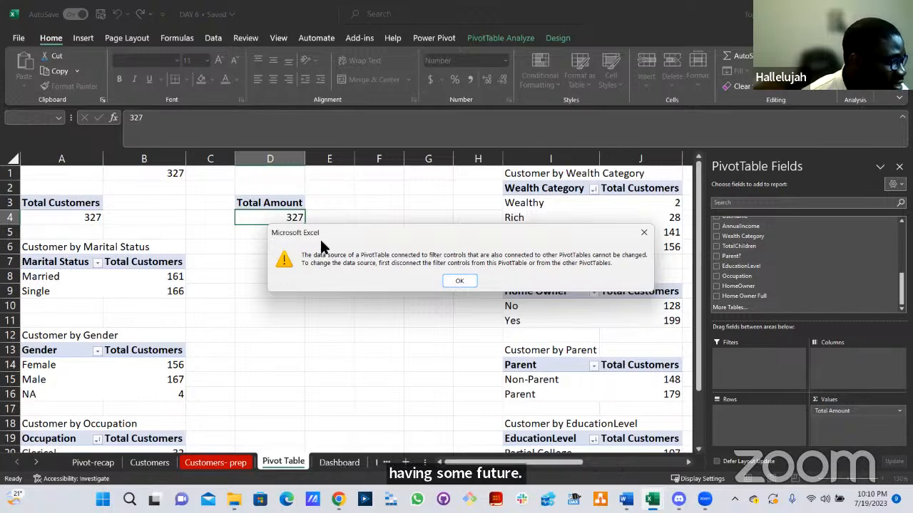
left_click(460, 281)
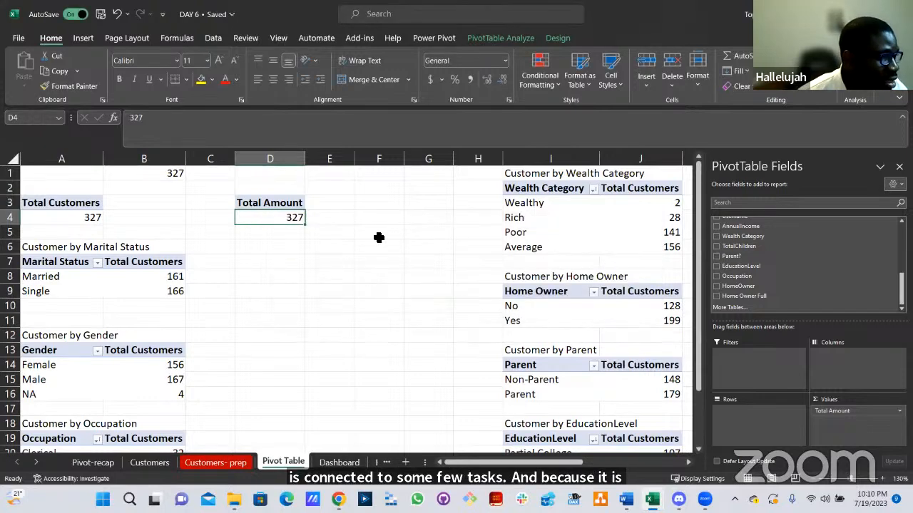
key("Up")
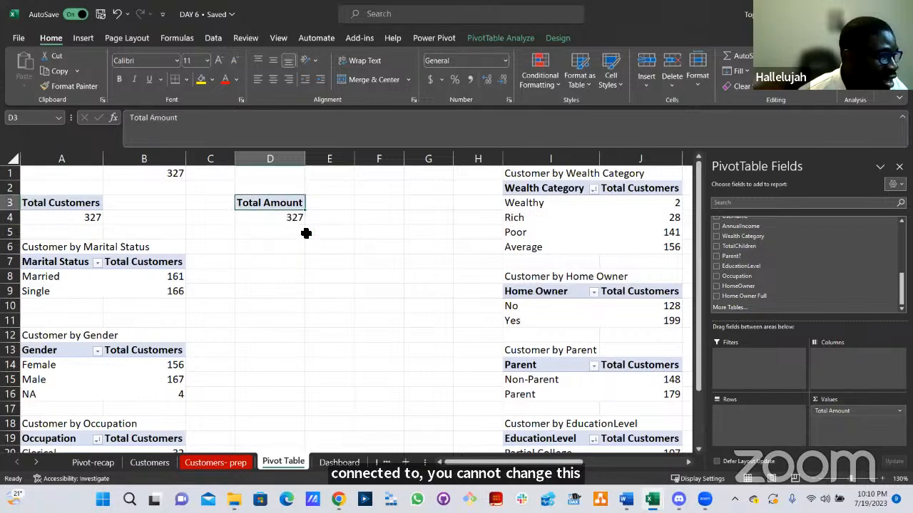
Disconnect the Purchases pivot table from the Gender Full slicer on the Dashboard sheet.
left_click(339, 463)
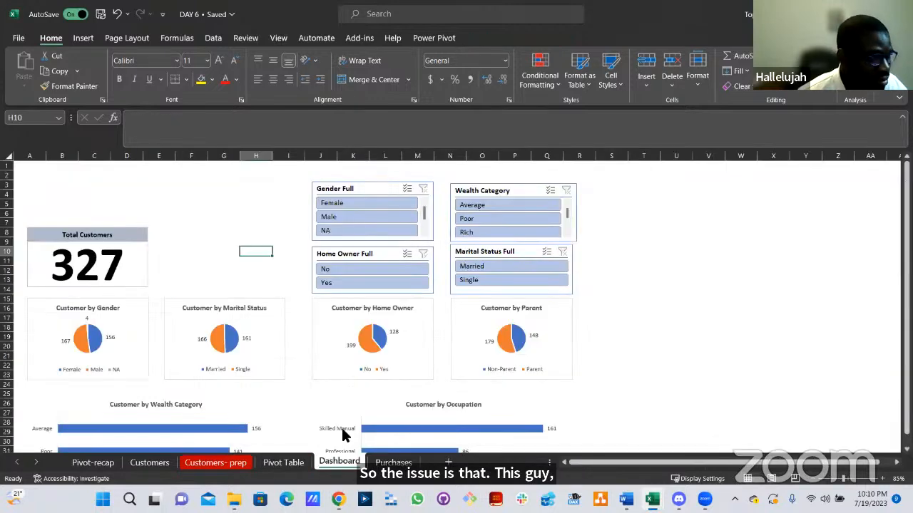
left_click(349, 191)
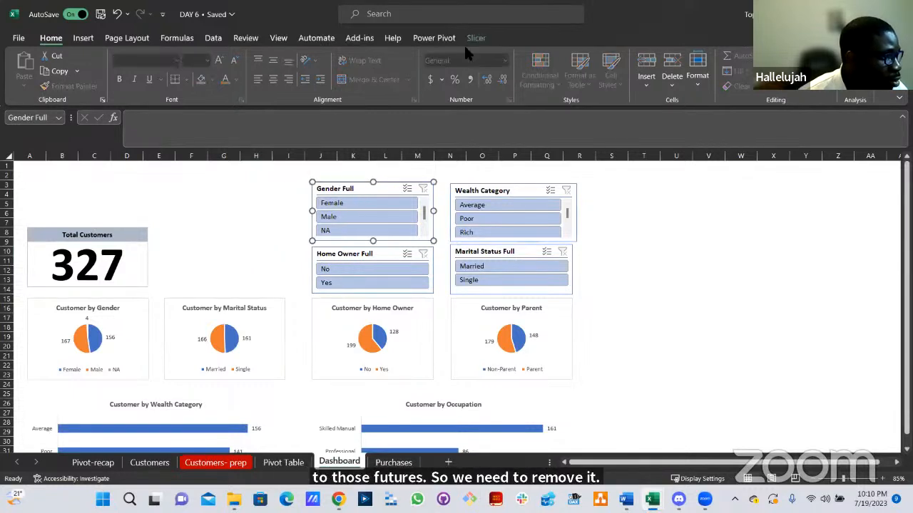
left_click(474, 39)
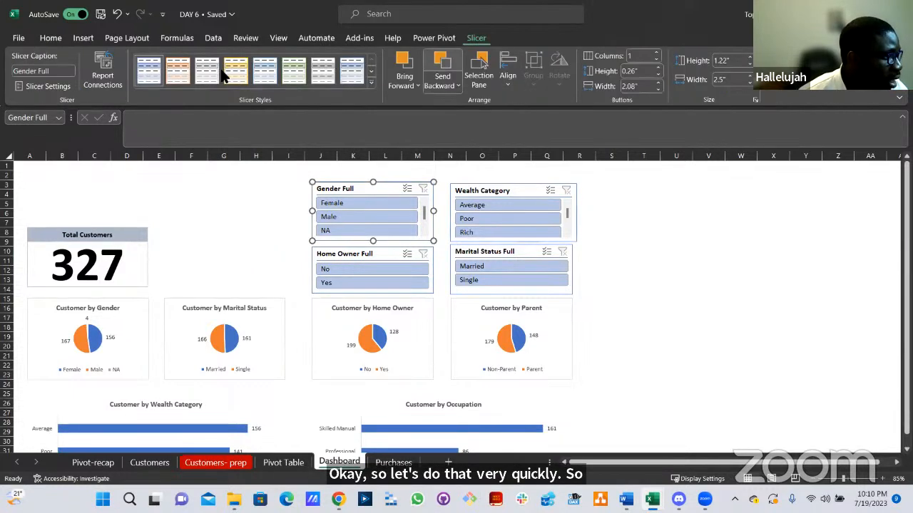
left_click(103, 71)
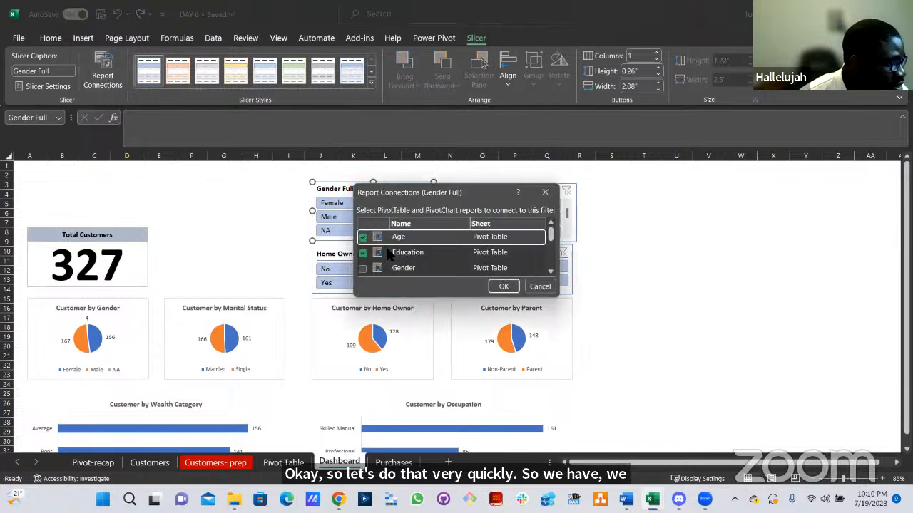
scroll(400, 260, "down", 3)
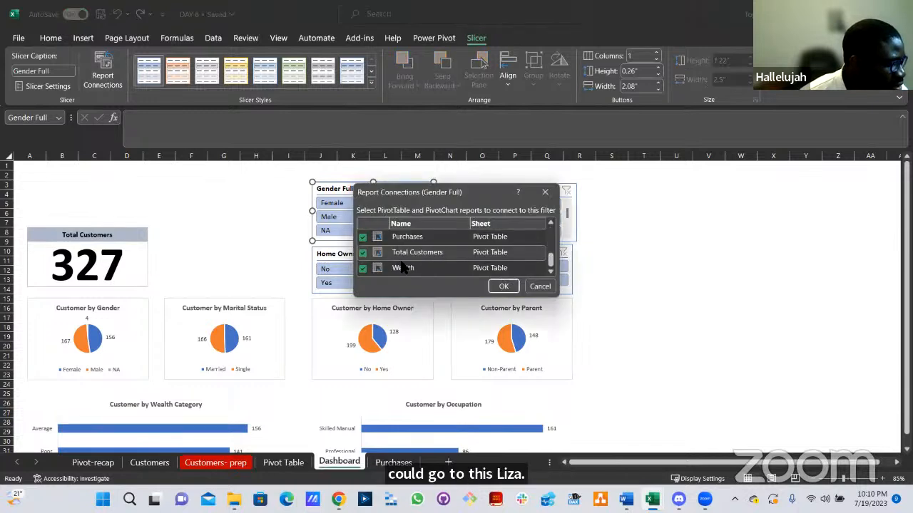
scroll(418, 261, "up", 1)
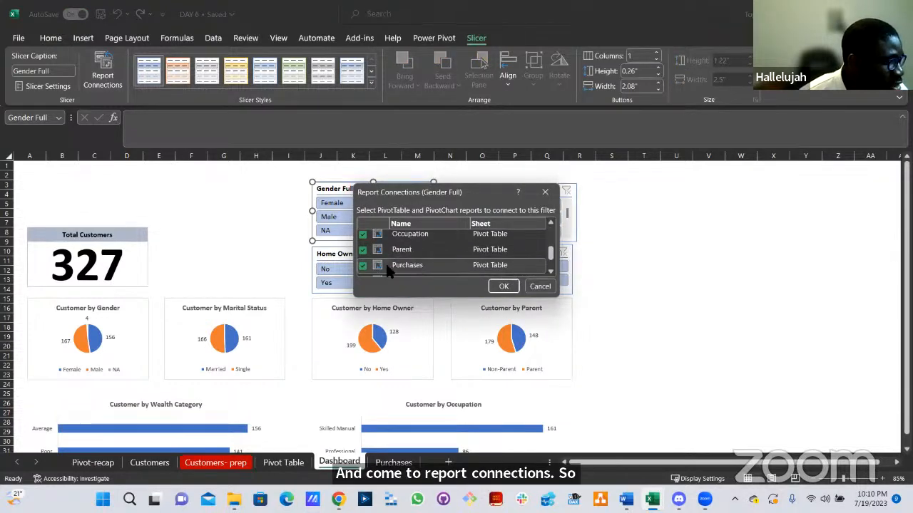
scroll(388, 267, "down", 1)
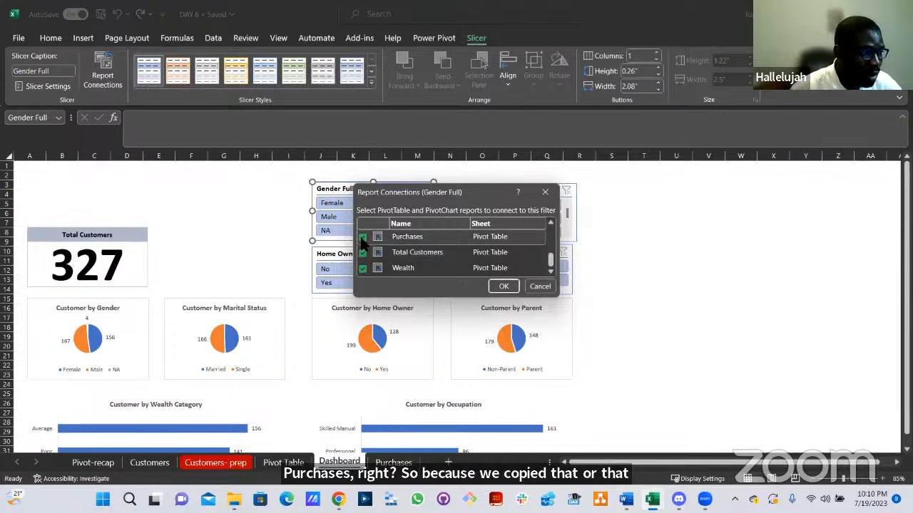
left_click(362, 236)
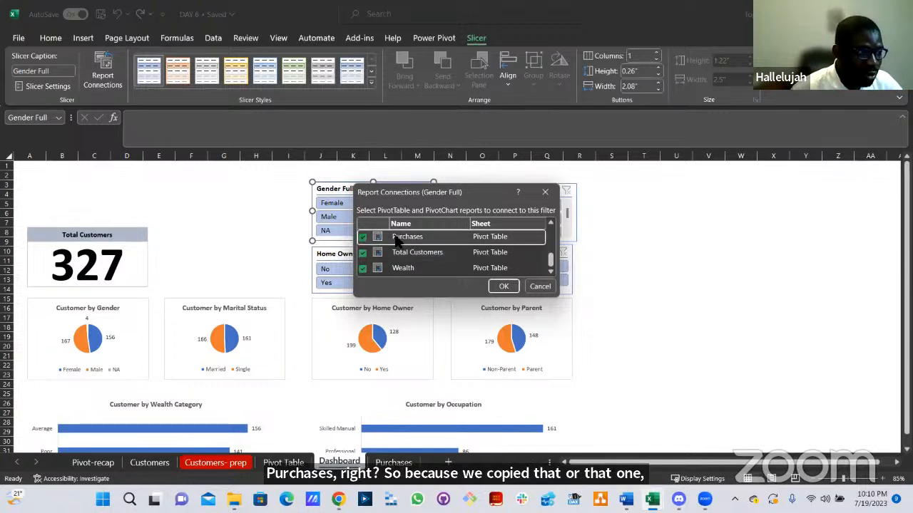
left_click(509, 287)
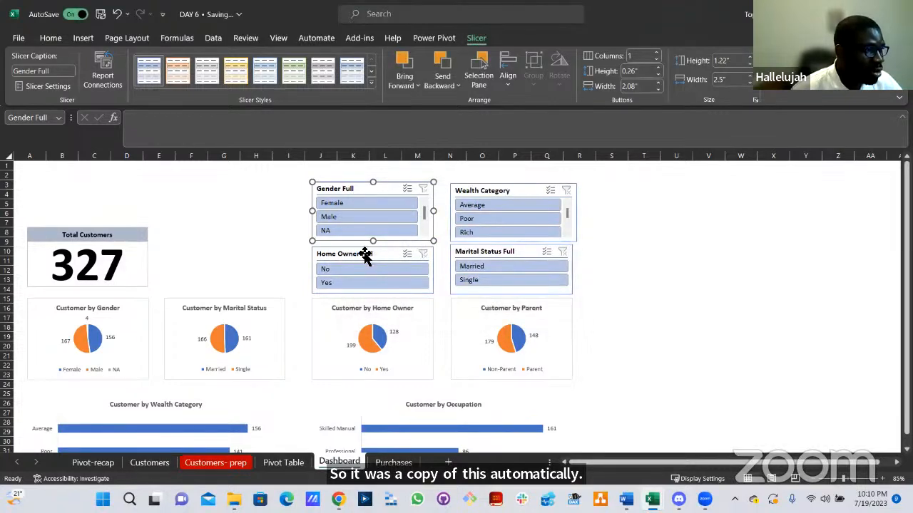
Remove the Purchases pivot table from the Home Owner Full slicer's report connections.
left_click(362, 254)
left_click(103, 81)
scroll(403, 267, "down", 3)
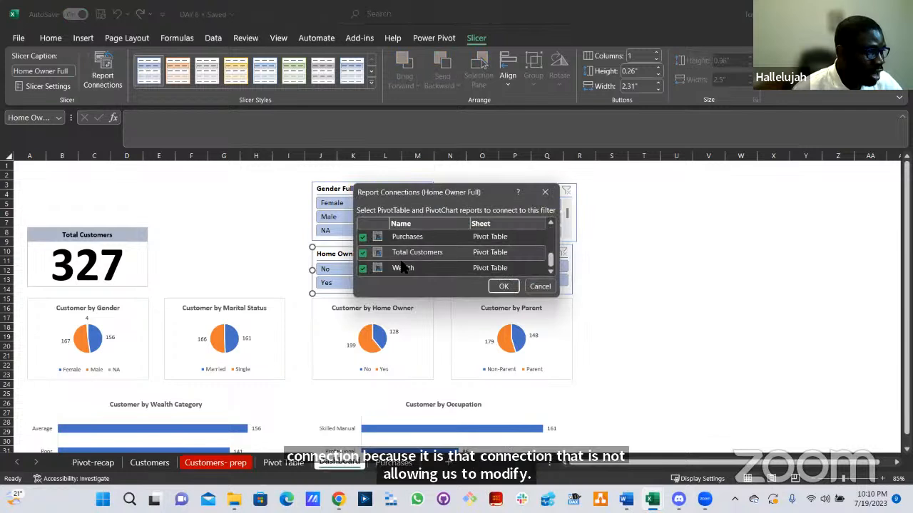
left_click(363, 236)
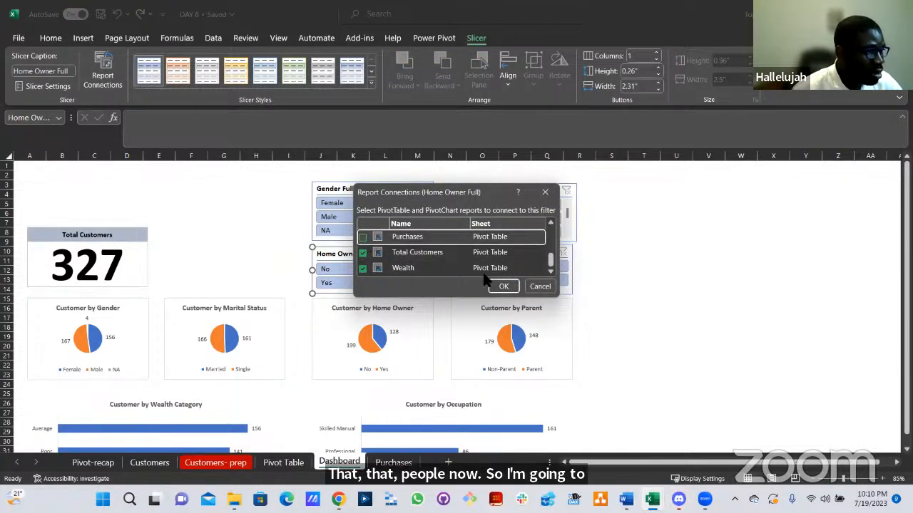
left_click(503, 286)
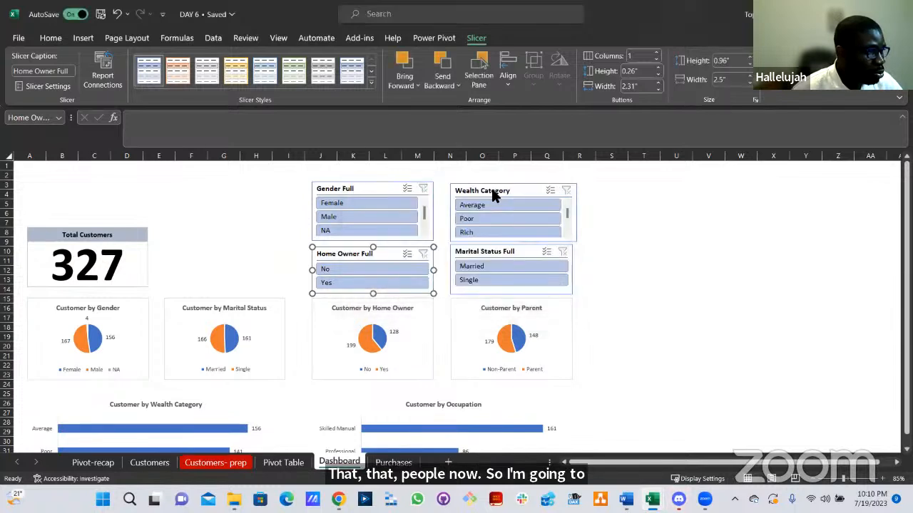
Remove the Purchases pivot table from the Wealth Category slicer's report connections.
left_click(494, 196)
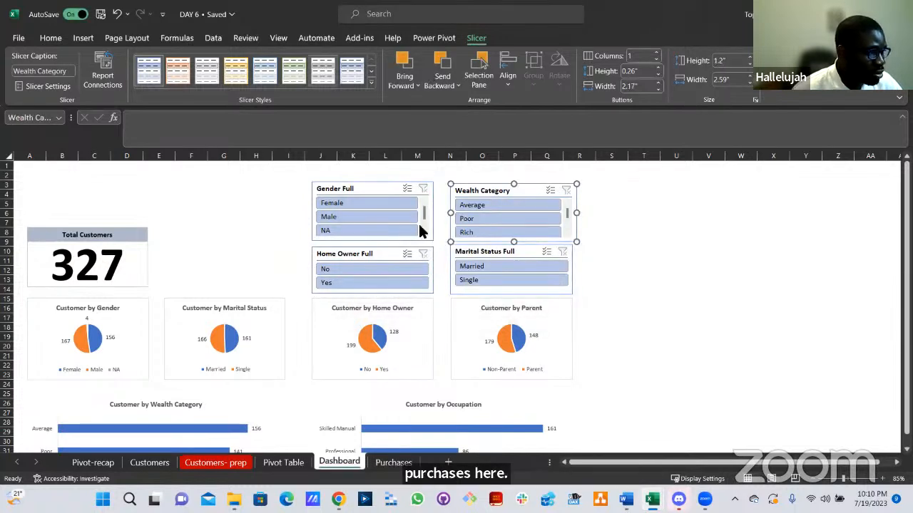
scroll(402, 260, "down", 3)
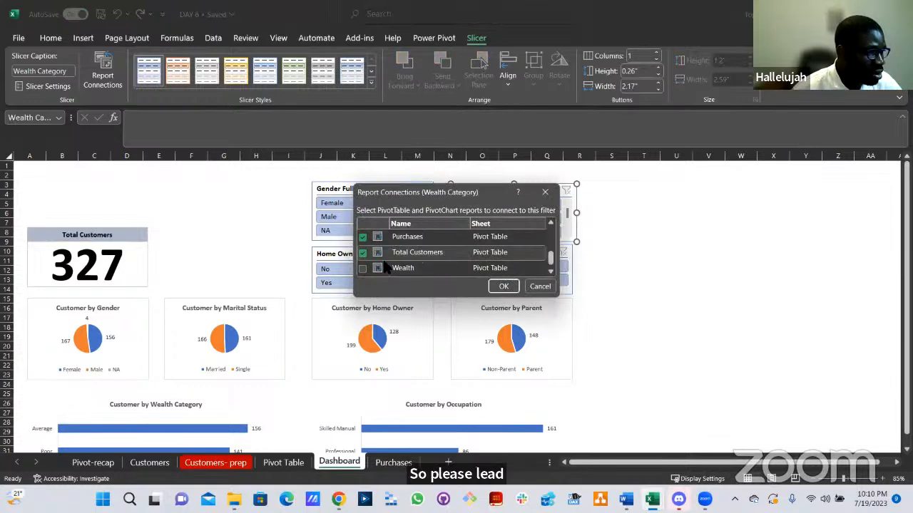
left_click(362, 237)
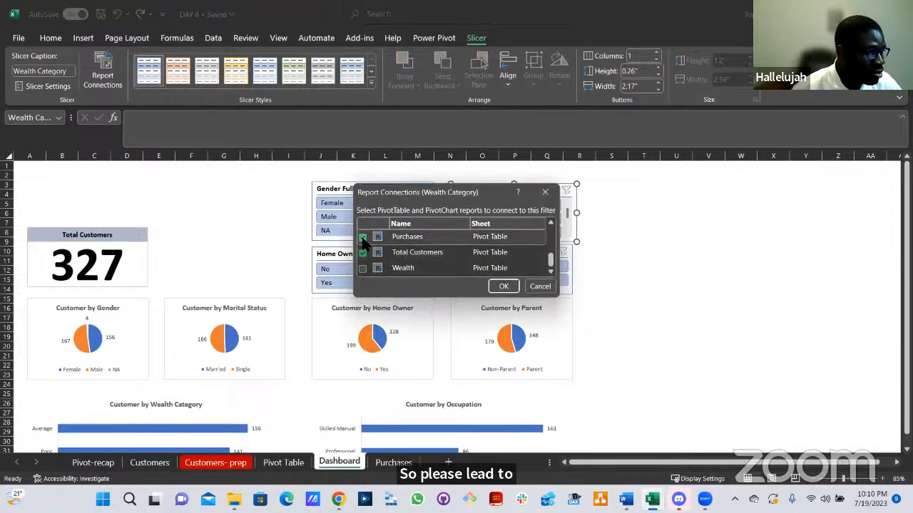
left_click(494, 288)
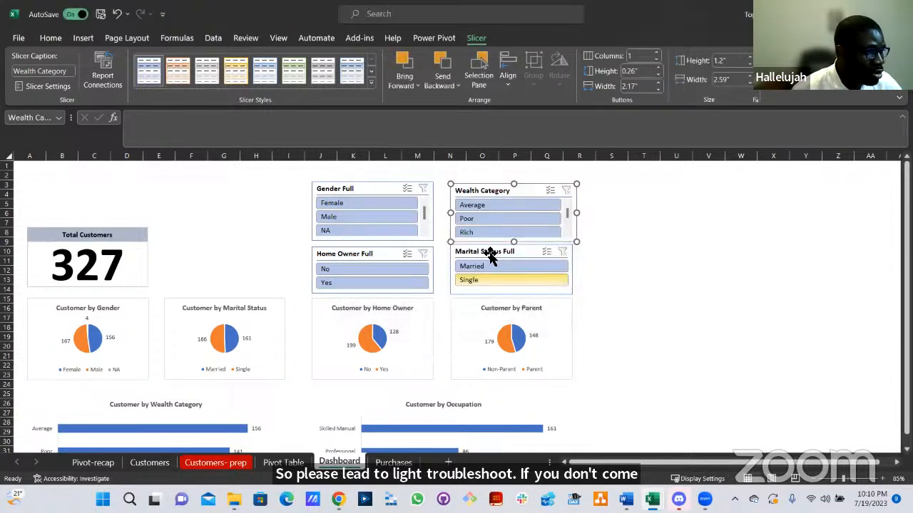
Remove the Purchases pivot table from the Marital Status Full slicer's report connections.
left_click(486, 254)
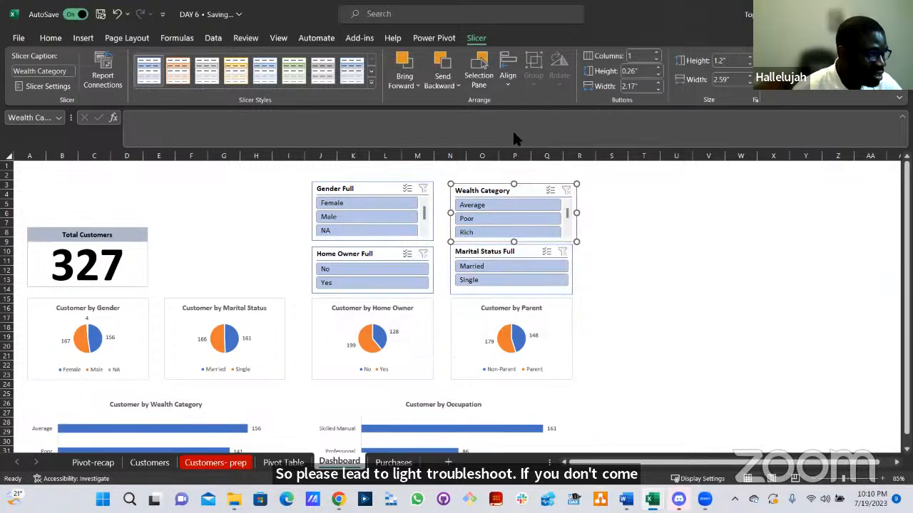
left_click(104, 80)
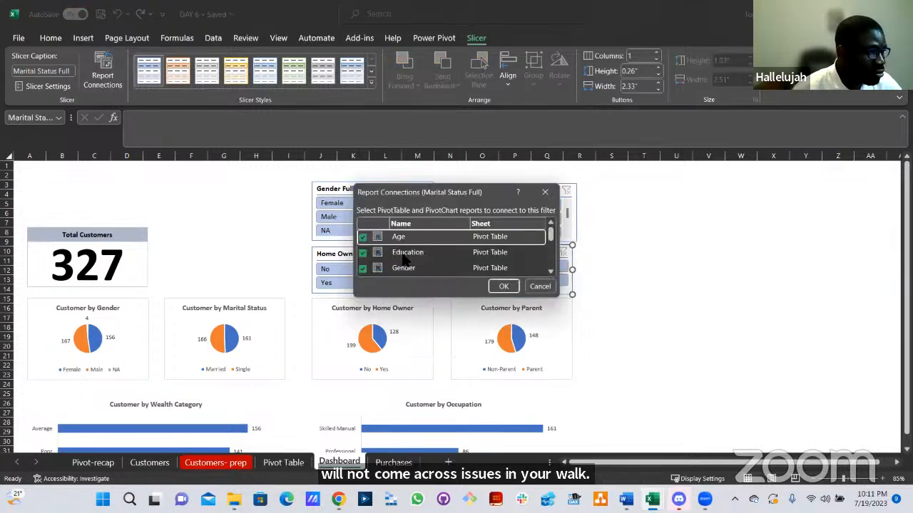
scroll(405, 264, "down", 5)
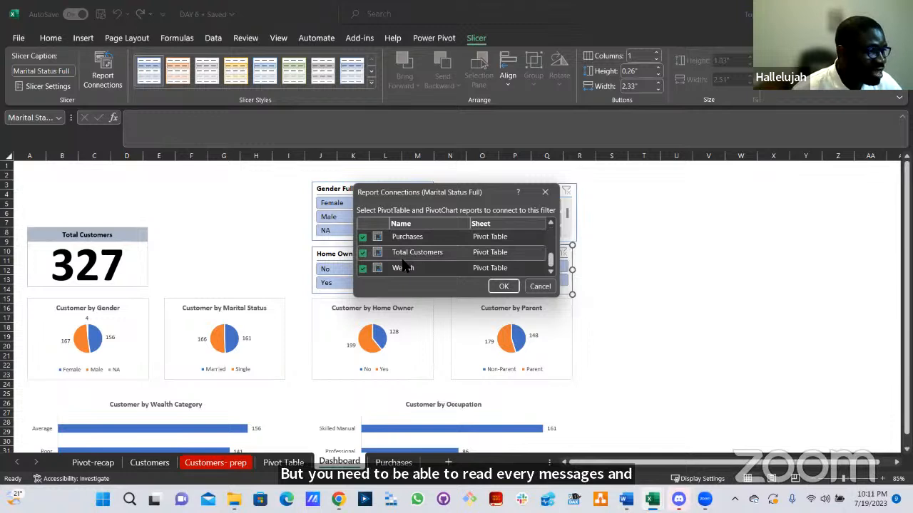
left_click(364, 237)
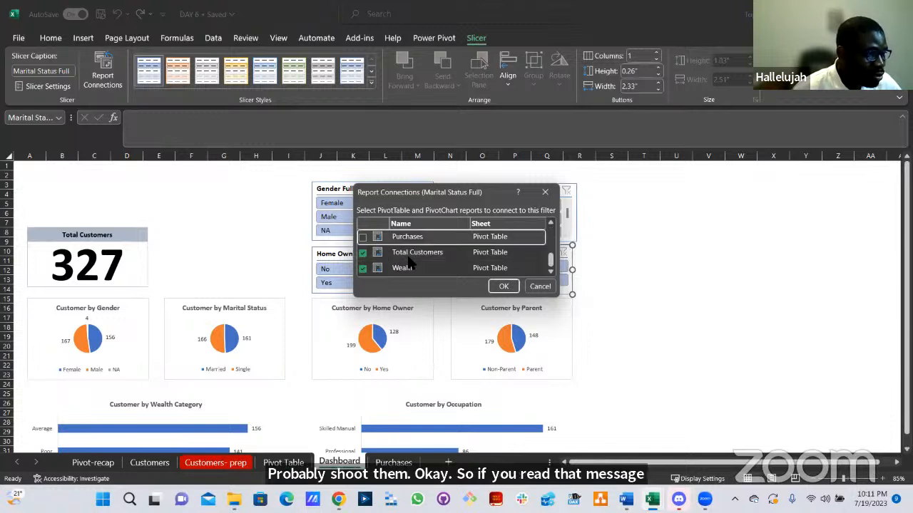
left_click(504, 286)
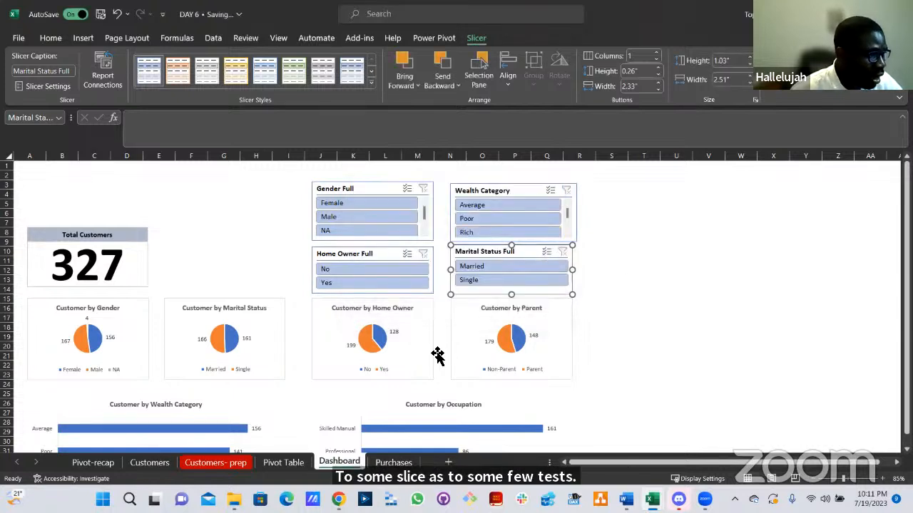
Change the Purchases pivot table's data source on the Pivot Table sheet to 'Customers- prep'!$A$1:$X$328.
key("Escape")
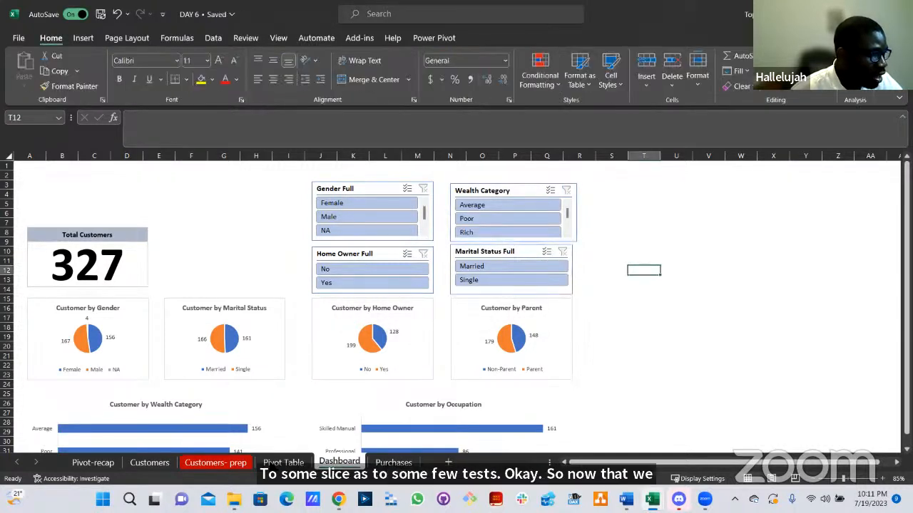
left_click(275, 464)
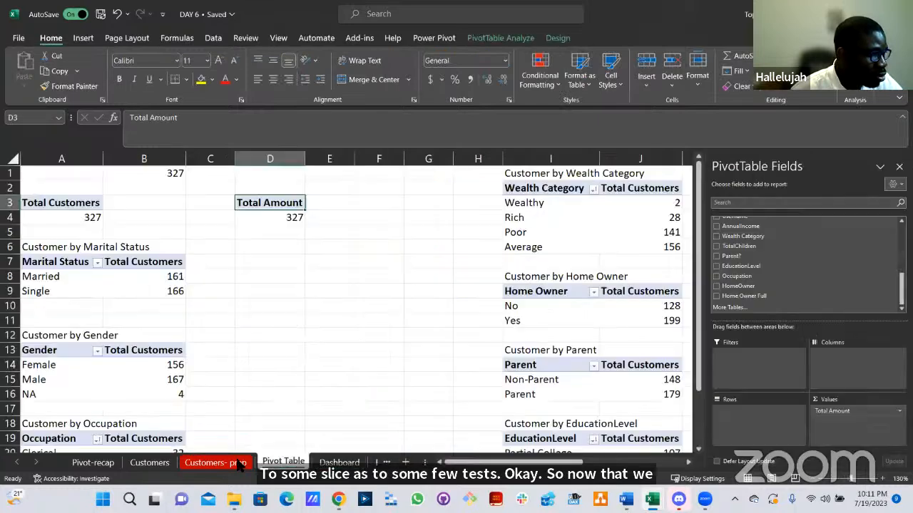
left_click(278, 217)
left_click(501, 38)
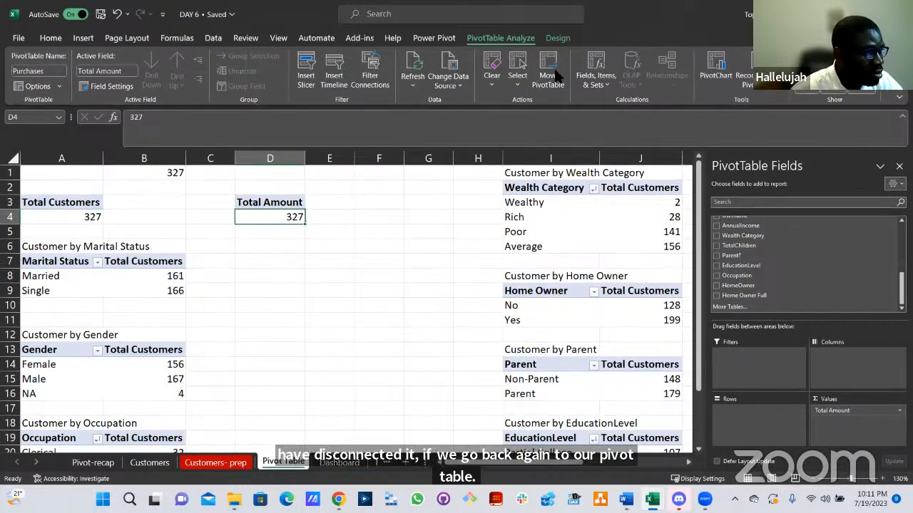
left_click(451, 65)
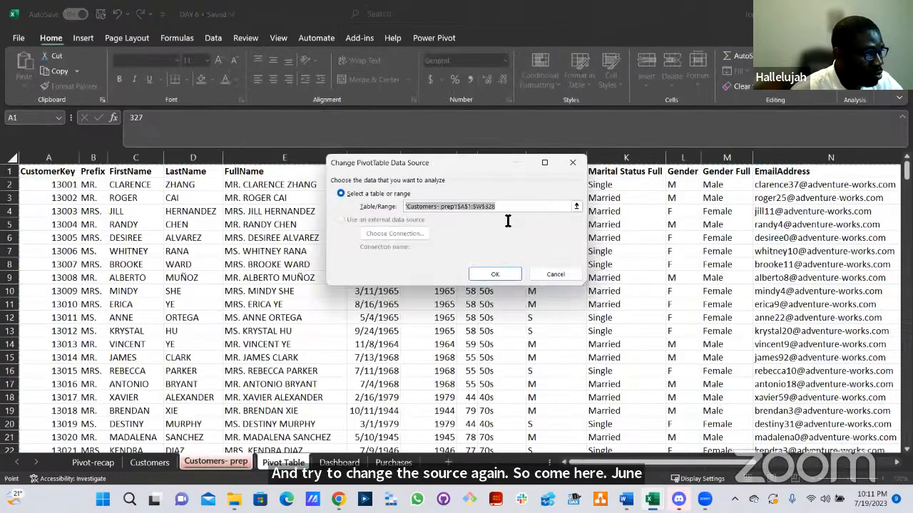
left_click(483, 208)
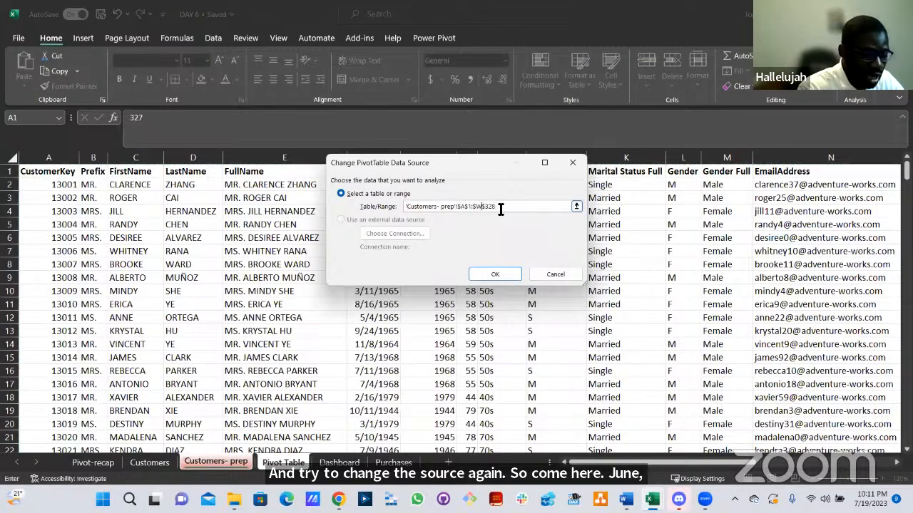
key("BackSpace")
type("X")
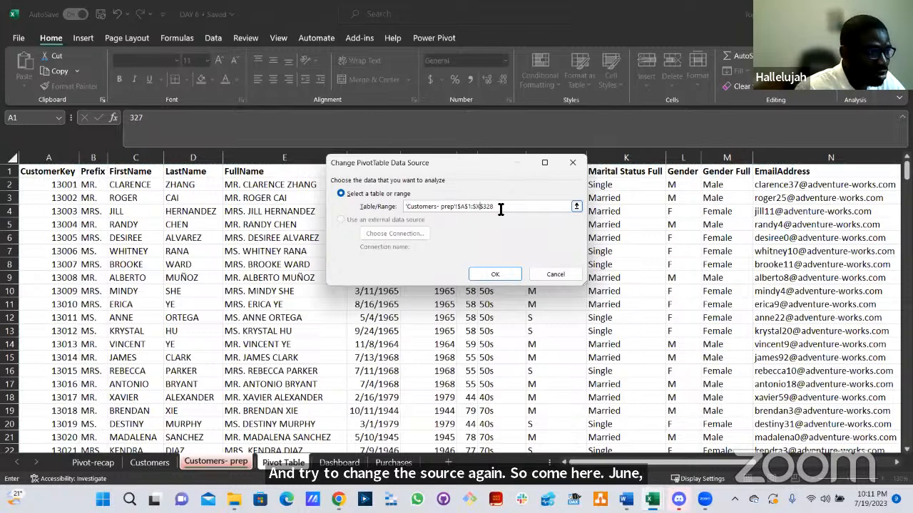
left_click(488, 274)
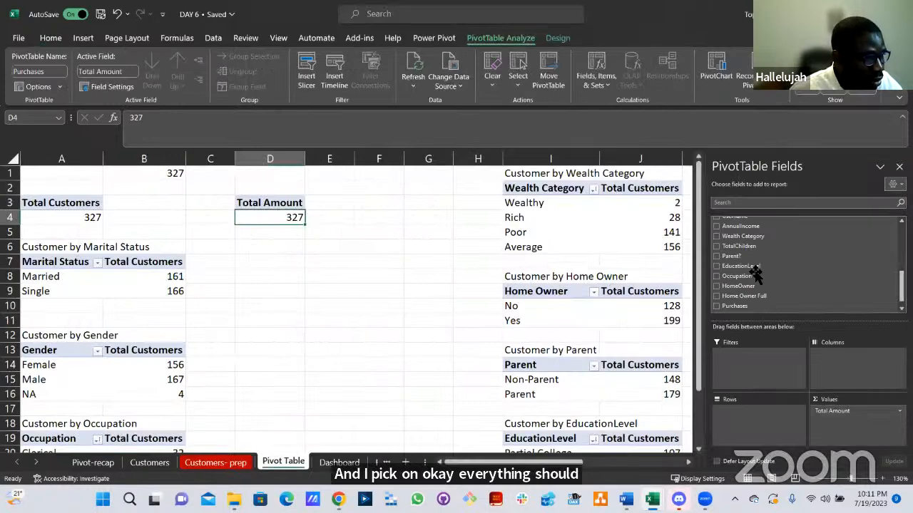
Add the Purchases field to the Purchases pivot table's values as a sum and remove the CustomerKey field.
scroll(758, 295, "down", 1)
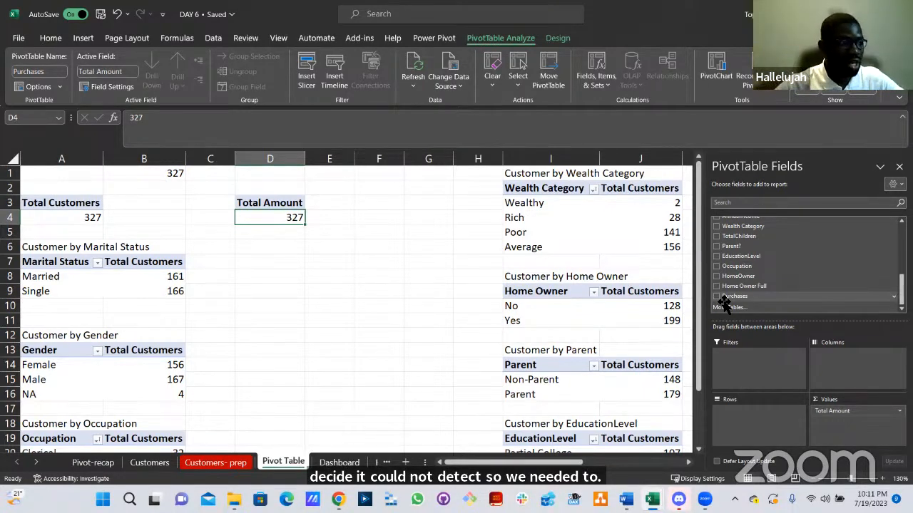
scroll(731, 286, "up", 2)
scroll(731, 271, "down", 2)
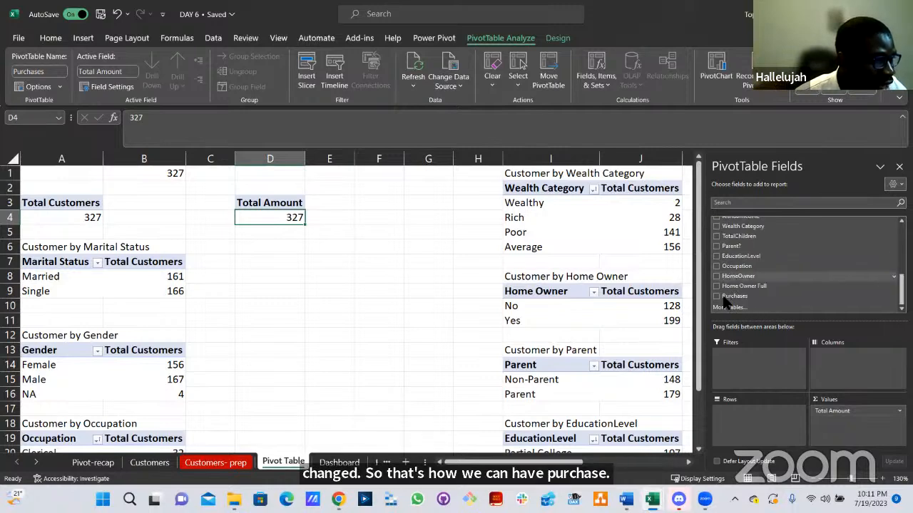
left_click(719, 296)
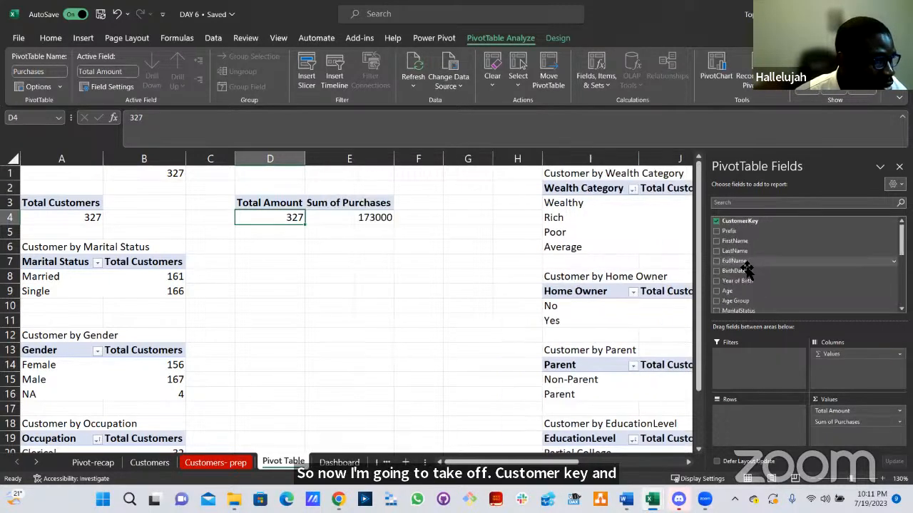
left_click(717, 221)
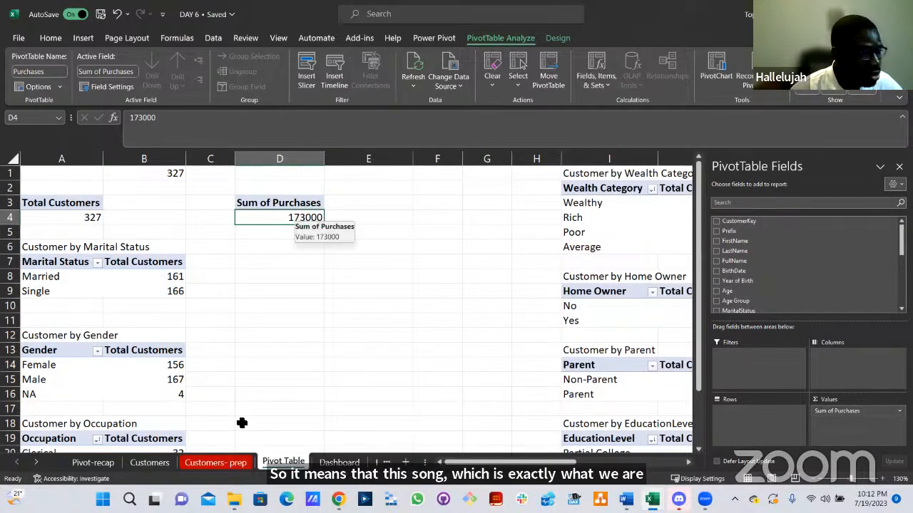
Cross-check the purchases total on the Customers- prep sheet with =SUM(X2:X328) in cell AA2, and clear that cell.
left_click(228, 460)
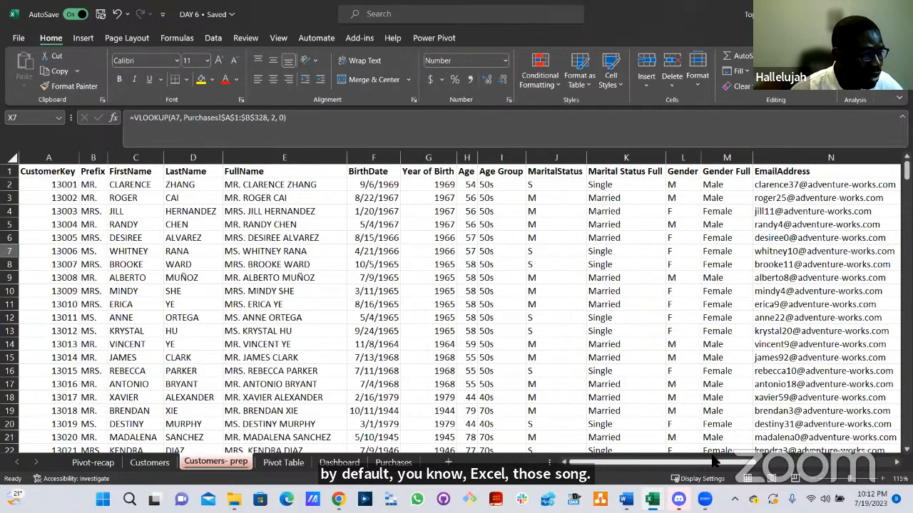
left_click_drag(713, 462, 847, 457)
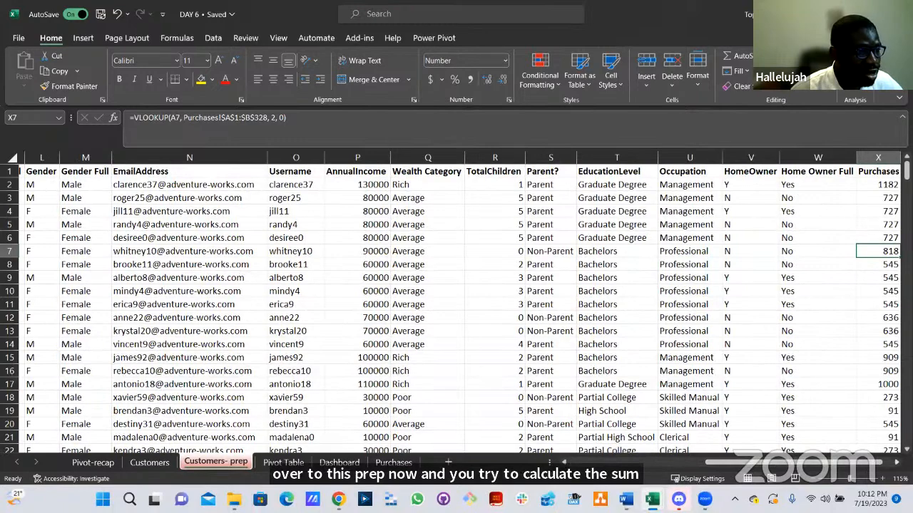
scroll(656, 246, "right", 3)
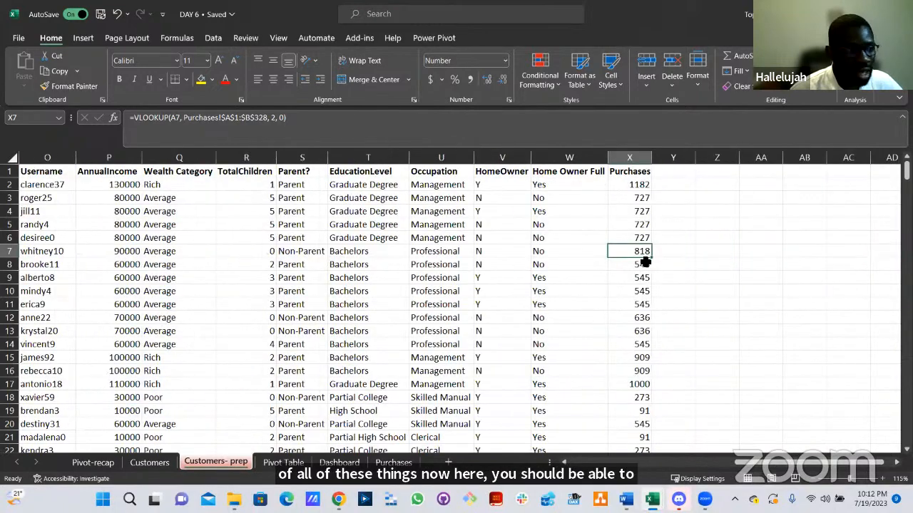
left_click(750, 185)
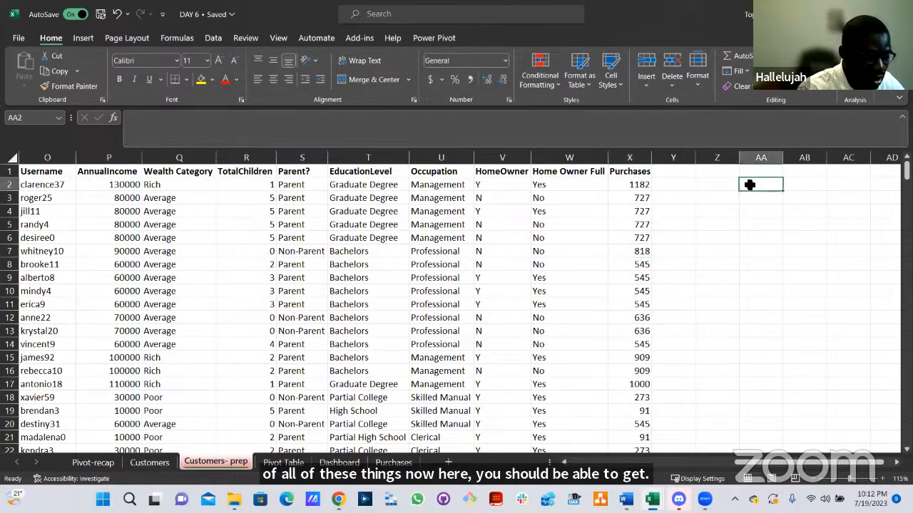
type("=SUM(")
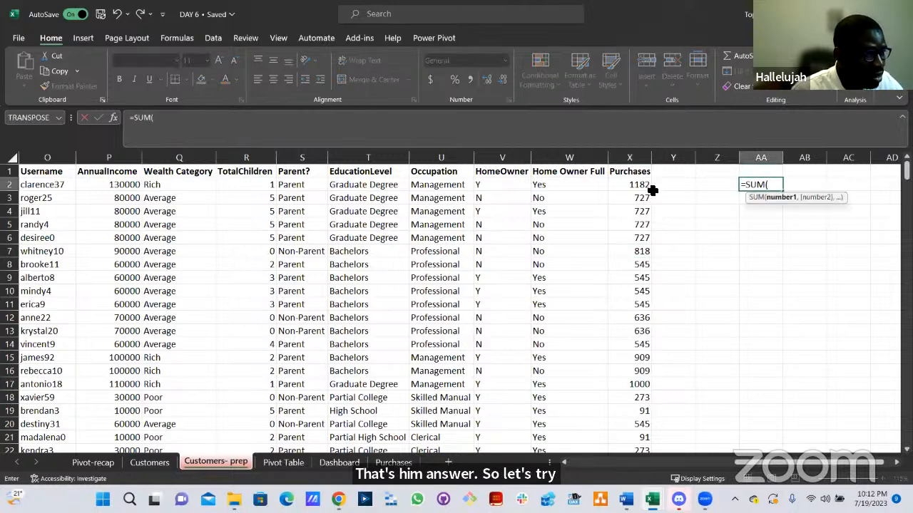
left_click(642, 184)
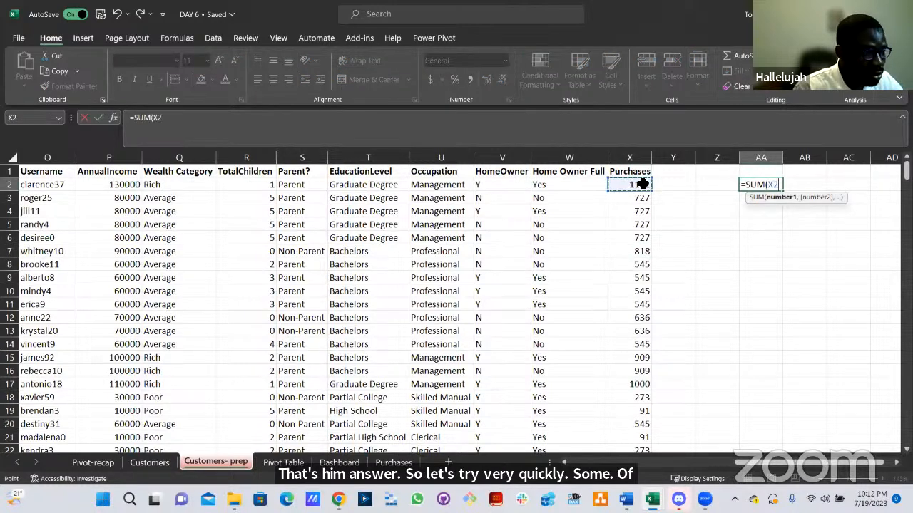
key("ctrl+shift+Down")
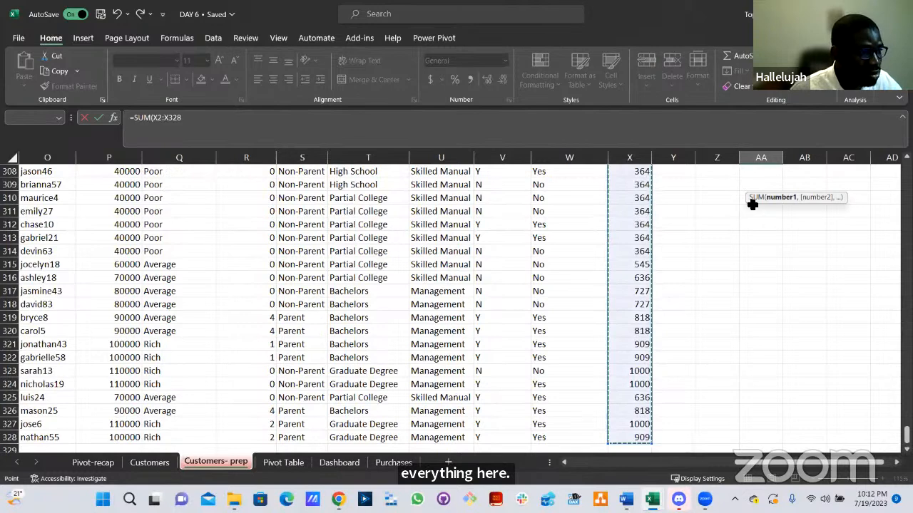
key("Return")
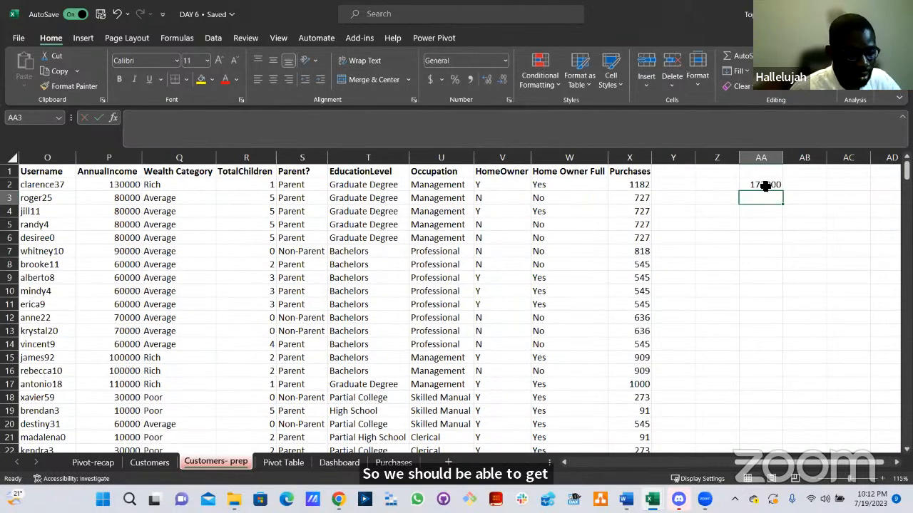
key("Up")
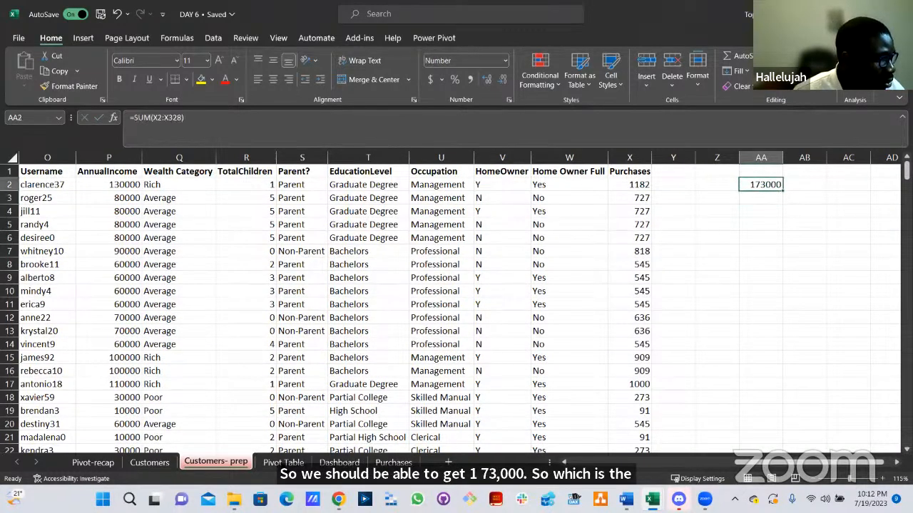
key("Delete")
On the Pivot Table sheet, examine the Customer by Marital Status pivot table's field list for a Purchases field.
left_click(284, 462)
left_click(301, 211)
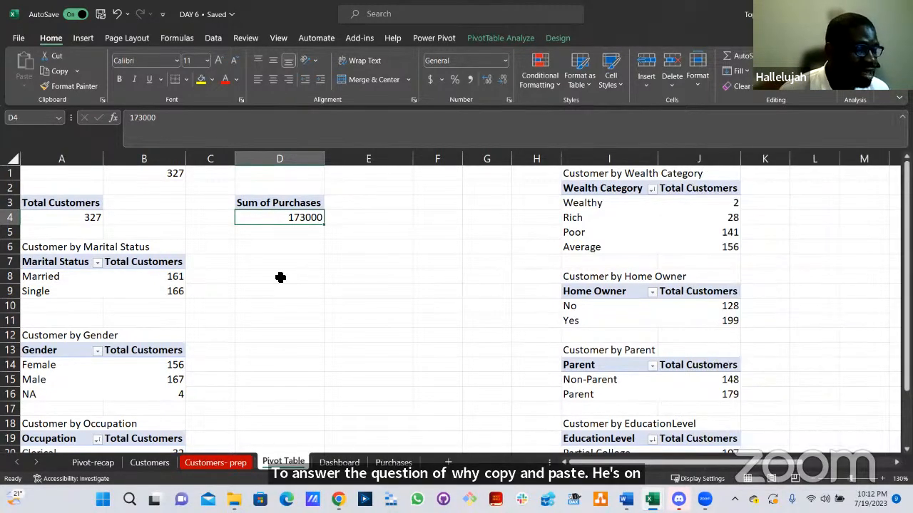
left_click(159, 277)
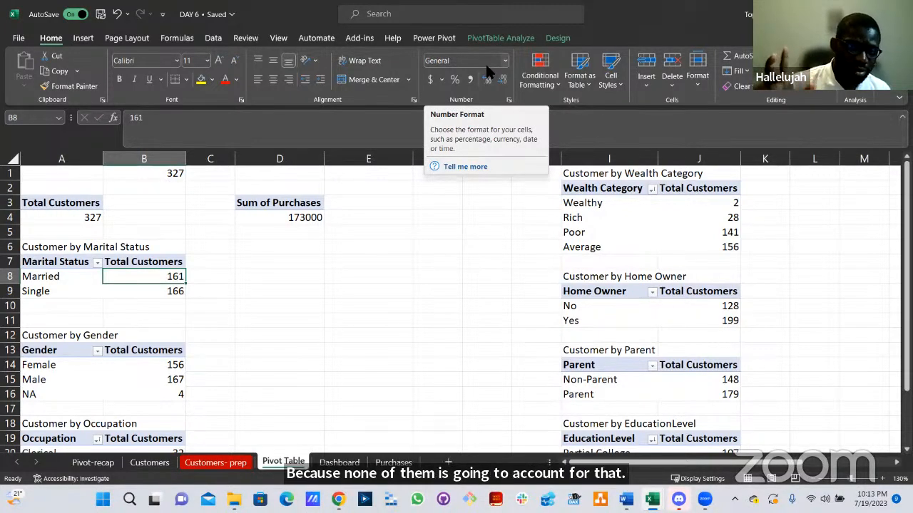
left_click(286, 209)
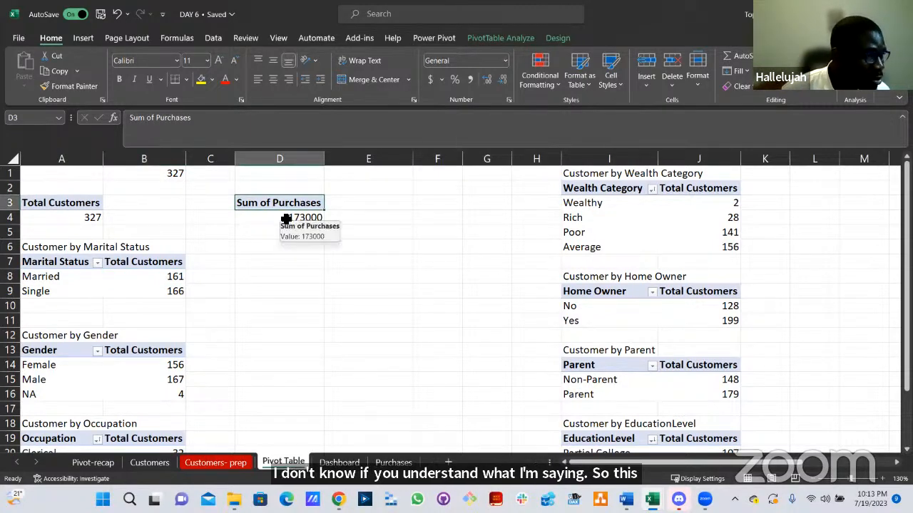
left_click(127, 275)
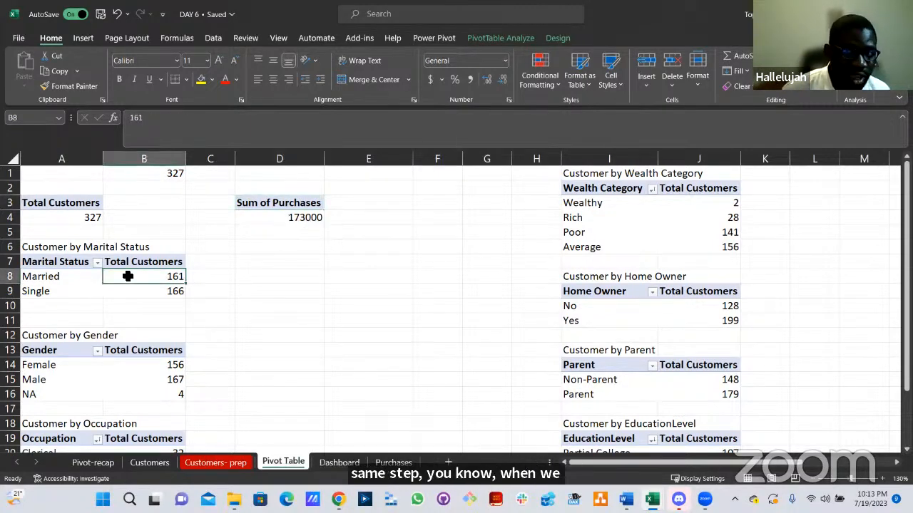
left_click(510, 38)
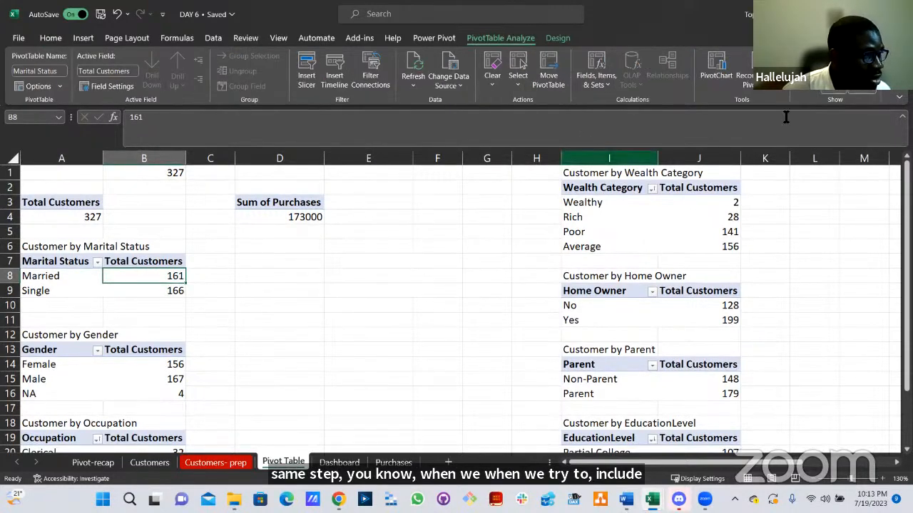
left_click(807, 84)
scroll(783, 289, "down", 3)
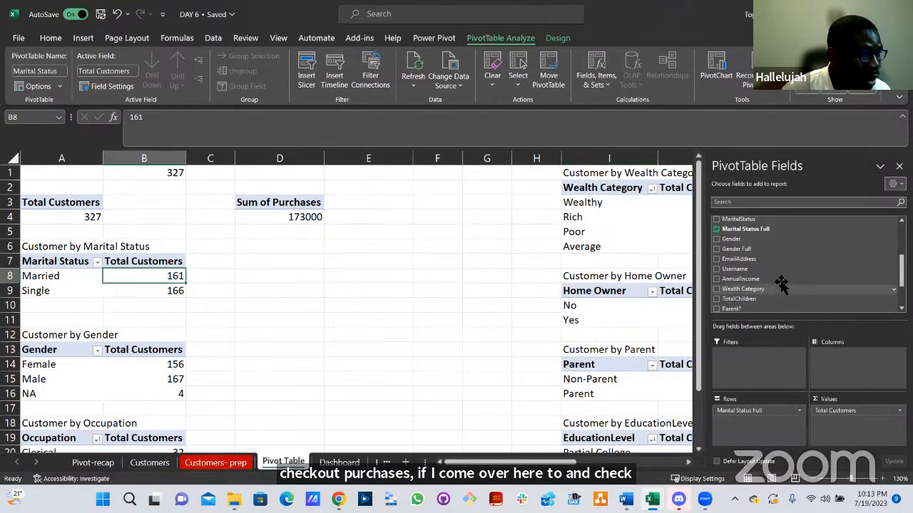
scroll(781, 276, "down", 3)
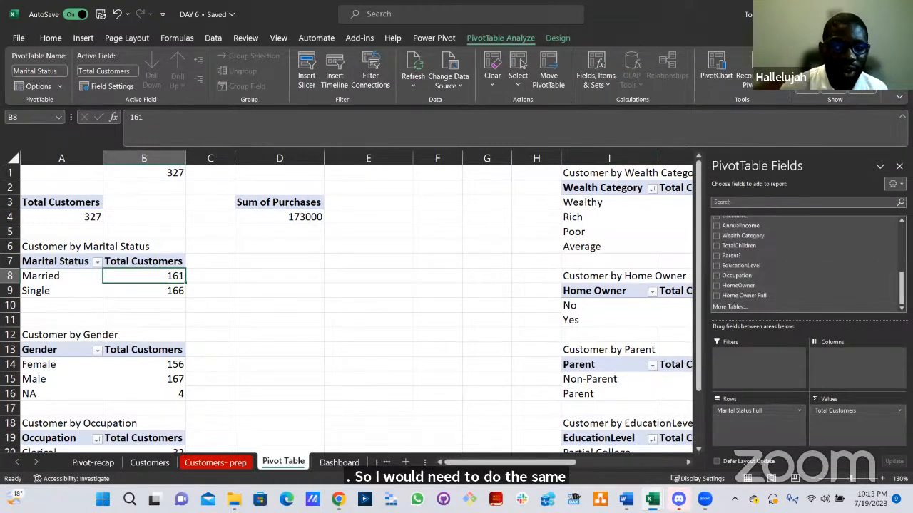
key("alt+Tab")
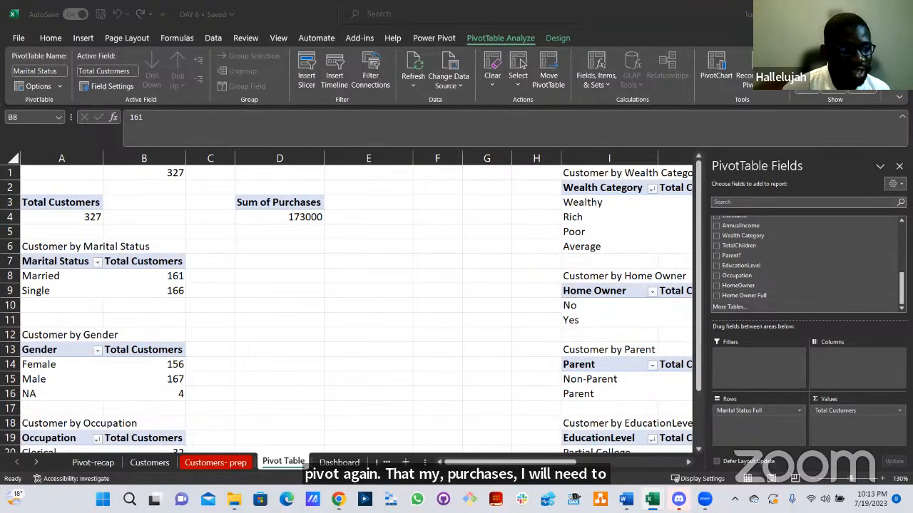
left_click(462, 260)
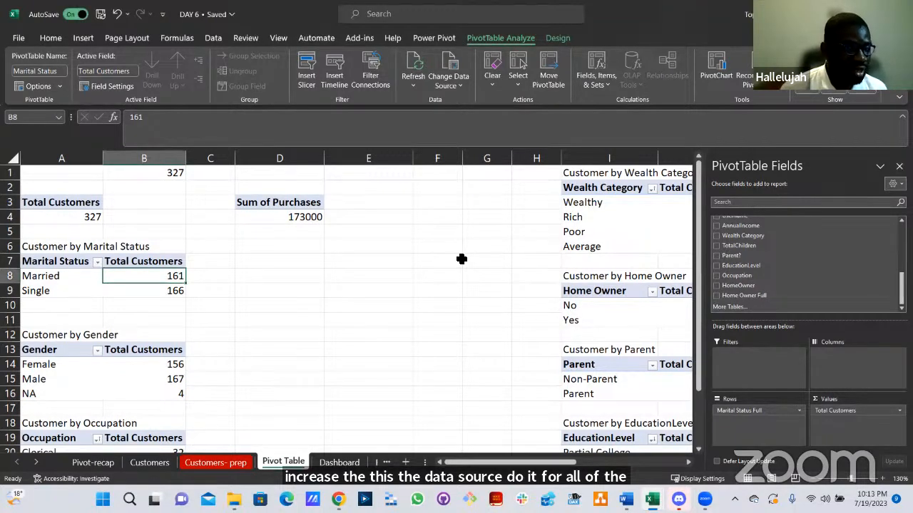
left_click(339, 208)
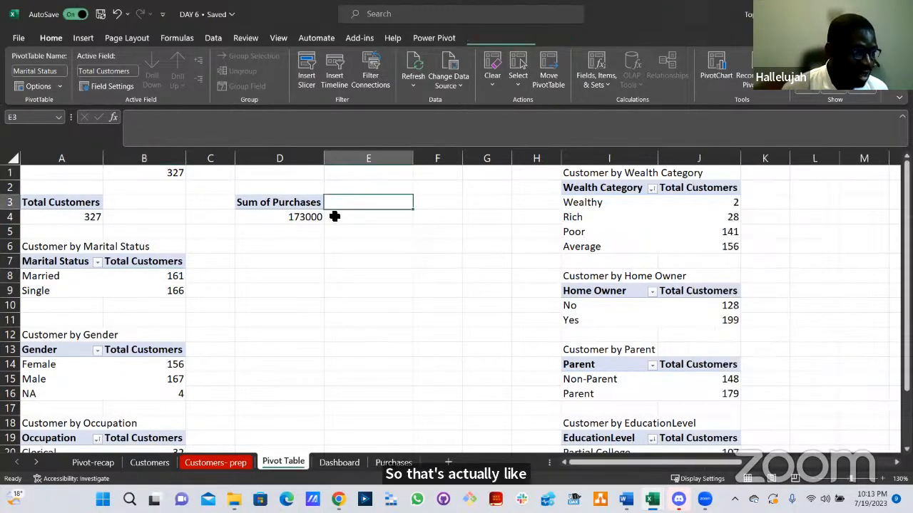
left_click(292, 220)
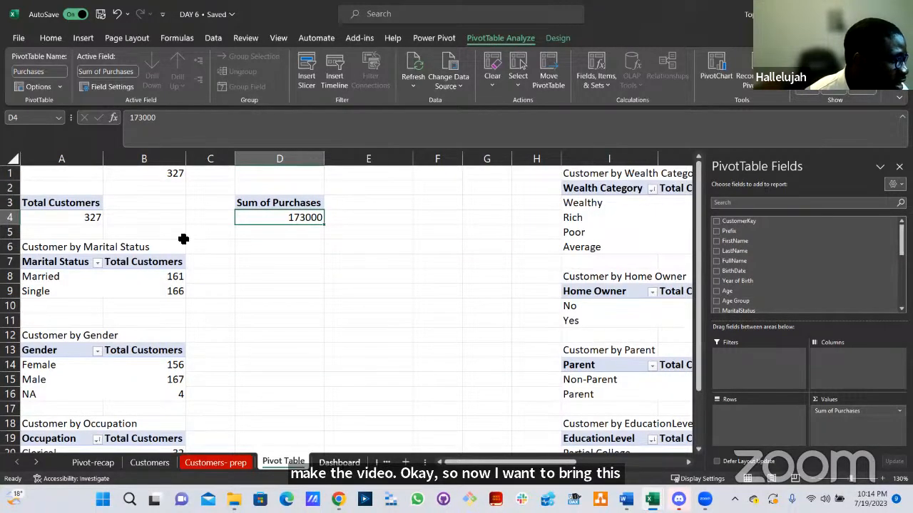
Duplicate the Total Customers title box on the Dashboard sheet and place the copy above the Customer by Marital Status chart.
key("ctrl+Page_Down")
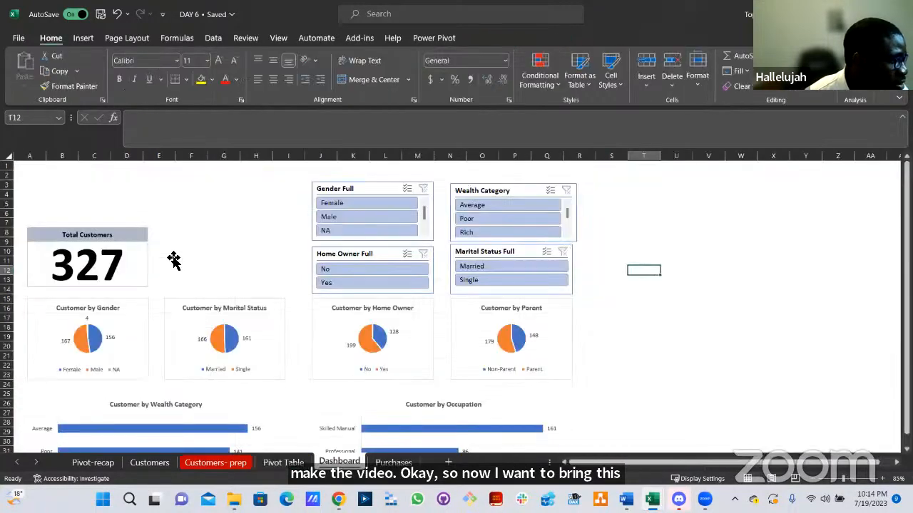
left_click(128, 244)
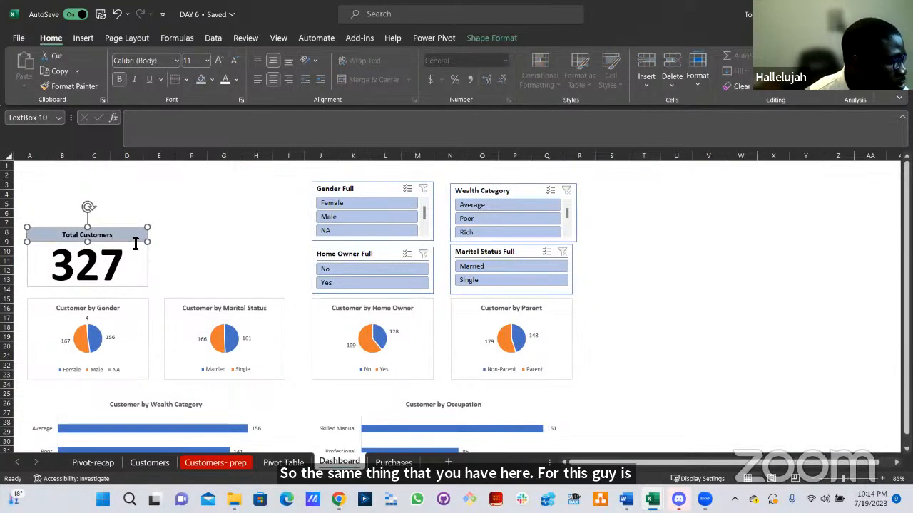
left_click_drag(148, 244, 271, 246)
Rename the duplicated title box above the Customer by Marital Status chart to Total Purchases.
left_click(260, 240)
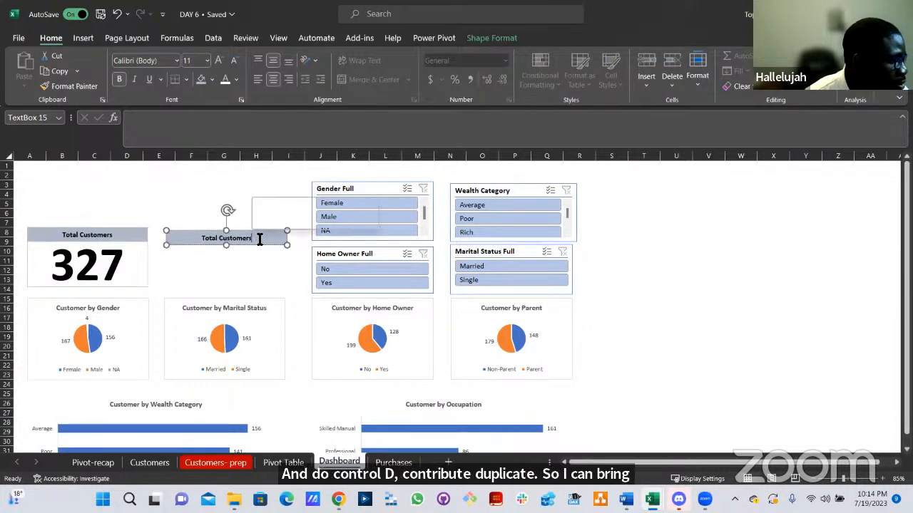
double_click(225, 239)
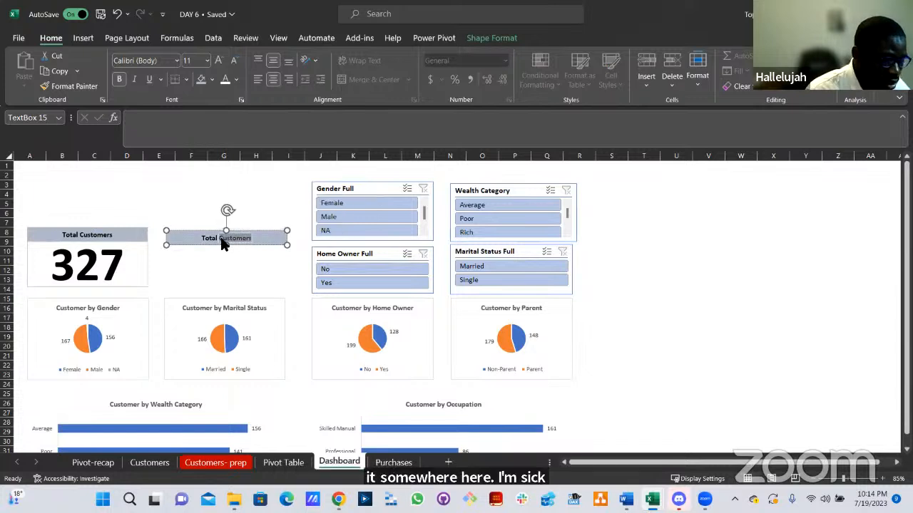
type("P")
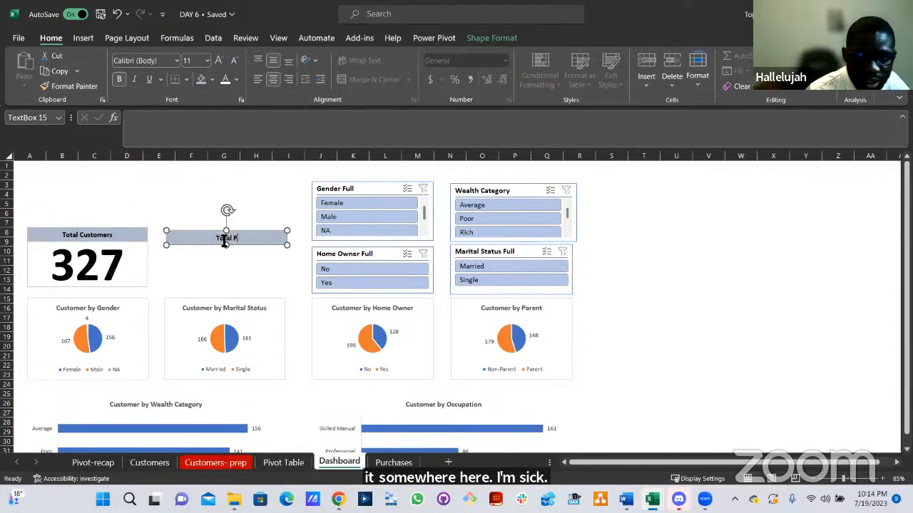
type("urchases")
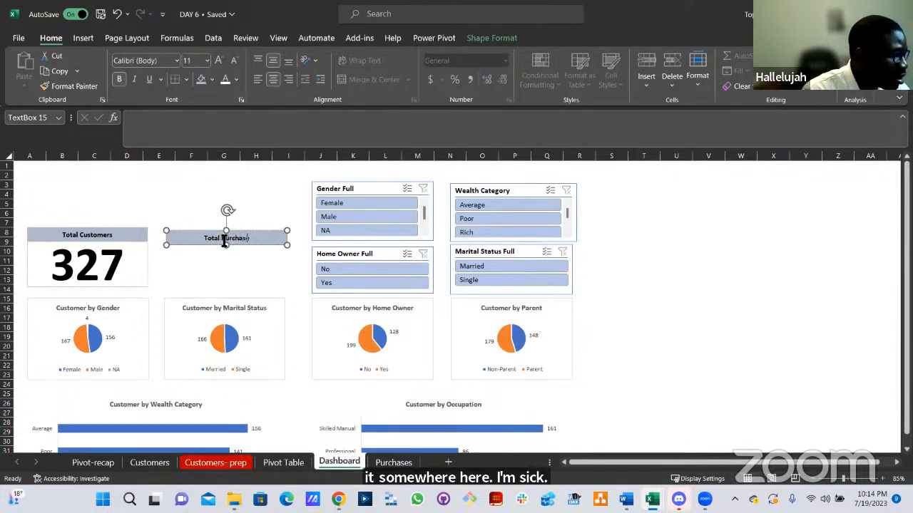
left_click(254, 209)
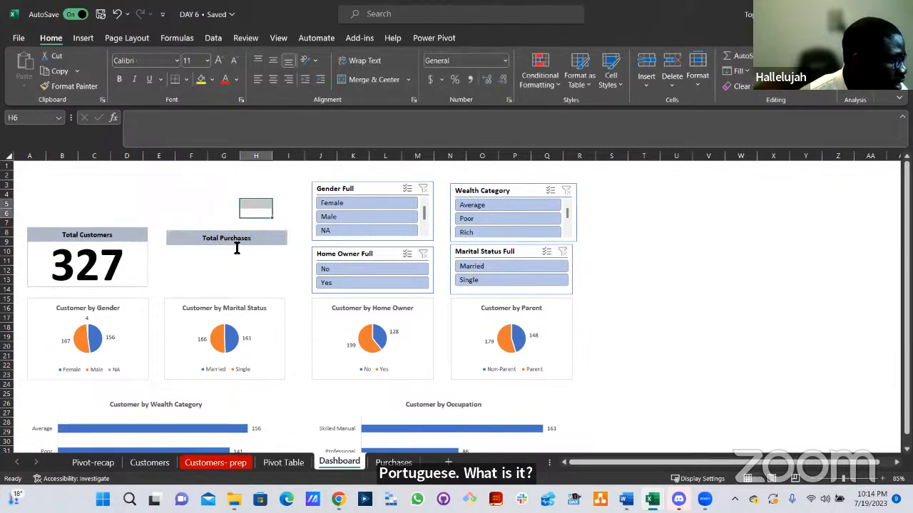
Align the Total Customers and Total Purchases title boxes along their top edges.
left_click(180, 242)
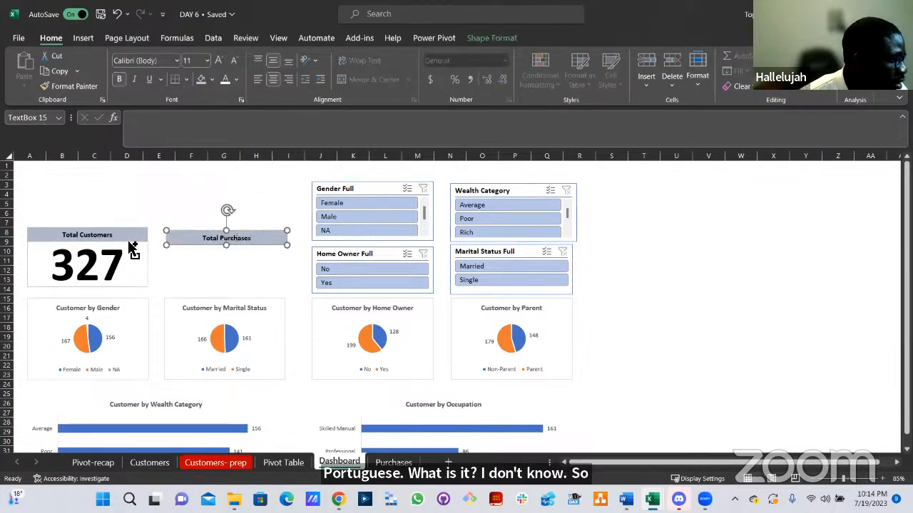
left_click(130, 241)
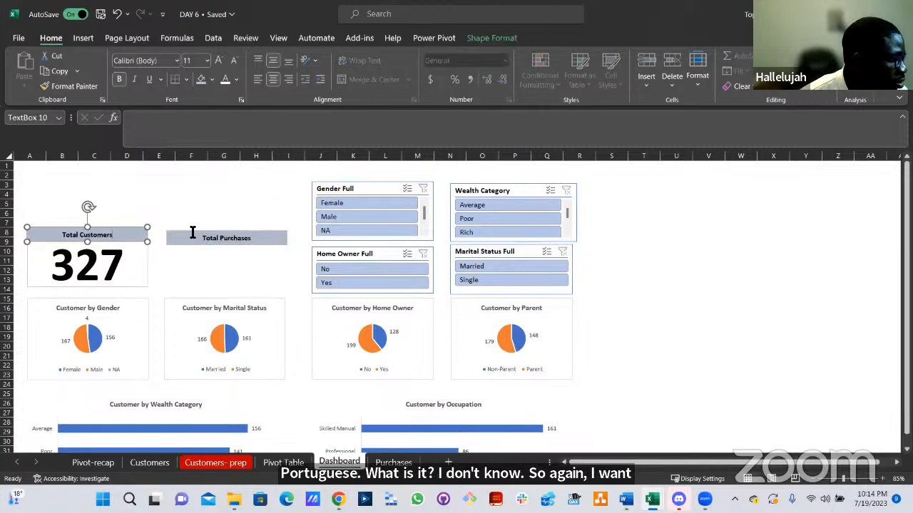
left_click(191, 232)
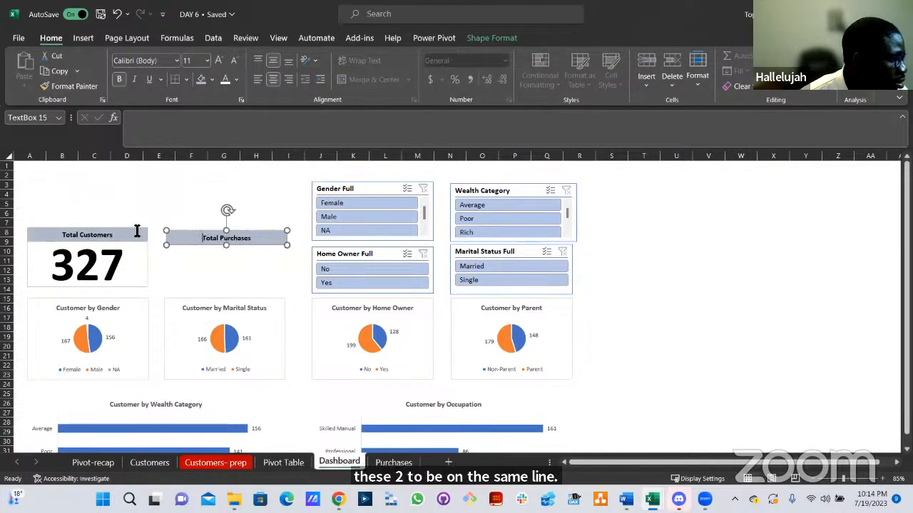
left_click(137, 231)
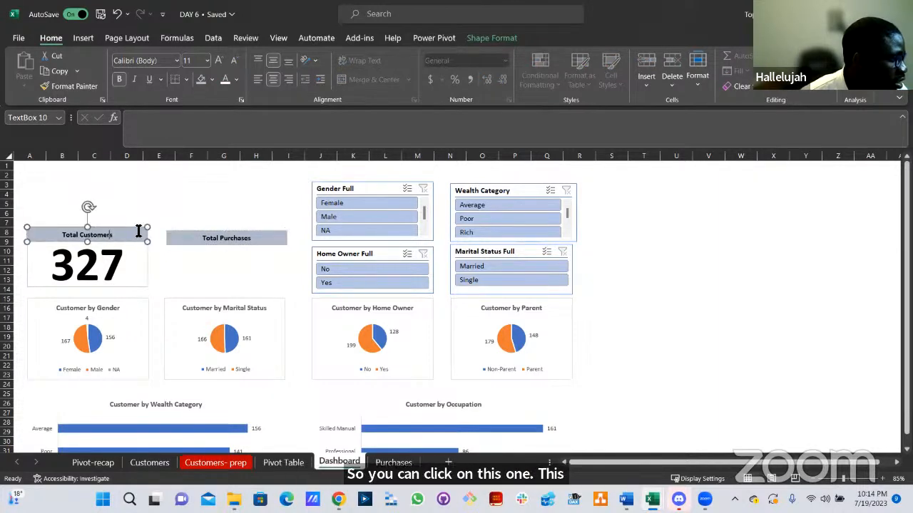
left_click(202, 241, "ctrl")
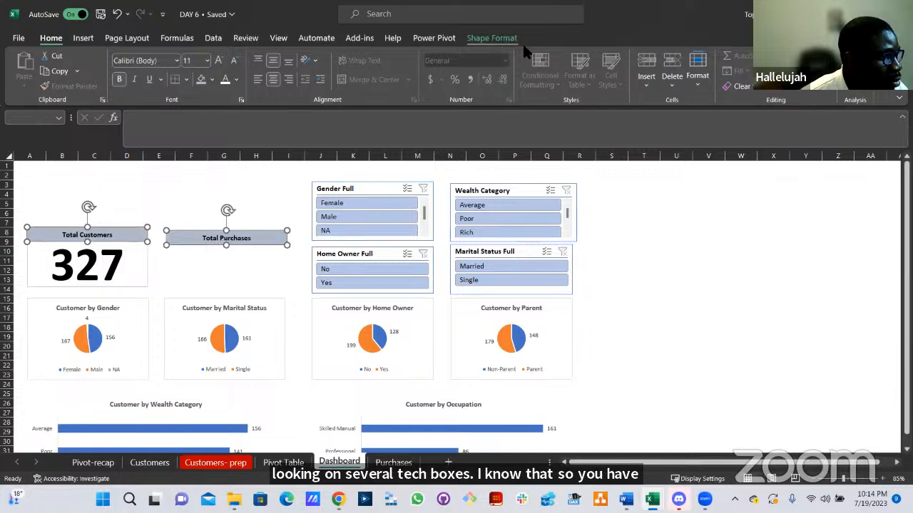
left_click(491, 38)
left_click(676, 55)
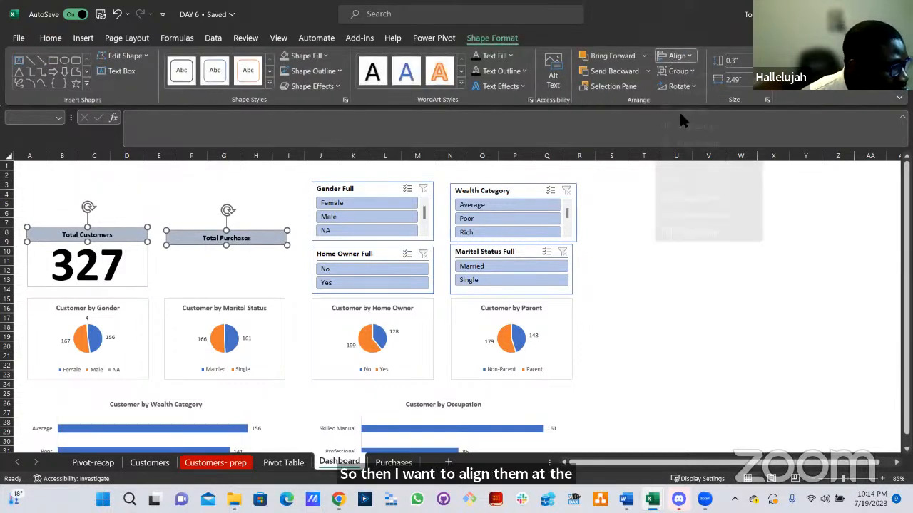
left_click(682, 123)
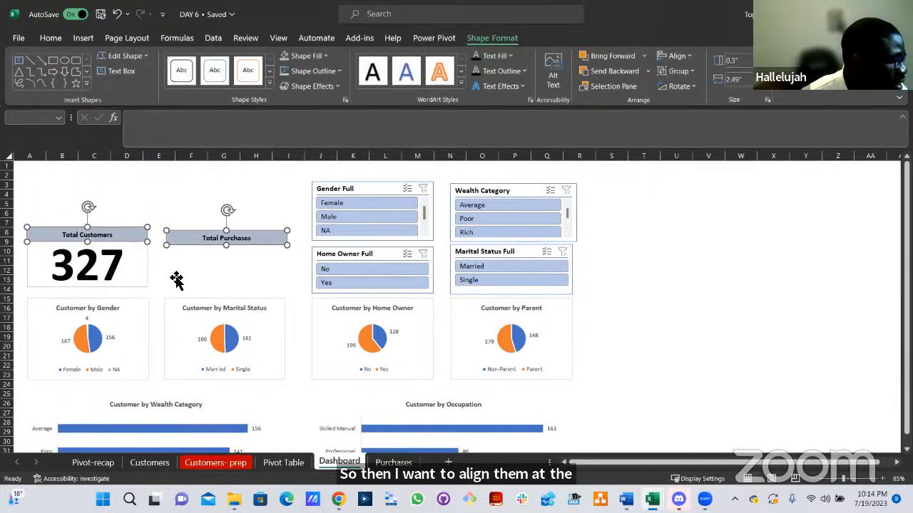
Copy the Total Customers value box and place the copy directly beneath the Total Purchases title.
left_click(141, 288)
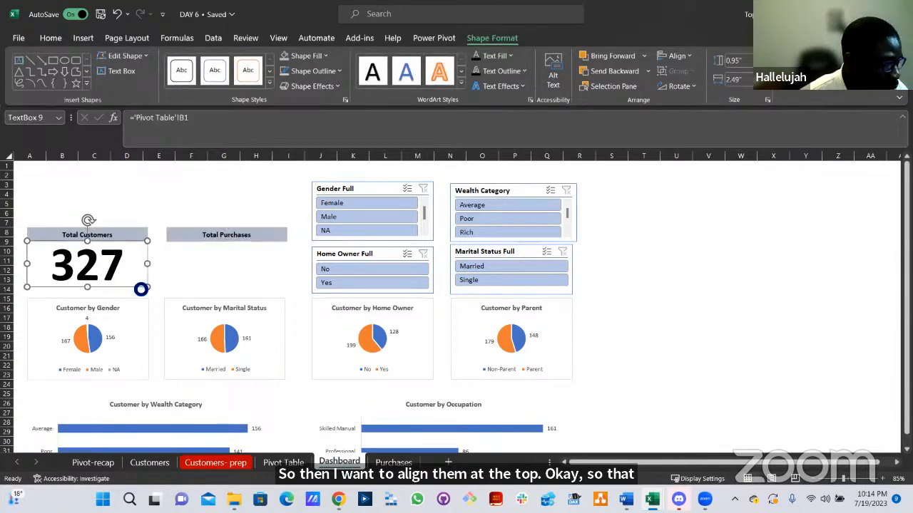
left_click(185, 271)
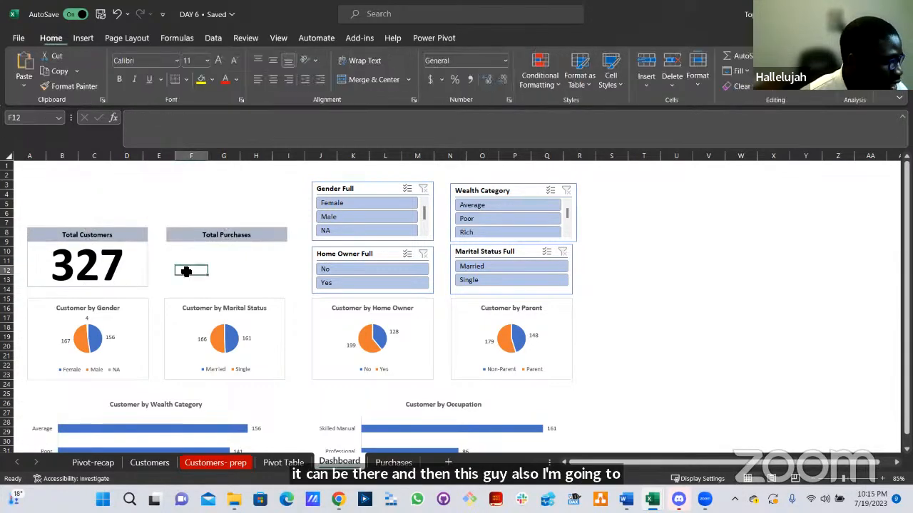
key("ctrl+v")
left_click_drag(206, 271, 198, 244)
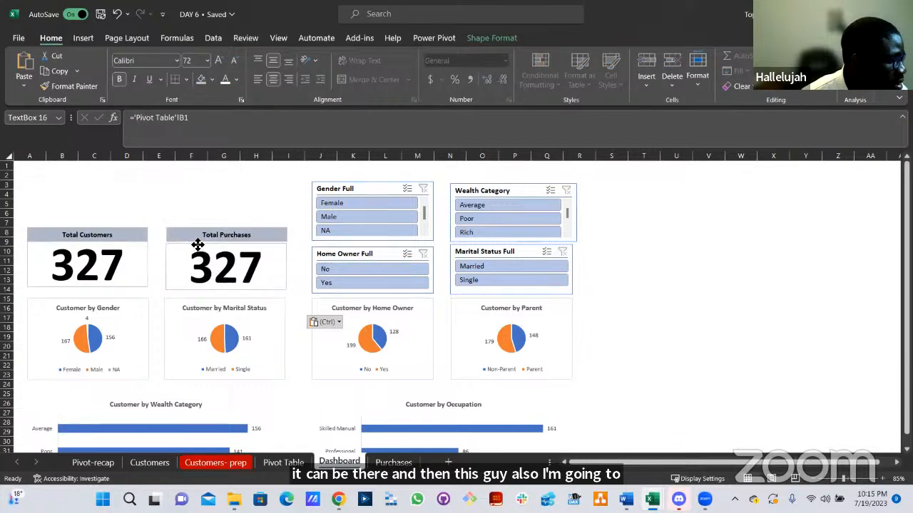
left_click(201, 253)
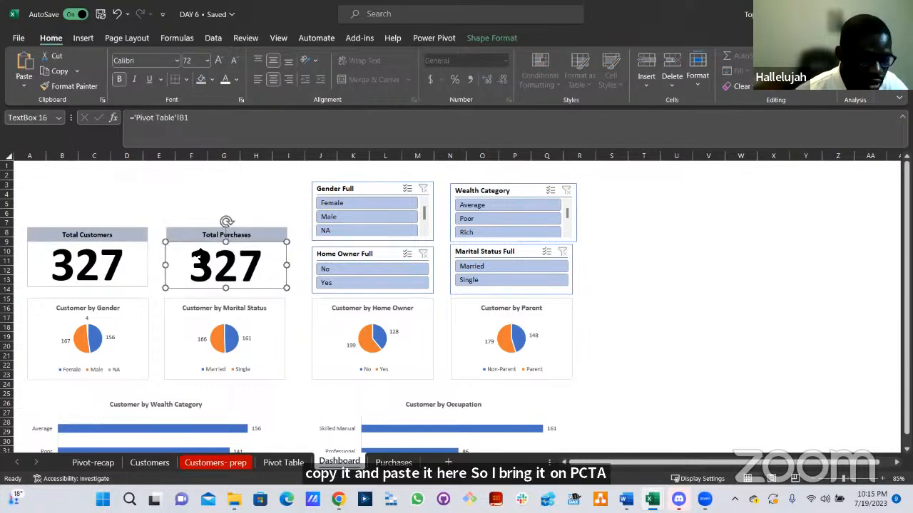
left_click_drag(213, 238, 215, 236)
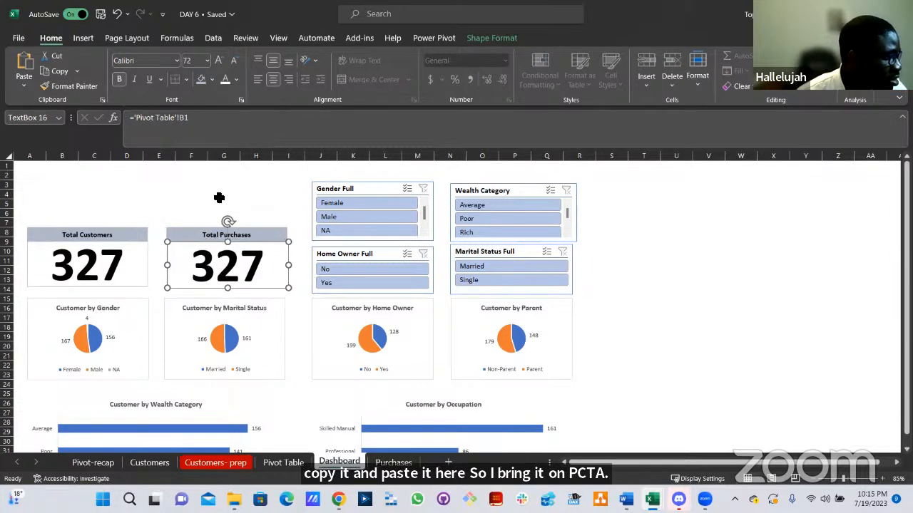
key("Escape")
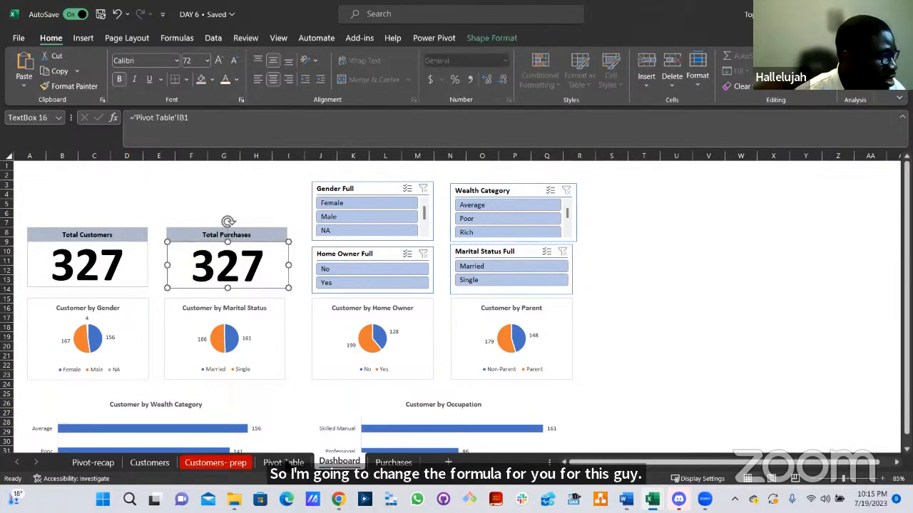
In cell E1 of the Pivot Table sheet, enter a formula referencing the Sum of Purchases value in D4.
left_click(284, 462)
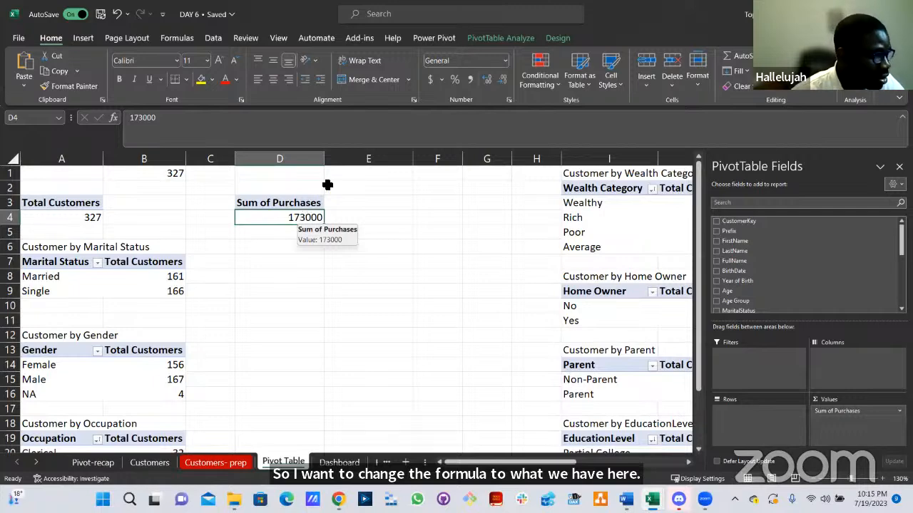
left_click(337, 174)
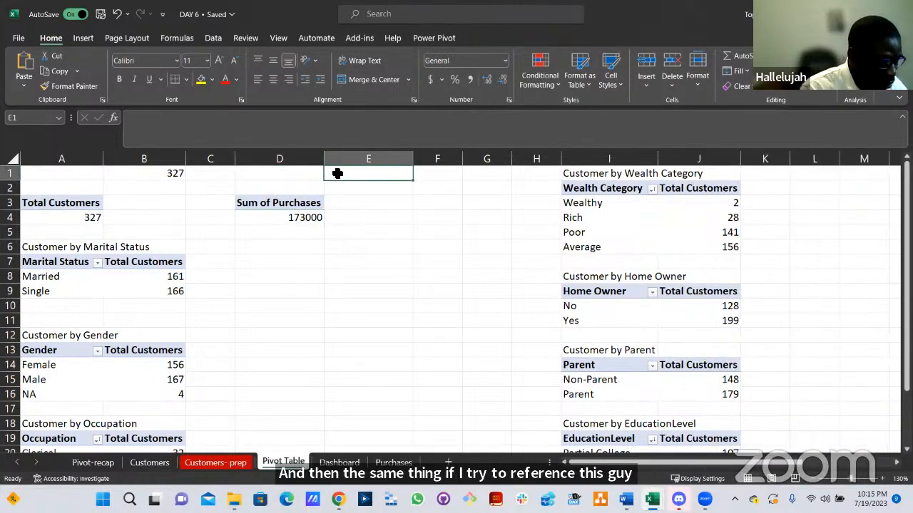
type("=")
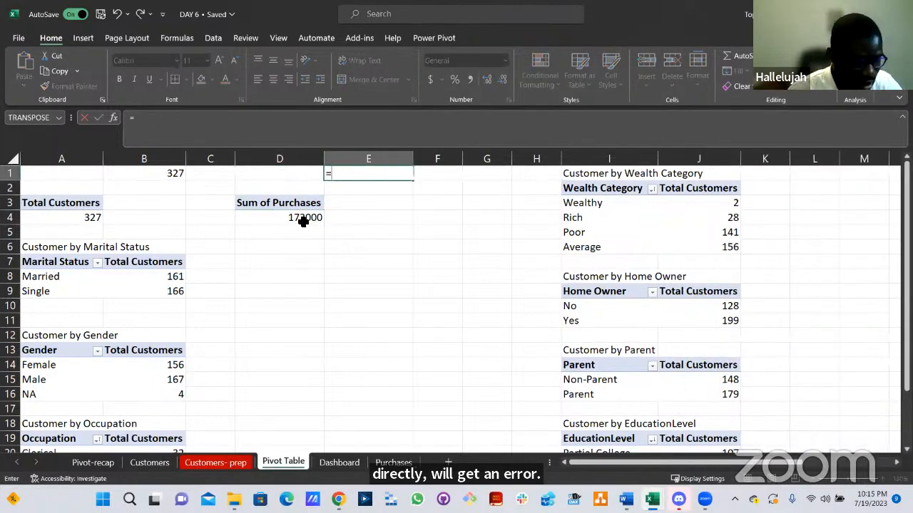
left_click(303, 222)
key("Return")
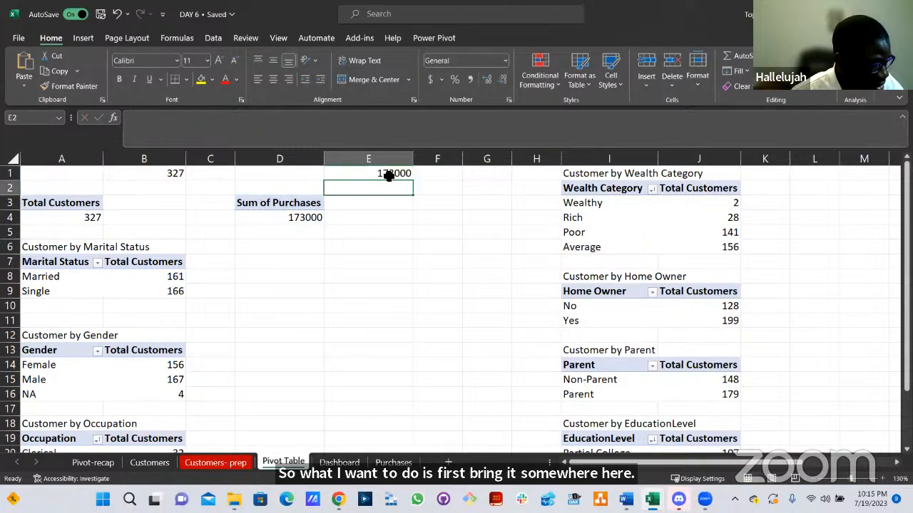
Format cell E1 as Currency with no decimal places.
left_click(389, 176)
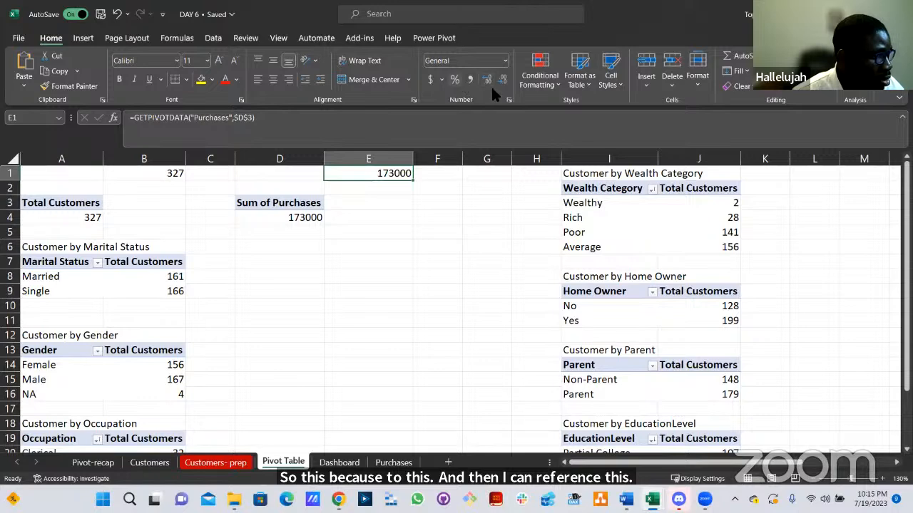
left_click(505, 61)
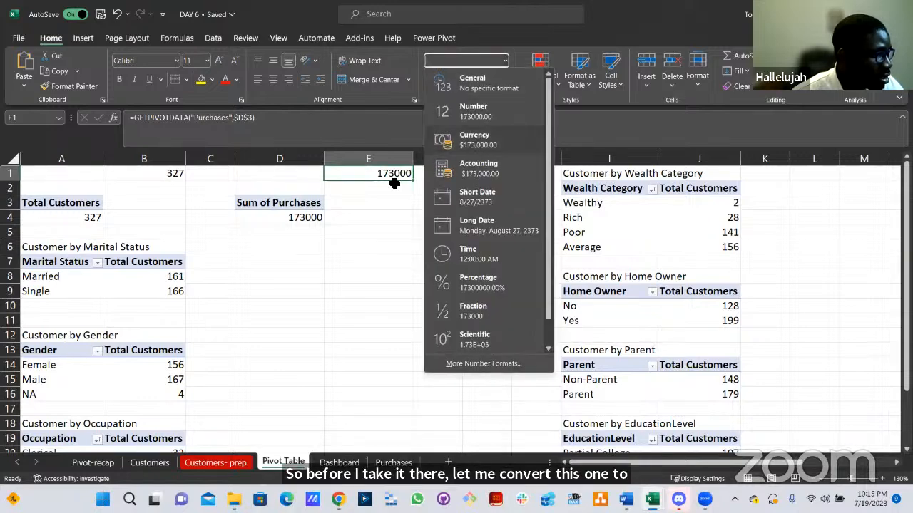
key("Return")
left_click(501, 79)
left_click(501, 79)
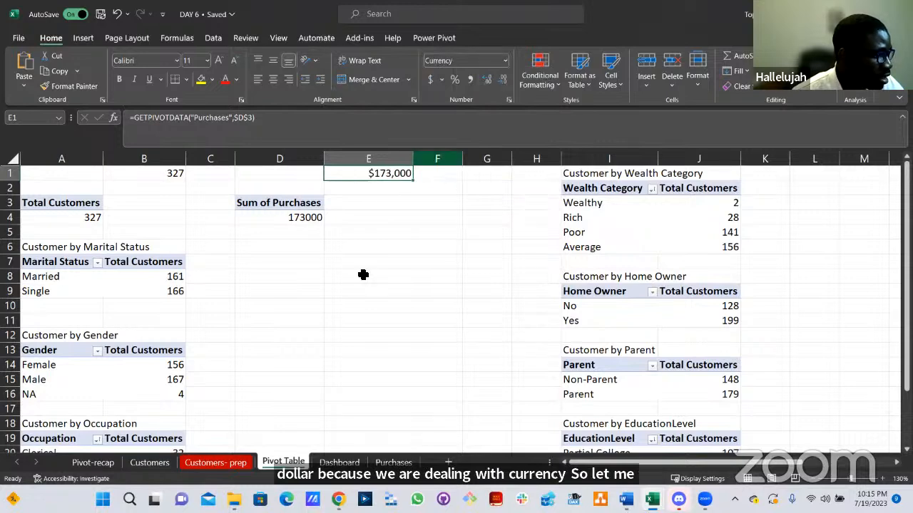
Link the value box under Total Purchases on the Dashboard sheet to ='Pivot Table'!E1.
left_click(338, 461)
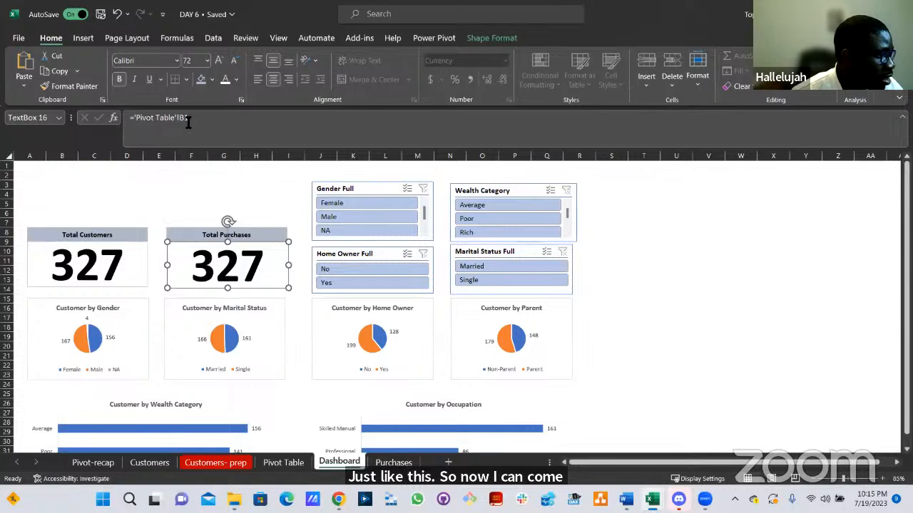
left_click(143, 120)
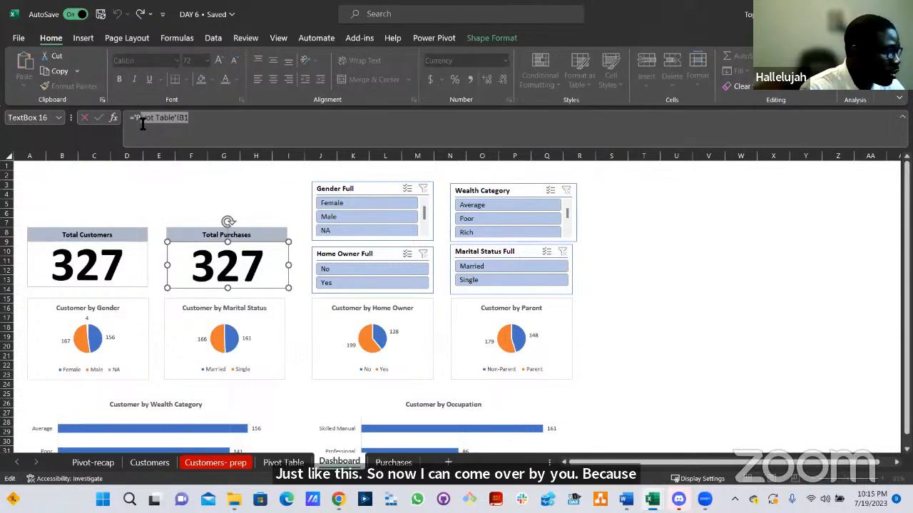
key("BackSpace")
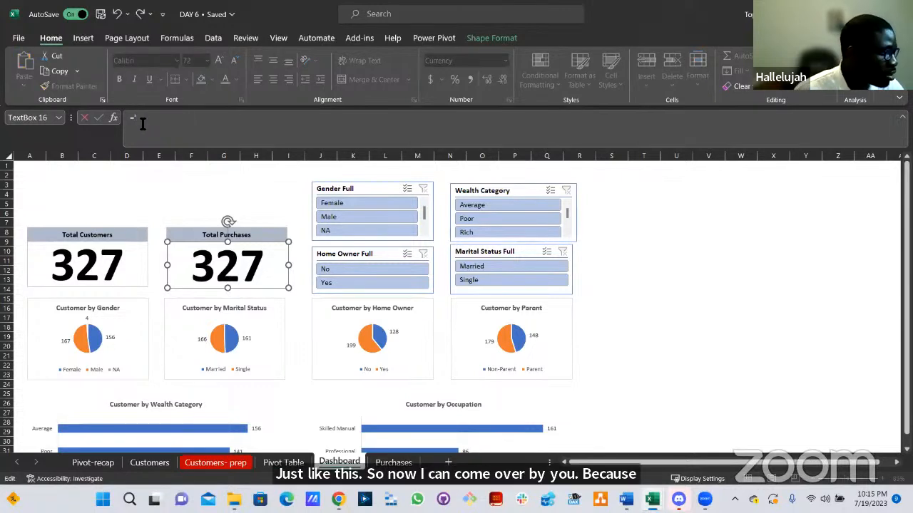
left_click(288, 462)
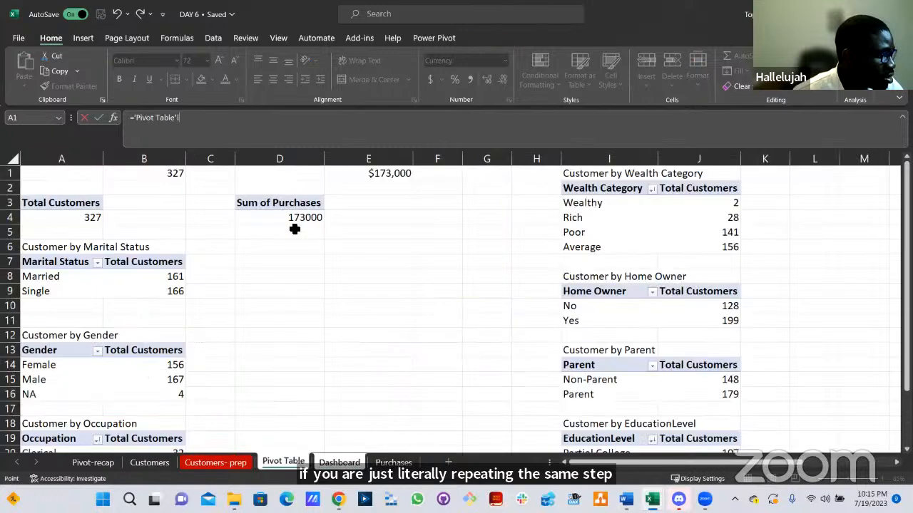
left_click(404, 173)
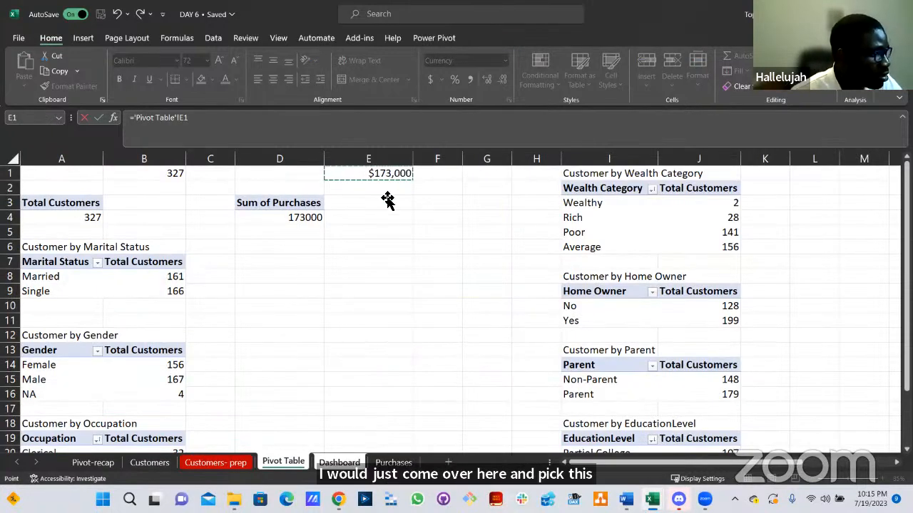
key("Return")
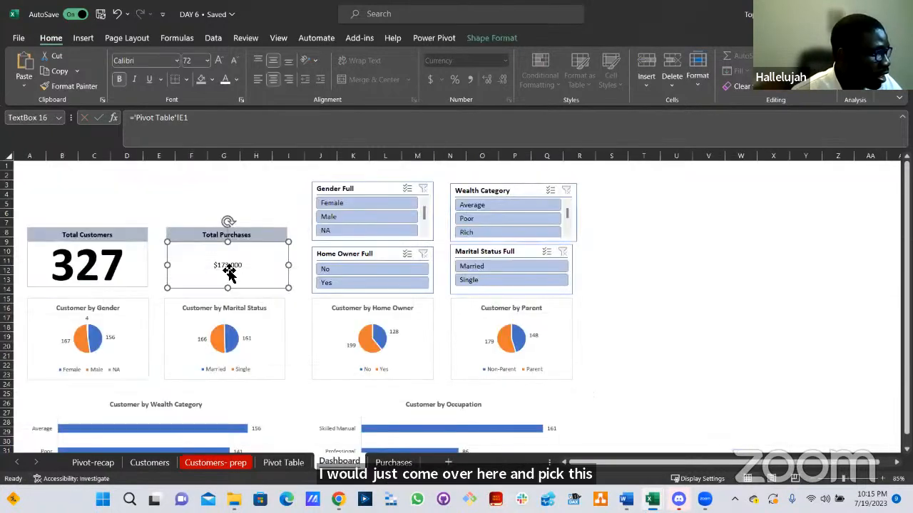
Copy the formatting of the Total Customers value box onto the Total Purchases value box with Format Painter.
left_click(122, 277)
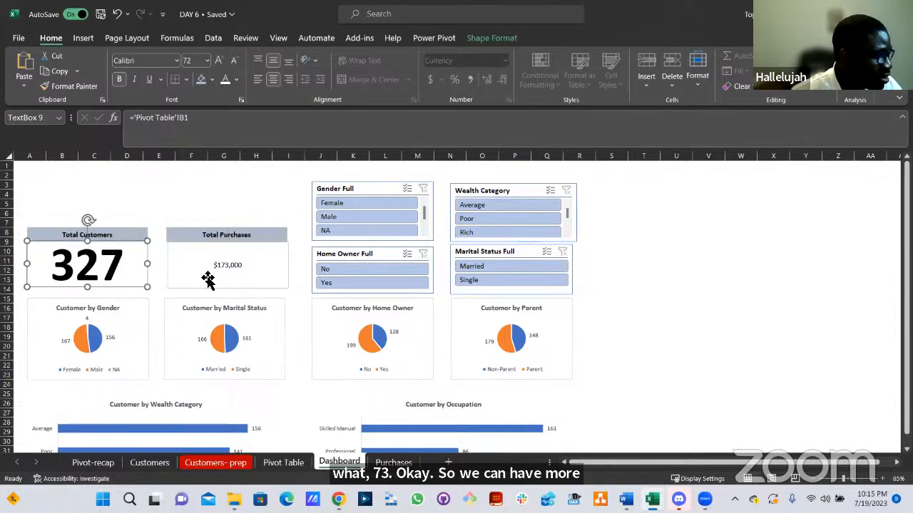
left_click(75, 86)
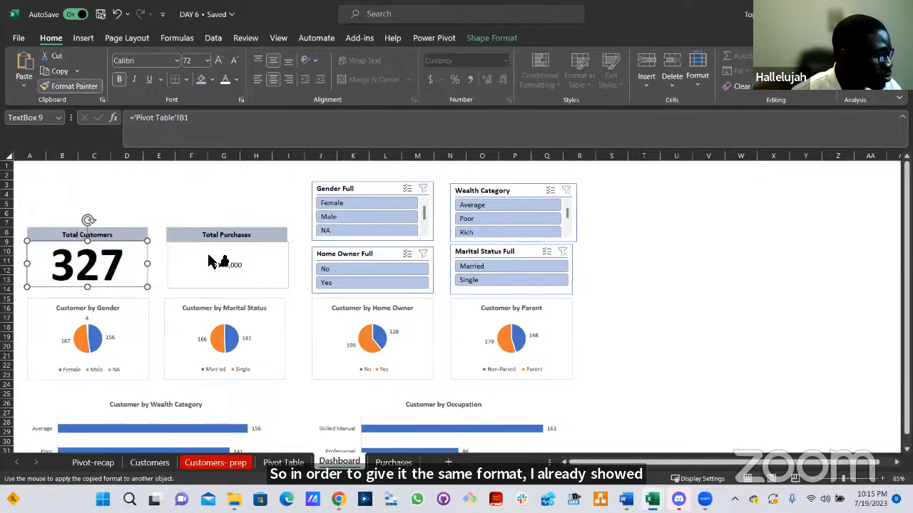
left_click(210, 261)
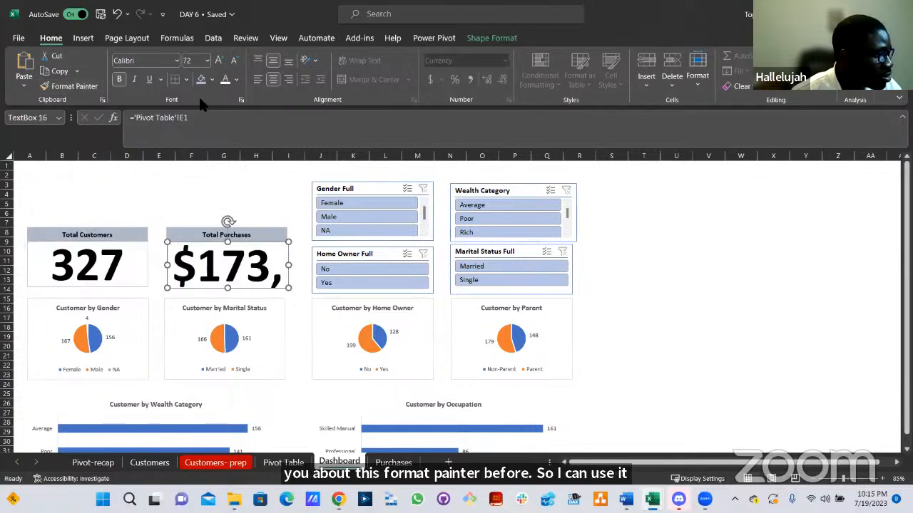
Reduce the Total Purchases value's font size to 40 so the full amount fits in its box.
left_click(234, 60)
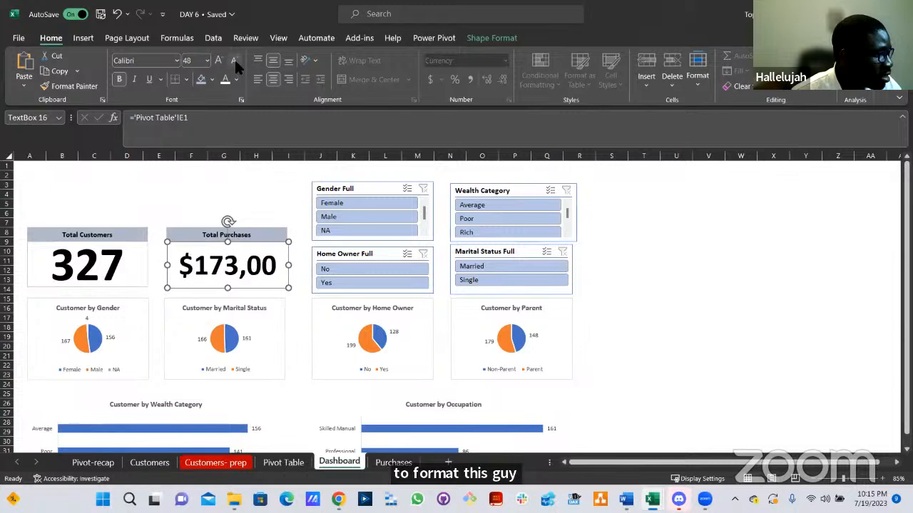
left_click(233, 60)
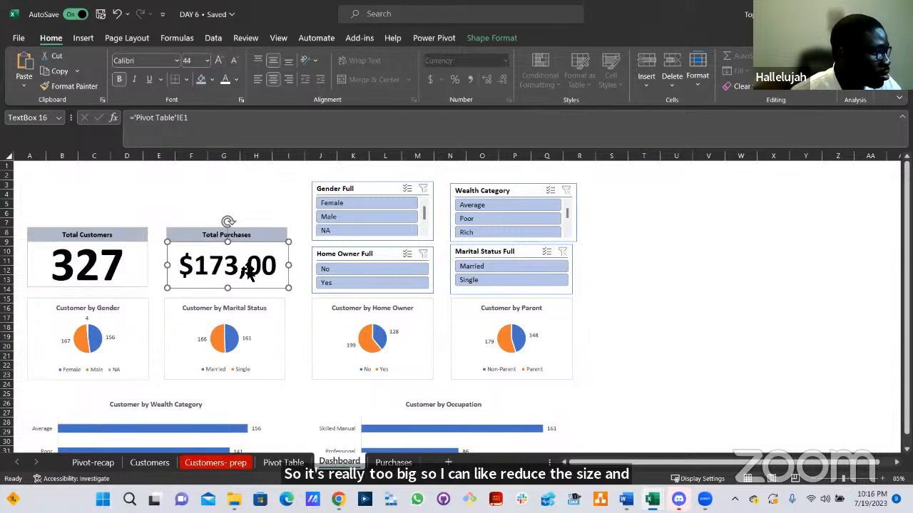
left_click(233, 60)
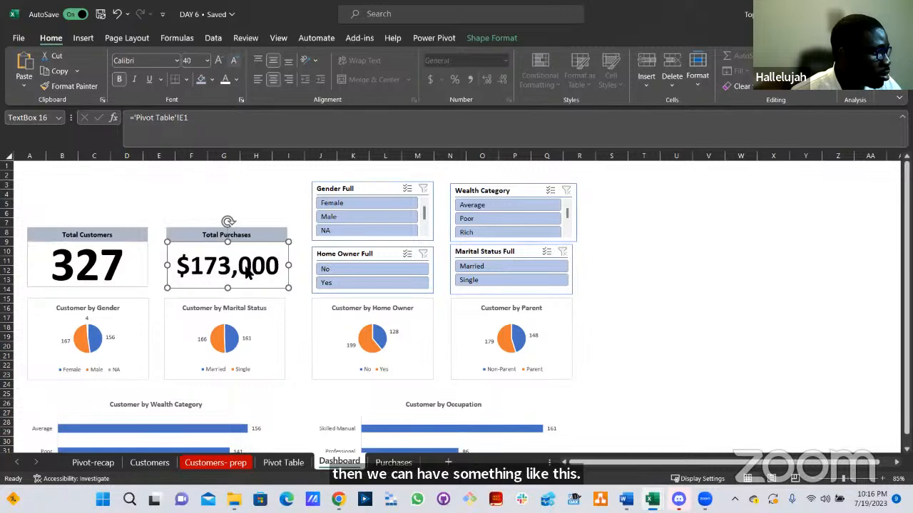
left_click(276, 209)
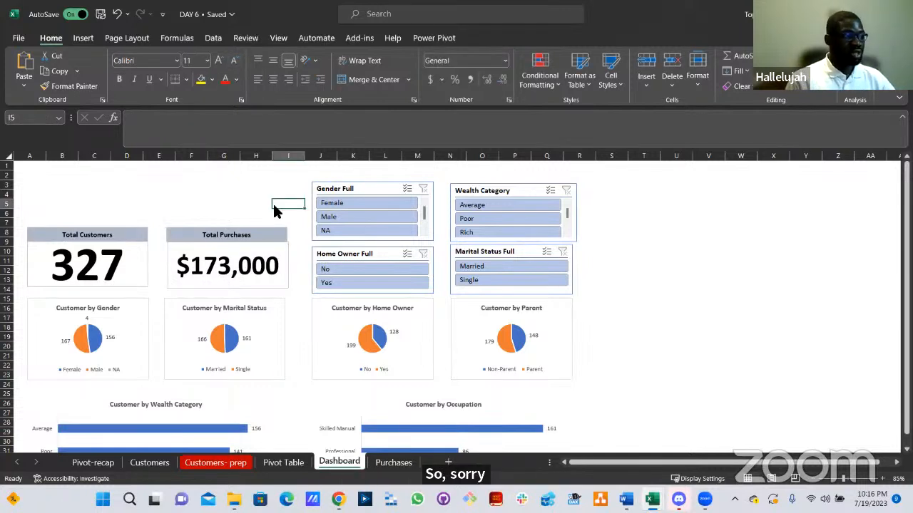
Test the Gender Full slicer with Female and Male against the cards and the Pivot Table sheet, and clear the filter.
left_click(362, 204)
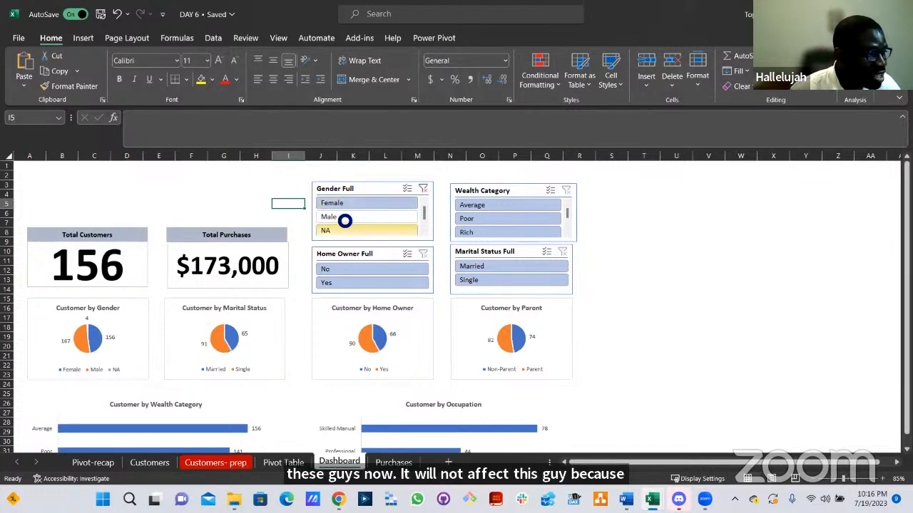
left_click(283, 462)
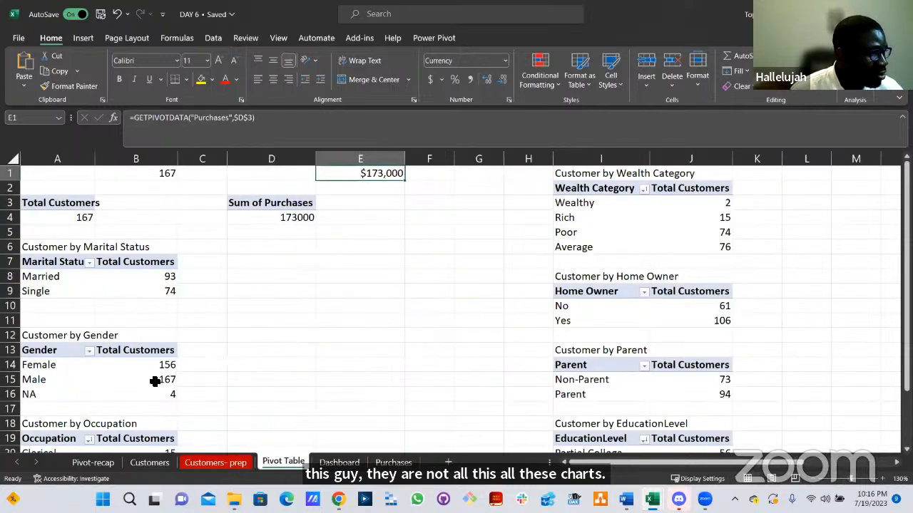
scroll(158, 385, "down", 1)
scroll(296, 234, "down", 2)
scroll(295, 235, "up", 3)
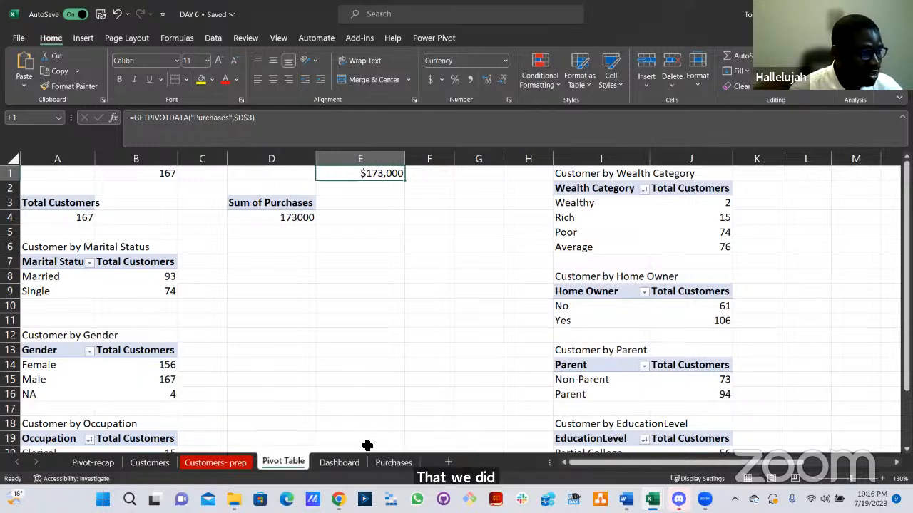
key("ctrl+Page_Down")
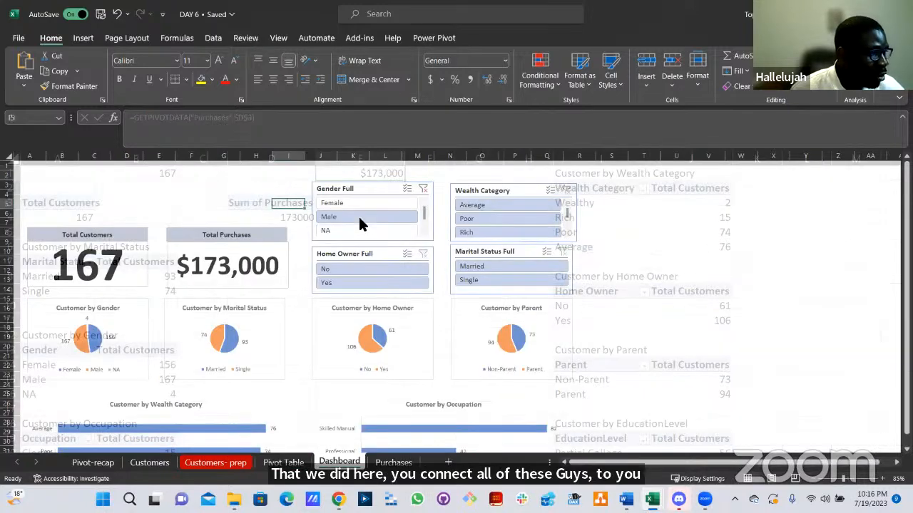
left_click(347, 204)
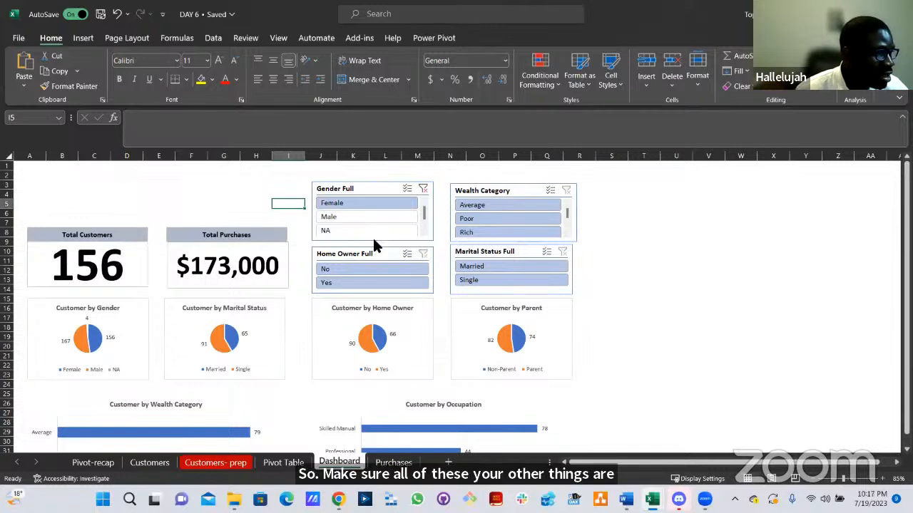
left_click(423, 189)
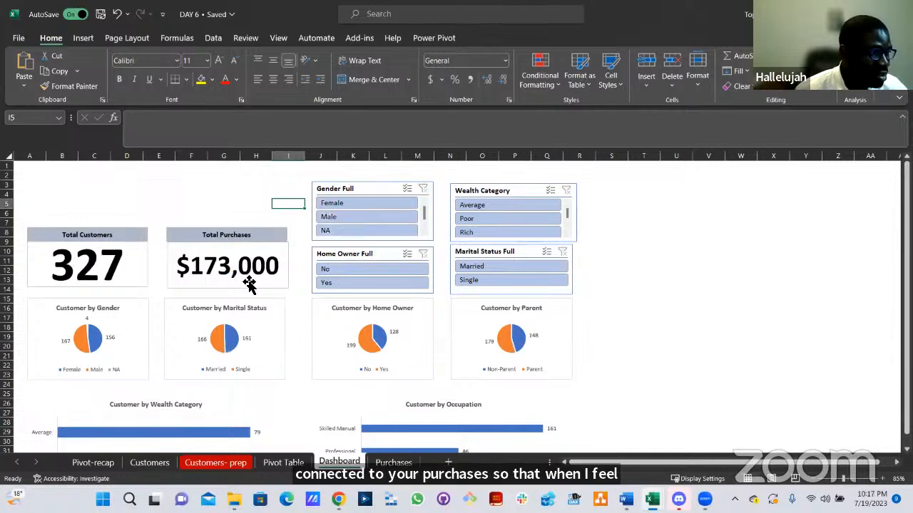
Narrow the Total Purchases value box slightly to match the width of its title.
left_click(286, 266)
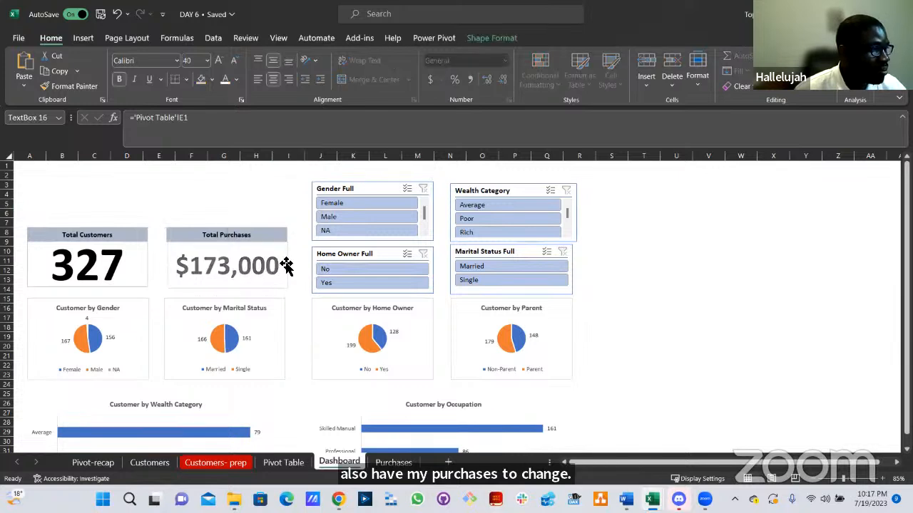
left_click(255, 216)
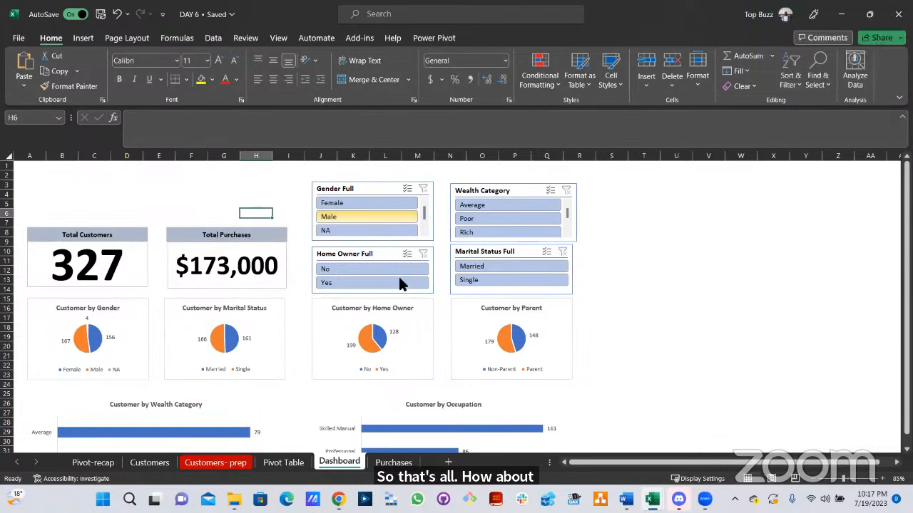
scroll(399, 283, "down", 8)
scroll(385, 301, "down", 1)
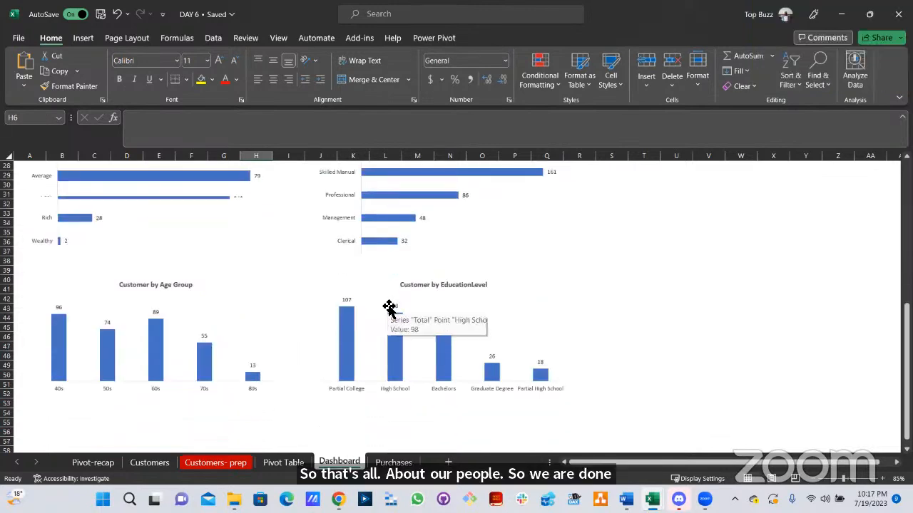
scroll(389, 307, "up", 9)
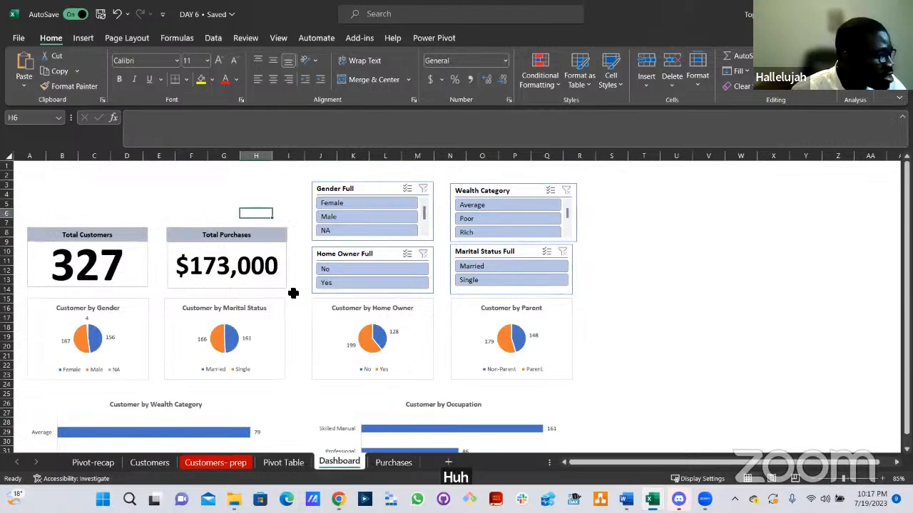
Try to change the Customers- prep source range of the Customer by Marital Status PivotTable.
left_click(281, 463)
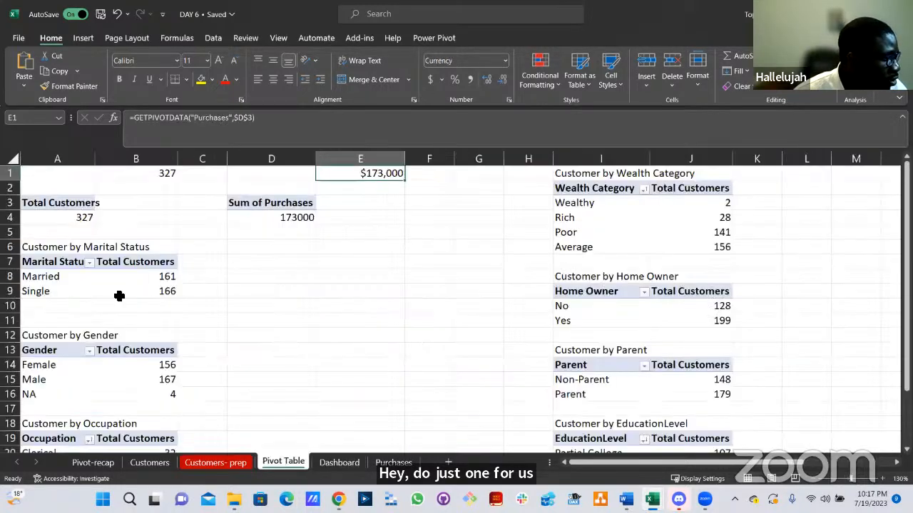
left_click(156, 278)
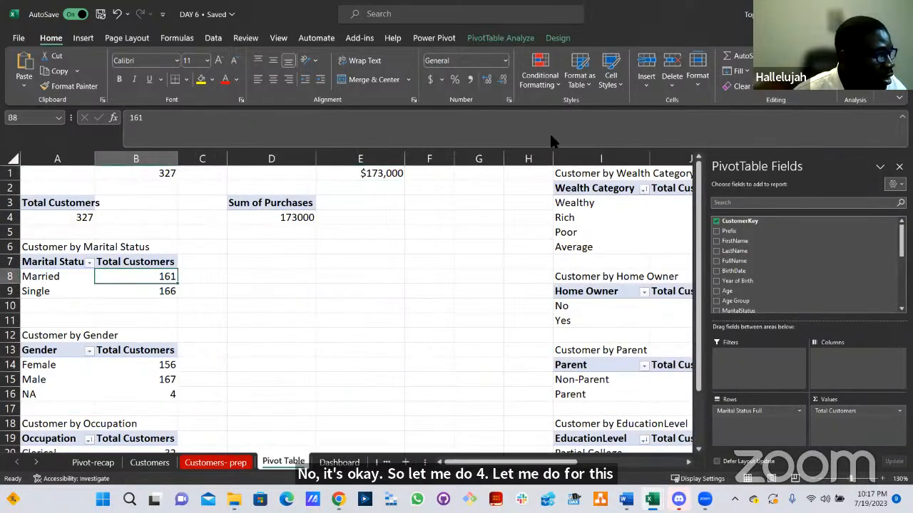
left_click(509, 40)
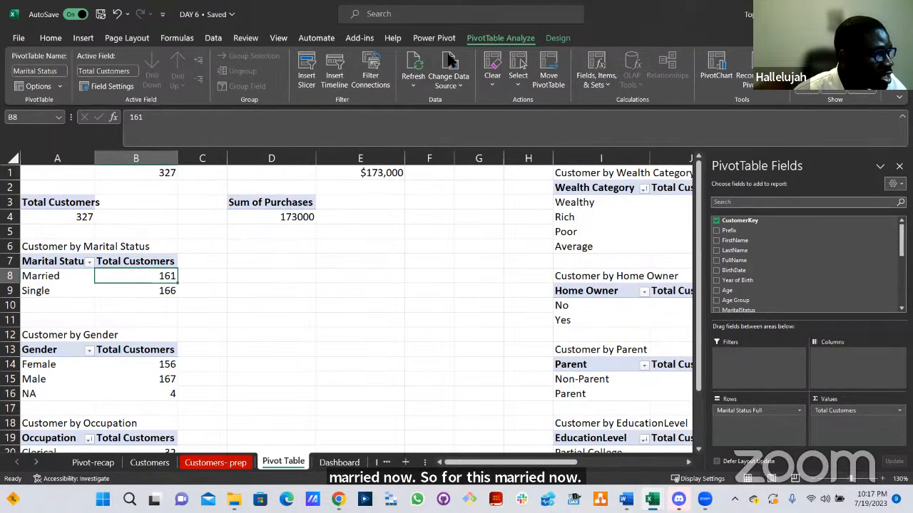
left_click(450, 62)
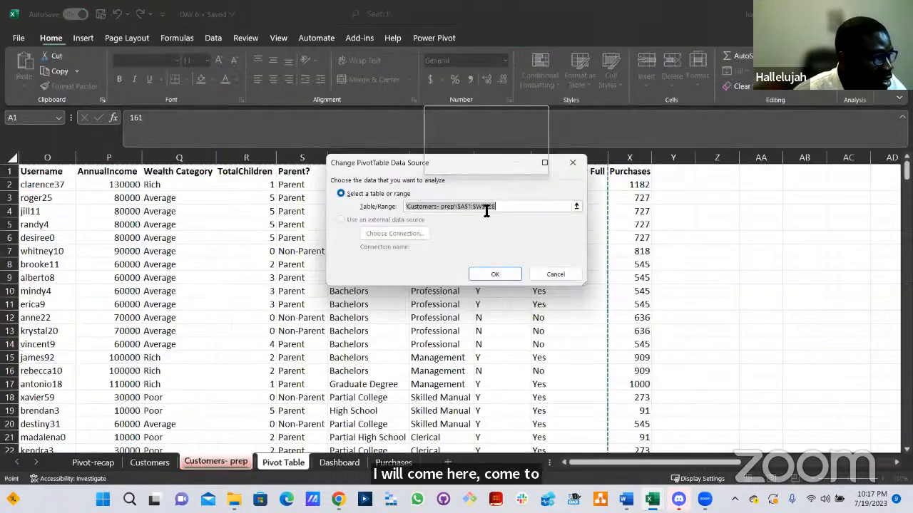
left_click(510, 206)
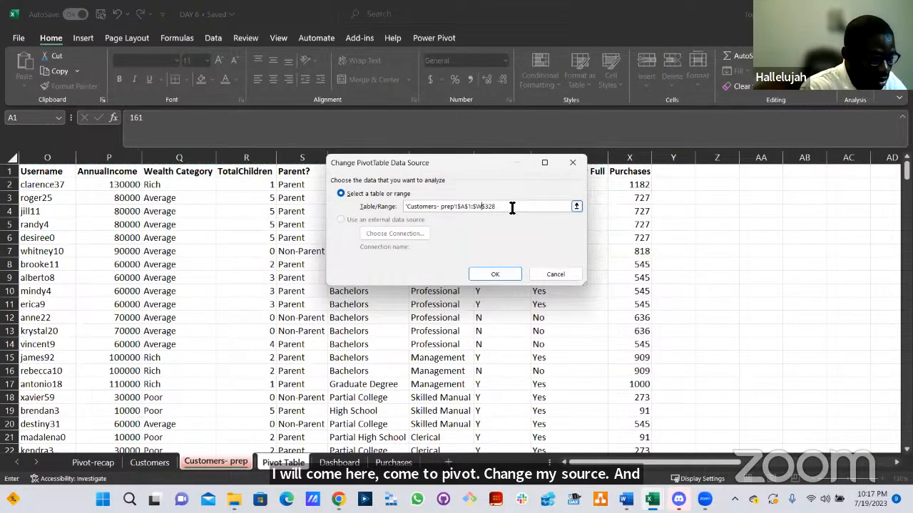
left_click(495, 274)
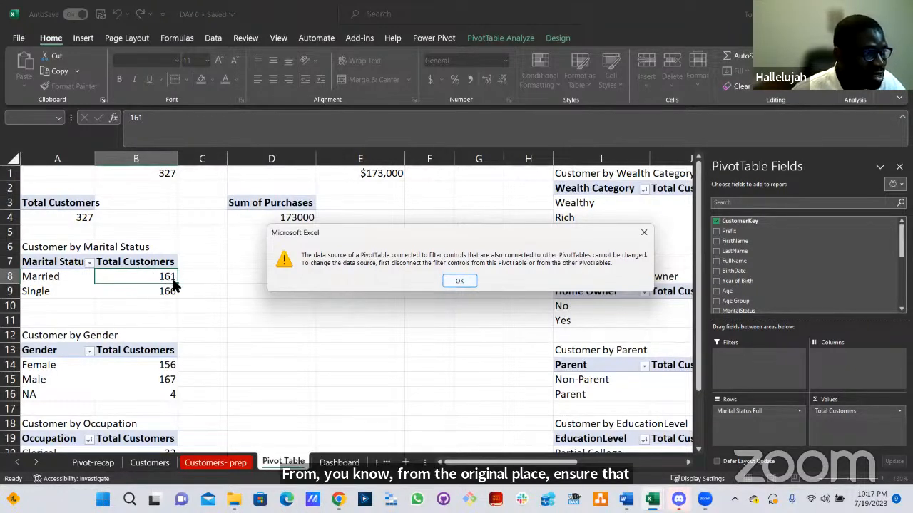
left_click(454, 282)
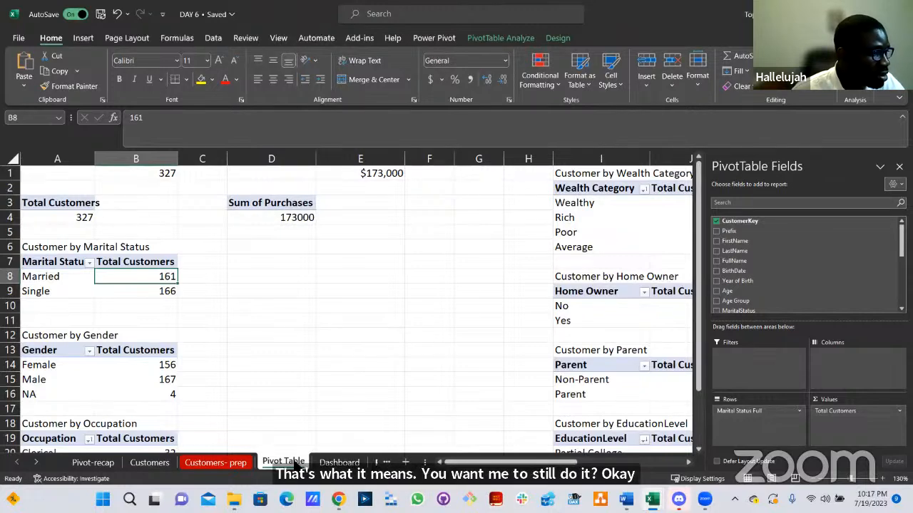
Examine which PivotTables are connected to the Home Owner Full slicer on the Dashboard sheet.
key("ctrl+Page_Down")
key("ctrl+Page_Down")
key("ctrl+Page_Up")
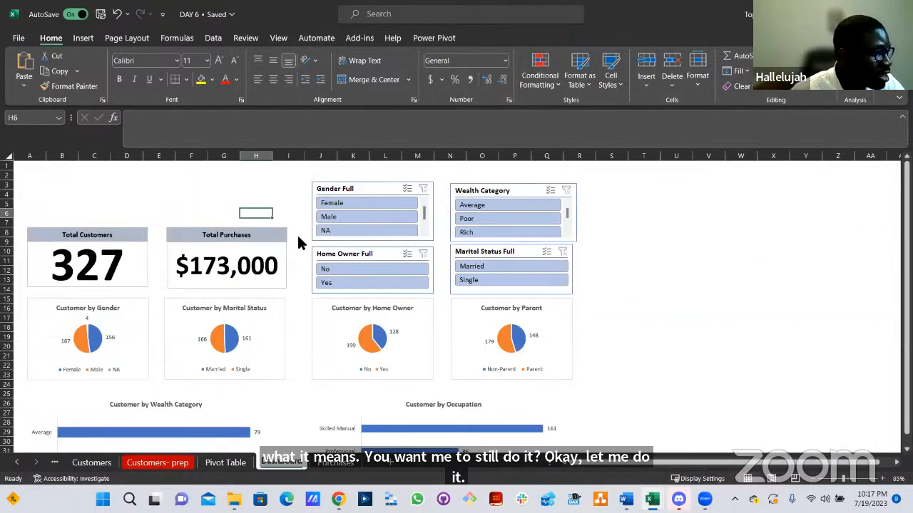
left_click(355, 192)
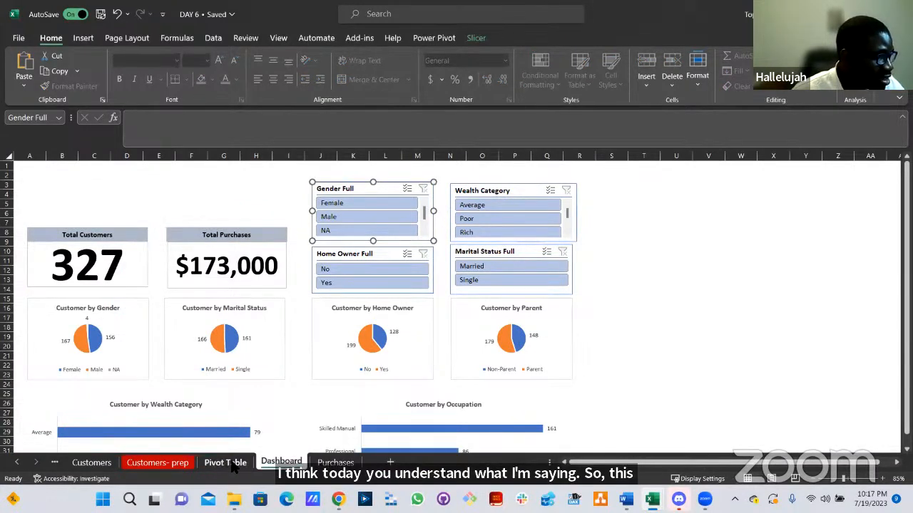
left_click(342, 254)
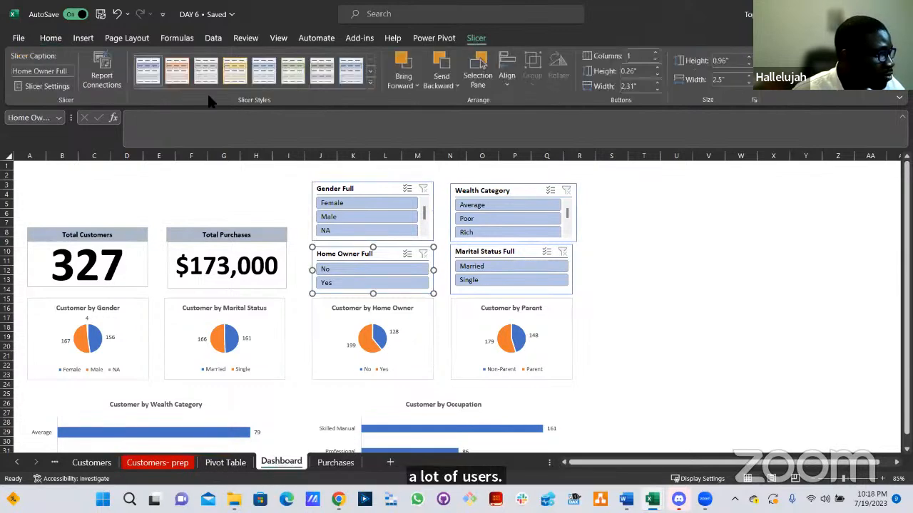
left_click(102, 79)
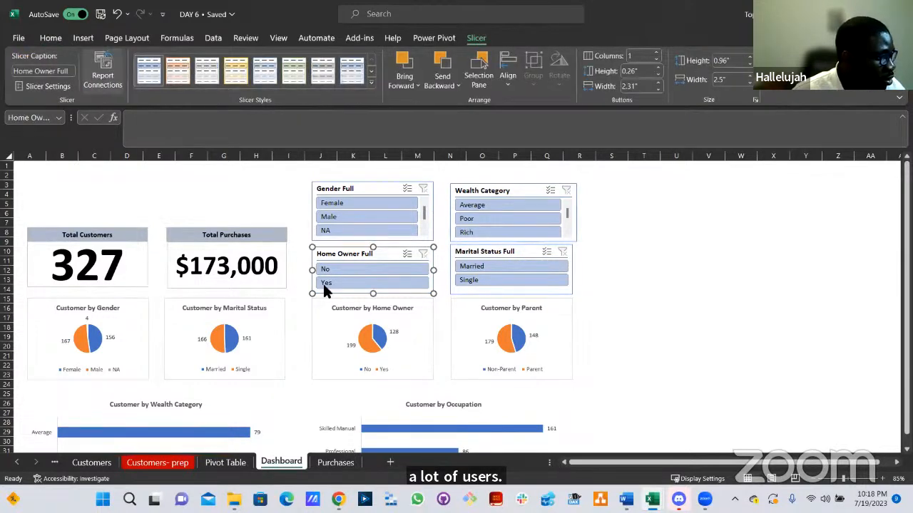
scroll(392, 260, "down", 3)
scroll(392, 260, "up", 1)
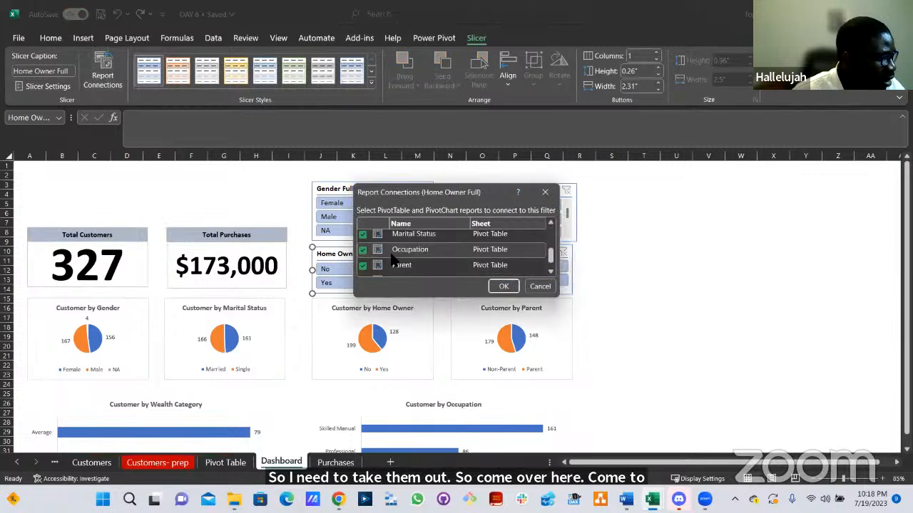
scroll(392, 260, "up", 2)
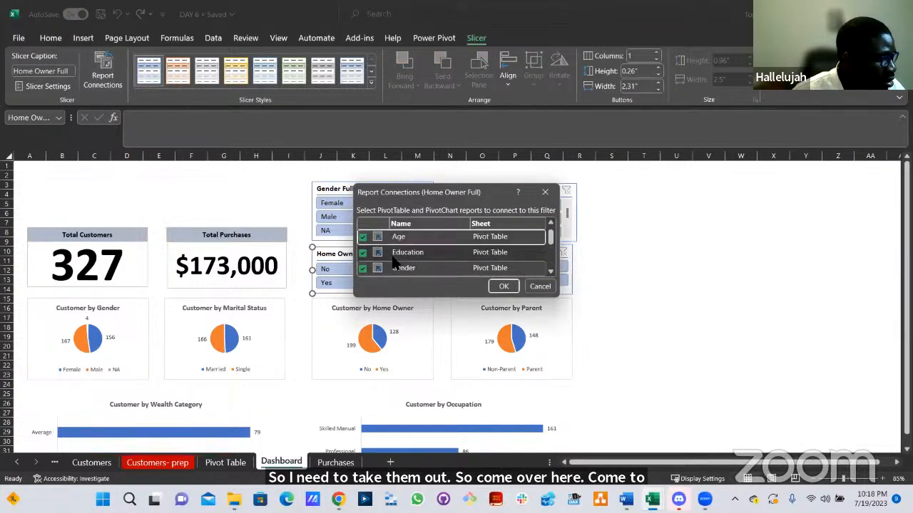
left_click(535, 287)
left_click(224, 463)
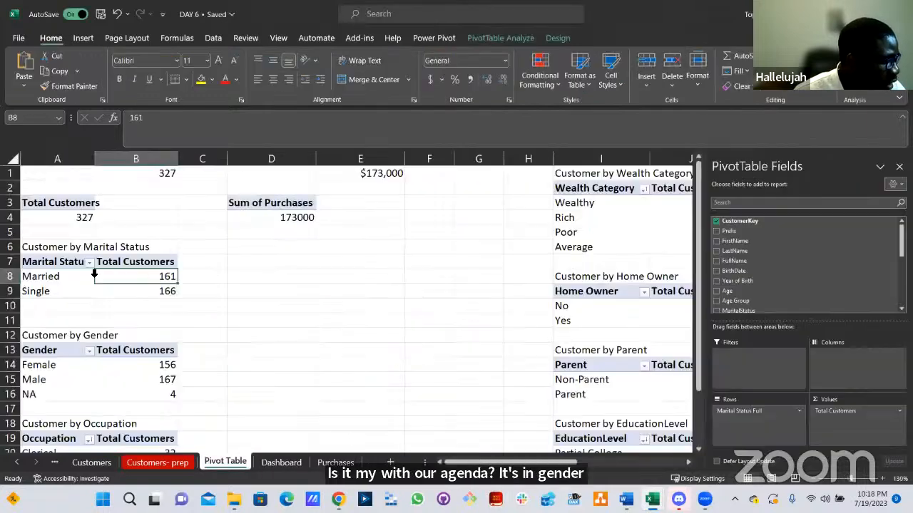
left_click(280, 463)
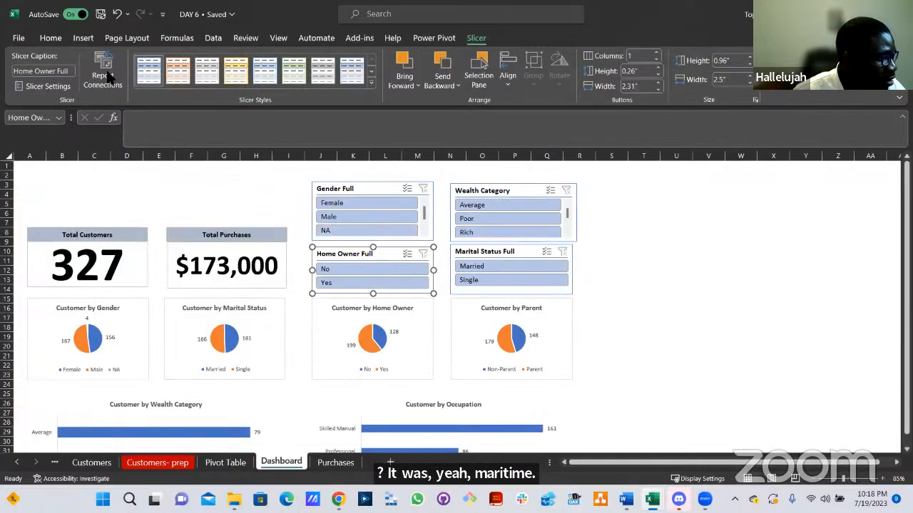
Disconnect the Marital Status PivotTable from the Home Owner Full slicer.
left_click(106, 80)
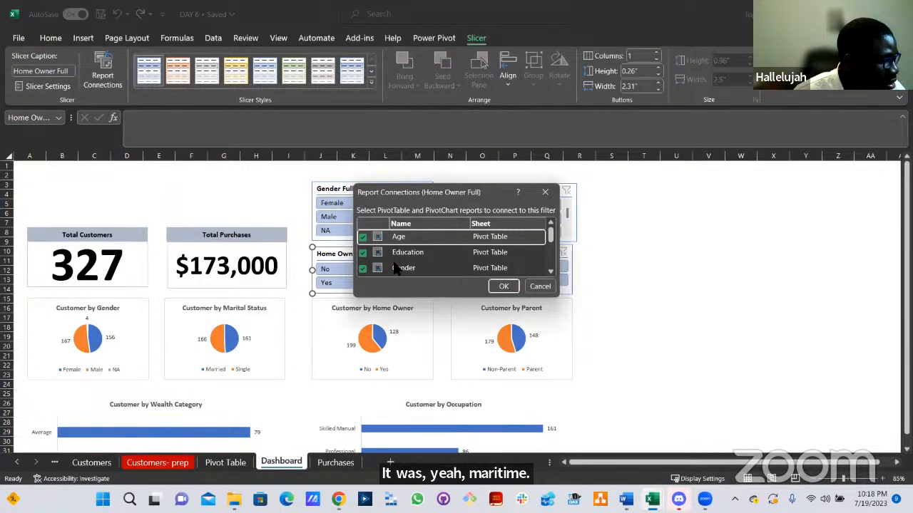
scroll(393, 264, "down", 3)
scroll(393, 266, "up", 3)
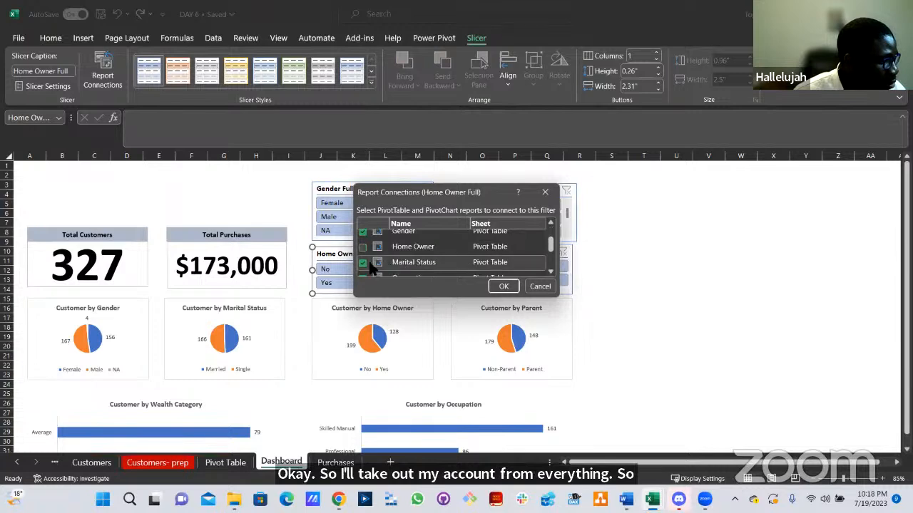
left_click(362, 263)
left_click(503, 288)
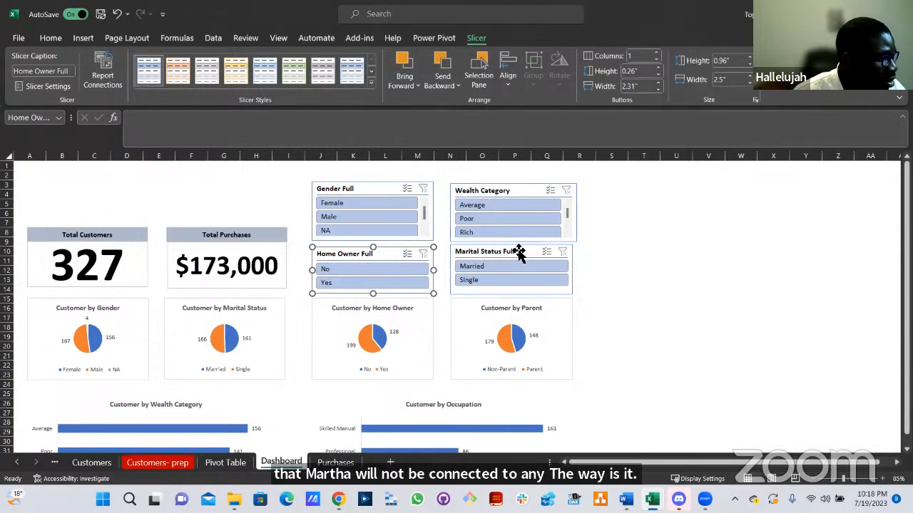
Disconnect the Marital Status PivotTable from the Wealth Category slicer on the Dashboard.
left_click(492, 251)
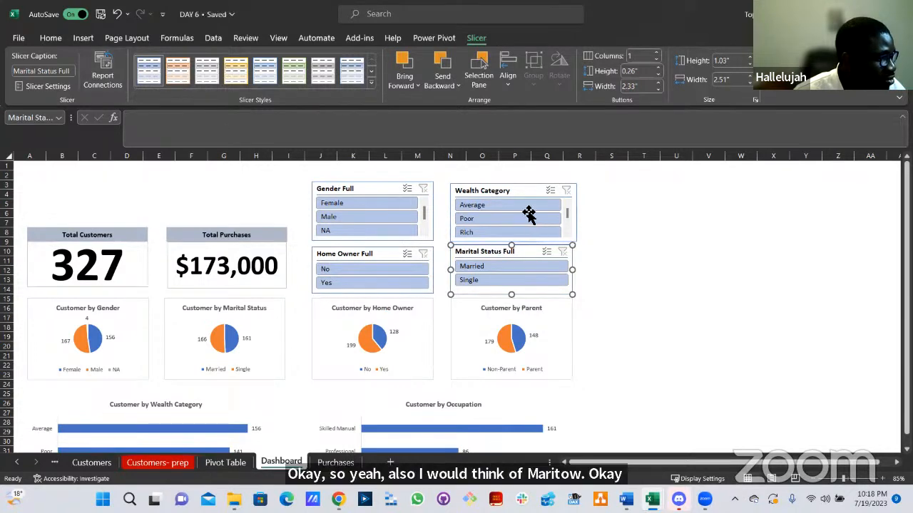
left_click(107, 80)
scroll(385, 263, "down", 3)
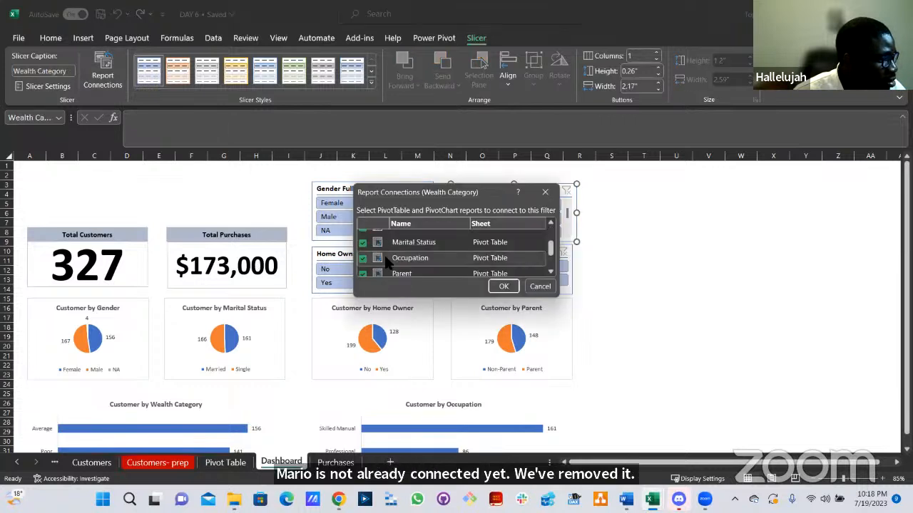
scroll(384, 262, "up", 4)
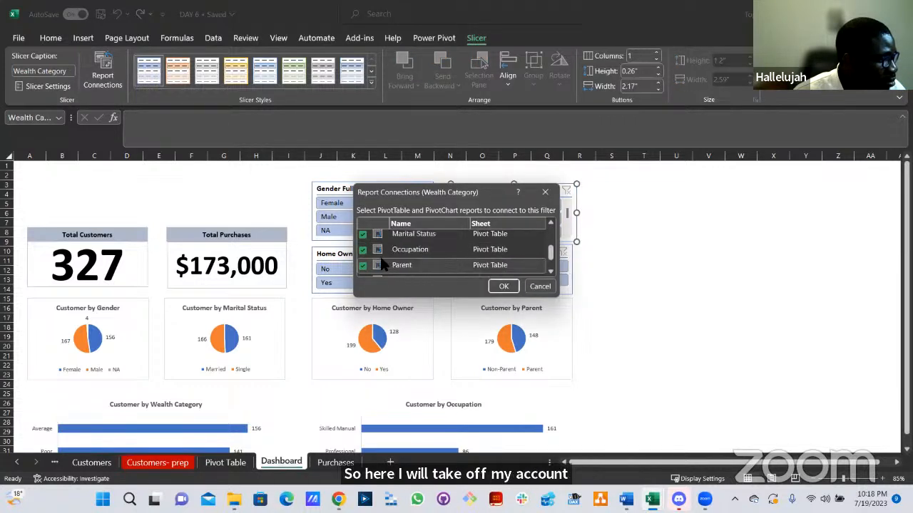
left_click(503, 286)
Disconnect the Marital Status PivotTable from the Gender Full slicer.
left_click(375, 198)
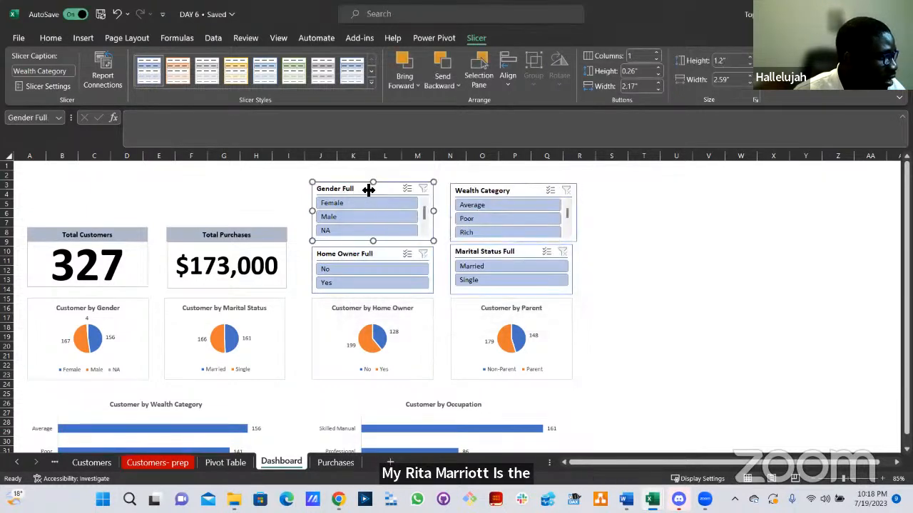
left_click(103, 75)
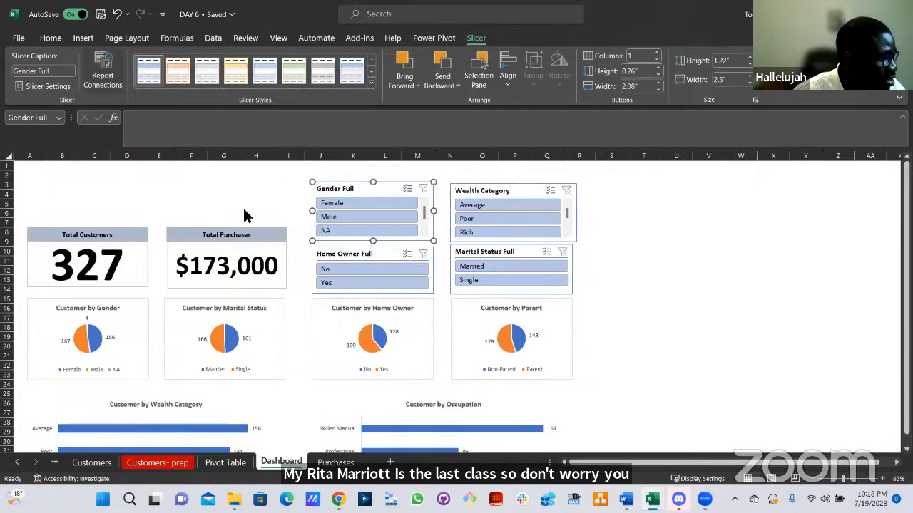
scroll(402, 268, "down", 4)
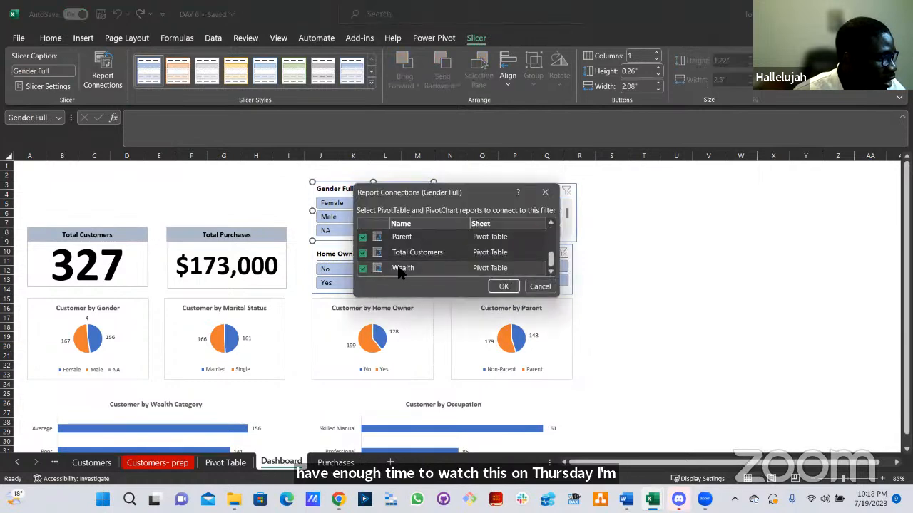
scroll(401, 268, "up", 2)
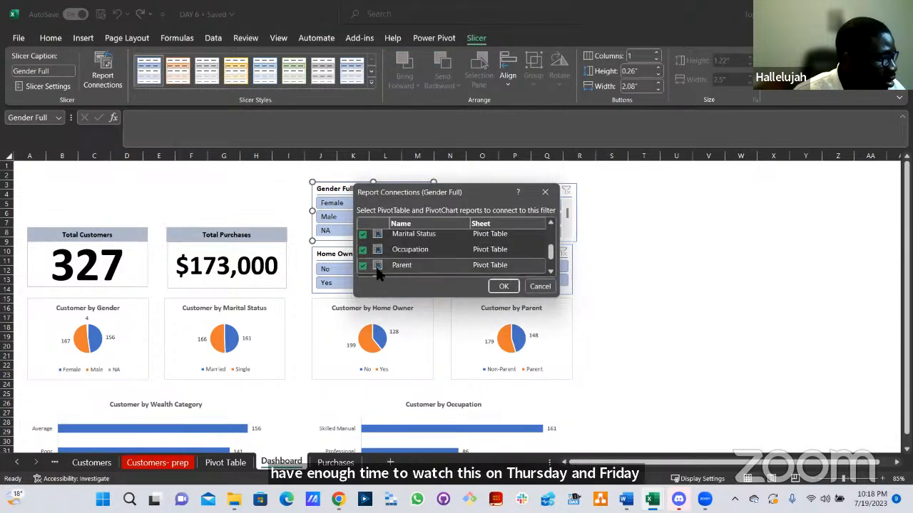
scroll(371, 270, "up", 2)
left_click(362, 262)
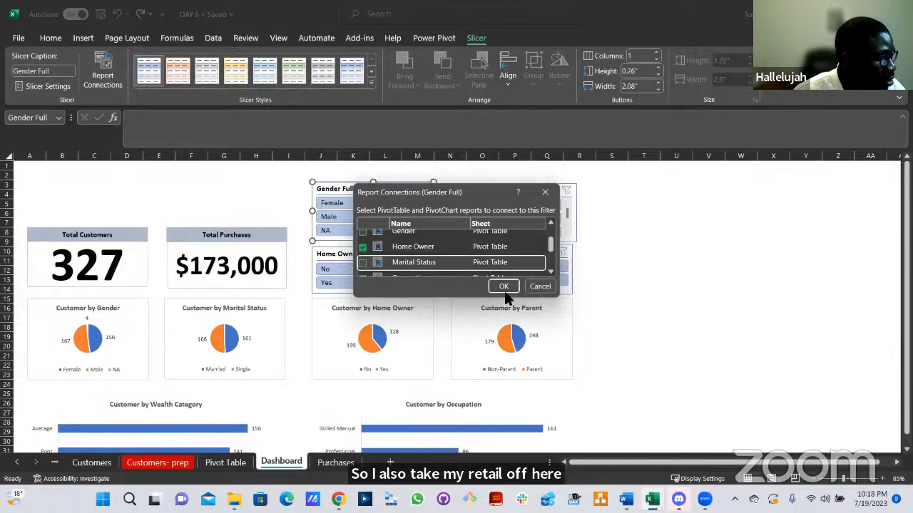
left_click(494, 291)
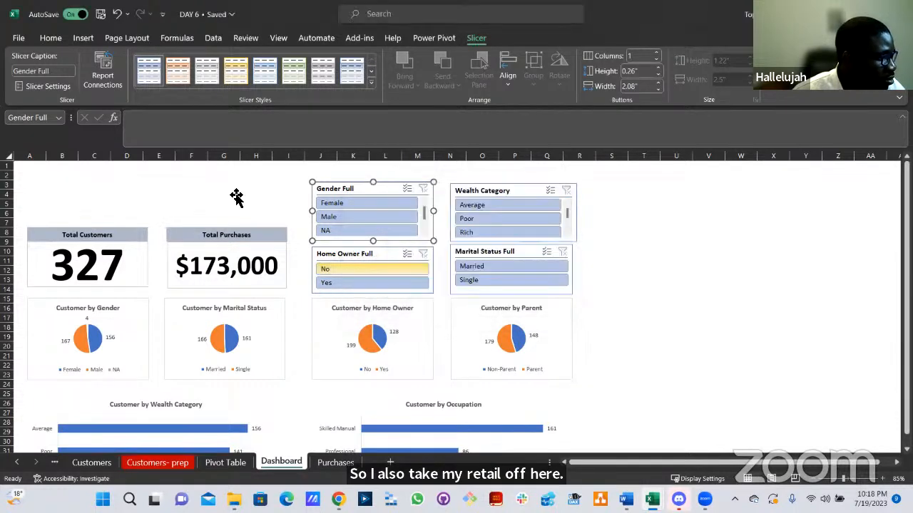
Change the data source of the Customer by Marital Status PivotTable to 'Customers- prep'!$A$1:$X$328.
left_click(229, 463)
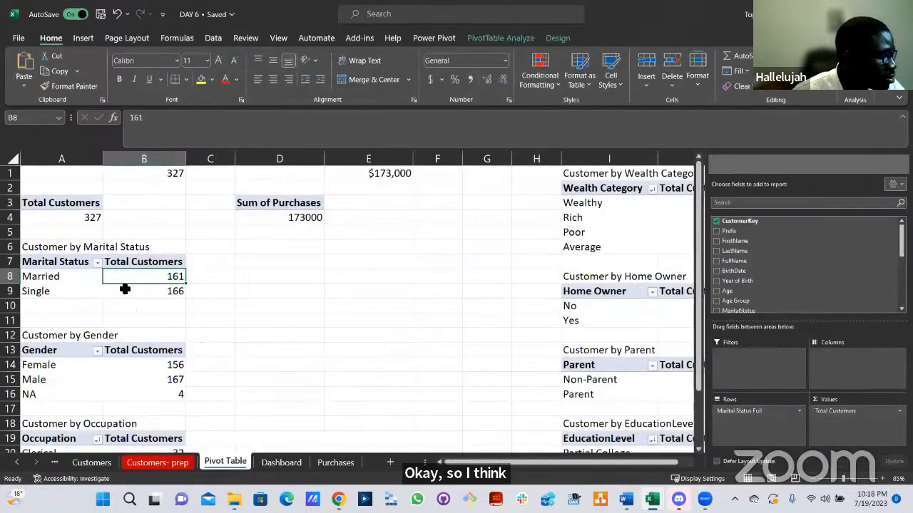
left_click(502, 40)
left_click(448, 66)
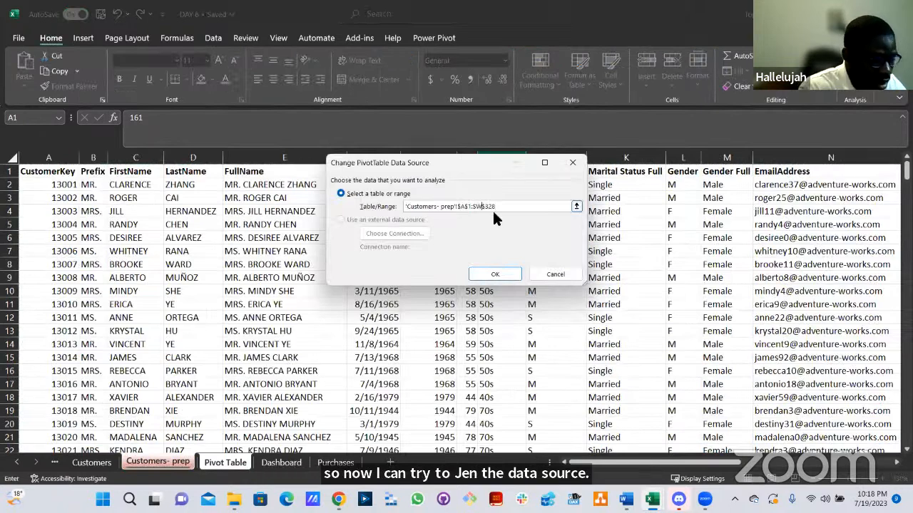
key("BackSpace")
type("X")
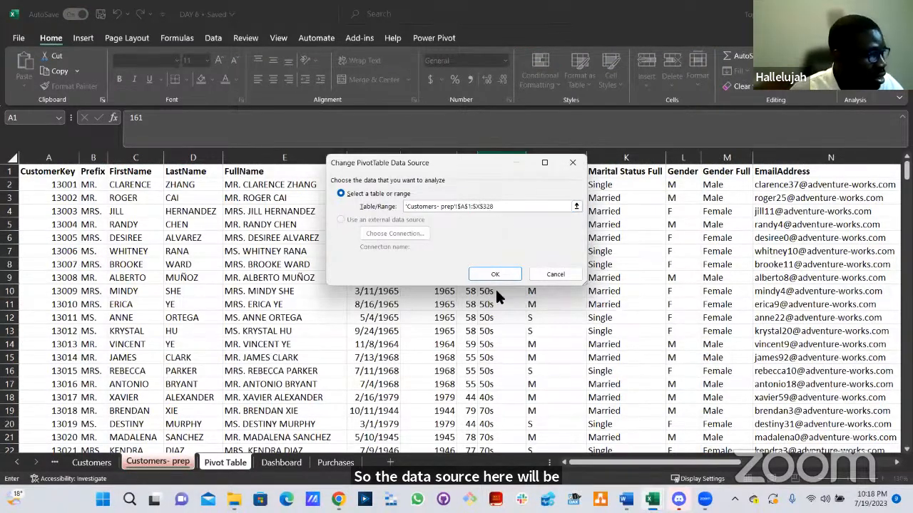
left_click(507, 276)
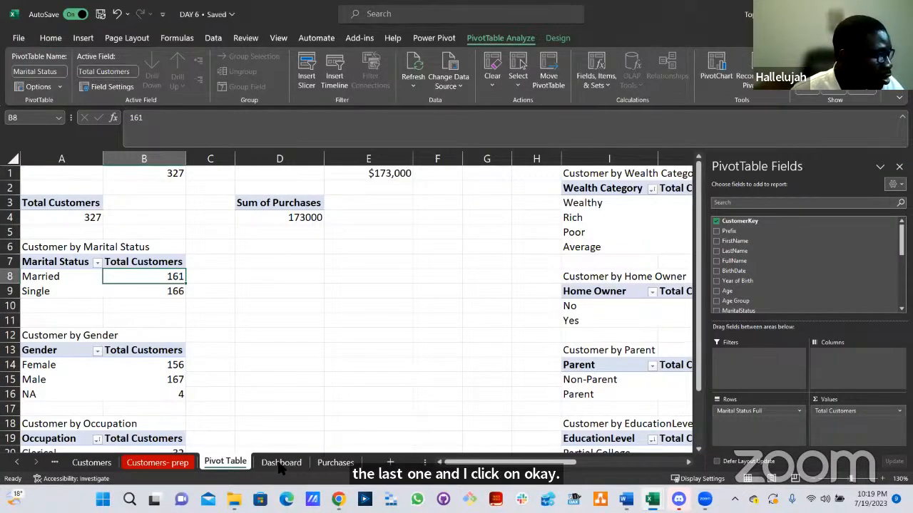
Check the Dashboard and look for the Purchases field among the Marital Status PivotTable's available fields.
left_click(281, 462)
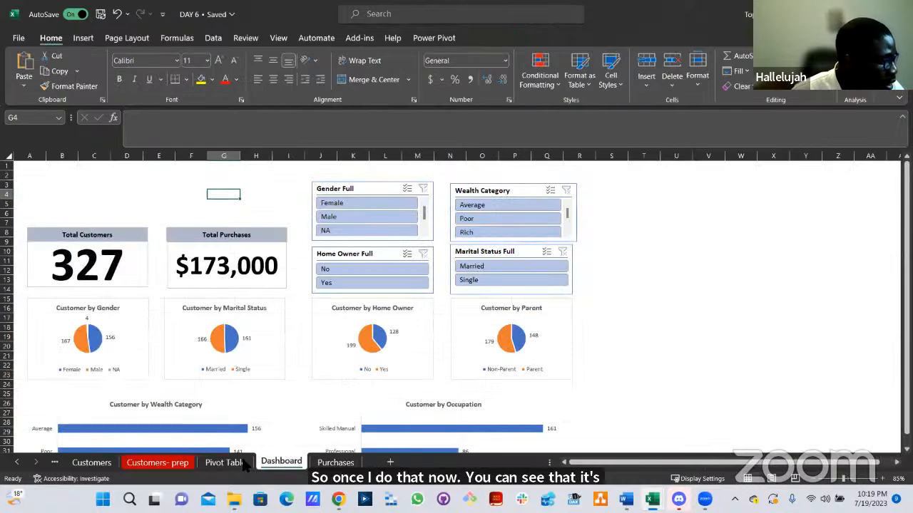
left_click(191, 340)
key("ctrl+Page_Up")
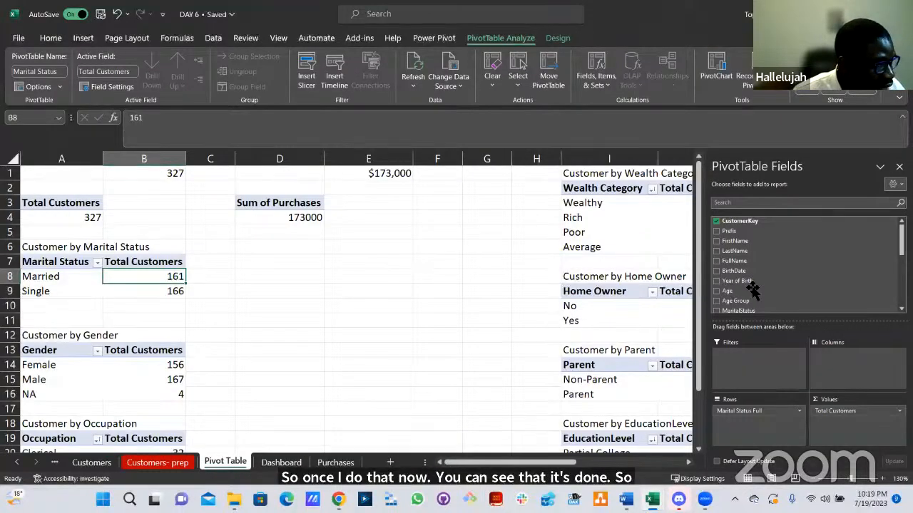
scroll(749, 296, "down", 2)
scroll(749, 301, "down", 2)
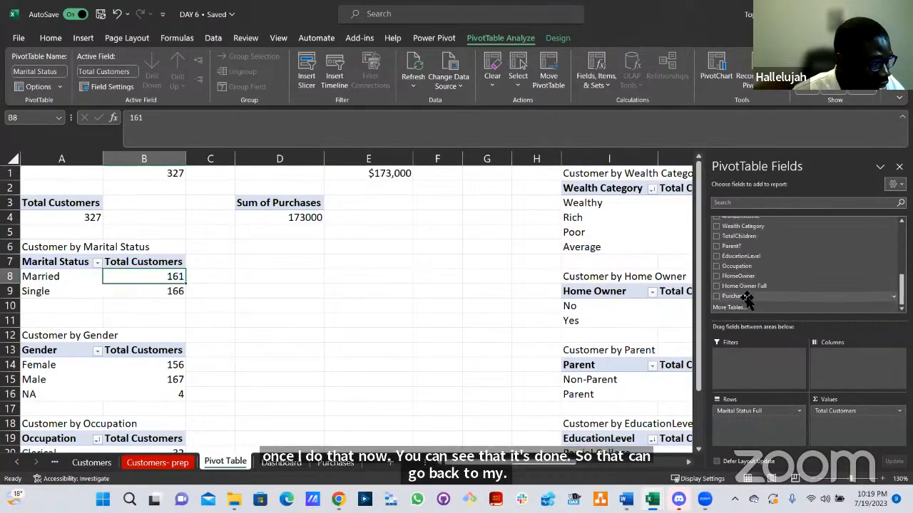
Test the Dashboard slicers with Female and Married, keeping only the Married filter applied.
left_click(281, 464)
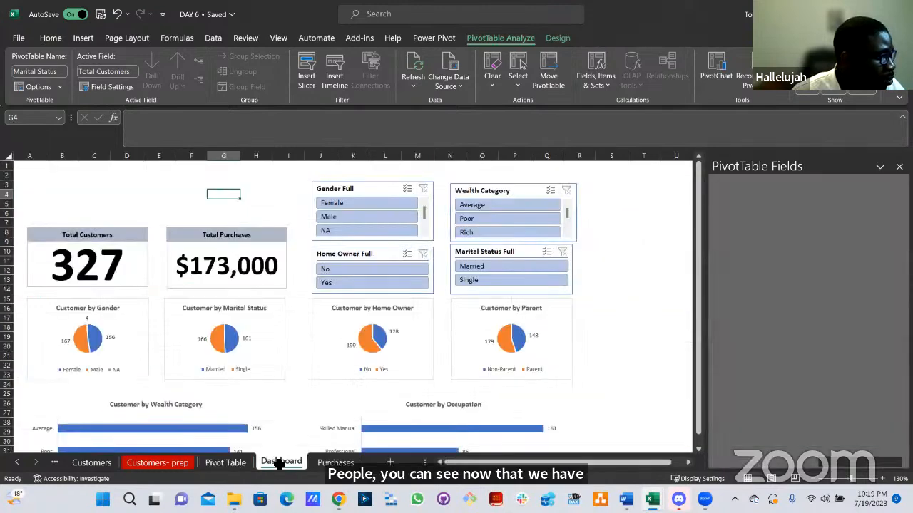
left_click(349, 203)
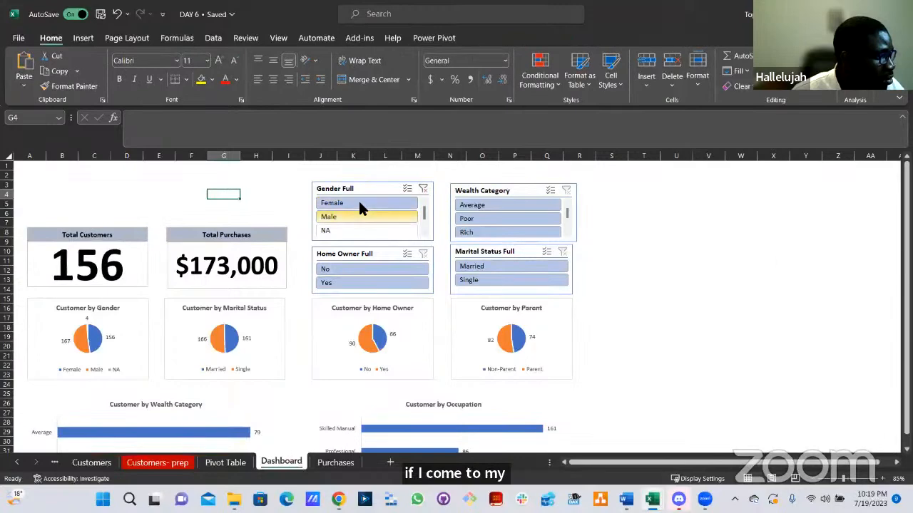
left_click(489, 266)
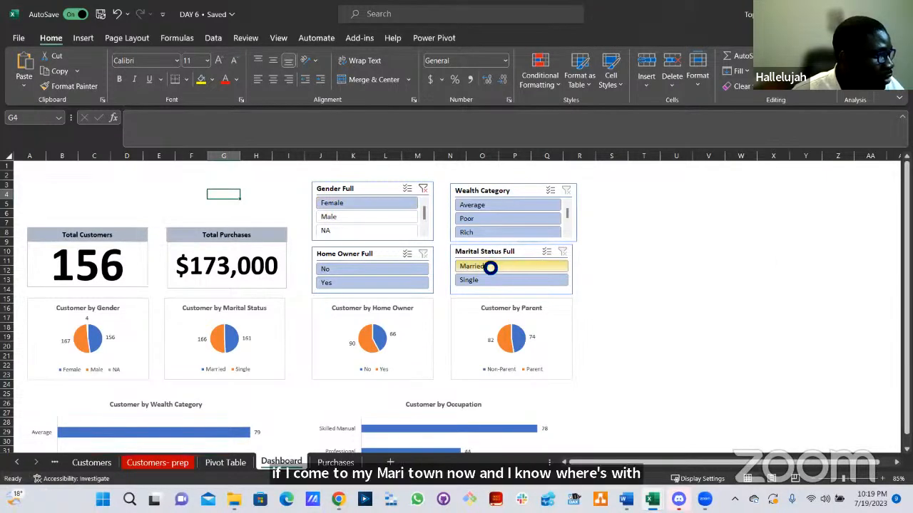
left_click(358, 215)
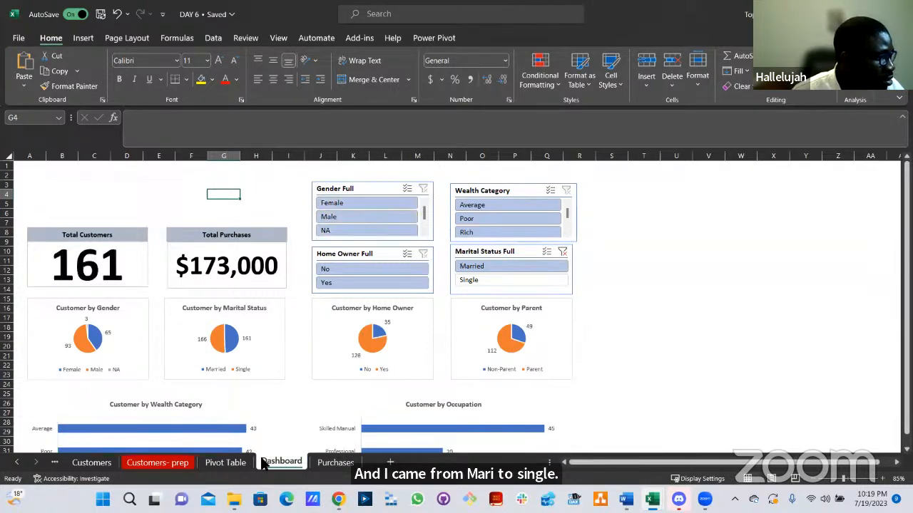
Examine the Sum of Purchases PivotTable and check whether it is among the Marital Status Full slicer's report connections.
left_click(241, 465)
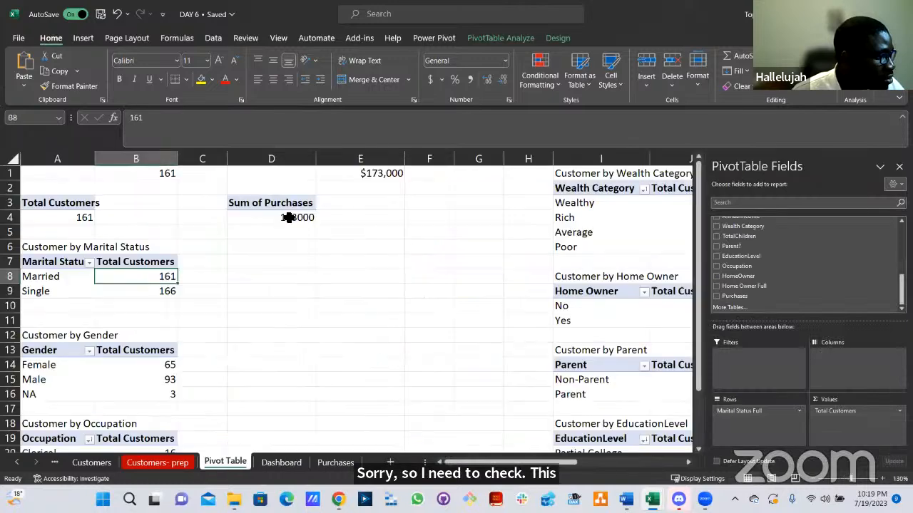
left_click(284, 217)
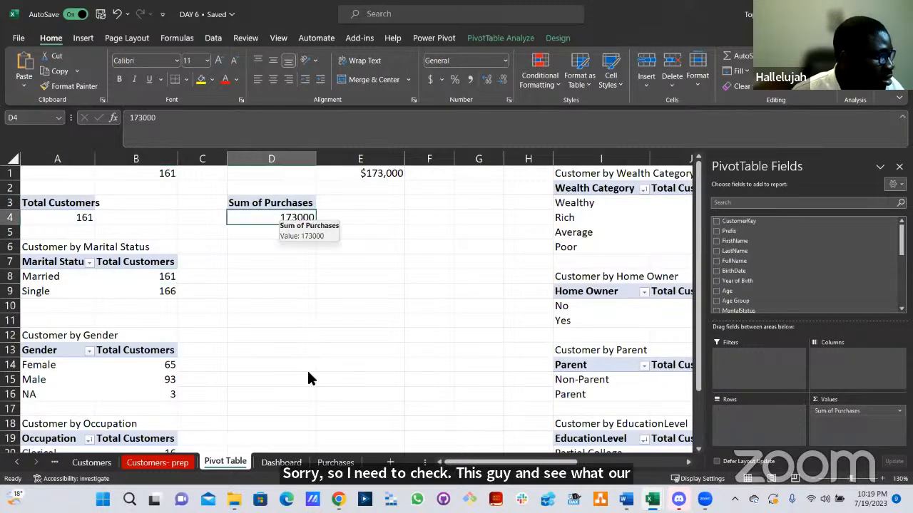
left_click(289, 463)
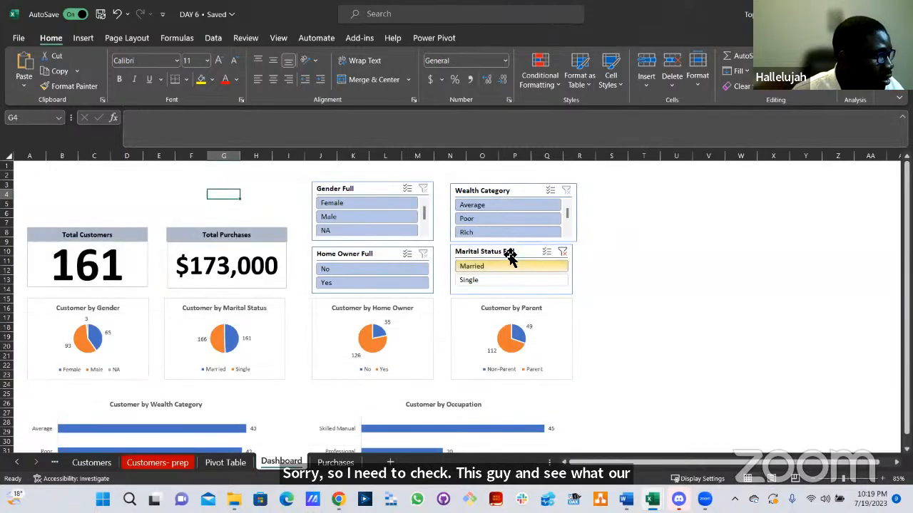
left_click(509, 255)
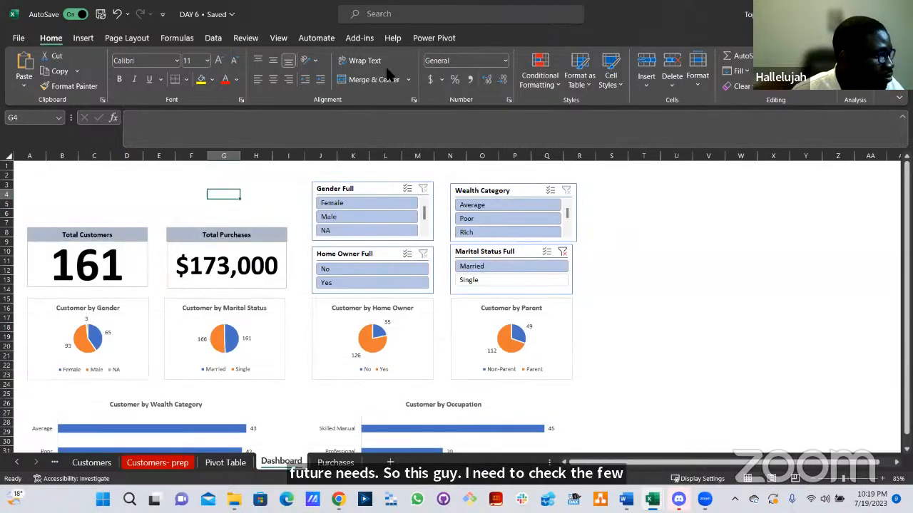
left_click(475, 38)
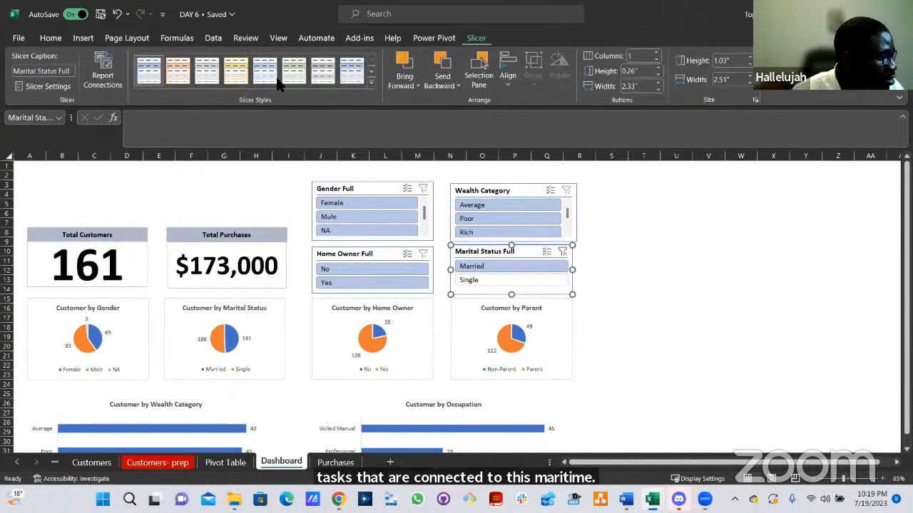
left_click(102, 77)
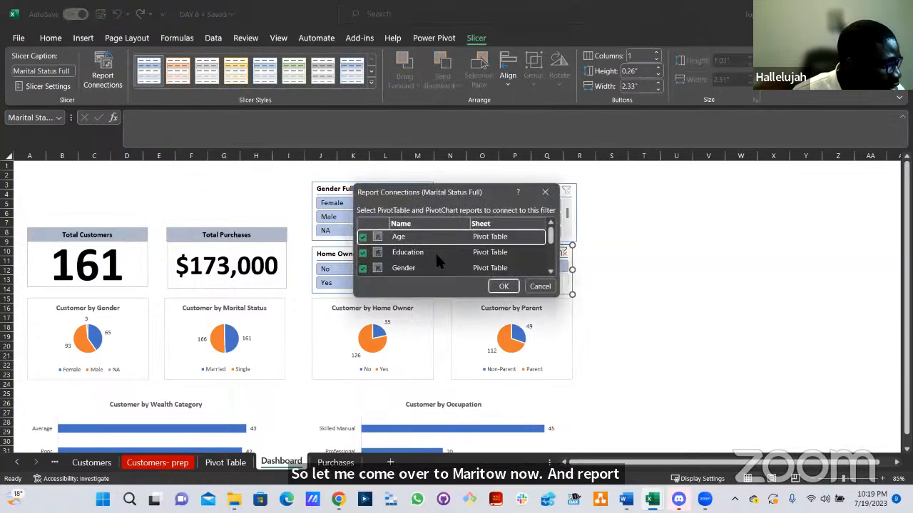
scroll(432, 257, "down", 2)
scroll(414, 263, "up", 3)
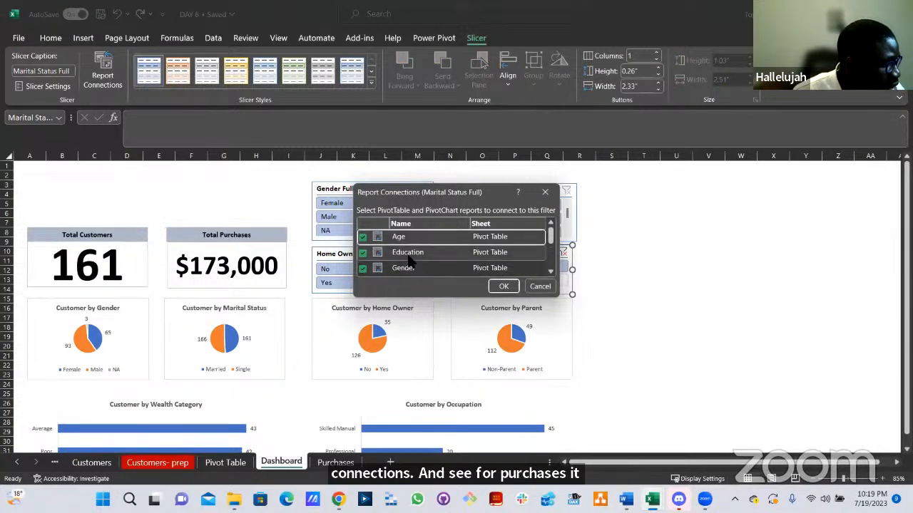
scroll(410, 262, "down", 3)
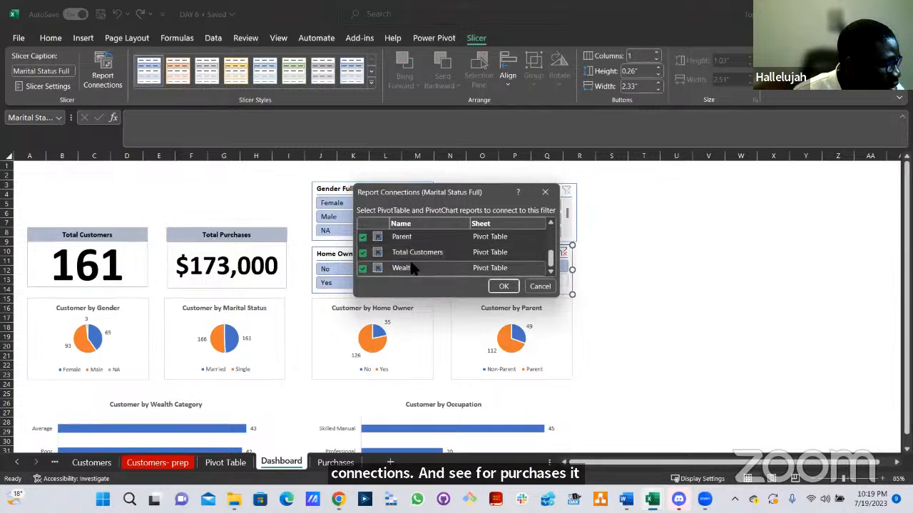
scroll(412, 266, "up", 5)
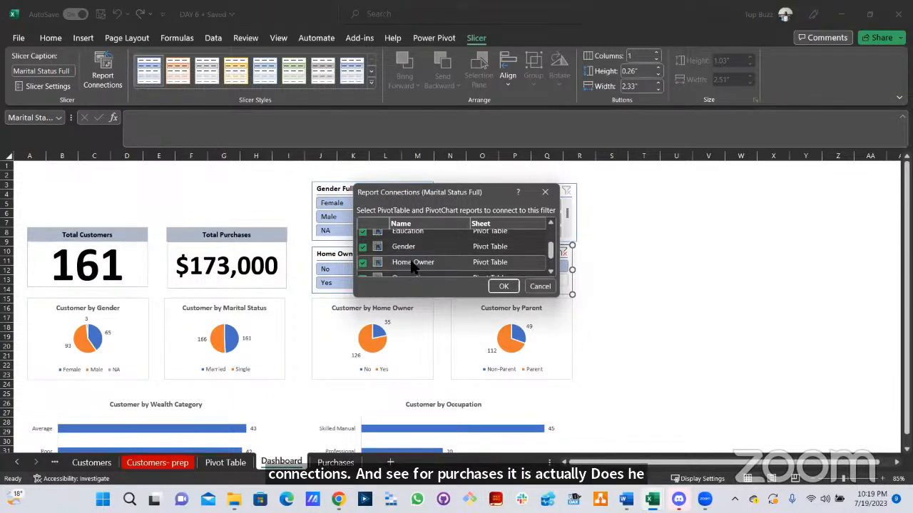
scroll(413, 267, "down", 1)
left_click(539, 286)
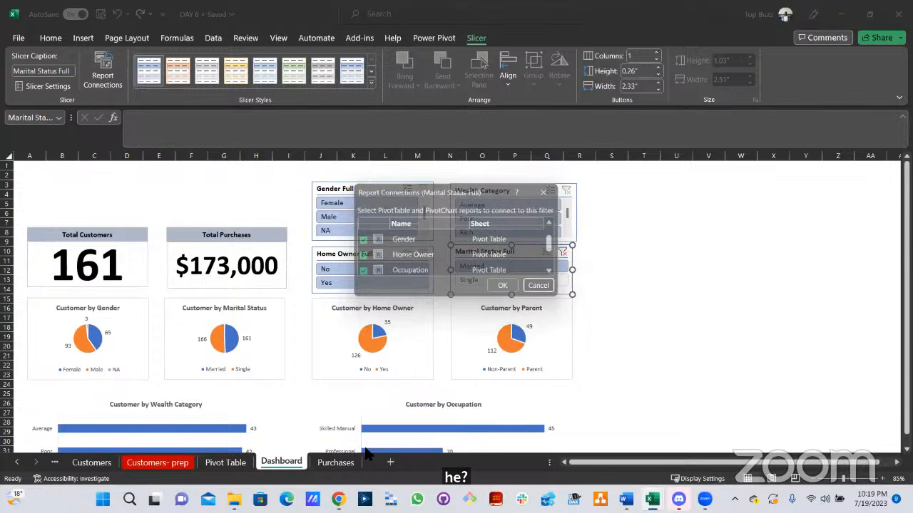
Refresh the Customer by Marital Status PivotTable and check its field list for Purchases.
left_click(227, 463)
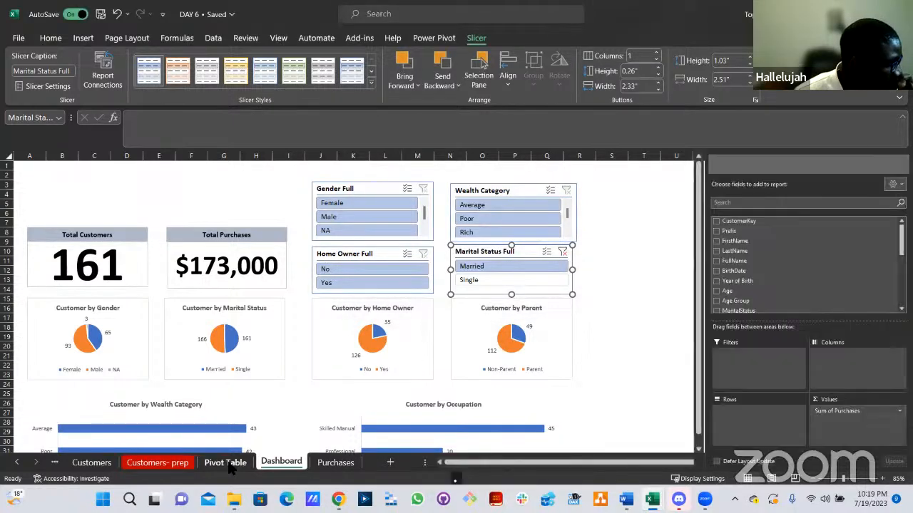
left_click(171, 276)
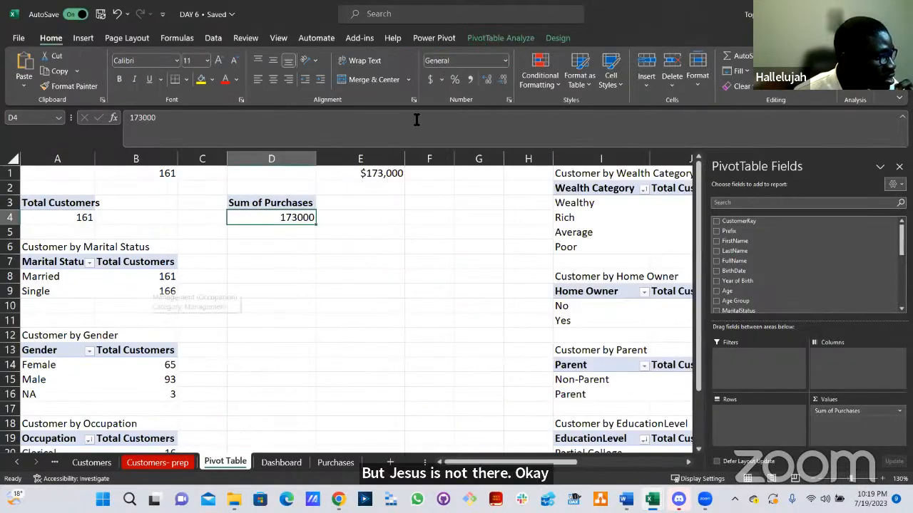
left_click(488, 38)
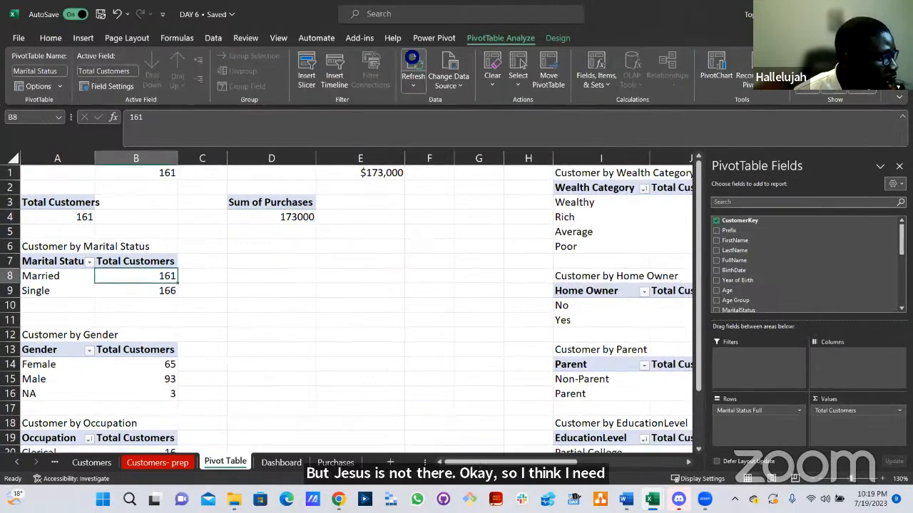
left_click(412, 65)
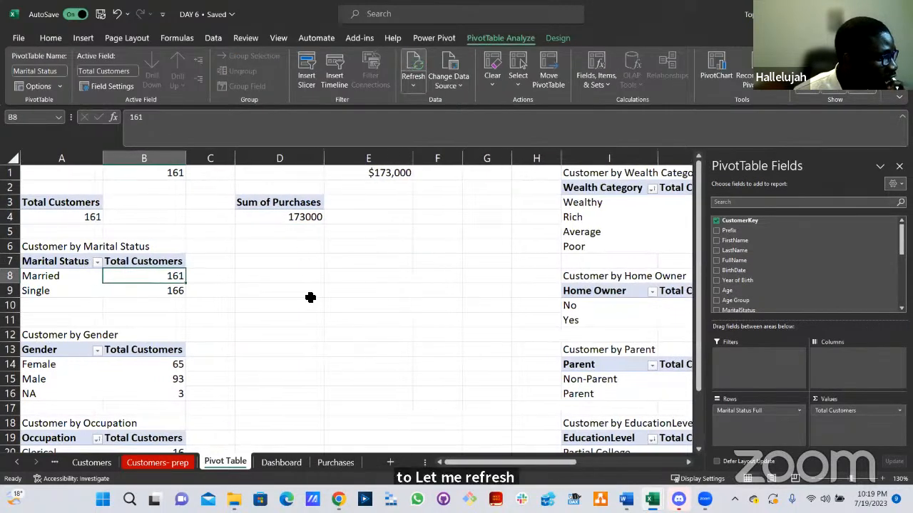
scroll(783, 278, "down", 5)
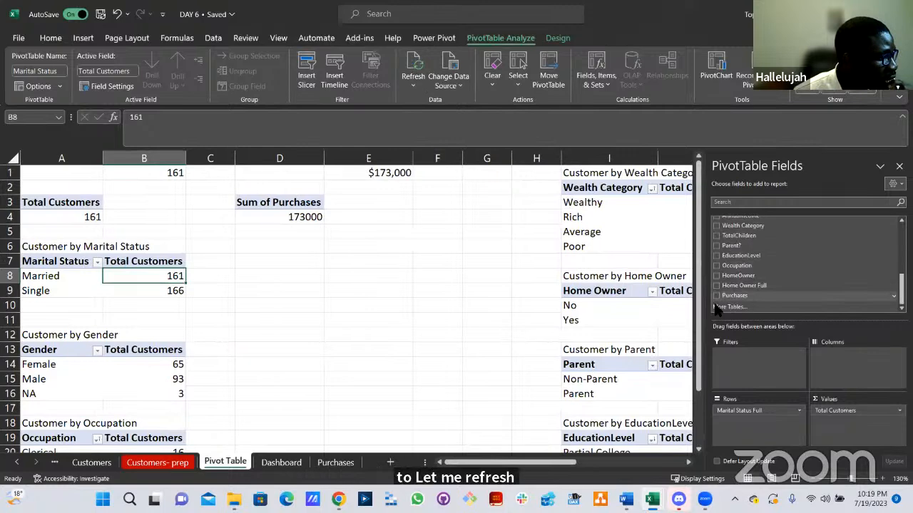
Clear the Marital Status Full slicer's filter on the Dashboard.
left_click(281, 463)
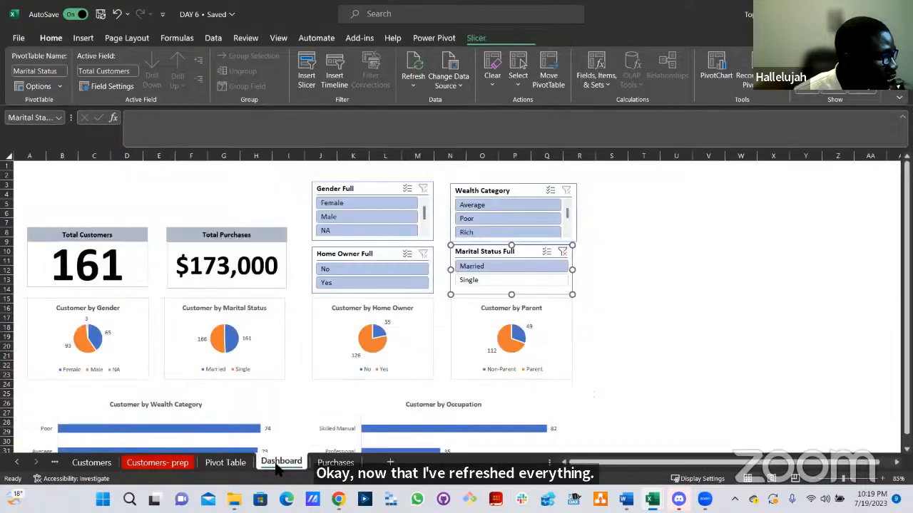
left_click(489, 254)
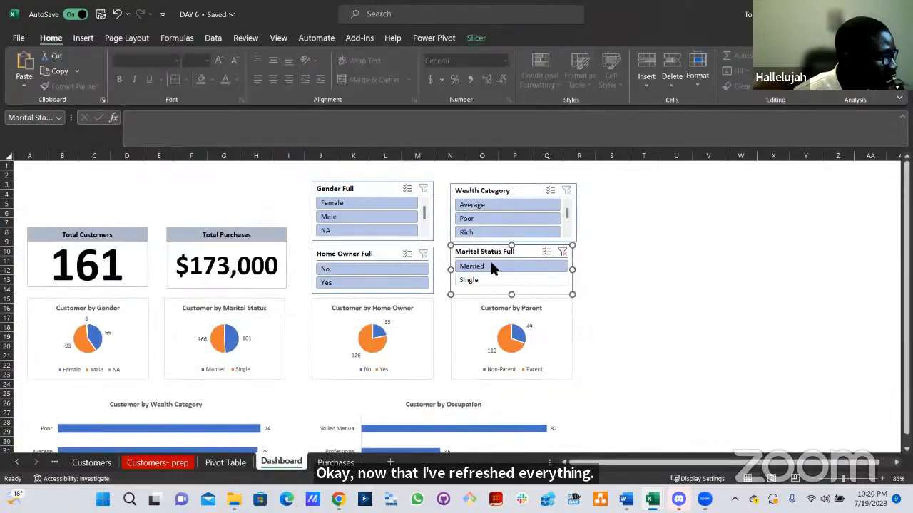
left_click(563, 252)
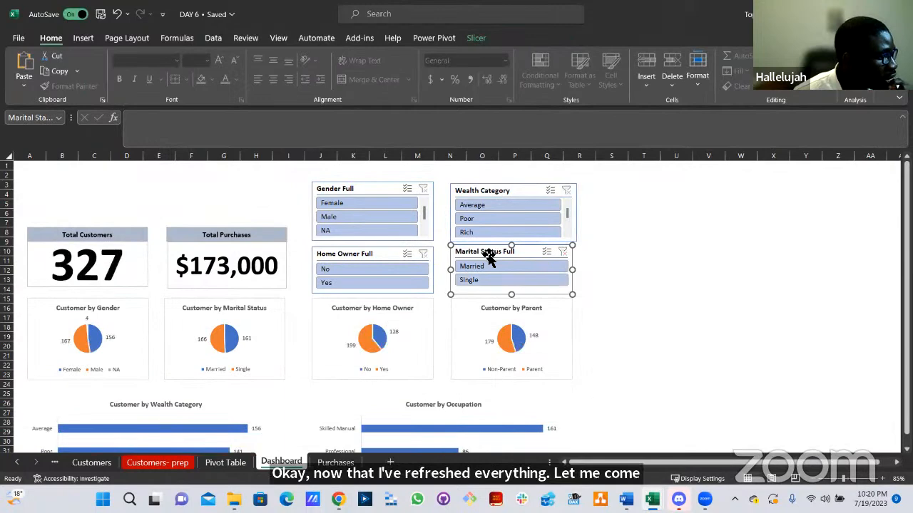
Check the Marital Status Full slicer's report connections for the Purchases PivotTable.
left_click(476, 38)
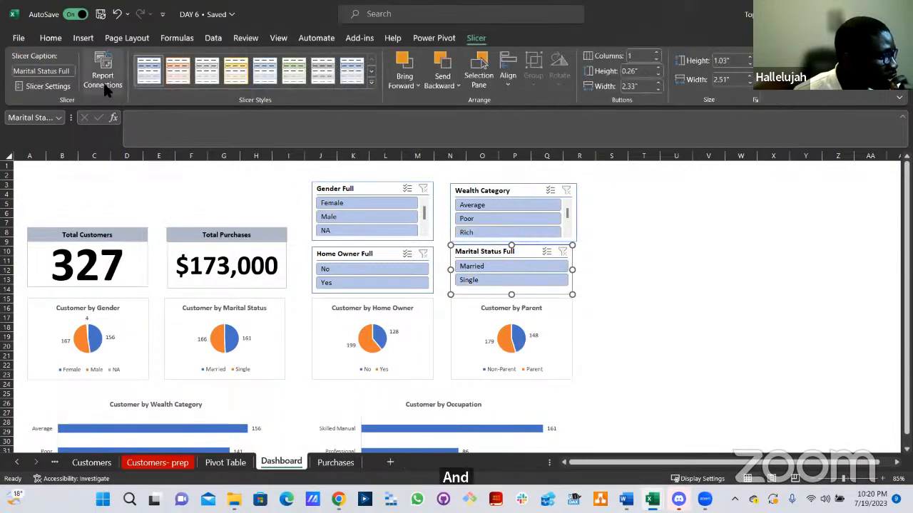
left_click(109, 91)
scroll(435, 255, "down", 2)
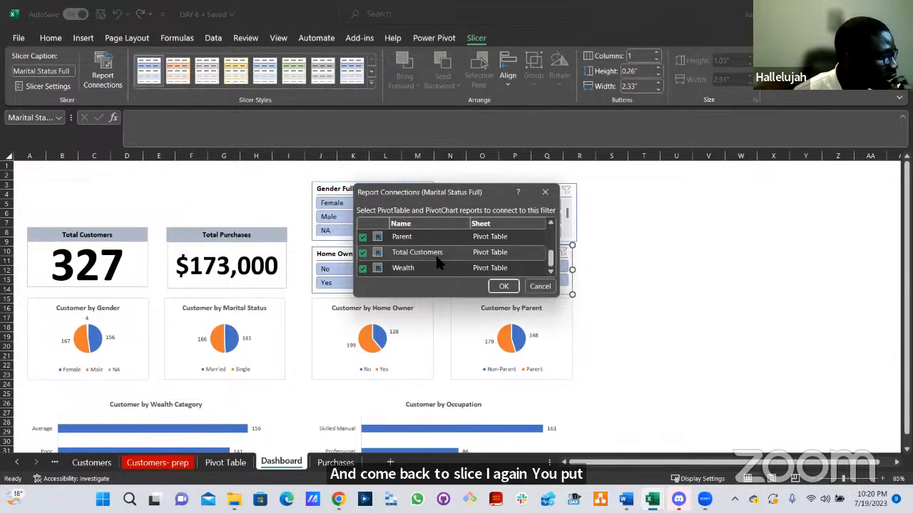
scroll(436, 255, "up", 3)
scroll(436, 255, "down", 3)
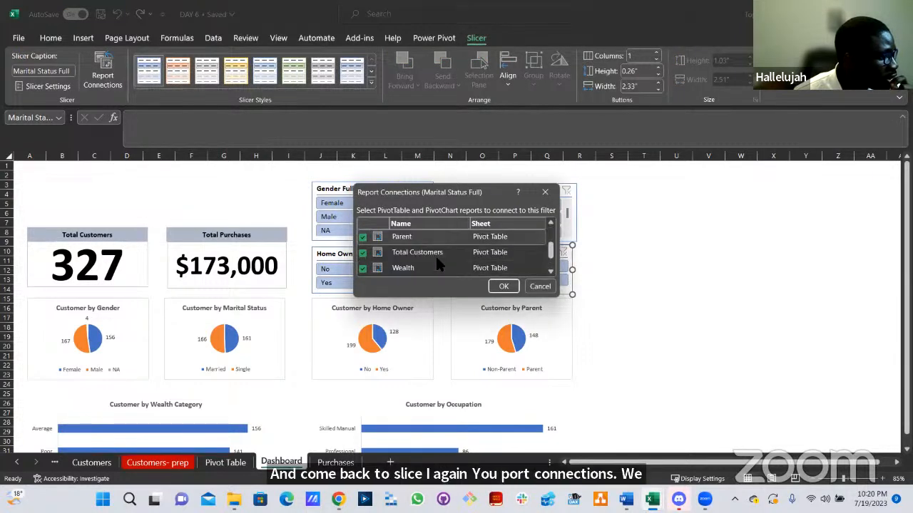
scroll(436, 259, "up", 3)
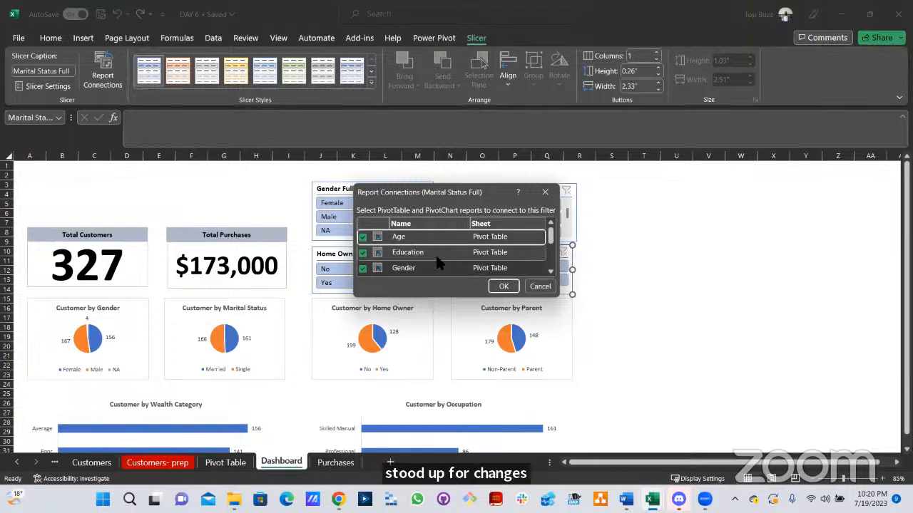
scroll(436, 256, "down", 3)
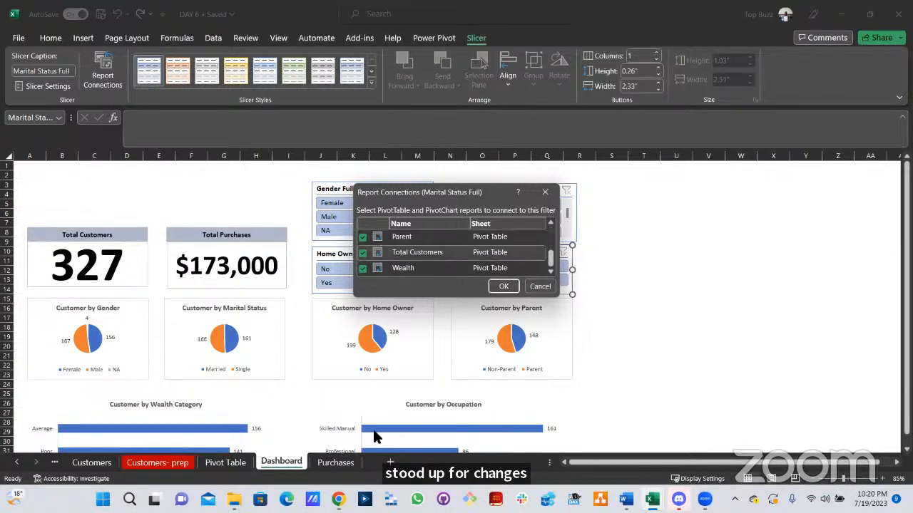
key("Return")
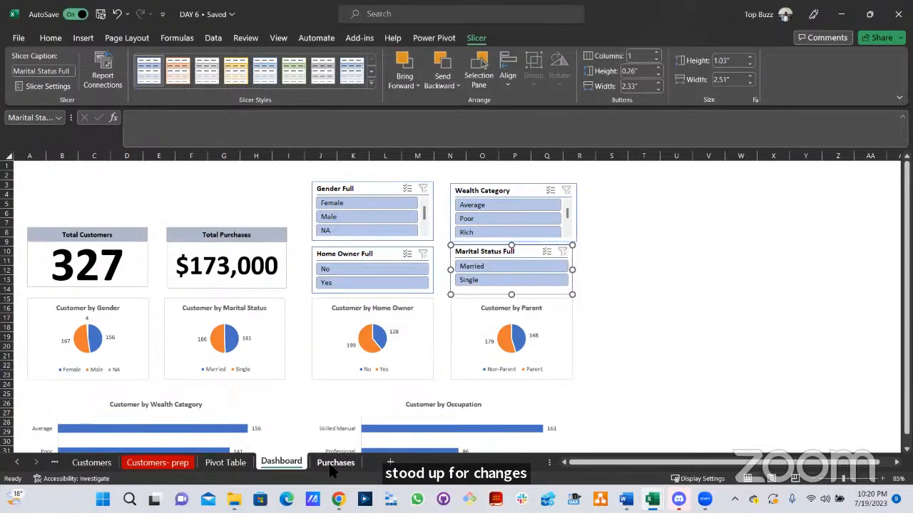
Review the Purchases sheet and compare the fields of the Marital Status and Sum of Purchases PivotTables.
left_click(332, 464)
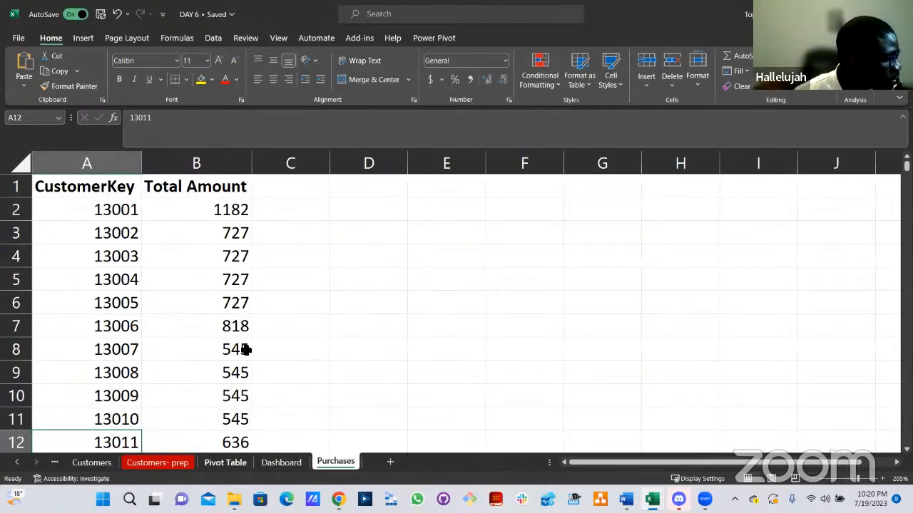
left_click(226, 463)
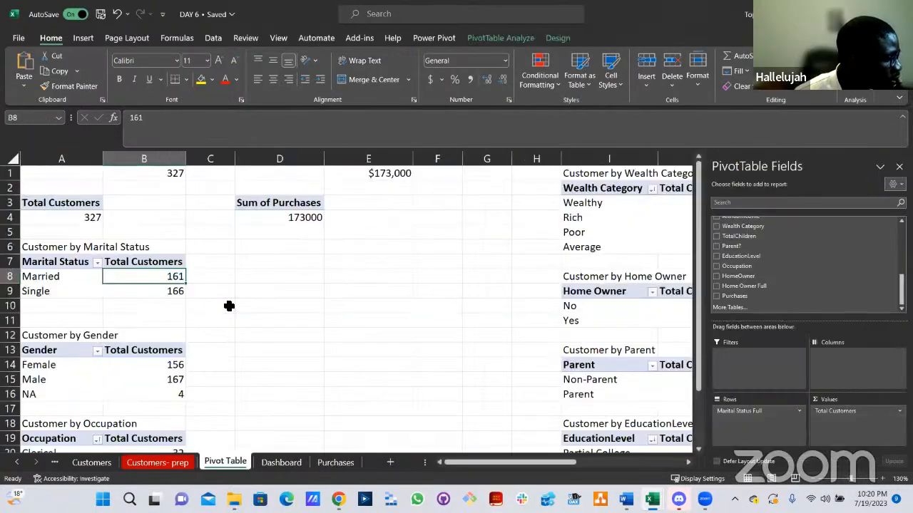
left_click(163, 291)
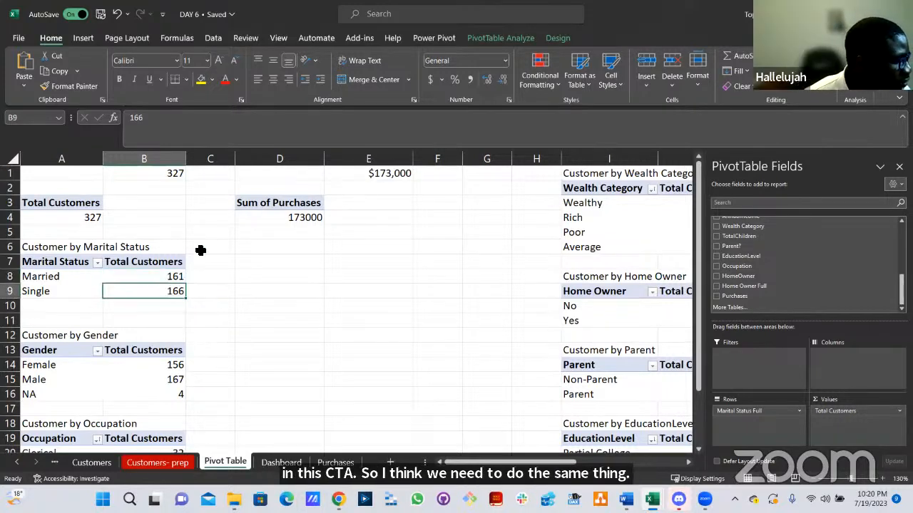
left_click(302, 221)
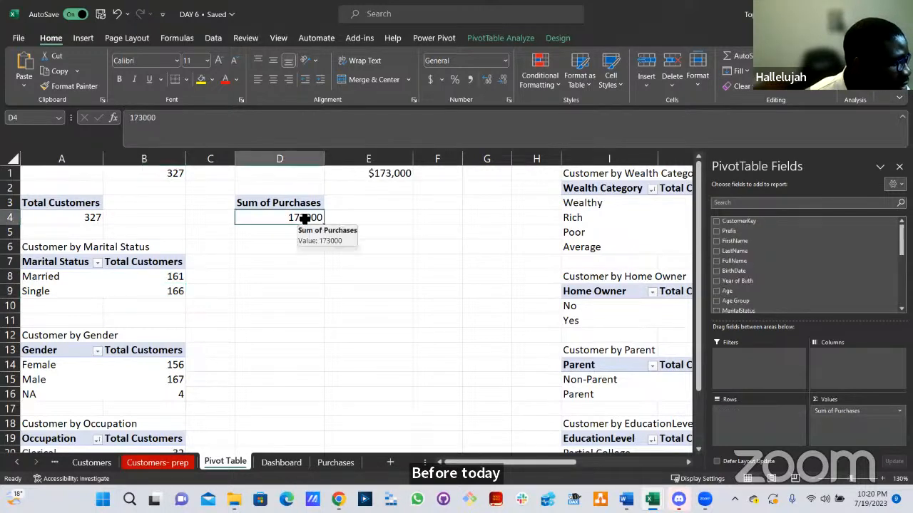
left_click(164, 276)
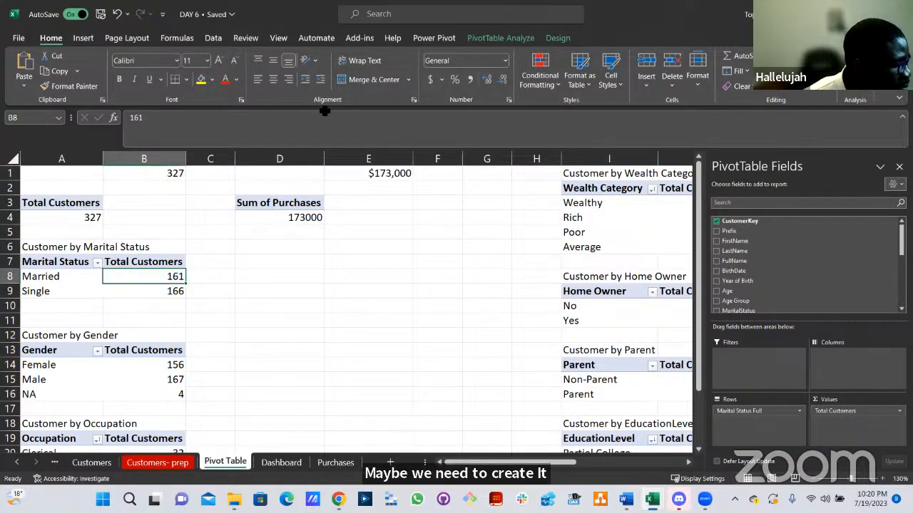
left_click(332, 462)
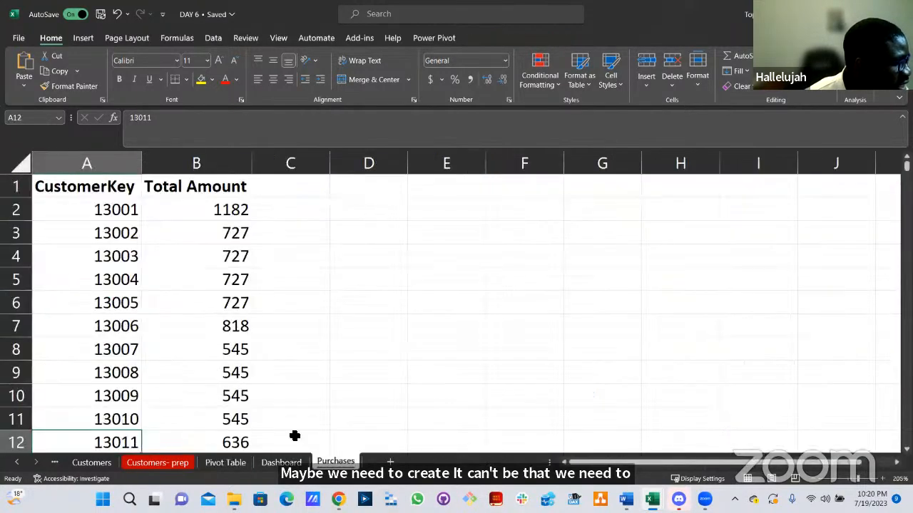
Recheck which PivotTables the Dashboard's Marital Status Full slicer can connect to, leaving the connections as they are.
left_click(281, 462)
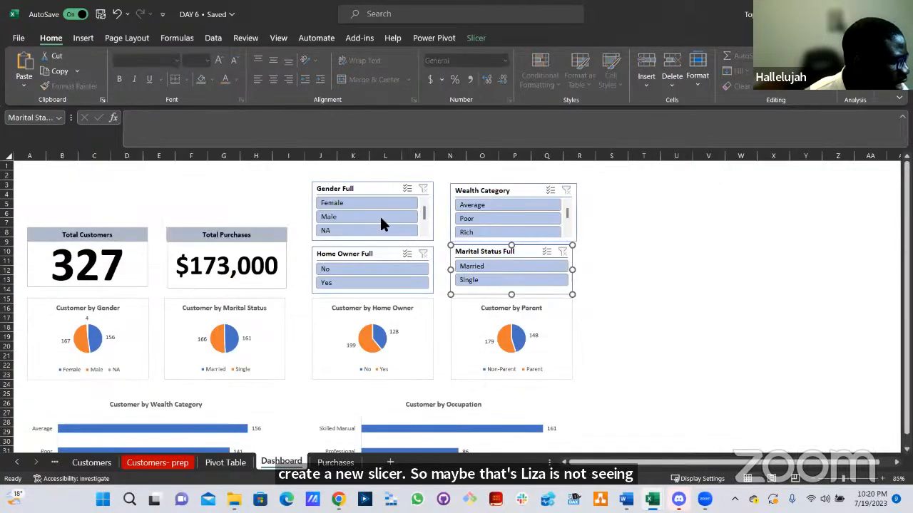
right_click(495, 251)
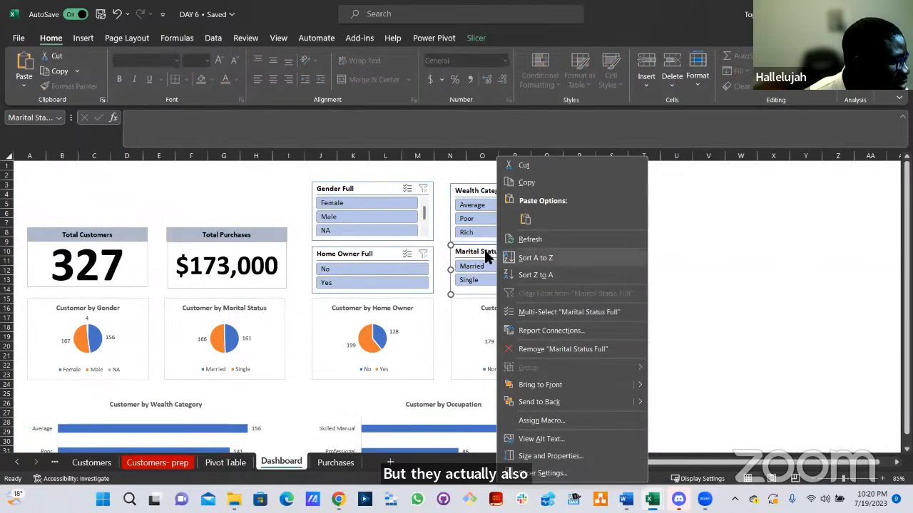
left_click(456, 64)
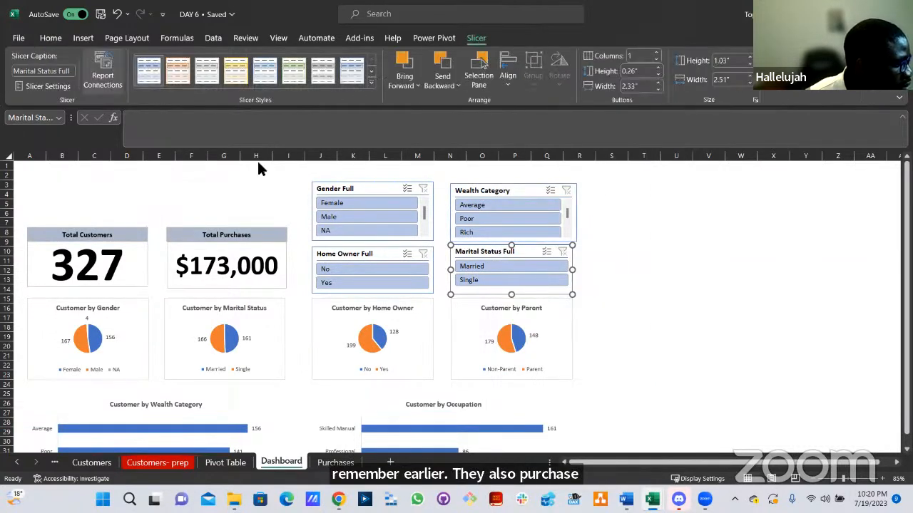
scroll(399, 266, "down", 5)
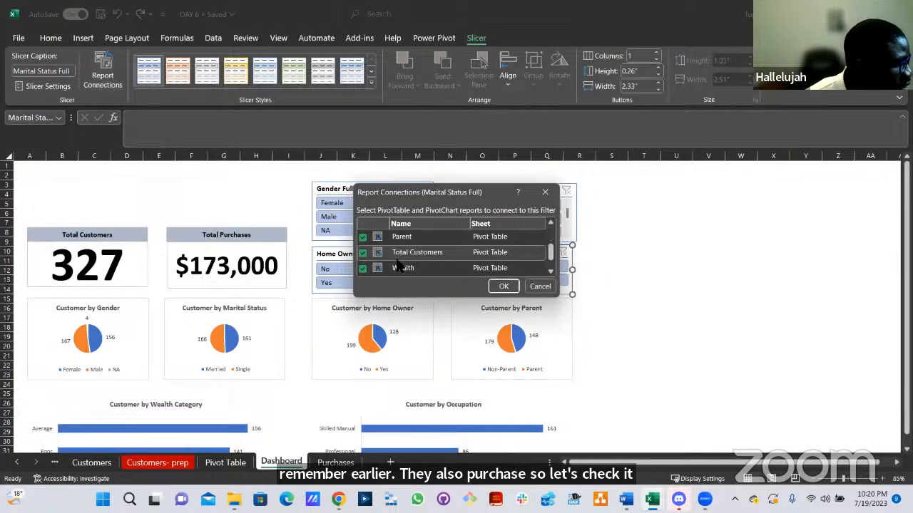
scroll(434, 267, "up", 5)
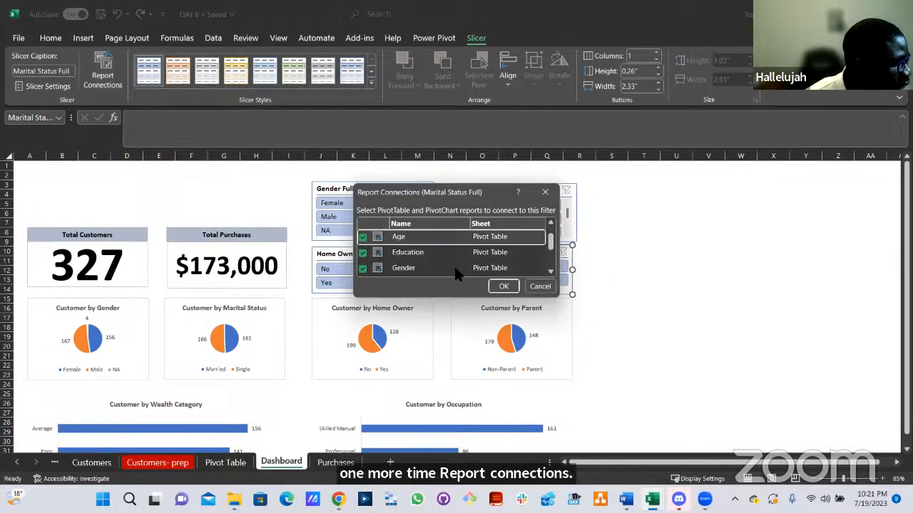
left_click(536, 287)
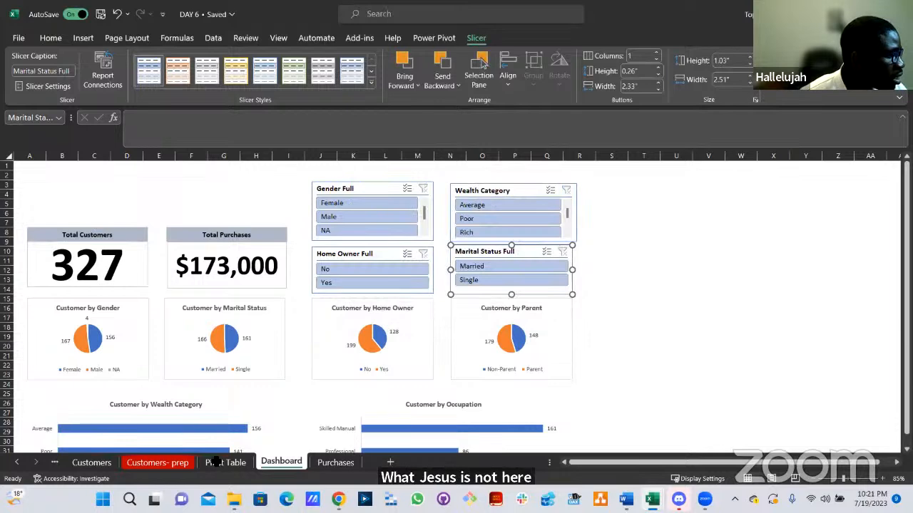
Try adding a Purchases slicer from the Customer by Marital Status PivotTable.
left_click(217, 463)
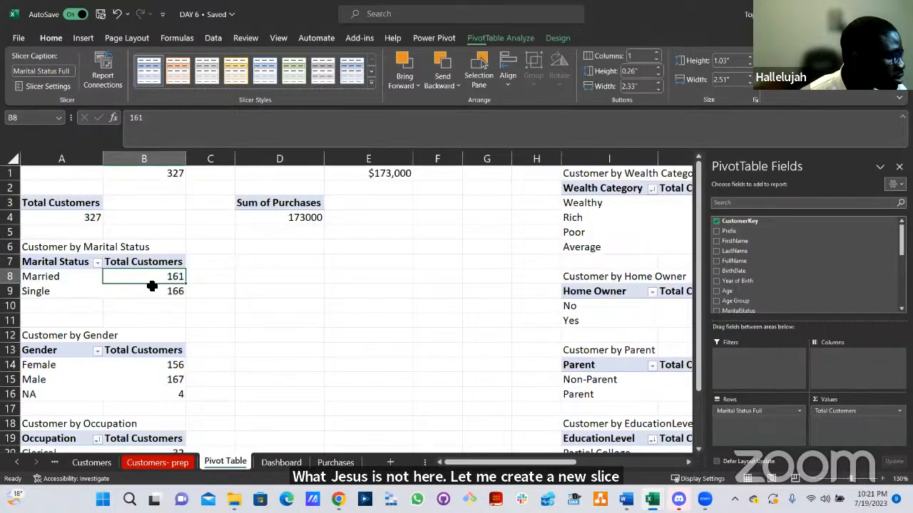
left_click(83, 37)
left_click(483, 39)
left_click(304, 82)
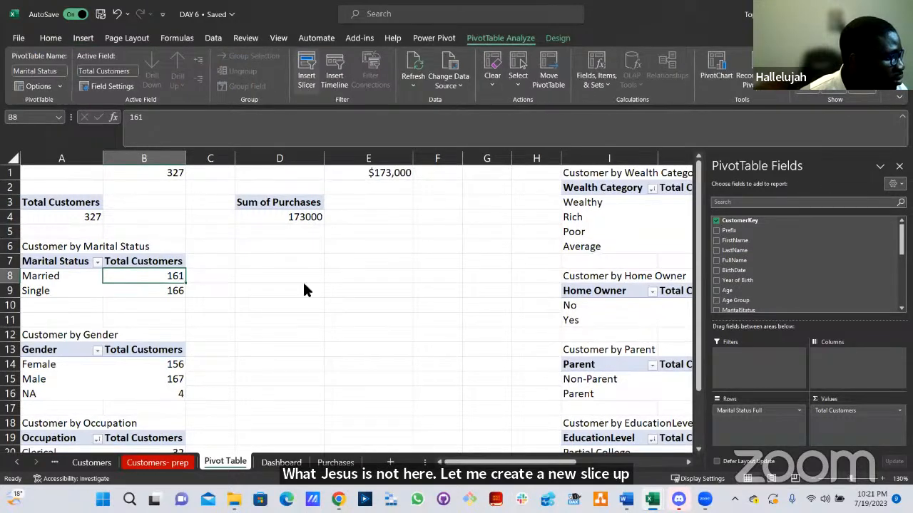
scroll(424, 326, "down", 3)
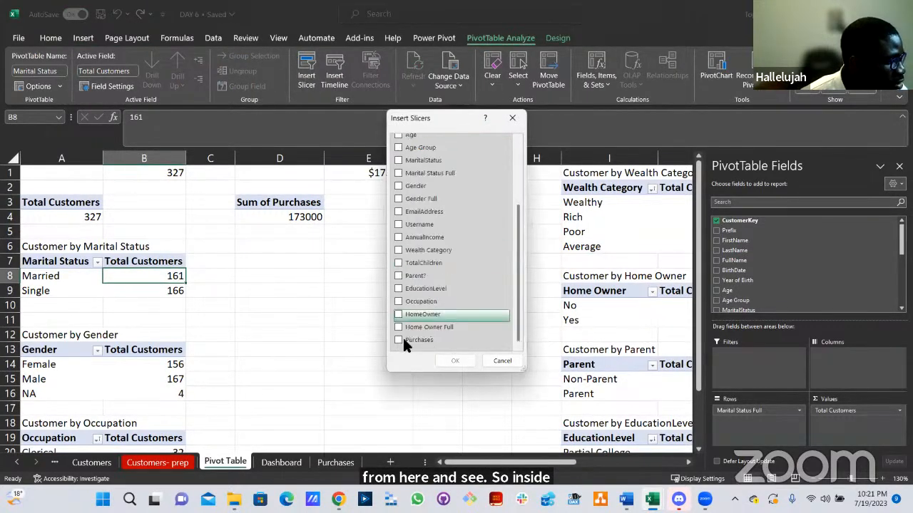
left_click(440, 343)
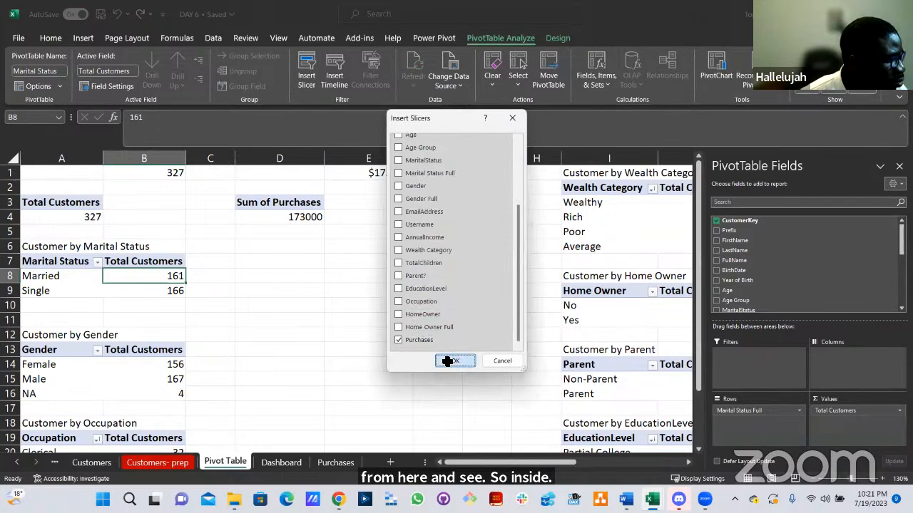
left_click(450, 361)
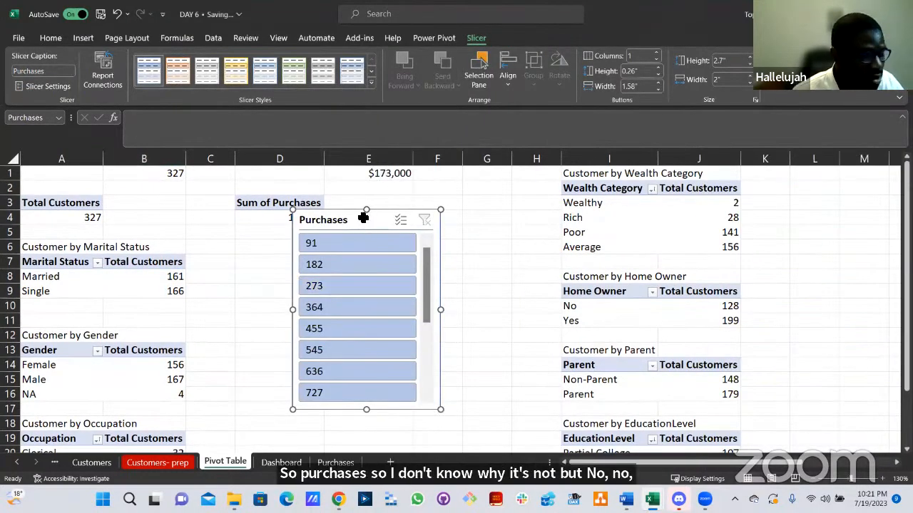
Insert a new Marital Status Full slicer from the Customer by Marital Status PivotTable.
left_click(168, 278)
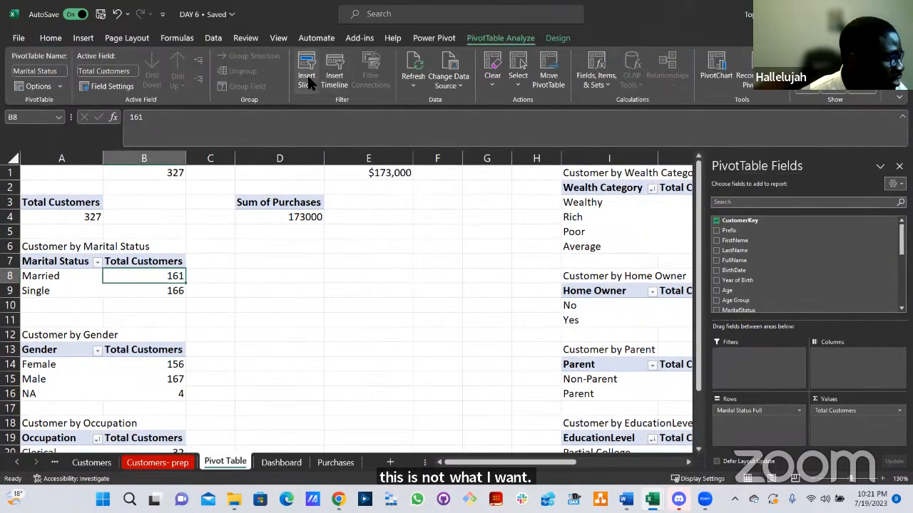
scroll(406, 285, "down", 1)
left_click(399, 242)
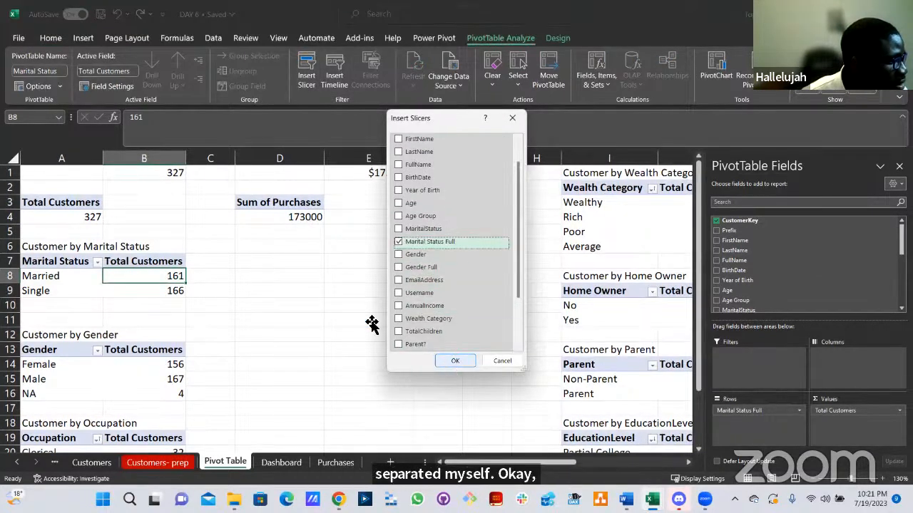
left_click(449, 362)
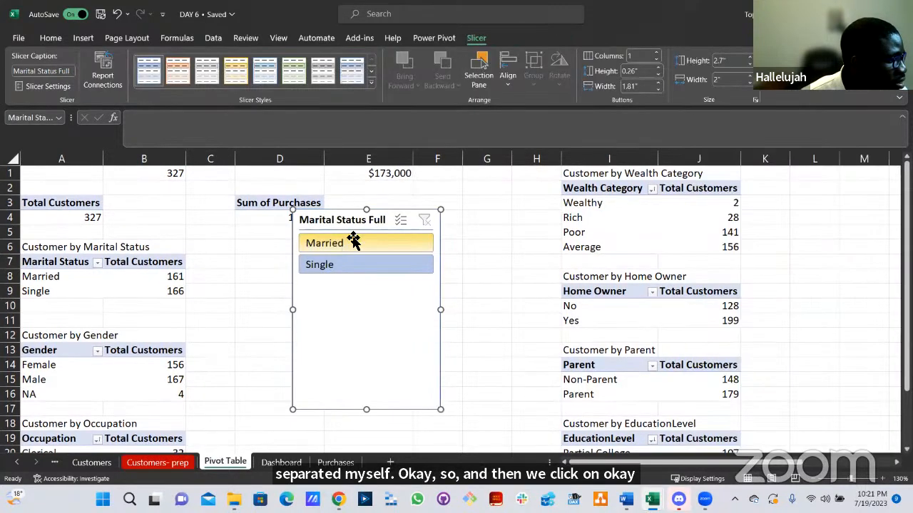
Move the new slicer below the Sum of Purchases PivotTable and test it with Married, restoring Single to the selection.
left_click(357, 244)
left_click_drag(342, 217, 350, 278)
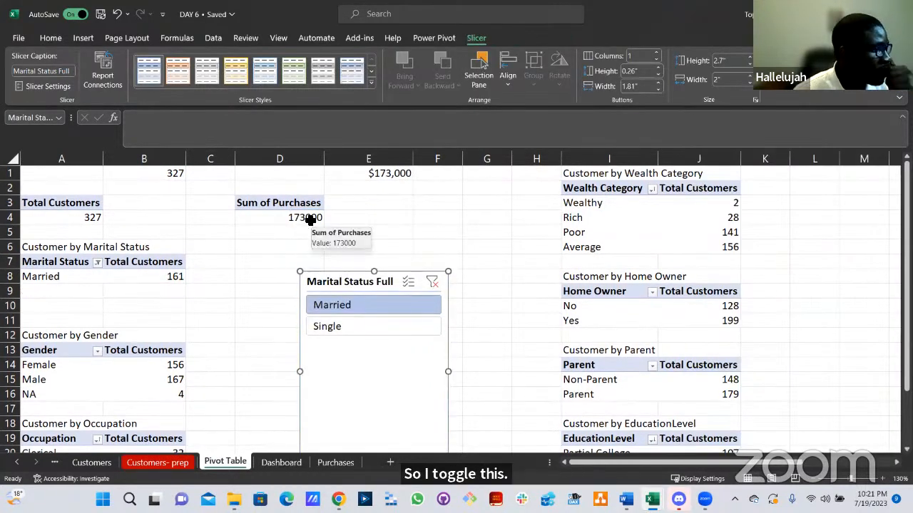
left_click(308, 218)
scroll(777, 285, "down", 5)
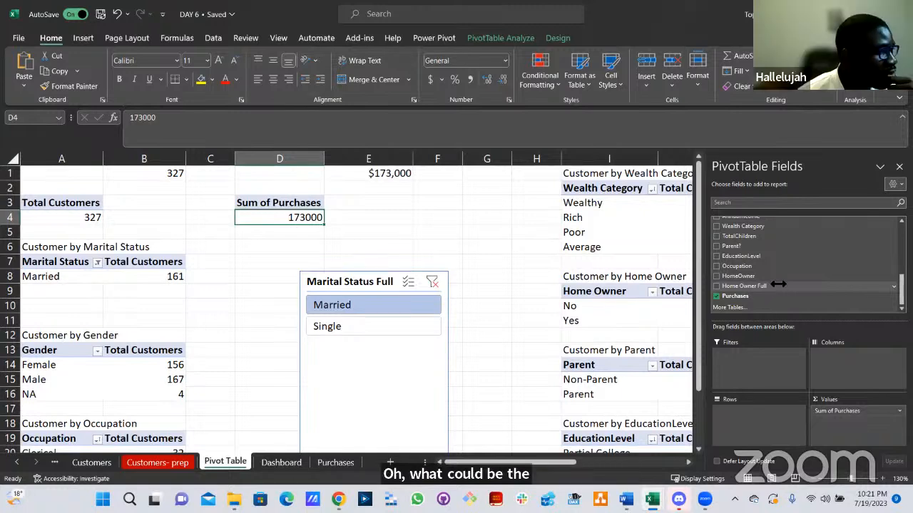
scroll(771, 289, "up", 3)
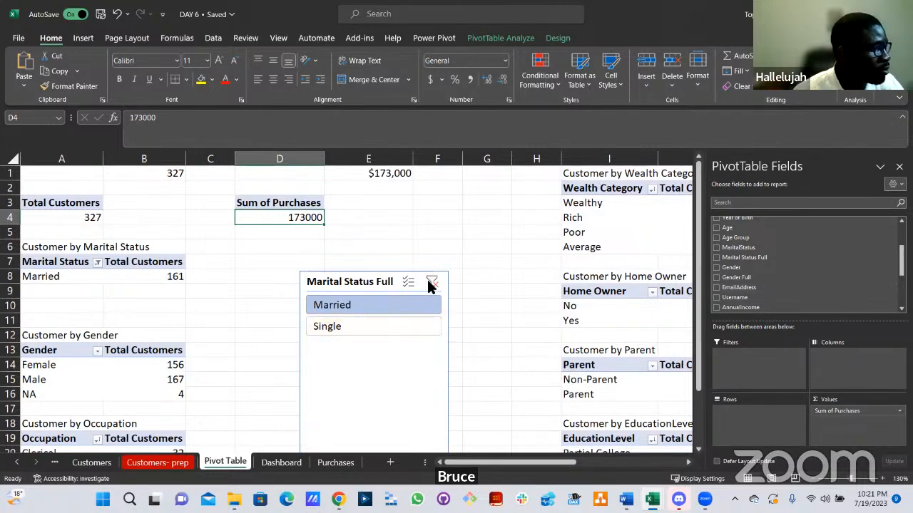
left_click(371, 328, "ctrl")
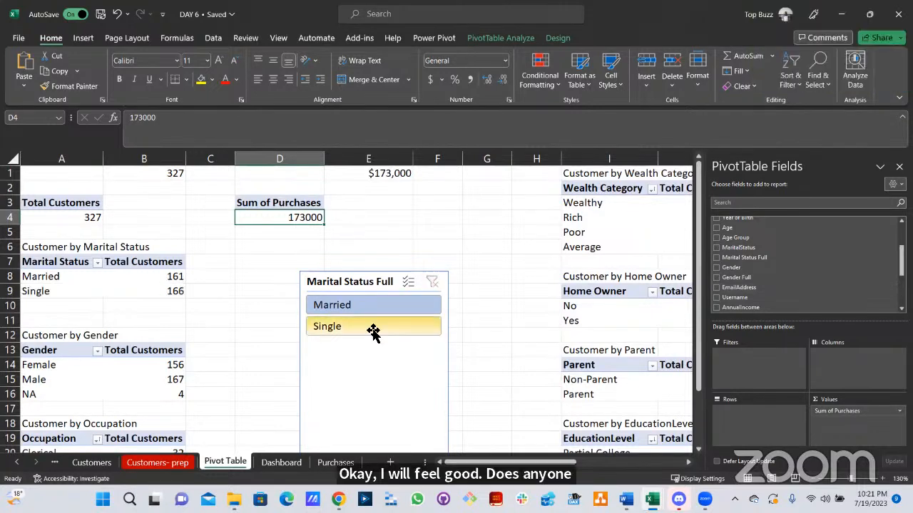
right_click(365, 287)
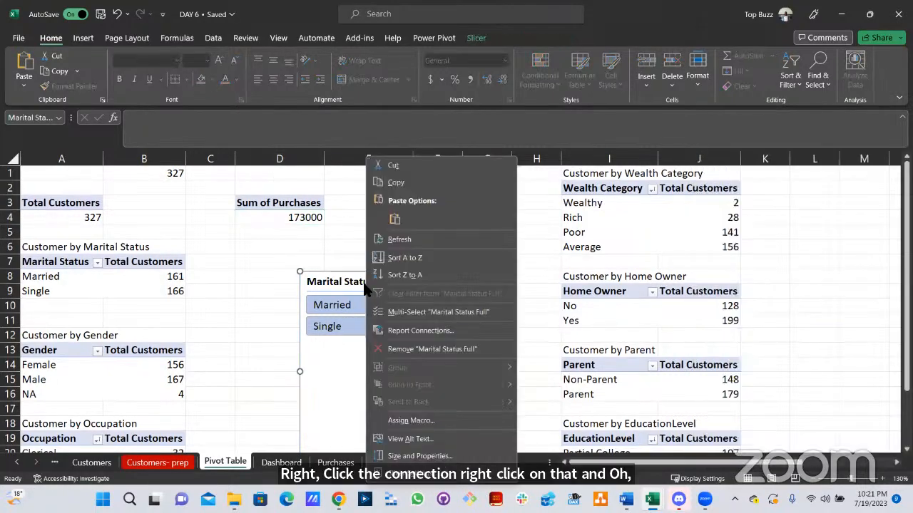
left_click(393, 328)
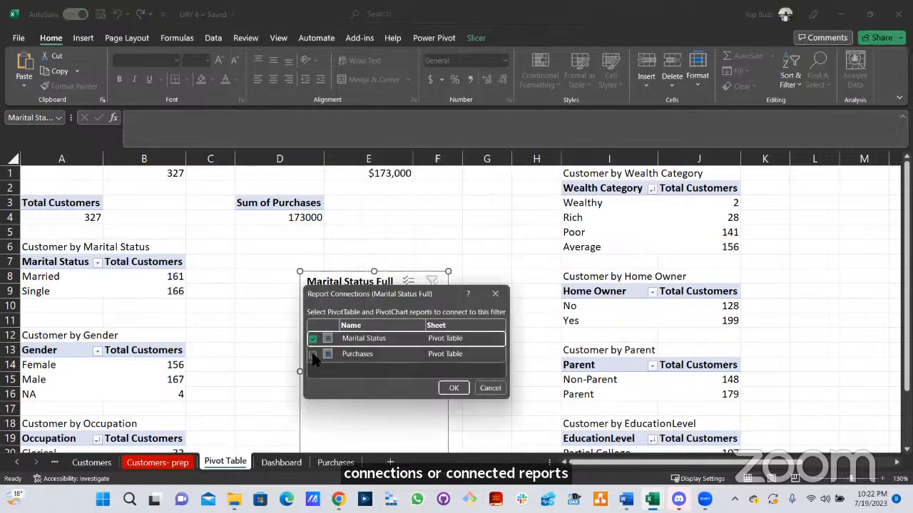
left_click(312, 355)
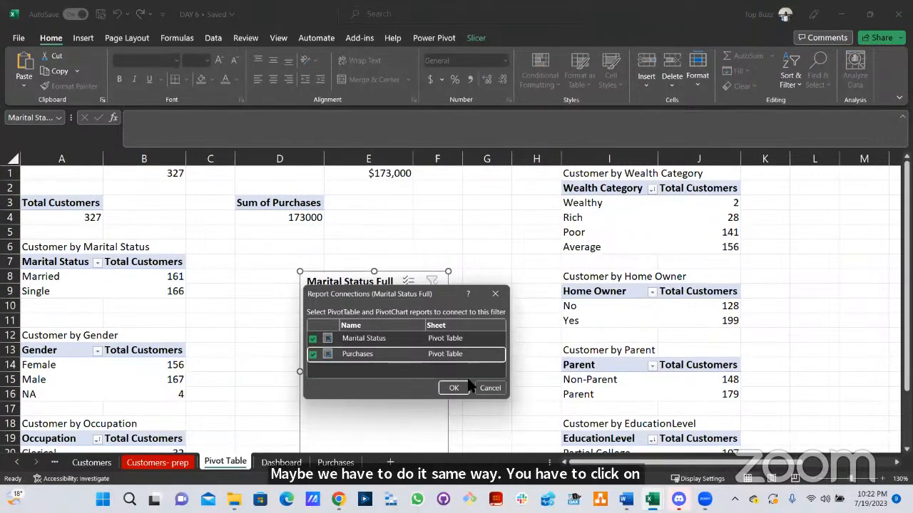
left_click(488, 392)
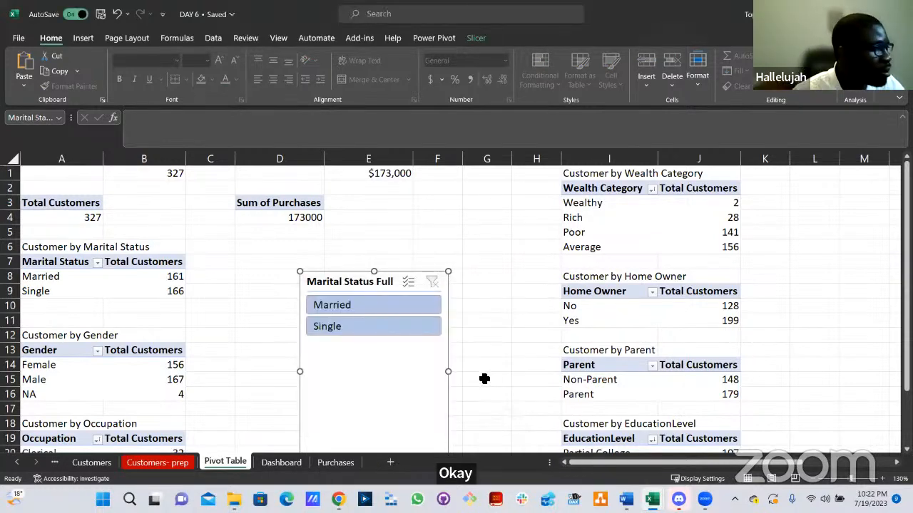
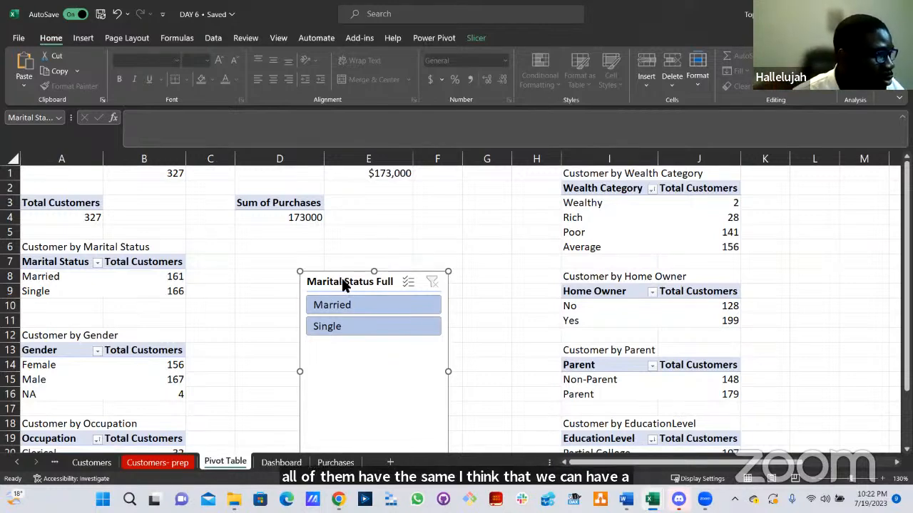
Connect the Marital Status Full slicer on the Pivot Table sheet to the Purchases PivotTable as well.
right_click(340, 284)
left_click(387, 328)
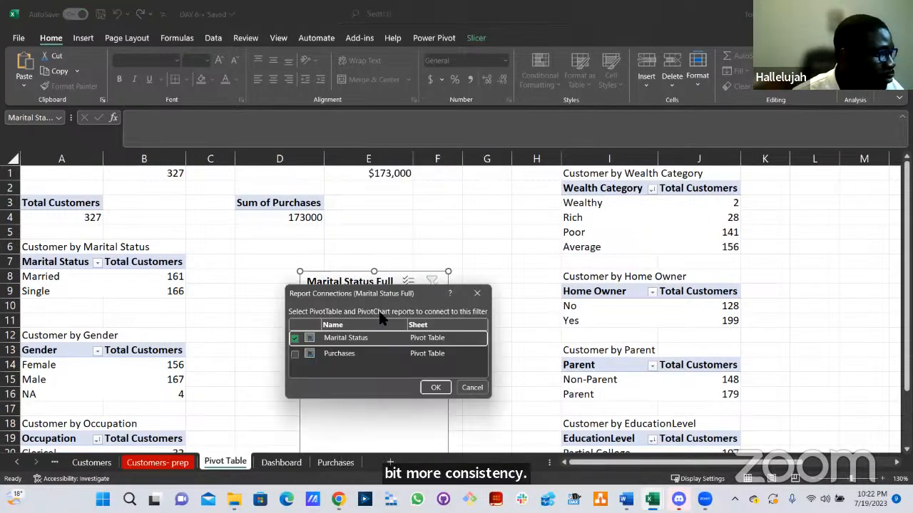
left_click(295, 354)
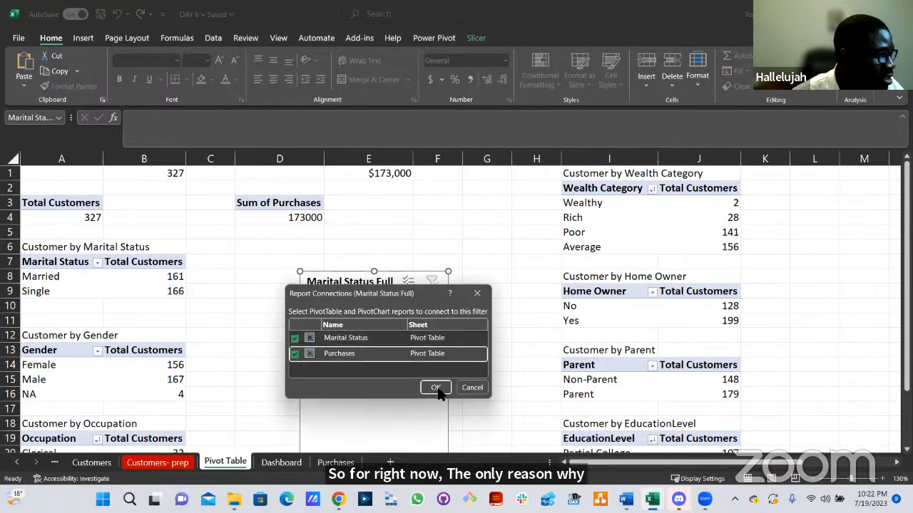
left_click(437, 388)
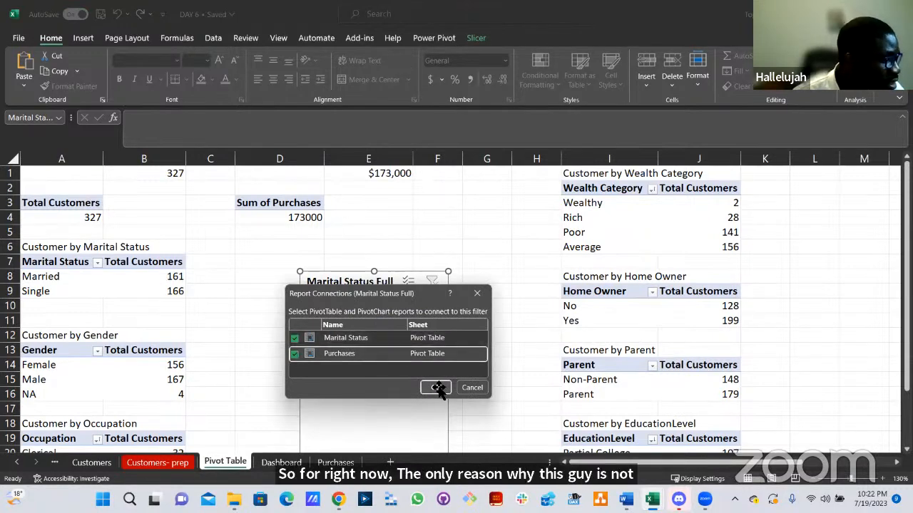
Check the Dashboard's Marital Status Full slicer's report connections for the Purchases PivotTable, leaving the connections as they are.
key("ctrl+Page_Down")
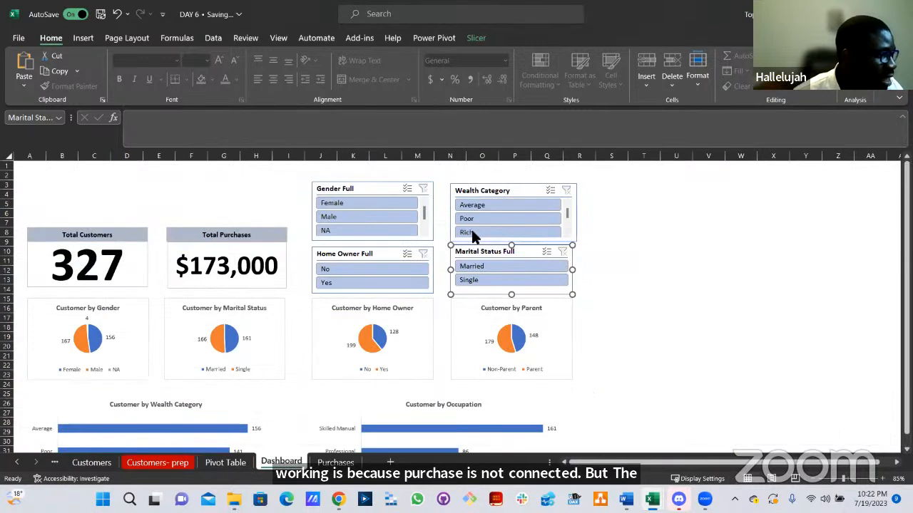
right_click(496, 280)
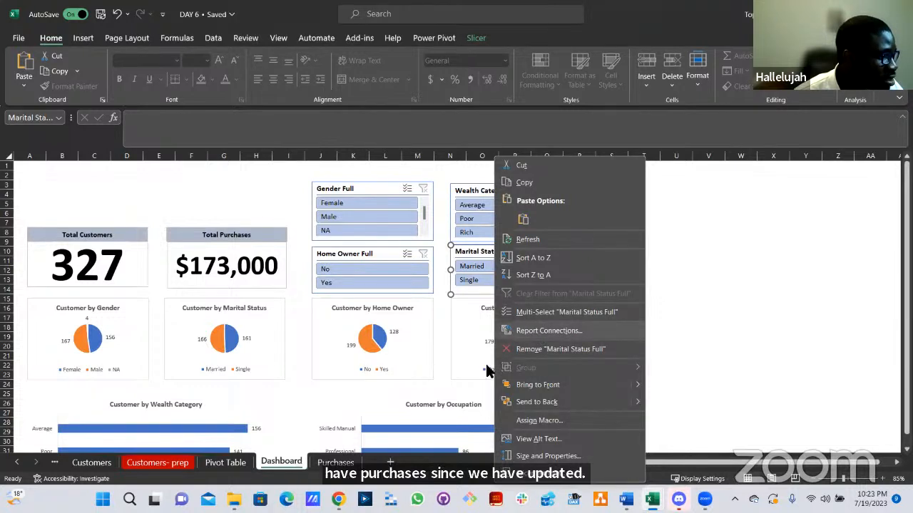
left_click(542, 331)
scroll(500, 361, "down", 2)
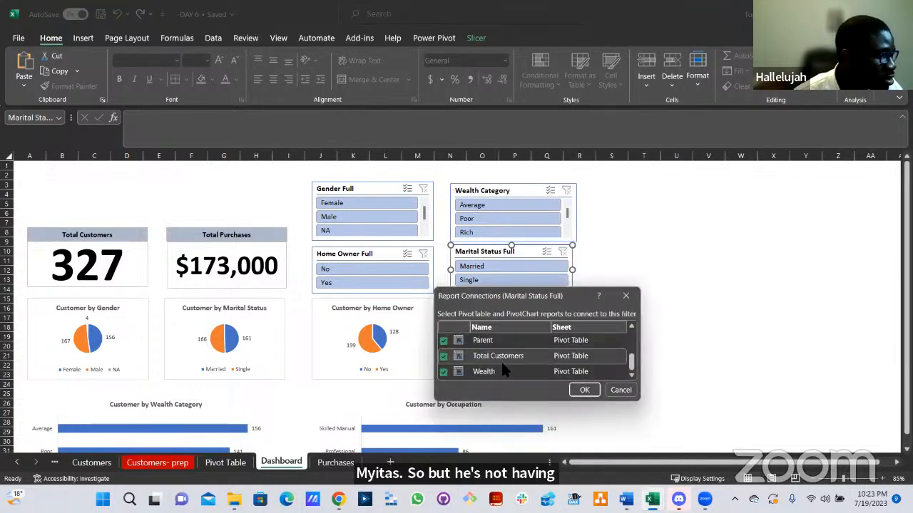
scroll(503, 360, "up", 3)
scroll(502, 355, "down", 3)
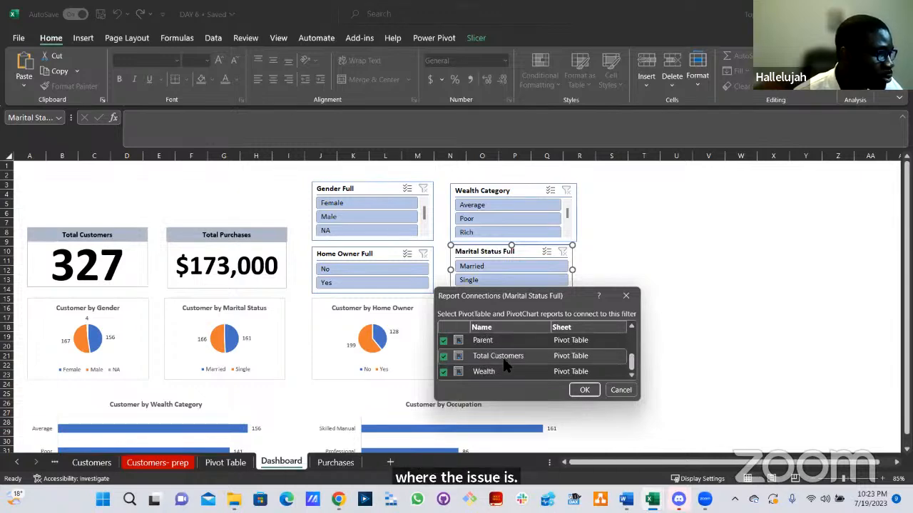
scroll(503, 365, "up", 3)
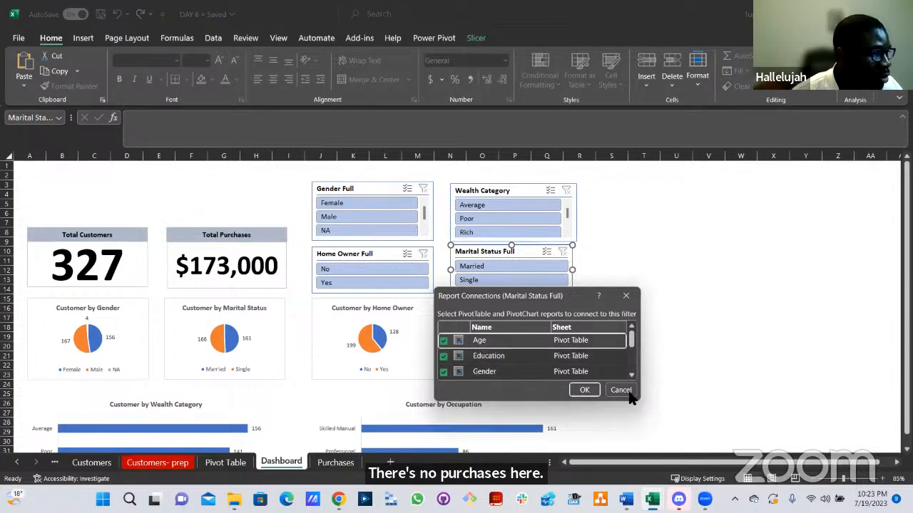
left_click(590, 389)
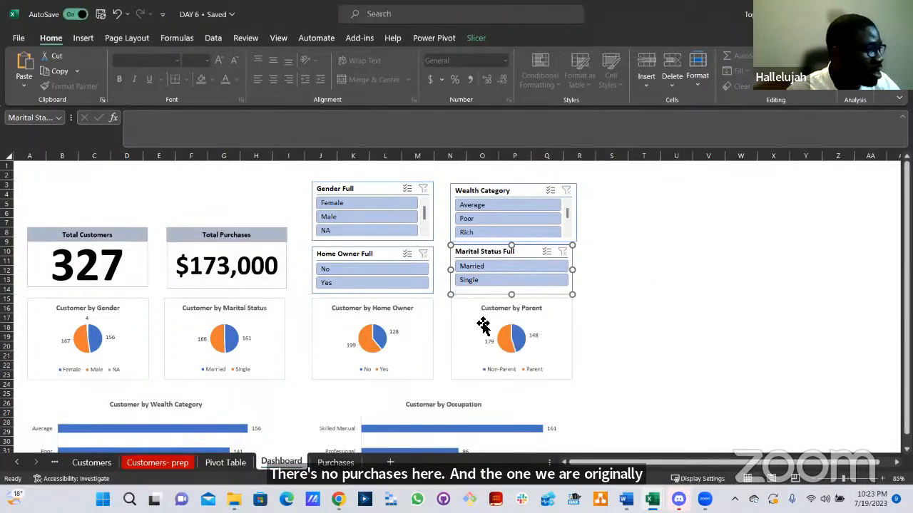
left_click(323, 272)
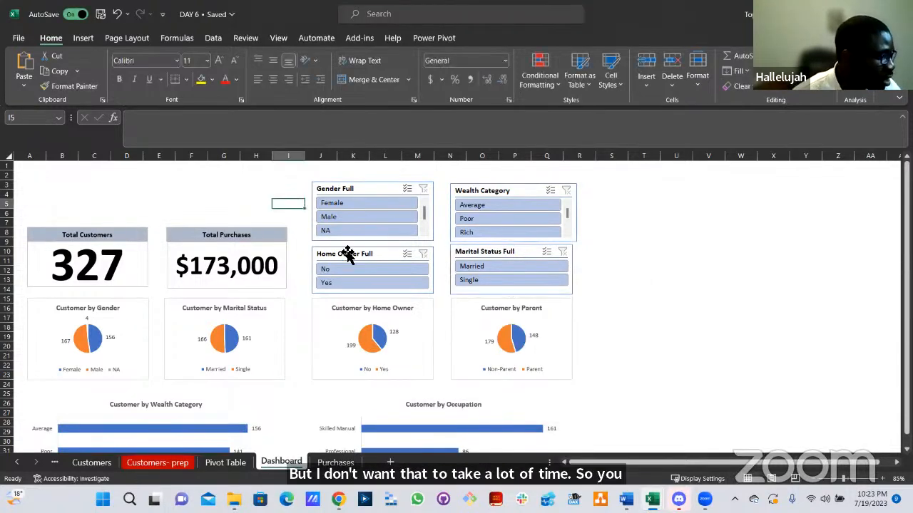
Delete the extra Marital Status Full slicer from the Pivot Table sheet and return to the Dashboard sheet.
left_click(225, 463)
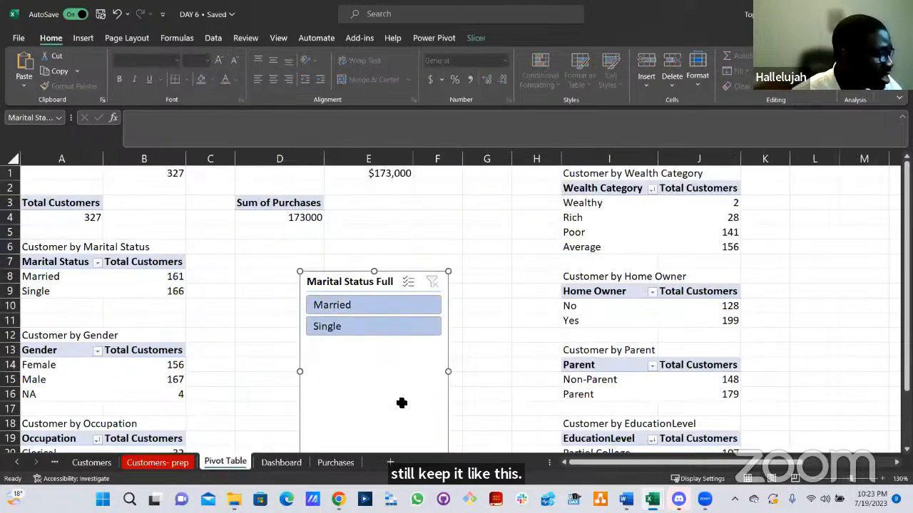
key("Delete")
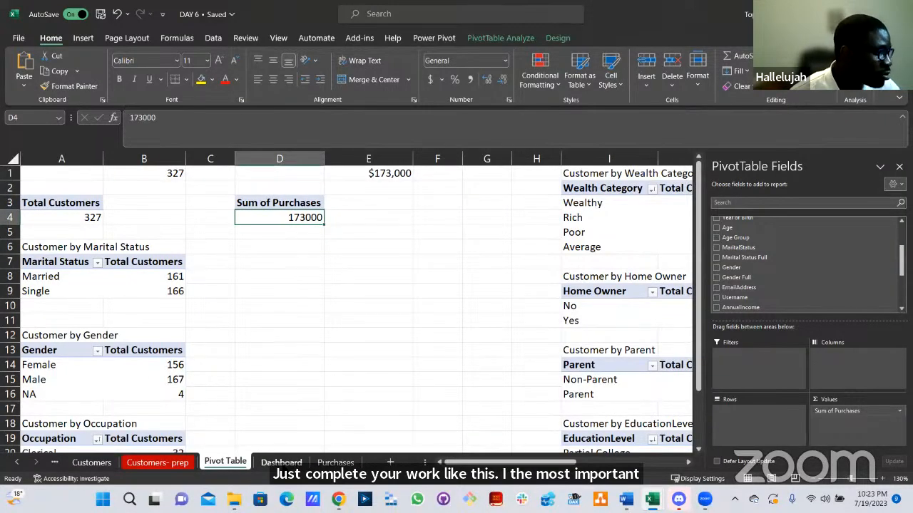
left_click(281, 463)
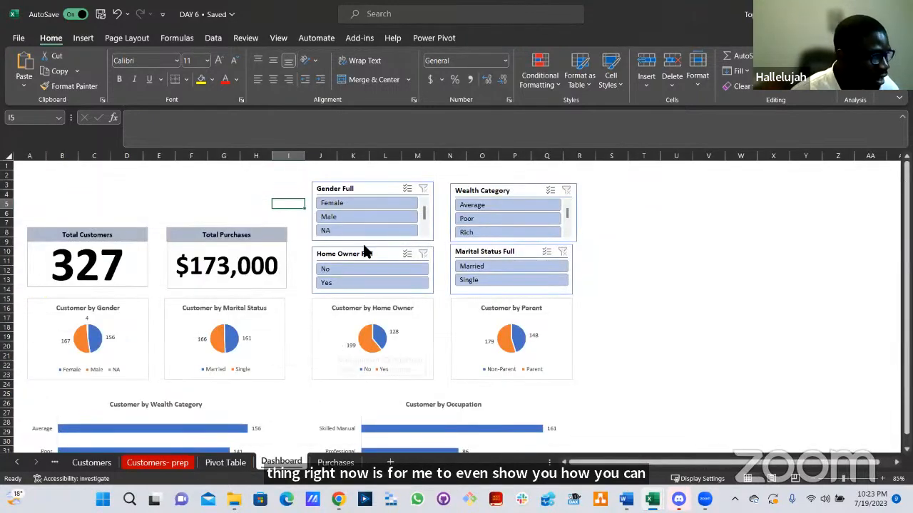
left_click(406, 255)
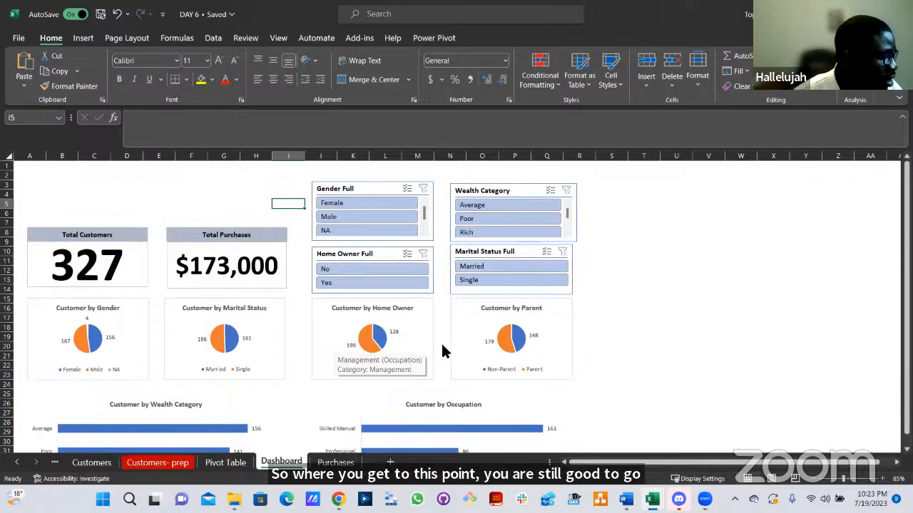
Insert two rows above the top of the Dashboard sheet to make room for a title.
scroll(430, 303, "down", 7)
scroll(432, 315, "down", 4)
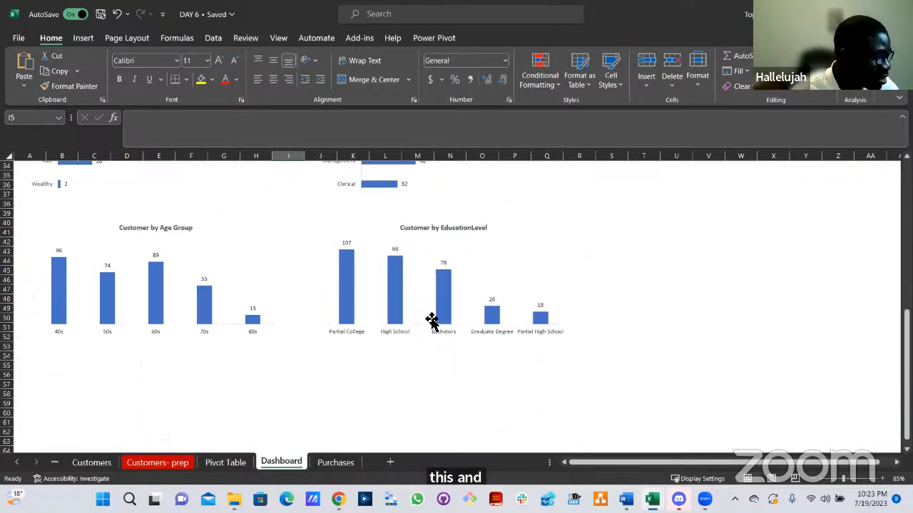
scroll(430, 317, "up", 11)
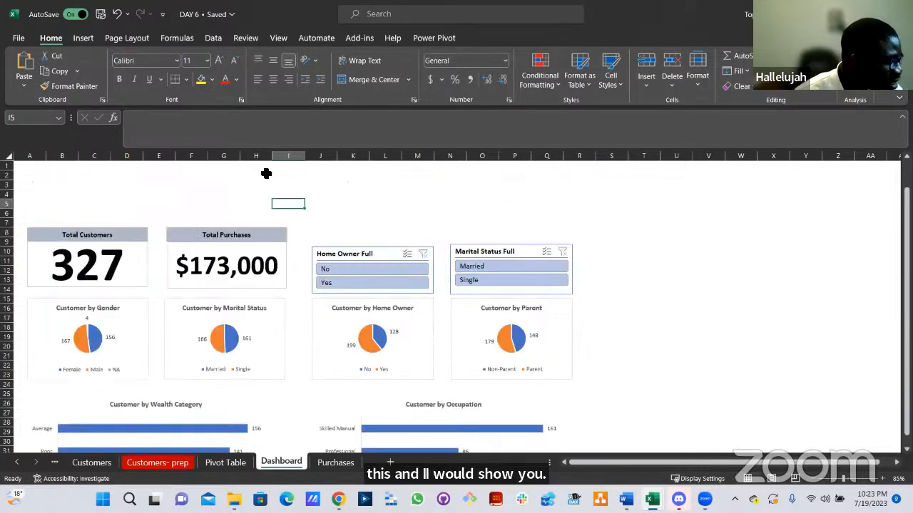
left_click(9, 166)
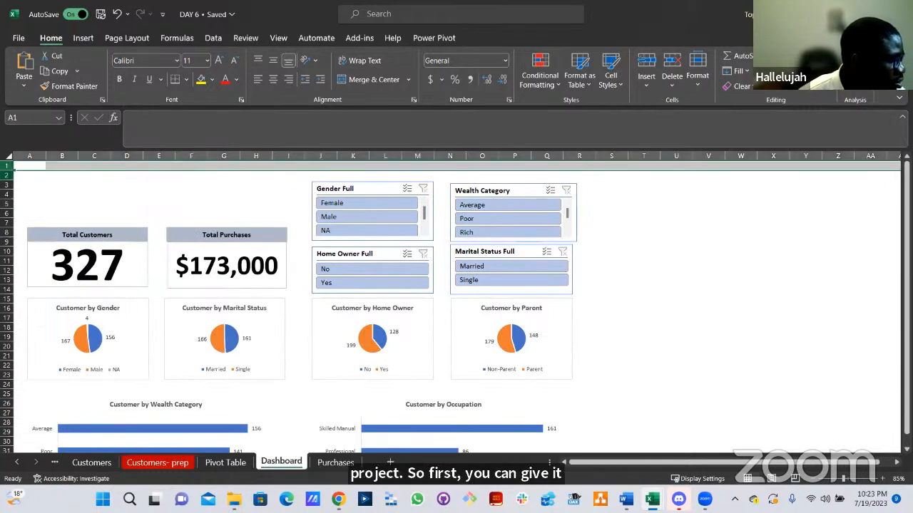
left_click(8, 176, "ctrl")
right_click(8, 175)
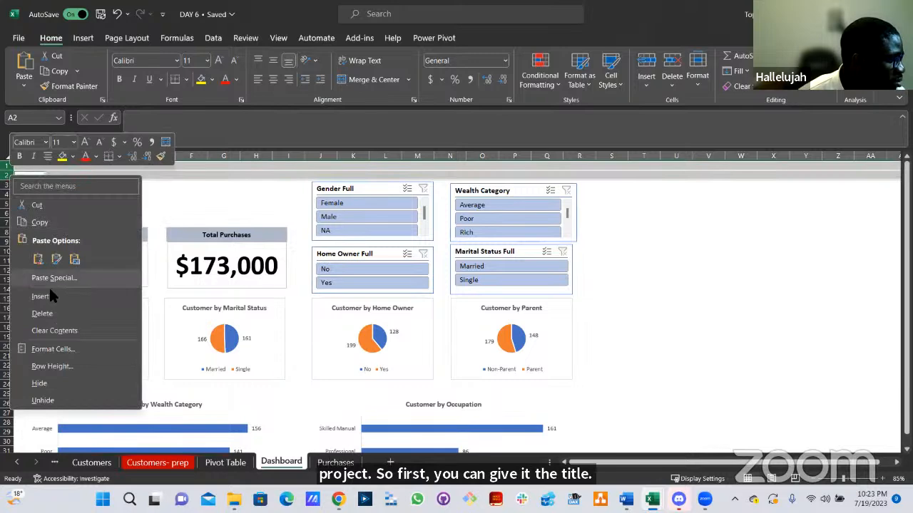
left_click(52, 294)
Draw a title text box above the cards and slicers, spanning about columns A to R and rows 1 to 3.
left_click(100, 176)
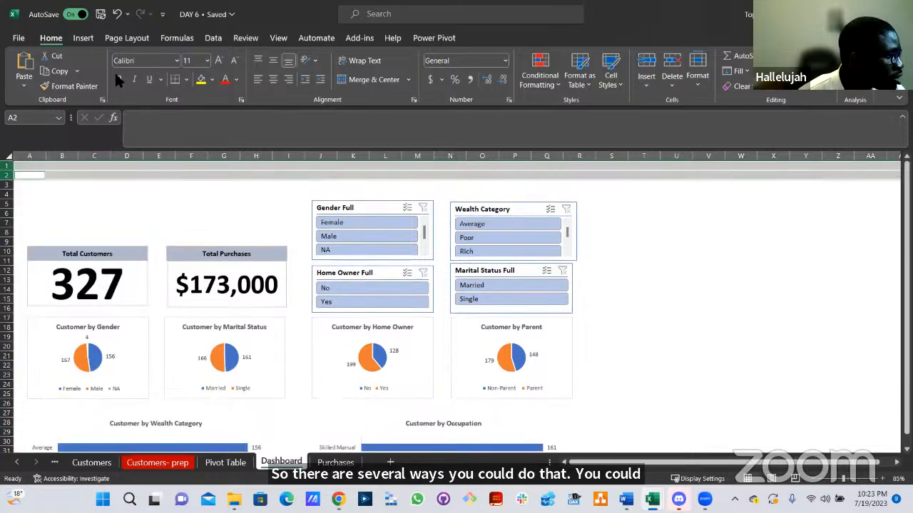
left_click(83, 38)
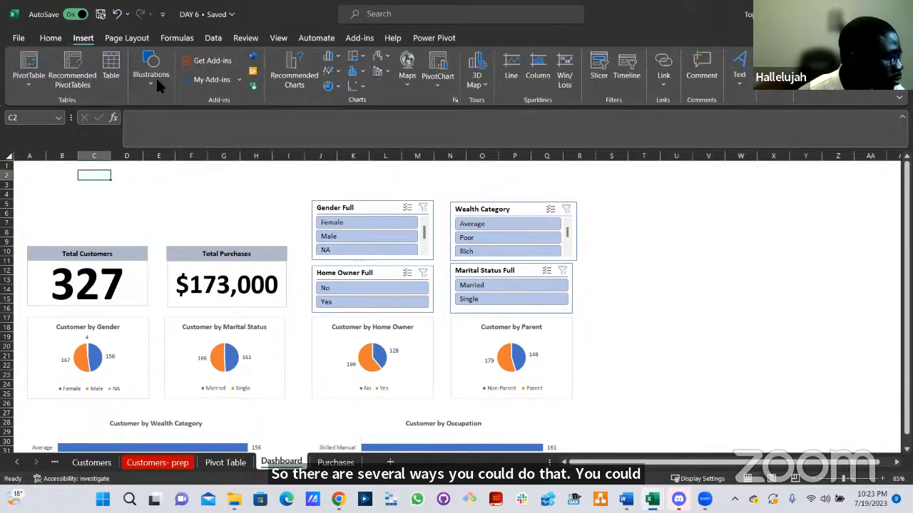
left_click(155, 78)
left_click(173, 134)
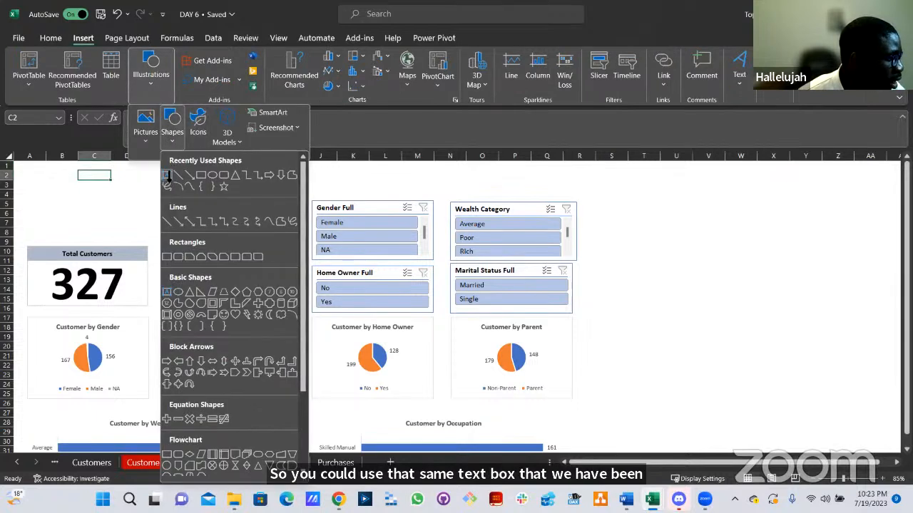
mouse_move(15, 162)
left_mouse_down()
mouse_move(271, 198)
mouse_move(603, 197)
mouse_move(582, 192)
left_mouse_up()
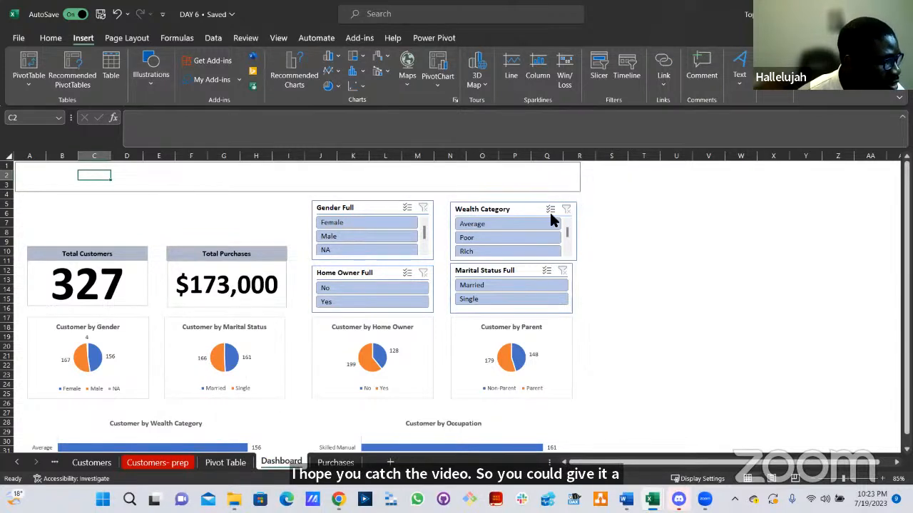
Narrow the Wealth Category slicer so its right edge roughly aligns with the Marital Status Full slicer below it.
left_click(575, 251)
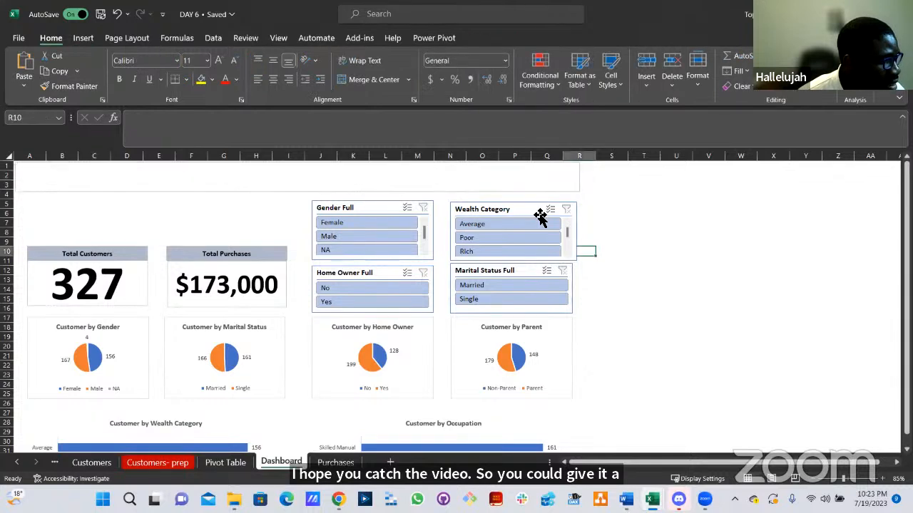
left_click(572, 232)
mouse_move(572, 234)
left_mouse_down()
mouse_move(579, 227)
mouse_move(567, 232)
left_mouse_up()
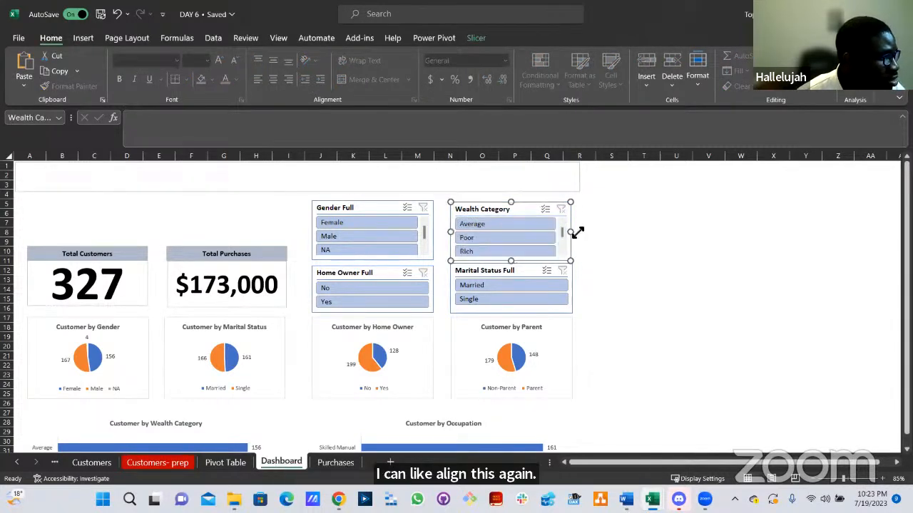
Enter the title "CUSTOMER SALES DASHBOARD" in the empty text box.
left_click(79, 178)
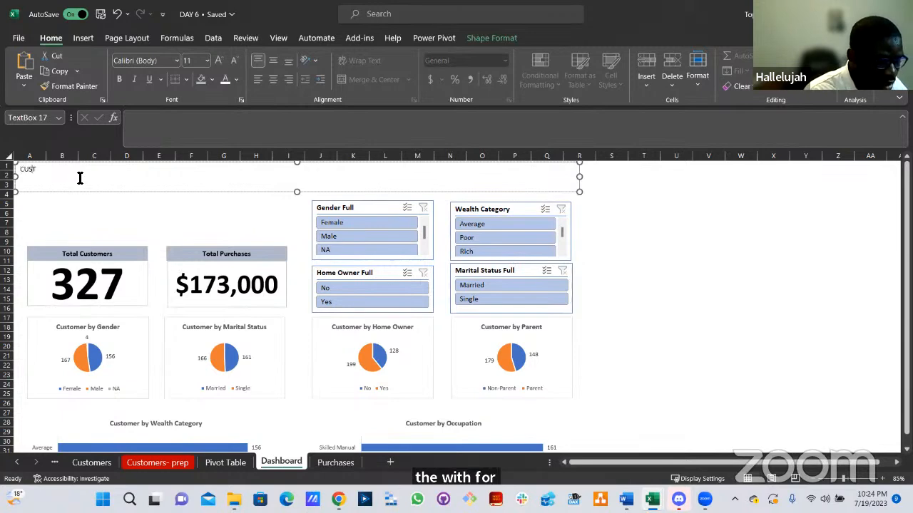
type("CUSTOMER")
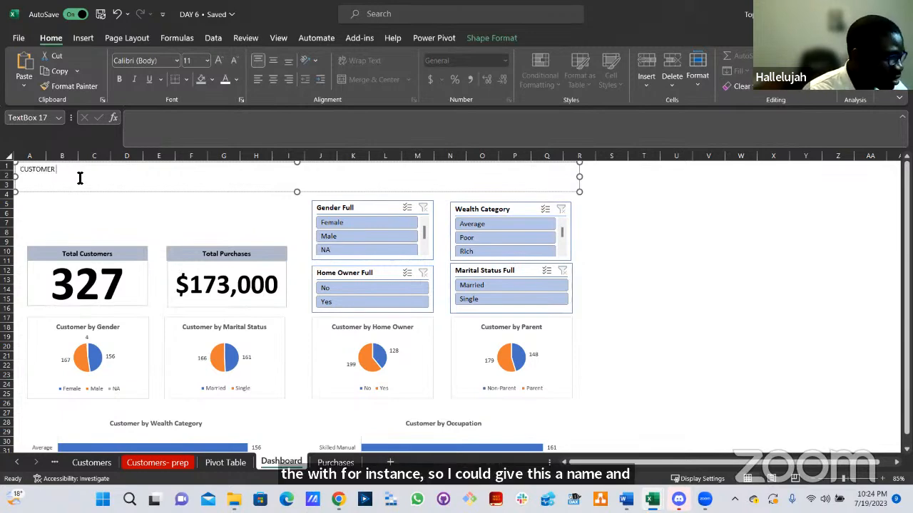
type(" DSALES DASHBOARD")
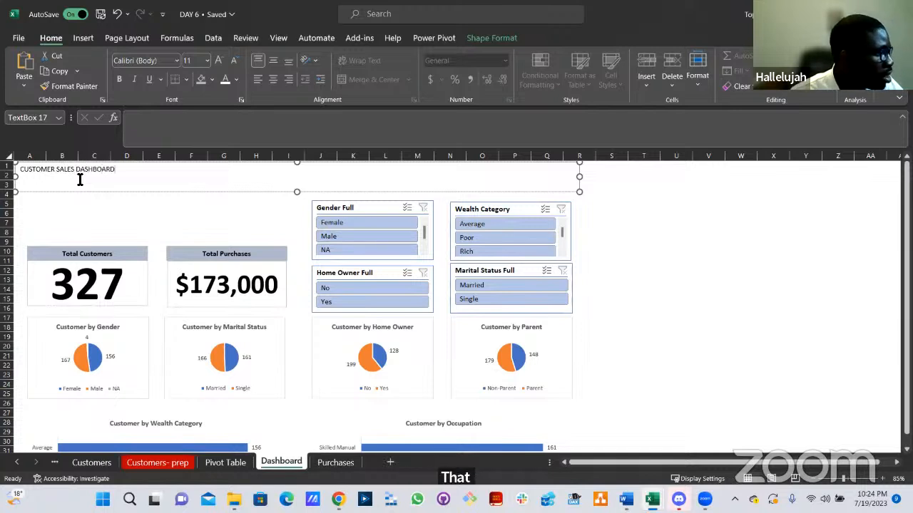
Format the whole dashboard title as bold with a font size of 24.
key("ctrl+a")
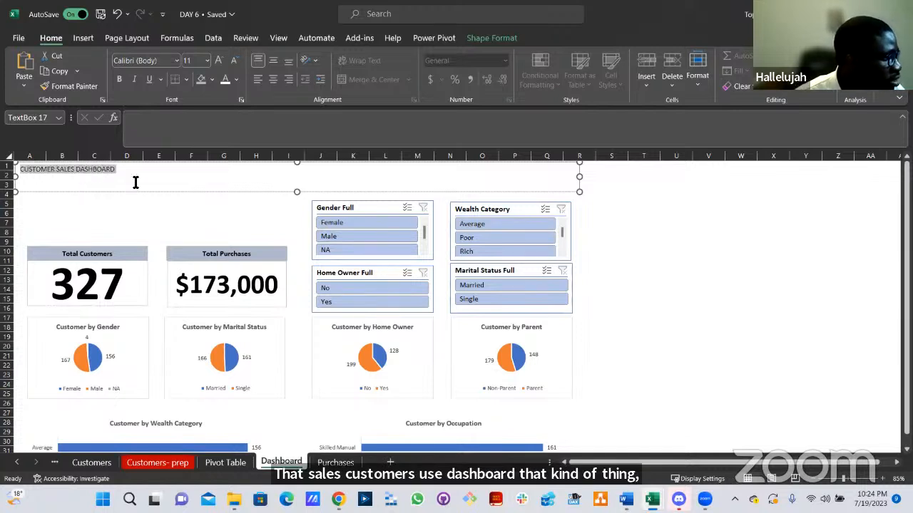
left_click(219, 61)
left_click(219, 61)
left_click(218, 60)
left_click(219, 60)
left_click(219, 61)
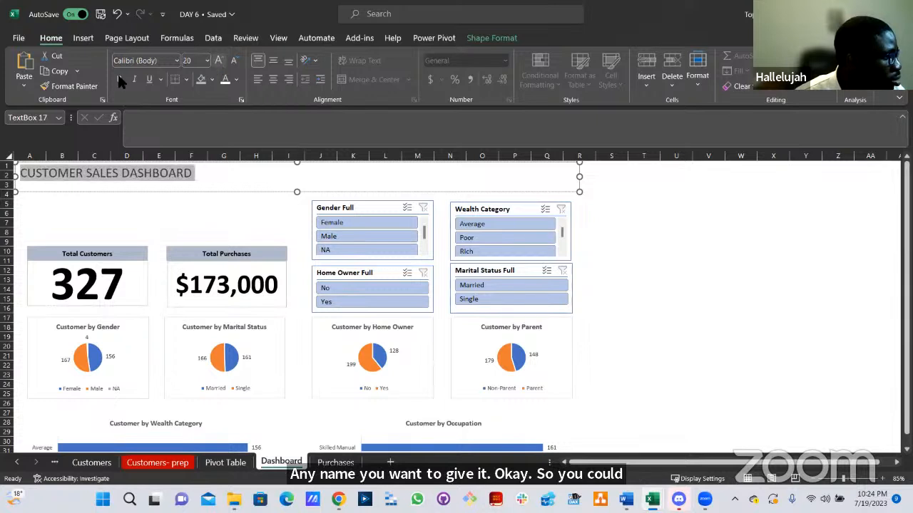
left_click(219, 61)
left_click(219, 61)
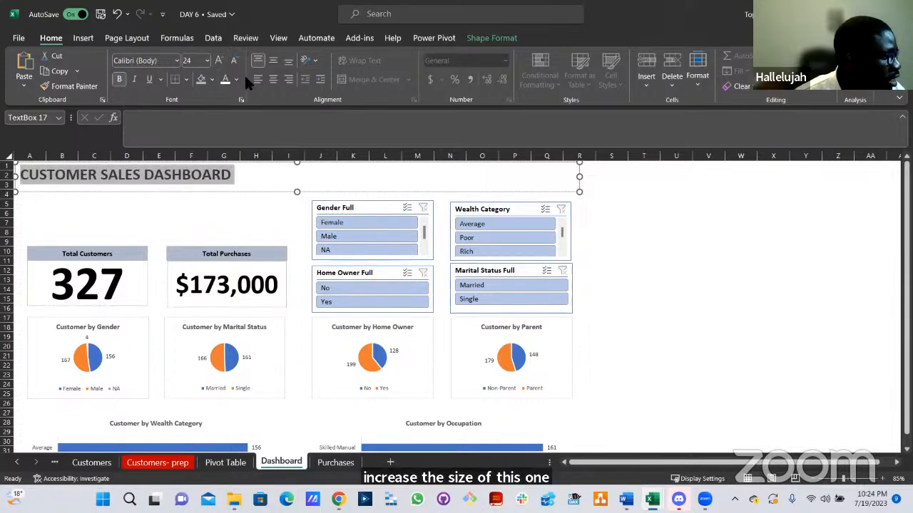
Centre the dashboard title horizontally and vertically in its text box and enlarge the font to 36.
left_click(273, 79)
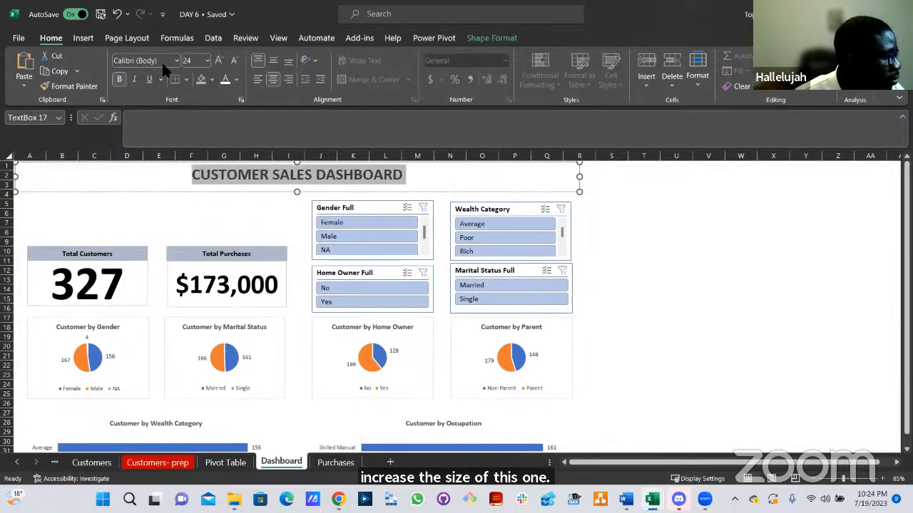
left_click(219, 61)
left_click(219, 60)
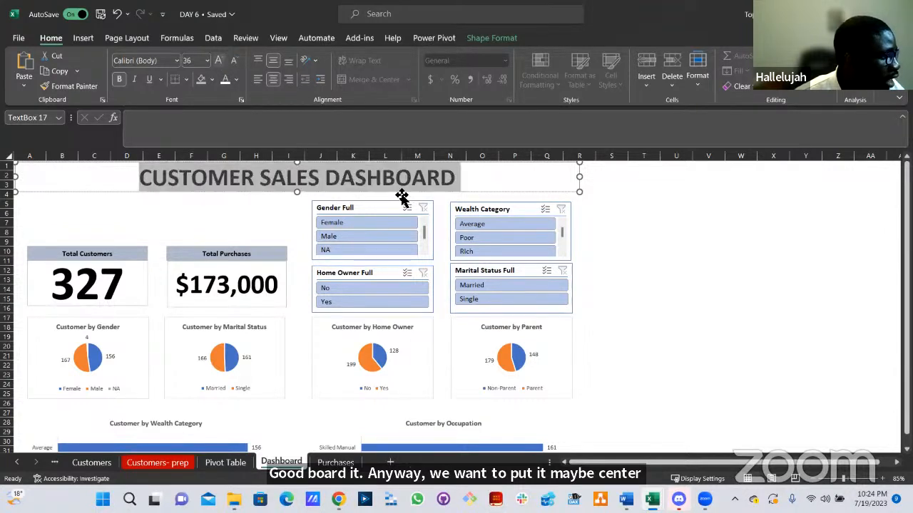
left_click(503, 194)
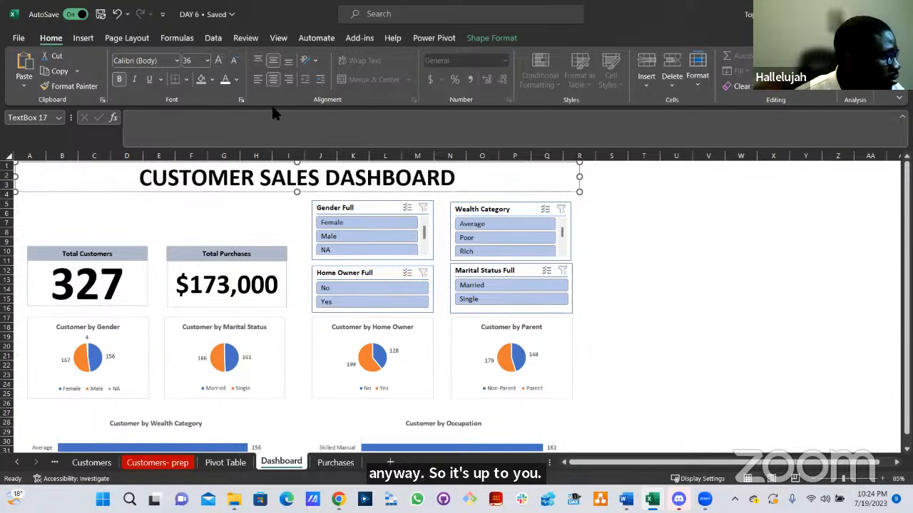
Try a medium-dark blue fill on the title text box and compare it with the rest of the dashboard.
left_click(212, 80)
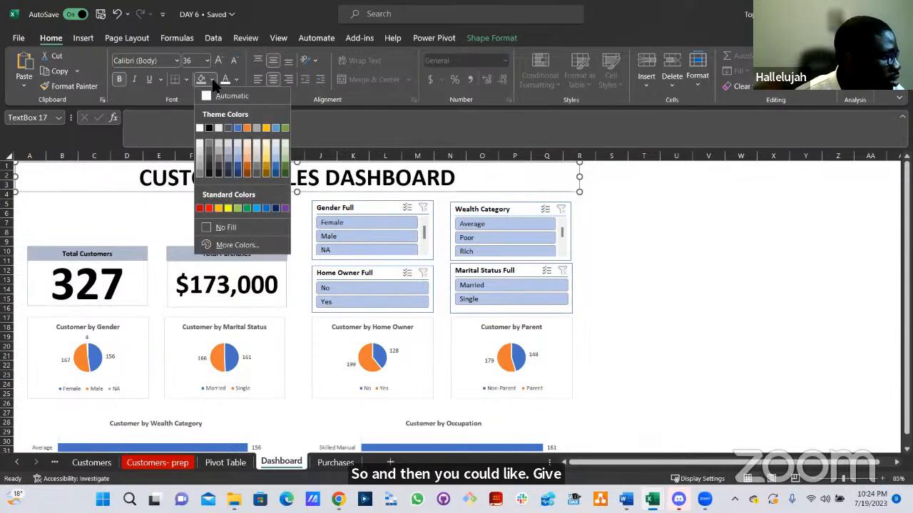
left_click(240, 169)
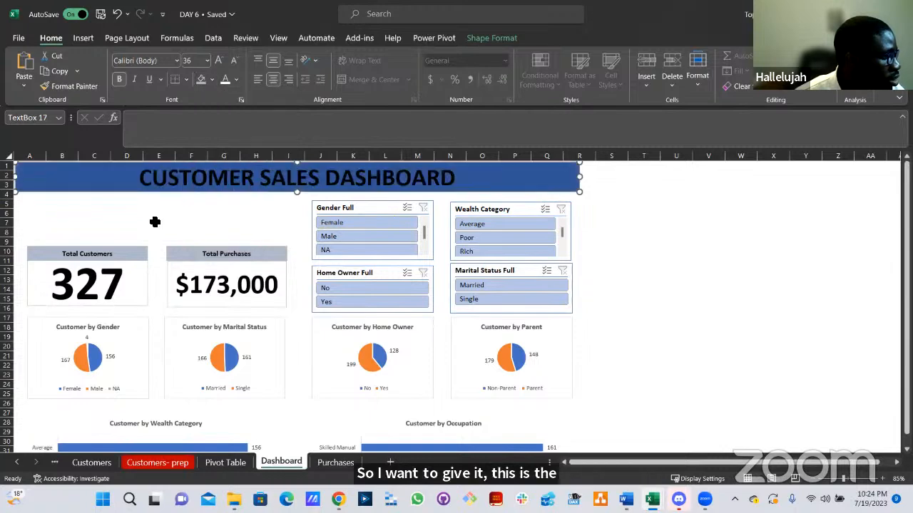
scroll(155, 221, "down", 4)
scroll(152, 219, "up", 4)
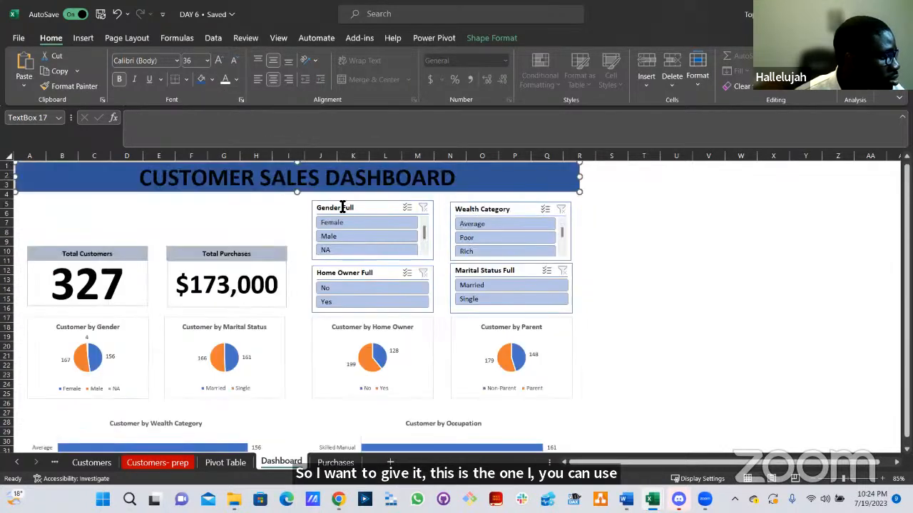
Fill the title banner with the darkest navy blue theme shade and make its title text white.
left_click(211, 77)
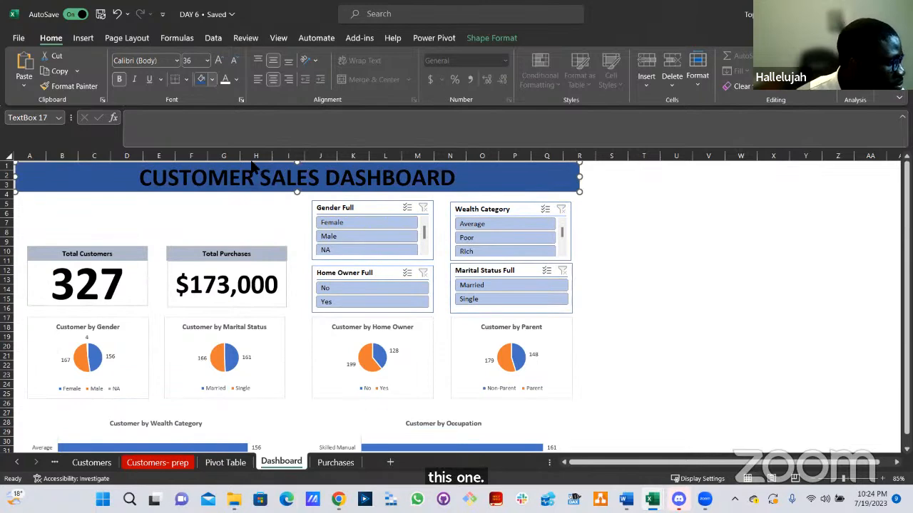
left_click(240, 173)
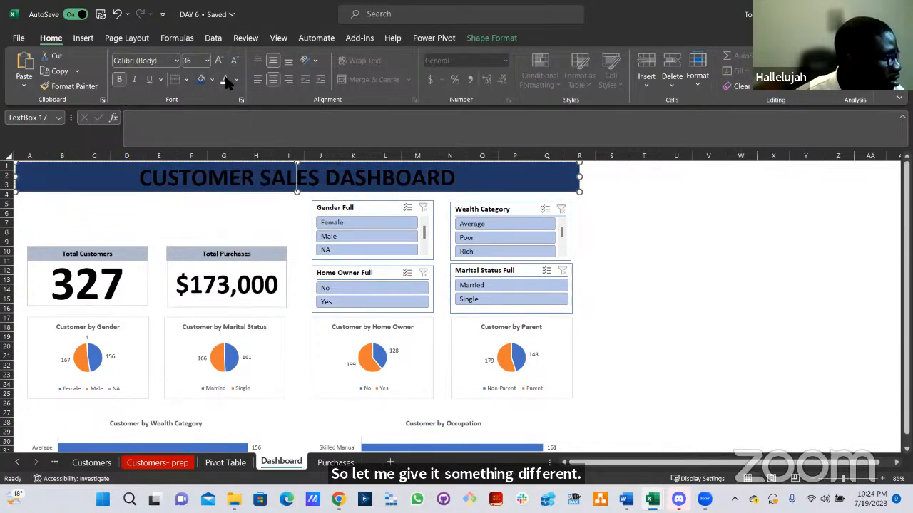
key("ctrl+a")
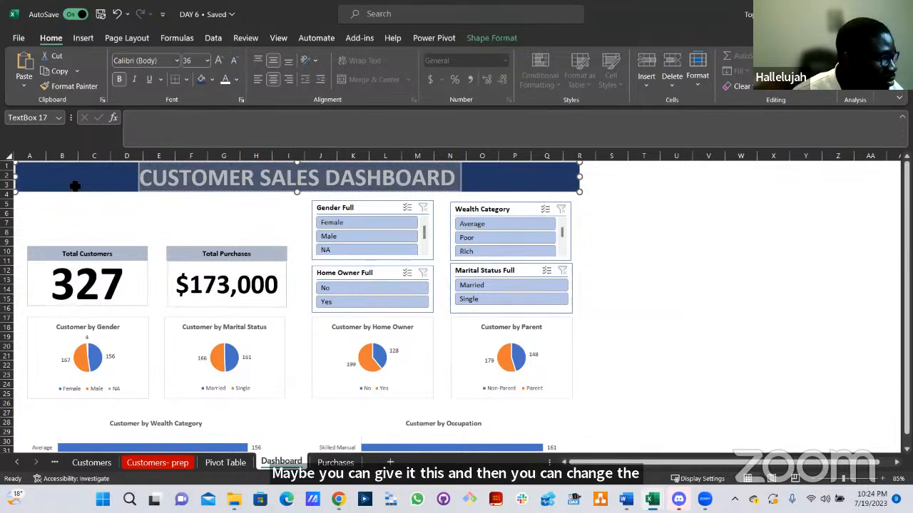
left_click(126, 213)
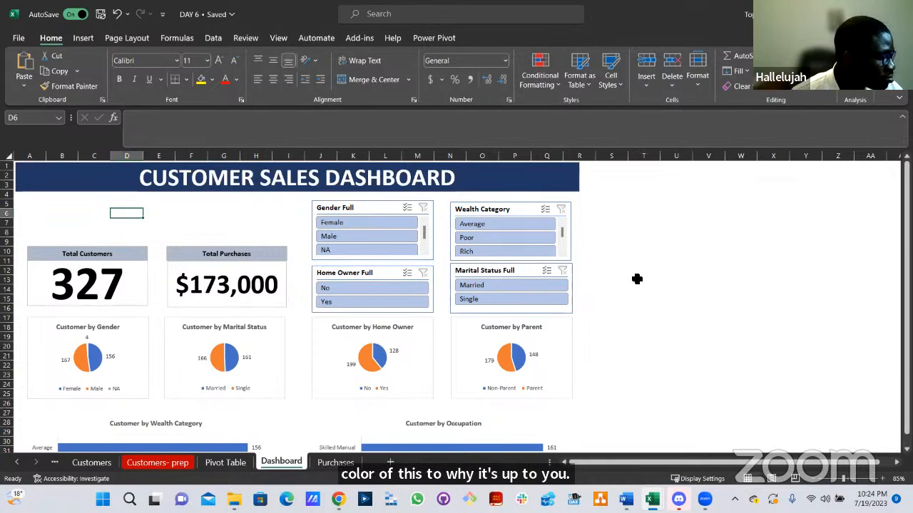
Narrow the title banner so its right edge aligns with the Marital Status Full slicer.
scroll(637, 279, "down", 2)
scroll(636, 280, "down", 3)
scroll(636, 282, "up", 1)
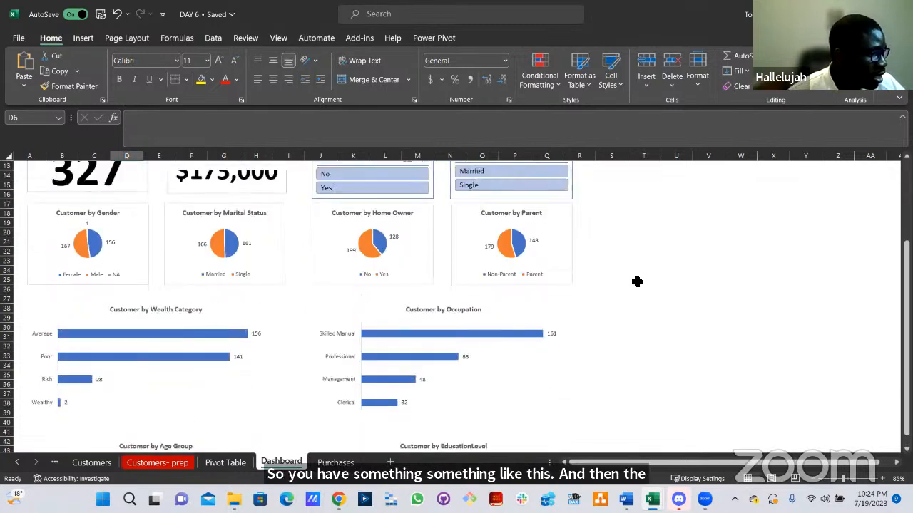
scroll(637, 280, "up", 4)
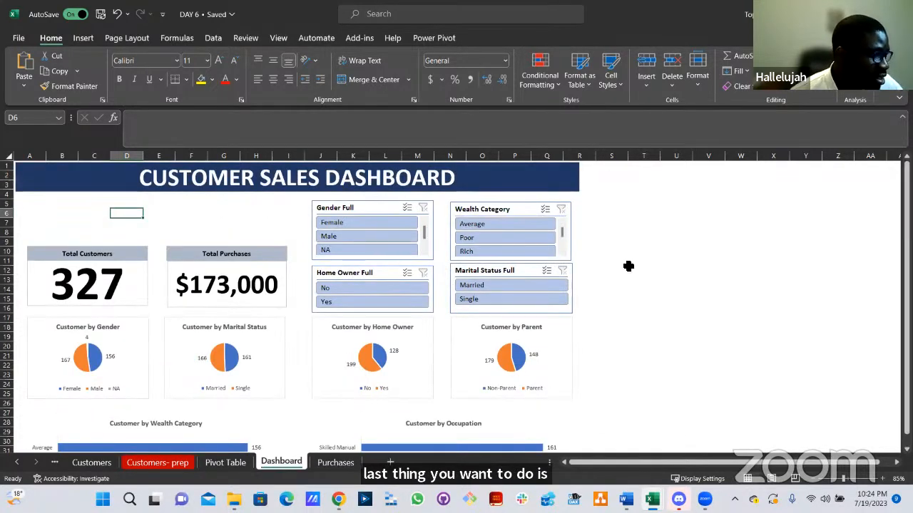
left_click(576, 186)
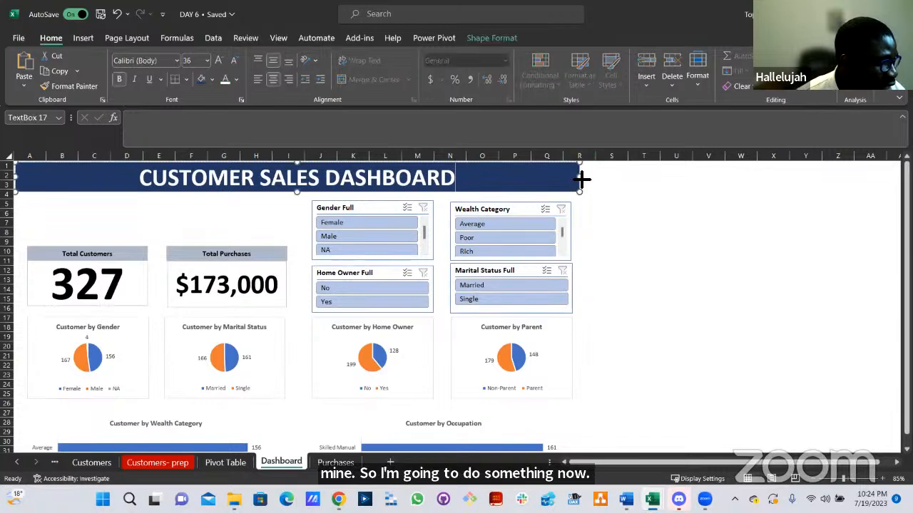
left_click(603, 196)
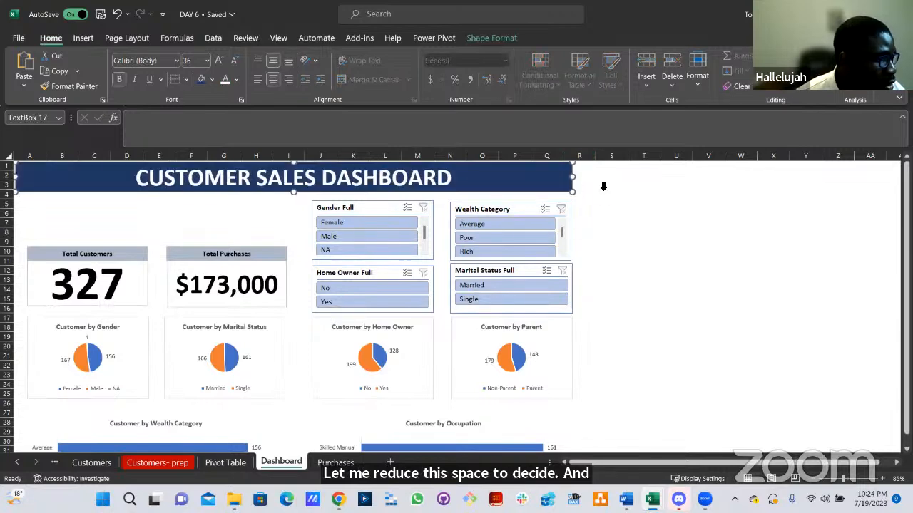
Hide all unused columns beside the dashboard, from column S through the sheet's last column, XFD.
left_click(587, 156)
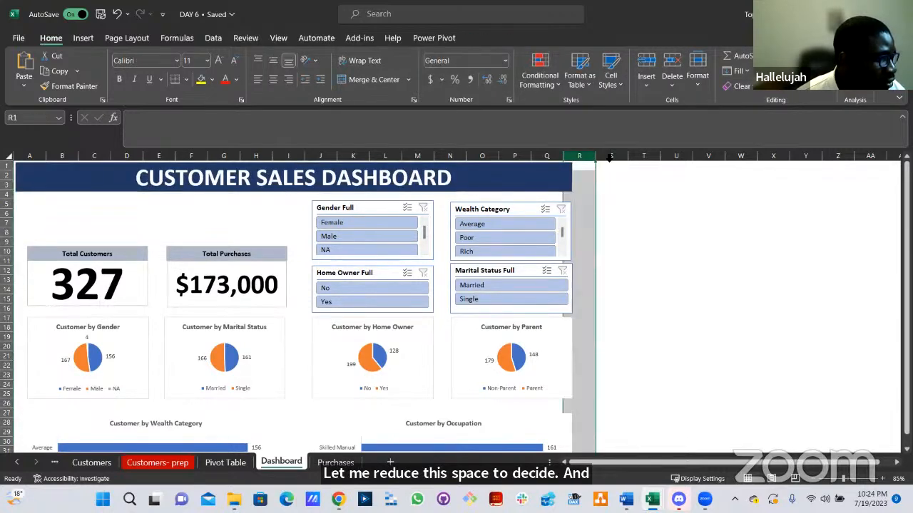
left_click(611, 156)
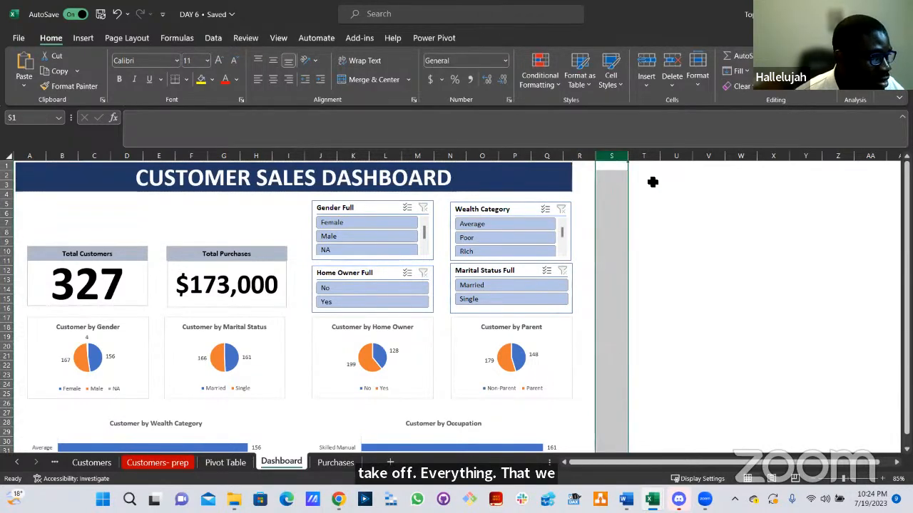
scroll(744, 418, "right", 1)
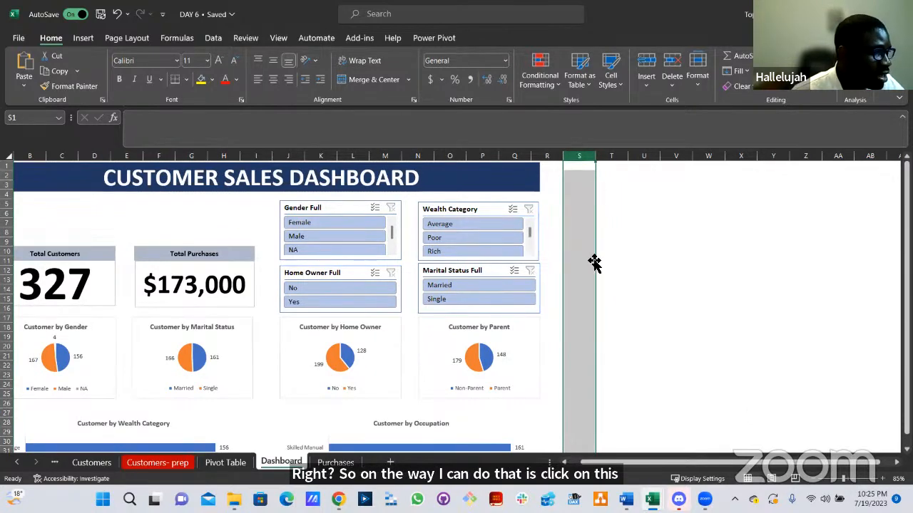
scroll(594, 259, "down", 1)
scroll(591, 207, "up", 1)
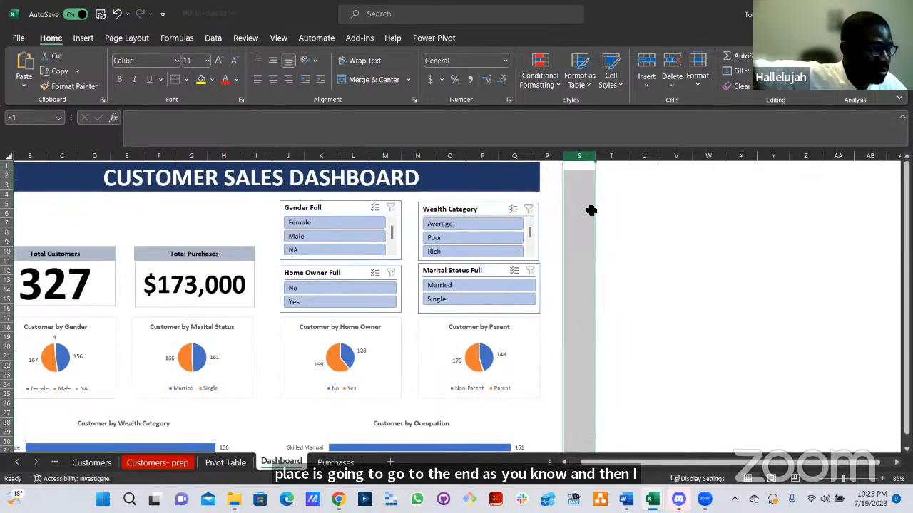
key("ctrl+shift+Right")
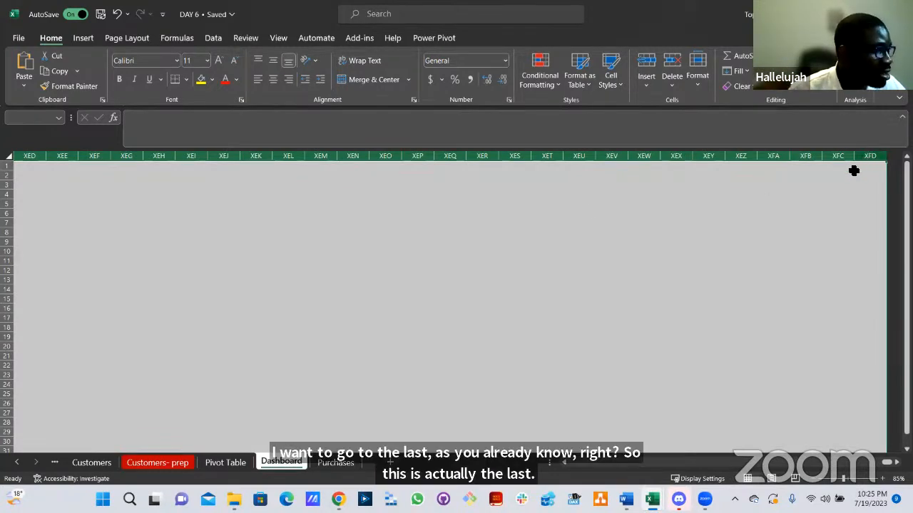
right_click(321, 159)
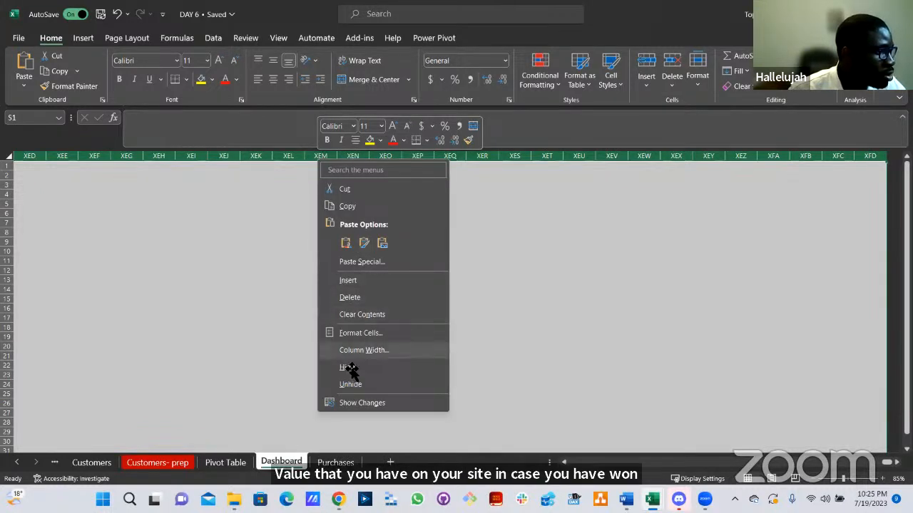
key("h")
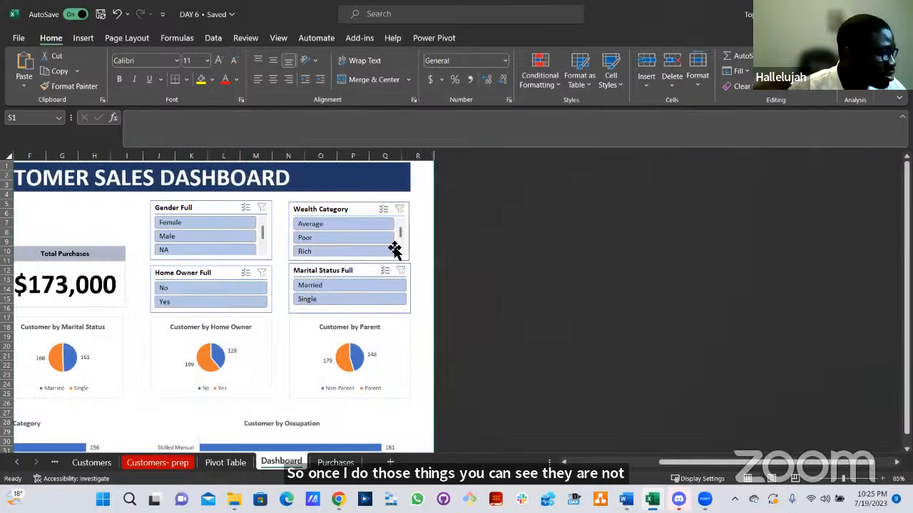
Widen the title banner so its right edge reaches the outer edge of column R.
scroll(391, 246, "down", 4)
scroll(410, 196, "up", 4)
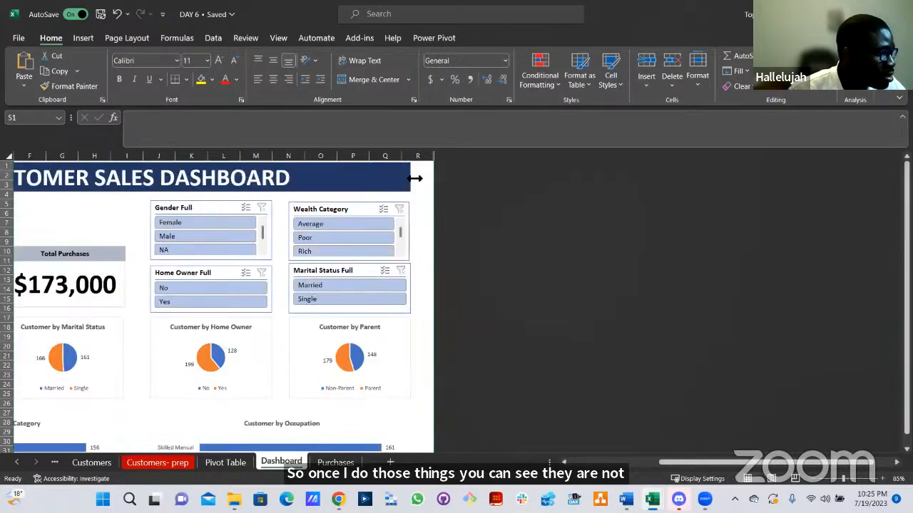
left_click_drag(416, 178, 434, 175)
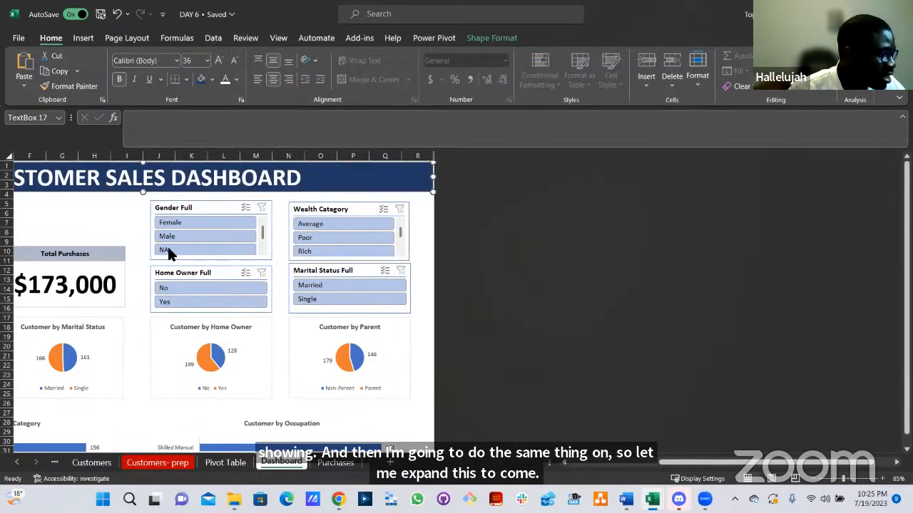
Hide all unused rows below the bottom charts, from row 55 through the sheet's last row, 1048576.
scroll(540, 443, "down", 3)
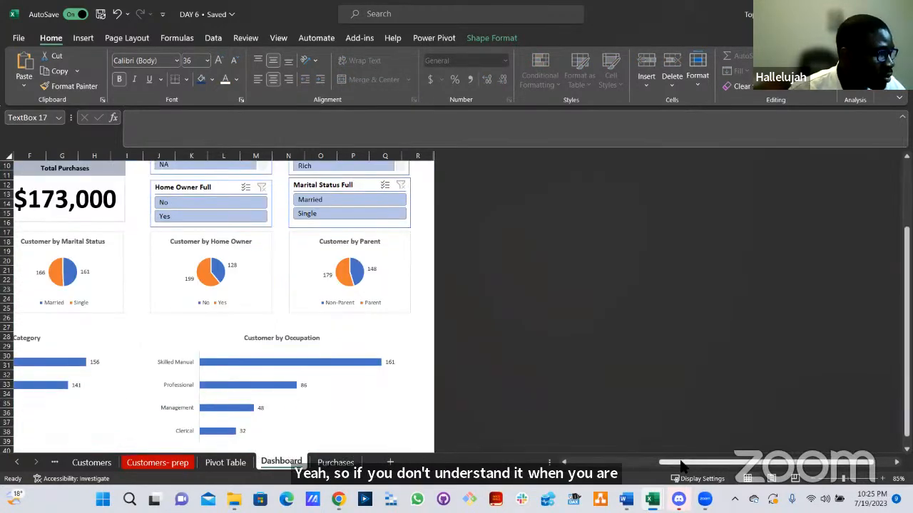
scroll(193, 240, "up", 3)
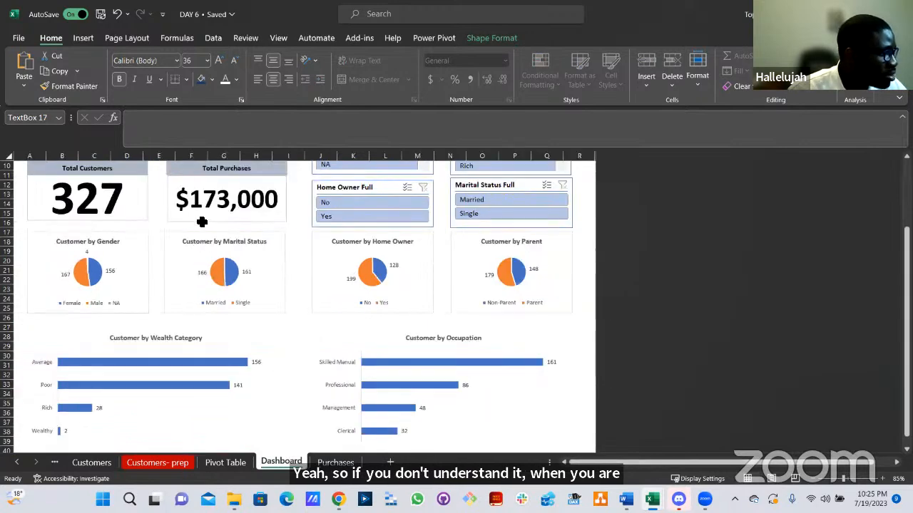
scroll(204, 224, "down", 10)
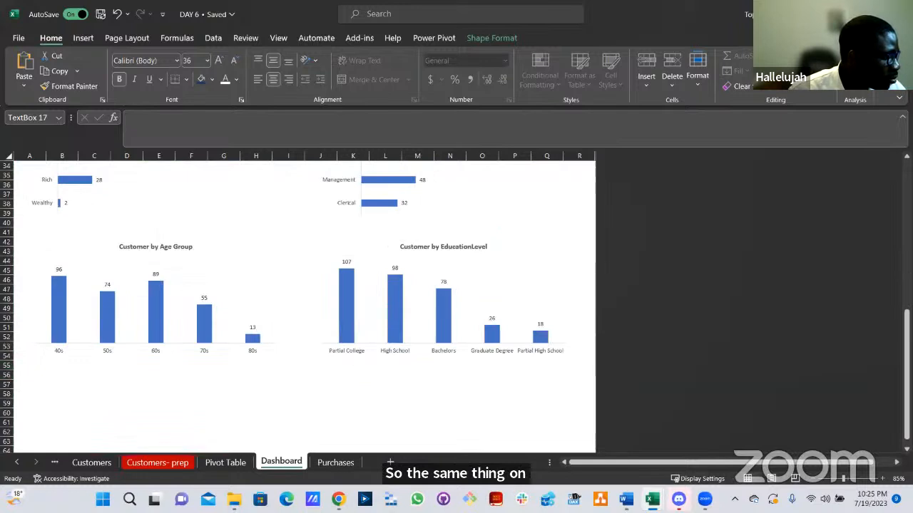
left_click(8, 366)
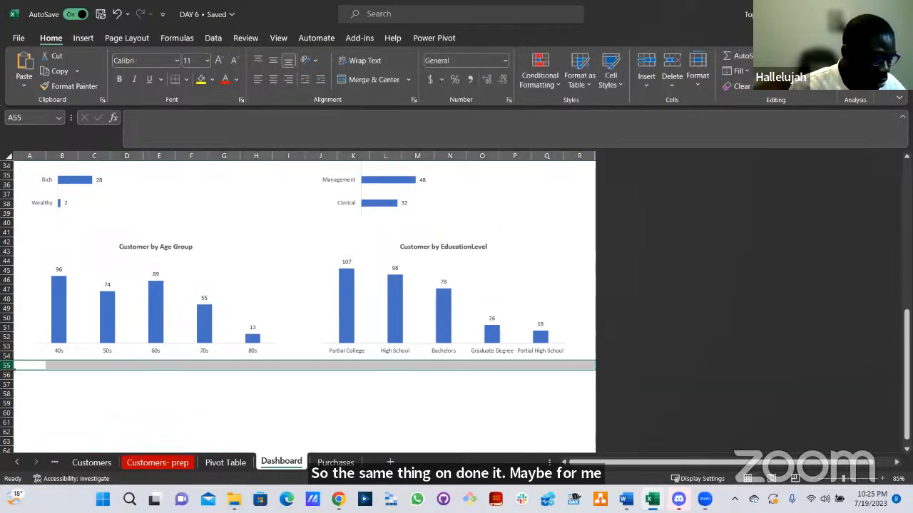
key("ctrl+shift+Down")
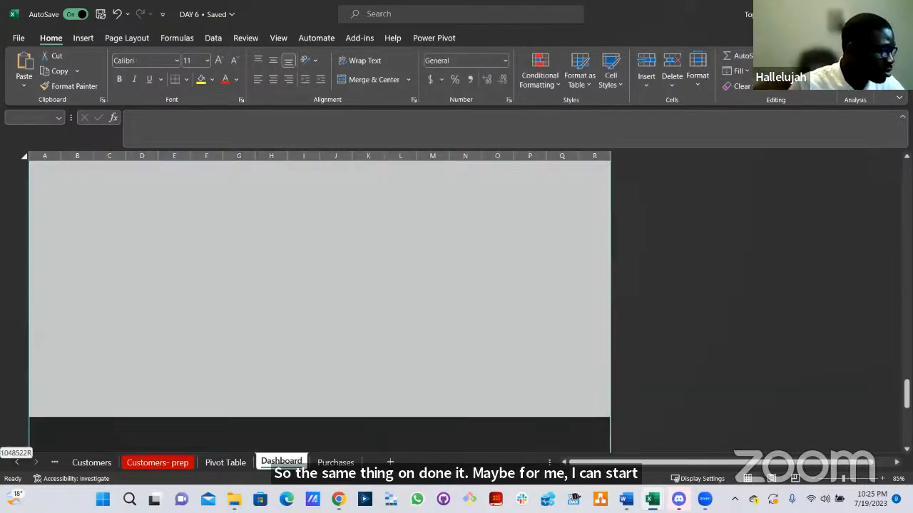
scroll(82, 373, "down", 3)
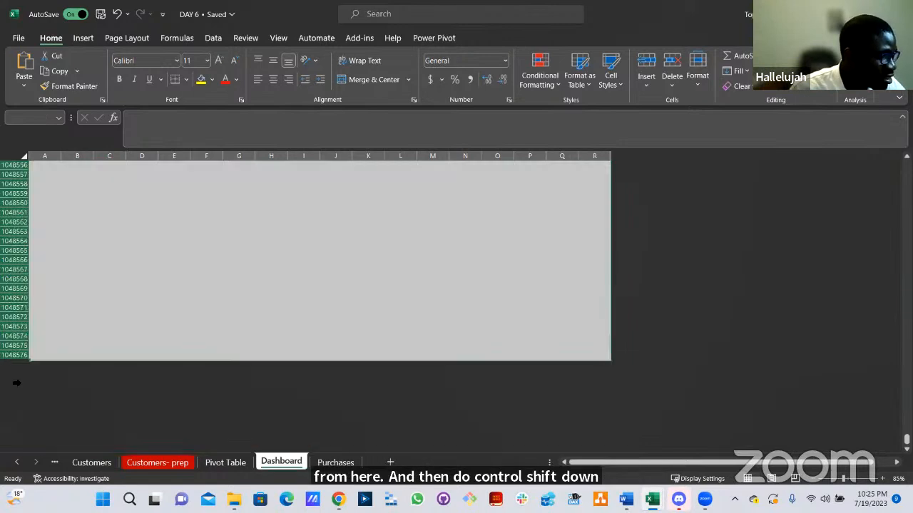
right_click(22, 355)
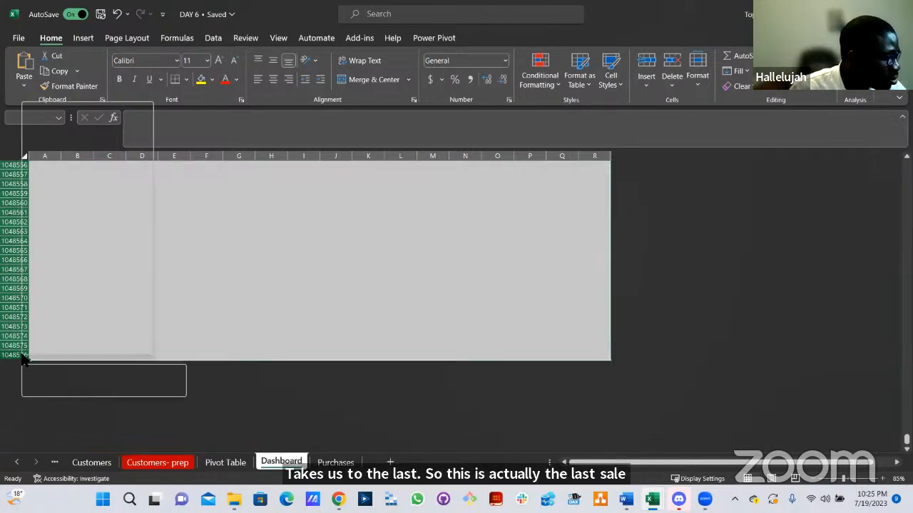
left_click(53, 311)
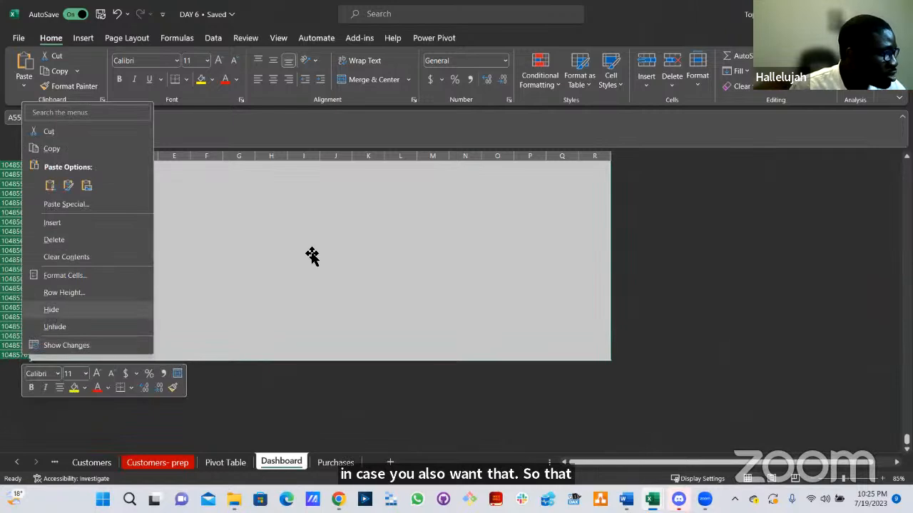
Review the trimmed dashboard as a whole and open its print preview.
scroll(367, 254, "up", 2)
scroll(371, 235, "up", 7)
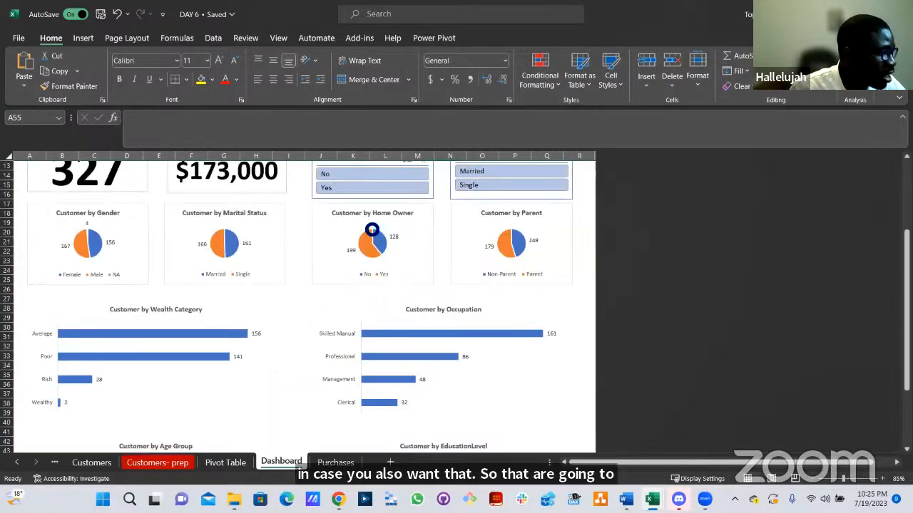
scroll(371, 237, "down", 3)
scroll(265, 245, "up", 5)
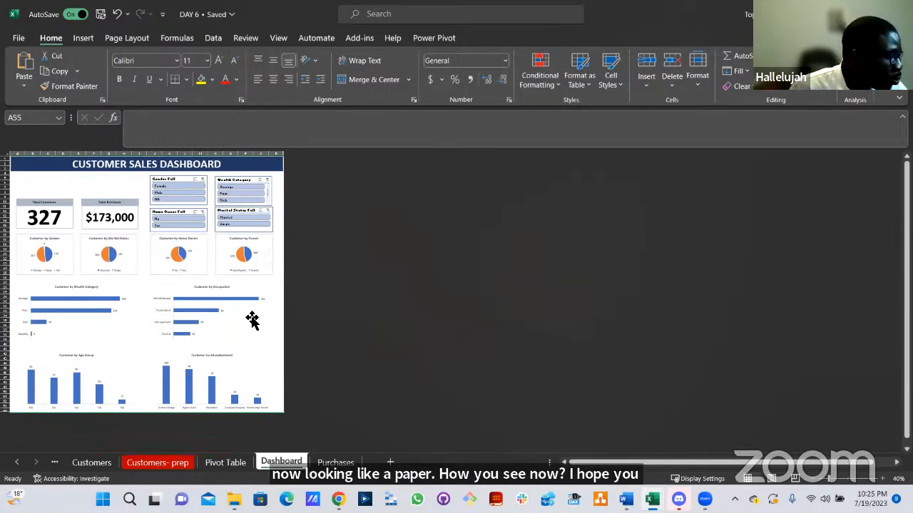
scroll(258, 318, "up", 3)
scroll(271, 292, "up", 4)
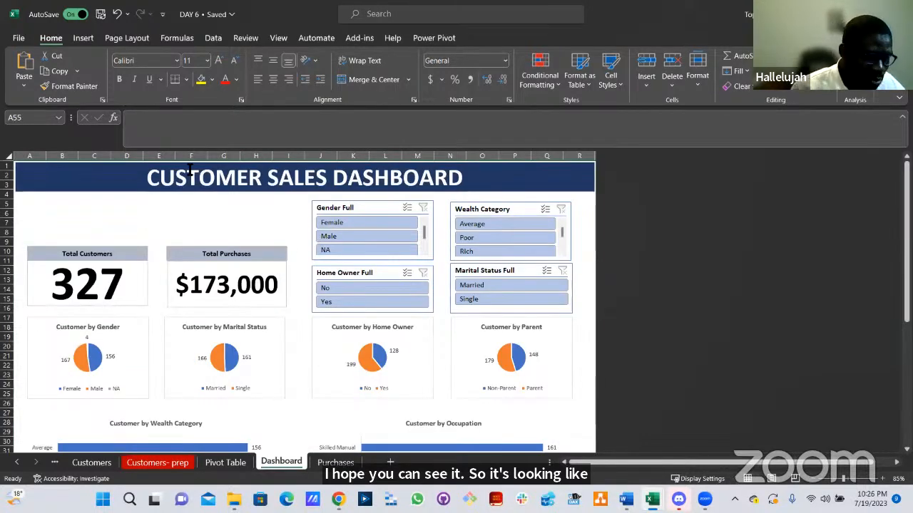
key("ctrl+p")
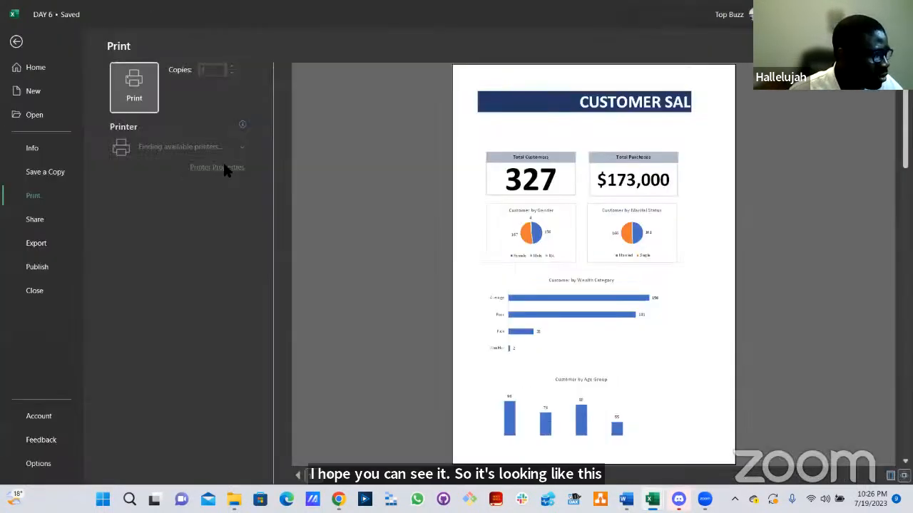
Set the print scaling to Fit Sheet on One Page, check the preview, and return to the dashboard.
scroll(509, 271, "down", 1)
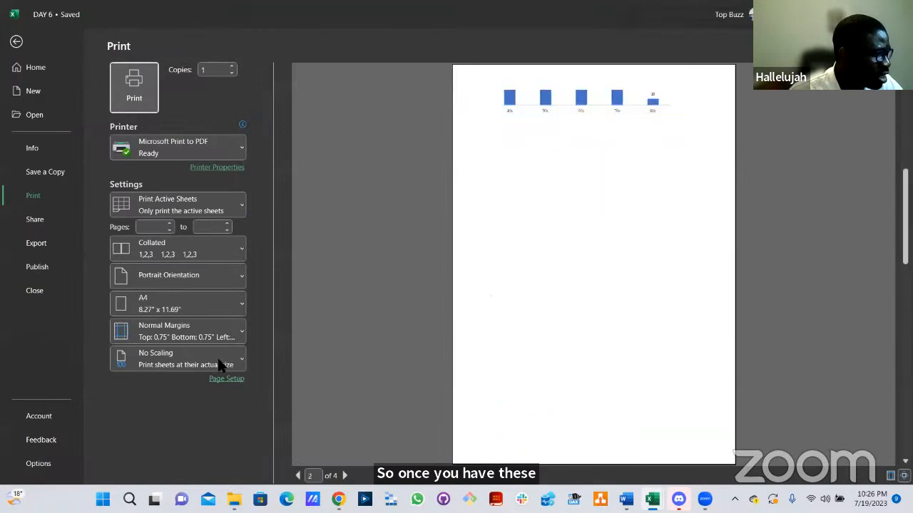
left_click(179, 369)
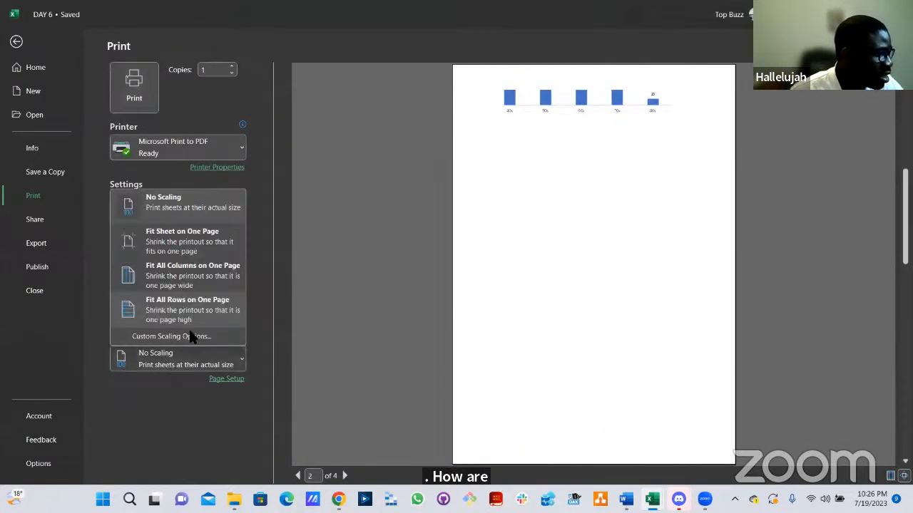
left_click(196, 240)
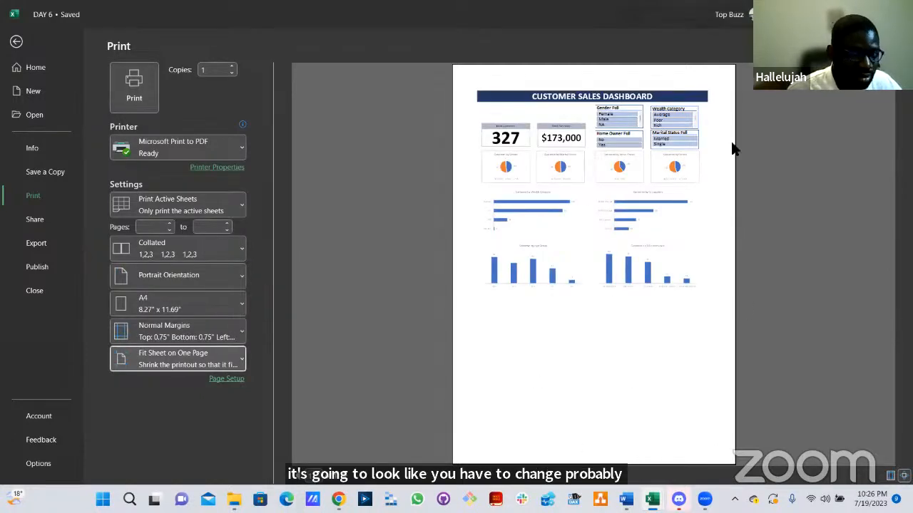
key("Escape")
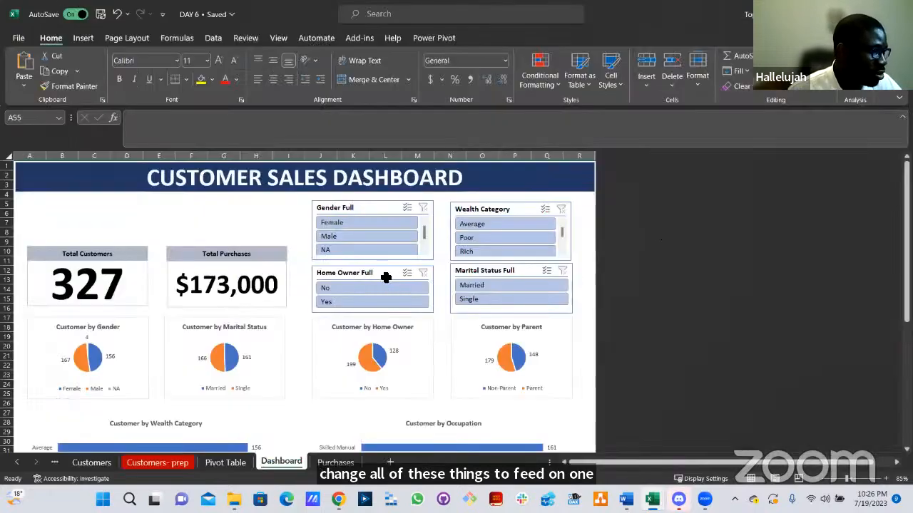
Review the whole dashboard and select the title banner and the Total Customers header to inspect them as objects.
scroll(282, 227, "down", 3)
scroll(283, 243, "down", 6)
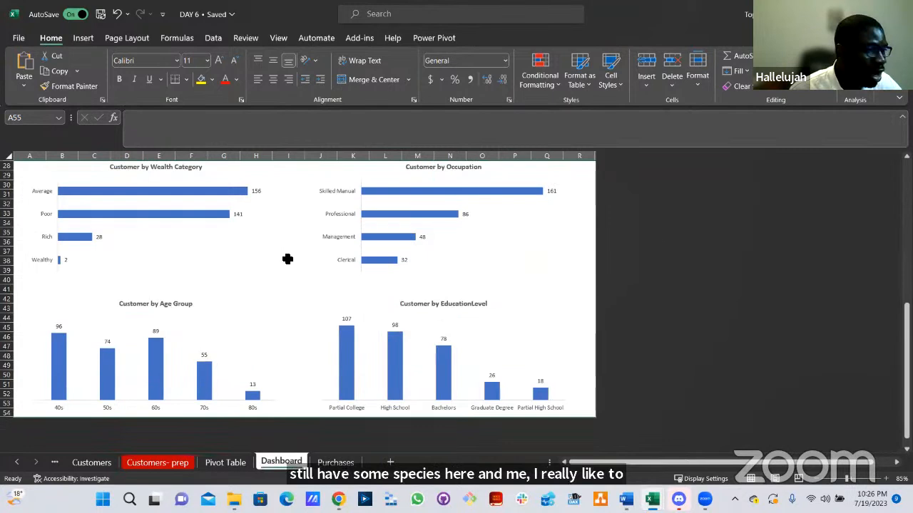
scroll(289, 261, "up", 7)
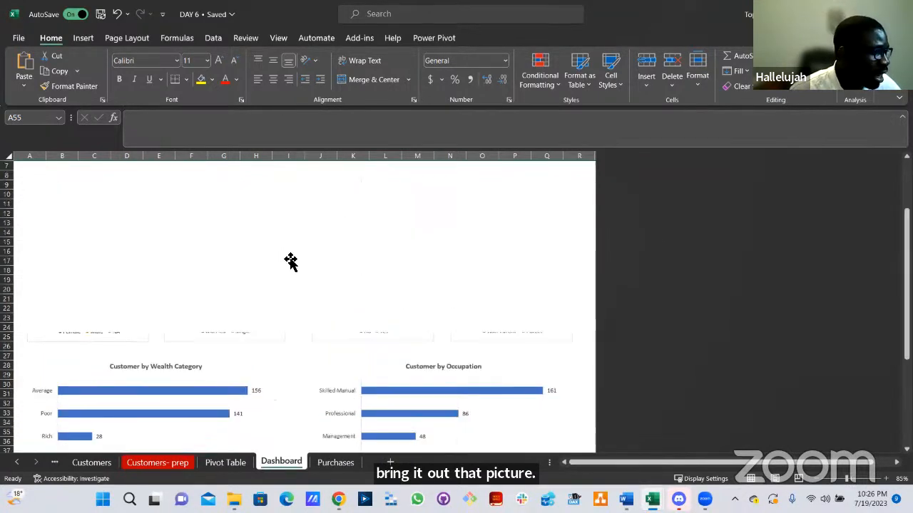
scroll(289, 259, "up", 2)
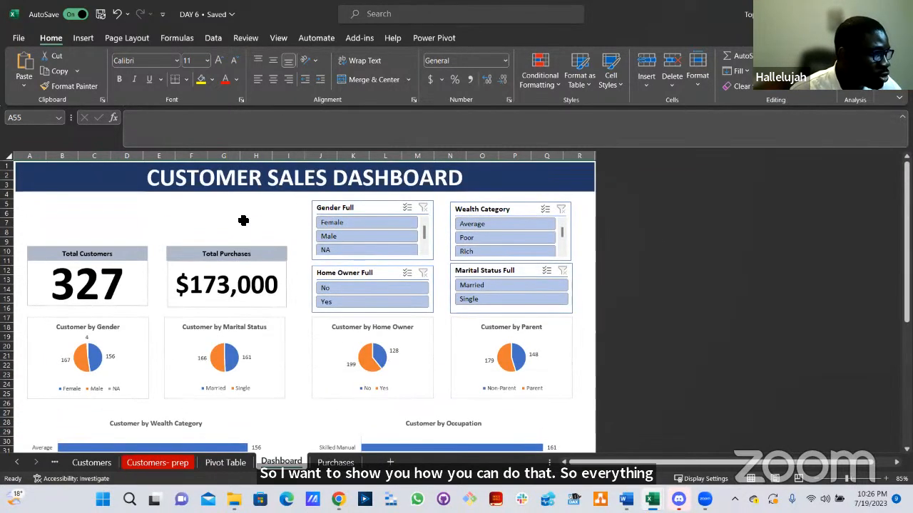
left_click(228, 206)
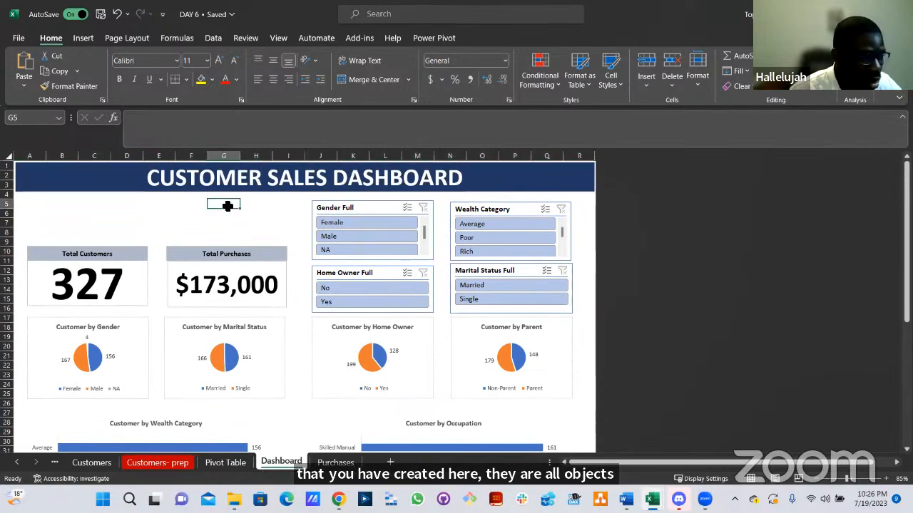
left_click(293, 191)
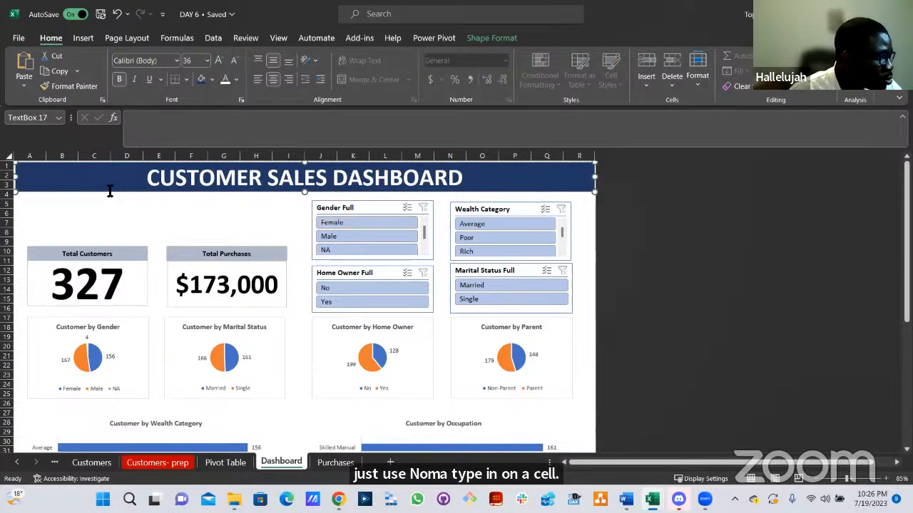
left_click(122, 259)
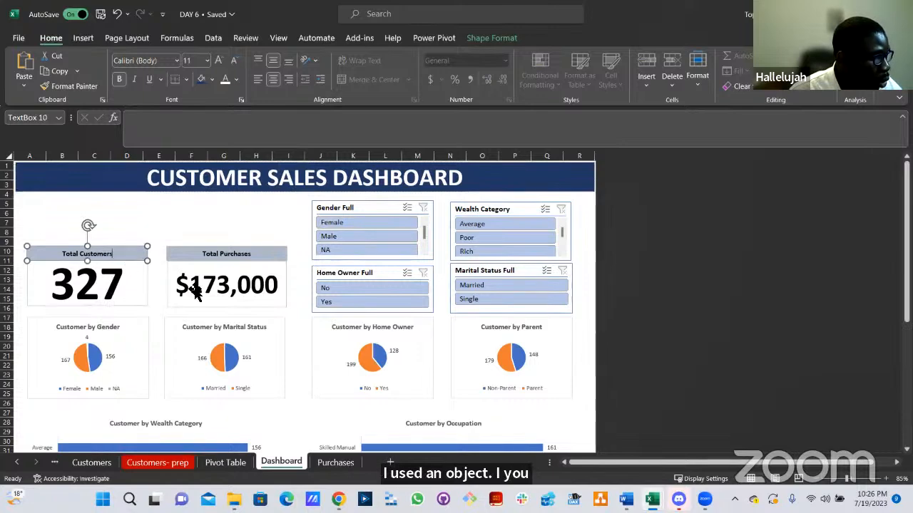
left_click(326, 339)
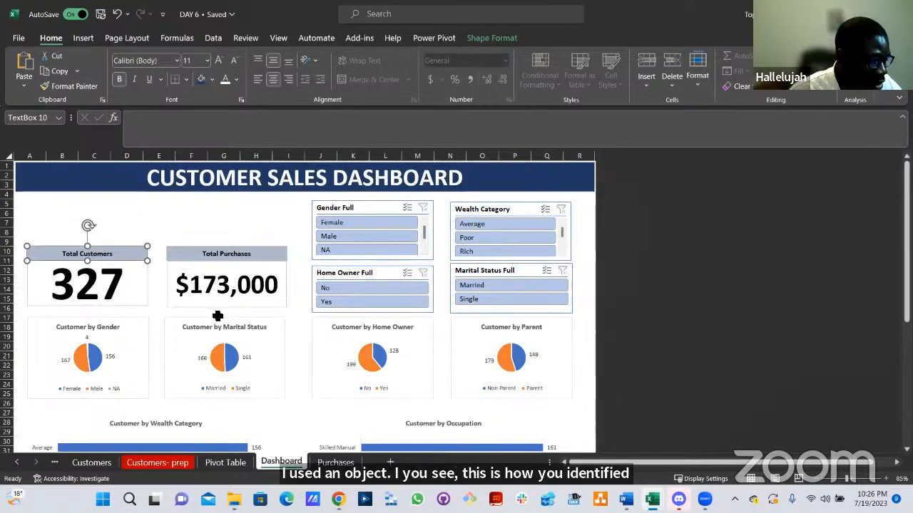
Try selecting every object on the dashboard at once, then clear the selection.
key("ctrl+a")
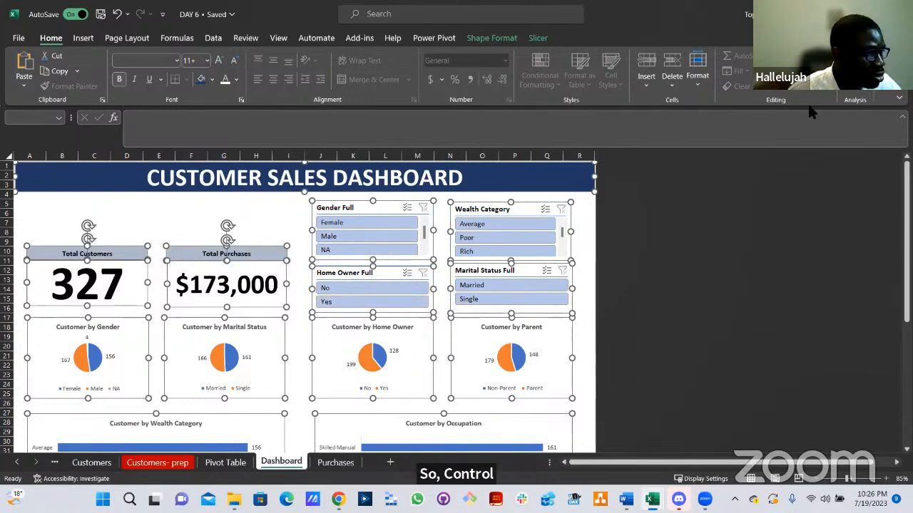
left_click(289, 231)
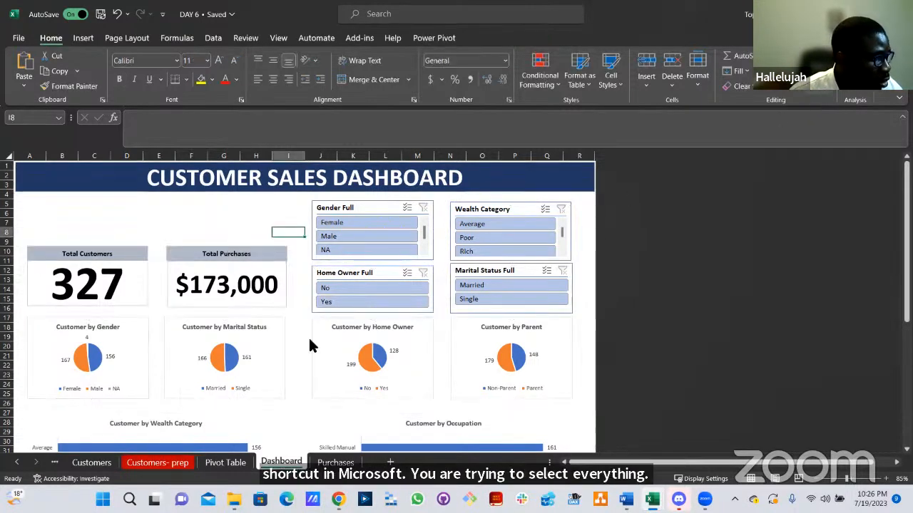
left_click(818, 74)
left_click(614, 228)
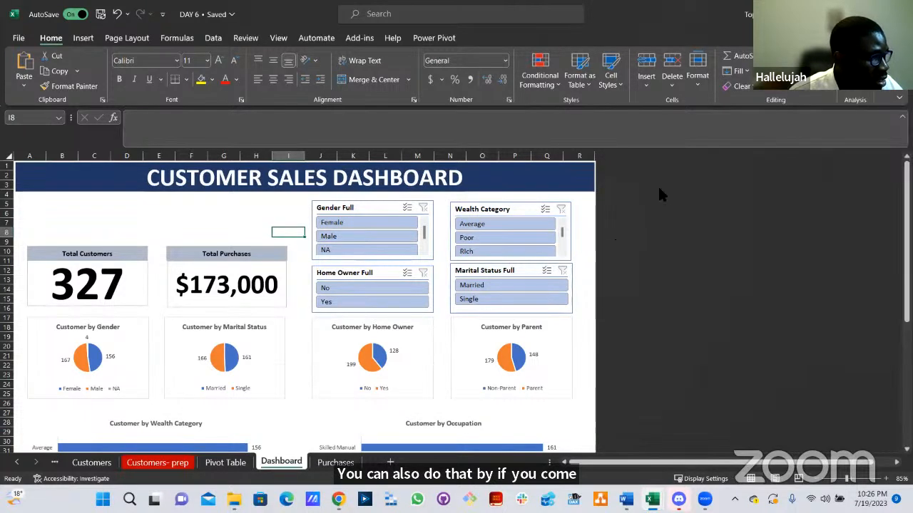
Try the Select Objects command from the Customer by Home Owner chart, then extend the selection to all dashboard objects.
left_click(323, 397)
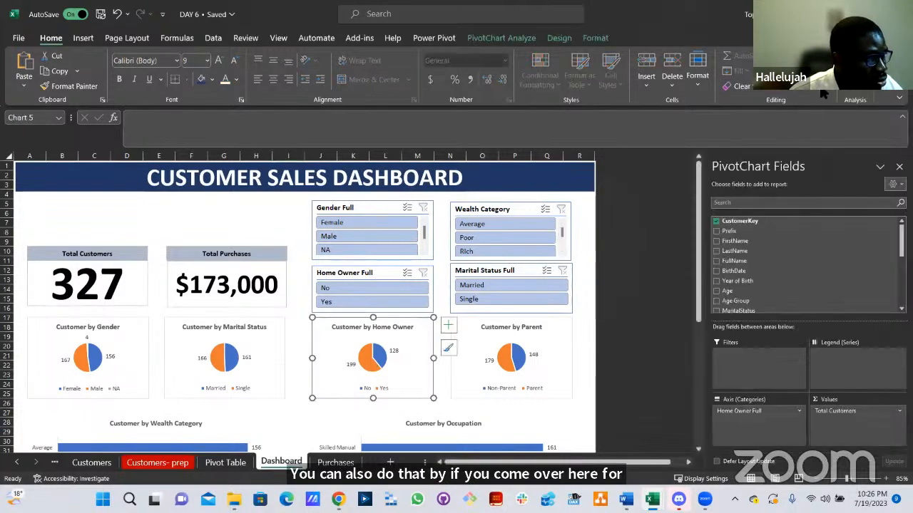
left_click(824, 91)
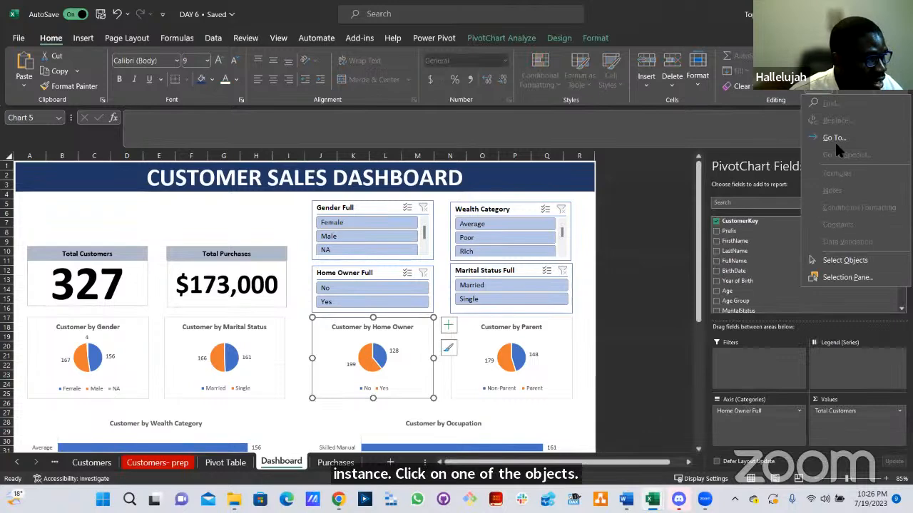
left_click(848, 261)
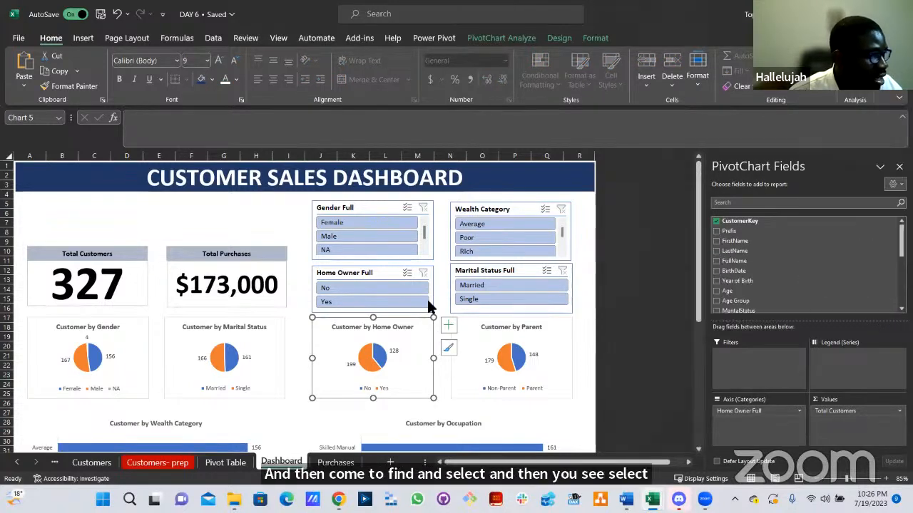
left_click(303, 266)
left_click(320, 373)
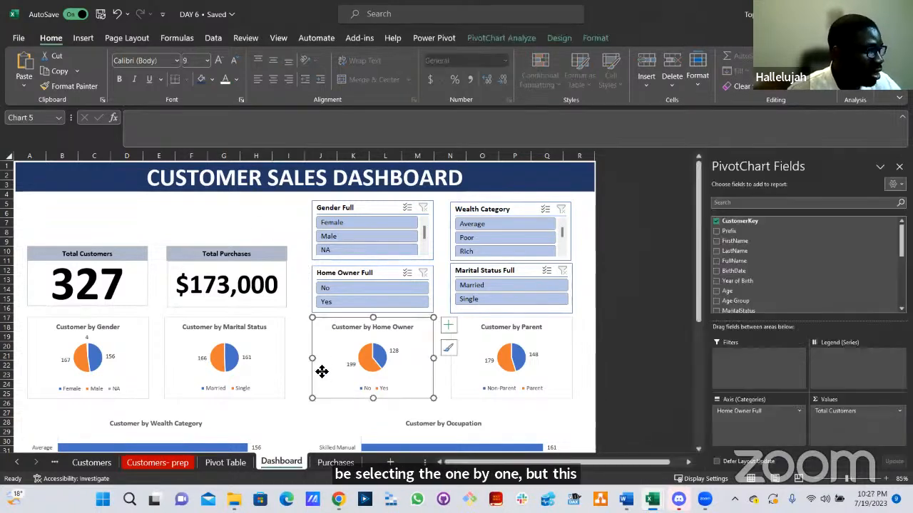
key("ctrl+a")
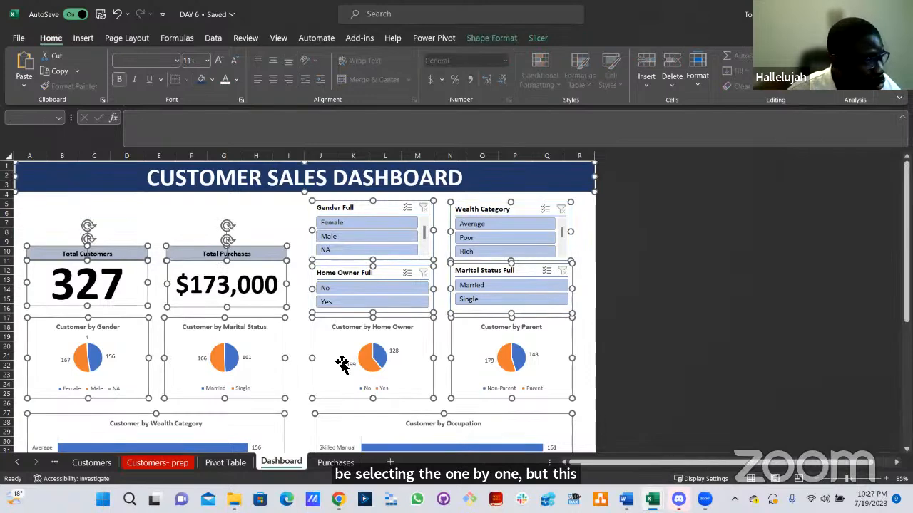
Select all worksheet cells starting from cell I6 and look over the highlighted area behind the charts.
left_click(278, 218)
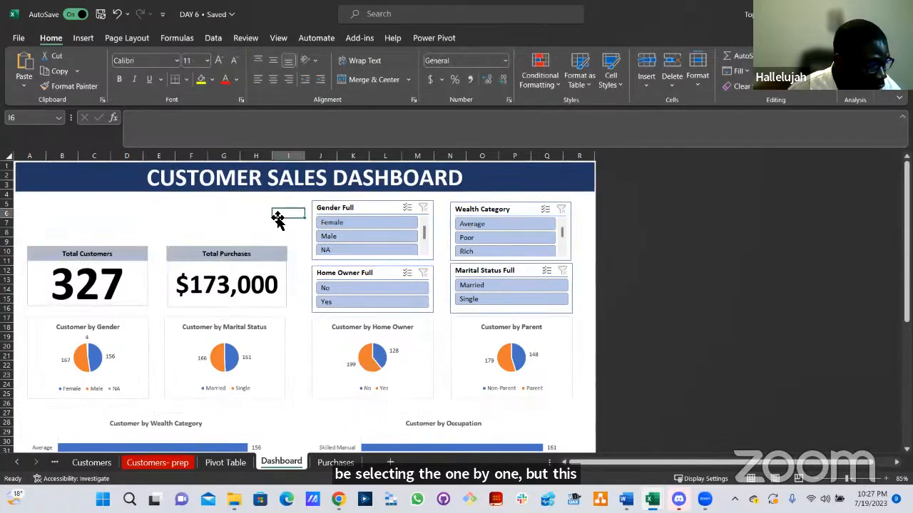
key("ctrl+a")
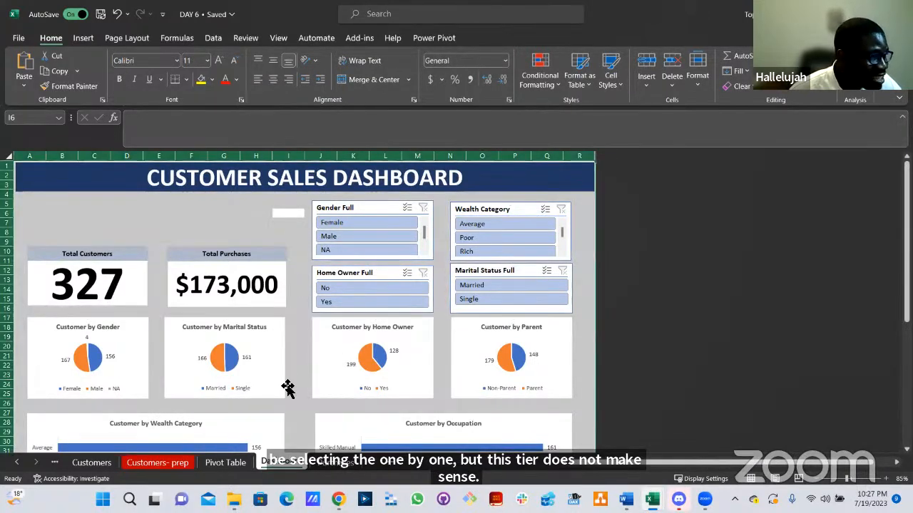
scroll(306, 360, "down", 6)
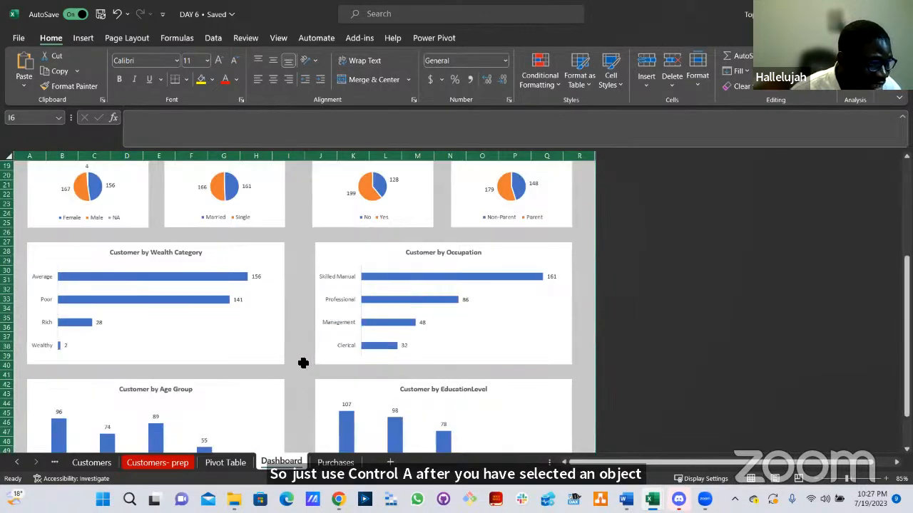
scroll(303, 363, "down", 3)
scroll(303, 363, "up", 9)
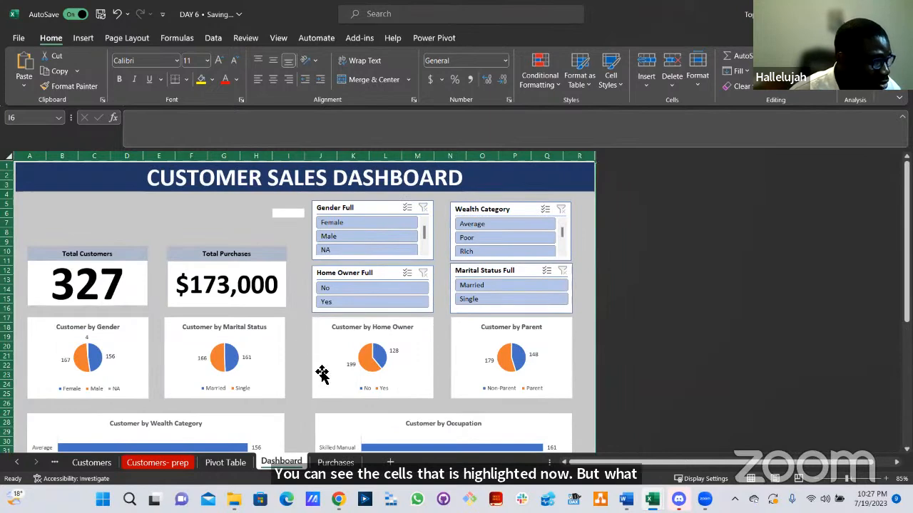
Select the Customer by Home Owner chart and extend the selection to every object on the dashboard.
left_click(332, 371)
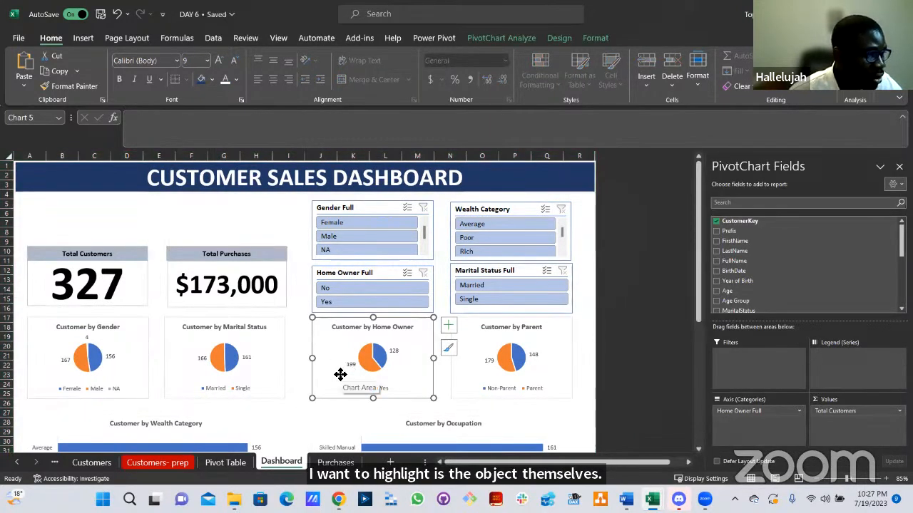
key("ctrl+a")
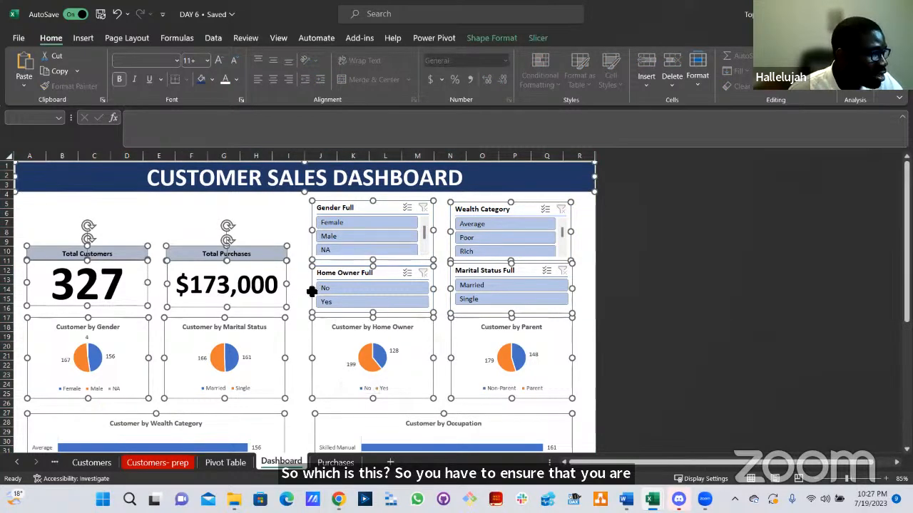
scroll(311, 300, "down", 5)
scroll(314, 299, "up", 5)
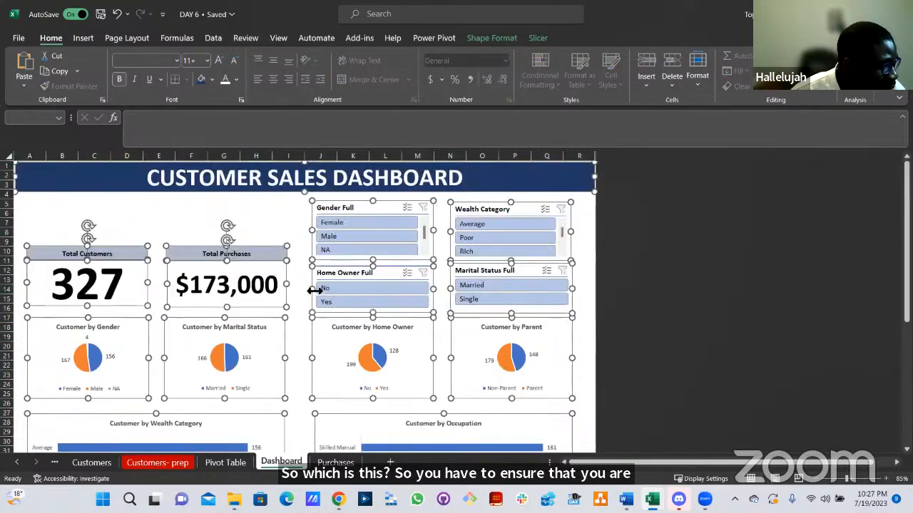
Save the selected dashboard objects as a PNG picture named TEST1 in the Summer Learncamp folder.
right_click(346, 316)
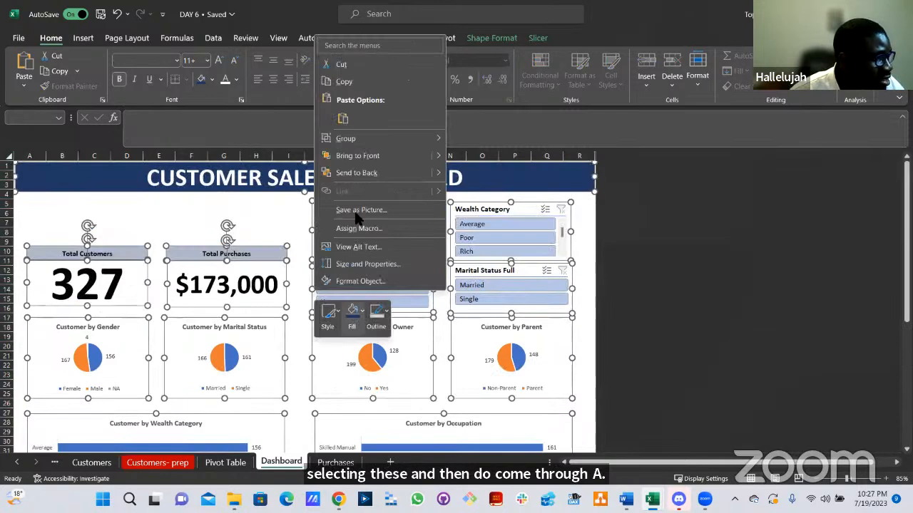
left_click(360, 209)
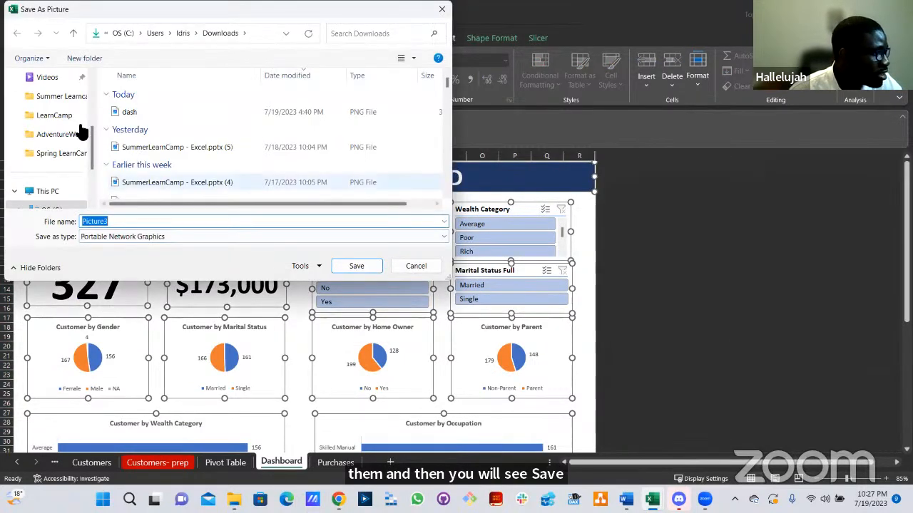
left_click(59, 97)
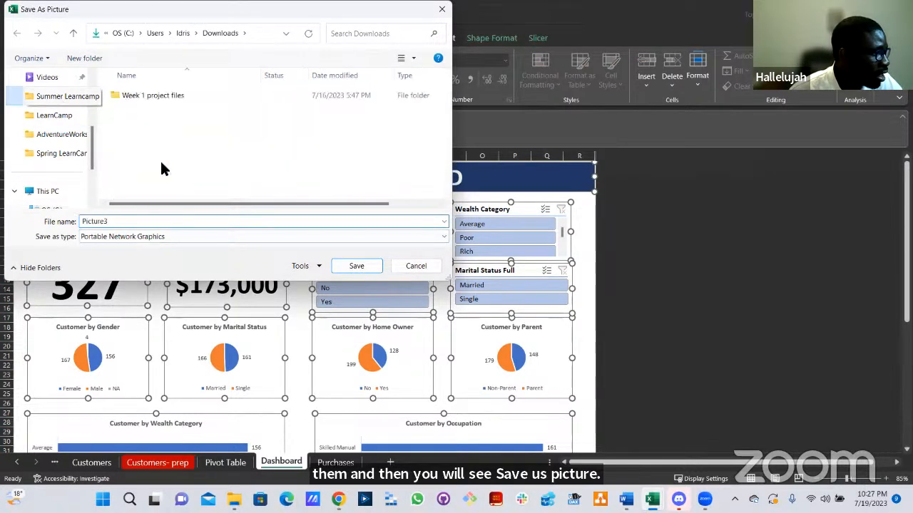
left_click(122, 225)
type("TEST1")
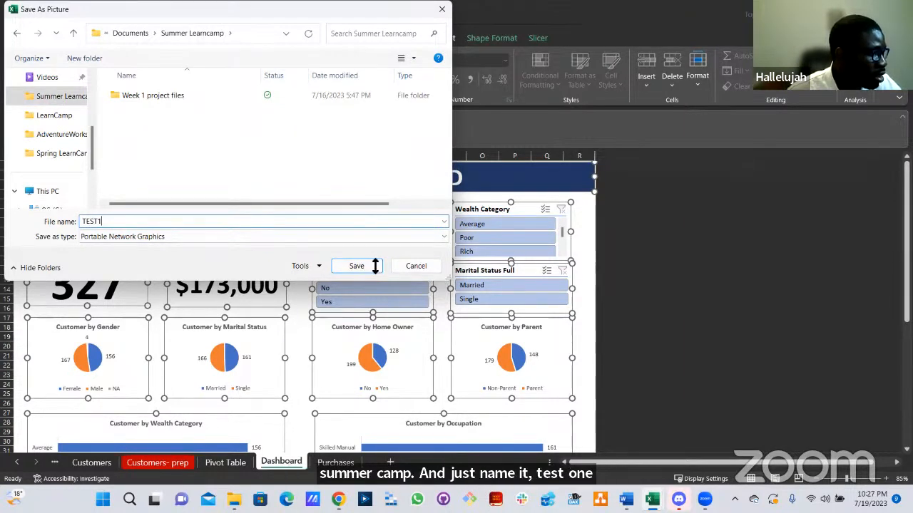
left_click(373, 265)
Switch to File Explorer, open the TEST1 picture from the Summer Learncamp folder, examine its background, and close it.
left_click(234, 499)
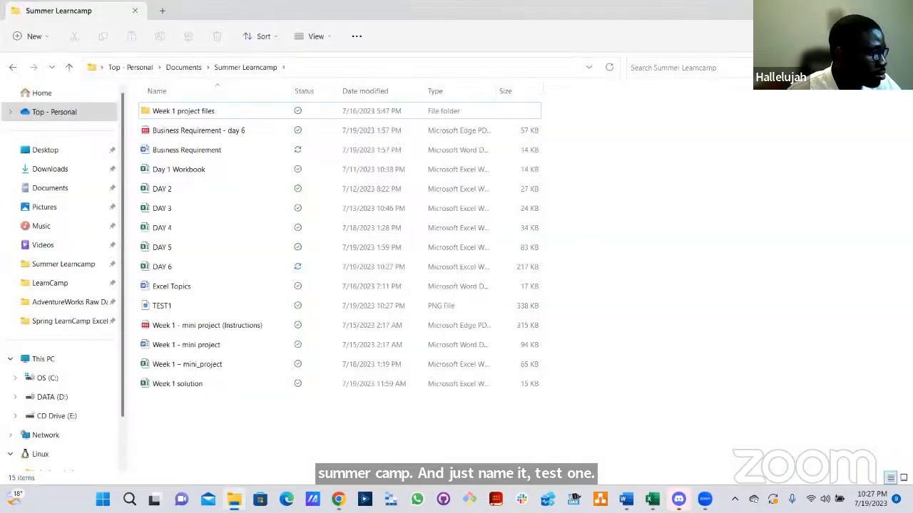
double_click(164, 306)
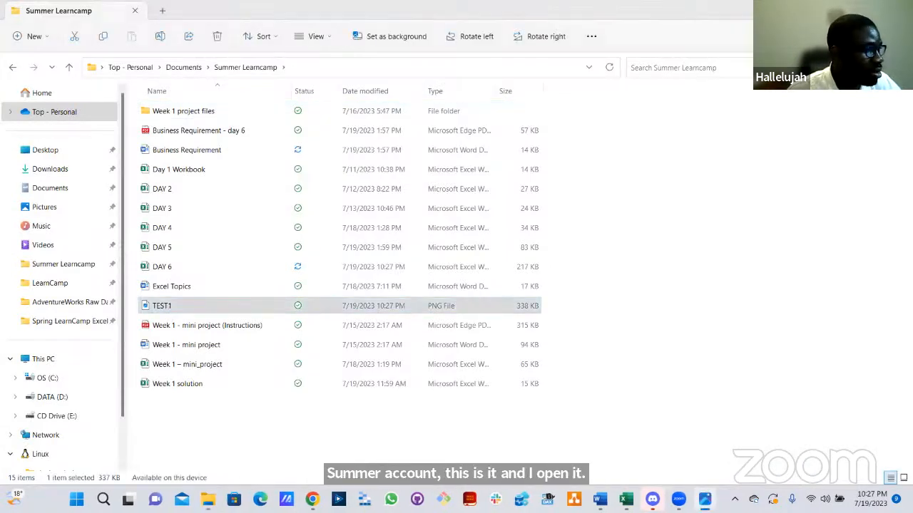
left_click(465, 132)
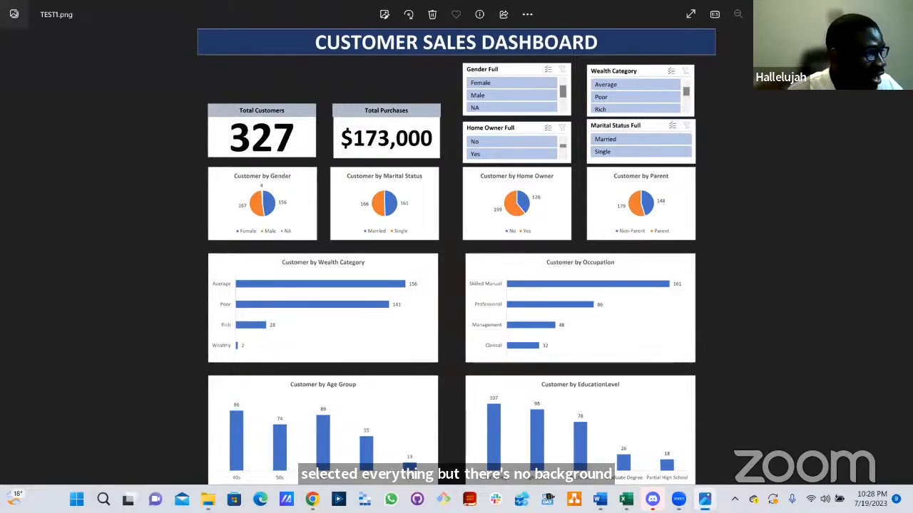
key("alt+F4")
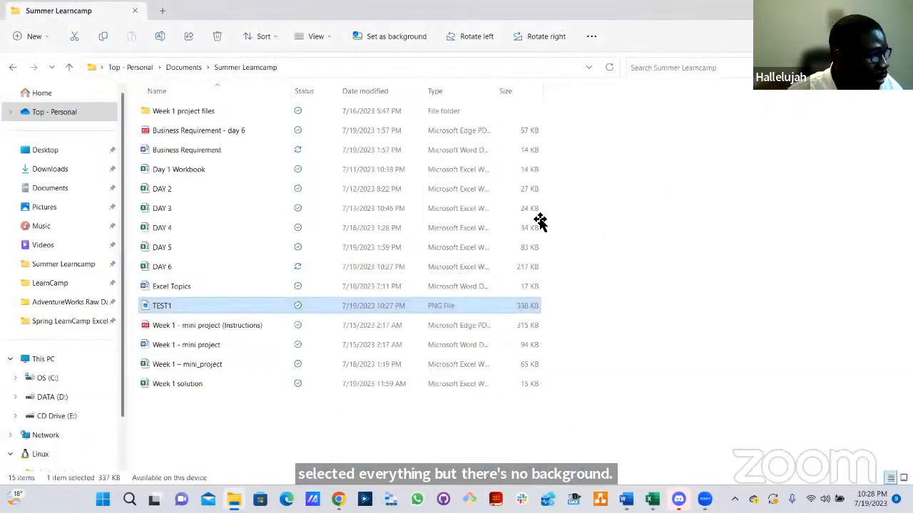
Switch back to the Excel workbook and draw a rectangle about 8.78 by 4.54 inches over the Dashboard sheet's charts and slicers.
left_click(258, 214)
left_click(83, 40)
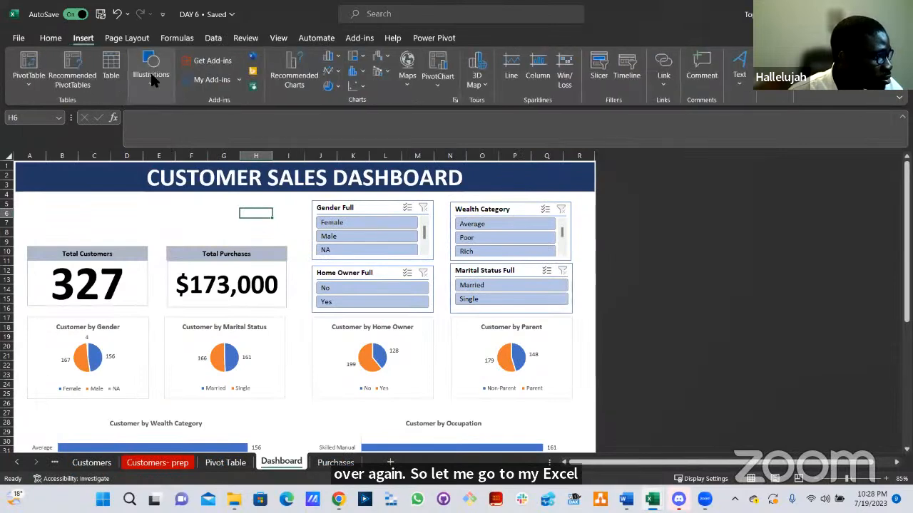
left_click(150, 72)
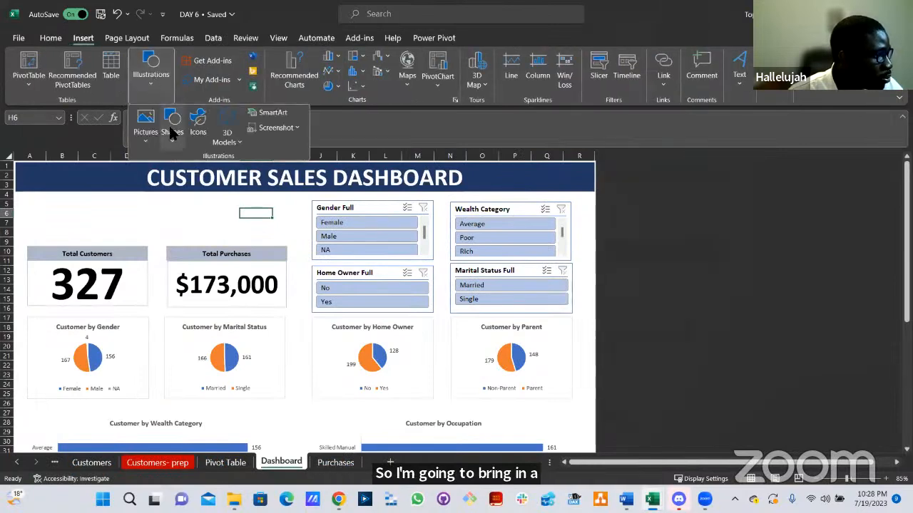
left_click(172, 127)
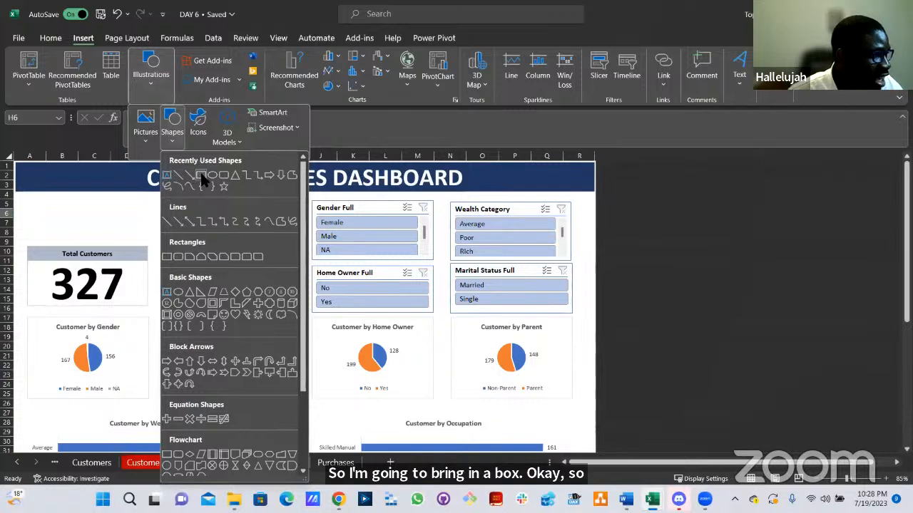
left_click(201, 175)
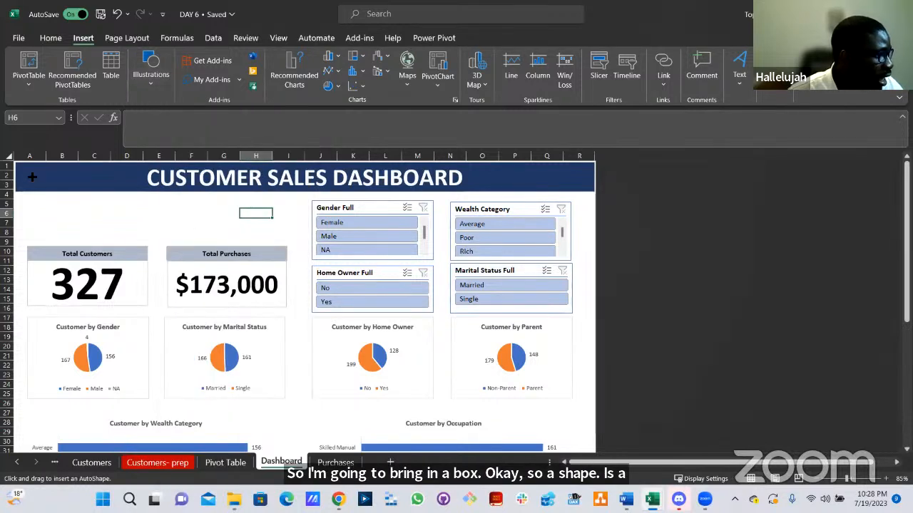
left_click_drag(23, 200, 155, 263)
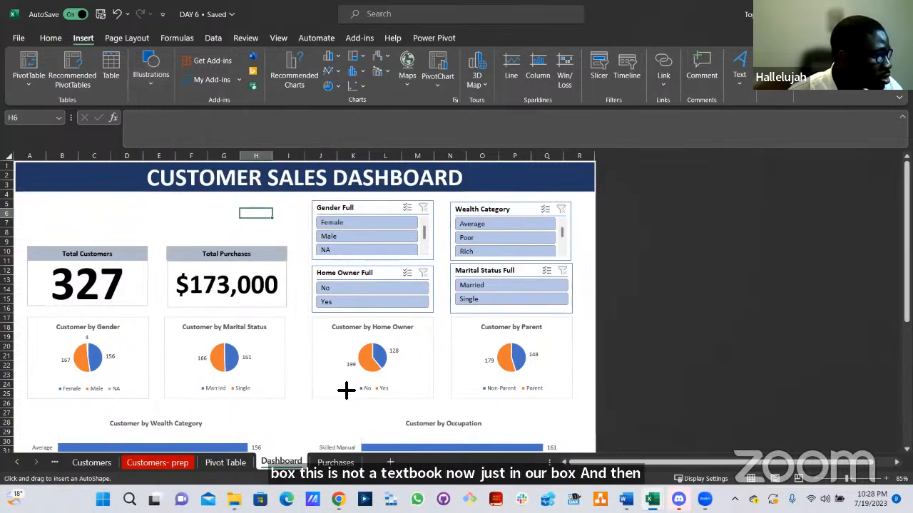
left_click_drag(454, 424, 450, 422)
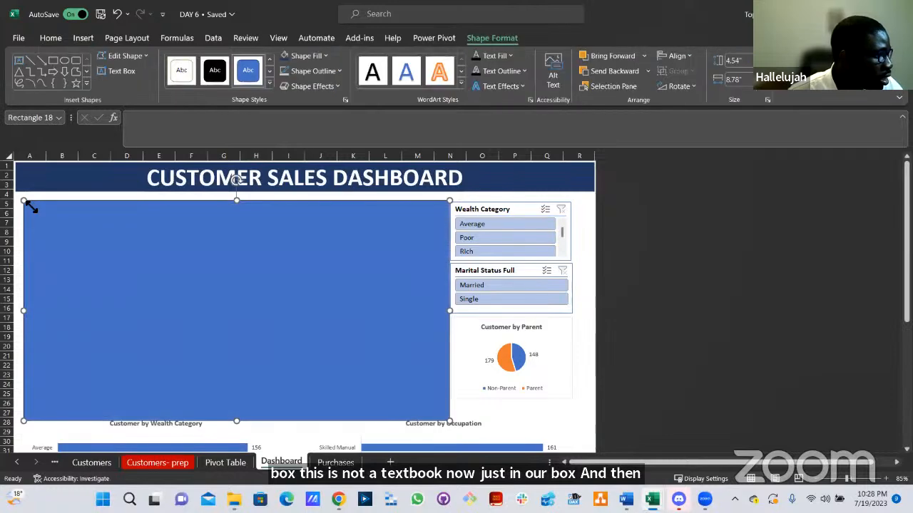
Stretch the rectangle over the whole dashboard, columns A to R and rows 1 to 54, about 12 inches wide and 10.59 inches high.
left_click_drag(29, 206, 14, 206)
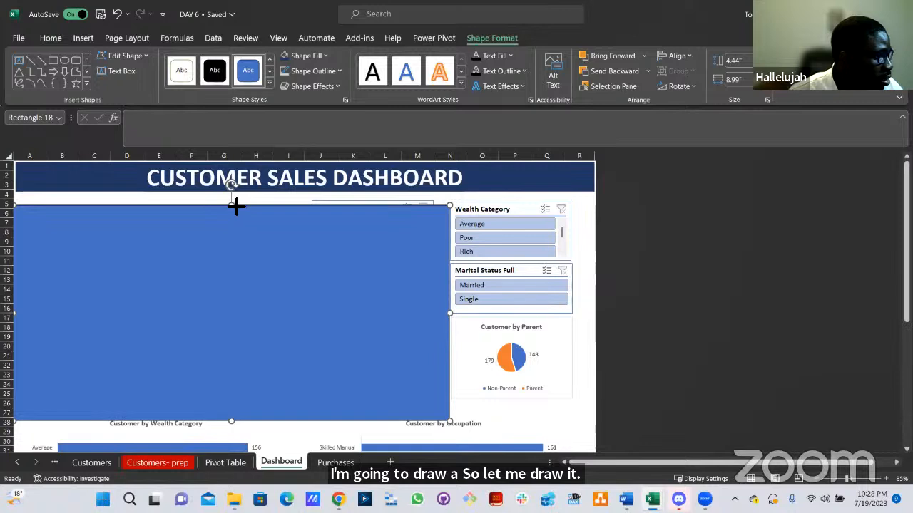
left_click_drag(239, 197, 250, 173)
left_click_drag(451, 288, 599, 293)
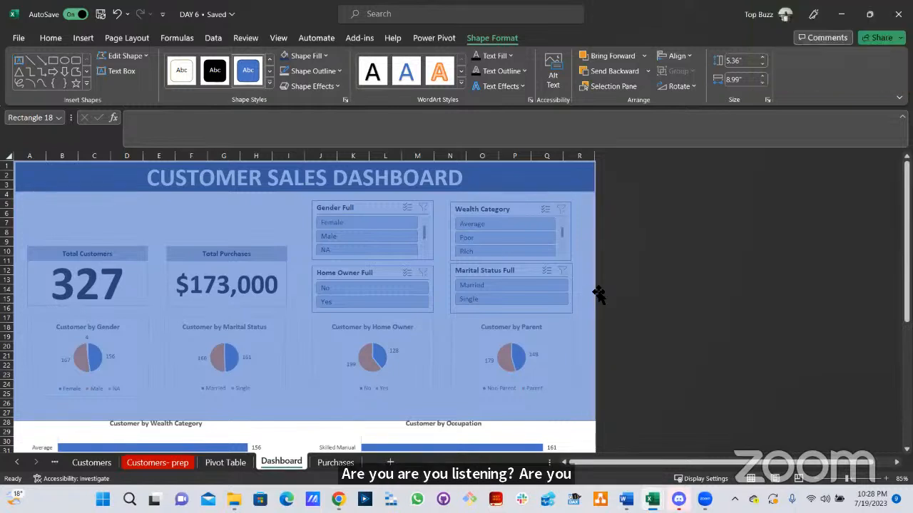
scroll(385, 244, "down", 6)
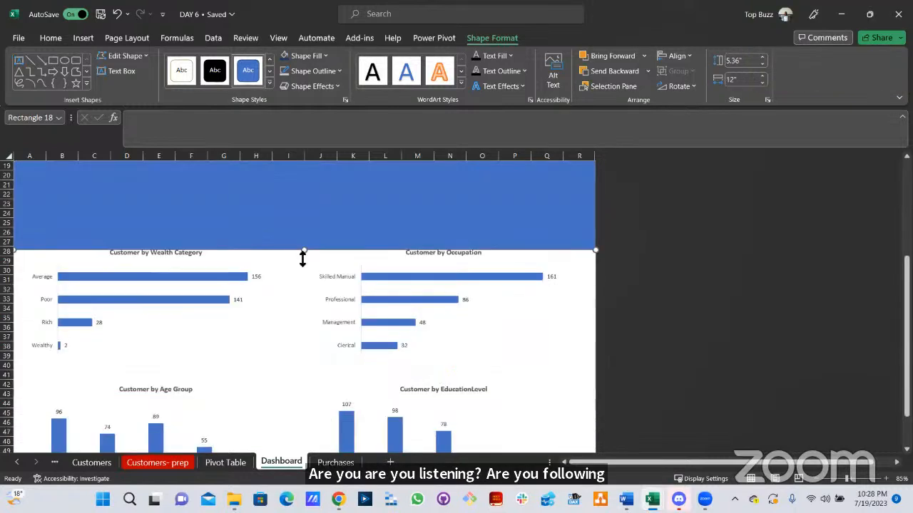
left_click_drag(306, 252, 326, 387)
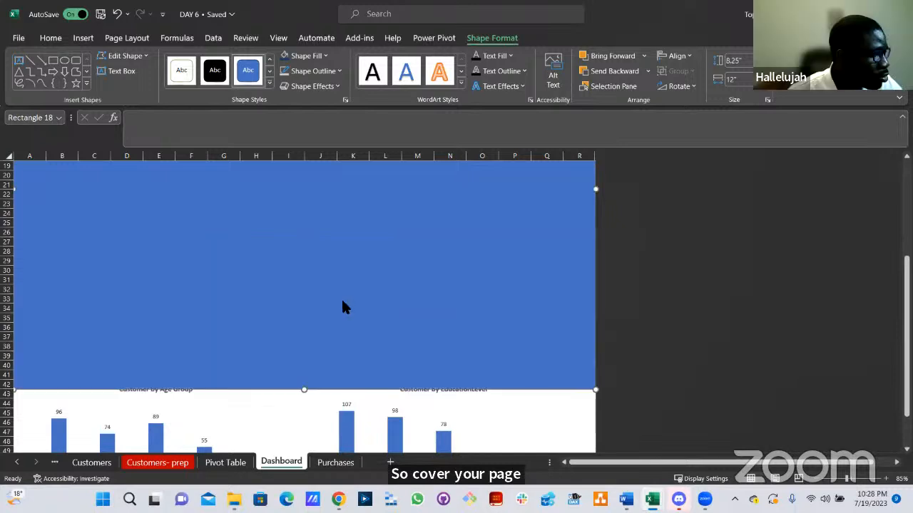
scroll(342, 307, "down", 4)
left_click_drag(308, 276, 312, 406)
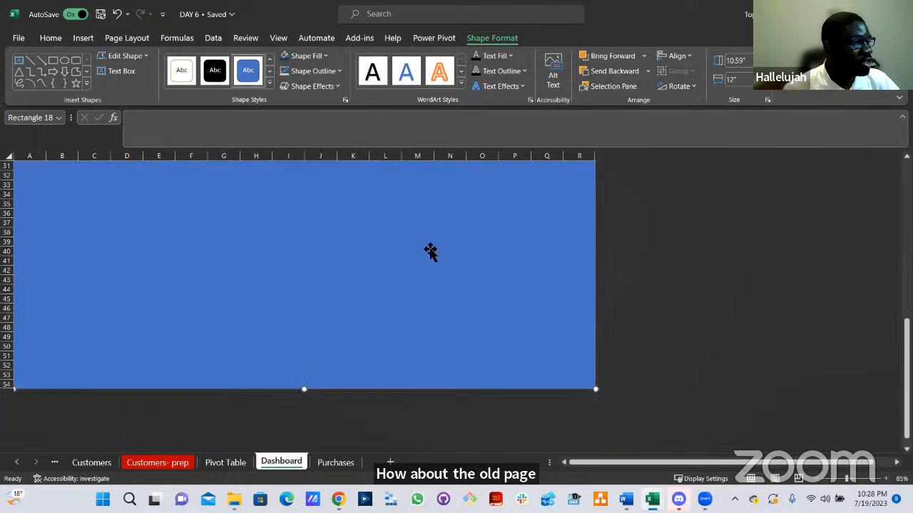
Fill the rectangle with white and send it to the back, behind all dashboard objects.
scroll(430, 251, "up", 10)
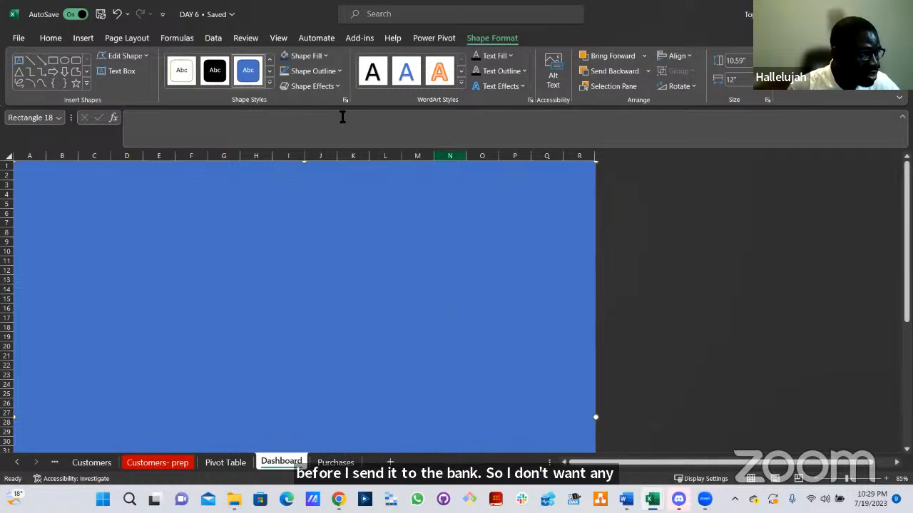
left_click(311, 56)
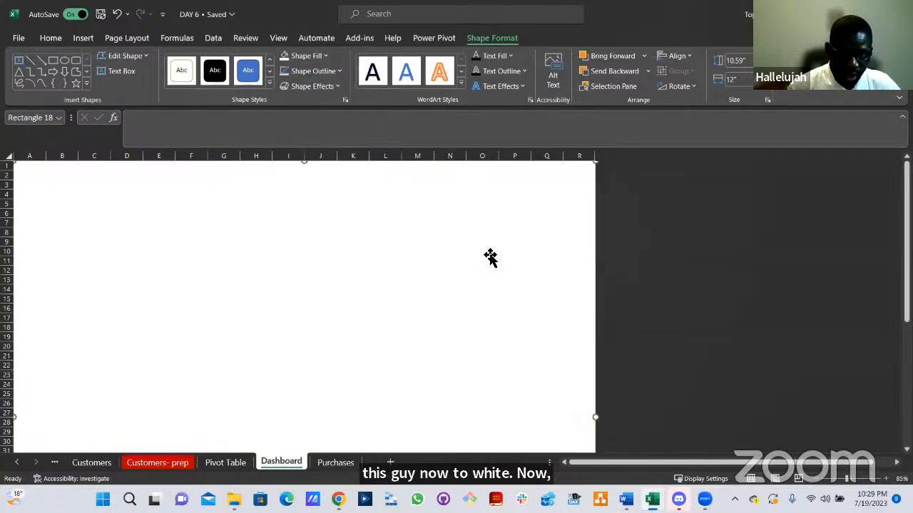
right_click(352, 228)
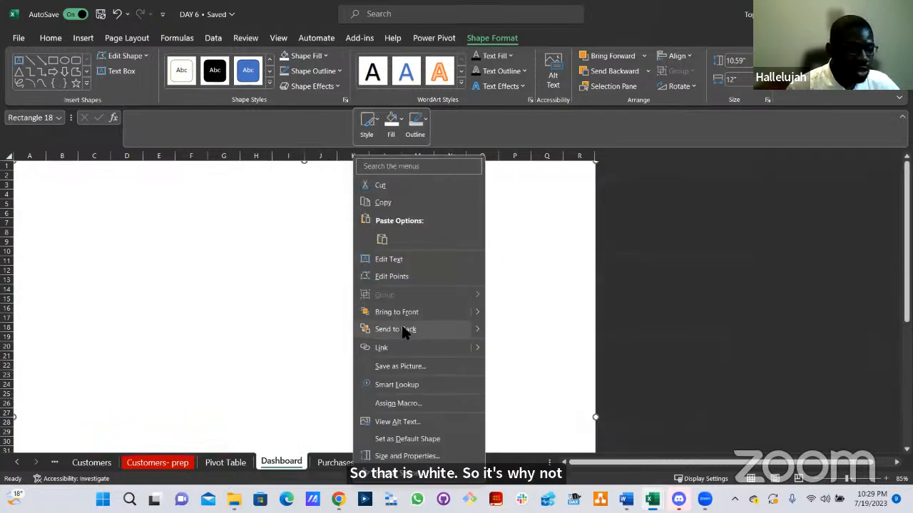
left_click(401, 330)
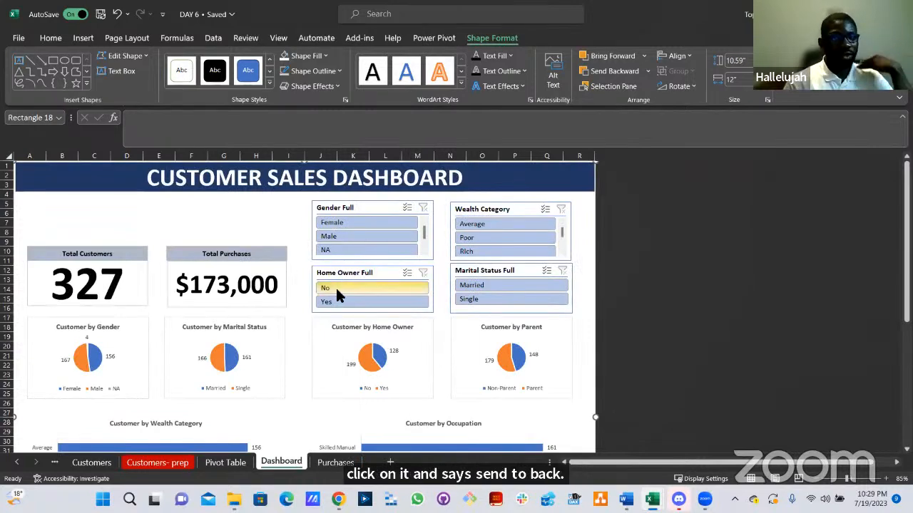
Check the dashboard over the white background down to row 54, and select all its objects starting from the Customer by Home Owner chart.
scroll(336, 293, "down", 3)
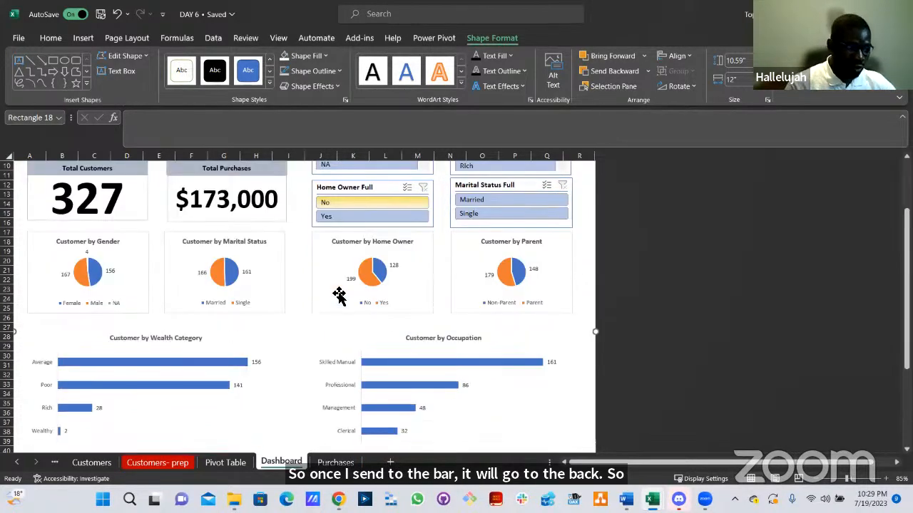
scroll(338, 293, "down", 3)
scroll(342, 299, "down", 6)
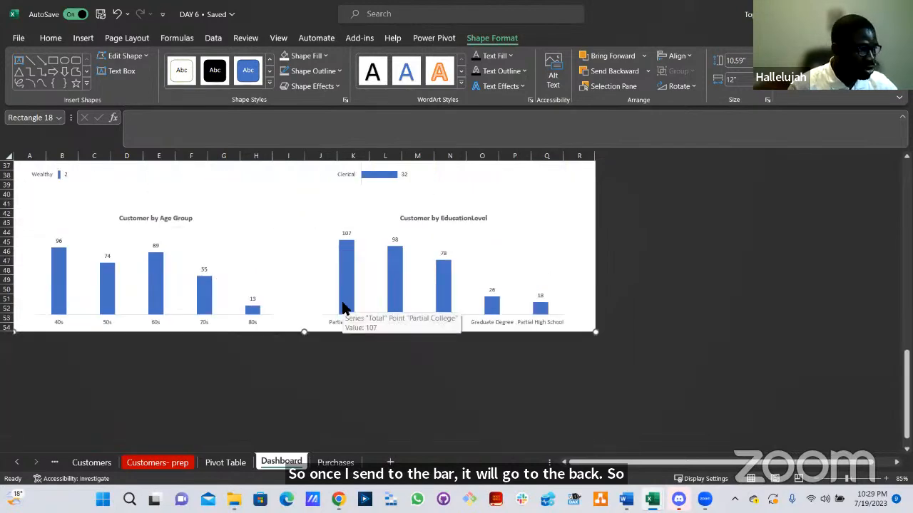
scroll(343, 307, "up", 10)
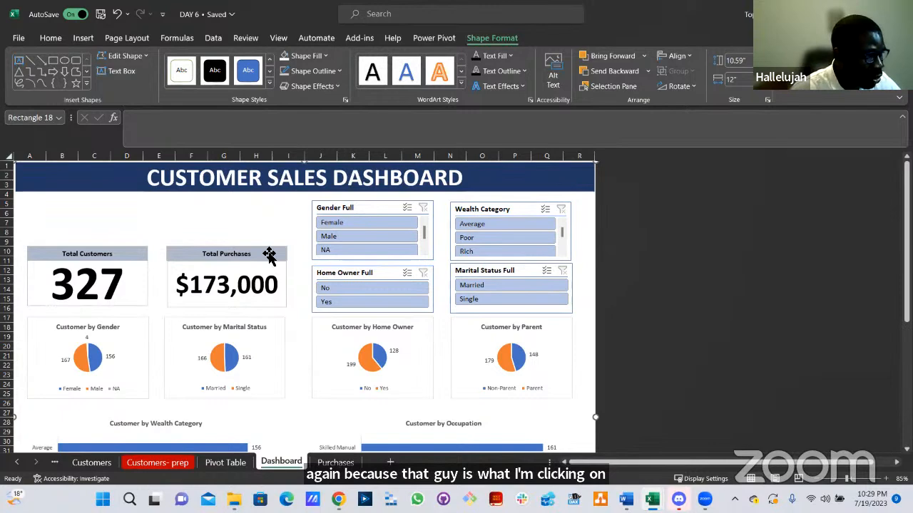
left_click(327, 343)
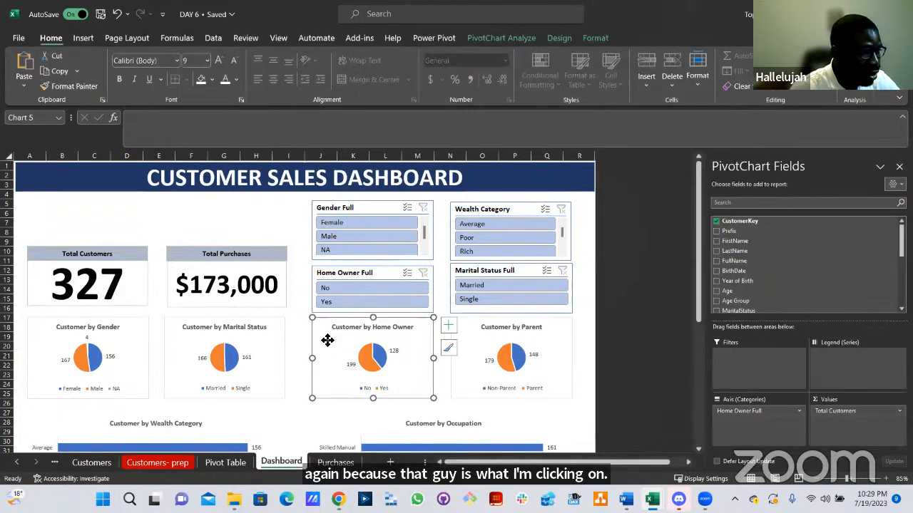
key("ctrl+a")
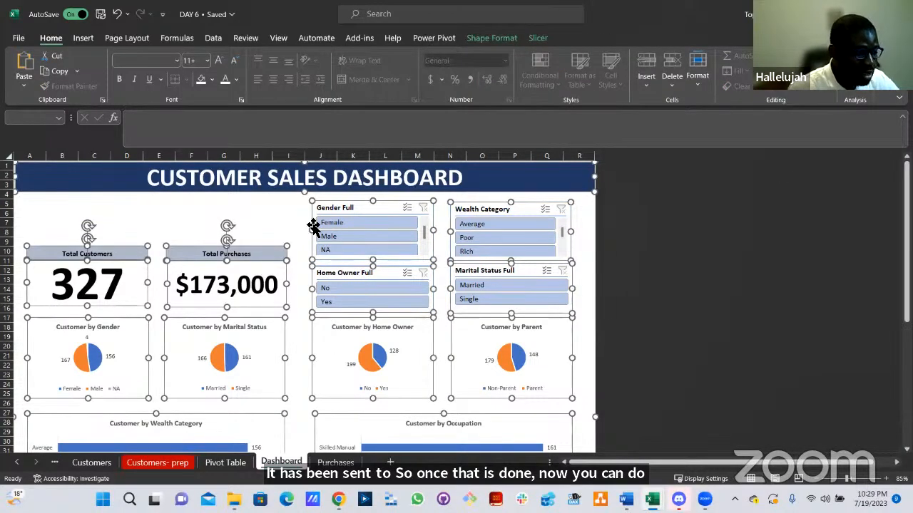
Save the selected dashboard objects as a PNG picture named TEST 2 in the Summer Learncamp folder.
right_click(351, 266)
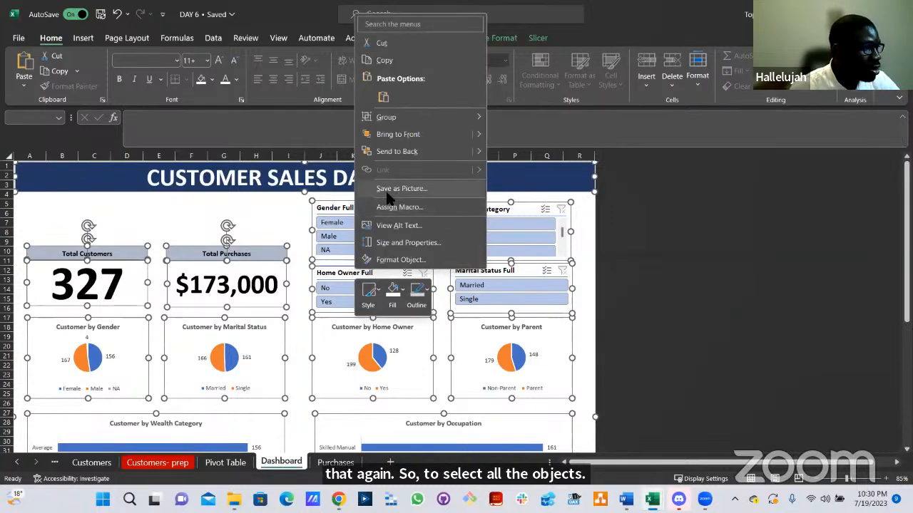
left_click(399, 189)
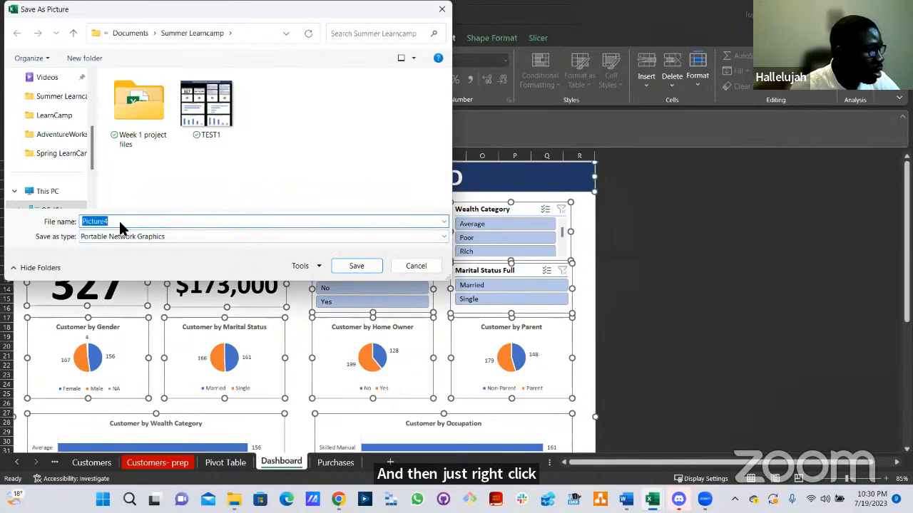
left_click(62, 102)
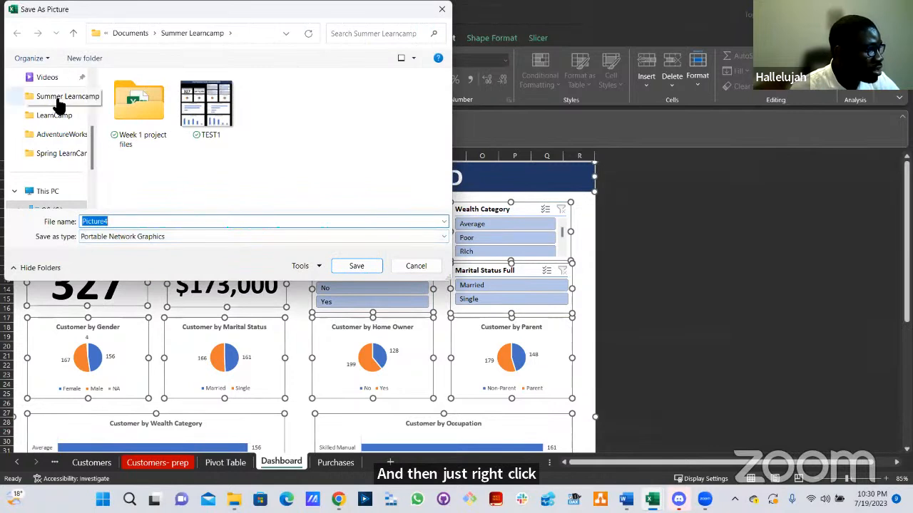
double_click(125, 225)
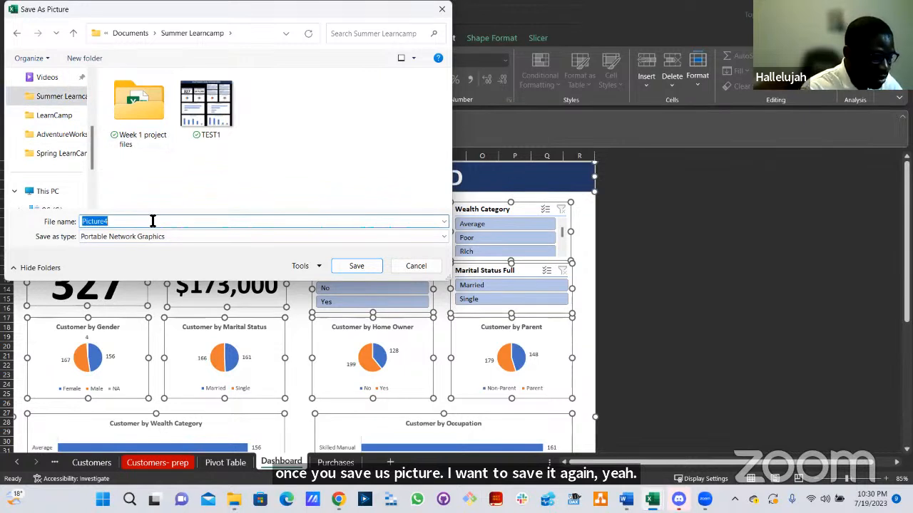
type("TEST 2")
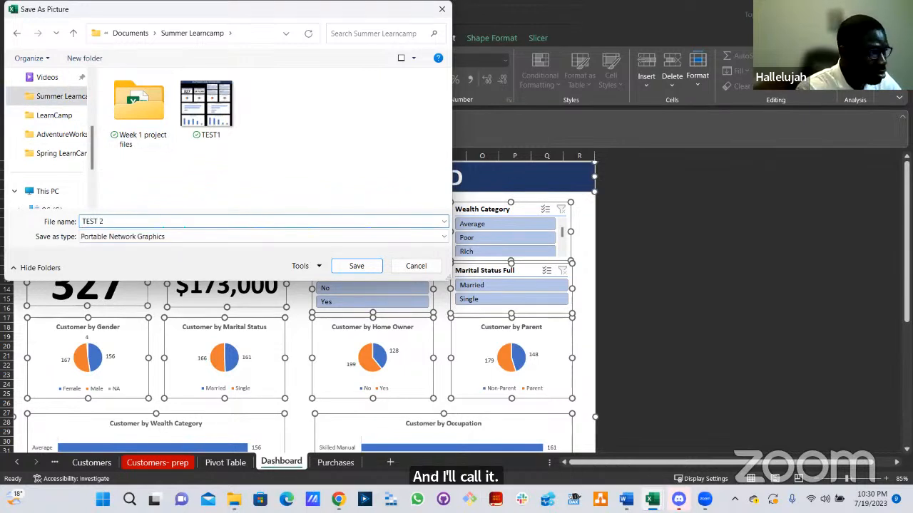
type("2")
key("Return")
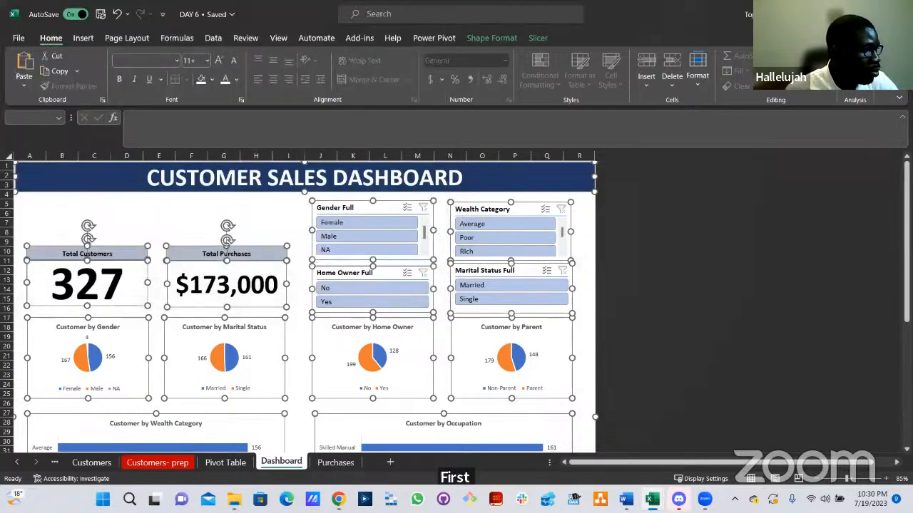
Switch to File Explorer and open the TEST 2 picture from the Summer Learncamp folder to examine its background.
key("alt+Tab")
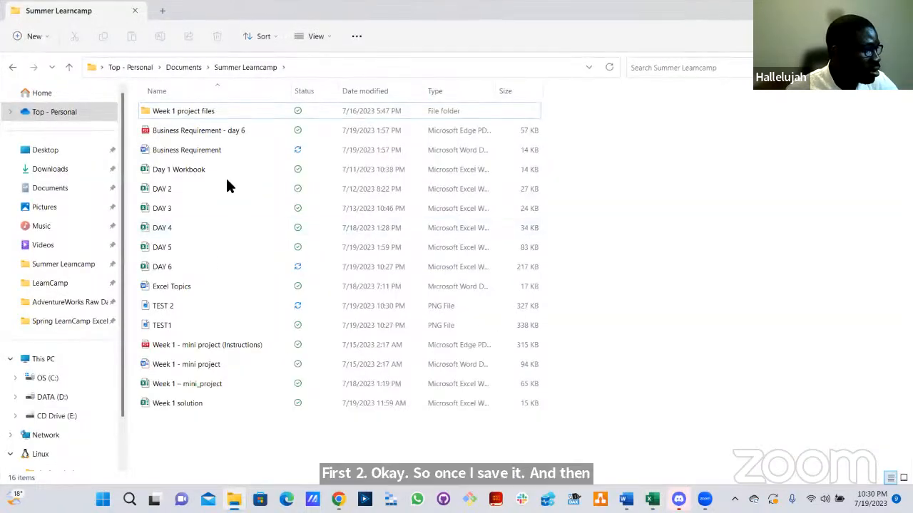
left_click(179, 312)
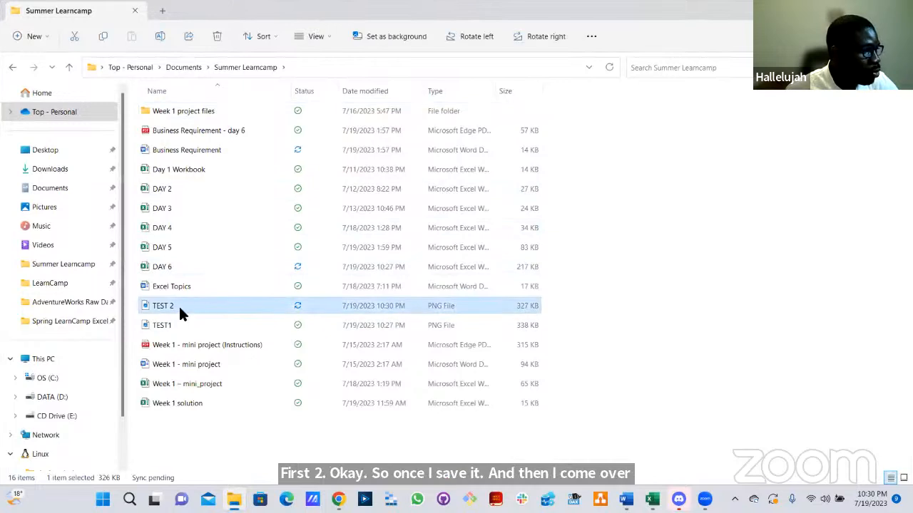
key("Return")
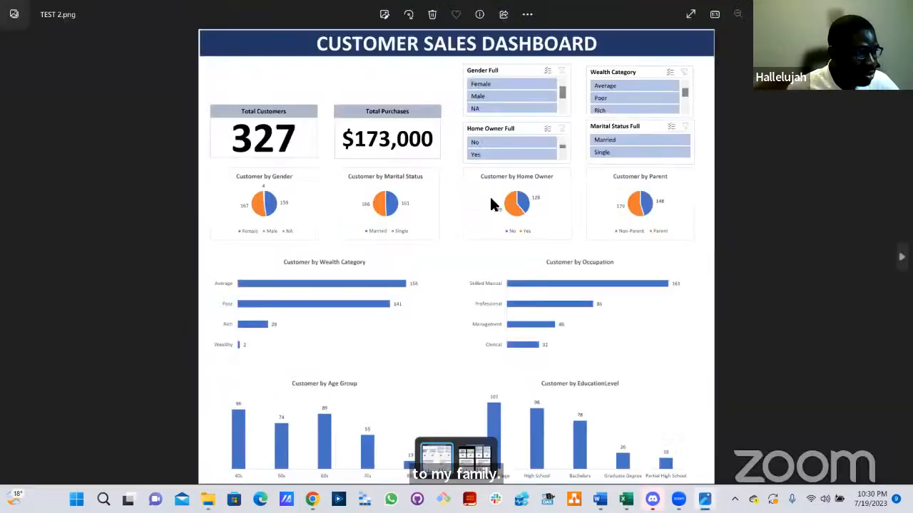